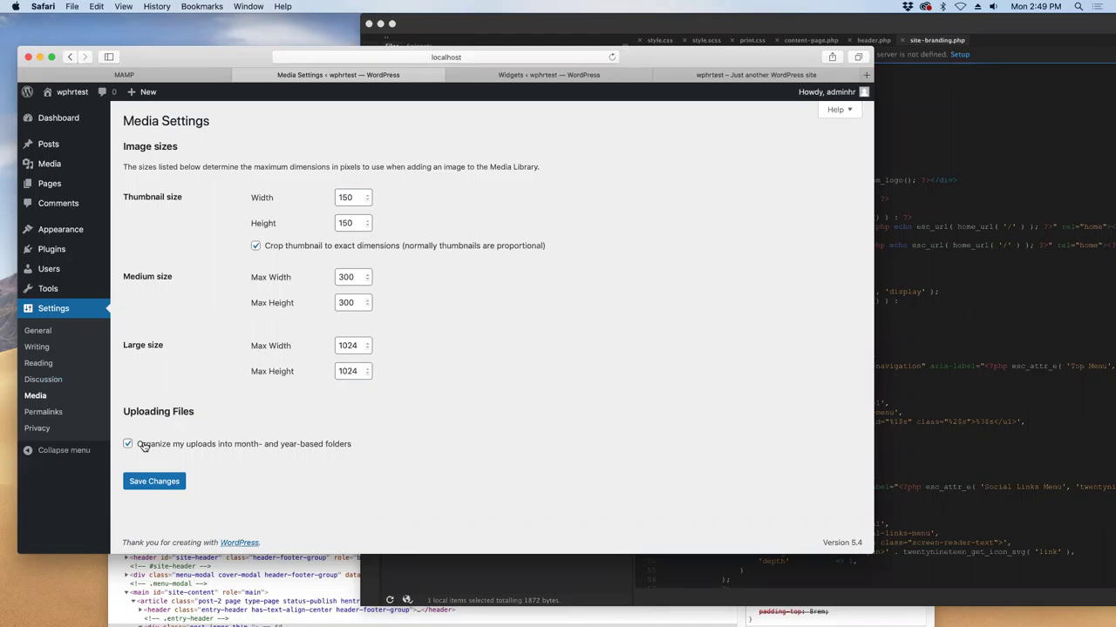
- Bring the Dreamweaver window with the wphrtest site files and site-branding.php to the front
click(511, 568)
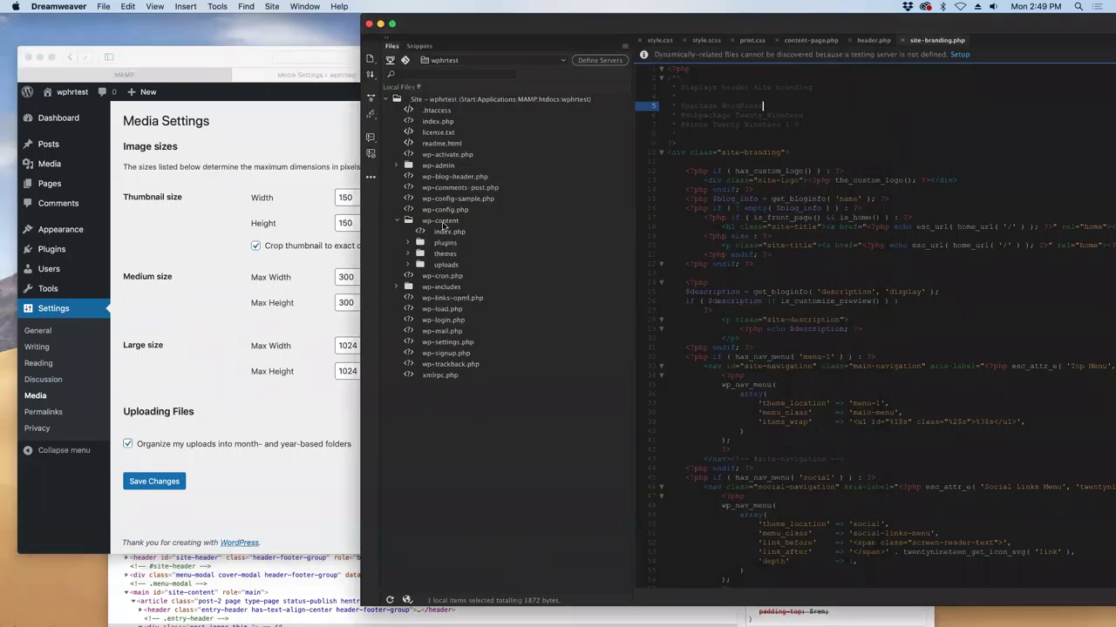
- Expand wp-content/uploads/2020 in Dreamweaver's Files panel, then go to WordPress Permalink Settings
click(445, 265)
click(407, 265)
click(419, 275)
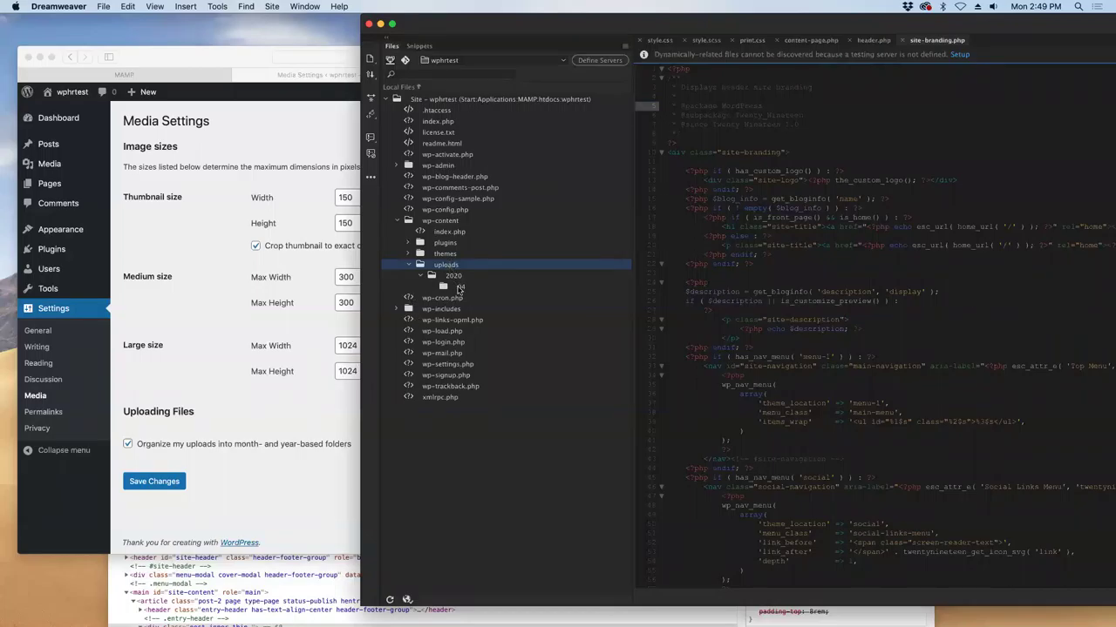
click(247, 387)
click(48, 413)
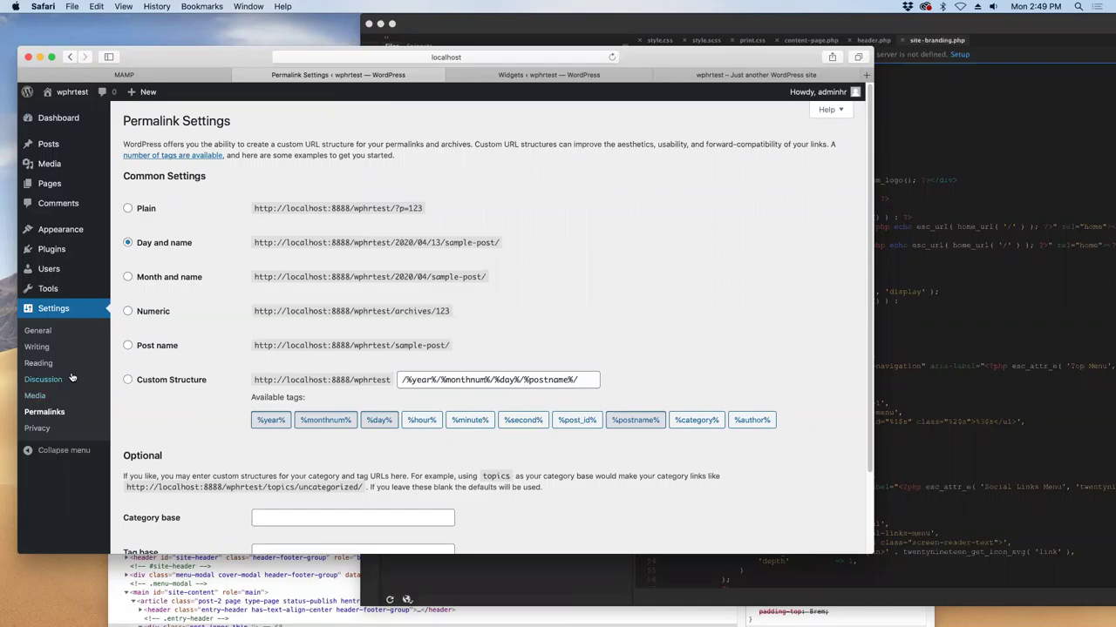
- Switch the permalink structure to Plain and save the change
drag(422, 209, 246, 208)
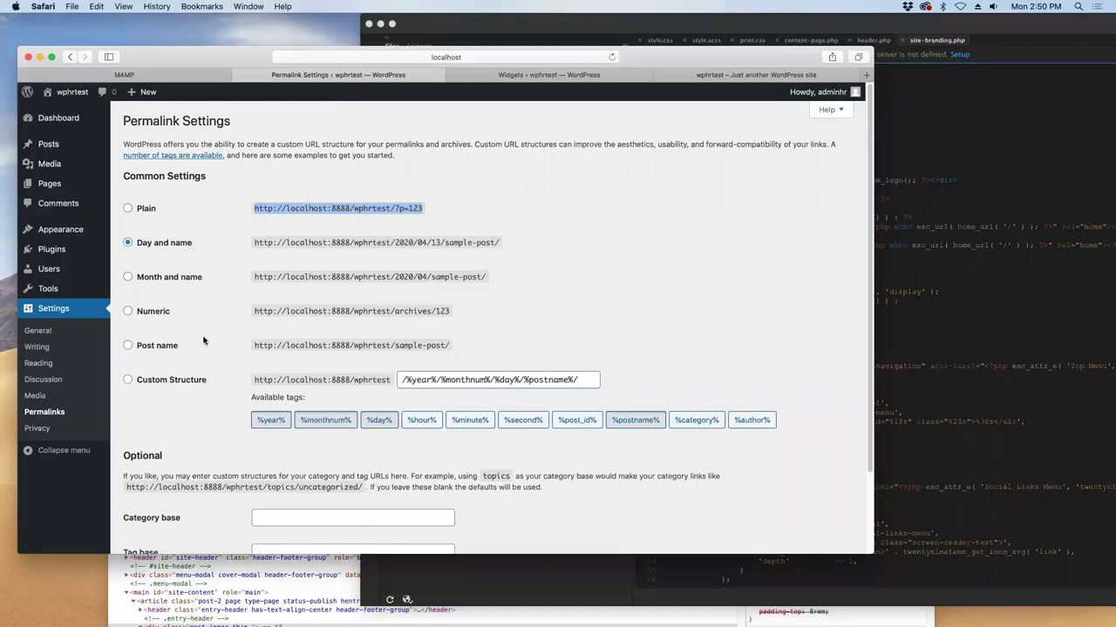
click(128, 209)
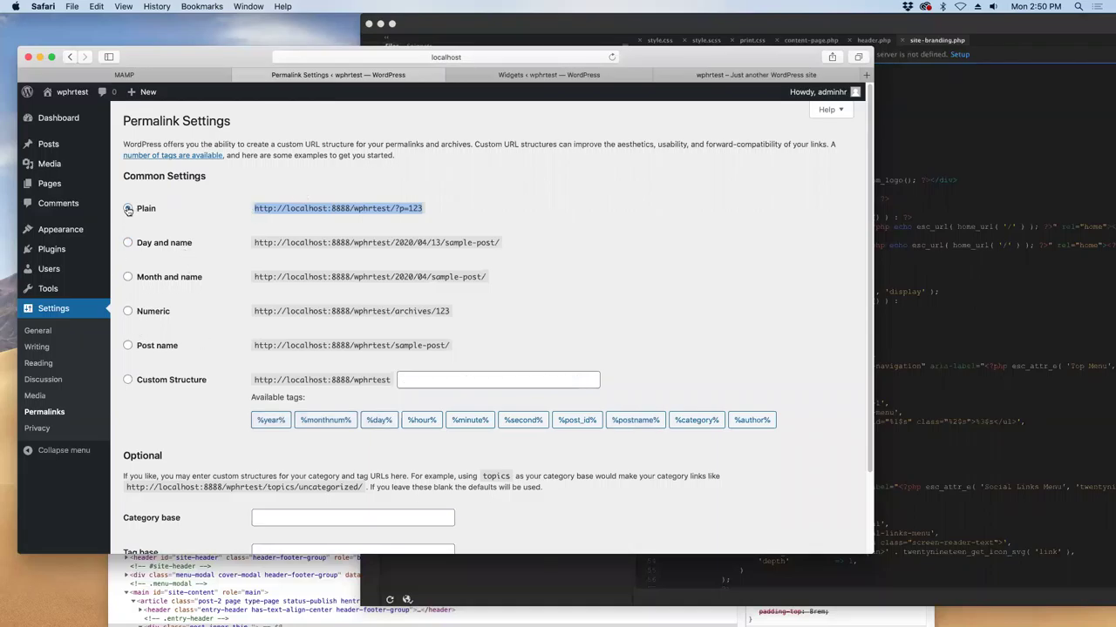
scroll(667, 272, down, 3)
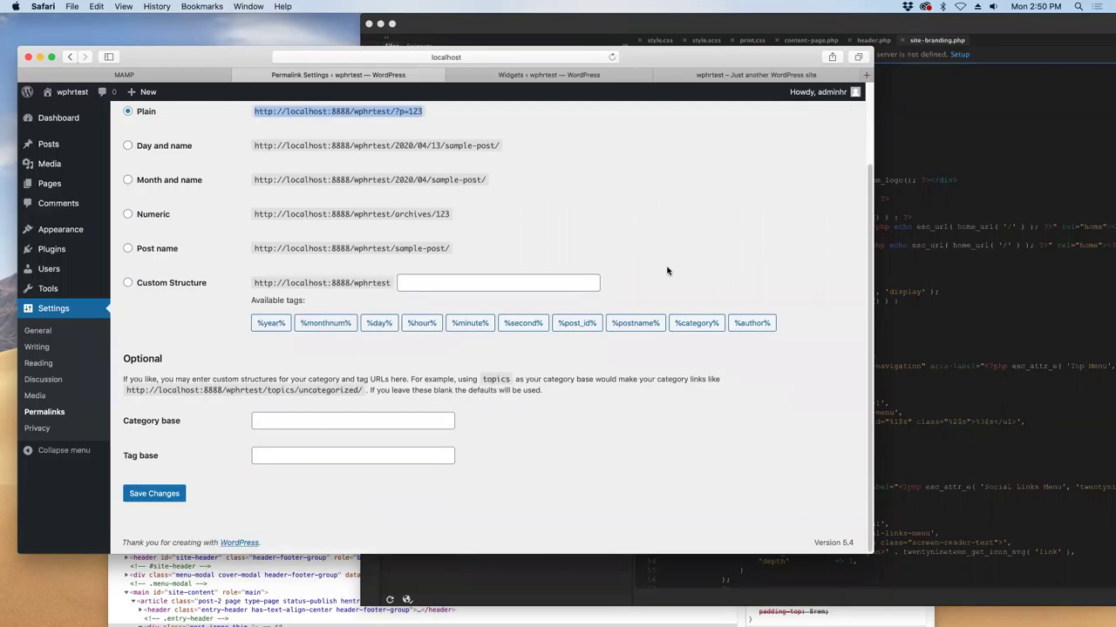
click(155, 494)
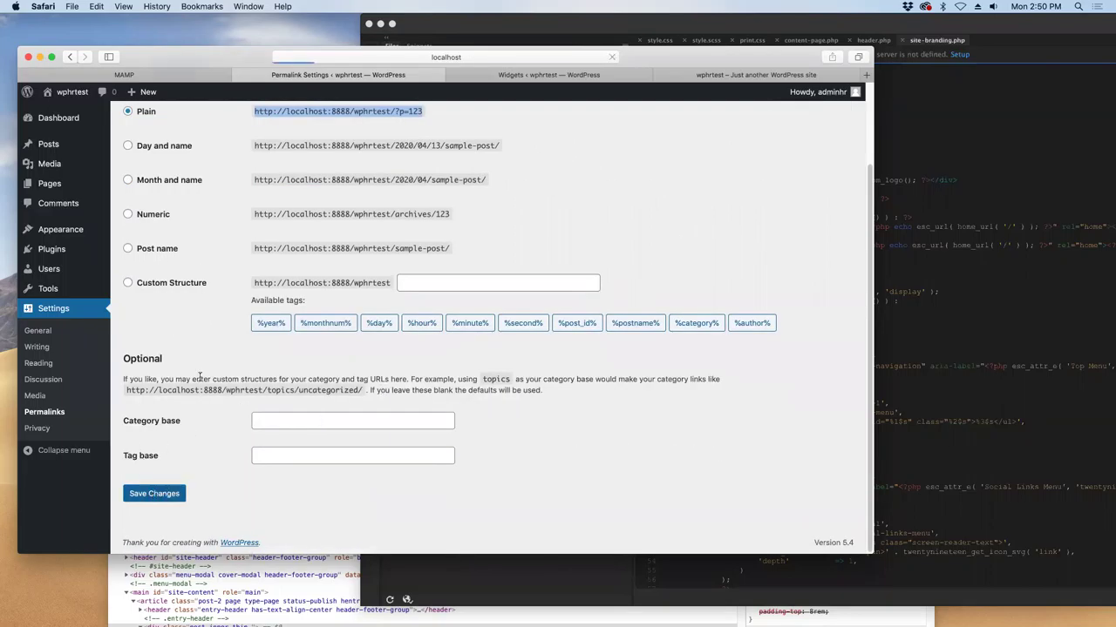
- Select the Post name permalink structure and save it
click(128, 373)
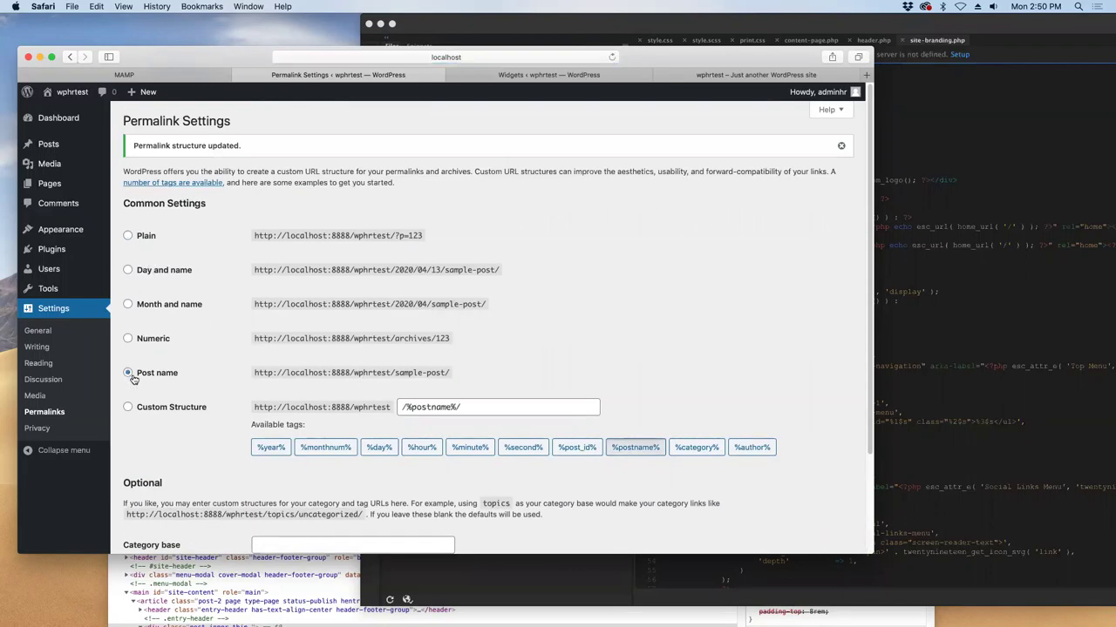
scroll(227, 375, down, 4)
click(152, 495)
- Highlight the Post name and Month and name example URLs, then select Plain again
drag(134, 372, 457, 370)
click(458, 371)
triple_click(197, 381)
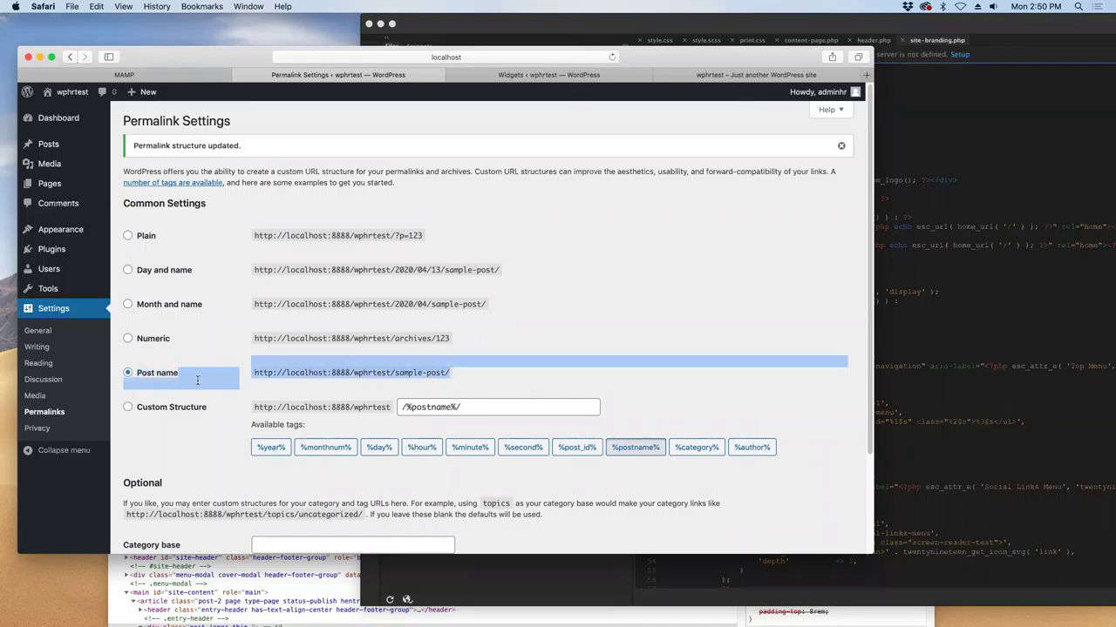
mouse_move(144, 381)
mouse_down()
mouse_move(120, 368)
mouse_move(130, 234)
mouse_move(142, 366)
mouse_up()
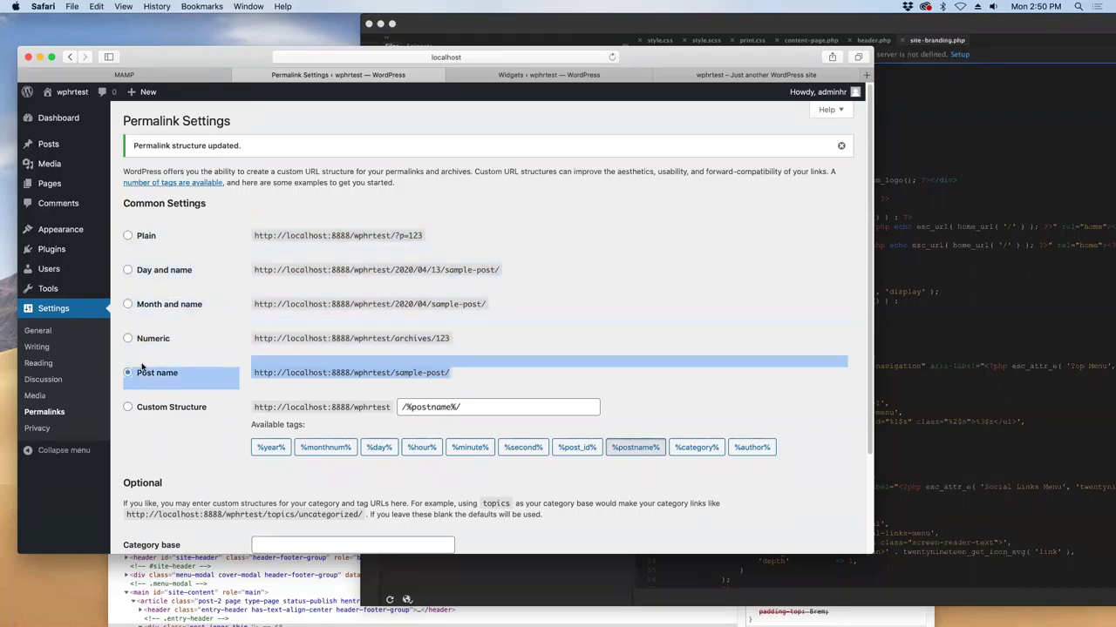
click(386, 300)
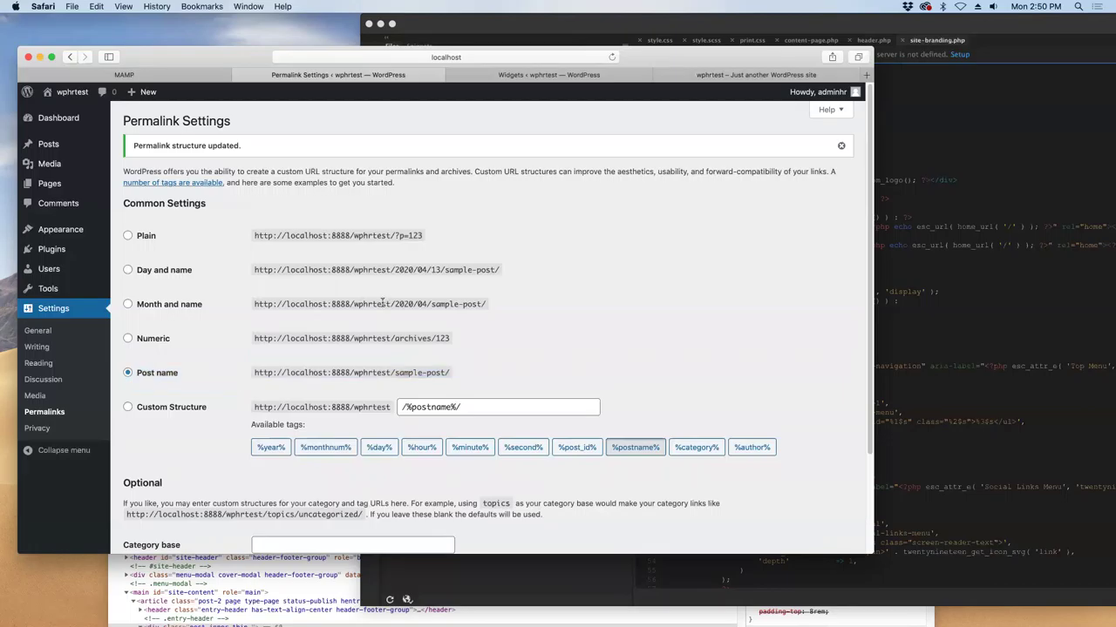
click(150, 237)
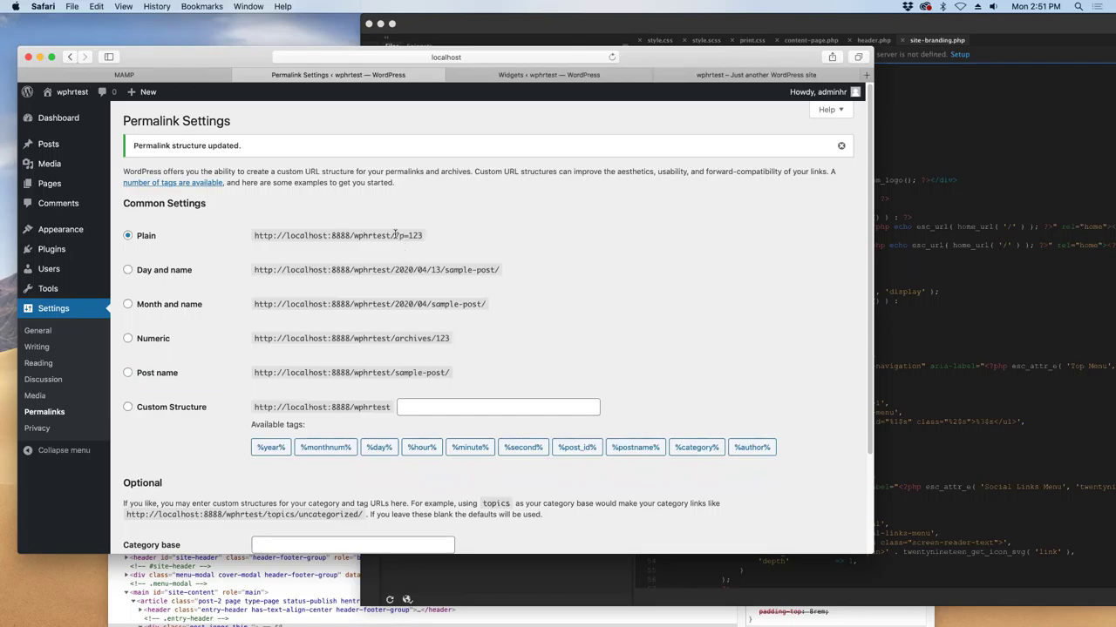
- Reselect Post name, highlighting its sample URL and the /%postname%/ custom structure value
click(129, 373)
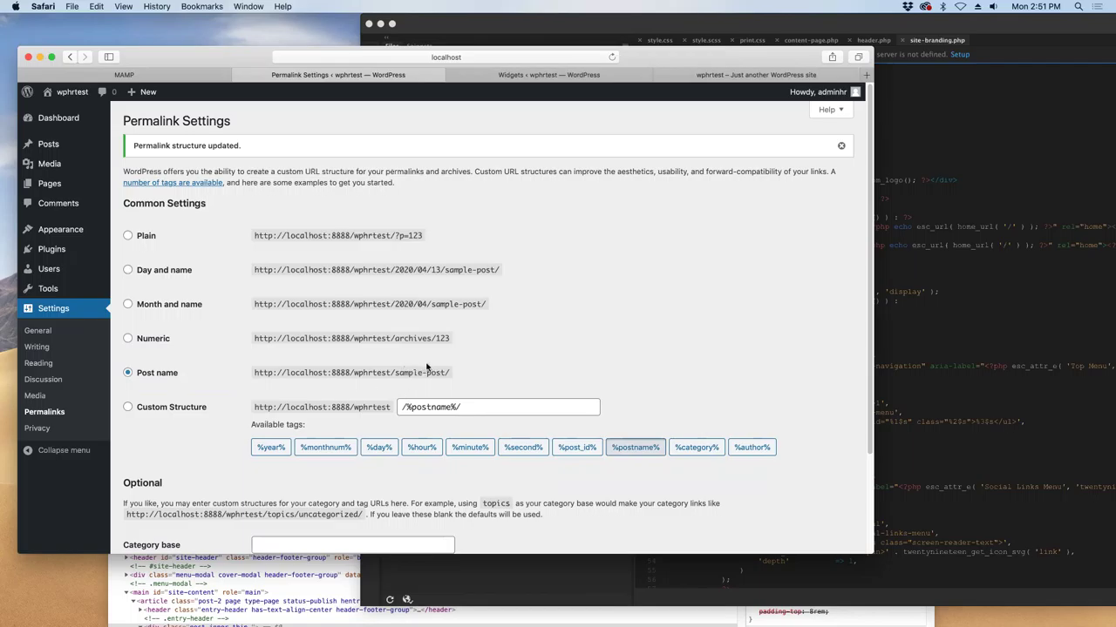
drag(458, 373, 261, 363)
click(468, 407)
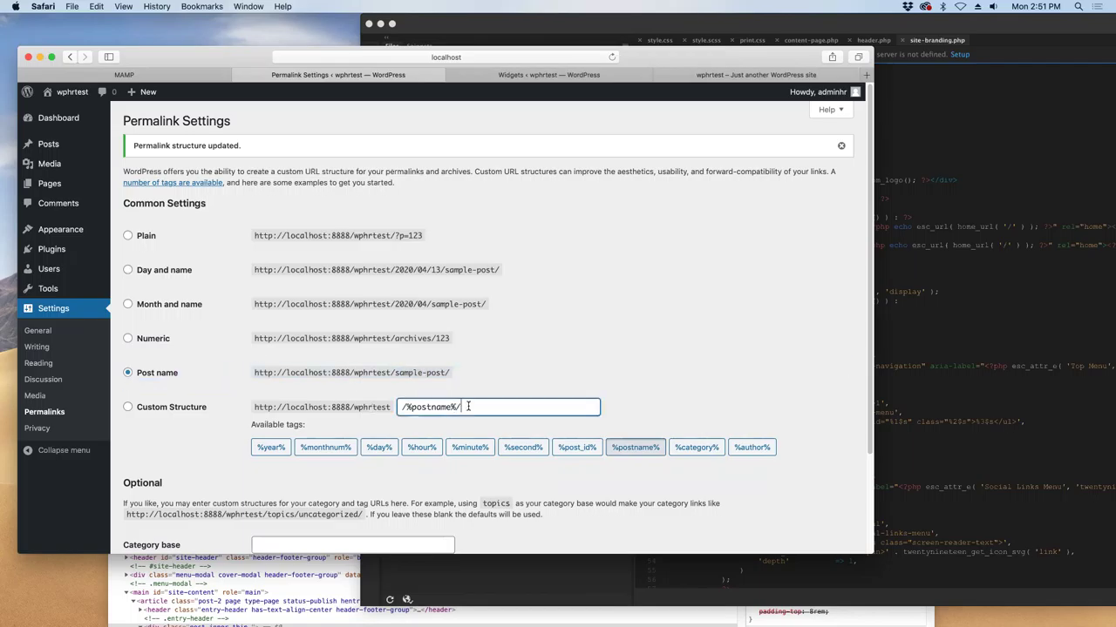
drag(468, 407, 380, 397)
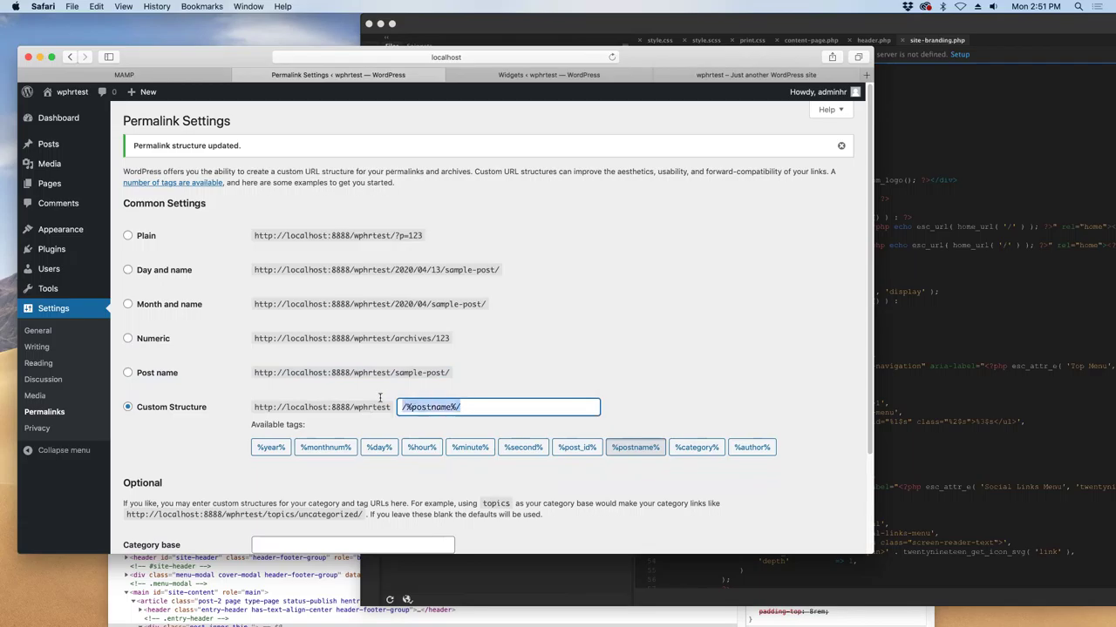
click(150, 377)
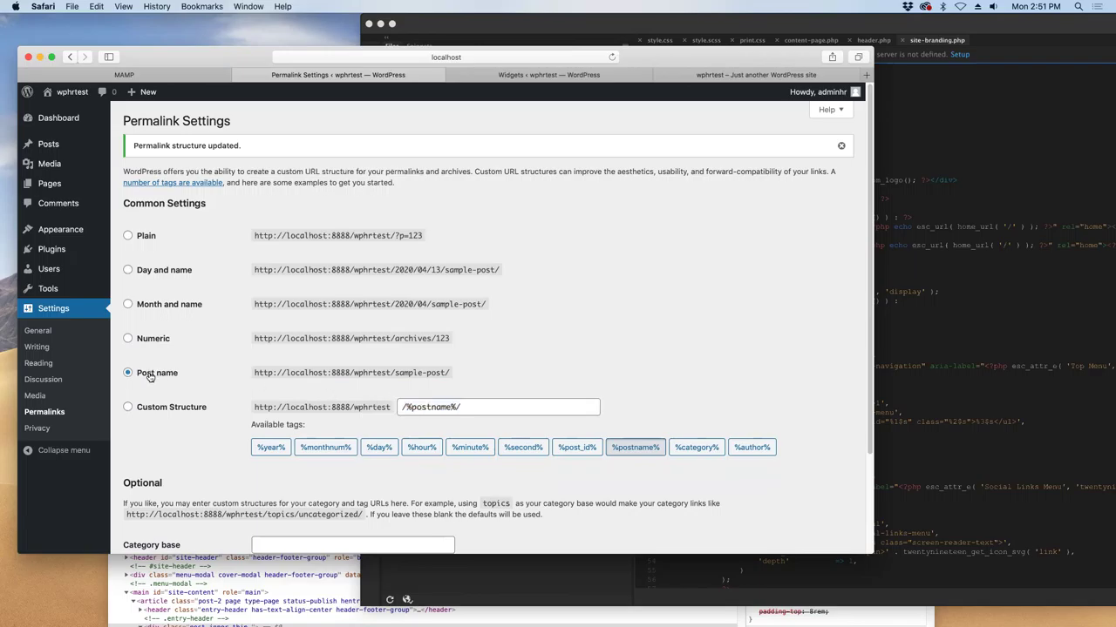
- Scroll down to review the /%postname%/ custom value, then go to Settings › Privacy
scroll(244, 410, down, 1)
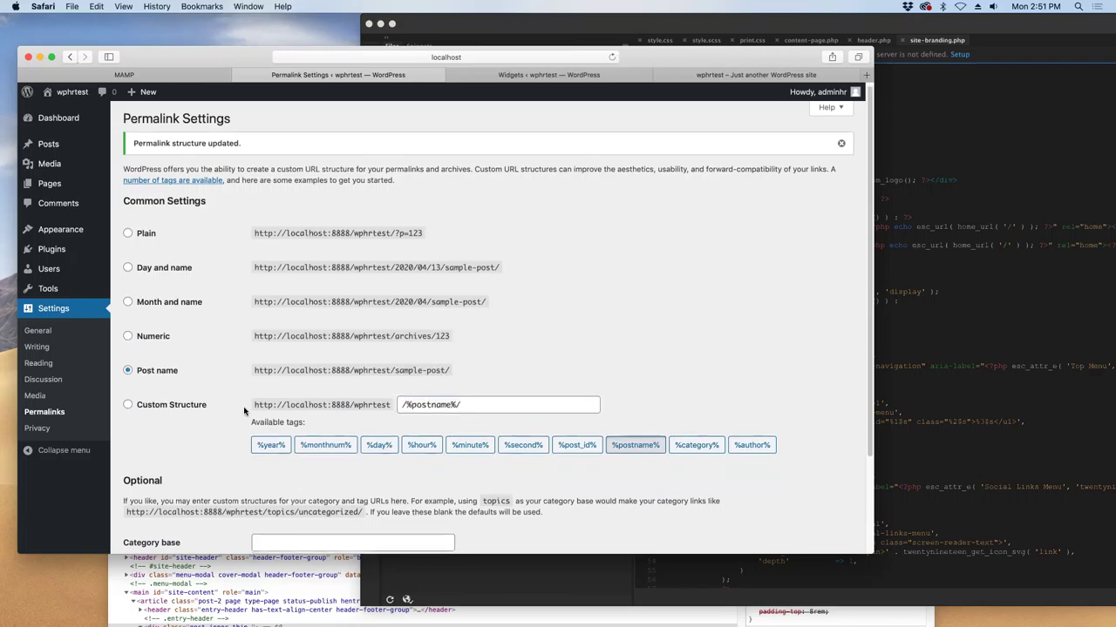
scroll(244, 407, down, 1)
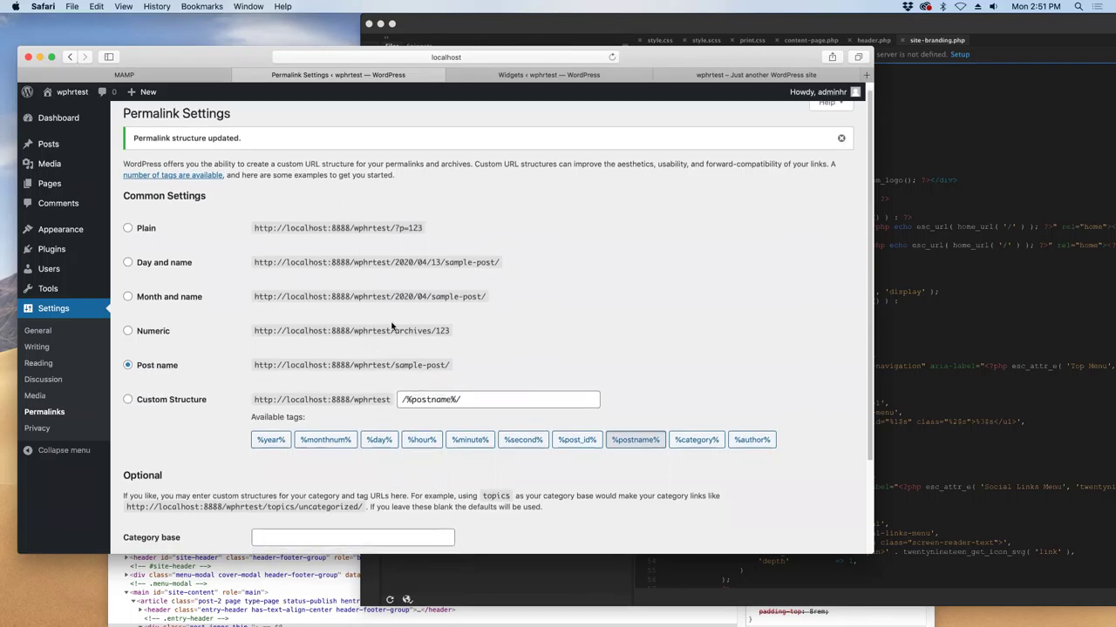
drag(391, 365, 452, 366)
scroll(461, 373, down, 5)
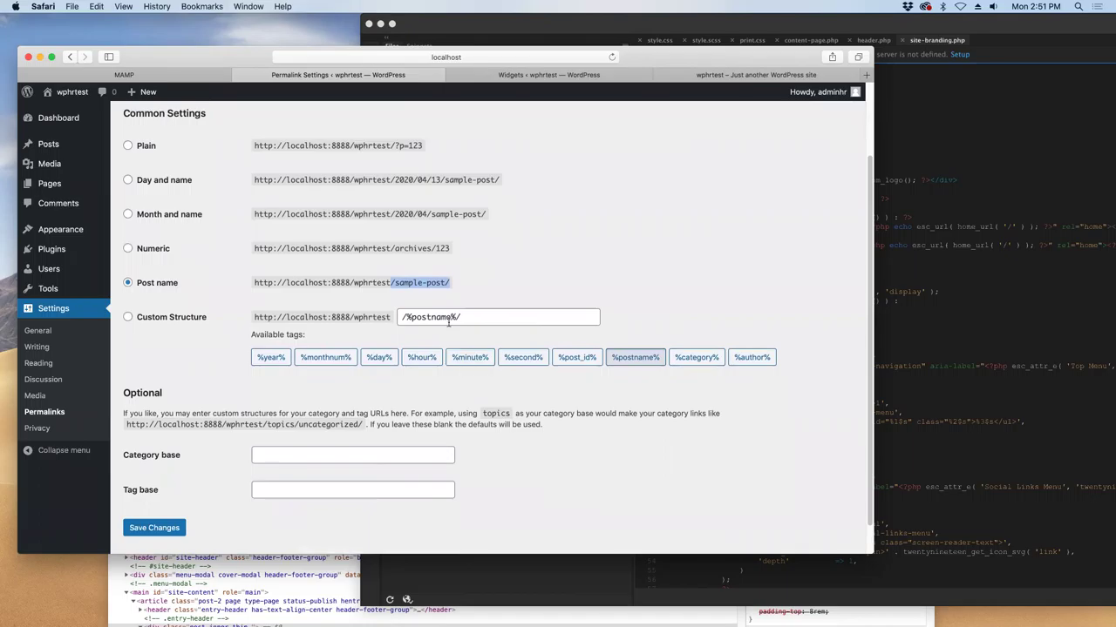
drag(459, 317, 377, 316)
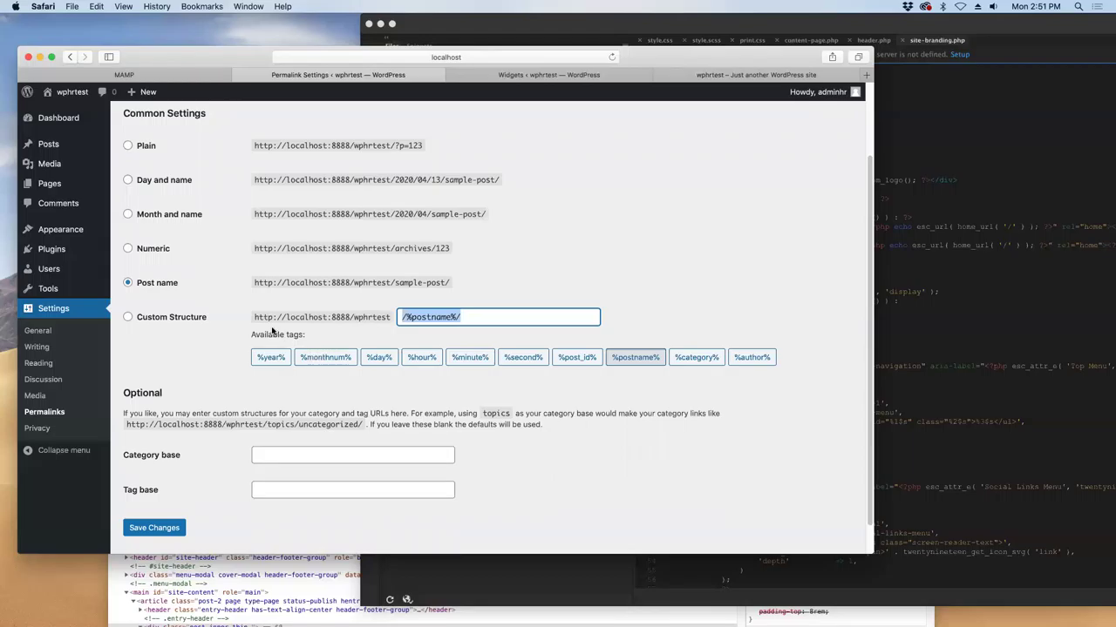
scroll(271, 331, down, 1)
click(36, 429)
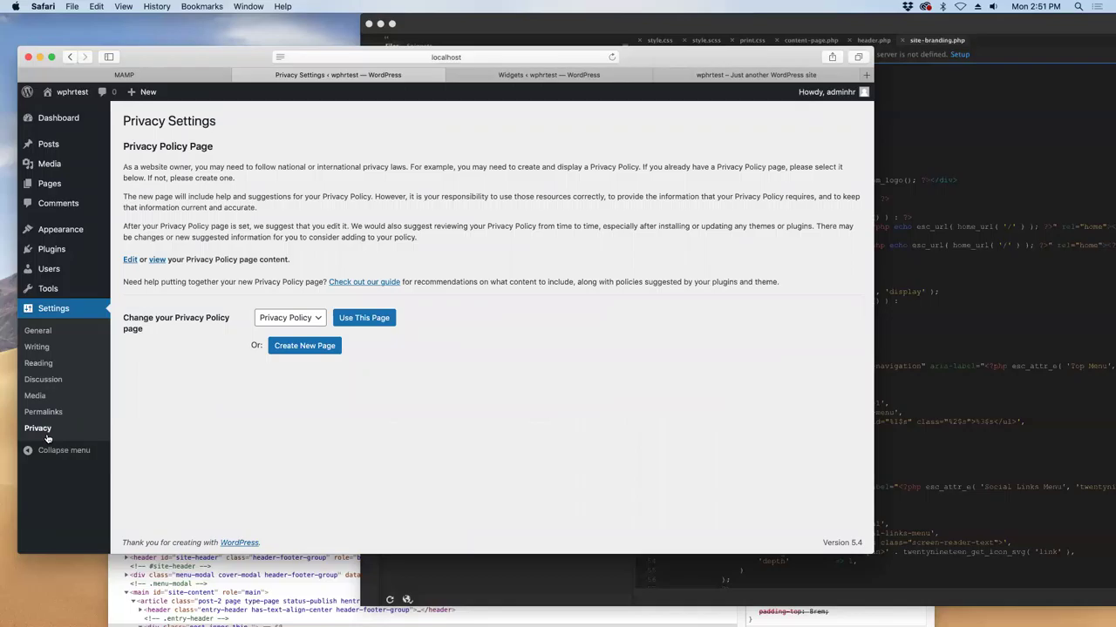
click(315, 320)
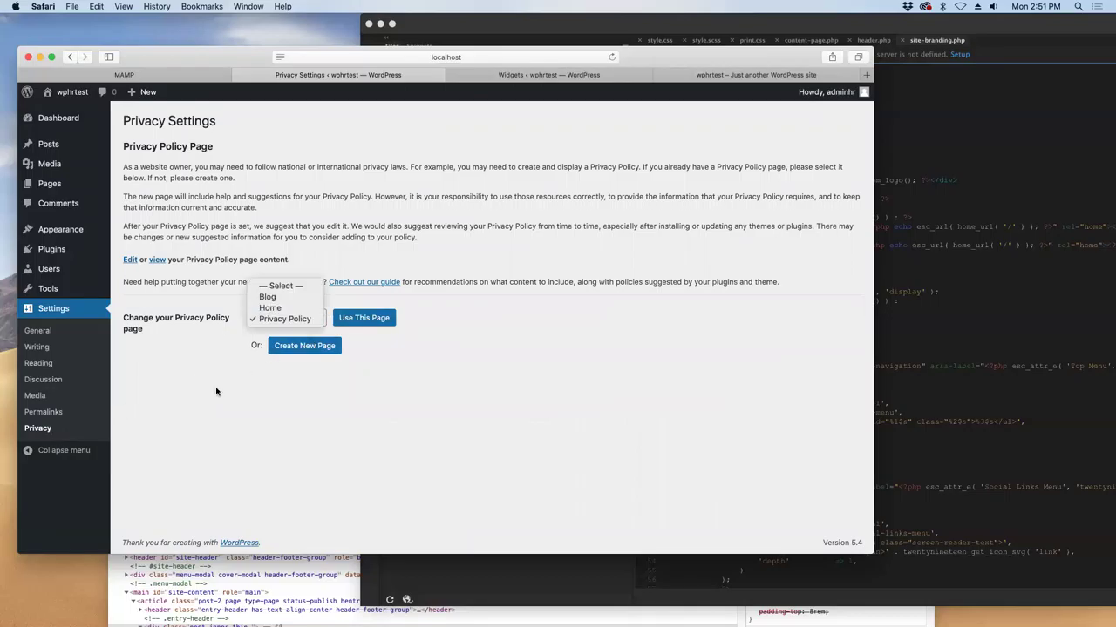
click(200, 409)
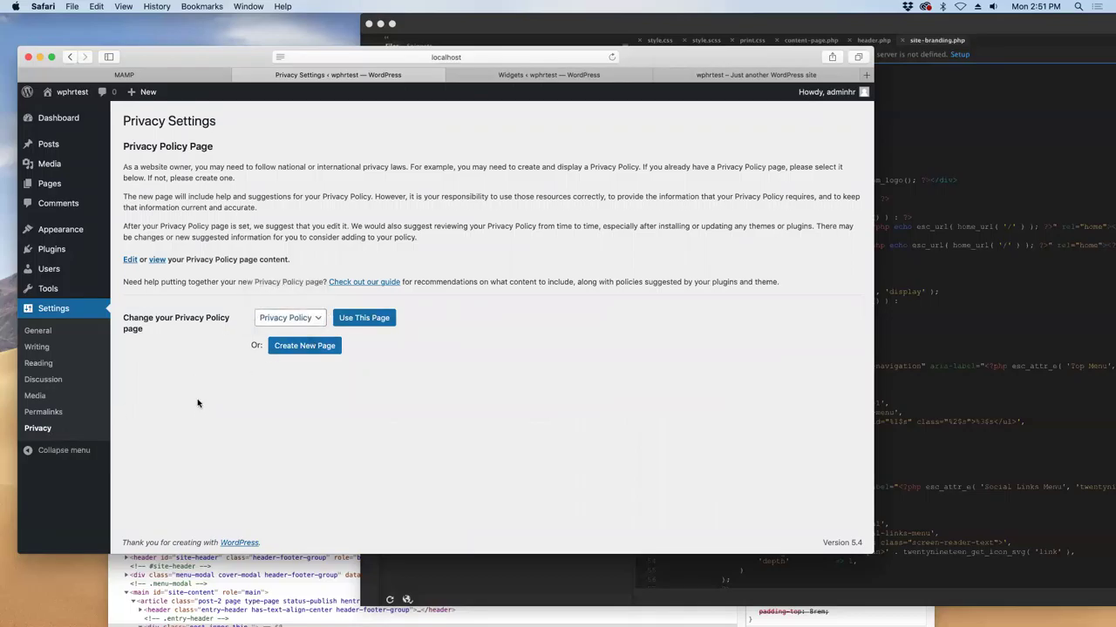
click(65, 455)
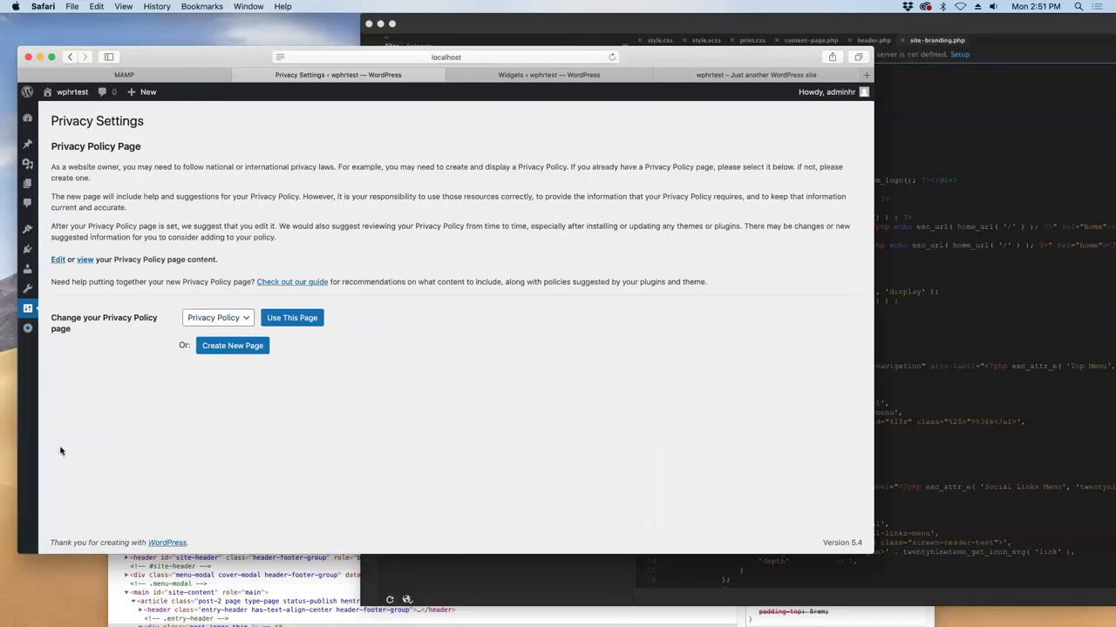
click(25, 330)
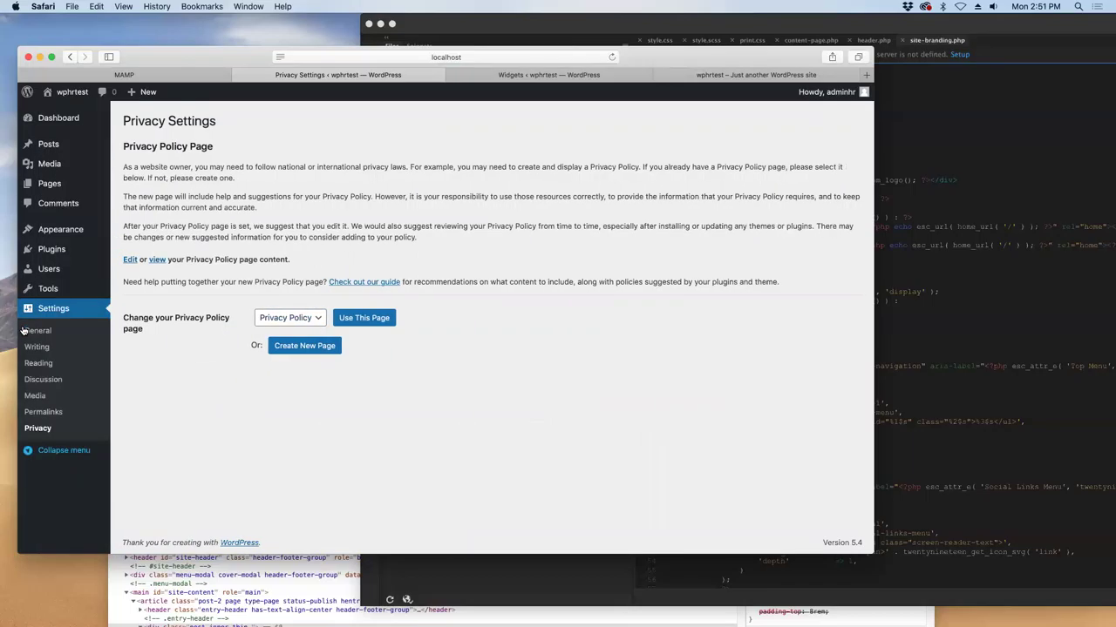
mouse_move(137, 99)
click(52, 270)
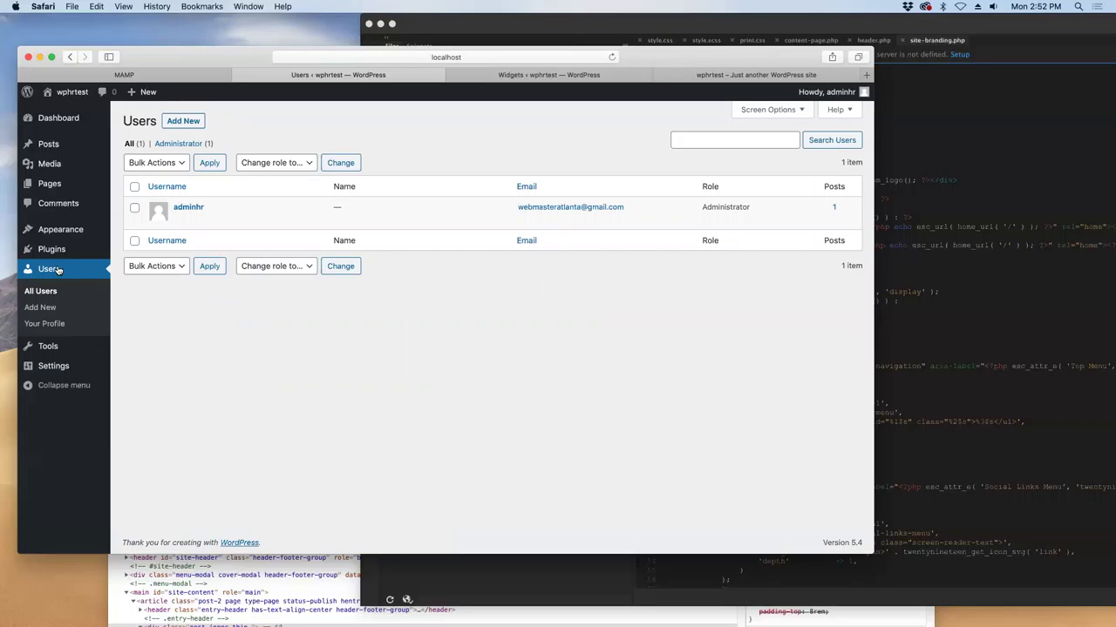
click(182, 123)
click(290, 175)
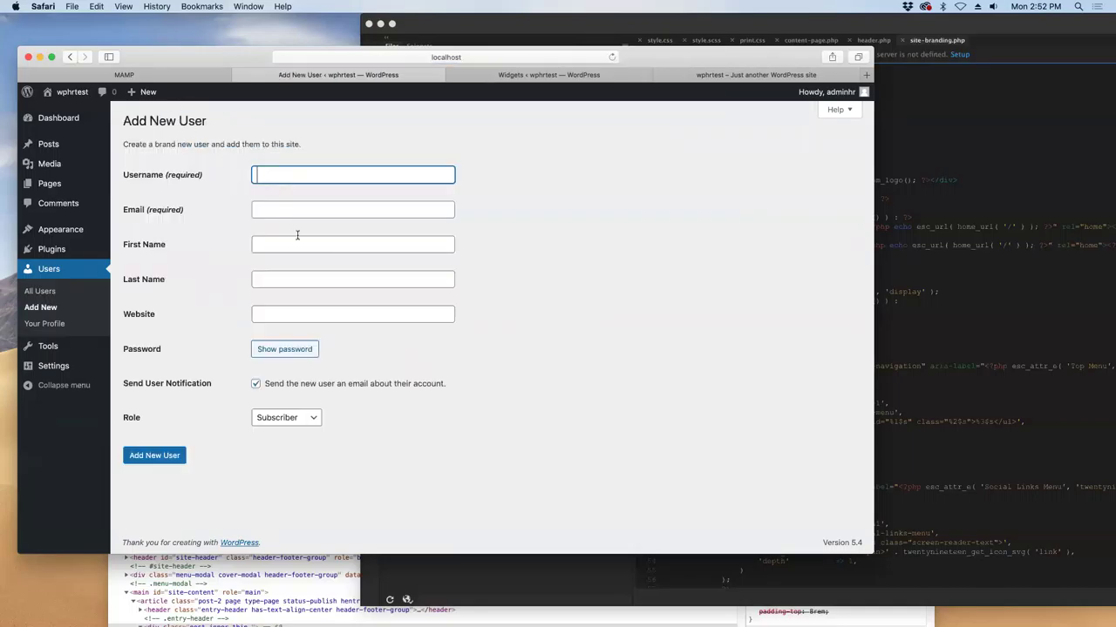
click(306, 321)
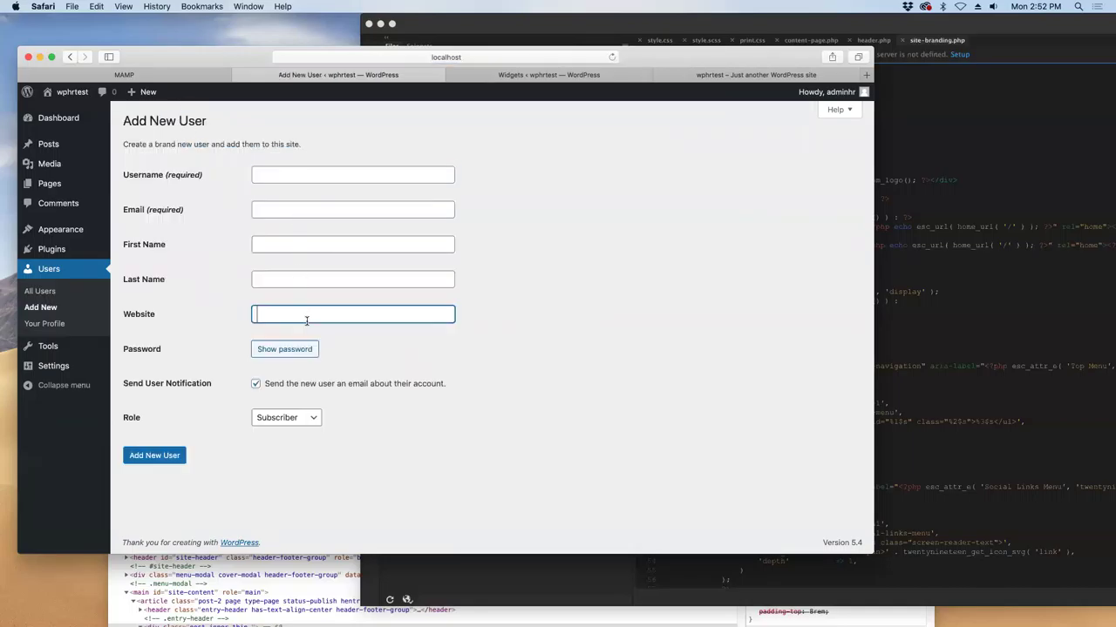
click(303, 279)
click(309, 245)
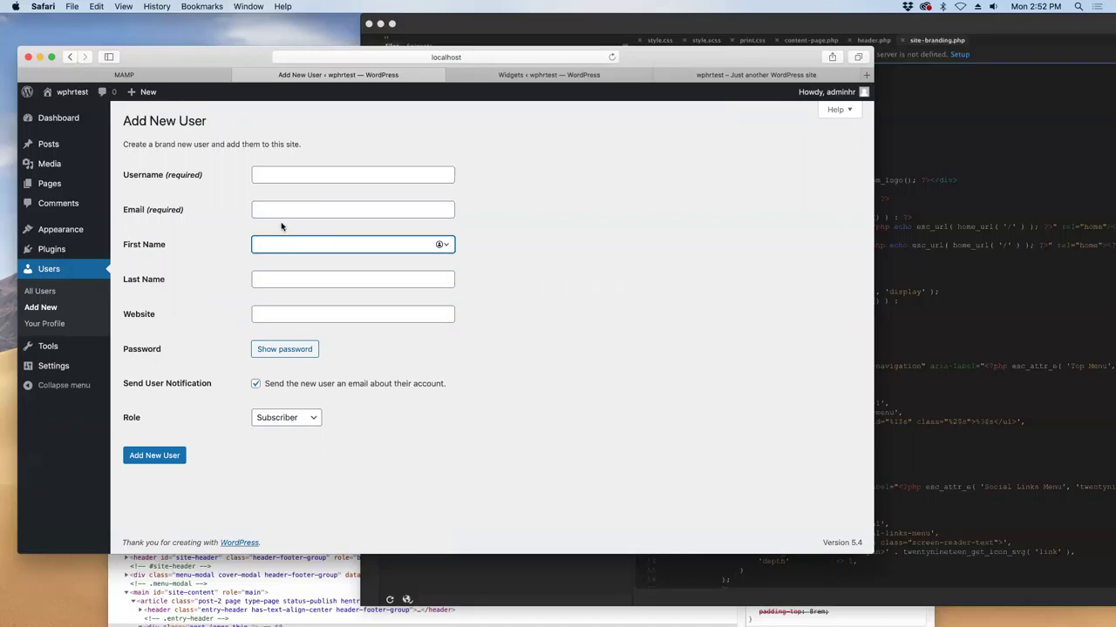
click(41, 308)
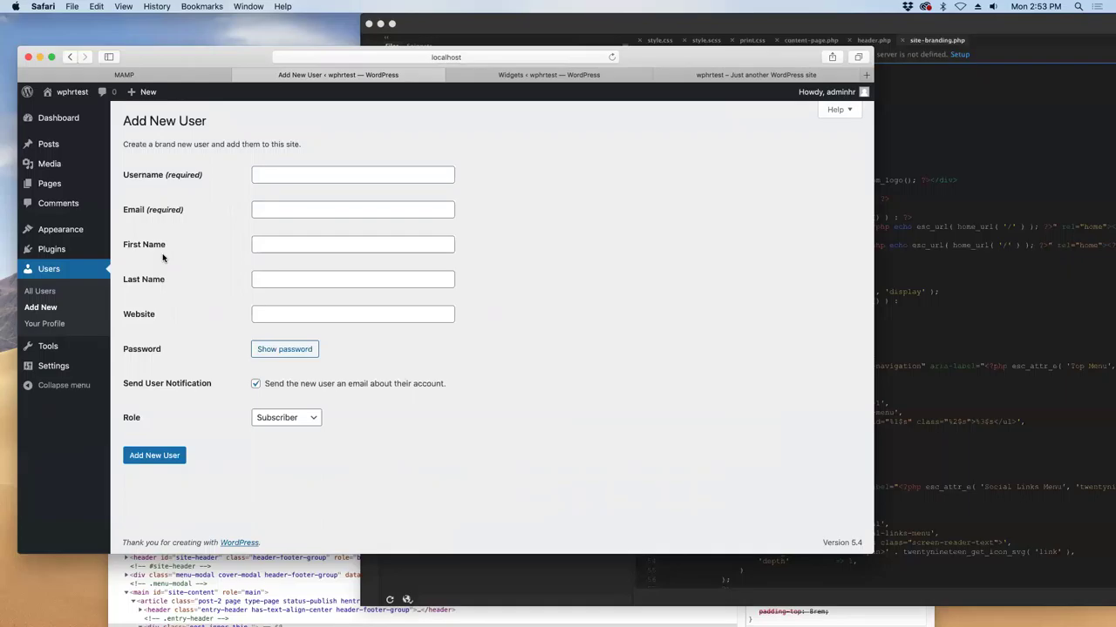
mouse_move(66, 369)
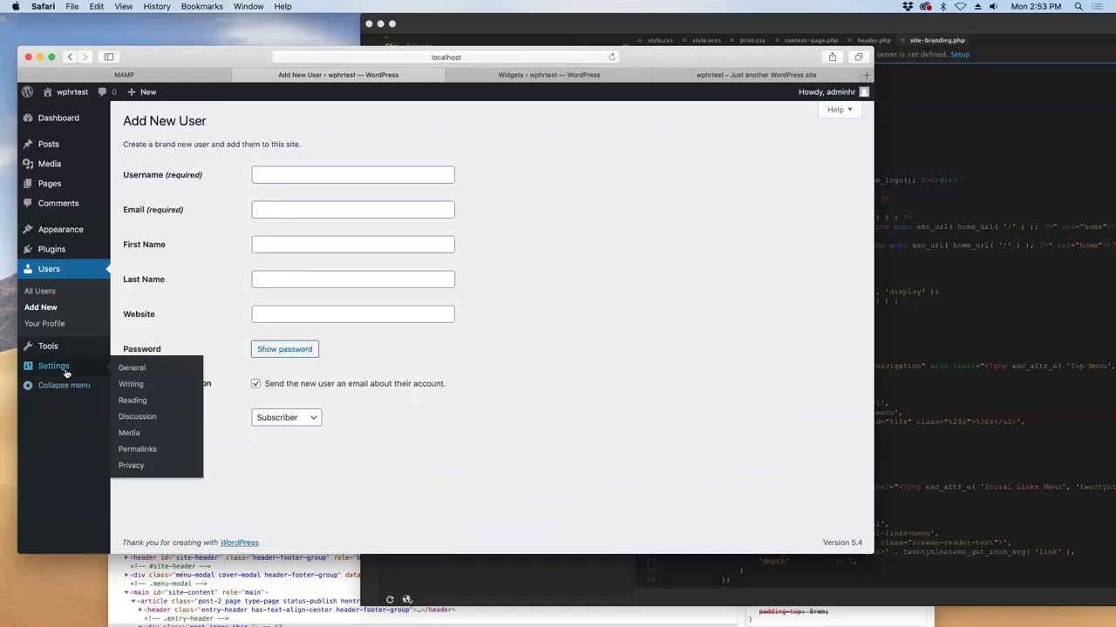
- Go to Tools › Export and highlight the sentence about the downloadable XML file
click(130, 380)
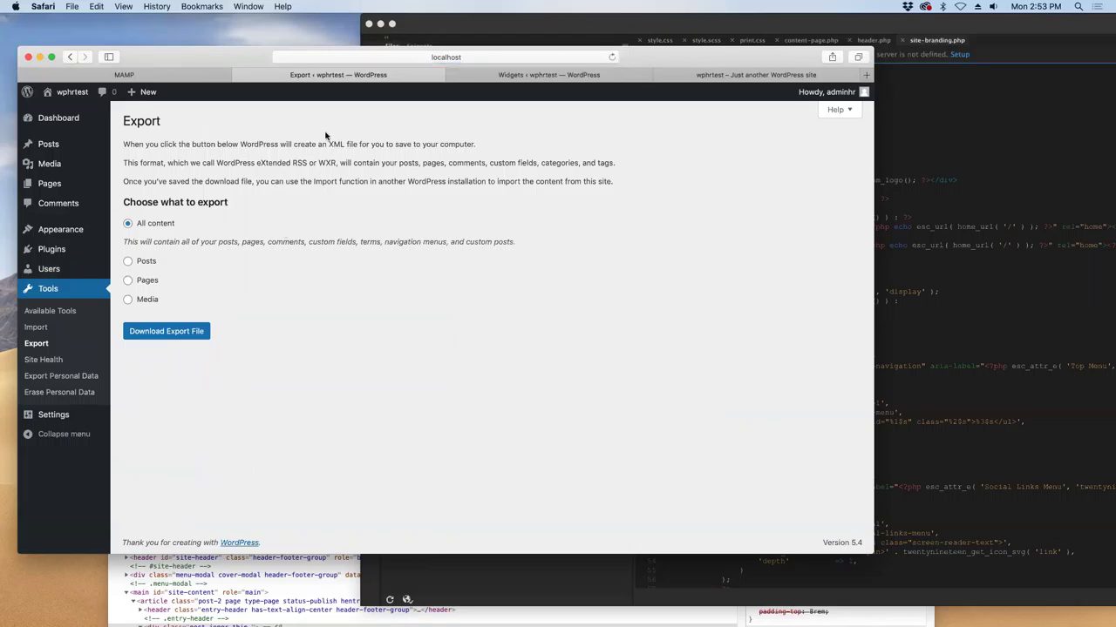
drag(330, 144, 498, 142)
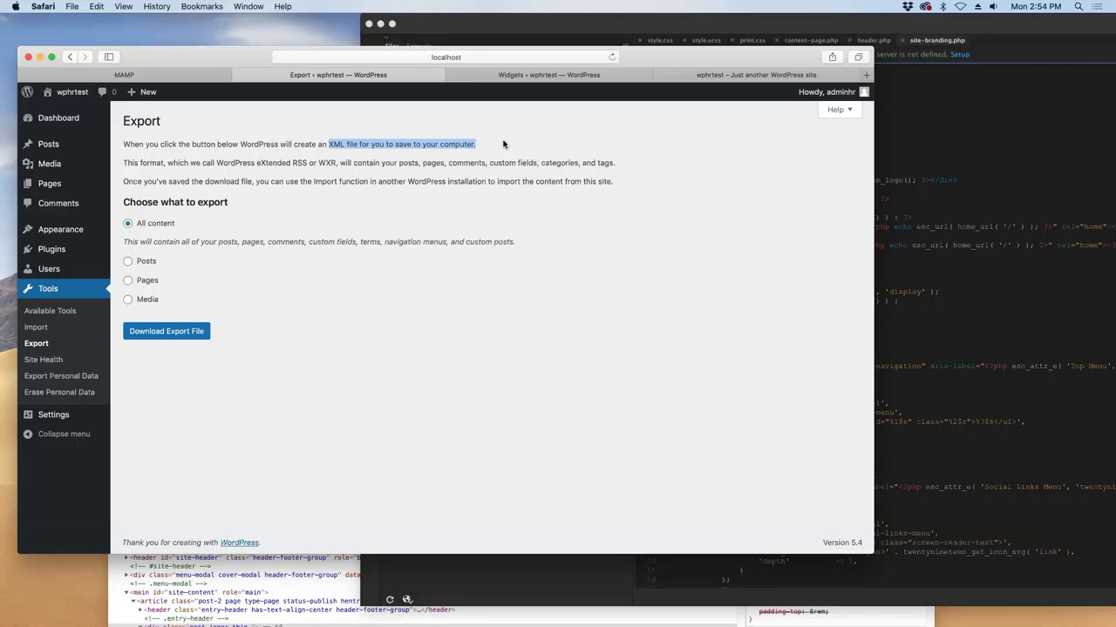
- Download the All content export as a 16 KB XML file, check Safari's downloads, then switch to Chrome
click(171, 335)
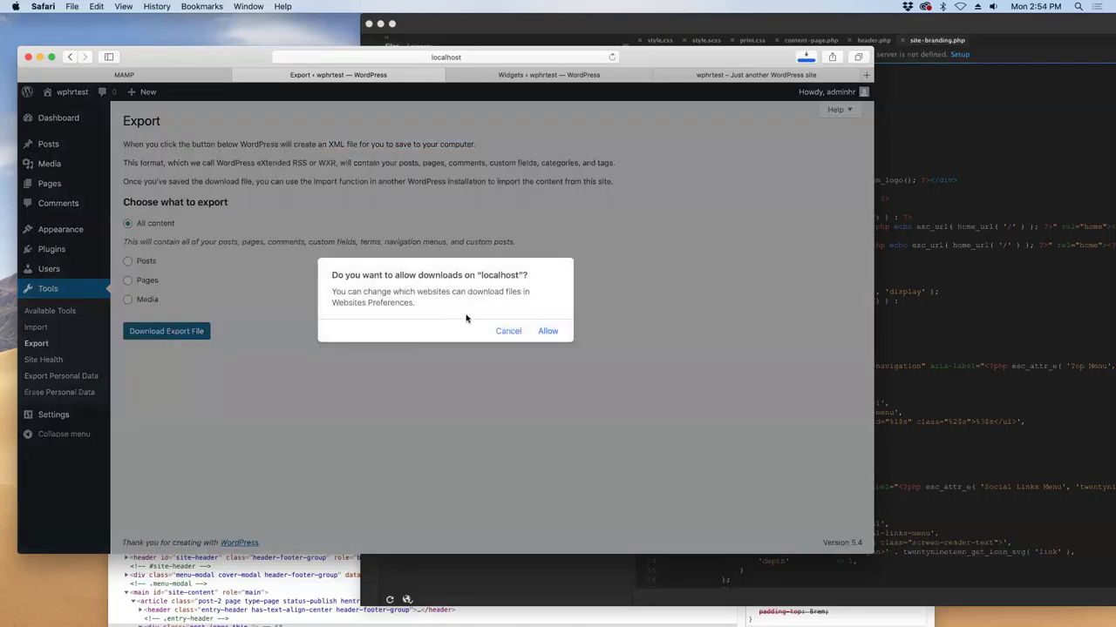
click(547, 331)
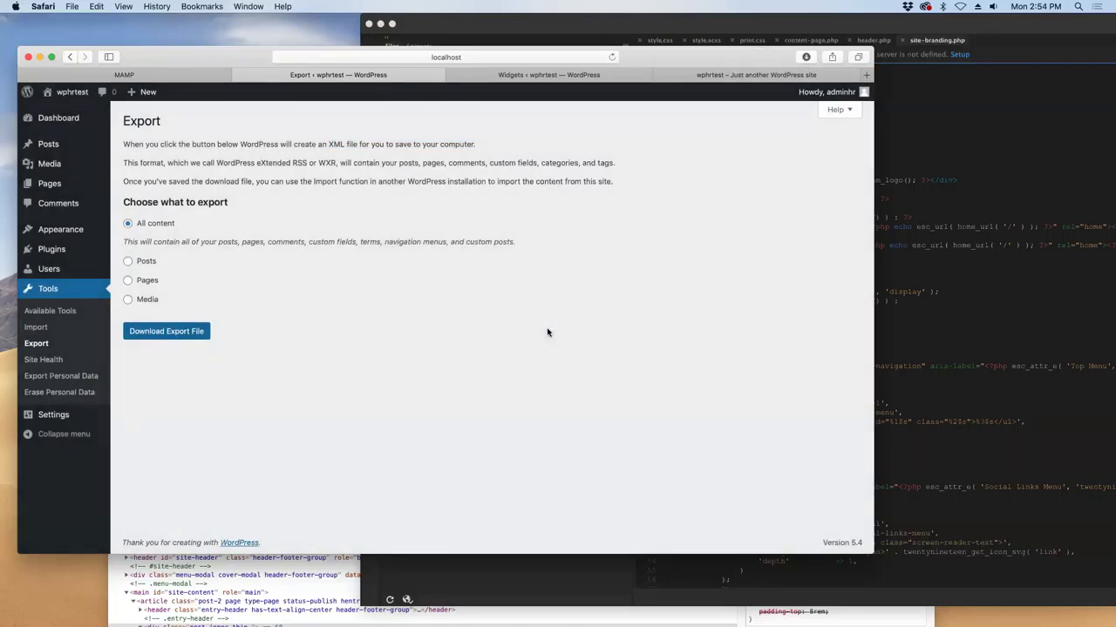
click(806, 57)
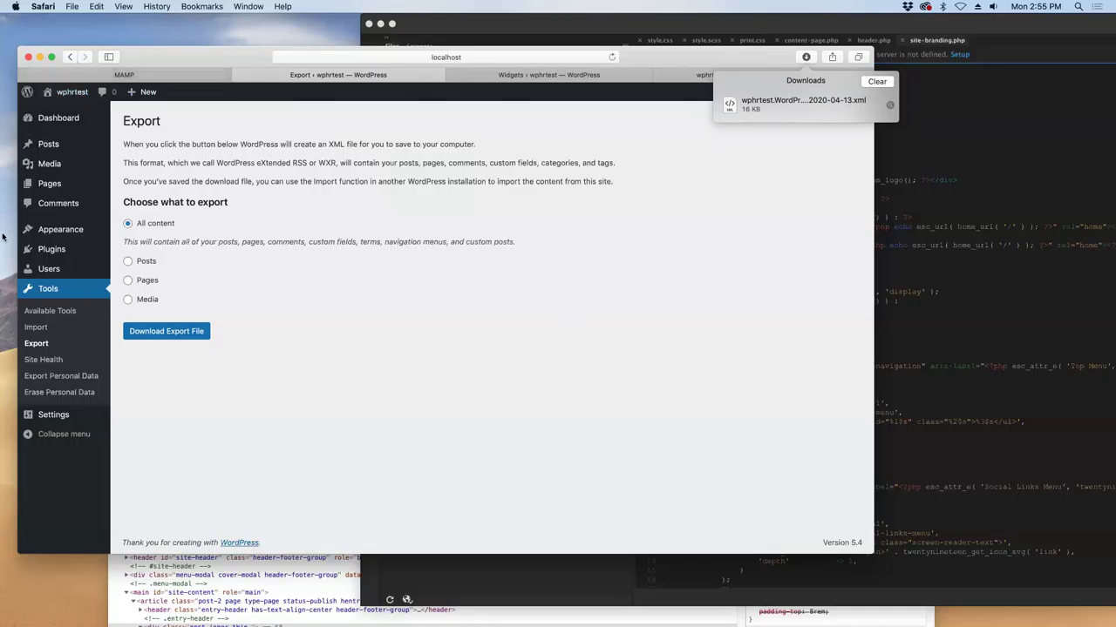
click(213, 601)
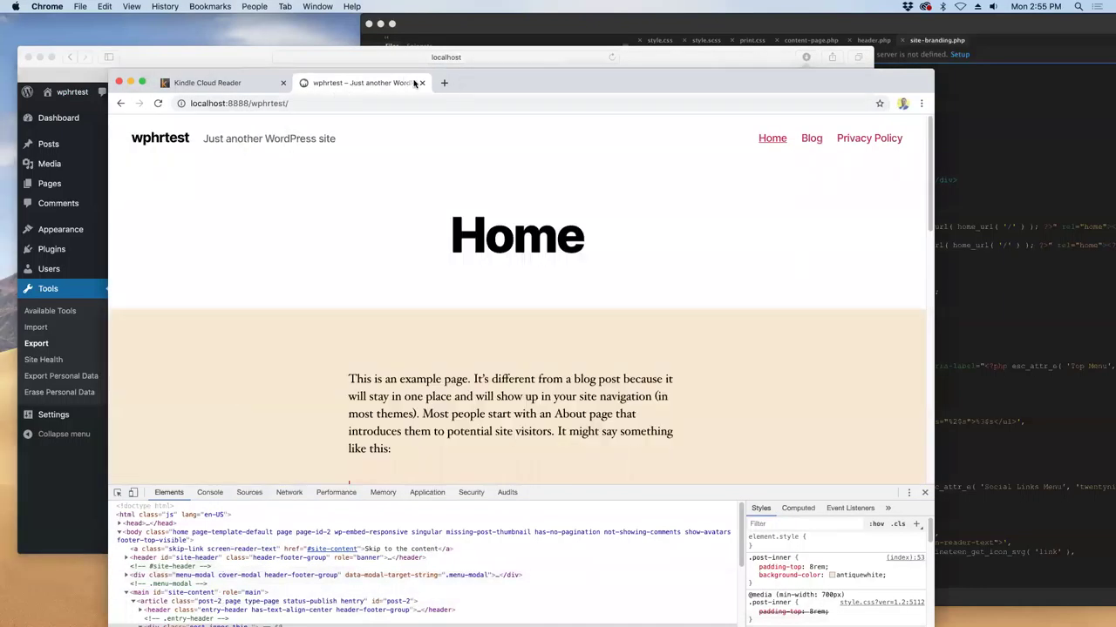
- Close the wphrtest tab and page the Kindle WordPress book forward to page 24
click(421, 83)
drag(422, 81, 401, 52)
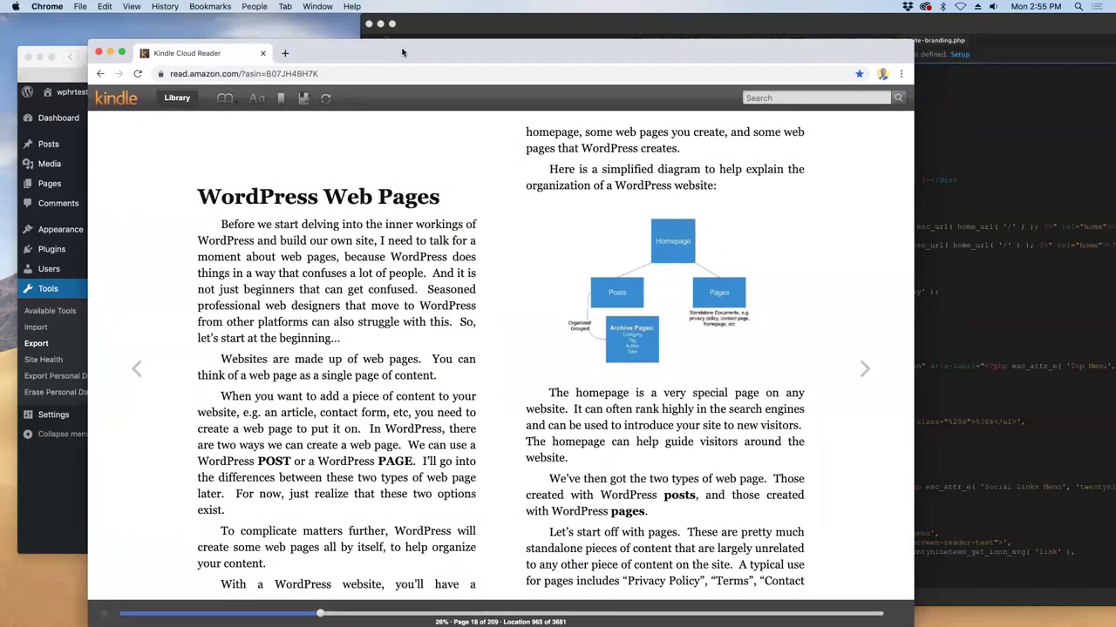
mouse_move(393, 617)
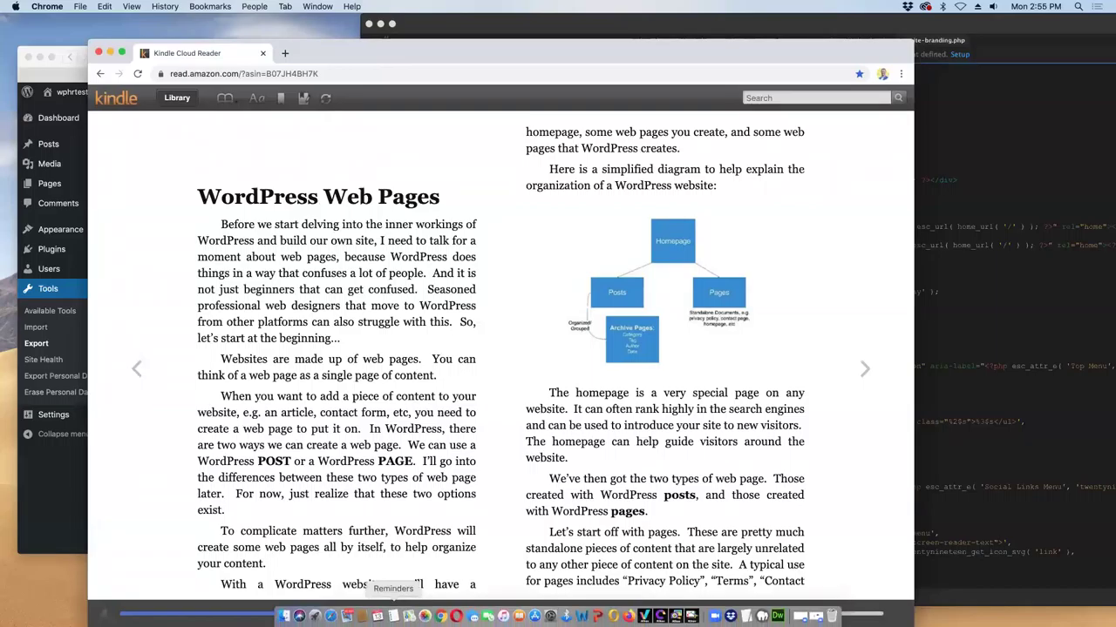
click(861, 368)
click(863, 368)
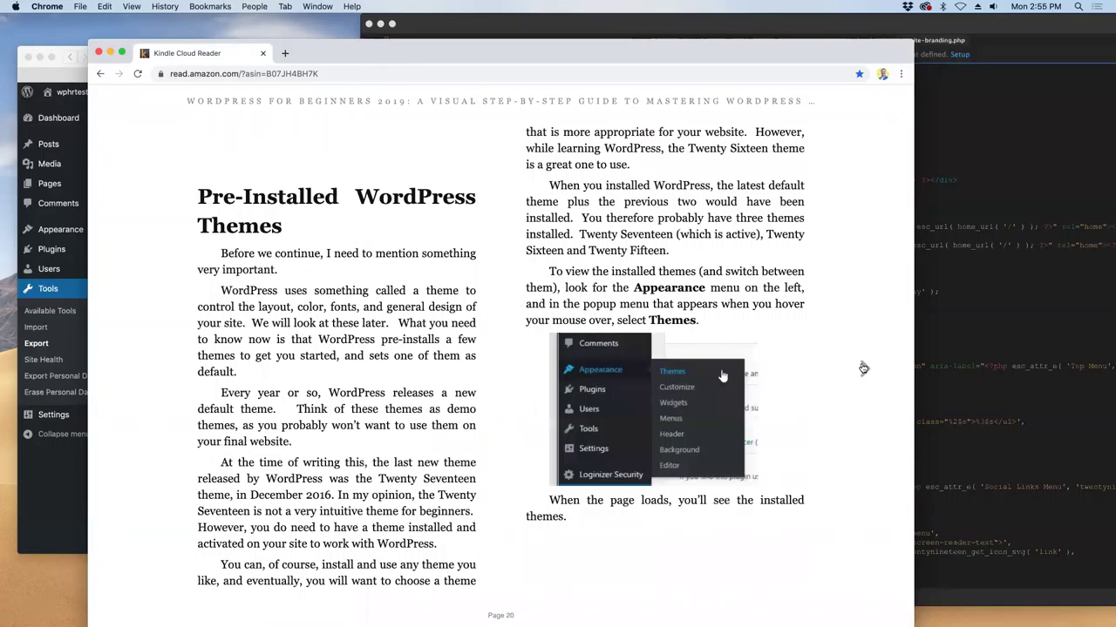
click(863, 367)
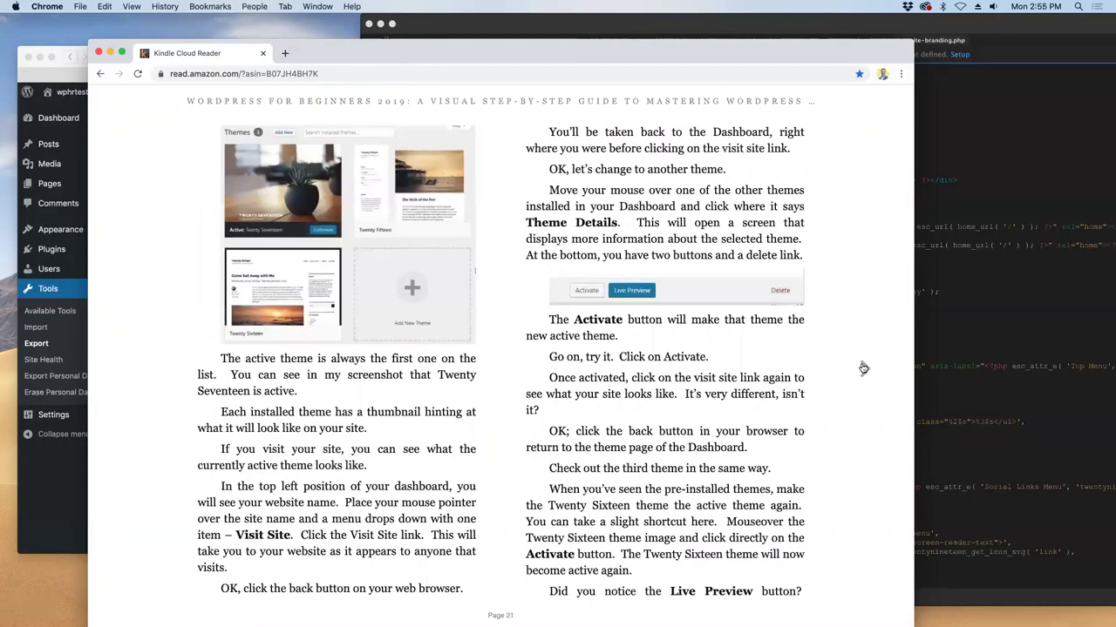
click(863, 368)
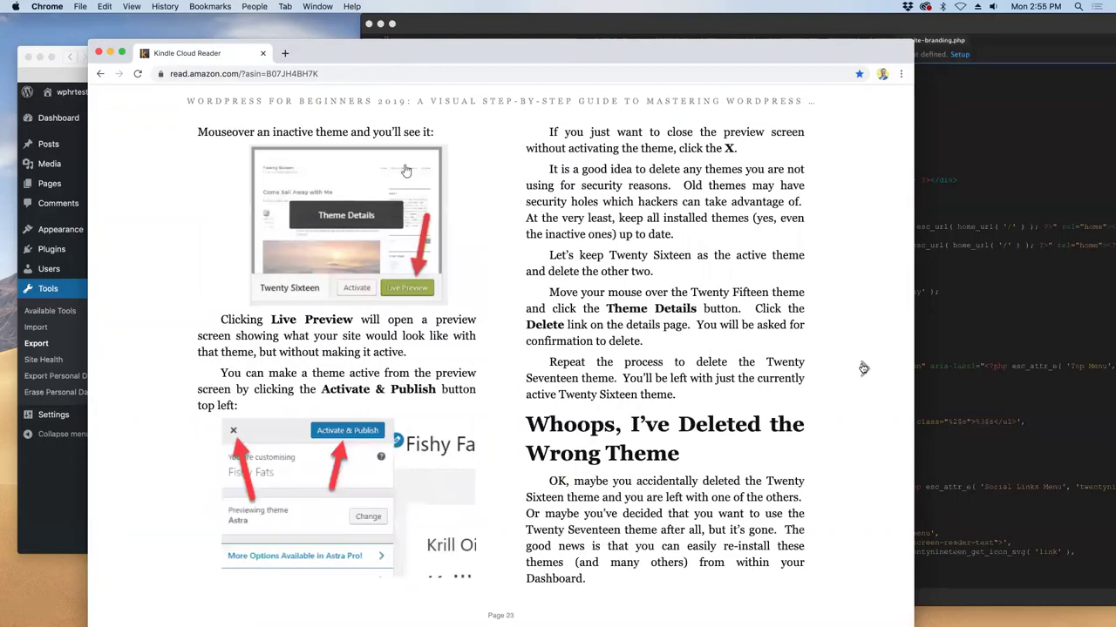
click(138, 369)
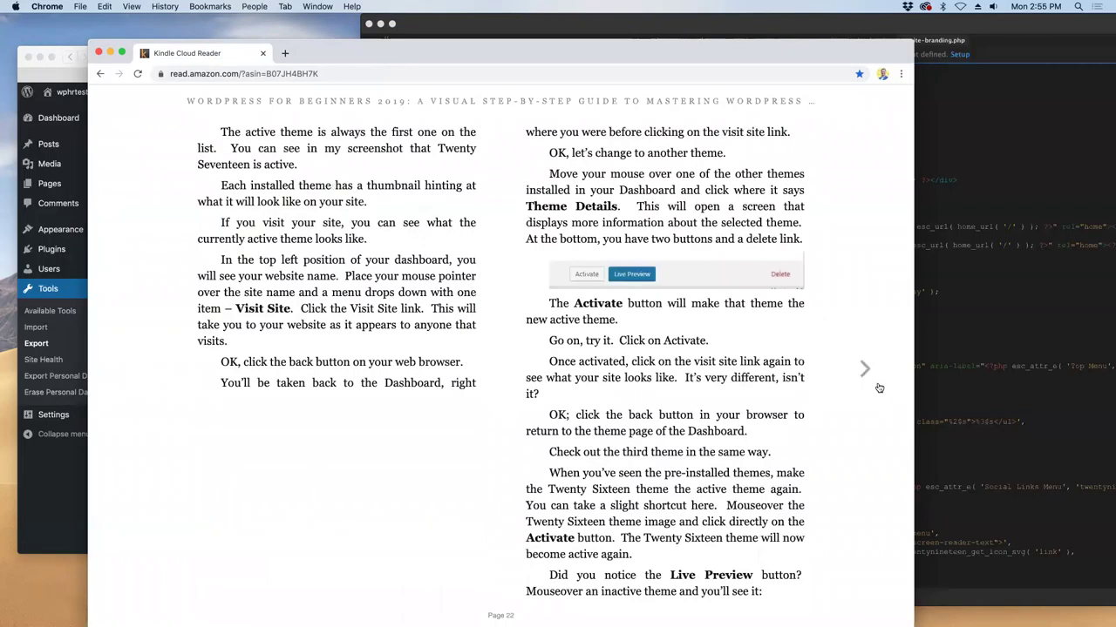
click(864, 373)
click(865, 374)
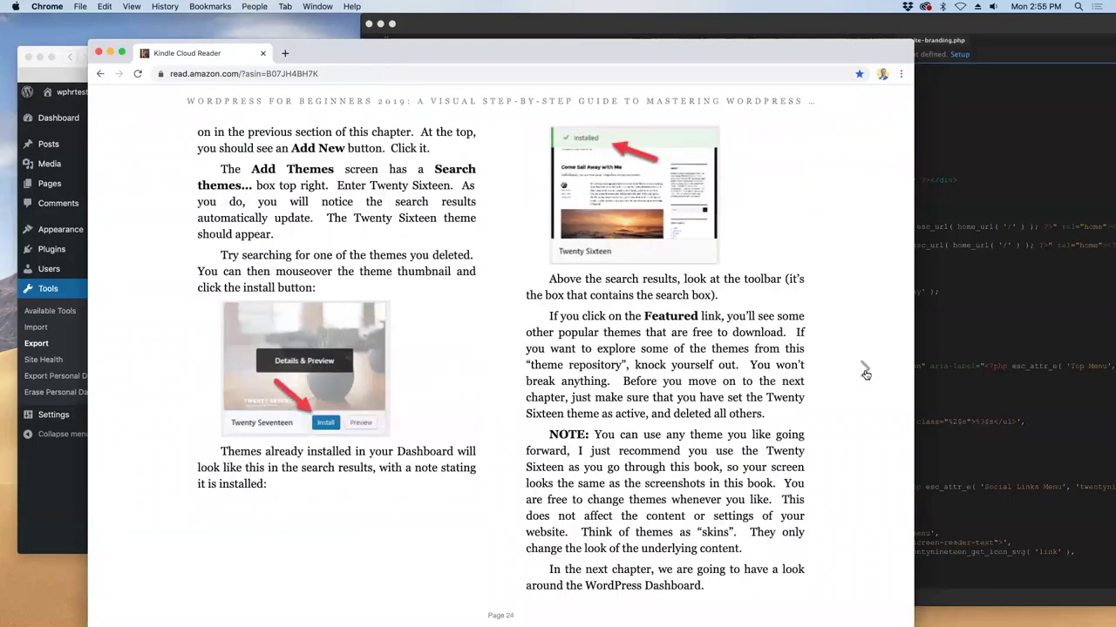
- Read on through the Dashboard chapter to Deleting Widgets, back to page 29, then switch to Safari
click(865, 374)
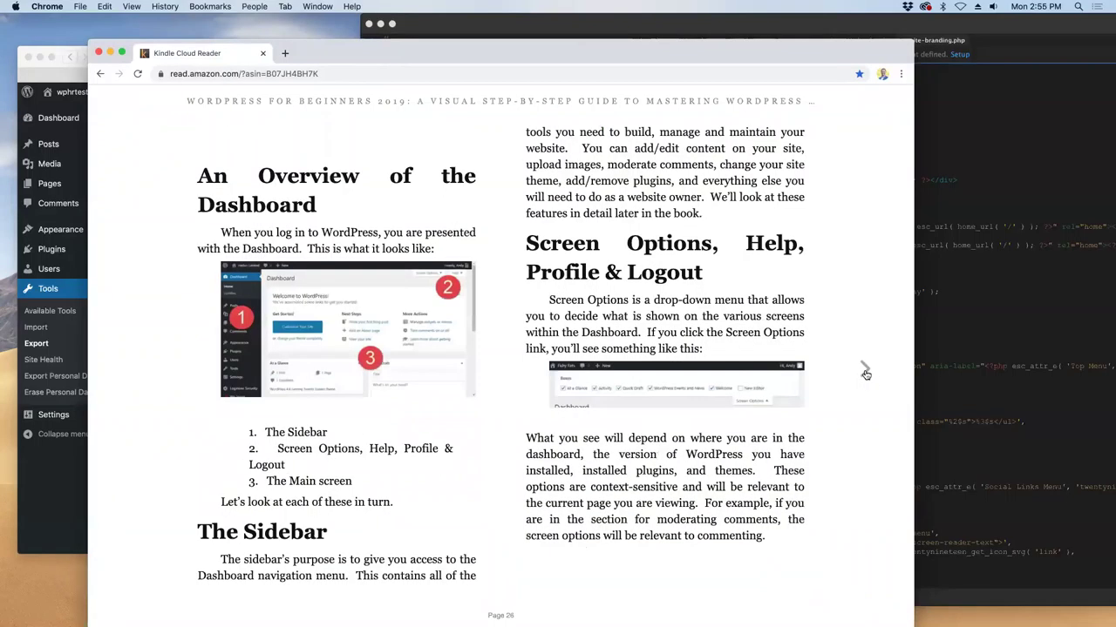
click(865, 373)
click(866, 374)
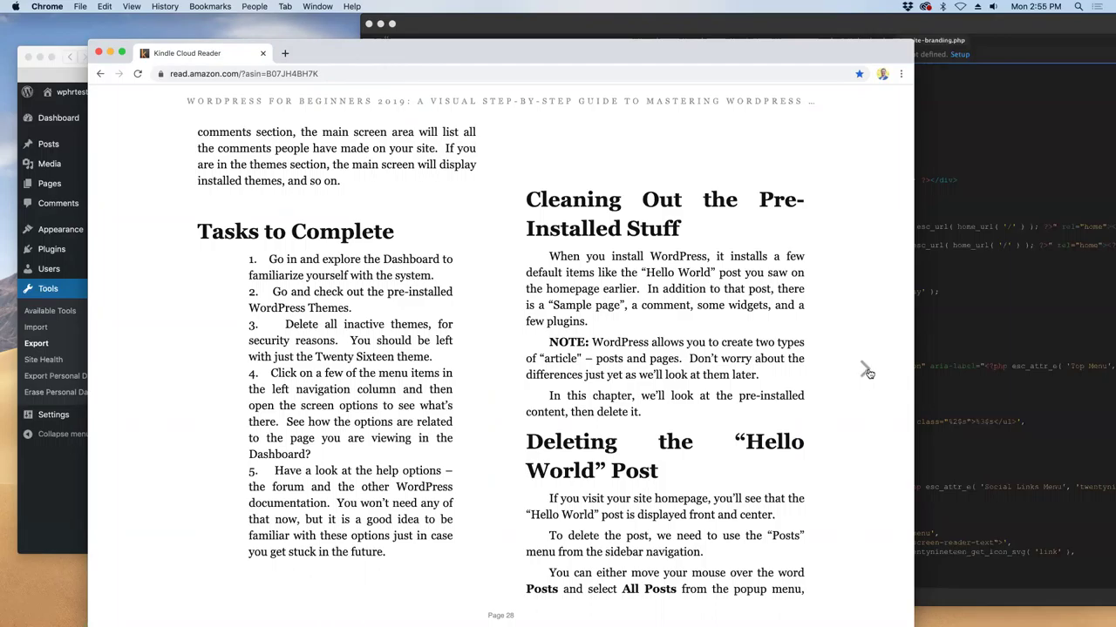
click(868, 373)
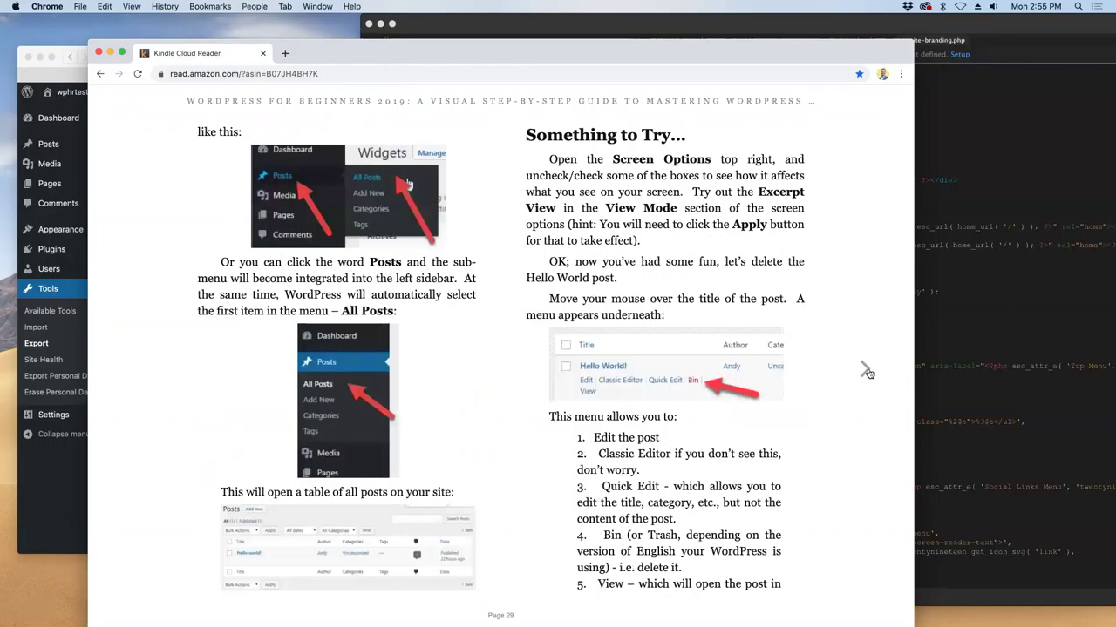
click(867, 373)
click(867, 373)
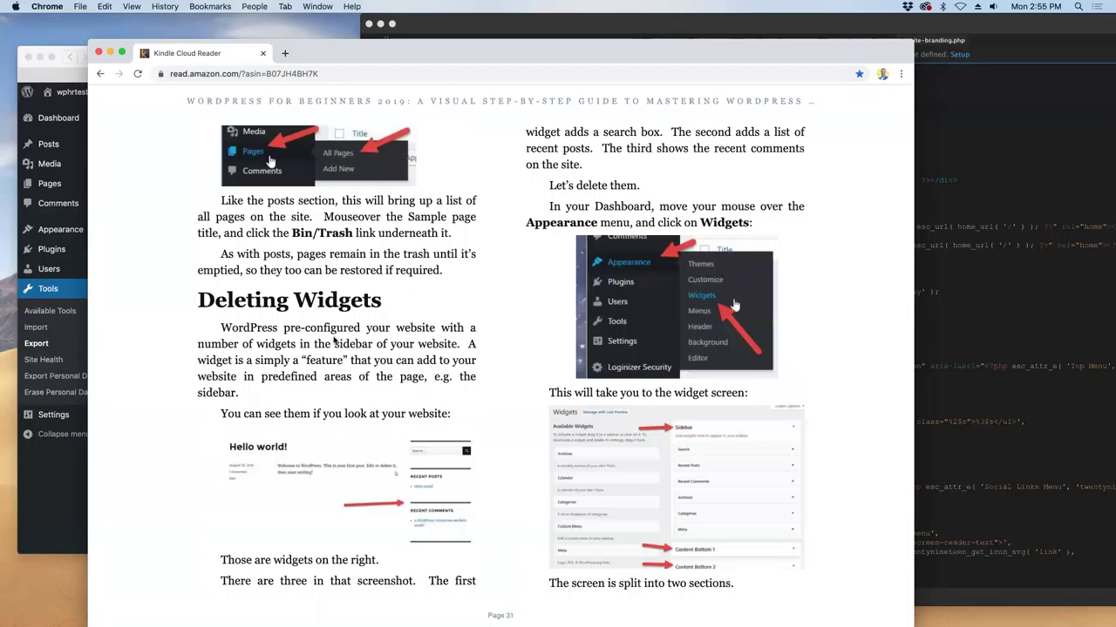
click(141, 370)
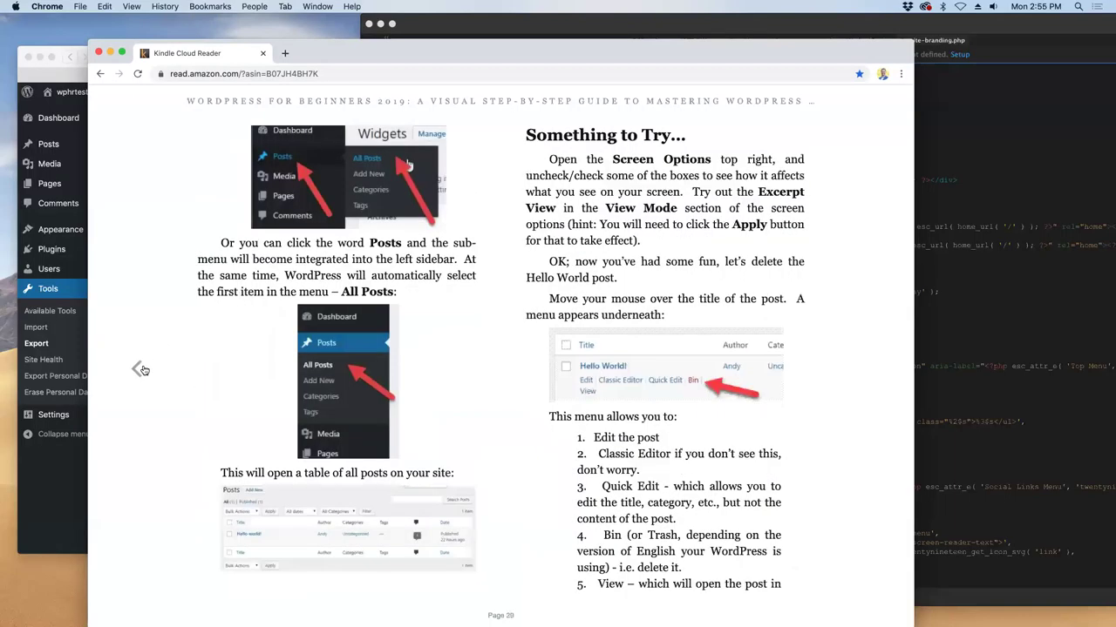
click(40, 313)
- Activate the Twenty Nineteen theme on the Themes page
mouse_move(58, 250)
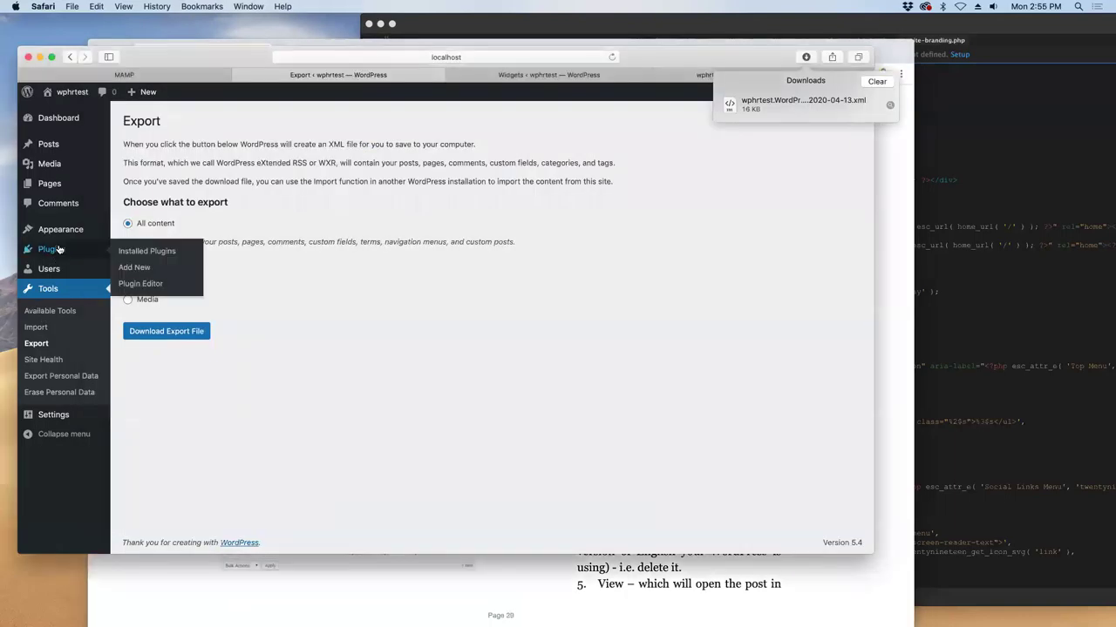
click(124, 233)
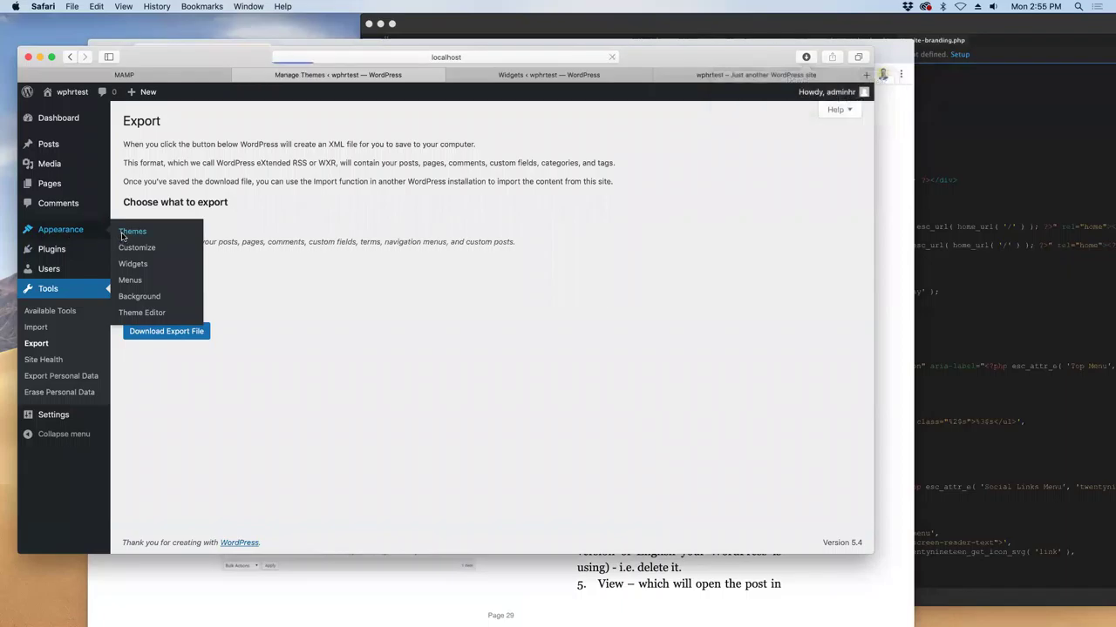
mouse_move(475, 308)
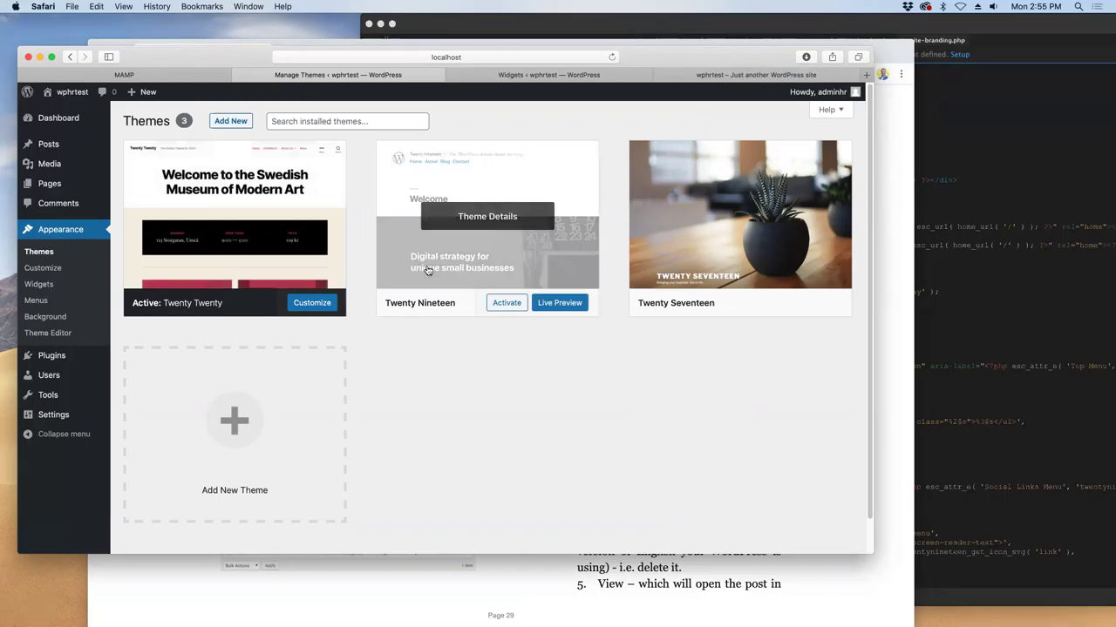
click(500, 306)
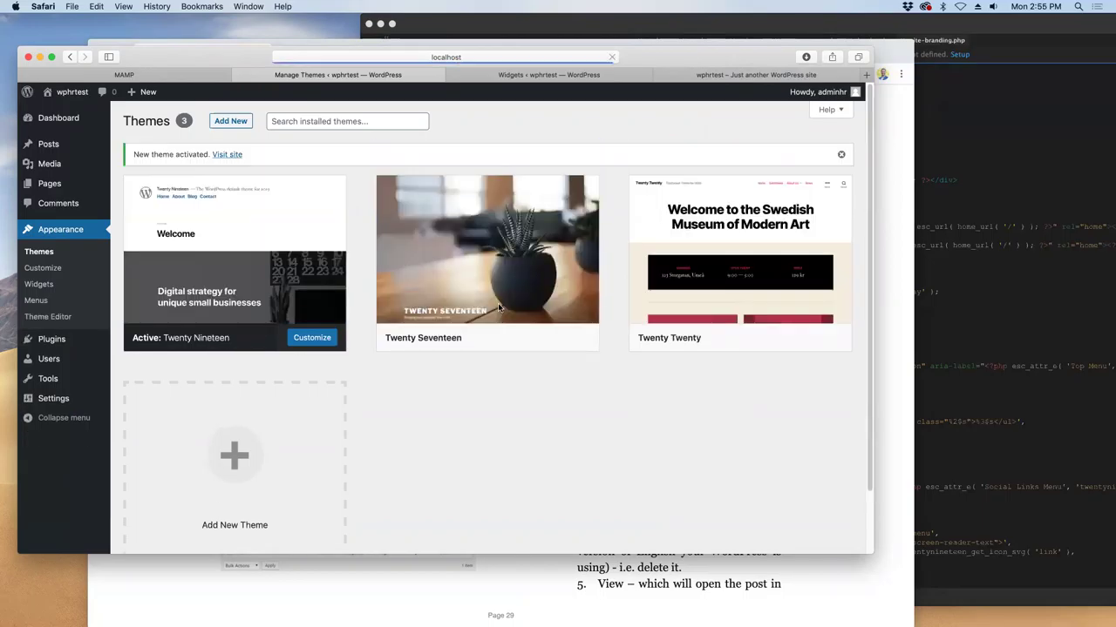
- Open the site's home page in a new tab, then return via the dashboard to Manage Themes
click(230, 299)
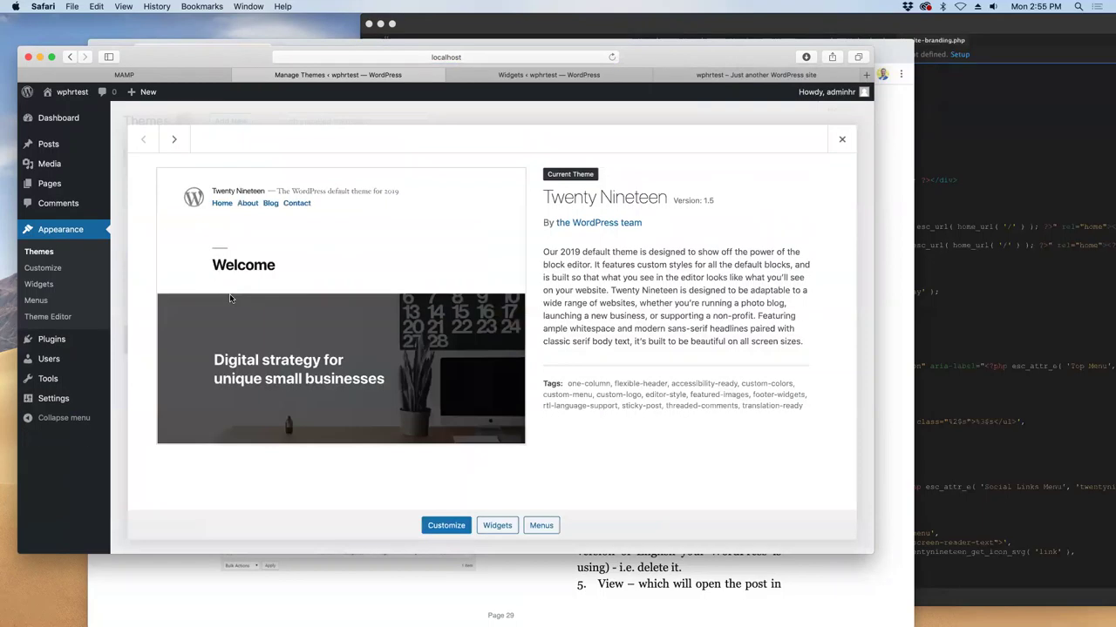
right_click(72, 98)
click(95, 104)
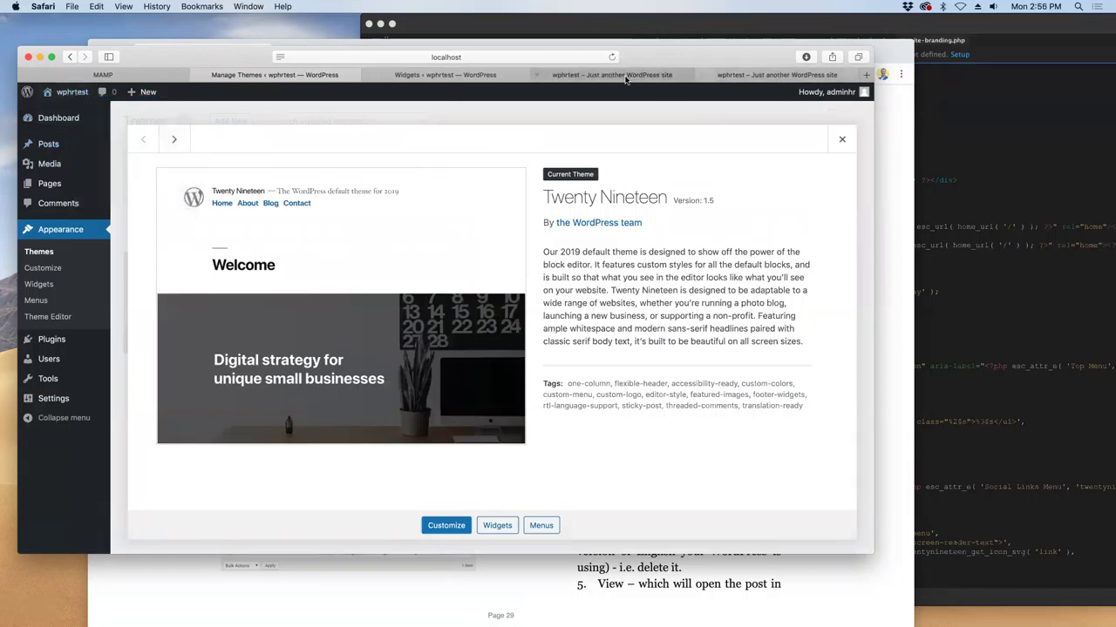
click(627, 76)
click(69, 94)
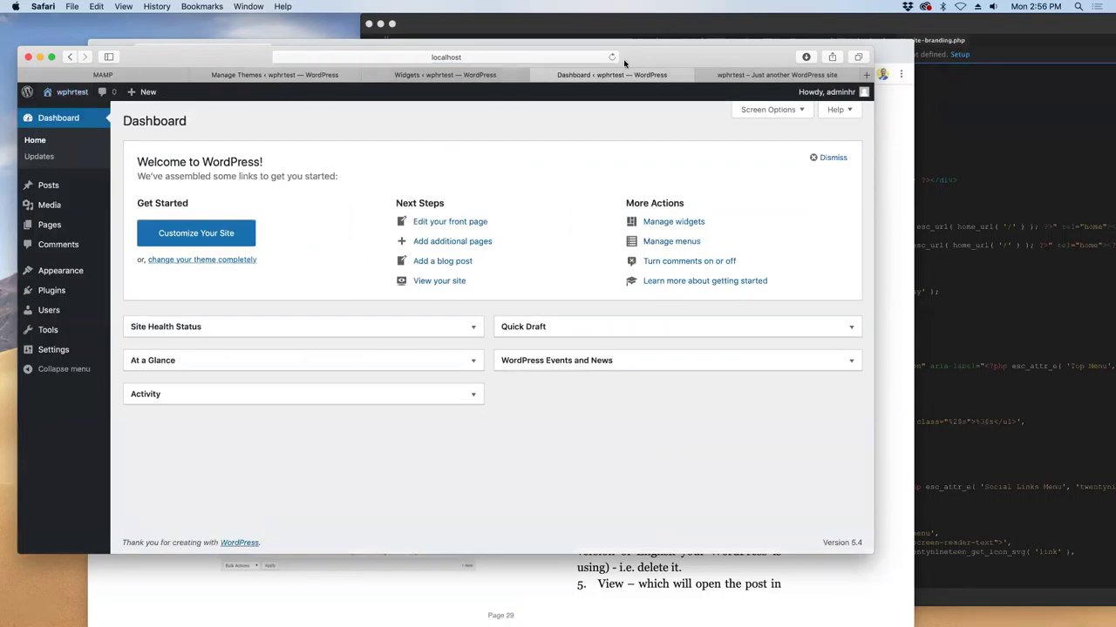
click(470, 76)
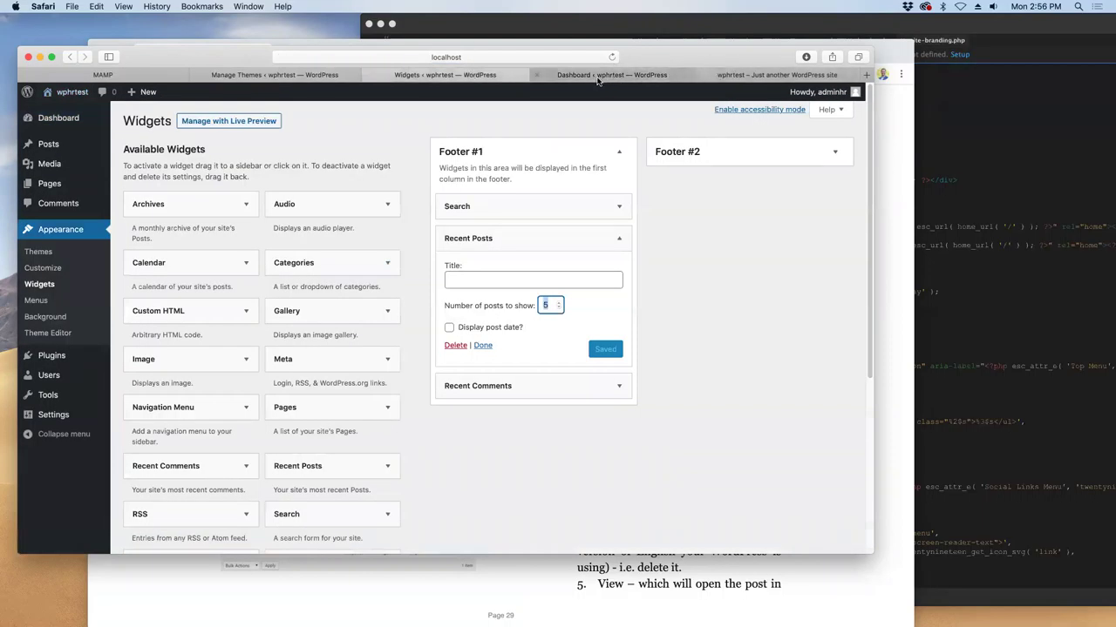
click(234, 79)
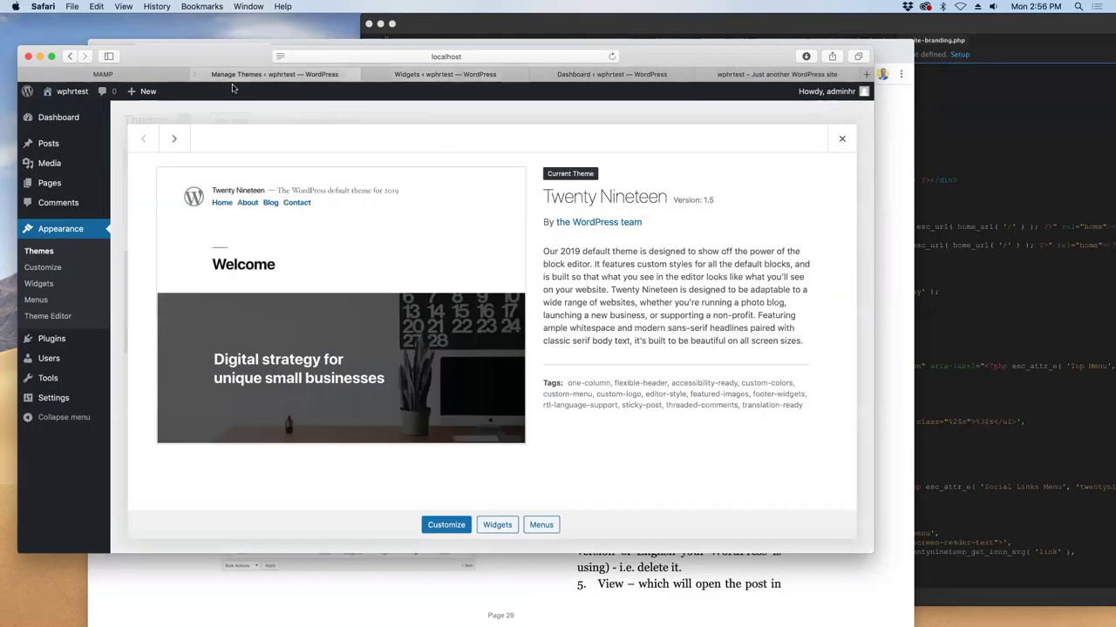
- Review Twenty Nineteen, Twenty Seventeen and Twenty Twenty theme details, then switch to Dreamweaver
click(841, 138)
mouse_move(488, 262)
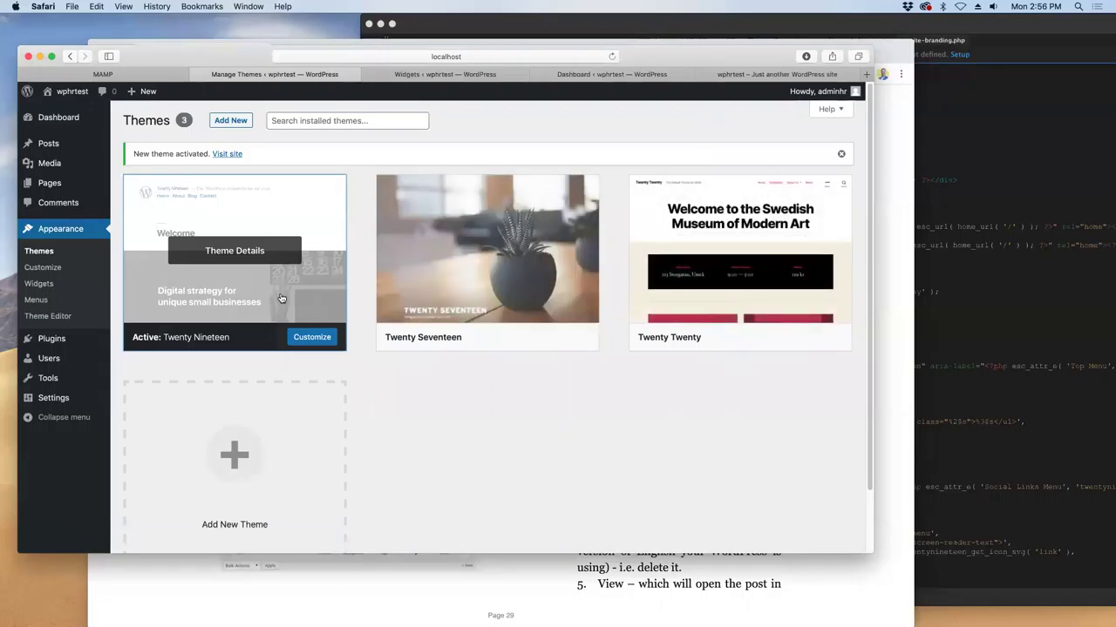
key(Return)
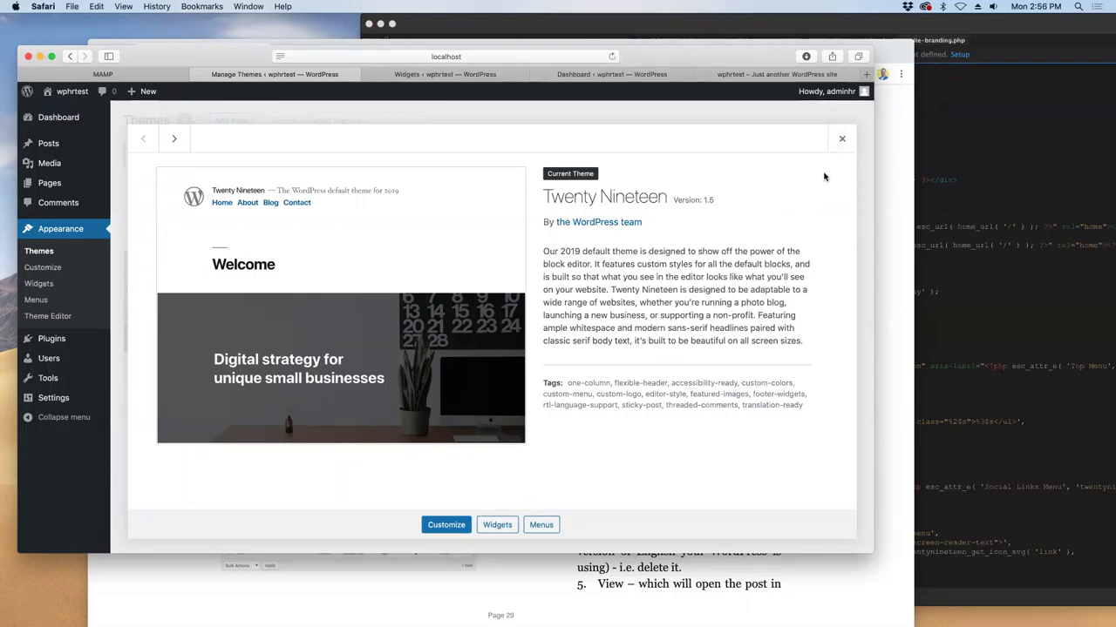
click(841, 138)
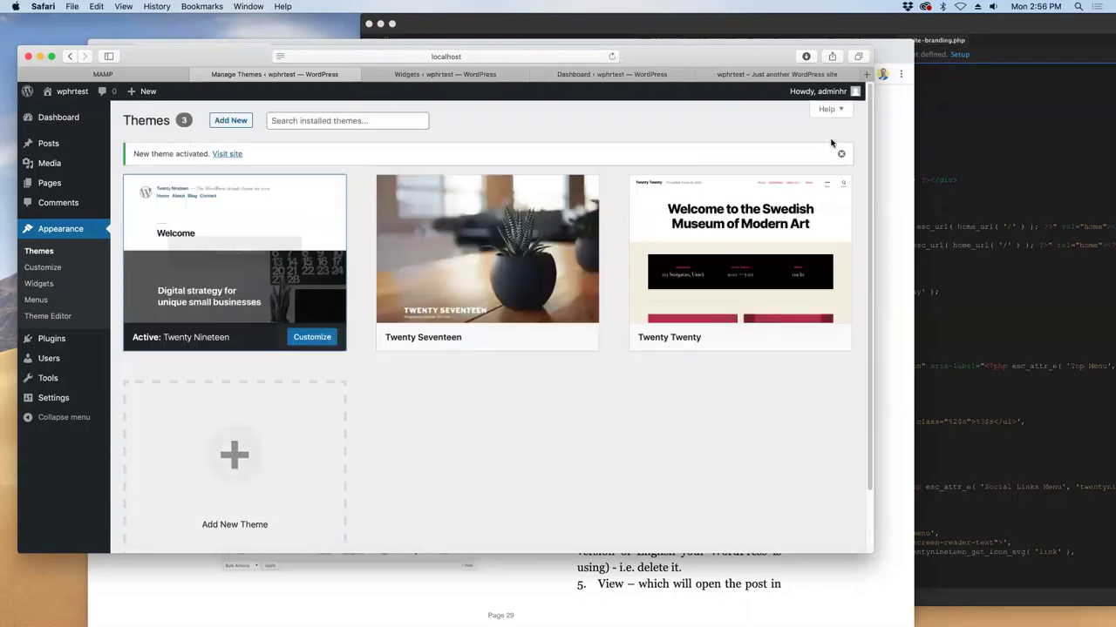
click(534, 294)
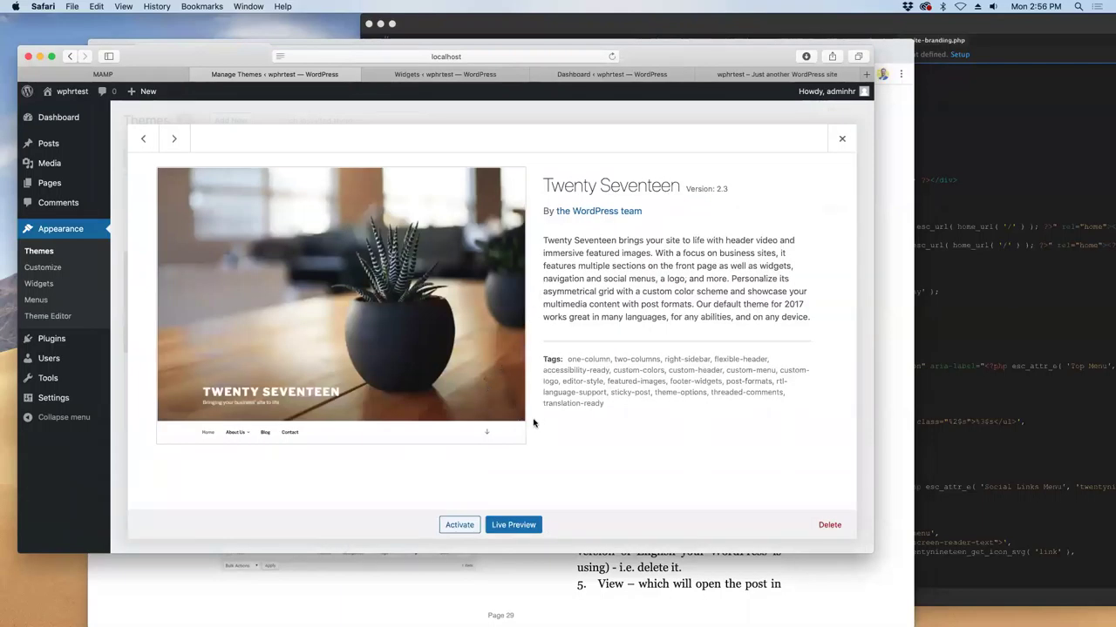
click(173, 138)
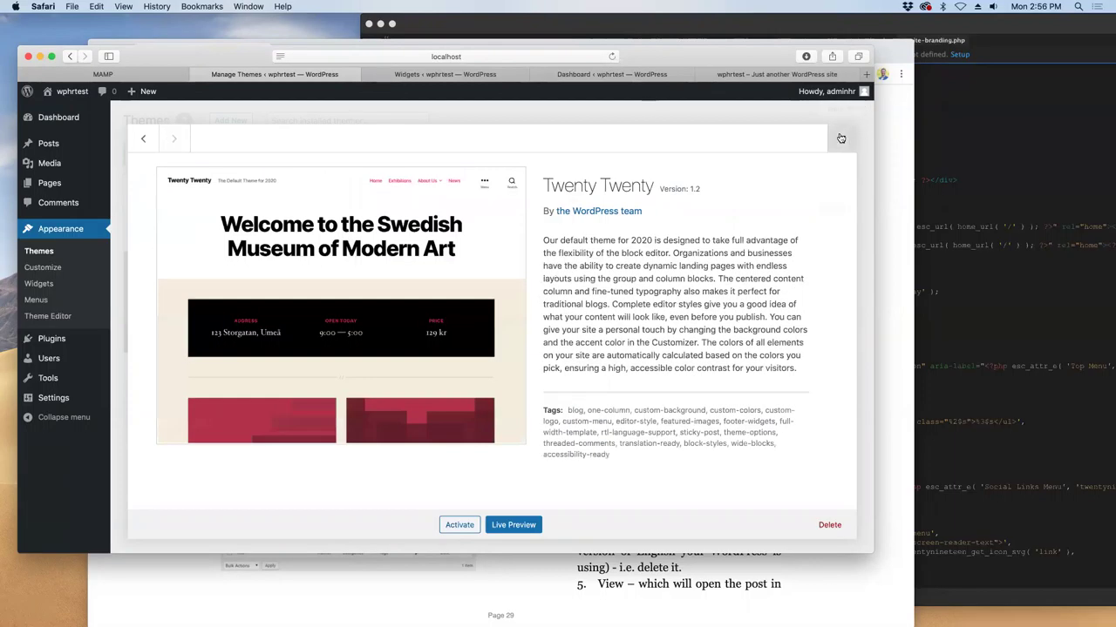
click(839, 139)
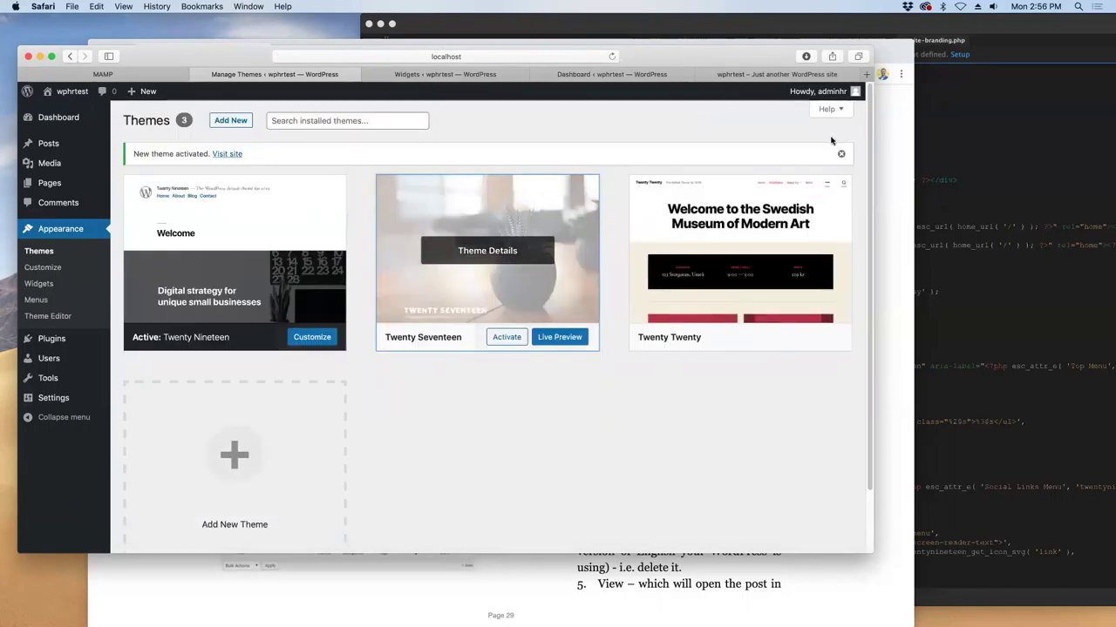
click(1032, 139)
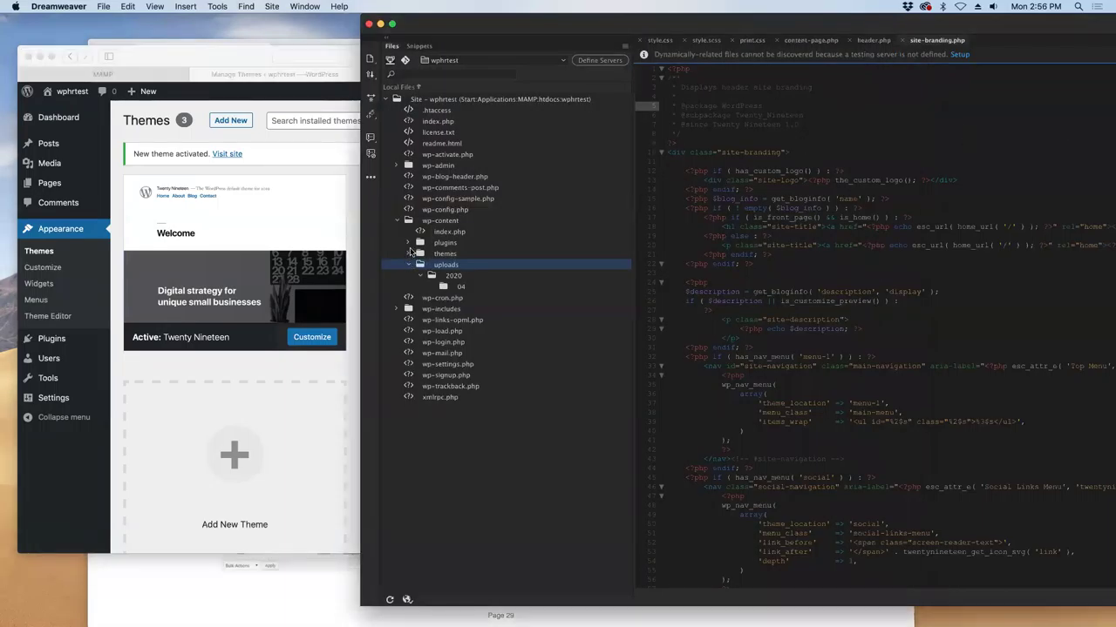
- Rename wp-content/themes/twentynineteen to twentynineteen1 in the Files panel, choosing Don't Update for links
click(407, 244)
click(407, 244)
click(407, 253)
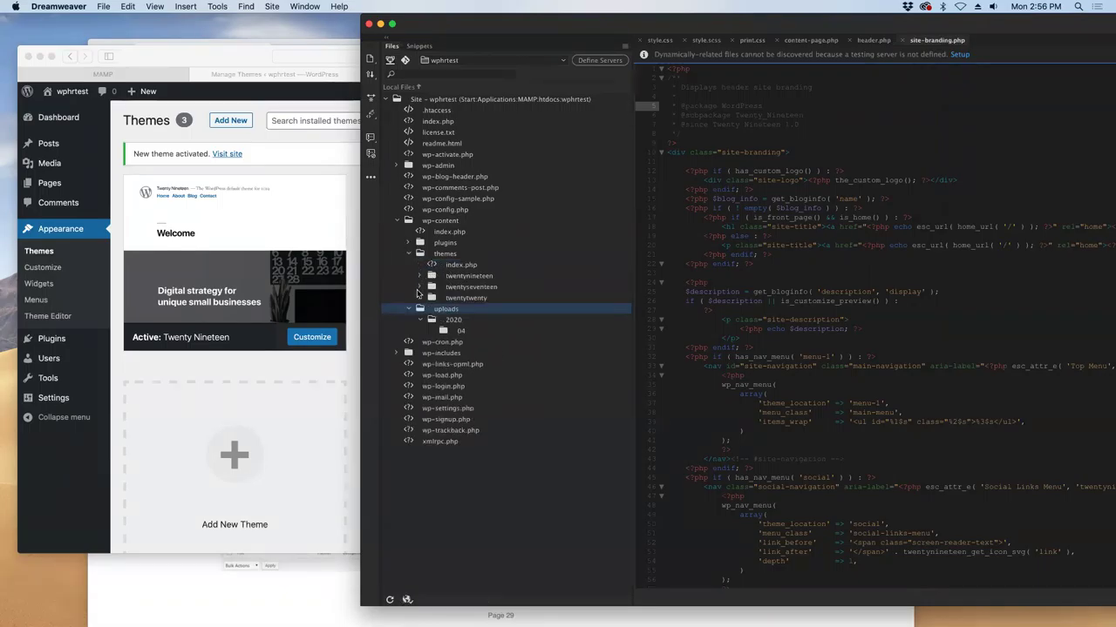
click(471, 277)
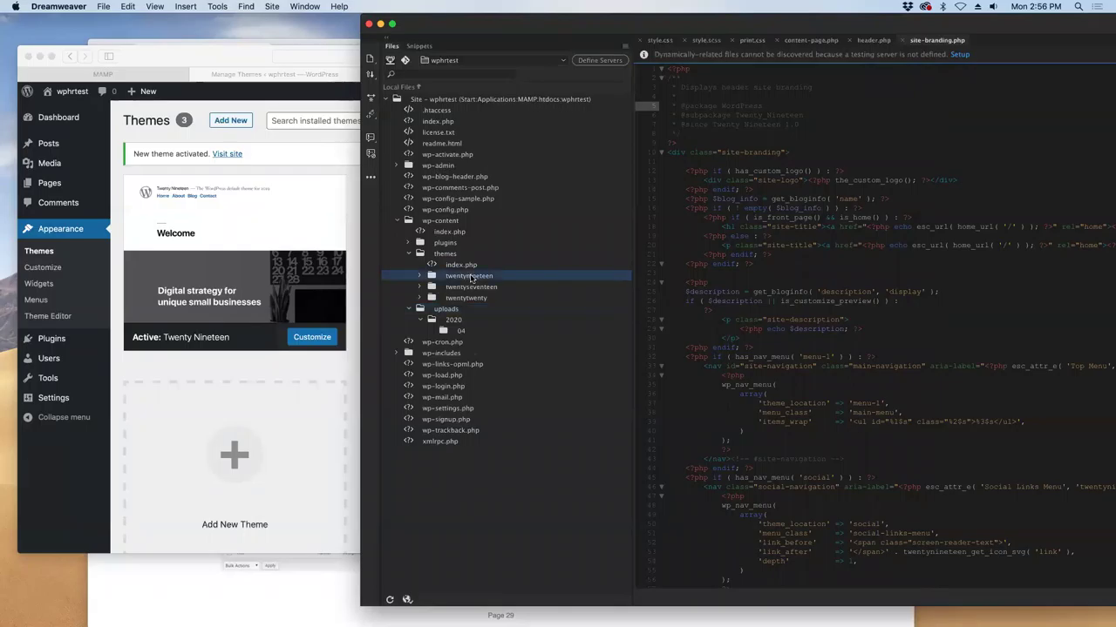
right_click(470, 278)
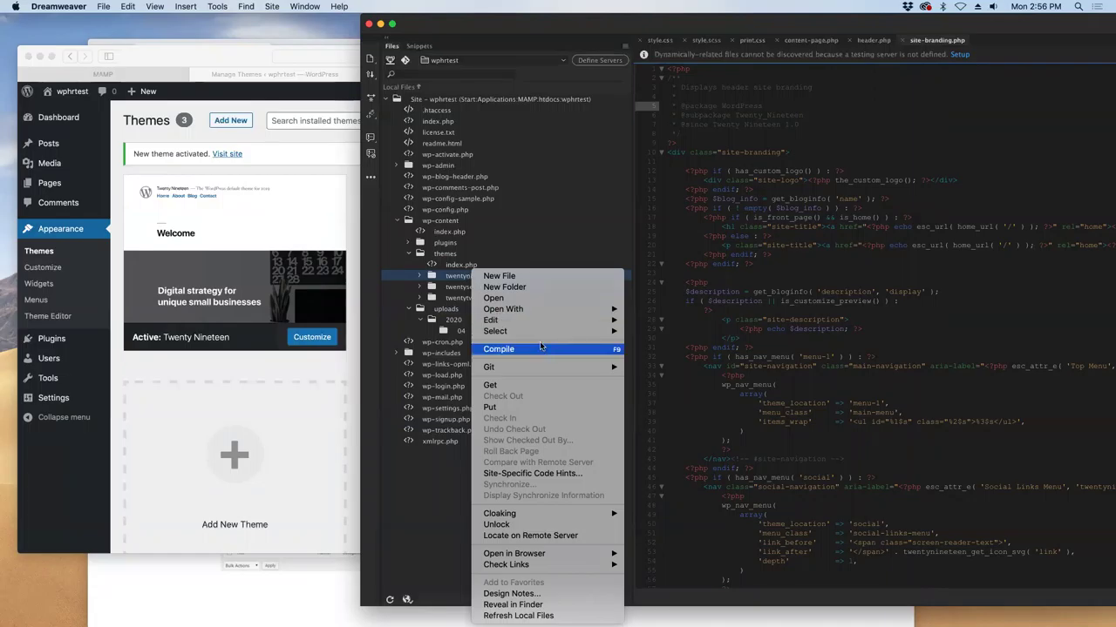
mouse_move(532, 320)
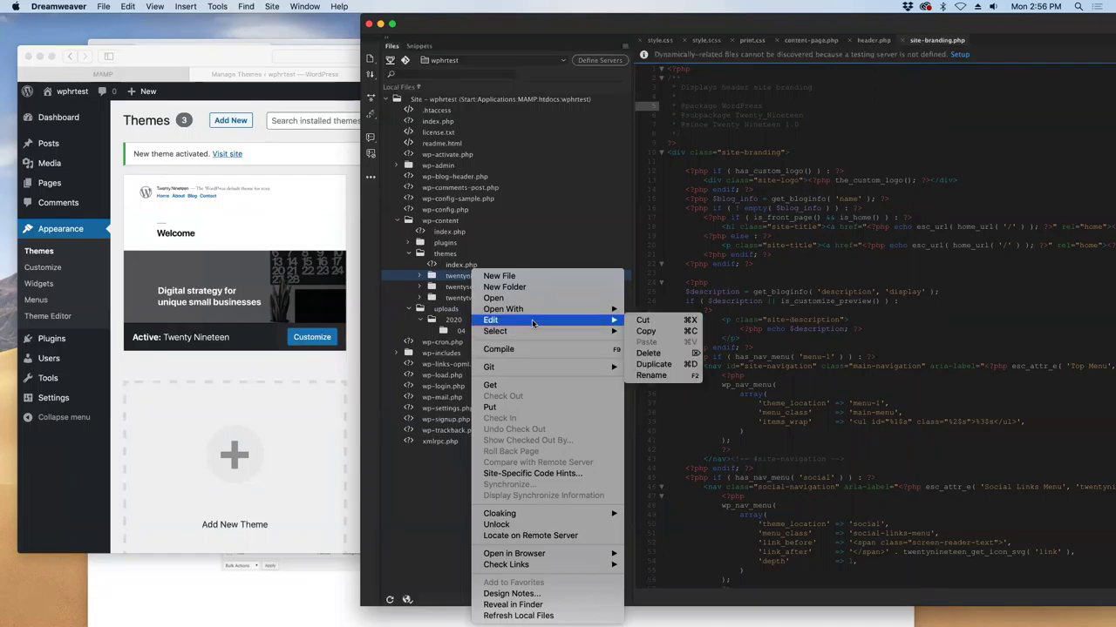
click(663, 375)
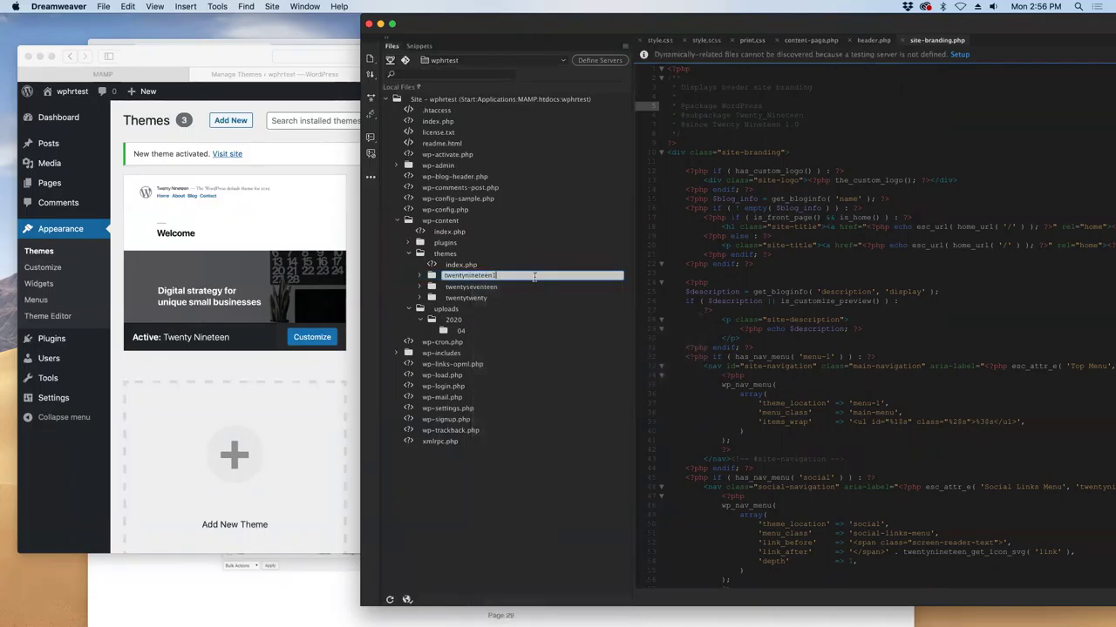
text(1)
click(542, 315)
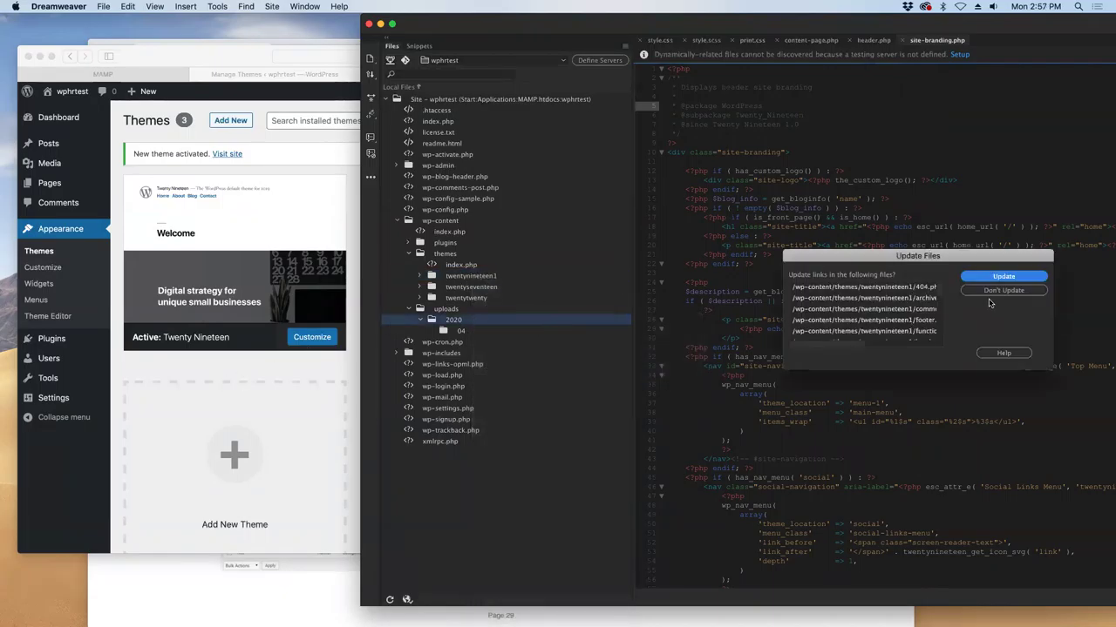
click(991, 291)
- Reload the site's front page in Safari to see the missing twentynineteen theme error, then open a new tab
click(170, 460)
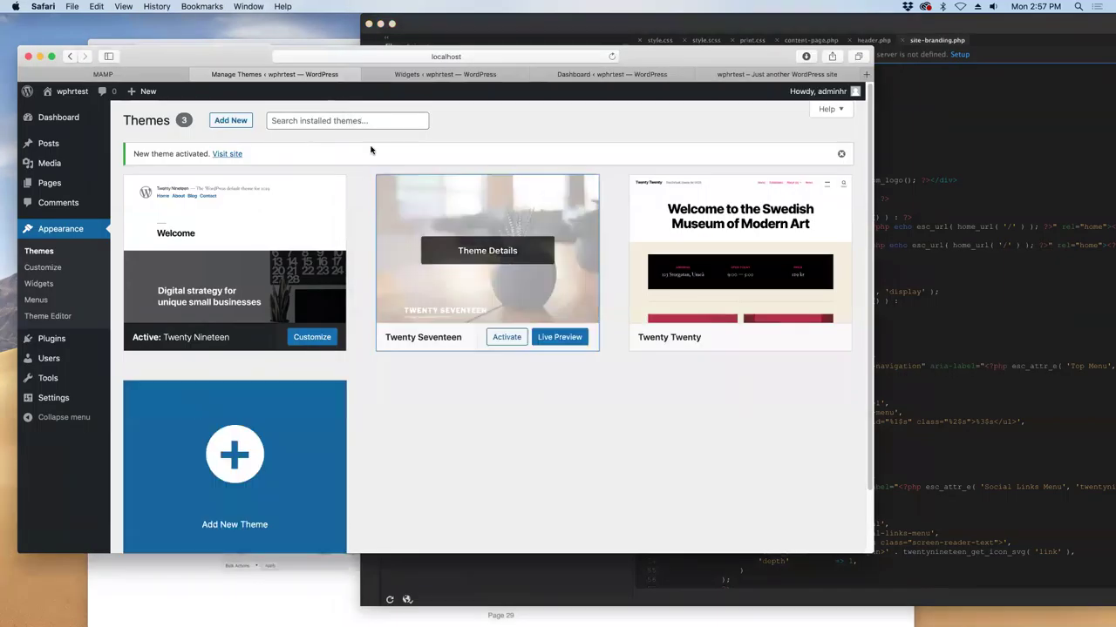
click(714, 75)
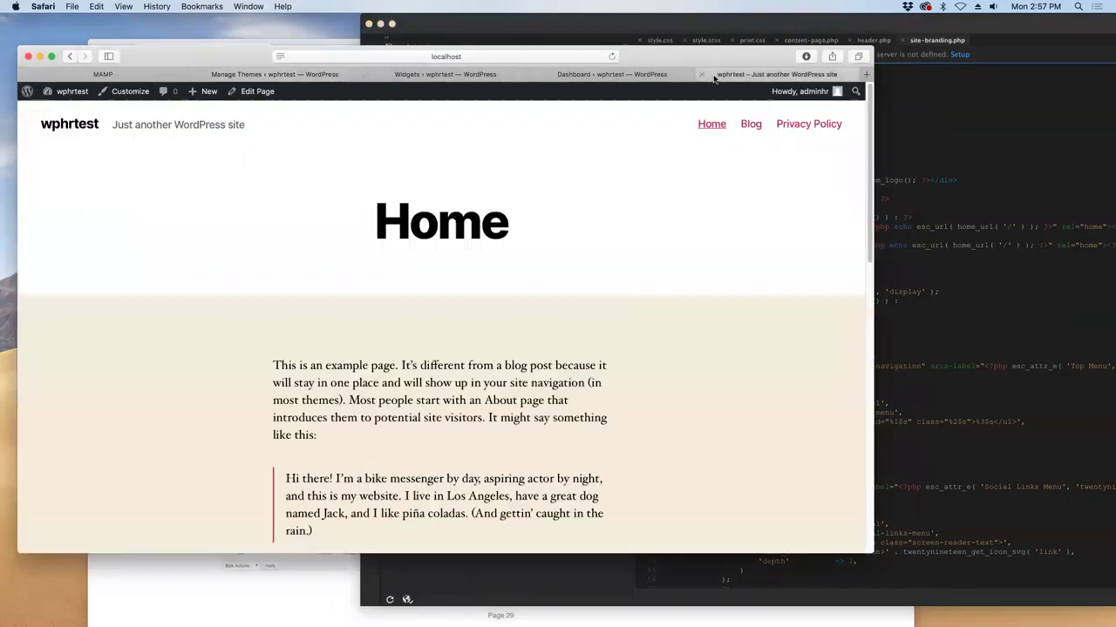
click(611, 55)
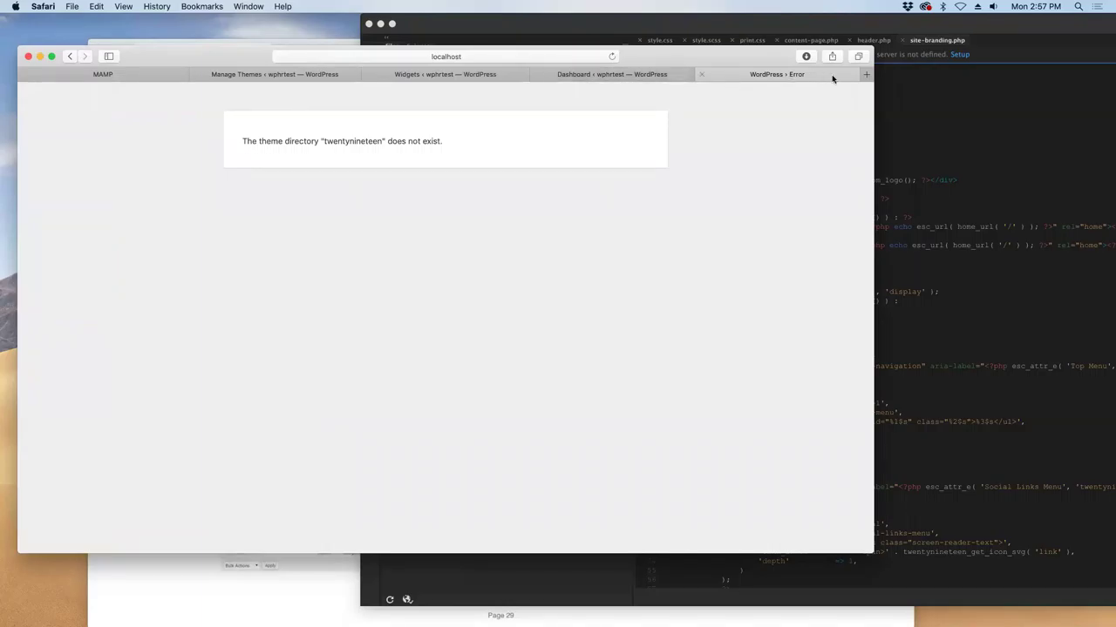
click(865, 74)
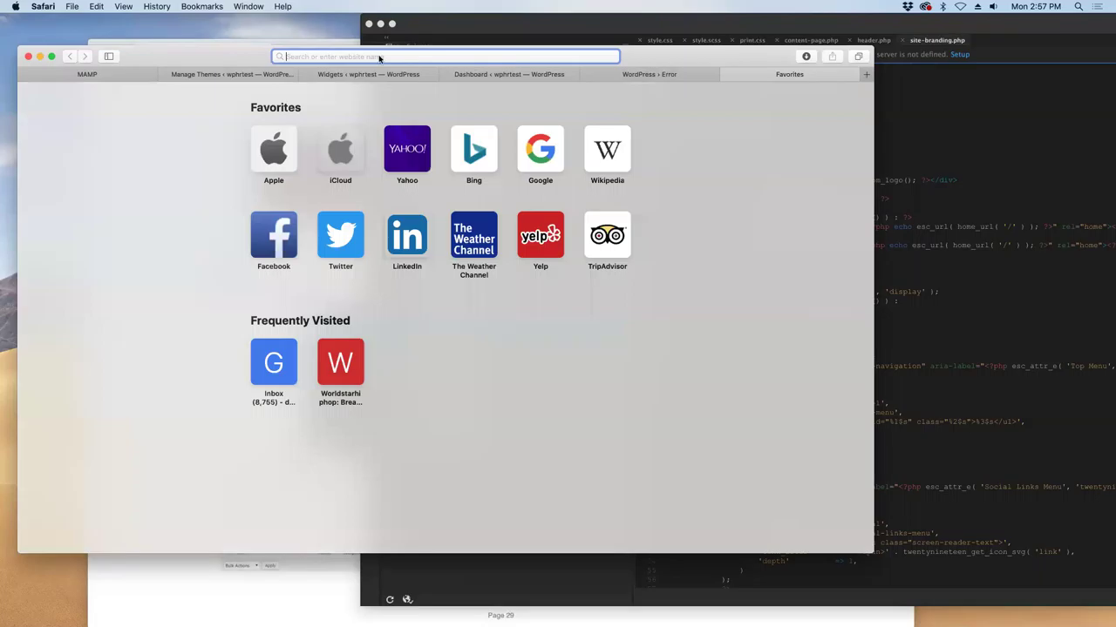
- Load the local site address localhost:8888/wphrtest/ in Safari
text(localhost:8888/)
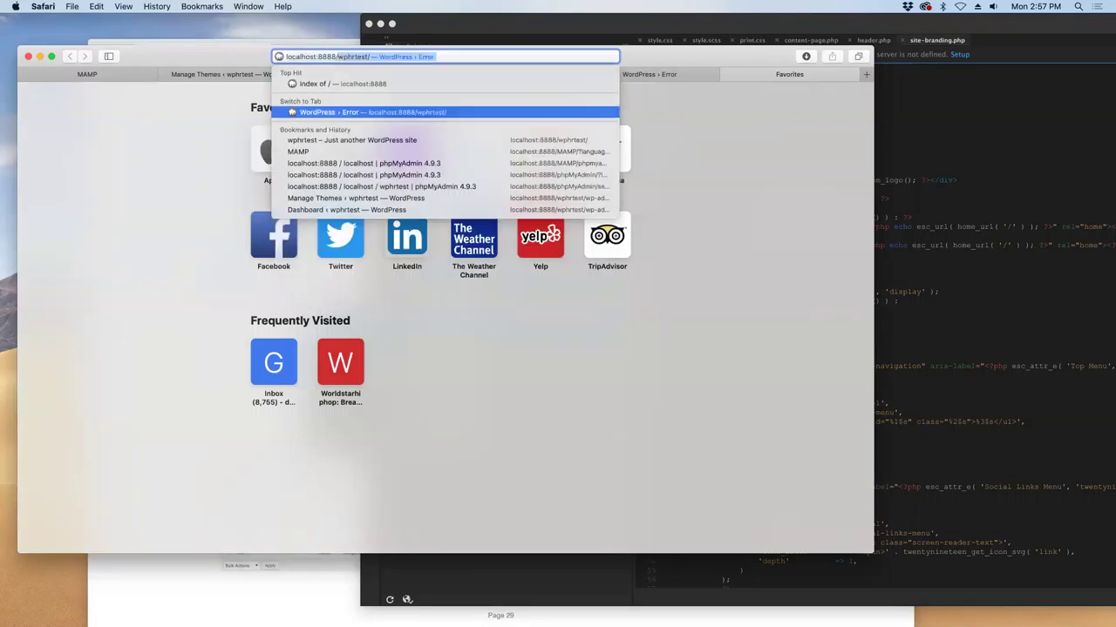
key(Down)
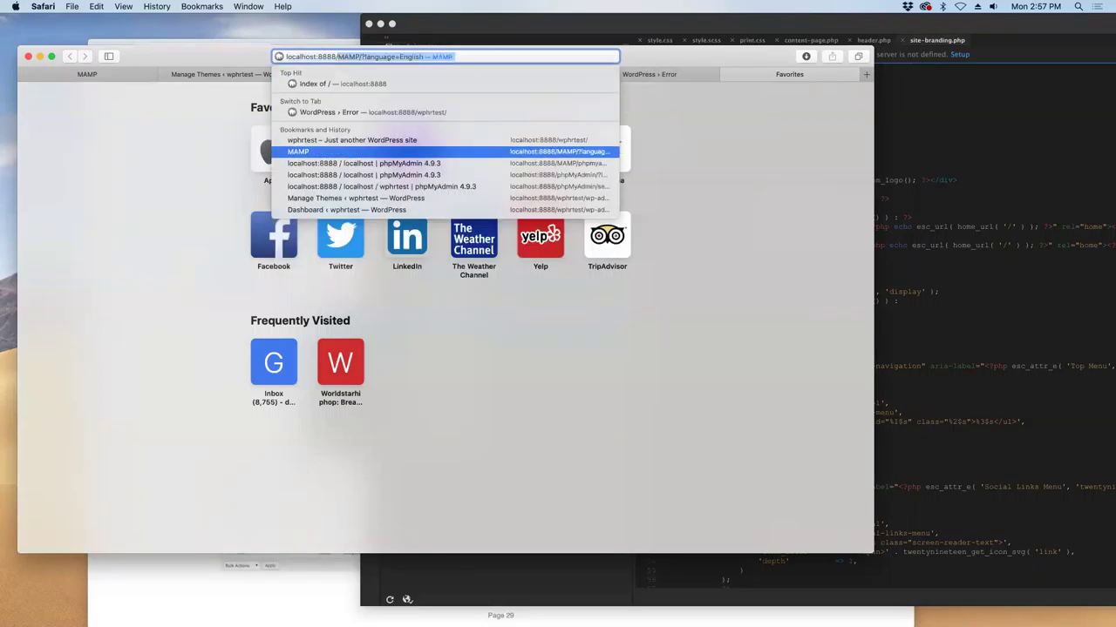
key(Right)
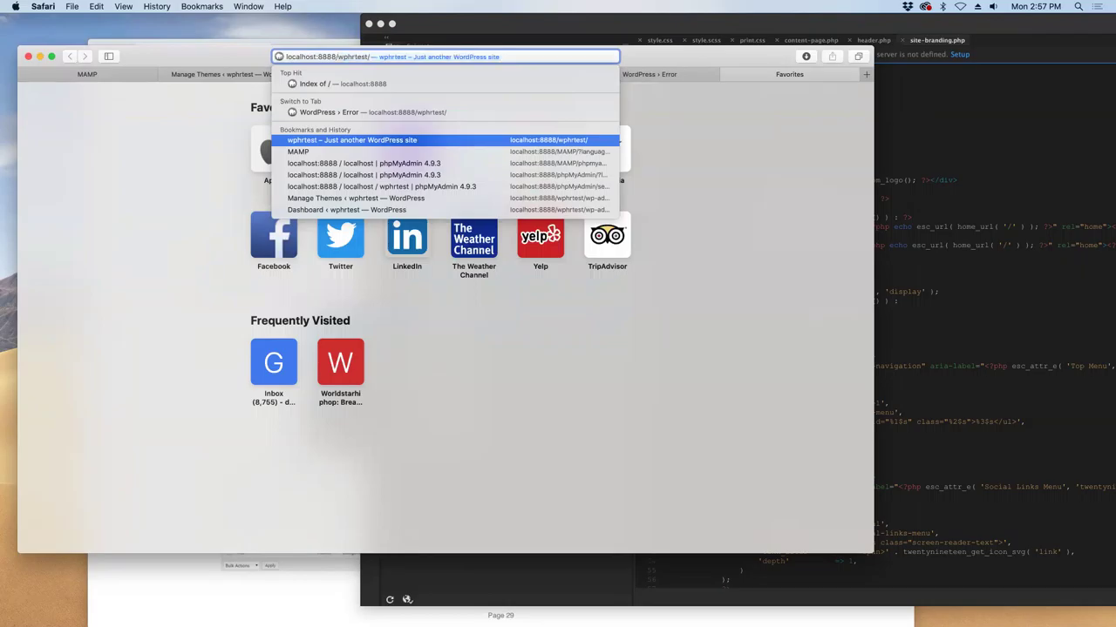
text(wp-)
key(BackSpace)
key(Return)
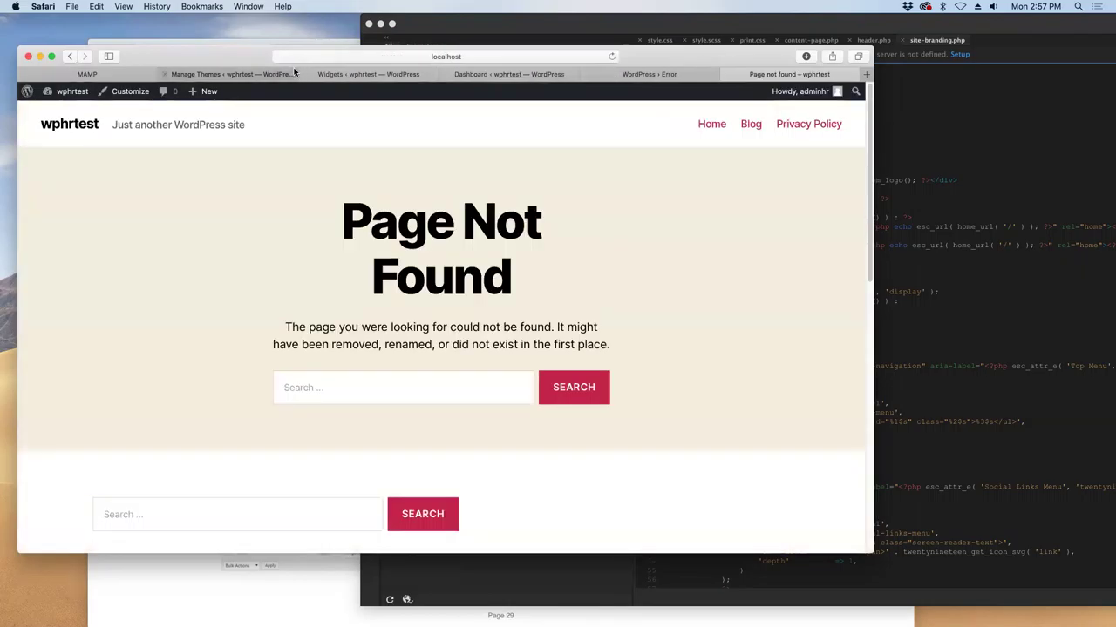
- Complete the address to localhost:8888/wphrtest/wp-admin and load the admin area
drag(496, 56, 510, 124)
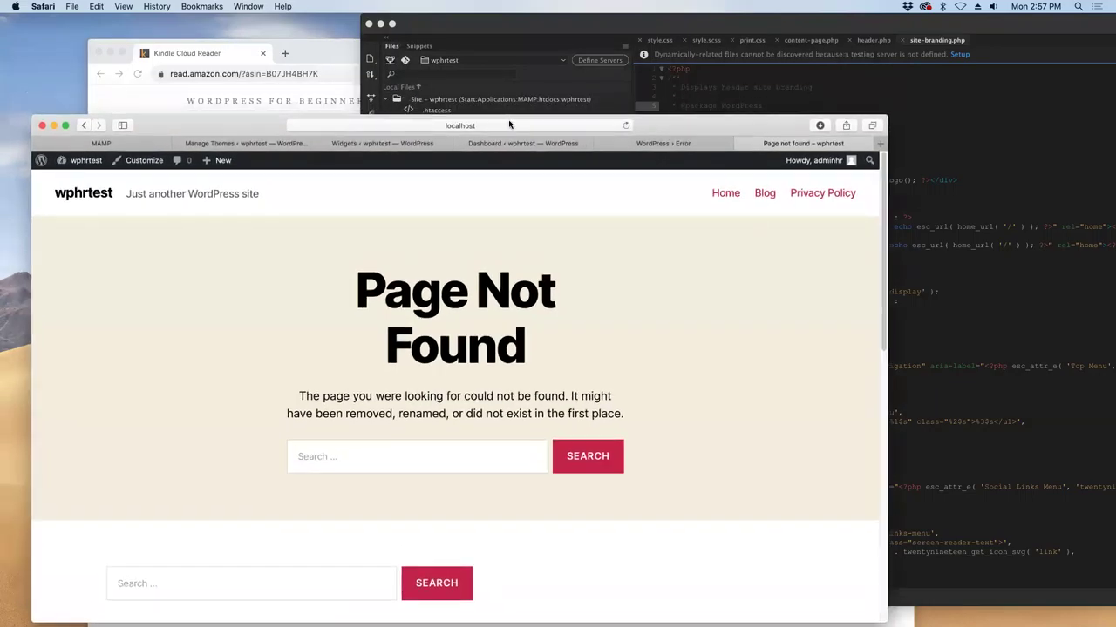
click(510, 125)
click(502, 125)
text(a)
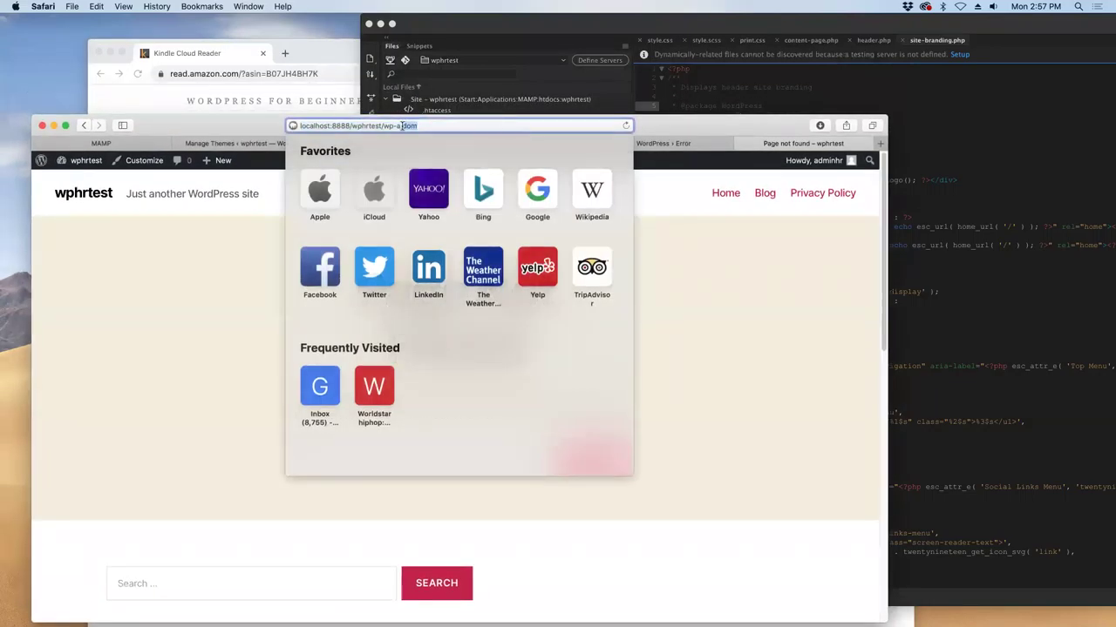
key(Escape)
drag(625, 127, 623, 129)
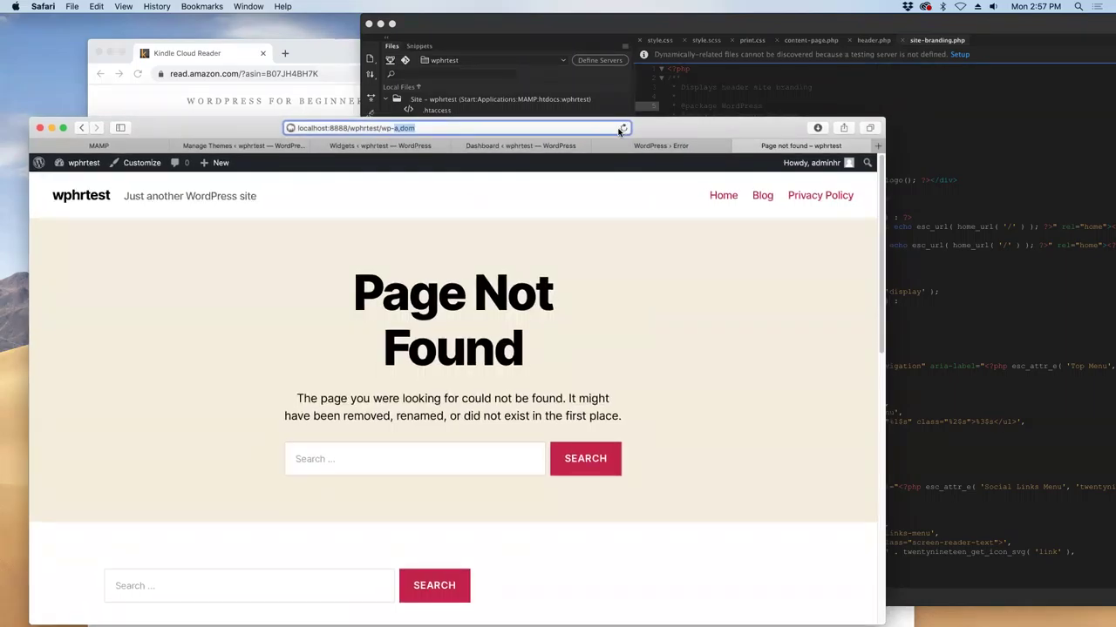
text(dmin)
key(Return)
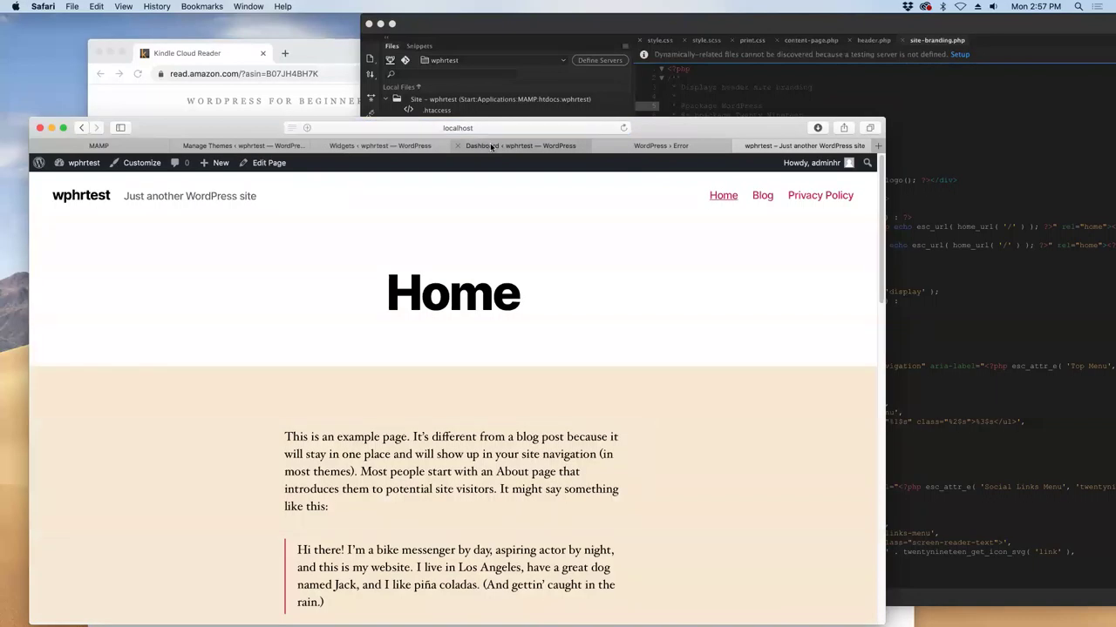
- Reload the WordPress › Error tab so it shows the site's Home page again
click(640, 146)
click(548, 146)
click(613, 146)
drag(653, 134, 644, 89)
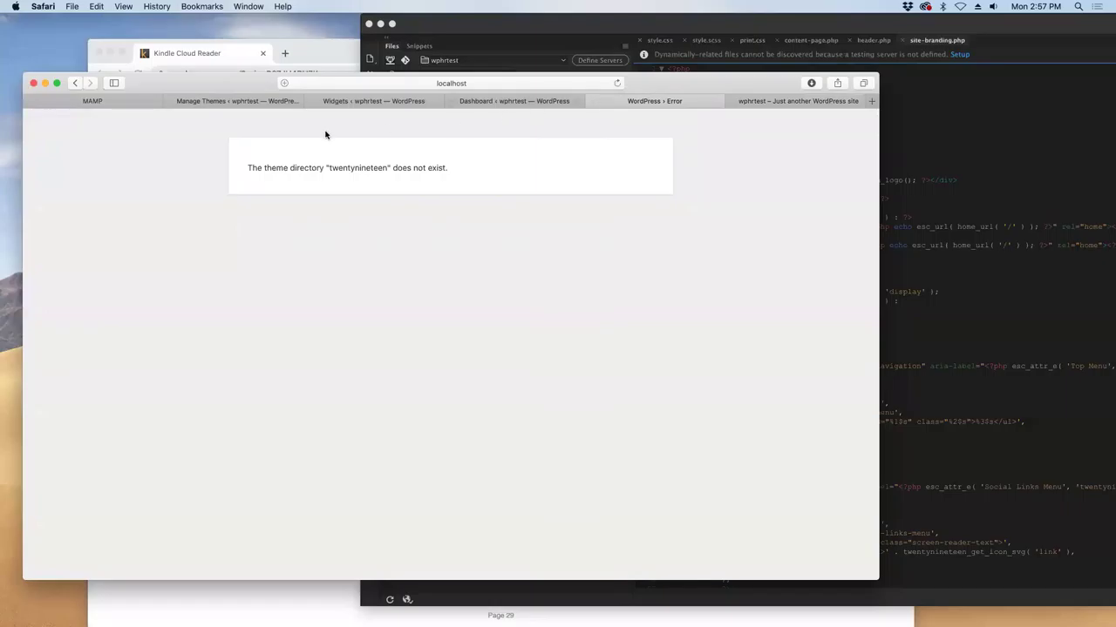
click(617, 83)
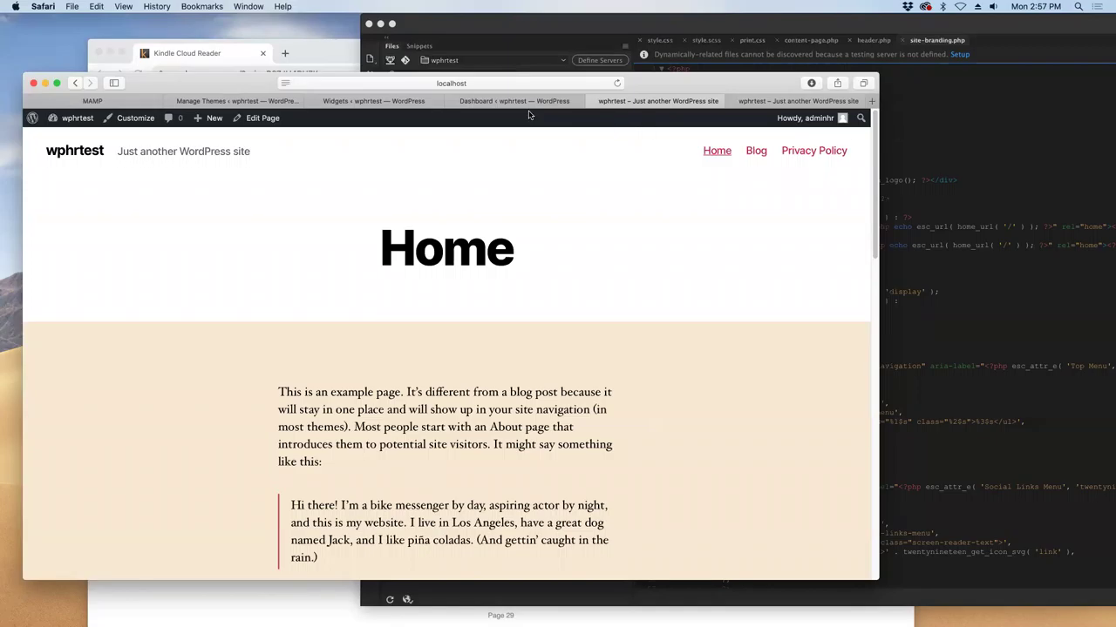
click(362, 101)
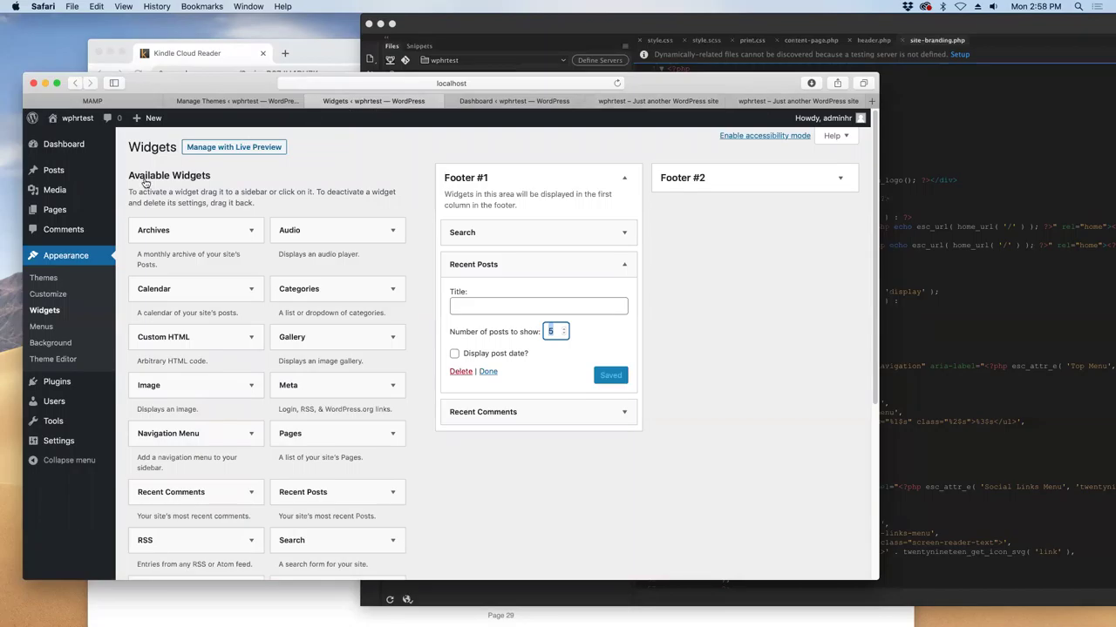
- View Twenty Nineteen's theme details, close them without deleting, then open the Posts list
click(43, 281)
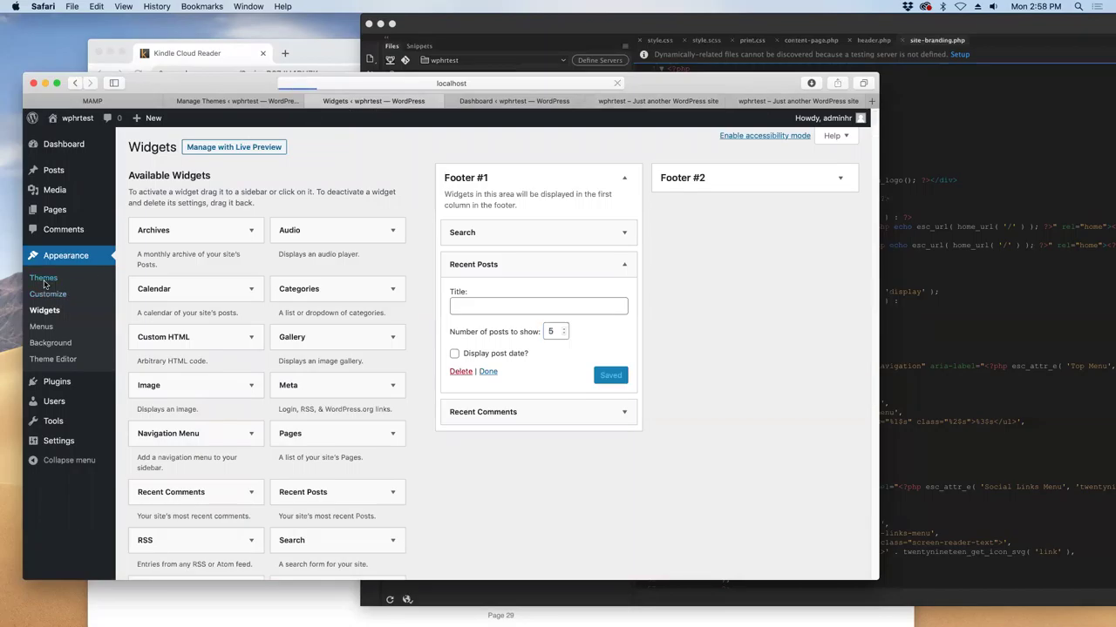
click(452, 305)
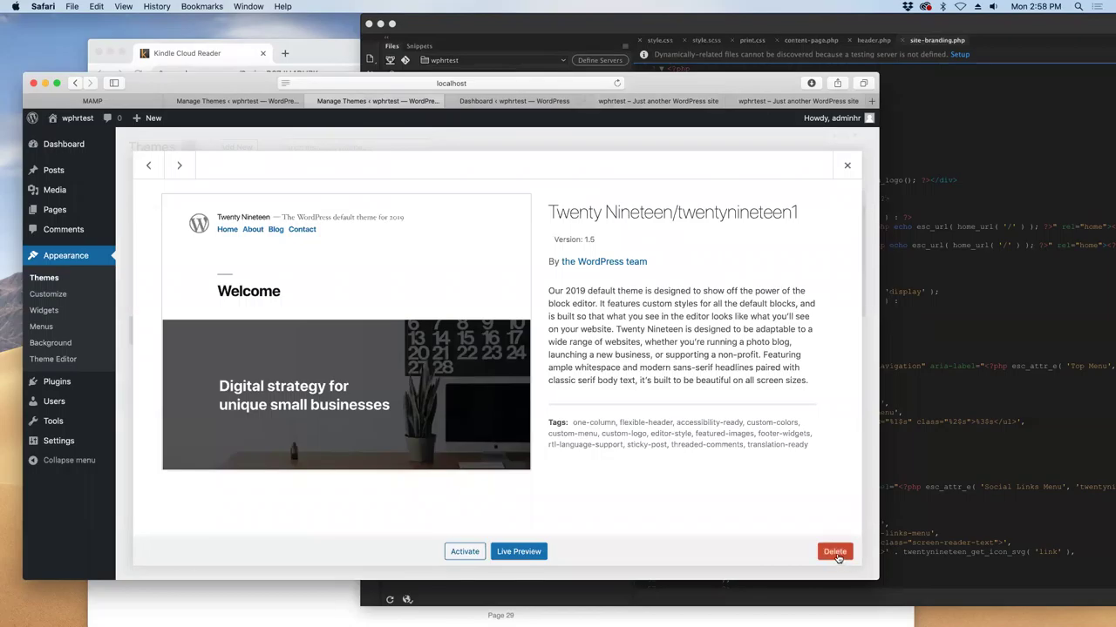
click(846, 165)
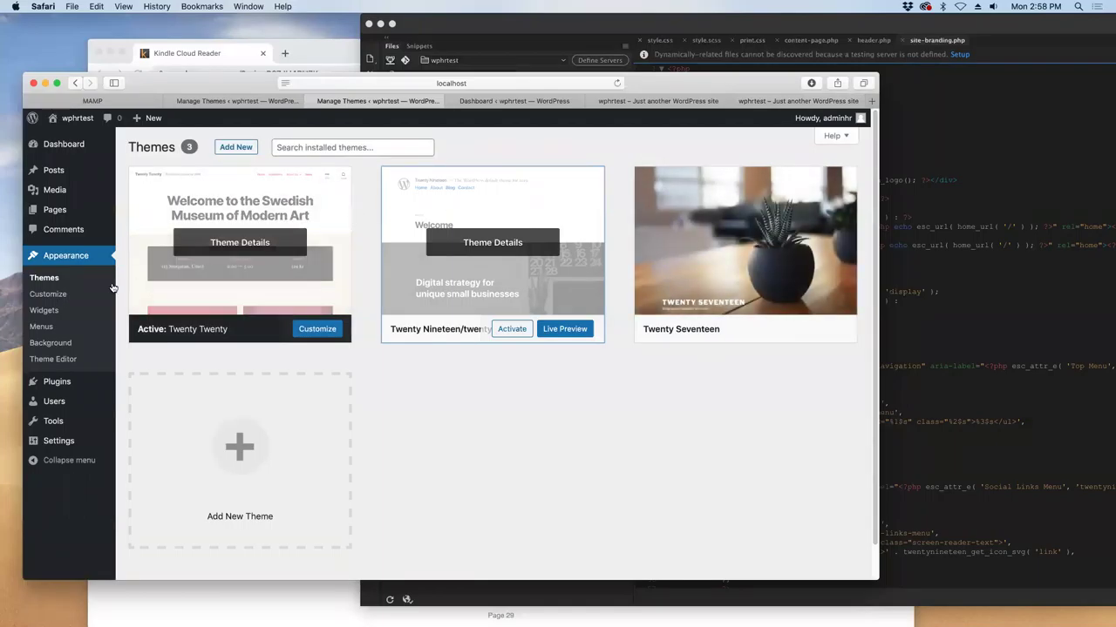
click(47, 169)
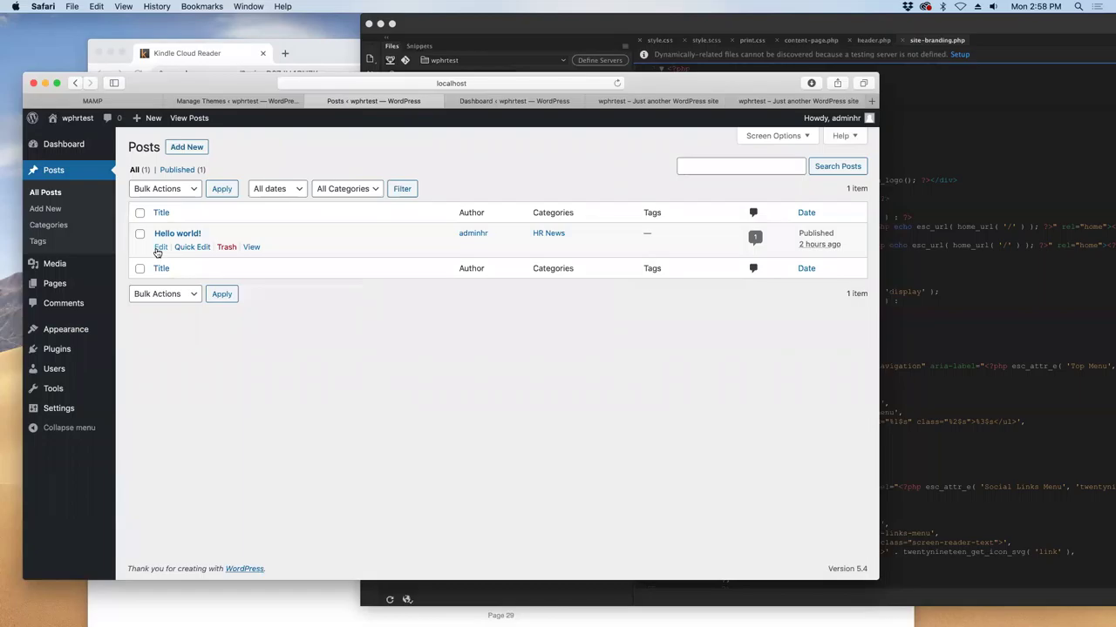
- Trash the Hello world! post, check Trash (1), then go to the Pages list
click(226, 248)
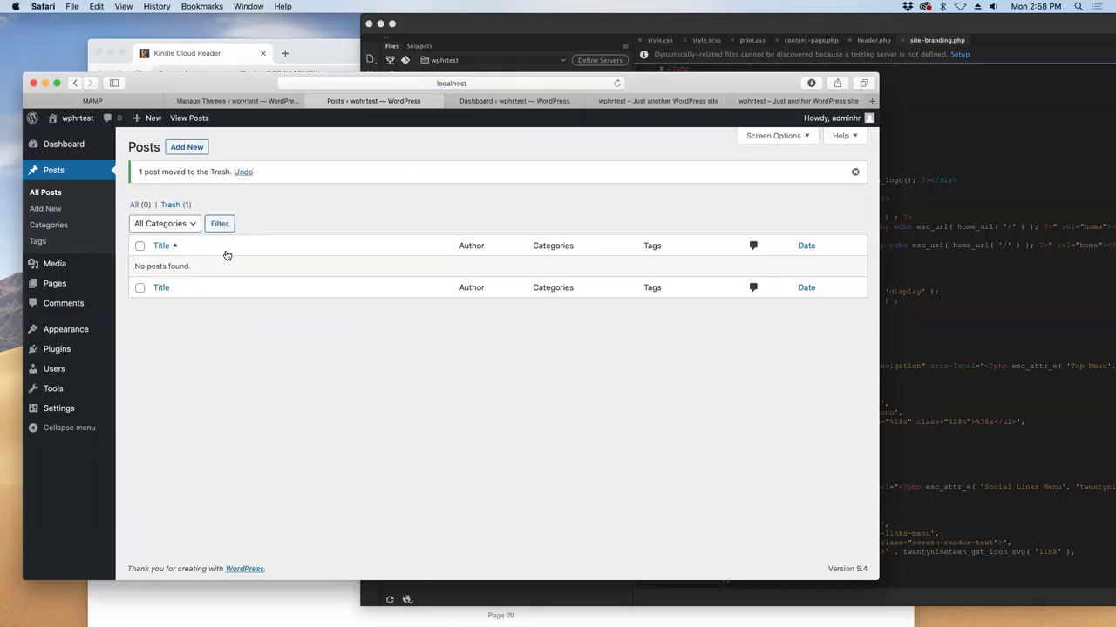
click(172, 206)
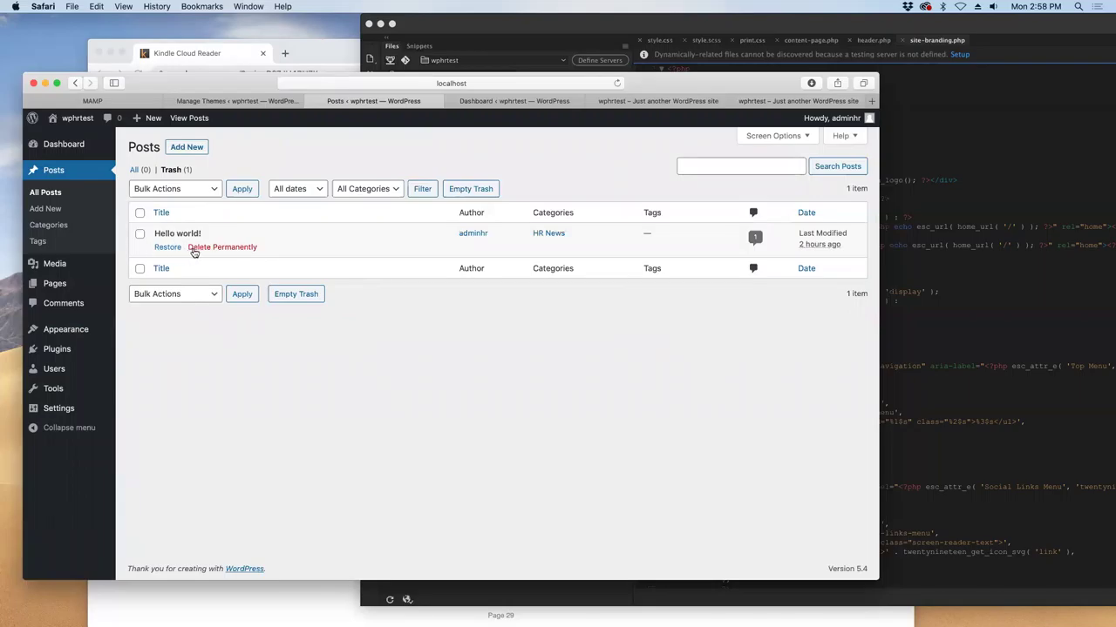
click(52, 284)
mouse_move(218, 251)
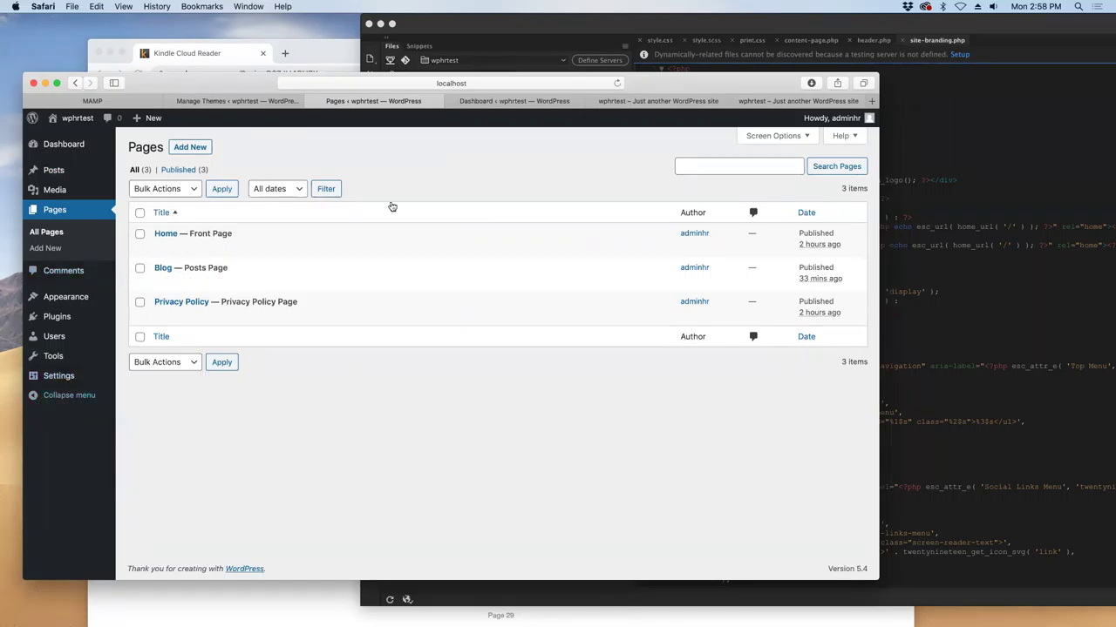
- Restore the Home page from the trashed pages
click(298, 70)
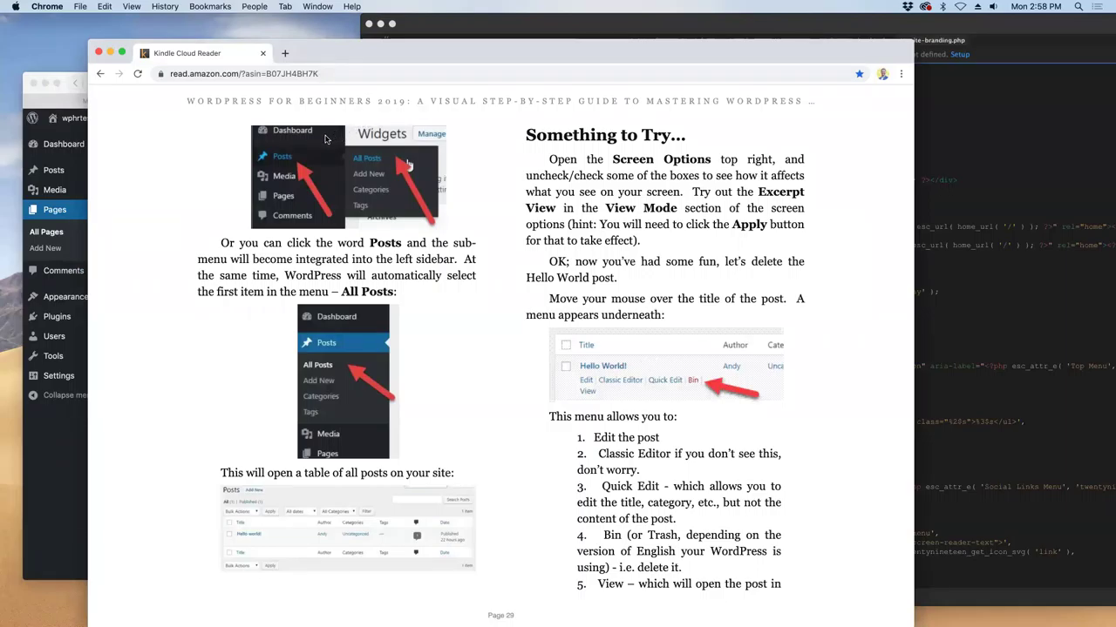
click(51, 460)
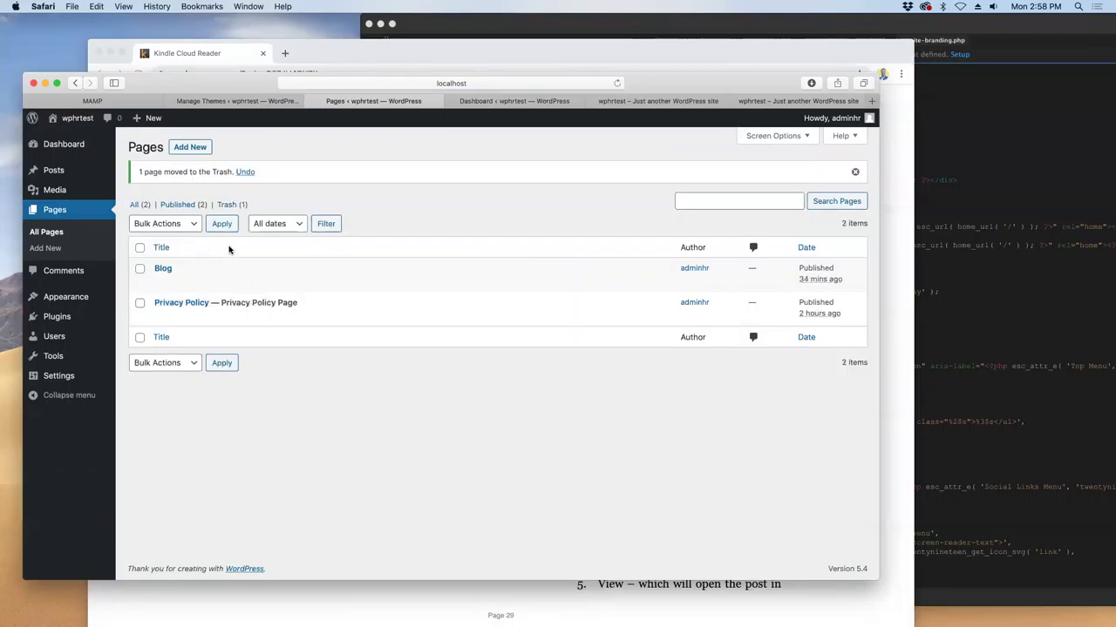
click(232, 205)
mouse_move(213, 248)
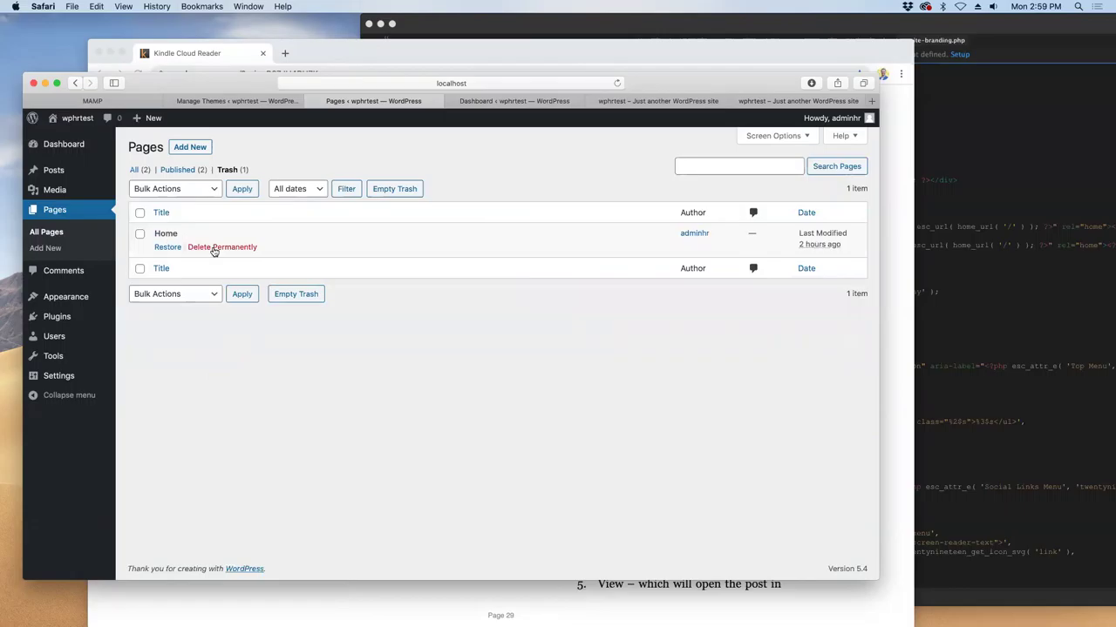
click(167, 247)
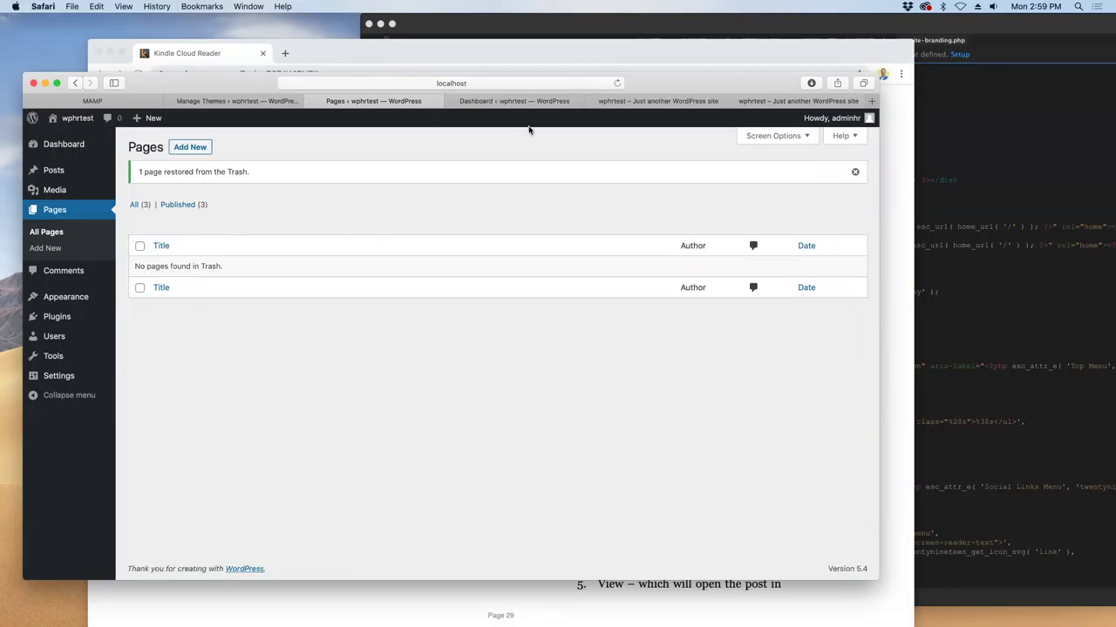
- Check the live Home page, Dashboard and Themes tabs, then return to the Kindle book
click(756, 102)
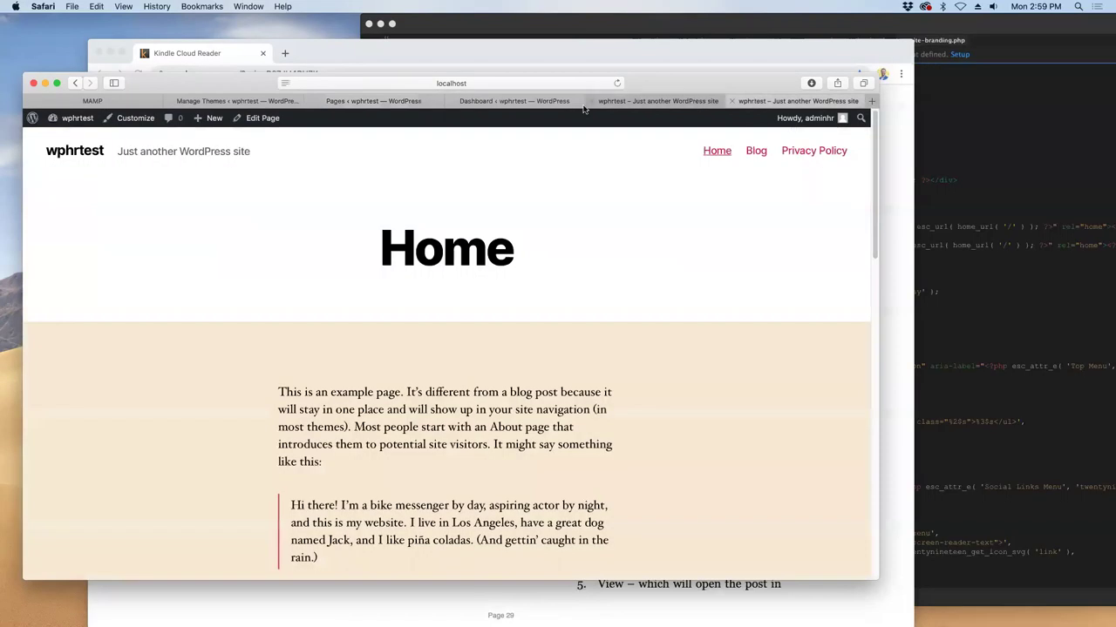
click(532, 102)
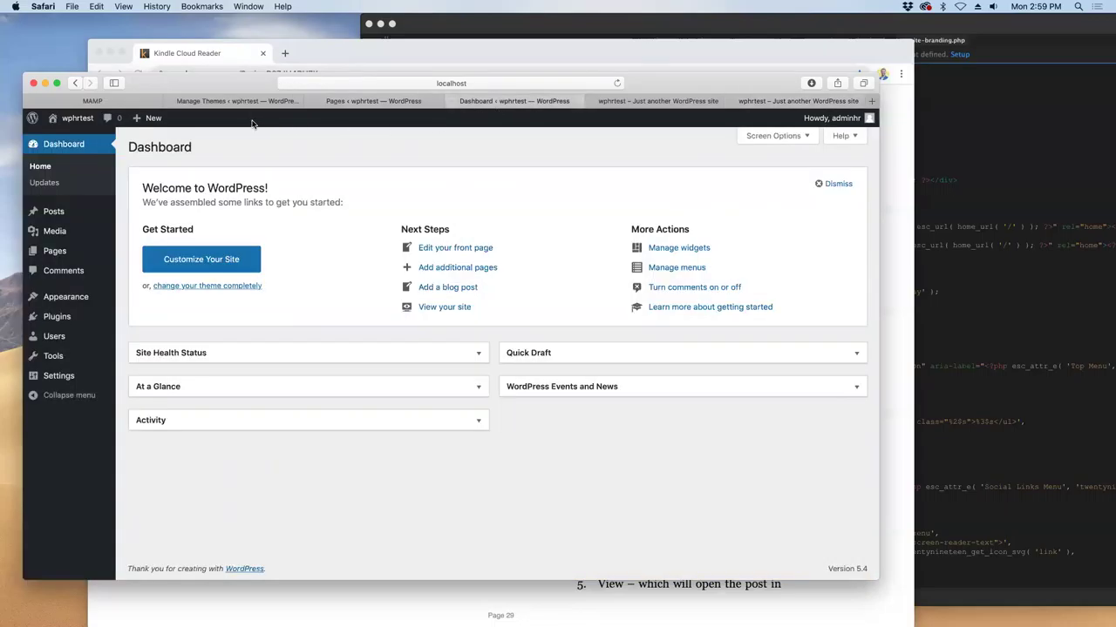
click(244, 102)
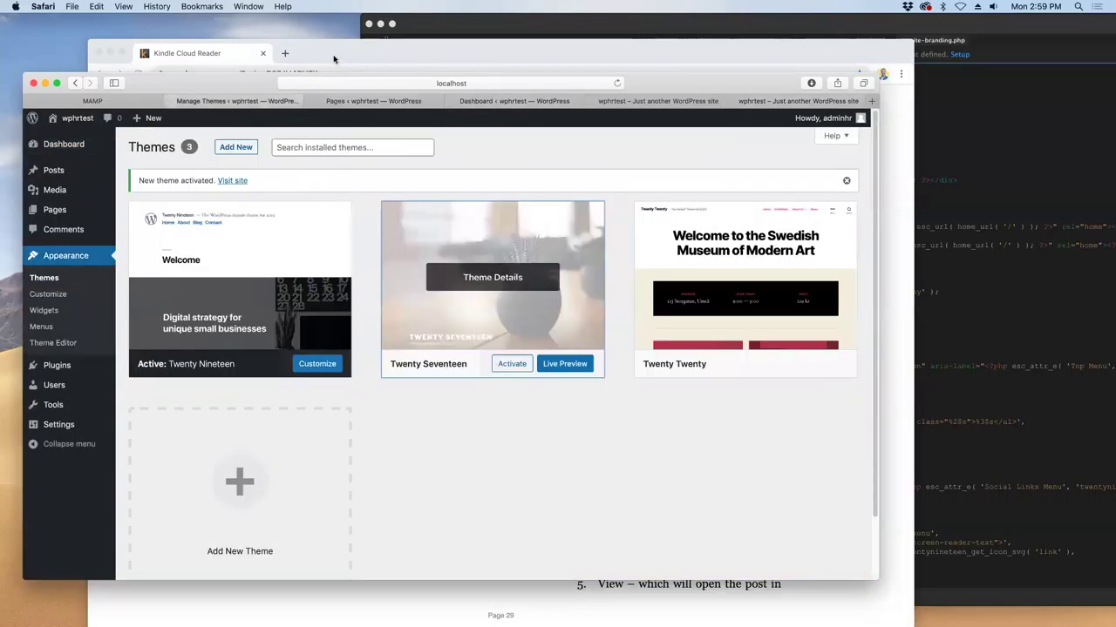
click(333, 59)
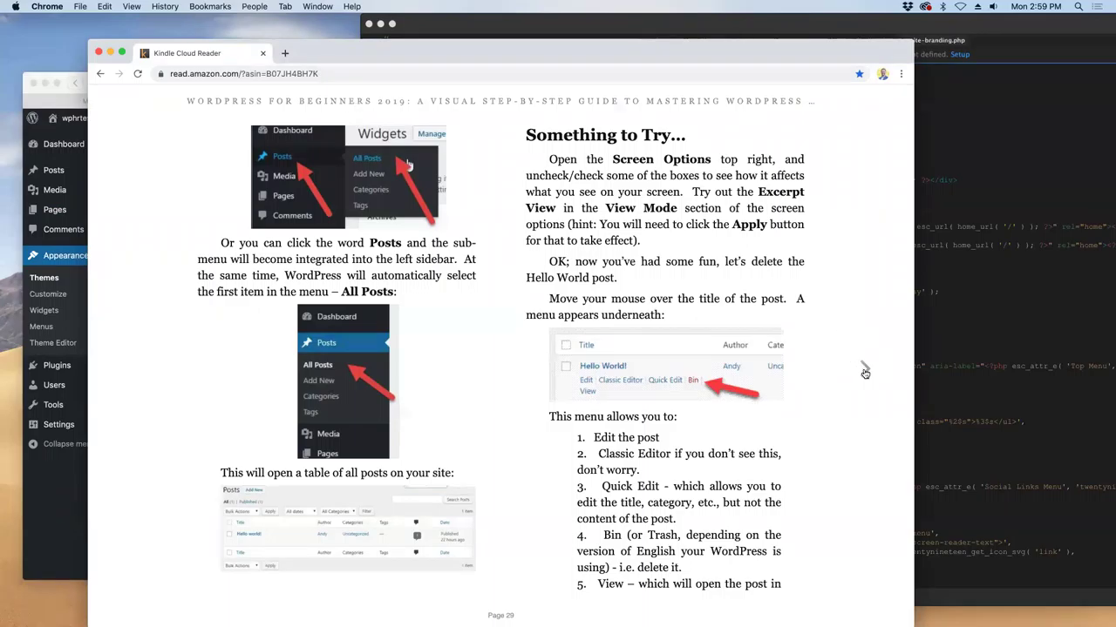
- Page the WordPress book forward from page 29 to page 33, briefly glancing at Safari
click(864, 373)
click(864, 373)
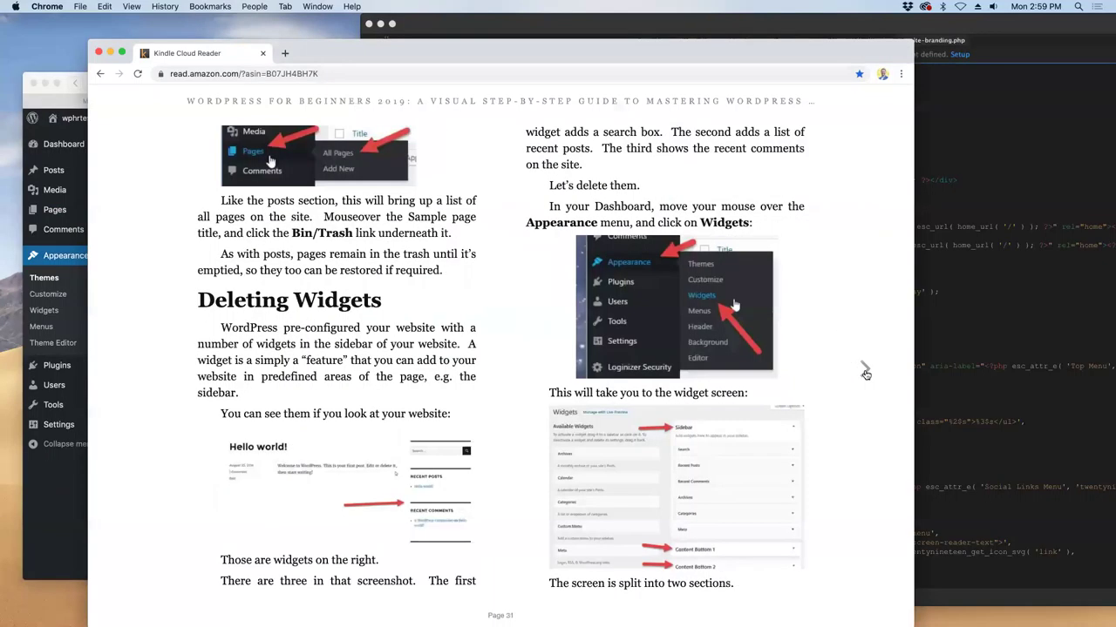
click(865, 373)
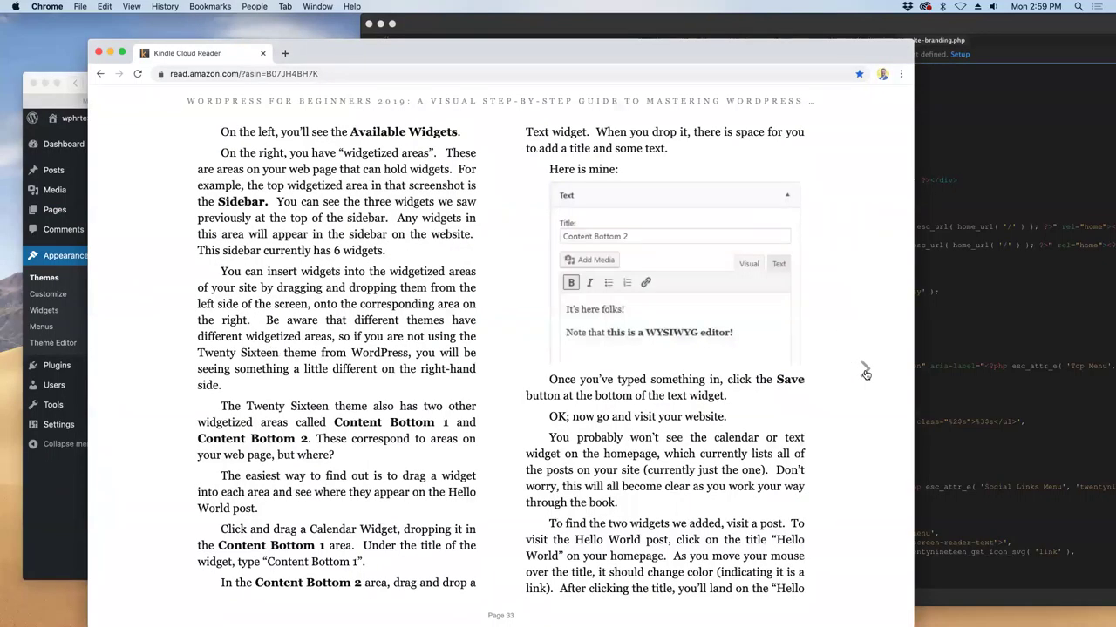
click(151, 393)
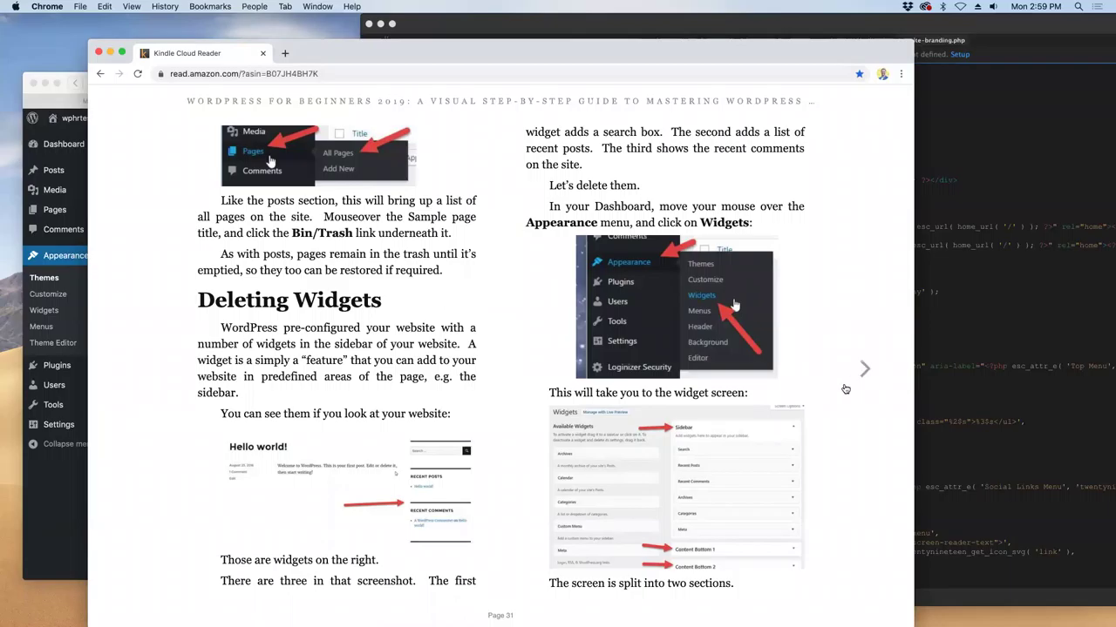
click(858, 375)
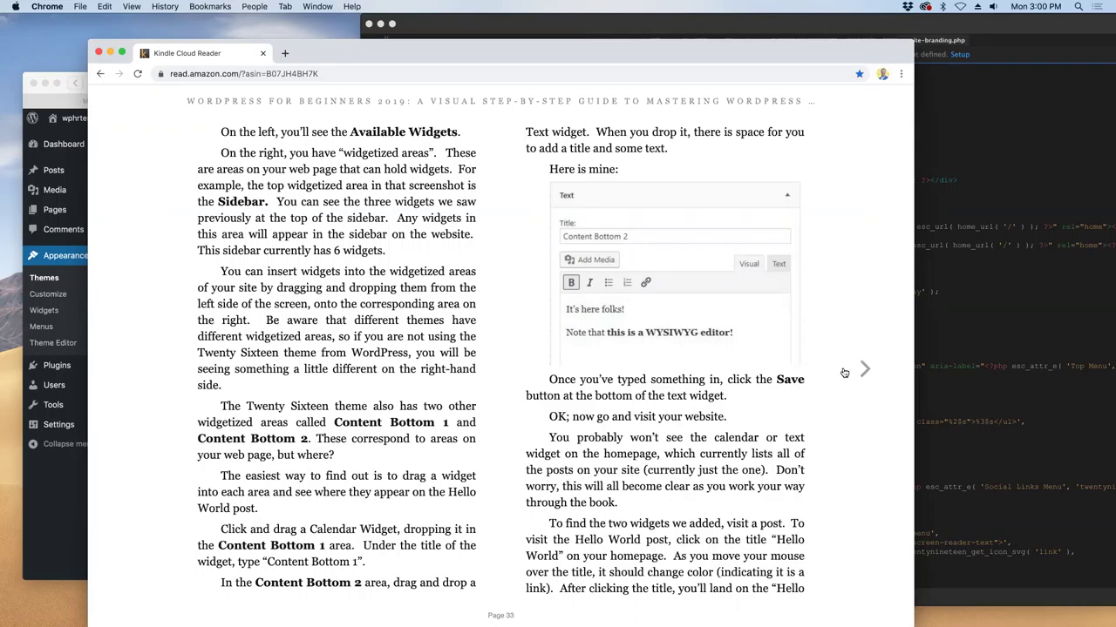
click(76, 503)
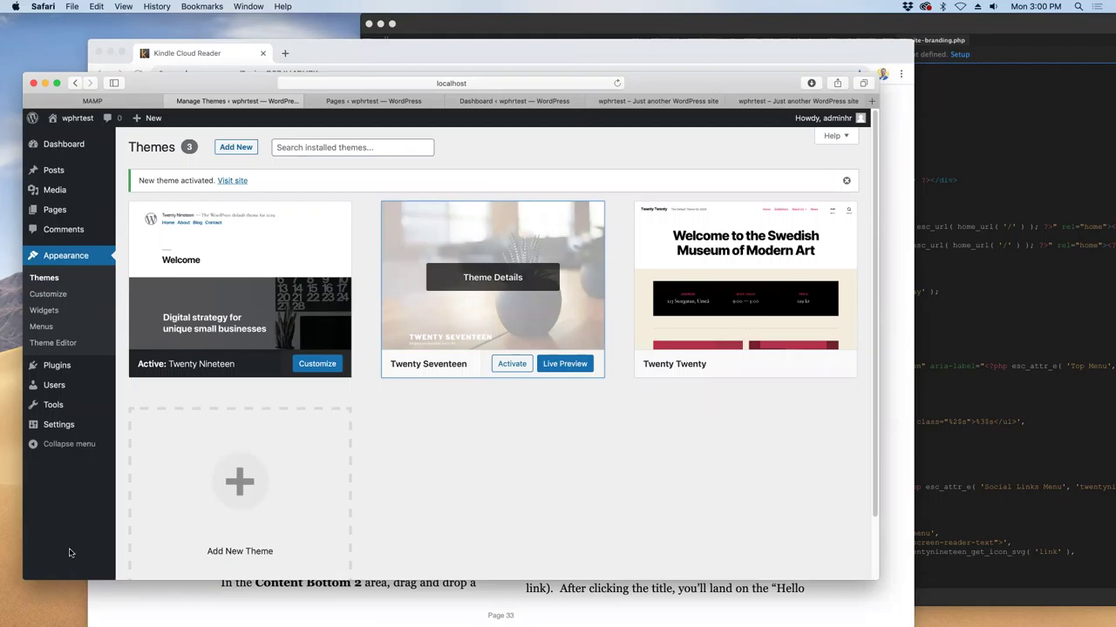
key(super+Tab)
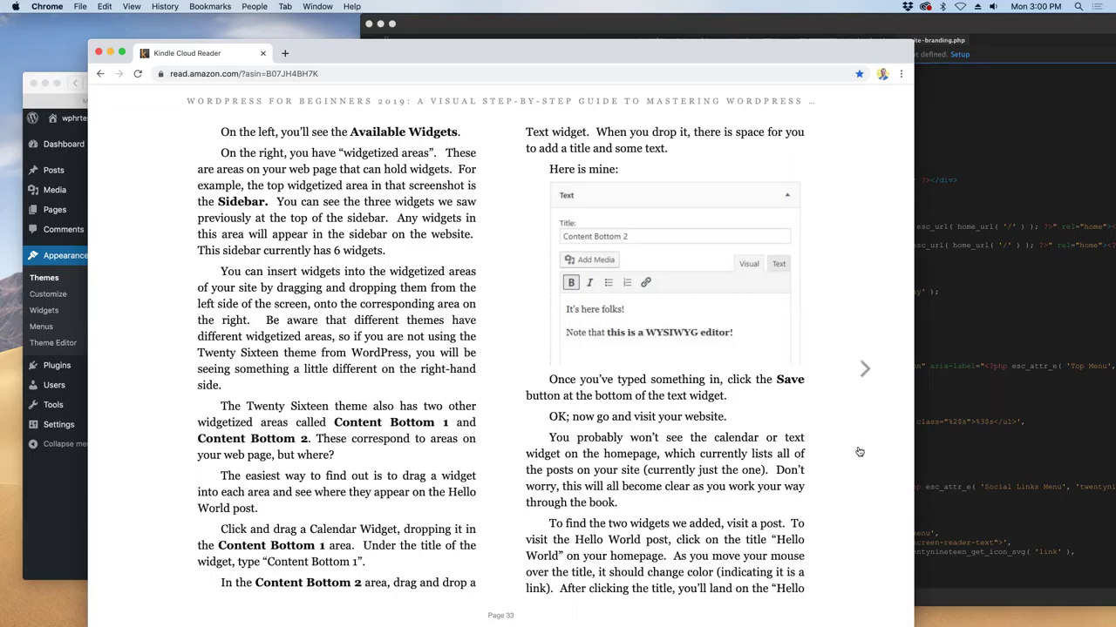
- Page forward to page 40 in the book, then back to page 38 on updating WordPress
click(863, 375)
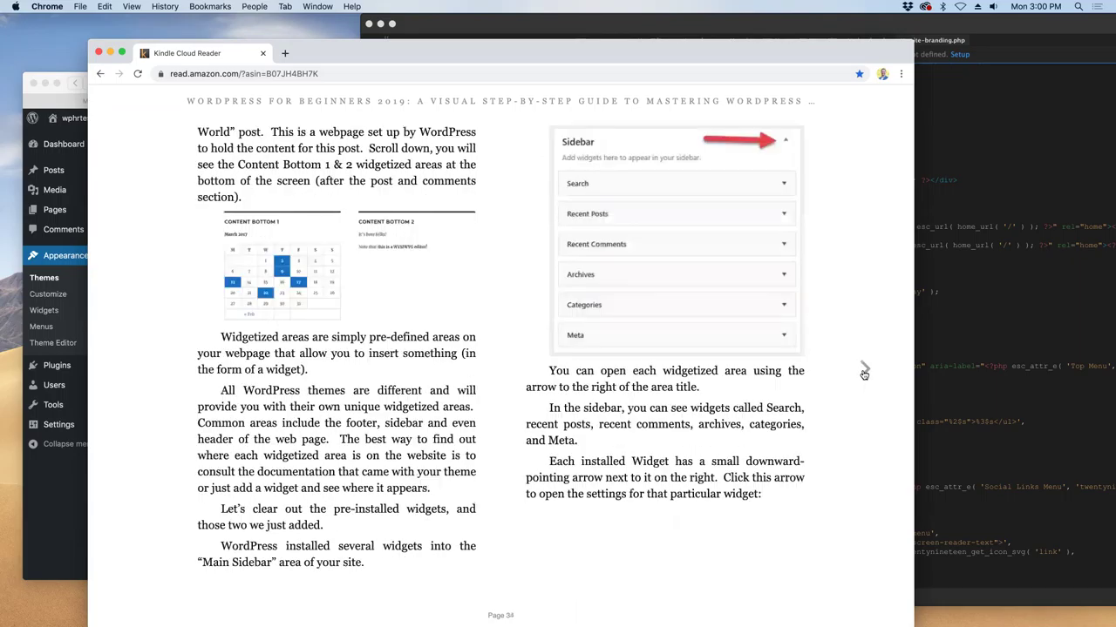
click(863, 372)
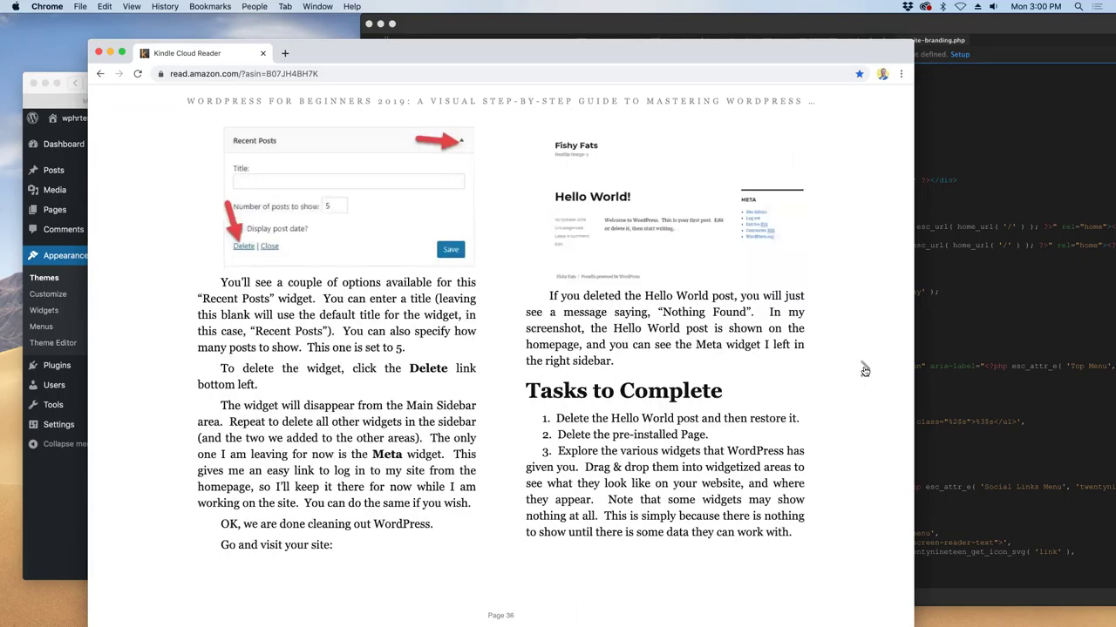
click(864, 372)
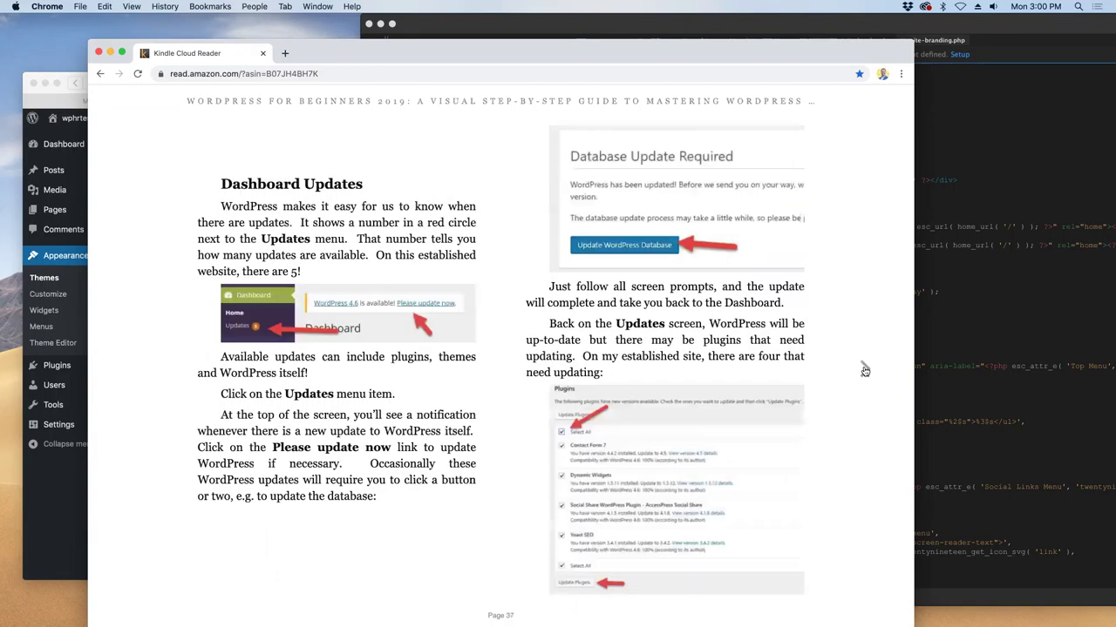
click(864, 372)
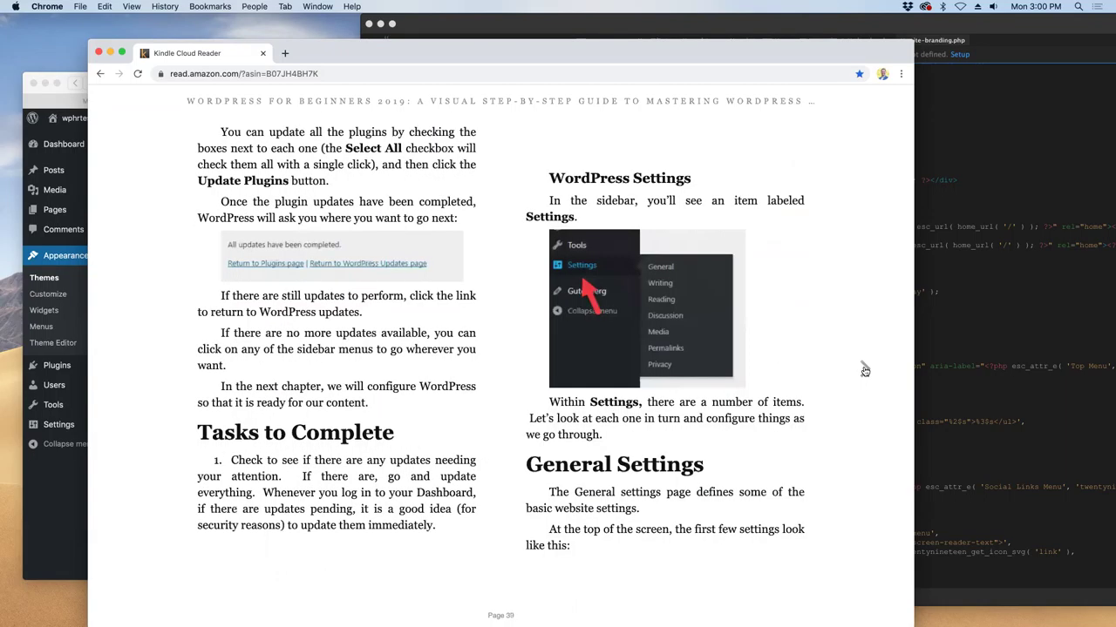
click(864, 372)
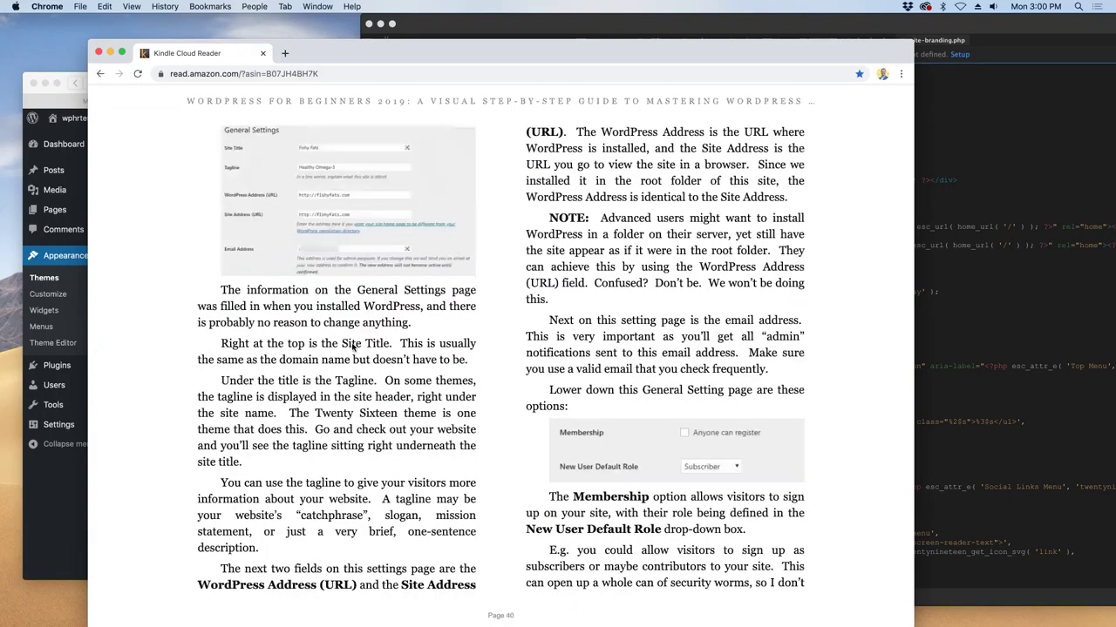
click(139, 369)
click(139, 369)
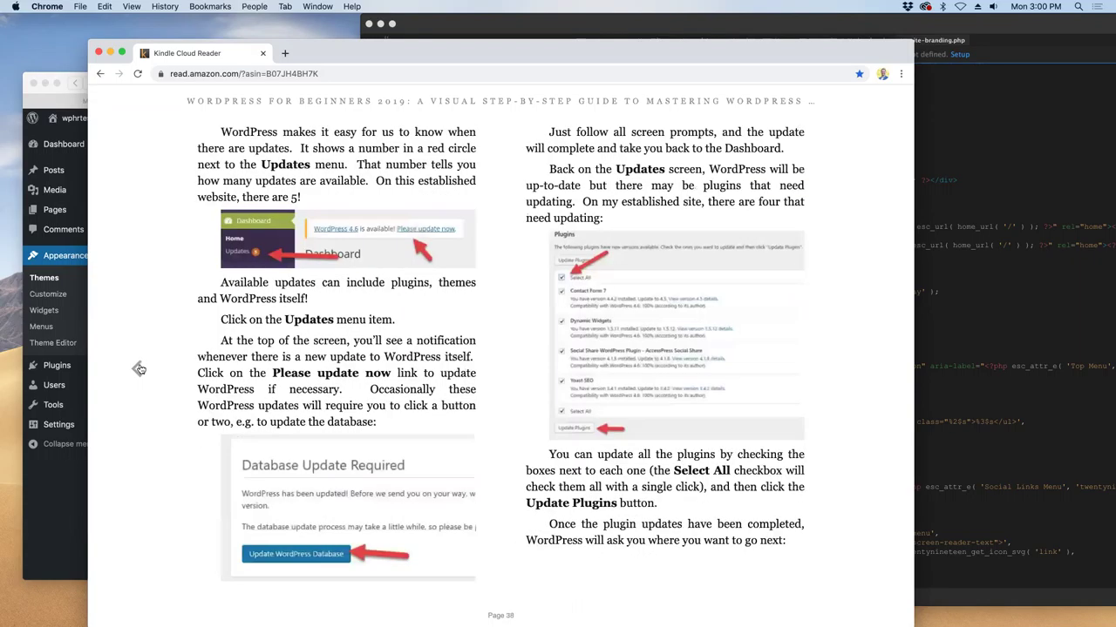
click(139, 369)
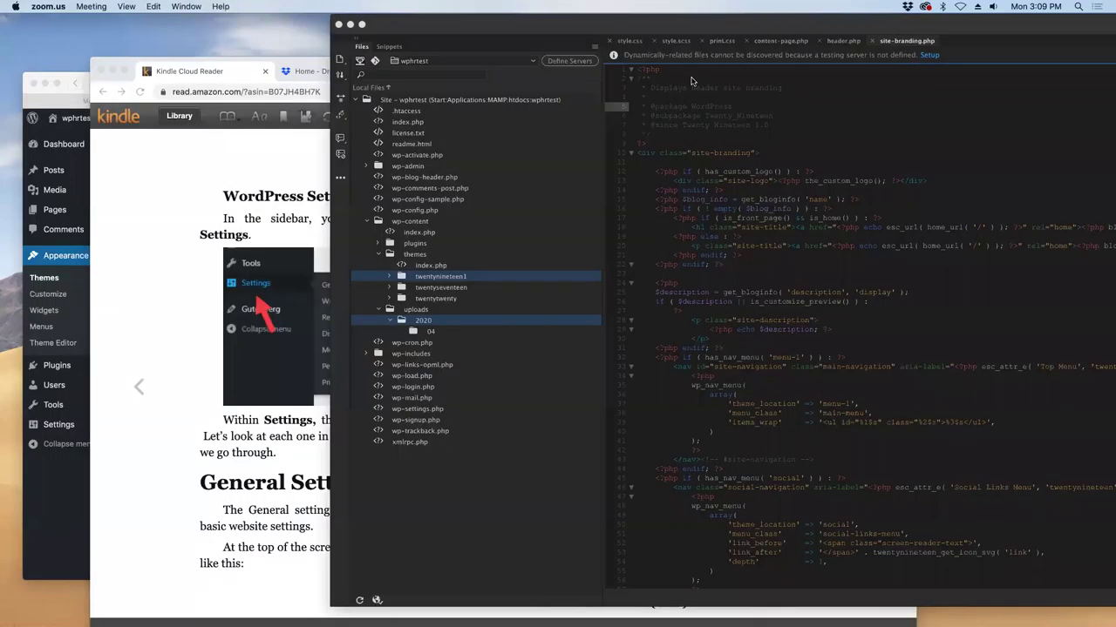
- Move the Dreamweaver window aside and switch to the browser showing the Kindle book
click(737, 25)
drag(575, 28, 275, 27)
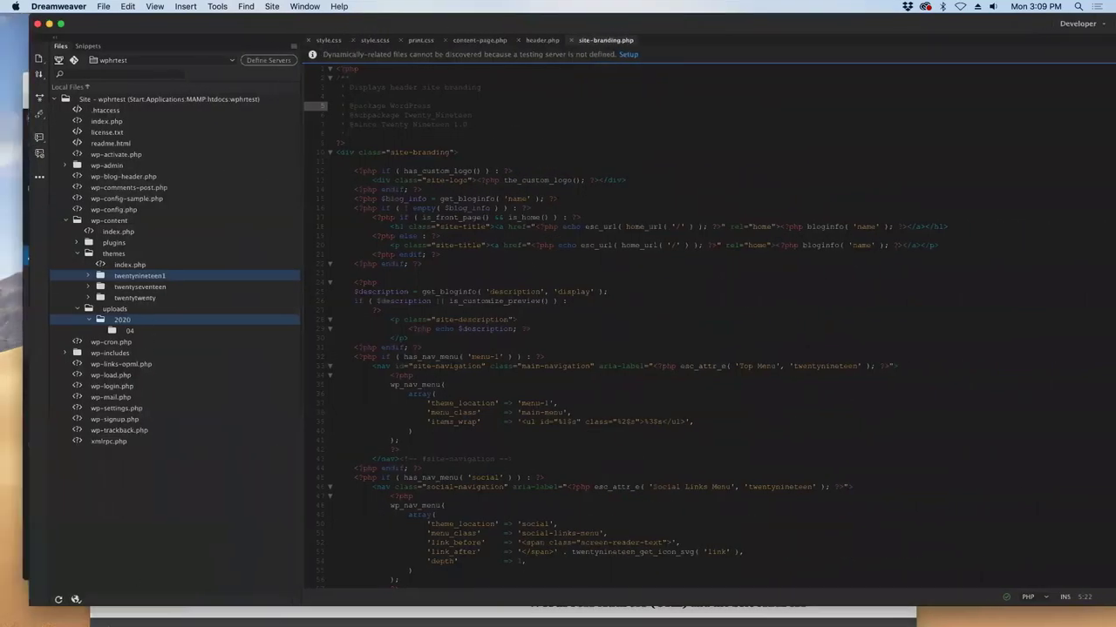
key(super+Tab)
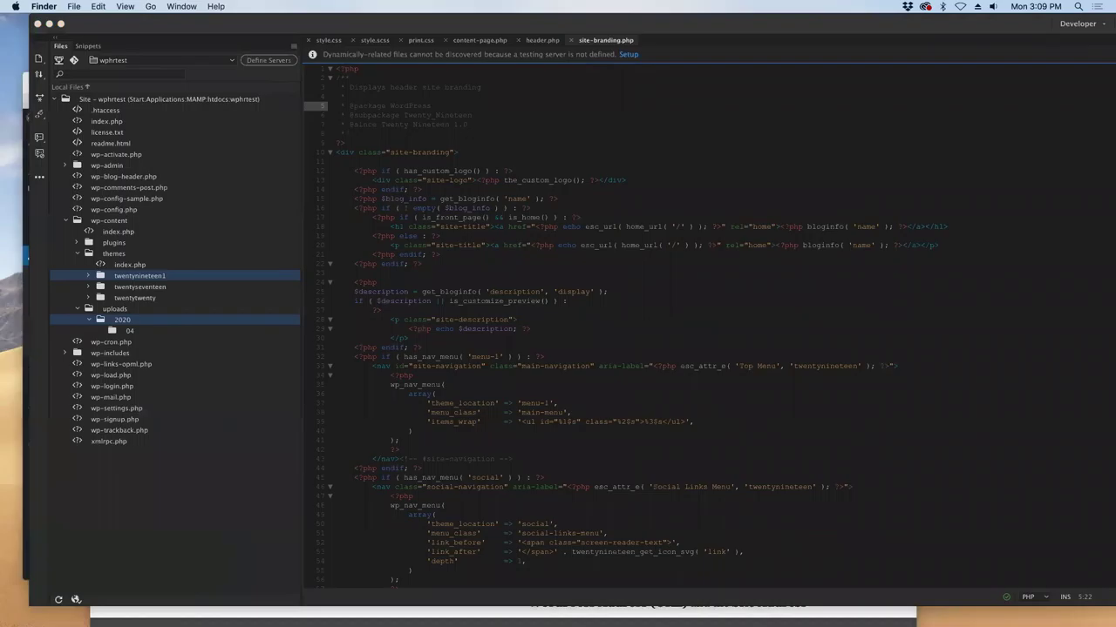
key(super+Tab)
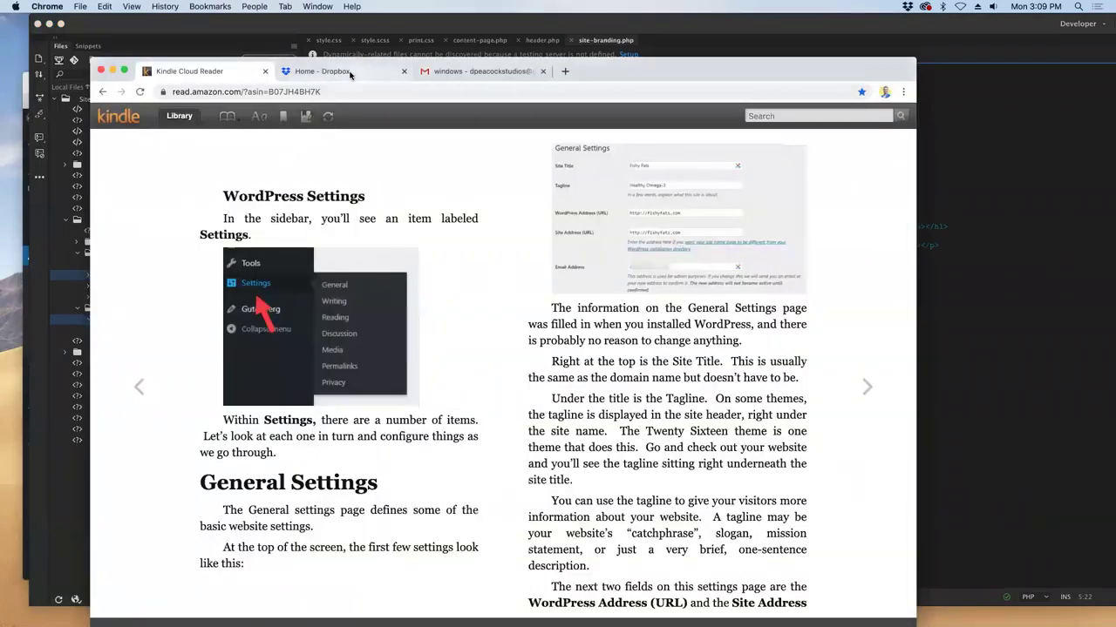
- Download wordpress 101.zip from the Dropbox Home recent files list
click(350, 75)
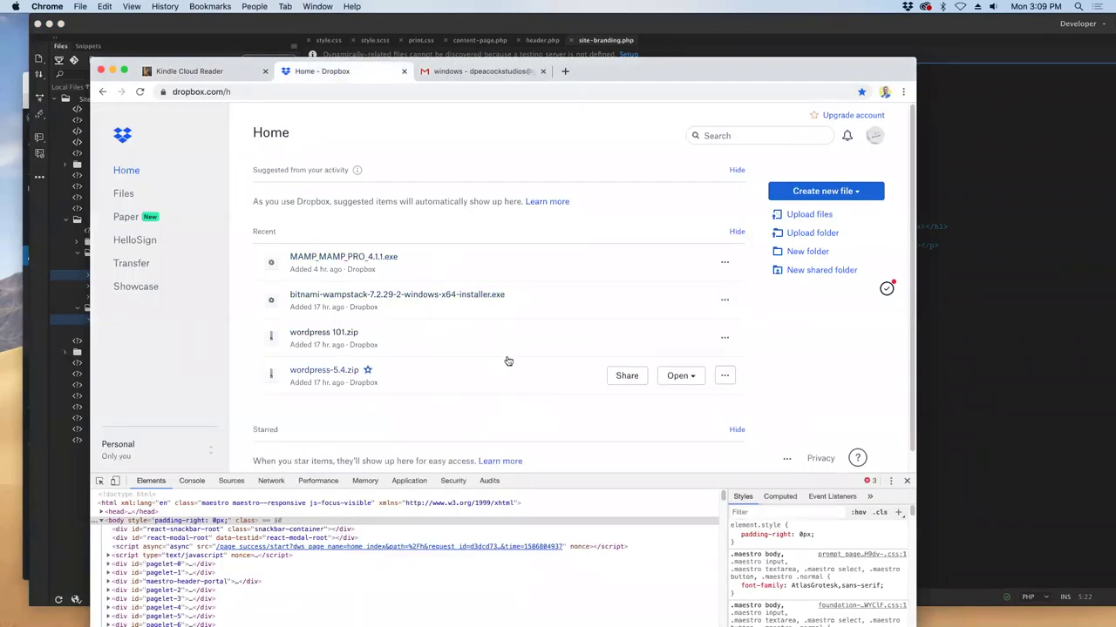
click(694, 339)
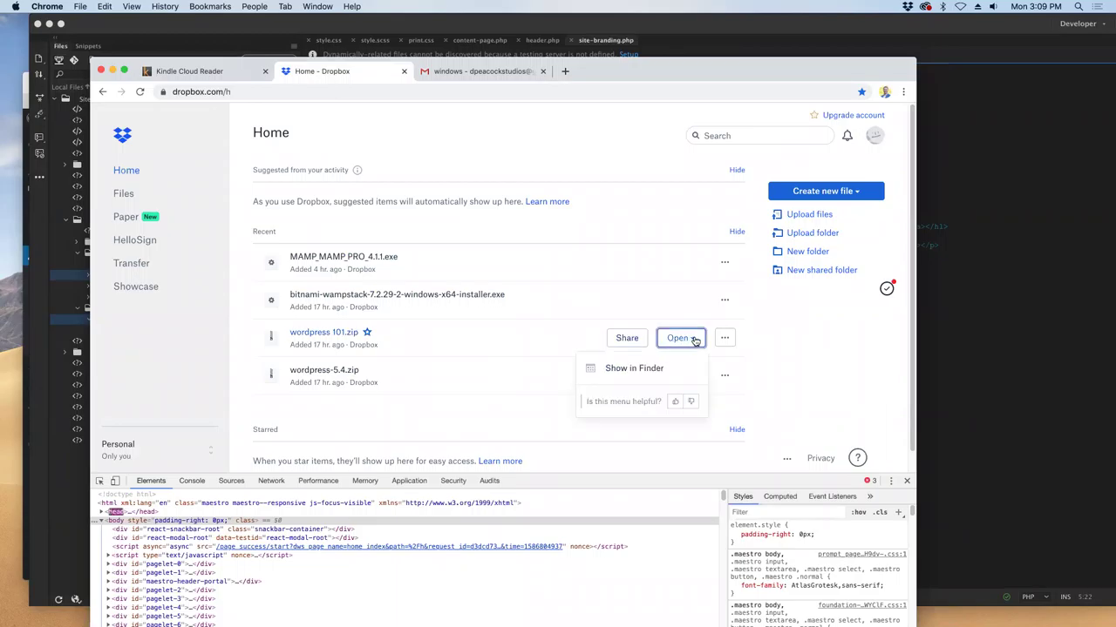
click(724, 338)
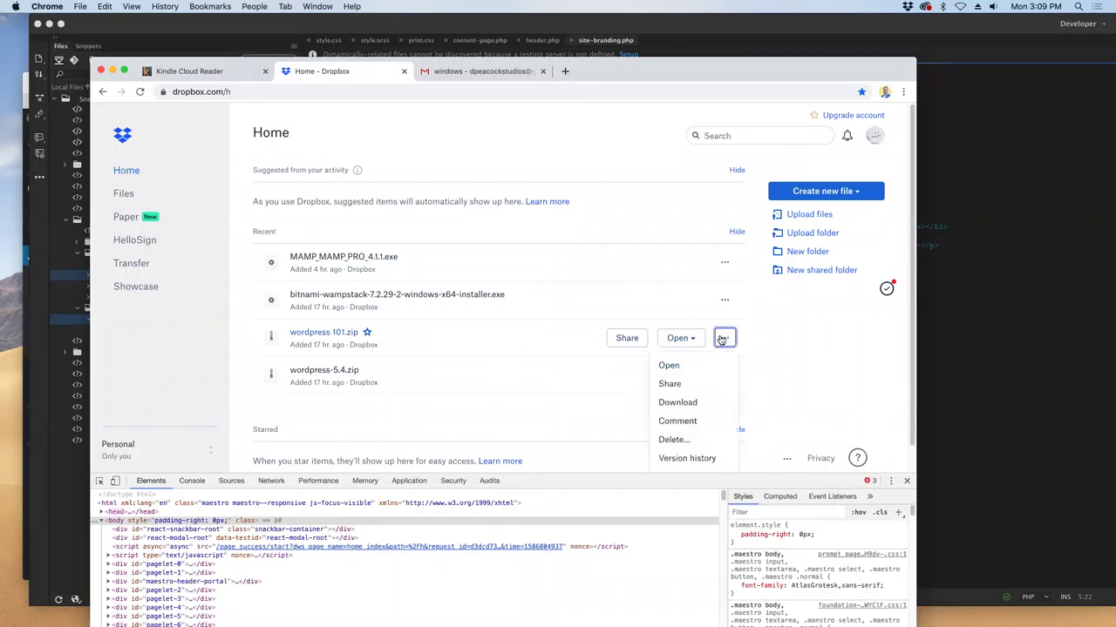
click(688, 403)
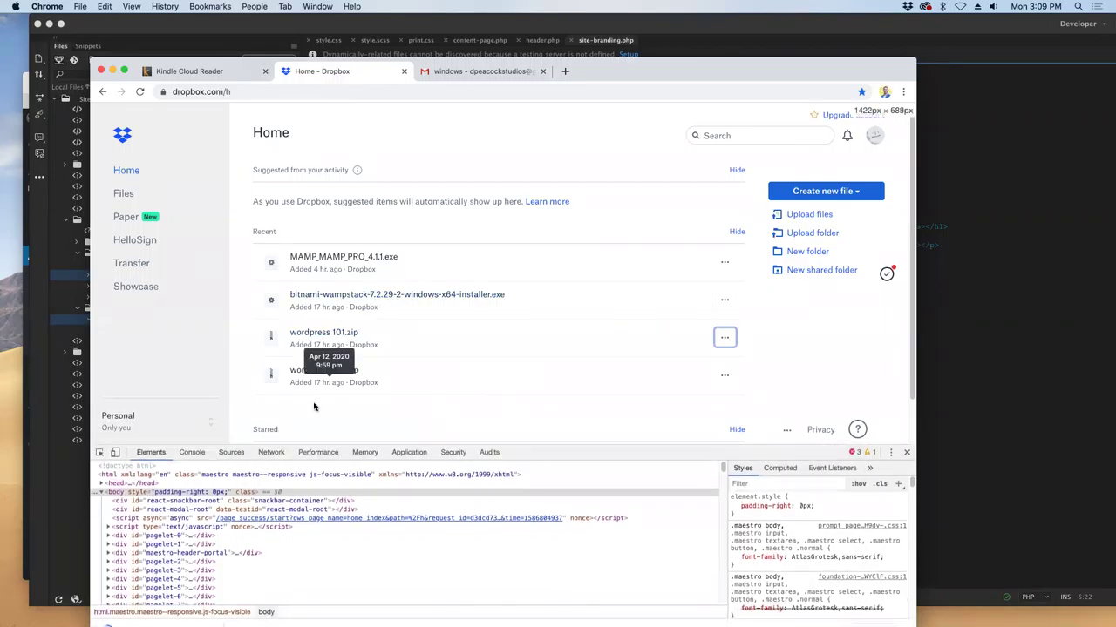
scroll(261, 486, down, 5)
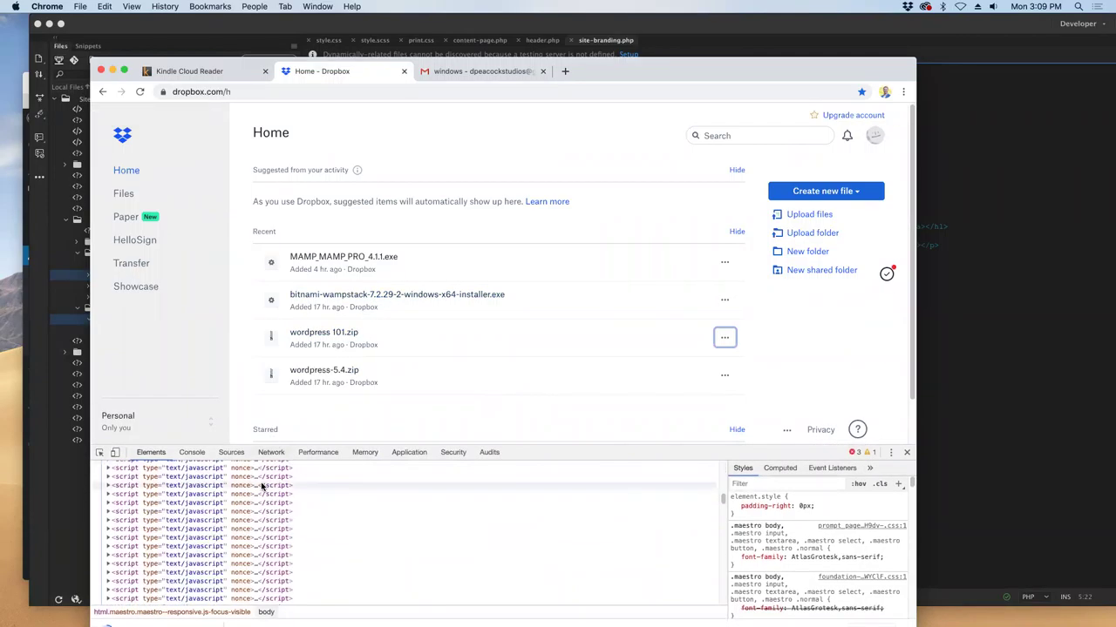
scroll(261, 486, up, 5)
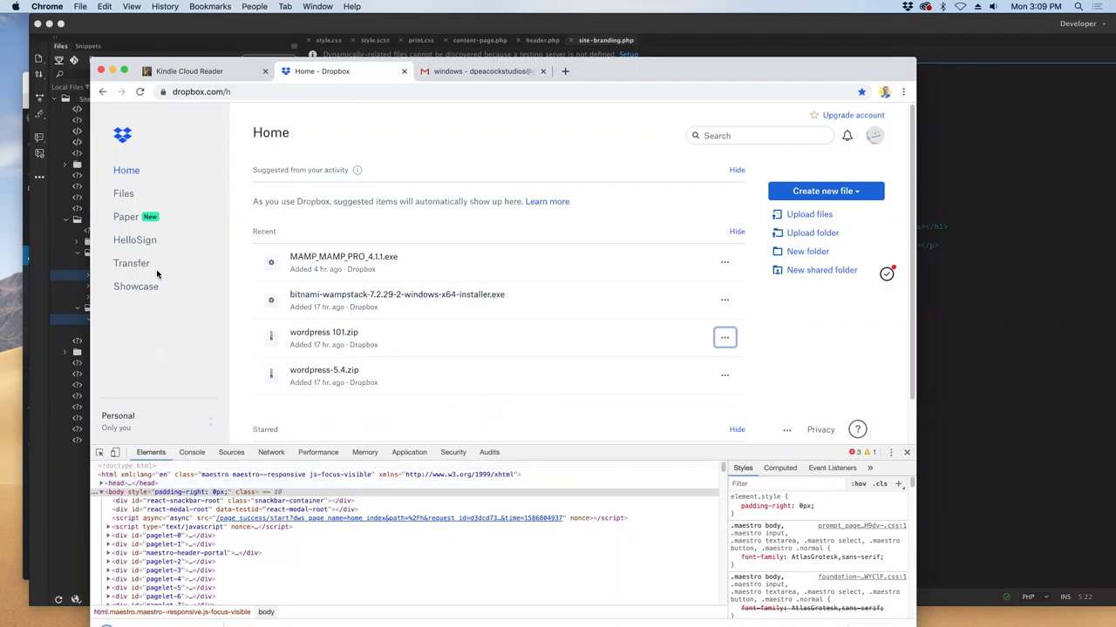
drag(631, 70, 639, 31)
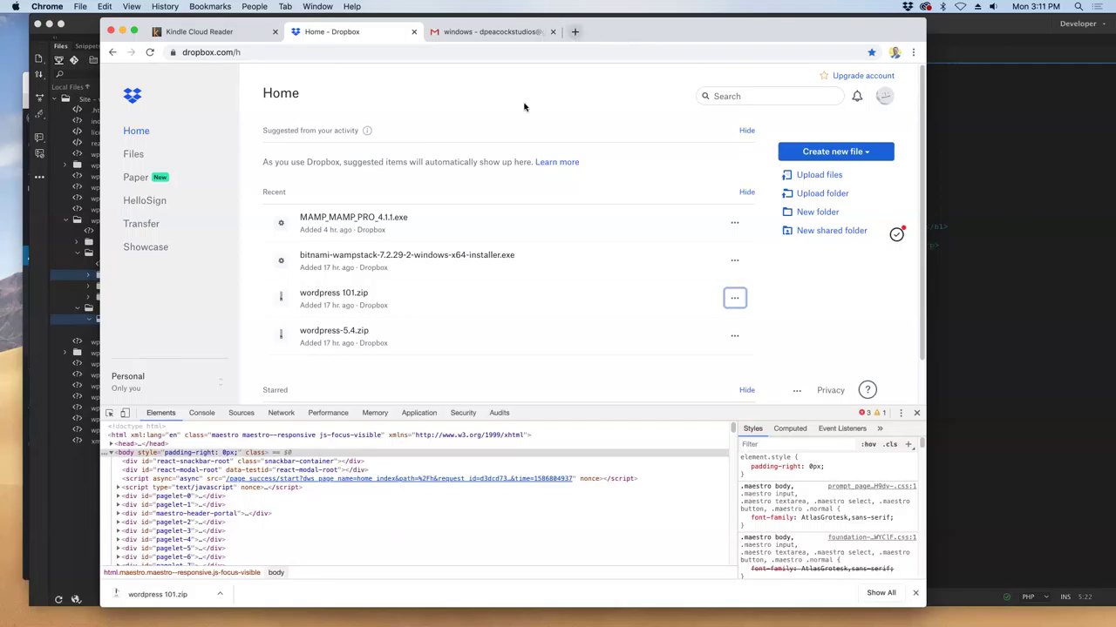
- Unzip wordpress 101.zip, expand its plugins folder, and try moving notes.rtf up a level
click(144, 594)
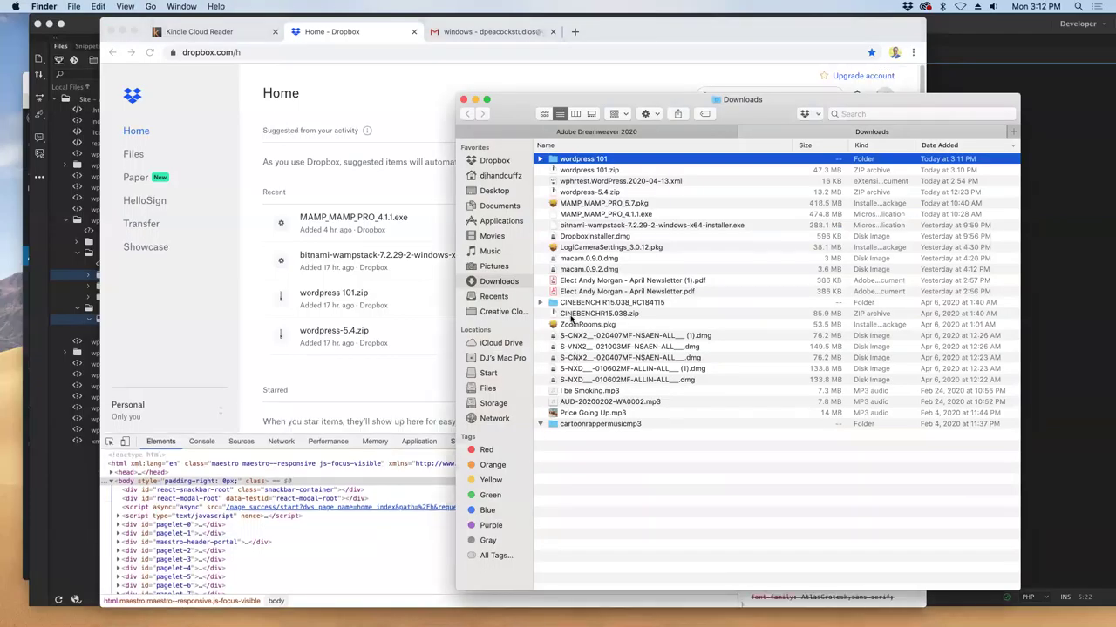
click(540, 160)
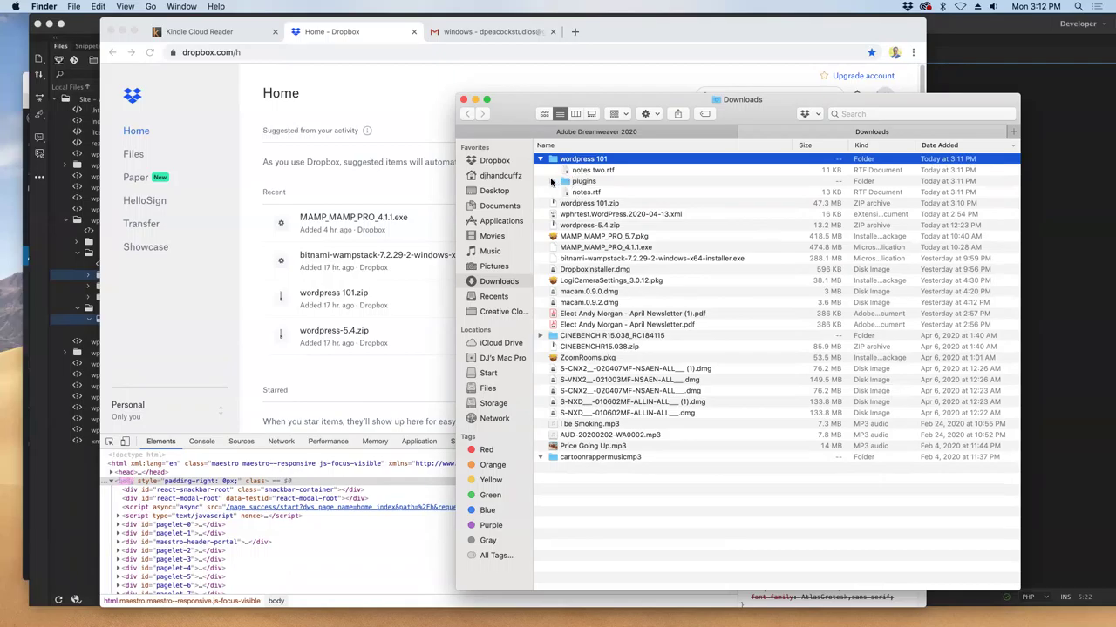
click(551, 182)
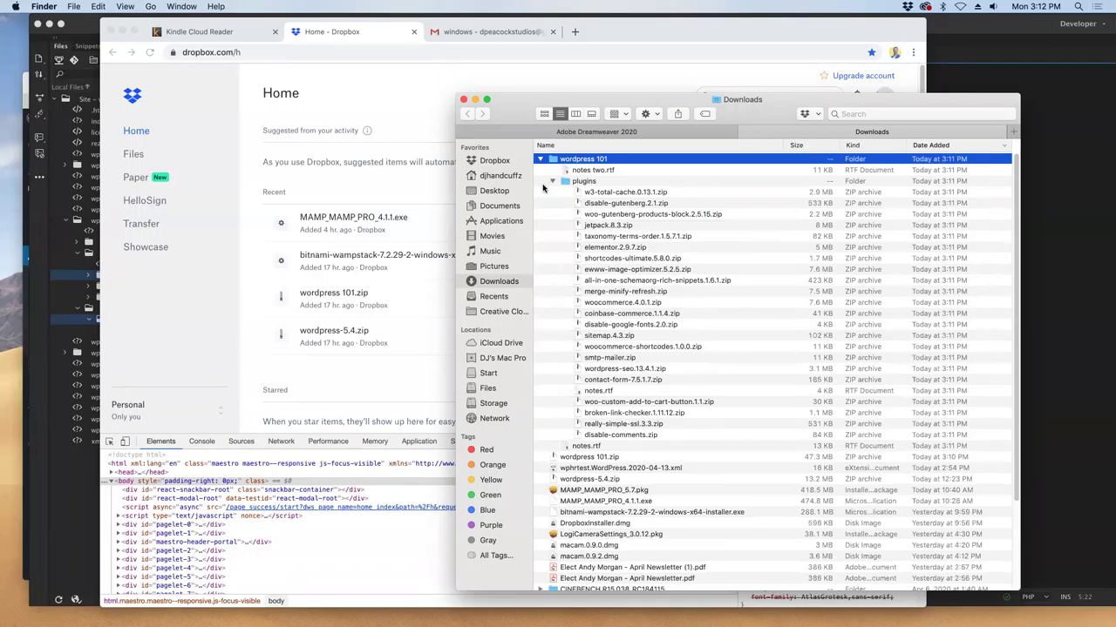
click(593, 391)
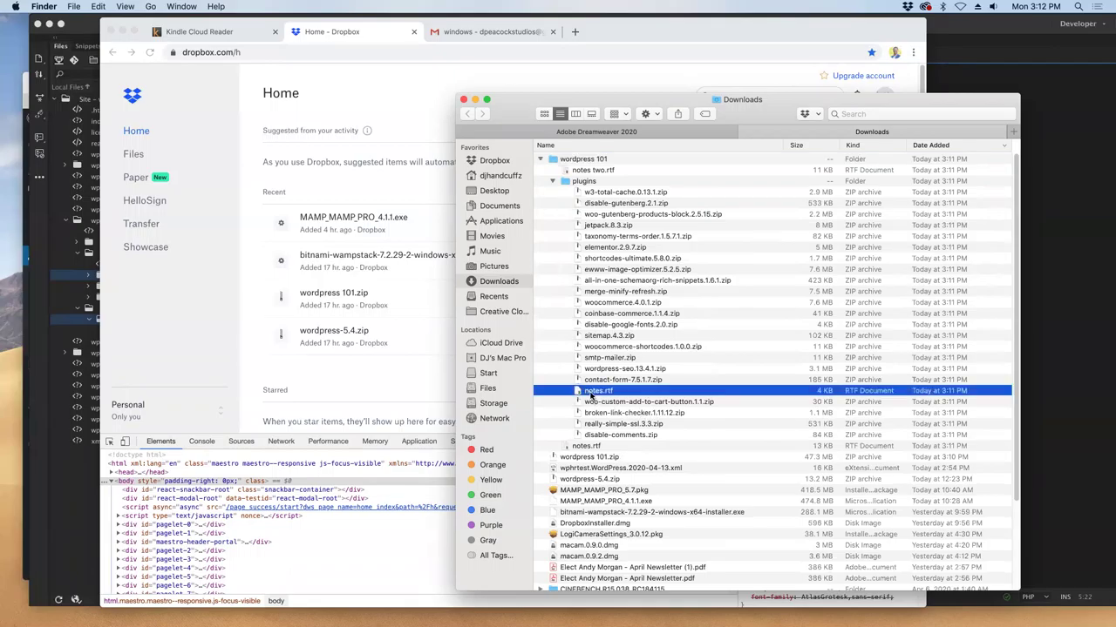
drag(592, 396, 579, 169)
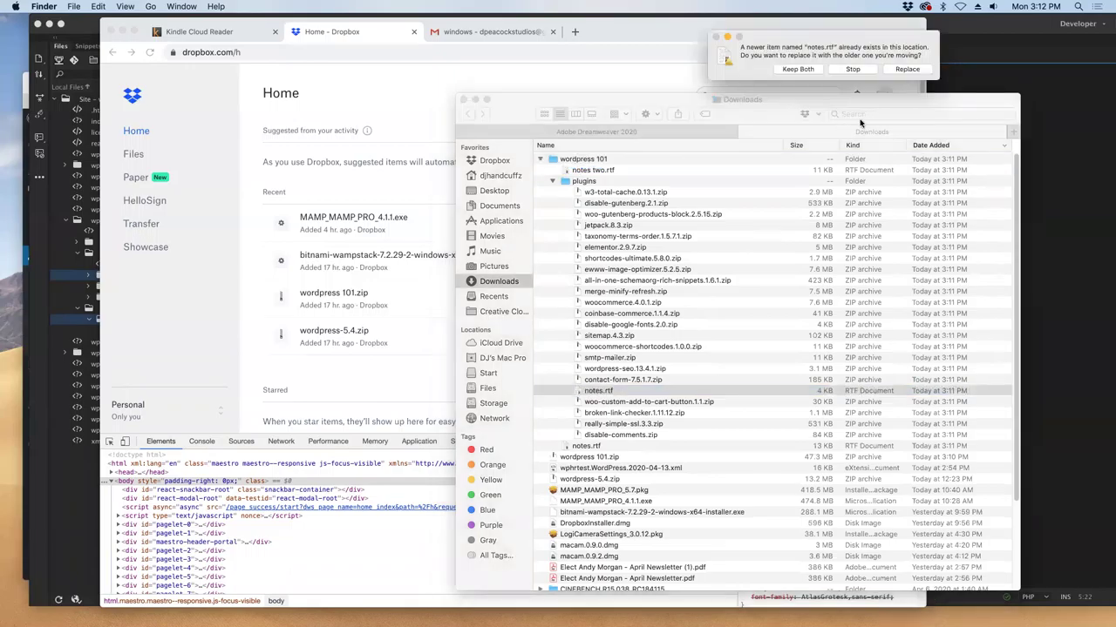
click(861, 75)
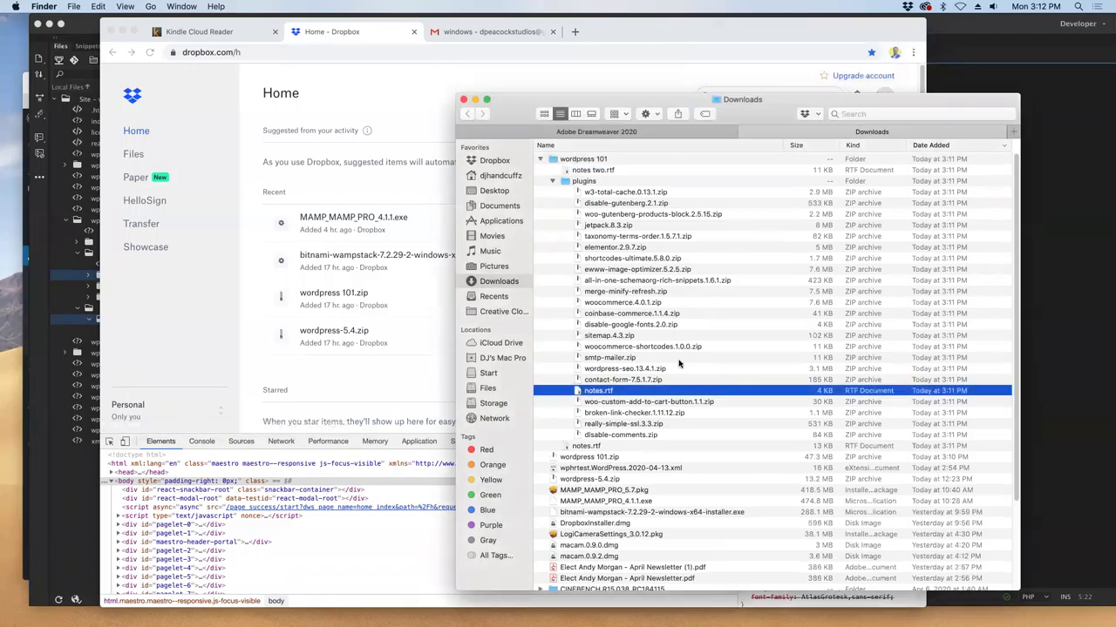
- Rename notes.rtf to notes1 .rtf and move it into the wordpress 101 folder
right_click(589, 393)
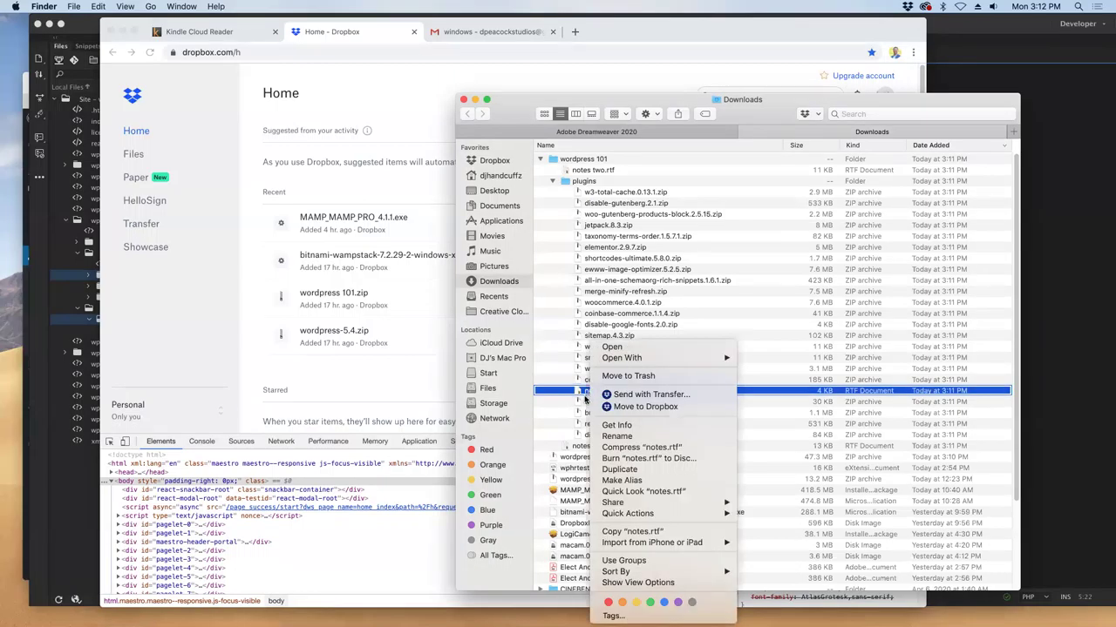
click(619, 437)
key(Right)
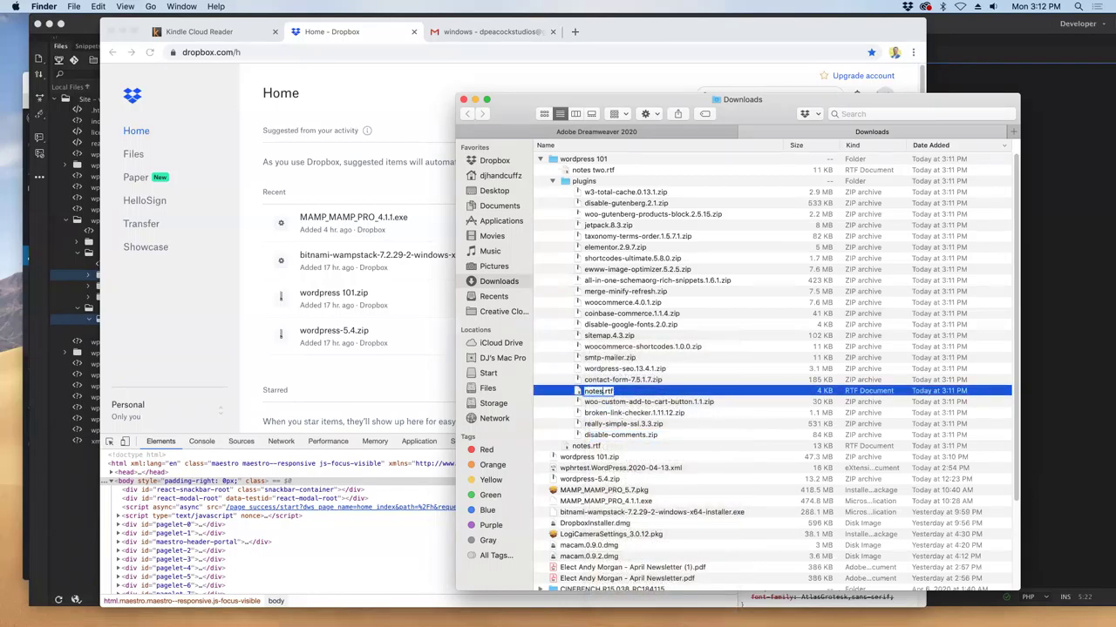
text(1)
click(643, 350)
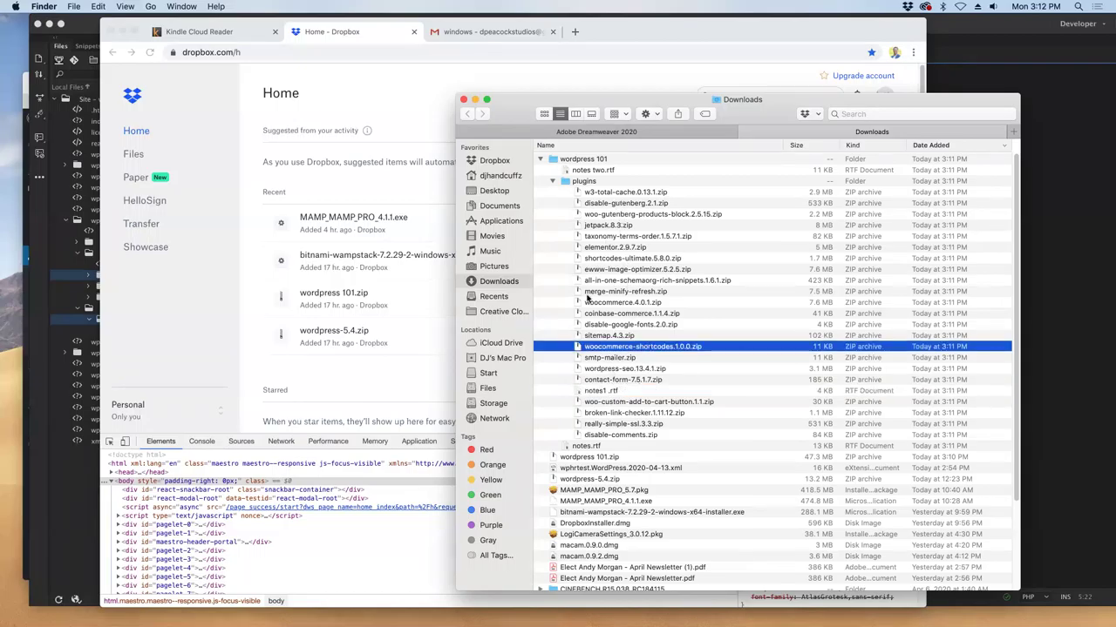
click(601, 390)
drag(603, 392, 582, 160)
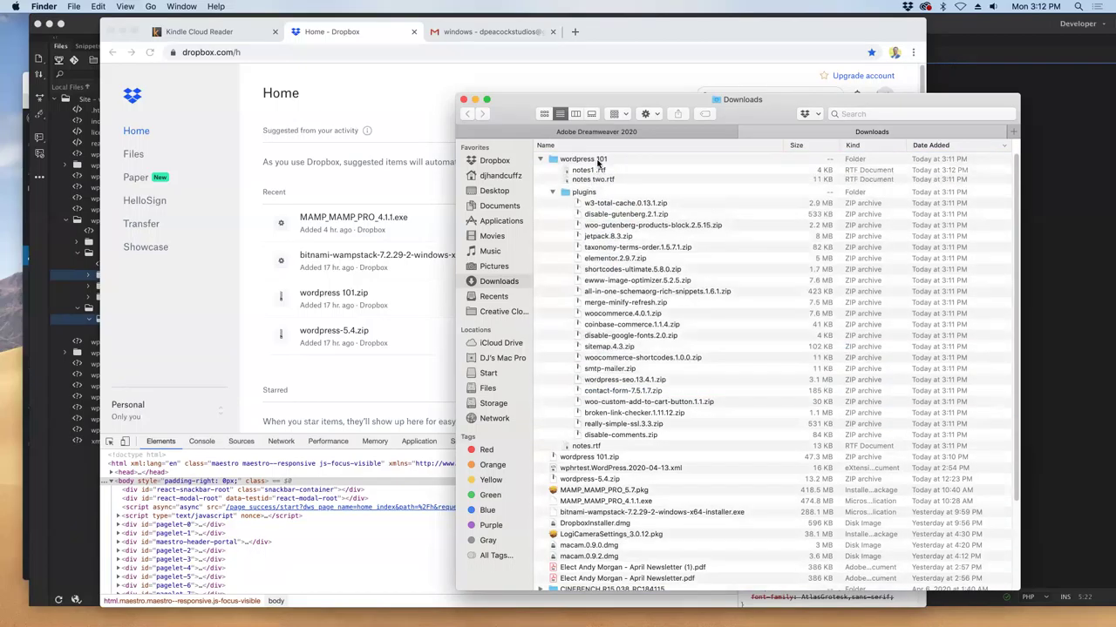
click(591, 200)
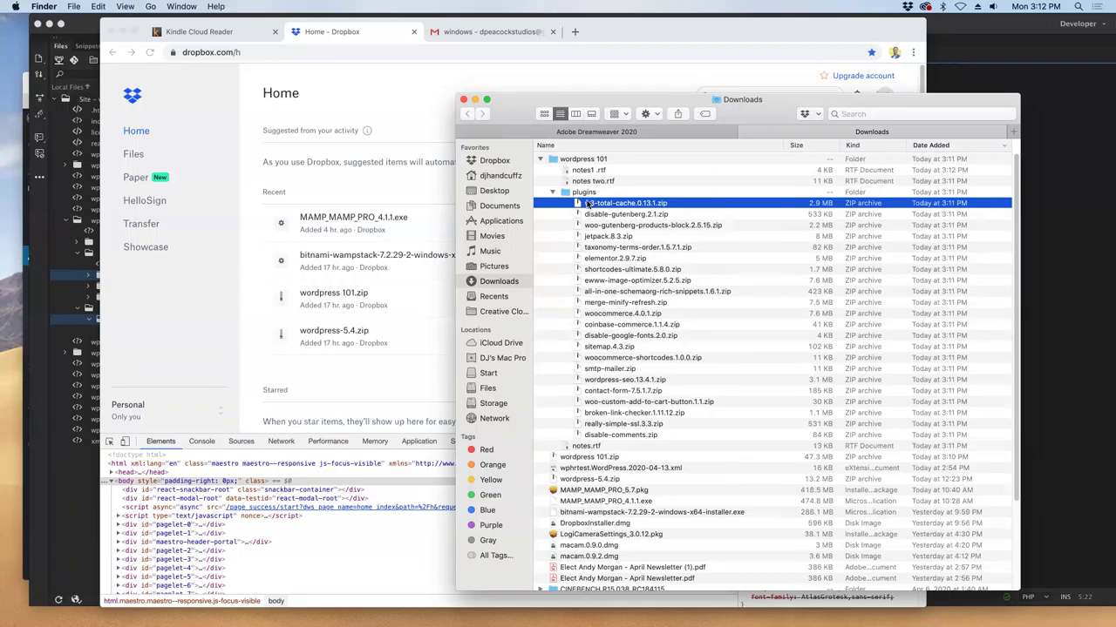
- Select the plugin zips through disable-comments.zip and extract them all with Archive Utility
shift+click(622, 434)
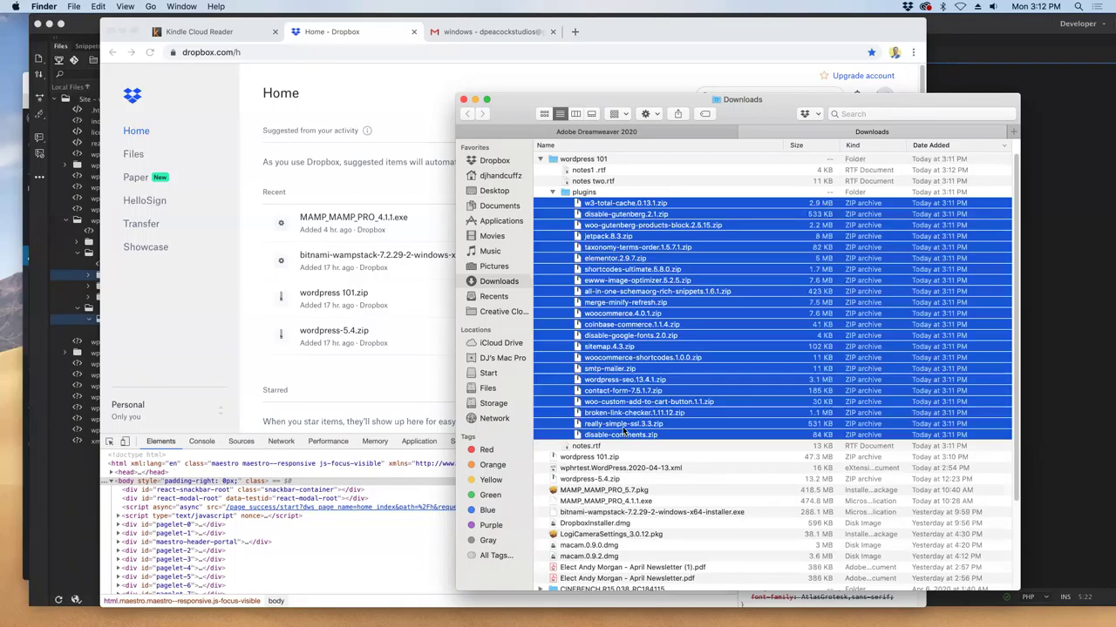
double_click(623, 432)
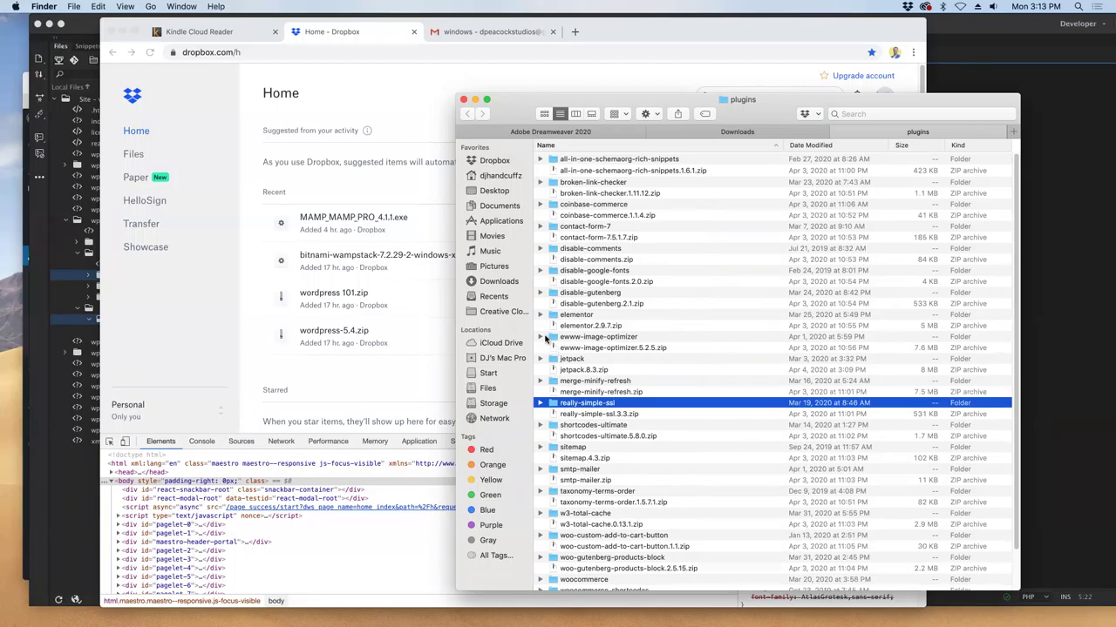
- In a new Finder tab, go to Applications > MAMP > htdocs > wphrtest > wp-content > plugins
drag(706, 99, 559, 78)
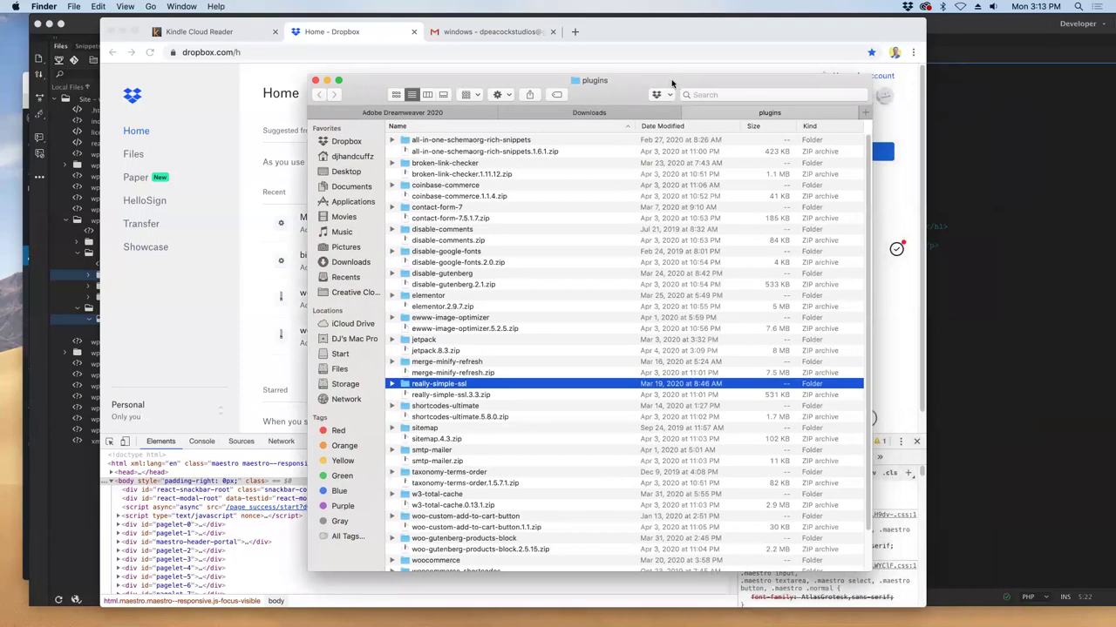
click(861, 113)
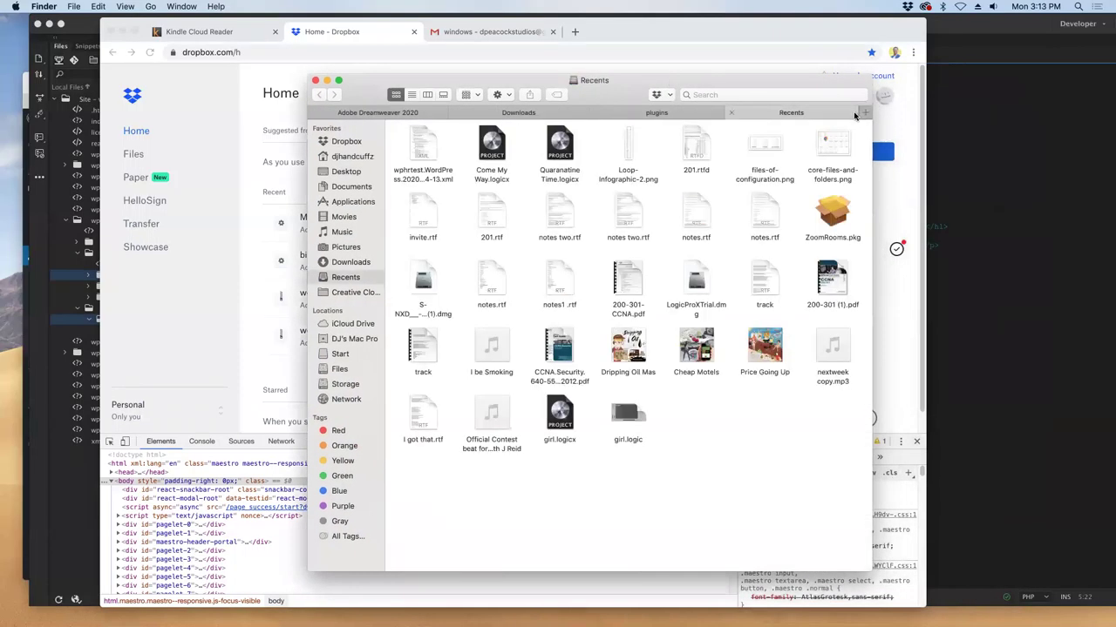
click(337, 173)
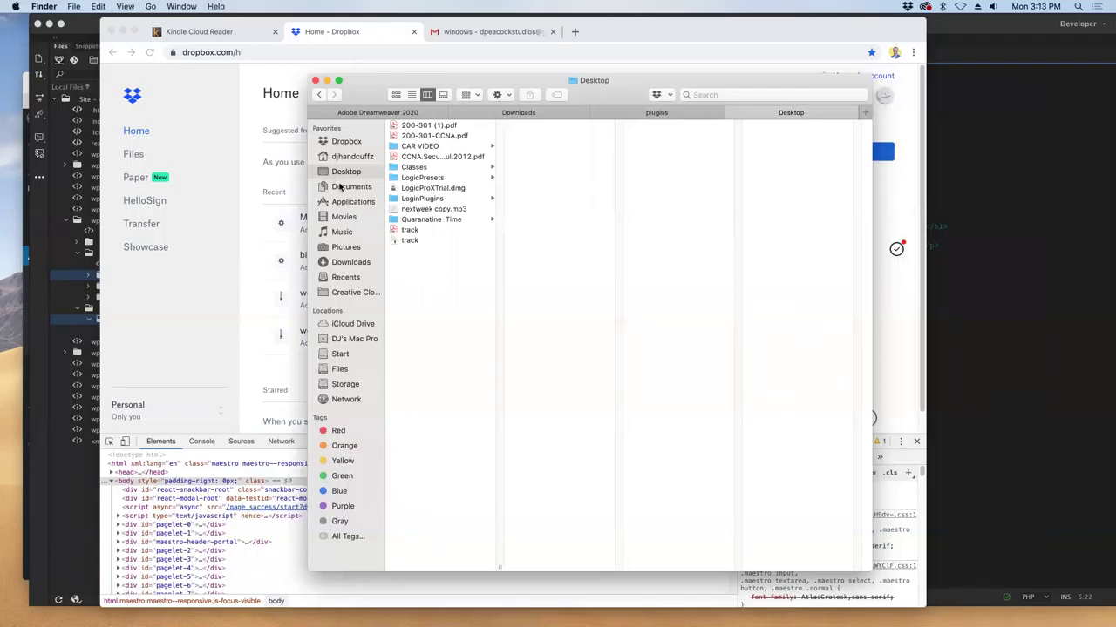
click(340, 203)
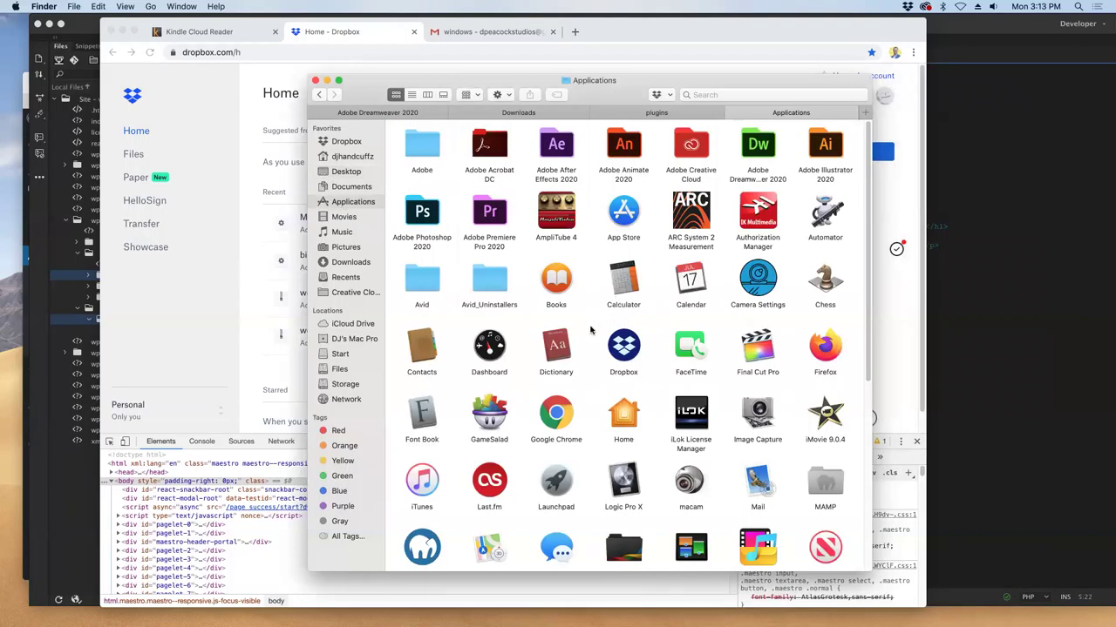
scroll(589, 329, down, 2)
scroll(589, 329, down, 1)
double_click(817, 389)
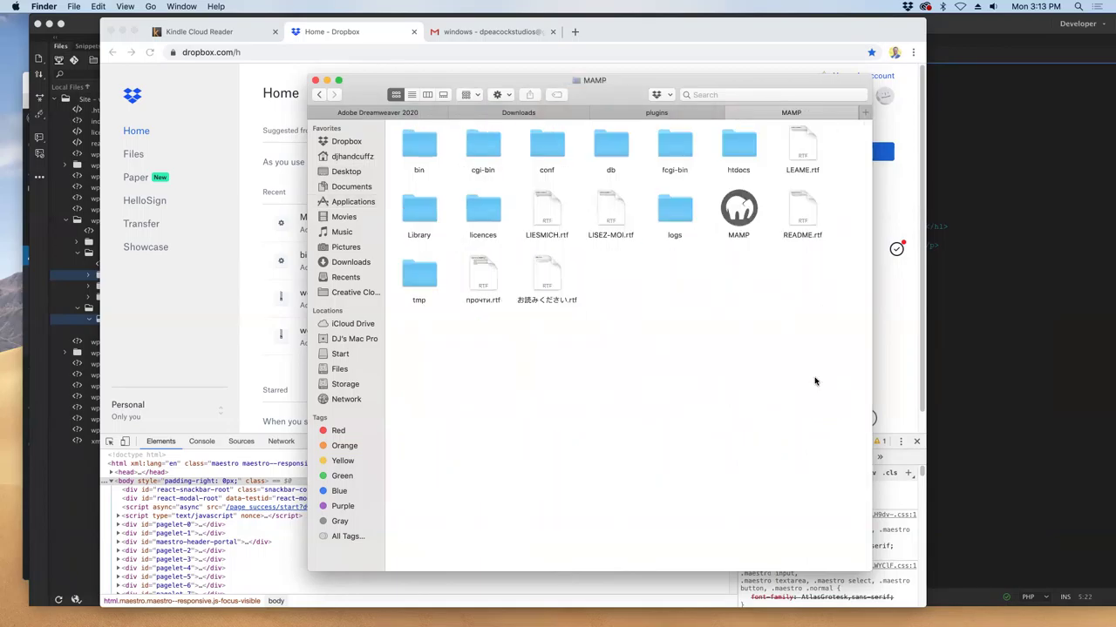
double_click(737, 145)
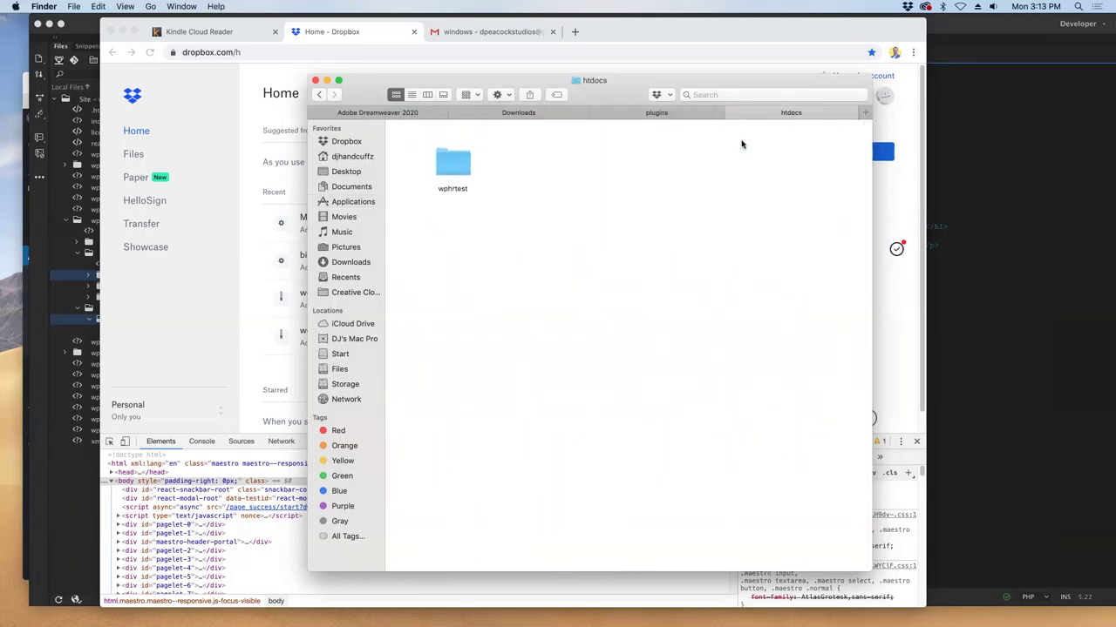
double_click(446, 163)
double_click(551, 205)
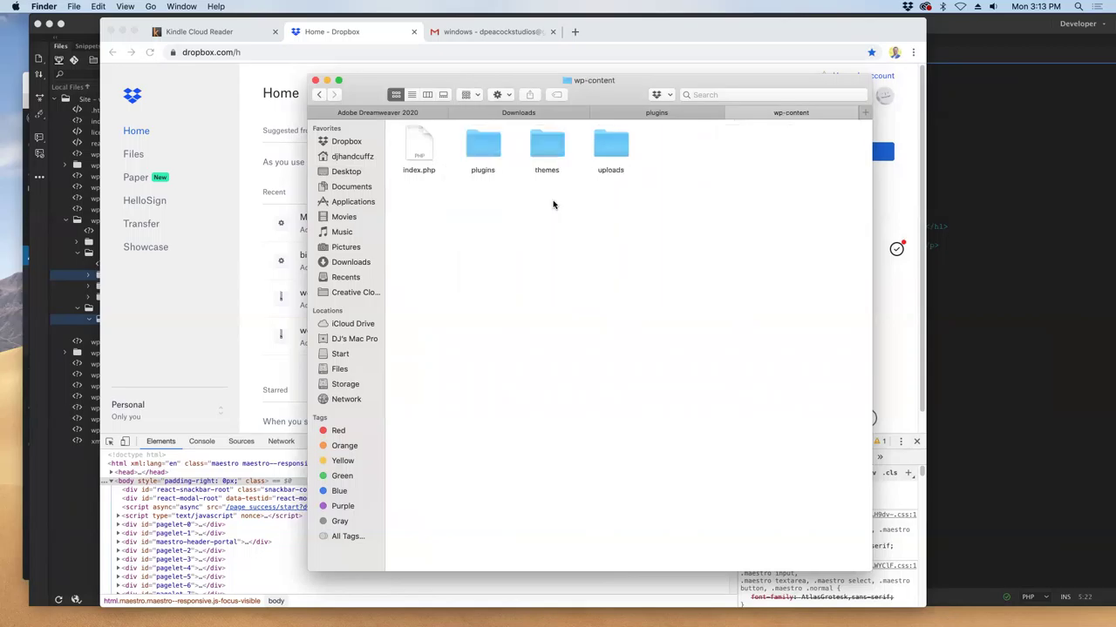
double_click(479, 146)
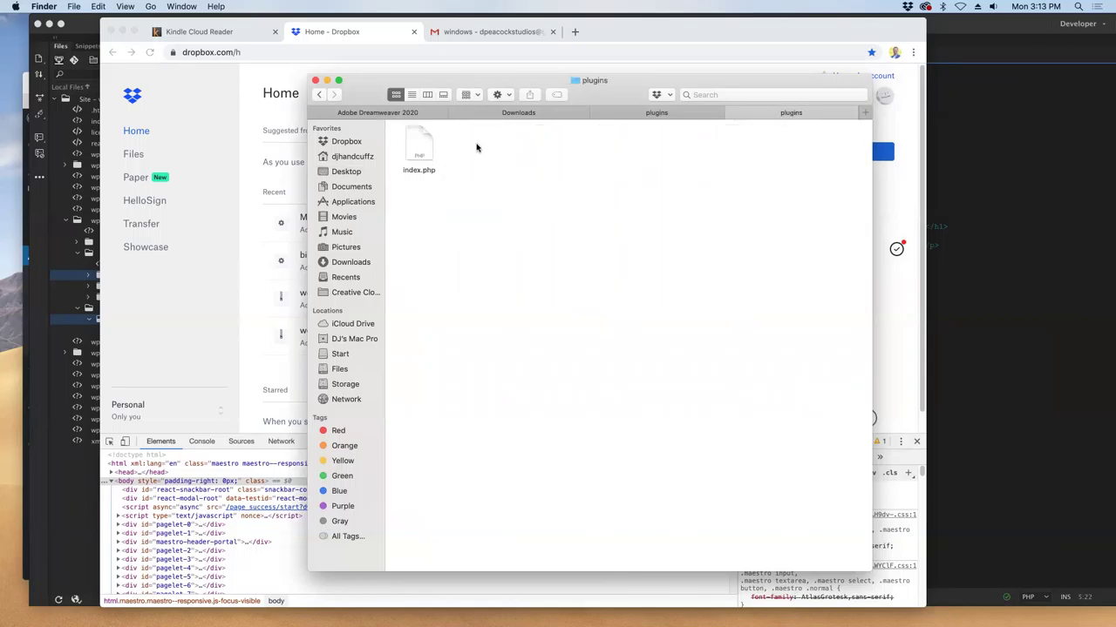
- Give plugins its own window; move all-in-one-schemaorg-rich-snippets, broken-link-checker, contact-form-7, coinbase-commerce, disable-comments, disable-google-fonts into it
drag(789, 111, 344, 106)
click(630, 79)
drag(630, 80, 788, 74)
click(638, 132)
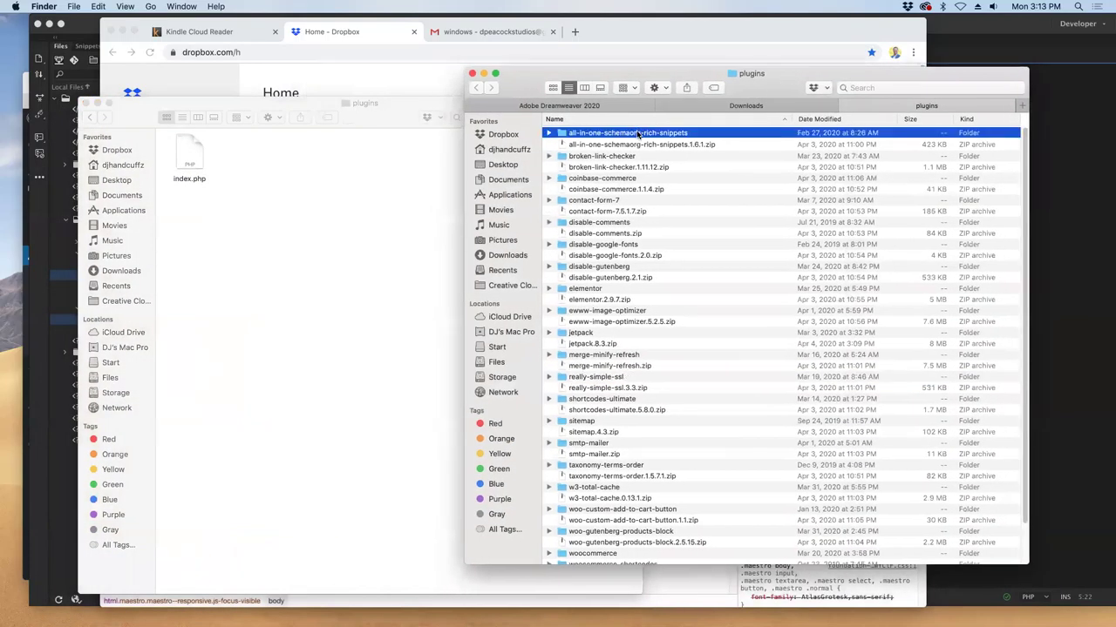
drag(639, 133, 398, 180)
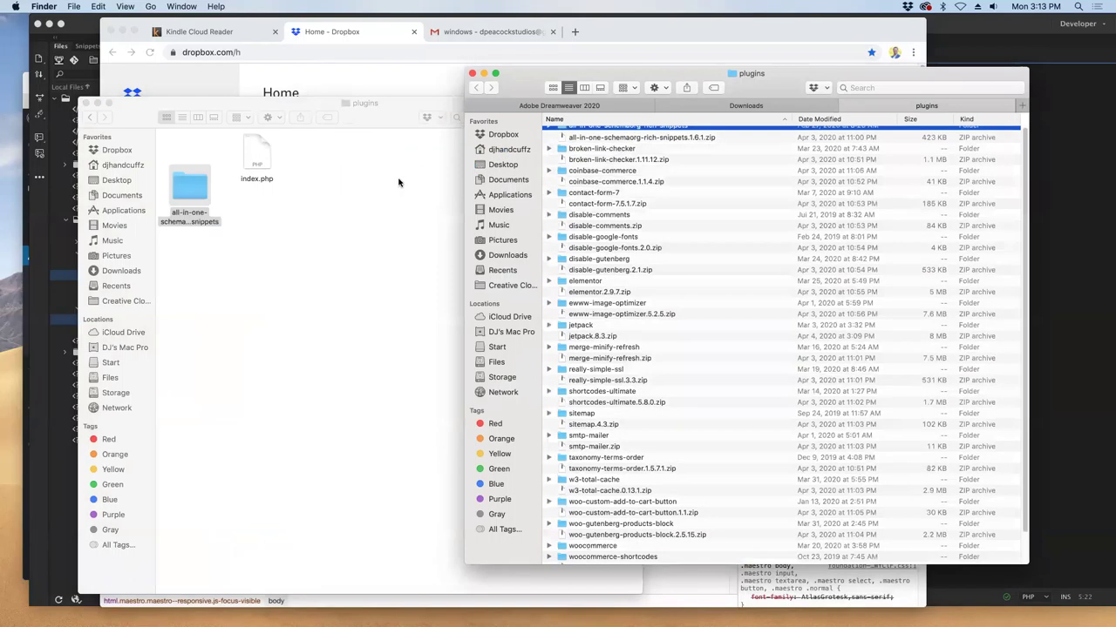
drag(600, 145, 397, 189)
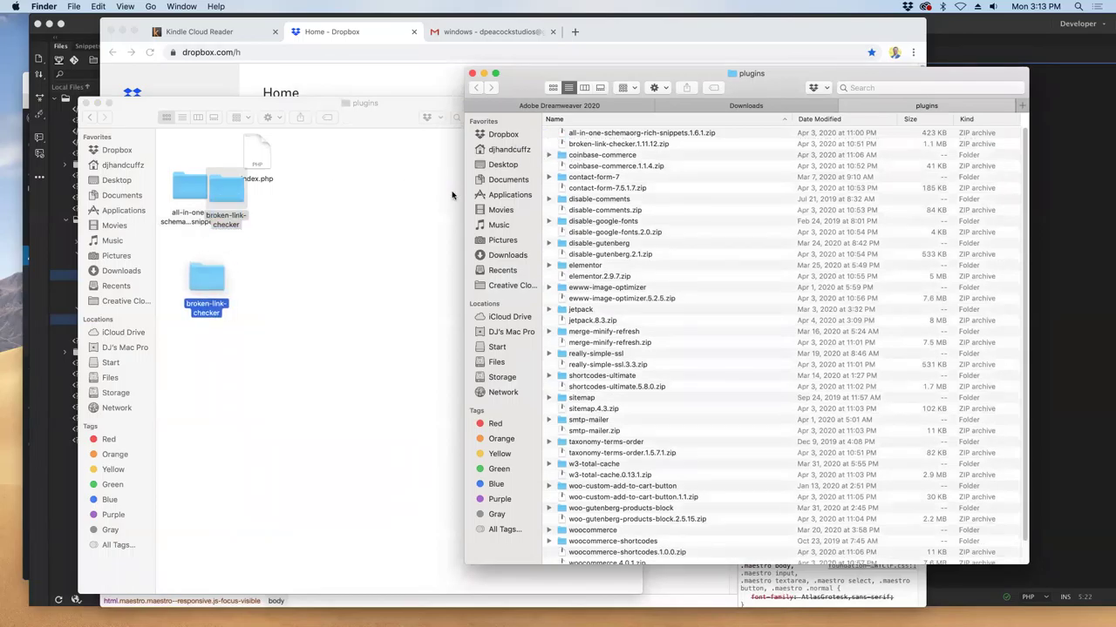
click(705, 79)
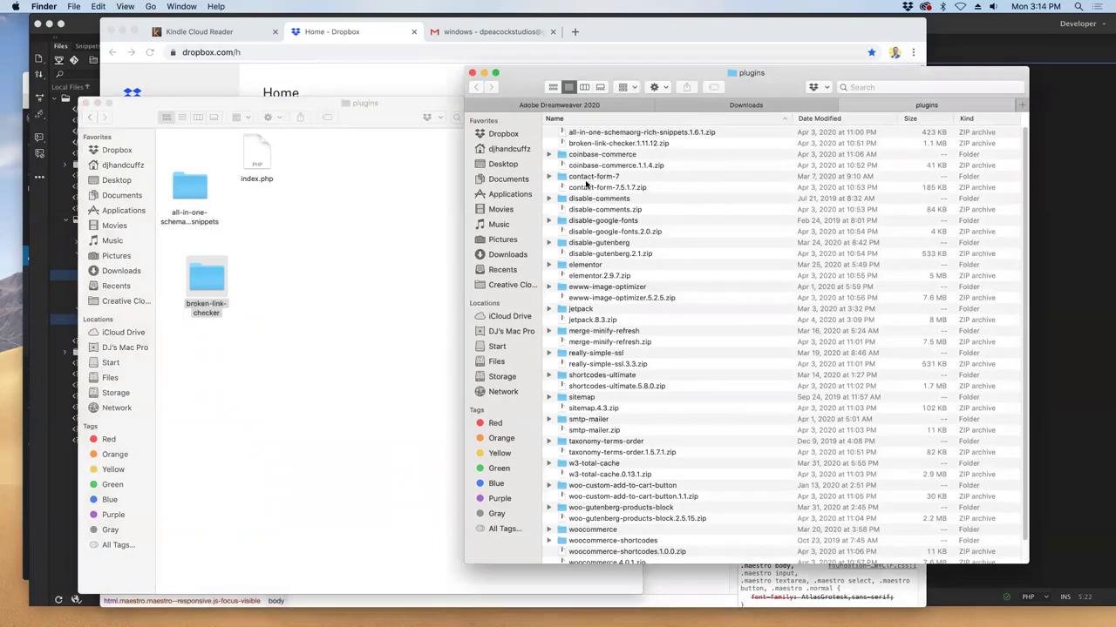
drag(590, 178, 392, 272)
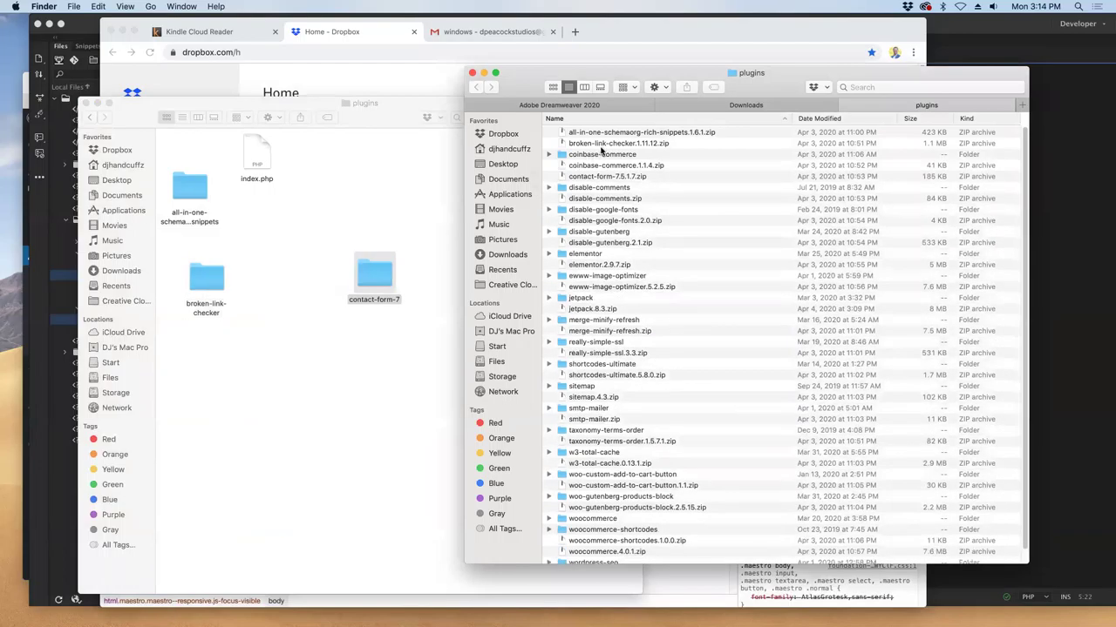
drag(601, 155, 196, 198)
drag(595, 177, 340, 193)
drag(604, 187, 349, 348)
- Move disable-gutenberg, ewww-image-optimizer, jetpack, merge-minify-refresh, really-simple-ssl, shortcodes-ultimate, sitemap, smtp-mailer, taxonomy-terms-order, w3-total-cache in
drag(578, 199, 403, 427)
drag(610, 221, 209, 353)
drag(579, 232, 305, 475)
drag(585, 244, 406, 221)
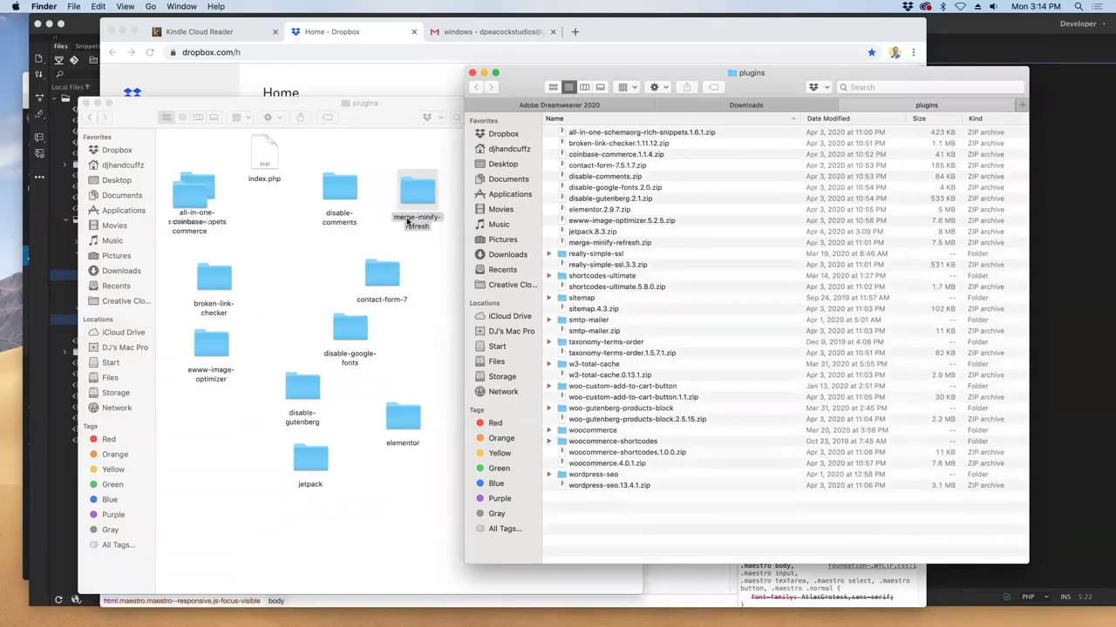
drag(580, 255, 403, 361)
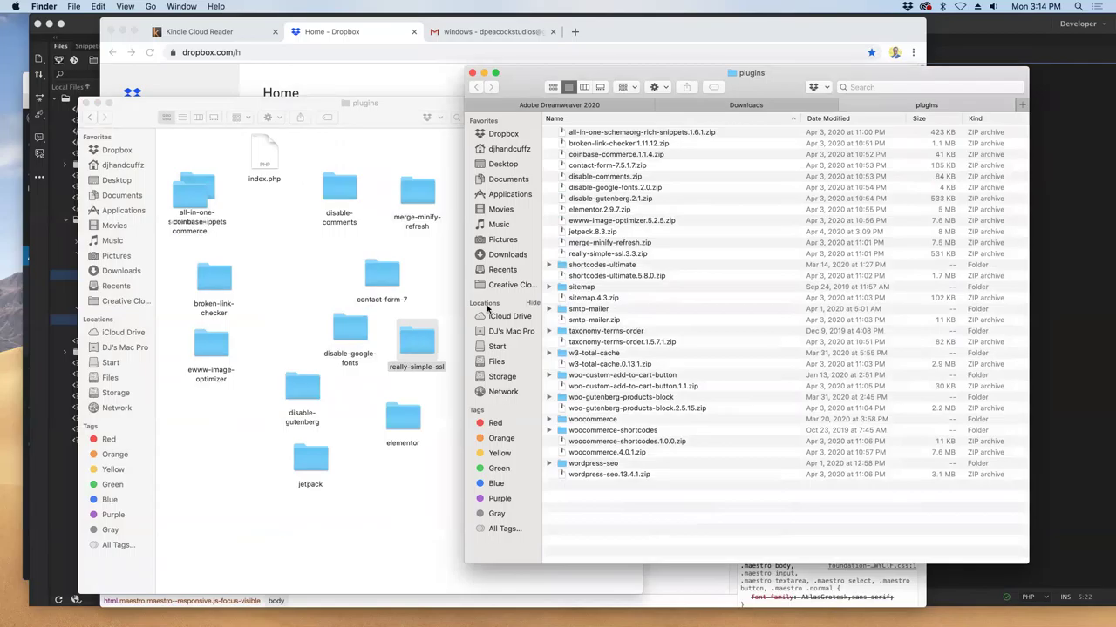
drag(594, 265, 316, 279)
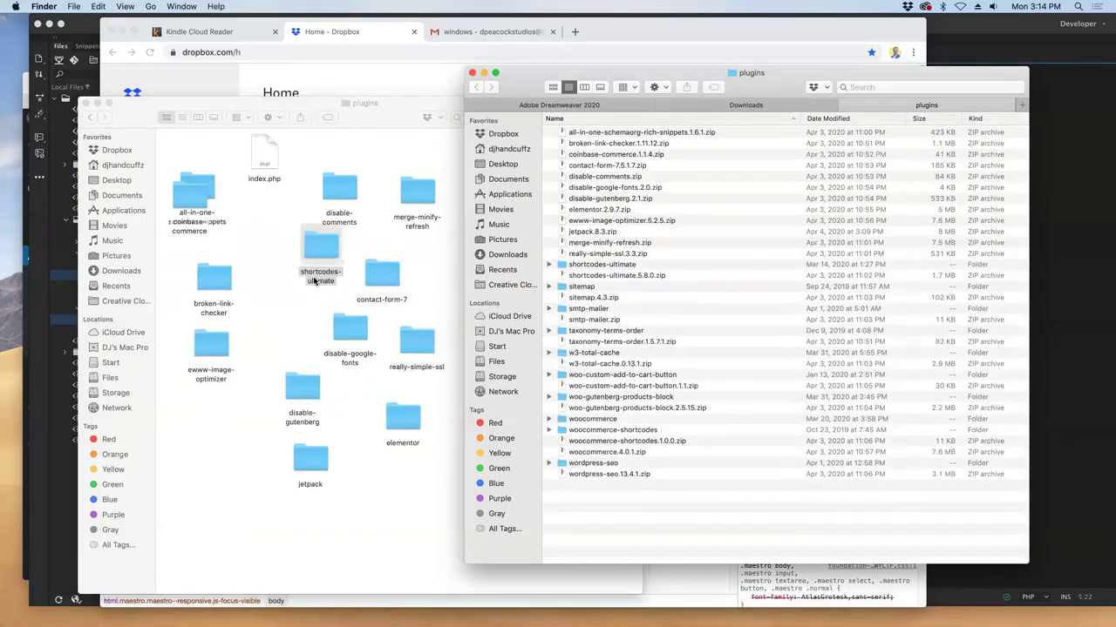
drag(575, 277, 365, 503)
drag(573, 288, 248, 458)
drag(575, 299, 288, 488)
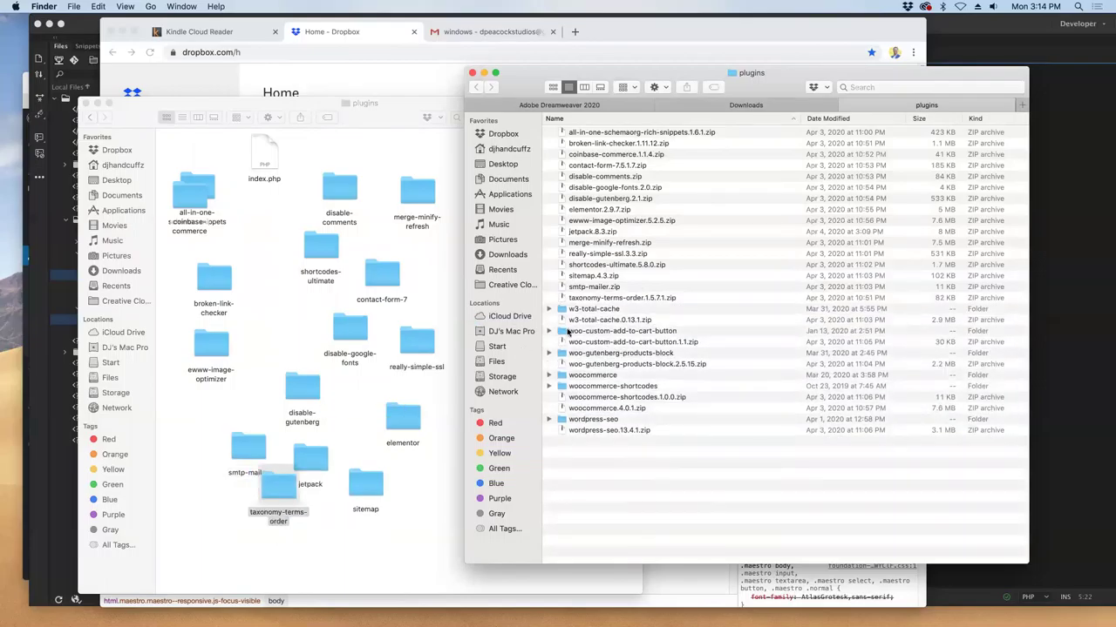
drag(593, 309, 310, 545)
- Move woo-custom-add-to-cart-button, woo-gutenberg-products-block, woocommerce-shortcodes, woocommerce and wordpress-seo in, then show Downloads
click(623, 320)
drag(623, 320, 410, 523)
drag(597, 334, 449, 412)
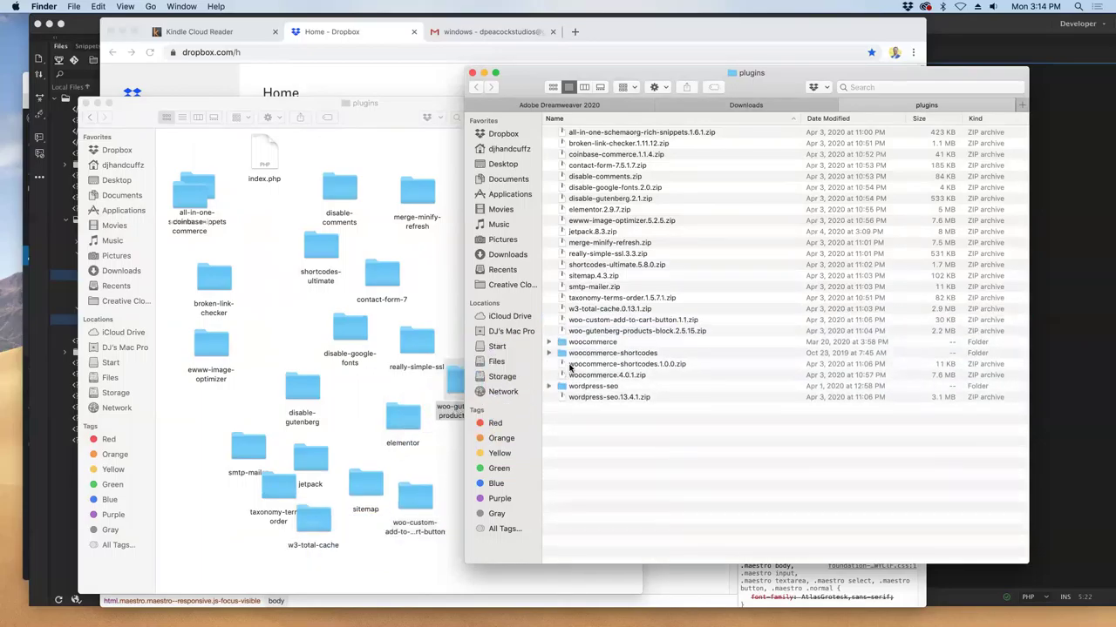
drag(586, 353, 240, 408)
drag(585, 342, 244, 556)
drag(597, 366, 378, 567)
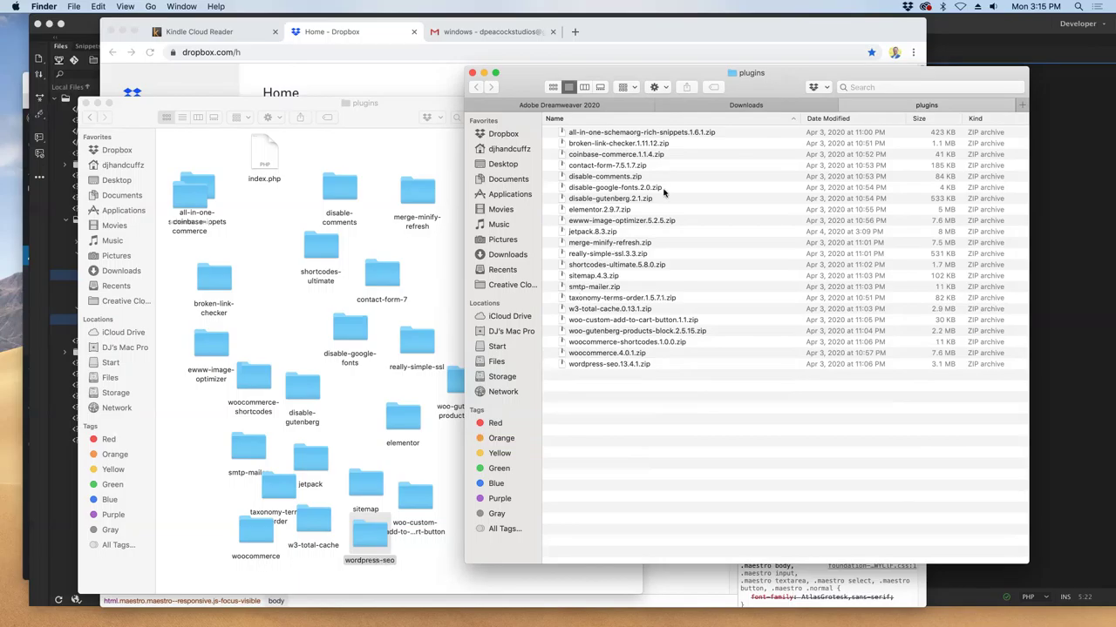
click(752, 106)
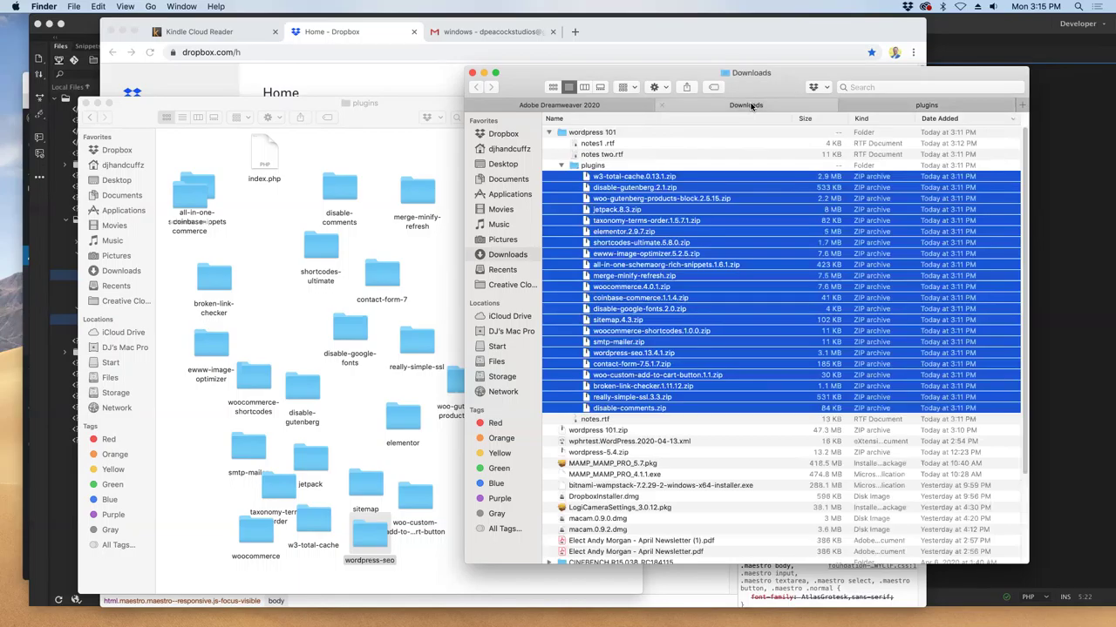
click(562, 164)
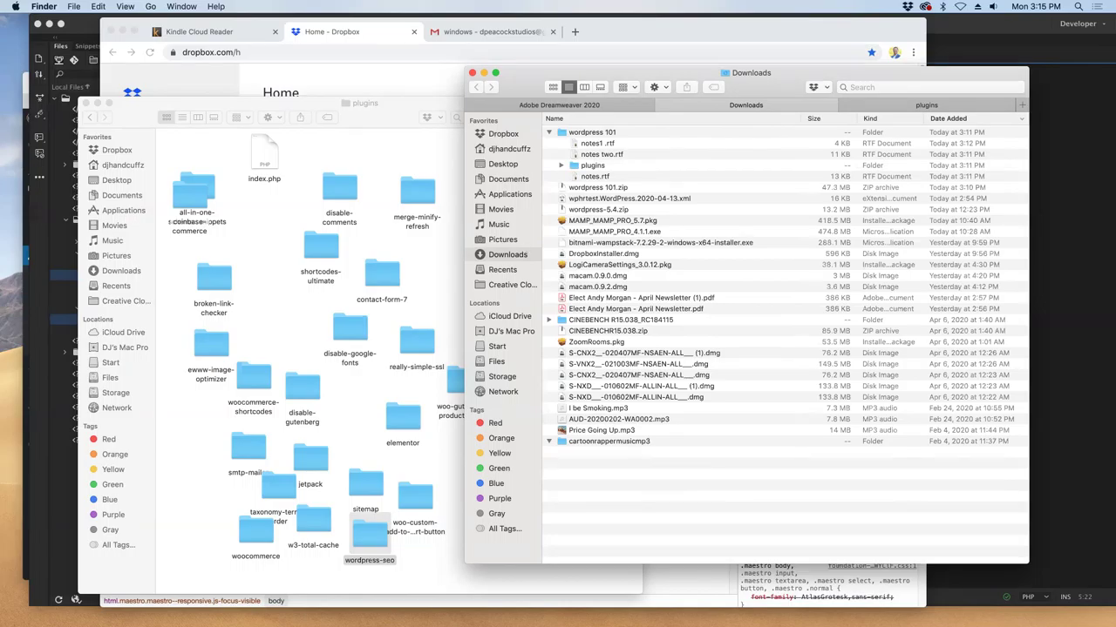
- Close the Gmail tab, the Kindle Cloud Reader page and the Dropbox browser window
click(479, 33)
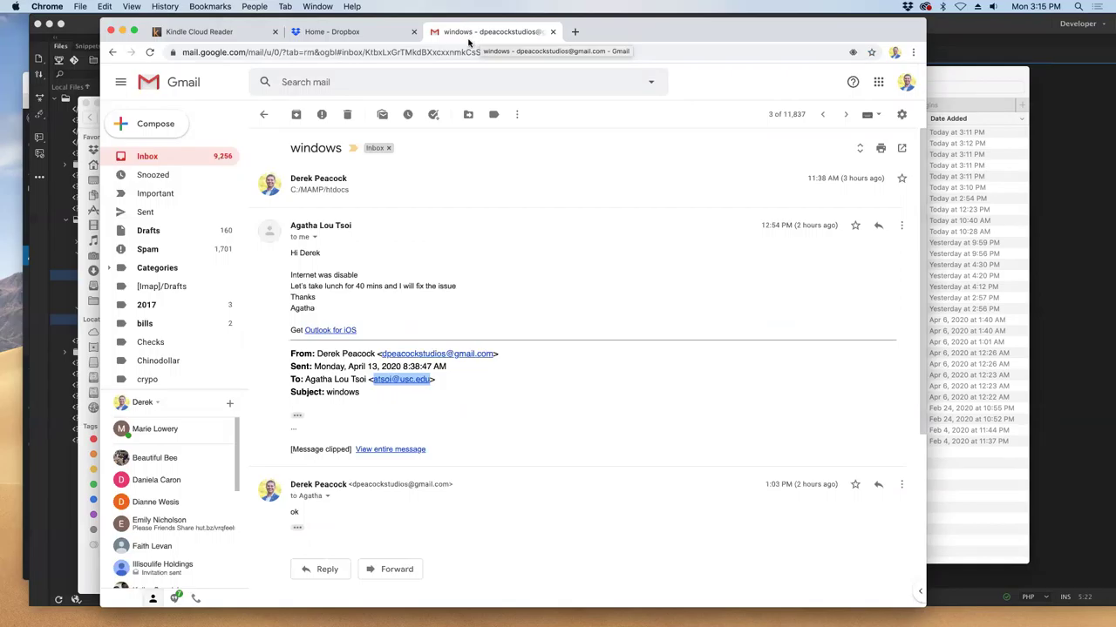
click(156, 161)
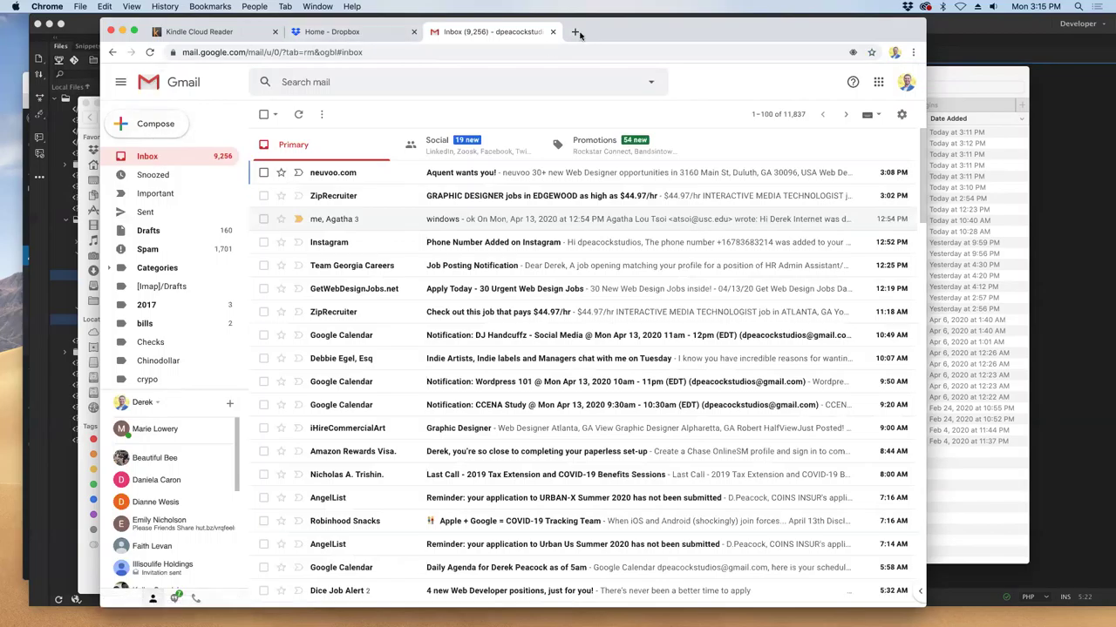
click(551, 32)
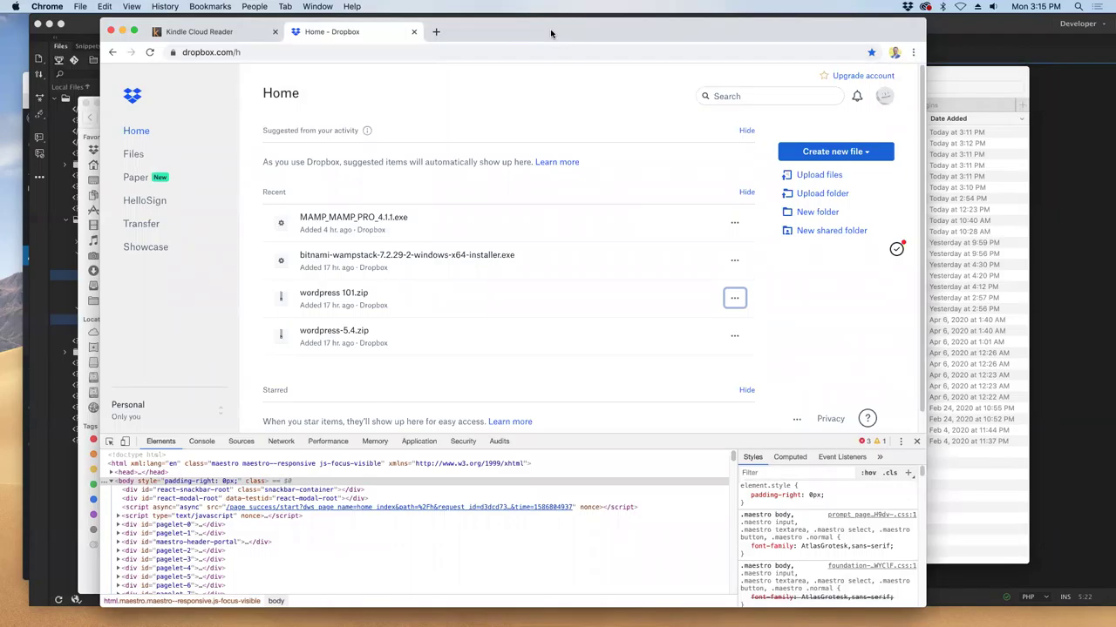
click(234, 32)
click(276, 32)
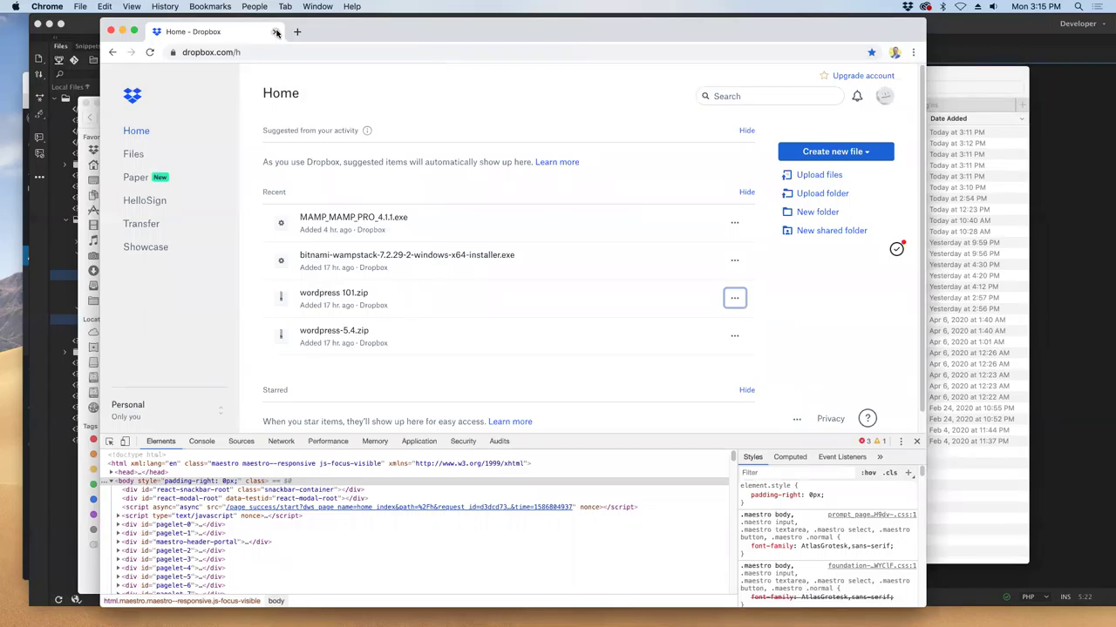
click(277, 32)
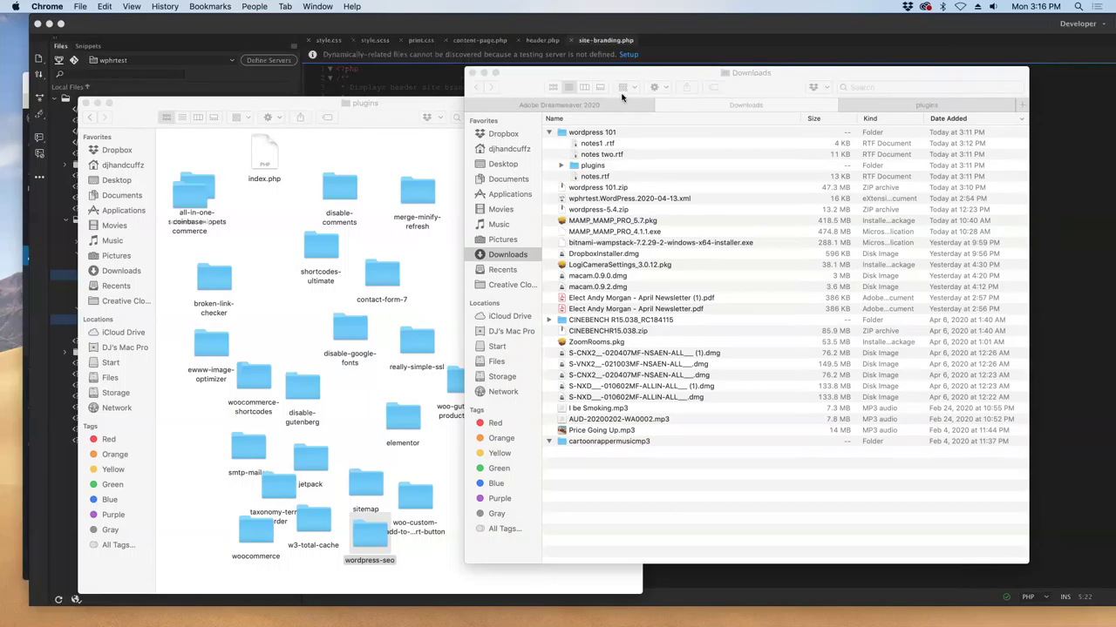
- Close the Downloads and Adobe Dreamweaver 2020 views and the extra plugins list window
click(661, 105)
click(660, 105)
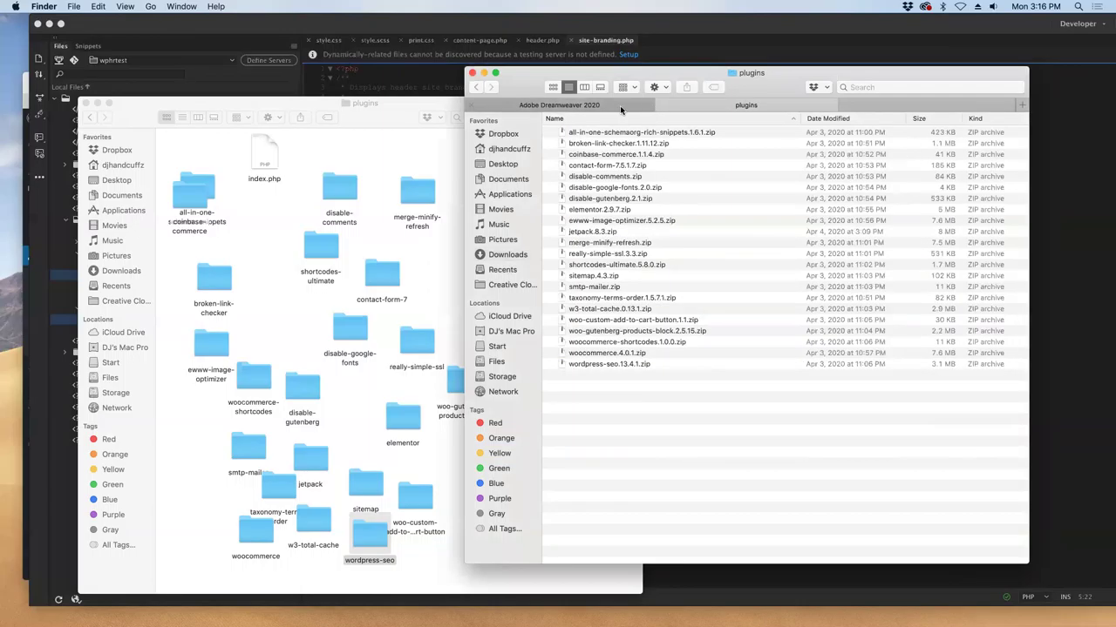
click(473, 105)
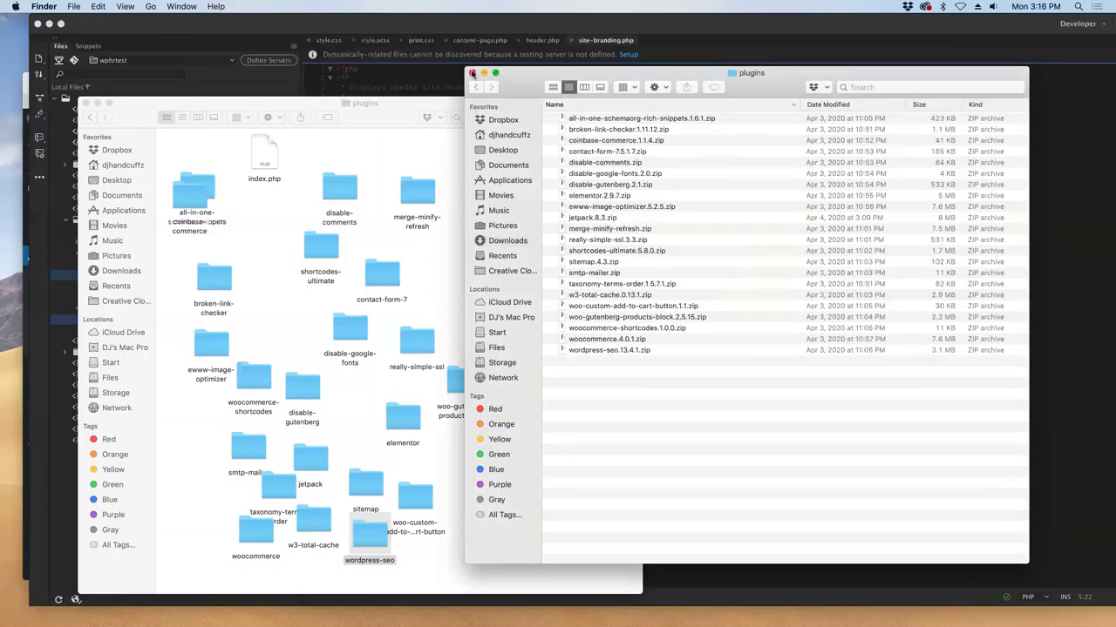
click(471, 73)
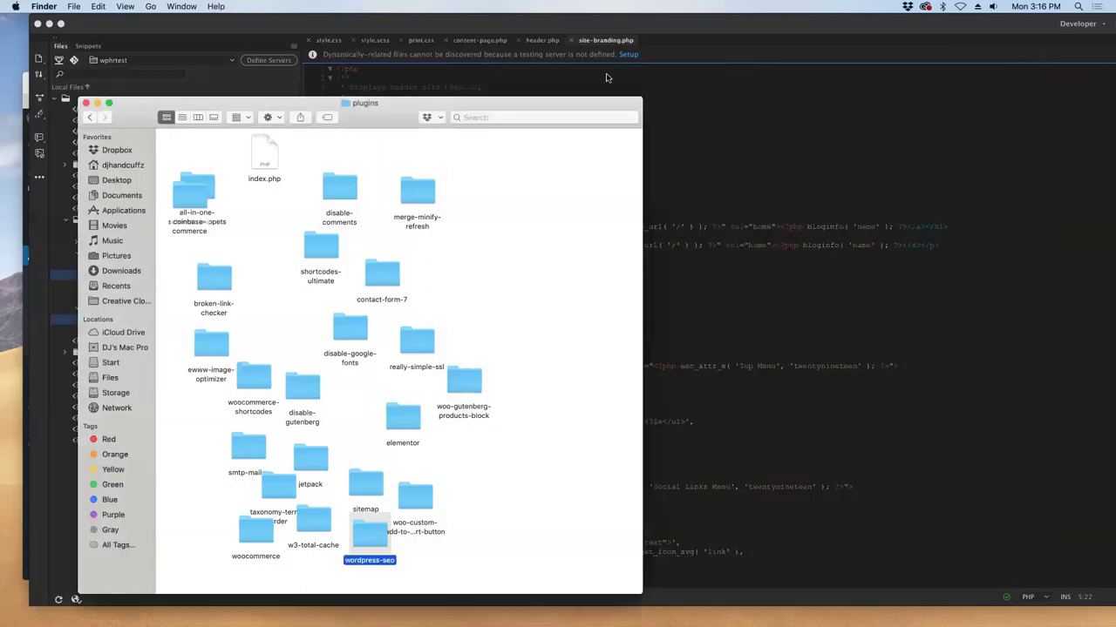
- Show the site's plugins folder in List view, placed and sized on the right of the screen
drag(375, 108, 593, 105)
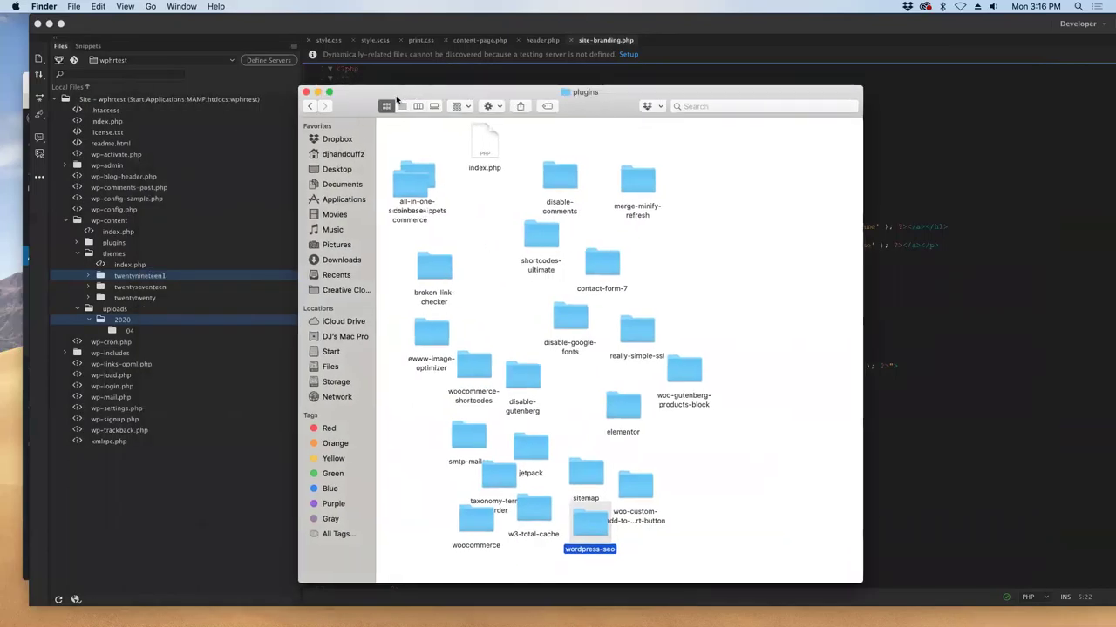
click(401, 106)
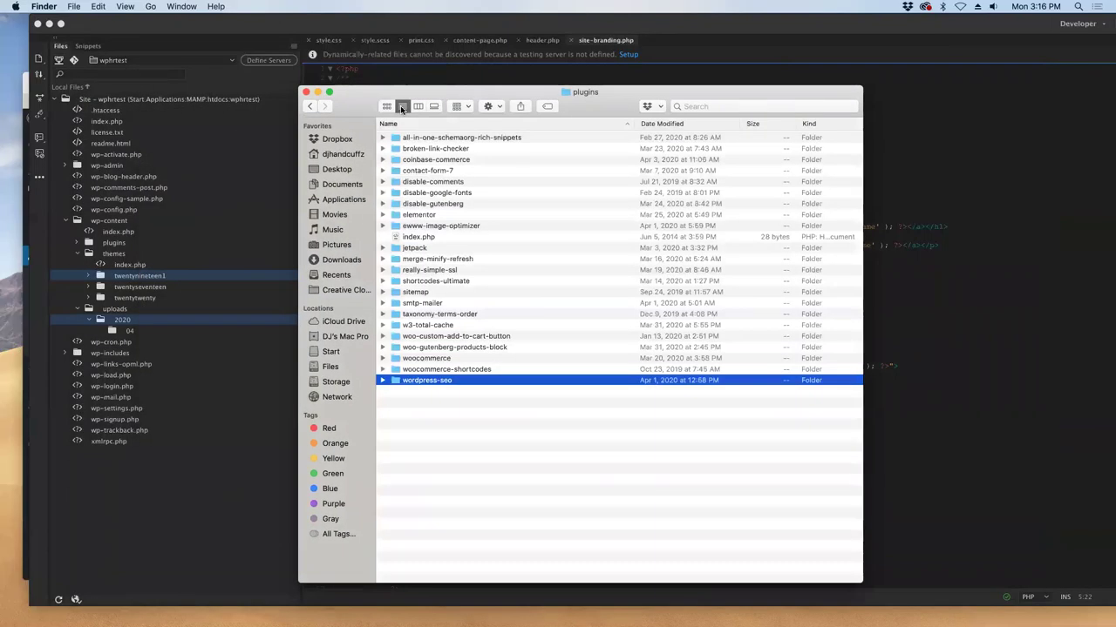
drag(364, 96, 572, 96)
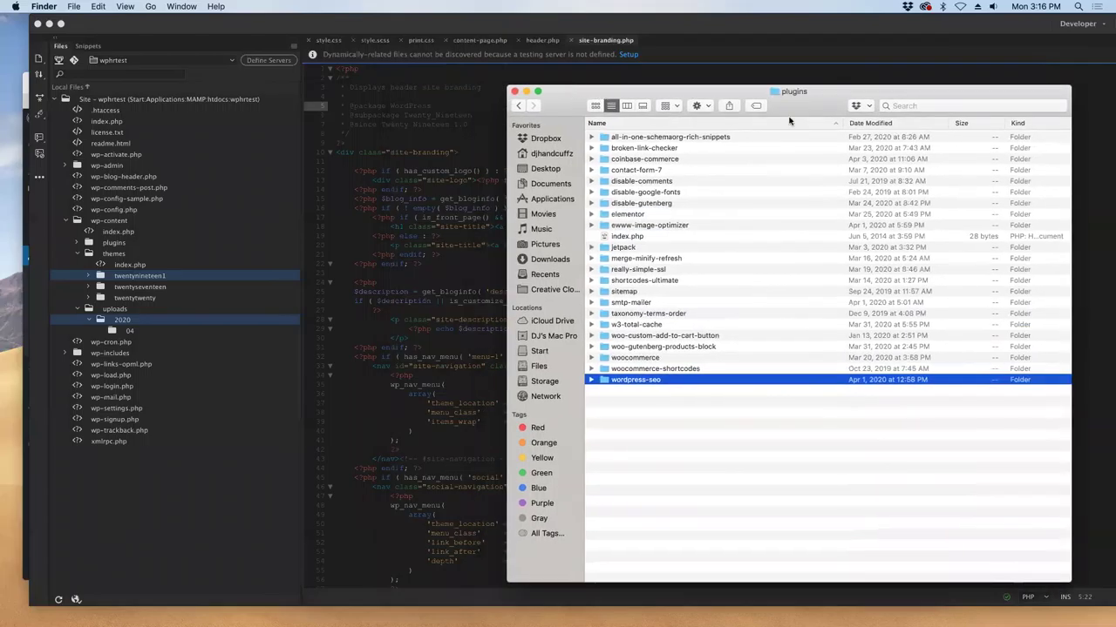
drag(1071, 136, 1007, 138)
drag(806, 90, 893, 71)
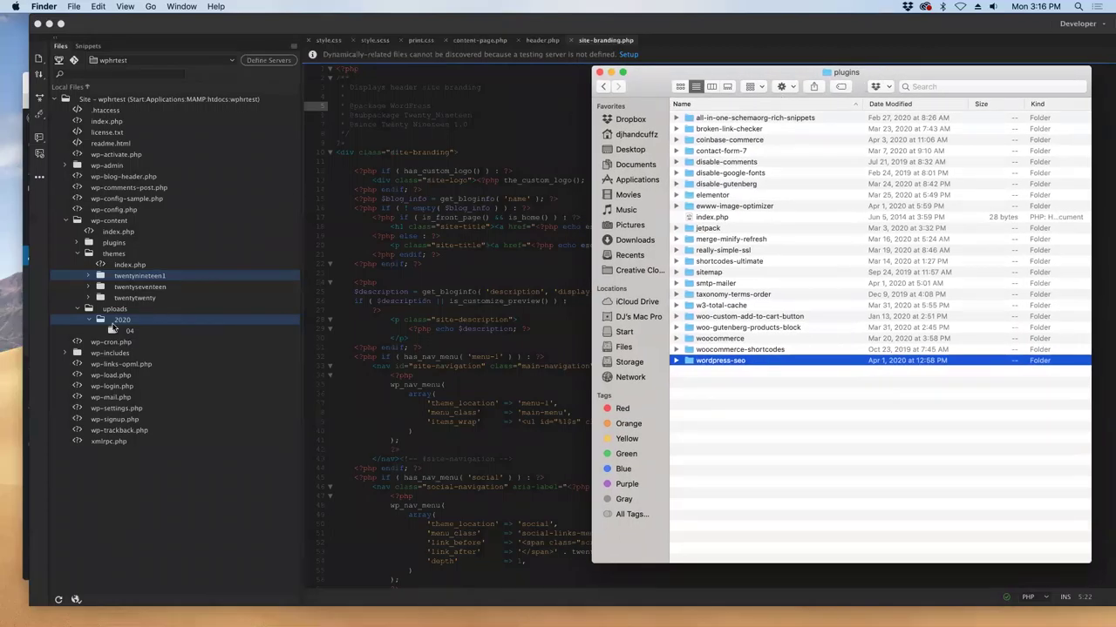
- Activate Twenty Nineteen on the Themes page, check the Home page, then return to site-branding.php
click(28, 91)
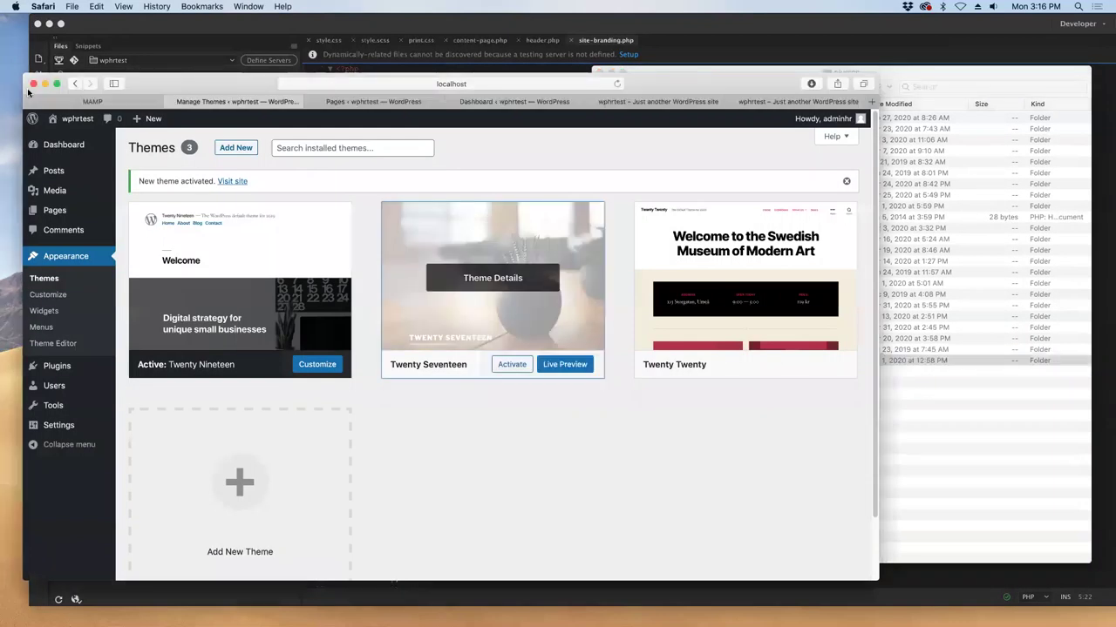
drag(177, 78, 169, 64)
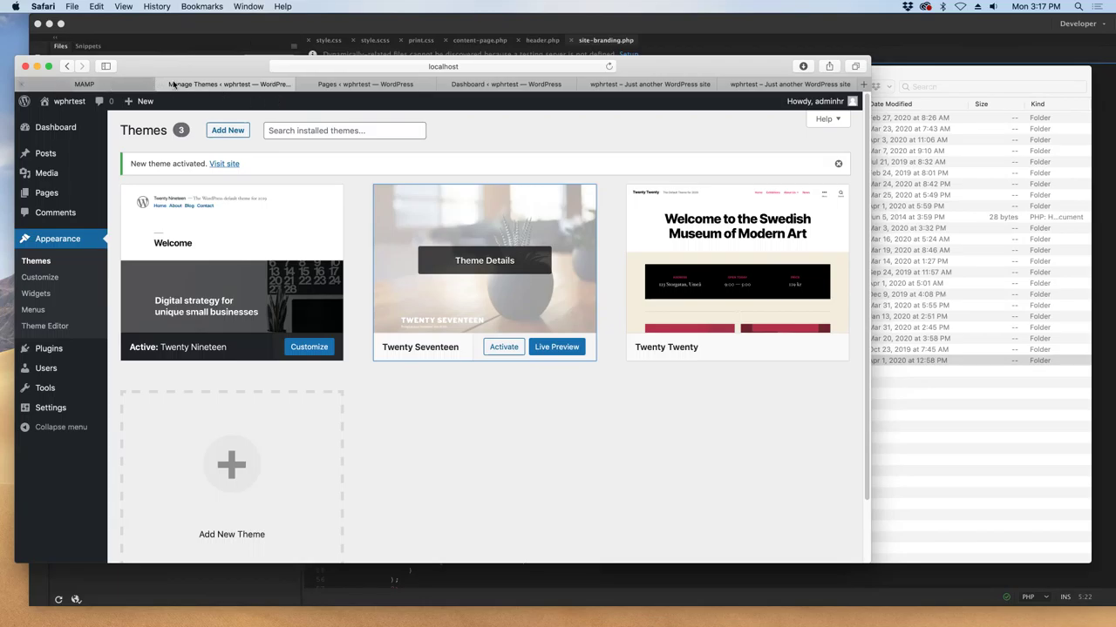
click(599, 83)
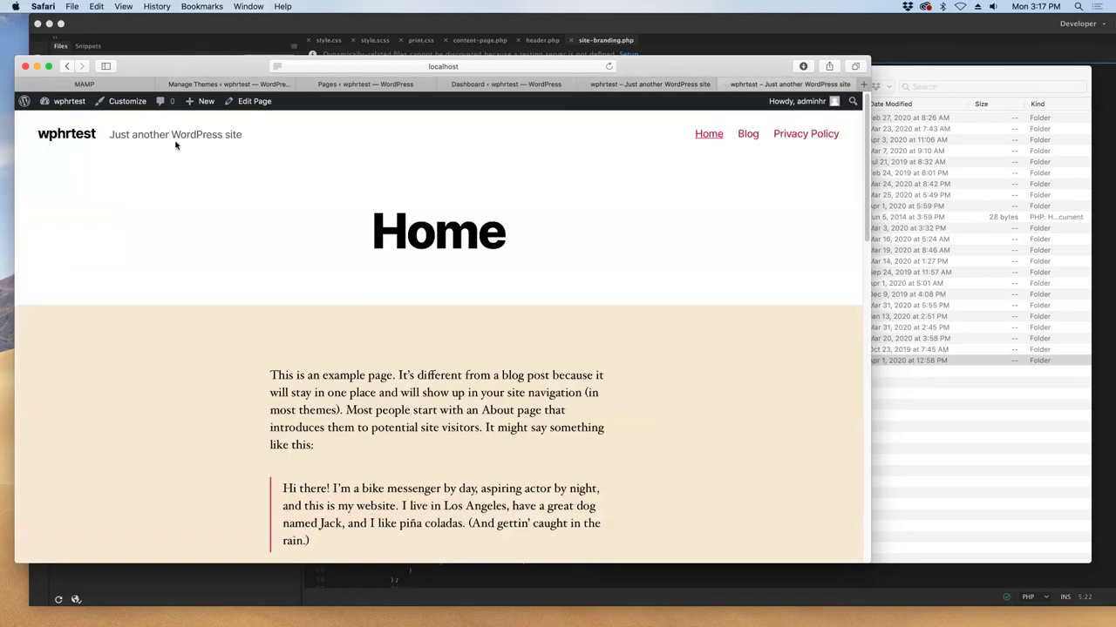
click(214, 81)
drag(281, 77, 342, 117)
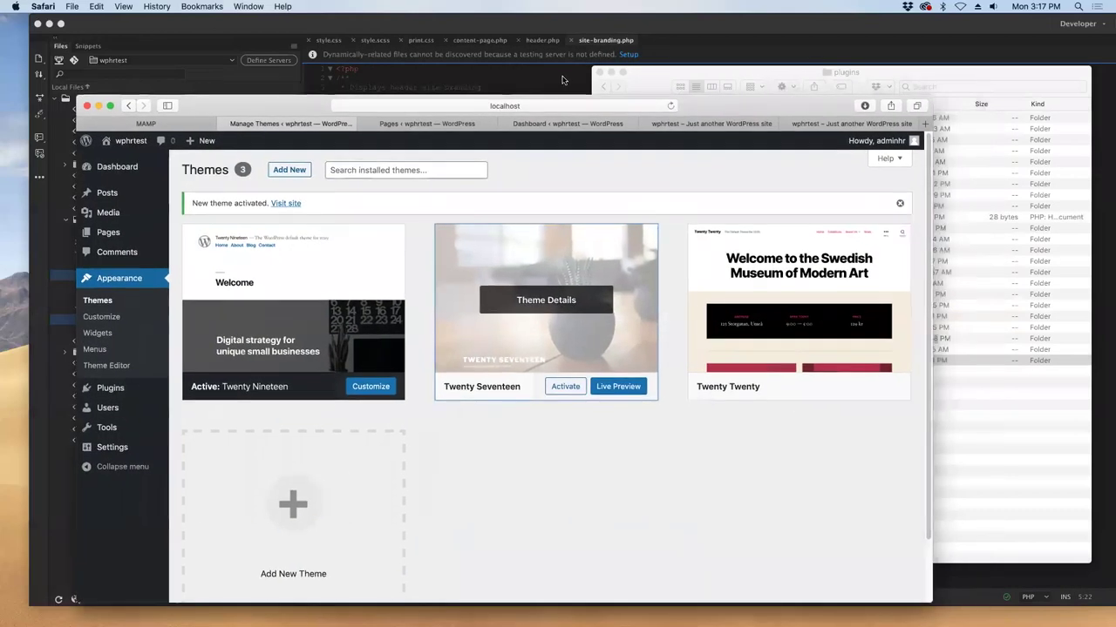
click(602, 75)
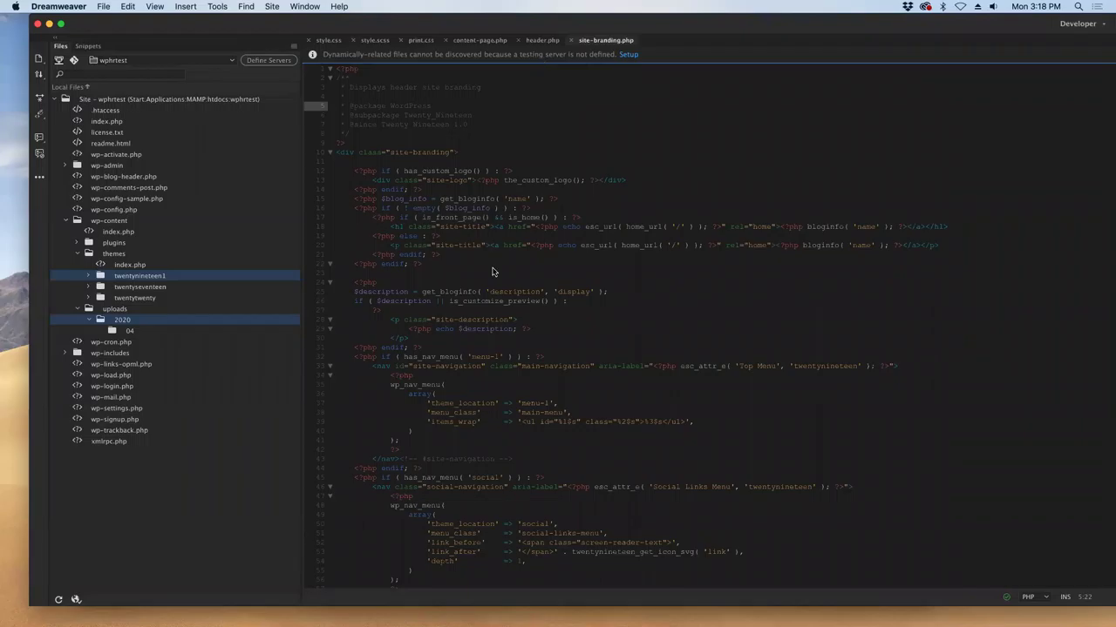
- Open the saved Kindle Cloud Reader WordPress book from bookmarks in a new Chrome window
click(558, 616)
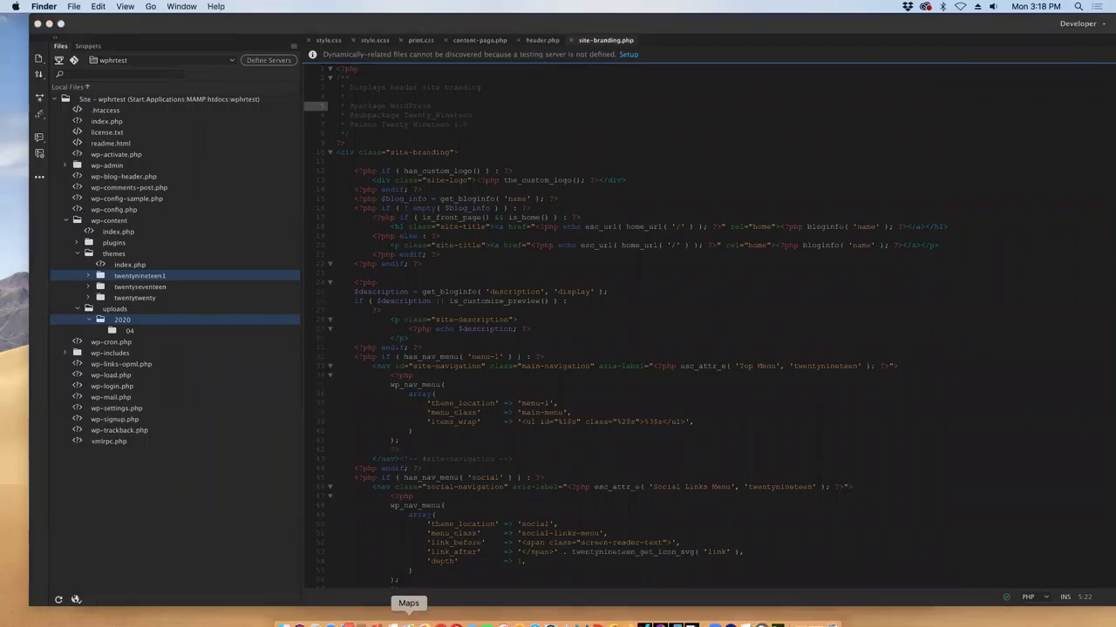
click(440, 616)
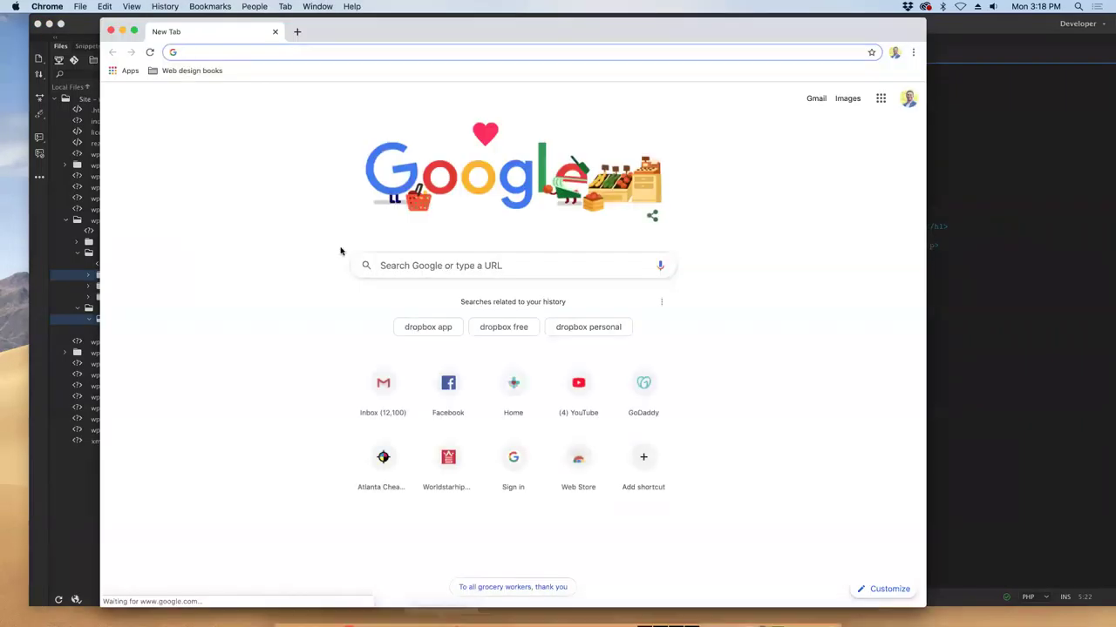
click(252, 7)
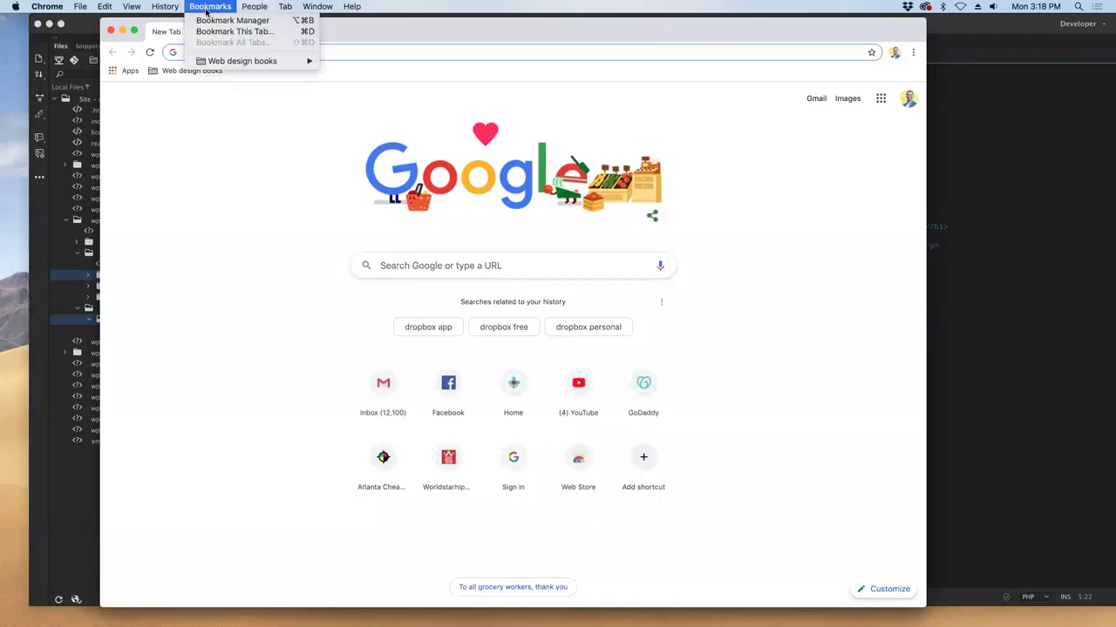
mouse_move(280, 61)
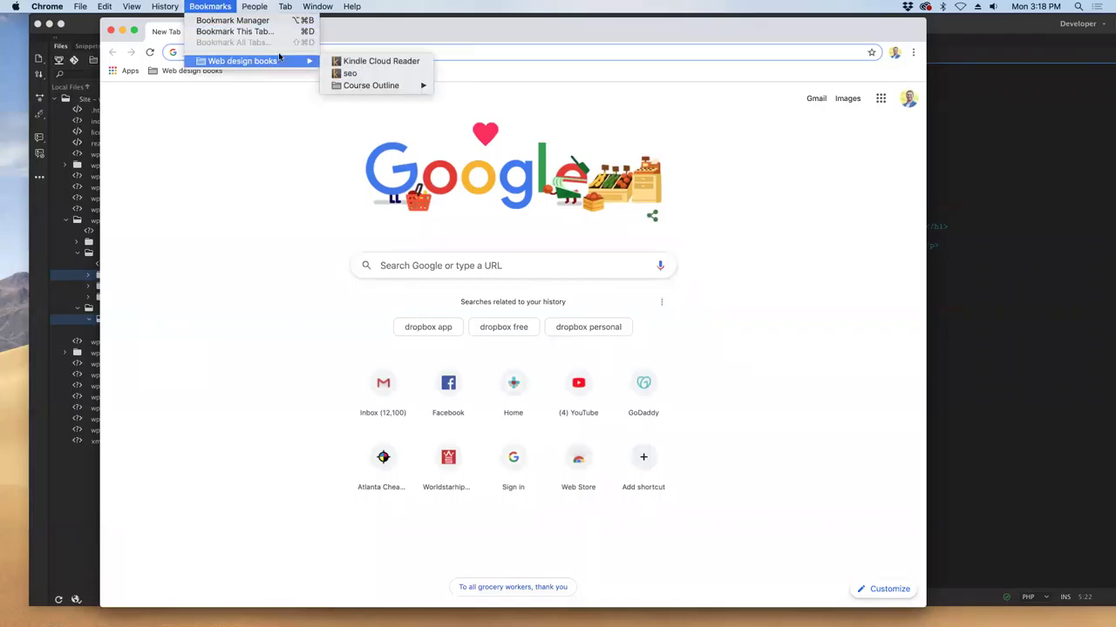
click(360, 63)
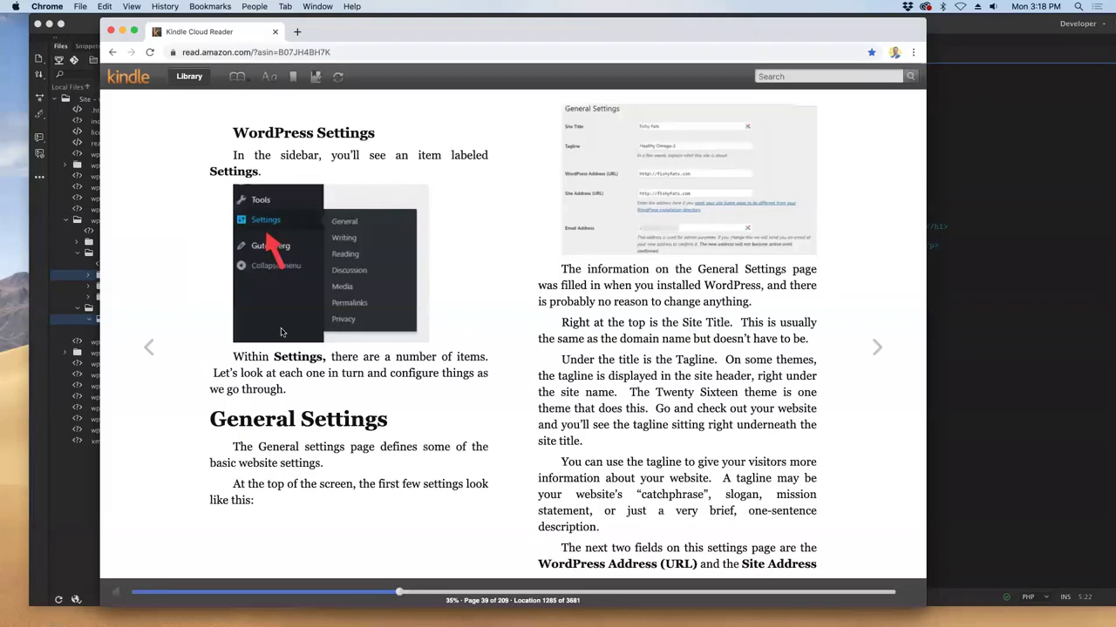
- Page through Writing, Reading, Discussion, Media, Permalinks, Privacy, RSS, profile and Gravatar settings to the Tools chapter
click(873, 351)
click(875, 349)
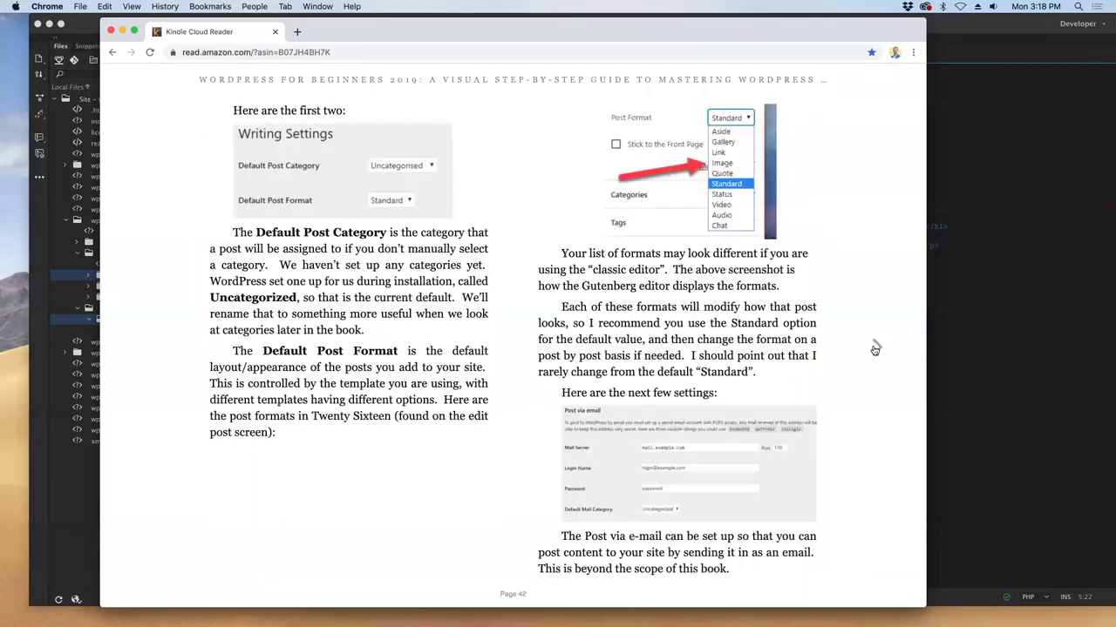
click(875, 349)
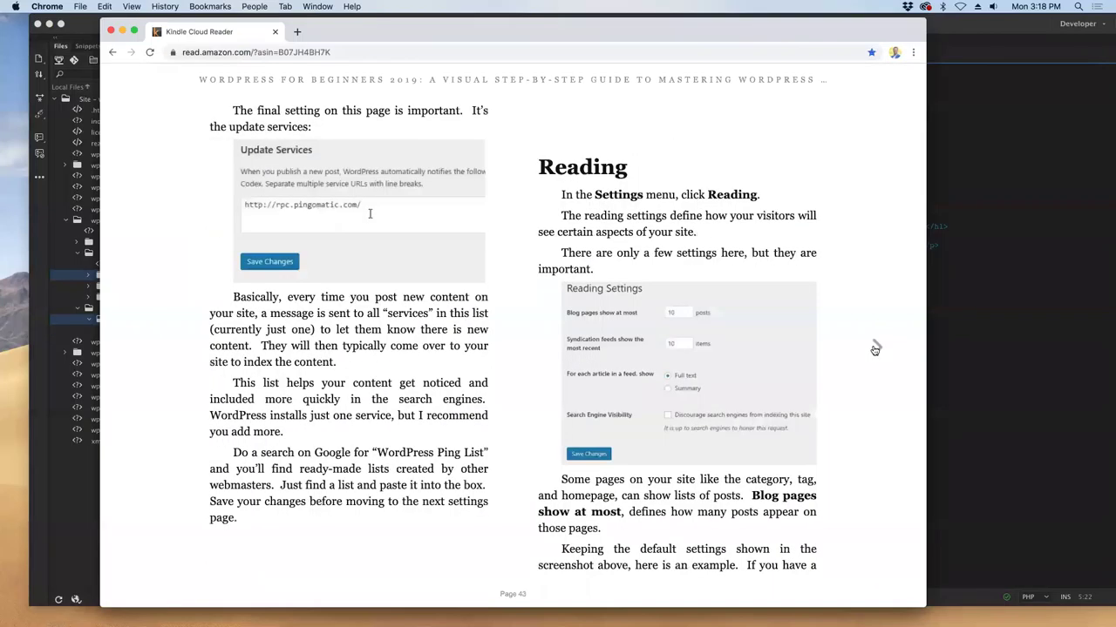
click(875, 349)
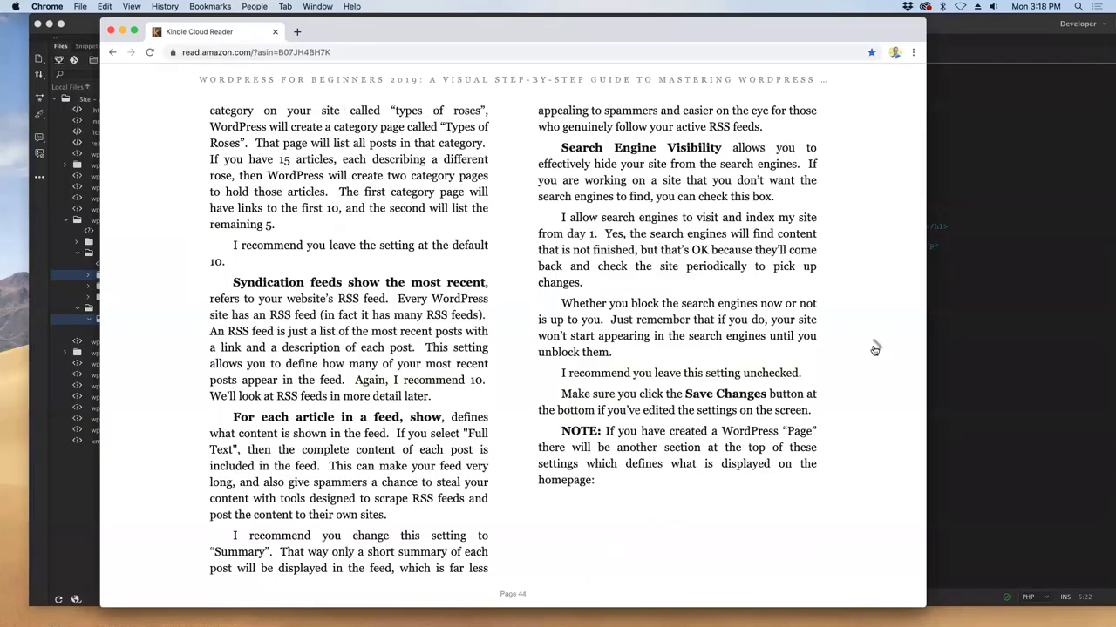
click(875, 349)
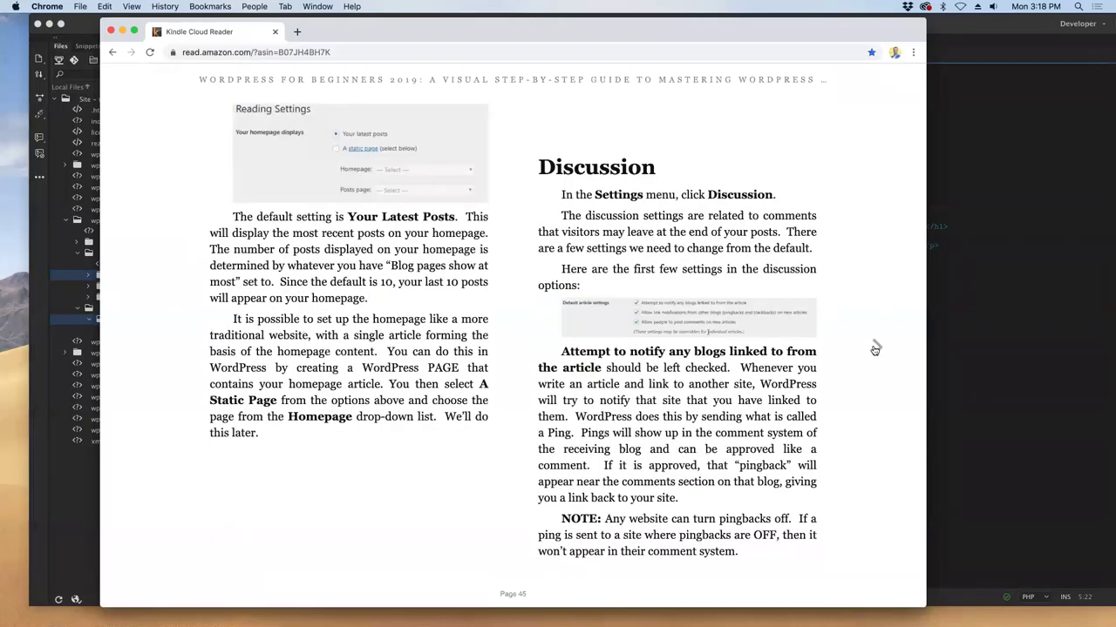
click(875, 350)
click(875, 350)
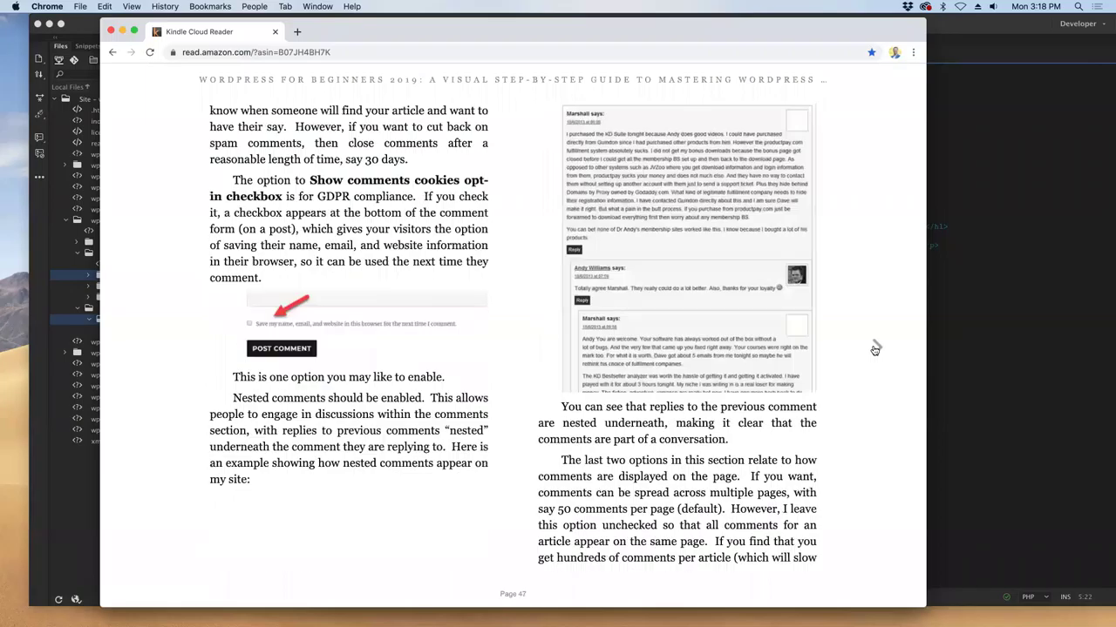
click(875, 350)
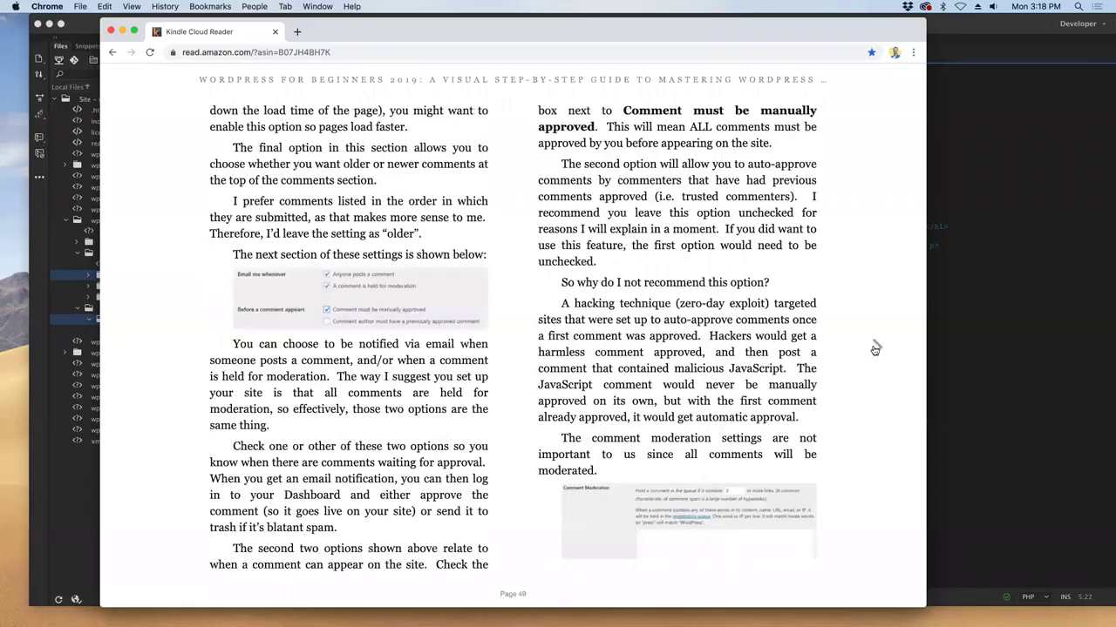
click(875, 349)
click(875, 350)
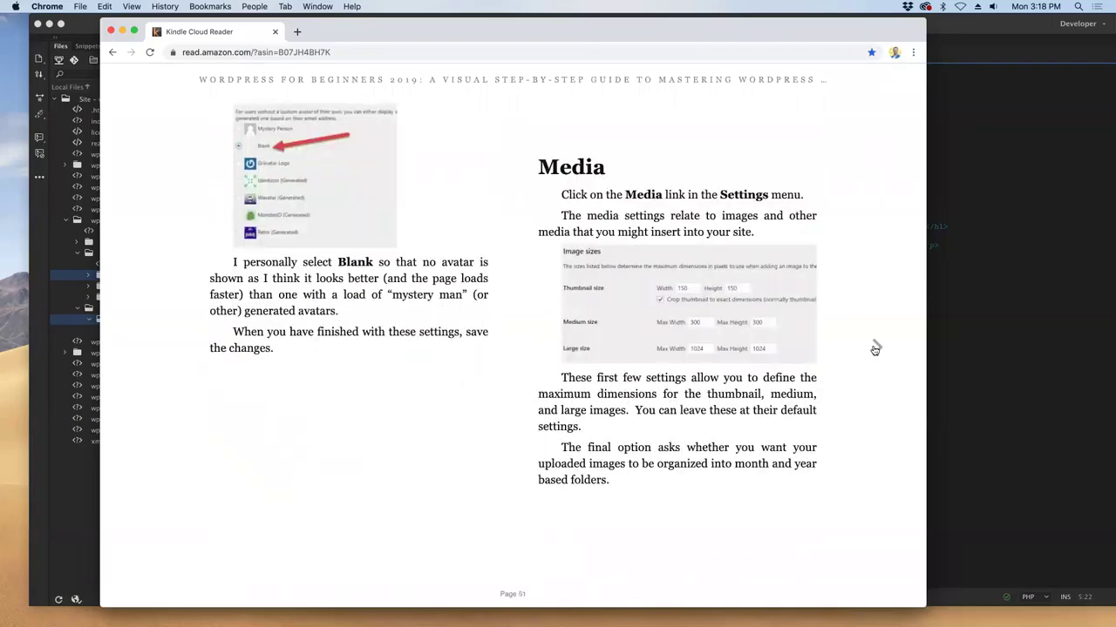
click(875, 349)
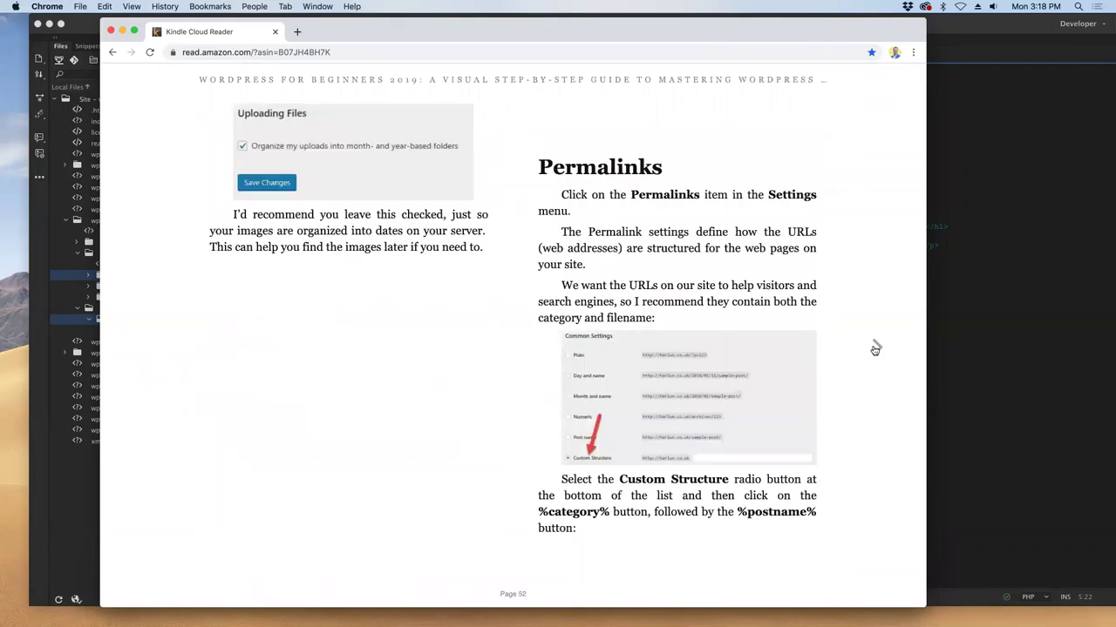
click(875, 350)
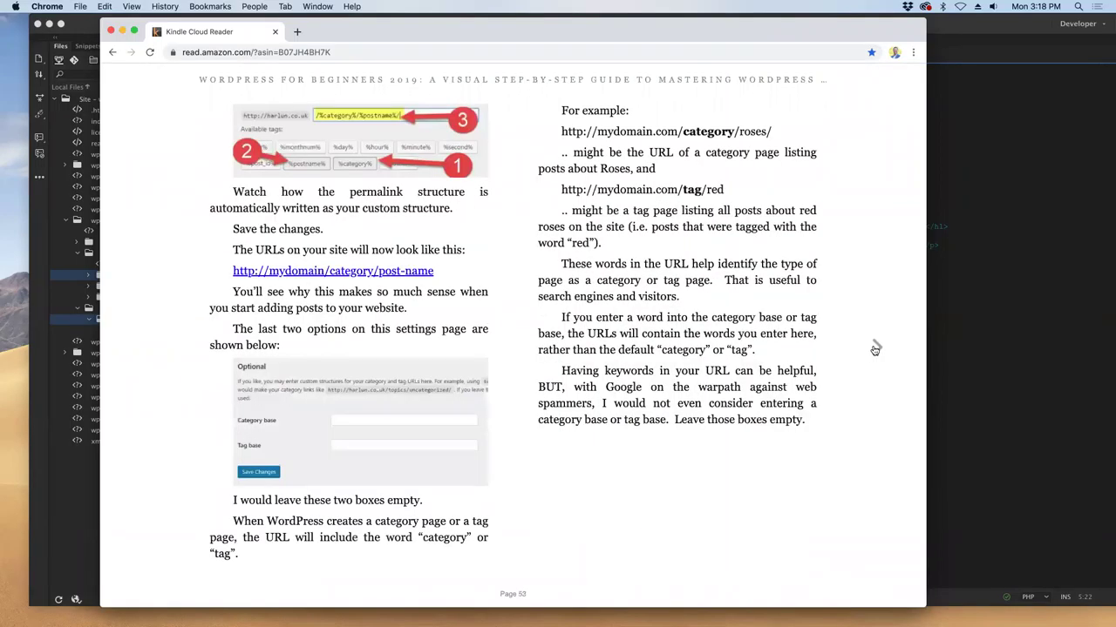
click(875, 349)
click(875, 350)
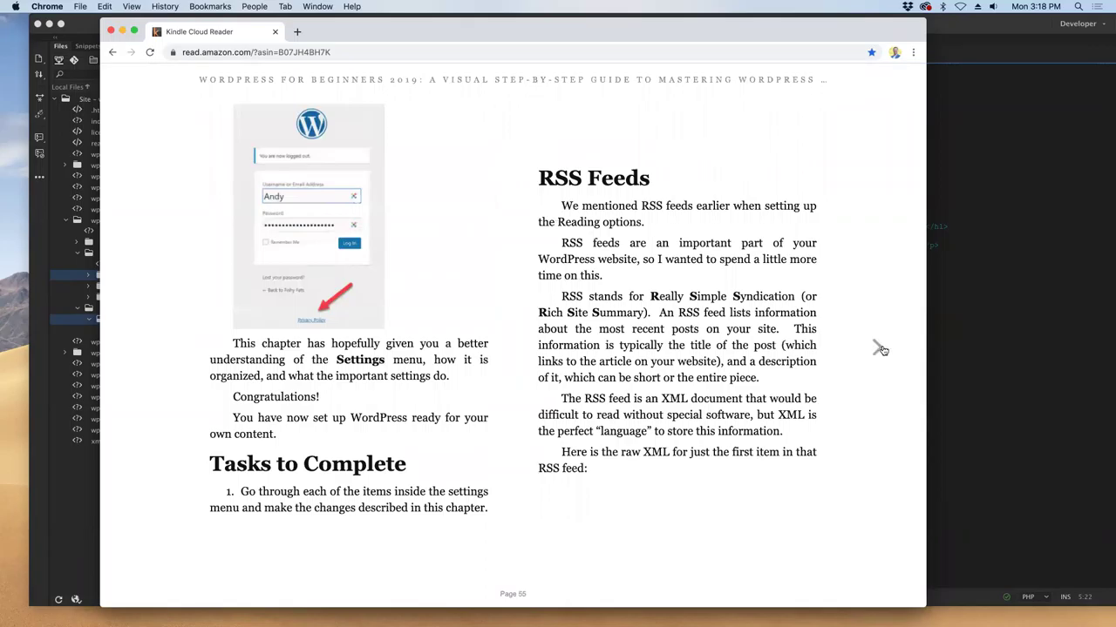
click(879, 349)
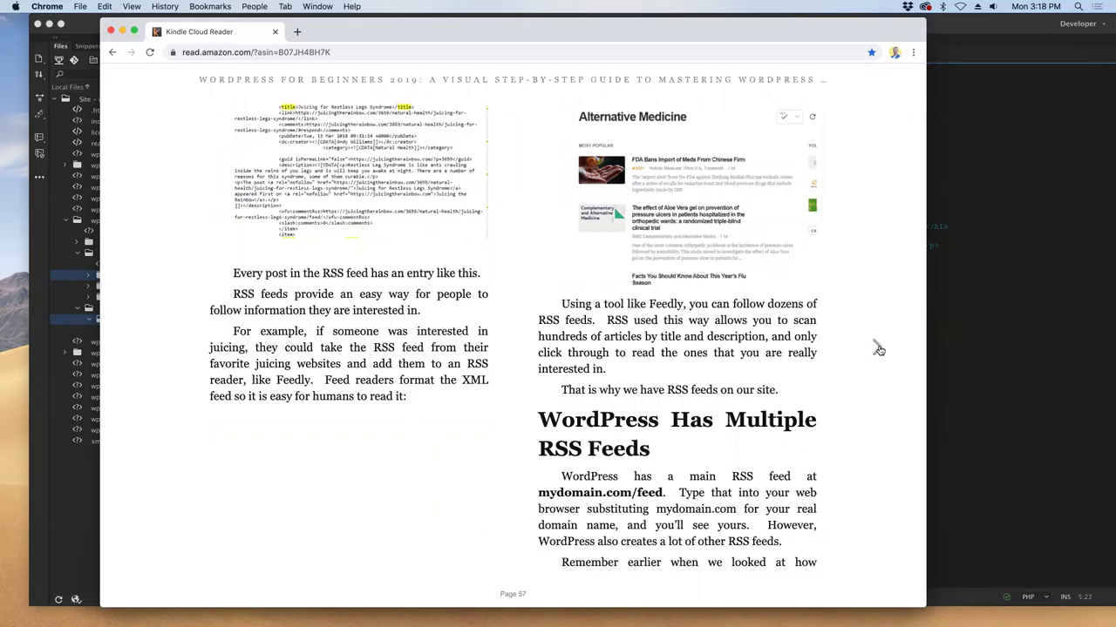
click(879, 349)
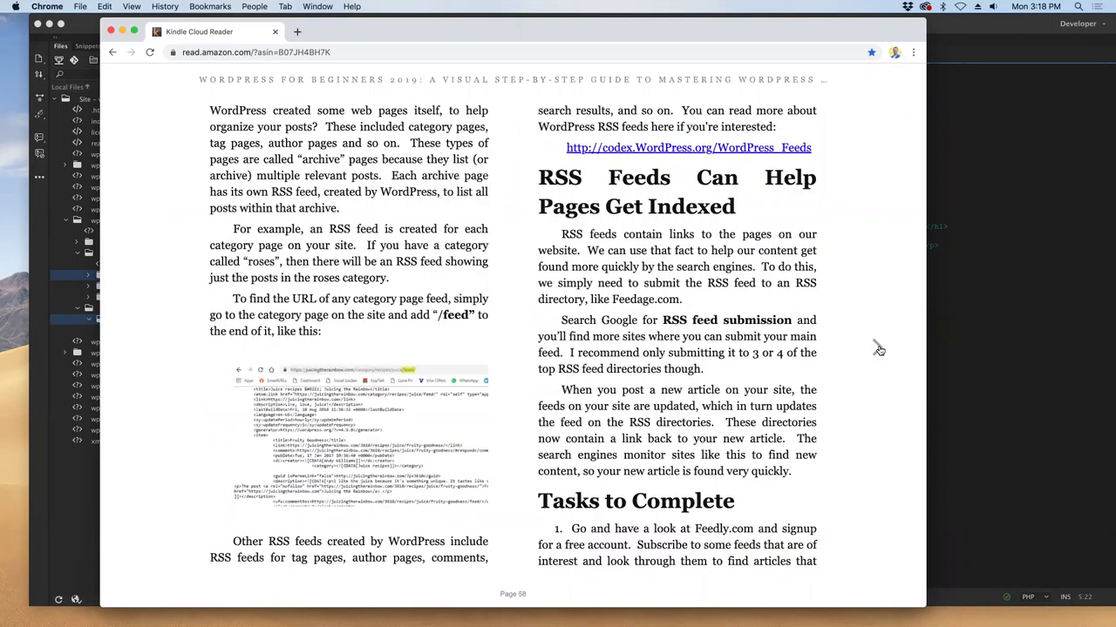
click(879, 350)
click(879, 350)
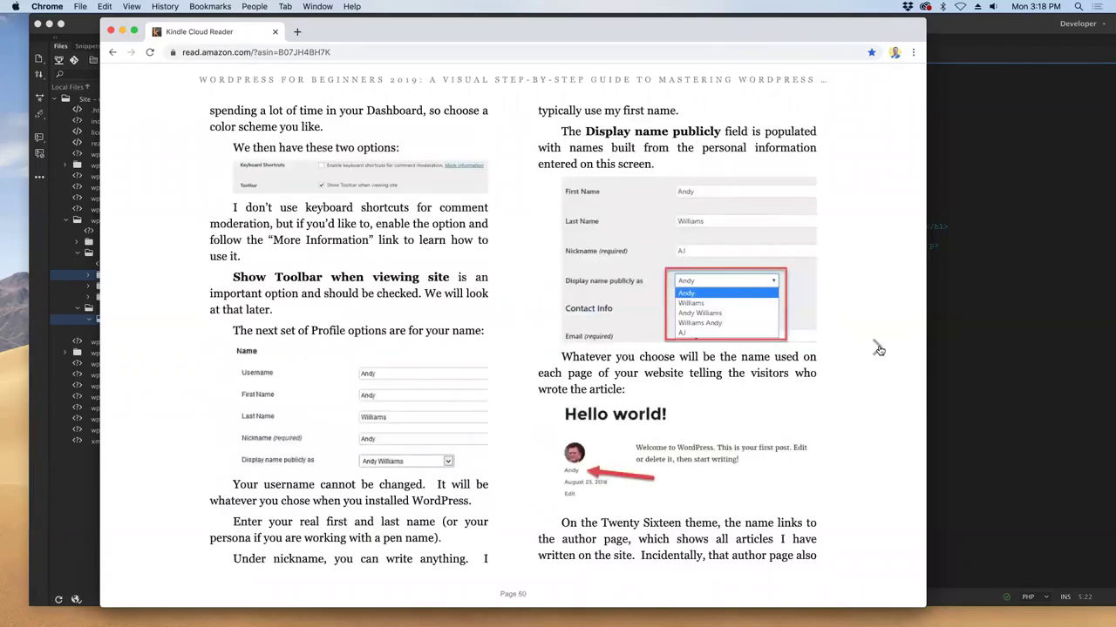
click(879, 350)
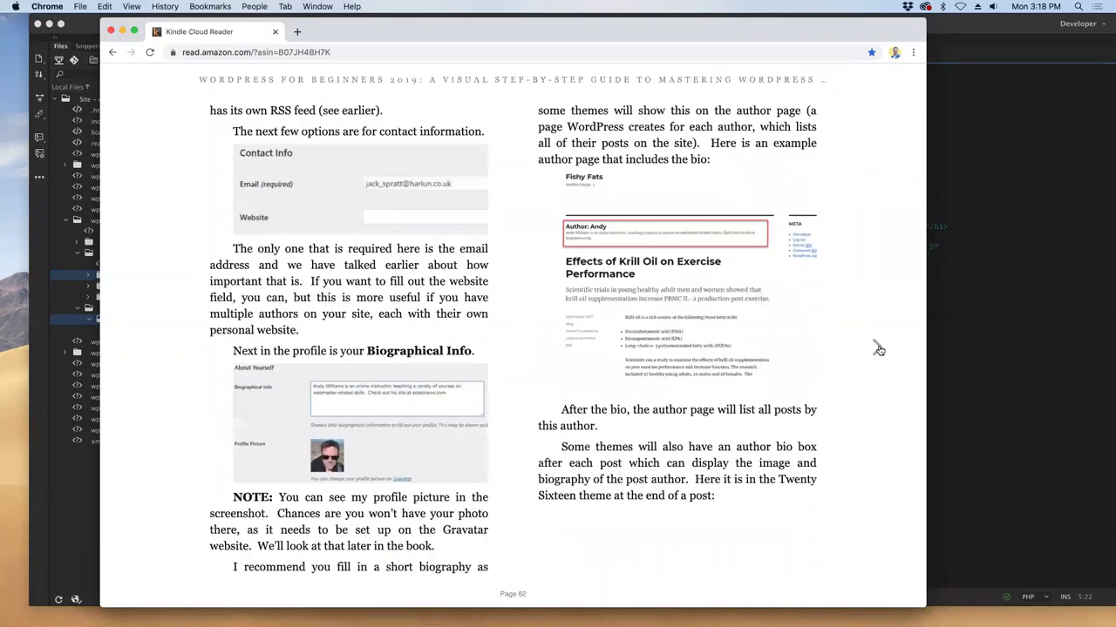
click(879, 349)
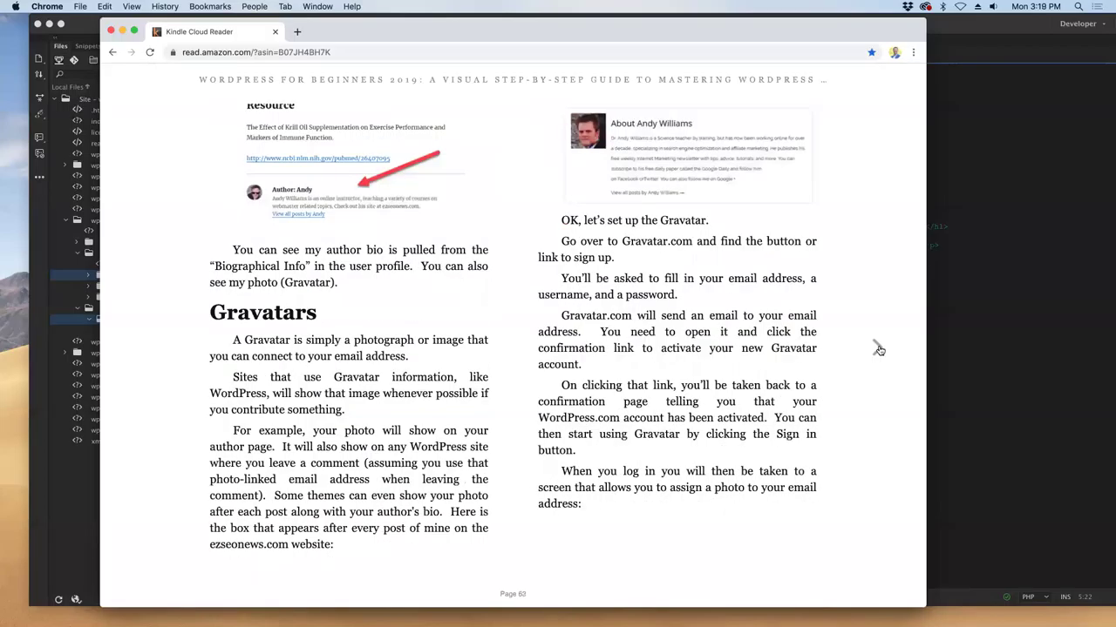
click(878, 350)
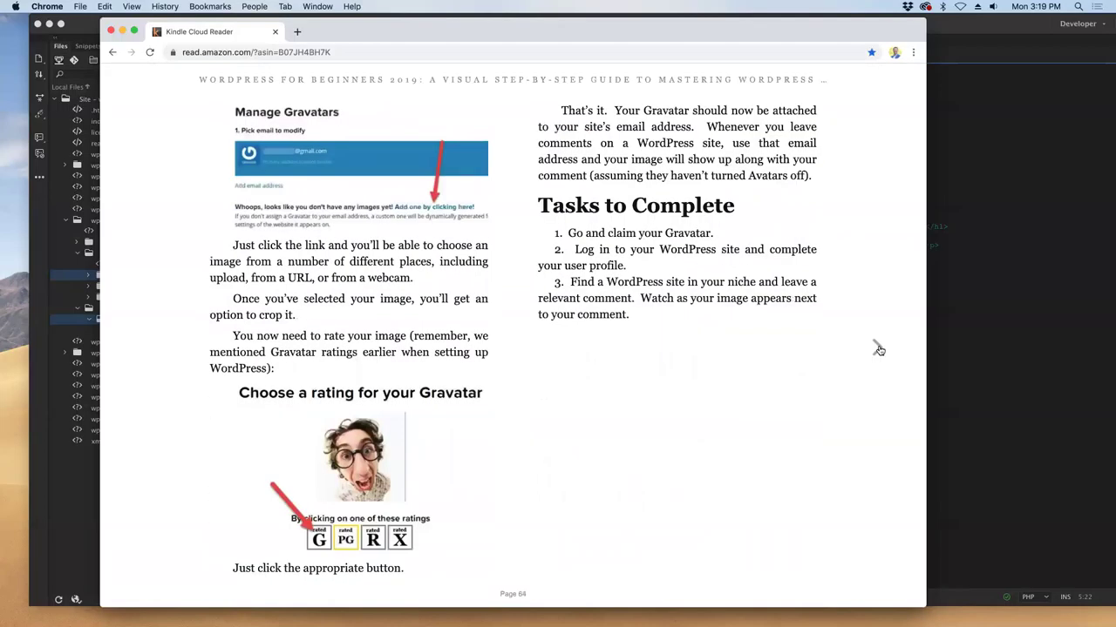
click(878, 349)
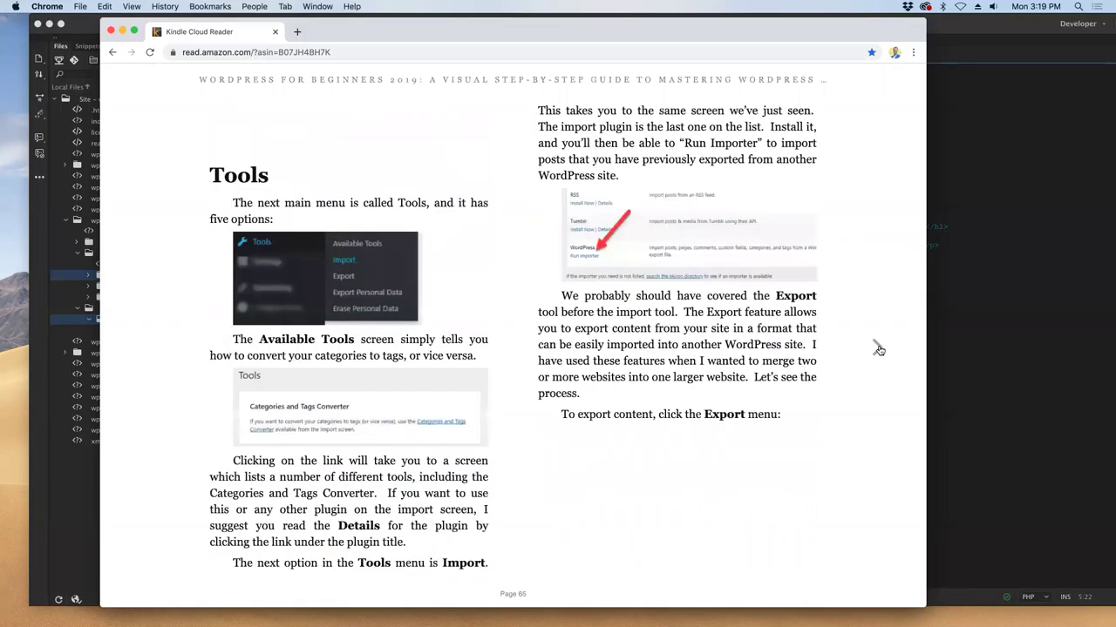
- Continue through the themes, customiser and Plugins chapters to the Contact Form 7 section
click(878, 349)
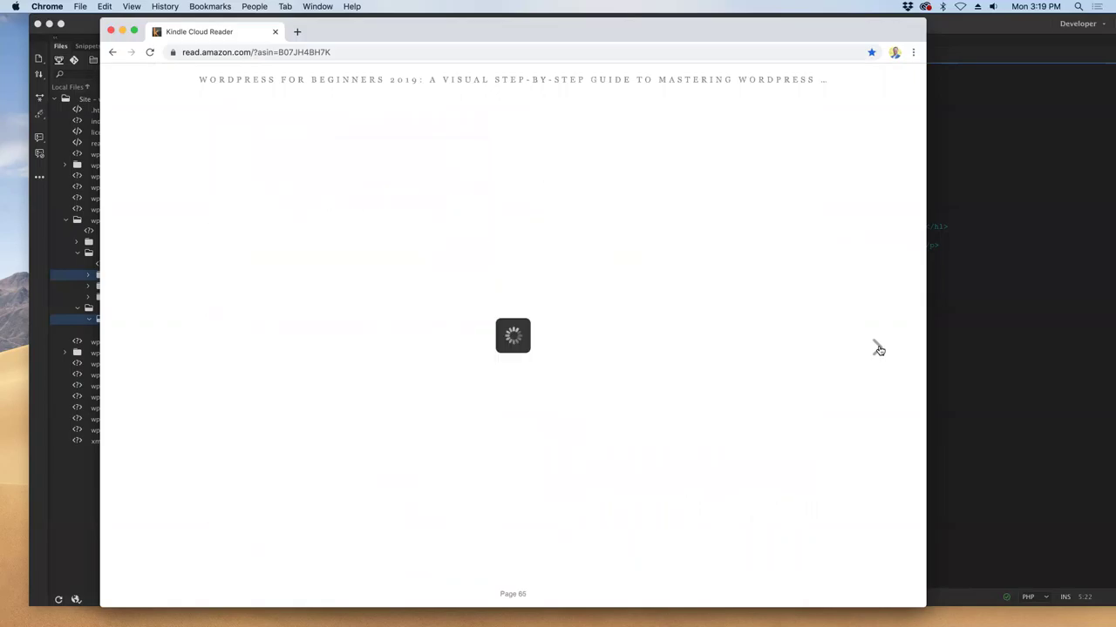
click(879, 350)
click(878, 349)
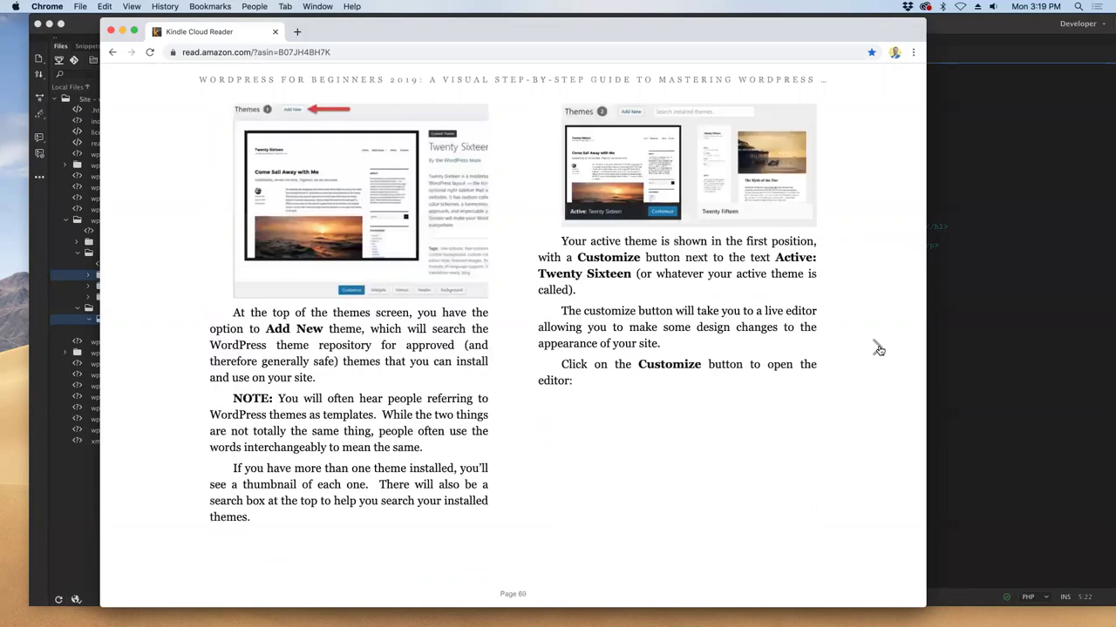
click(879, 349)
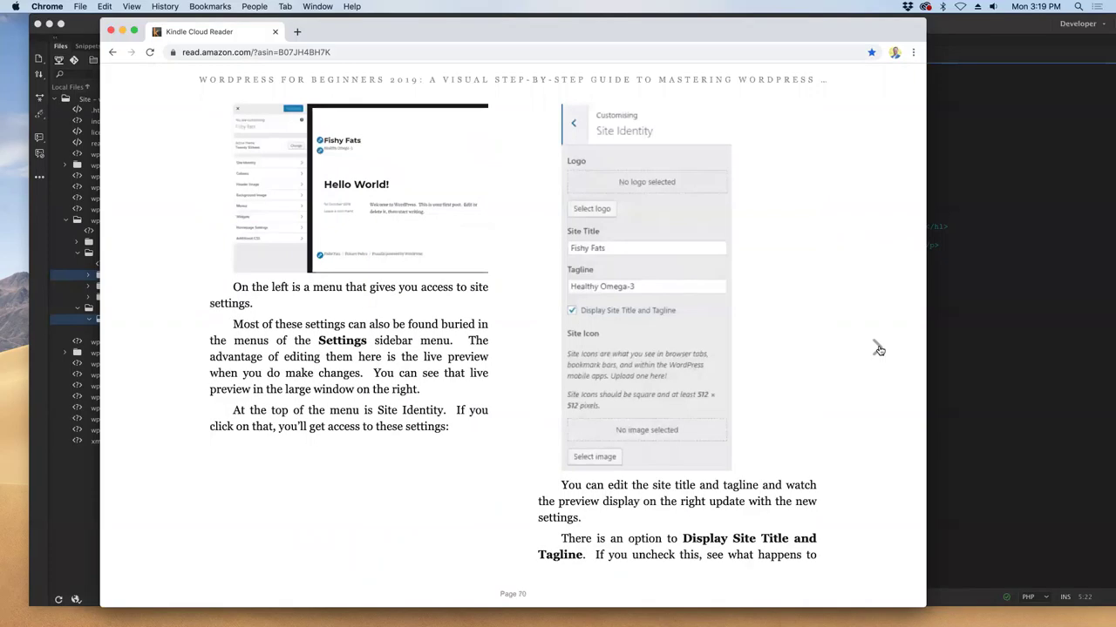
click(878, 349)
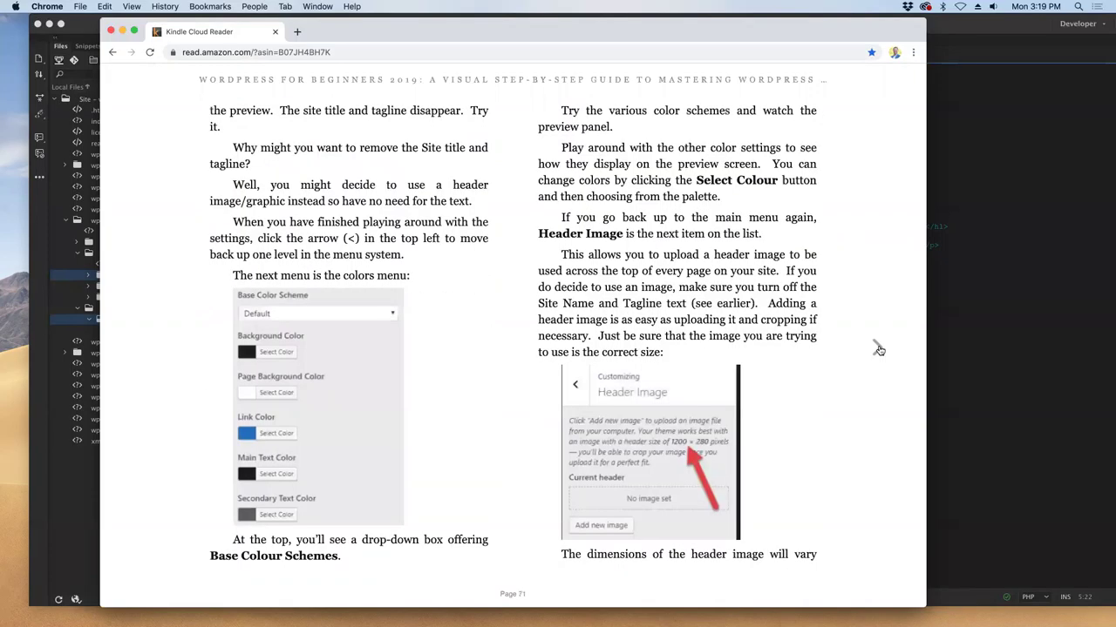
click(878, 350)
click(879, 349)
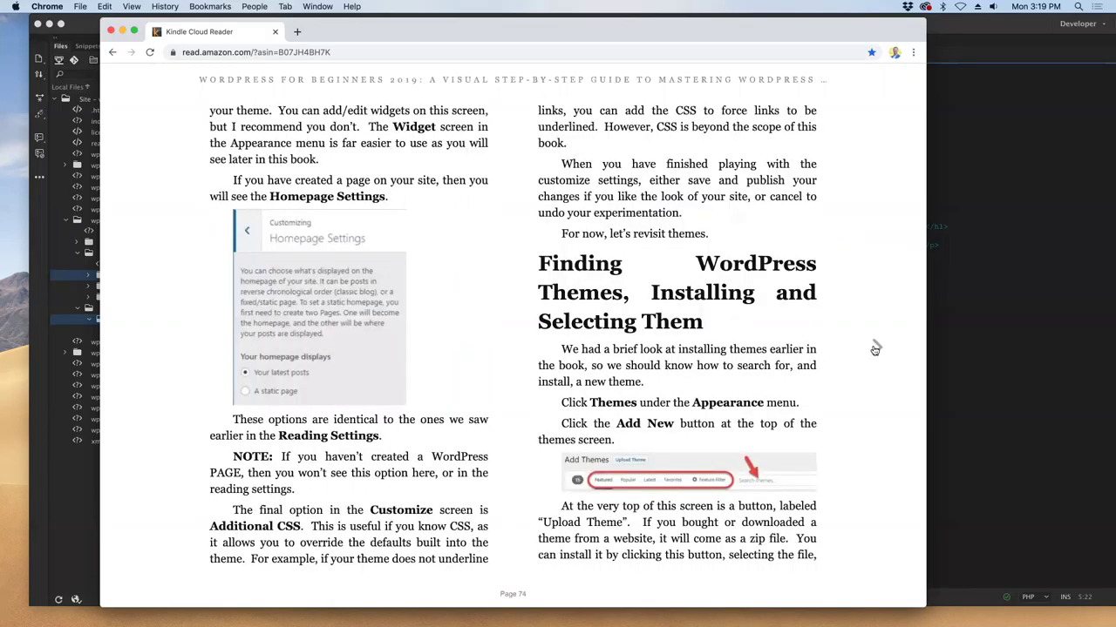
mouse_move(876, 349)
click(877, 349)
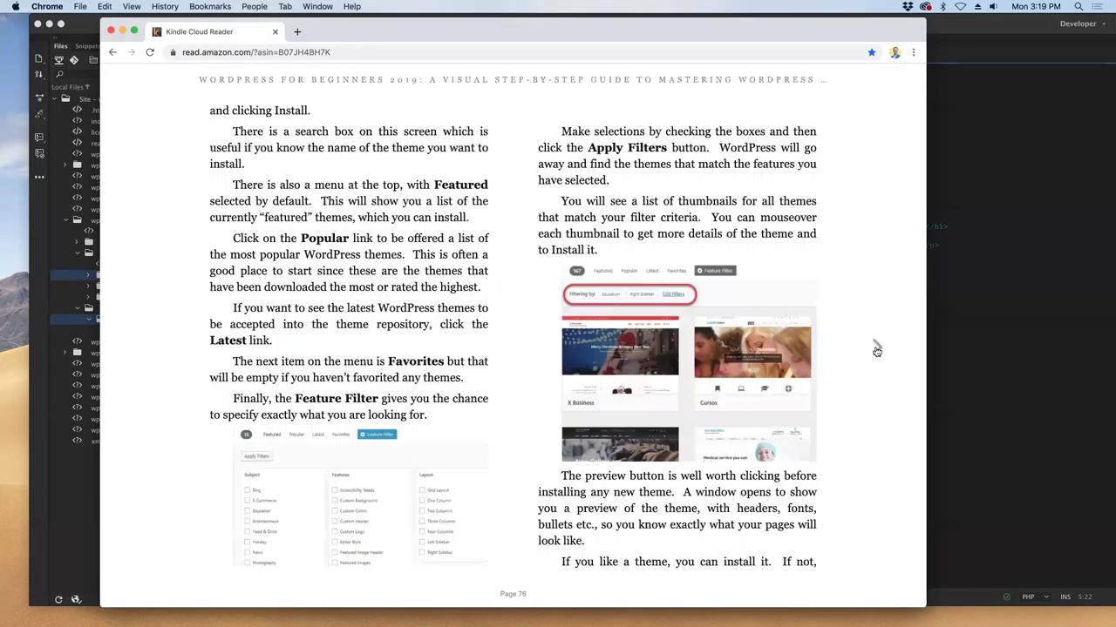
click(877, 349)
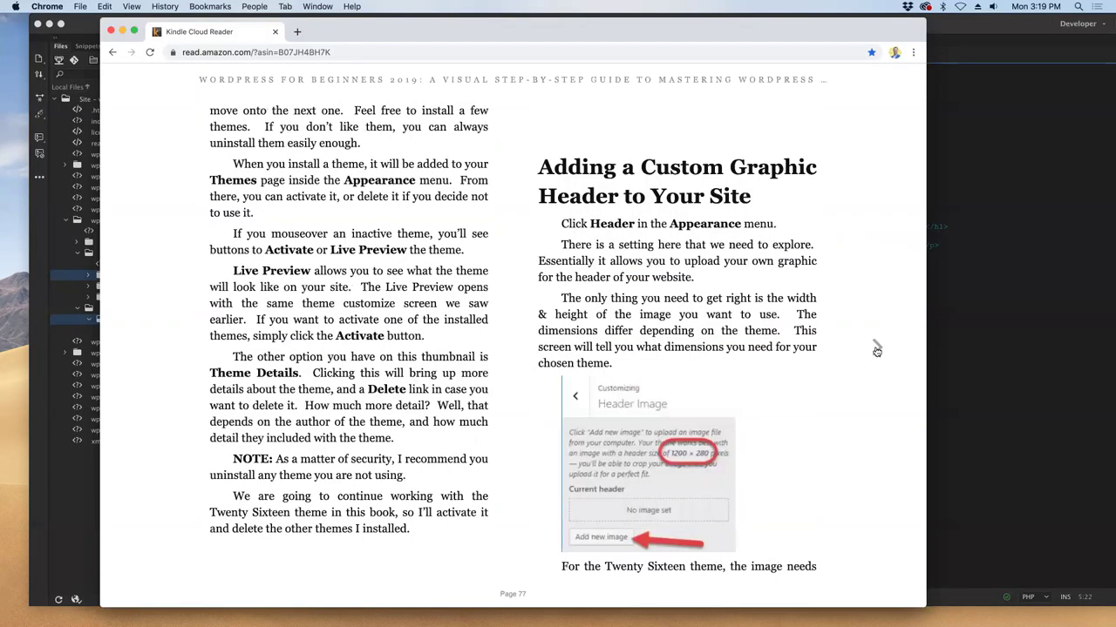
click(877, 350)
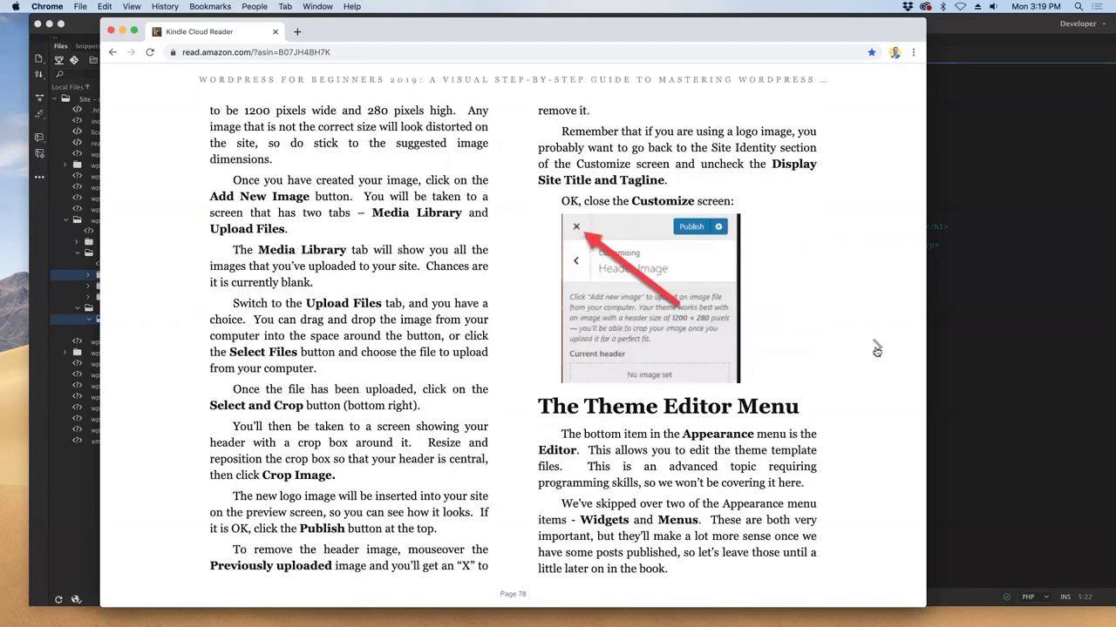
click(877, 349)
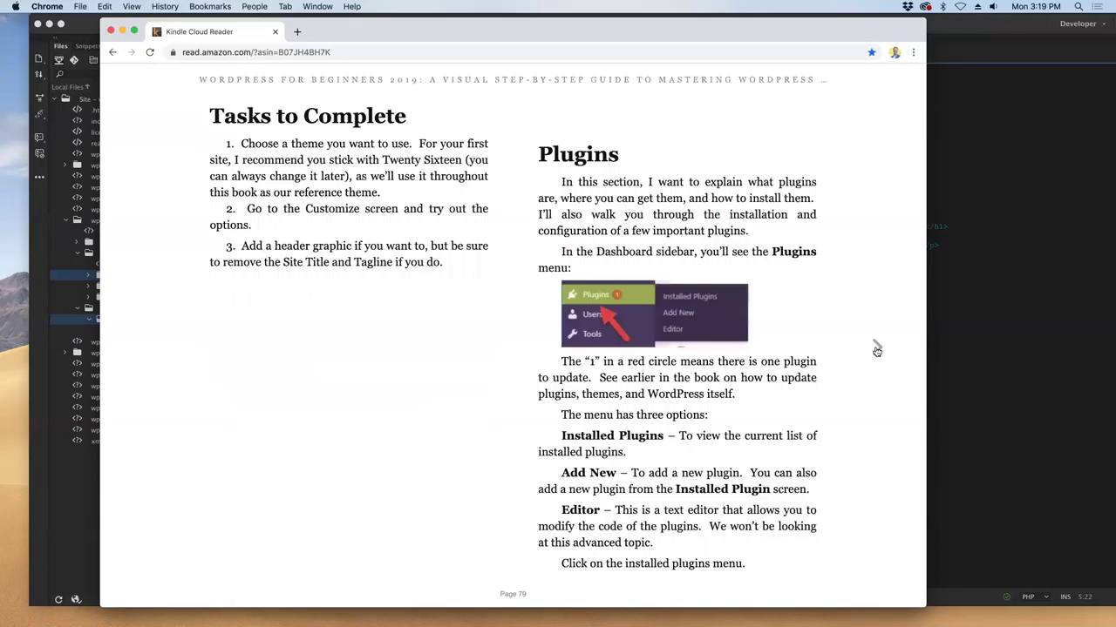
click(877, 350)
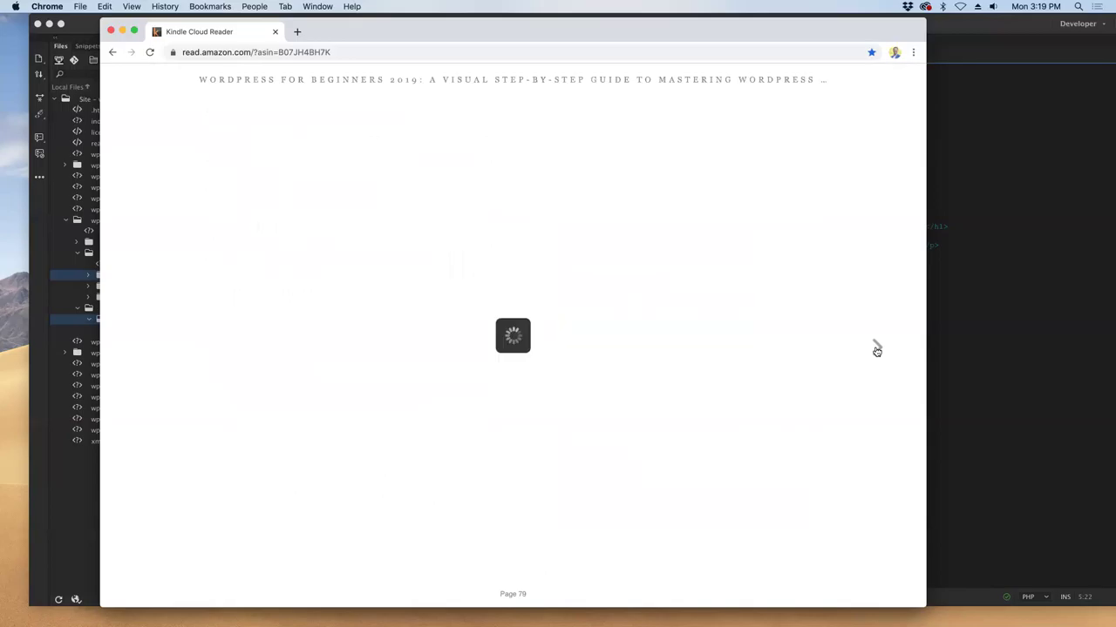
click(877, 349)
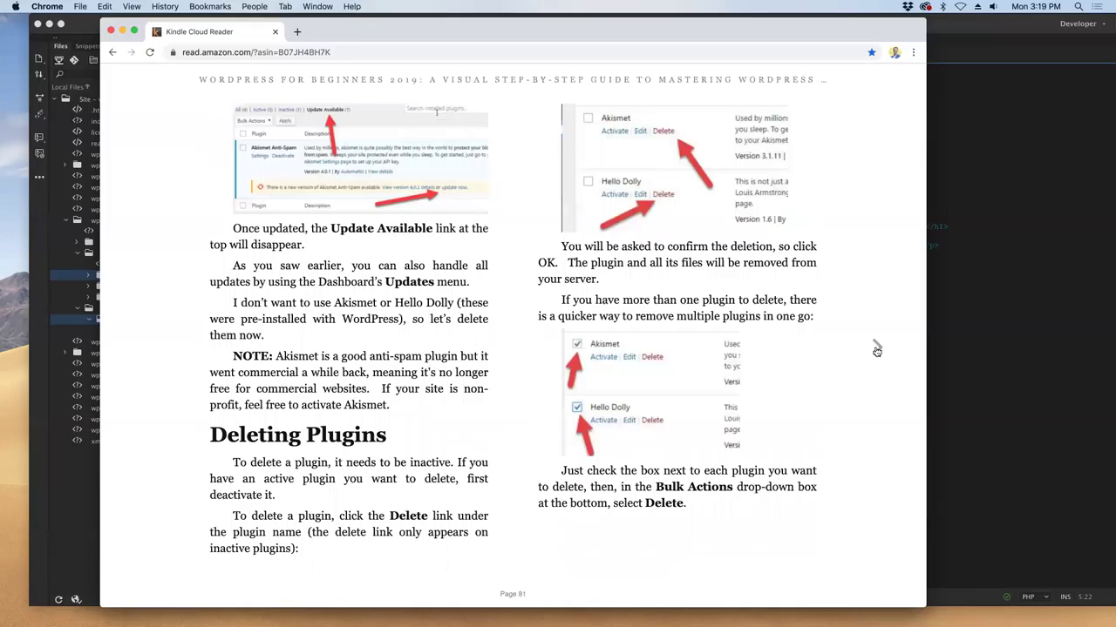
click(876, 350)
click(877, 349)
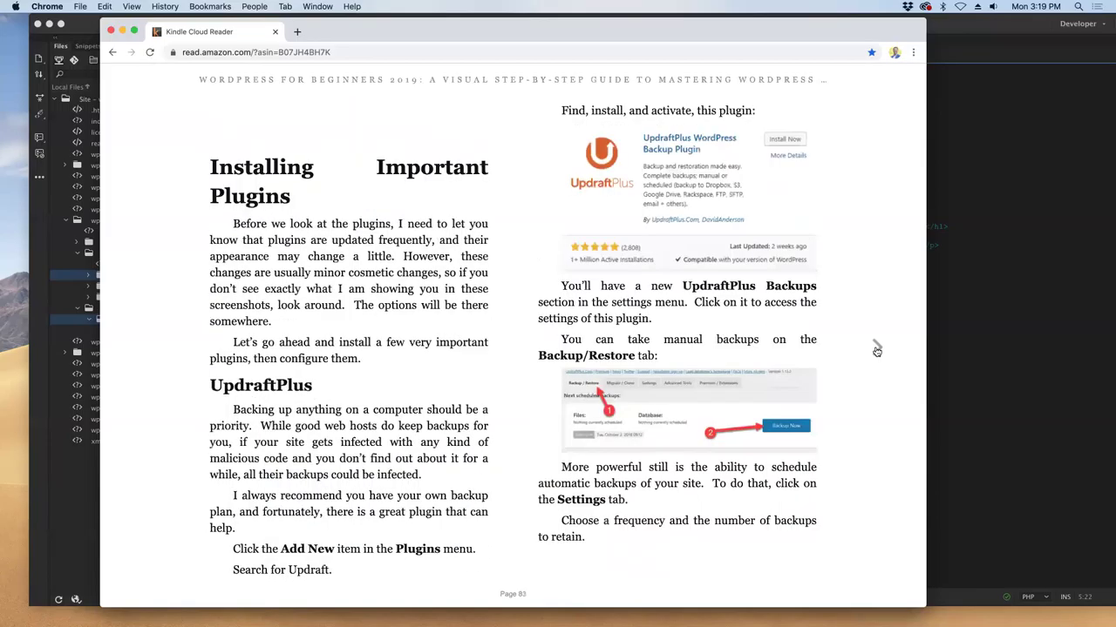
click(877, 350)
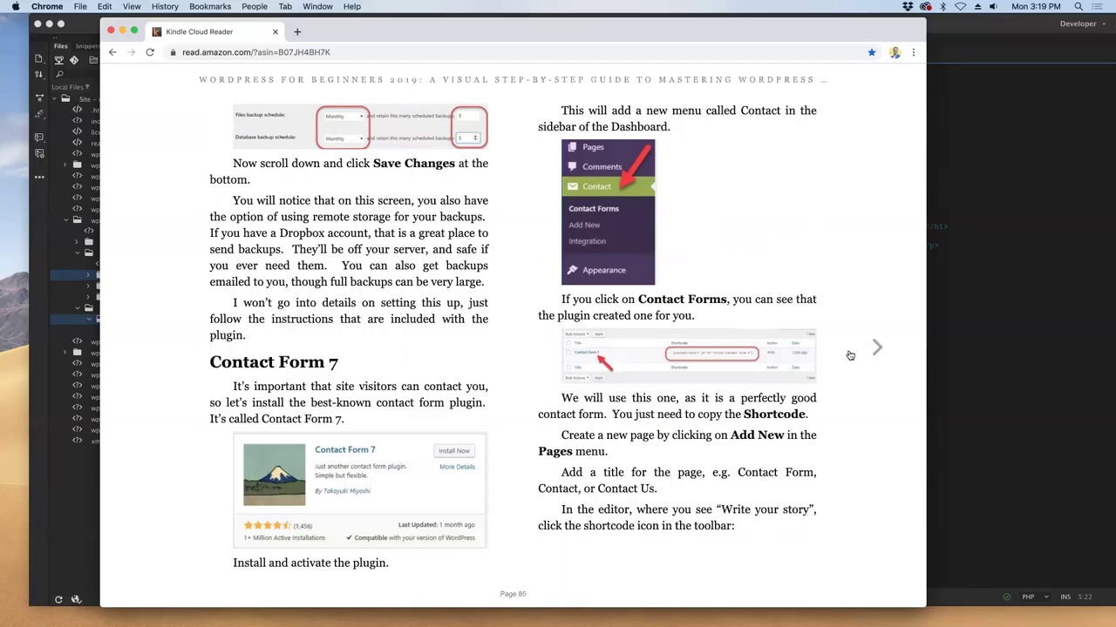
- Read on through WP-Insert, XML sitemaps, Security, Akismet, comment moderation and Media to When to Use Posts and Pages
click(875, 349)
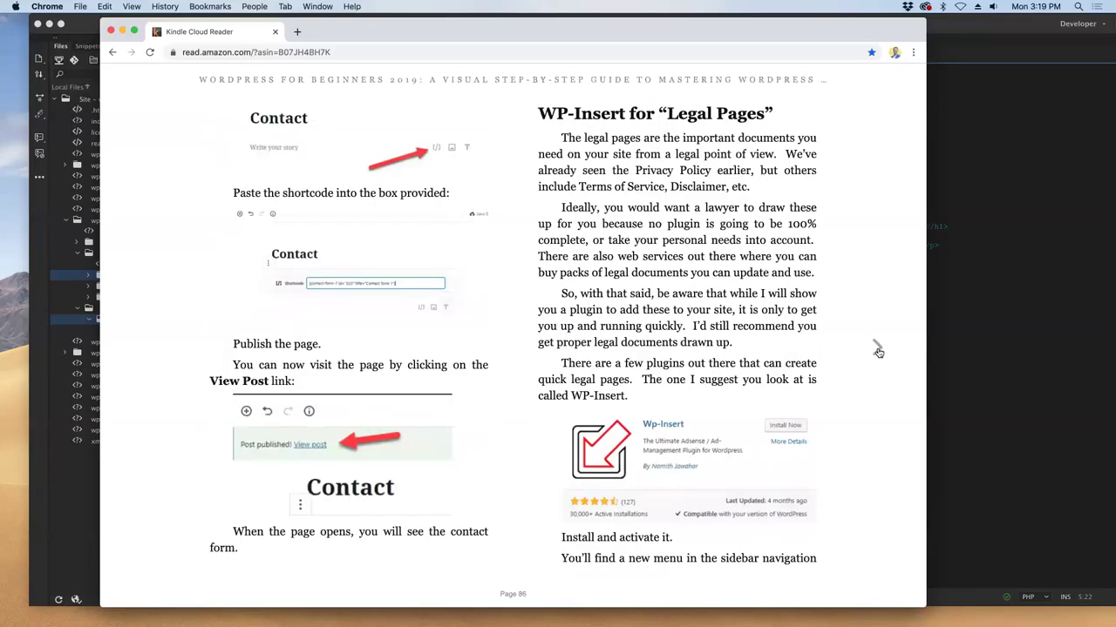
click(877, 352)
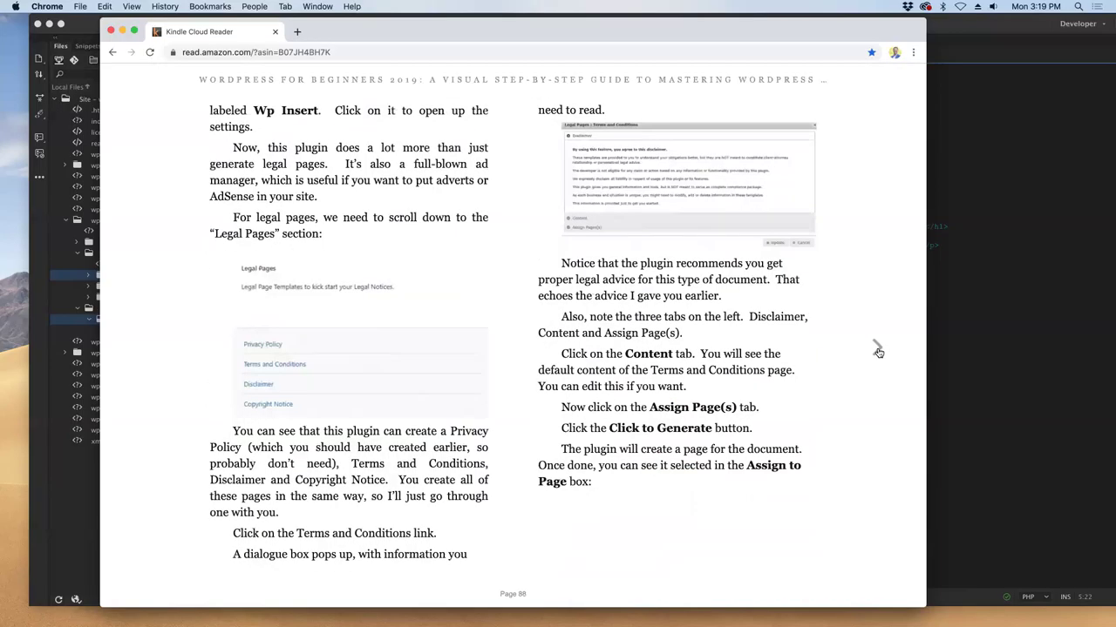
click(877, 351)
click(878, 348)
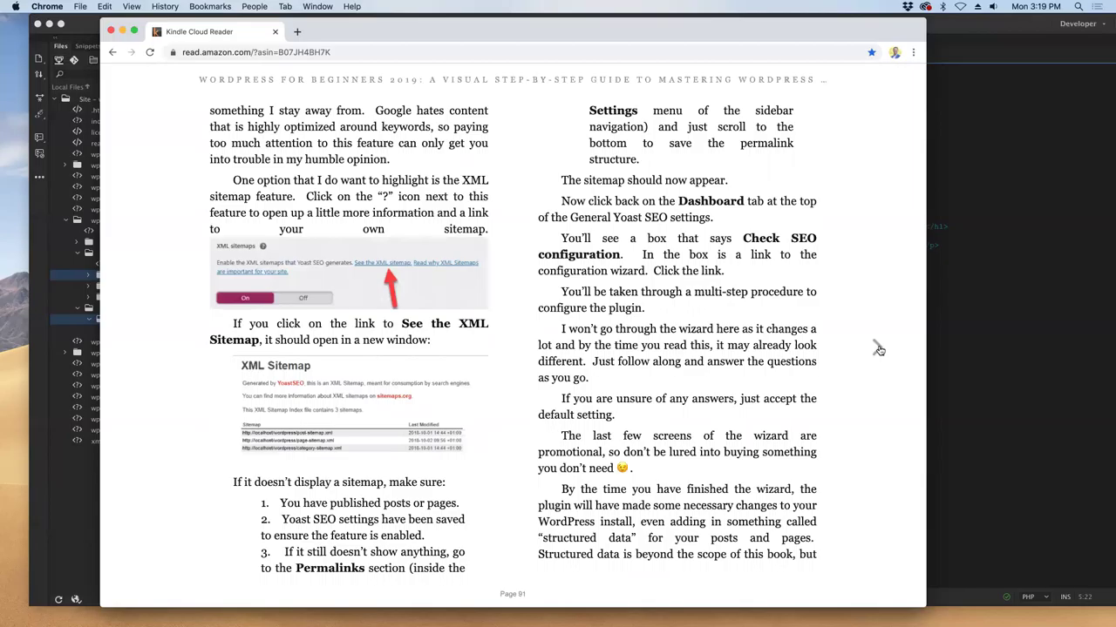
click(878, 350)
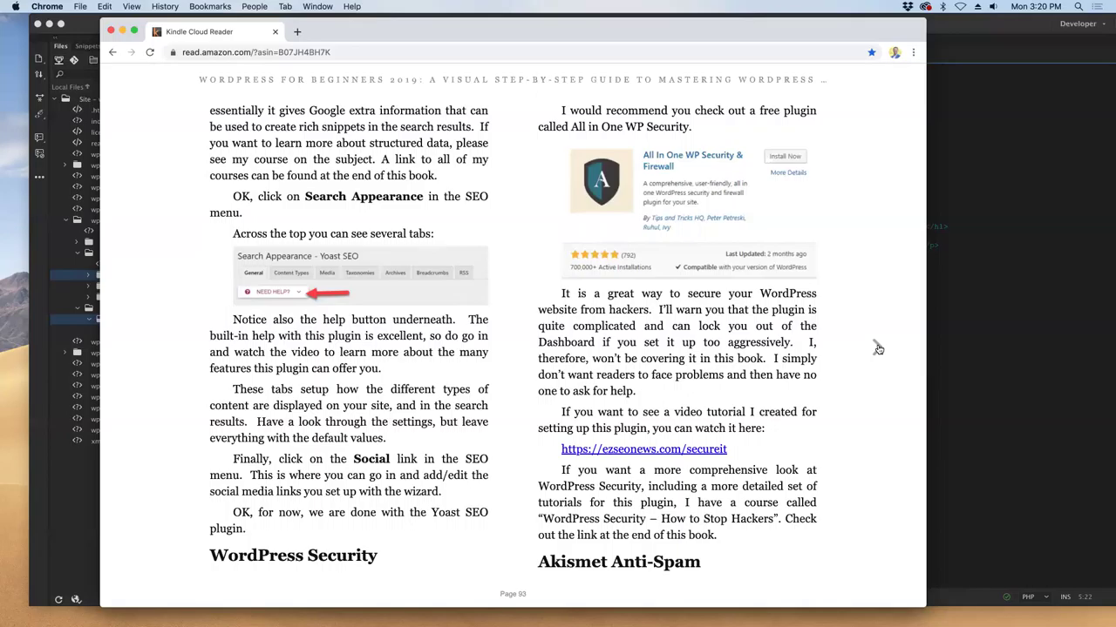
click(879, 350)
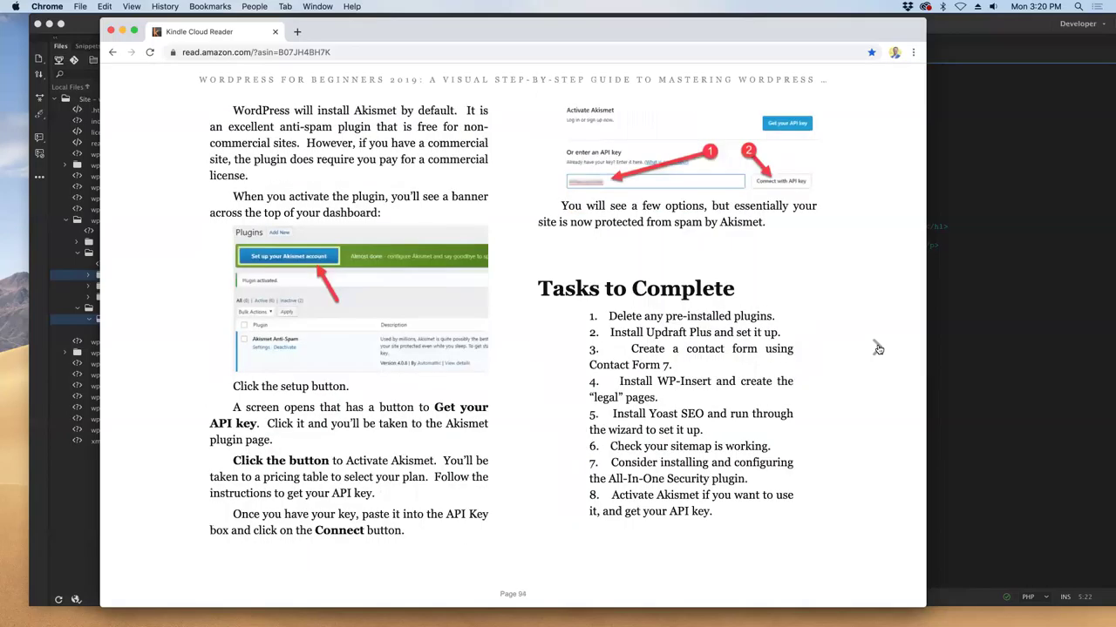
click(878, 349)
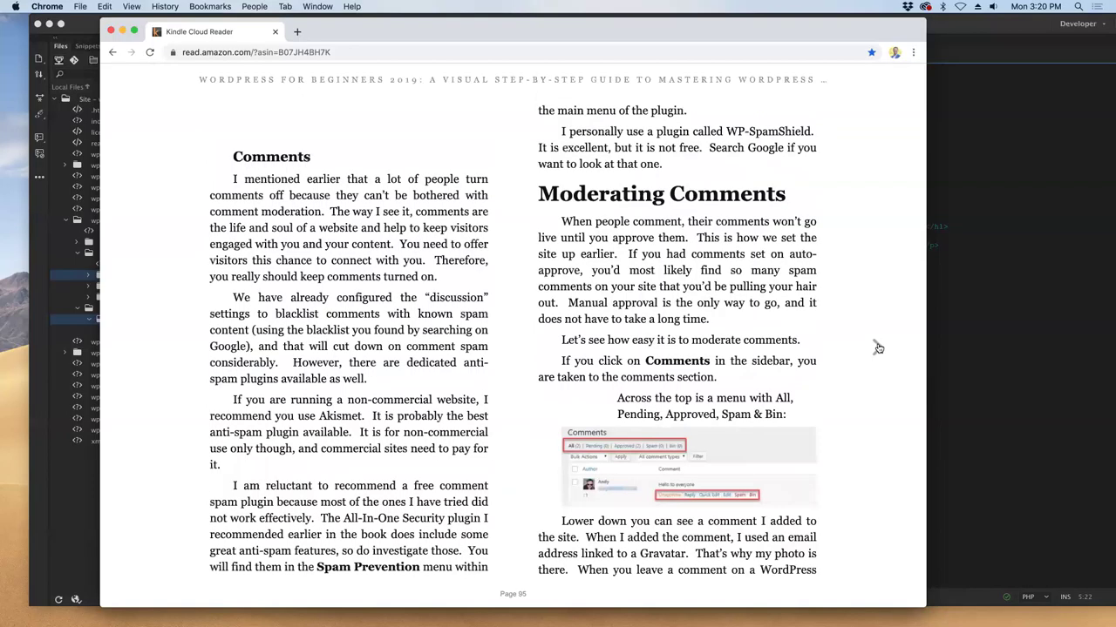
click(879, 349)
click(878, 348)
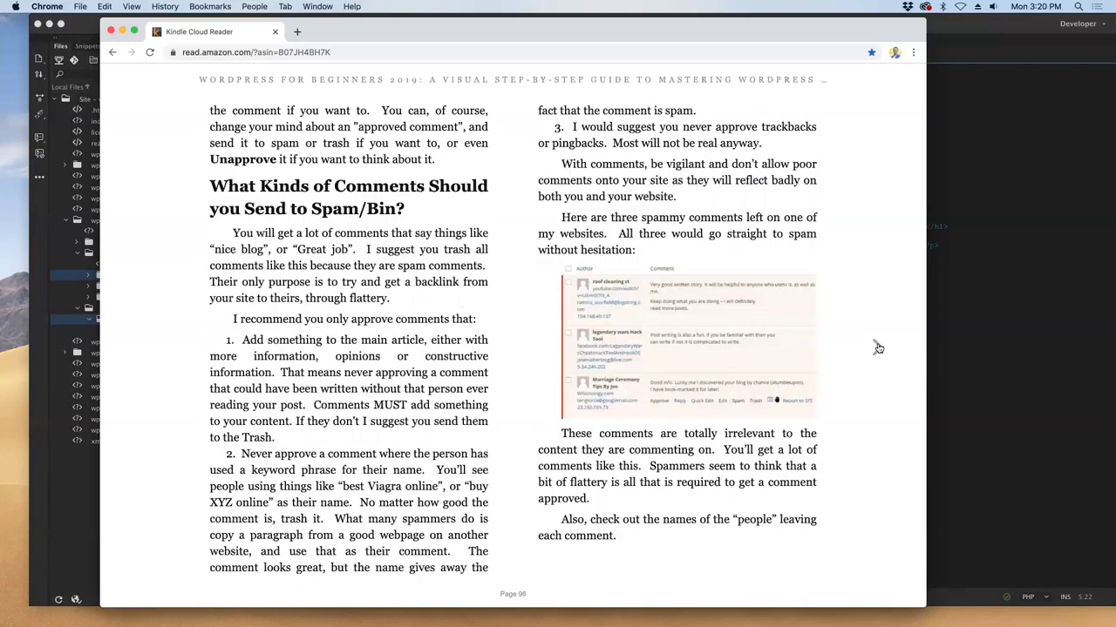
click(878, 349)
click(877, 347)
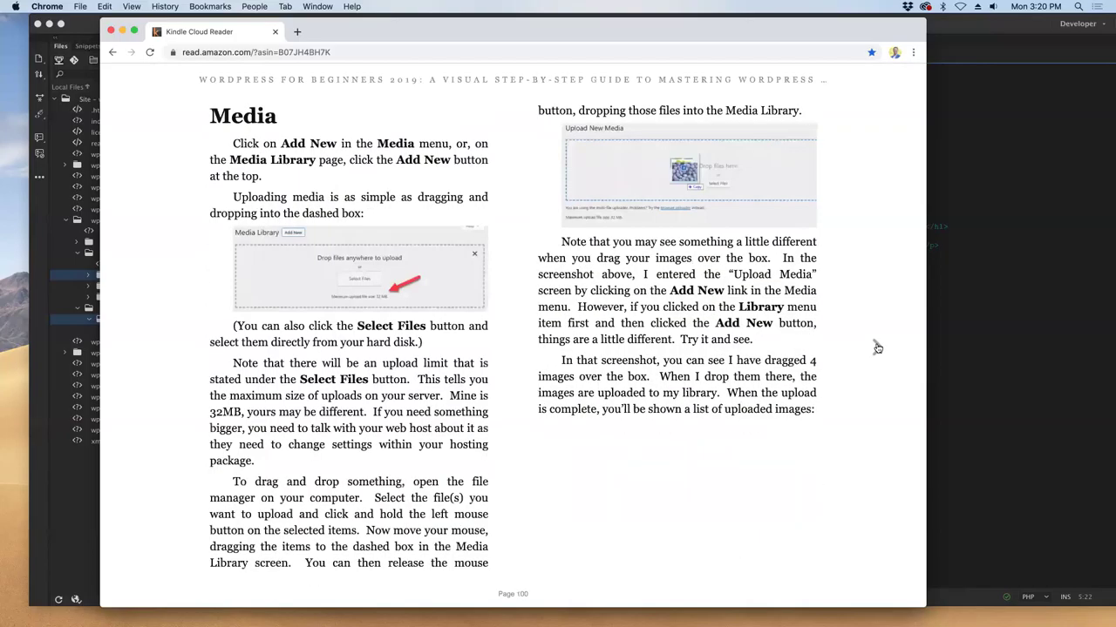
click(877, 347)
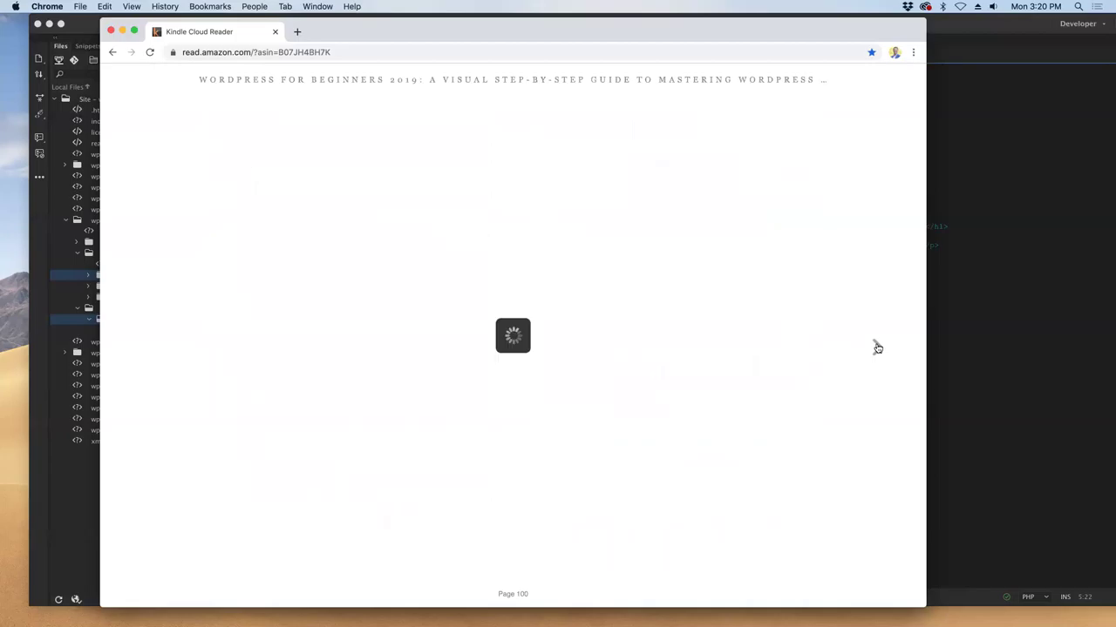
click(878, 348)
click(878, 348)
click(878, 348)
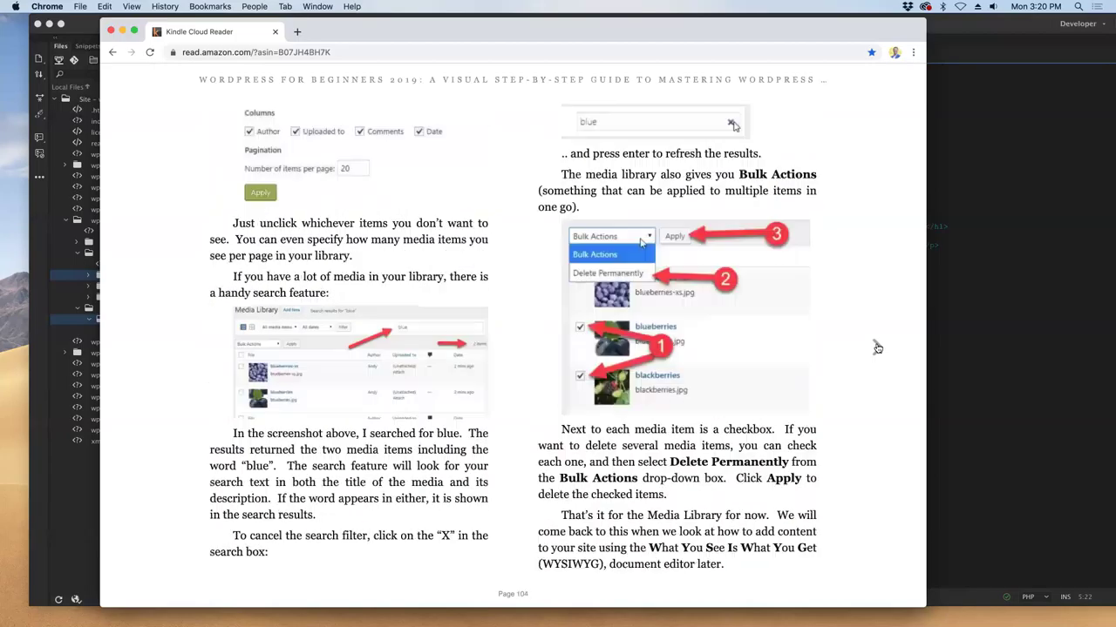
click(877, 347)
click(878, 348)
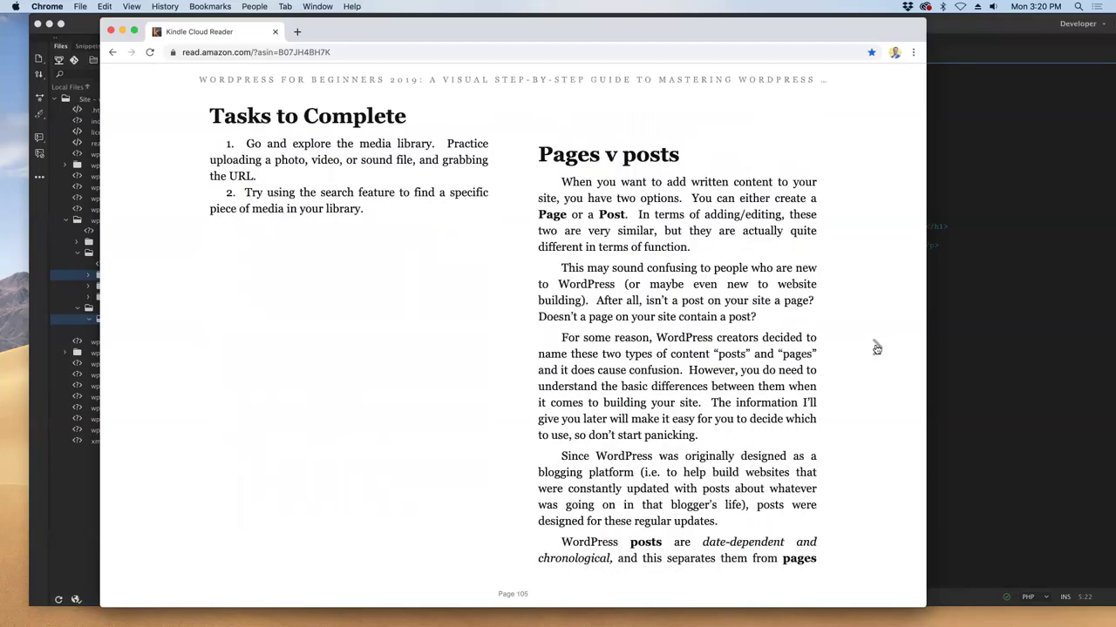
click(877, 348)
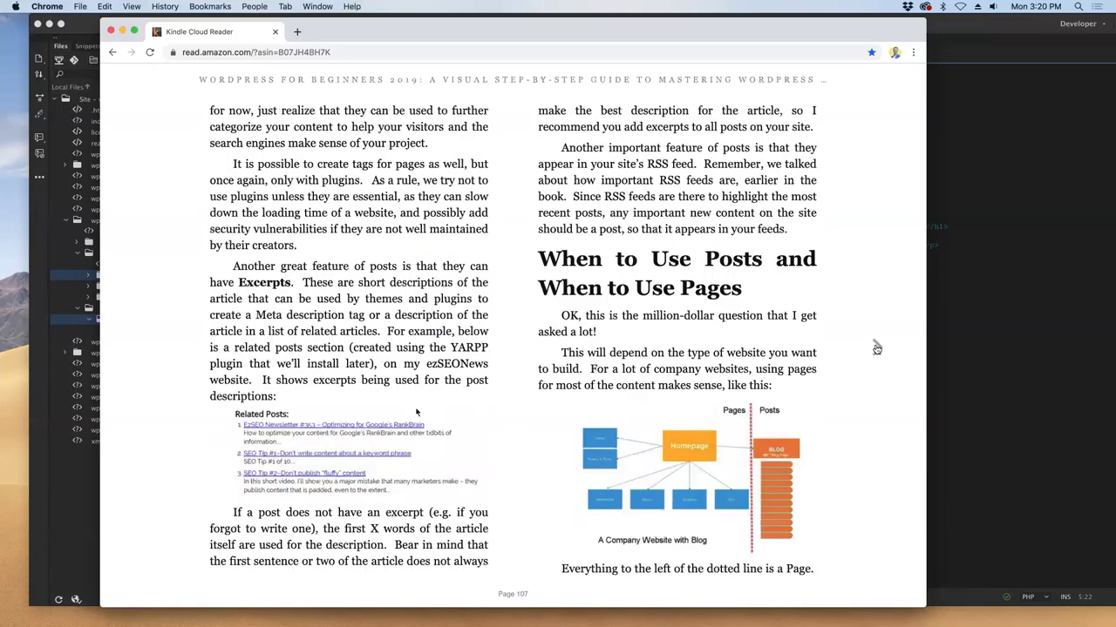
click(878, 348)
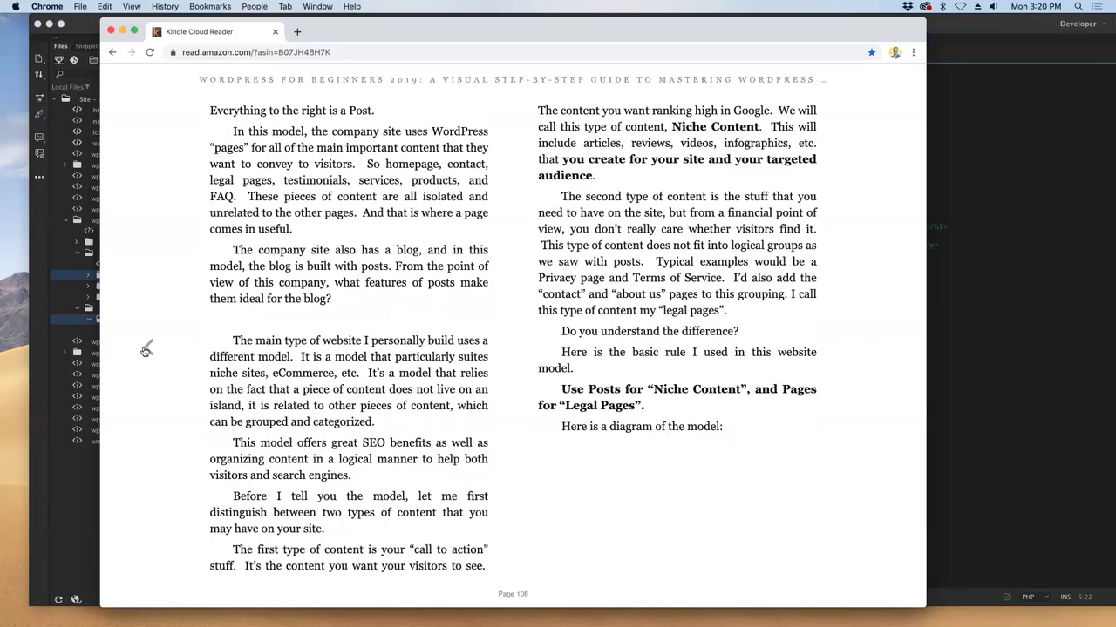
- Read into the Categories & Tags chapter, then go back to page 109's Tasks to Complete
click(146, 349)
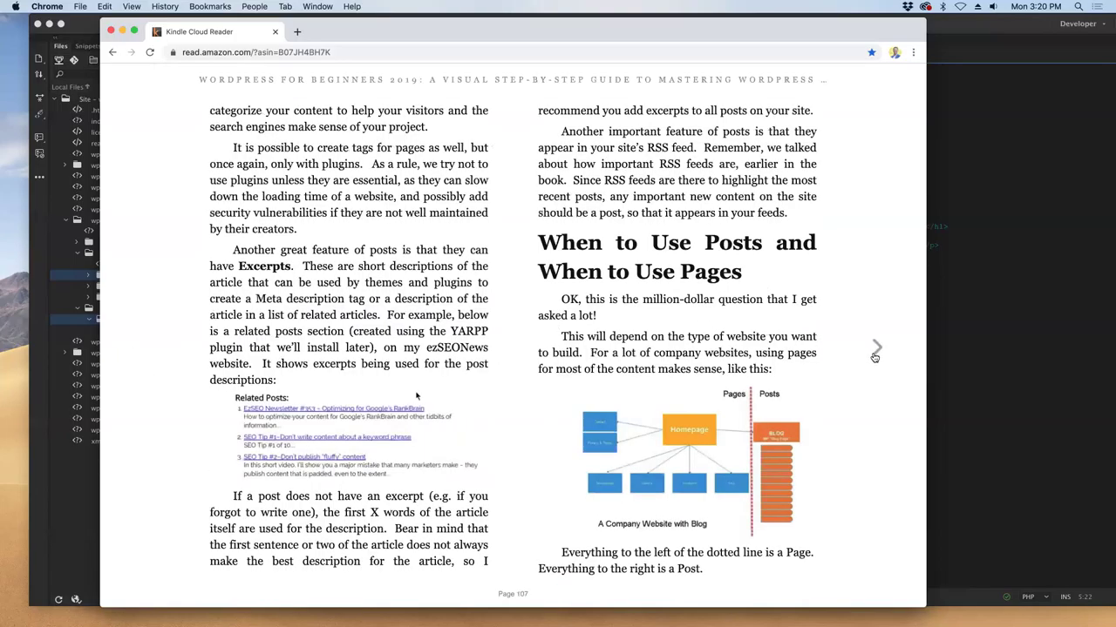
click(876, 349)
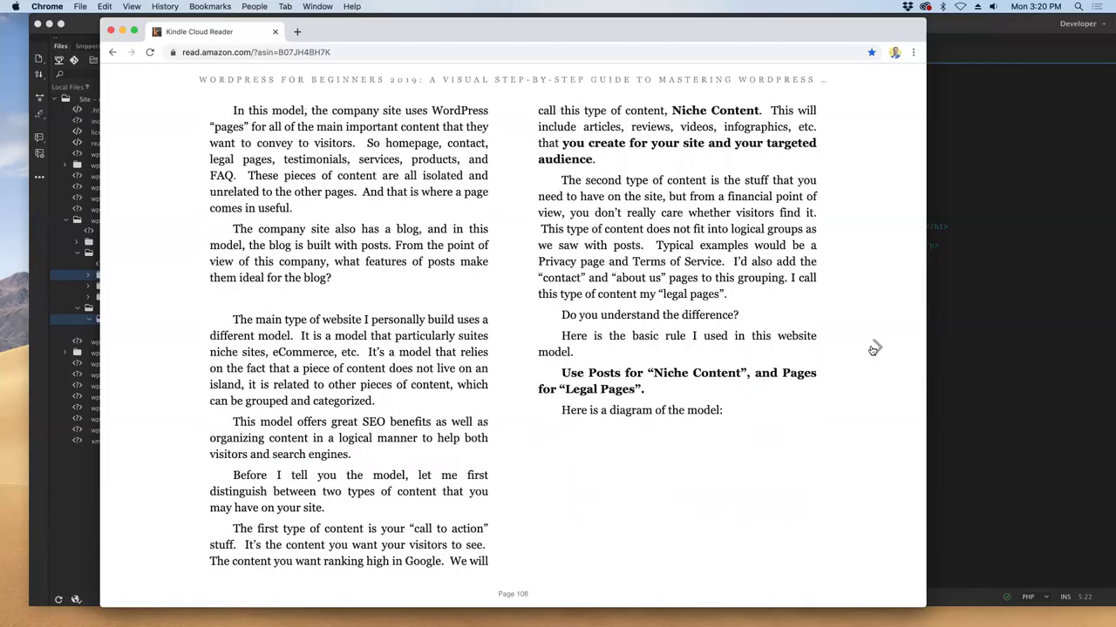
click(873, 350)
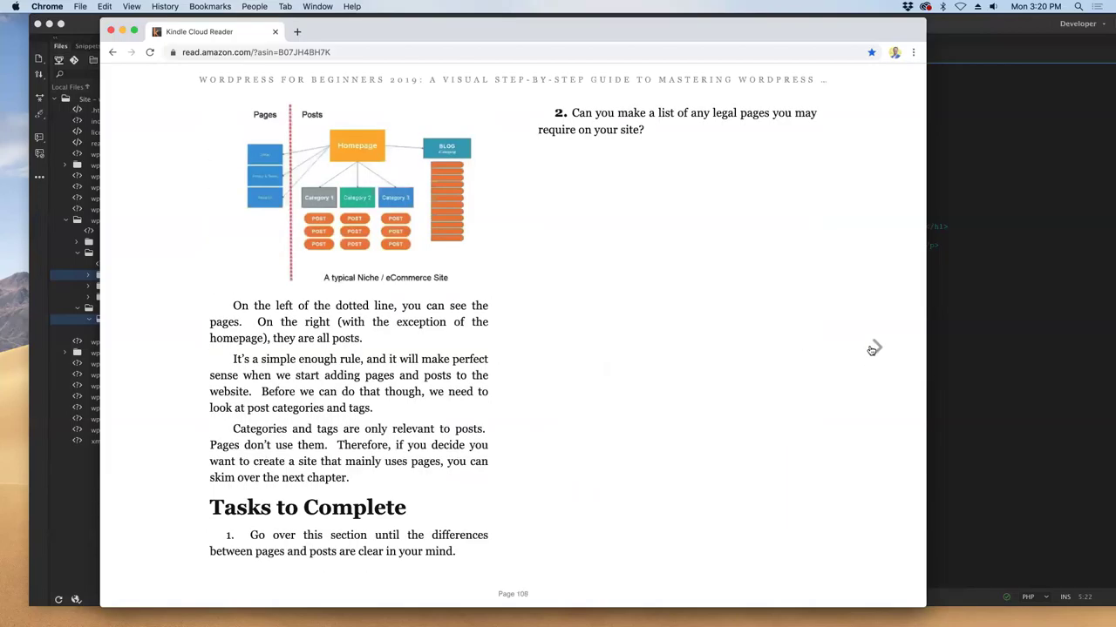
click(872, 349)
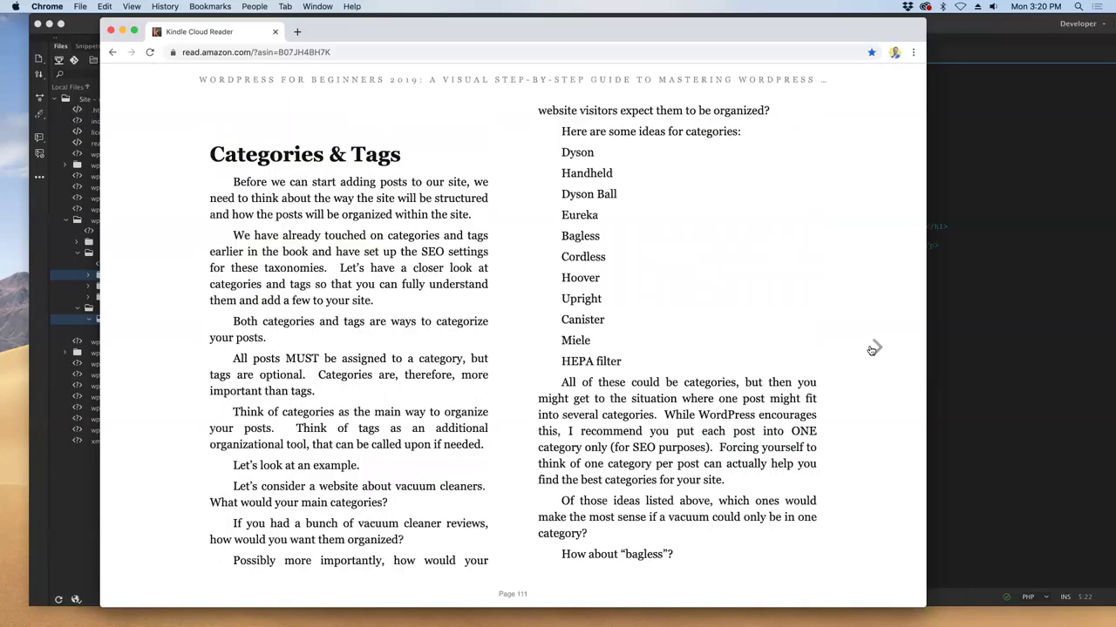
click(872, 349)
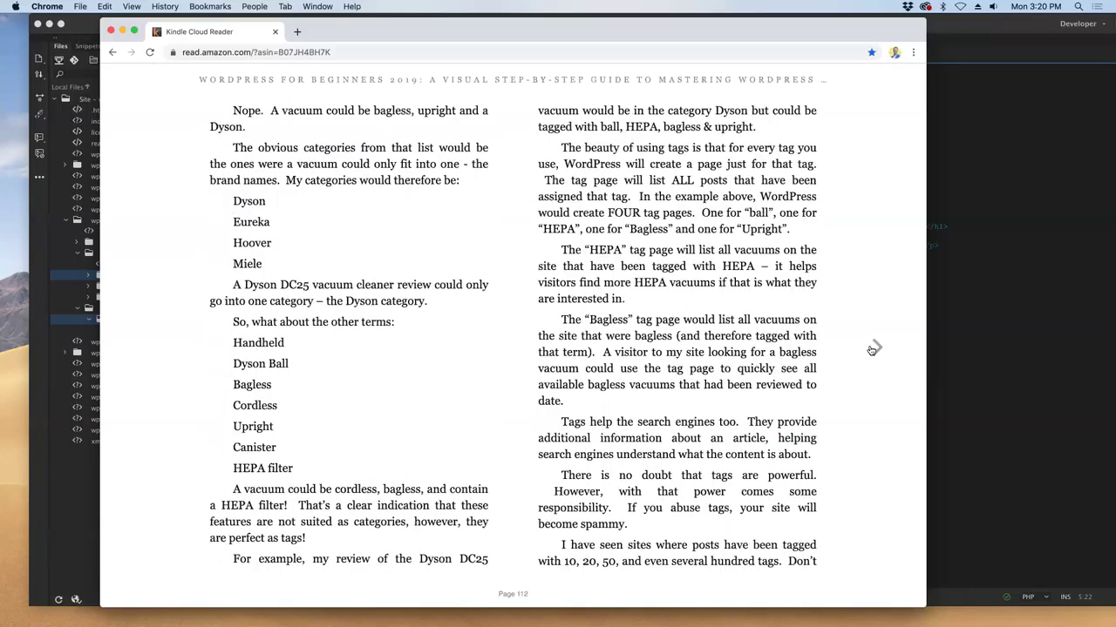
click(163, 357)
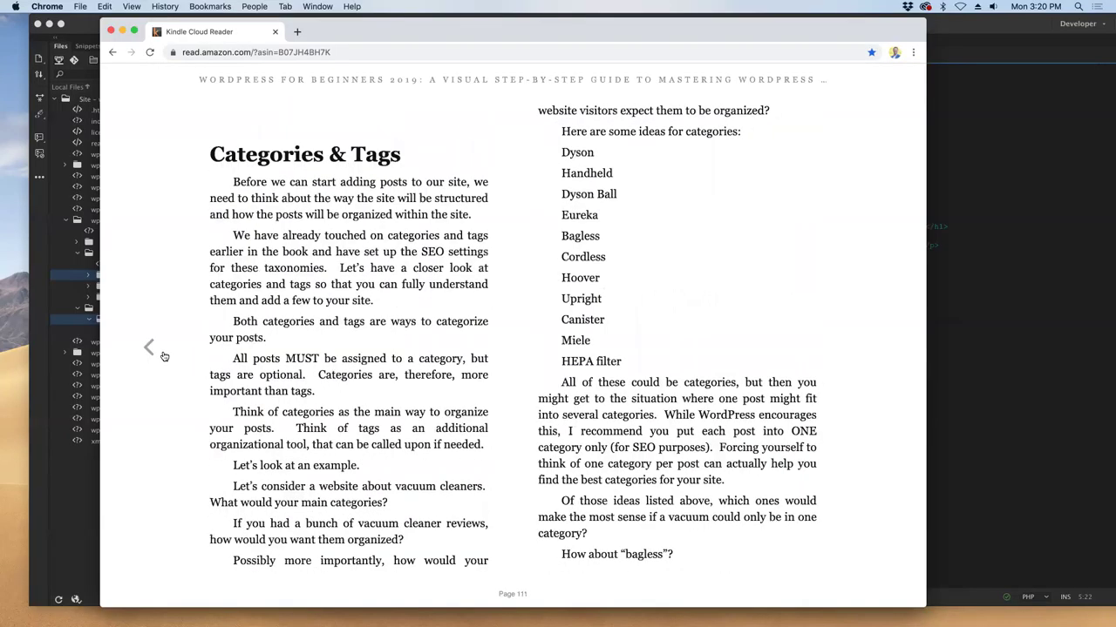
click(164, 357)
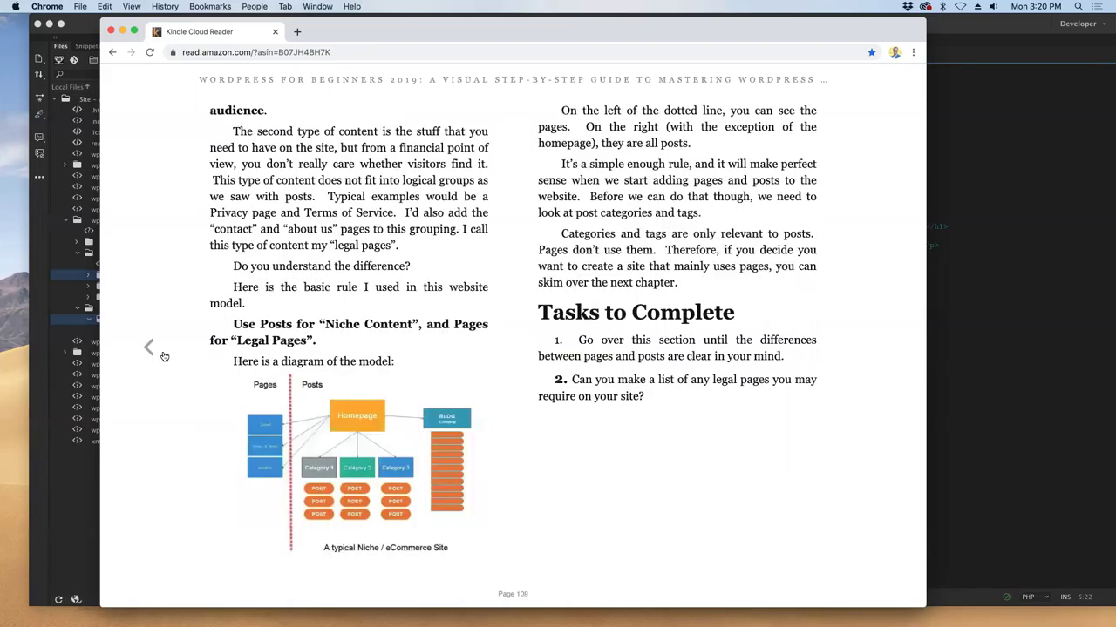
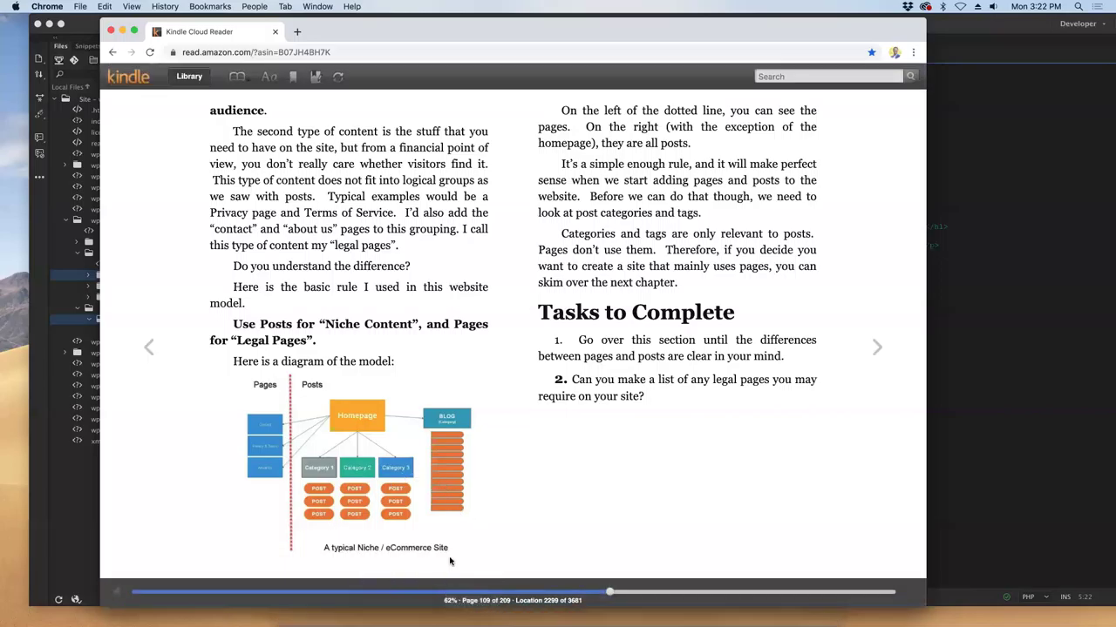
- Move the Chrome window aside and page through the Kindle book to page 120, Writing Posts
drag(352, 27, 363, 48)
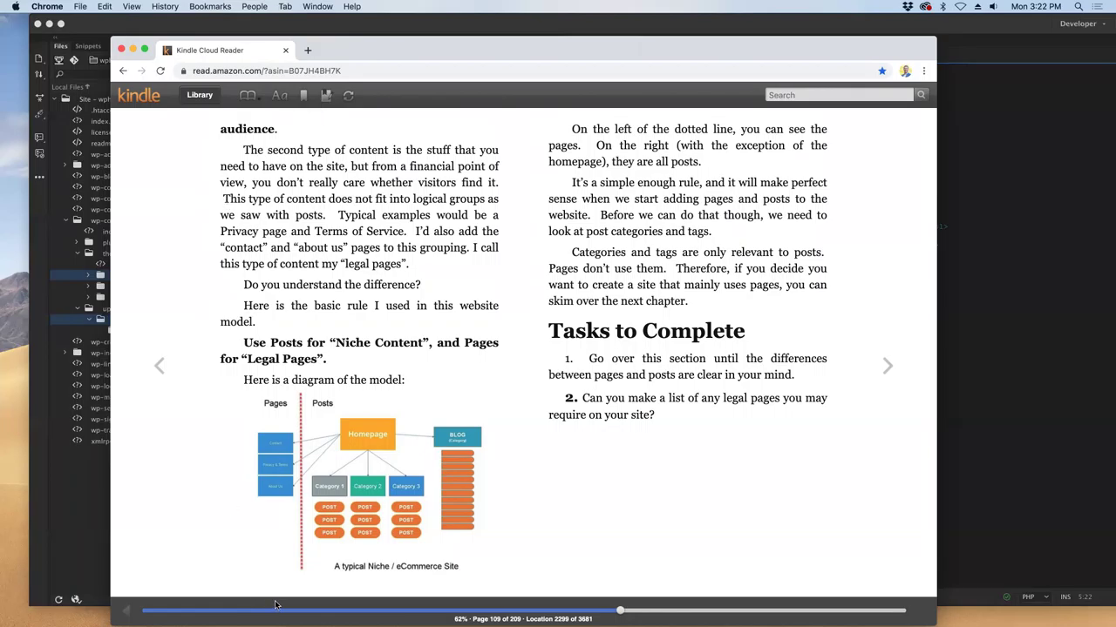
click(887, 366)
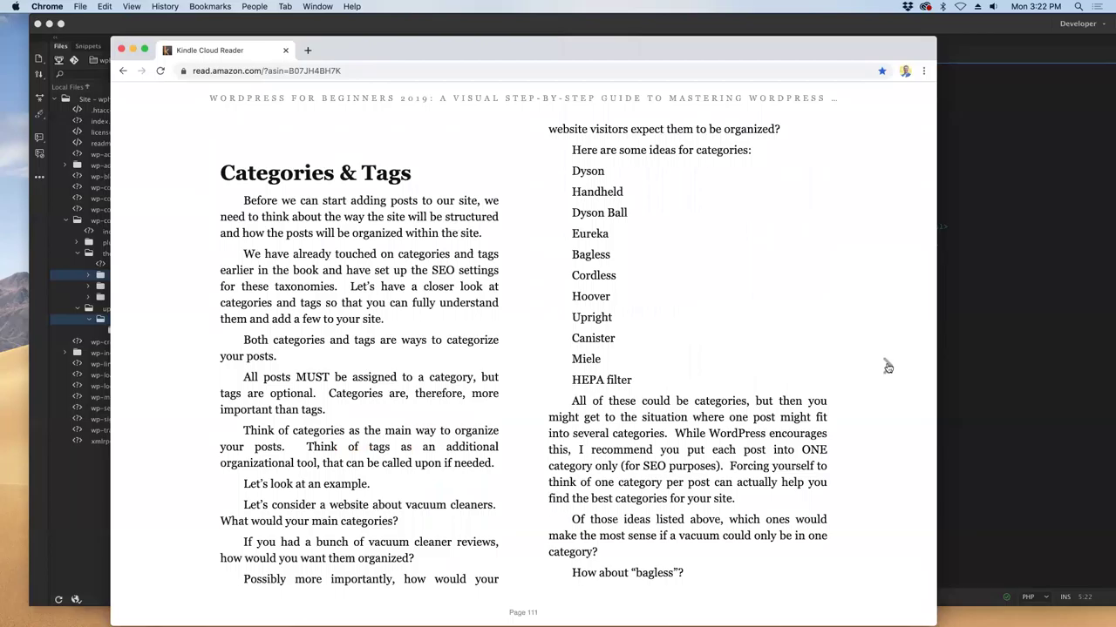
click(887, 367)
click(885, 367)
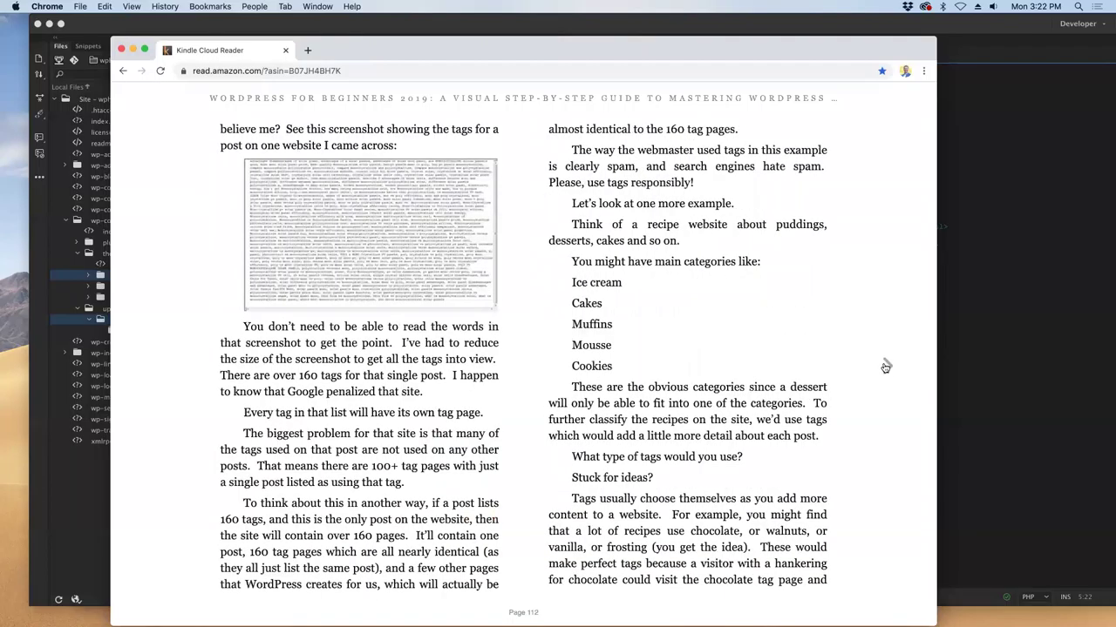
click(885, 367)
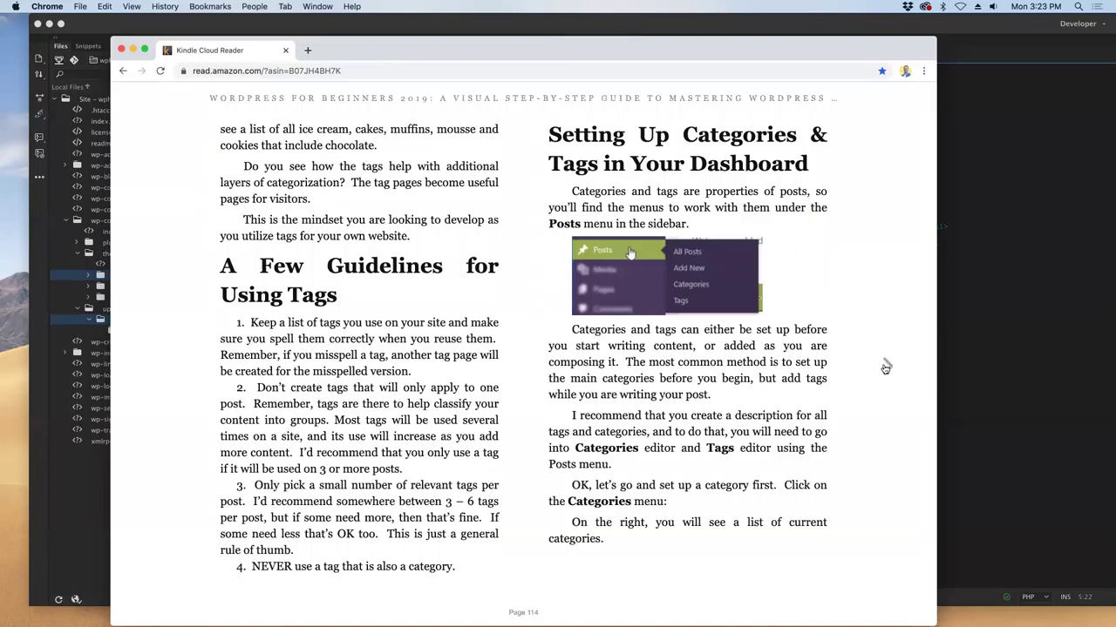
click(886, 367)
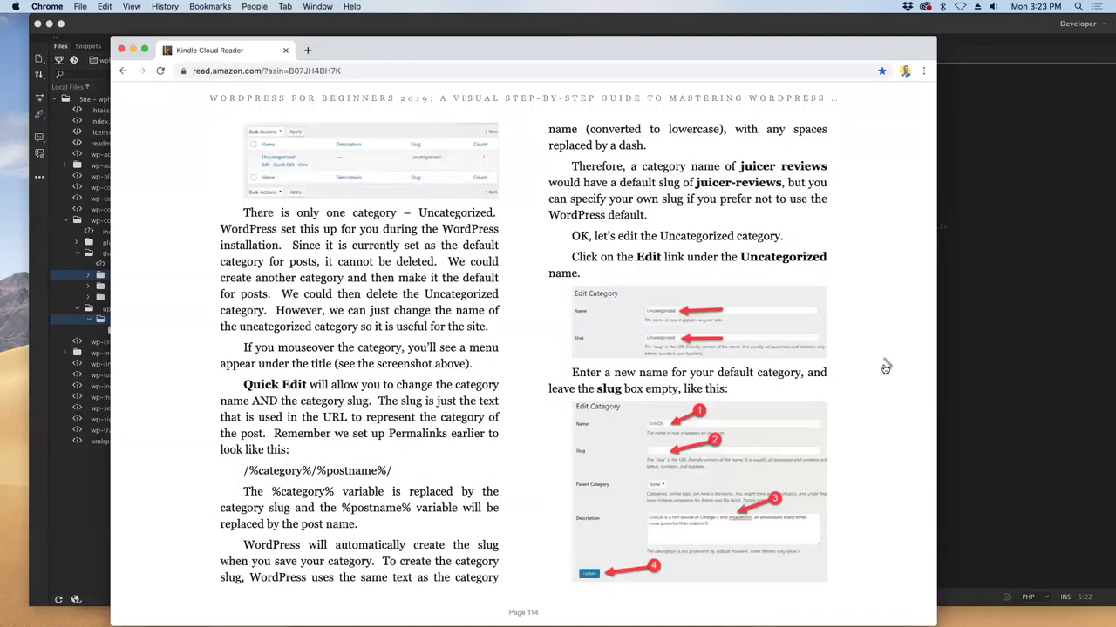
click(886, 367)
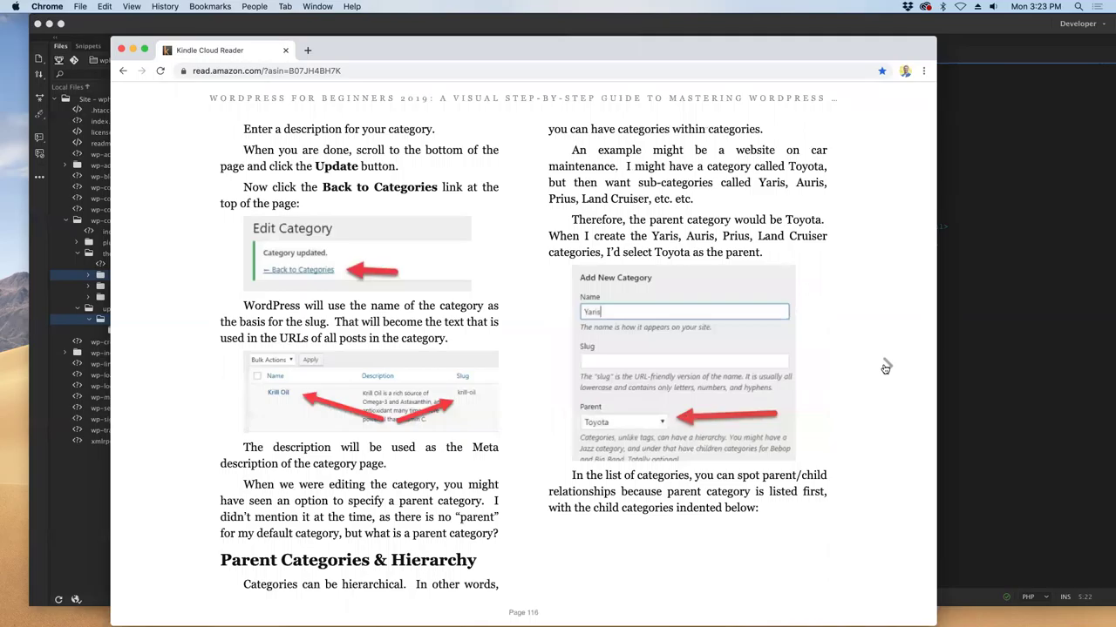
click(885, 367)
click(885, 367)
click(885, 367)
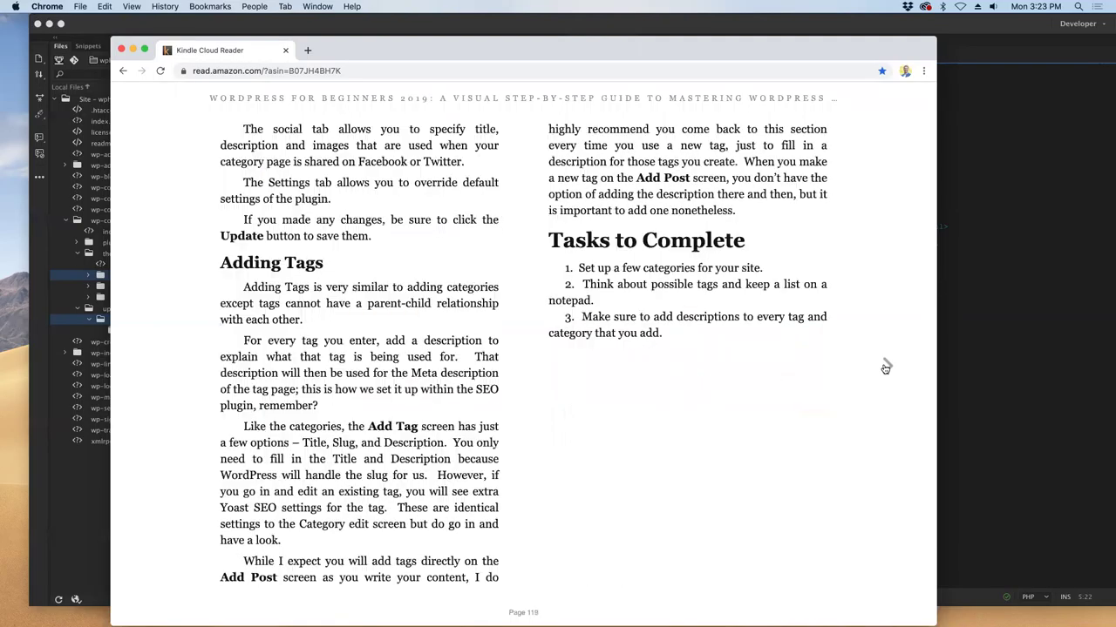
click(886, 367)
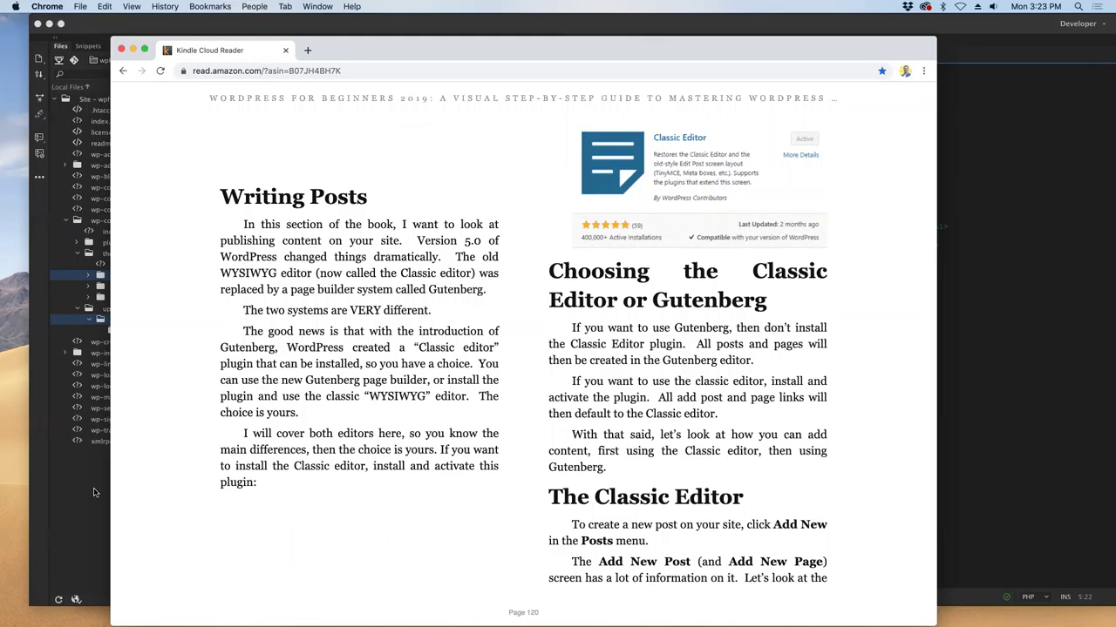
- Collapse the themes folder in Dreamweaver's wphrtest Files panel, then return to the Kindle book in Chrome
click(73, 475)
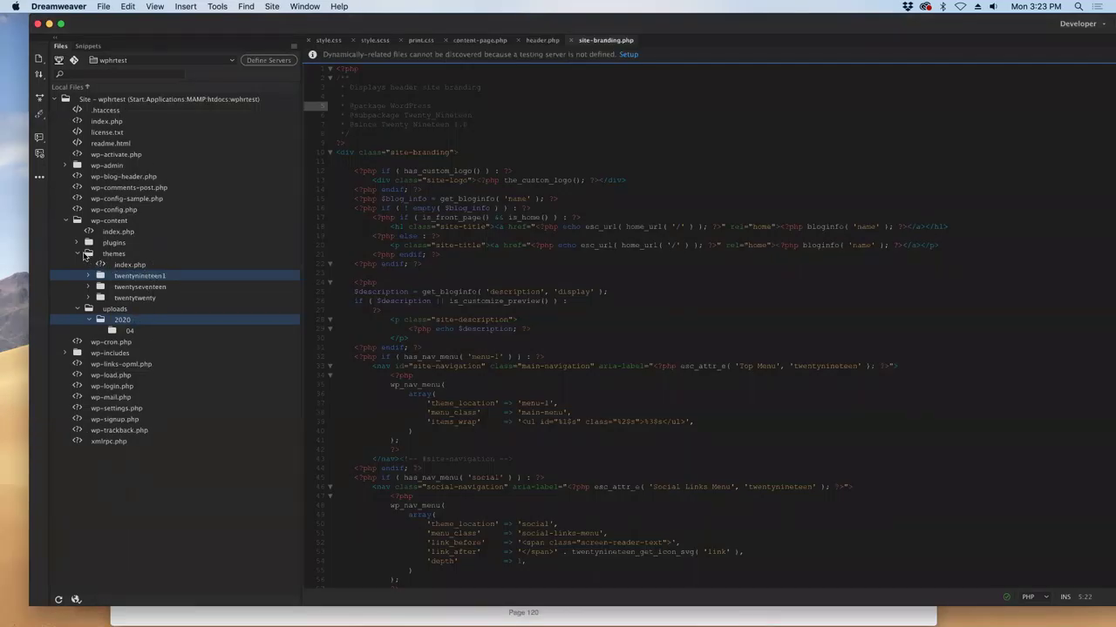
click(79, 255)
click(111, 254)
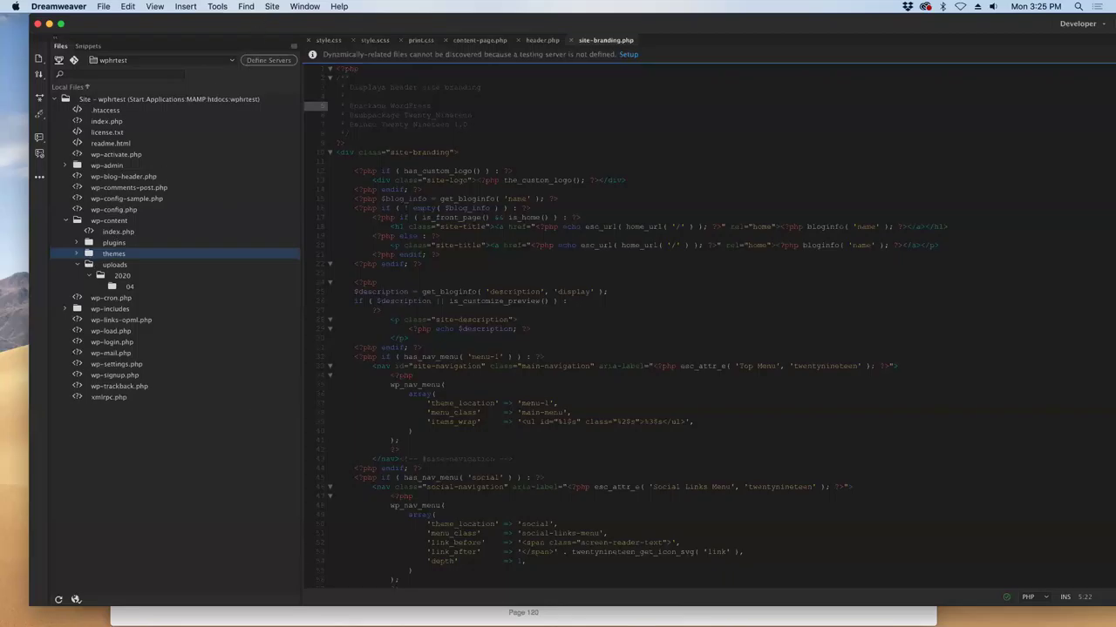
key(super+Tab)
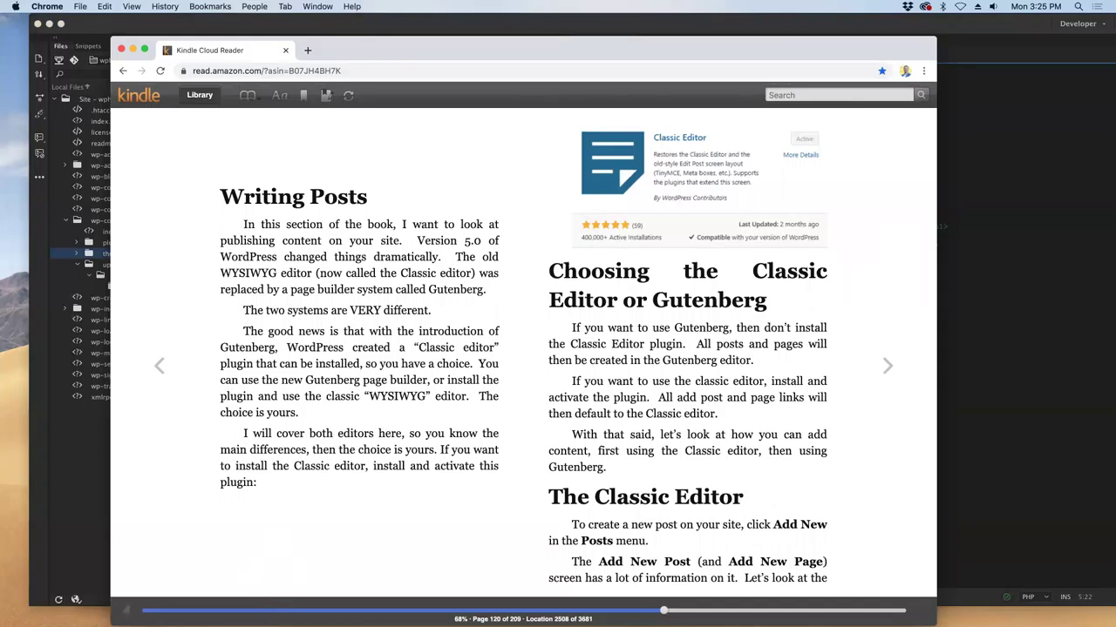
- Reposition the book and browser windows, dismissing the accidentally opened feedback form
mouse_move(300, 619)
drag(577, 50, 554, 41)
click(165, 7)
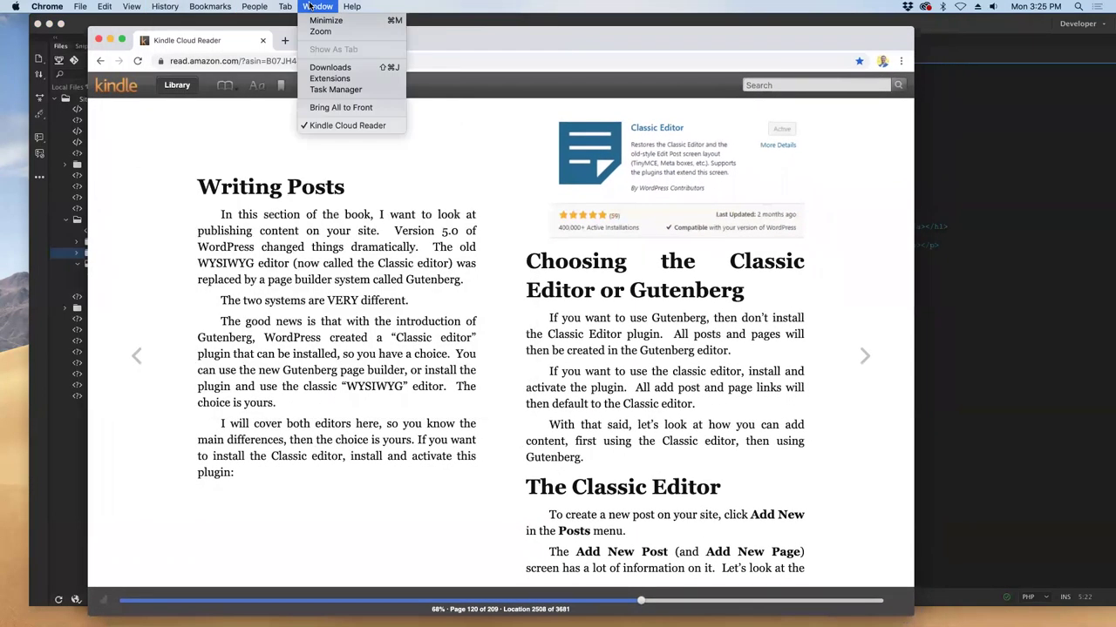
click(351, 6)
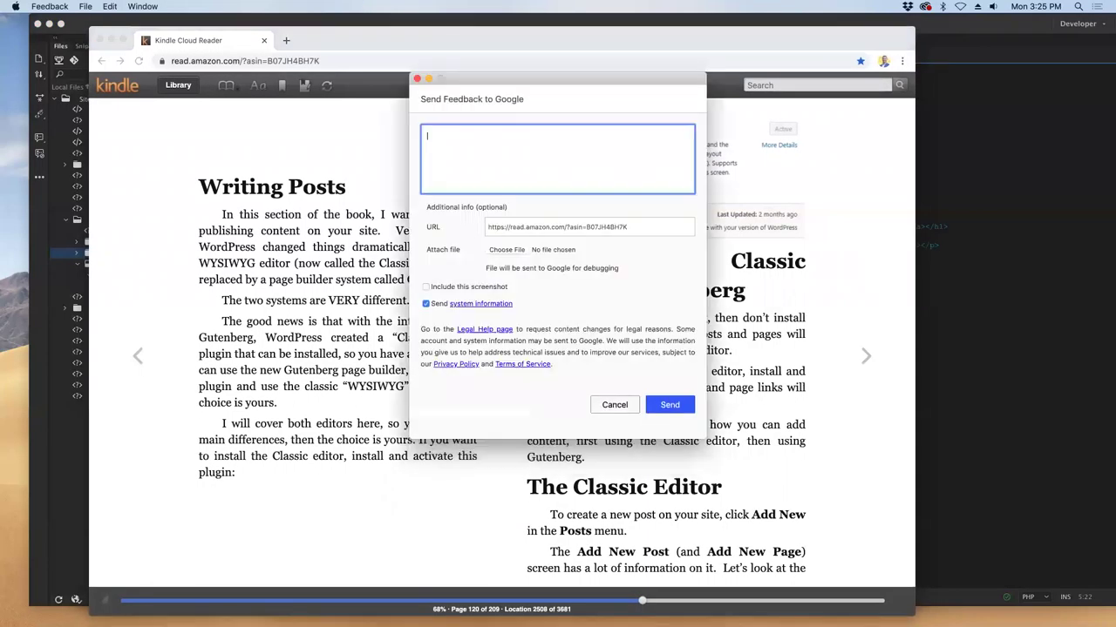
key(Escape)
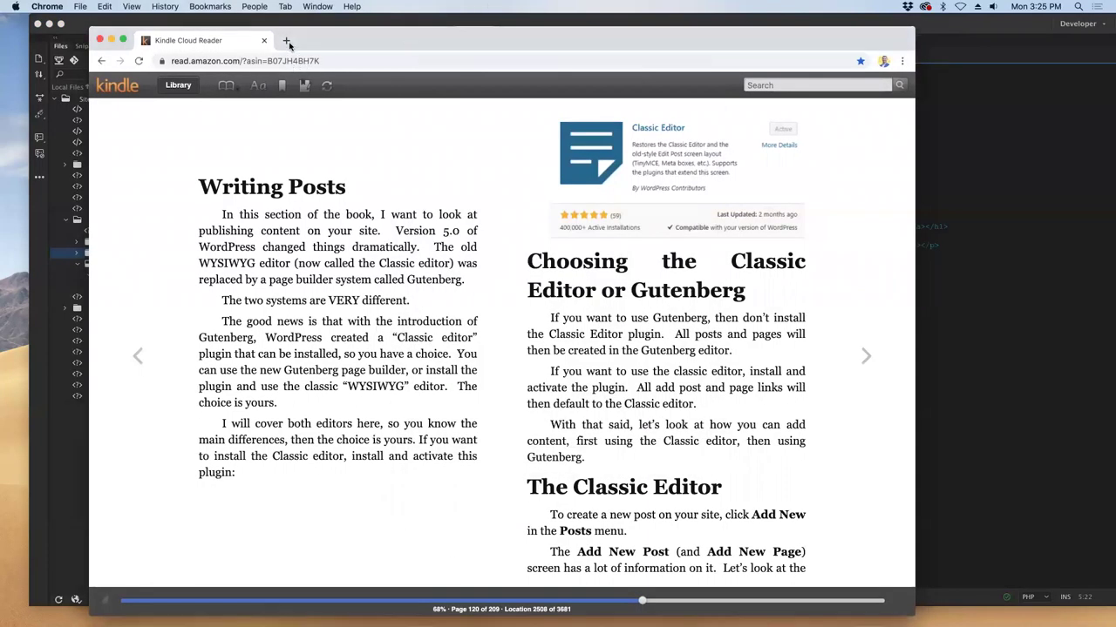
drag(707, 37, 749, 48)
drag(639, 53, 639, 99)
- Open localhost:8888/wphrtest in a new Chrome tab from the 'lo' address suggestion
click(329, 98)
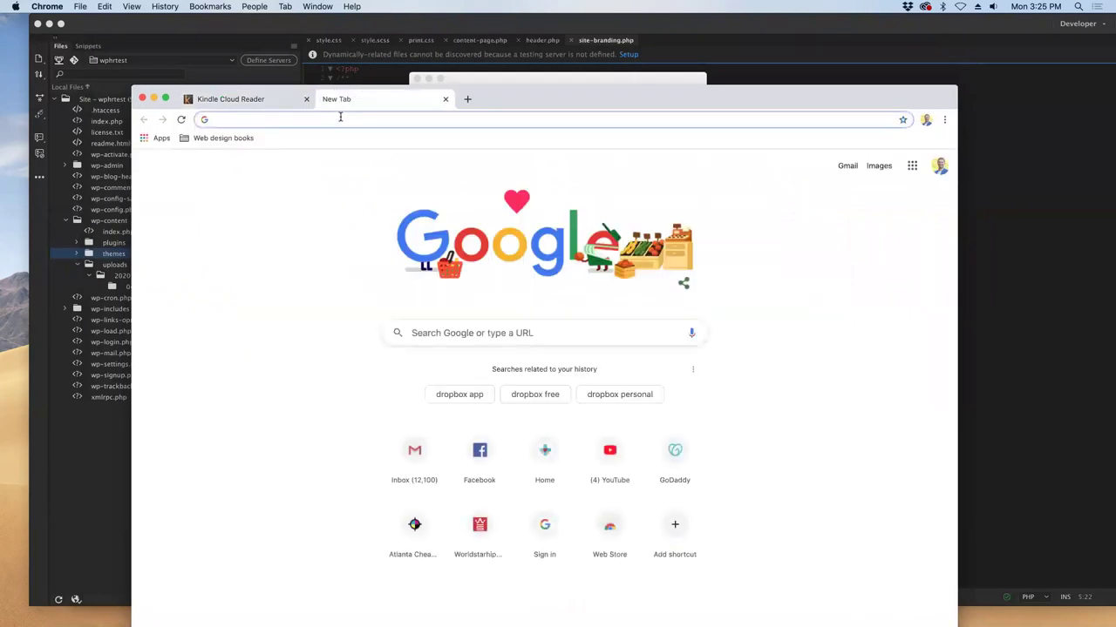
text(lo)
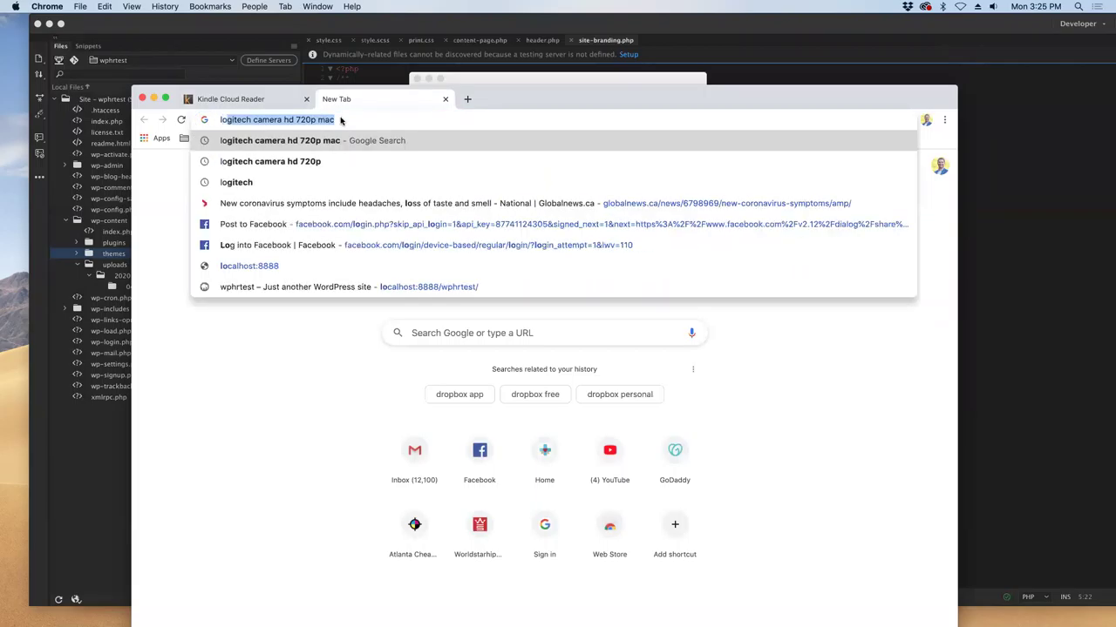
click(369, 286)
drag(564, 90, 565, 55)
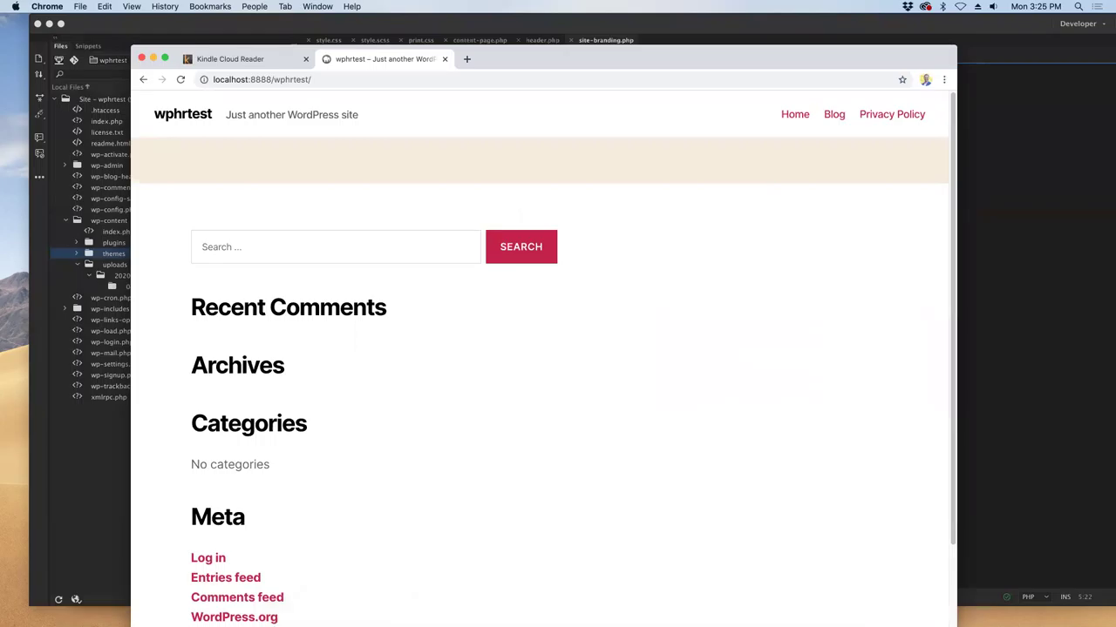
- In Safari's admin, go to Plugins > Installed Plugins and scroll through the 22 inactive plugins
click(330, 616)
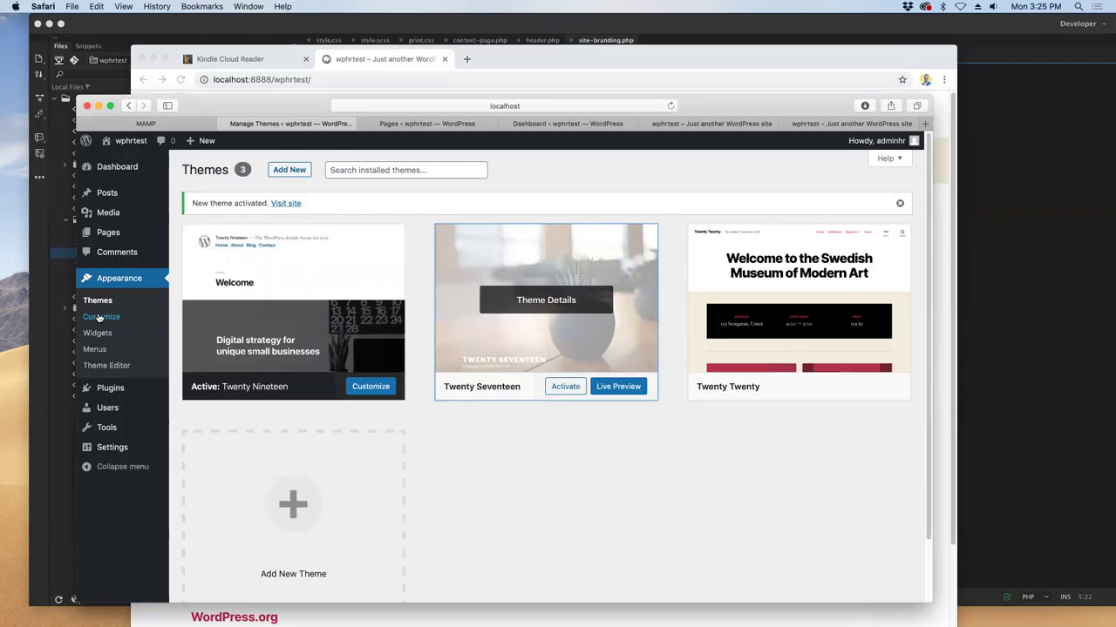
mouse_move(107, 392)
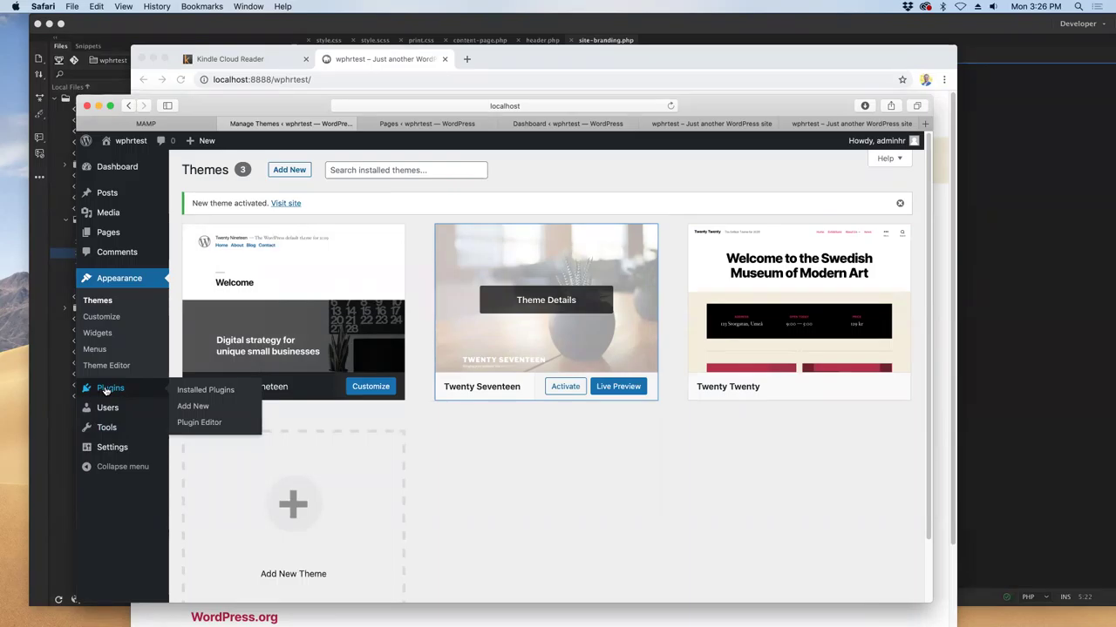
click(224, 394)
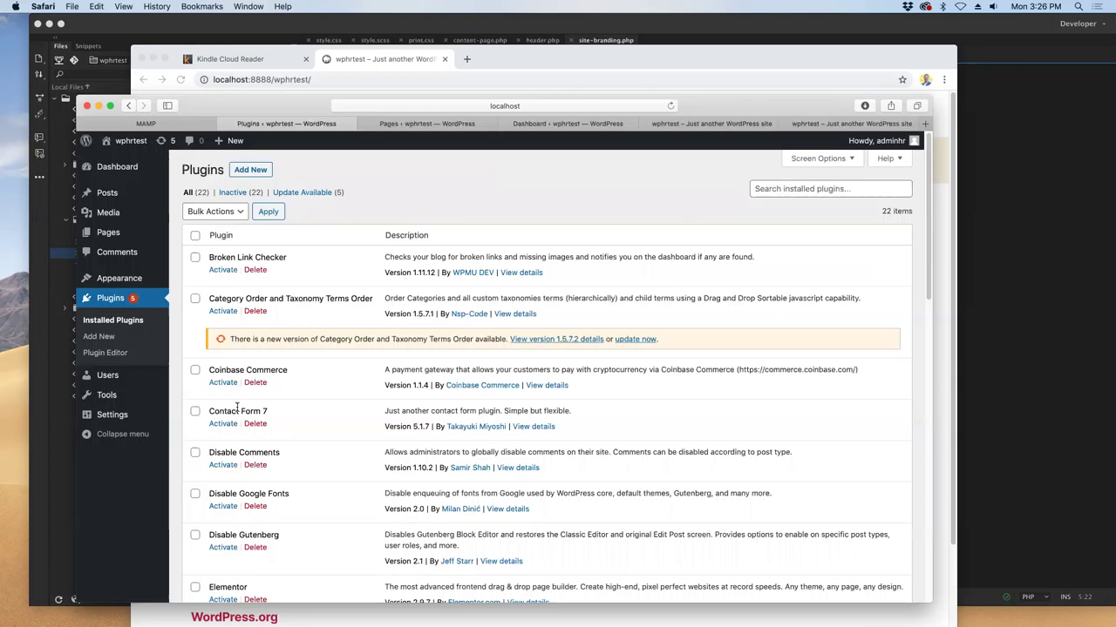
scroll(266, 390, down, 5)
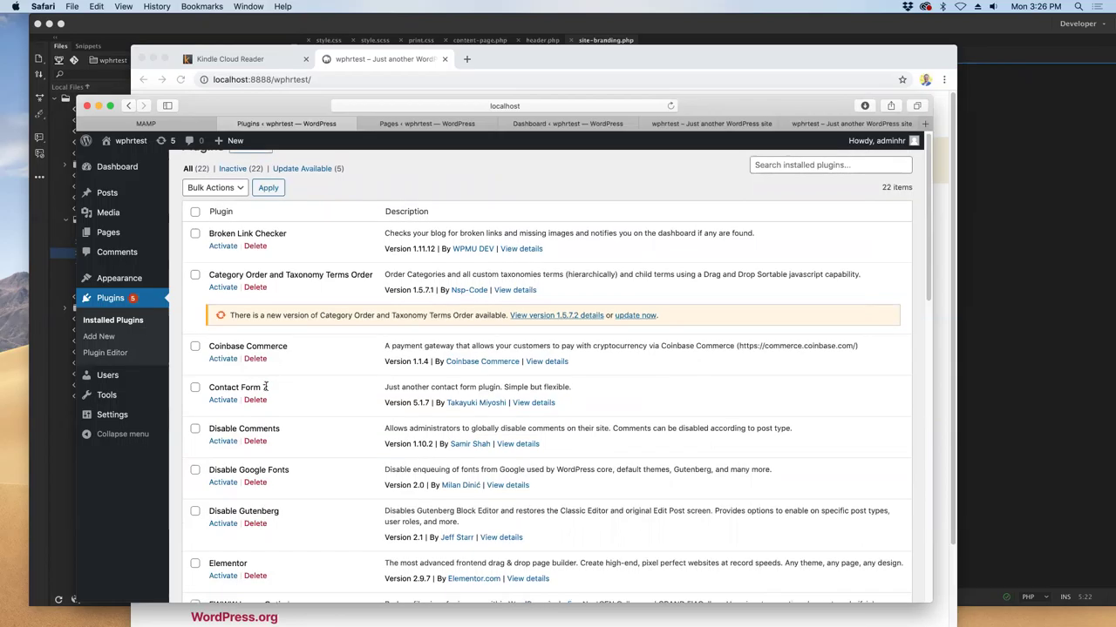
scroll(267, 389, down, 3)
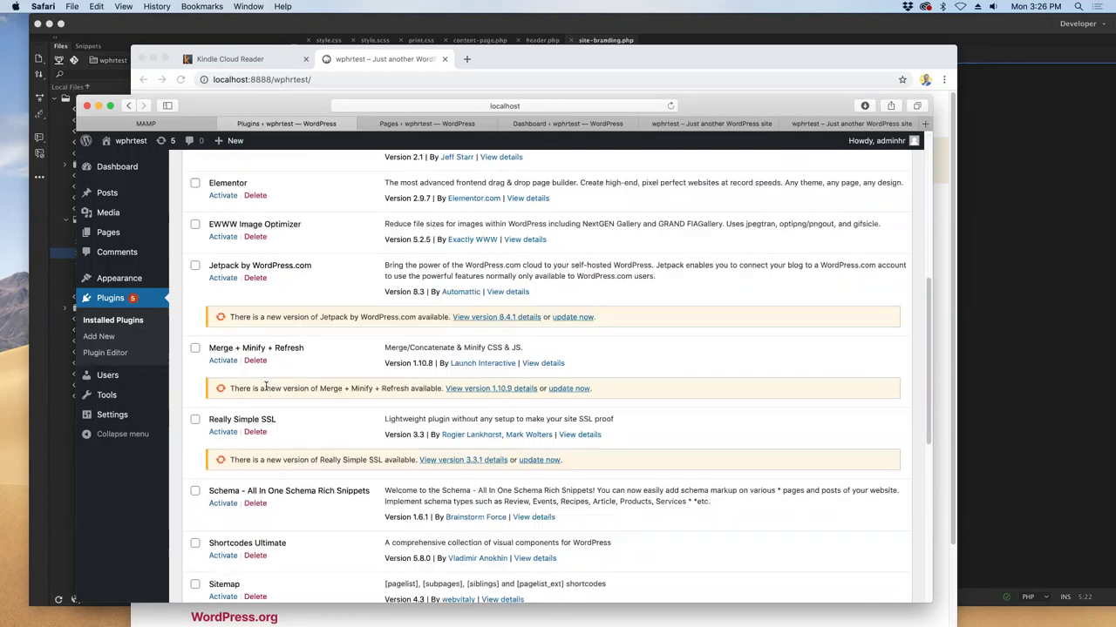
scroll(267, 393, up, 10)
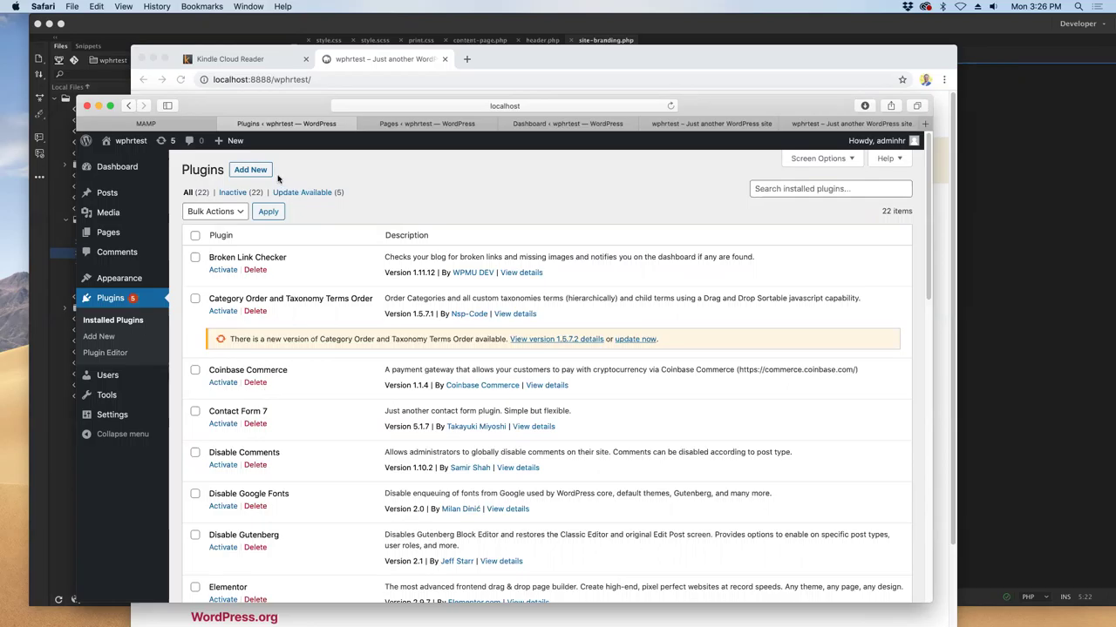
- Search the plugin directory for 'duplicate' and install the Duplicate Page plugin
click(241, 171)
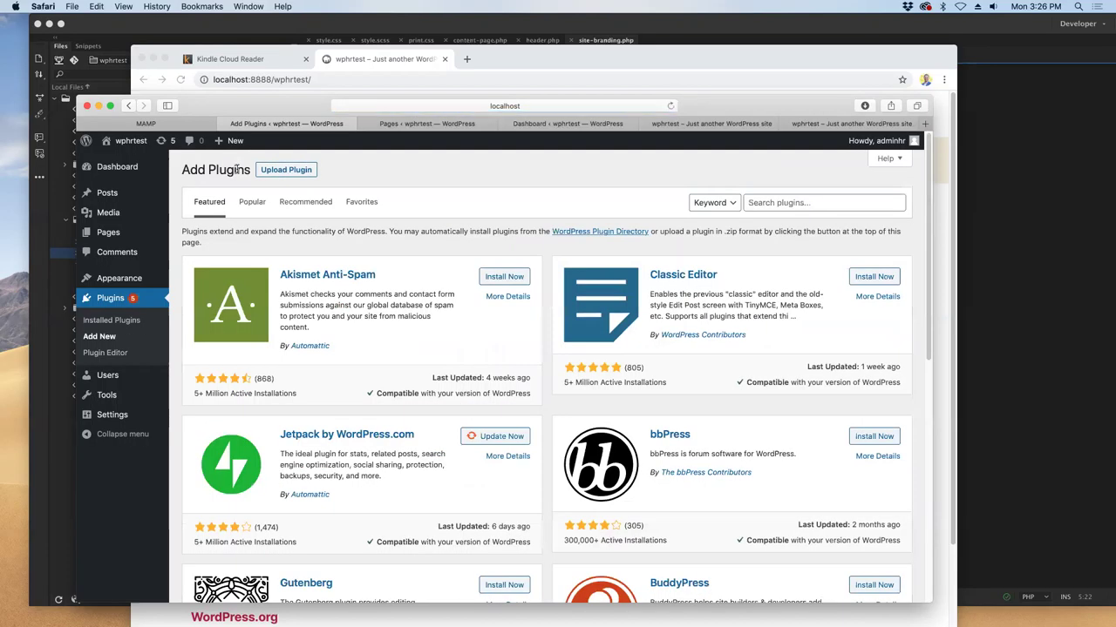
click(106, 323)
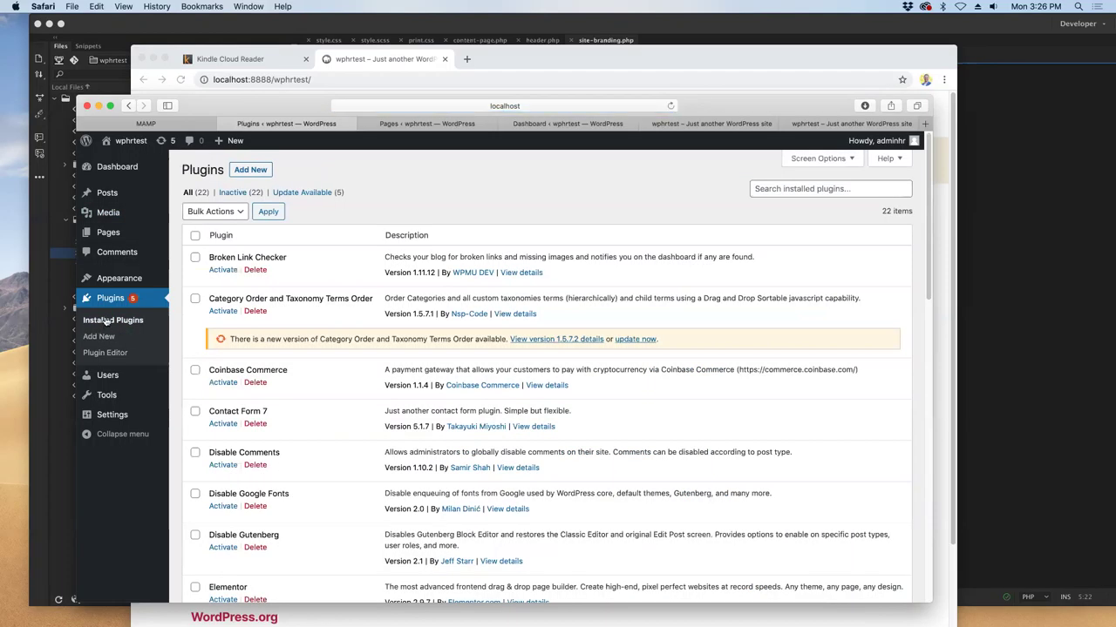
scroll(453, 364, down, 15)
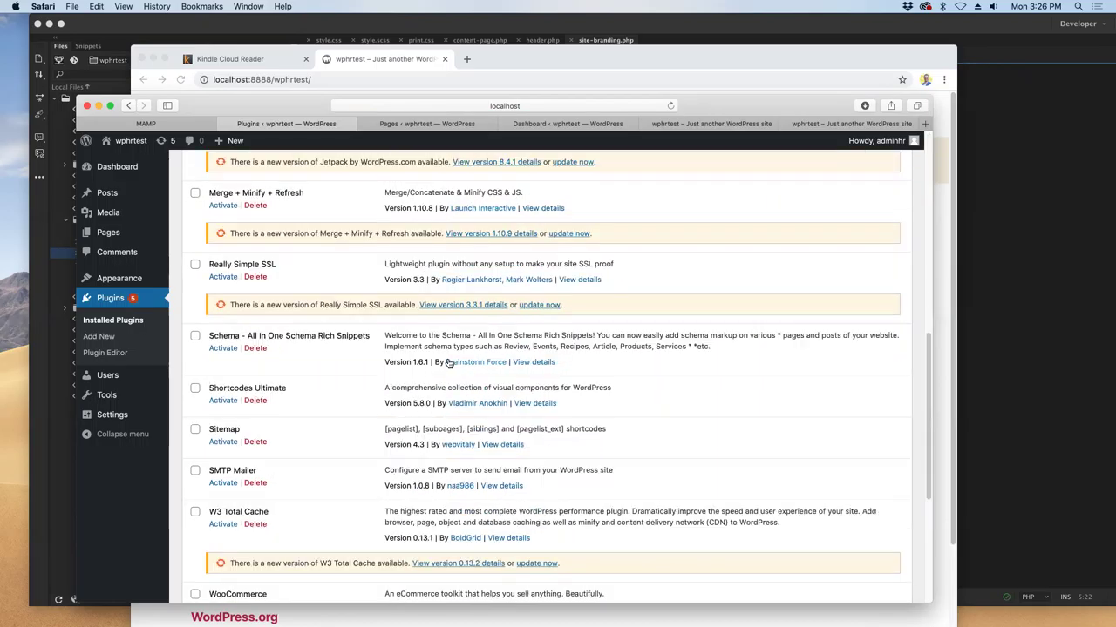
scroll(449, 363, up, 15)
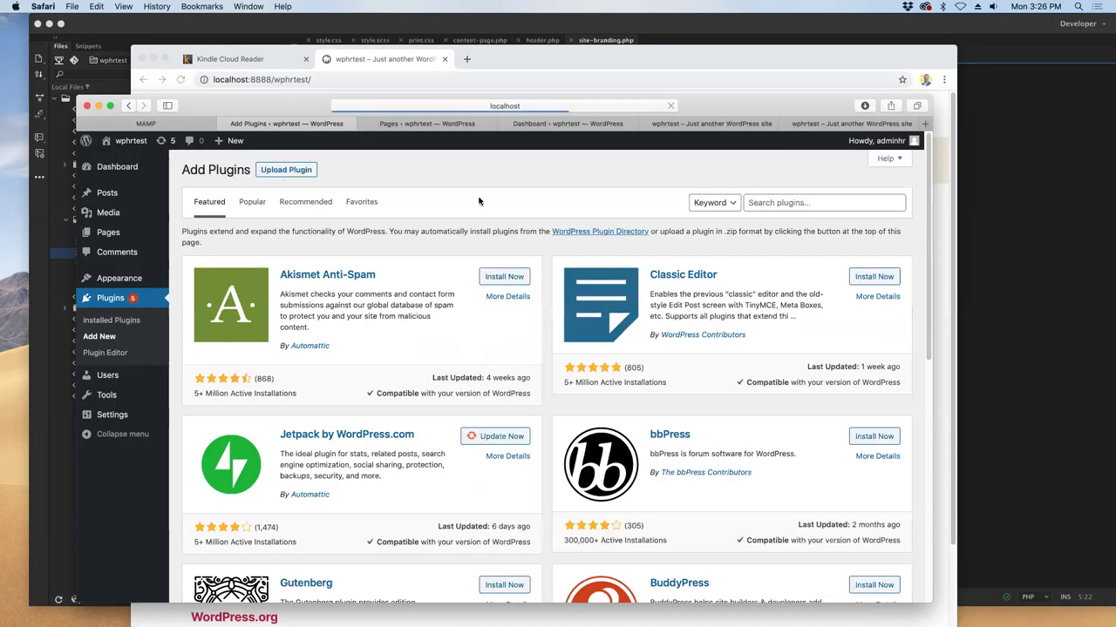
click(803, 202)
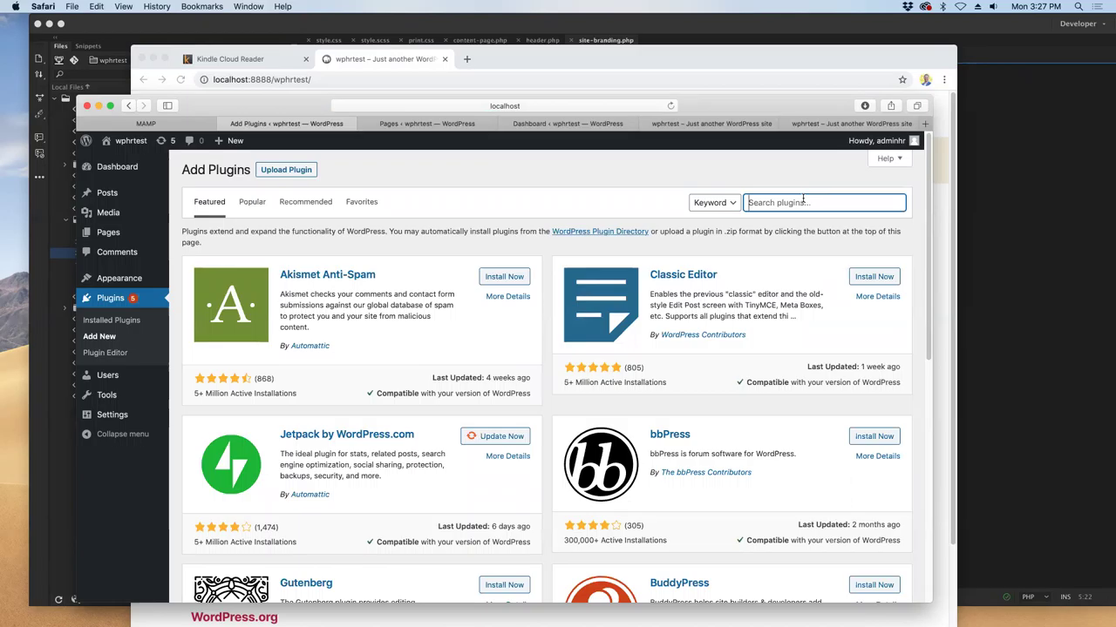
text(duplicate)
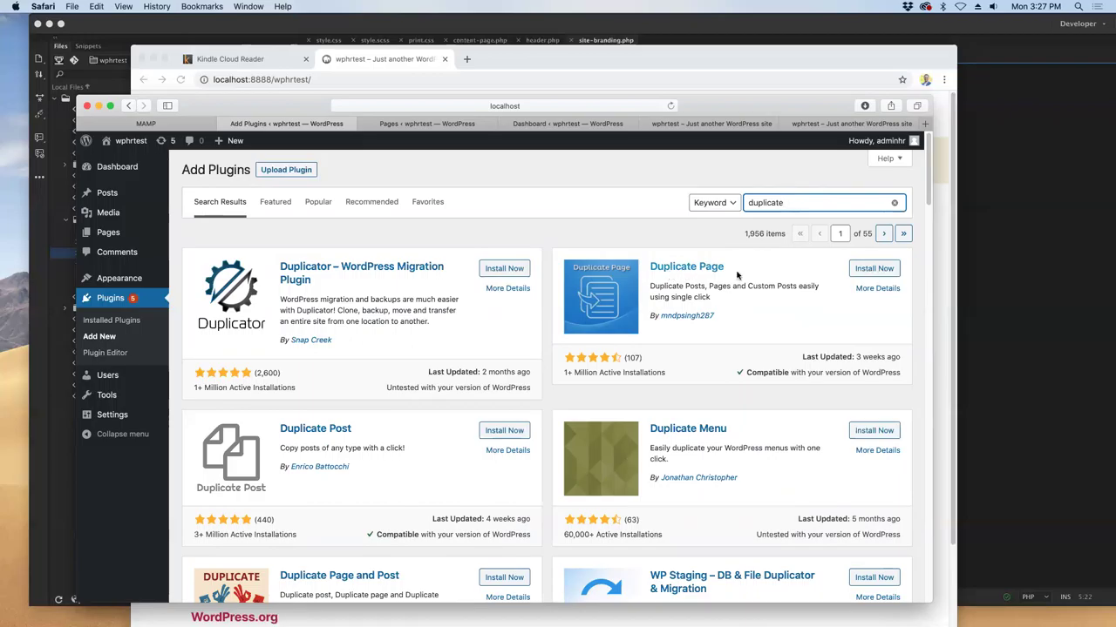
click(871, 269)
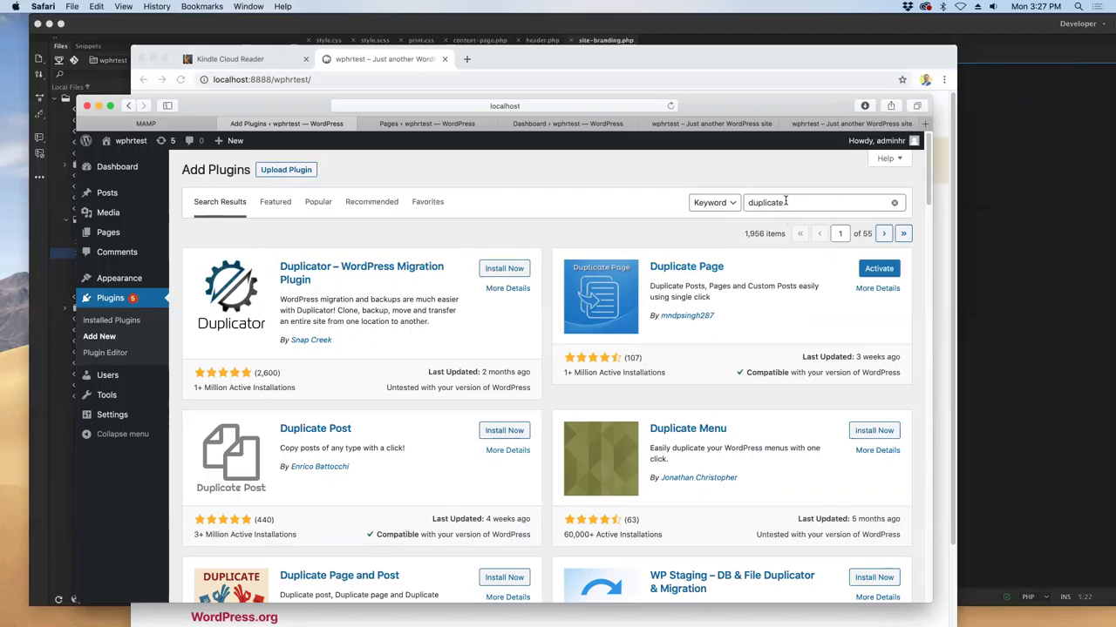
drag(784, 203, 680, 192)
- Search Add Plugins for 'migration', correcting the misspelled 'mirgration' via spell-check
text(all in one migr)
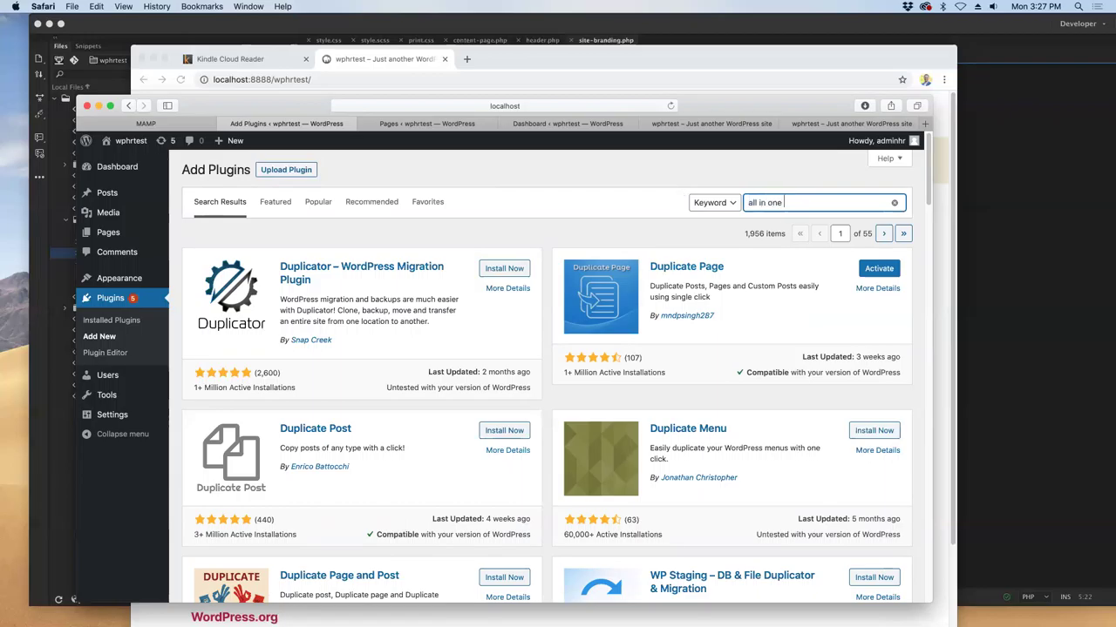
text(ation)
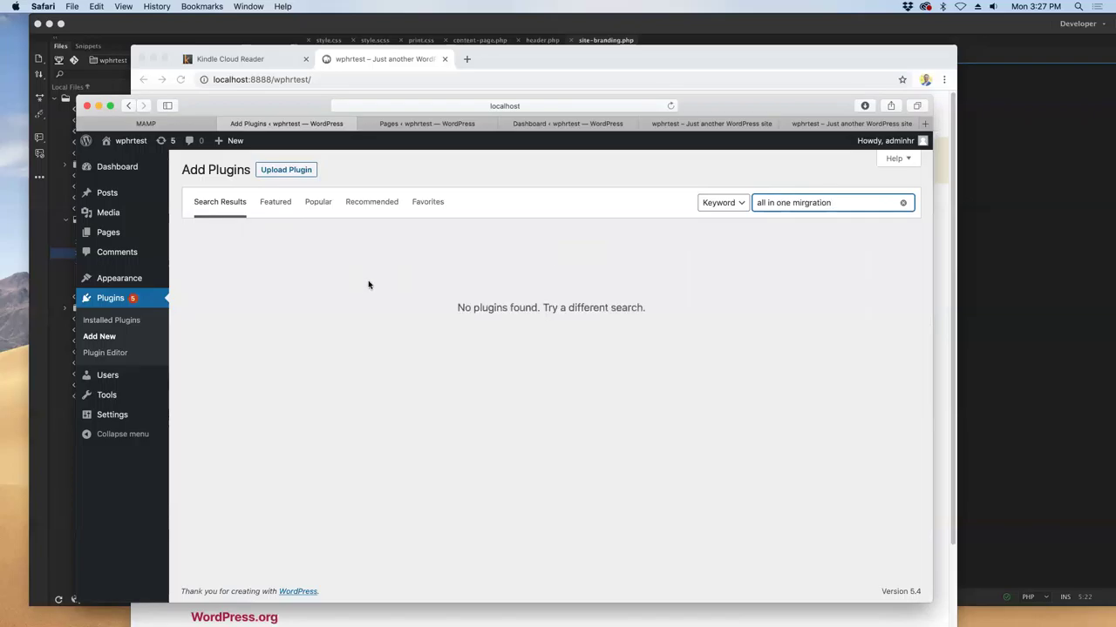
drag(791, 200, 708, 194)
key(BackSpace)
double_click(817, 195)
click(805, 202)
right_click(779, 203)
click(837, 201)
click(832, 202)
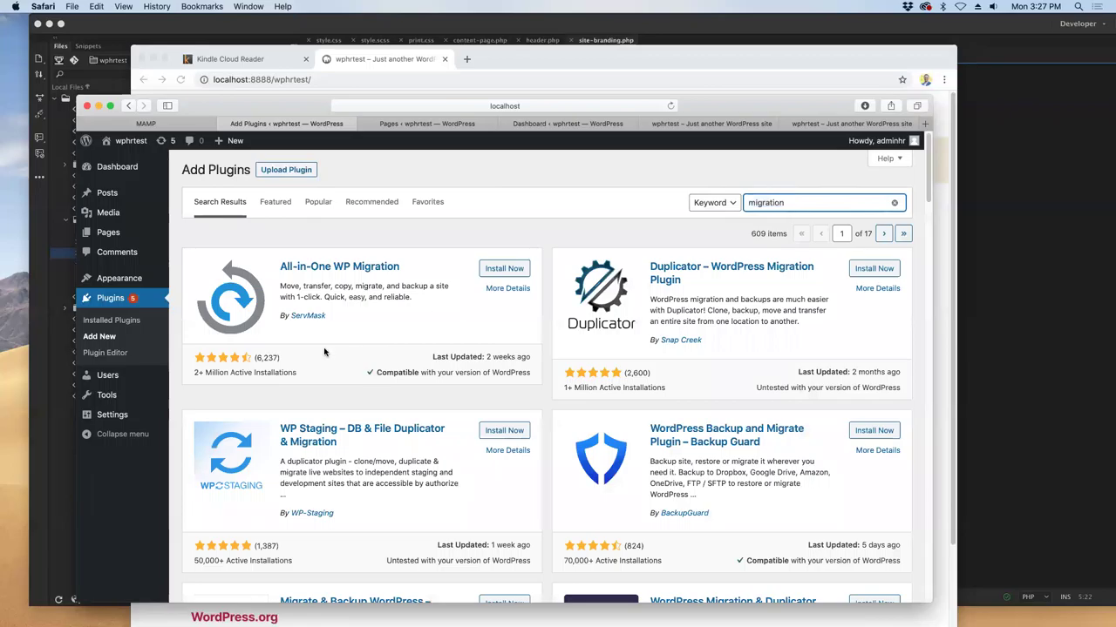
- Install the All-in-One WP Migration plugin and scroll through the migration results
click(487, 271)
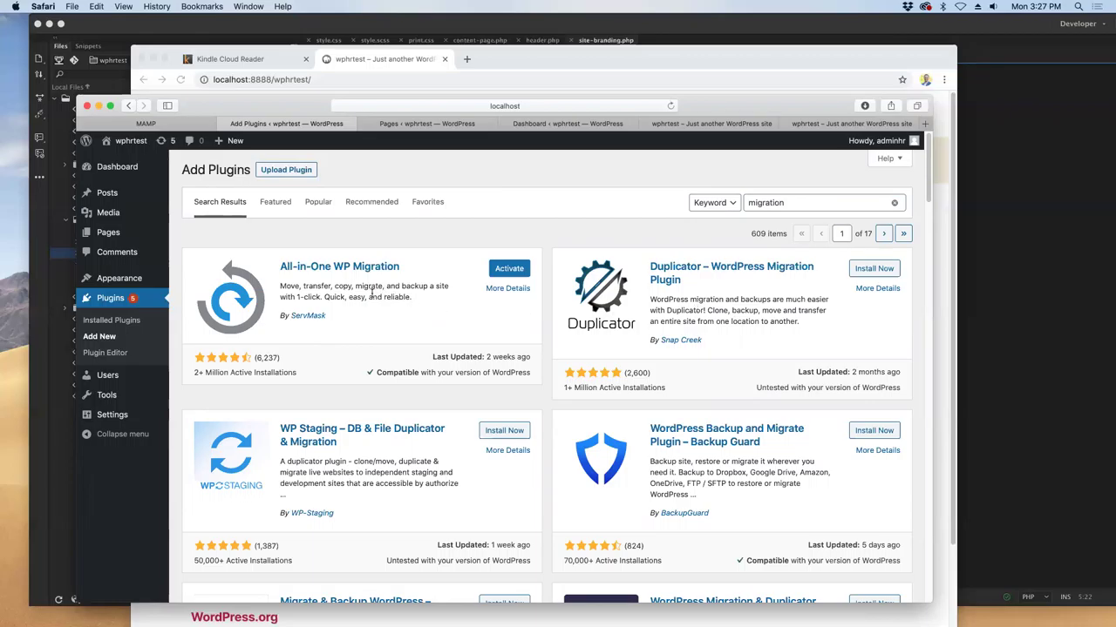
mouse_move(384, 286)
mouse_down()
mouse_move(387, 309)
mouse_move(391, 294)
mouse_up()
click(413, 297)
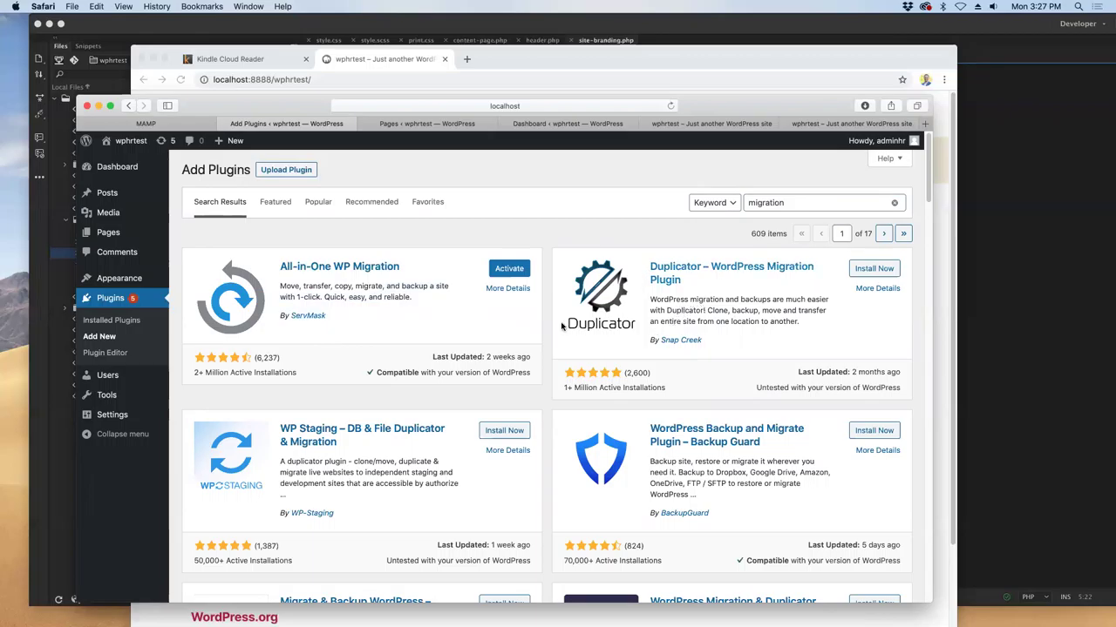
scroll(671, 271, down, 2)
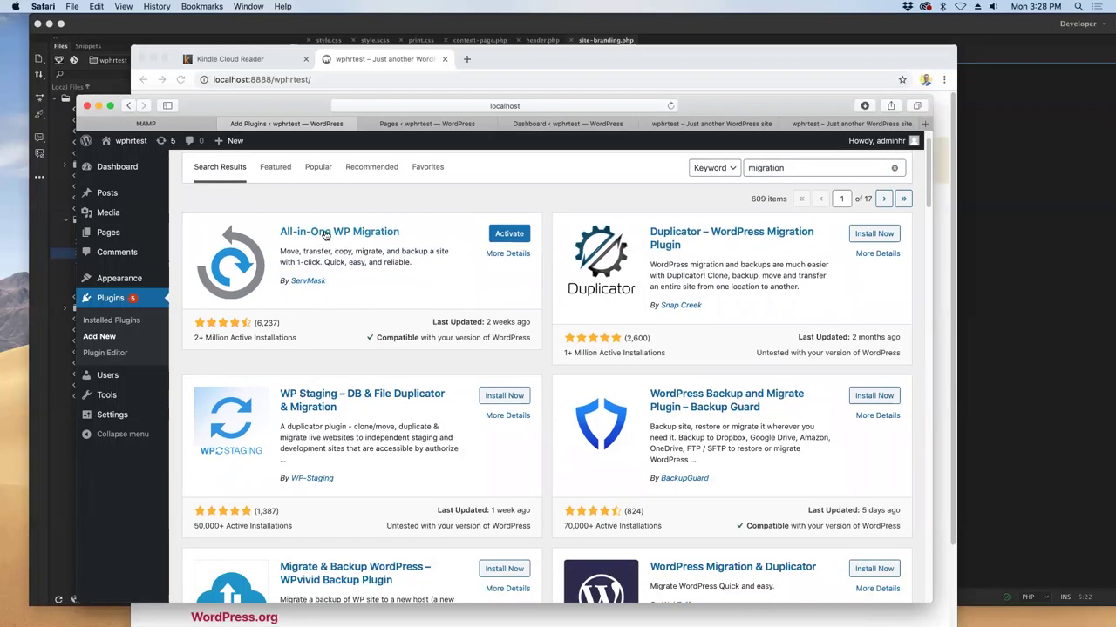
scroll(326, 261, down, 5)
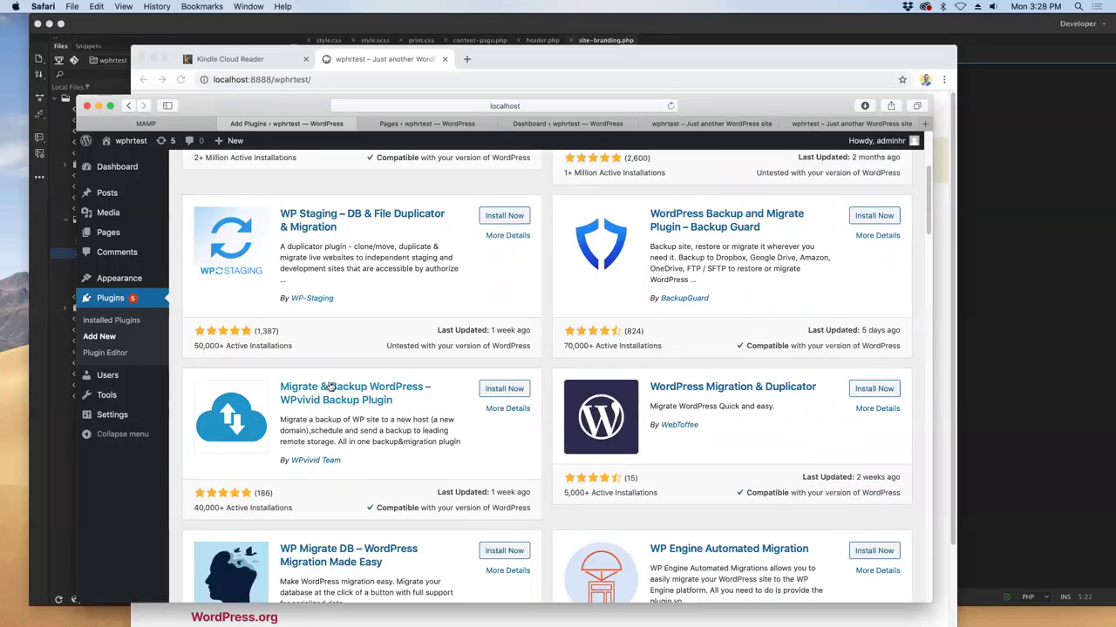
scroll(326, 388, up, 6)
drag(784, 200, 697, 198)
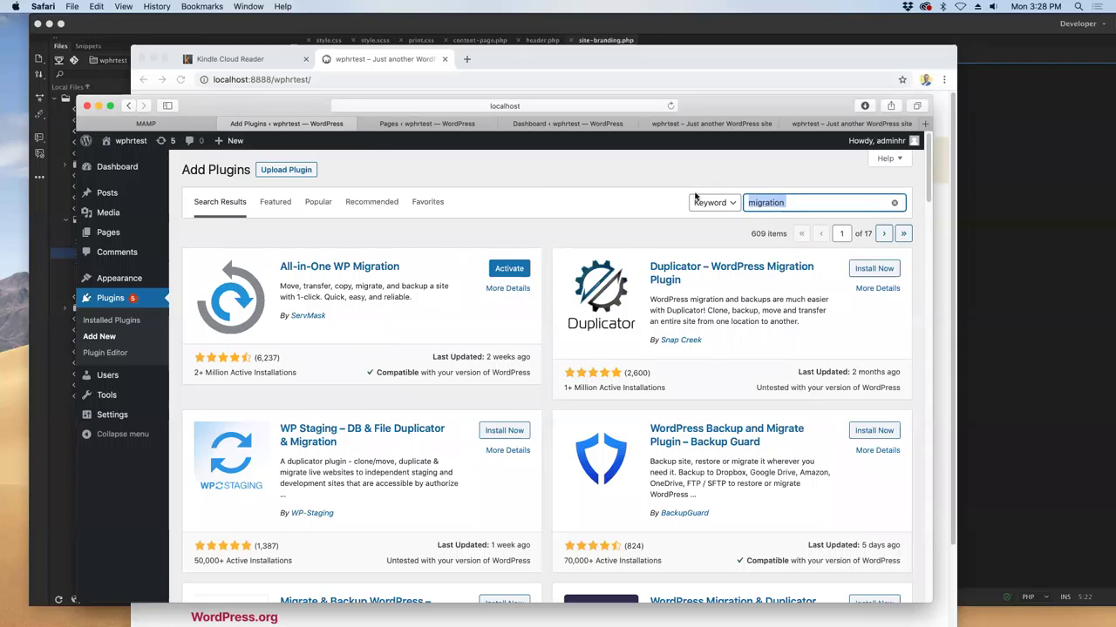
- Search the plugin directory for 'backupbuddy', then shorten the search to 'backup'
text(backupbuddy)
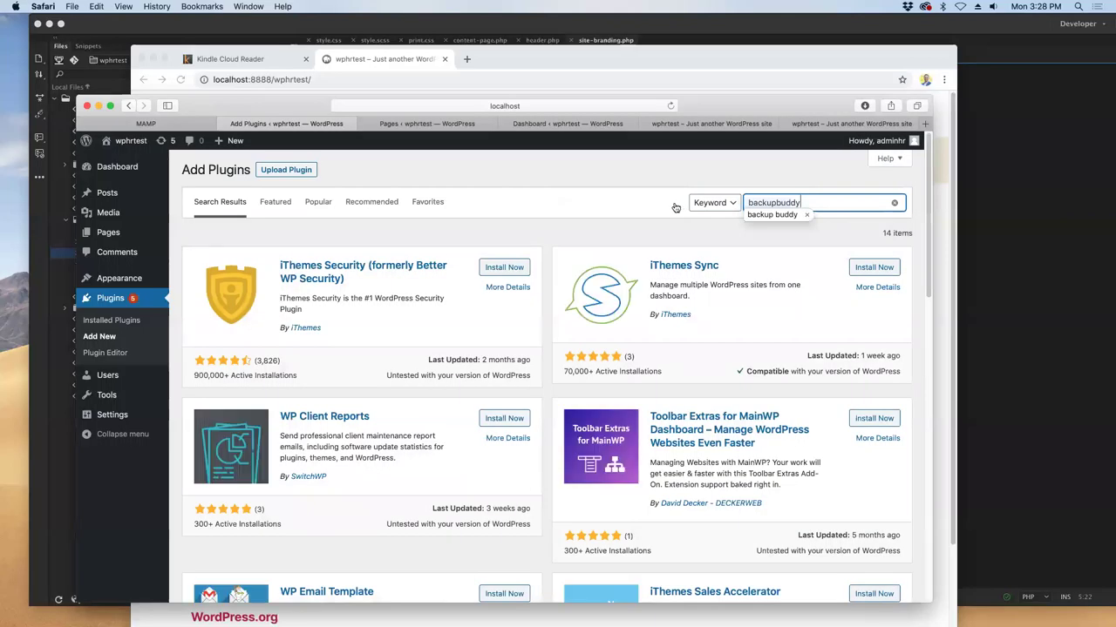
scroll(605, 242, down, 5)
key(Down)
key(Return)
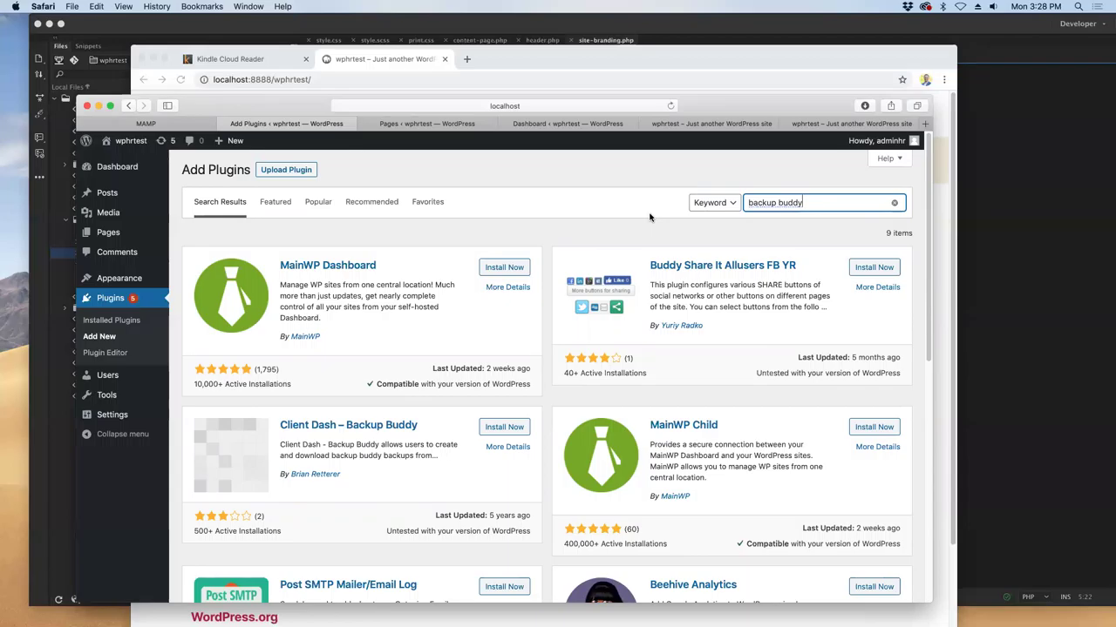
drag(827, 201, 771, 202)
key(BackSpace)
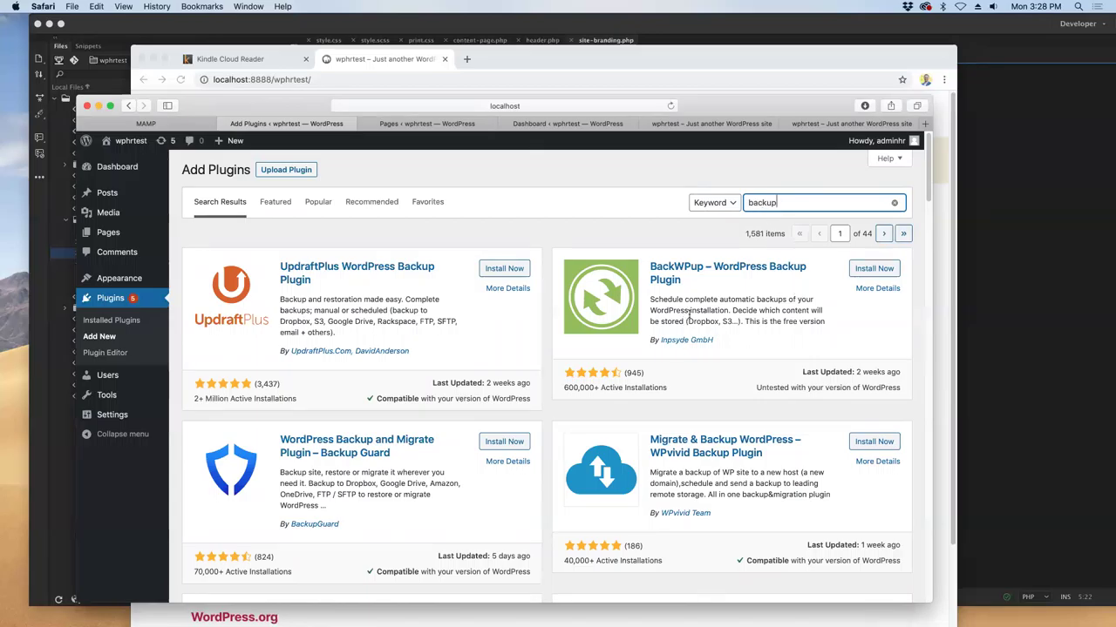
- Scroll through the backup results, reading the BackWPup, BackupGuard and My WP Backup descriptions
drag(665, 301, 808, 310)
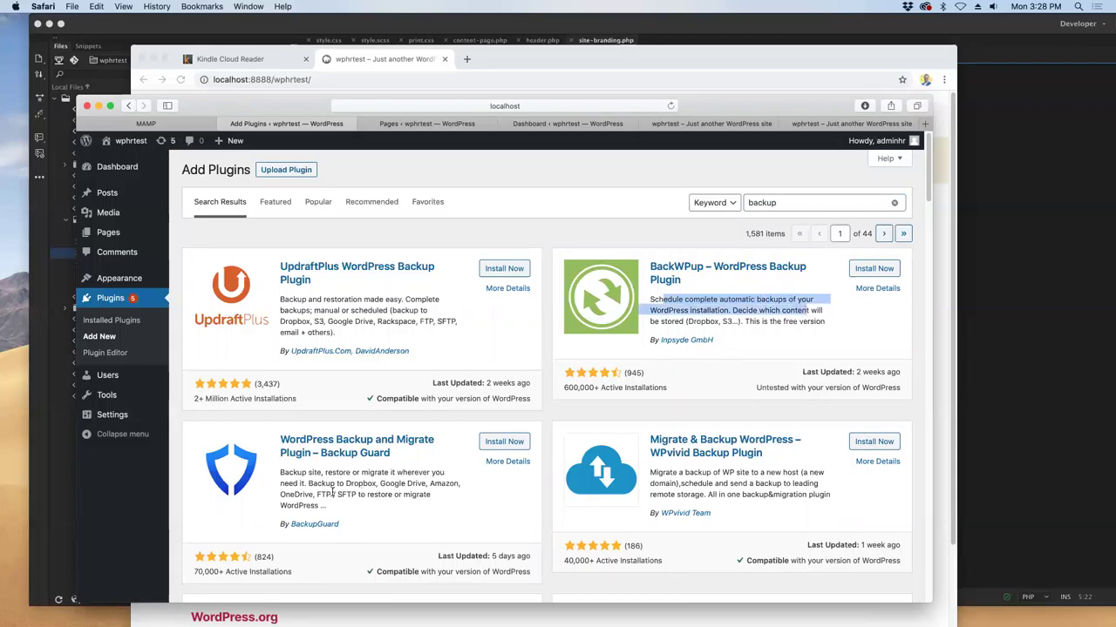
drag(353, 494, 363, 482)
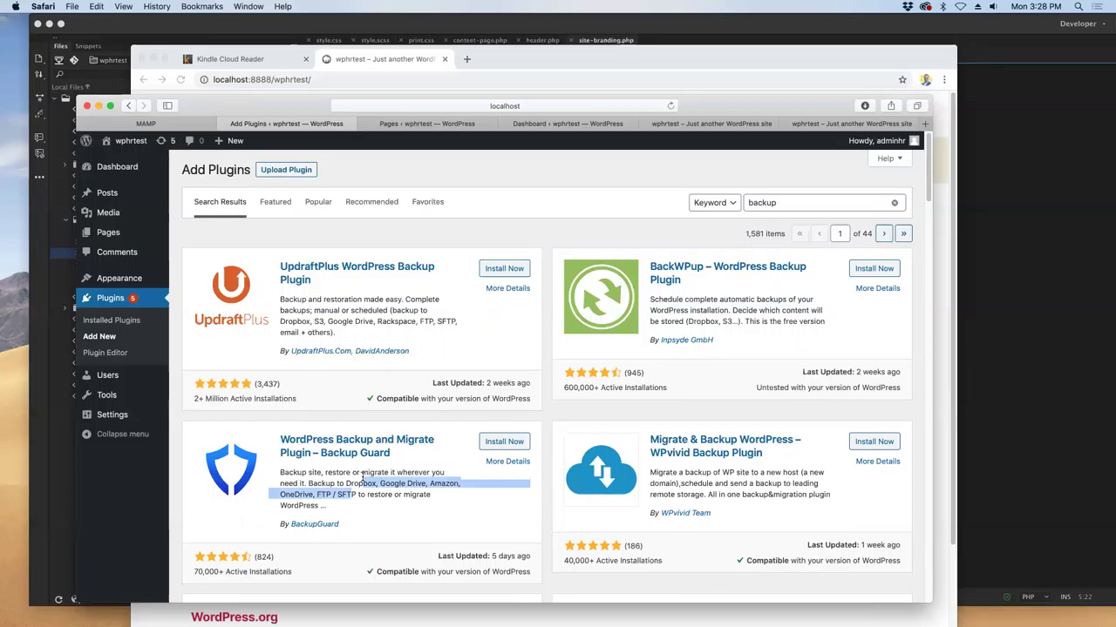
scroll(662, 460, down, 3)
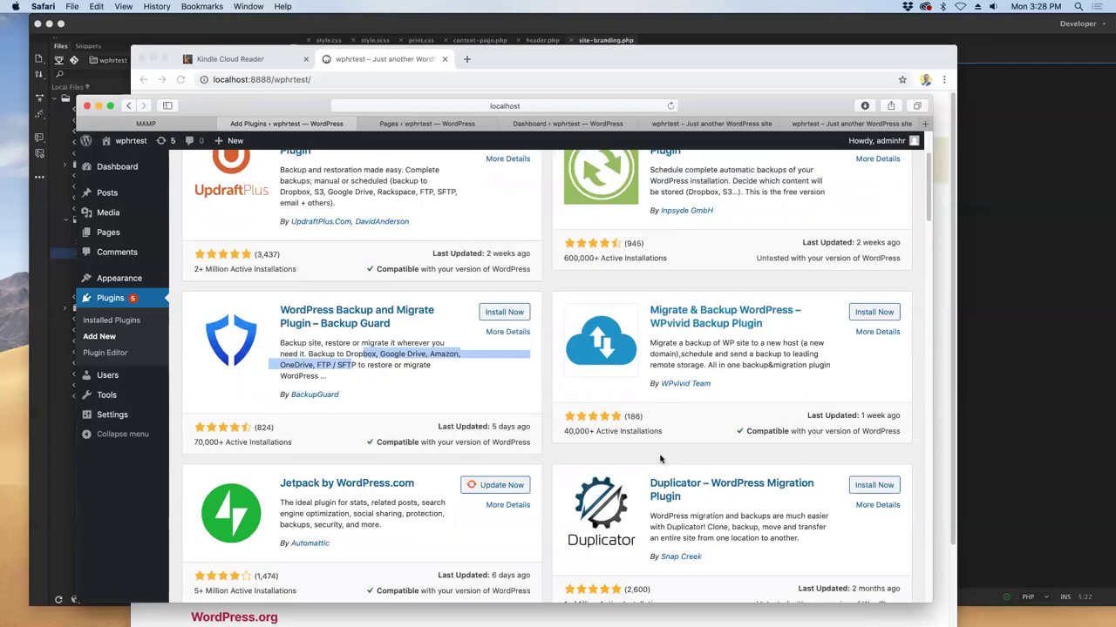
scroll(660, 460, down, 2)
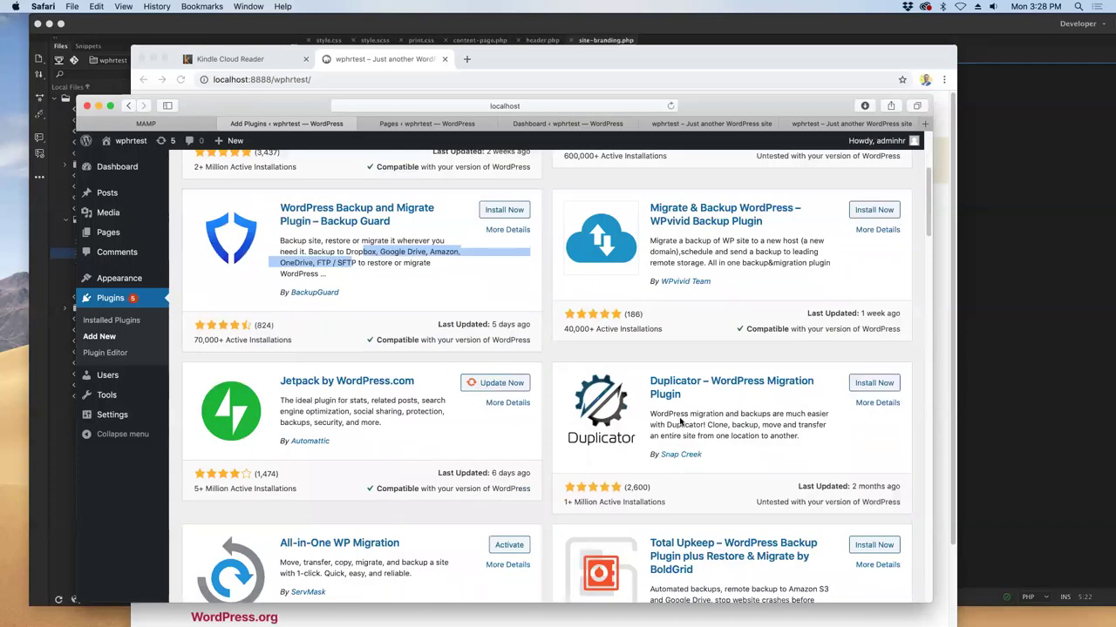
scroll(681, 419, down, 2)
scroll(680, 420, down, 5)
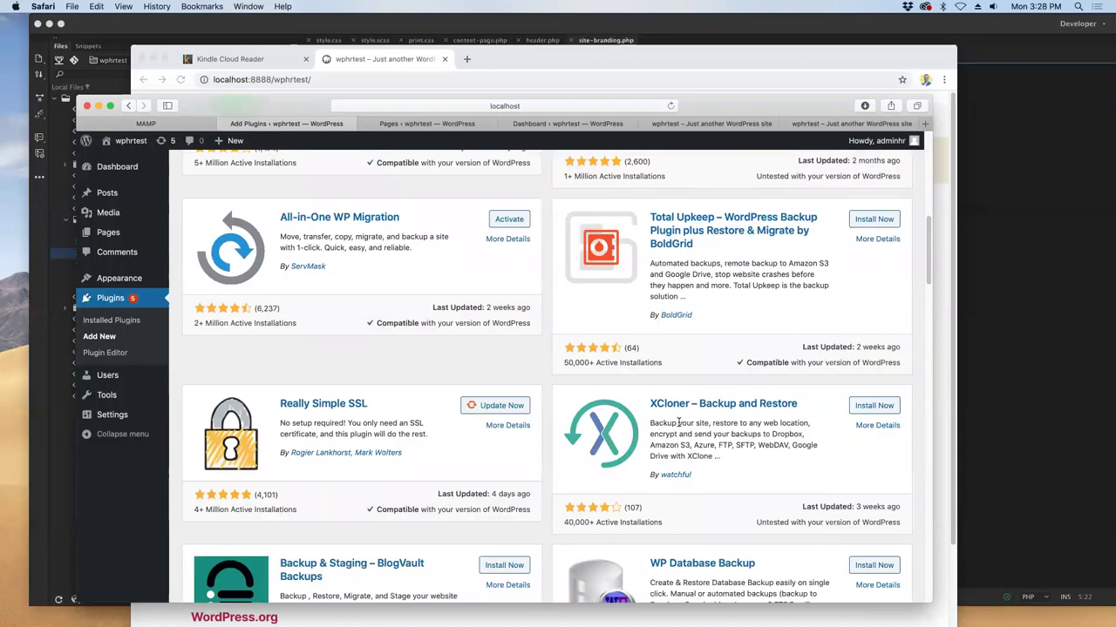
scroll(679, 423, down, 2)
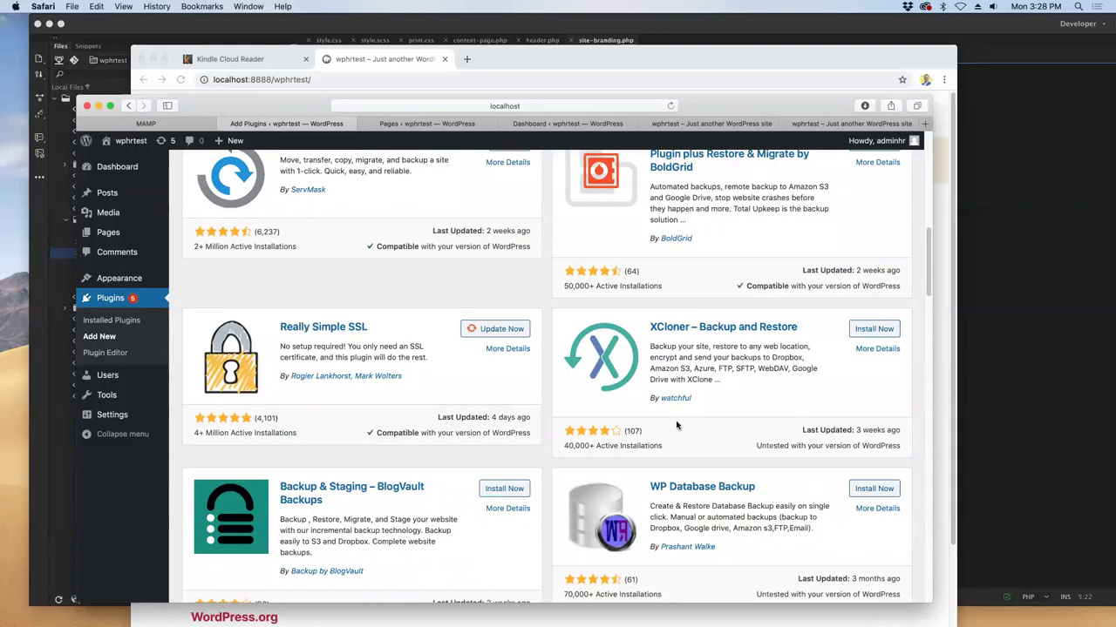
scroll(677, 424, down, 3)
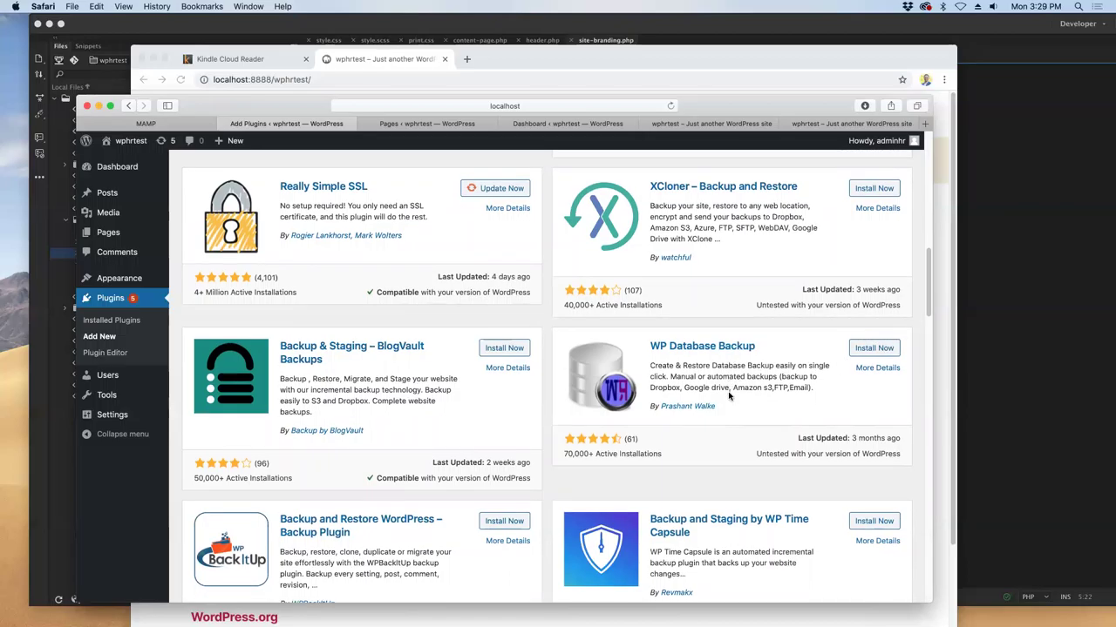
scroll(730, 397, down, 3)
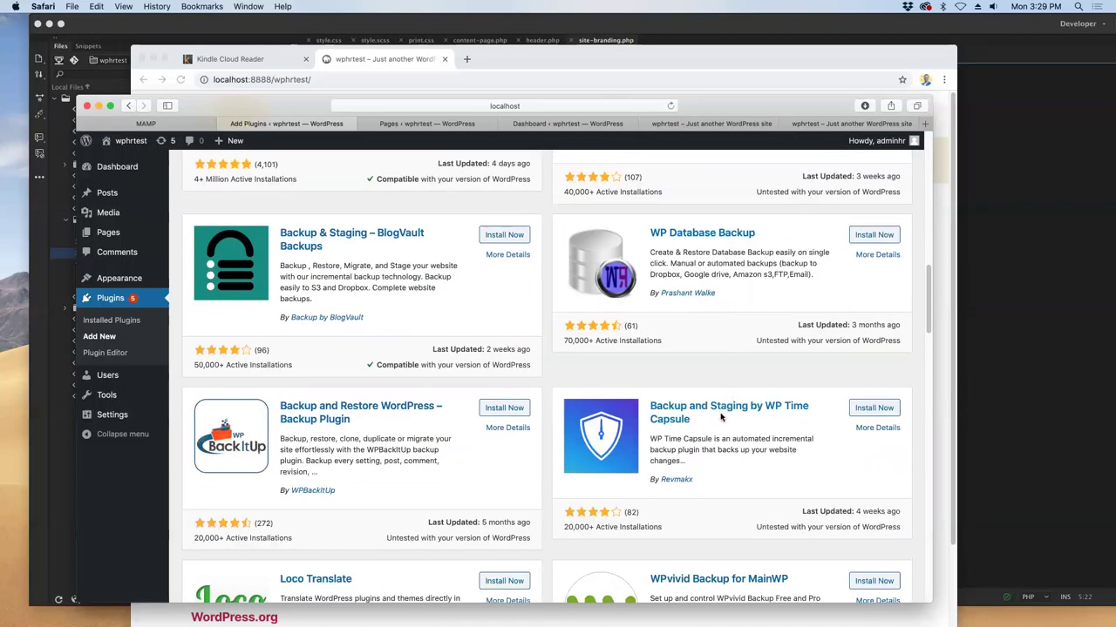
scroll(720, 419, down, 5)
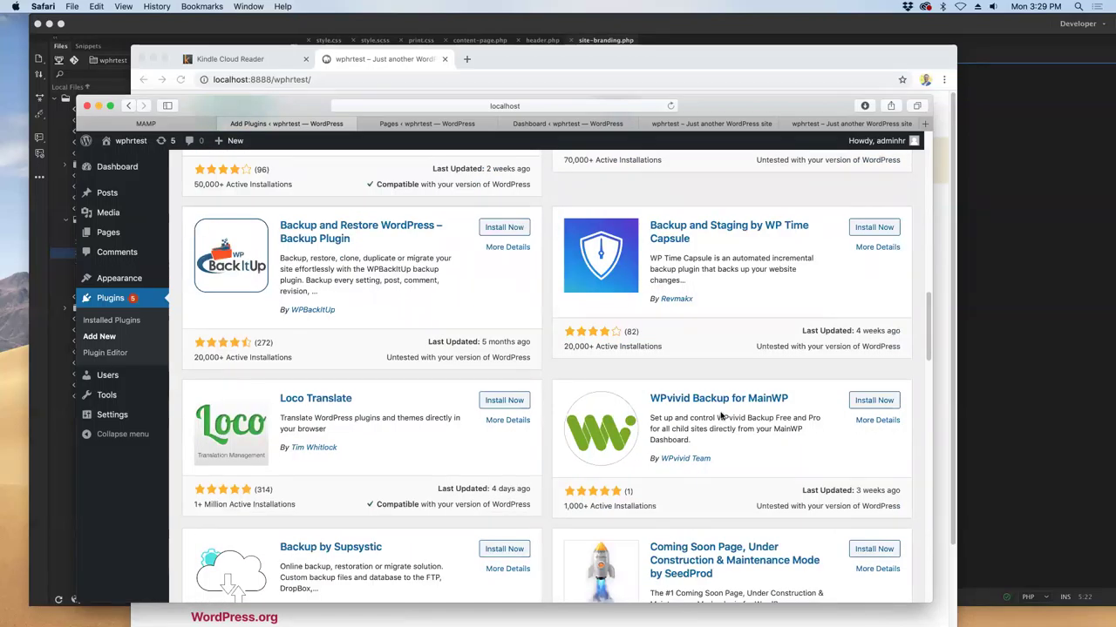
scroll(721, 410, down, 8)
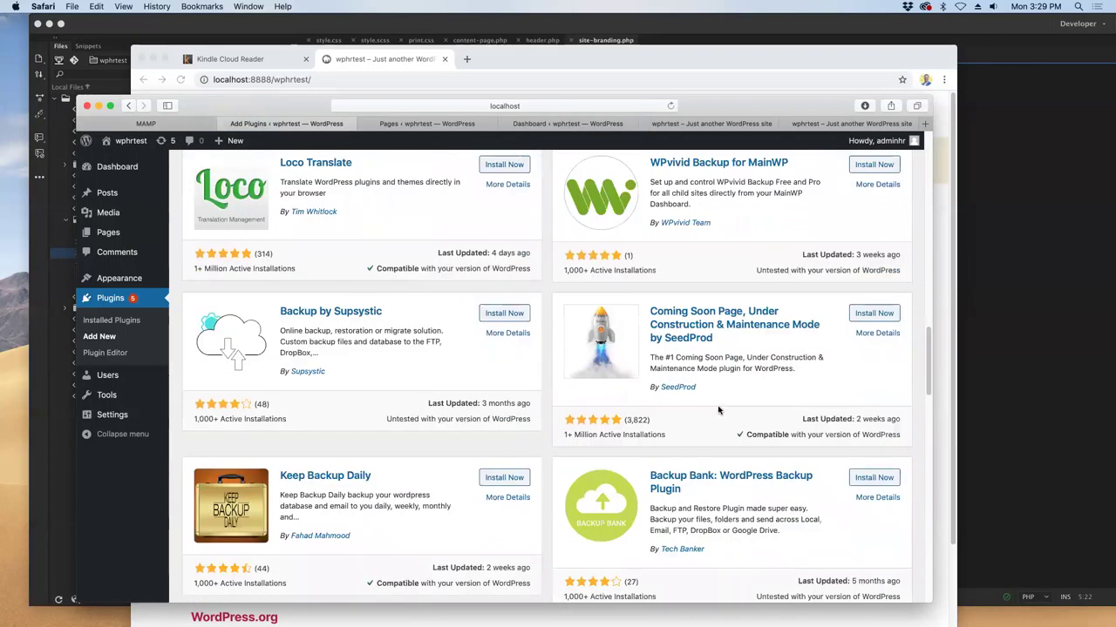
scroll(719, 410, down, 6)
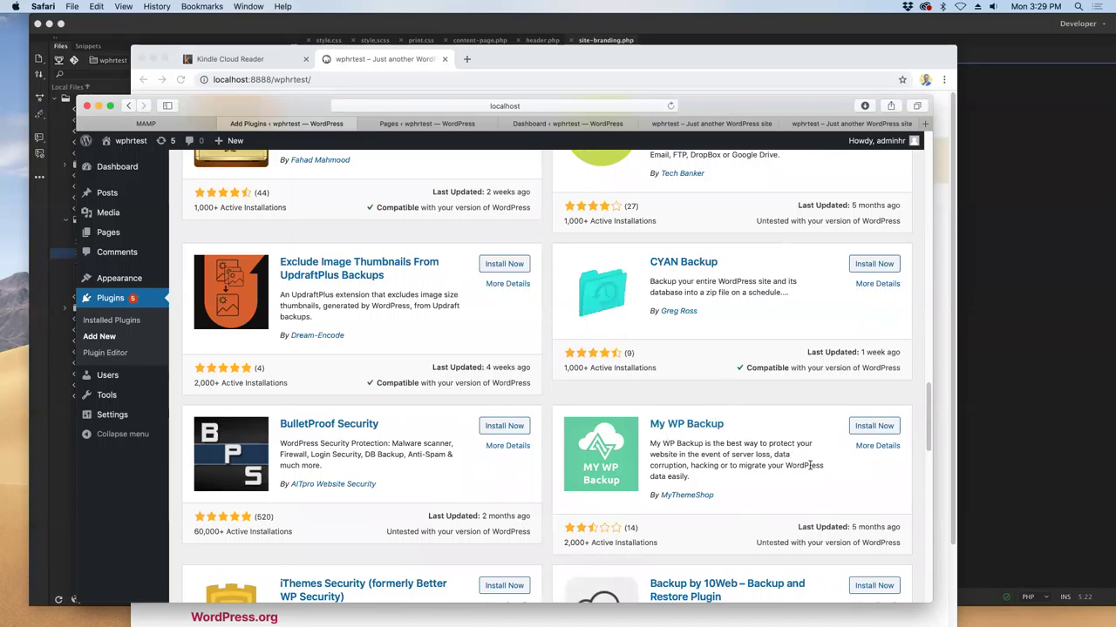
scroll(805, 462, down, 3)
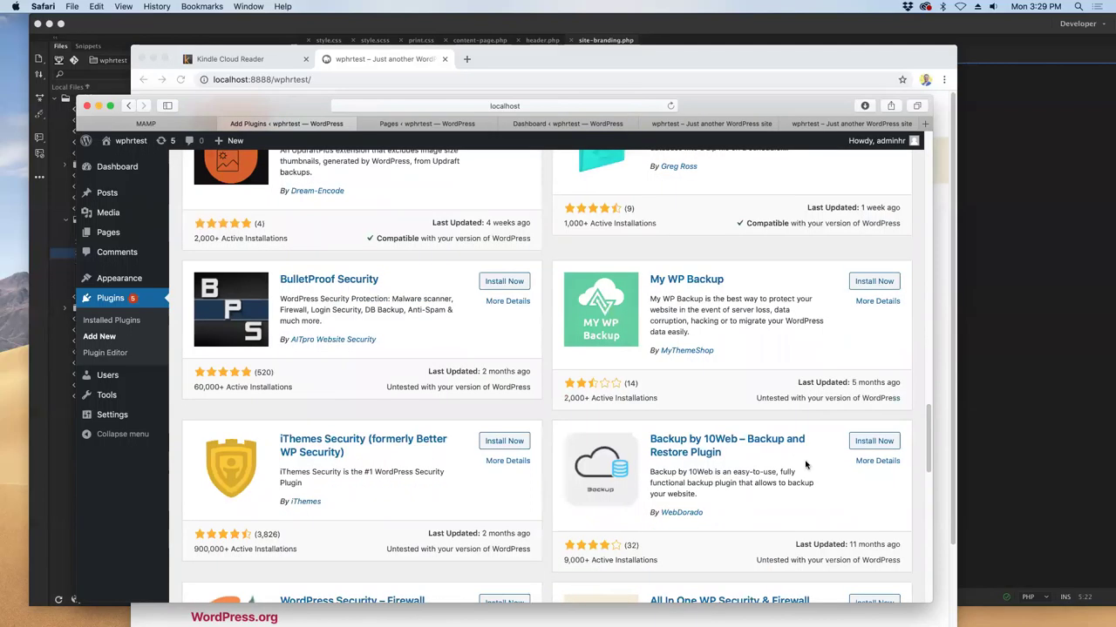
scroll(802, 459, up, 8)
scroll(793, 453, up, 5)
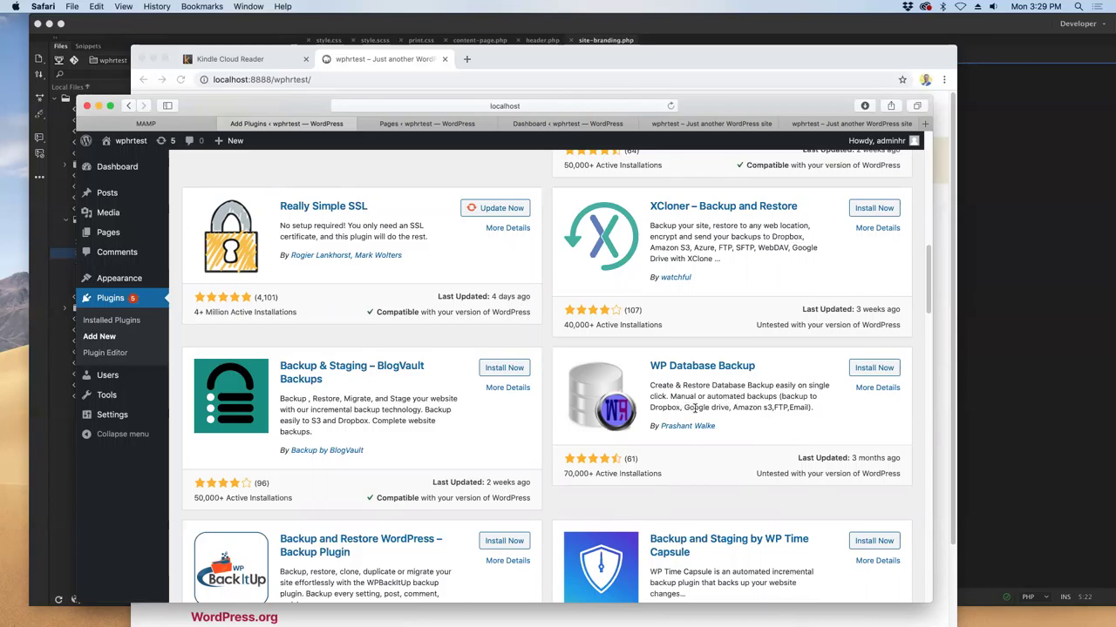
scroll(706, 407, down, 10)
scroll(712, 412, down, 7)
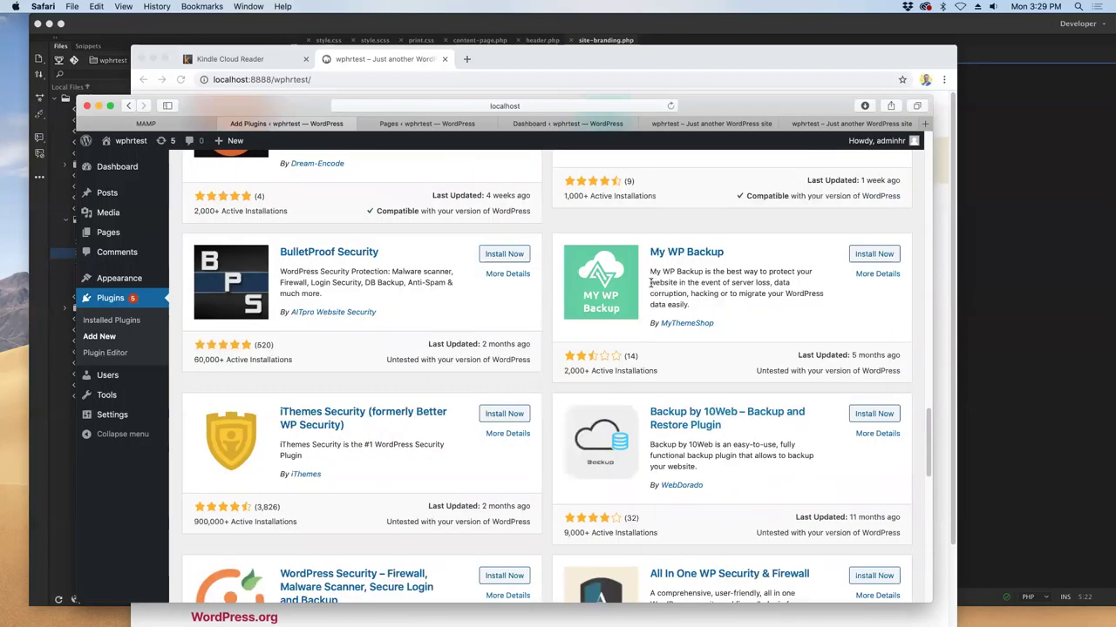
drag(653, 274, 798, 285)
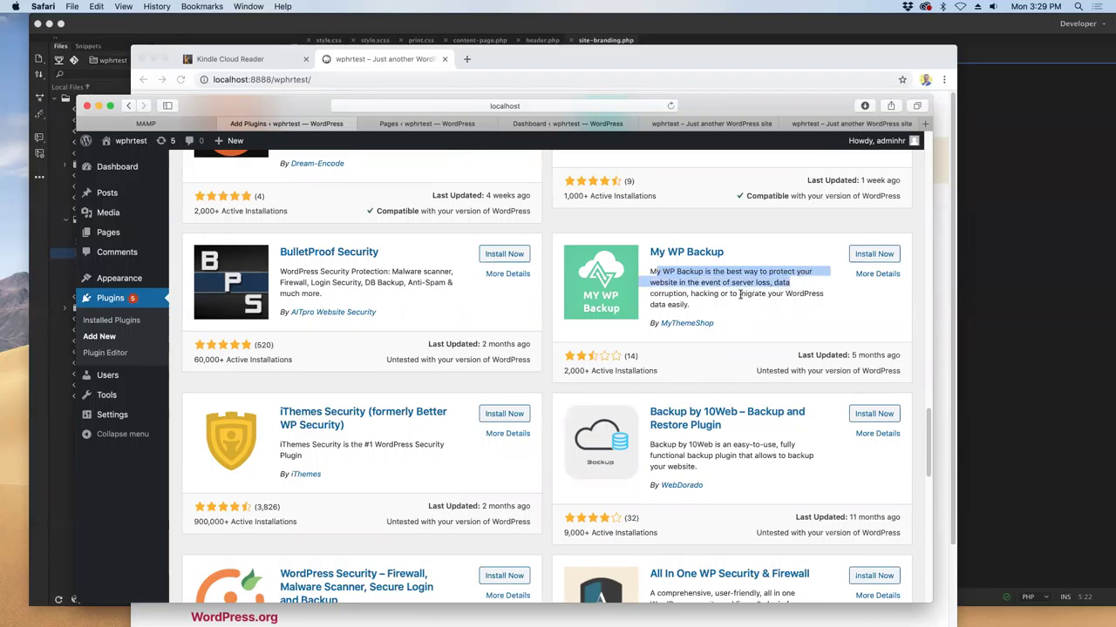
- Install the BulletProof Security and All In One WP Security & Firewall plugins
click(284, 281)
drag(284, 281, 292, 294)
click(498, 256)
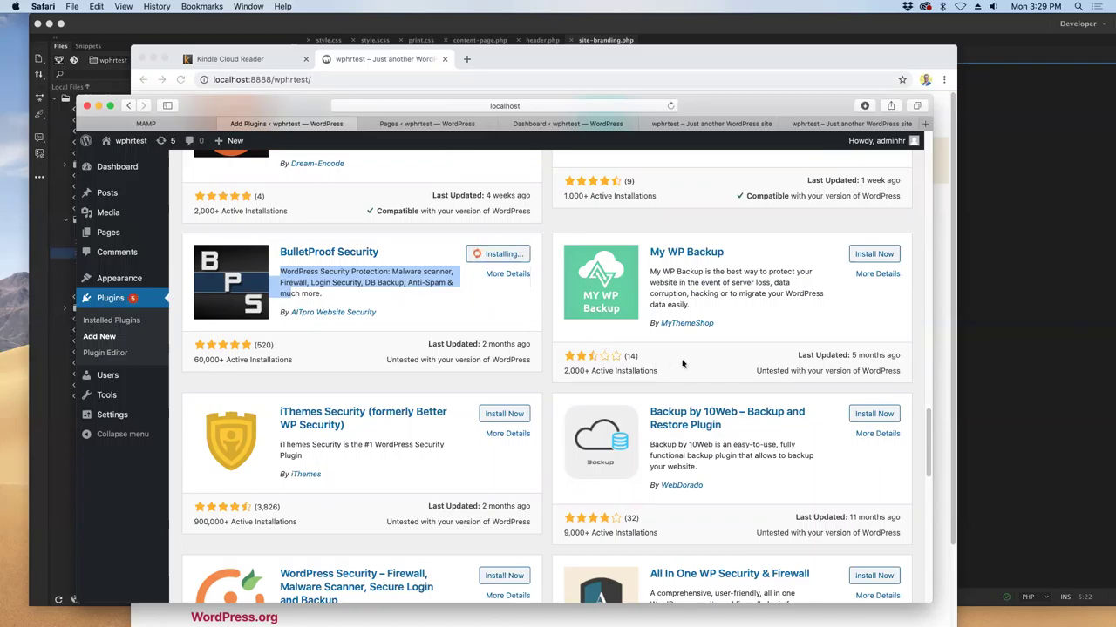
scroll(694, 368, down, 4)
click(882, 415)
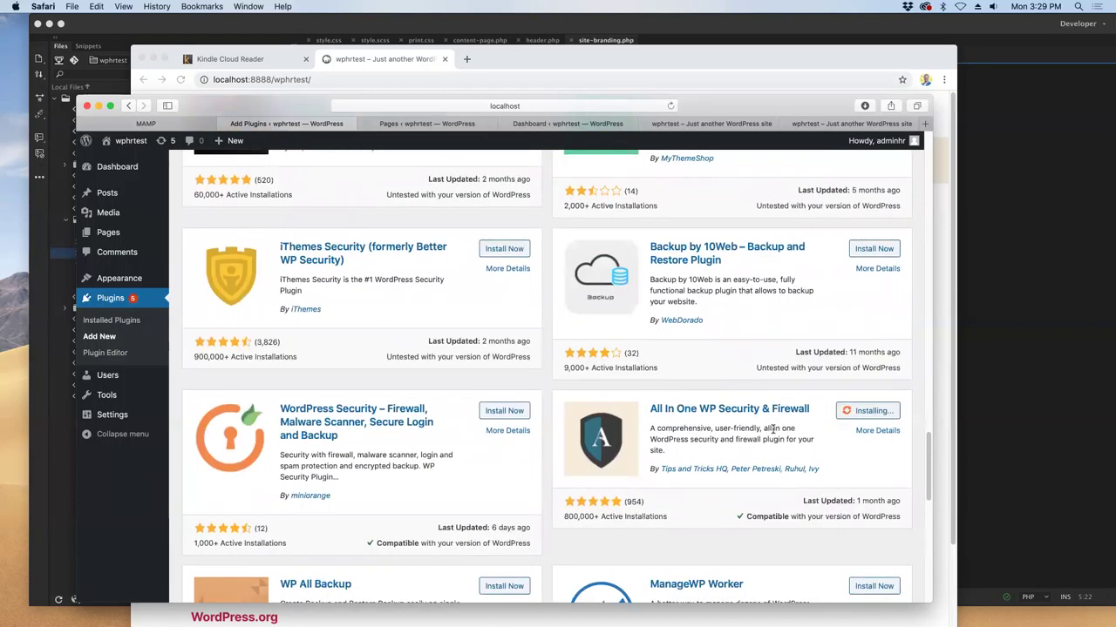
- Install My WP Backup, then return to the Pages list showing the restored-page notice
scroll(775, 430, down, 3)
scroll(774, 432, up, 10)
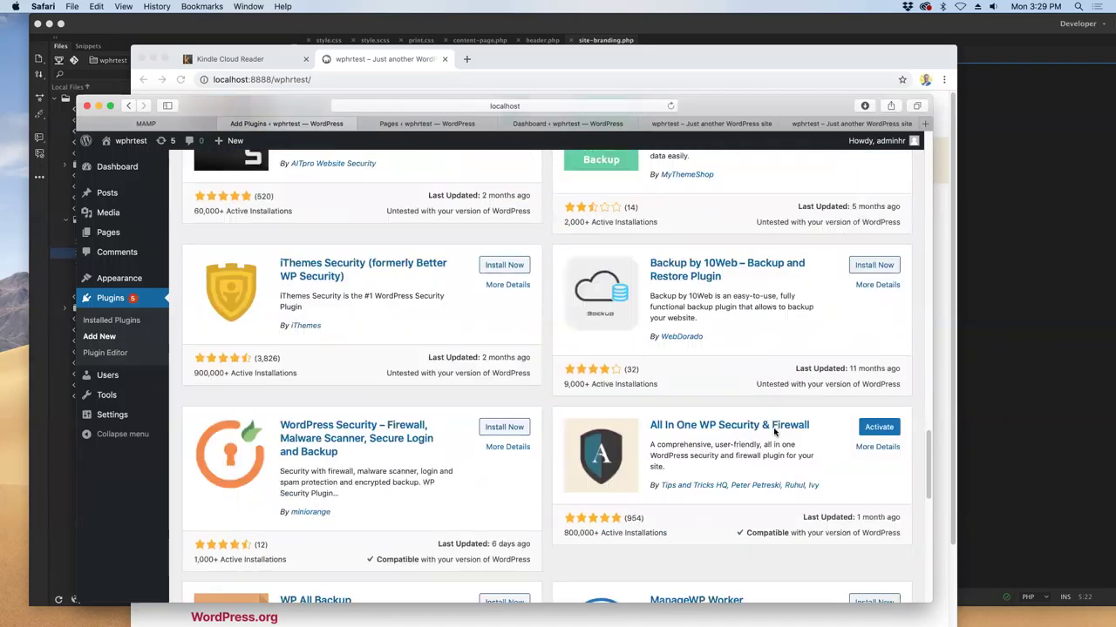
scroll(774, 432, up, 1)
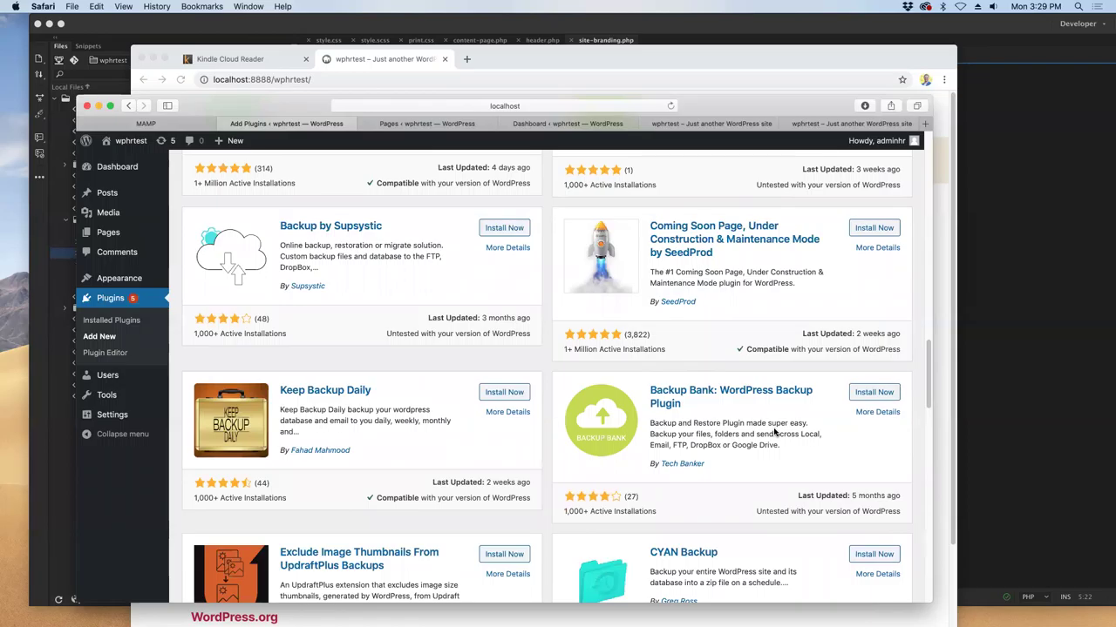
scroll(774, 430, up, 5)
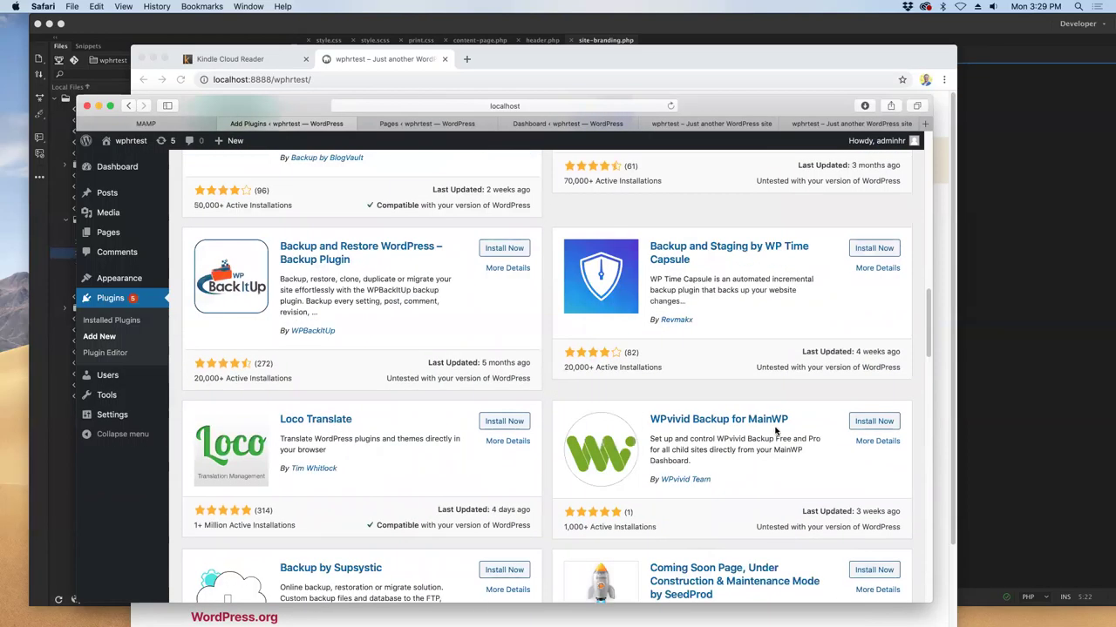
scroll(776, 423, up, 5)
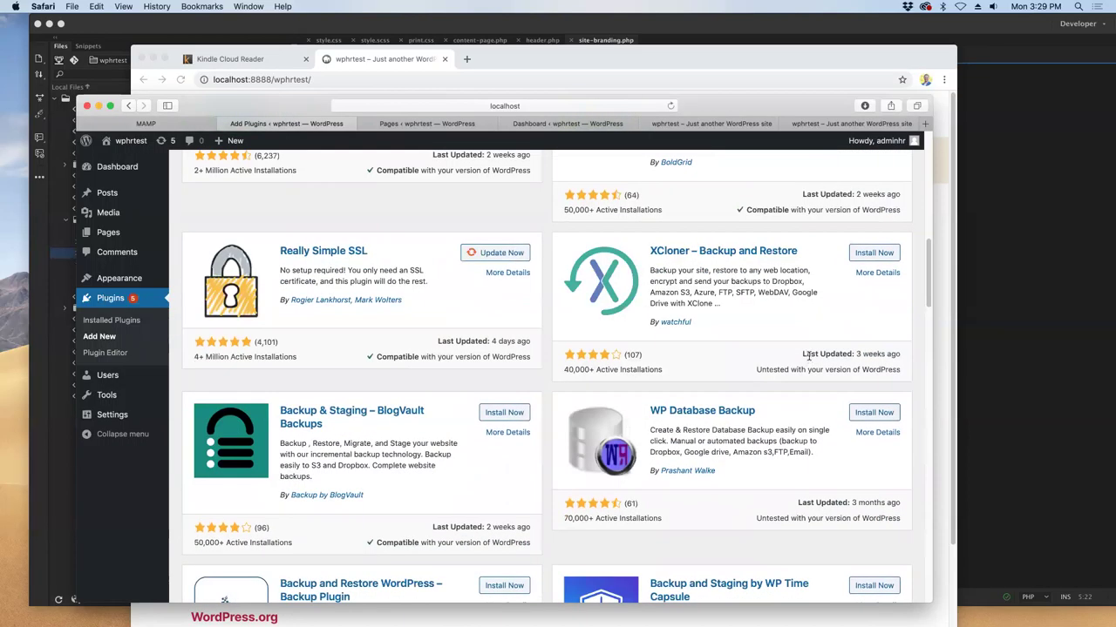
scroll(810, 361, down, 5)
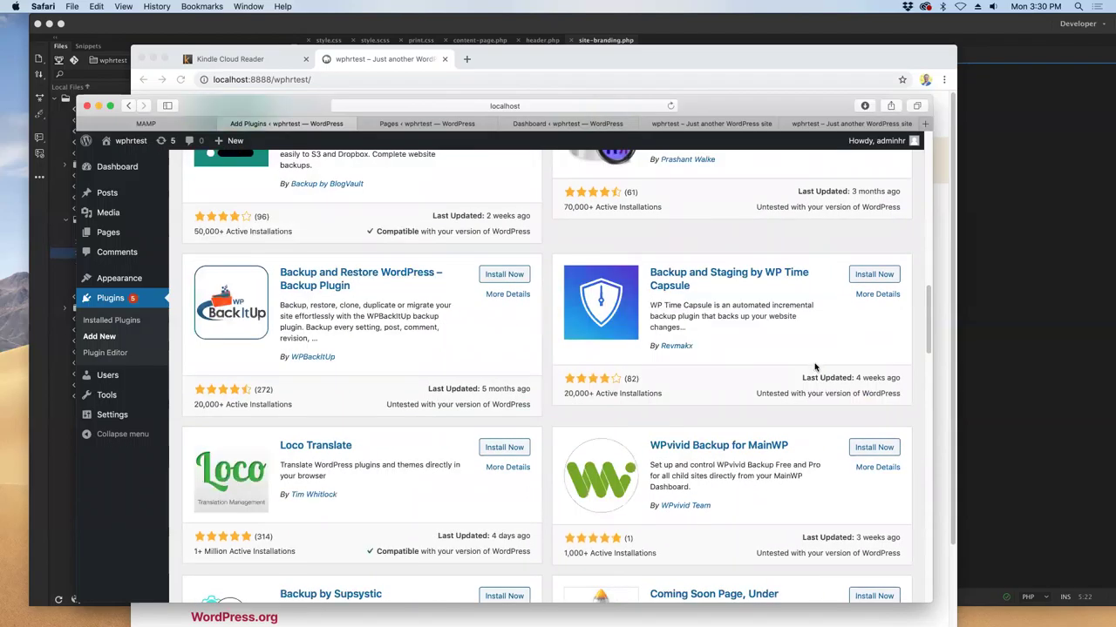
scroll(814, 373, down, 10)
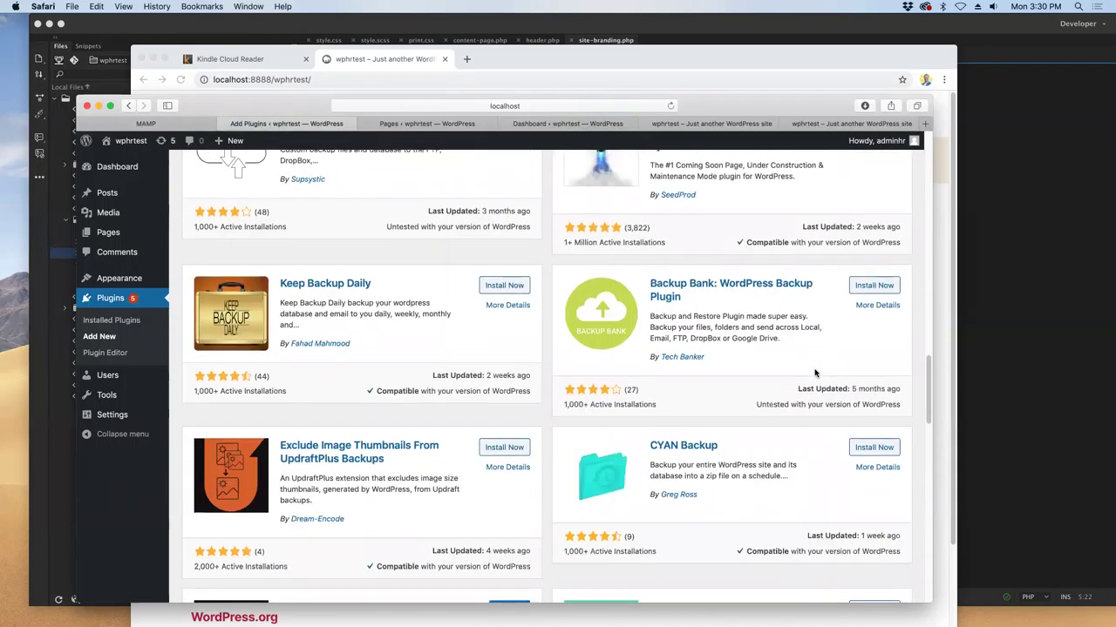
click(895, 427)
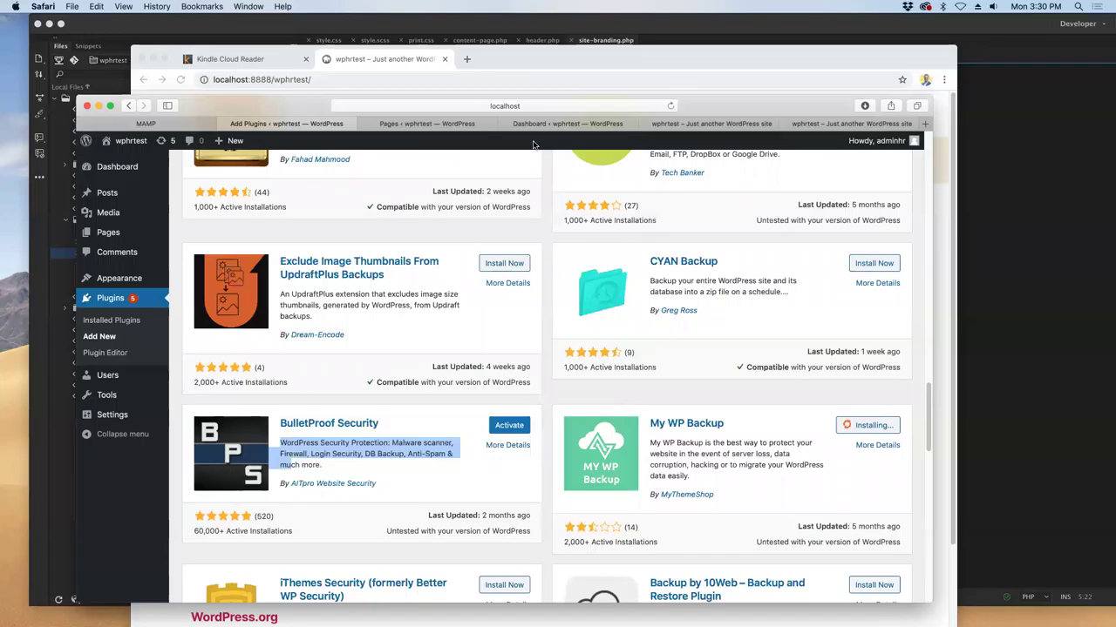
click(384, 125)
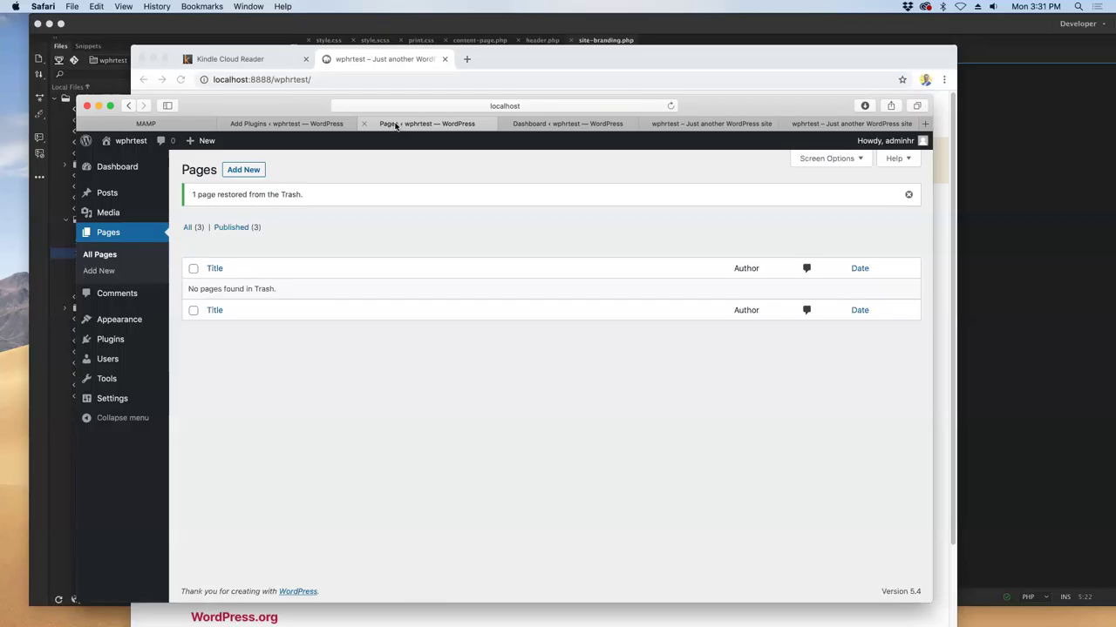
- Rearrange windows, open the admin Plugins list of 27 inactive plugins, then bring the wphrtest front page forward
drag(290, 107, 333, 86)
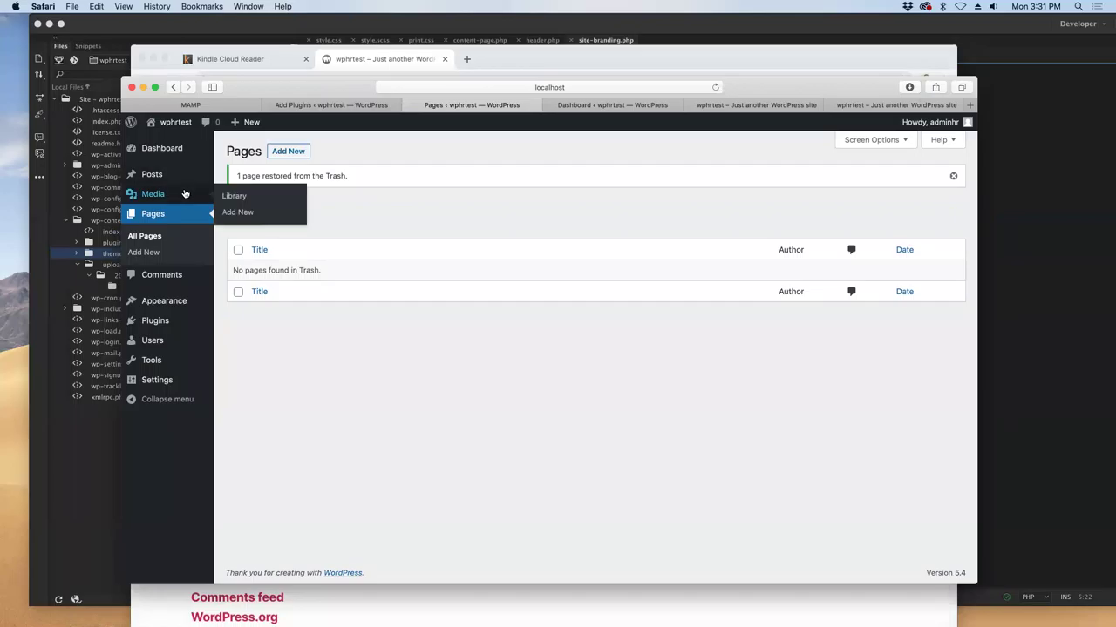
drag(168, 47, 157, 13)
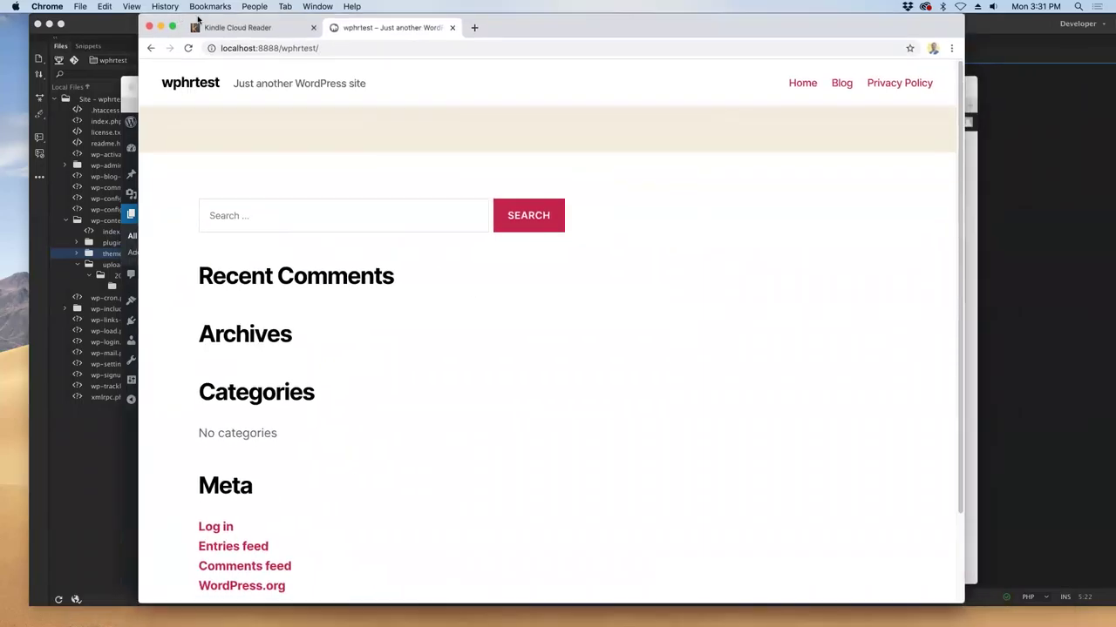
drag(514, 33, 704, 45)
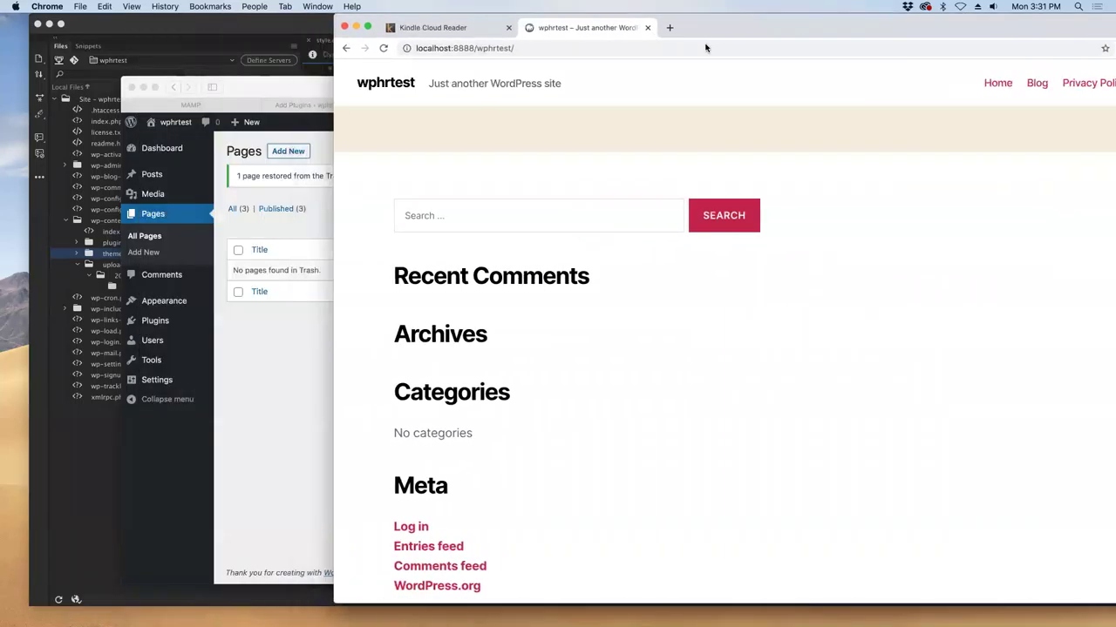
drag(267, 86, 260, 71)
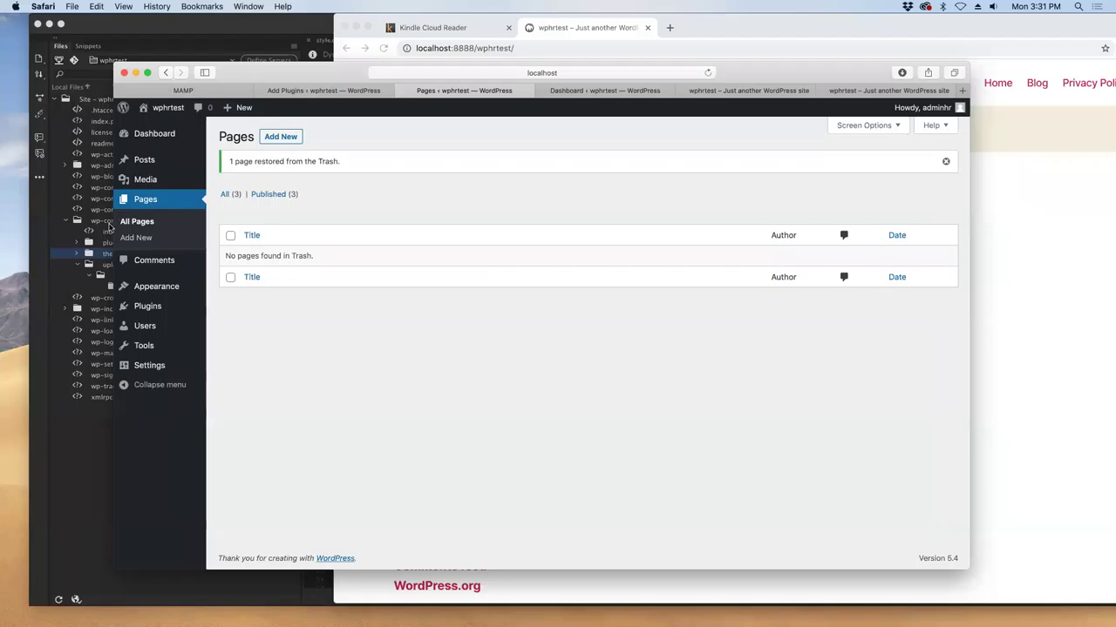
click(143, 309)
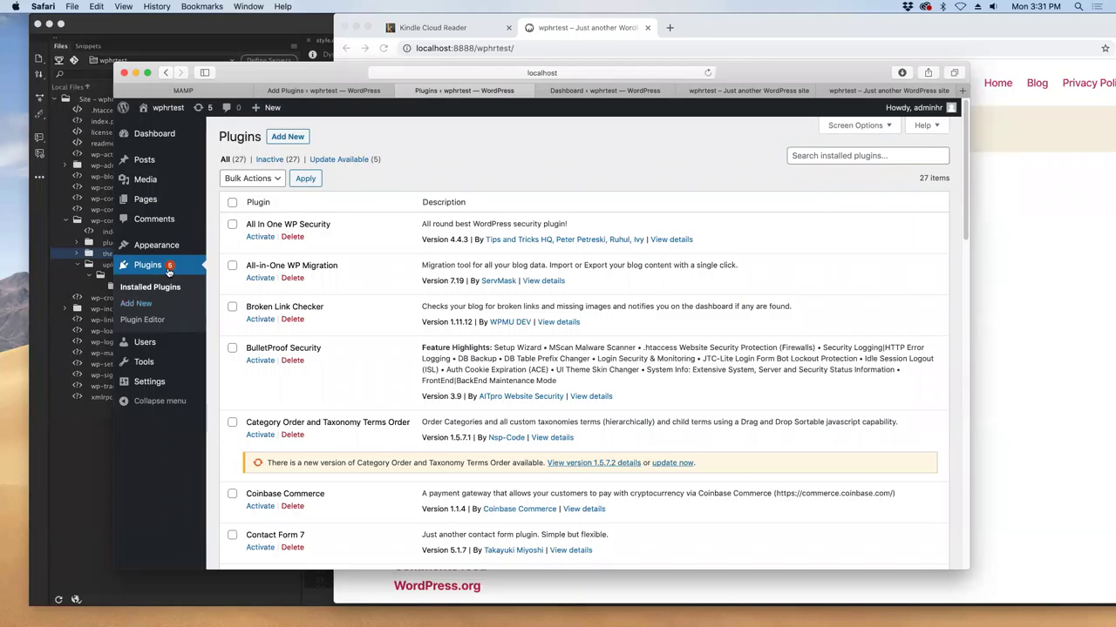
click(752, 36)
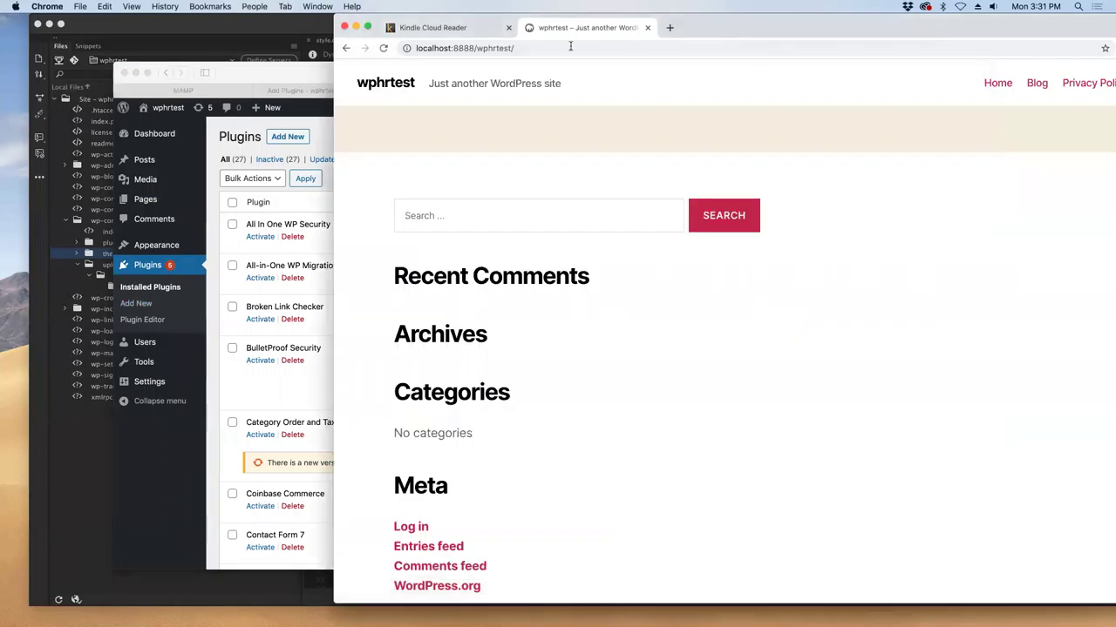
click(455, 32)
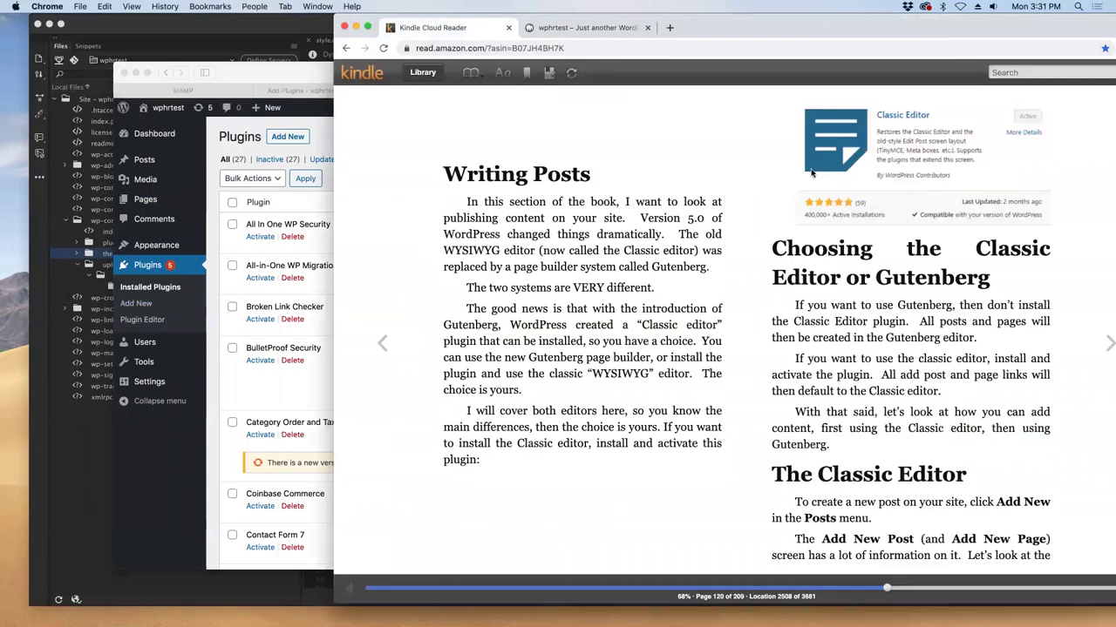
drag(848, 27, 556, 27)
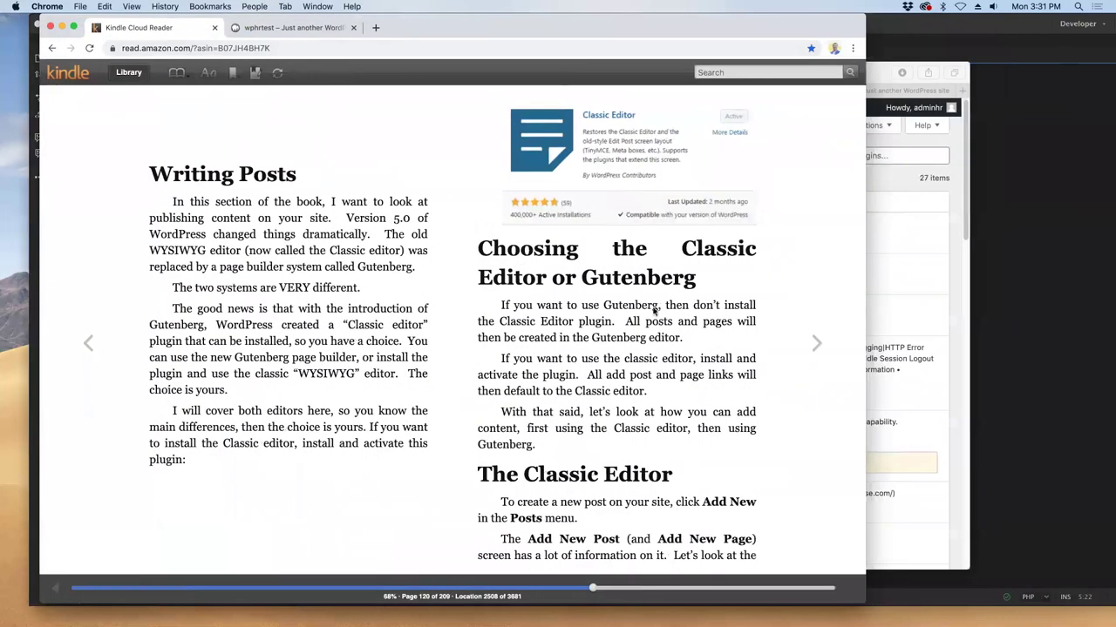
click(819, 342)
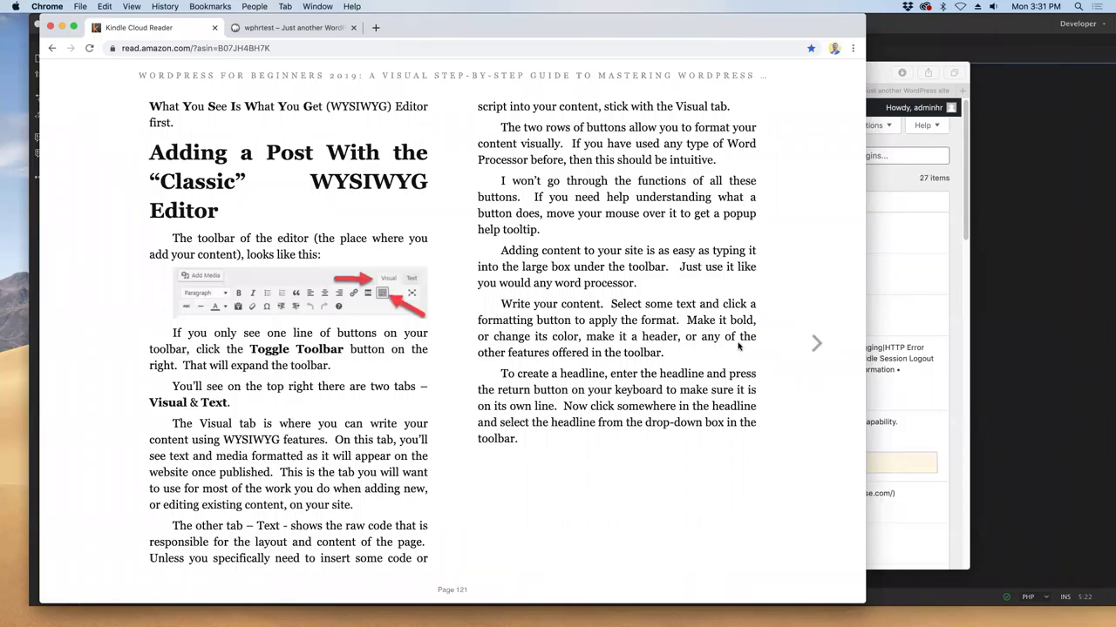
click(91, 360)
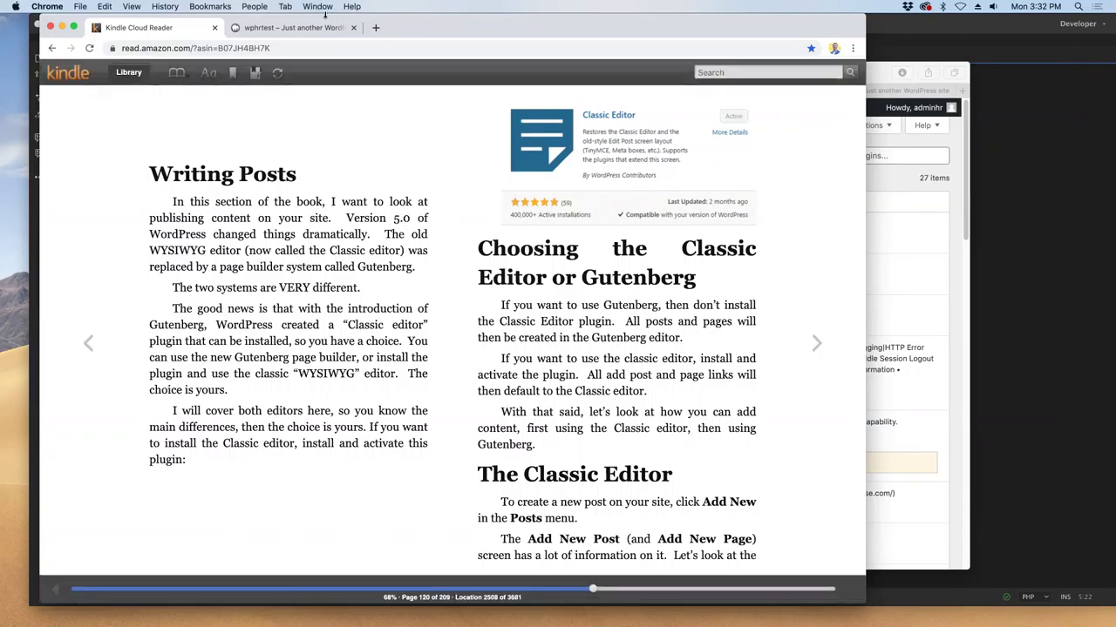
click(308, 32)
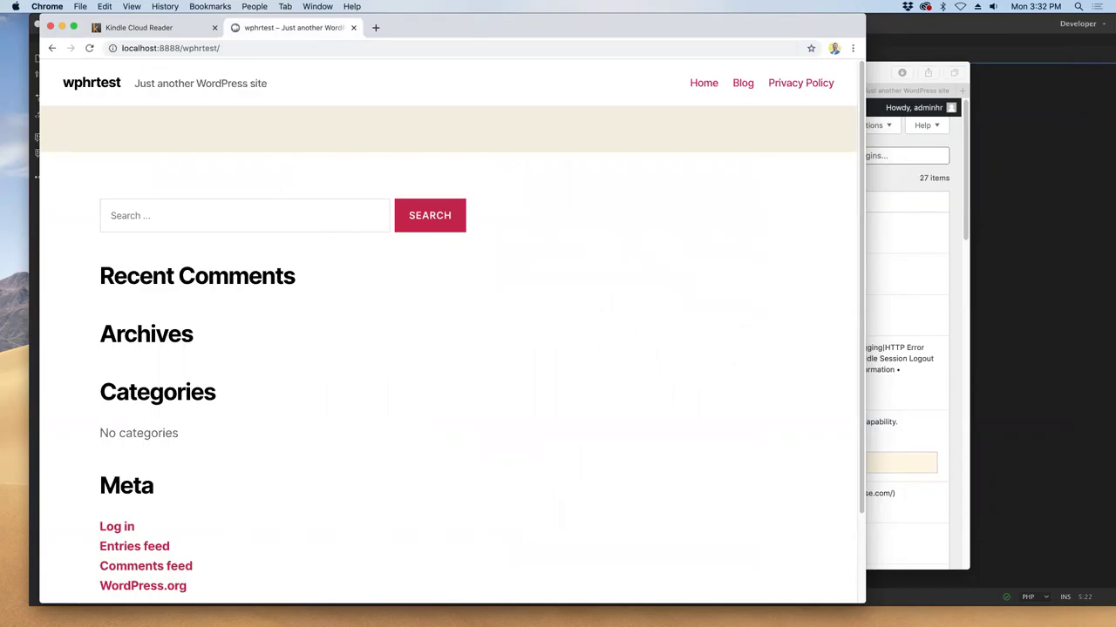
- Open the wphrtest site from MAMP's WebStart page under My Website
mouse_move(471, 620)
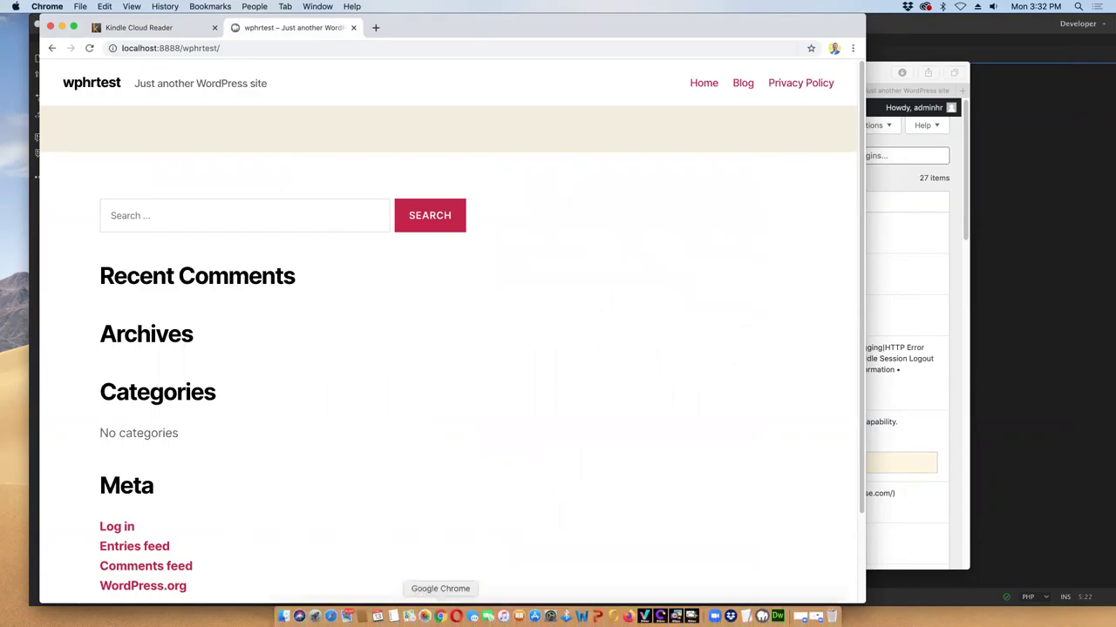
click(762, 617)
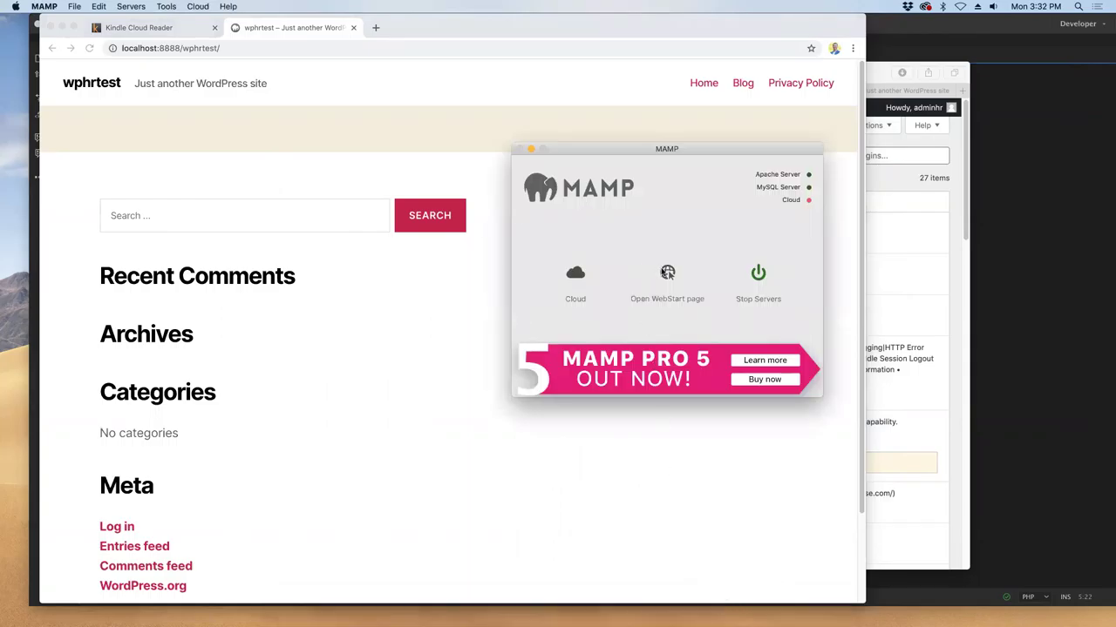
click(660, 273)
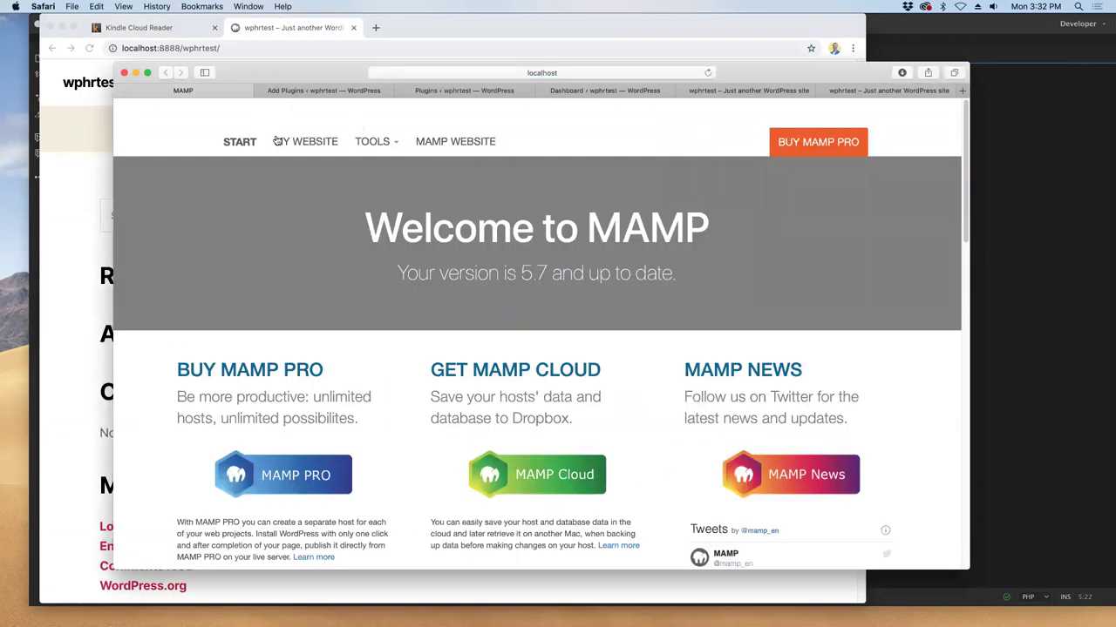
click(291, 143)
click(155, 143)
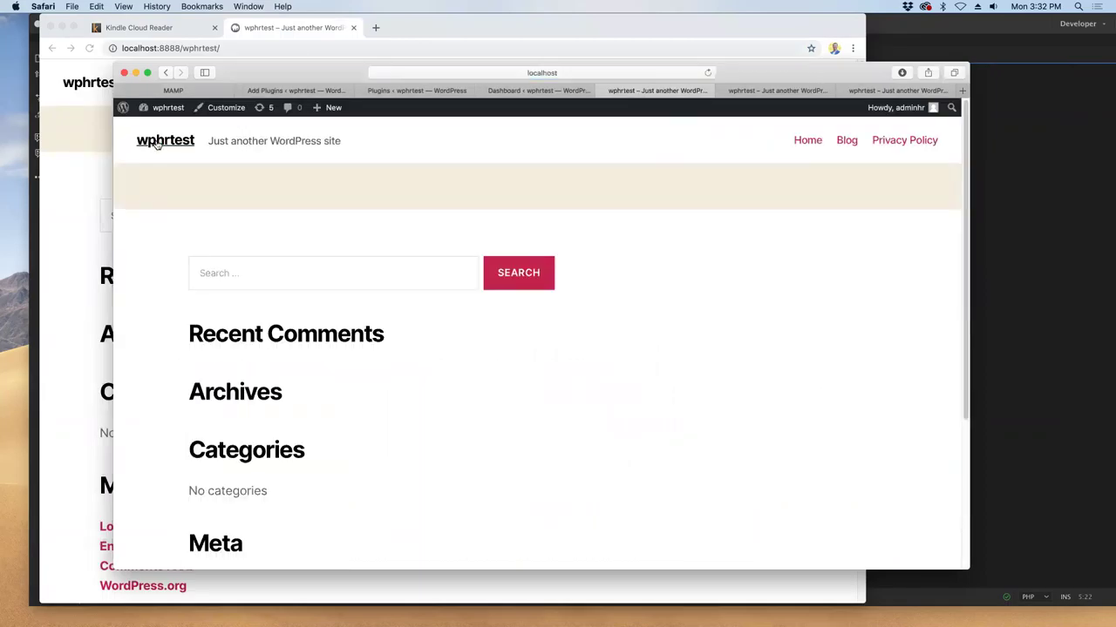
- Visit the WordPress Dashboard, then go back to the wphrtest front page with 'Hello world!'
mouse_move(147, 107)
click(144, 129)
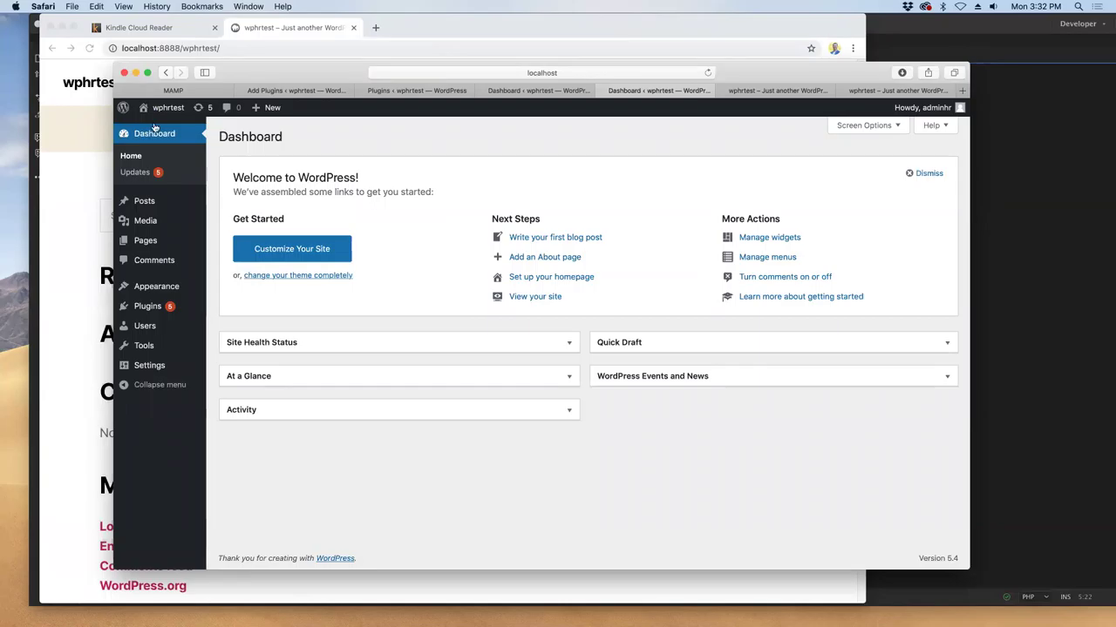
click(166, 73)
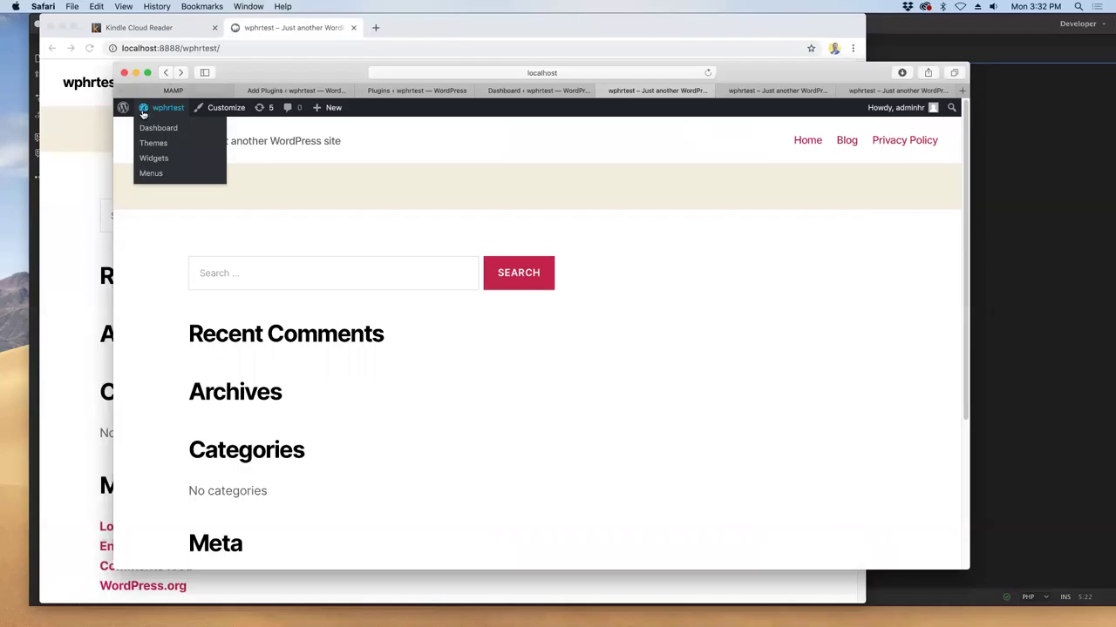
mouse_move(147, 107)
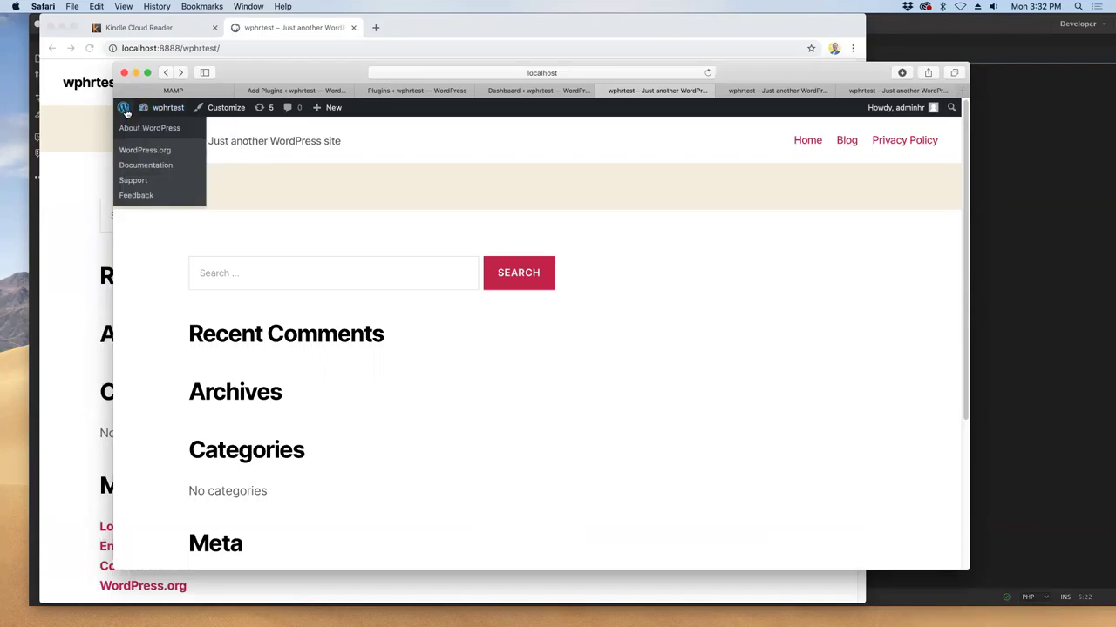
click(1045, 163)
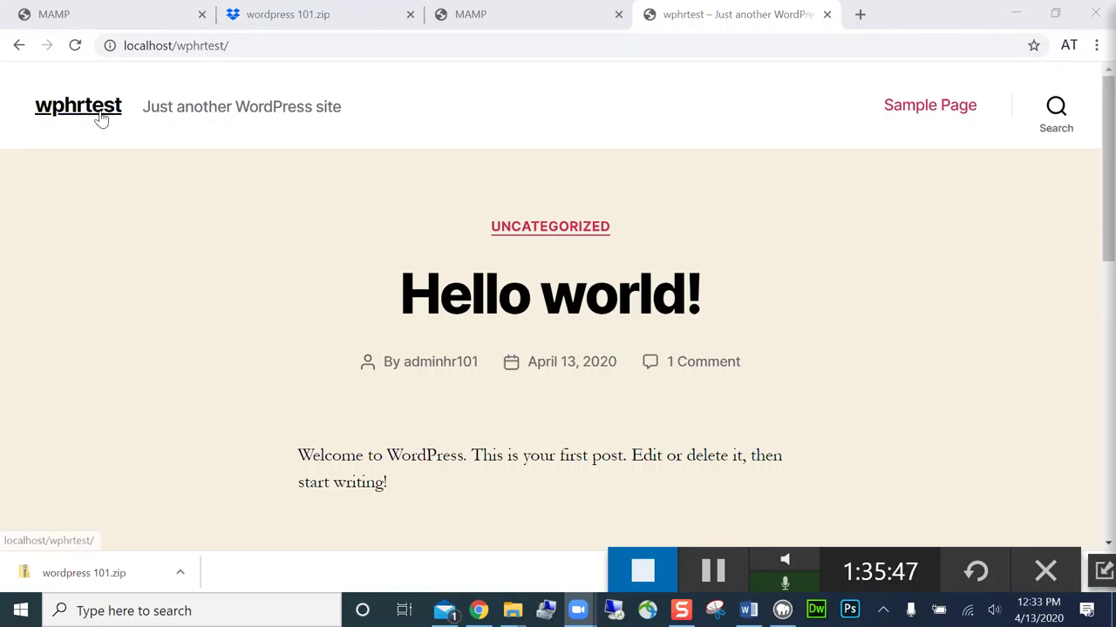
- Log in to the wphrtest admin via /wp-admin and open the Plugins screen
click(299, 39)
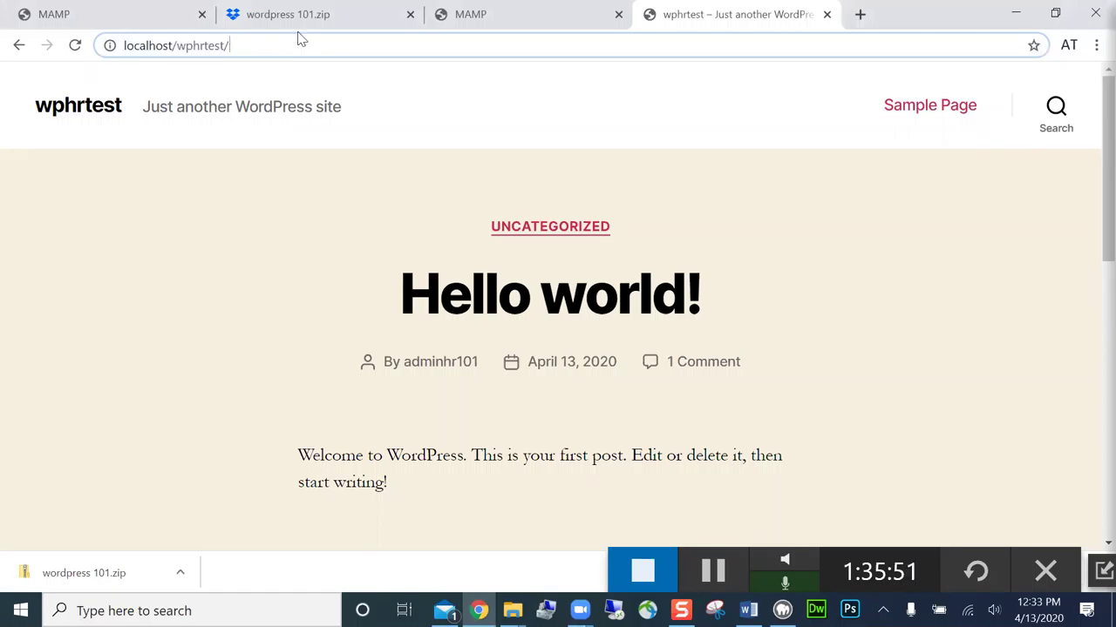
text(wp-admi)
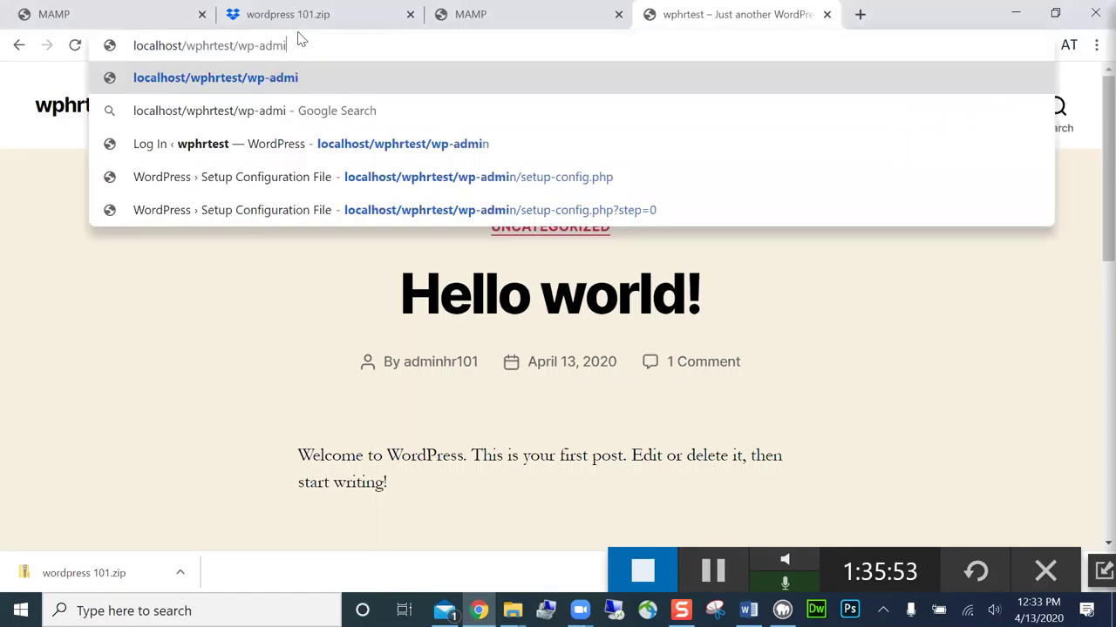
text(n)
key(Return)
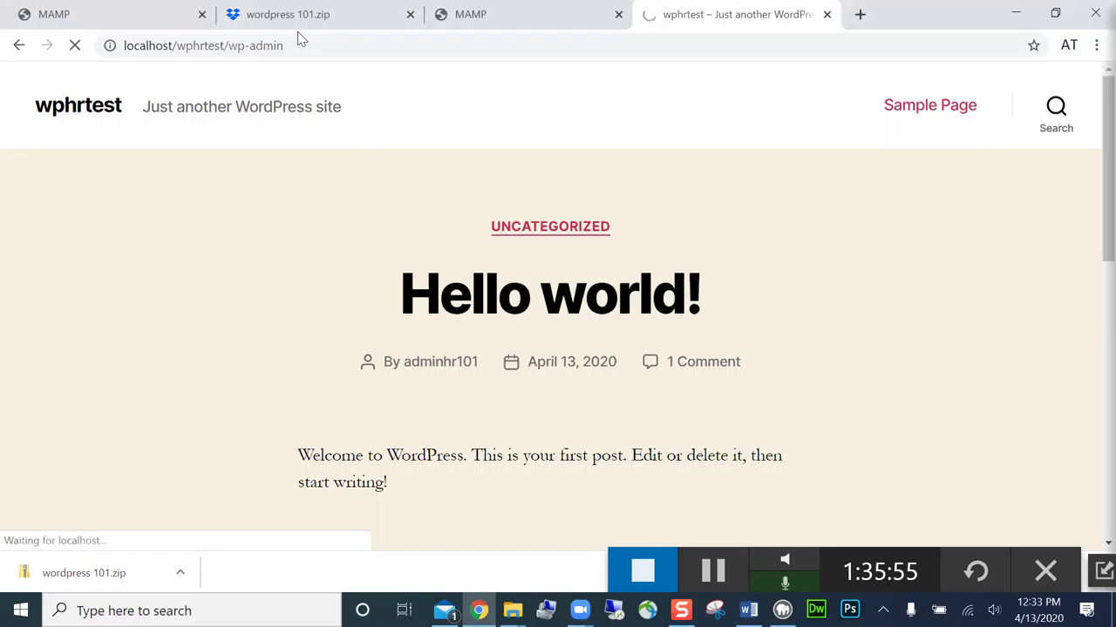
click(631, 431)
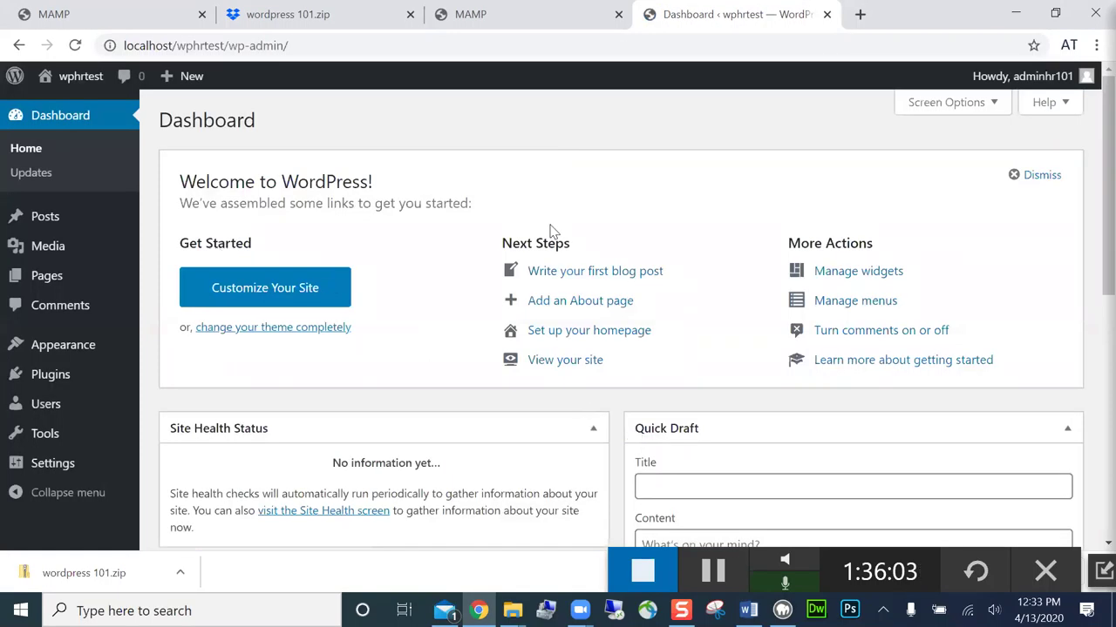
click(52, 380)
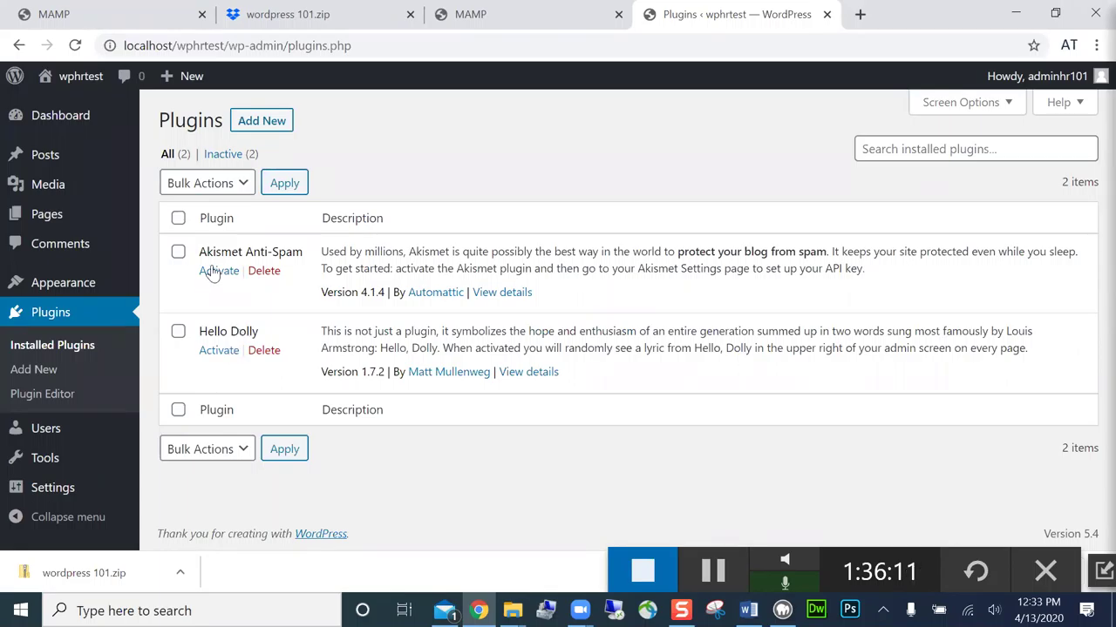
- Bulk-delete the Akismet Anti-Spam and Hello Dolly plugins and confirm deleting their files
click(178, 252)
click(178, 336)
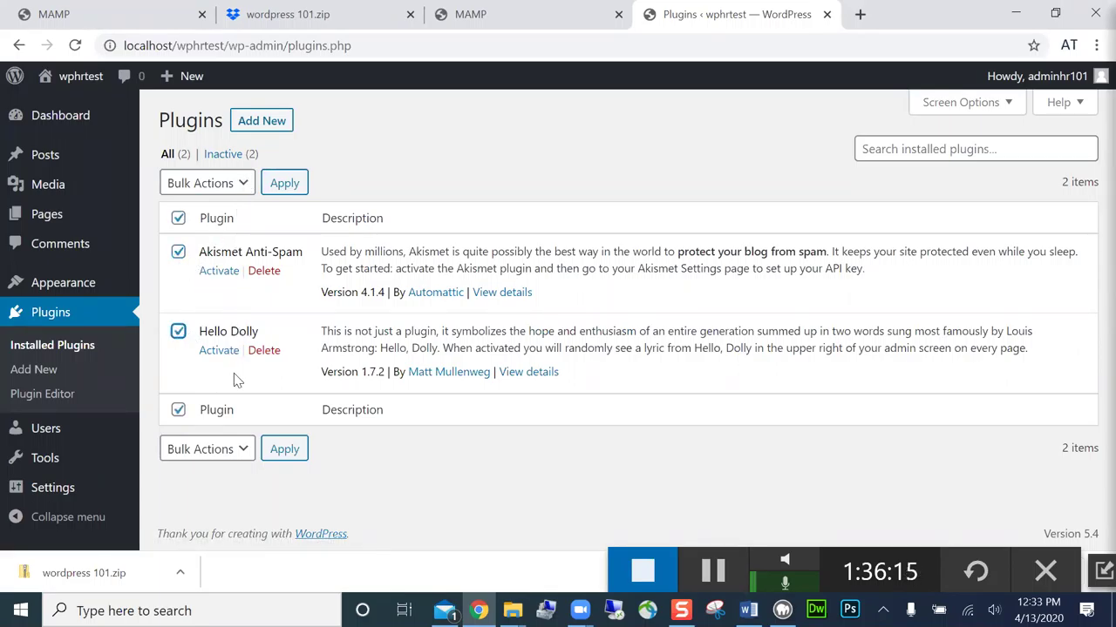
click(243, 192)
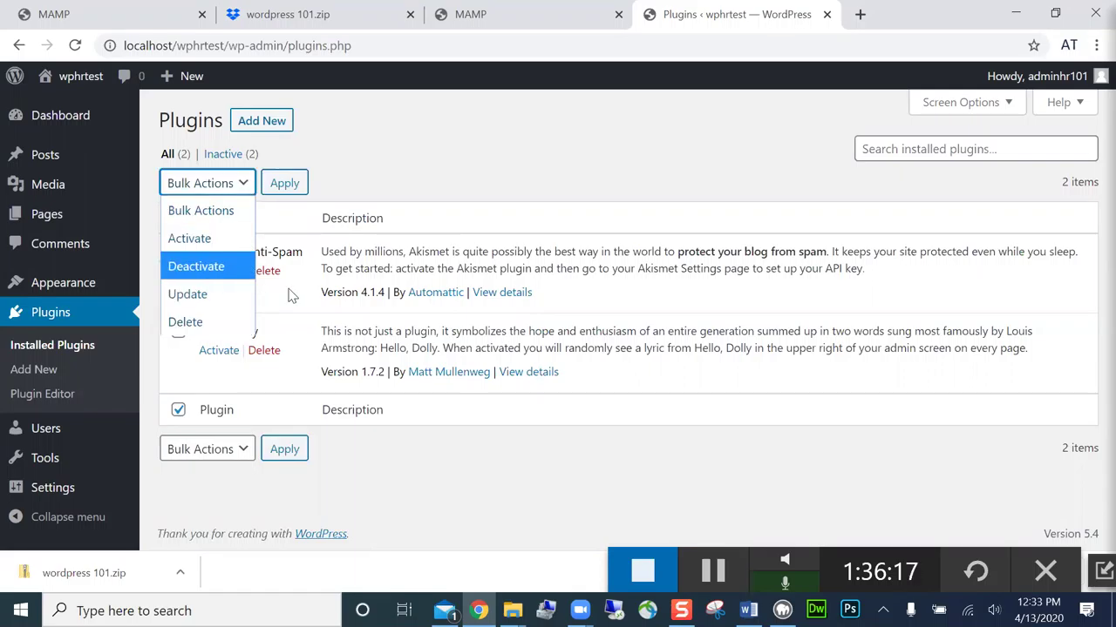
click(480, 473)
click(177, 219)
click(179, 253)
click(178, 332)
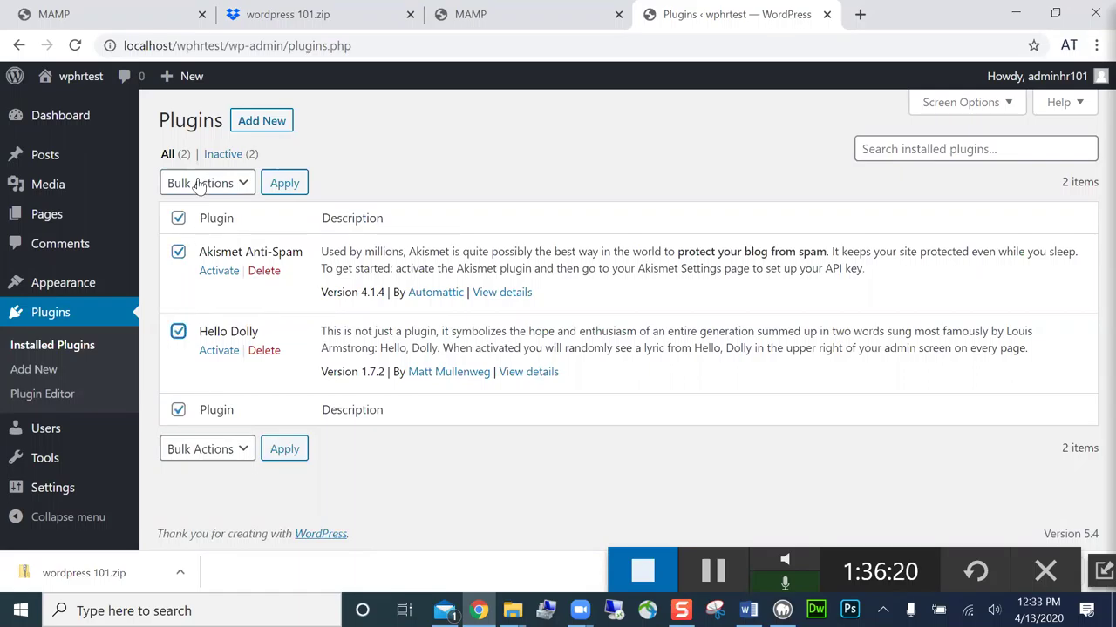
click(244, 185)
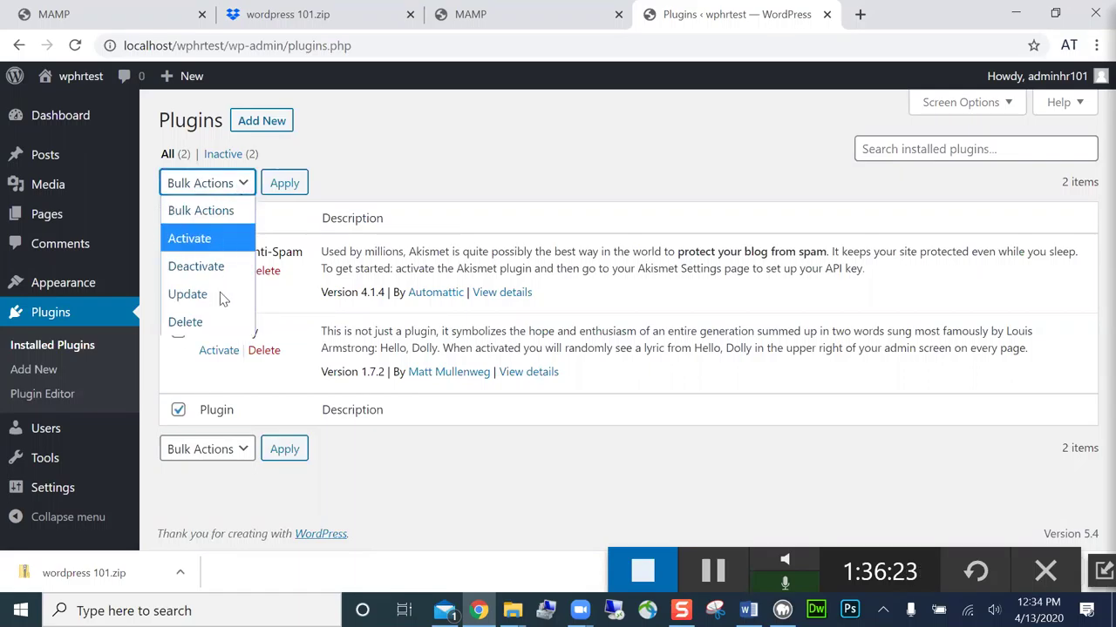
click(219, 321)
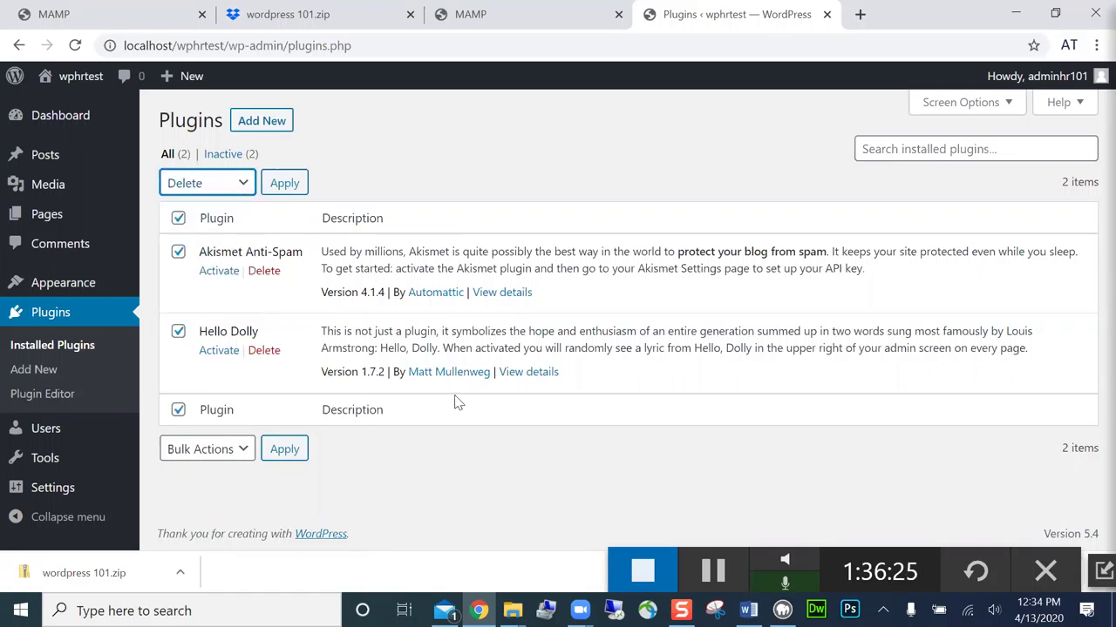
click(289, 450)
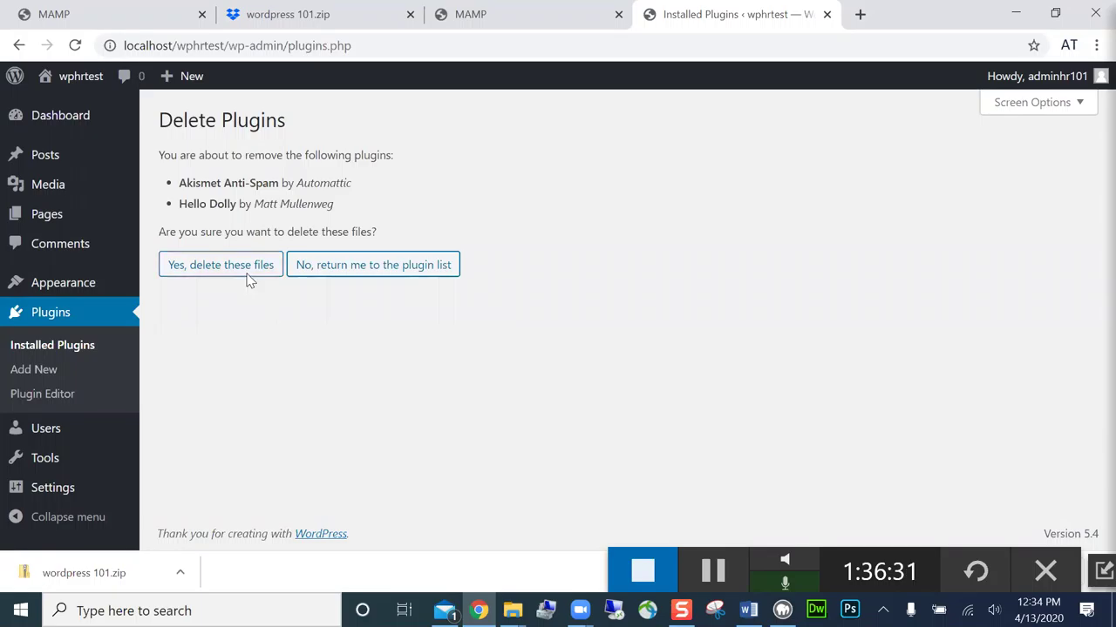
click(221, 265)
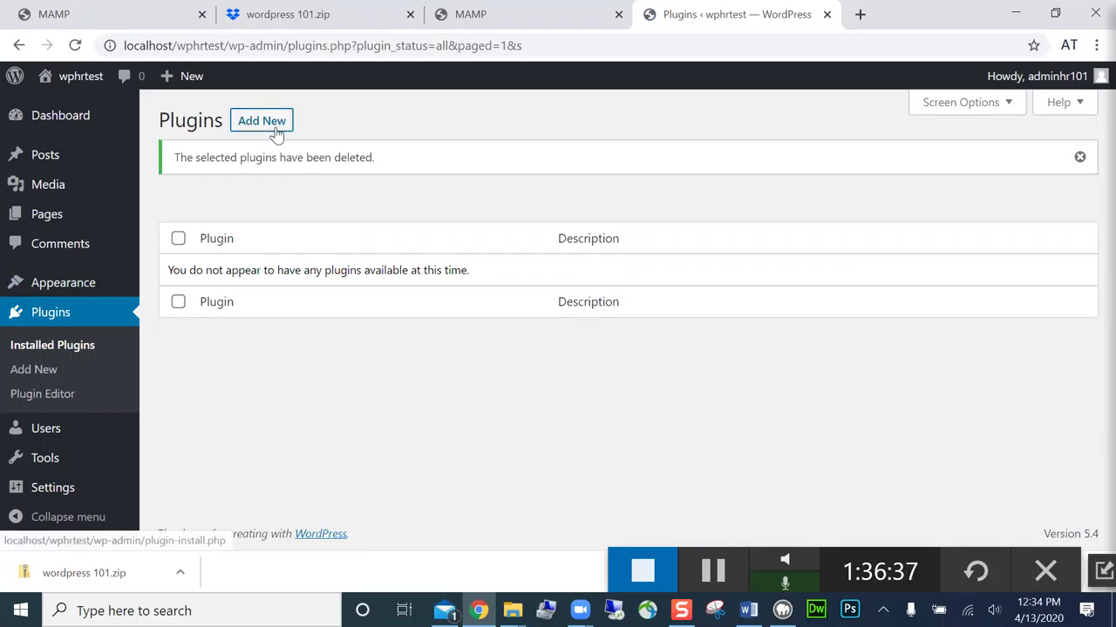
- Open the wphrtest wp-content plugins folder in Explorer, showing its ten plugin folders
mouse_move(512, 610)
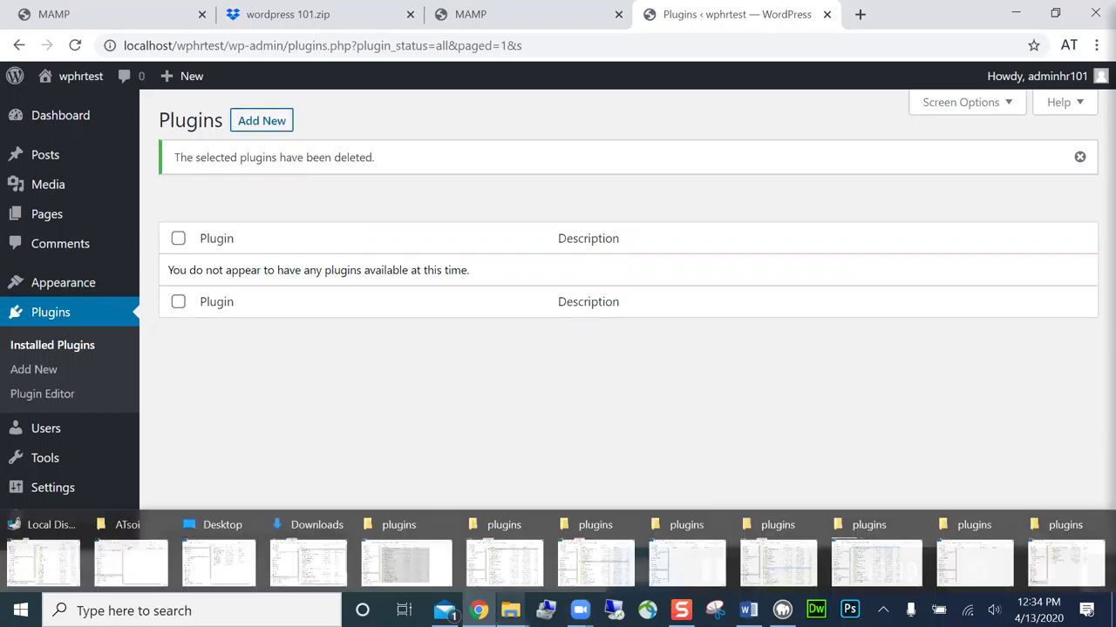
click(984, 516)
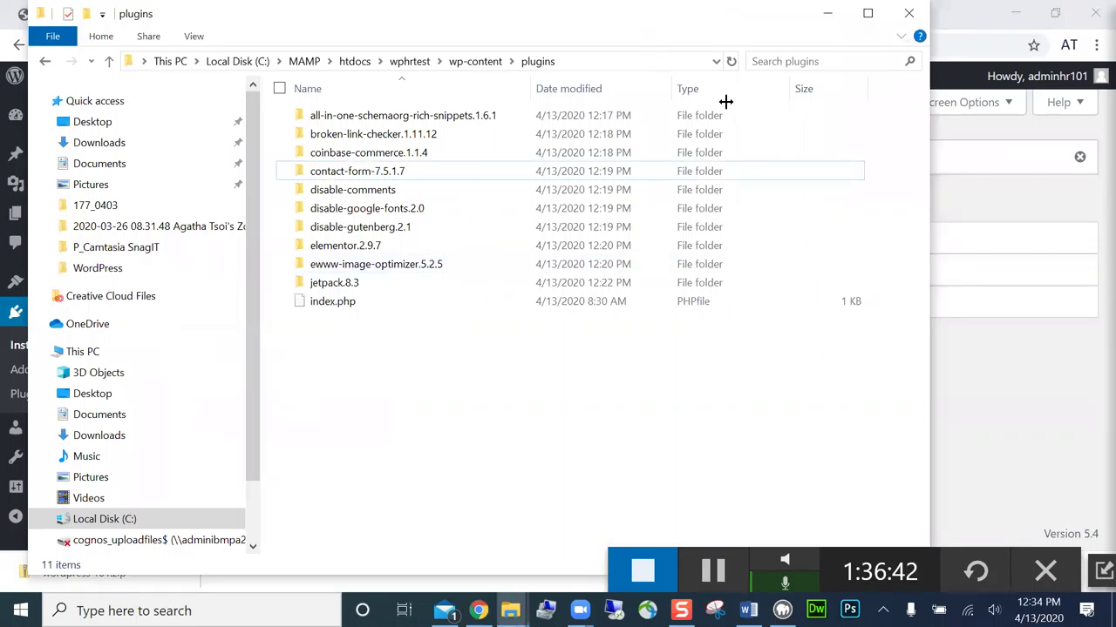
drag(724, 102, 751, 148)
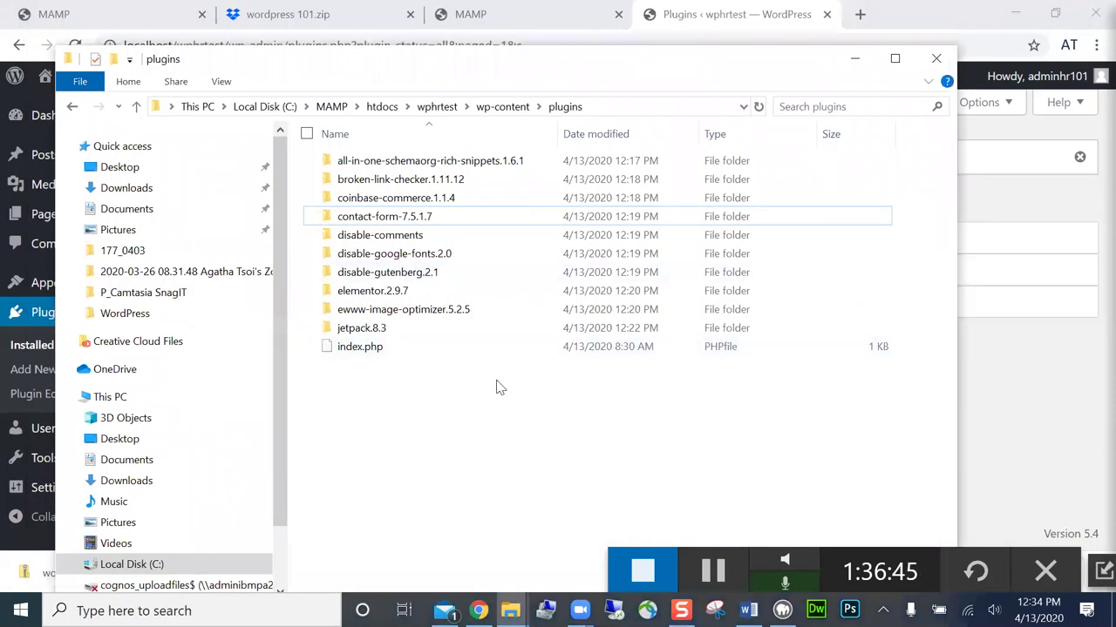
click(502, 106)
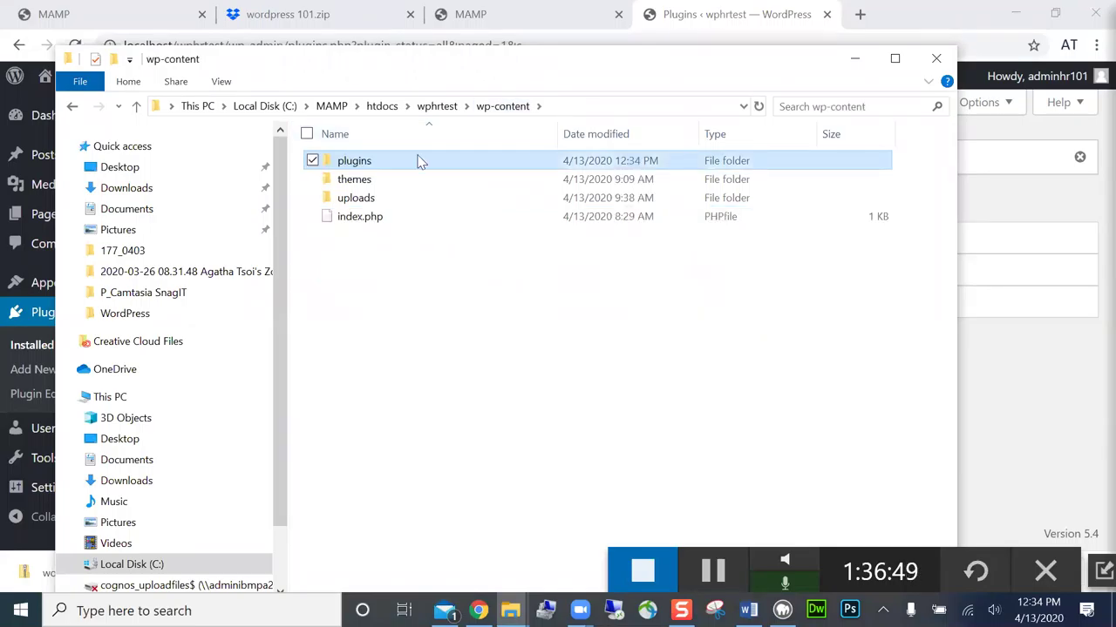
click(413, 199)
click(362, 169)
double_click(361, 165)
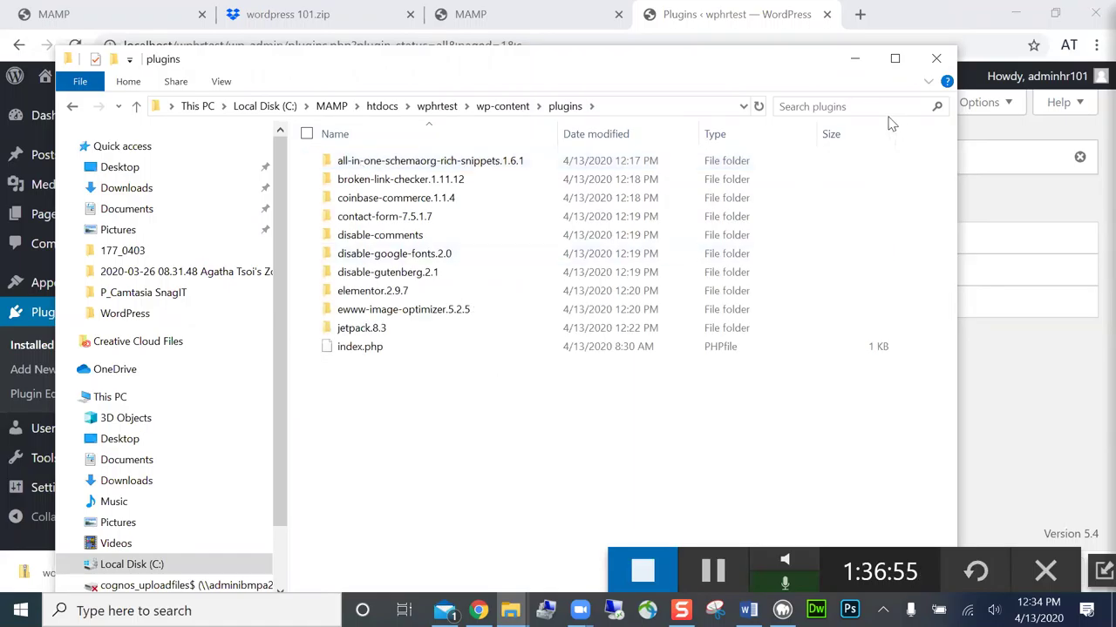
- Reload the WordPress Plugins page and compare it with the Explorer plugins folder
key(alt+Tab)
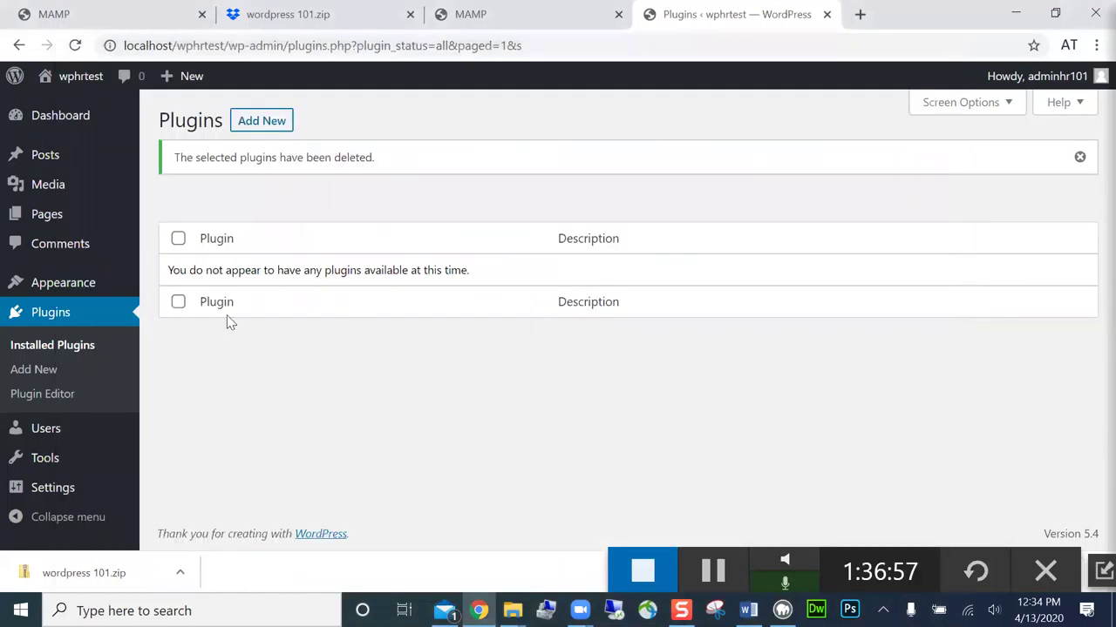
click(76, 45)
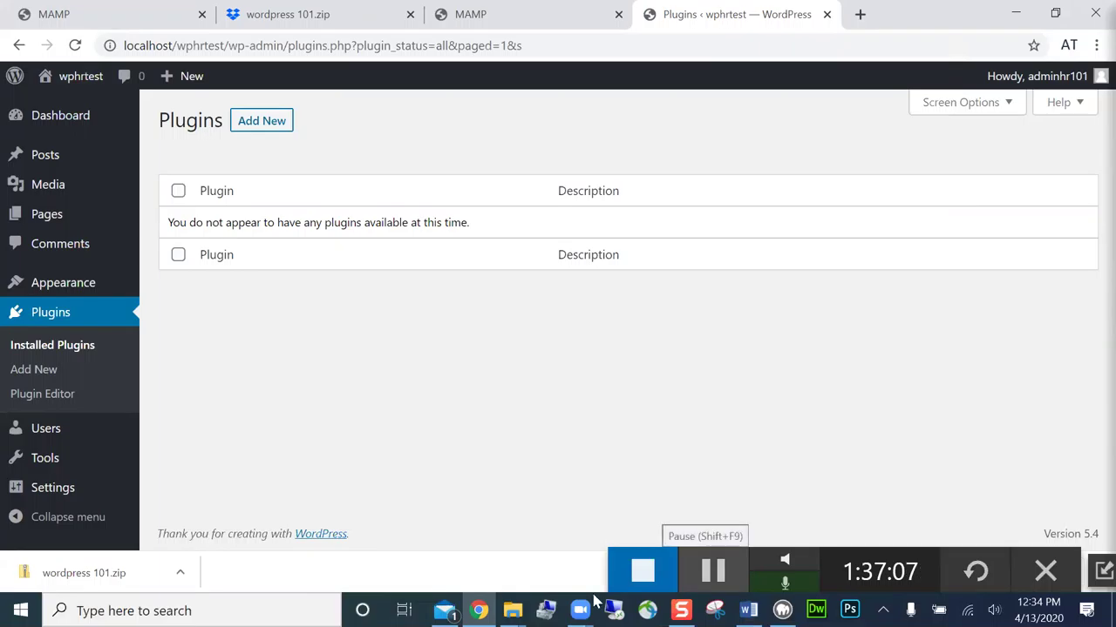
mouse_move(512, 610)
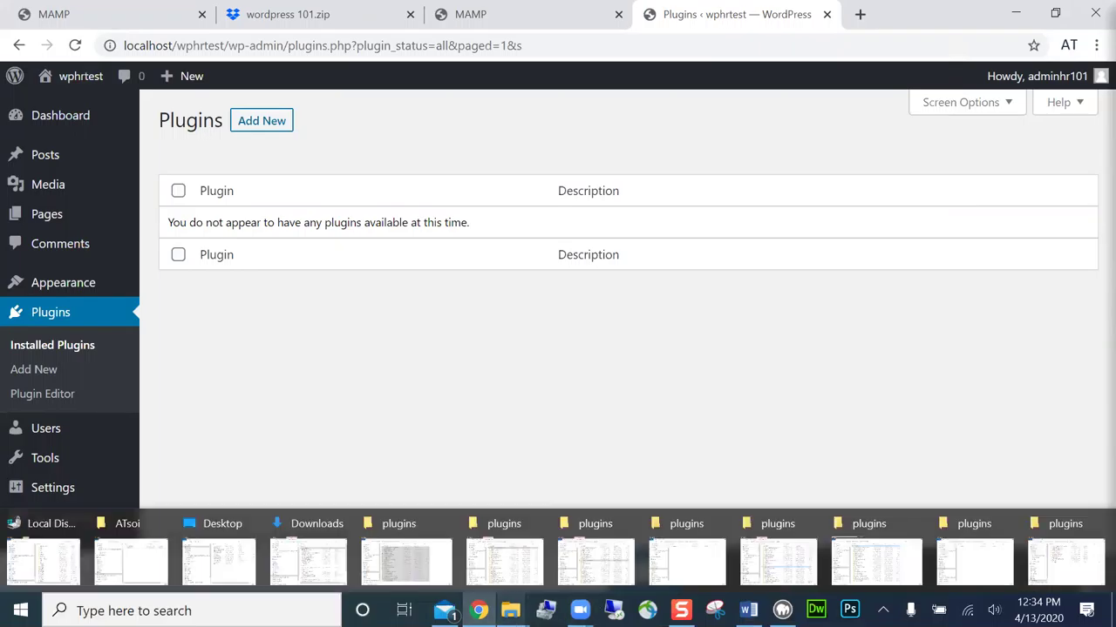
click(1064, 565)
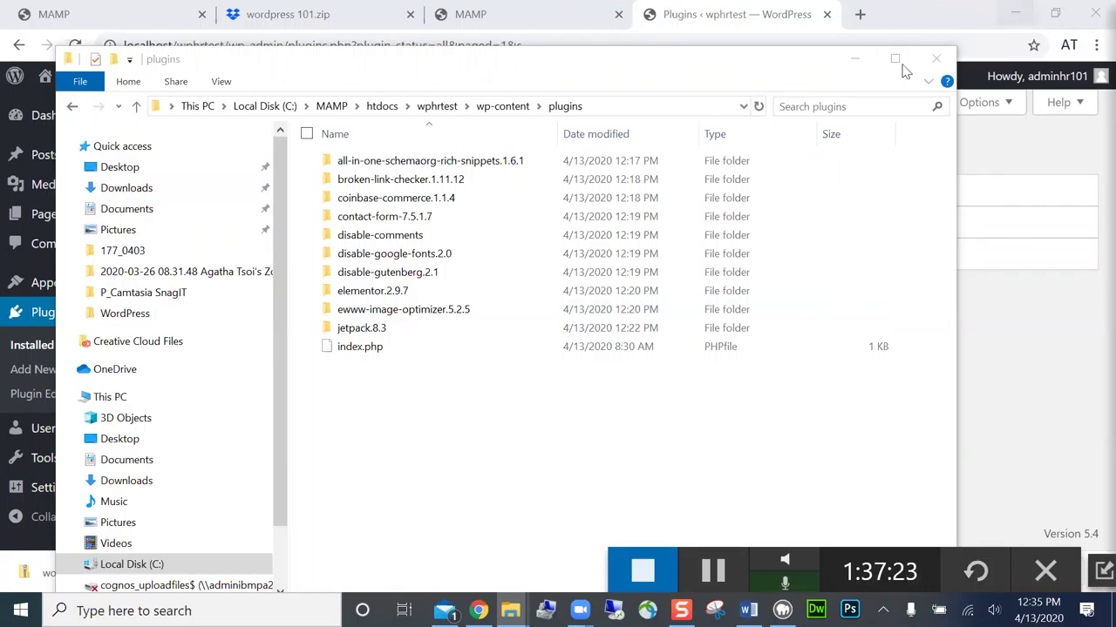
click(1016, 20)
- Minimize Chrome and MAMP, stop the Snagit recording, and dismiss the Focus Assist notification
click(1016, 20)
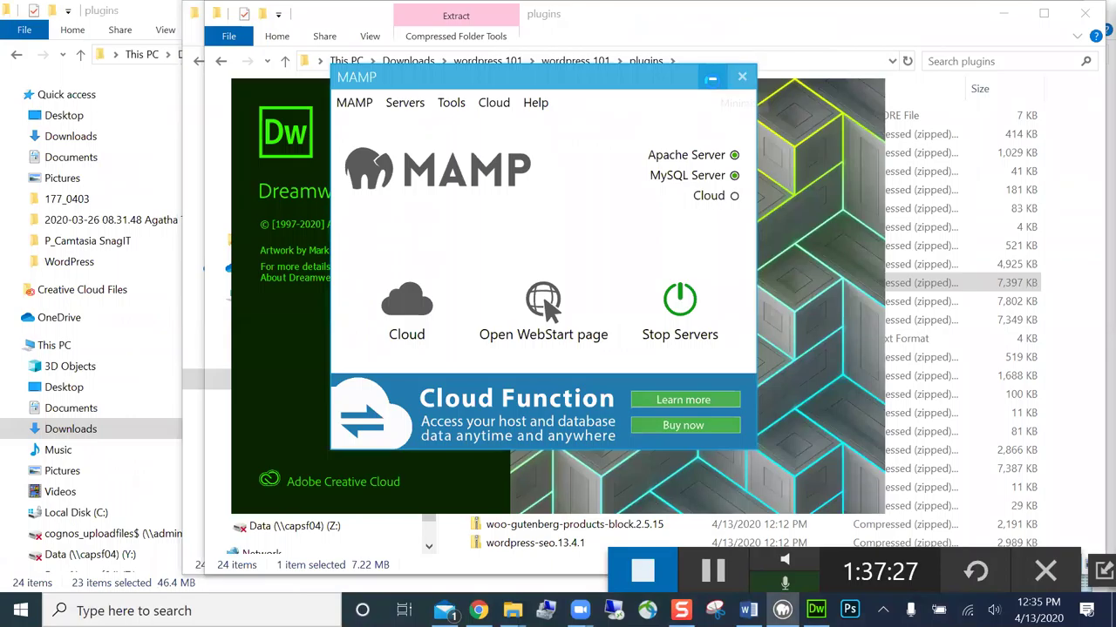
click(714, 81)
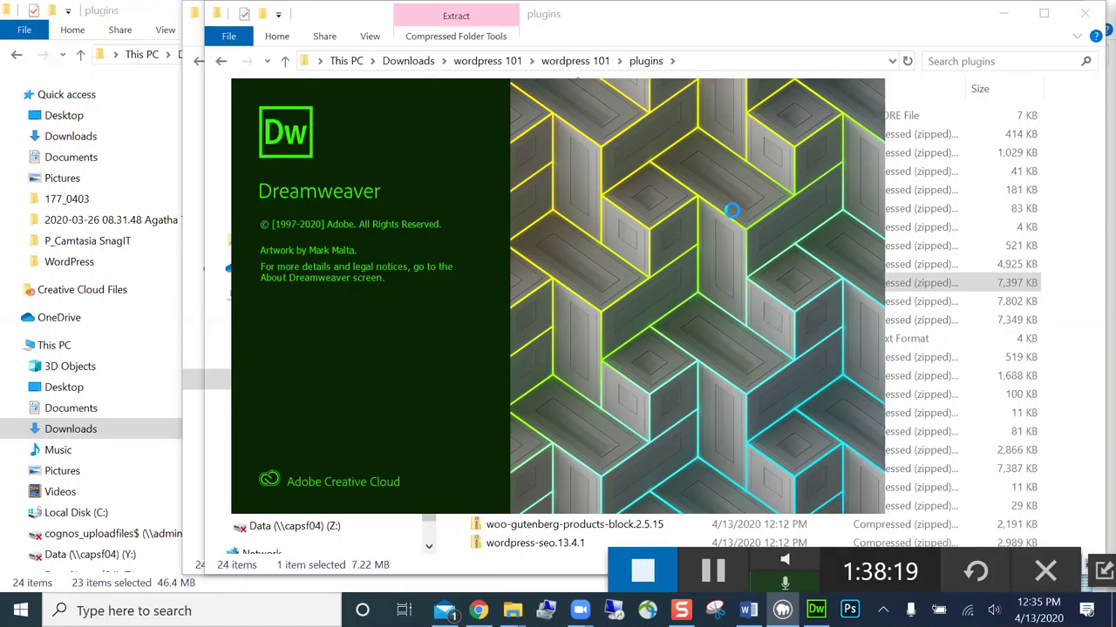
click(645, 577)
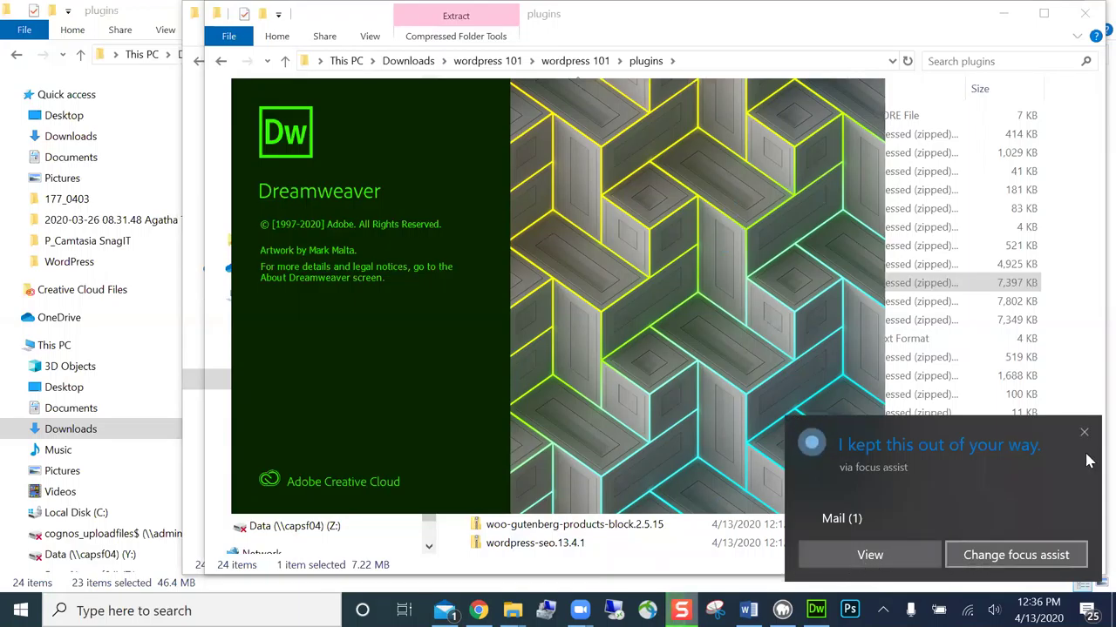
click(1083, 433)
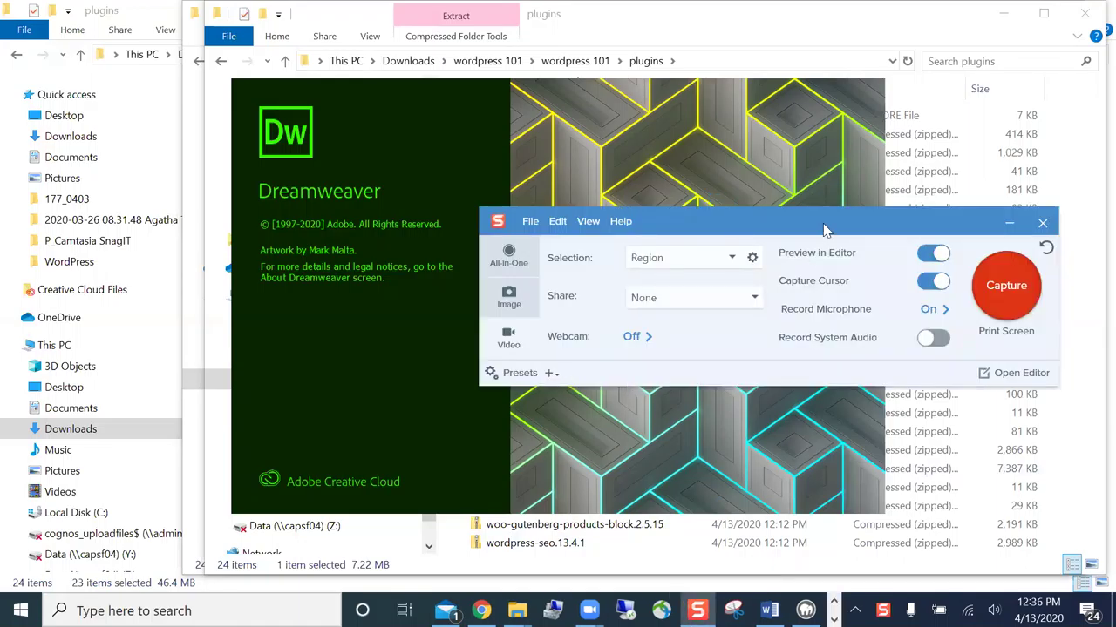
- Open the 1:38:21 recording in Snagit Editor, save it, and maximize the editor
click(1020, 373)
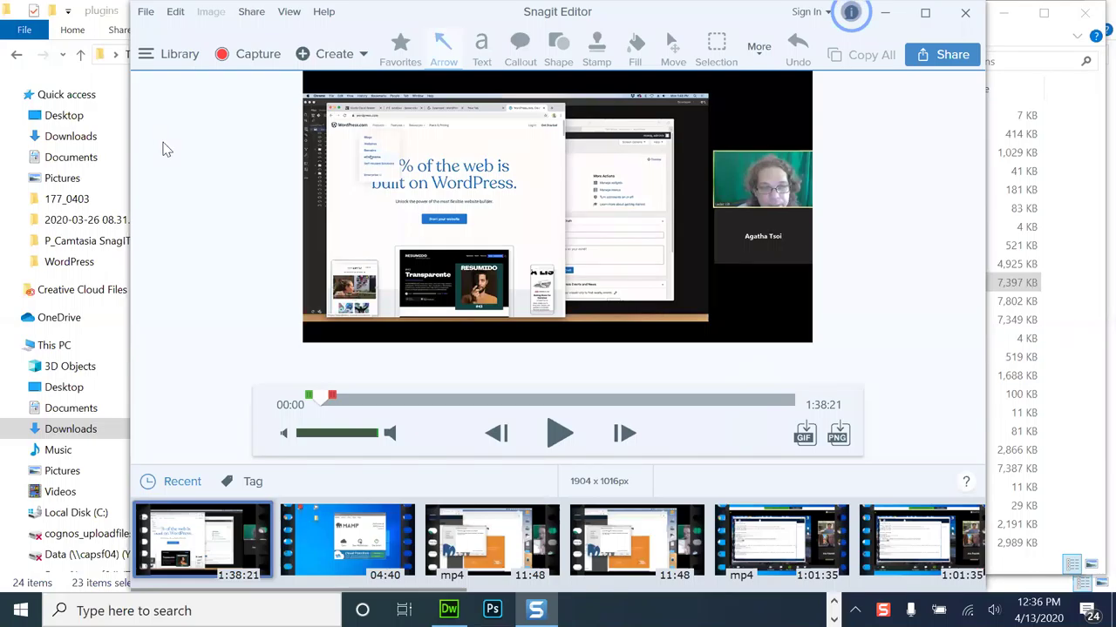
key(alt+f)
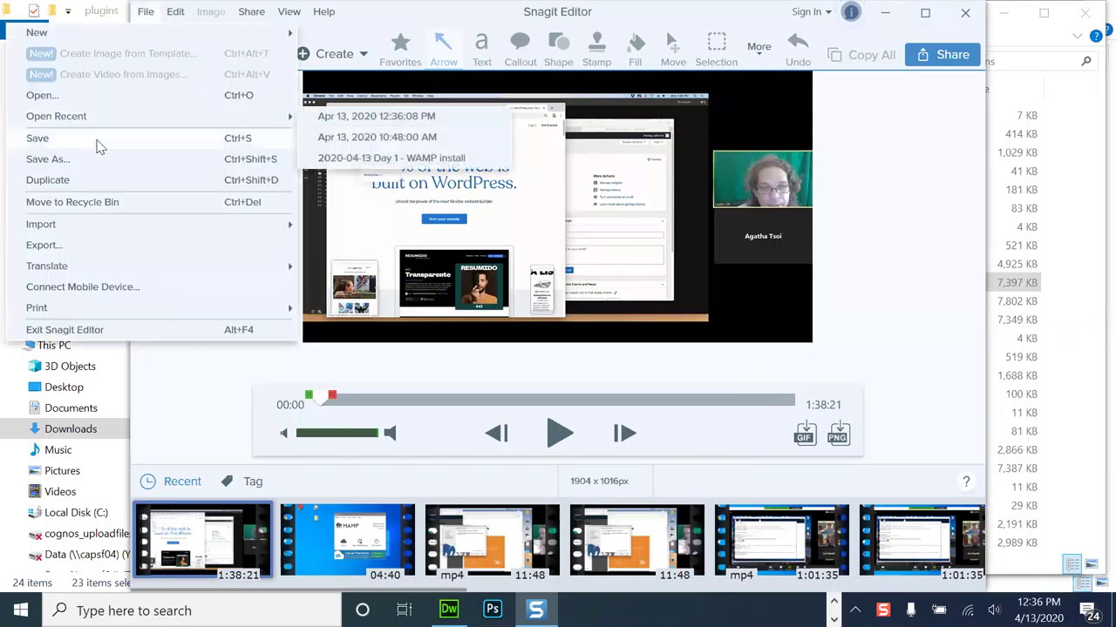
click(98, 141)
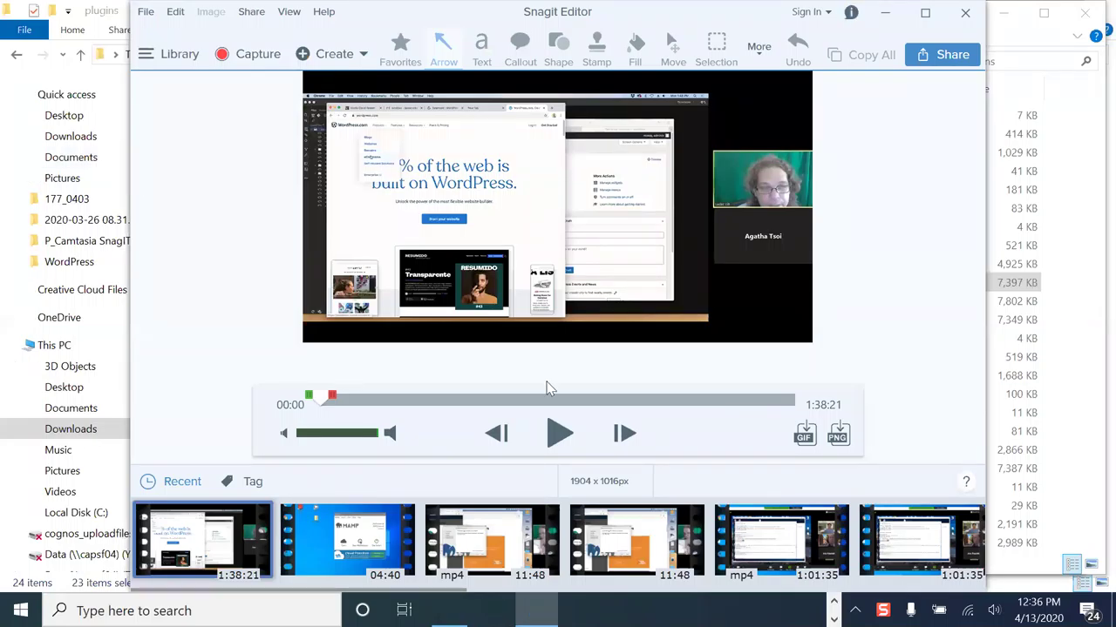
click(925, 13)
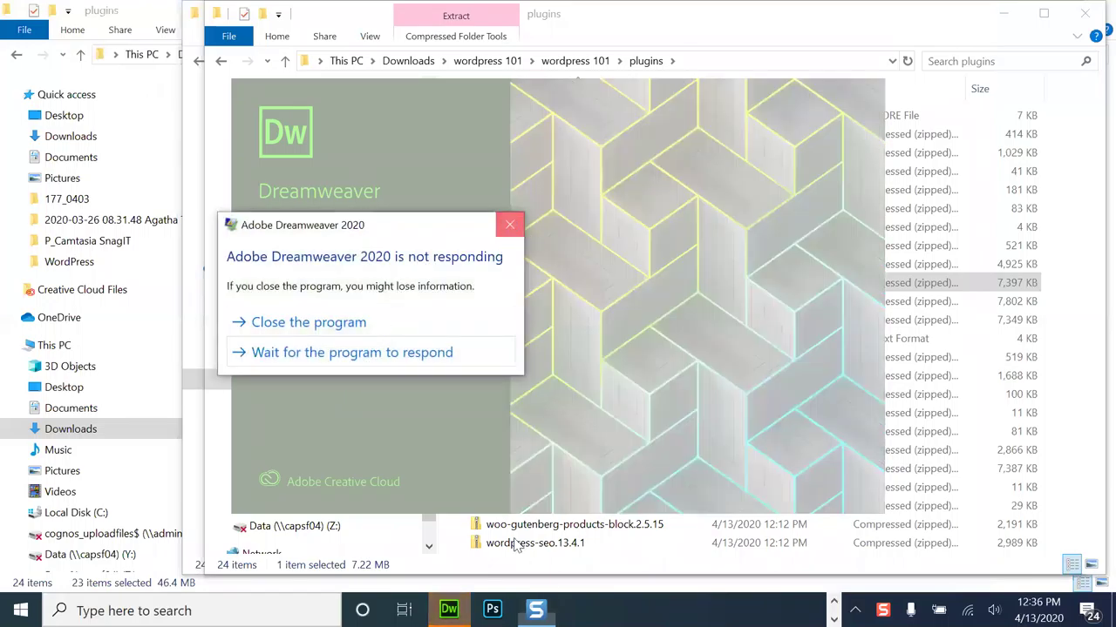
- Dismiss Dreamweaver's not-responding warning and bring its site Files panel into view
click(510, 227)
right_click(449, 610)
click(443, 572)
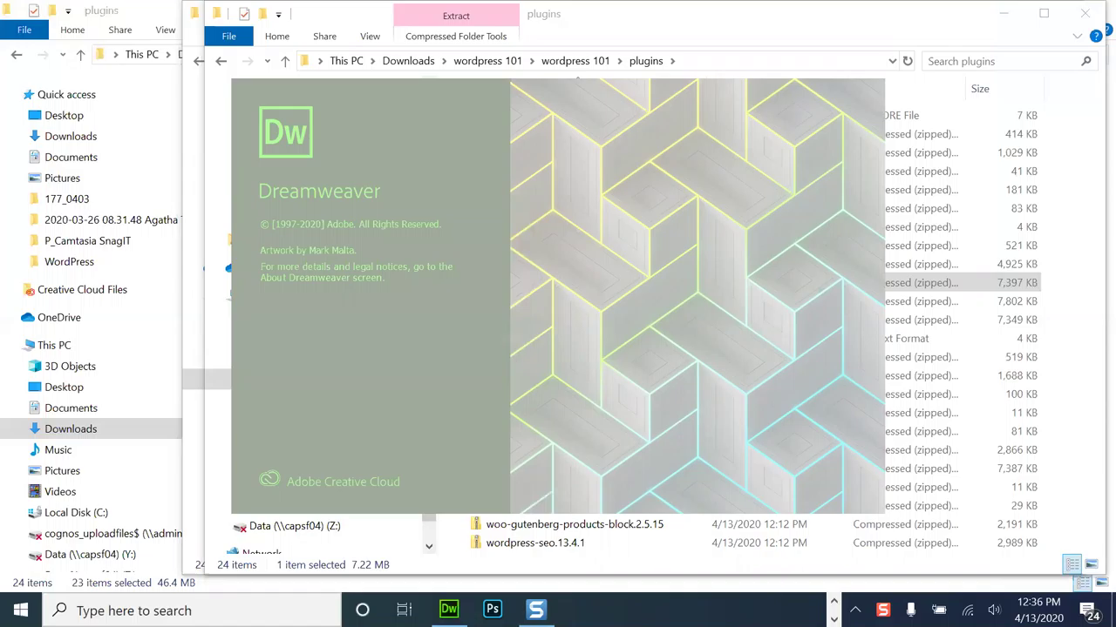
mouse_move(448, 610)
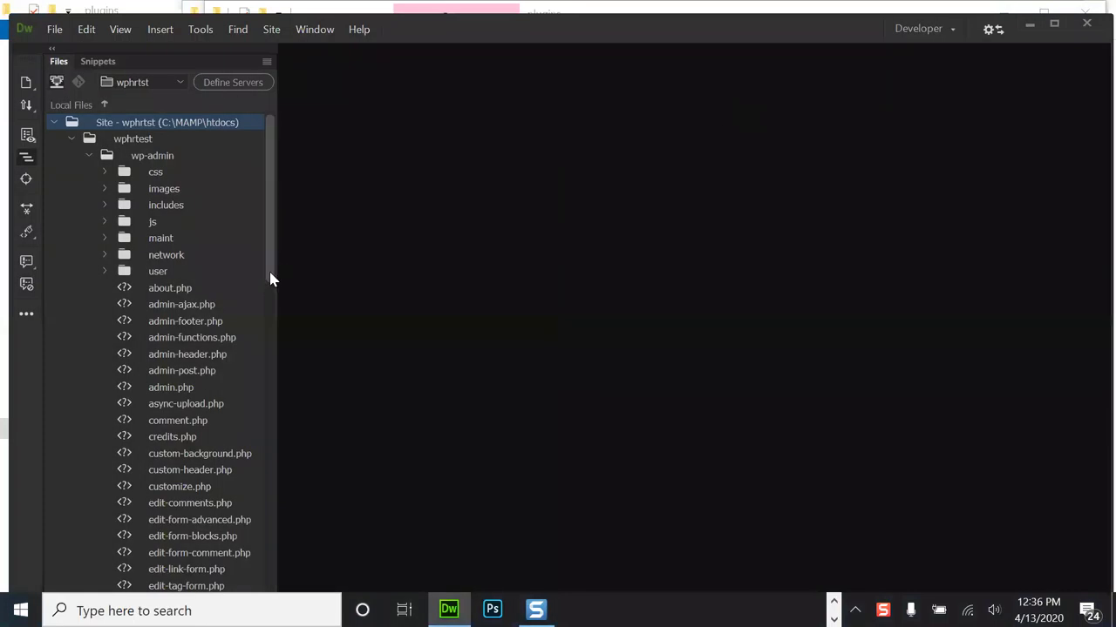
scroll(267, 314, down, 9)
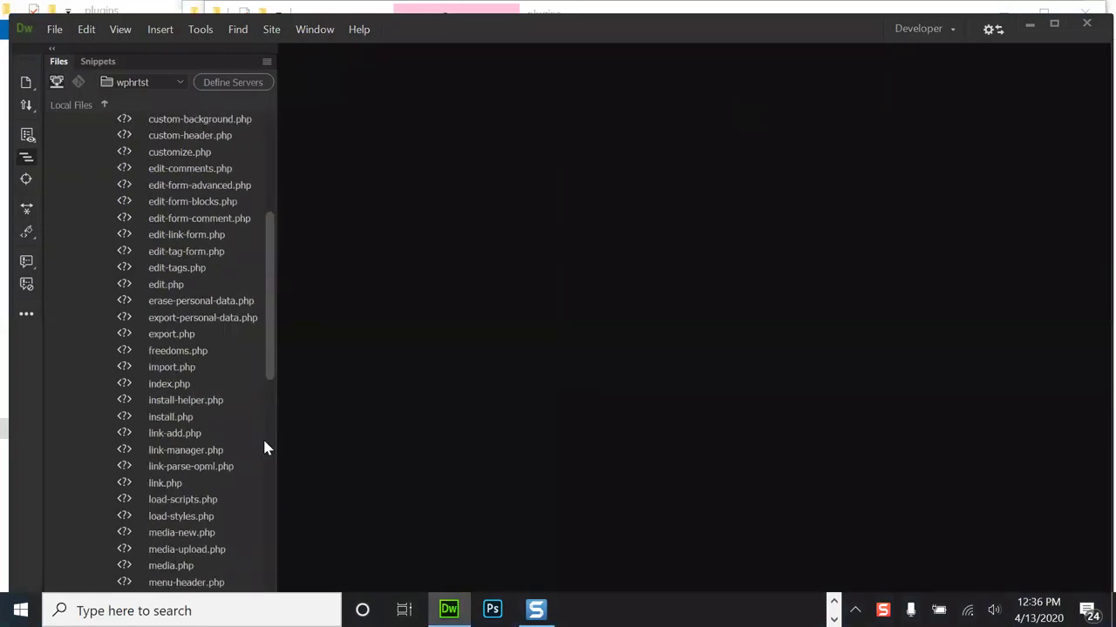
scroll(261, 488, down, 13)
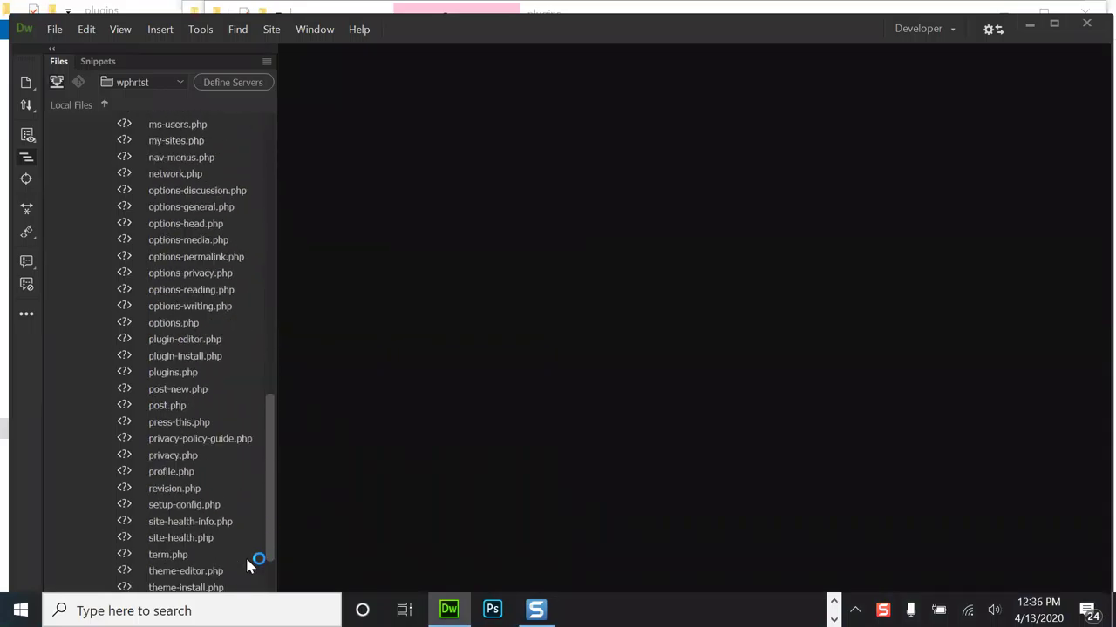
scroll(249, 591, down, 2)
drag(267, 468, 301, 268)
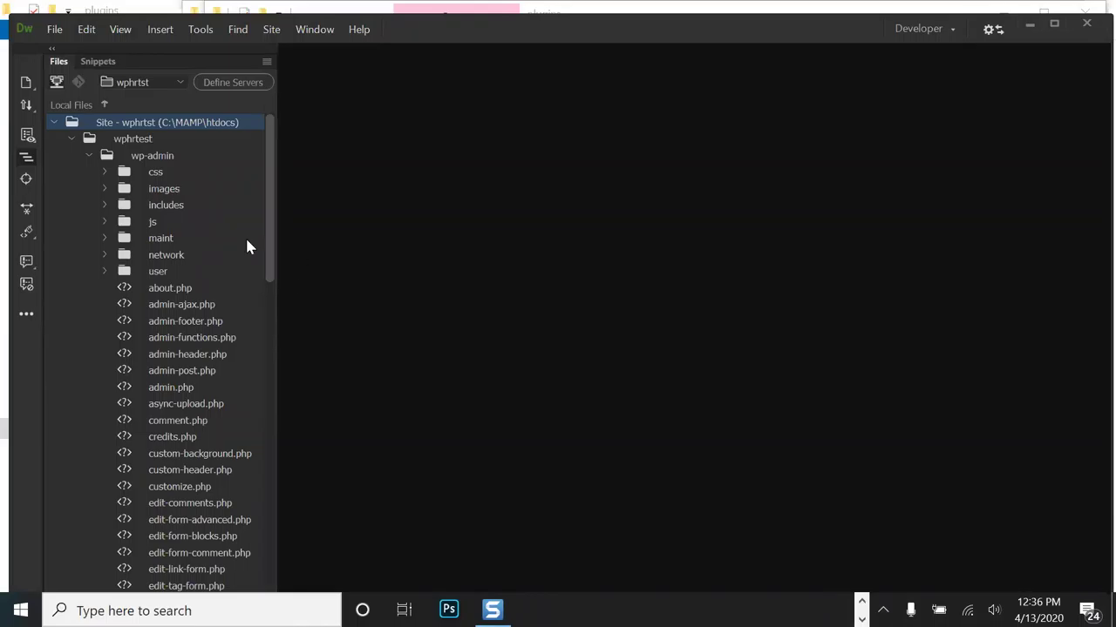
- Collapse wp-admin, expand wp-content > plugins, and widen the Files panel to show full names
click(89, 155)
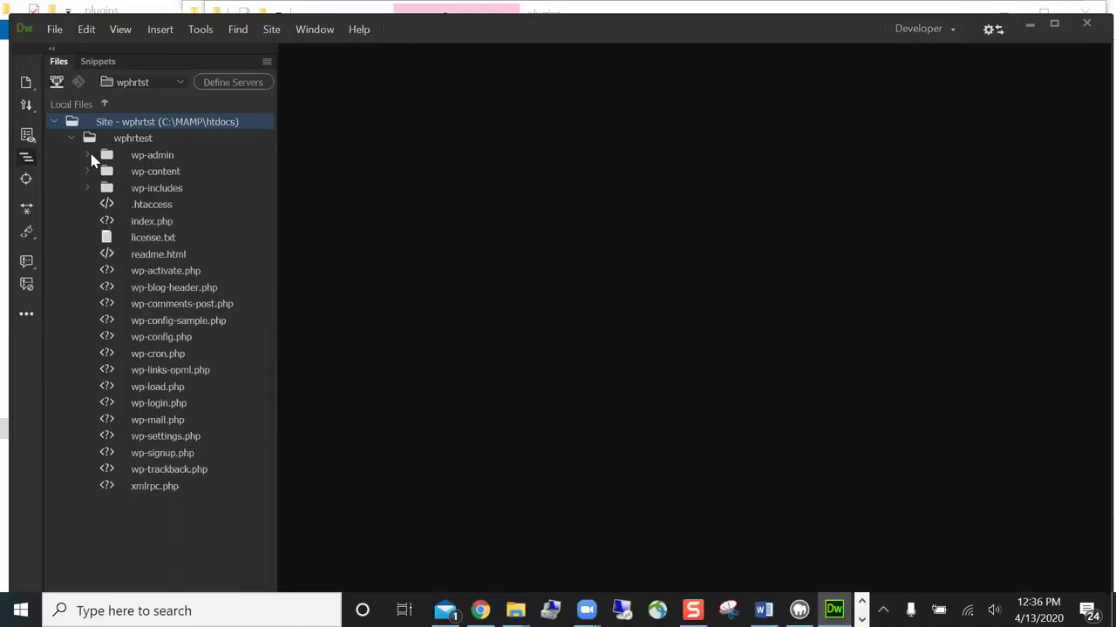
click(88, 172)
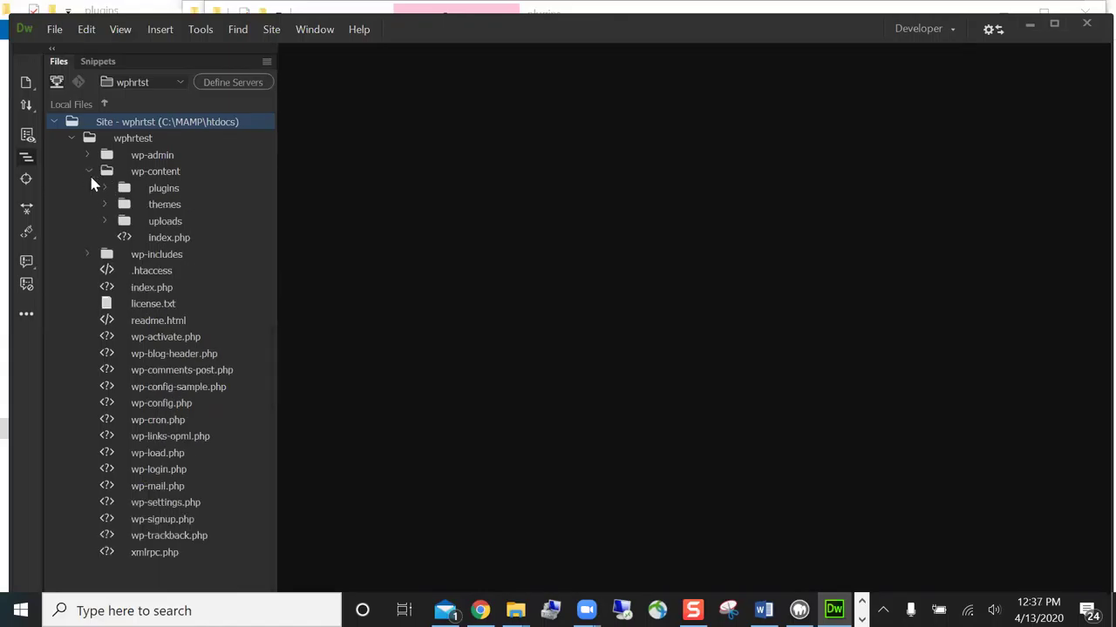
click(106, 188)
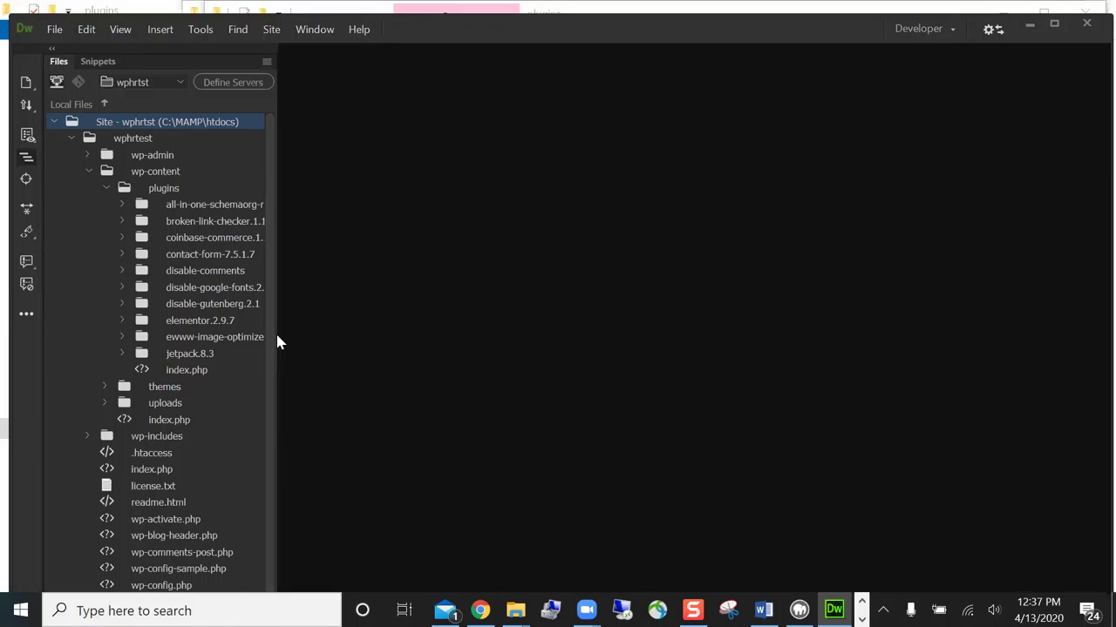
drag(276, 338, 371, 350)
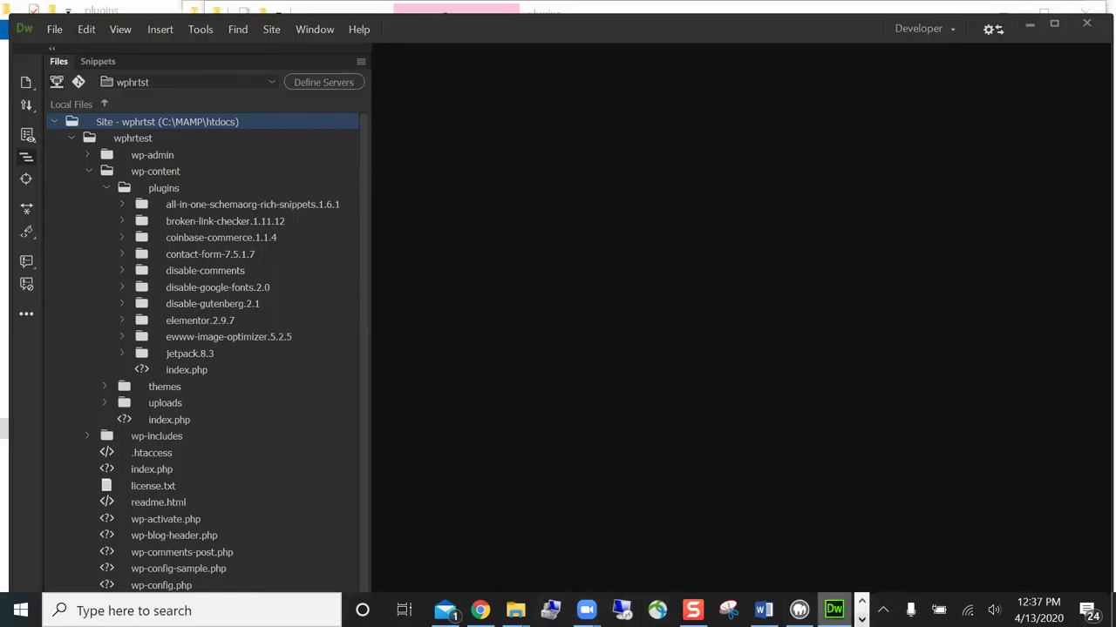
- Minimize Dreamweaver and reload the WordPress Plugins page in Chrome
click(834, 610)
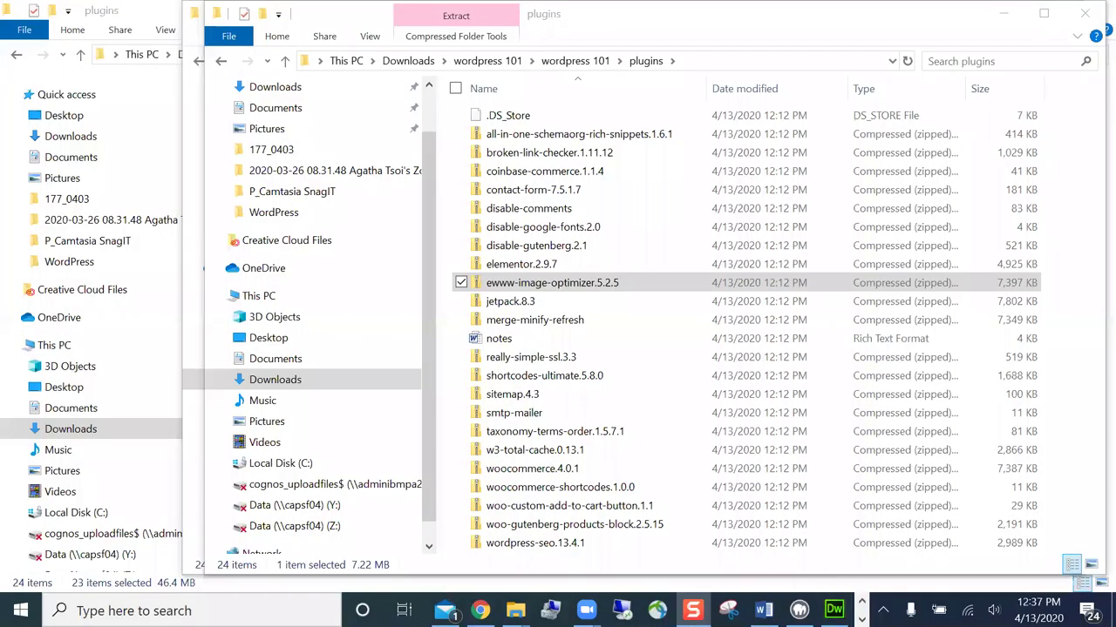
click(481, 610)
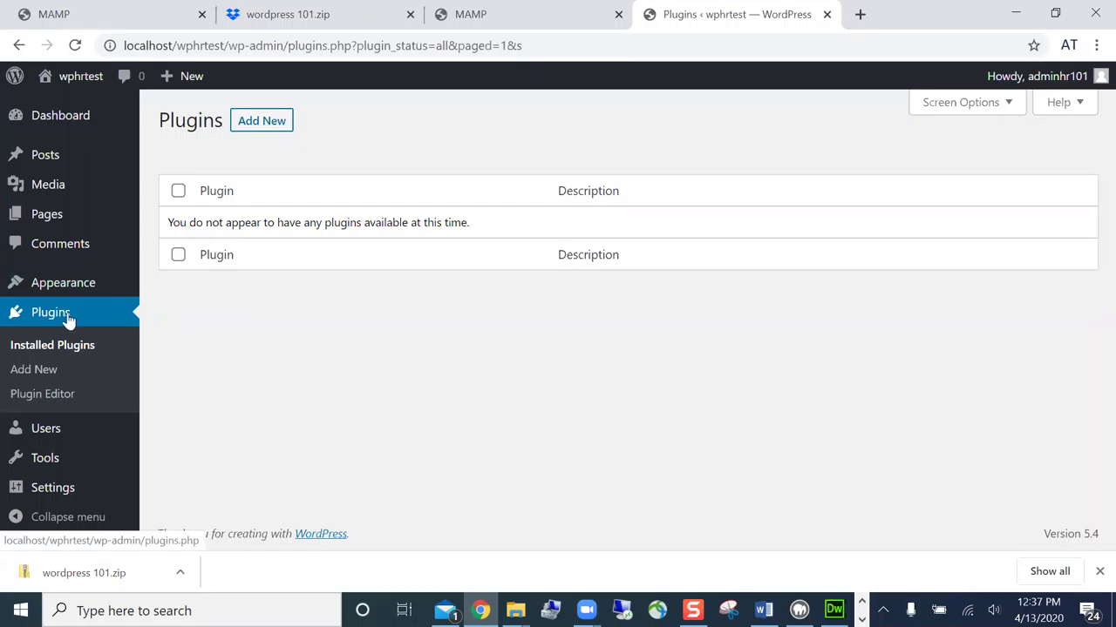
click(68, 319)
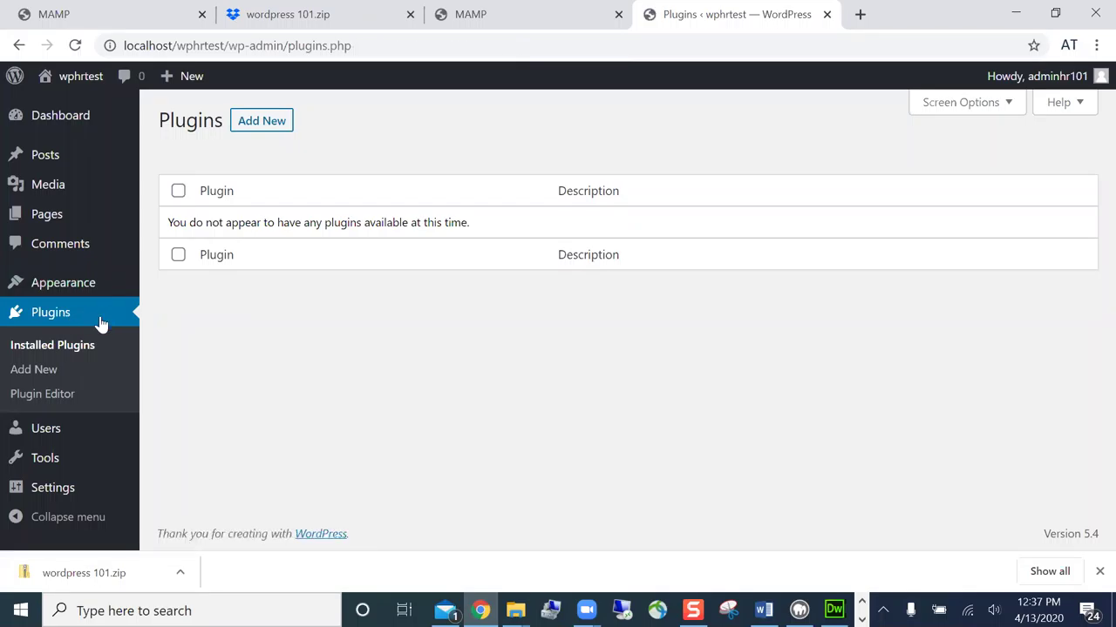
- Reload the Installed Plugins list, which still reports no plugins available
click(74, 347)
click(61, 315)
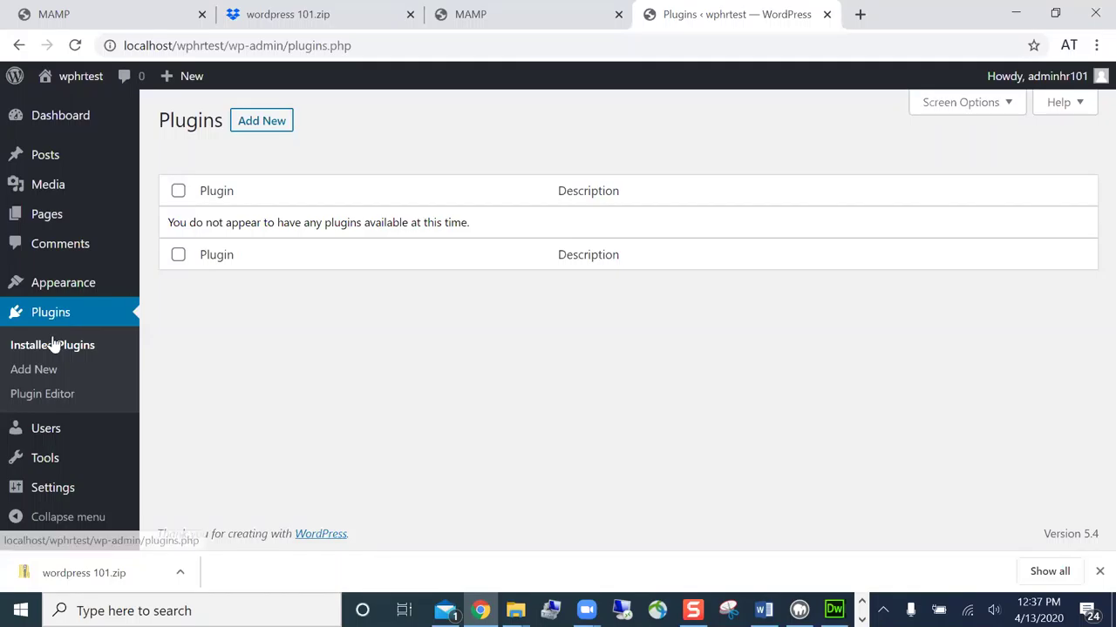
click(52, 345)
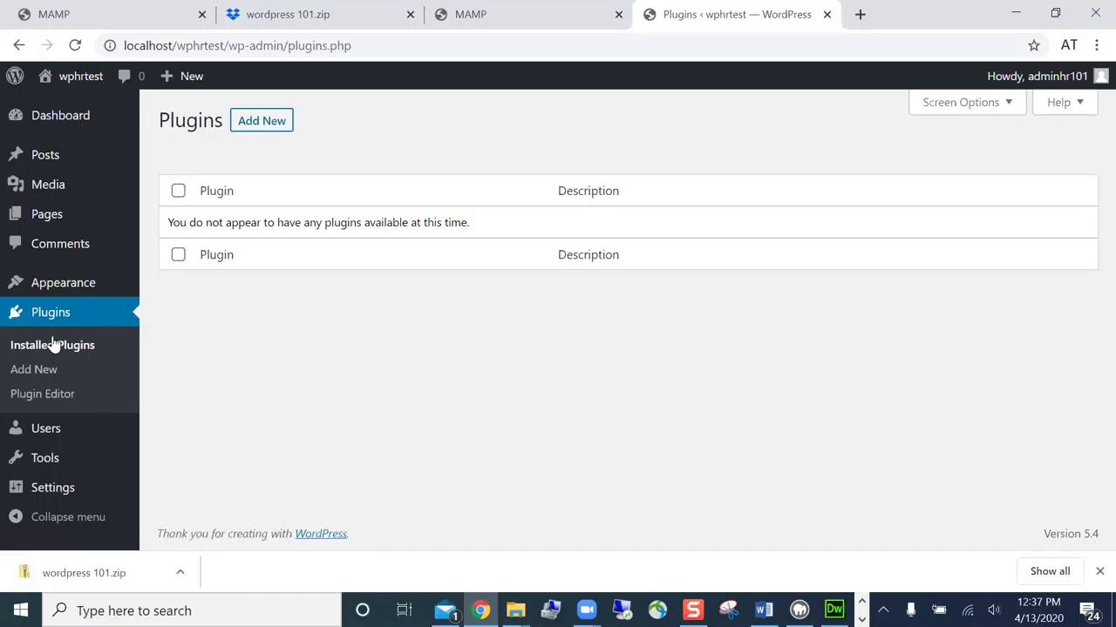
click(52, 345)
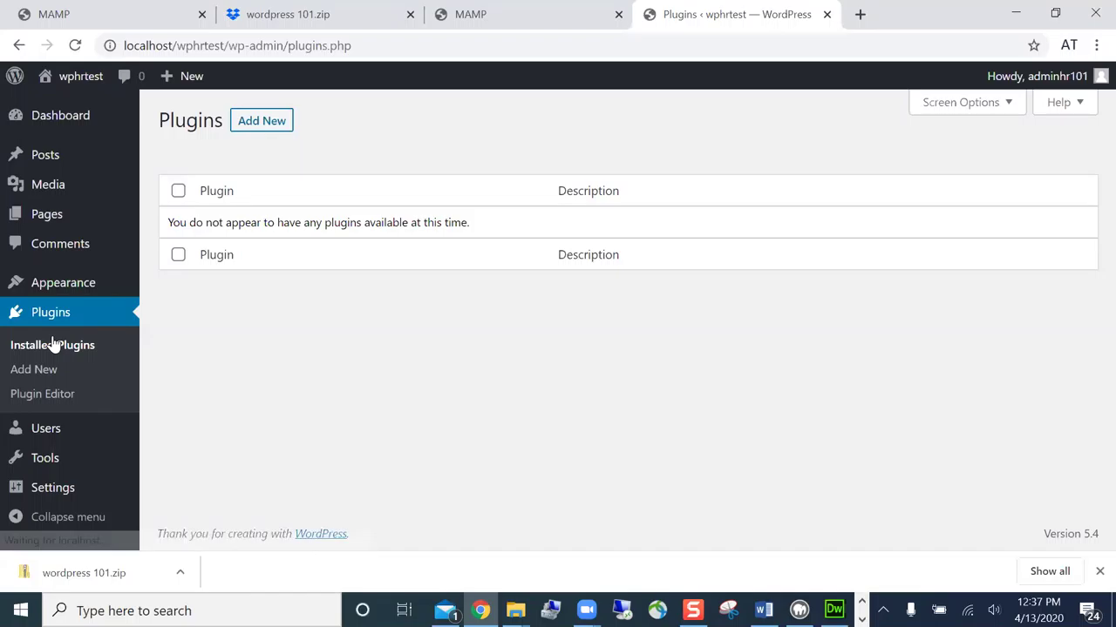
- Go to Add Plugins, listing featured plugins like Akismet, Classic Editor, Jetpack and bbPress
click(266, 129)
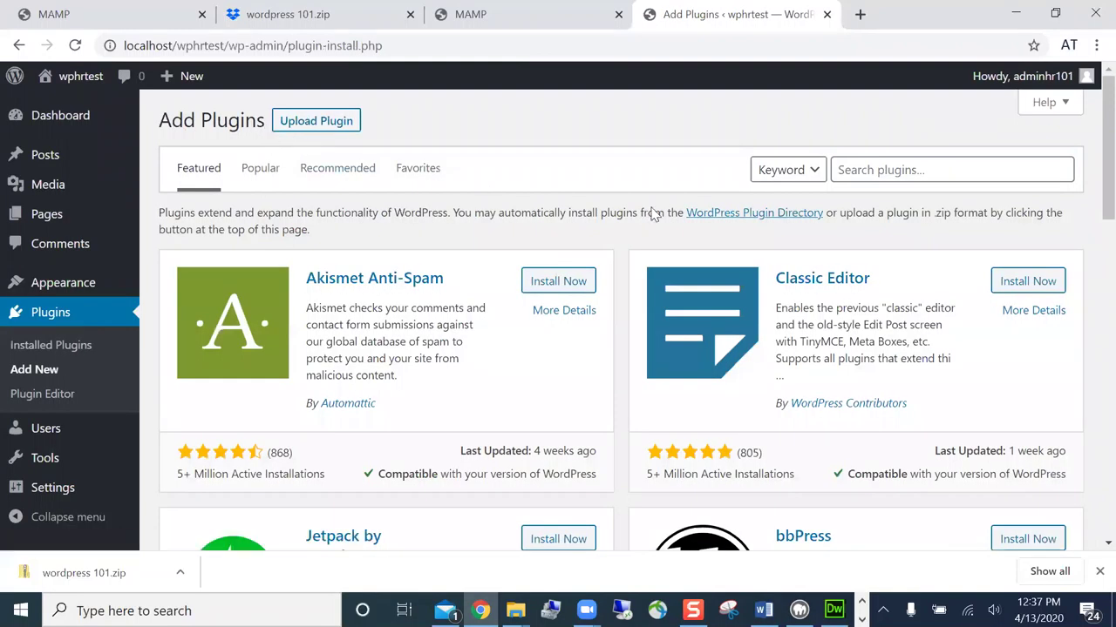
click(947, 163)
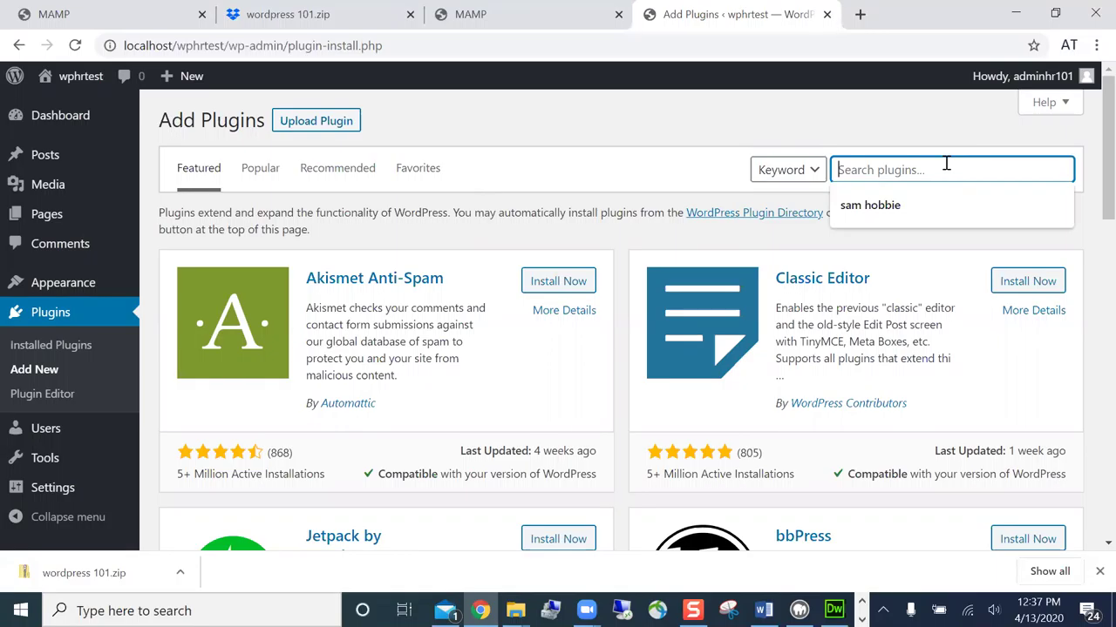
click(959, 152)
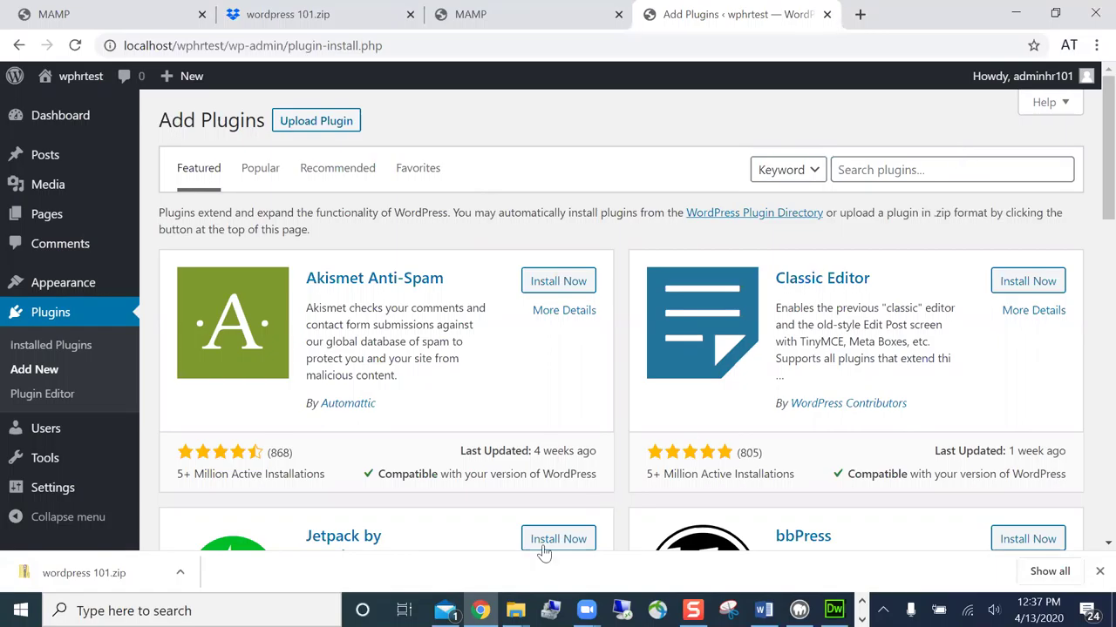
mouse_move(515, 612)
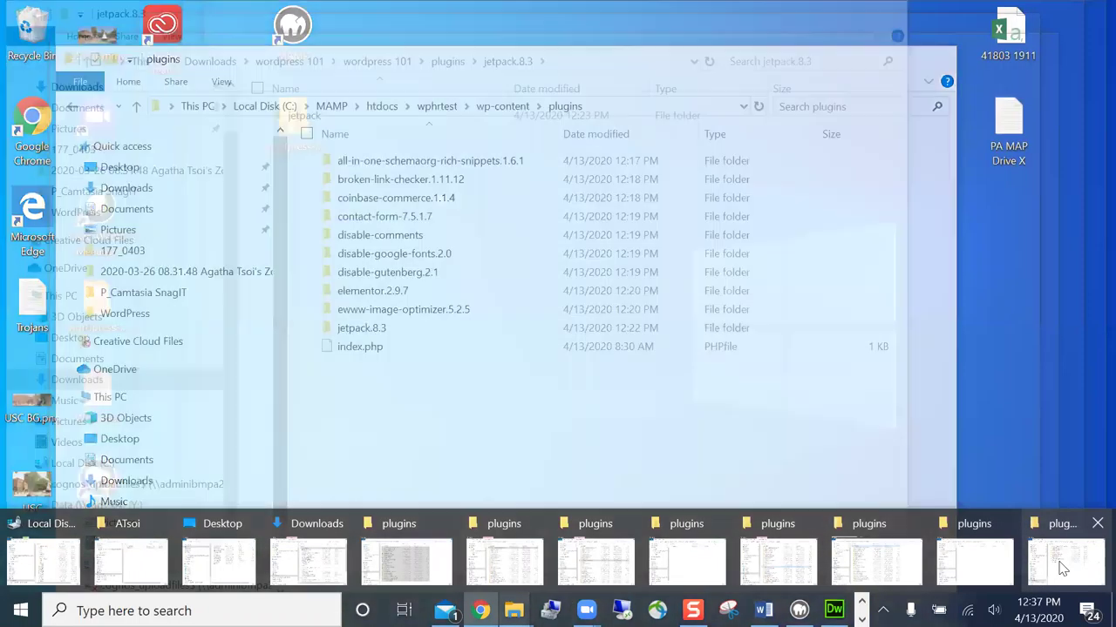
- Delete the ten plugin folders through jetpack.8.3 from wphrtest's plugins folder, then minimize Explorer
click(1027, 573)
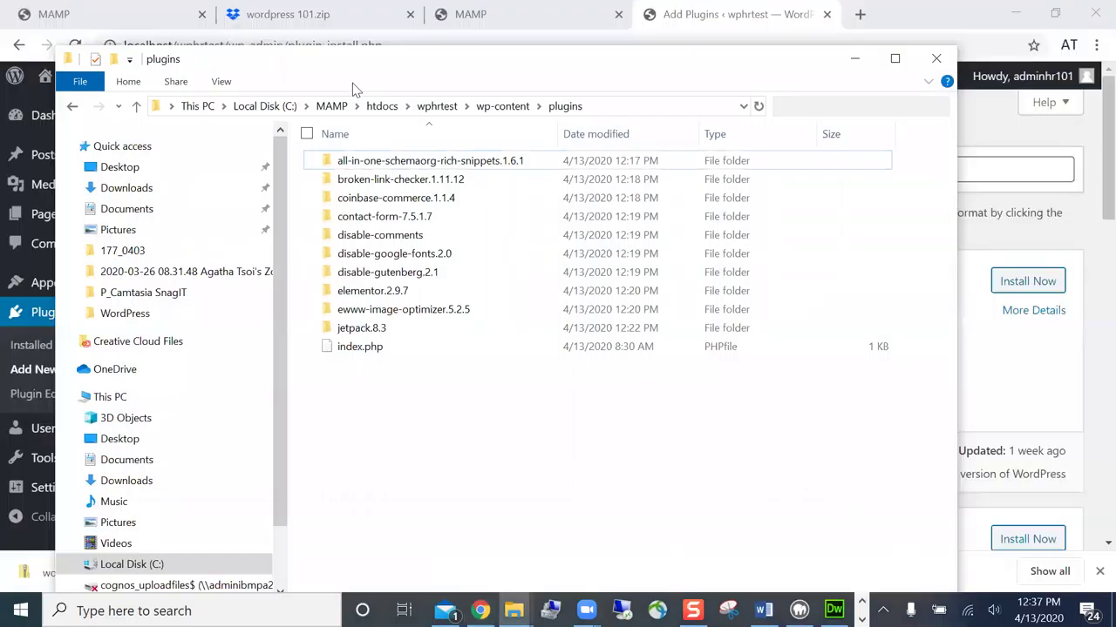
click(439, 166)
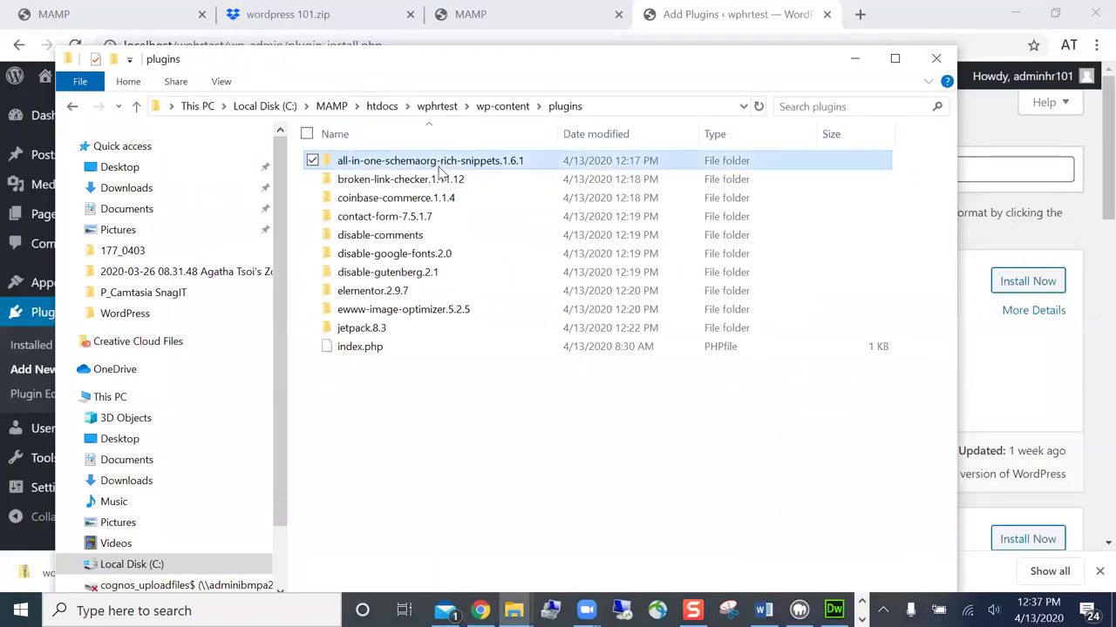
shift+click(433, 322)
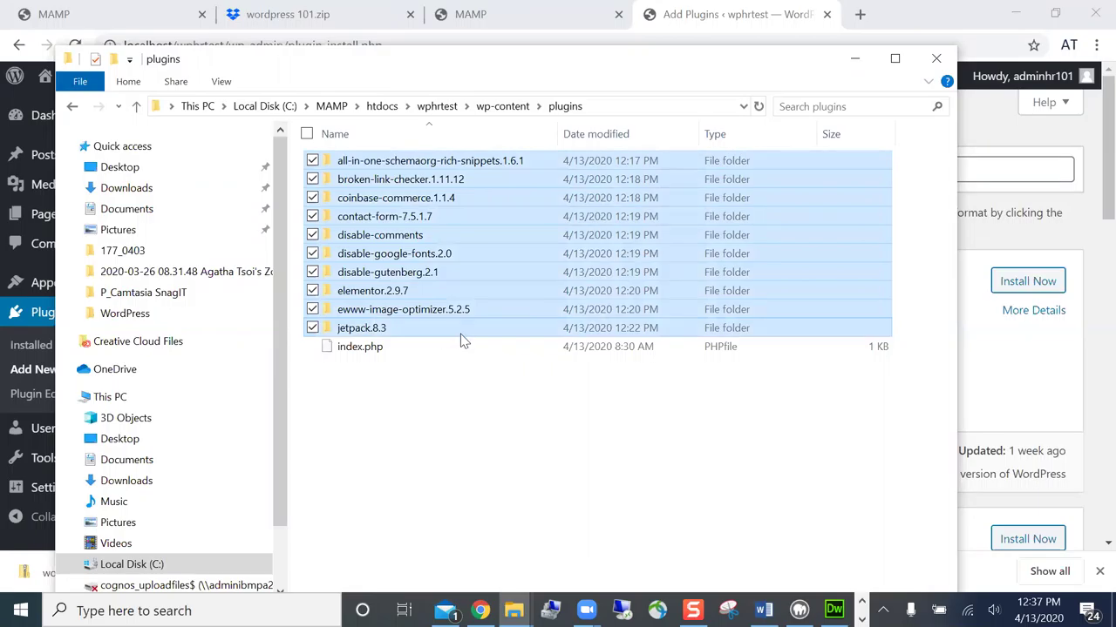
key(Delete)
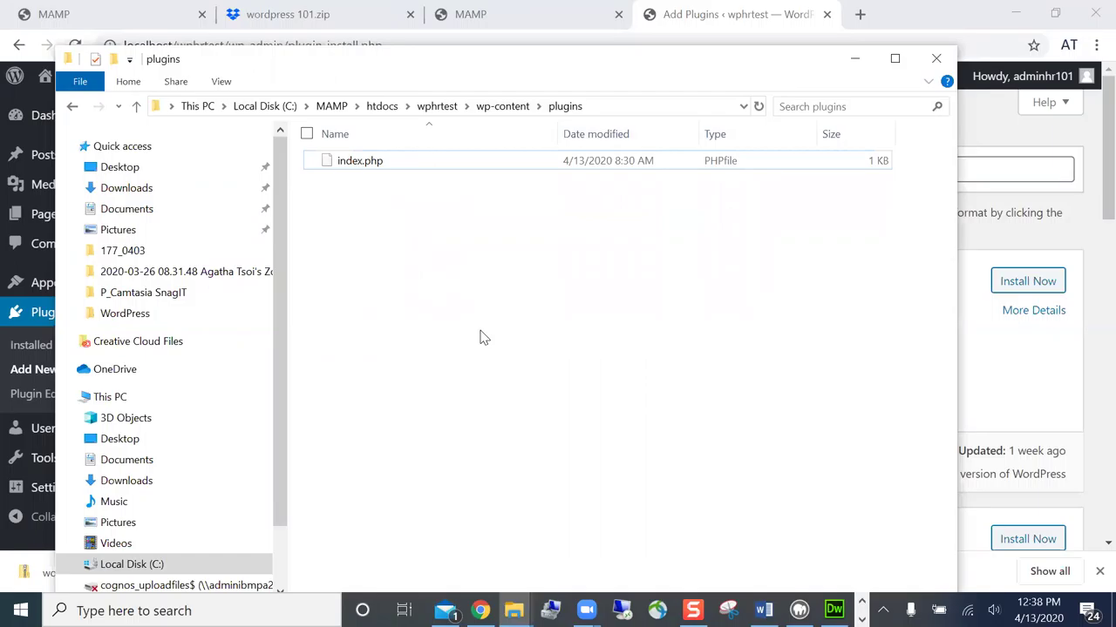
click(853, 62)
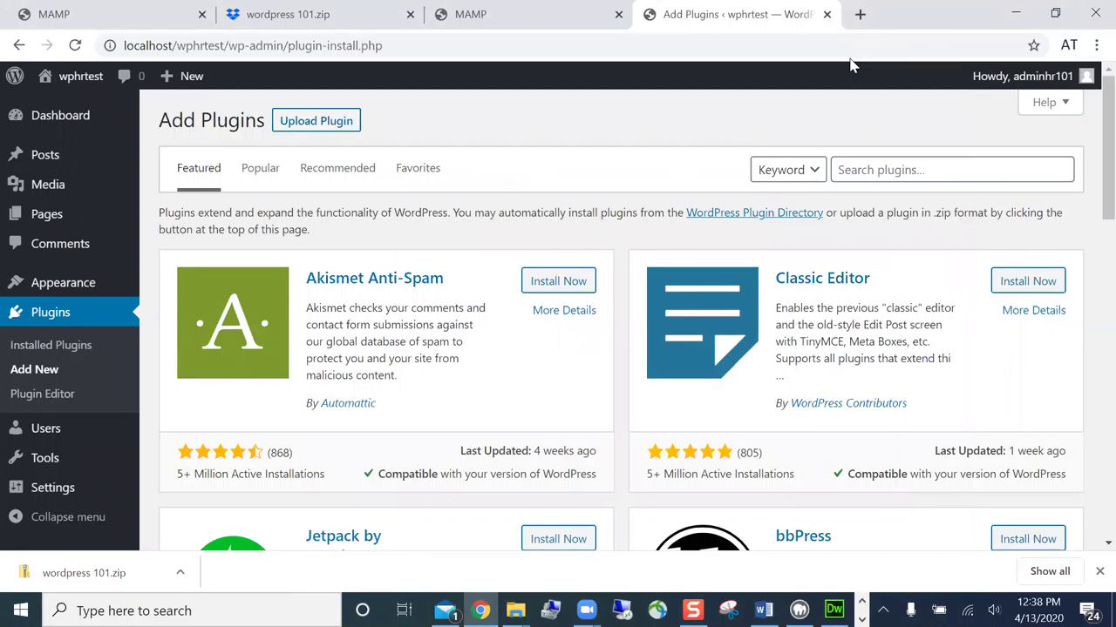
- Start a plugin upload and browse Downloads > wordpress 101 > wordpress 101 > plugins for the zip
click(342, 125)
click(473, 283)
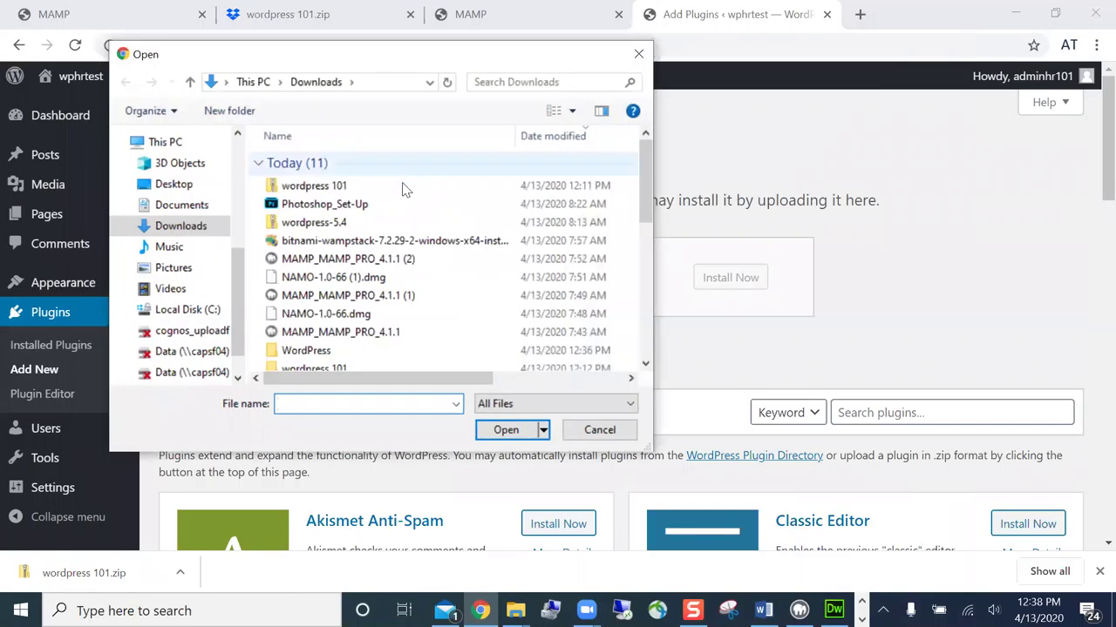
double_click(345, 187)
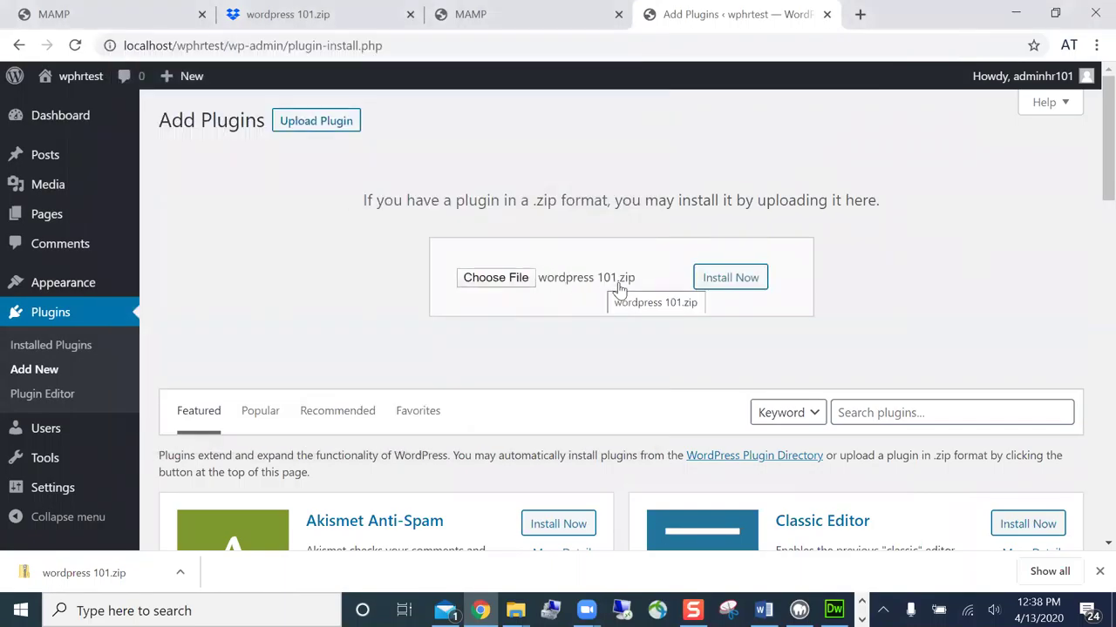
click(525, 289)
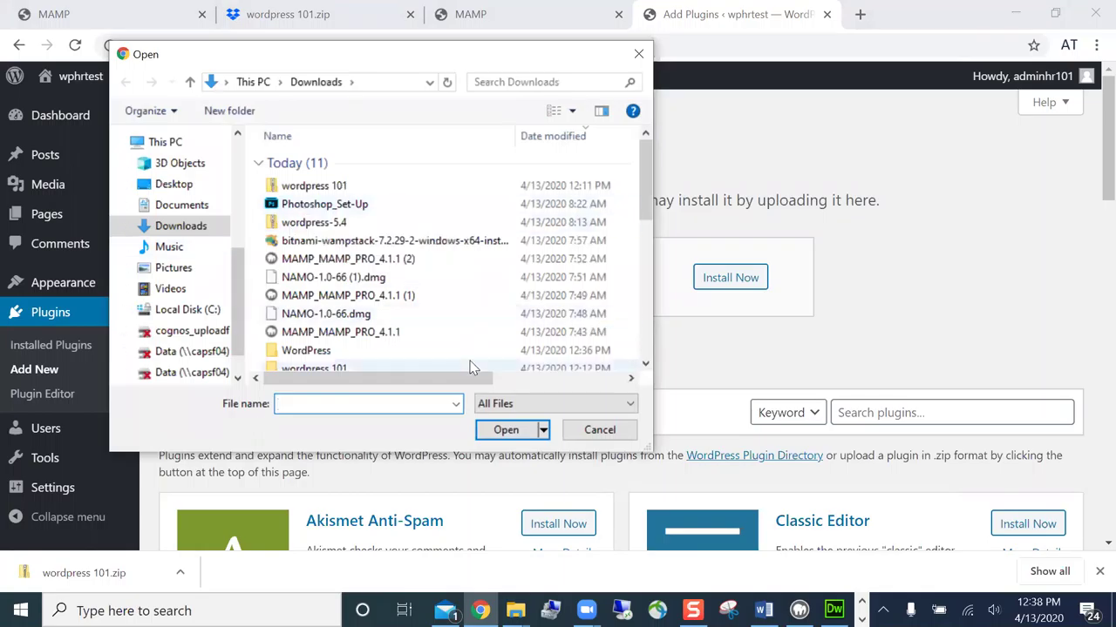
double_click(336, 366)
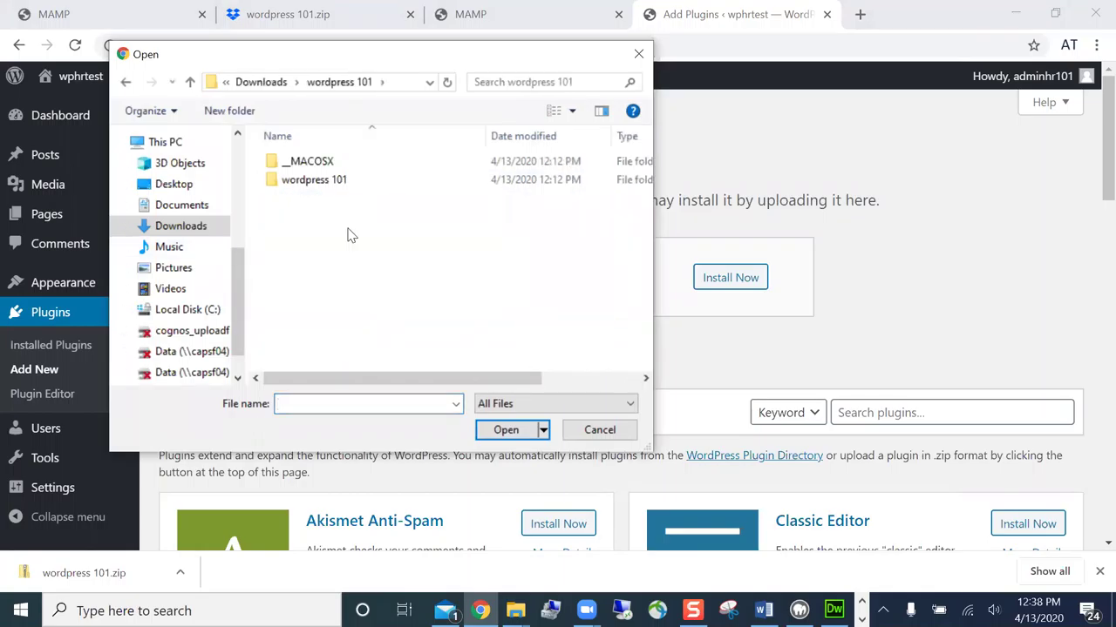
double_click(341, 181)
double_click(329, 165)
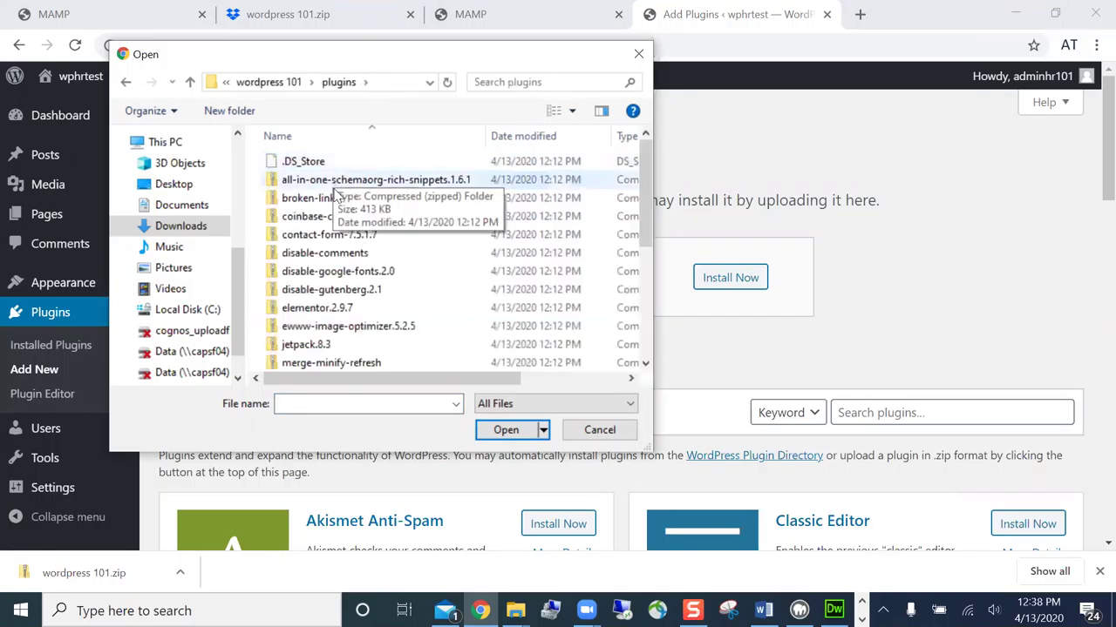
click(358, 183)
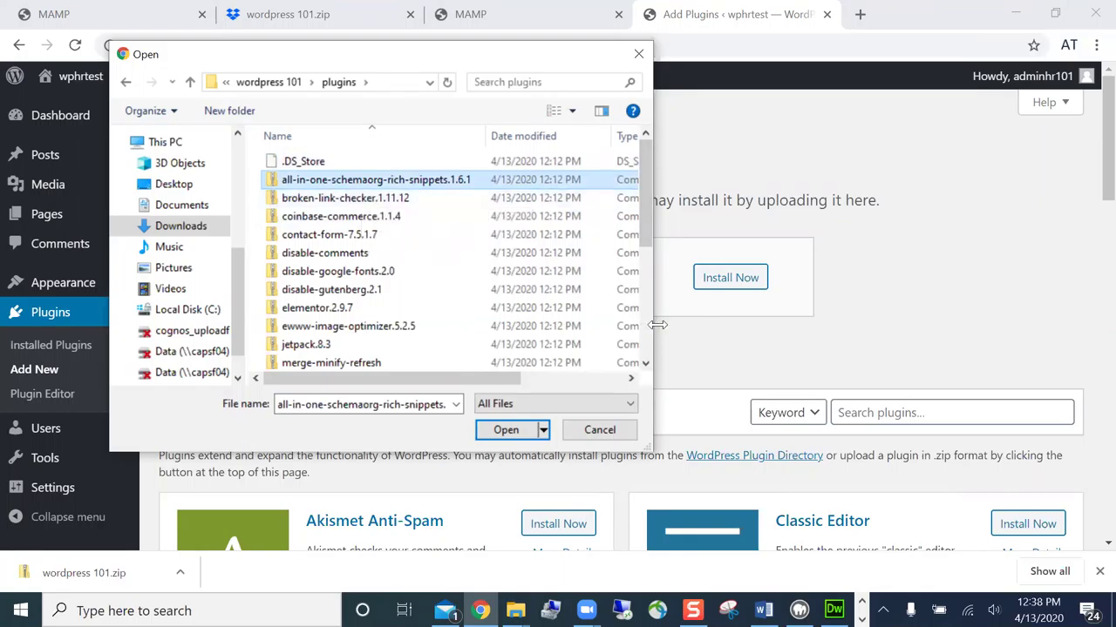
- Pick all-in-one-schemaorg-rich-snippets.1.6.1.zip and install the uploaded plugin
drag(657, 324, 931, 324)
scroll(920, 262, down, 5)
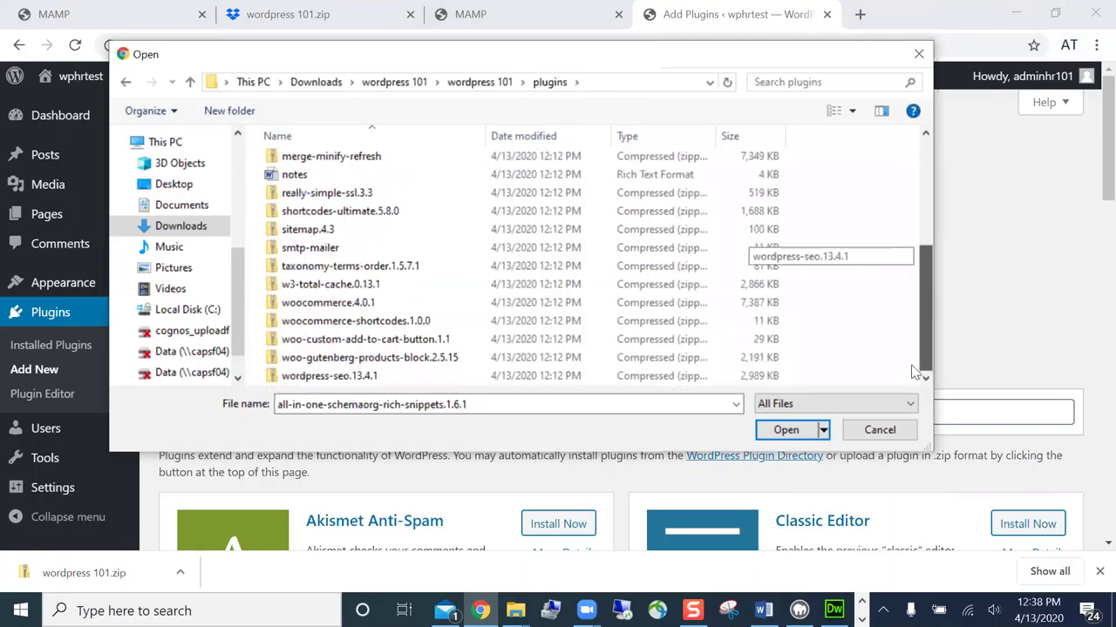
scroll(920, 301, up, 4)
click(465, 179)
click(782, 430)
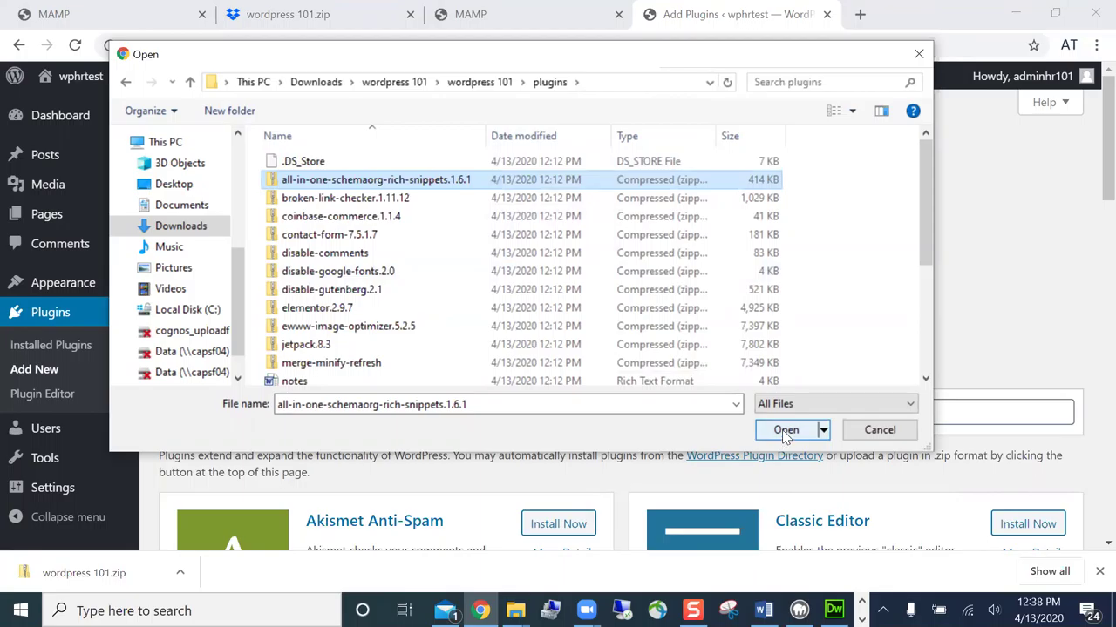
click(782, 431)
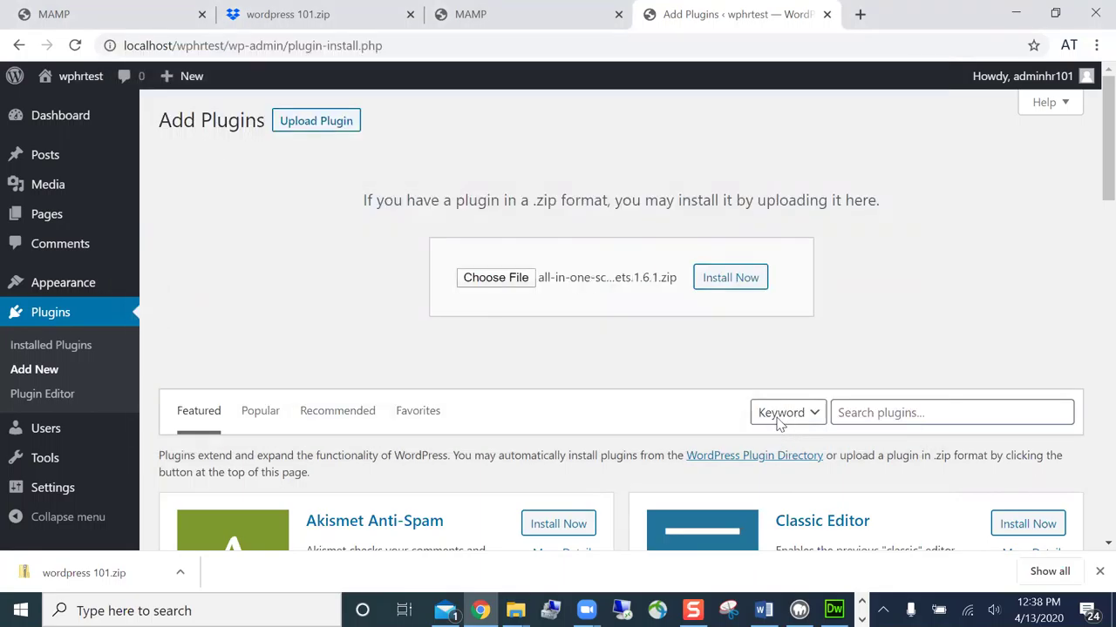
click(745, 281)
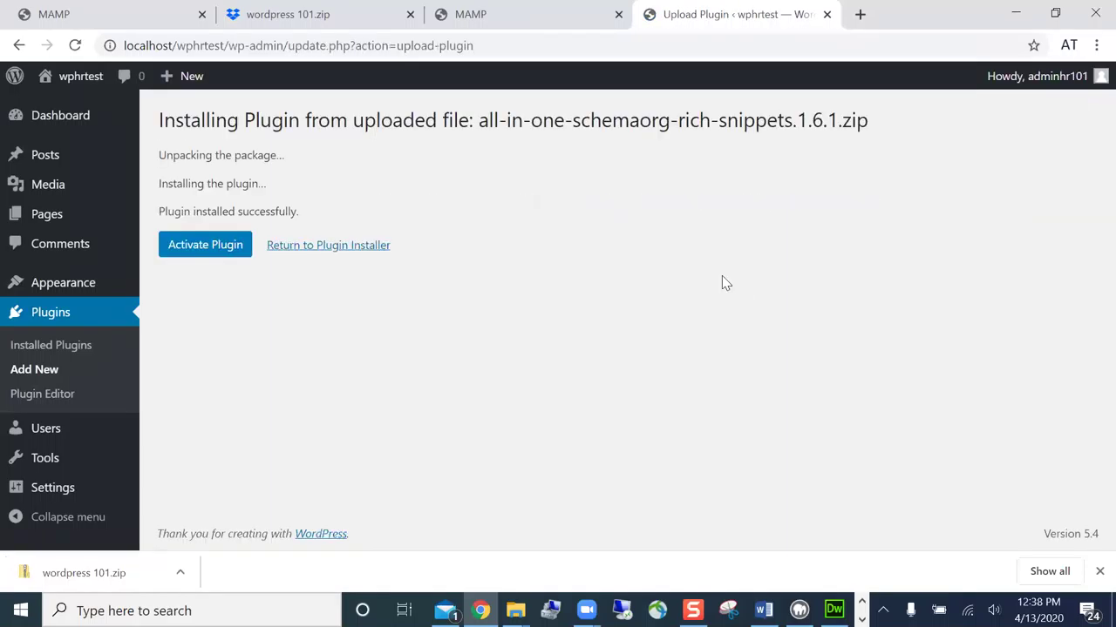
- Activate the Schema – All In One Schema Rich Snippets plugin, then go to All Pages
click(232, 249)
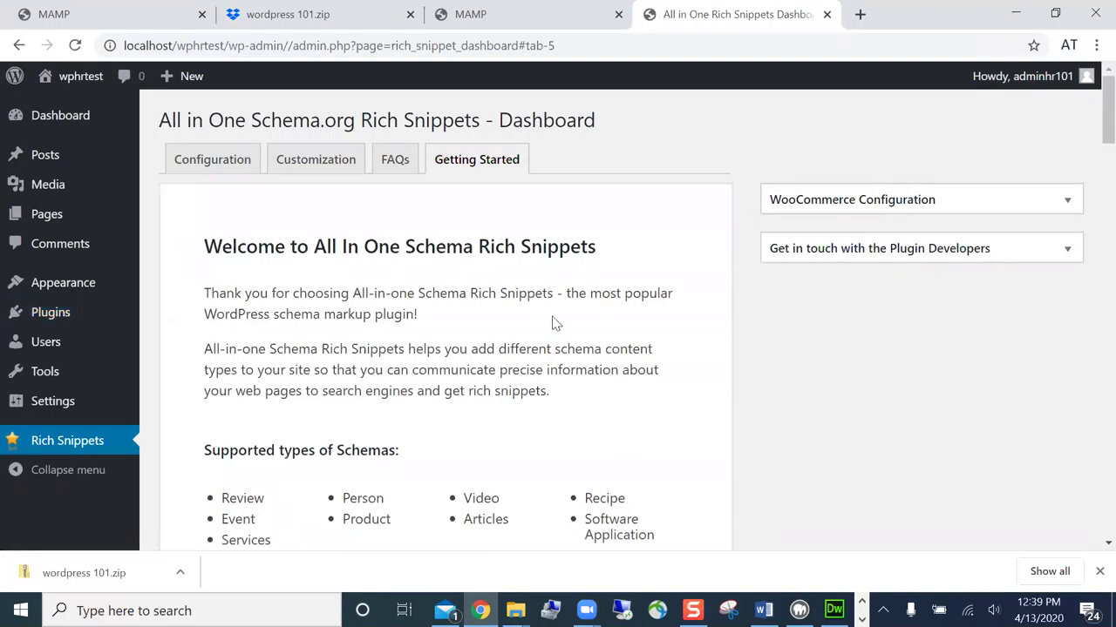
click(50, 312)
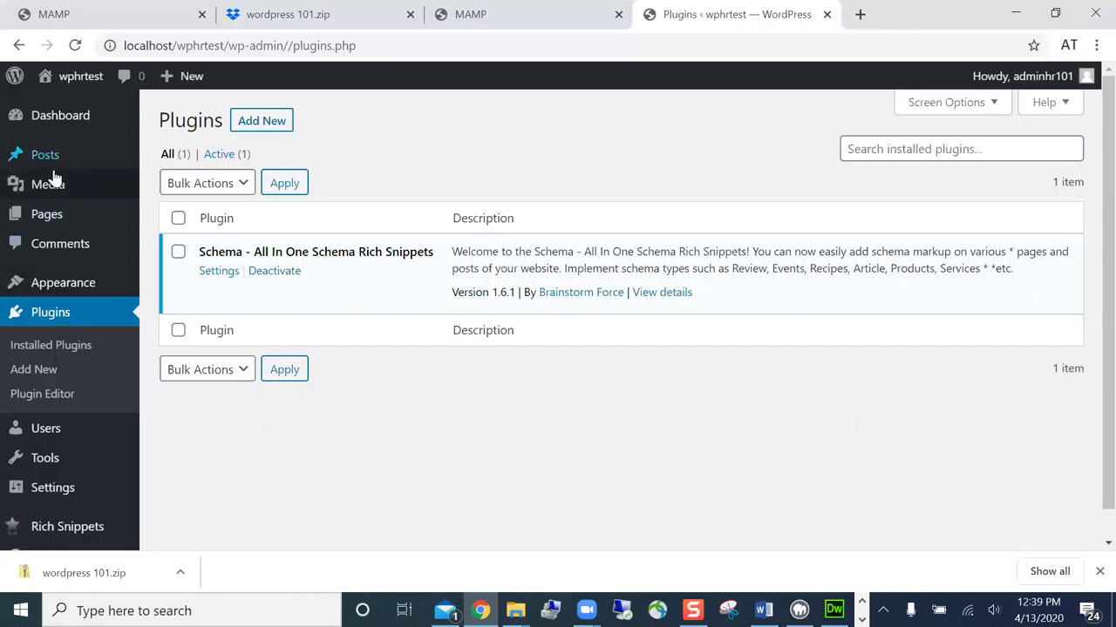
click(62, 213)
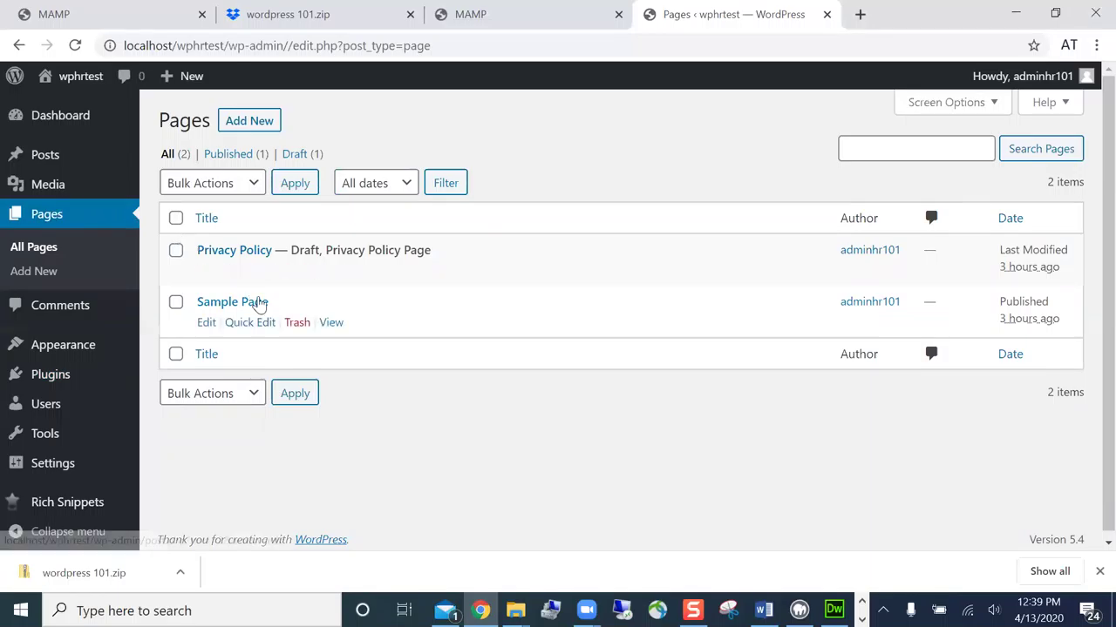
- Open Sample Page in the editor, dismiss the welcome tour, and keep the default template
click(207, 323)
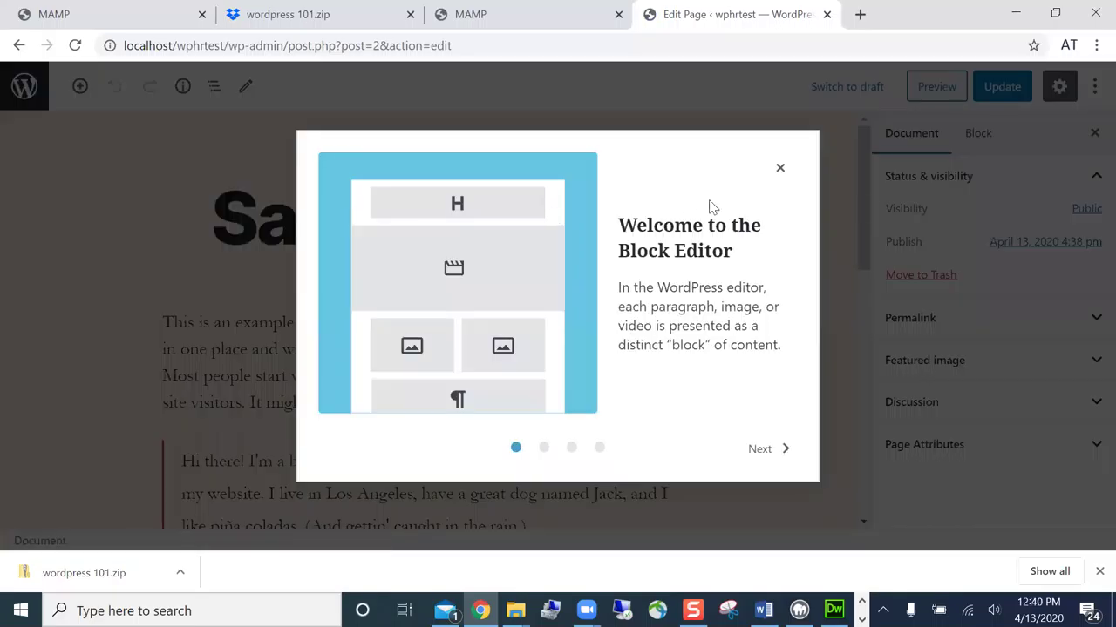
click(780, 170)
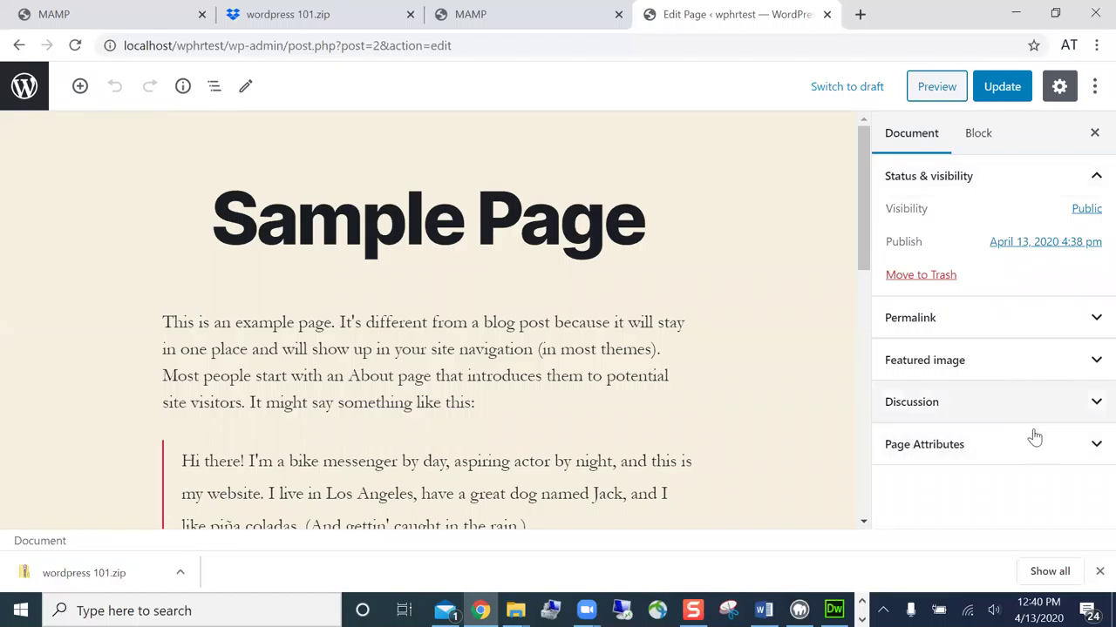
click(1094, 447)
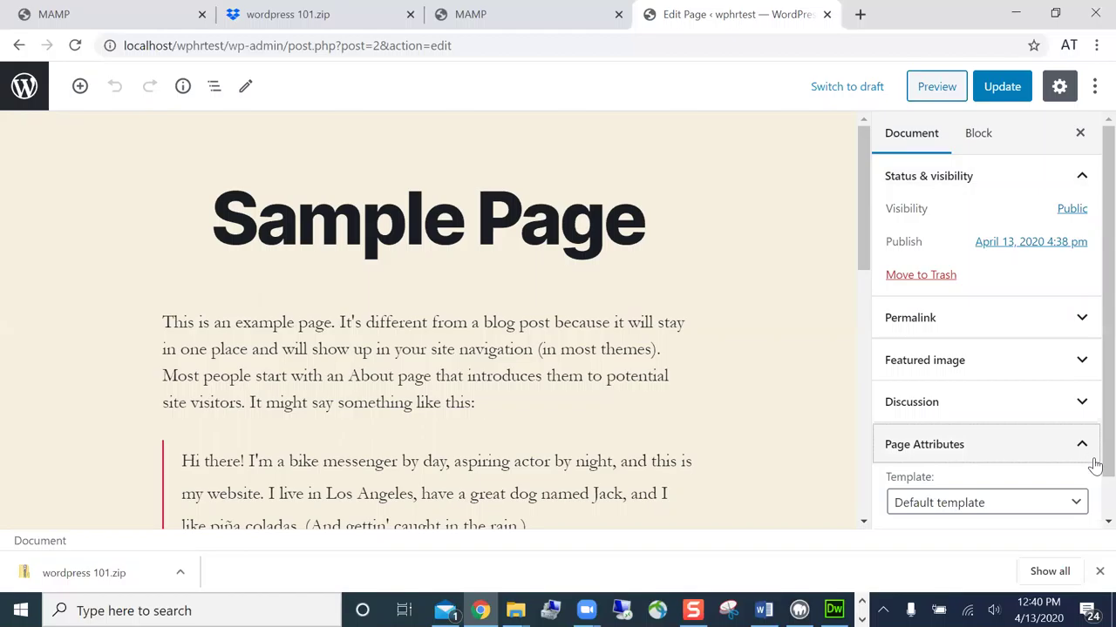
click(1077, 513)
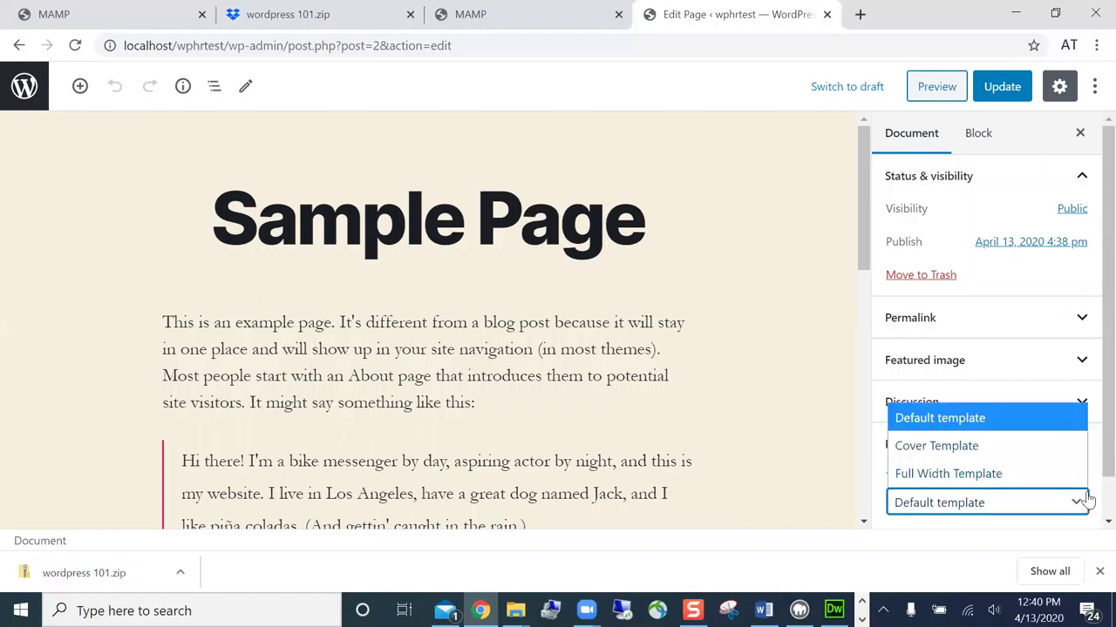
click(1090, 498)
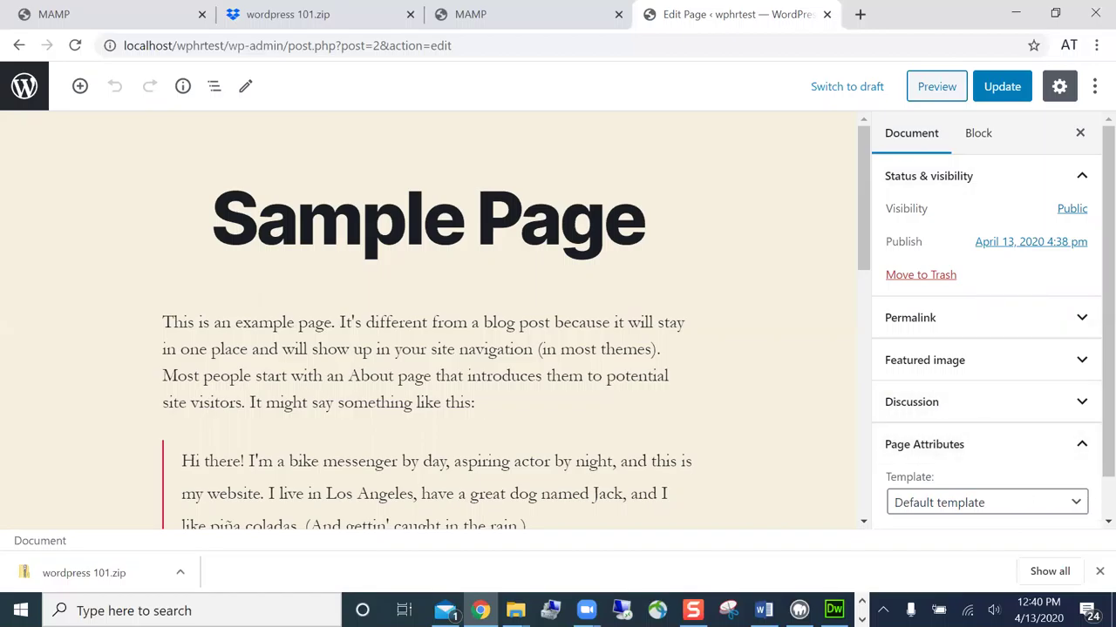
- Retitle the page from 'Sample Page' to 'Home' and update it
scroll(1089, 488, down, 1)
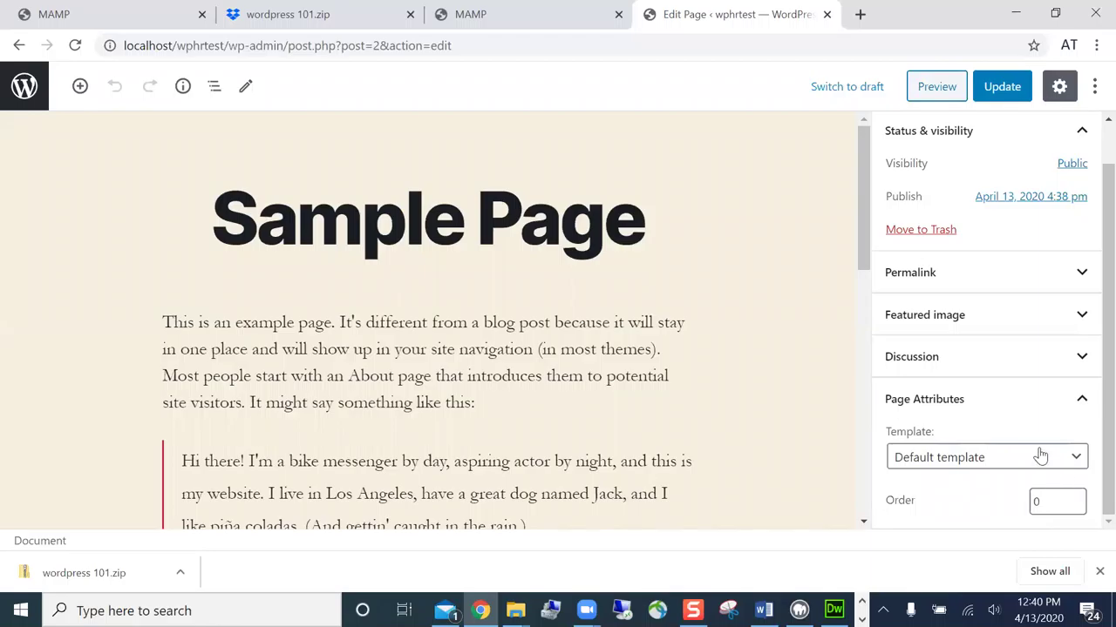
double_click(629, 242)
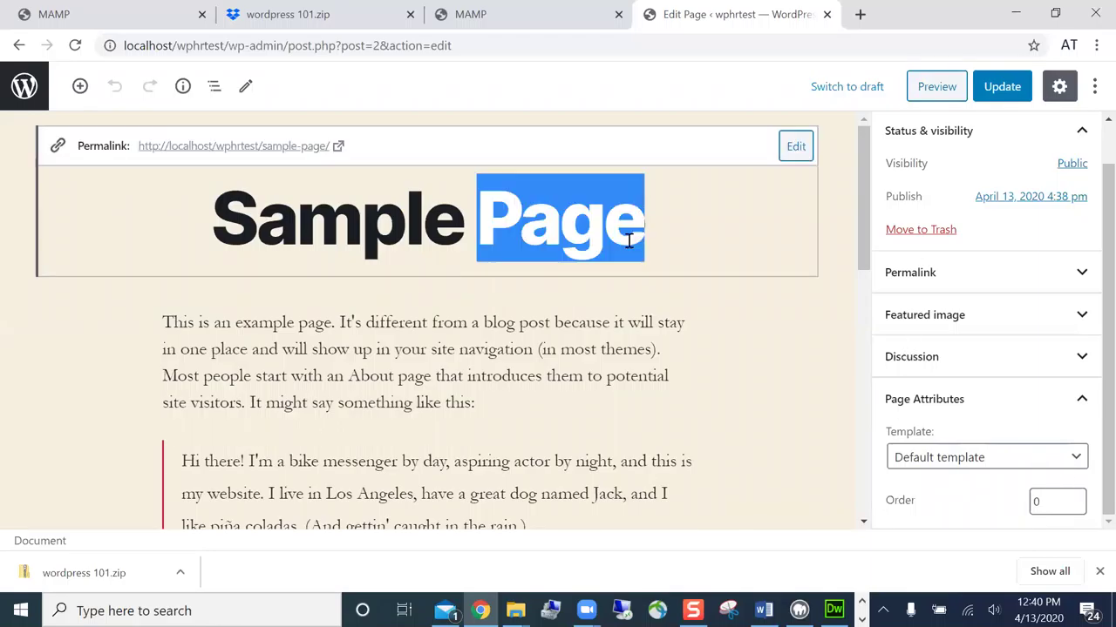
key(BackSpace)
key(BackSpace)
key(BackSpace)
key(BackSpace)
key(BackSpace)
key(BackSpace)
key(BackSpace)
key(BackSpace)
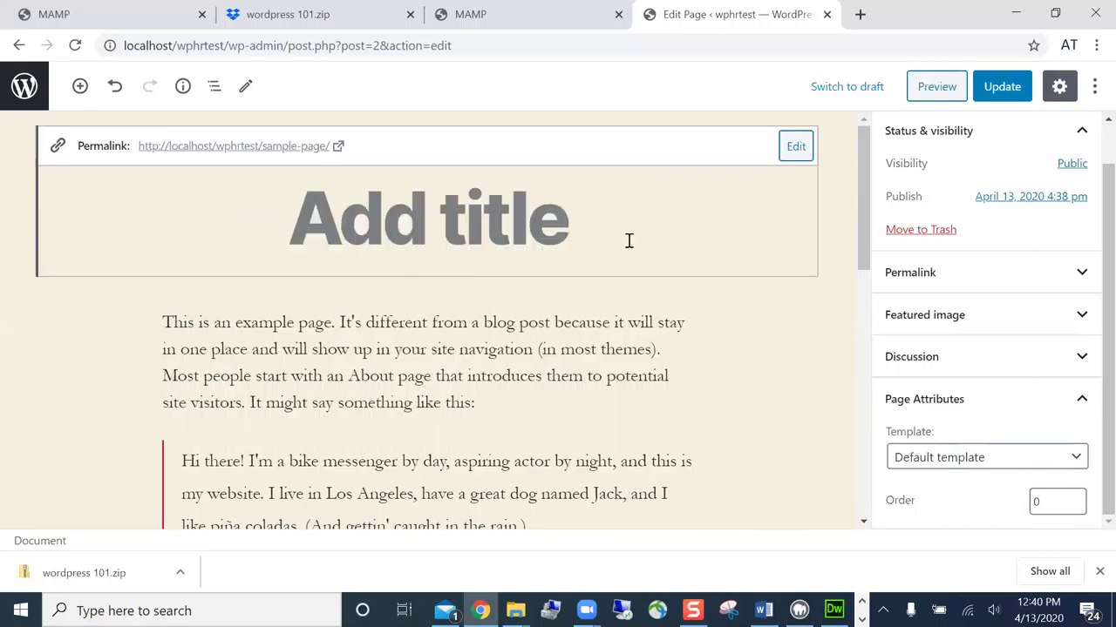
text(Home)
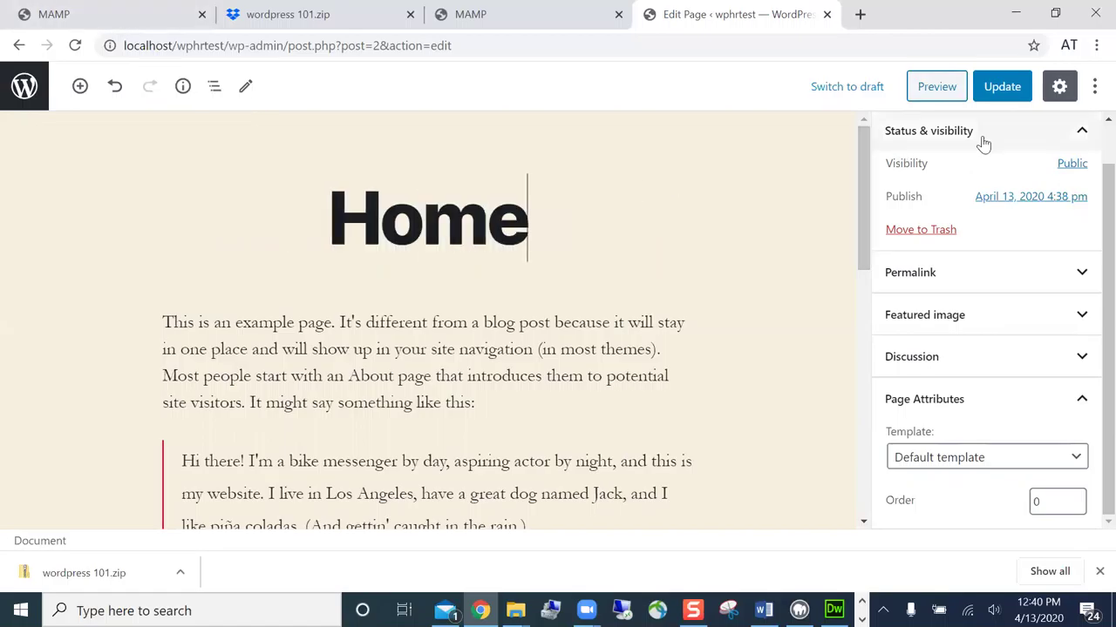
click(1001, 87)
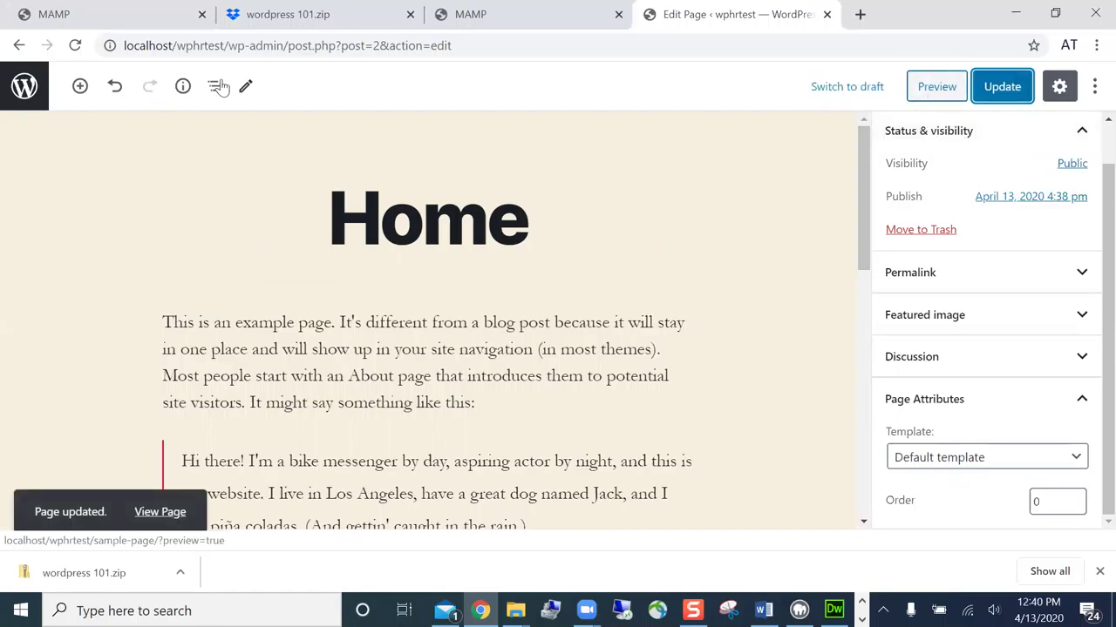
- Preview the Home page, then return via the dashboard to the Pages list
click(937, 87)
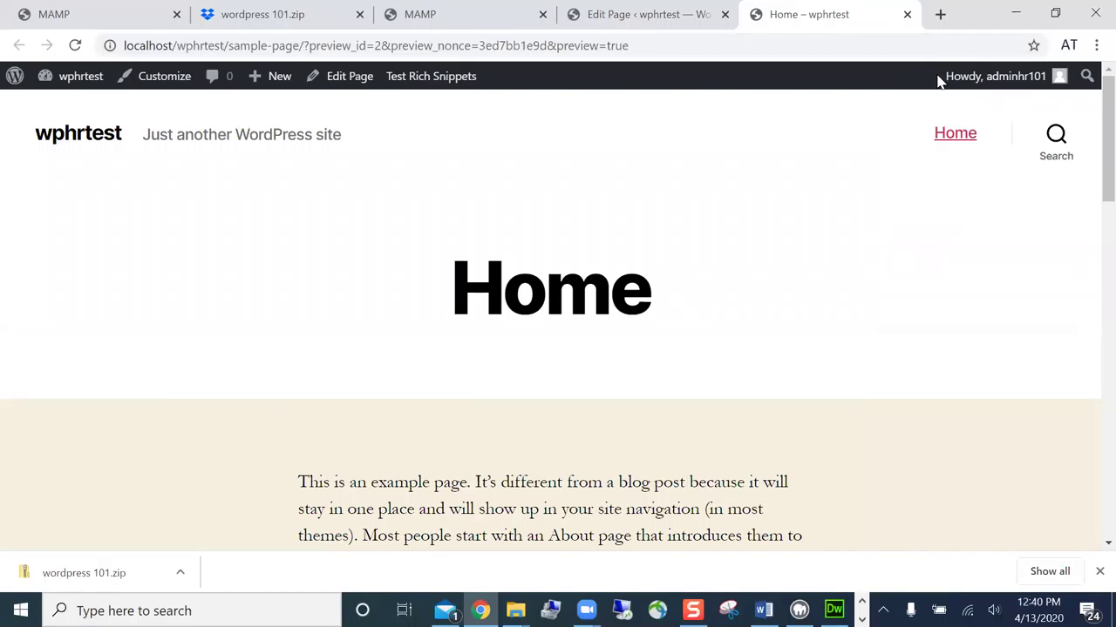
mouse_move(94, 87)
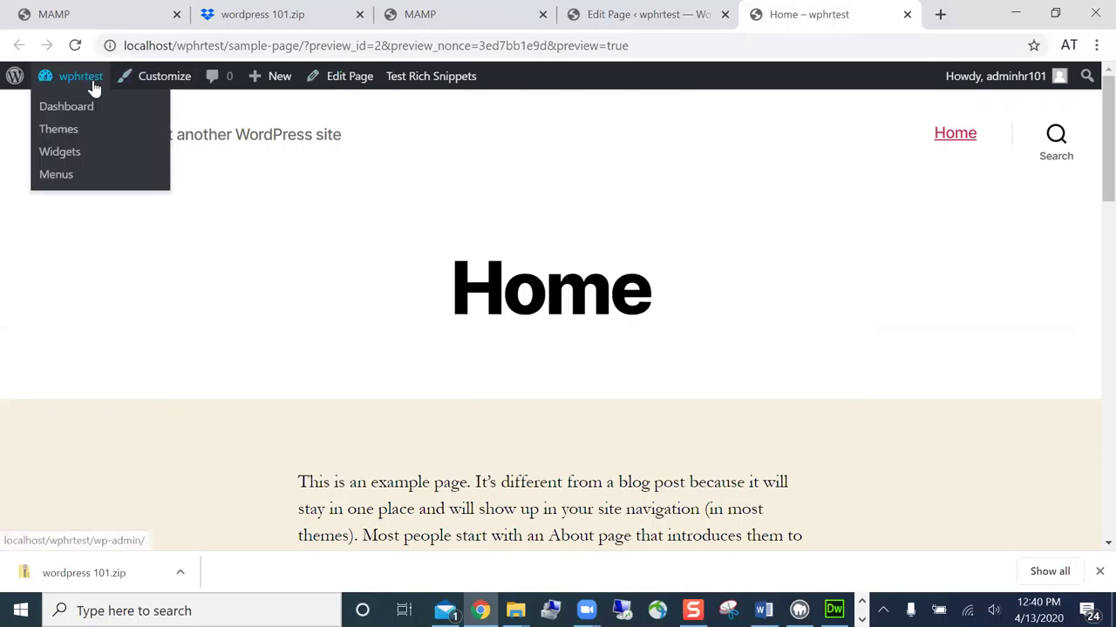
click(80, 113)
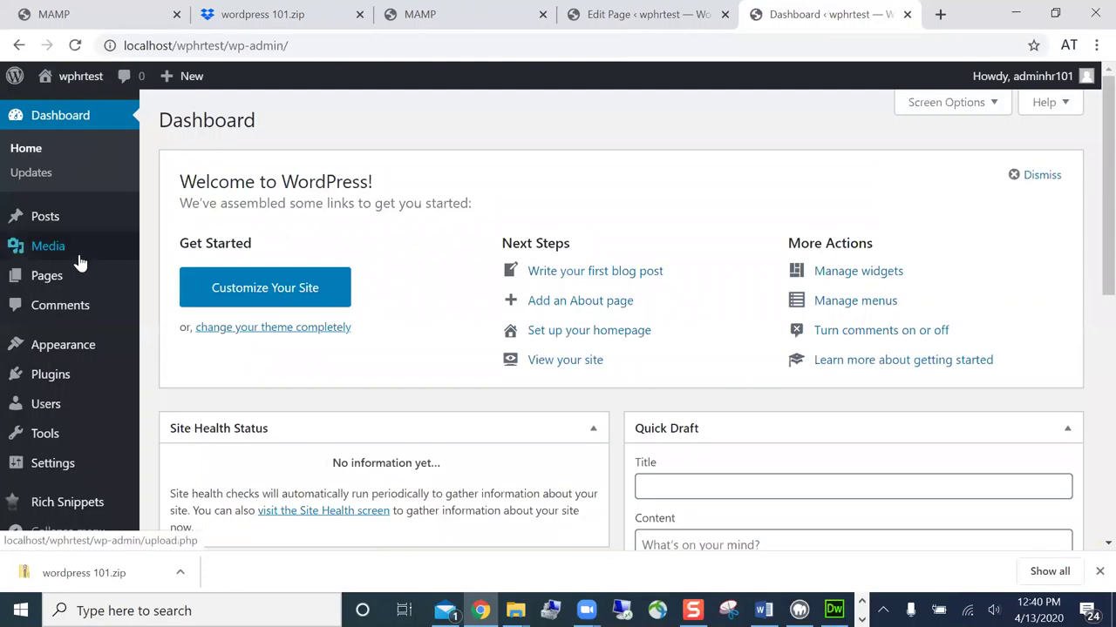
mouse_move(53, 289)
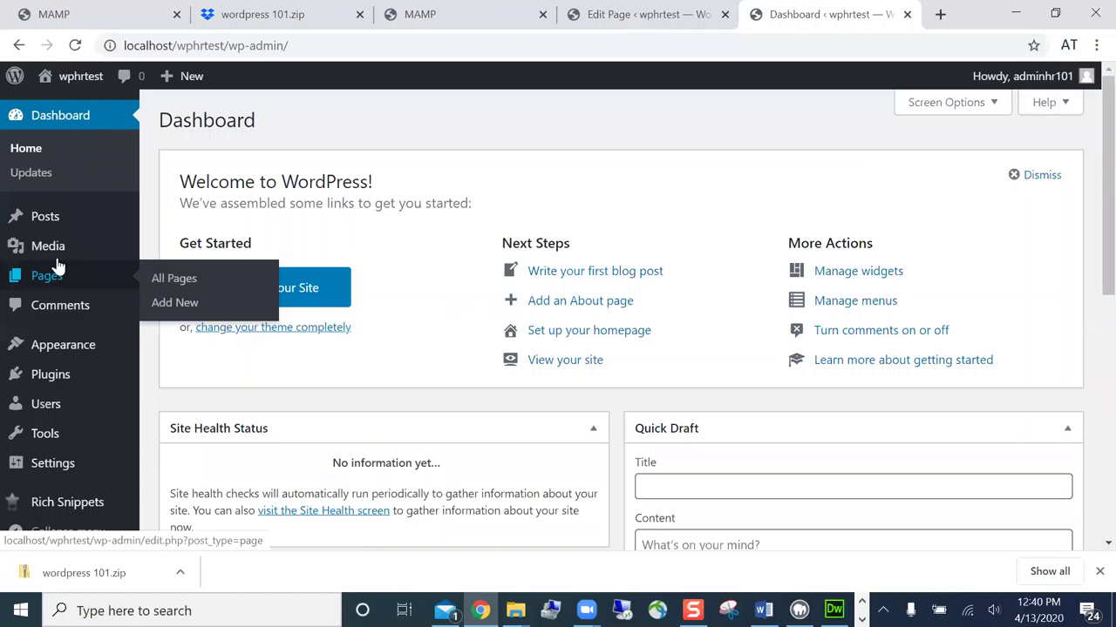
mouse_move(56, 231)
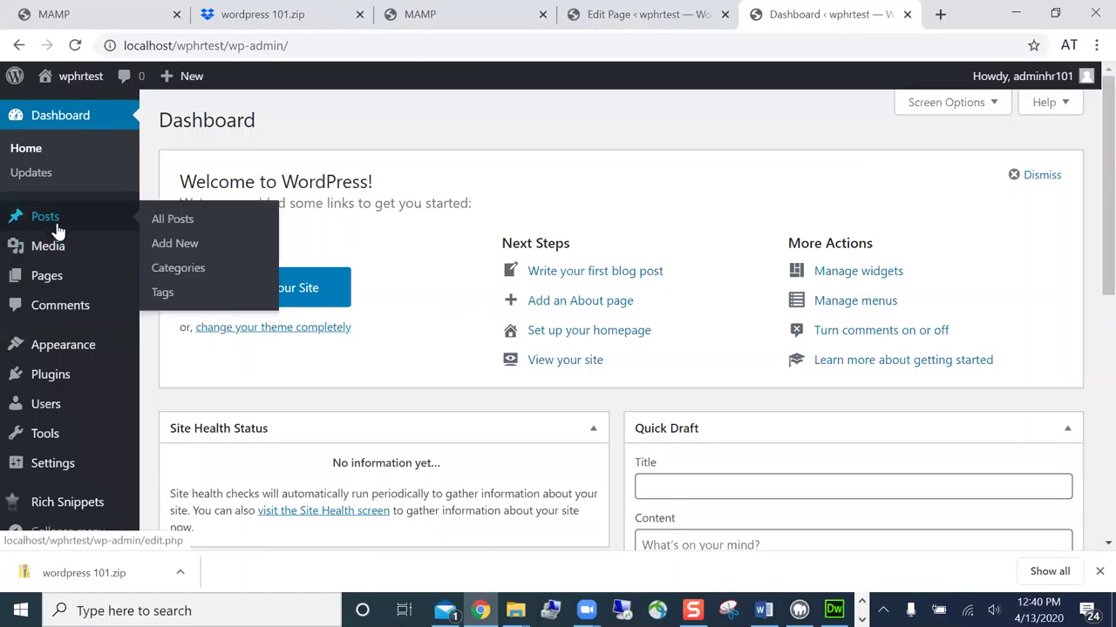
click(62, 277)
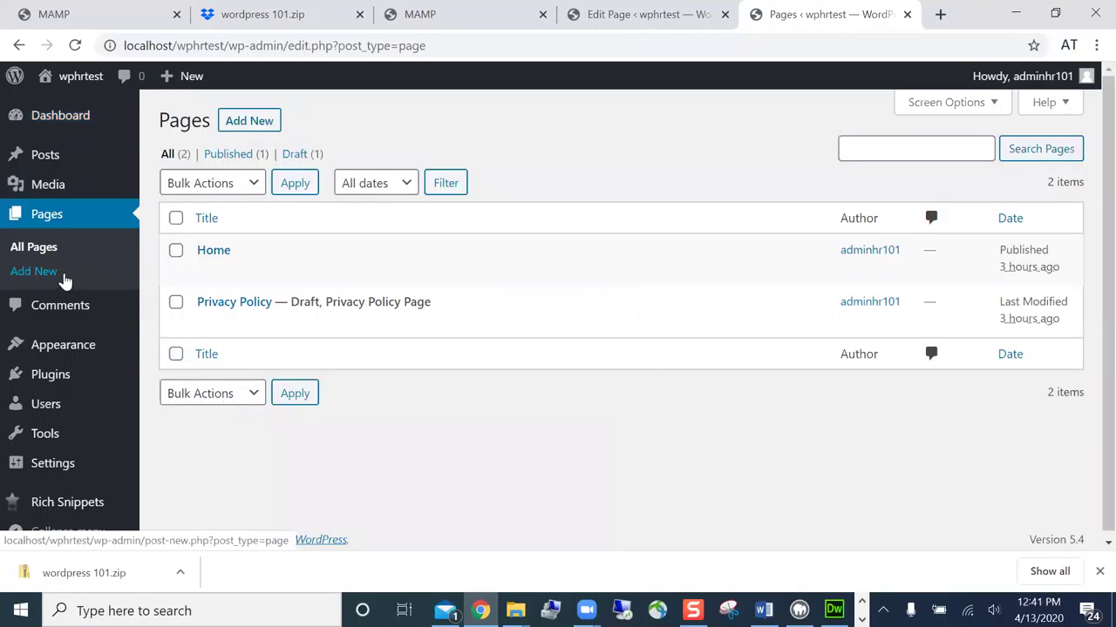
- Create a new page titled 'Blog', correcting the mistyped 'Block'
mouse_move(180, 274)
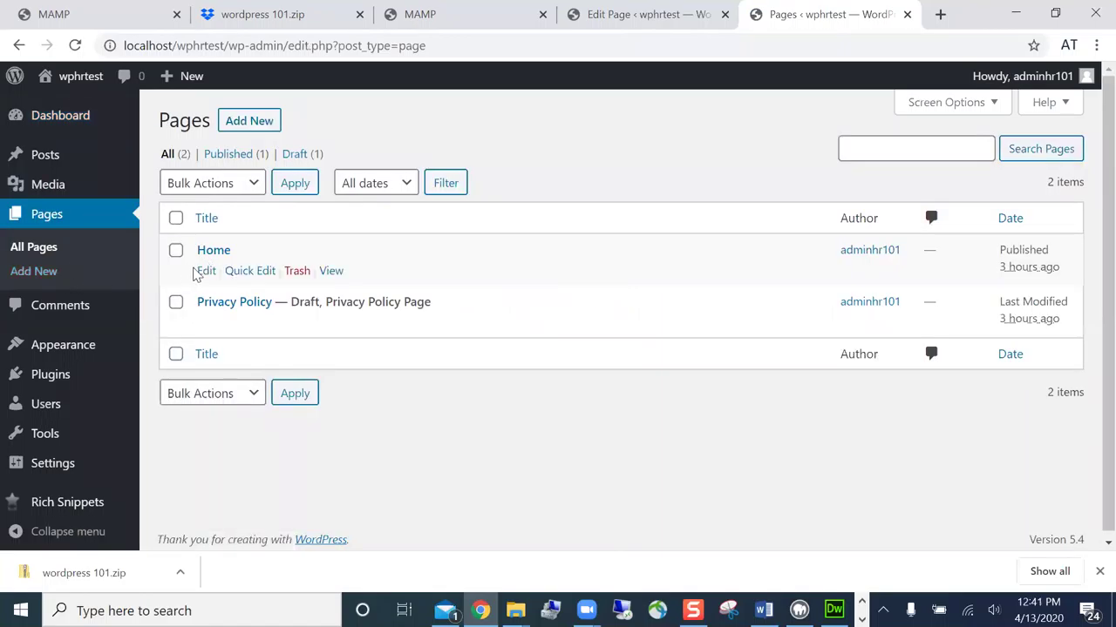
mouse_move(249, 309)
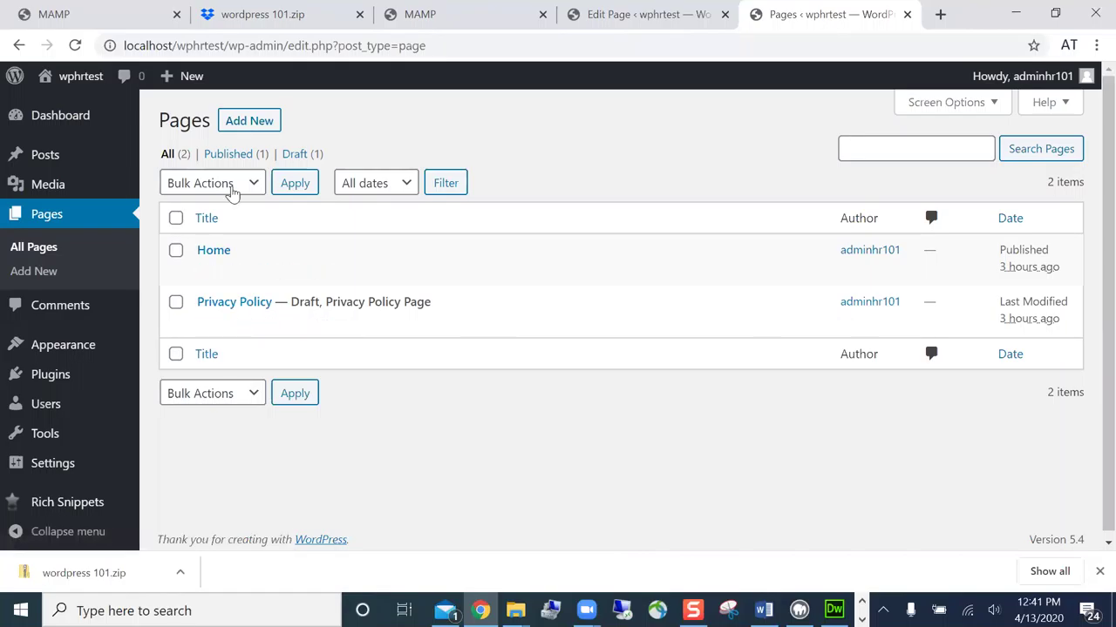
click(250, 121)
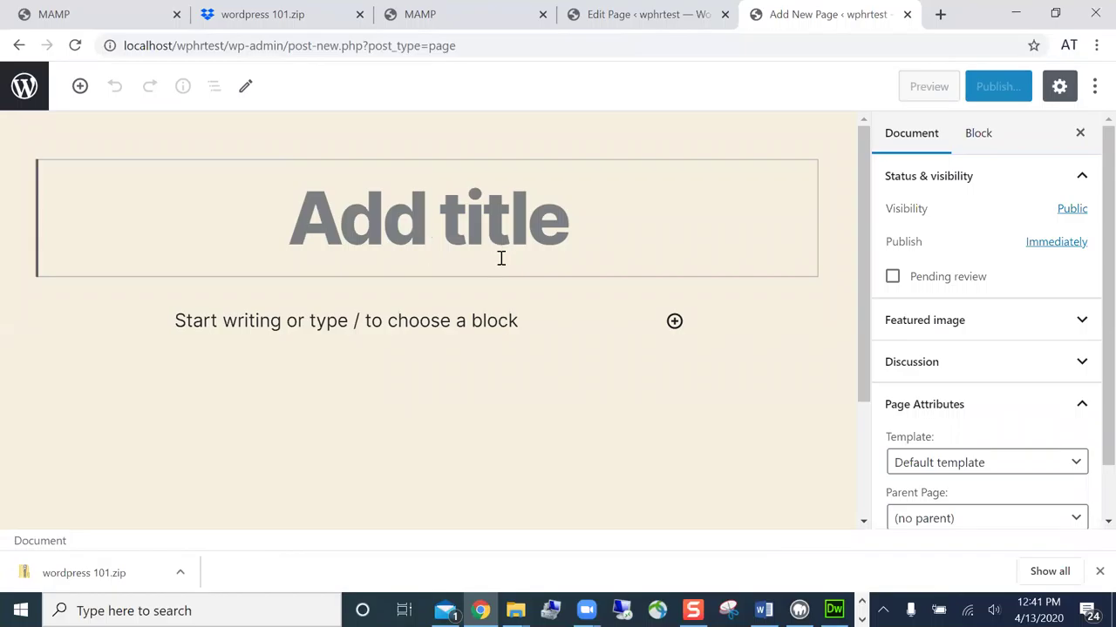
text(Block)
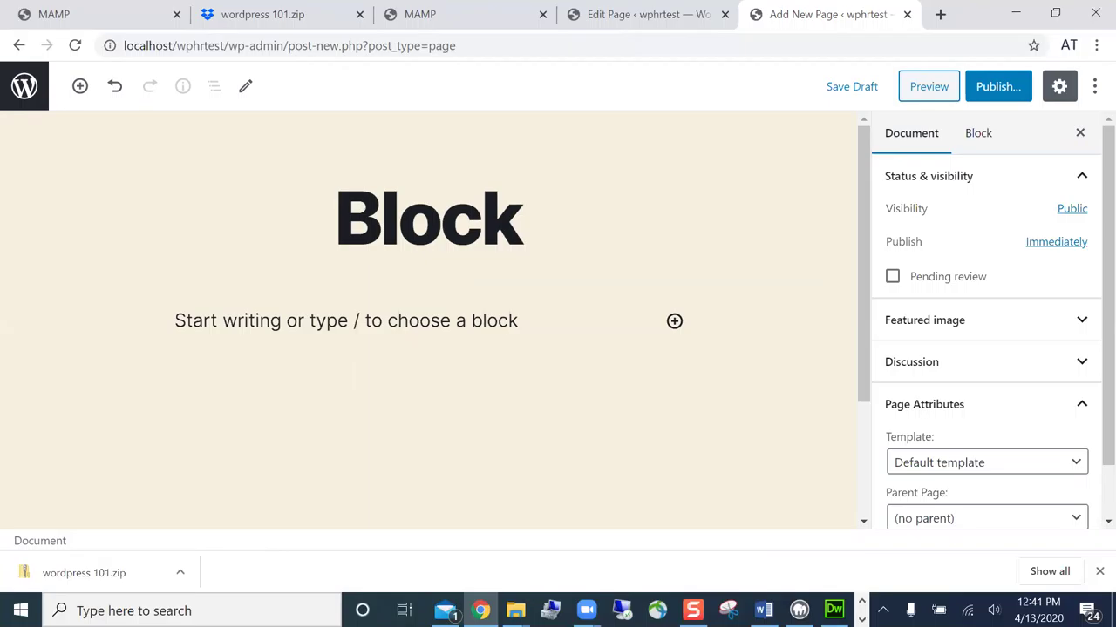
scroll(1087, 453, down, 2)
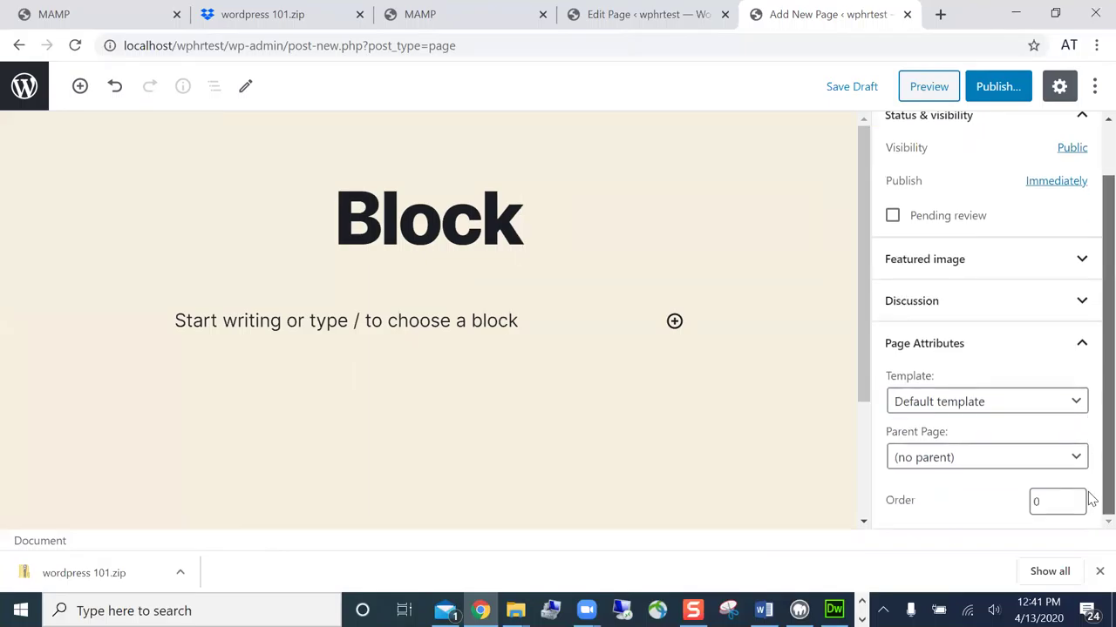
click(535, 236)
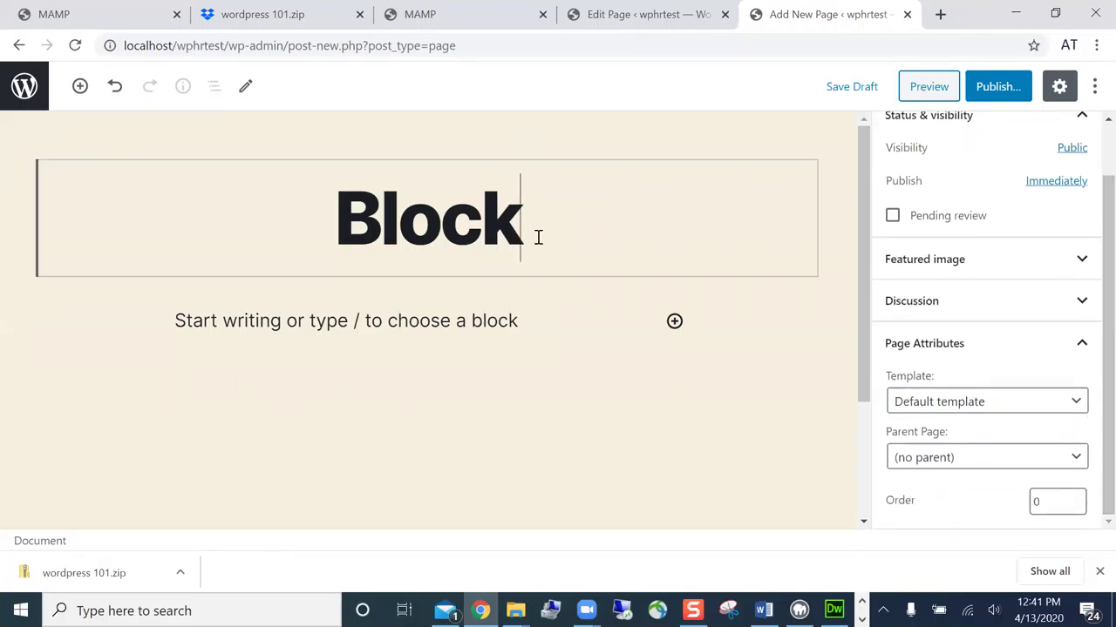
click(528, 314)
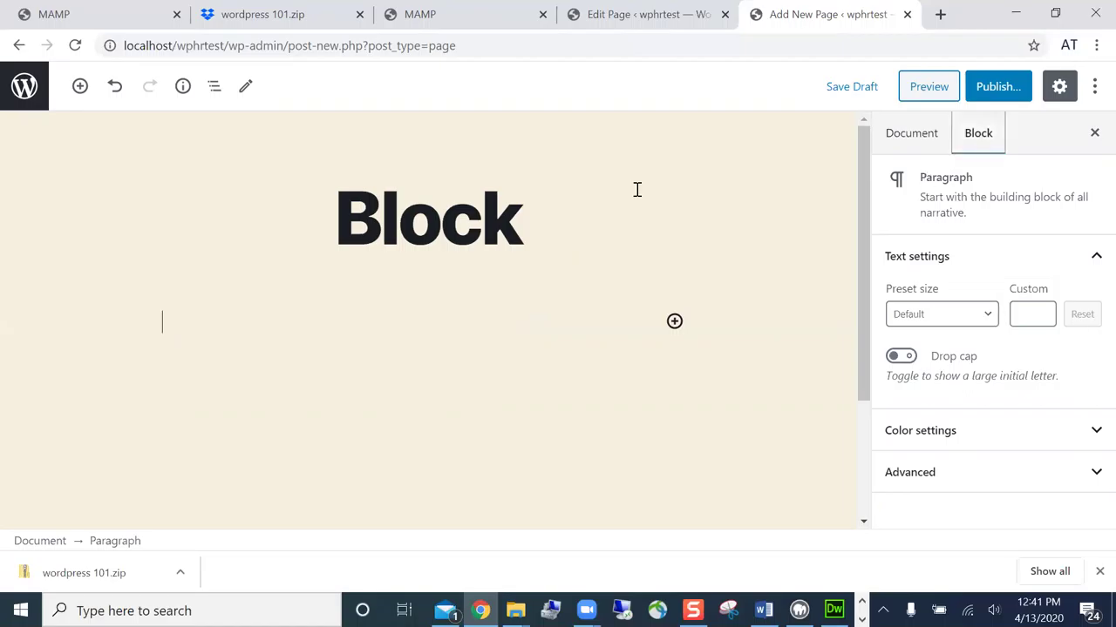
click(570, 230)
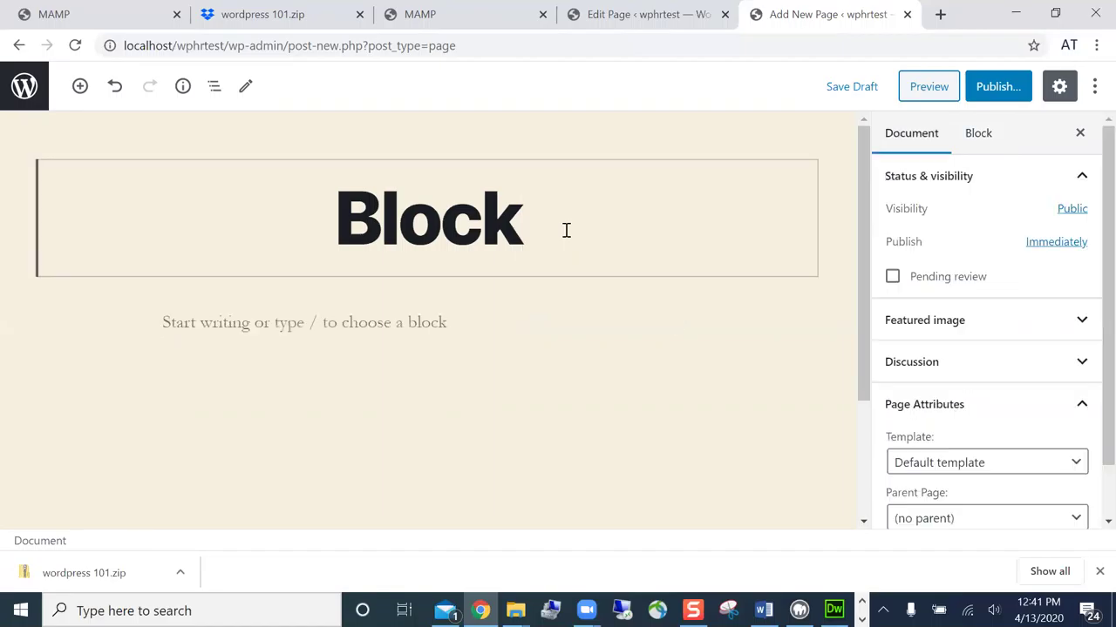
key(BackSpace)
key(BackSpace)
key(BackSpace)
key(BackSpace)
text(log)
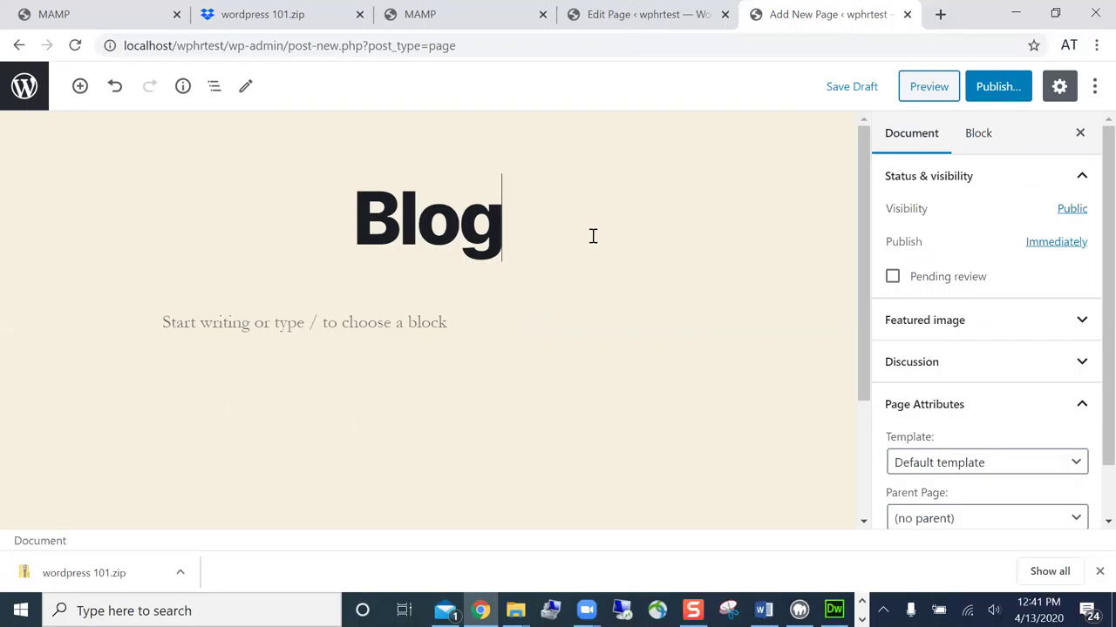
- Set the Blog page's Order to 50 and begin publishing it
scroll(881, 309, down, 1)
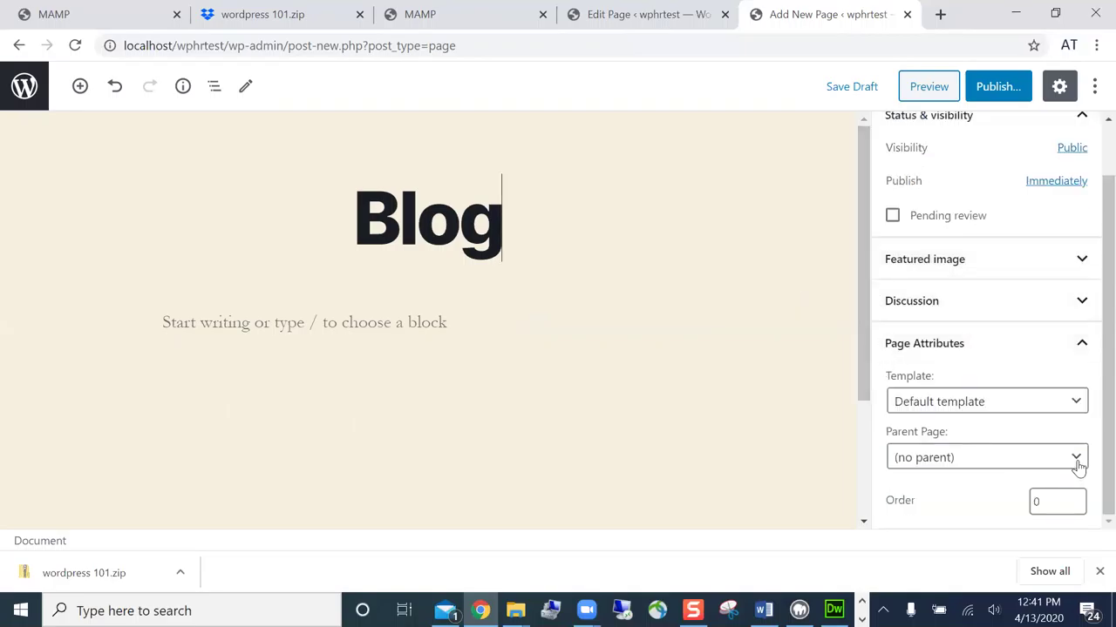
click(1069, 502)
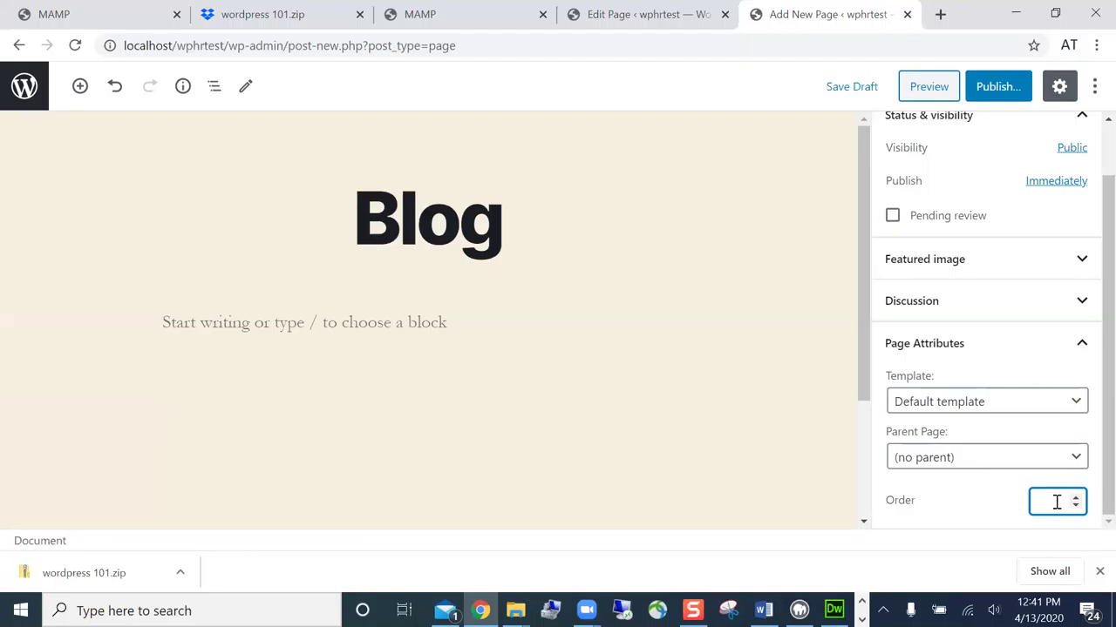
text(50)
click(998, 89)
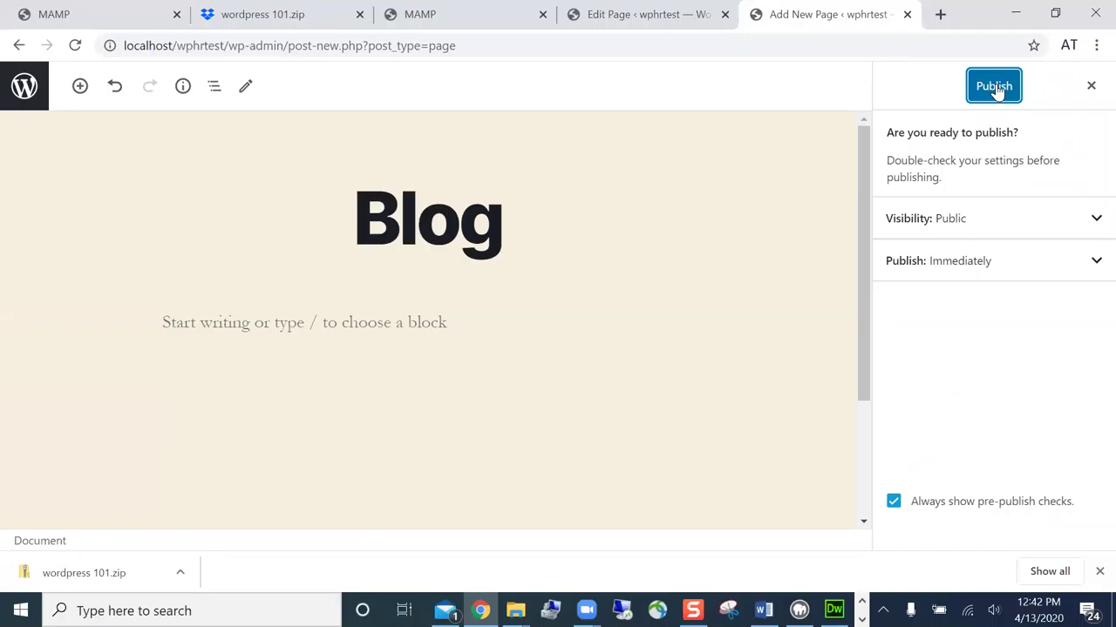
- Confirm publishing, view Blog at localhost/wphrtest/blog, then go to the wphrtest Dashboard
click(997, 89)
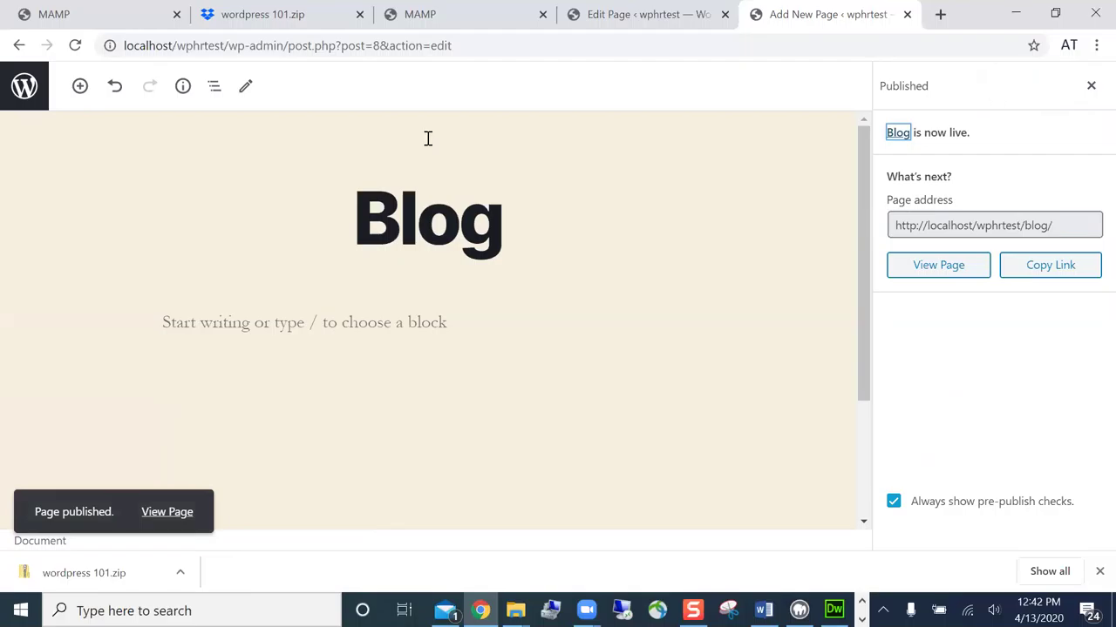
click(180, 514)
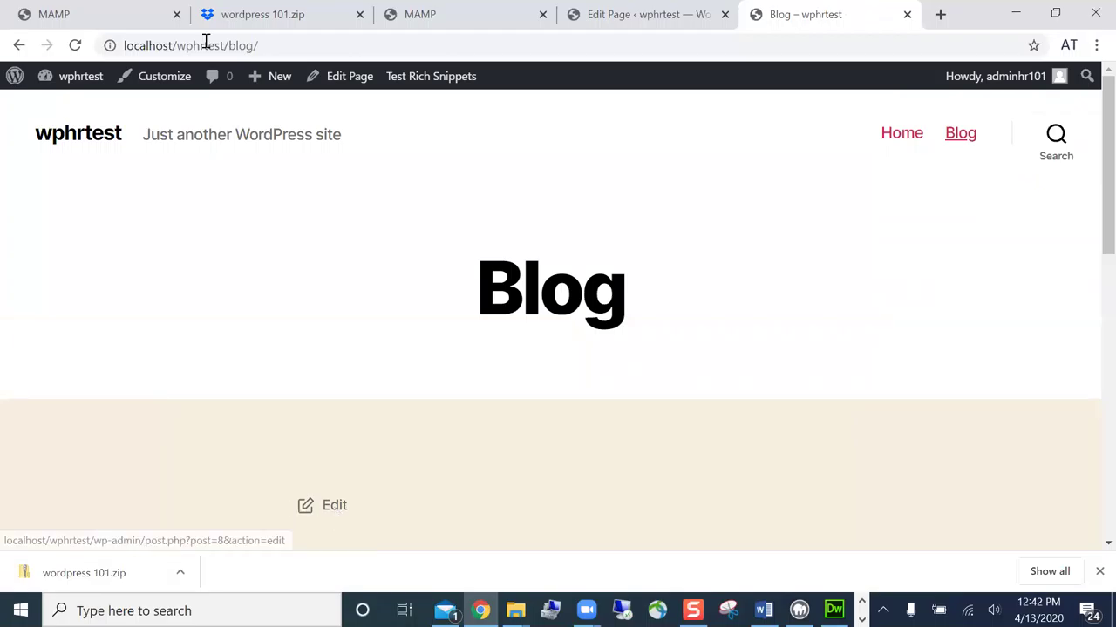
mouse_move(93, 84)
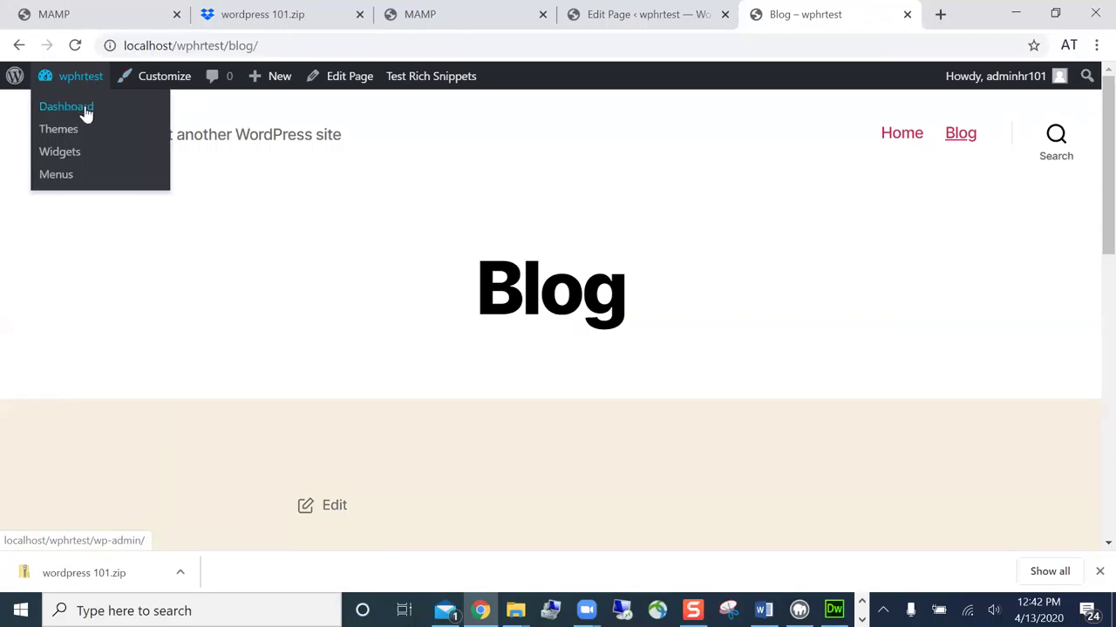
click(67, 106)
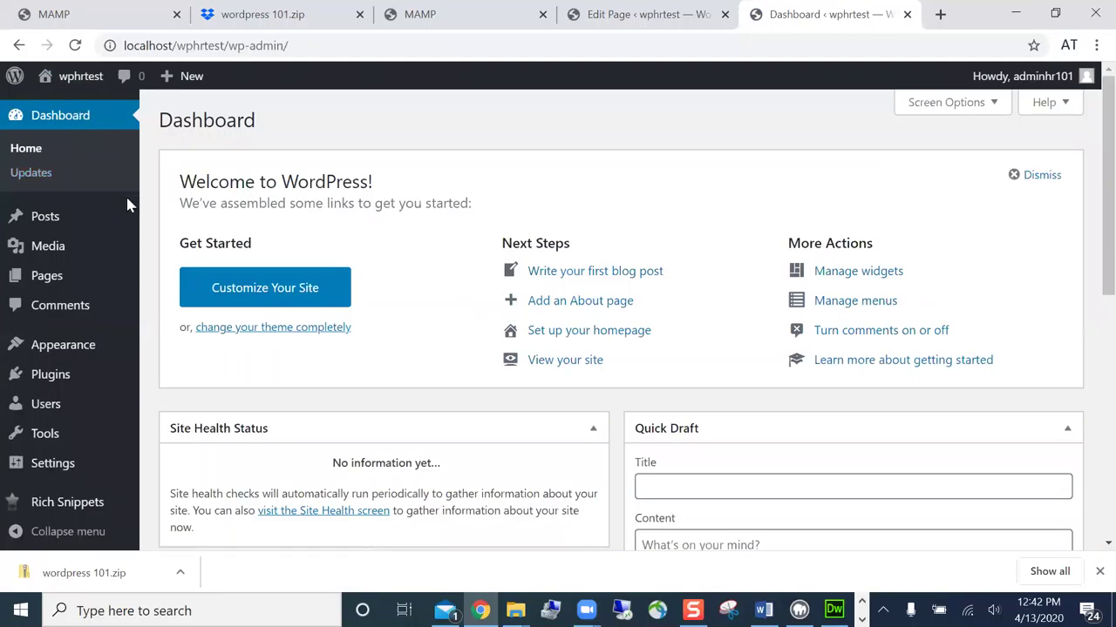
- Go from Settings through General and Writing to the Reading settings screen
click(65, 464)
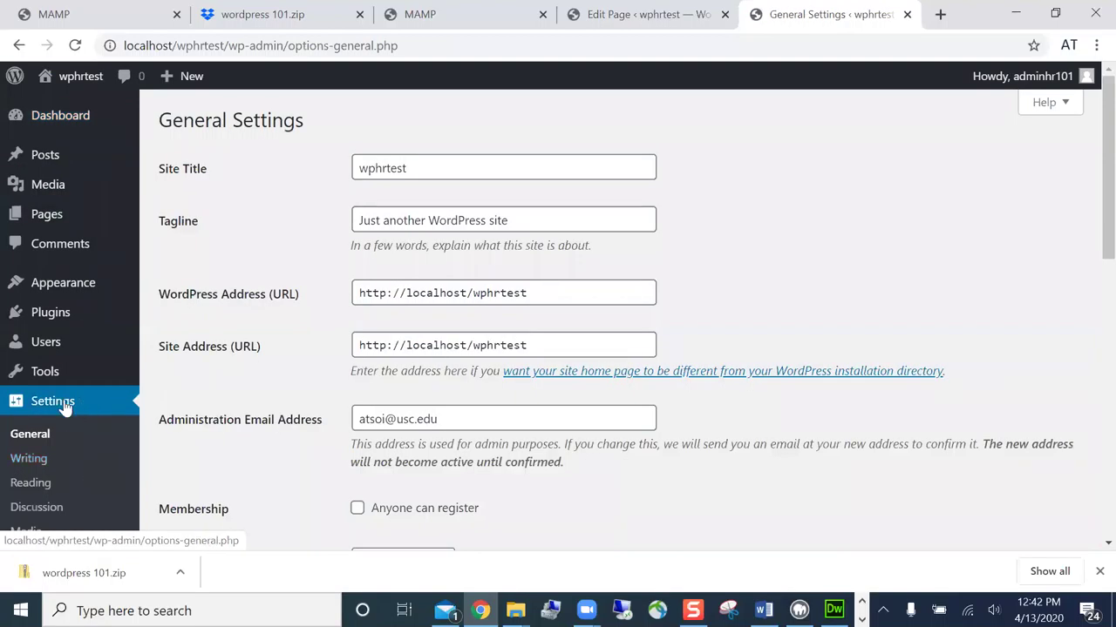
click(66, 408)
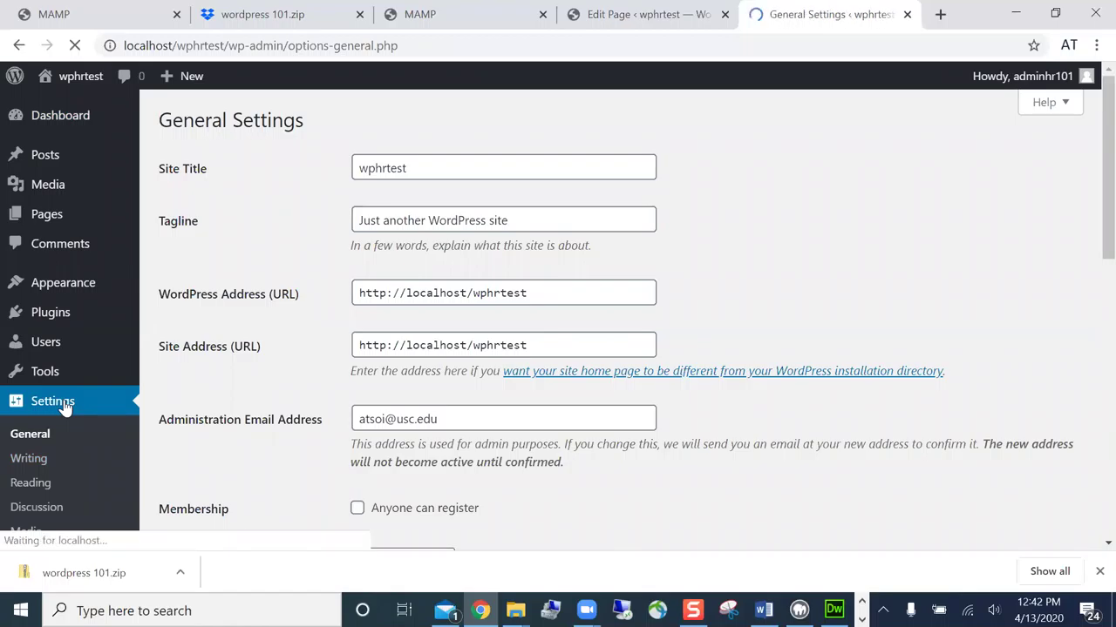
click(40, 464)
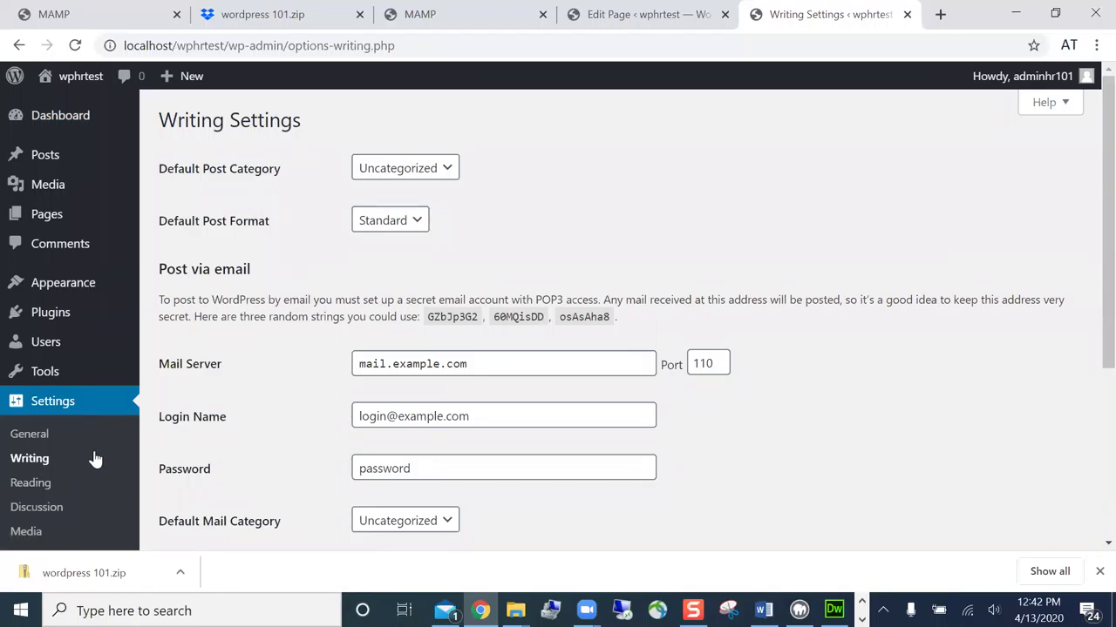
click(42, 486)
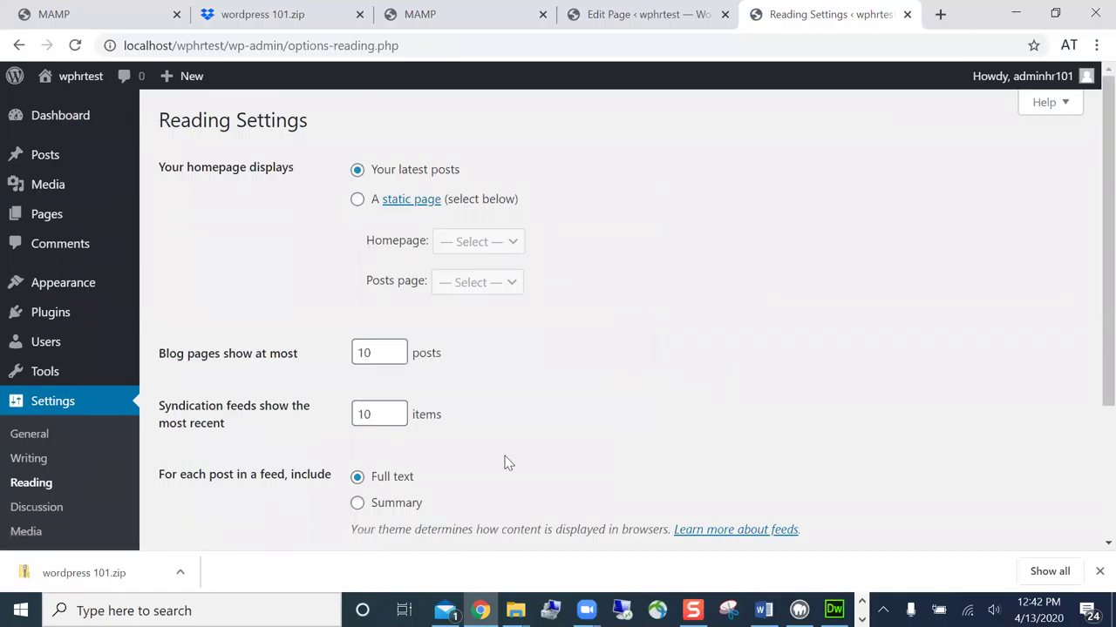
scroll(506, 463, down, 1)
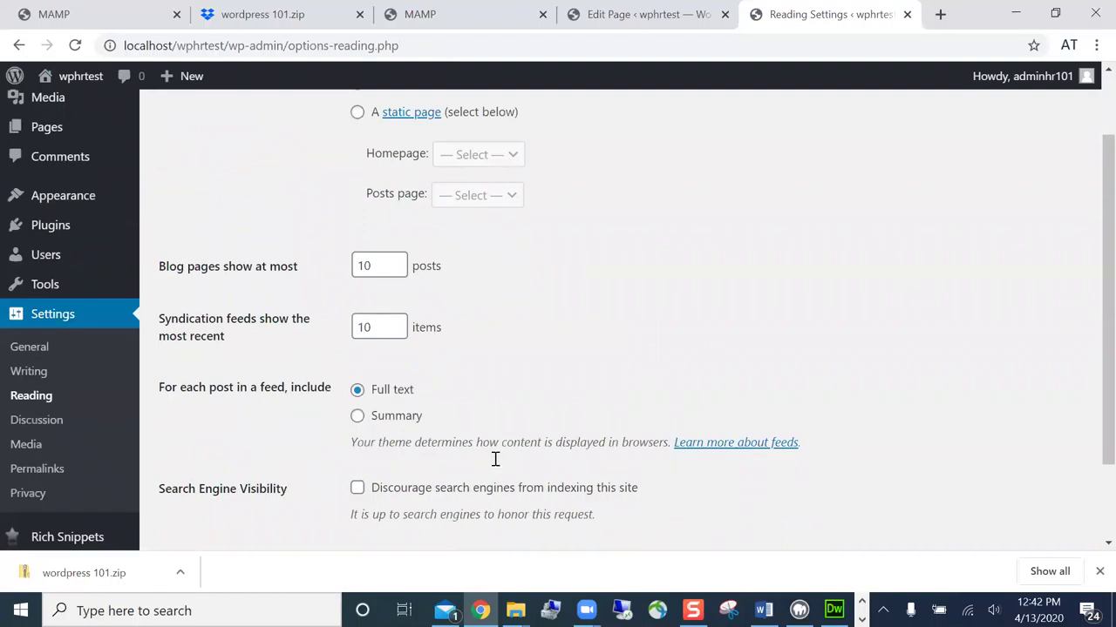
scroll(371, 266, up, 1)
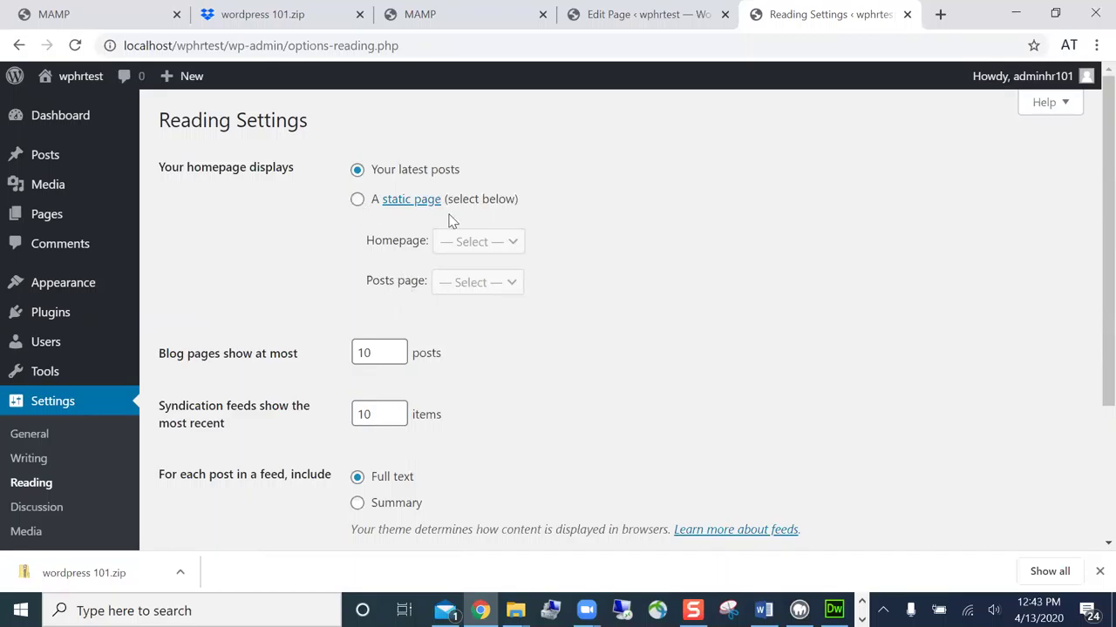
- Choose 'A static page' with Home as homepage and Blog as posts page, then save
click(357, 200)
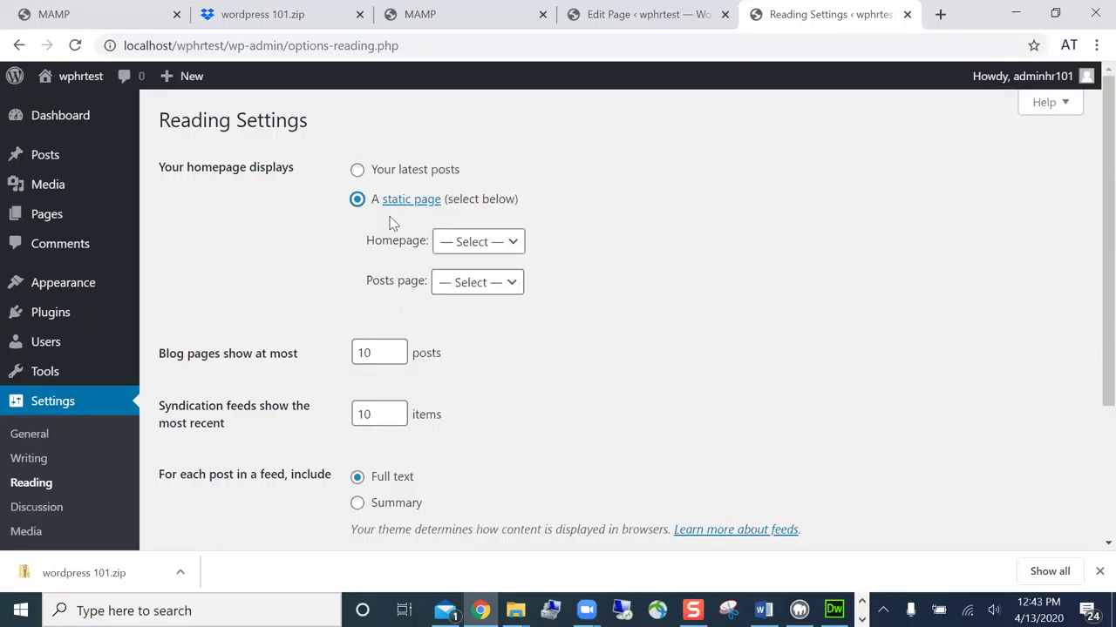
click(513, 244)
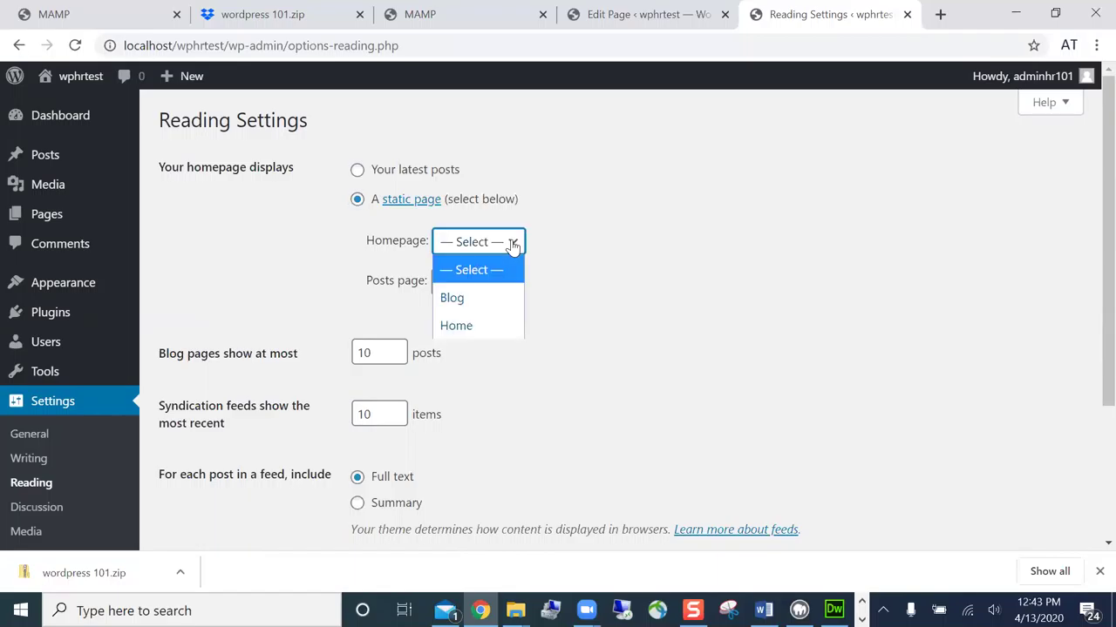
click(473, 326)
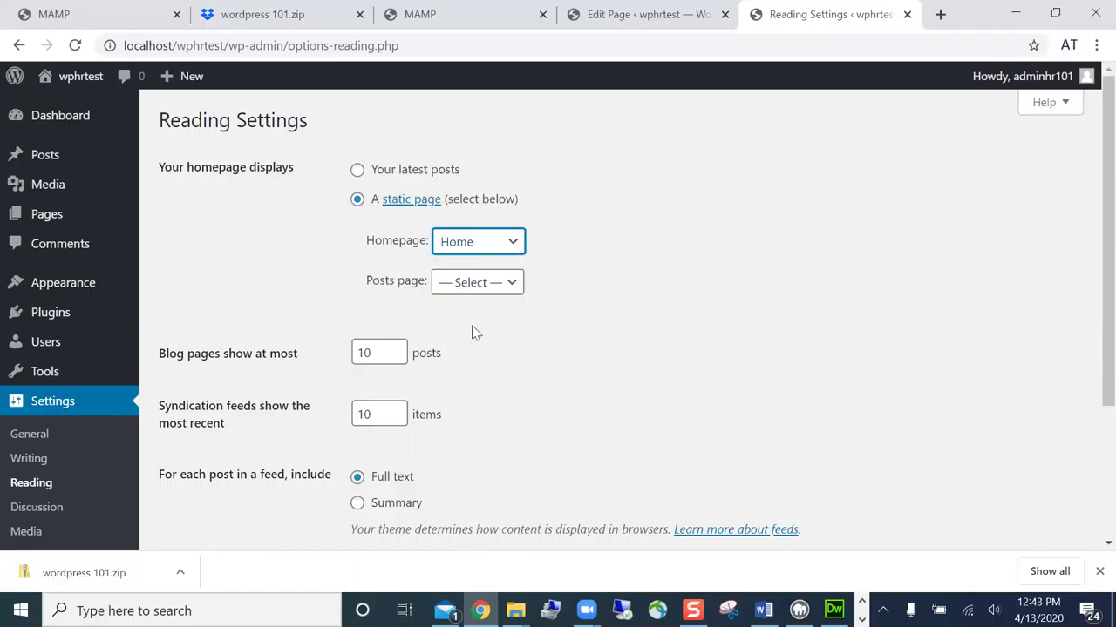
click(509, 286)
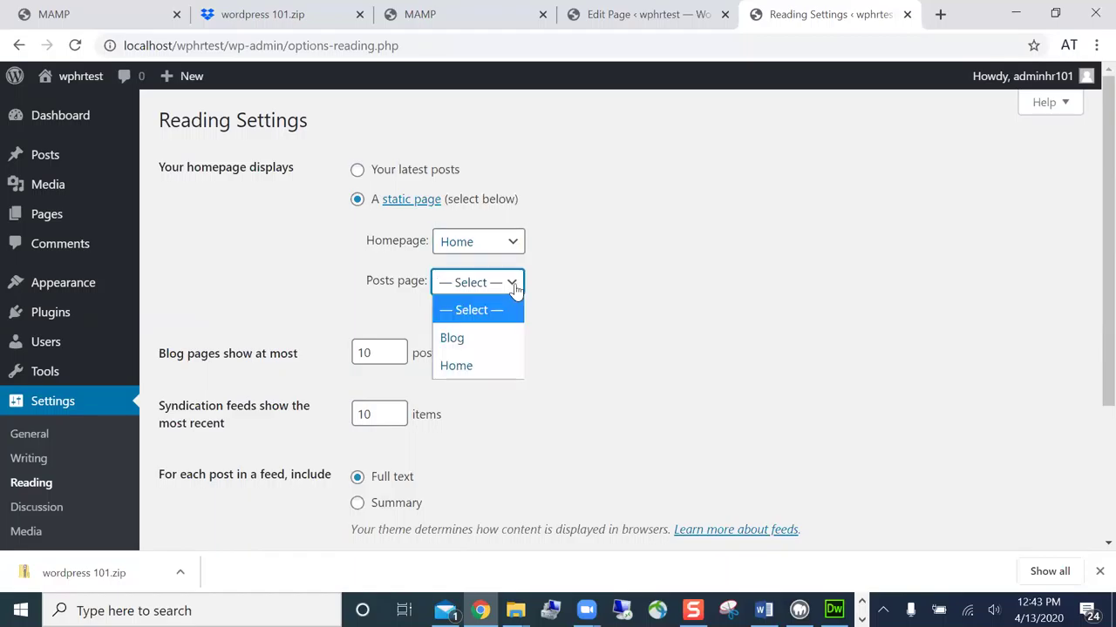
click(498, 340)
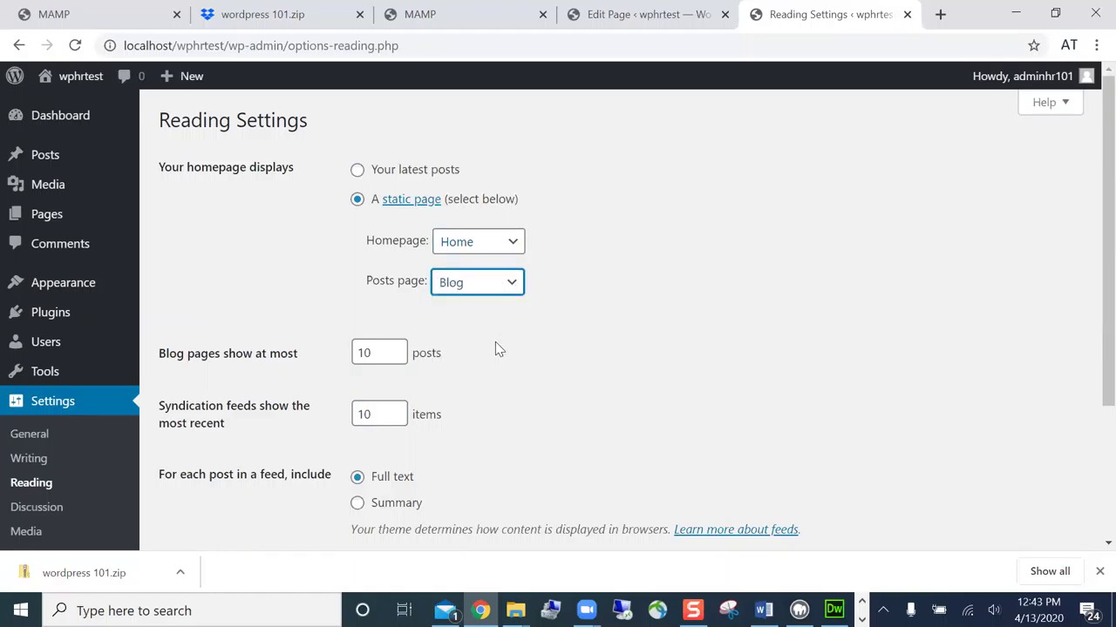
scroll(492, 350, down, 3)
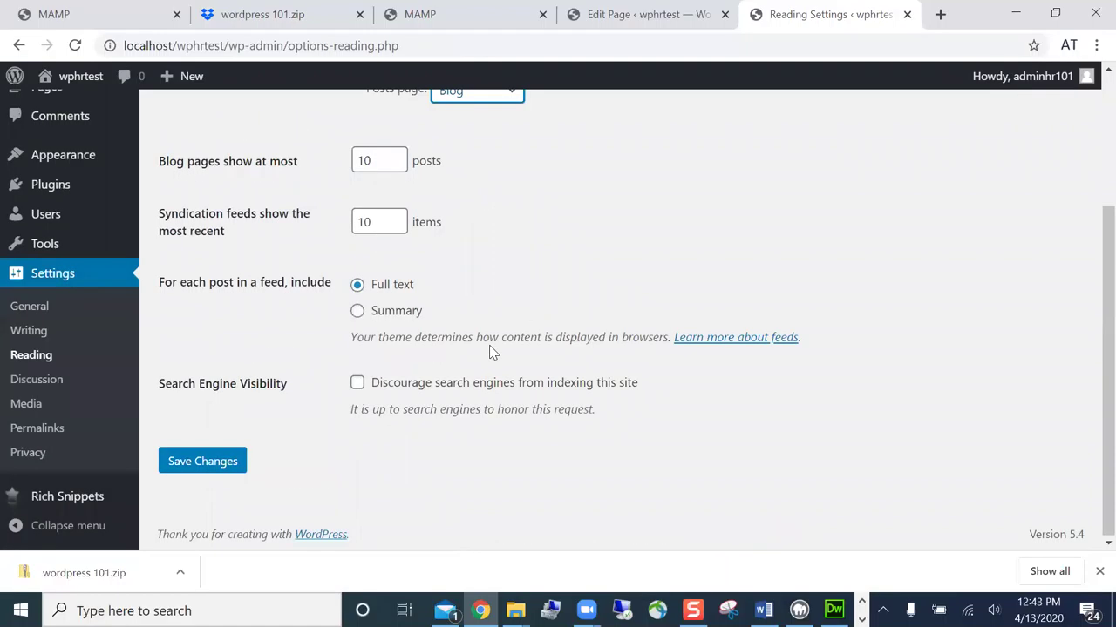
click(217, 475)
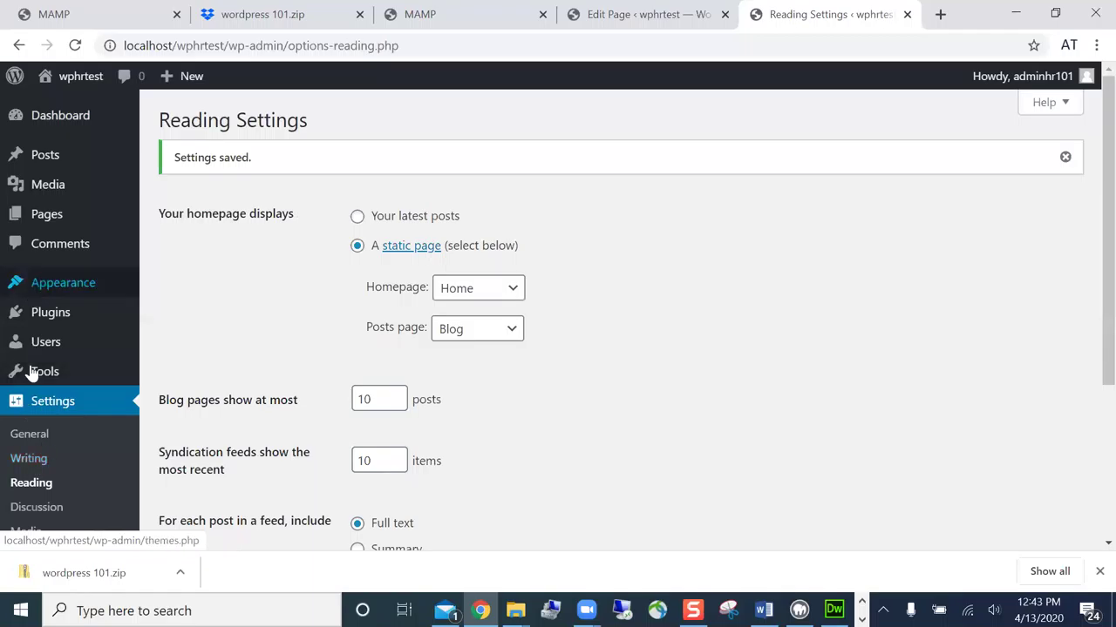
- Reload the Reading settings page to confirm the saved homepage choices
mouse_move(73, 176)
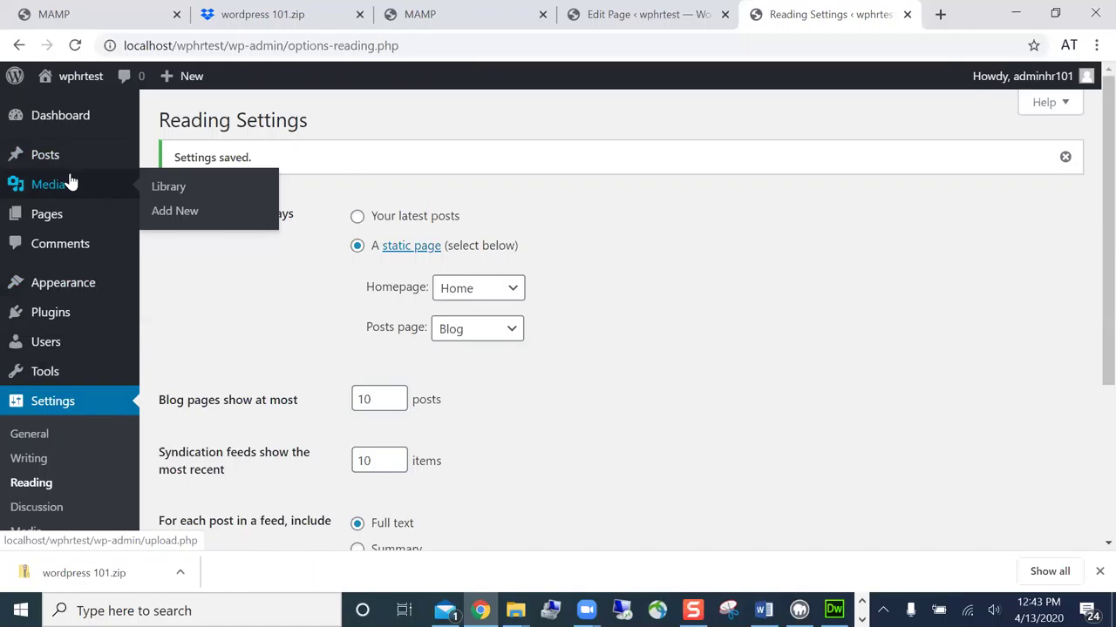
scroll(684, 448, down, 3)
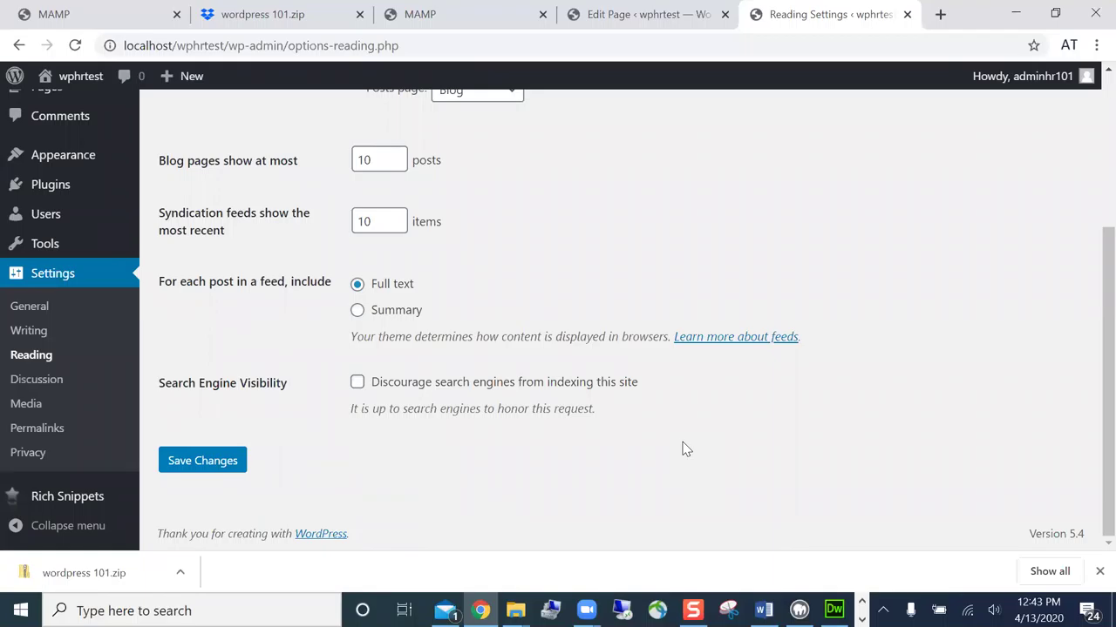
scroll(686, 449, up, 1)
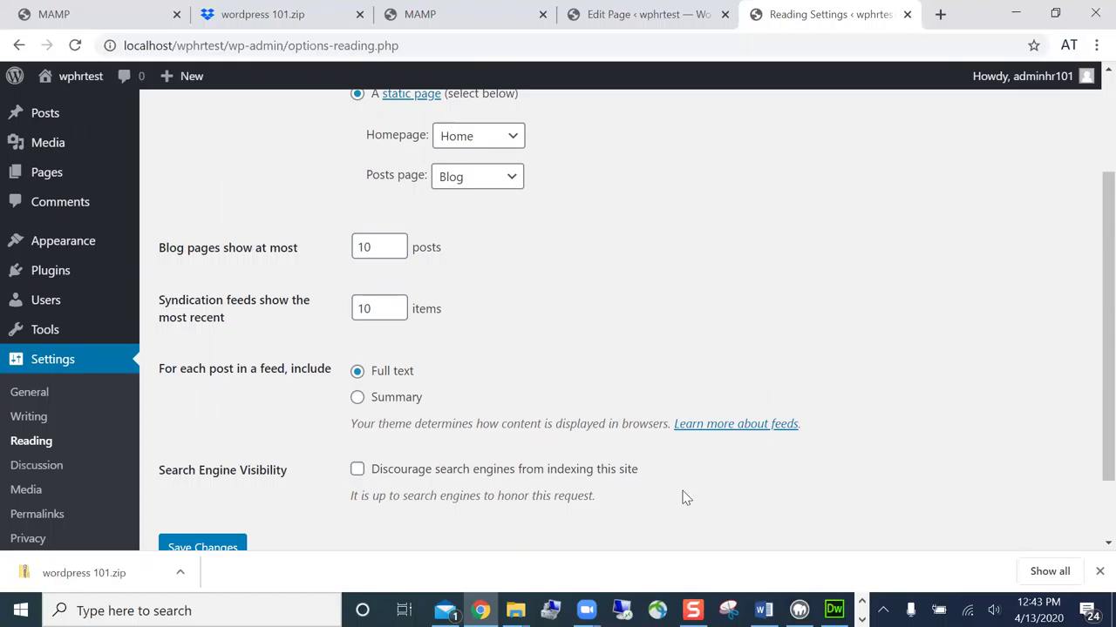
scroll(680, 504, down, 1)
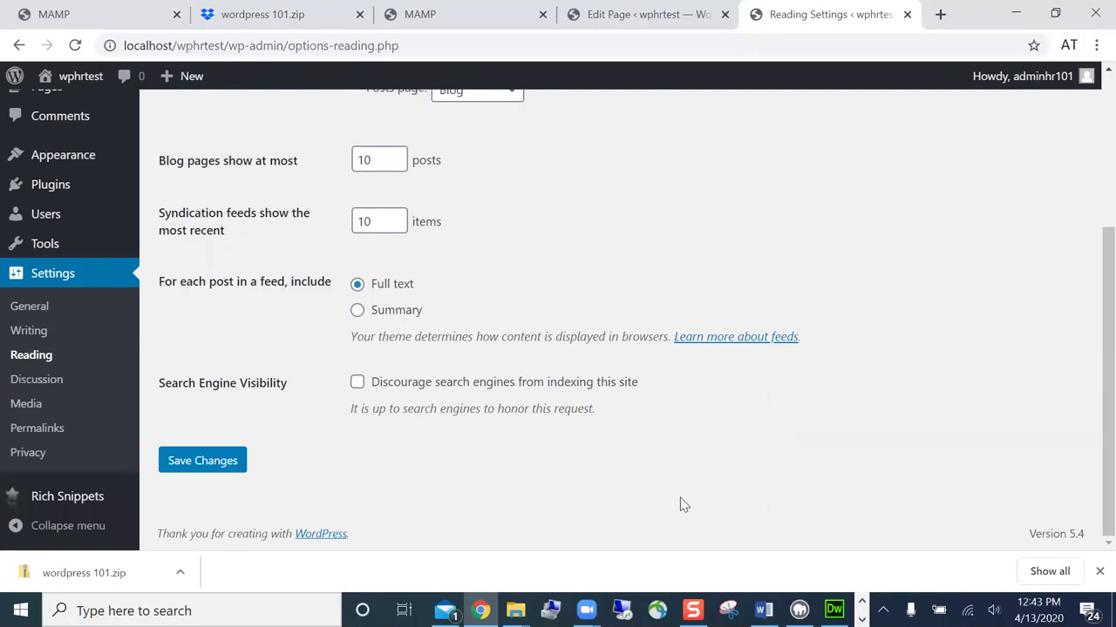
key(Return)
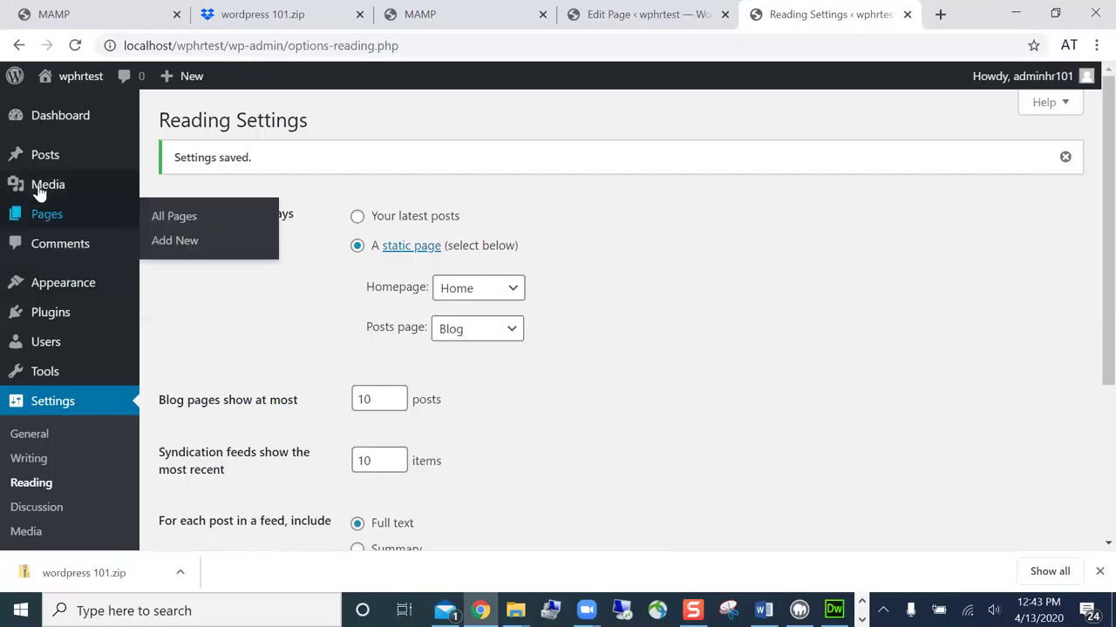
mouse_move(42, 187)
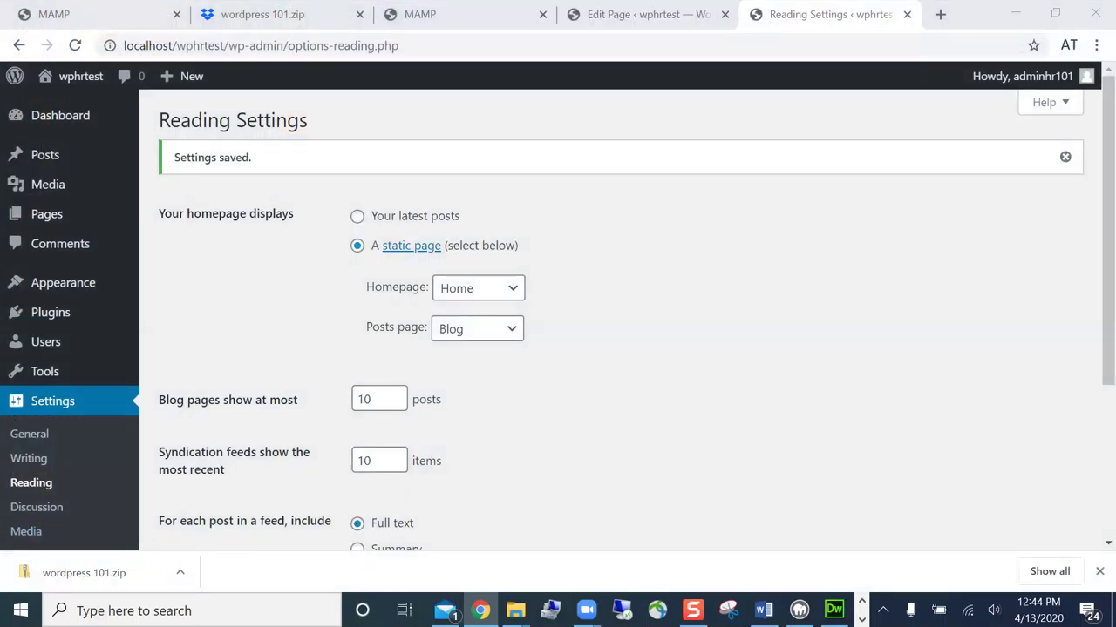
key(super+d)
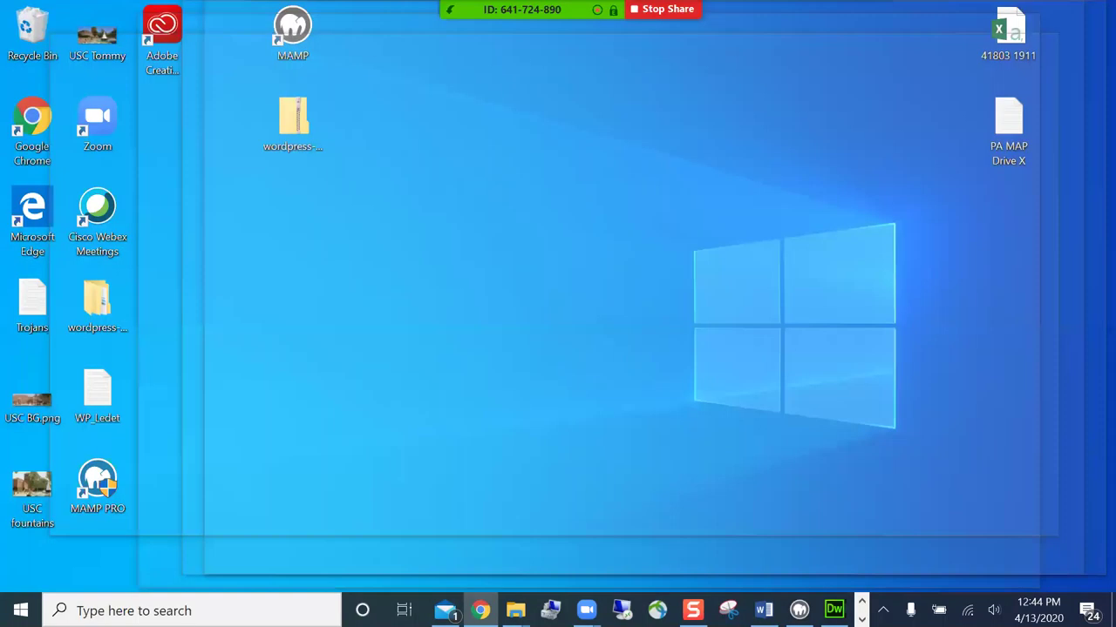
key(super+d)
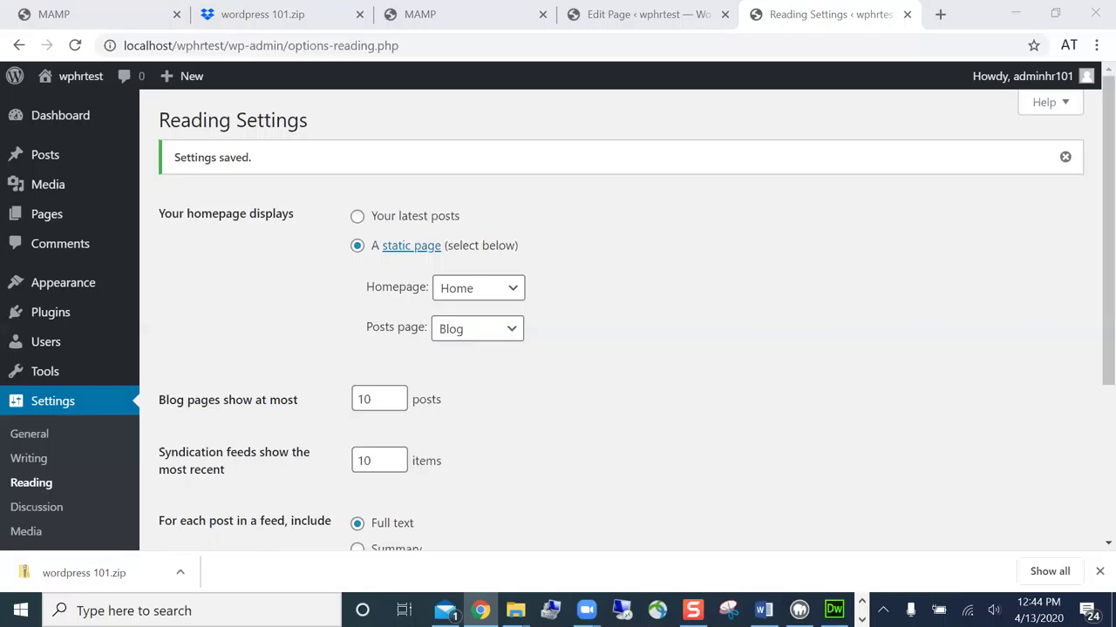
key(alt+s)
key(alt+Tab)
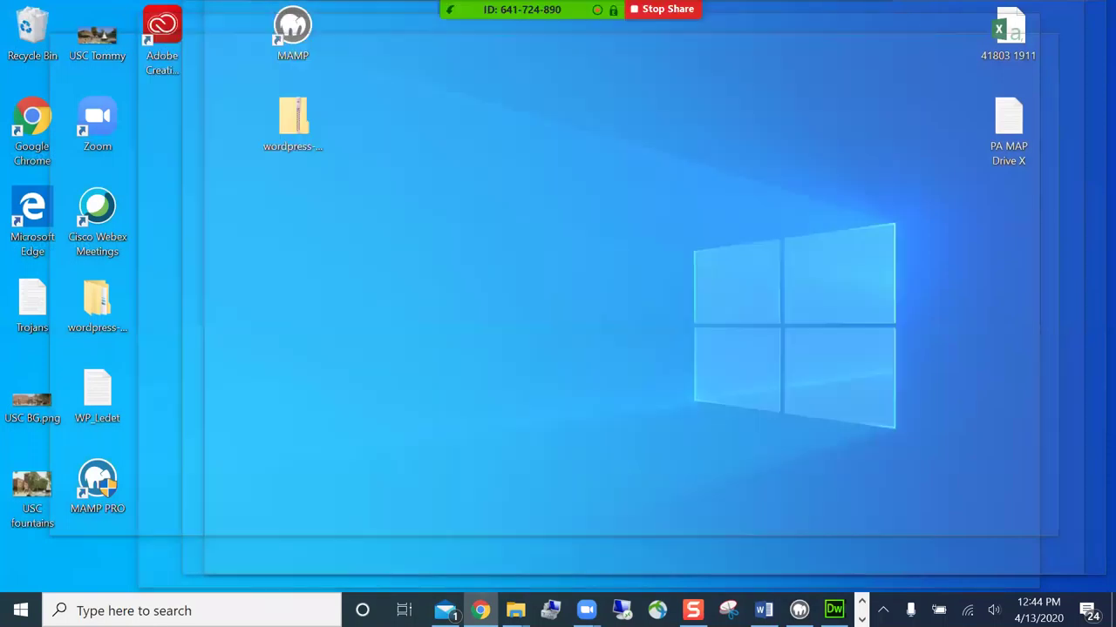
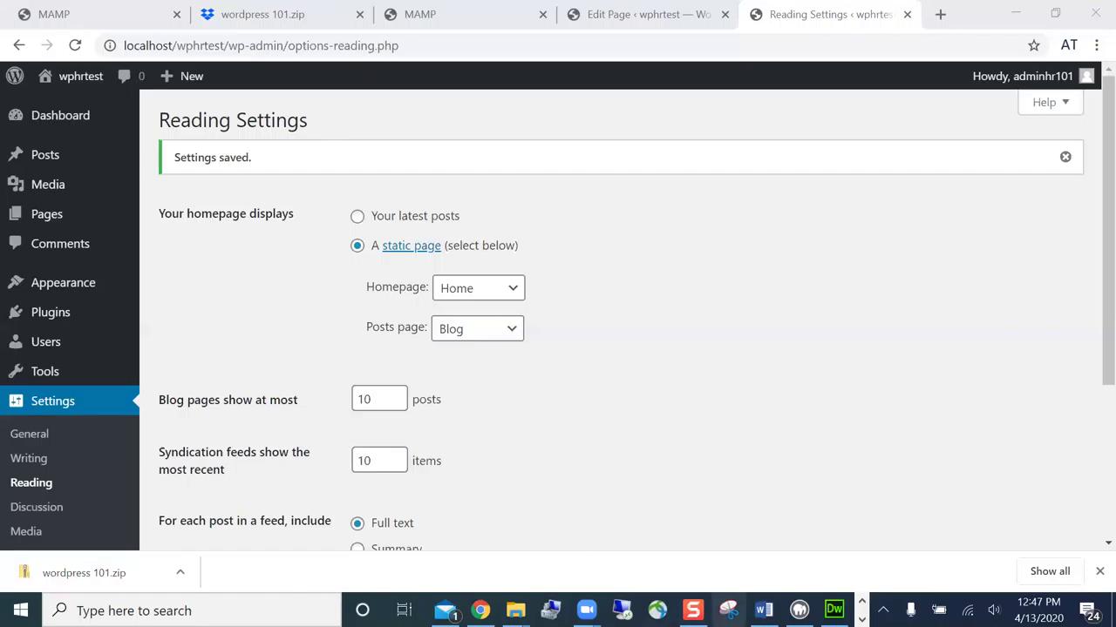
- Take a new Snipping Tool capture of the WordPress Reading Settings page
click(728, 610)
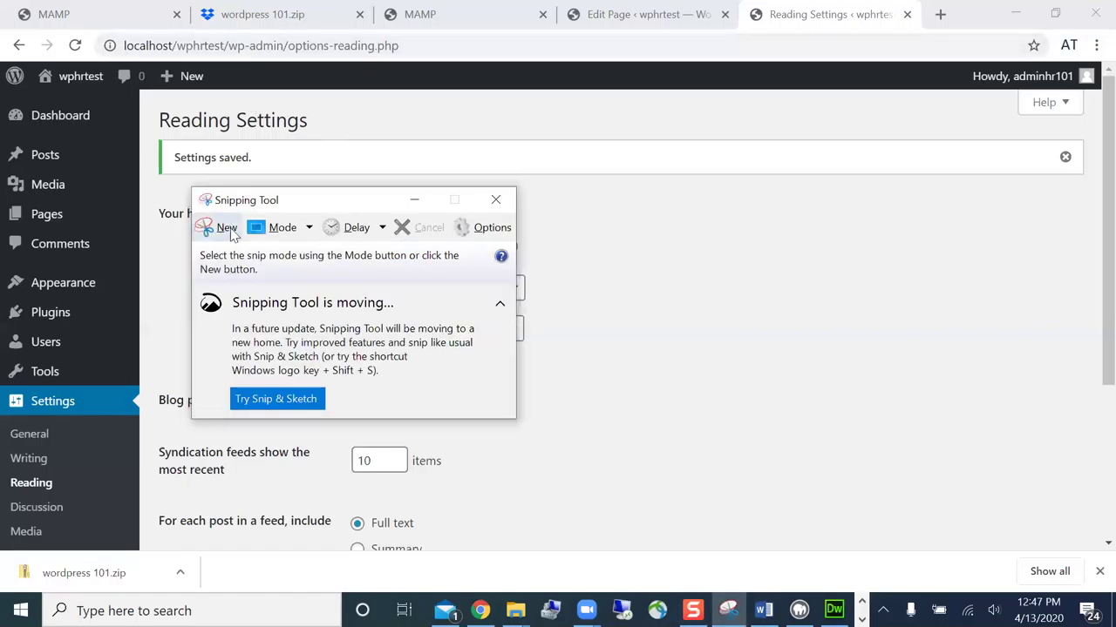
click(223, 229)
drag(3, 16, 987, 577)
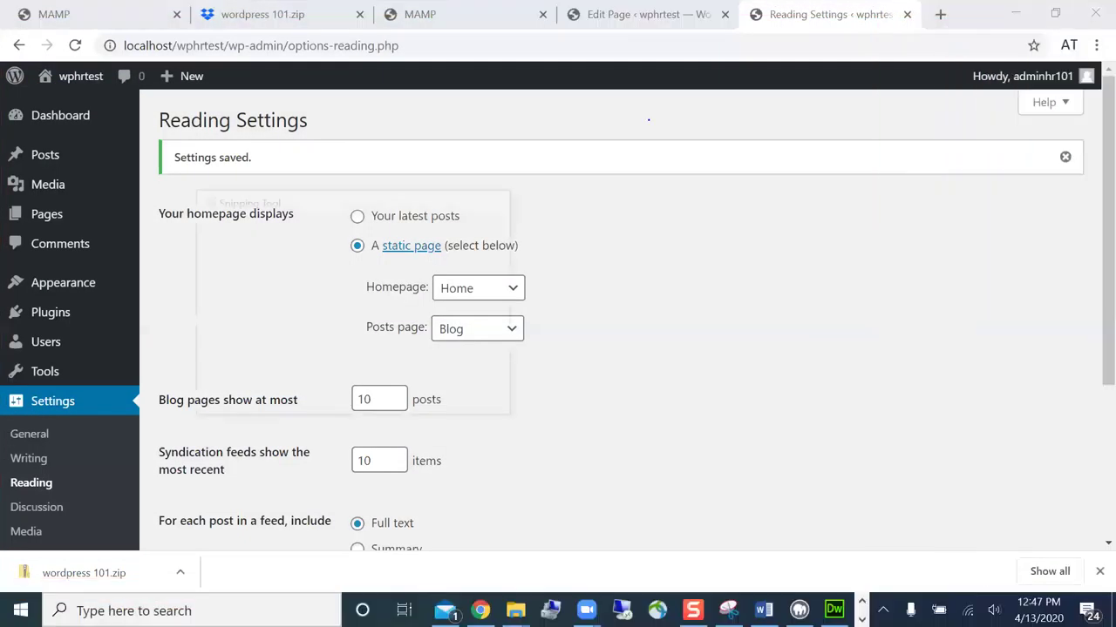
- Highlight 'Home', 'A static page' and 'Blog' in yellow on the capture
click(367, 58)
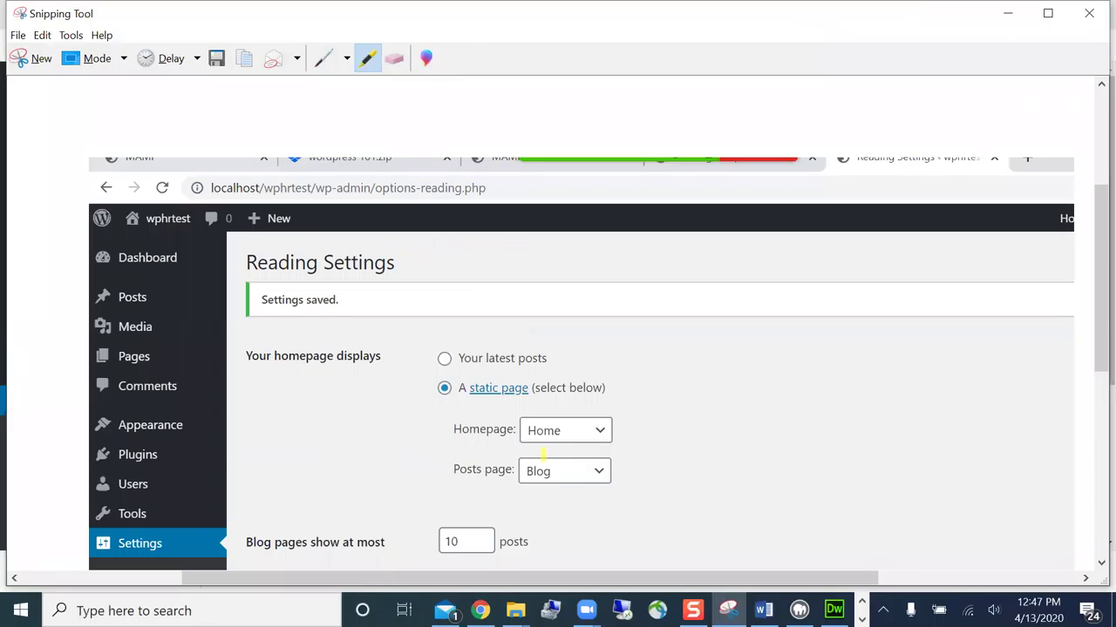
drag(527, 431, 567, 432)
drag(460, 389, 527, 389)
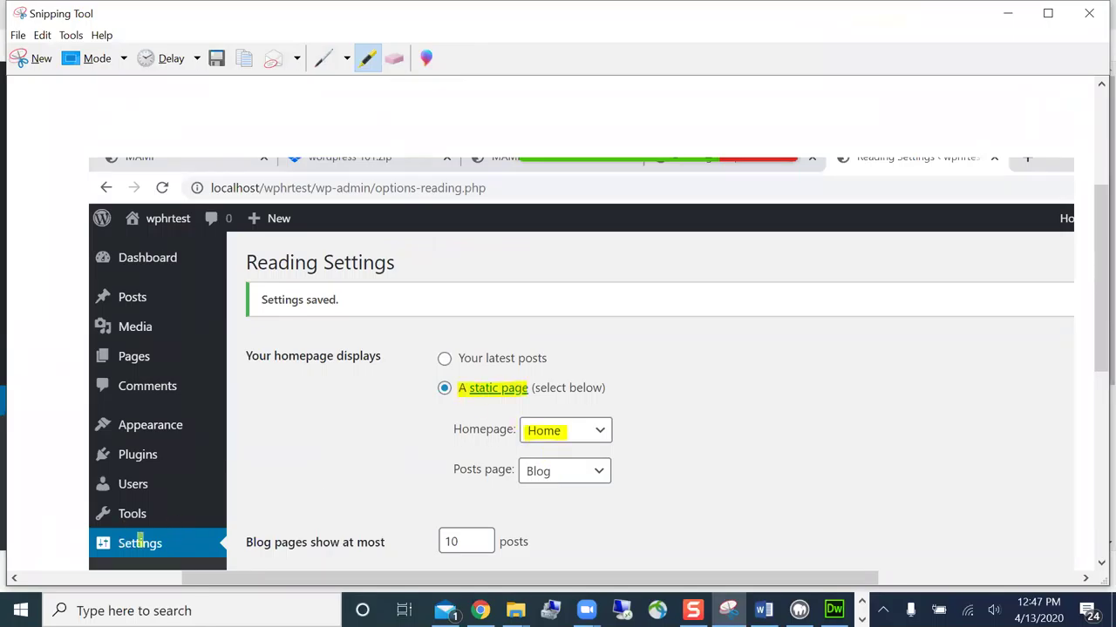
drag(528, 472, 579, 472)
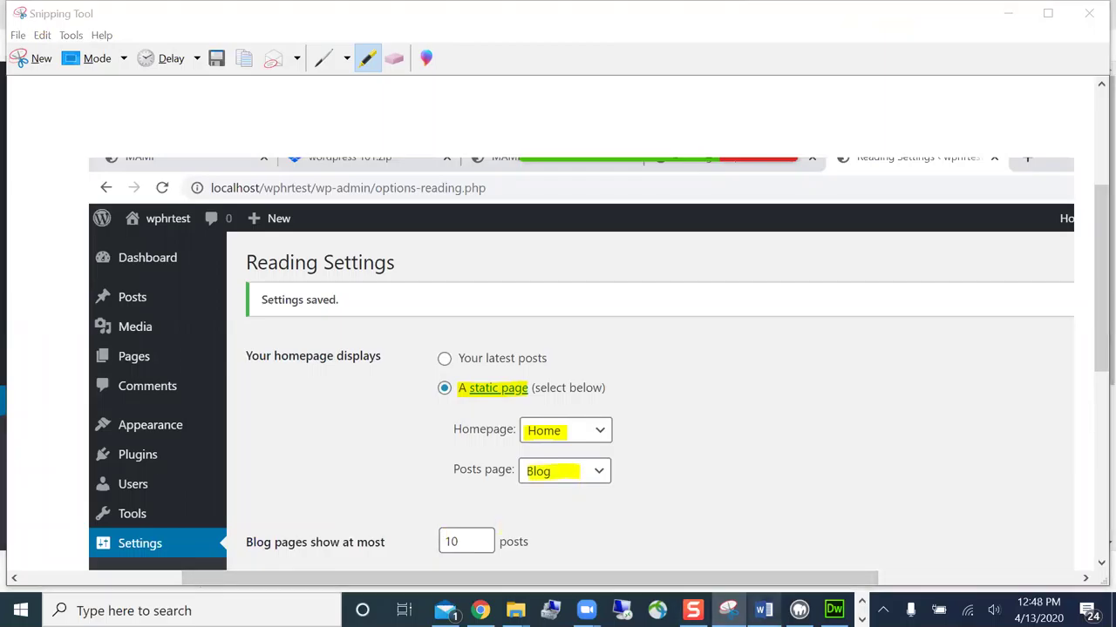
click(763, 610)
- Close the Install MAMP document
scroll(677, 514, down, 20)
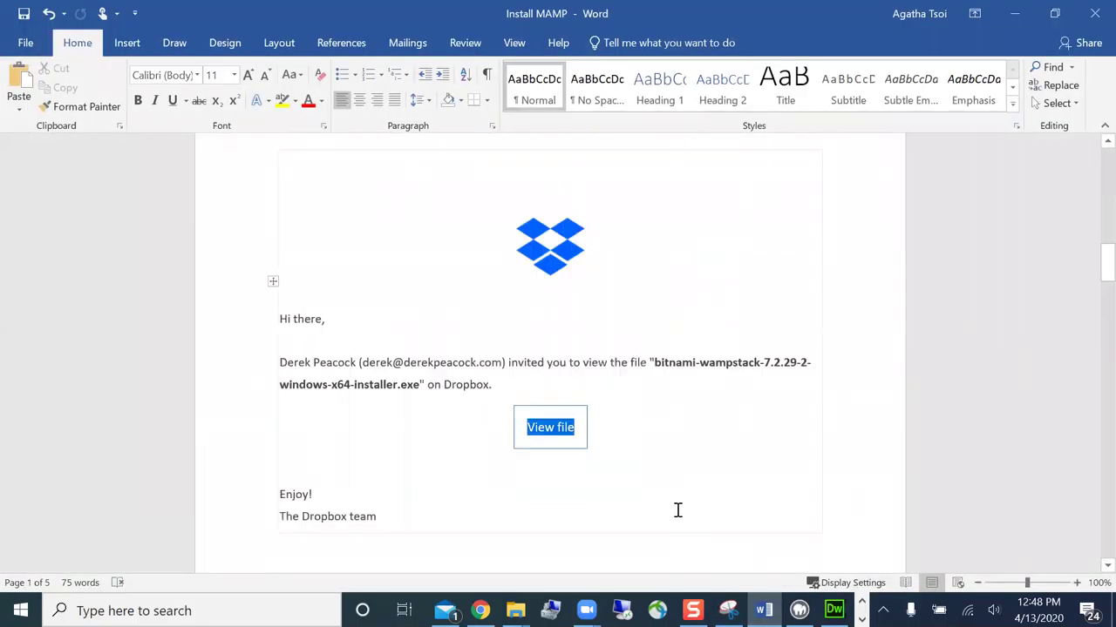
scroll(677, 510, down, 4)
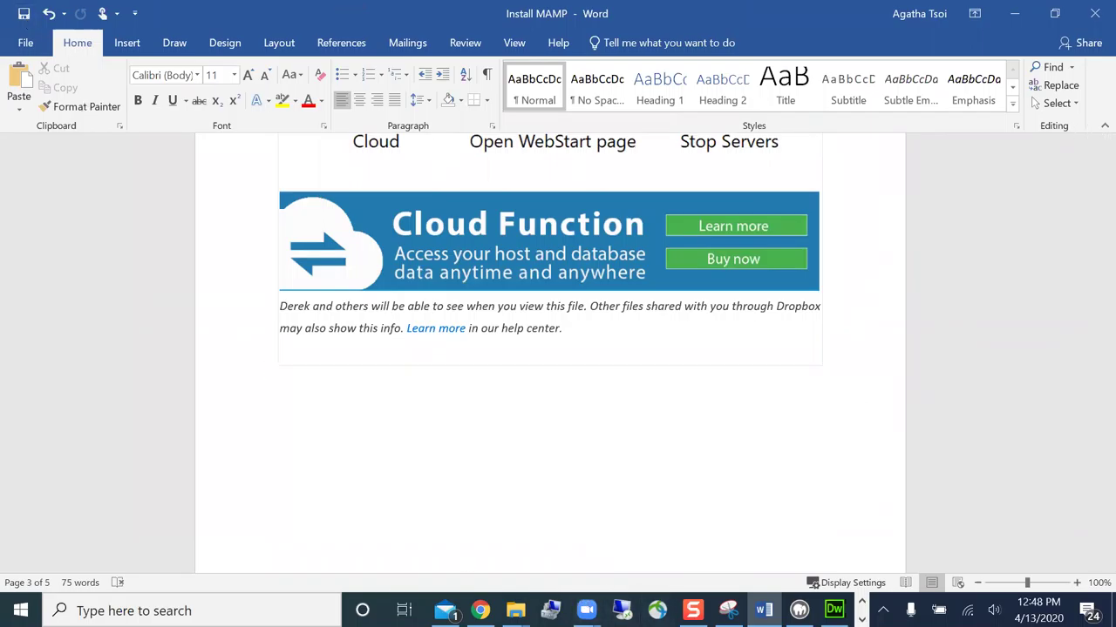
click(1092, 21)
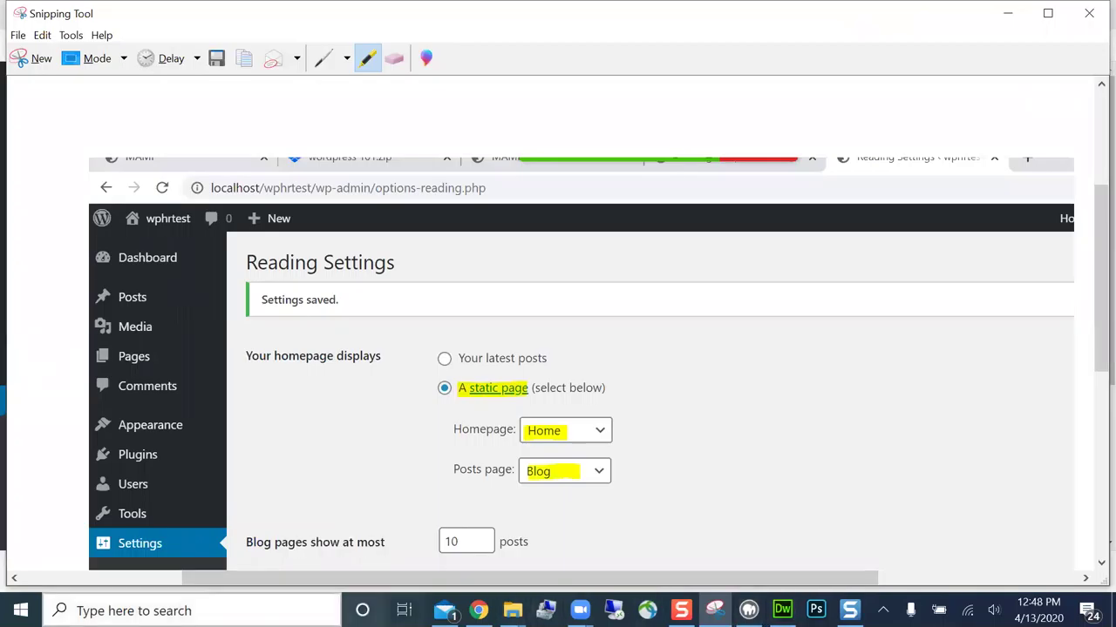
- Launch Word, create a blank document and paste the highlighted Reading Settings snip
click(366, 602)
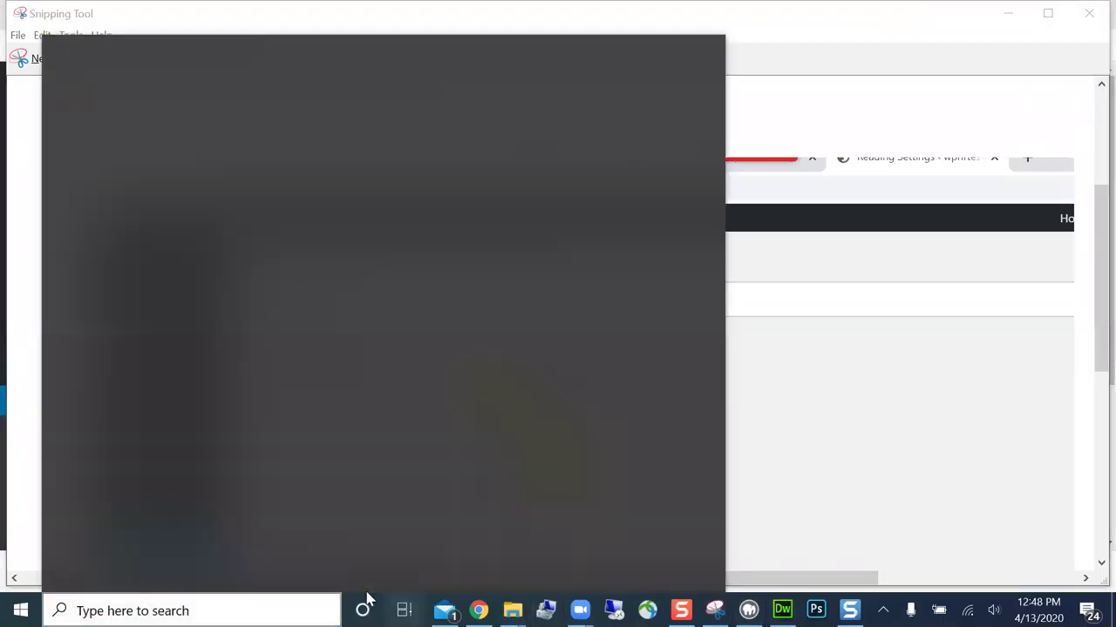
key(super+Tab)
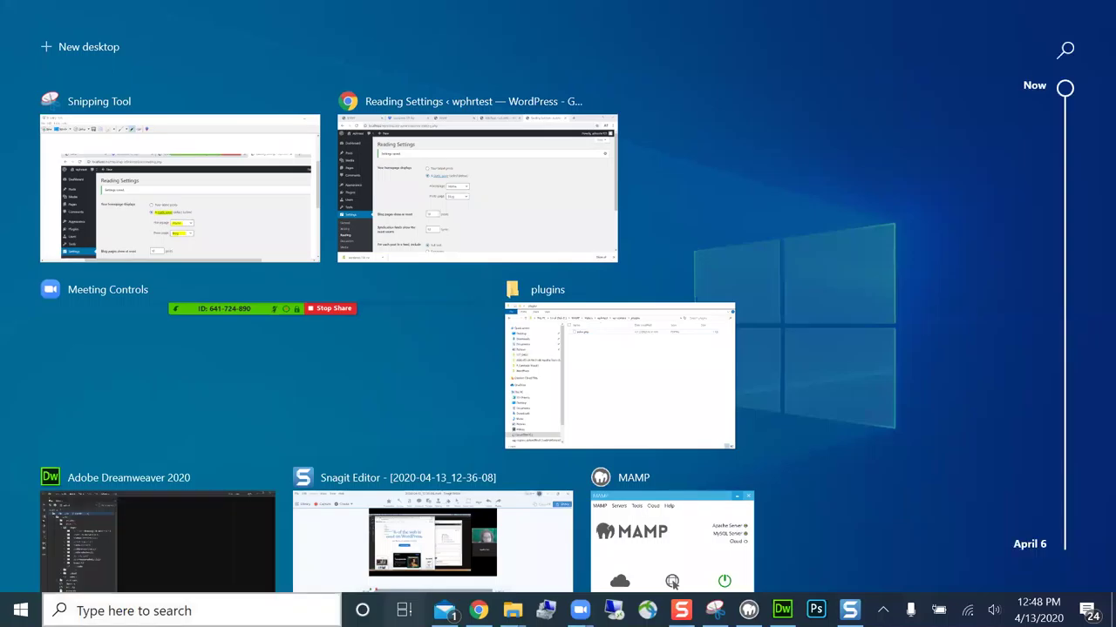
key(super+s)
text(wor)
key(Escape)
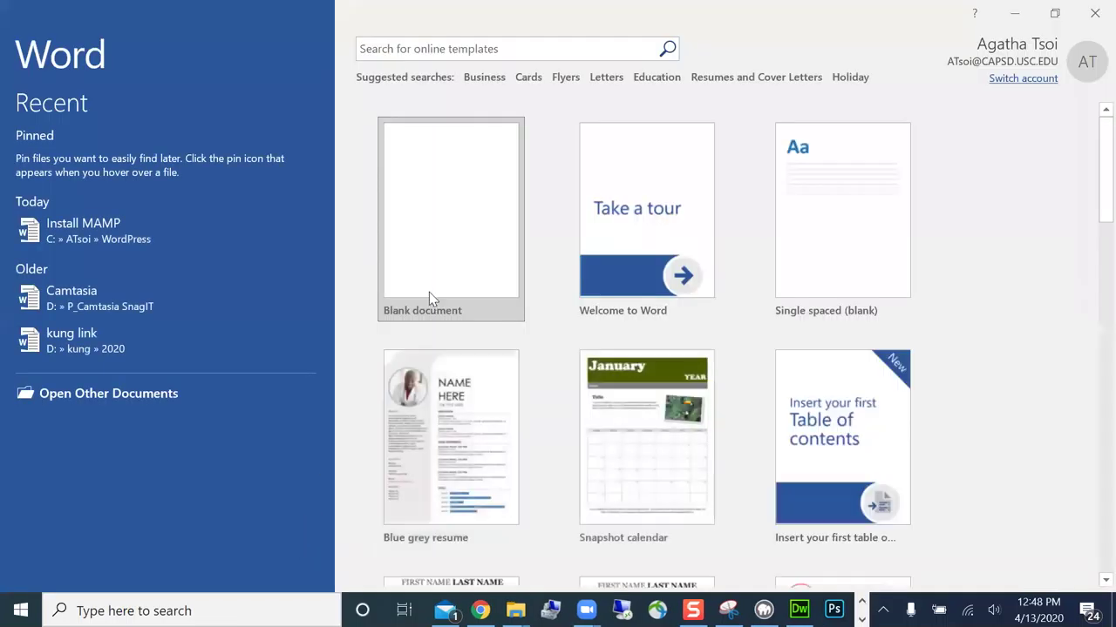
click(429, 292)
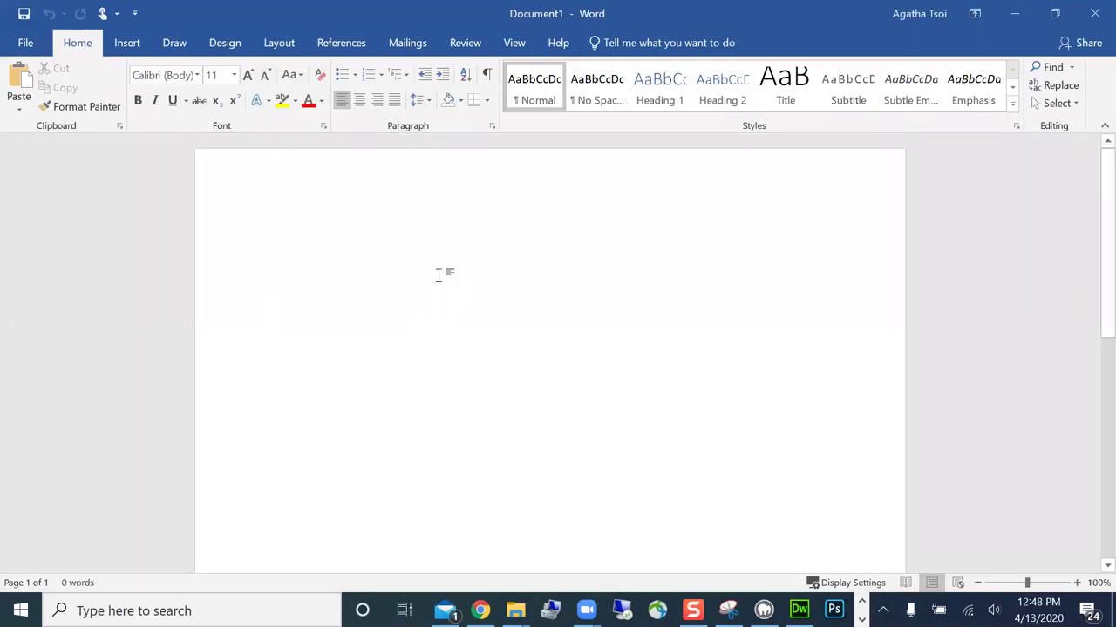
key(ctrl+v)
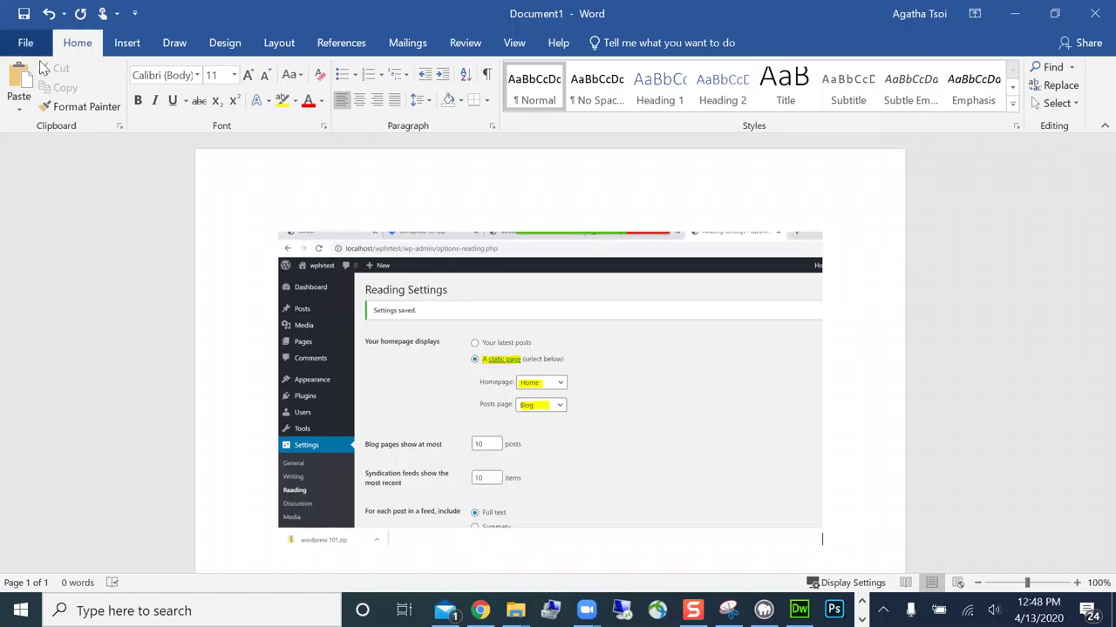
- Save the screenshot document as 'Setup' in the WordPress folder
click(25, 43)
click(45, 184)
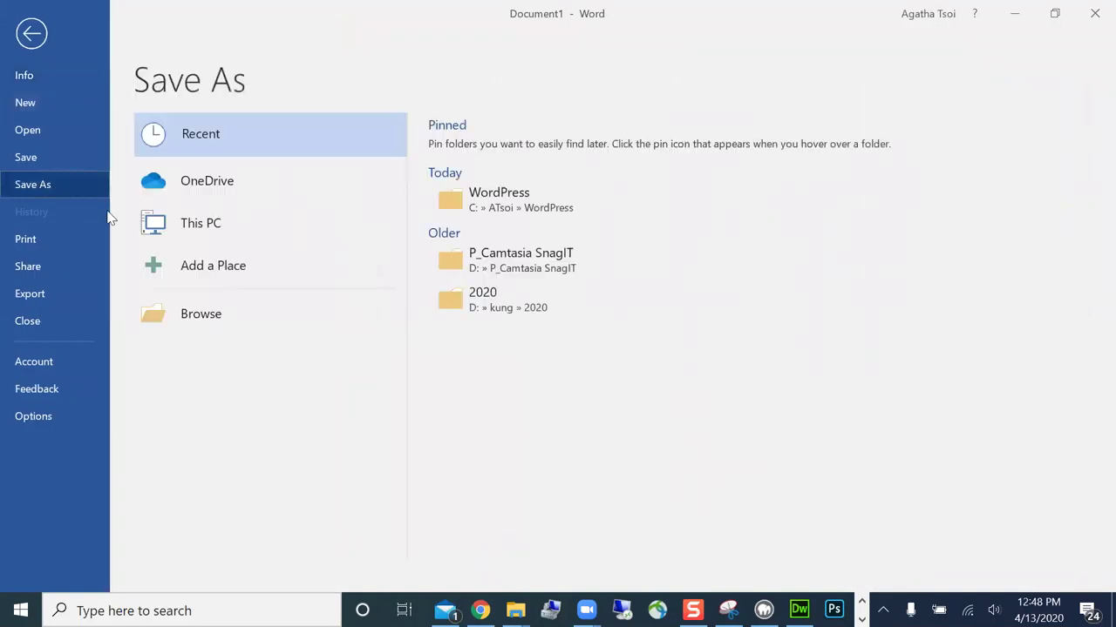
click(220, 223)
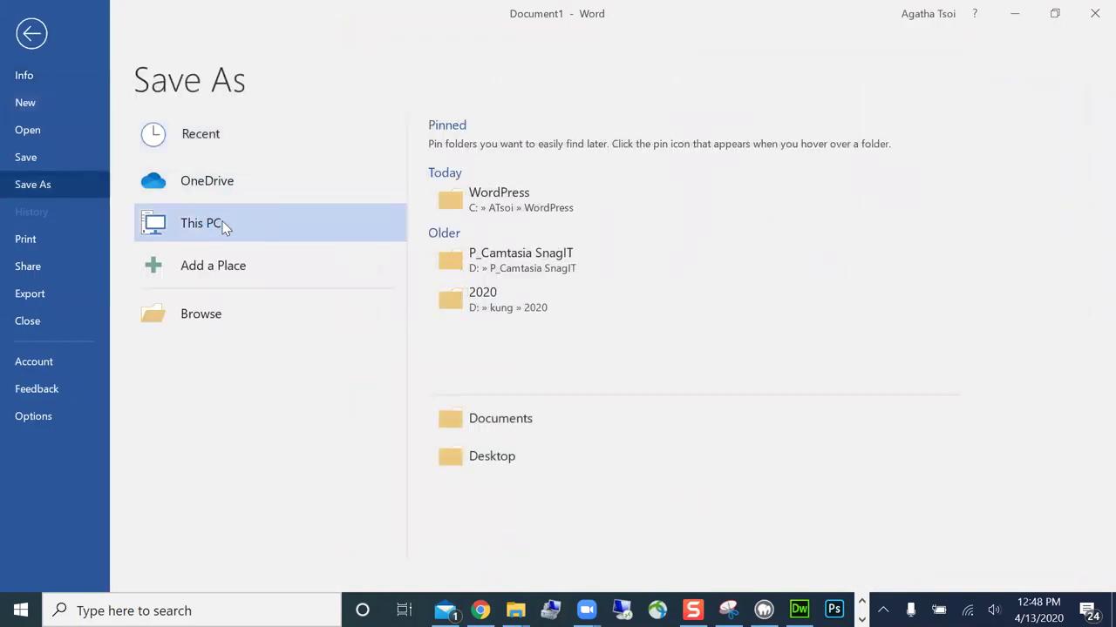
click(224, 227)
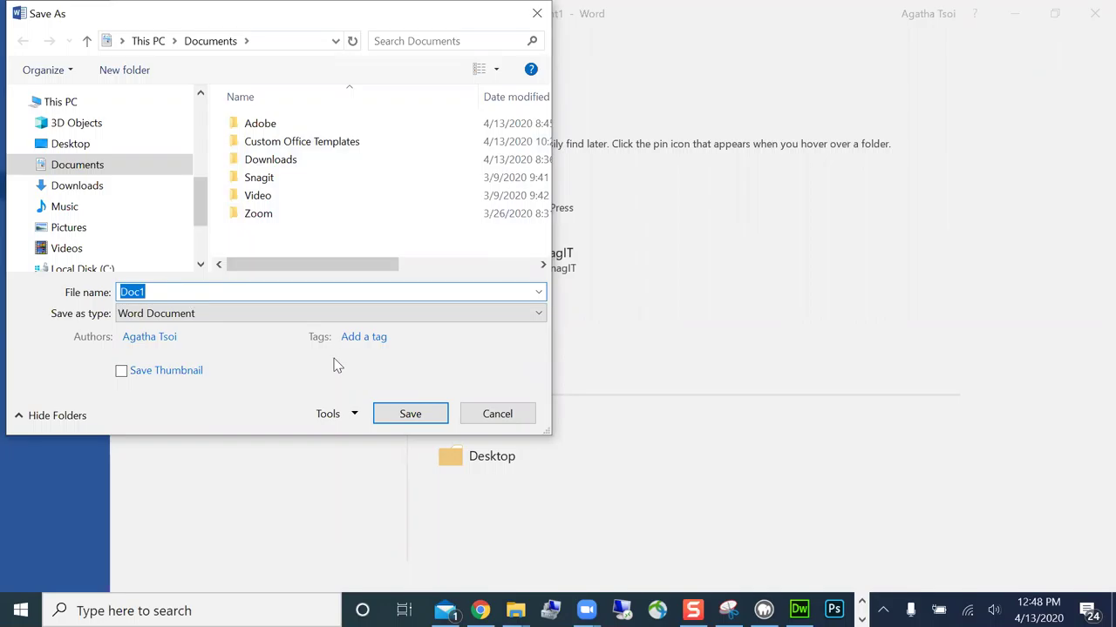
click(482, 413)
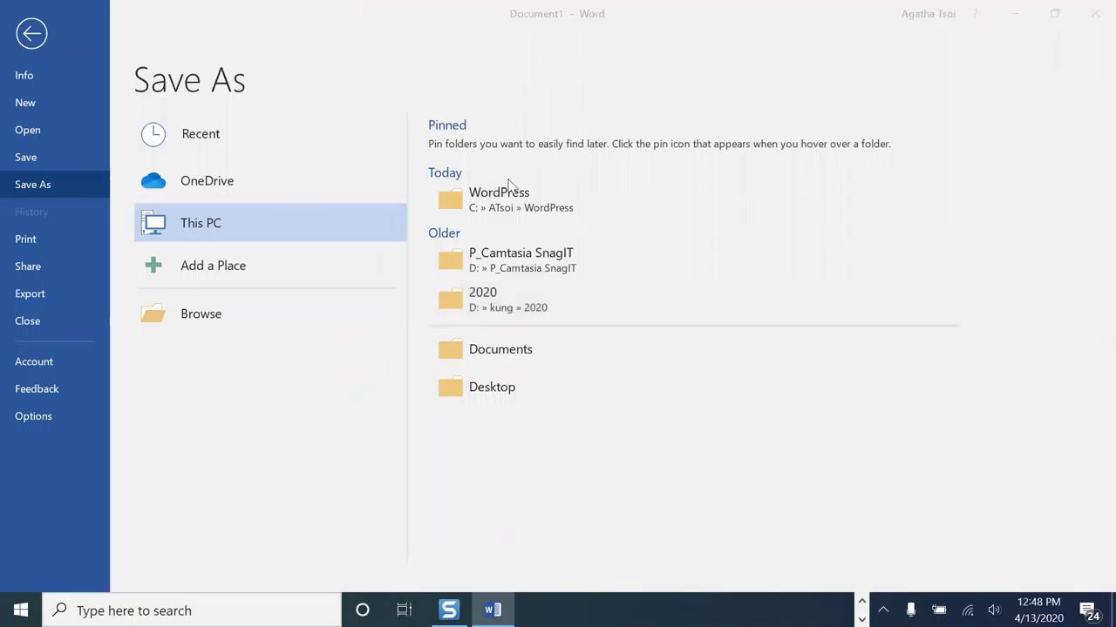
click(536, 207)
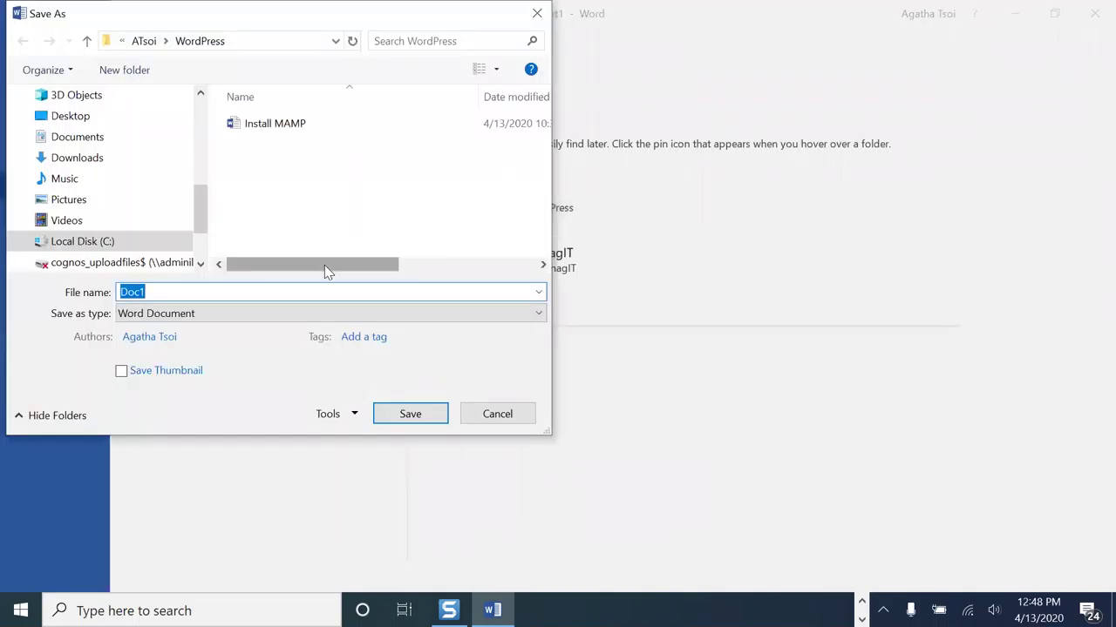
click(292, 292)
key(BackSpace)
key(BackSpace)
key(BackSpace)
key(BackSpace)
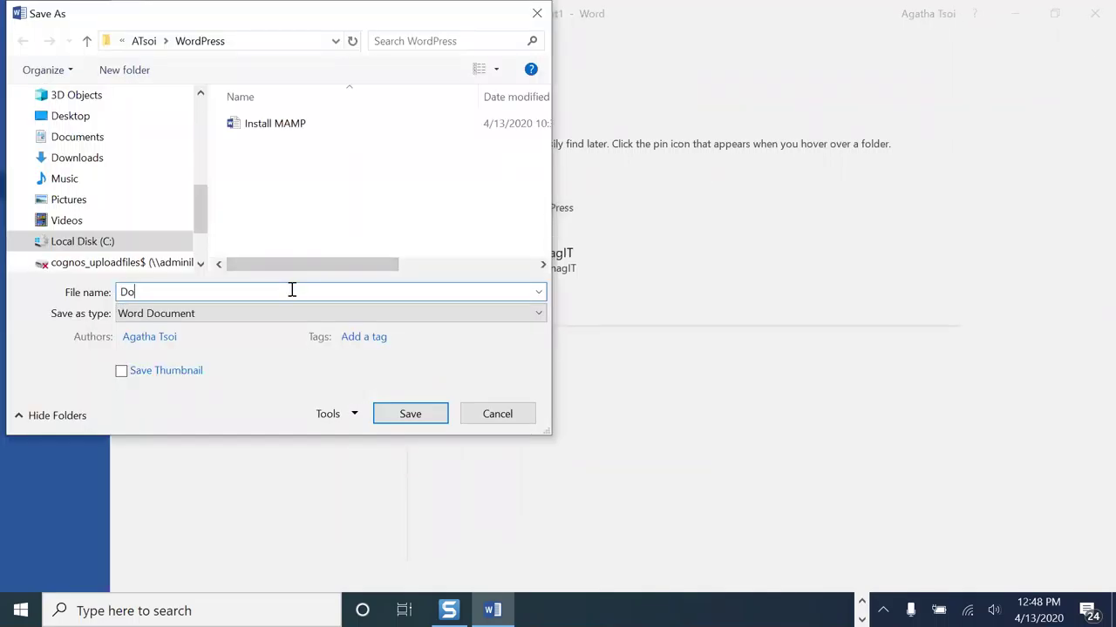
text(Setup)
click(410, 414)
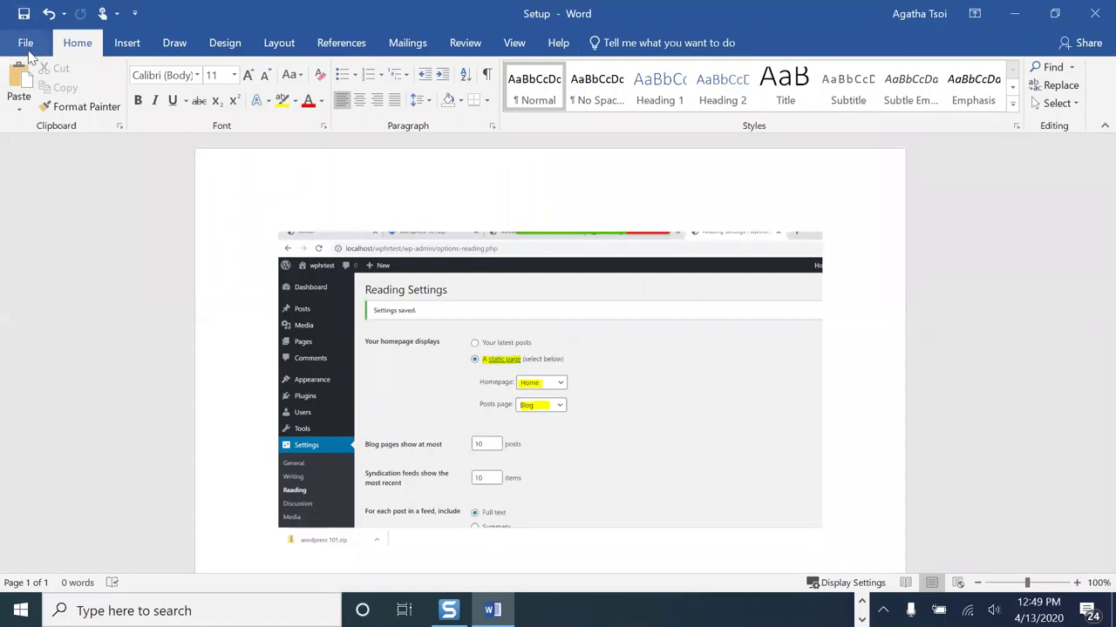
- Save Setup into the WordPress folder again and minimize Word
click(29, 52)
click(53, 190)
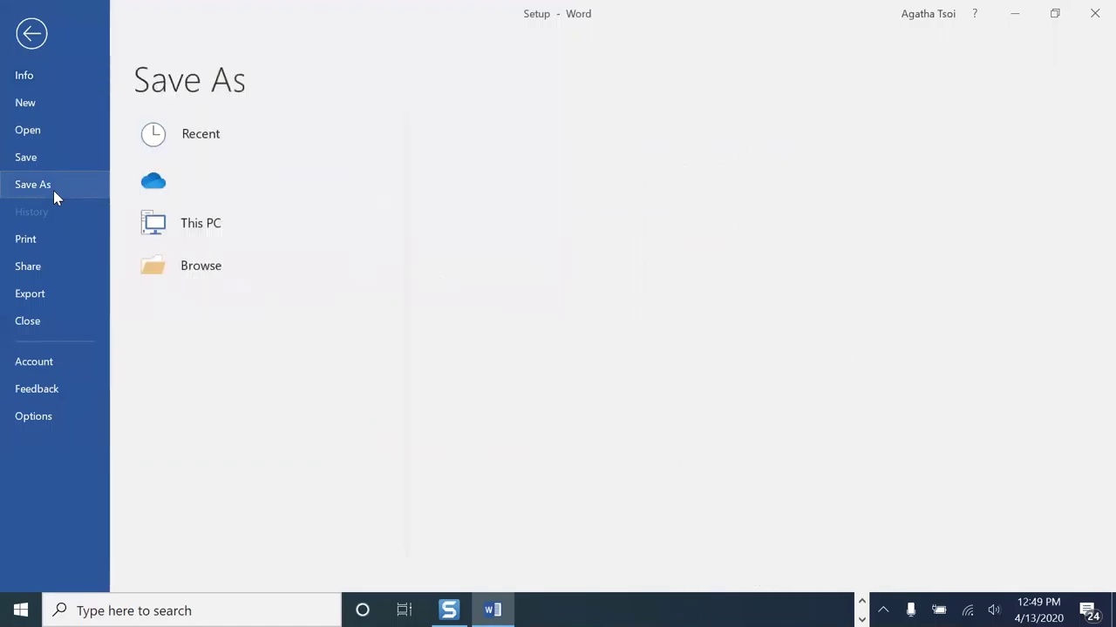
click(502, 149)
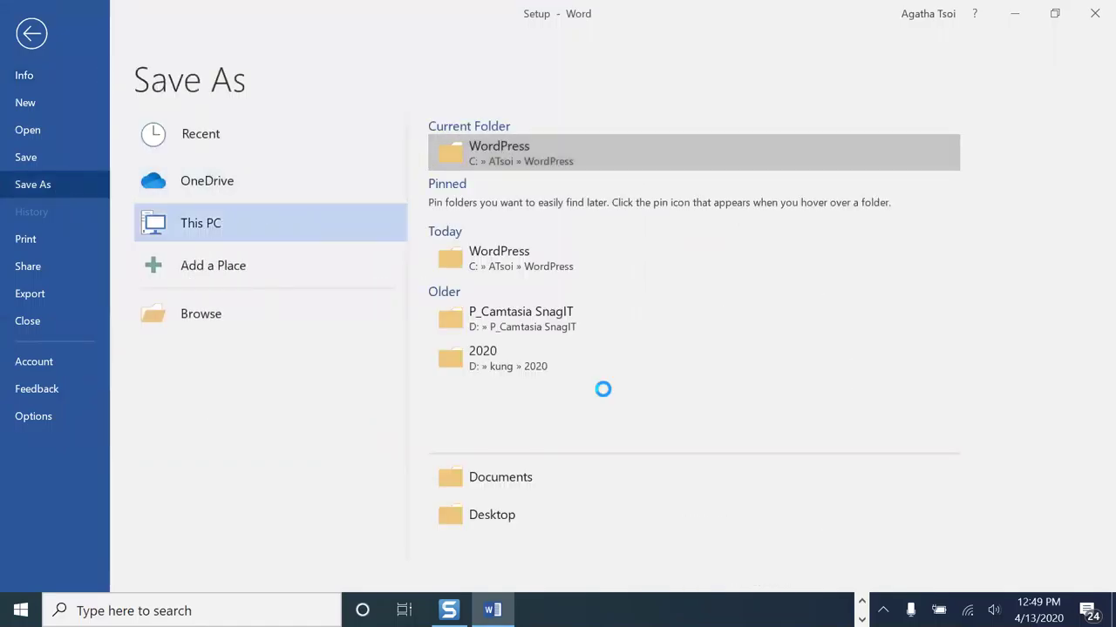
click(437, 420)
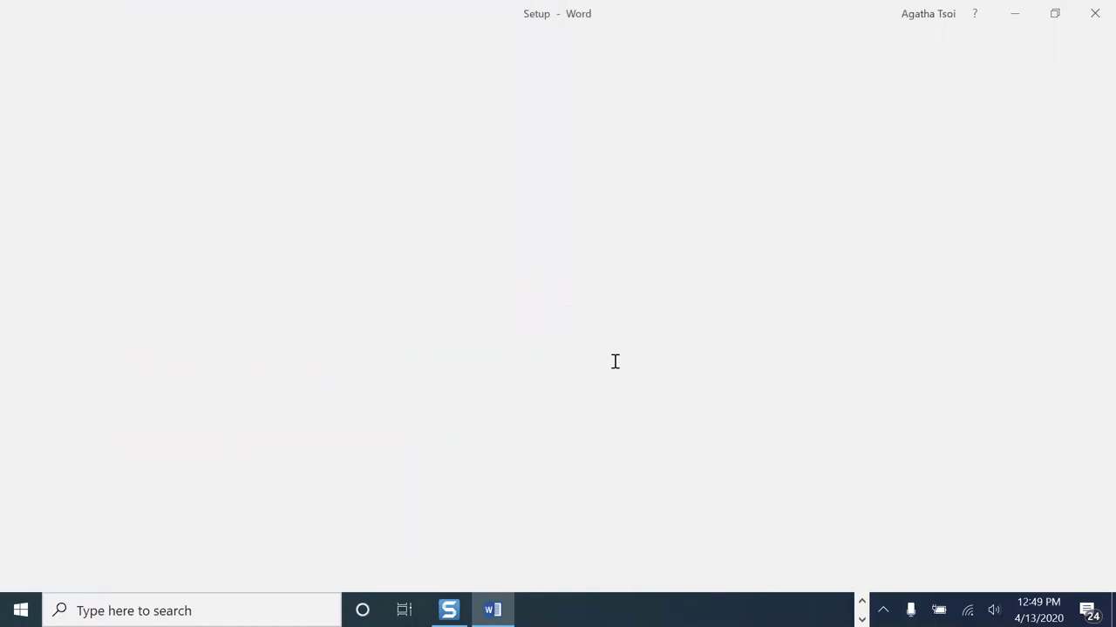
click(1018, 14)
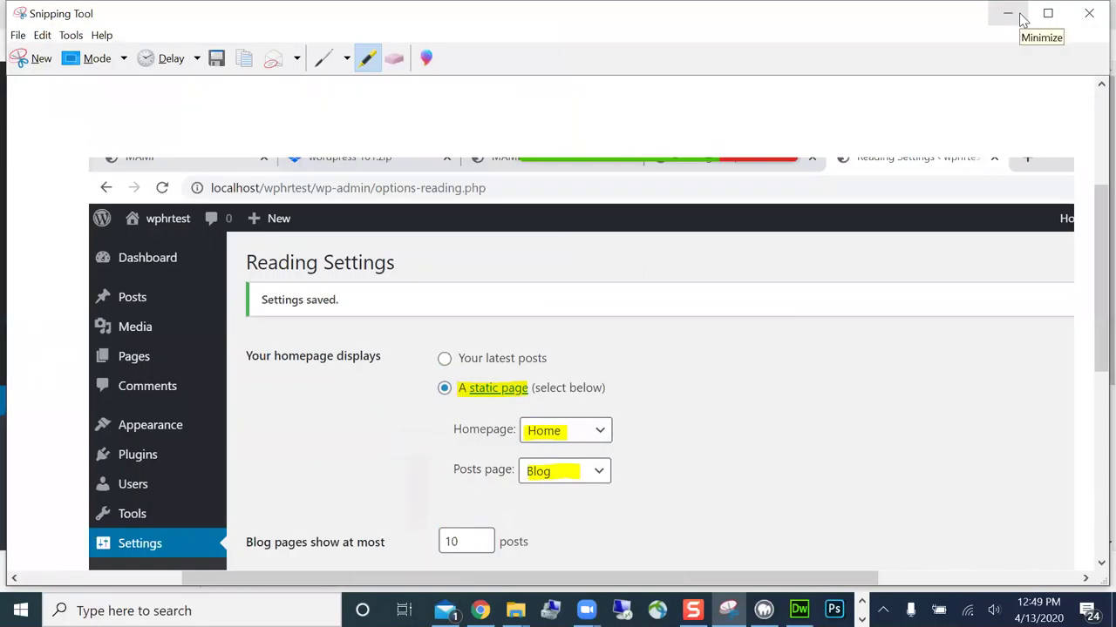
- Go to Plugins > Add New in WordPress and bring up the Upload Plugin form
click(1009, 14)
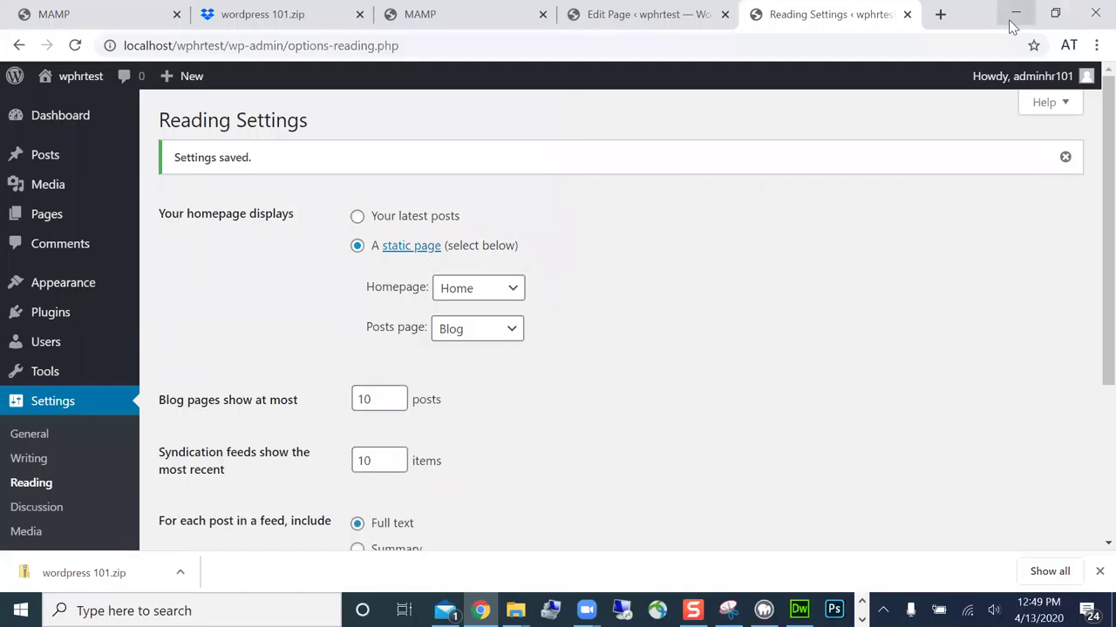
click(71, 325)
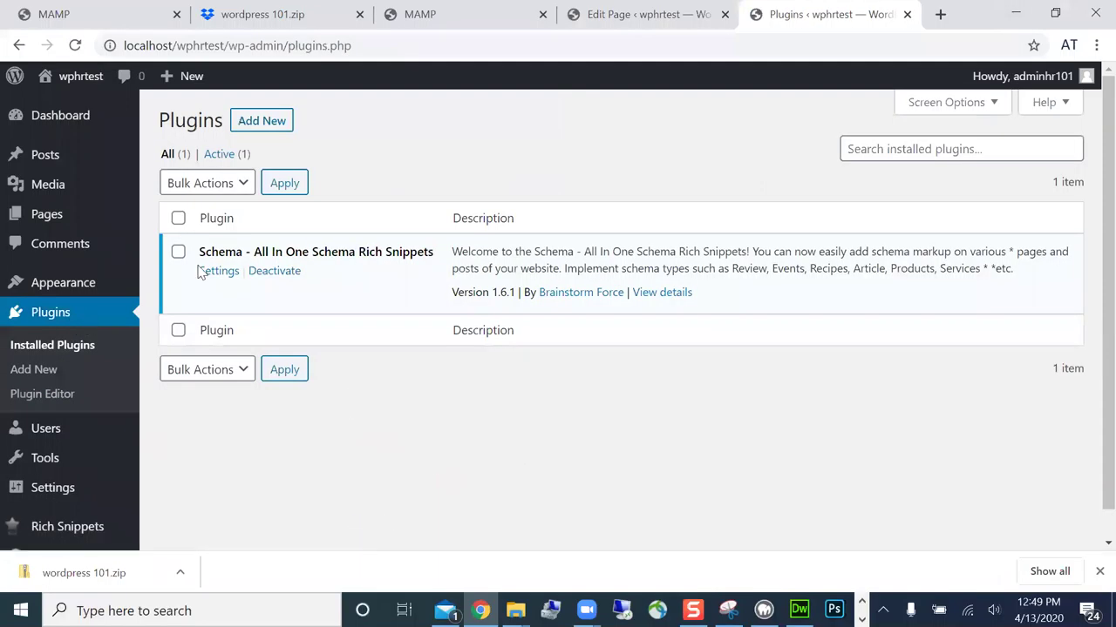
click(261, 121)
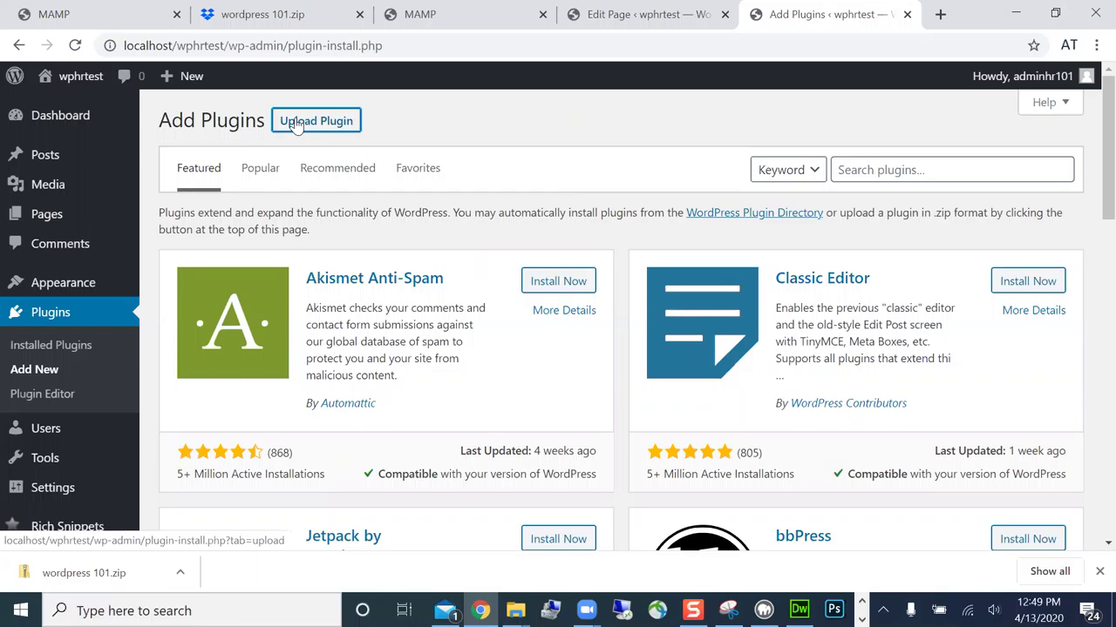
click(298, 122)
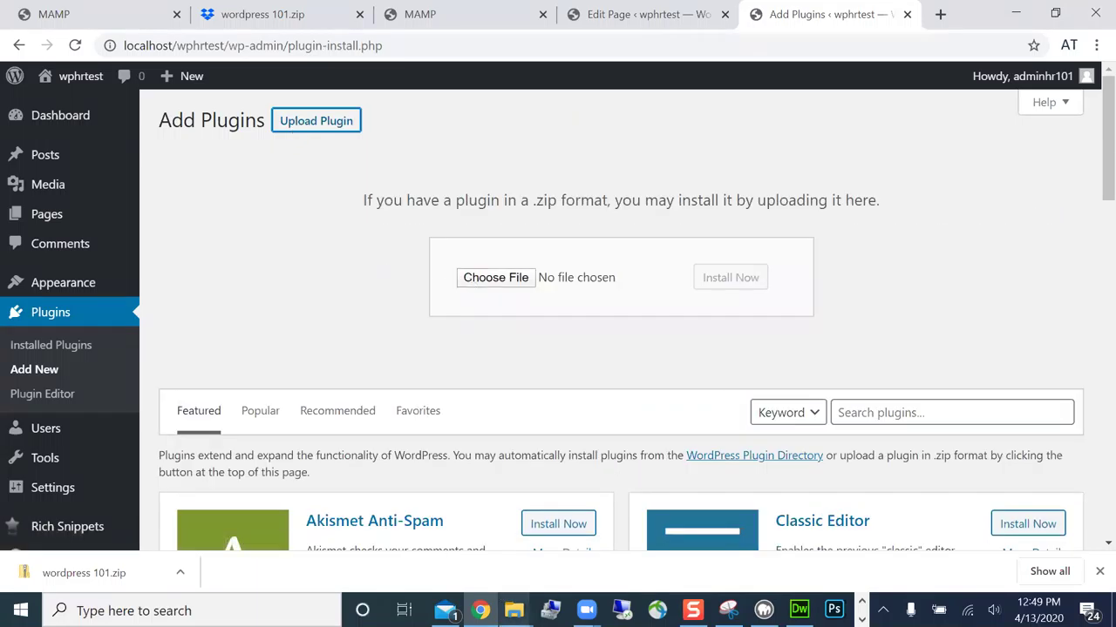
- Take a new Snipping Tool capture of the Add Plugins page
click(728, 610)
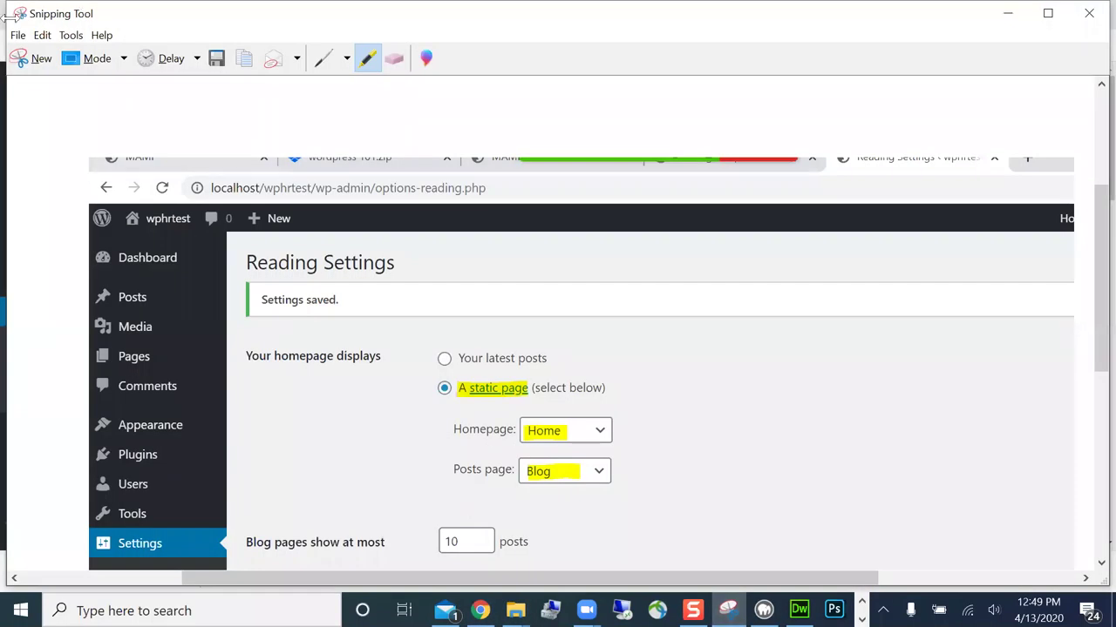
click(41, 59)
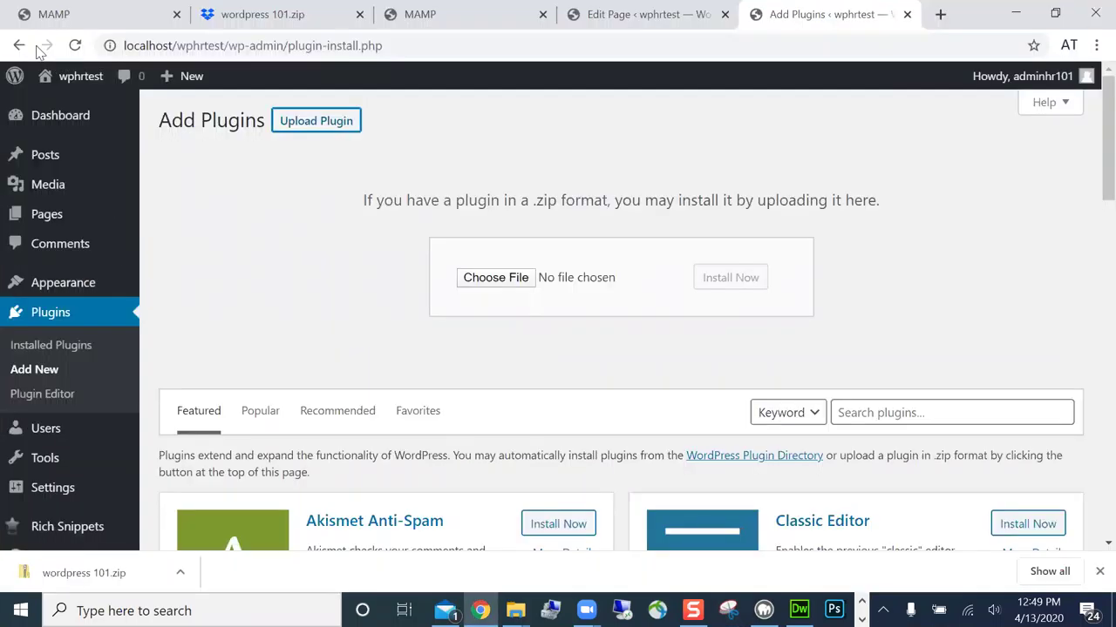
drag(13, 13, 1067, 573)
- Highlight the Upload Plugin and Choose File areas in yellow on the capture
click(369, 58)
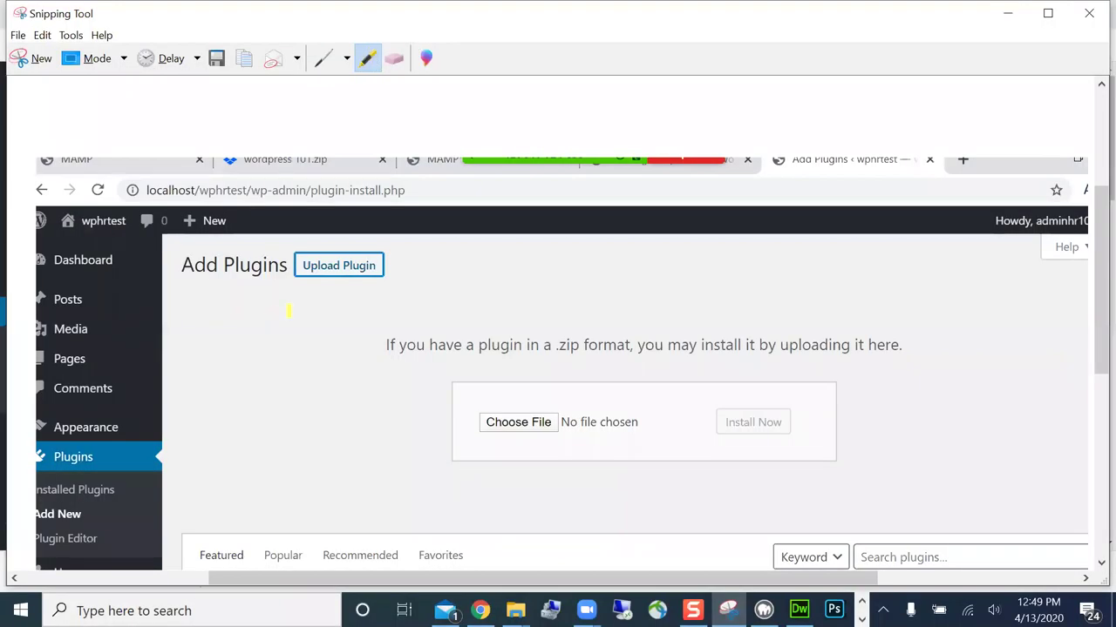
drag(303, 266, 410, 271)
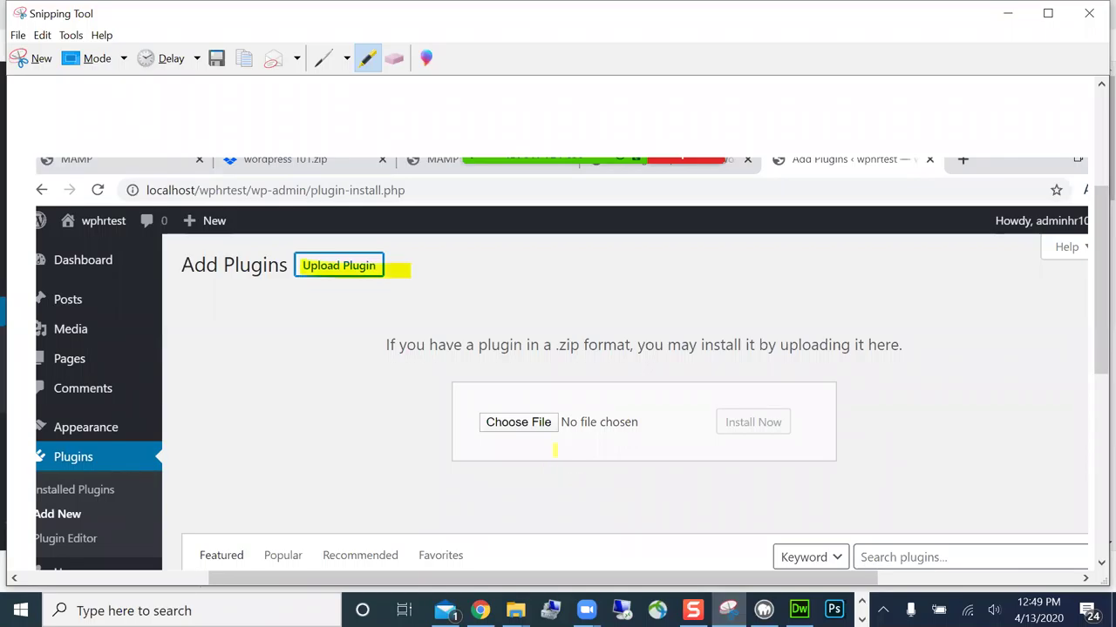
drag(481, 423, 562, 434)
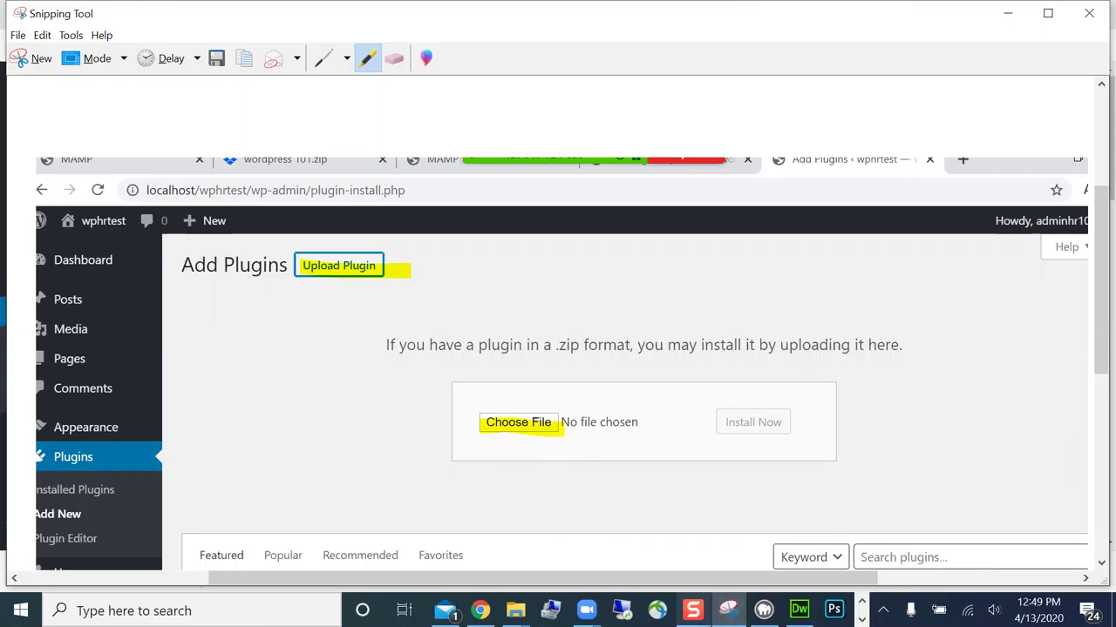
mouse_move(586, 610)
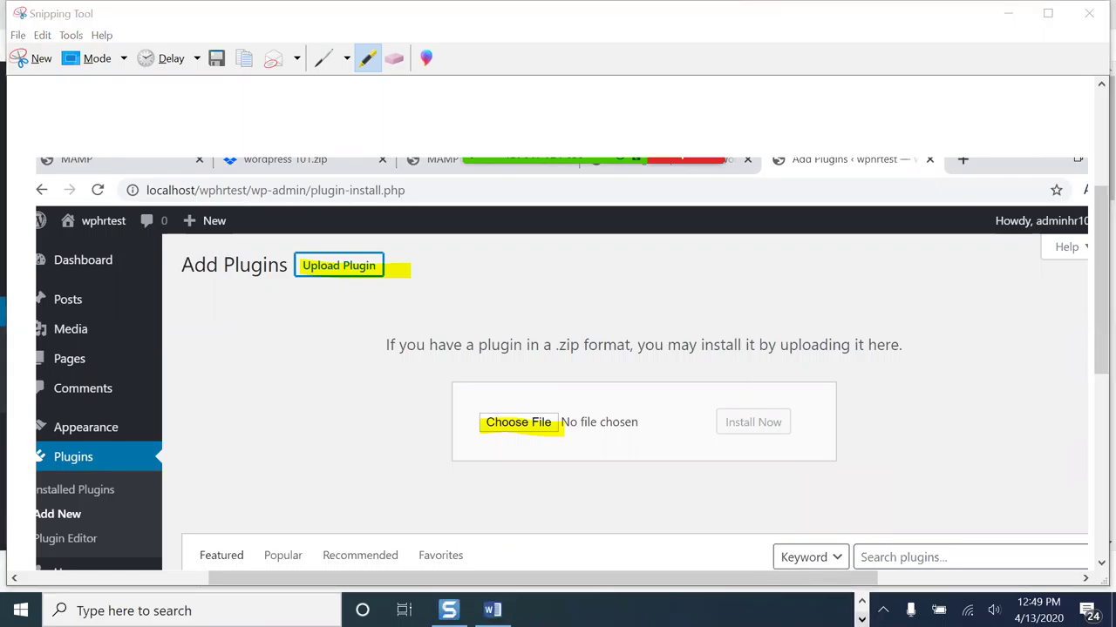
click(492, 611)
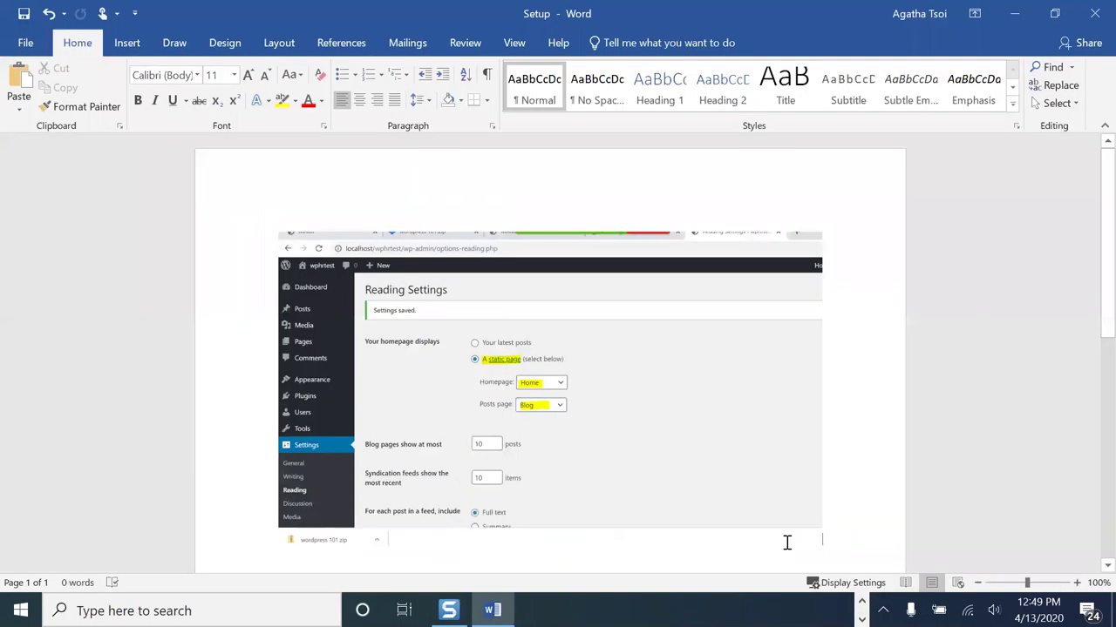
- Add the caption 'Add ploug in', paste the Add Plugins capture below it, and save Setup
key(Return)
text(Ad)
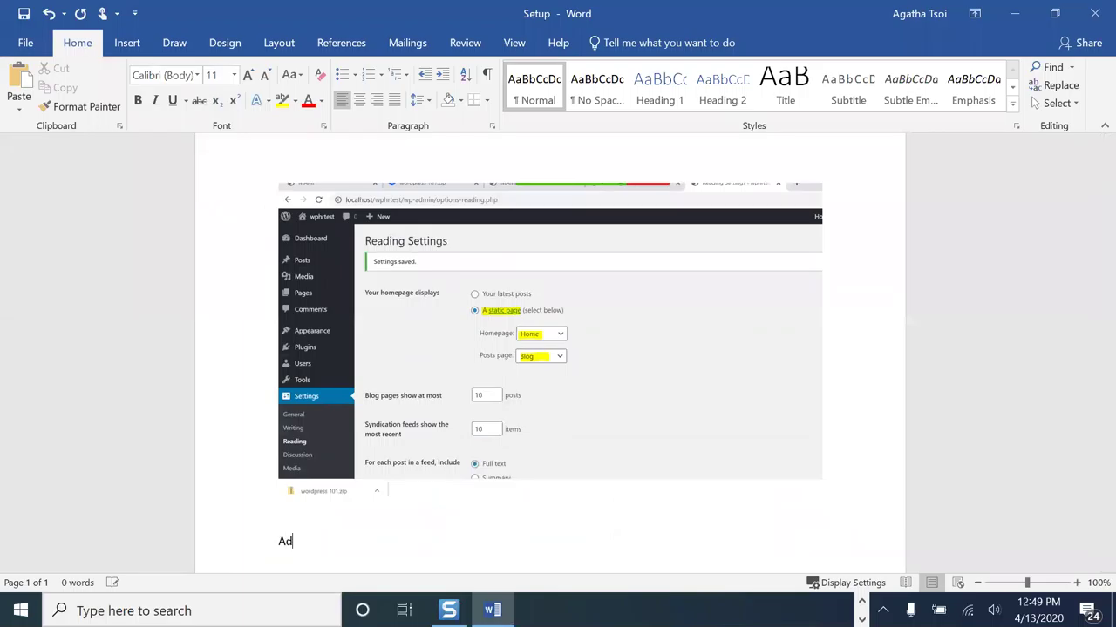
text(d plo)
text(ug in)
key(ctrl+v)
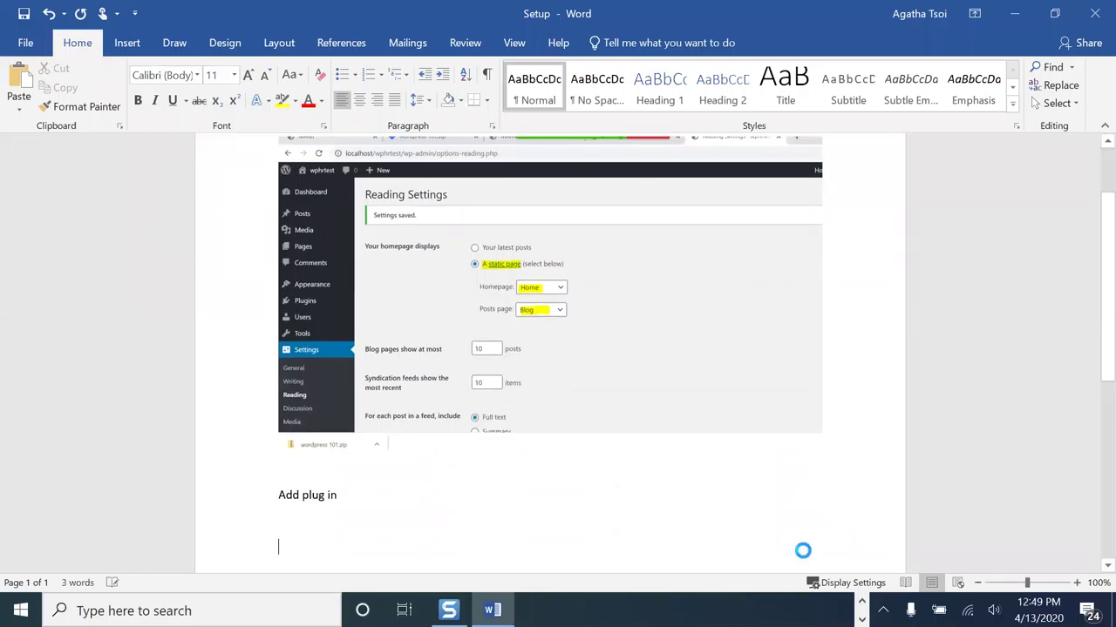
click(24, 14)
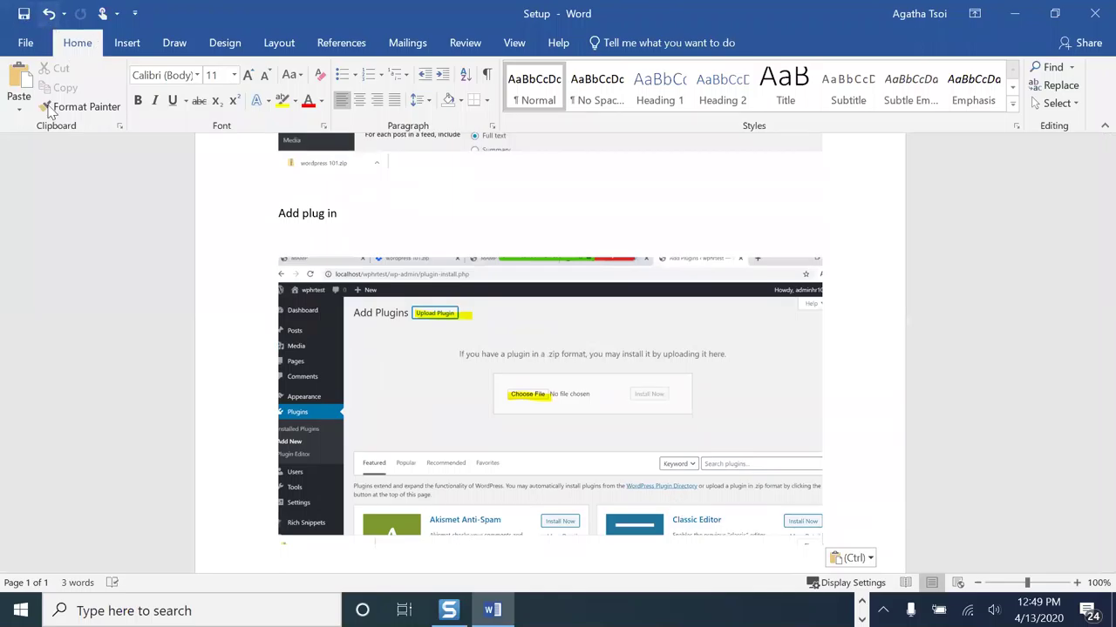
click(1013, 18)
- Upload broken-link-checker.1.11.12.zip, then install and activate Broken Link Checker
click(1013, 15)
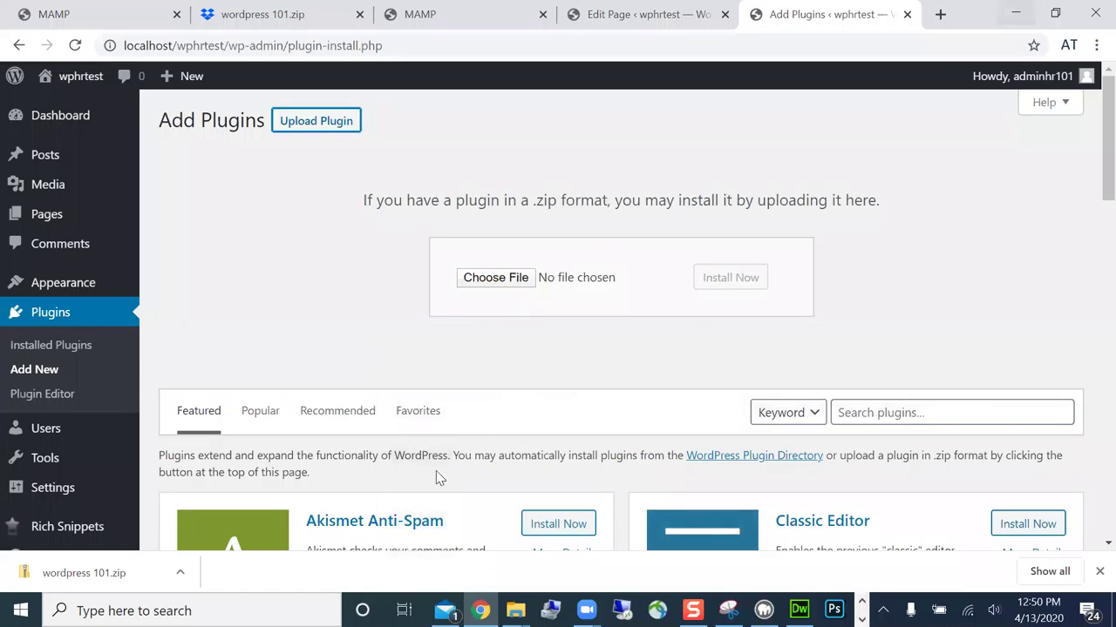
mouse_move(481, 610)
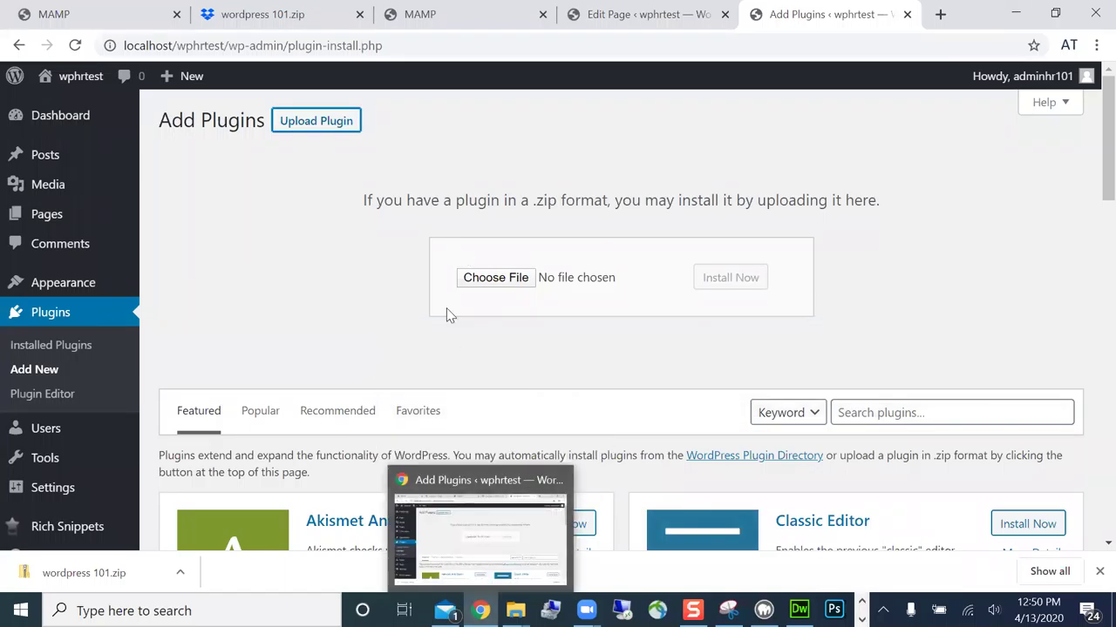
click(523, 284)
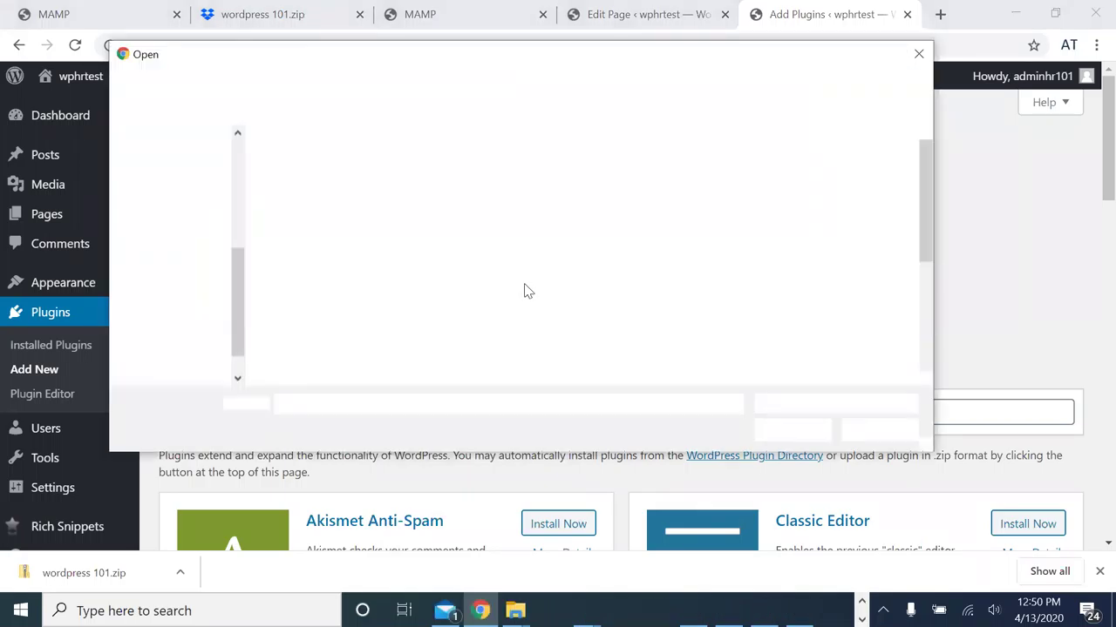
click(383, 199)
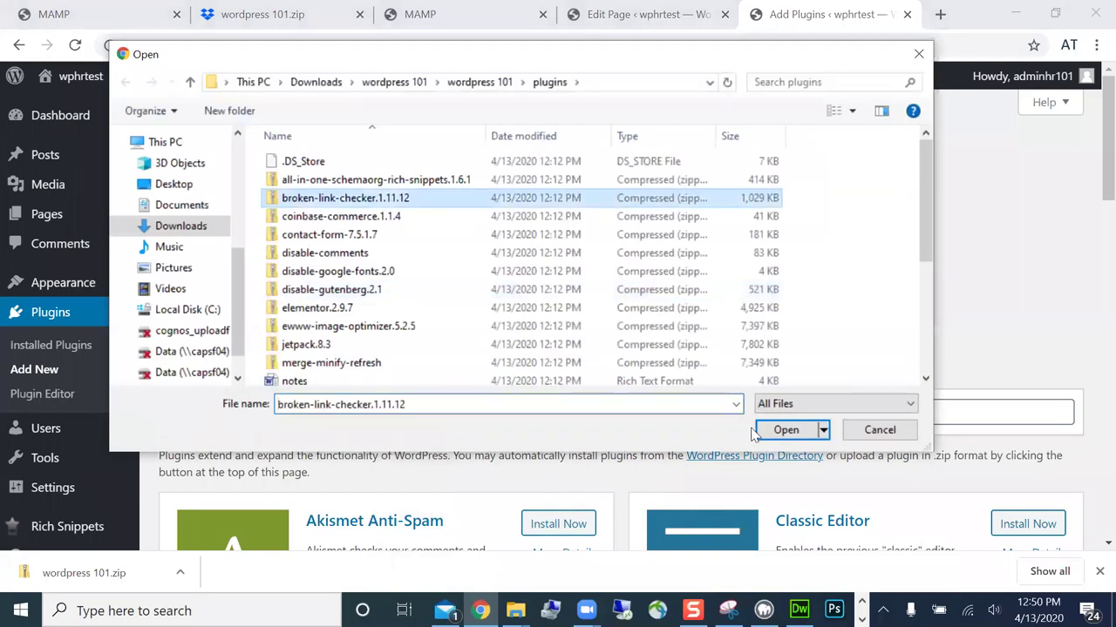
click(786, 429)
click(728, 294)
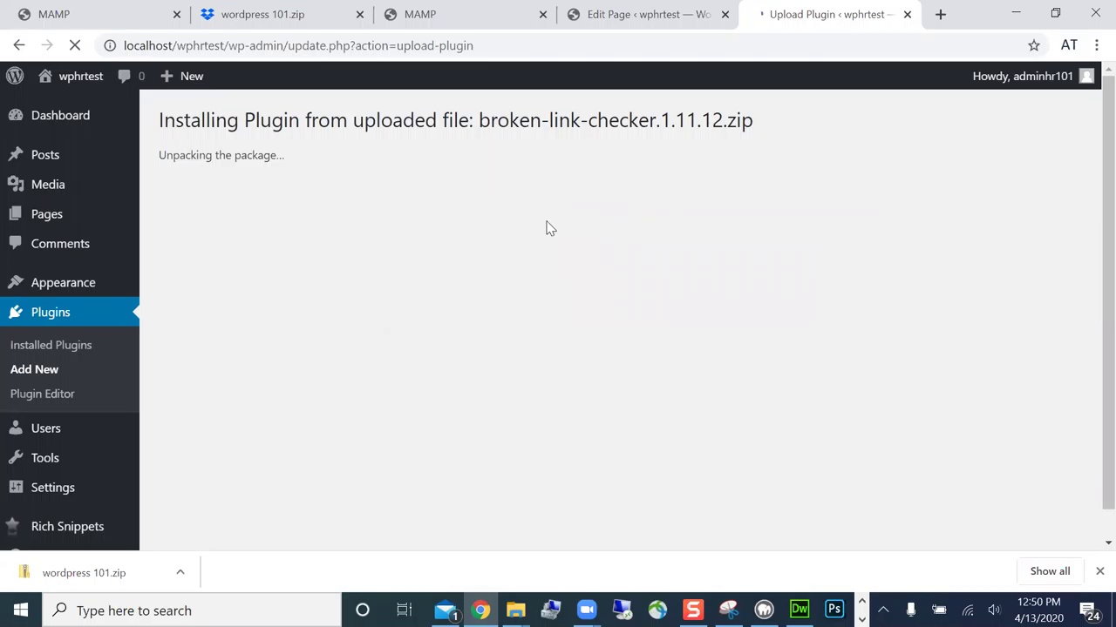
click(227, 253)
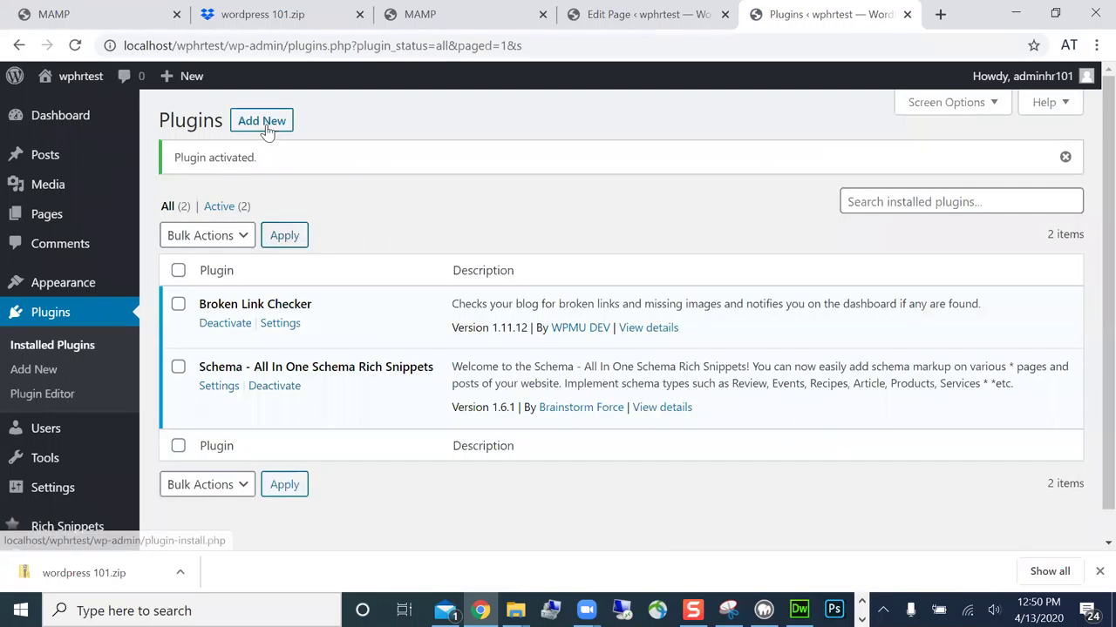
click(261, 121)
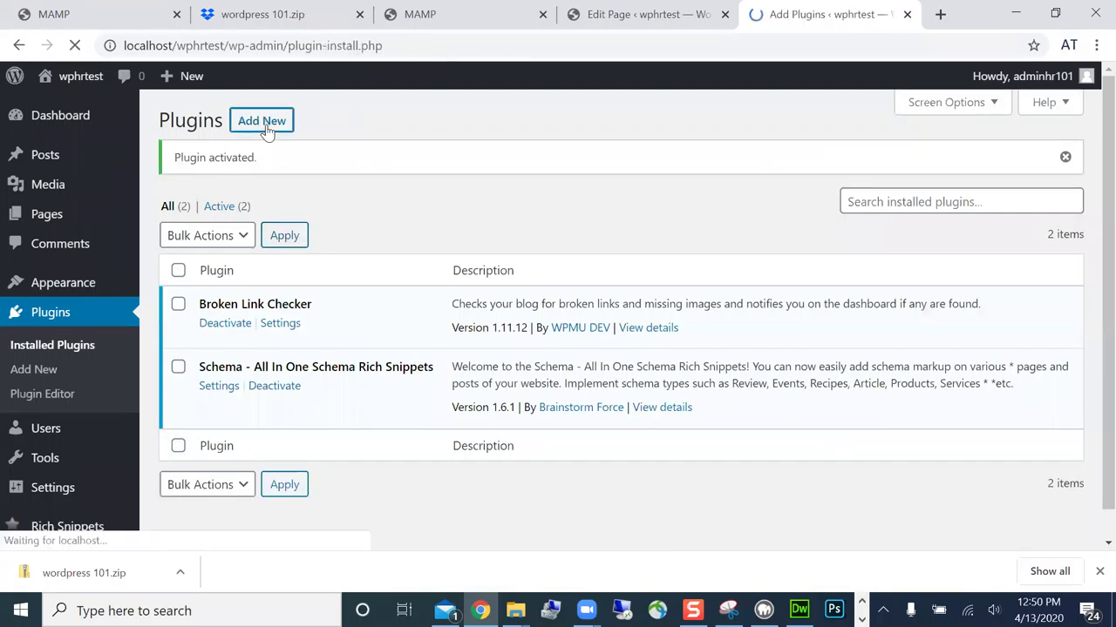
- Upload coinbase-commerce.1.1.4.zip, then install and activate Coinbase Commerce
click(302, 129)
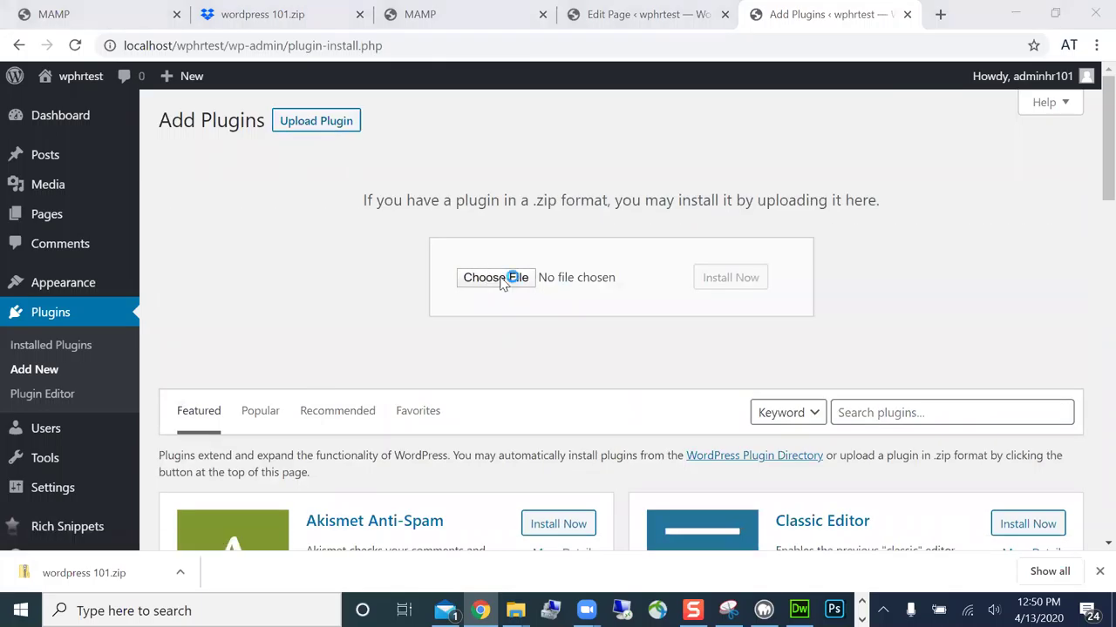
click(502, 280)
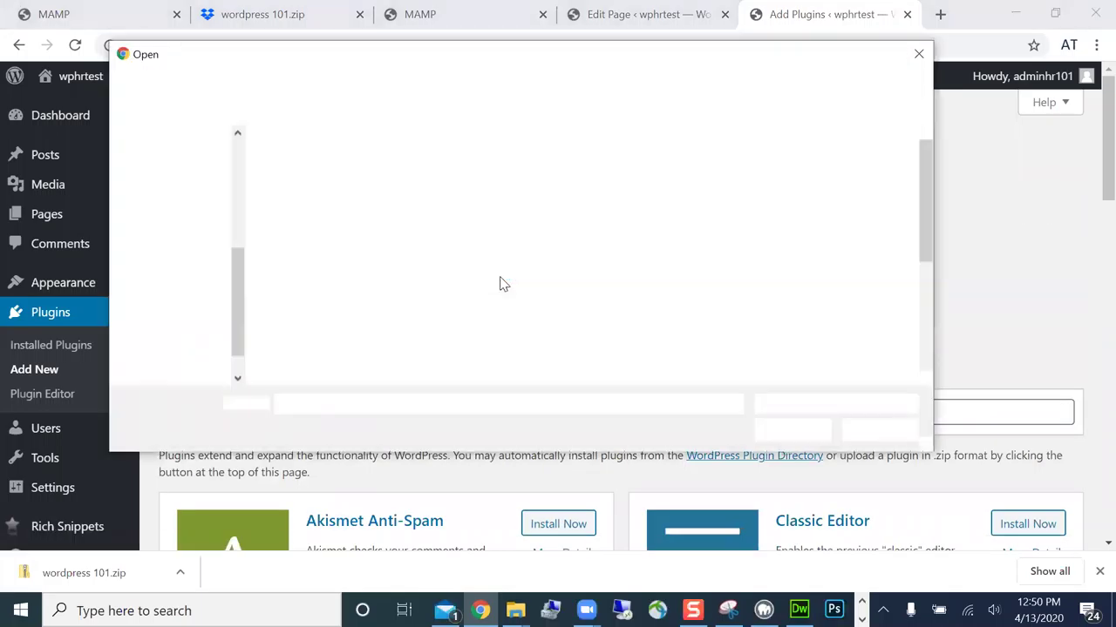
click(392, 220)
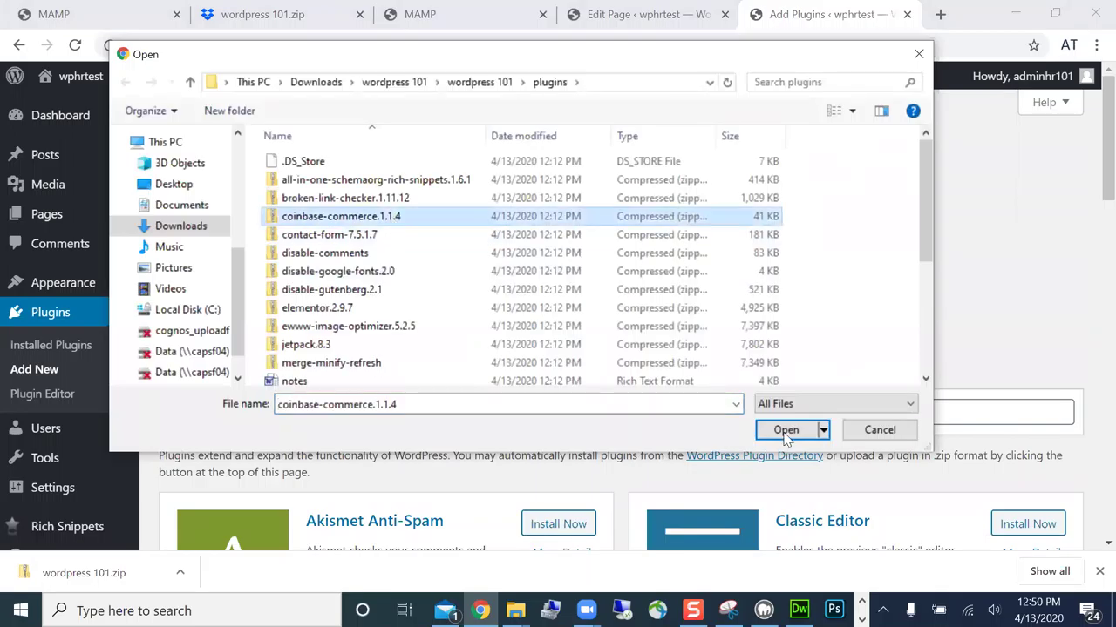
click(785, 430)
click(732, 291)
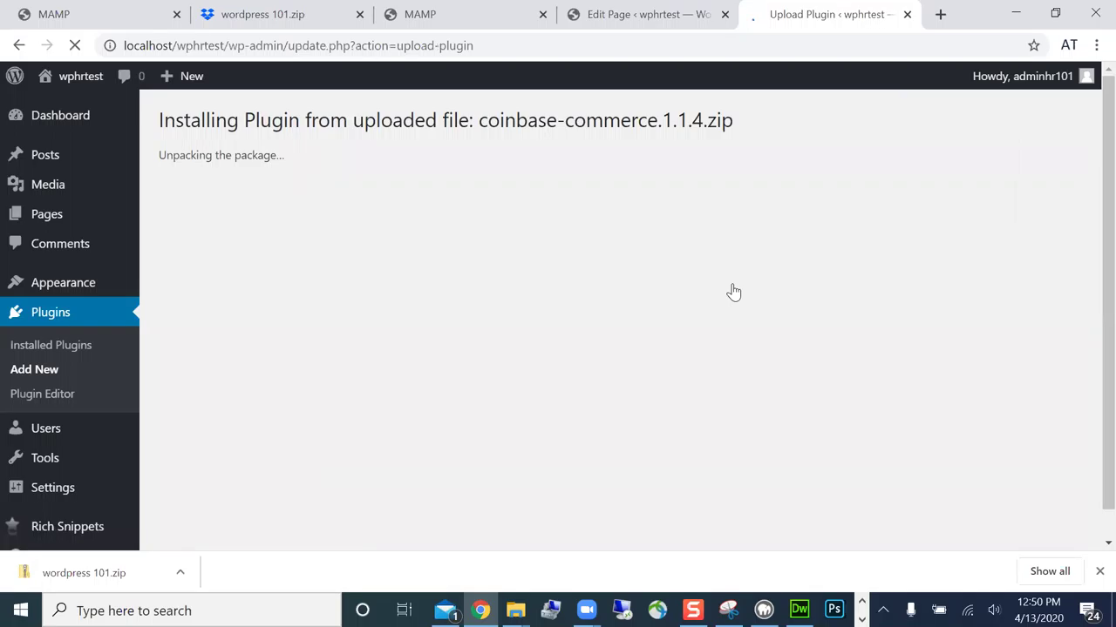
click(228, 252)
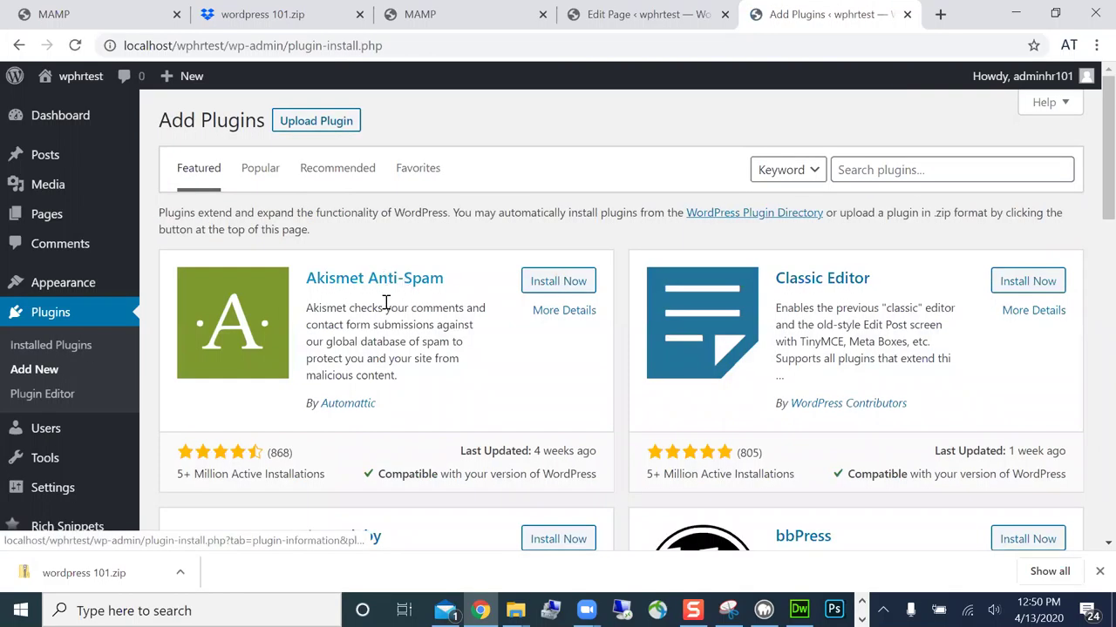
- Upload contact-form-7.5.1.7.zip, then install and activate Contact Form 7
click(310, 129)
click(492, 277)
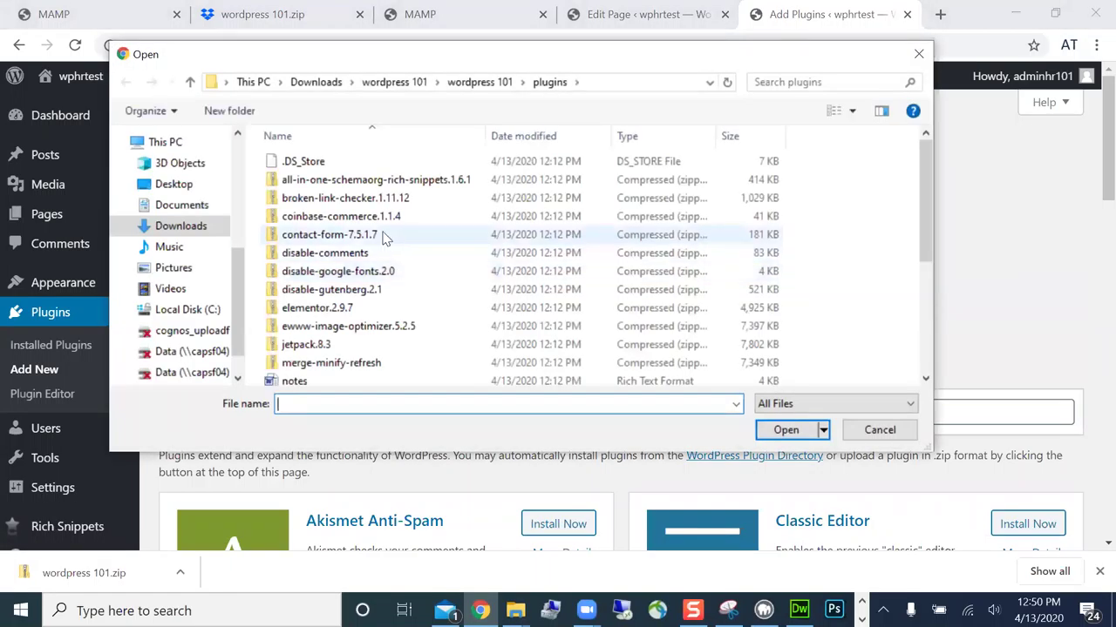
click(401, 234)
click(787, 430)
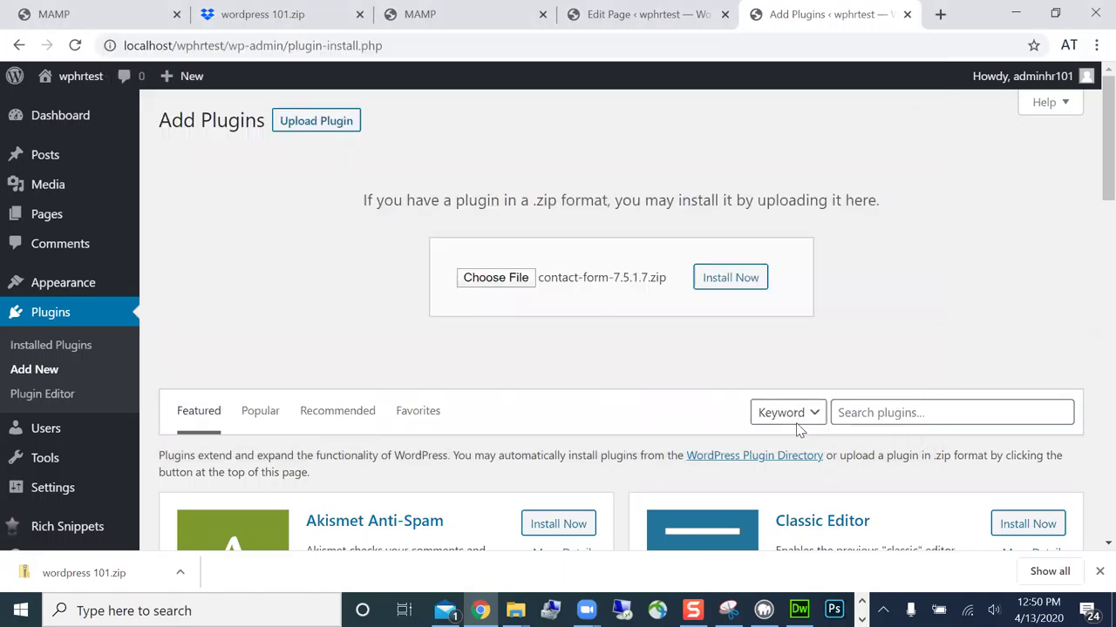
click(747, 292)
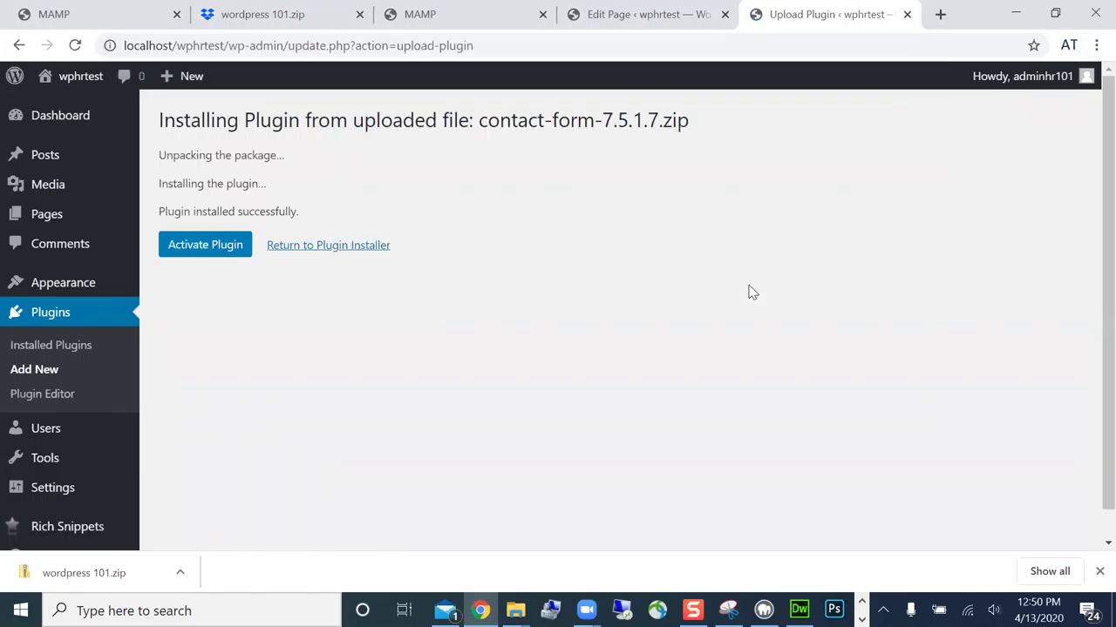
click(223, 248)
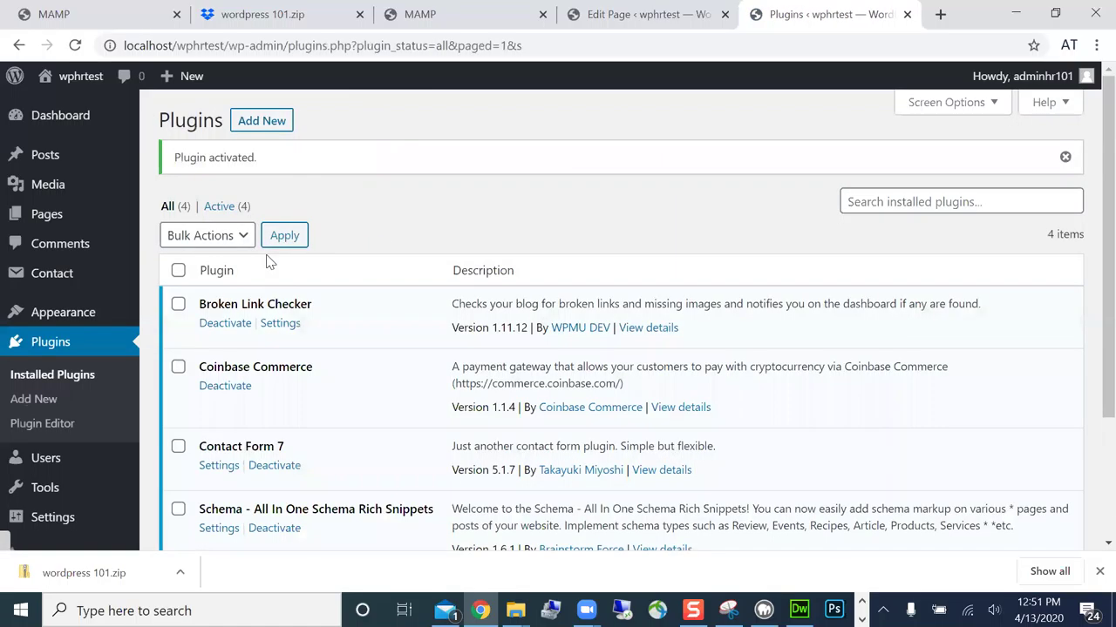
click(270, 122)
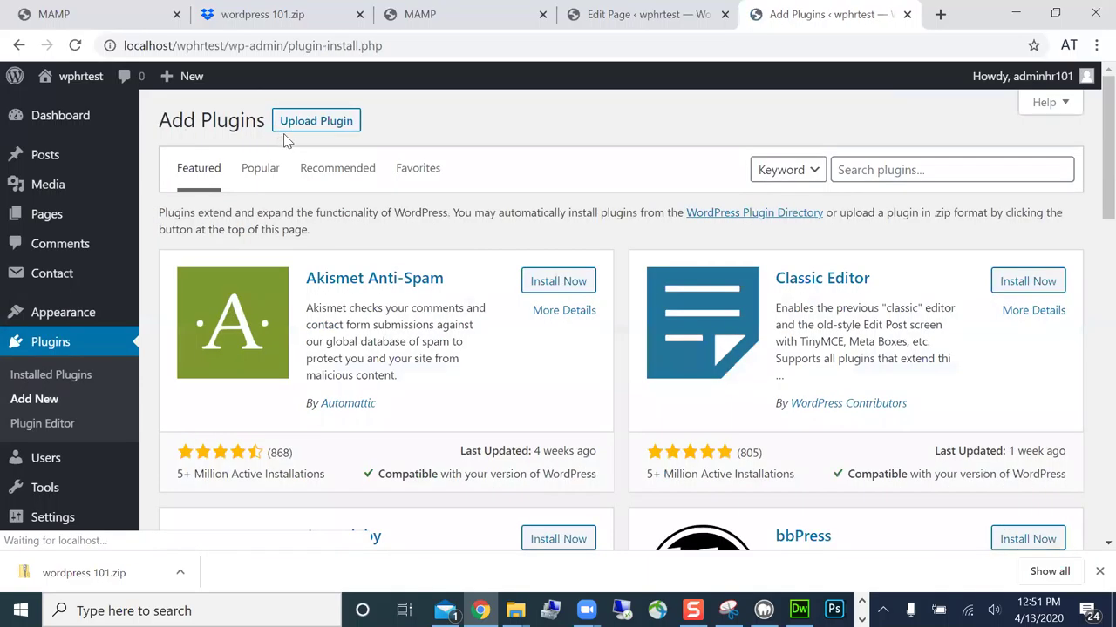
click(301, 122)
click(491, 286)
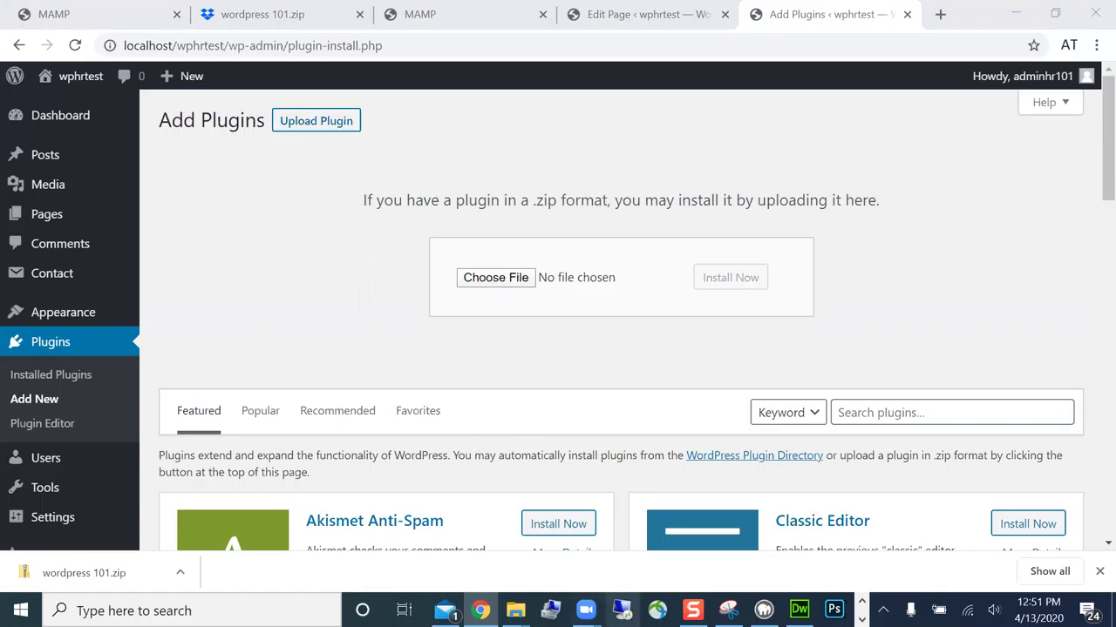
mouse_move(584, 610)
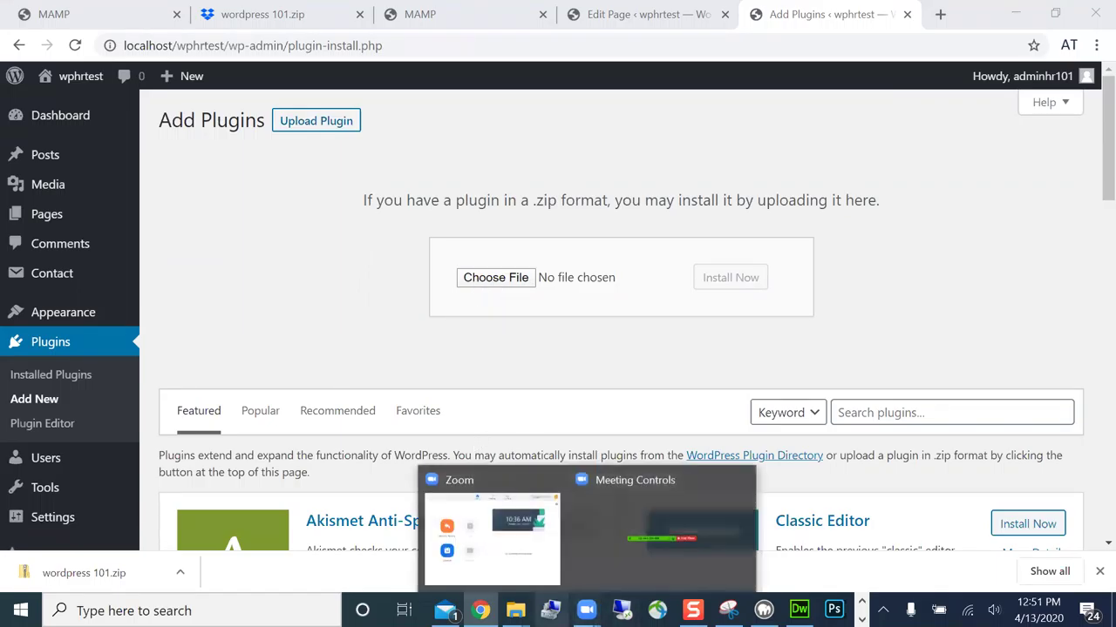
mouse_move(514, 610)
mouse_move(445, 610)
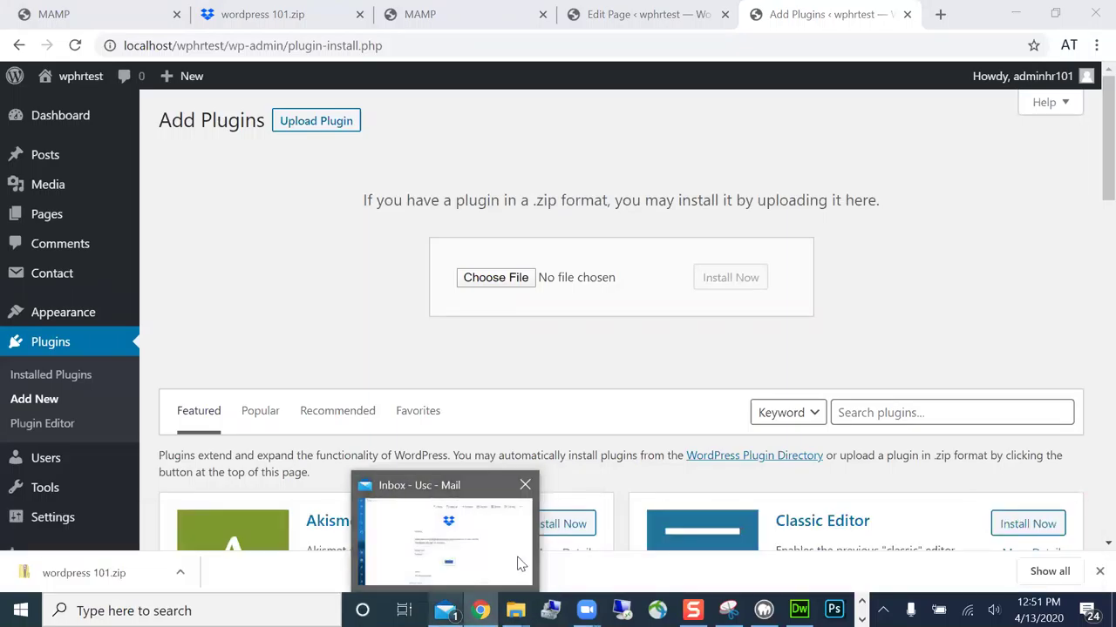
mouse_move(516, 552)
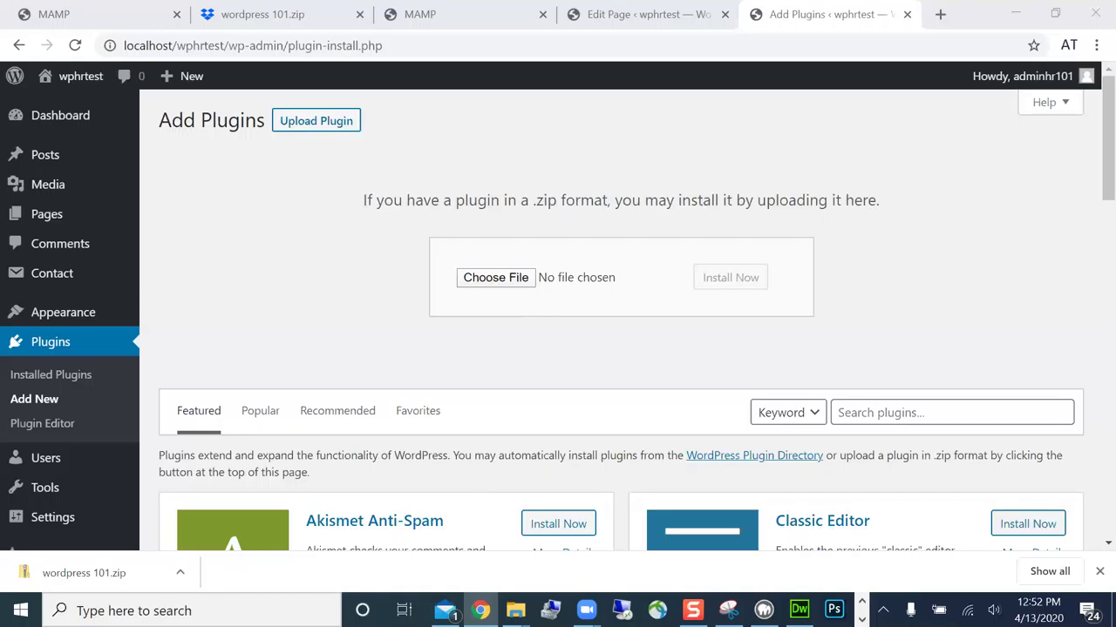
key(super+d)
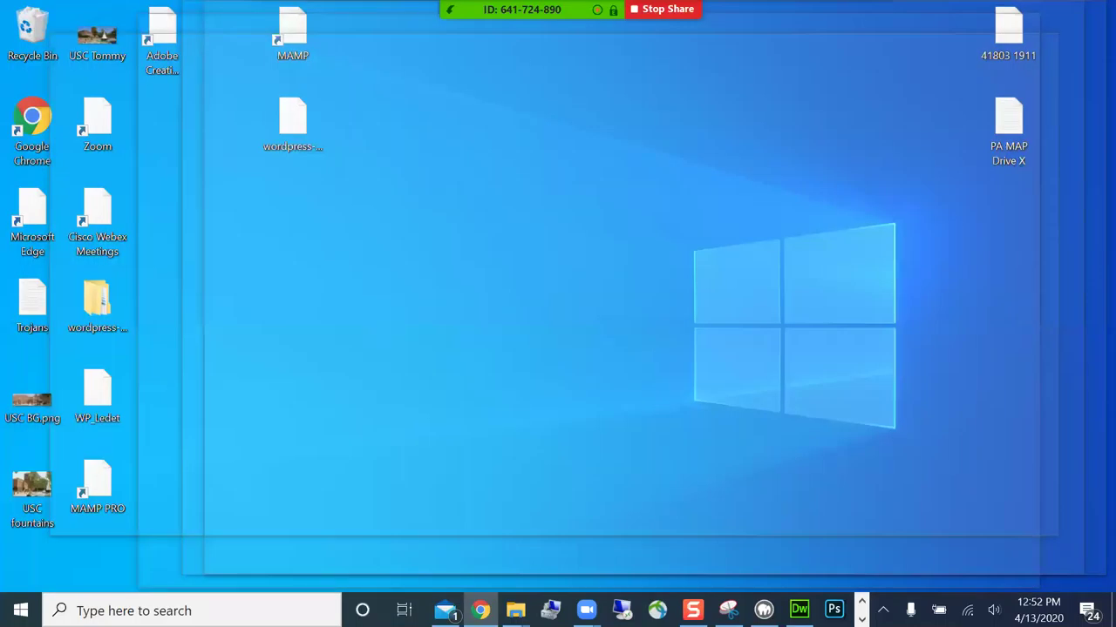
key(super+d)
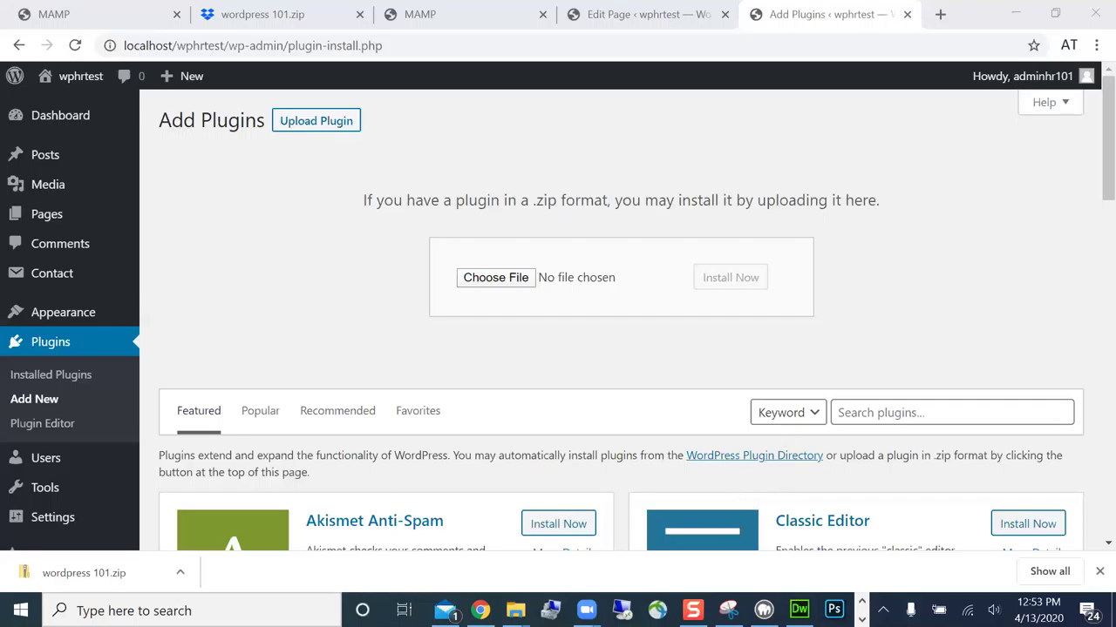
right_click(514, 610)
key(Escape)
- Move up to the wordpress 101 plugins folder, then open a fresh File Explorer on Local Disk (C:)
click(514, 610)
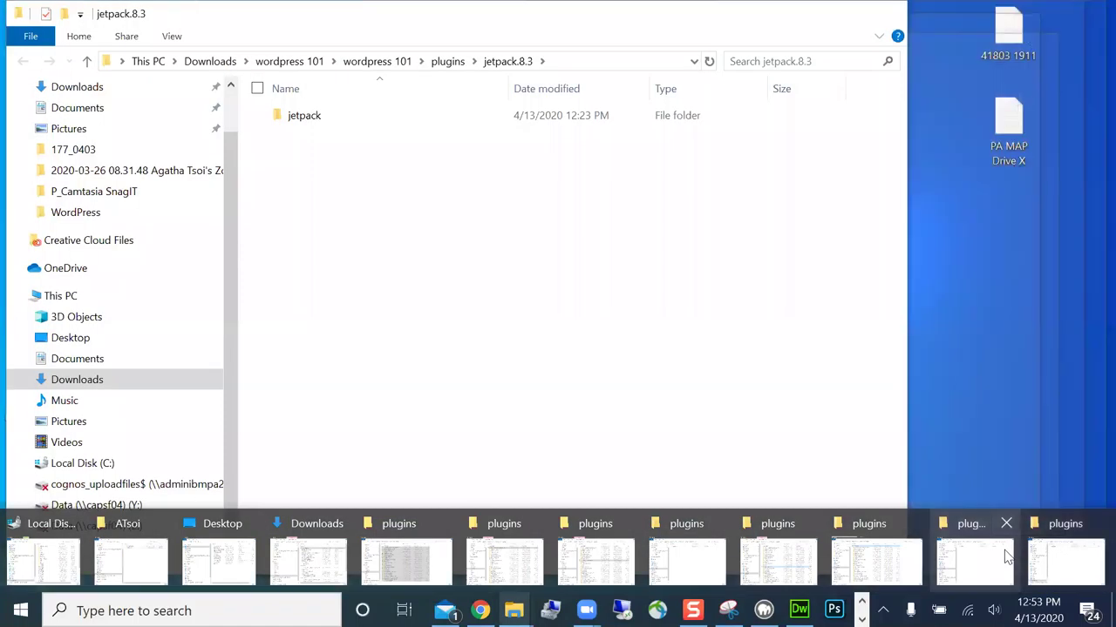
click(1009, 556)
key(alt+Up)
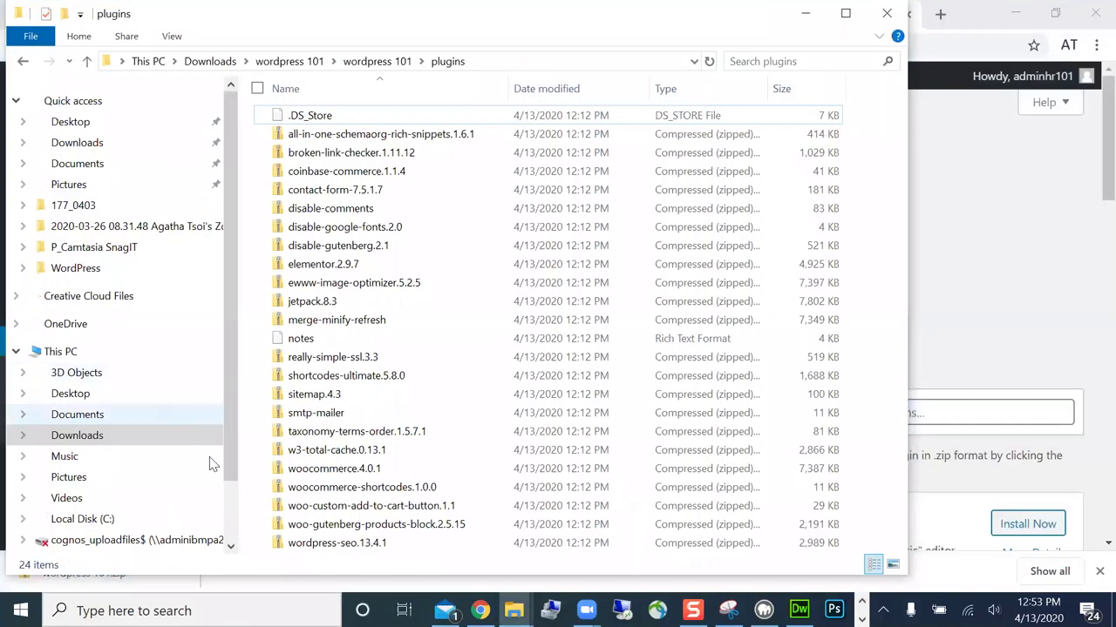
click(117, 519)
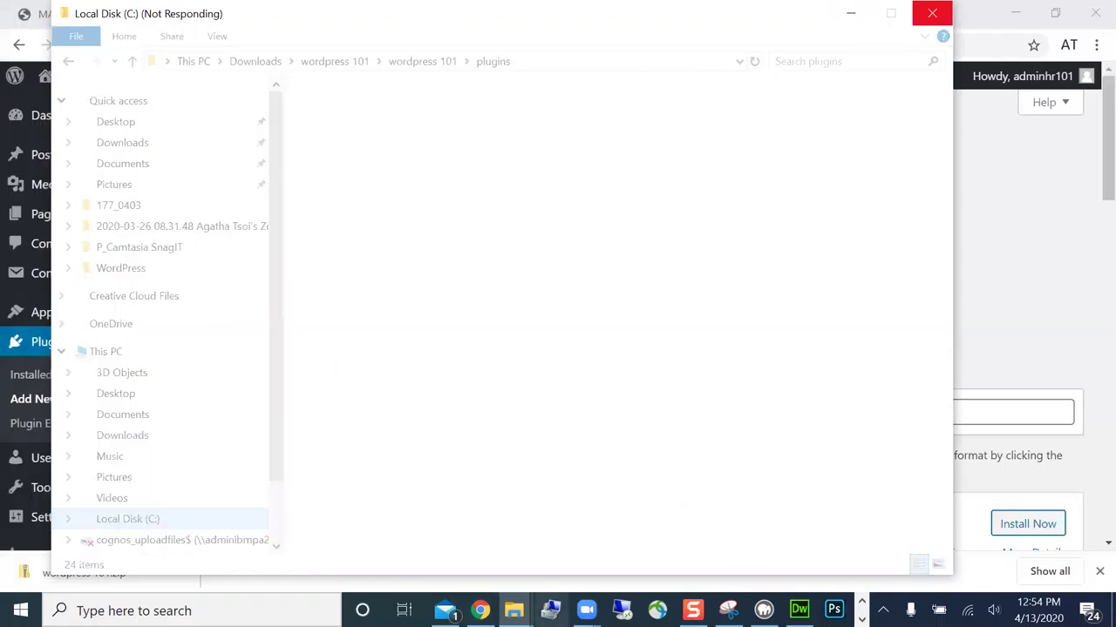
right_click(513, 610)
click(501, 522)
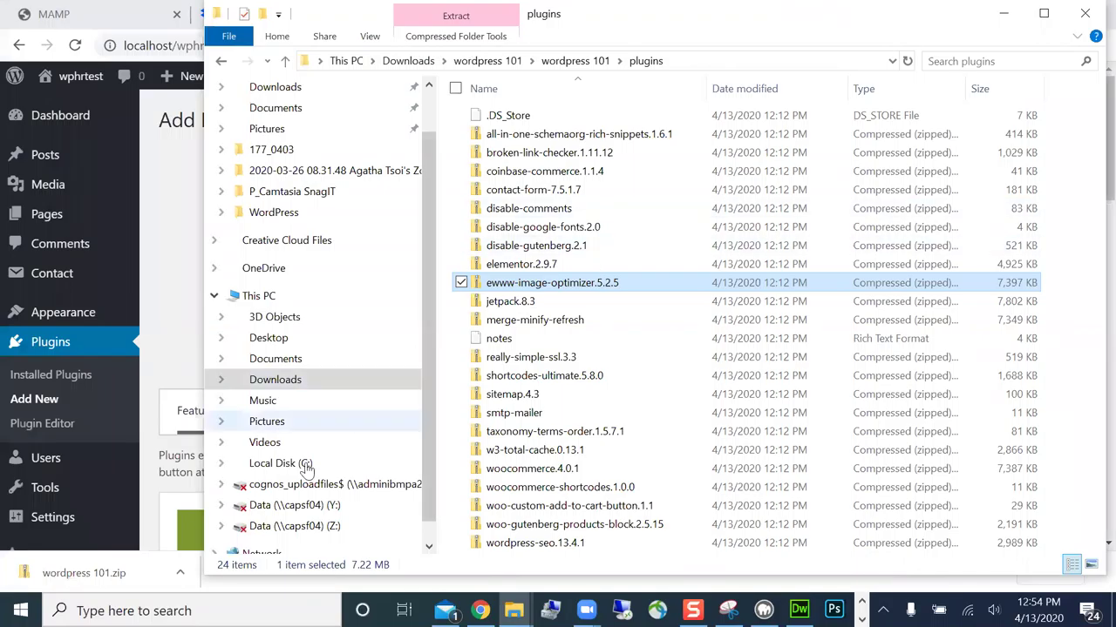
click(305, 465)
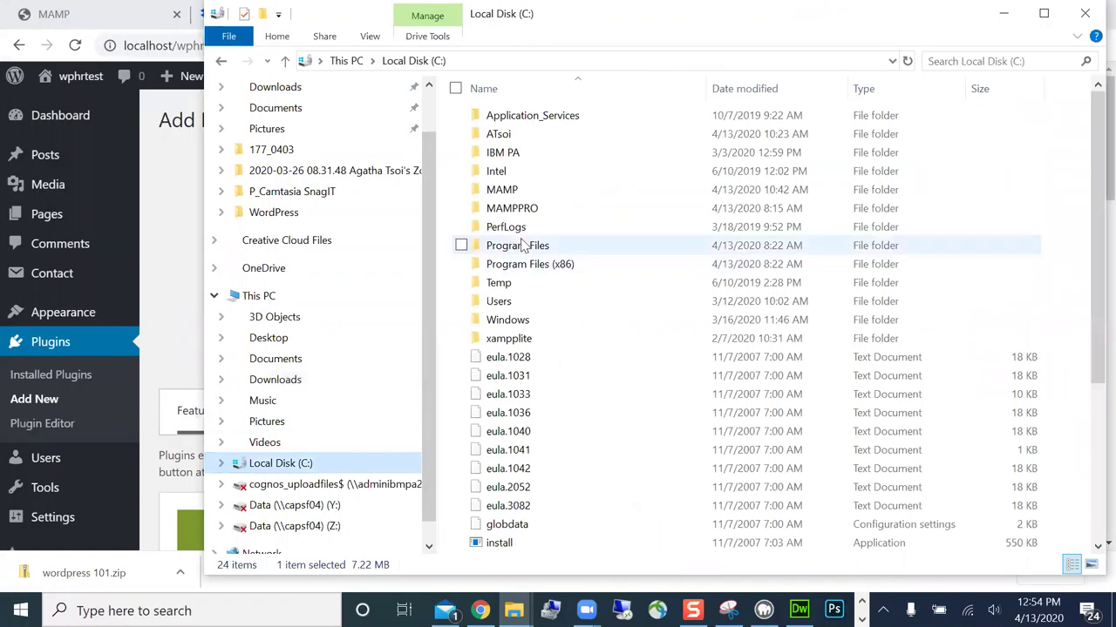
double_click(514, 190)
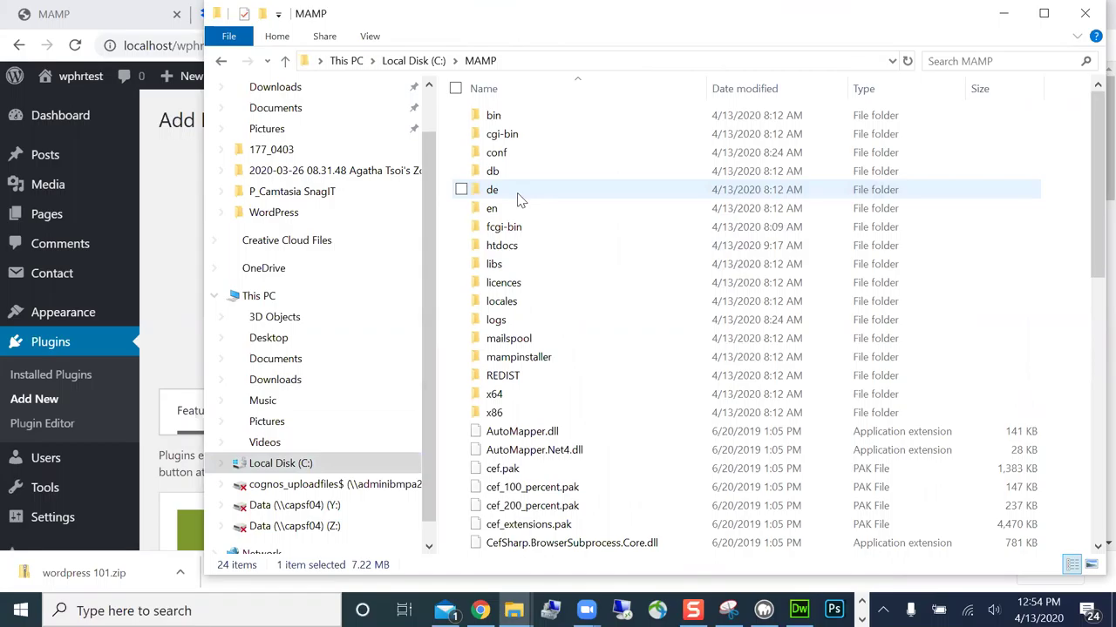
click(413, 60)
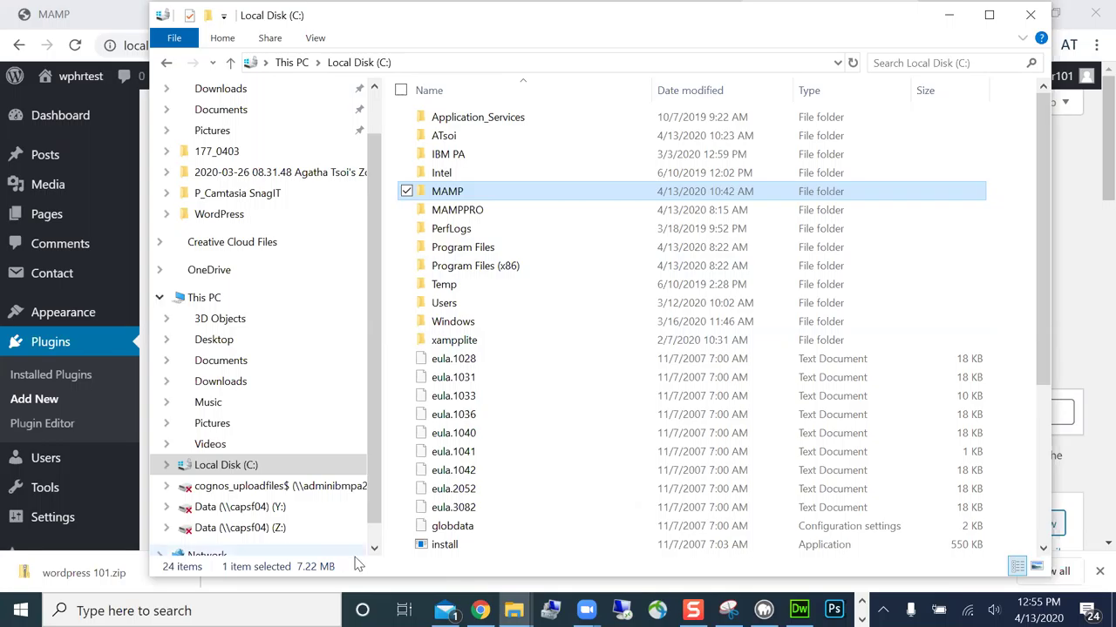
mouse_move(585, 610)
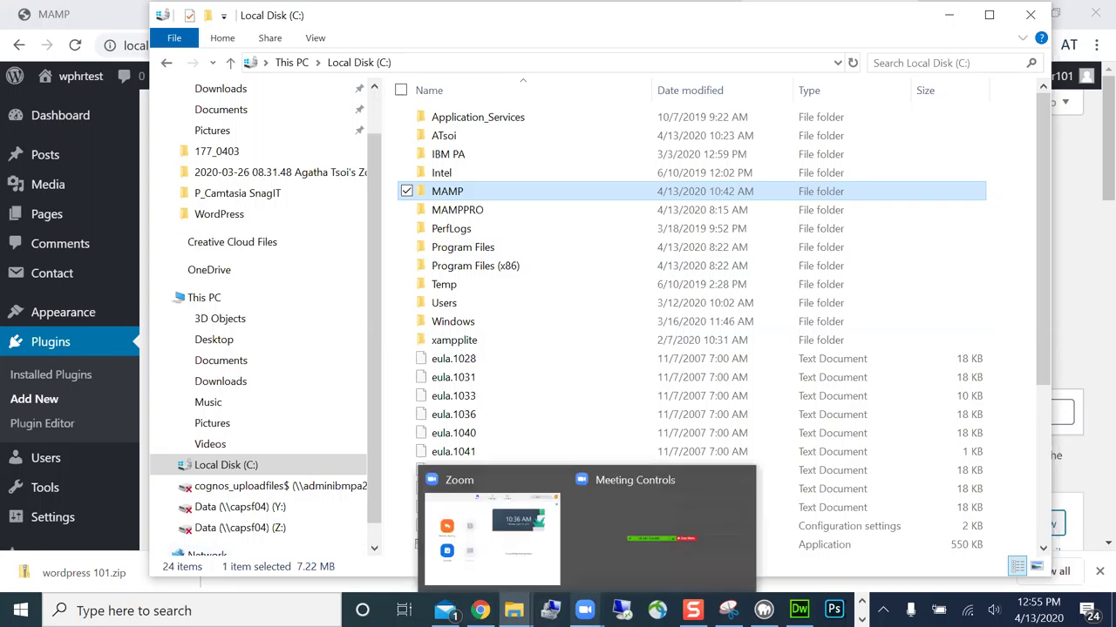
click(620, 577)
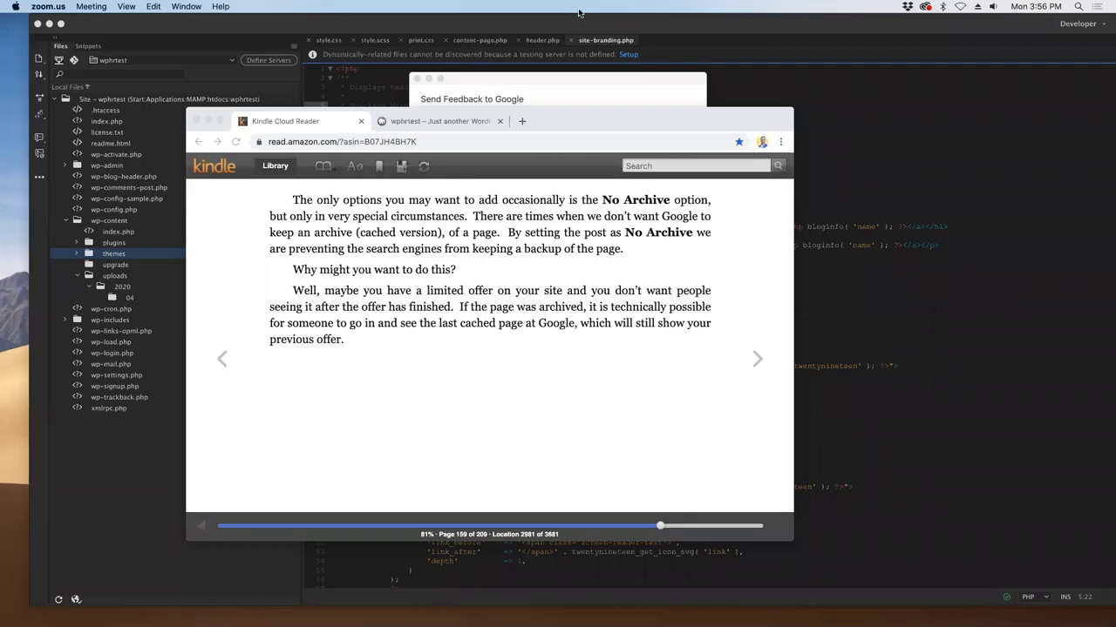
- Maximise the Dreamweaver window, then choose Dreamweaver > Quit Dreamweaver
click(708, 27)
double_click(685, 24)
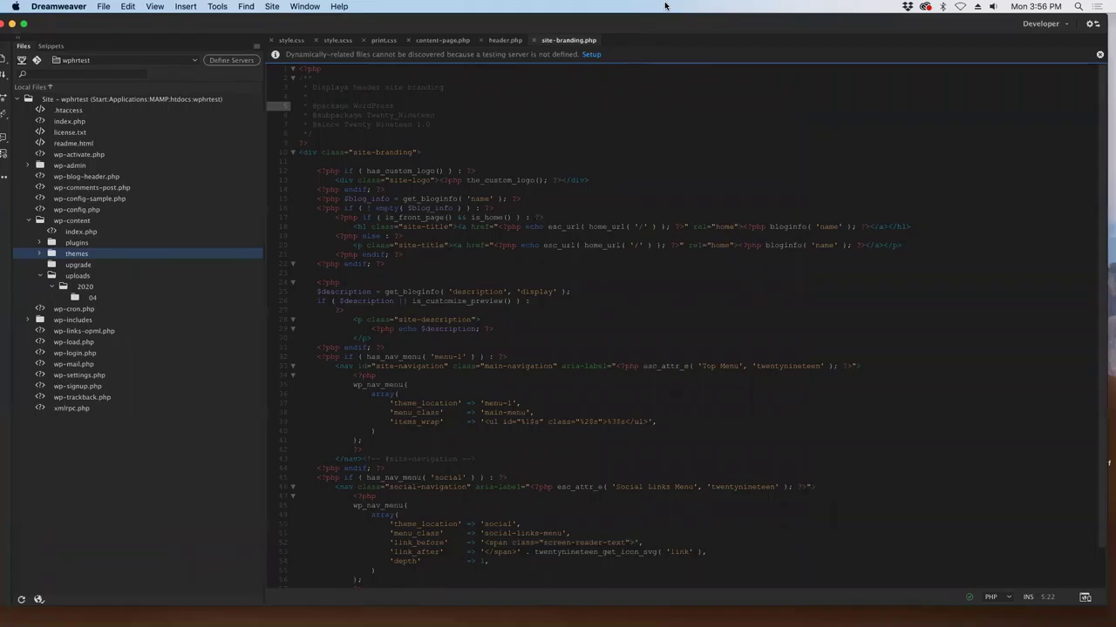
click(58, 6)
click(59, 130)
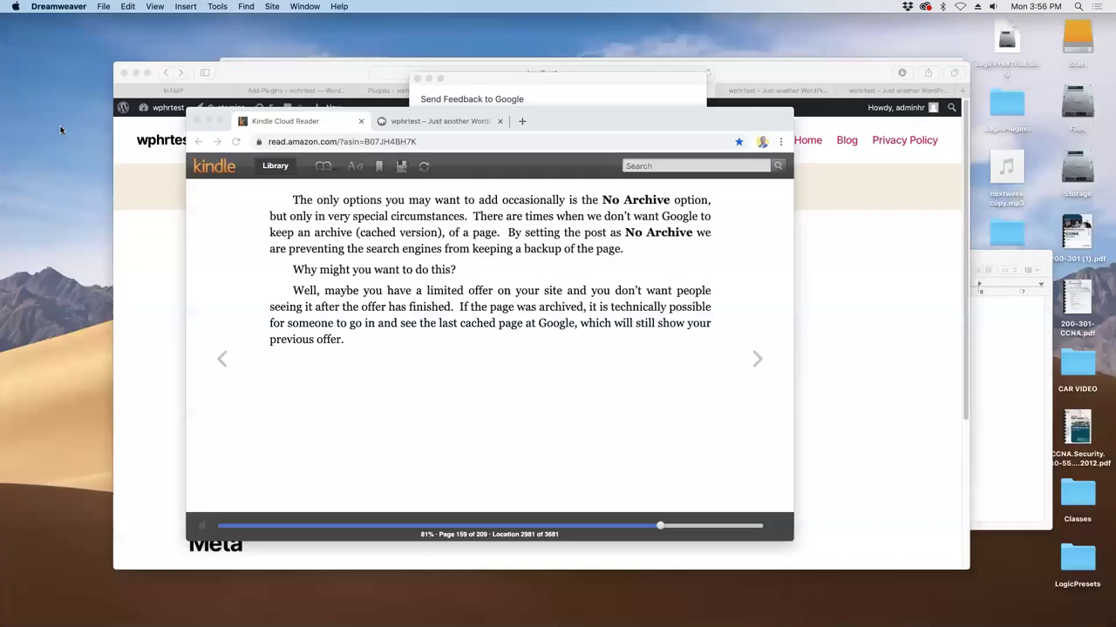
- Close the wphrtest WordPress site tab in the Kindle reader window
click(530, 108)
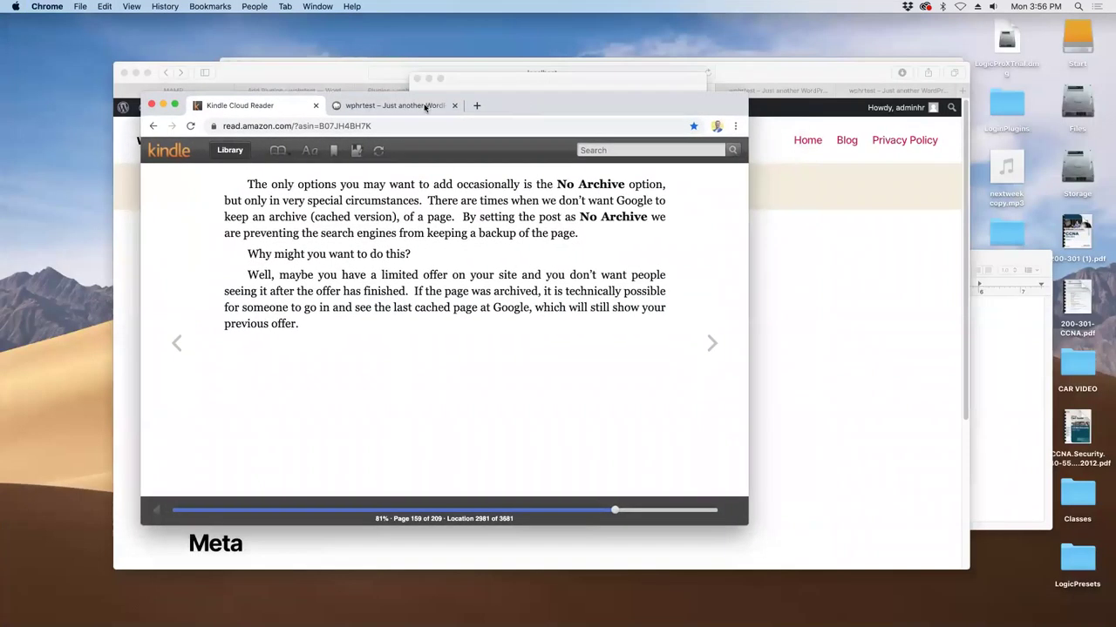
click(427, 107)
click(454, 105)
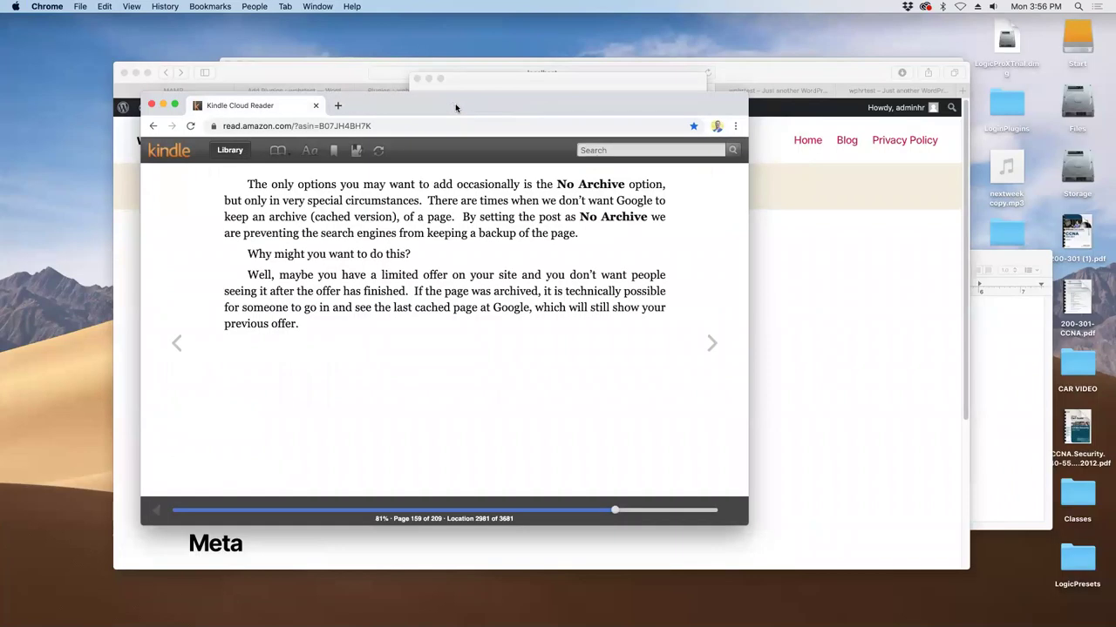
drag(455, 108, 416, 104)
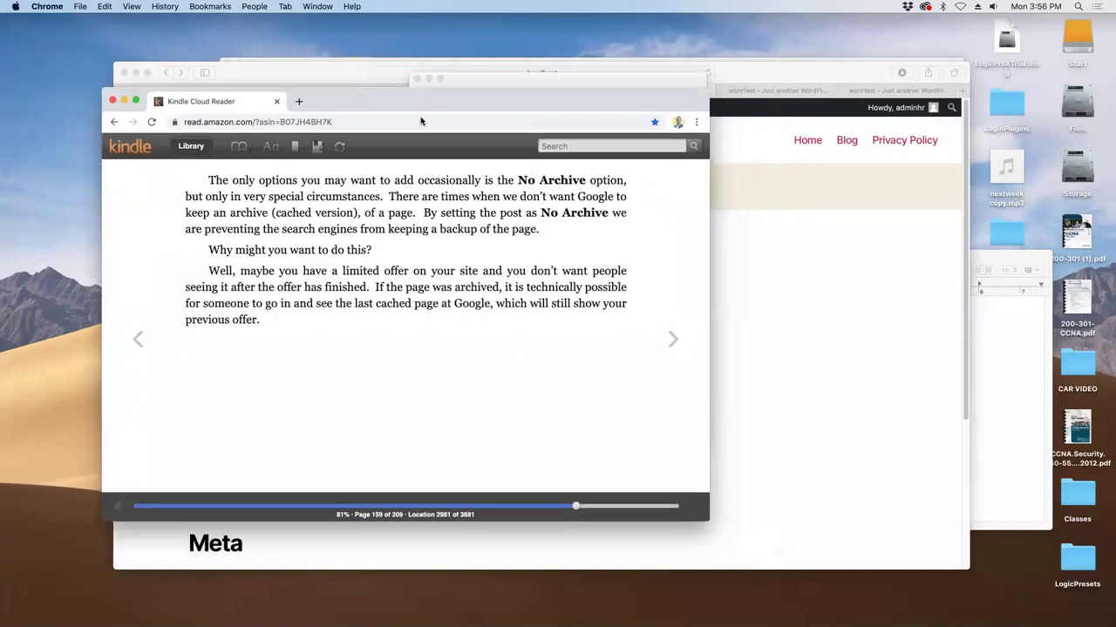
- Return the book to page 158, Meta Robots Advanced, and close the Google feedback window
click(675, 343)
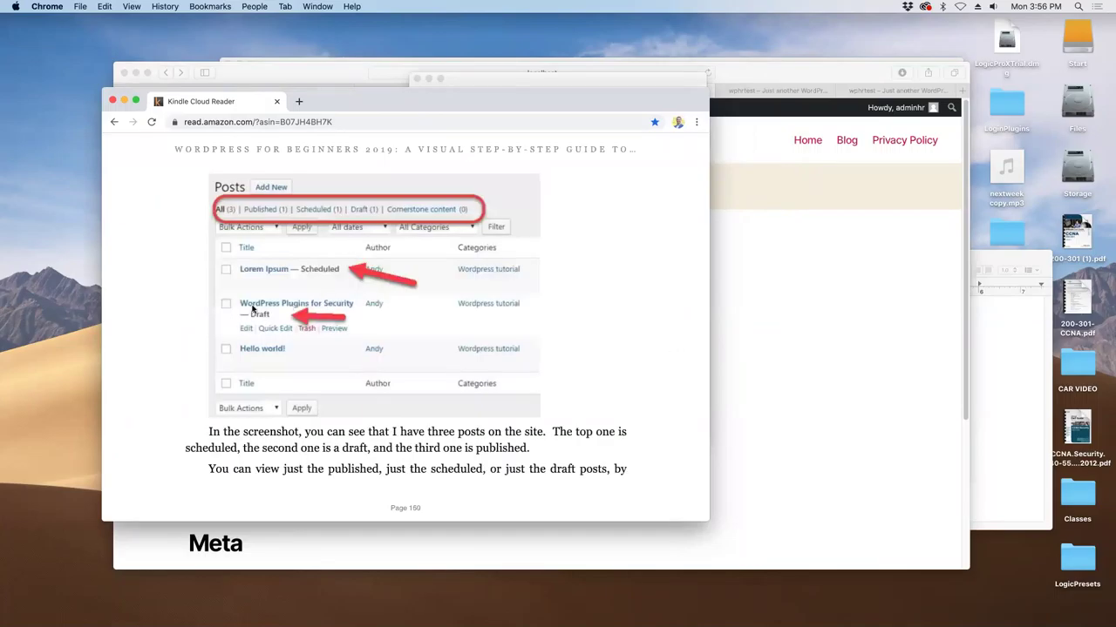
click(175, 309)
click(159, 309)
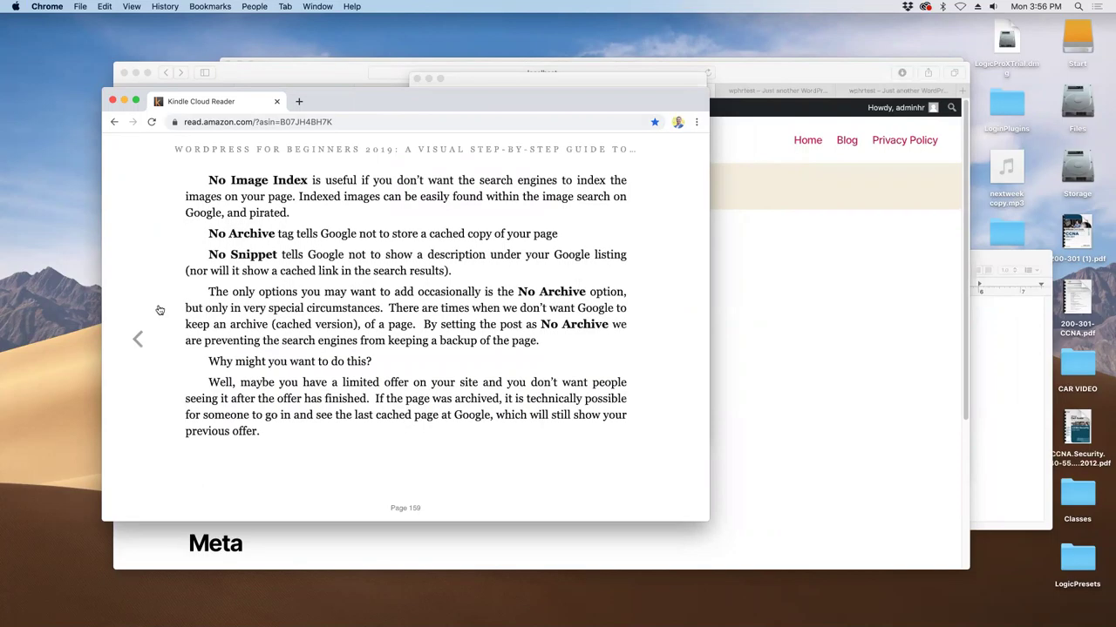
click(159, 309)
drag(451, 94, 386, 84)
click(685, 90)
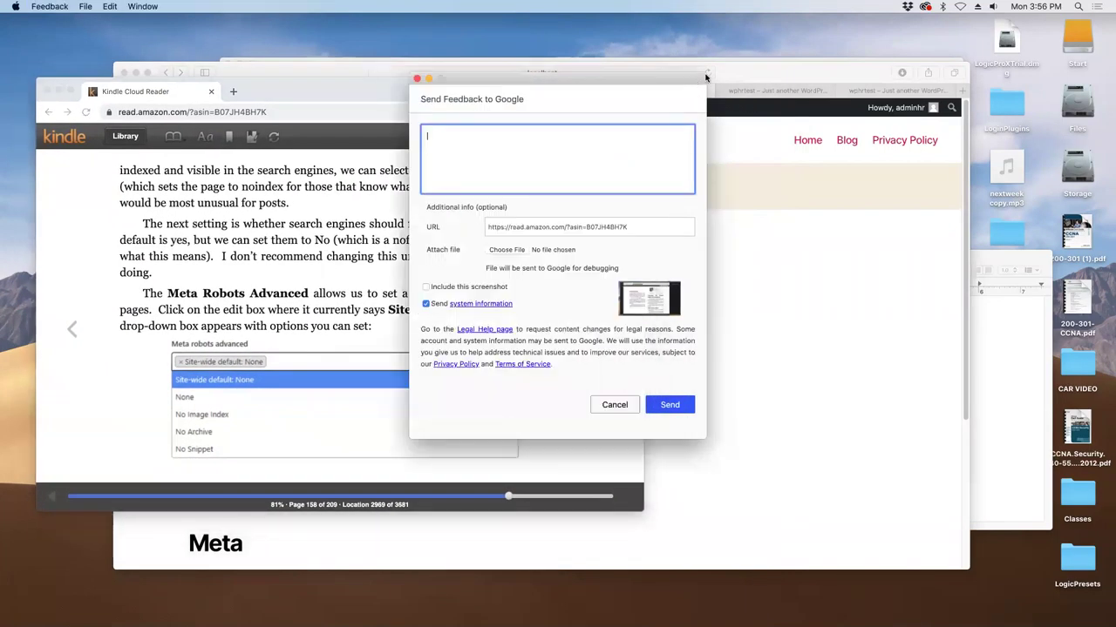
click(415, 79)
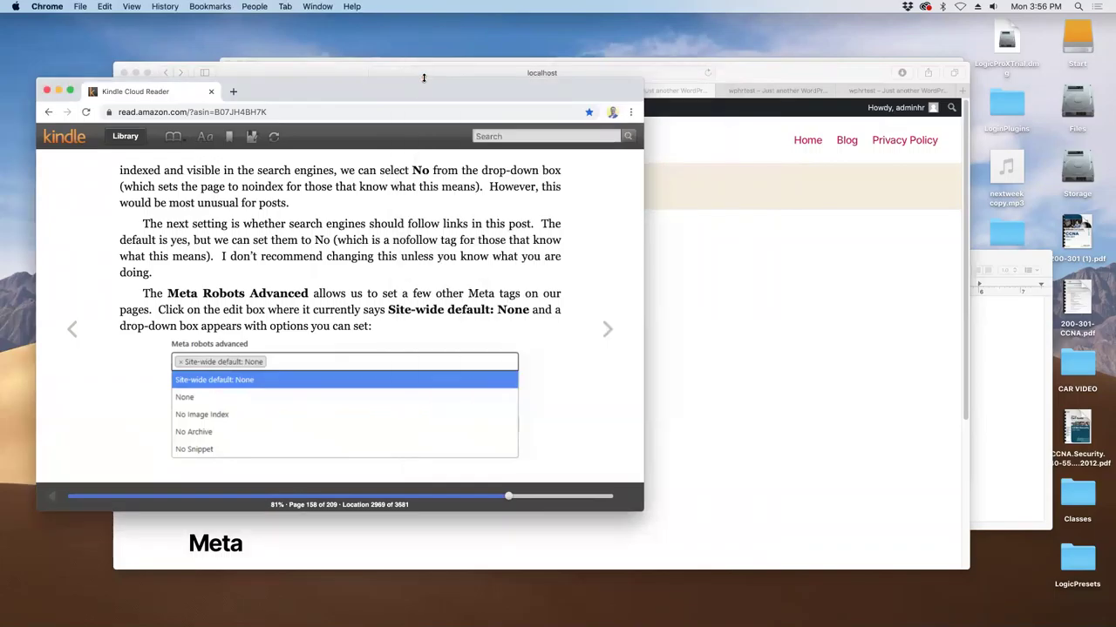
click(735, 78)
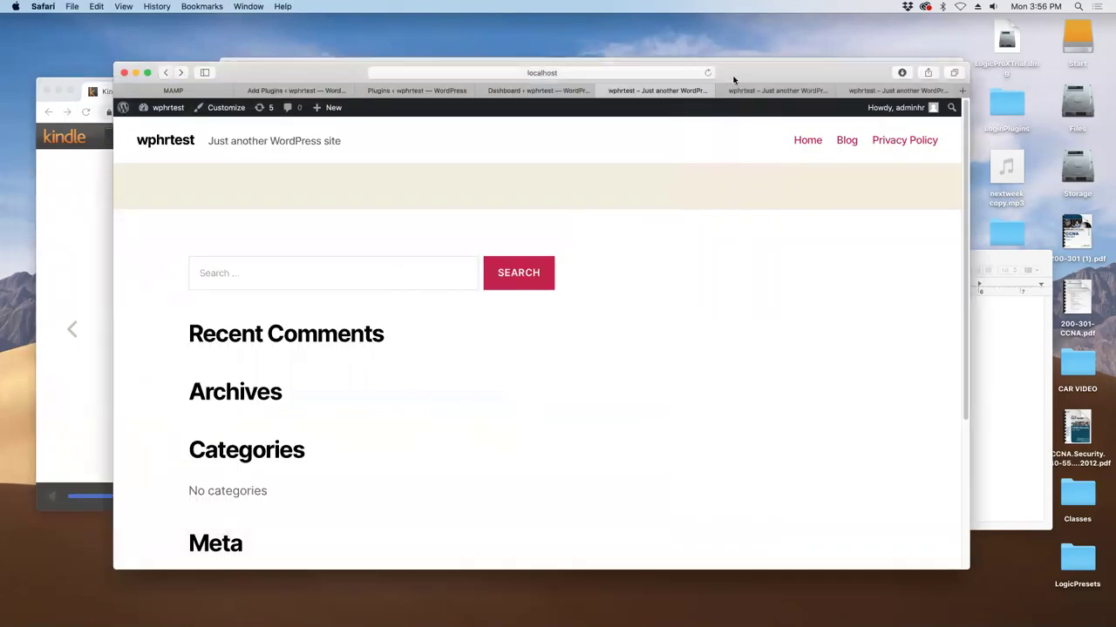
- Close the wphrtest, Plugins, Dashboard and Add Plugins tabs and the MAMP Safari window
click(608, 90)
click(604, 91)
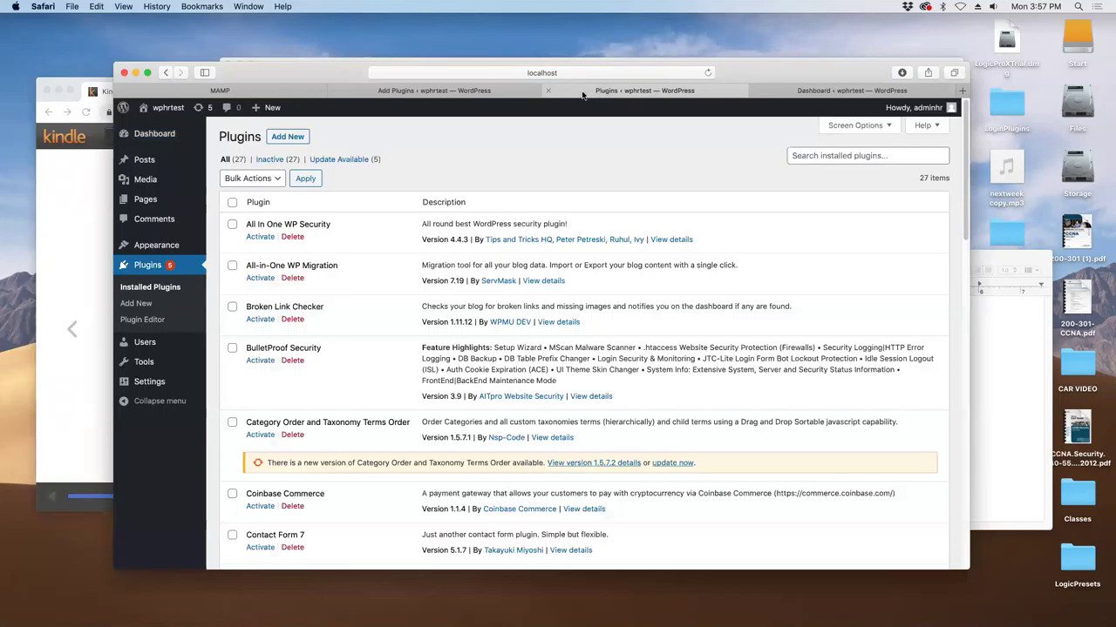
click(524, 91)
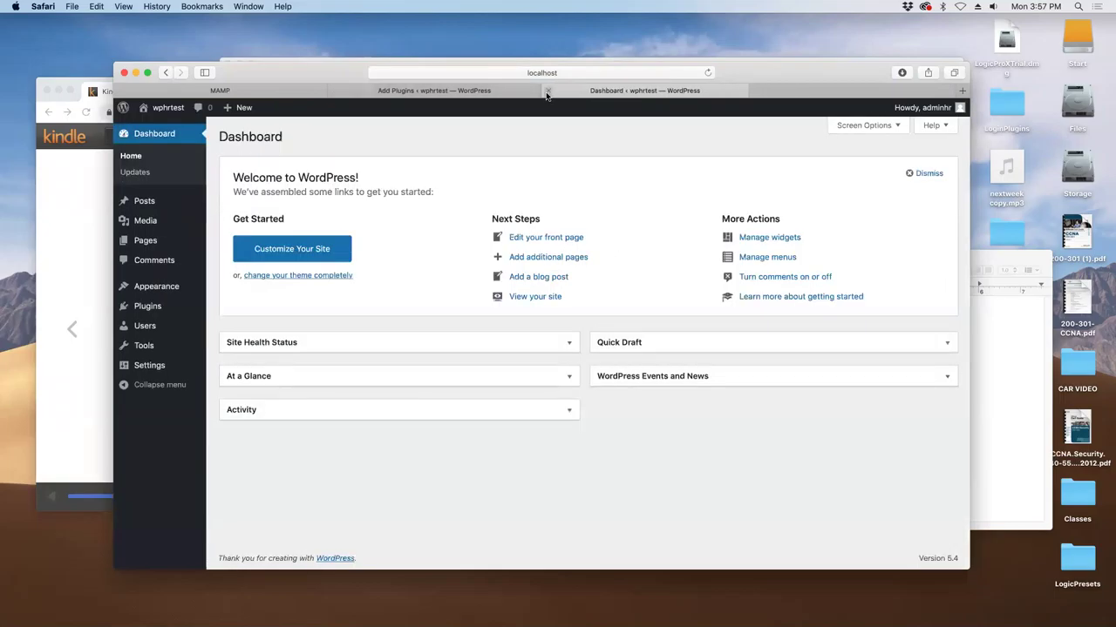
click(547, 90)
click(543, 90)
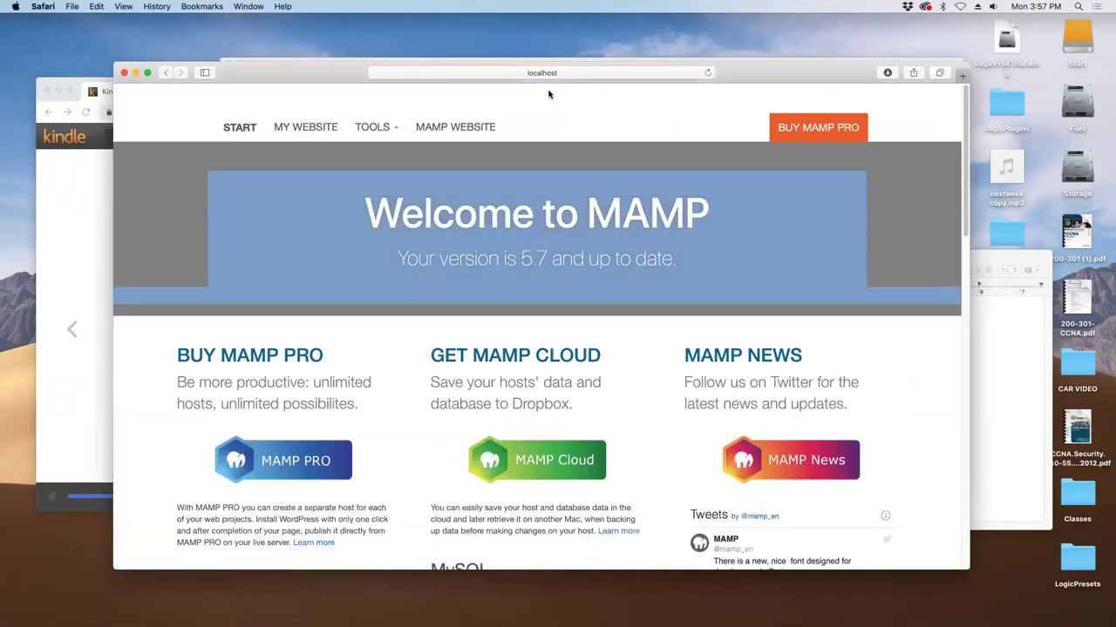
click(124, 73)
drag(728, 146, 397, 120)
- Close the Mail window and quit Mail from the menu
click(785, 182)
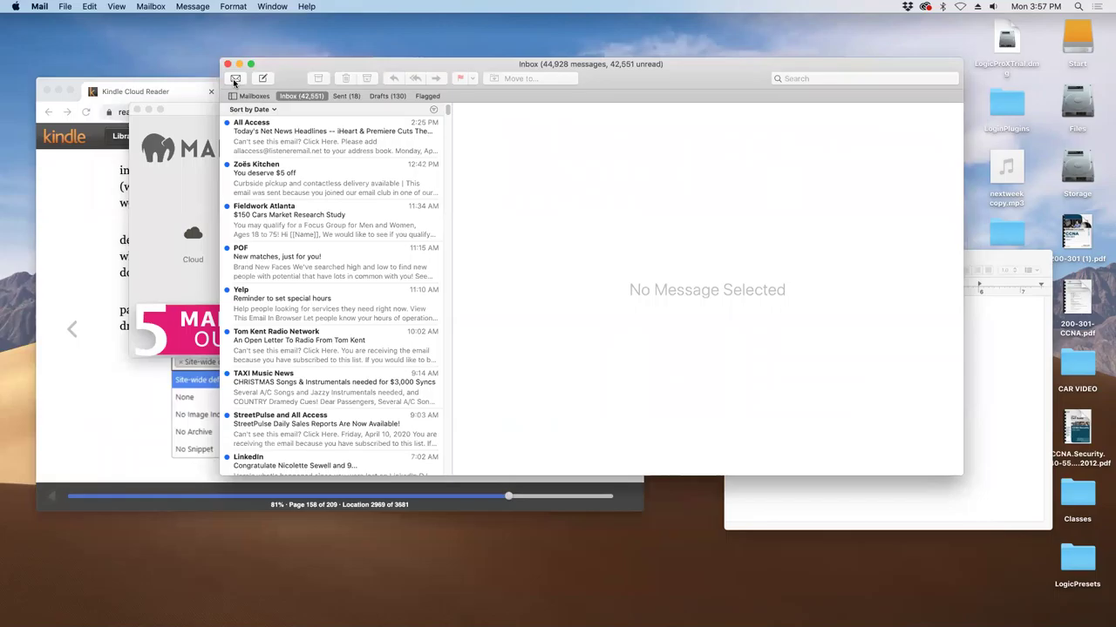
click(227, 64)
click(15, 7)
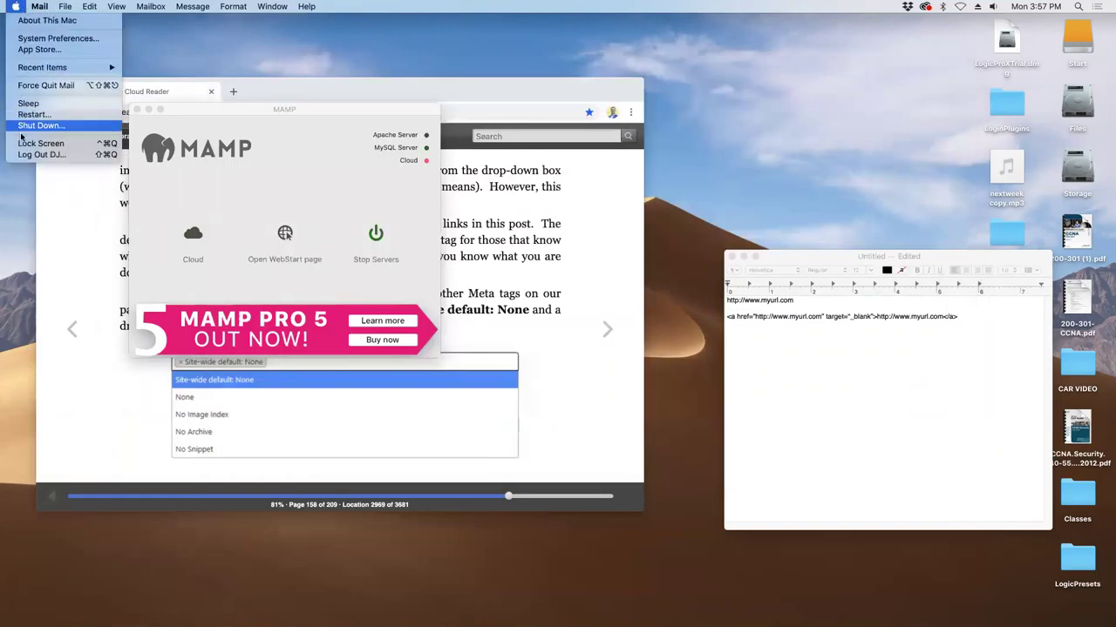
mouse_move(36, 7)
click(54, 143)
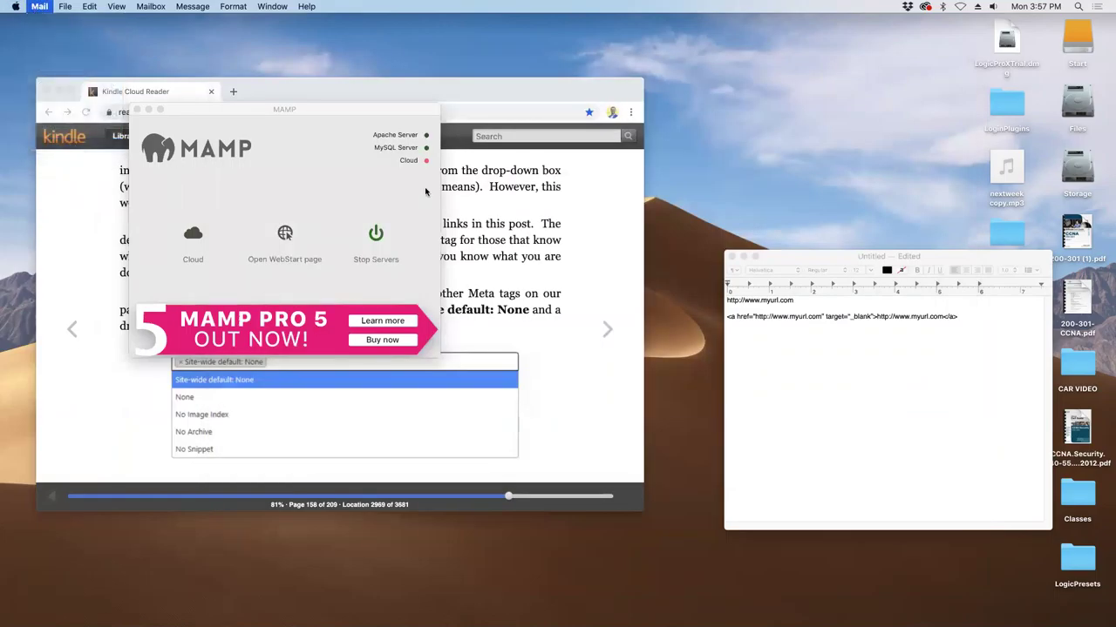
- Bring the TextEdit note forward and select the end of the link code line
click(862, 256)
drag(862, 257, 838, 138)
drag(950, 199, 619, 142)
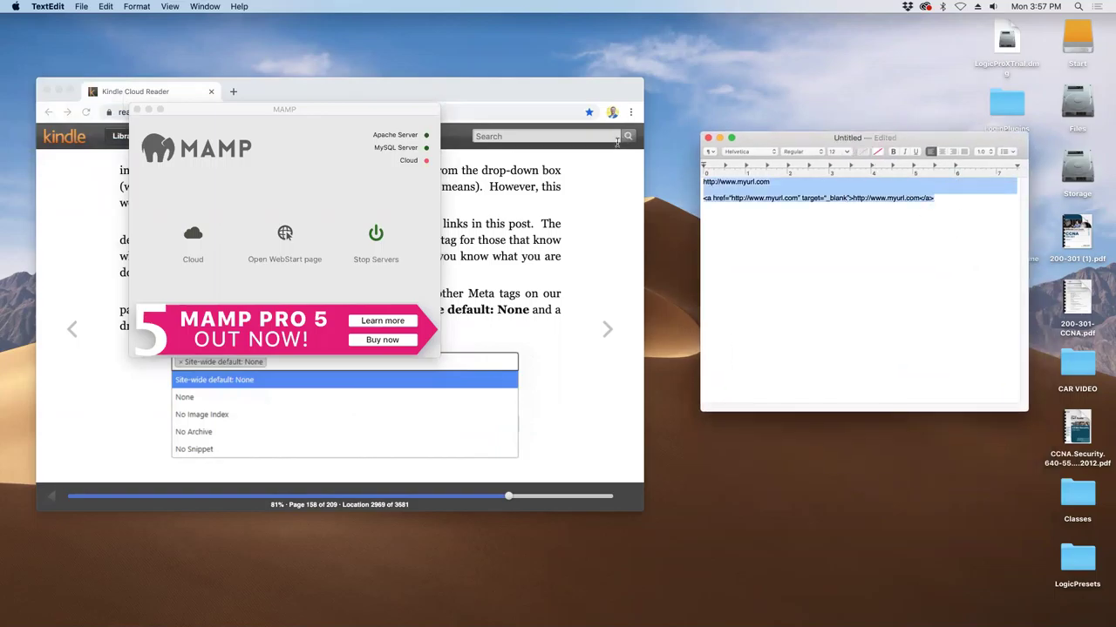
- Delete the leftover link text so the TextEdit note is blank
key(BackSpace)
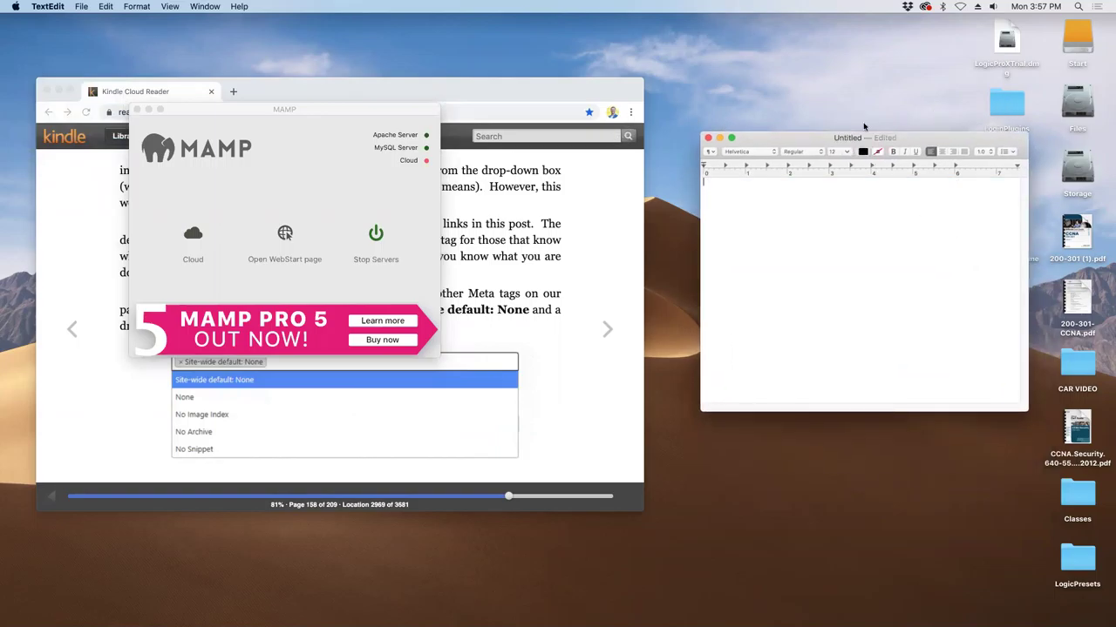
drag(614, 88, 575, 64)
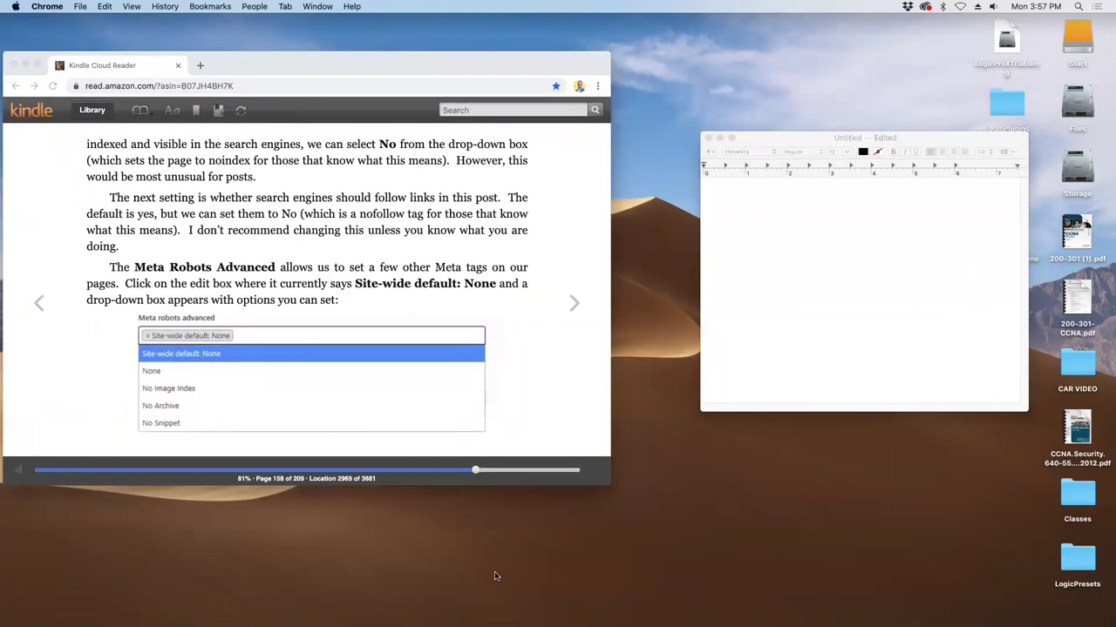
click(498, 578)
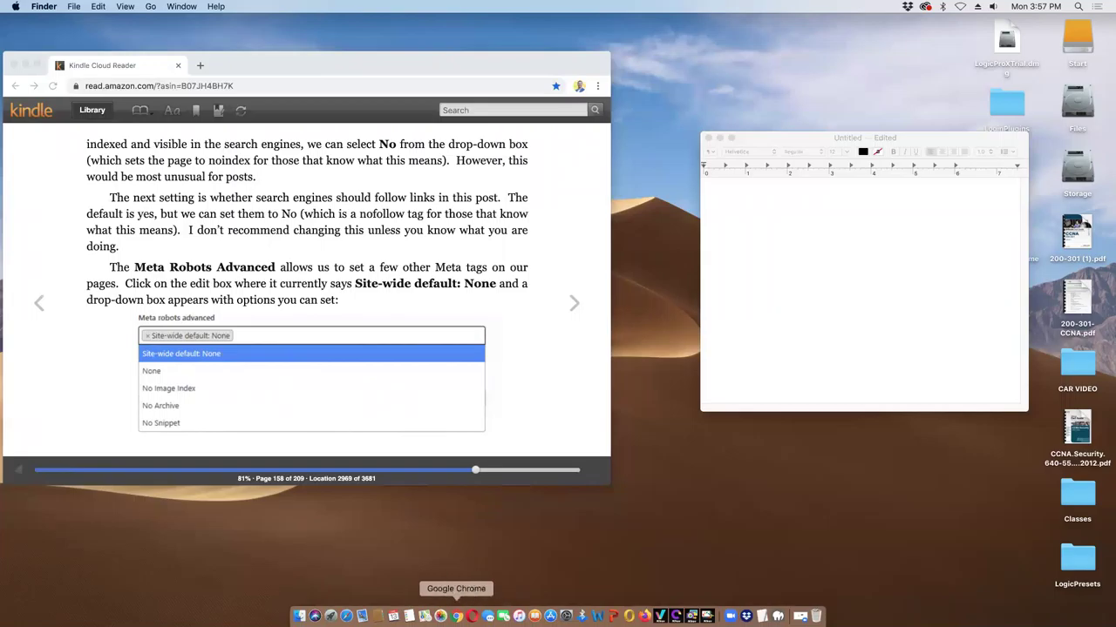
- Open a new Google tab in Chrome beside the TextEdit note
click(456, 616)
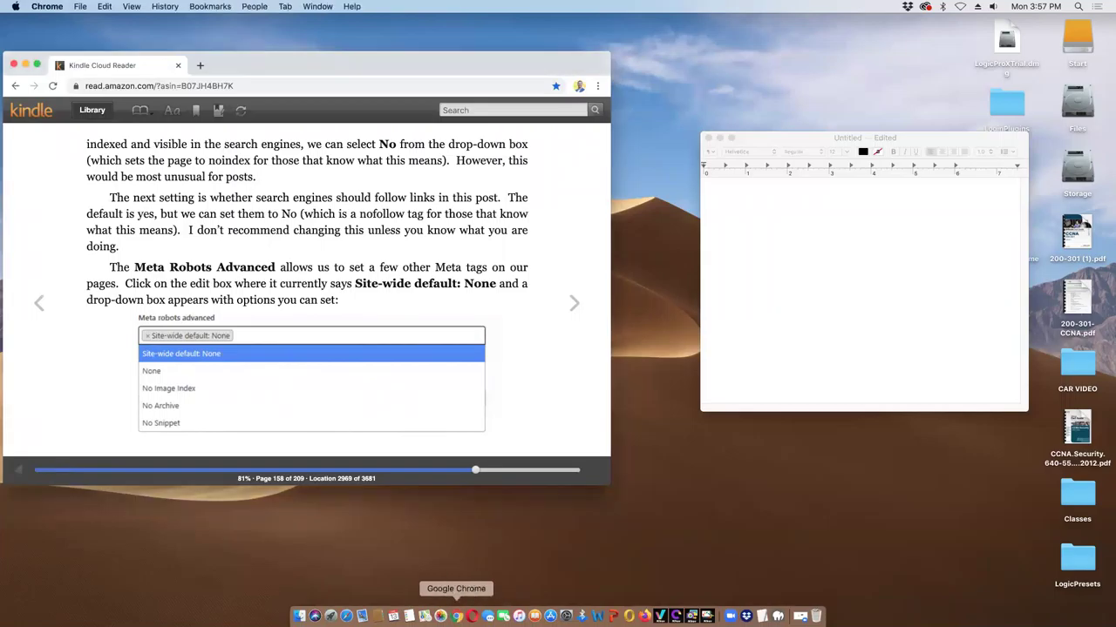
click(199, 65)
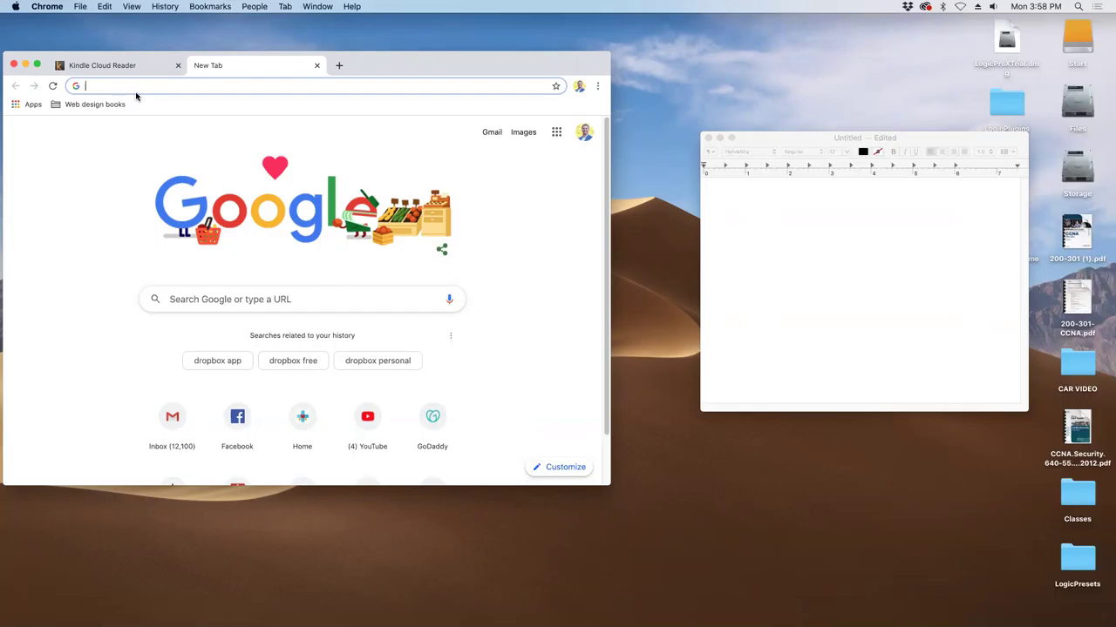
click(786, 240)
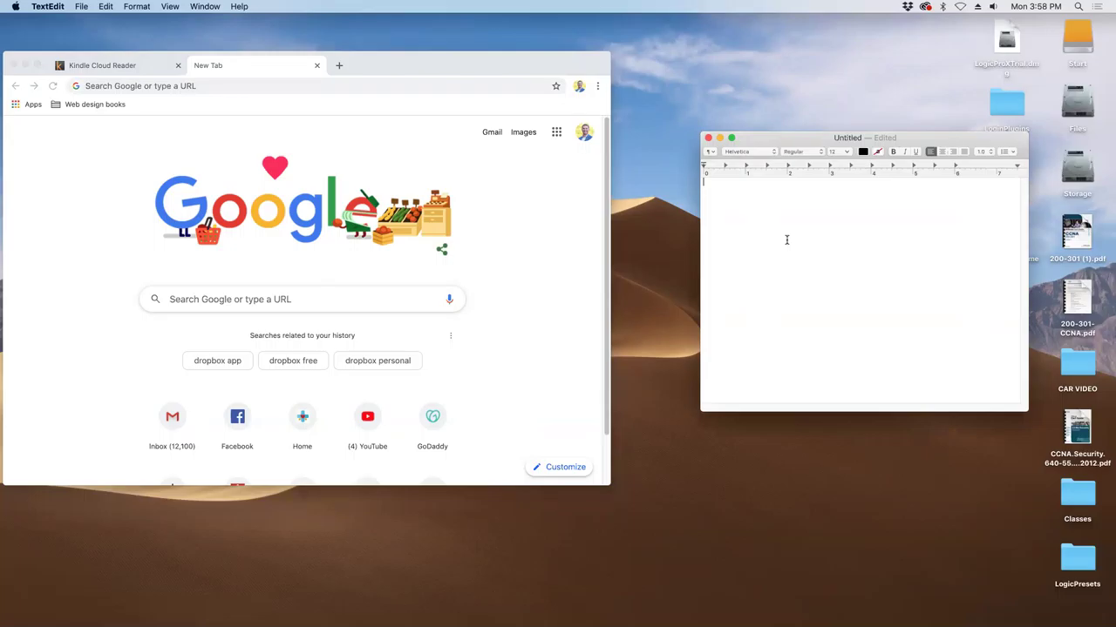
- Type the first outline line 'Logo - image, icon, or text' in TextEdit
text(Logo - image, icon, or text)
drag(498, 62, 553, 60)
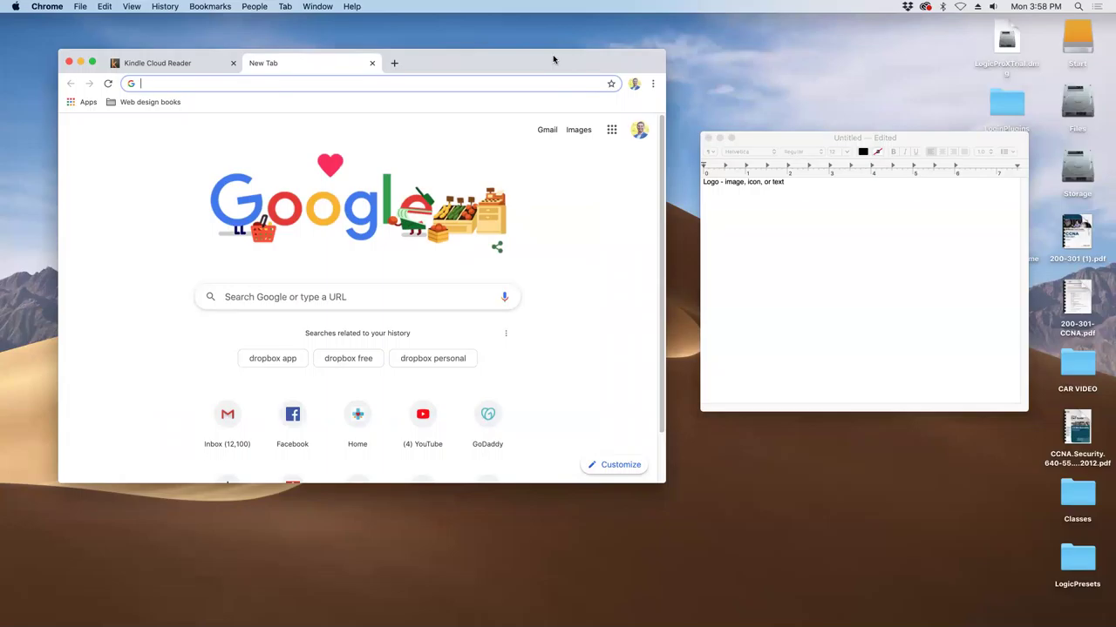
mouse_move(566, 621)
click(738, 617)
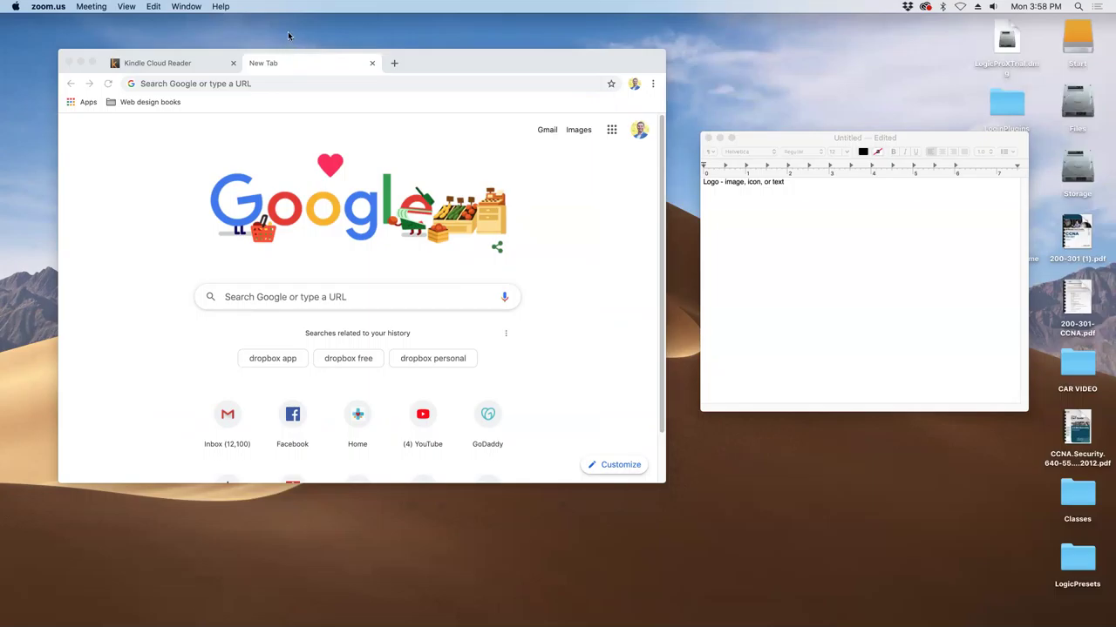
click(963, 255)
drag(919, 138, 915, 126)
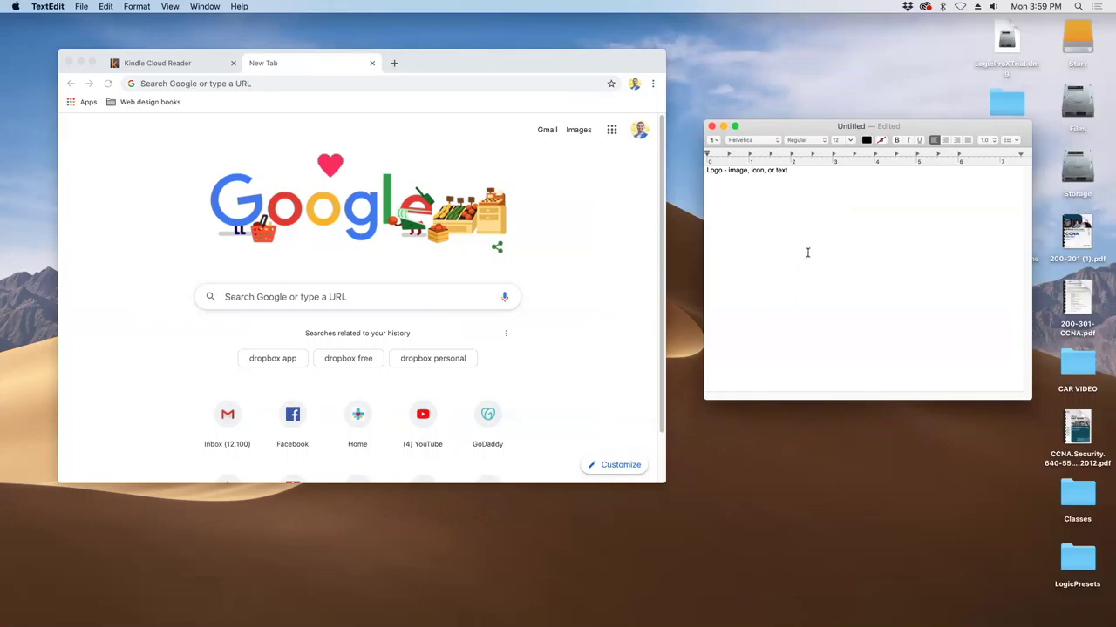
- Add the 'Header' and 'Carosel image' lines below the Logo line
text(Hadin)
key(BackSpace)
key(BackSpace)
key(BackSpace)
key(BackSpace)
text(ead)
key(BackSpace)
text(der  )
text(Ca)
text(rosal)
key(BackSpace)
key(BackSpace)
text(el image)
- Correct 'Carosel' to 'Carousel' via spelling suggestions and start a new line
right_click(719, 205)
click(767, 209)
click(771, 201)
key(Return)
- Add 'Information content' with bullets home page, about, events and blog / newsletter
text(Infom)
text(tio)
key(BackSpace)
key(BackSpace)
key(BackSpace)
key(BackSpace)
key(BackSpace)
text(romati content)
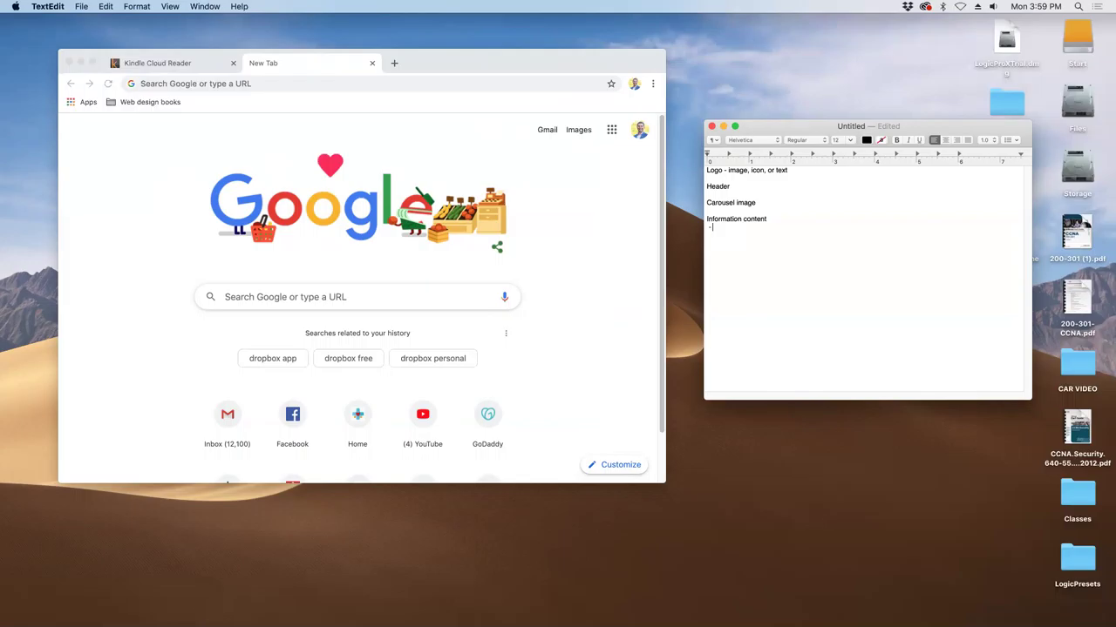
text(home )
text(page  )
text(-)
text( about)
key(Return)
text(- events)
key(Return)
text(- blog / netw)
key(BackSpace)
key(BackSpace)
text(wslee)
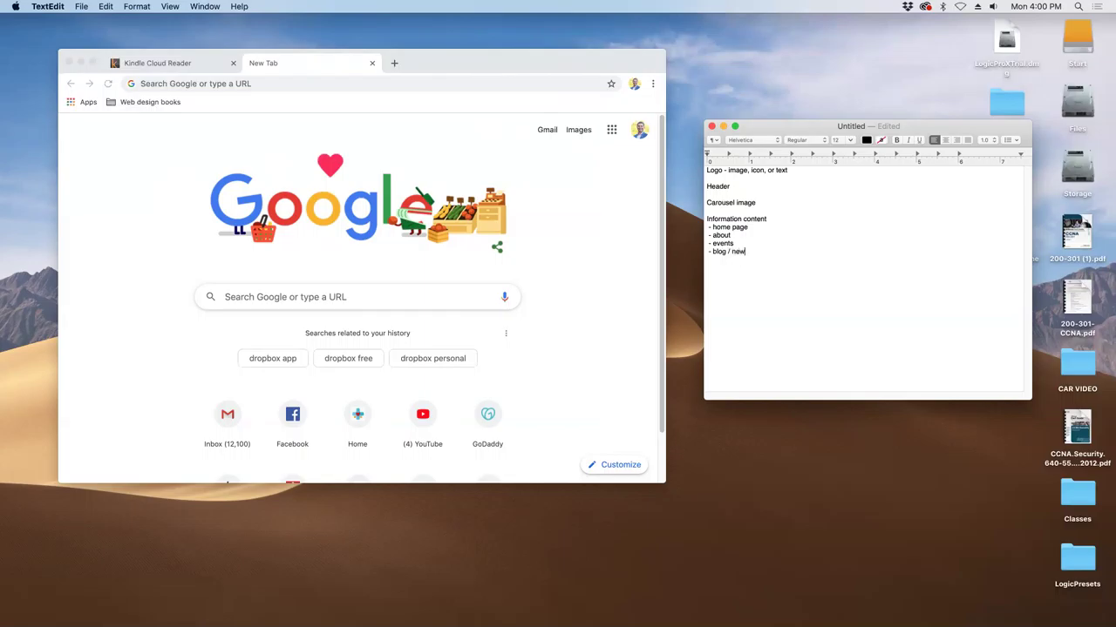
key(BackSpace)
text(tter)
key(Return)
- Add a 'service' item with resume and job listing nested beneath it
text(servuces=)
key(BackSpace)
key(BackSpace)
key(BackSpace)
key(BackSpace)
key(BackSpace)
text(uc)
key(BackSpace)
key(BackSpace)
text(ice)
key(Return)
text(-)
text(reu)
text(ume)
text(  - job)
text( listing)
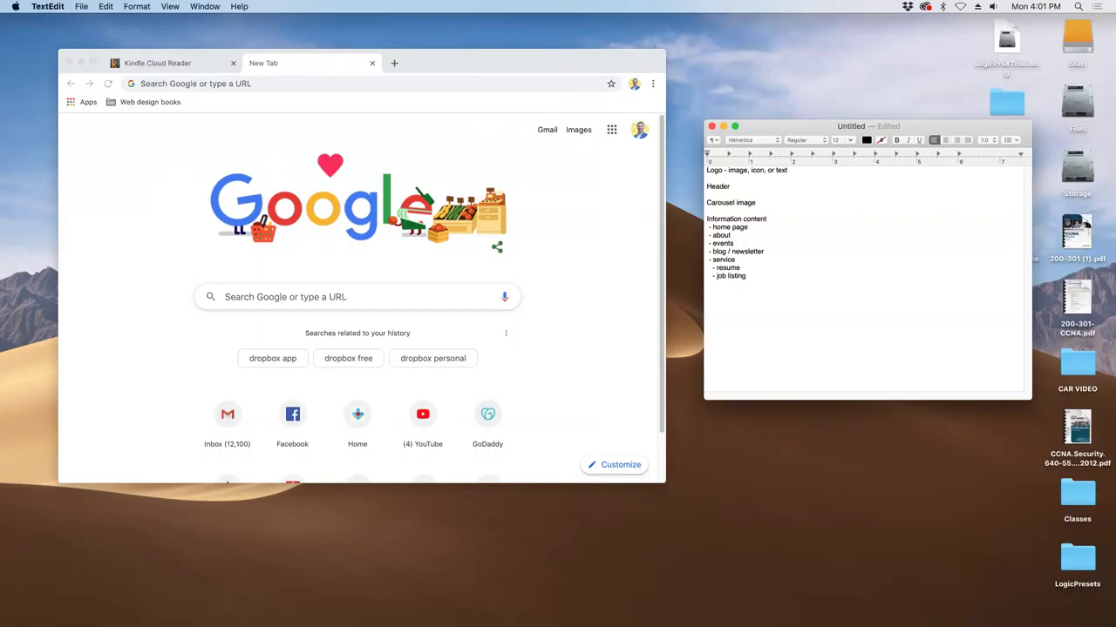
- Add '- benefits' under service, then a 'Contact' line
text(-)
text(benefits)
key(BackSpace)
text(Contact)
- Add a 'Footer' section listing Map, Social media, and Office hours and address
text(F)
text(ooter)
key(Return)
text(Map)
key(Return)
text(Social medai)
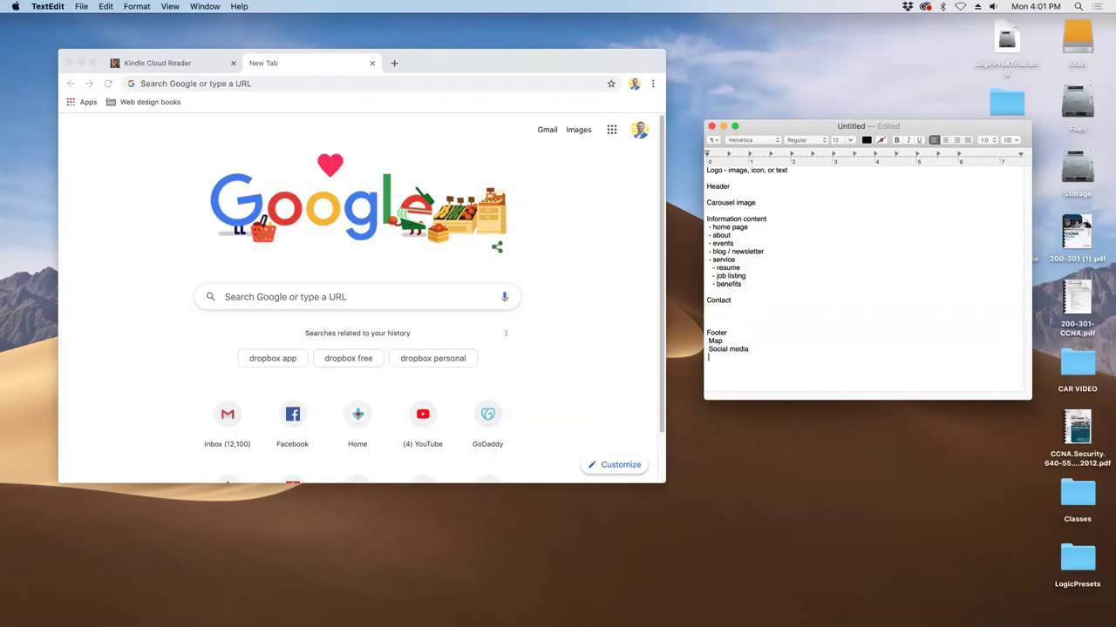
key(Return)
text(h)
key(BackSpace)
text(Office hours and address)
- Remove Map from the footer and add 'Recent blog' after Office hours and address
mouse_move(723, 341)
mouse_down()
mouse_move(706, 341)
mouse_move(725, 344)
mouse_up()
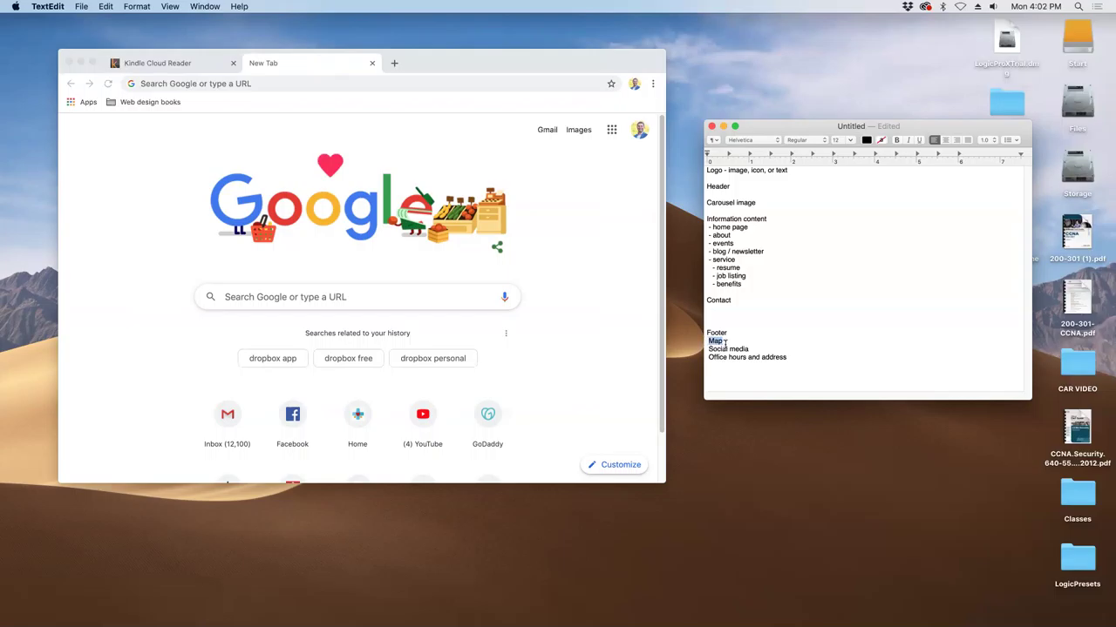
key(super+c)
key(BackSpace)
click(810, 357)
key(Return)
text(Recent )
text(plog)
key(BackSpace)
key(BackSpace)
key(BackSpace)
key(BackSpace)
text(blog)
click(773, 317)
click(755, 229)
click(741, 299)
- Move the service block with its sub-items up to sit under about
drag(748, 287, 693, 249)
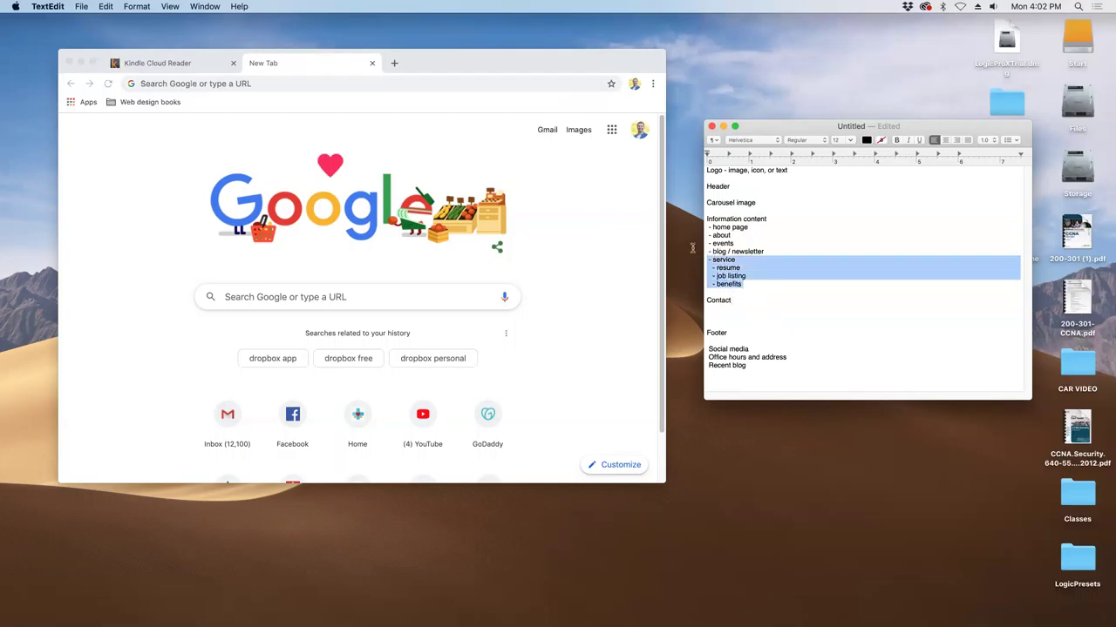
key(BackSpace)
key(Return)
key(Return)
key(Return)
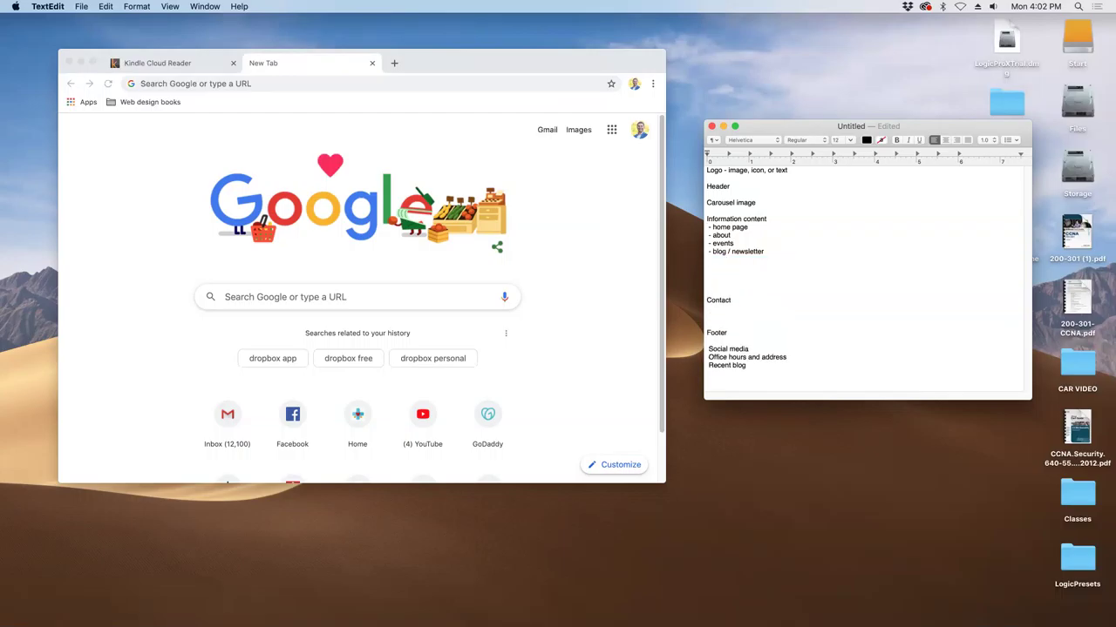
click(707, 243)
key(Return)
key(Return)
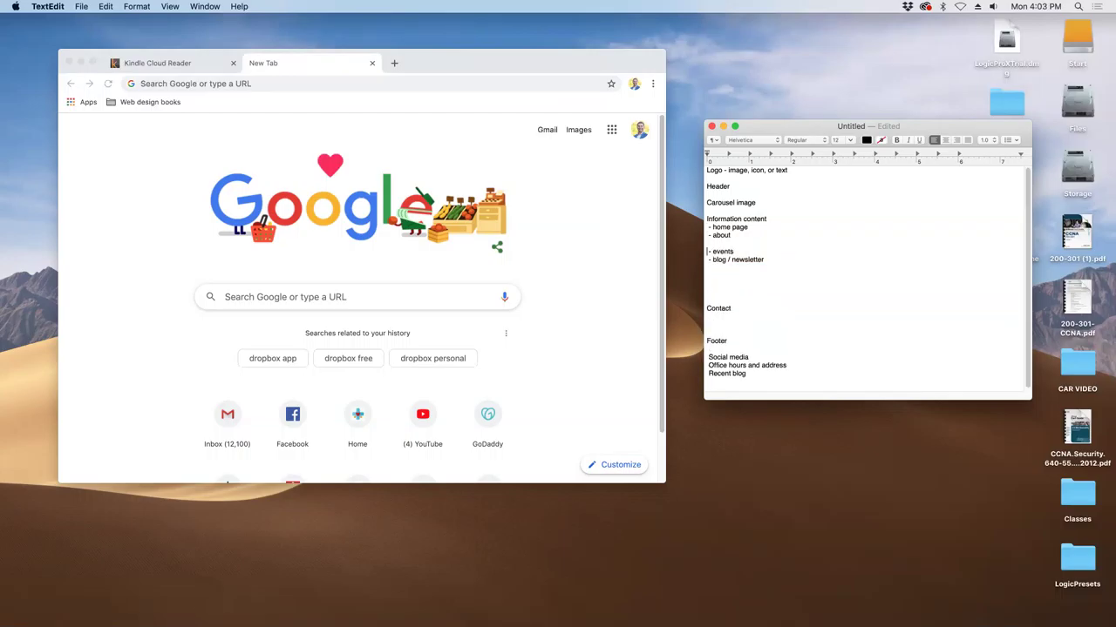
key(cmd+v)
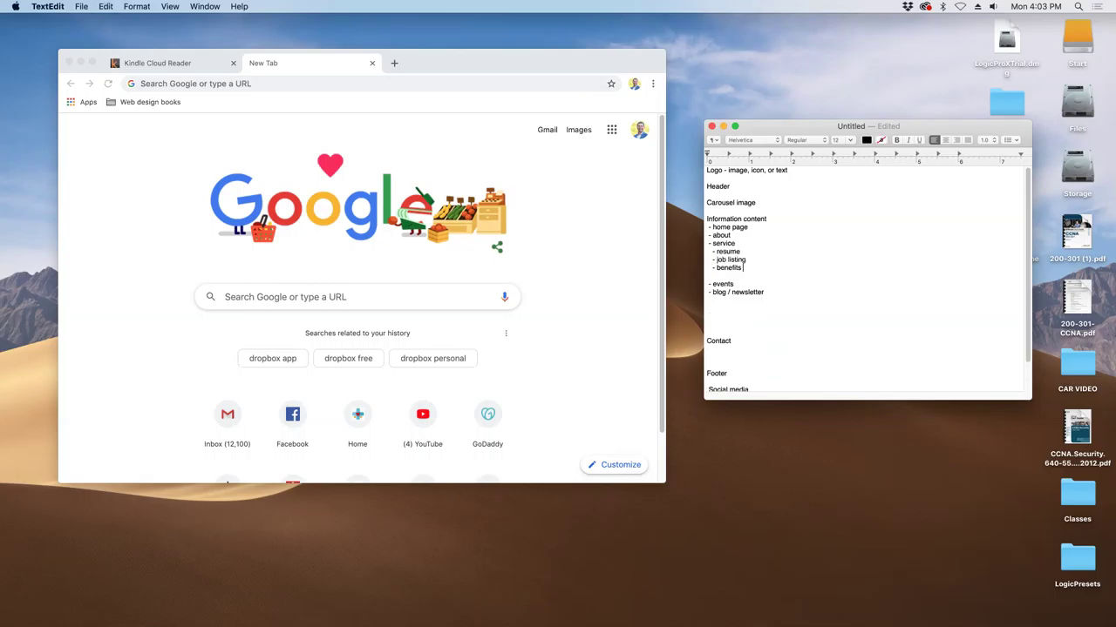
key(Return)
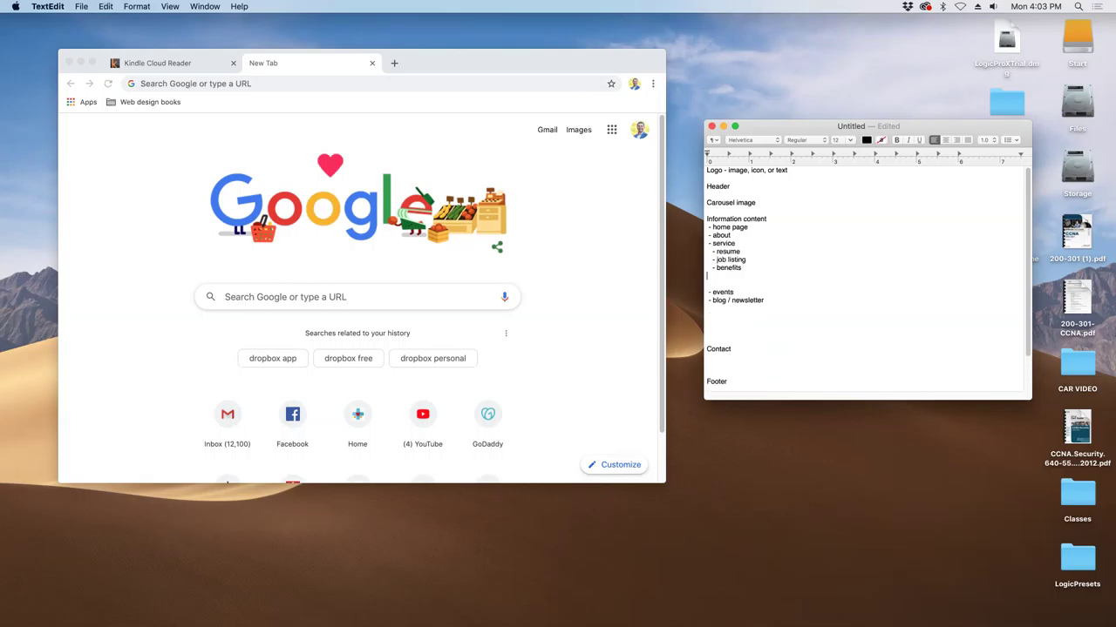
key(BackSpace)
key(Return)
key(Return)
- Add a '- staff' line below the service block
text(stac)
key(BackSpace)
text(ff)
click(706, 284)
text(-)
key(BackSpace)
drag(737, 284, 704, 284)
key(BackSpace)
text(- staff)
- Select the whole outline, then clear the selection at the first line
triple_click(769, 174)
drag(767, 181, 737, 386)
triple_click(735, 325)
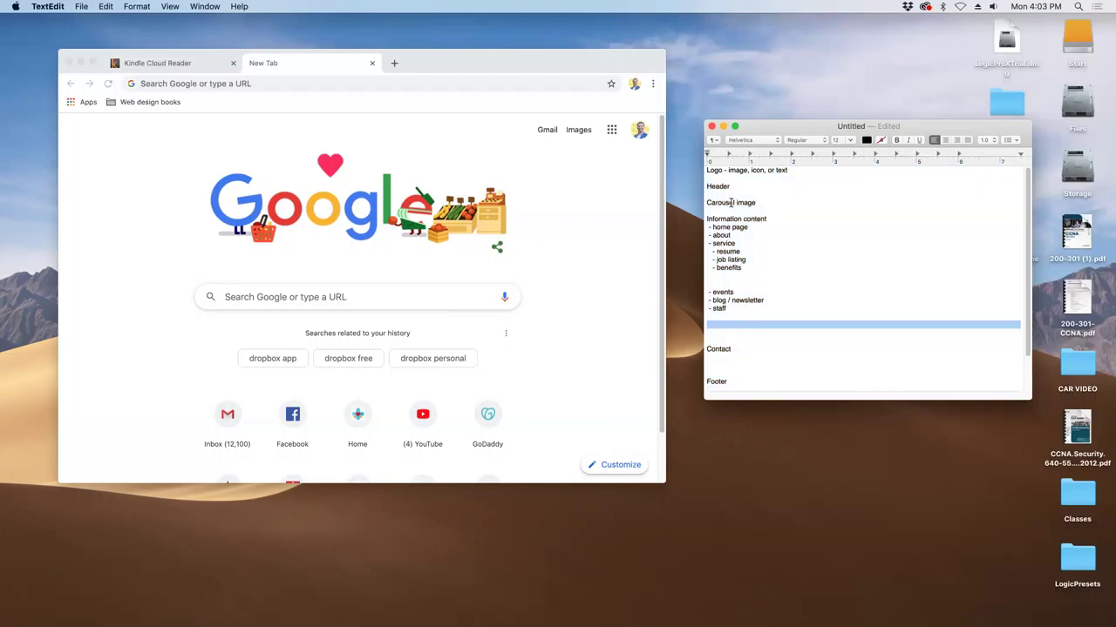
click(734, 168)
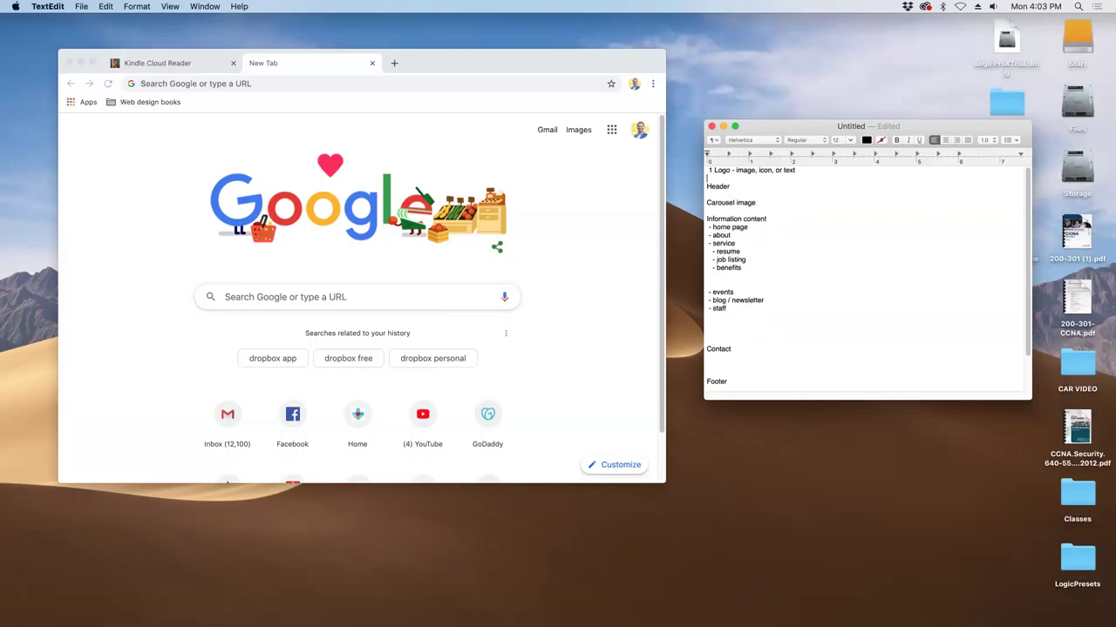
- Number the Header line as item 2
text(1)
key(BackSpace)
text(2)
key(Down)
- Append '( slide show)' to the Carousel image line
drag(738, 186, 733, 206)
click(734, 204)
click(758, 202)
text(( slide show))
- Open blank lines below '- home page'
click(707, 218)
click(764, 226)
key(Return)
key(Return)
click(707, 236)
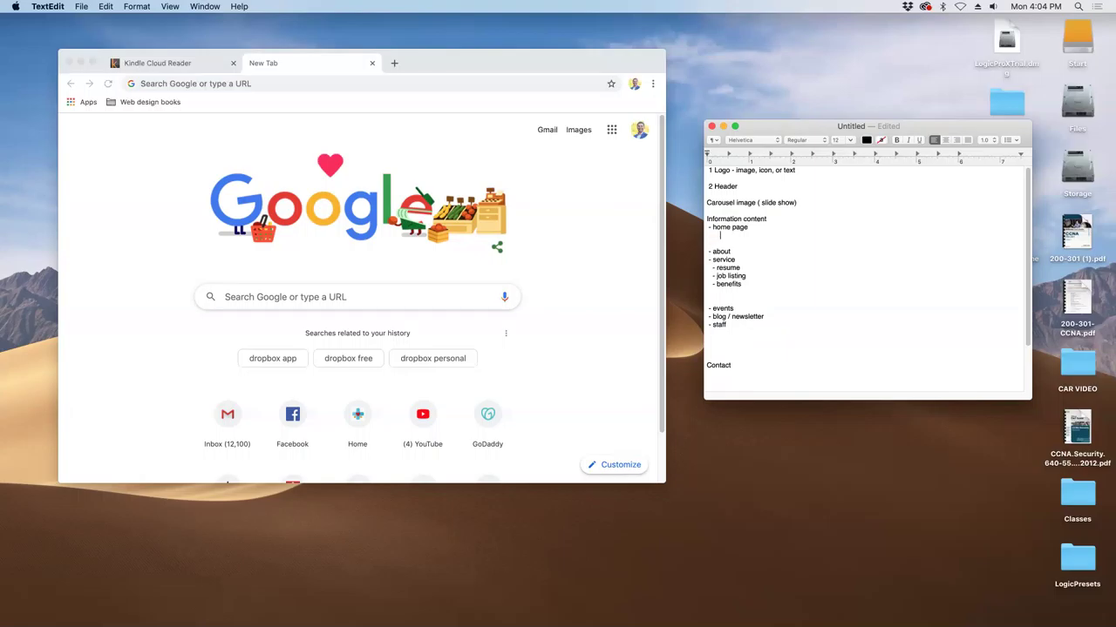
- Add Welcome, Newsletters sign up and Map as indented lines under home page
text(welcome)
key(Return)
key(Tab)
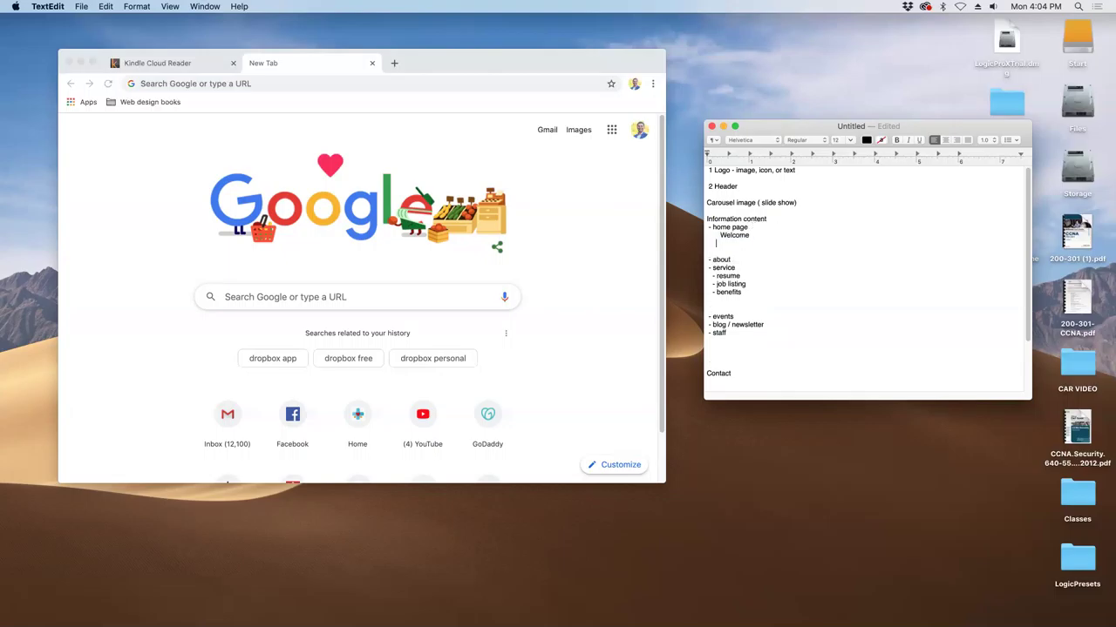
text(Newslettlers siz)
key(BackSpace)
text(gn up)
key(Return)
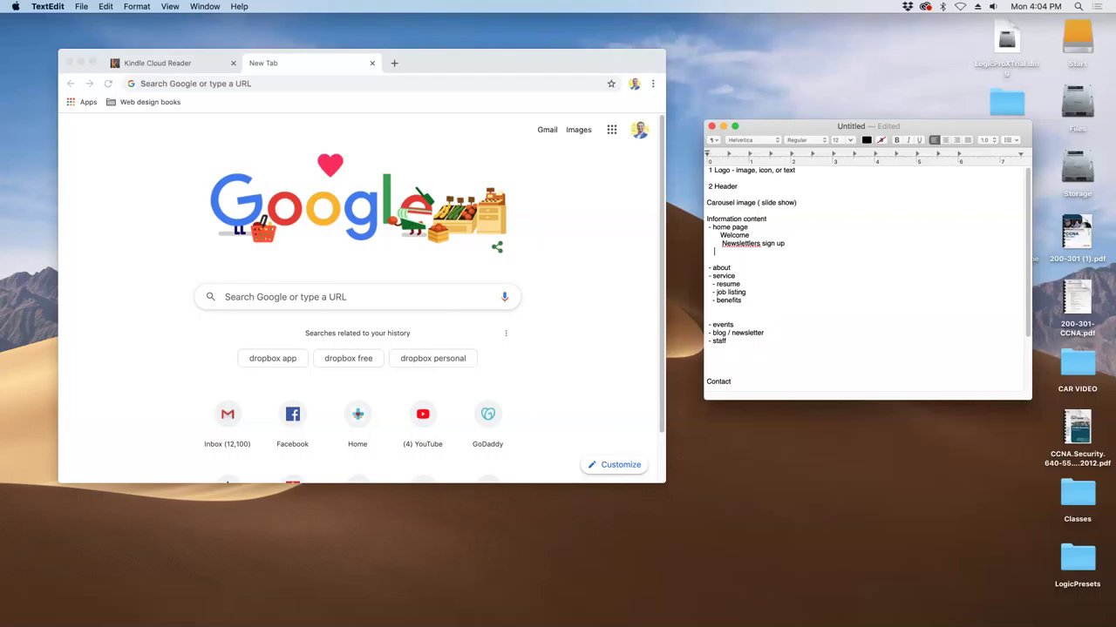
text(Map)
key(Return)
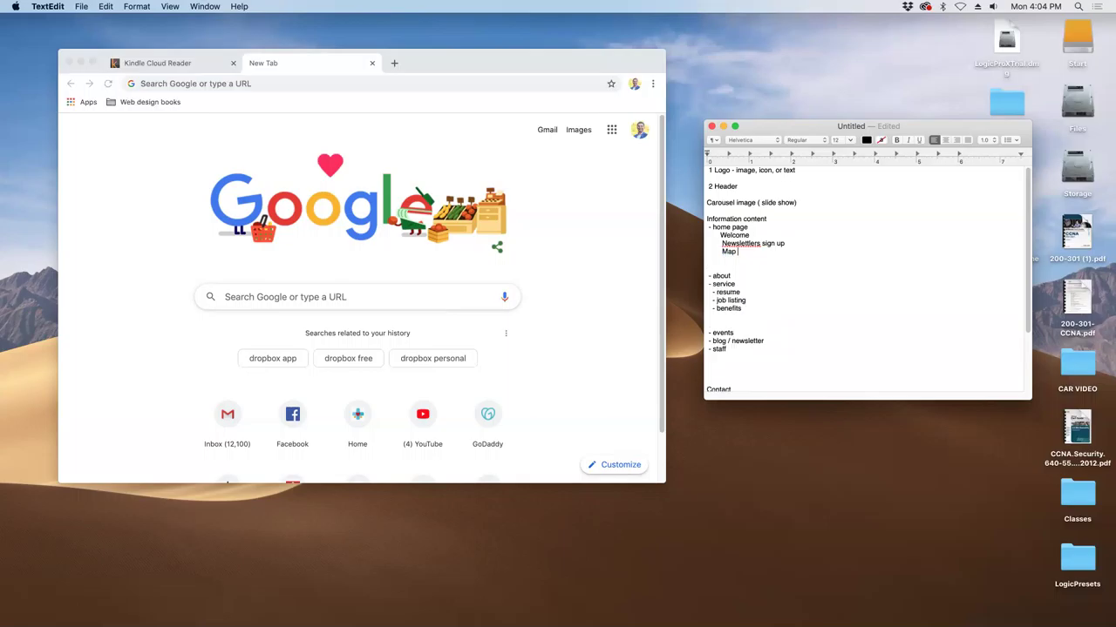
key(Return)
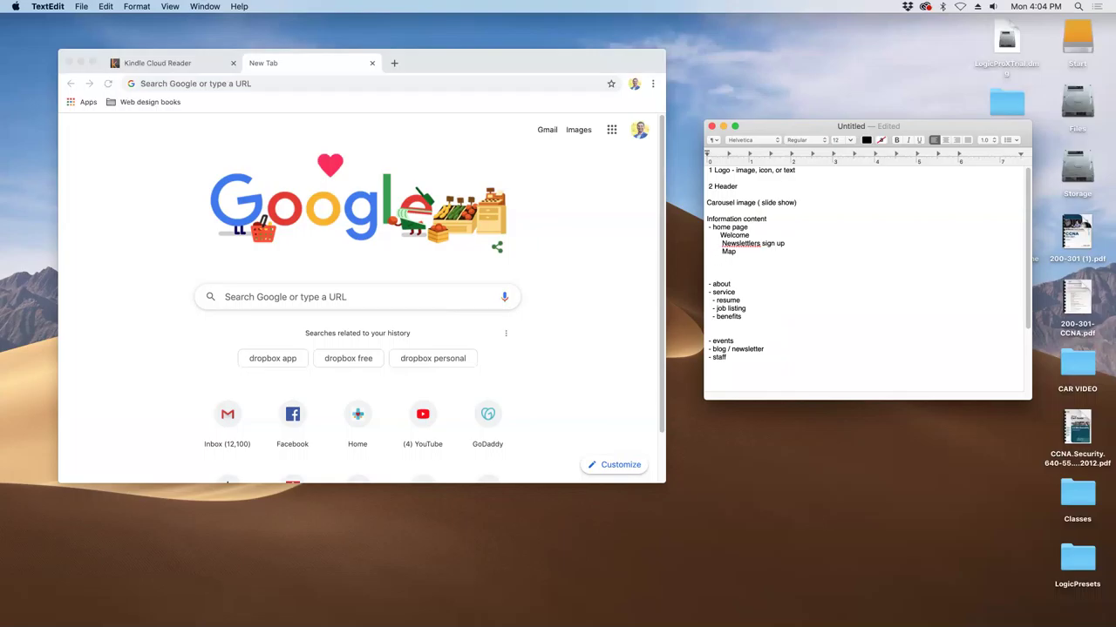
- Tidy the blank lines under Map and open empty lines after the events item
click(720, 235)
drag(743, 230, 748, 259)
click(741, 252)
key(Down)
key(Down)
key(BackSpace)
text(Re)
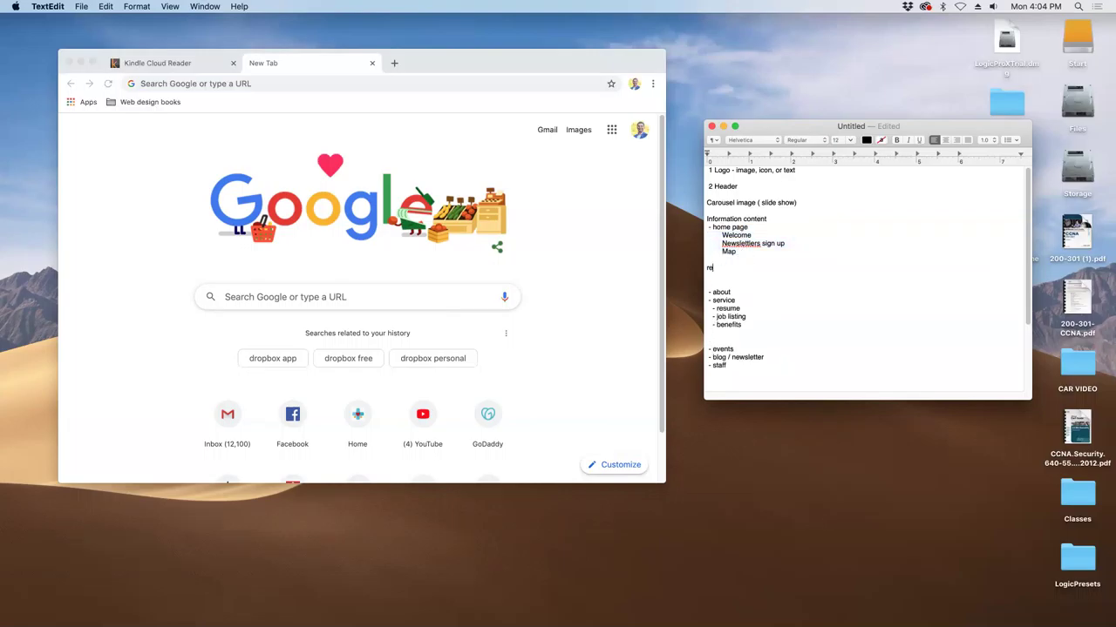
key(BackSpace)
key(BackSpace)
key(BackSpace)
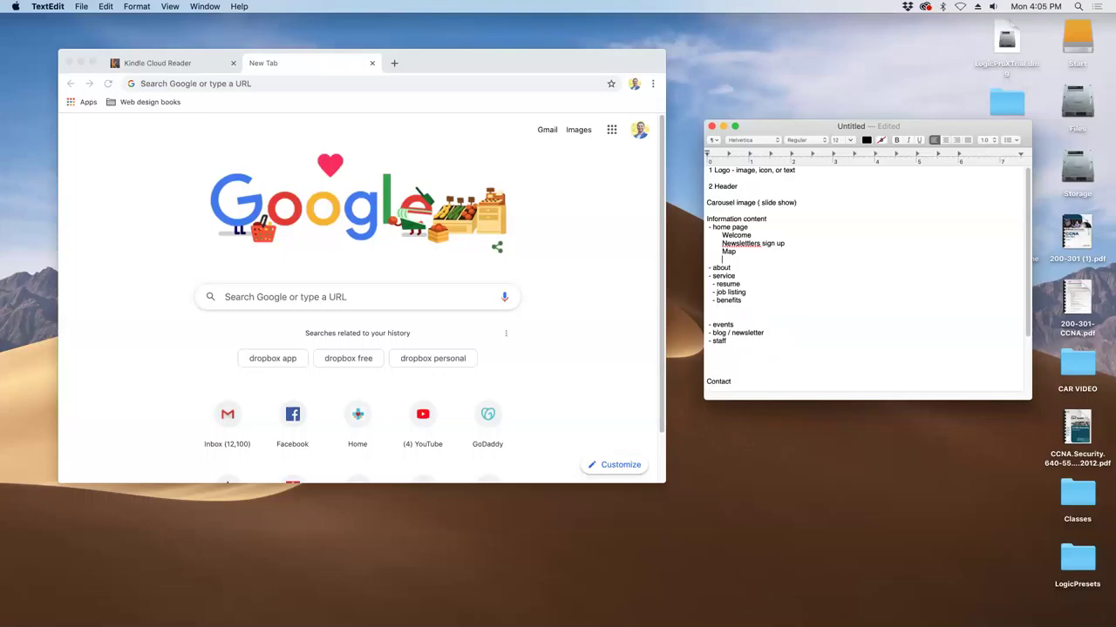
key(Return)
key(Return)
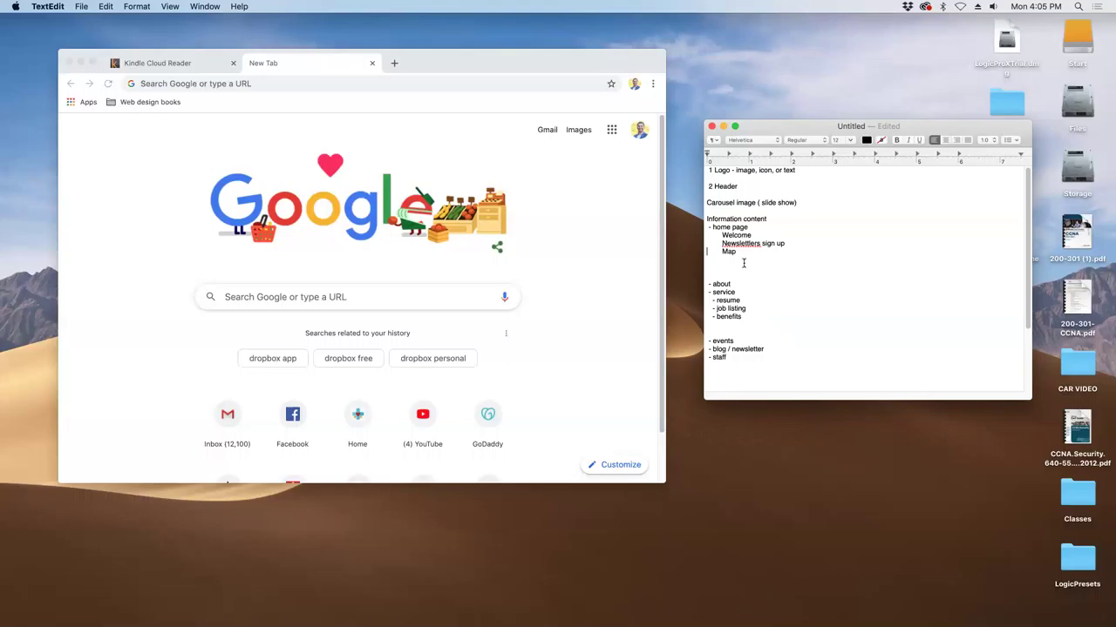
click(738, 344)
key(Return)
key(Return)
key(Return)
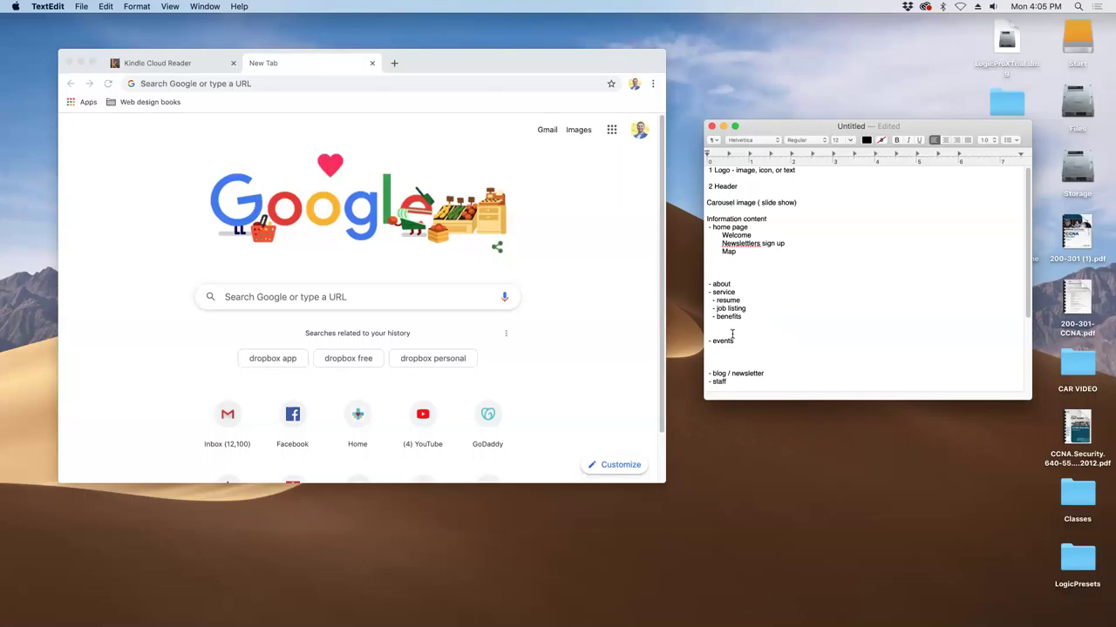
- Add a 'Feed events RSS feed' line below Map, accepting the RSS capitalisation
click(734, 259)
key(Return)
text(Feed)
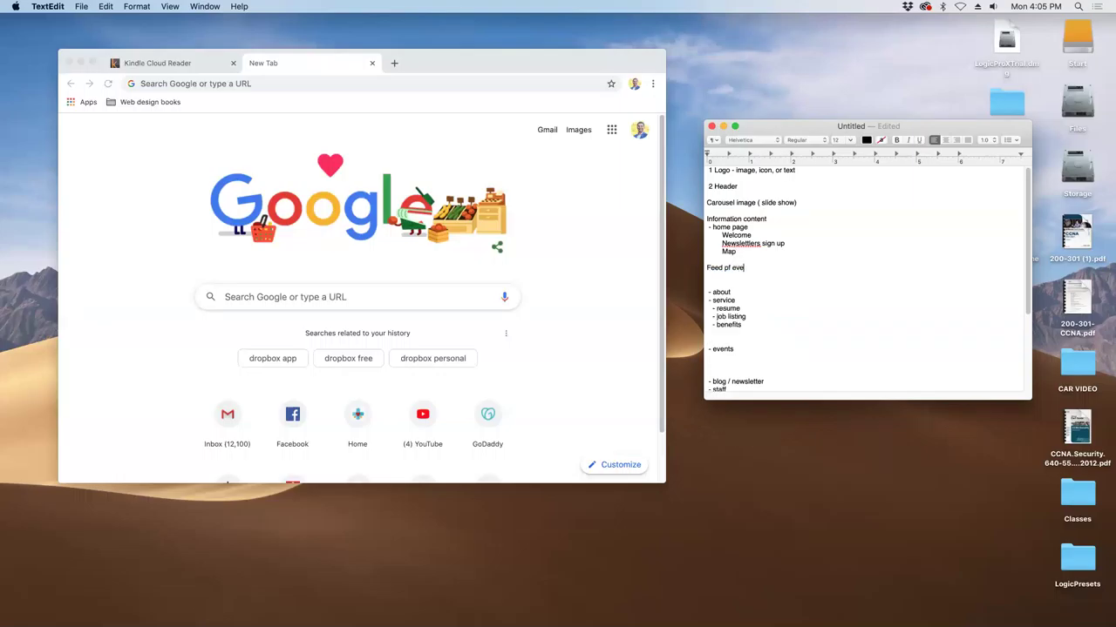
text( events)
text( je)
key(BackSpace)
key(BackSpace)
text(rss feed)
click(767, 275)
- Select the words 'RSS feed' and switch to the web browser
mouse_move(771, 275)
mouse_down()
mouse_move(748, 268)
mouse_move(767, 268)
mouse_up()
click(748, 267)
click(765, 271)
mouse_move(761, 269)
mouse_down()
mouse_move(746, 270)
mouse_move(772, 267)
mouse_up()
key(super+c)
key(super+Tab)
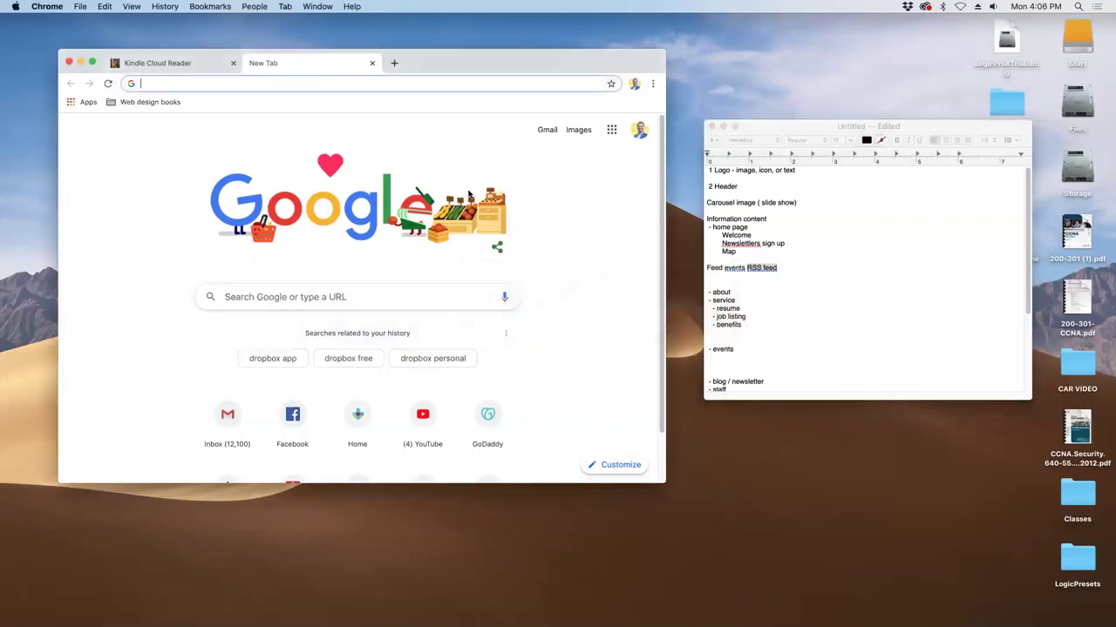
- Search Google for 'rss feed wordpress' using the pasted RSS feed text
drag(553, 63, 554, 85)
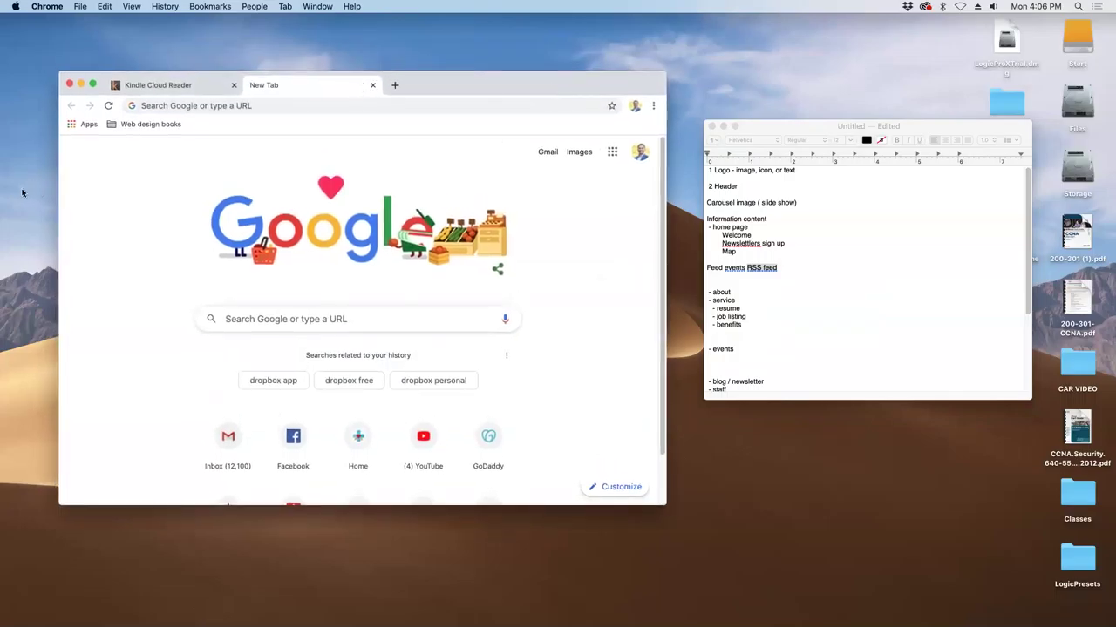
click(260, 105)
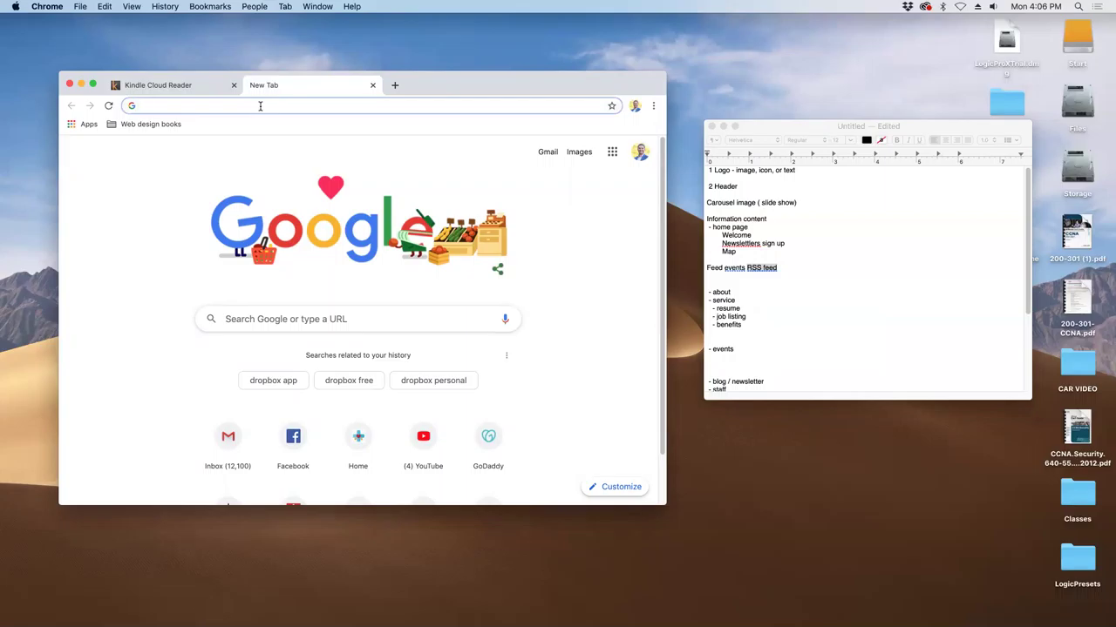
key(super+v)
text(w)
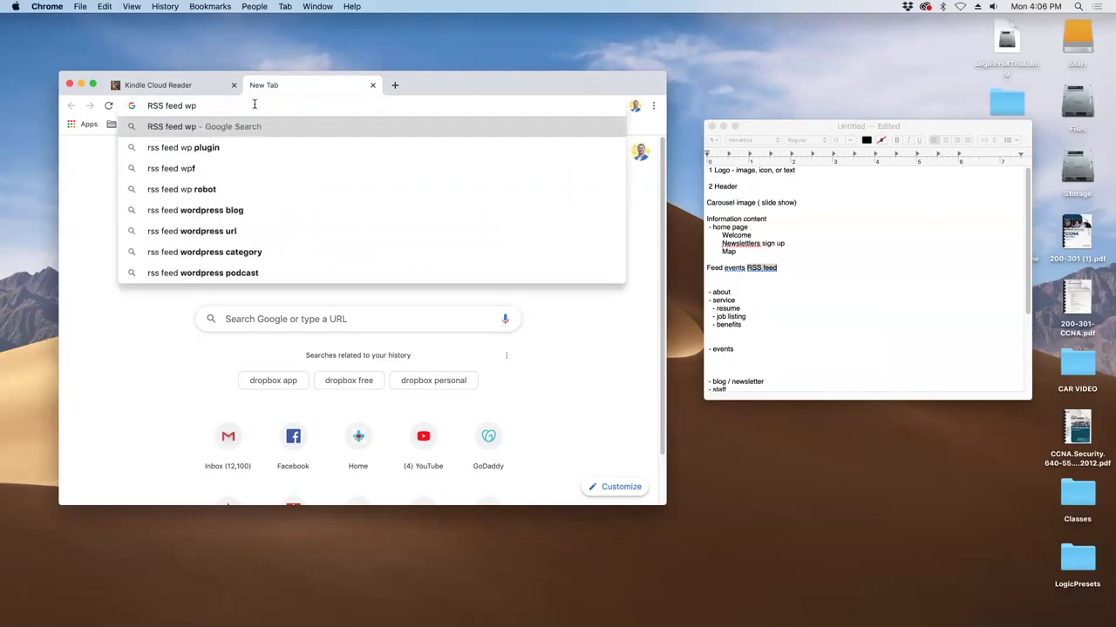
text(ord)
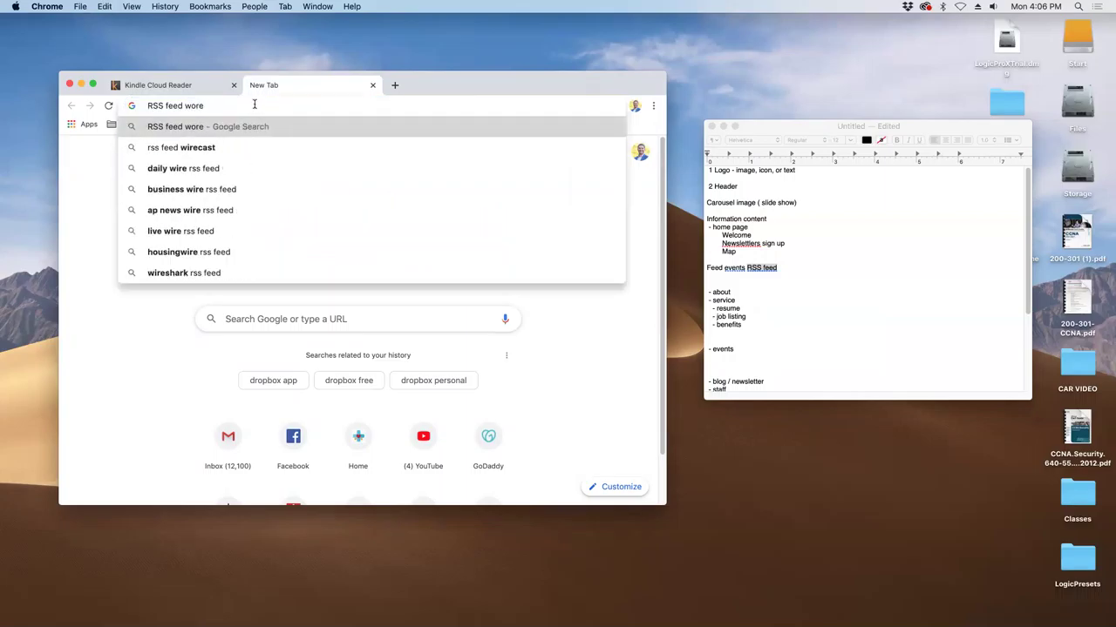
key(Return)
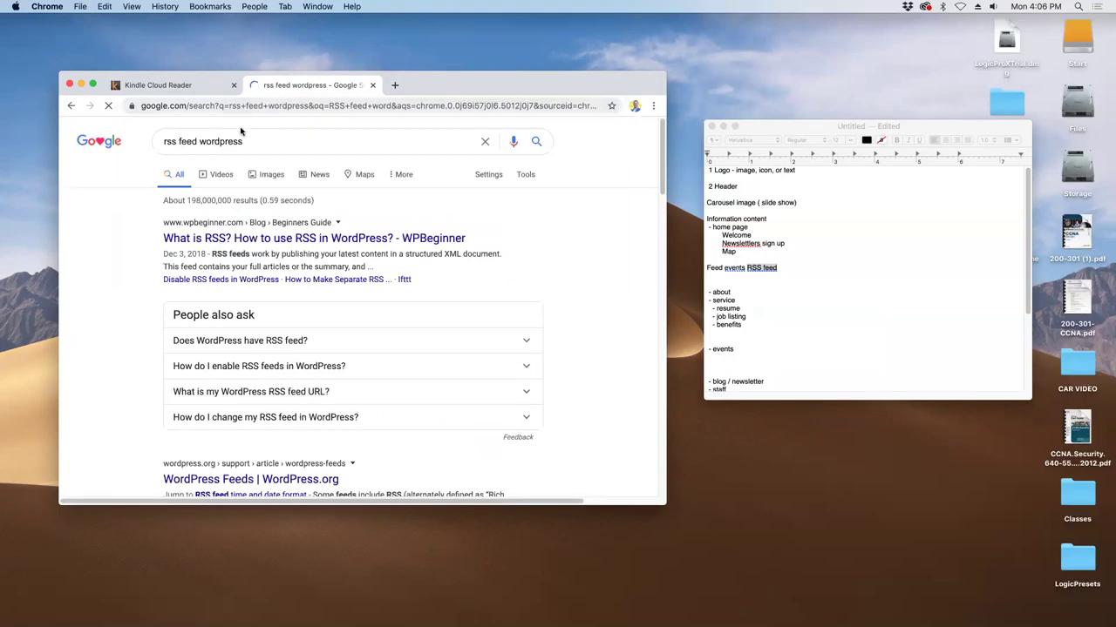
- Expand the 'Does WordPress have RSS feed?' answer, then return to the TextEdit outline
drag(229, 253, 456, 254)
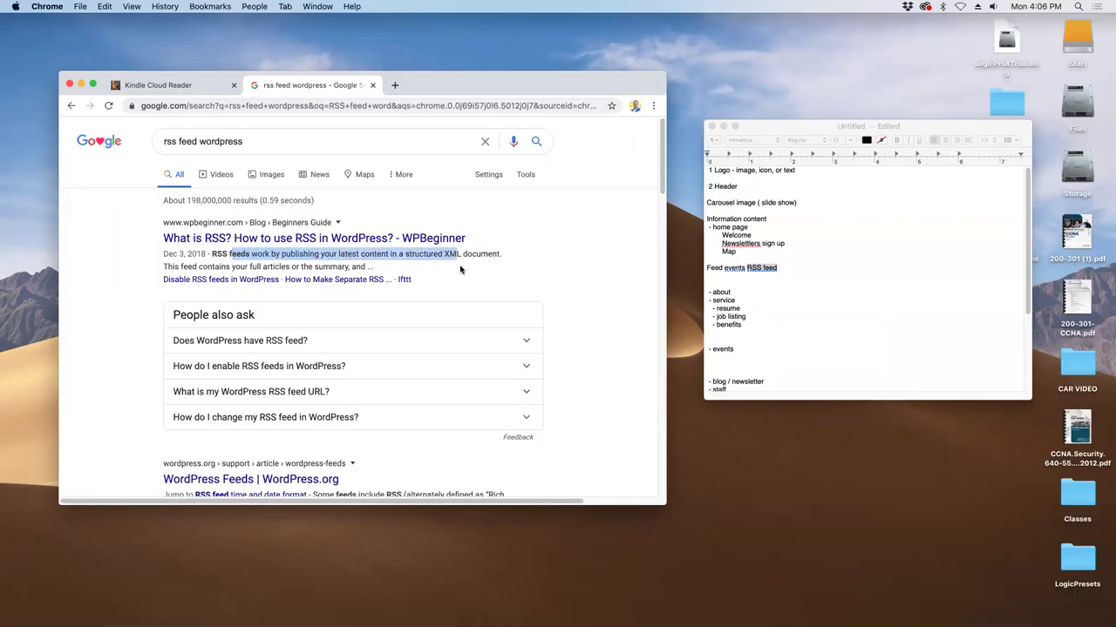
click(498, 341)
scroll(498, 344, down, 5)
scroll(496, 342, up, 3)
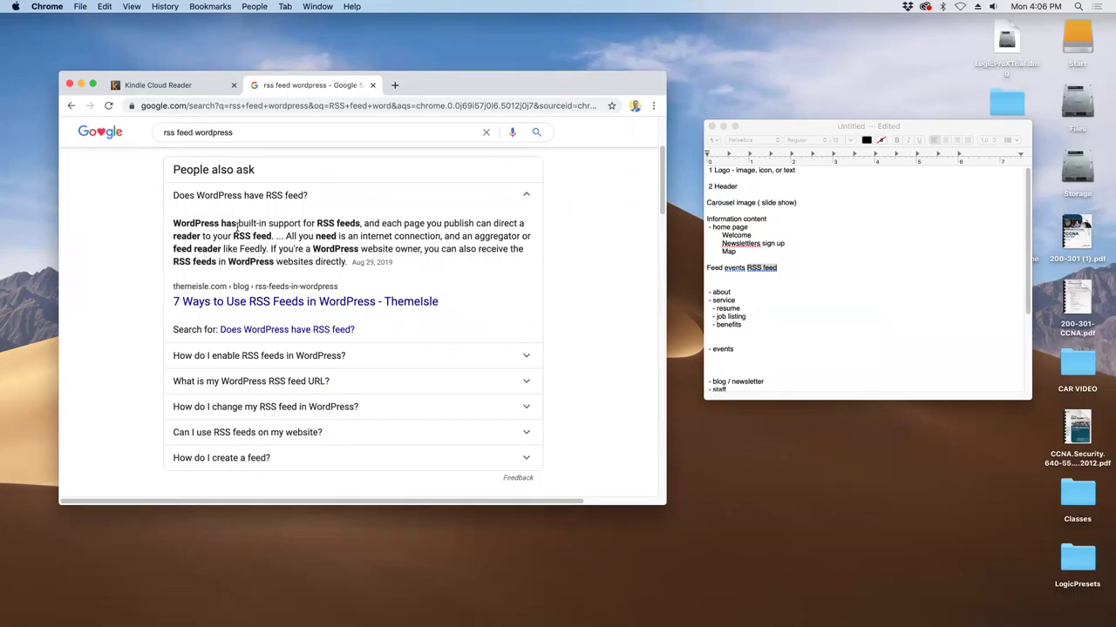
click(755, 347)
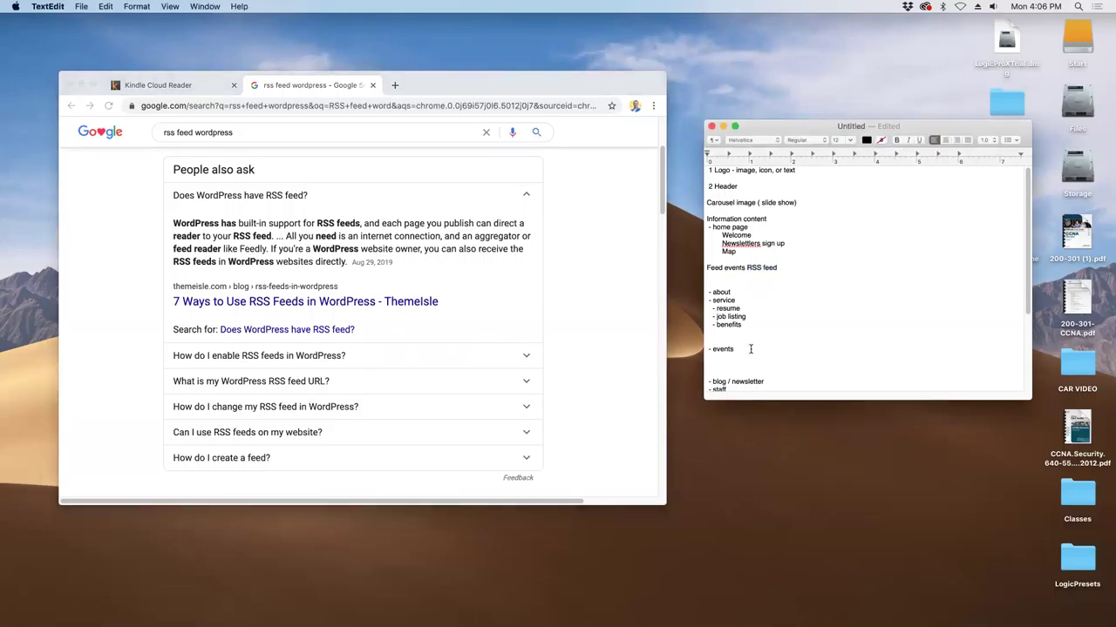
- Add Calendar under events and append ' - image - link - post on a calendar' to the feed line
key(Return)
text(Calendar)
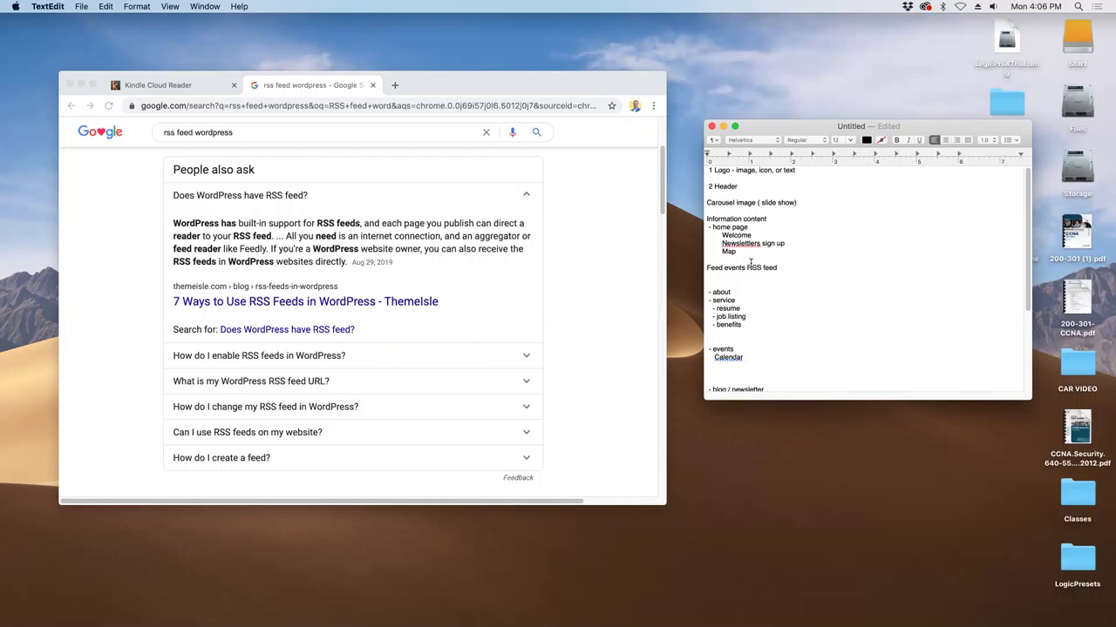
click(779, 267)
text(- image and)
key(BackSpace)
key(BackSpace)
key(BackSpace)
text(- link -)
text(post on a c)
text(o)
text(lendar)
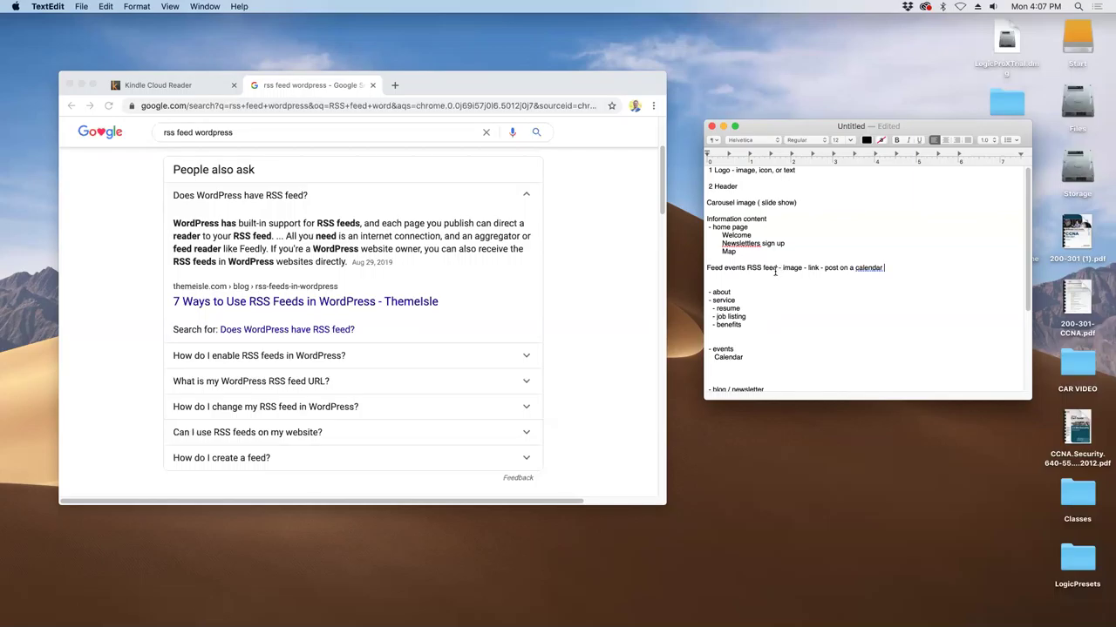
drag(915, 266, 693, 266)
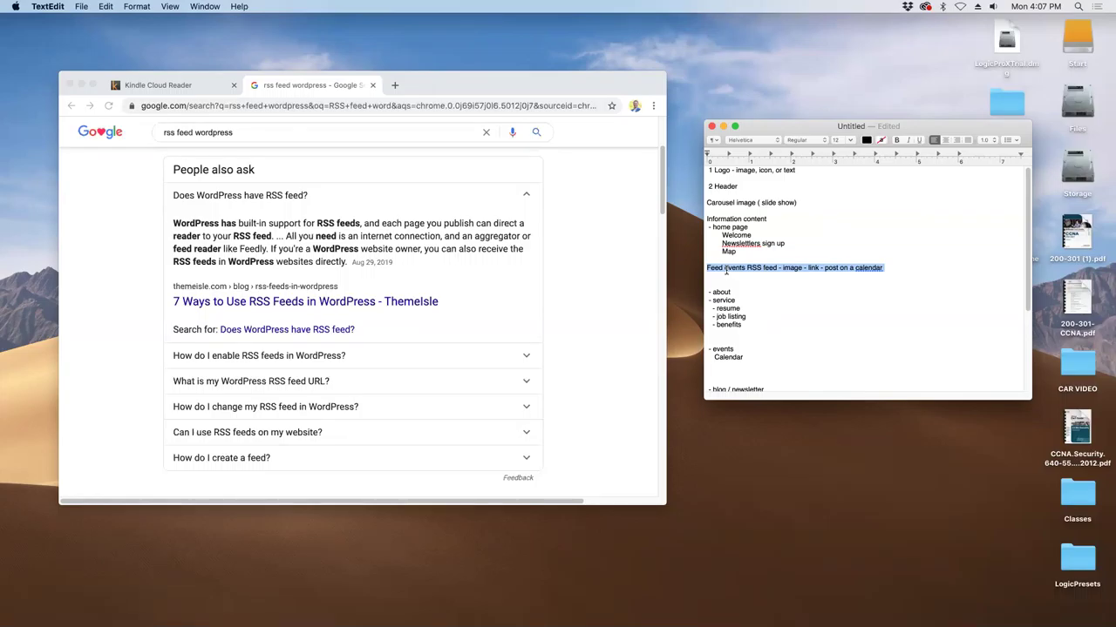
scroll(610, 316, down, 5)
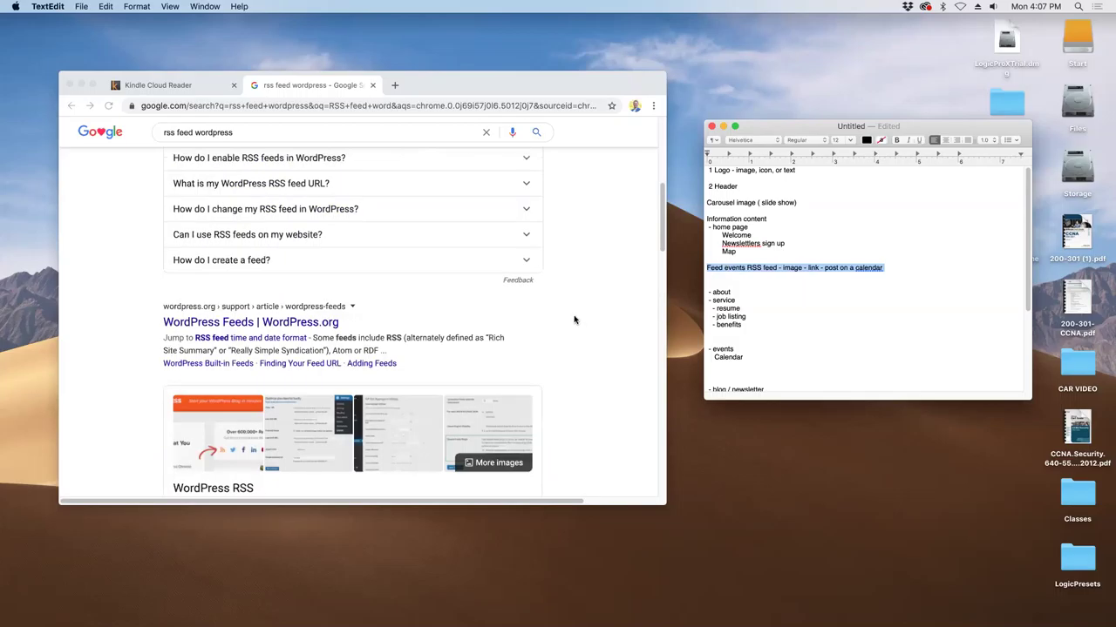
- Scroll to the WordPress Feeds and WordPress RSS results, then select the Calendar entry
scroll(577, 319, down, 1)
scroll(575, 318, down, 3)
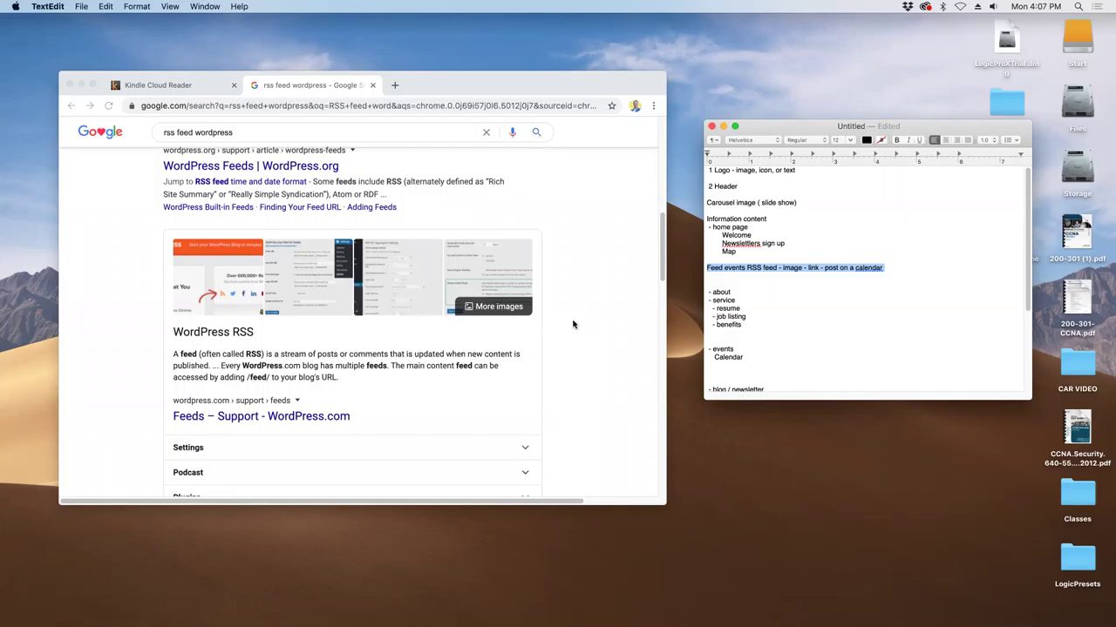
click(763, 356)
mouse_move(764, 355)
mouse_down()
mouse_move(712, 359)
mouse_move(709, 349)
mouse_move(742, 357)
mouse_up()
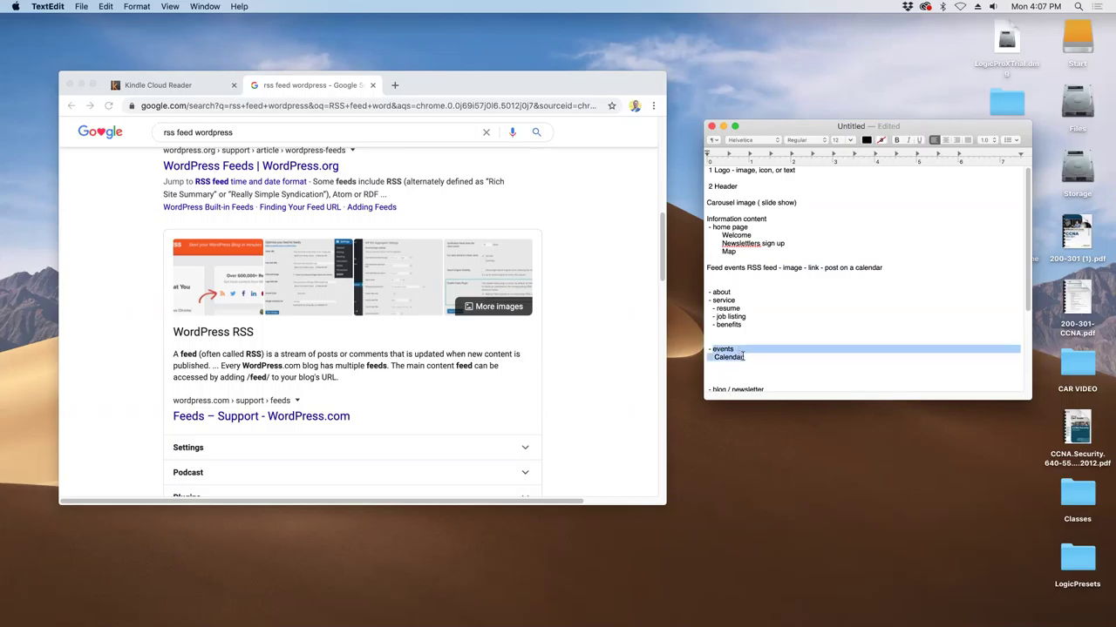
- Copy the Feed events line and delete it from its old position
click(730, 277)
drag(894, 267, 706, 268)
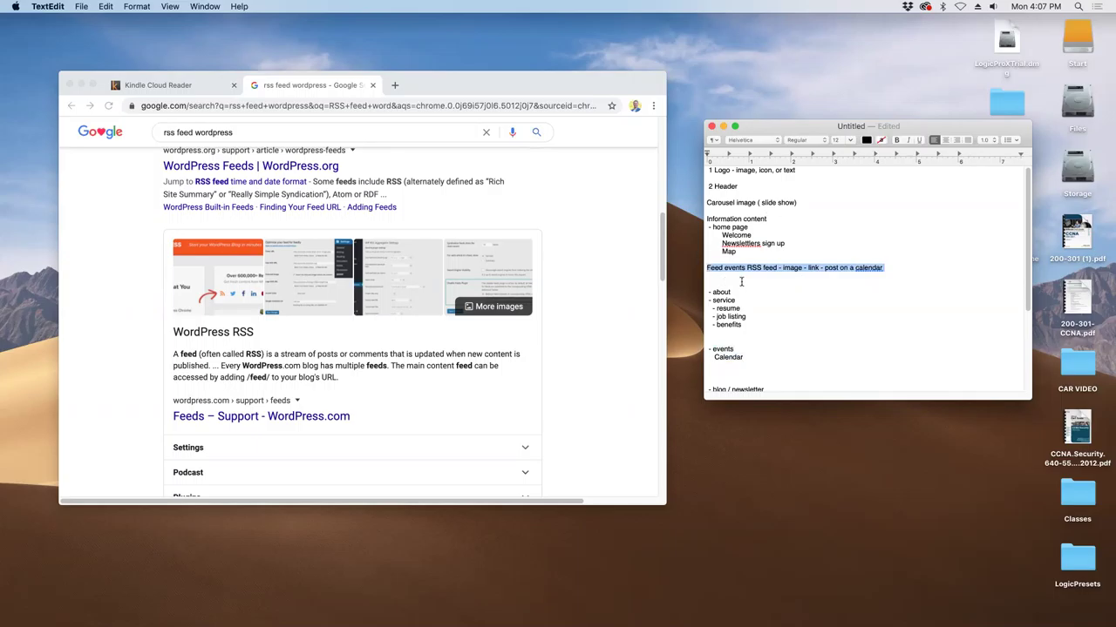
right_click(809, 269)
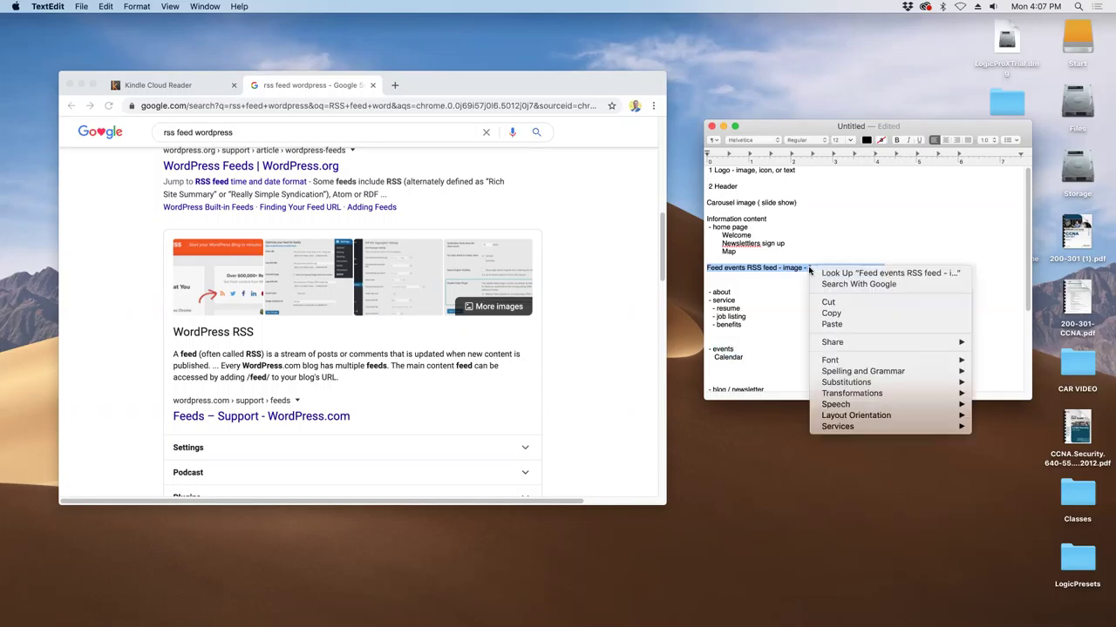
click(822, 313)
key(BackSpace)
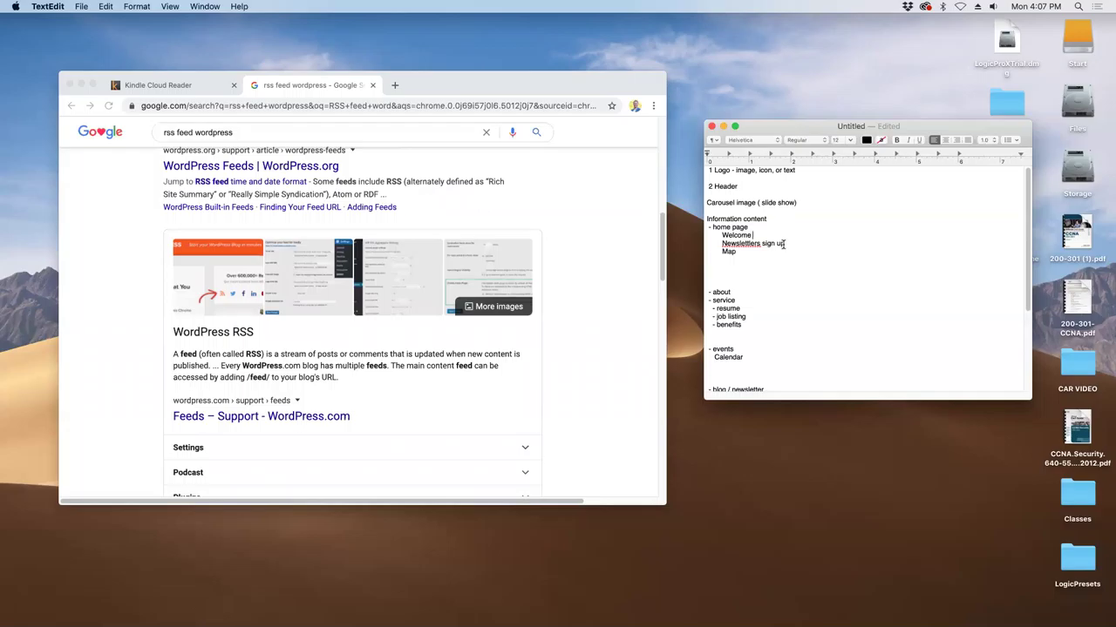
- Re-enter the Feed events line under the sign-up line, moving 'a calendar' to its start
key(Return)
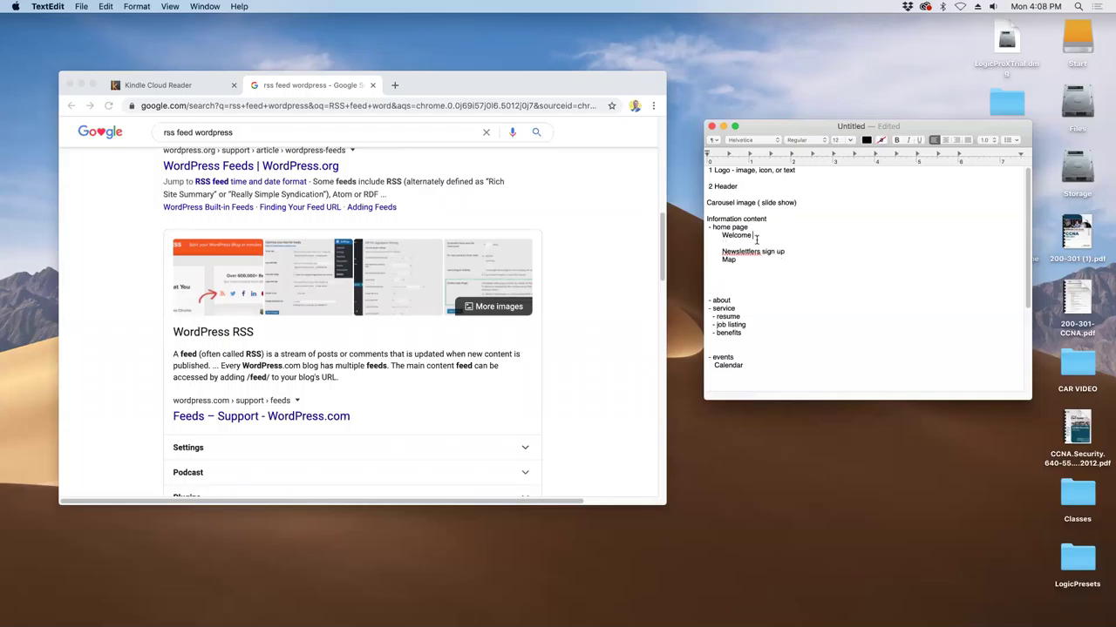
click(755, 253)
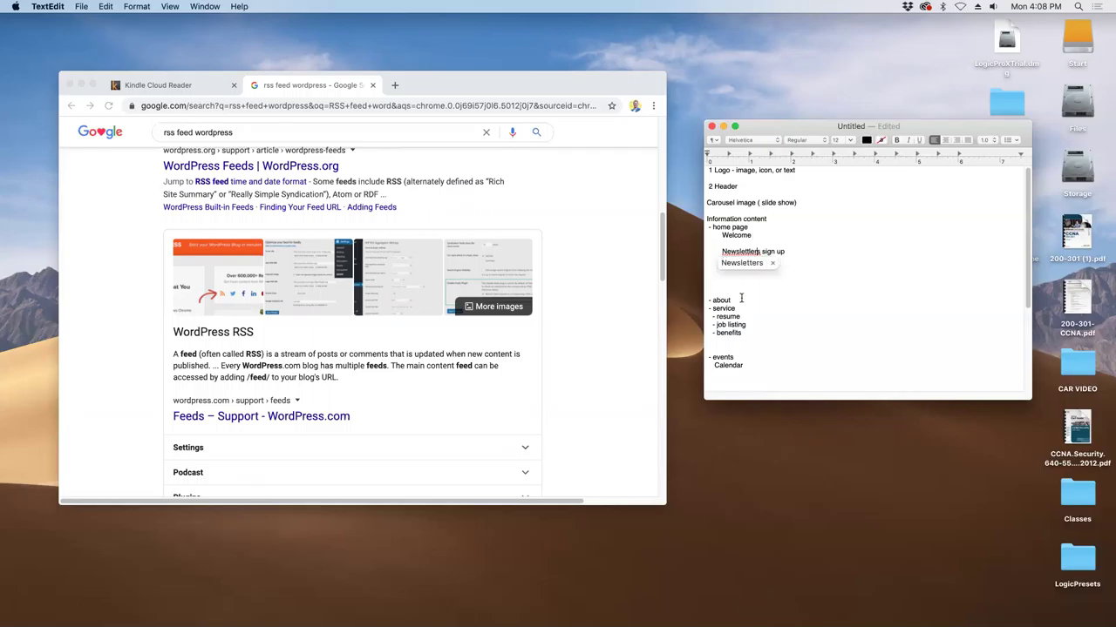
click(752, 293)
click(793, 251)
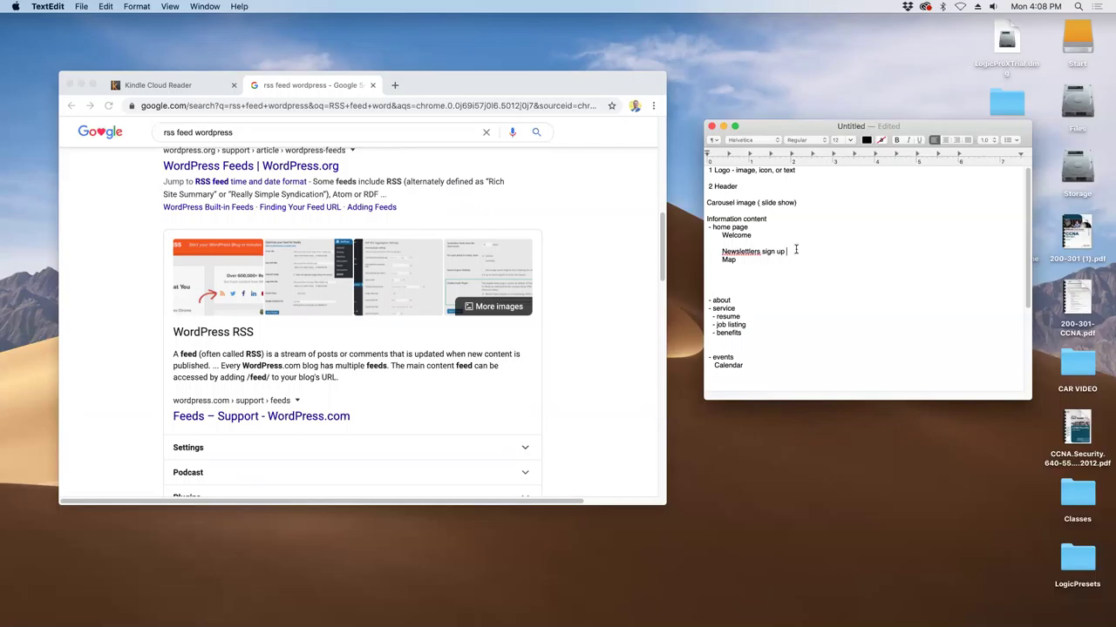
key(Return)
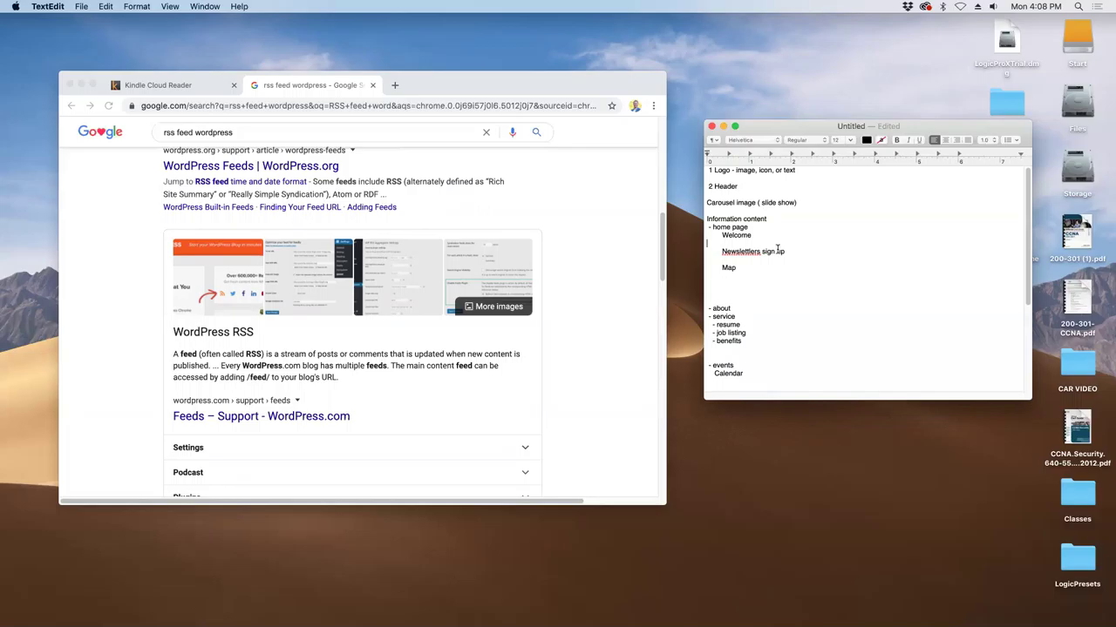
text(Feed events RSS feed - image - link - post on a calendar)
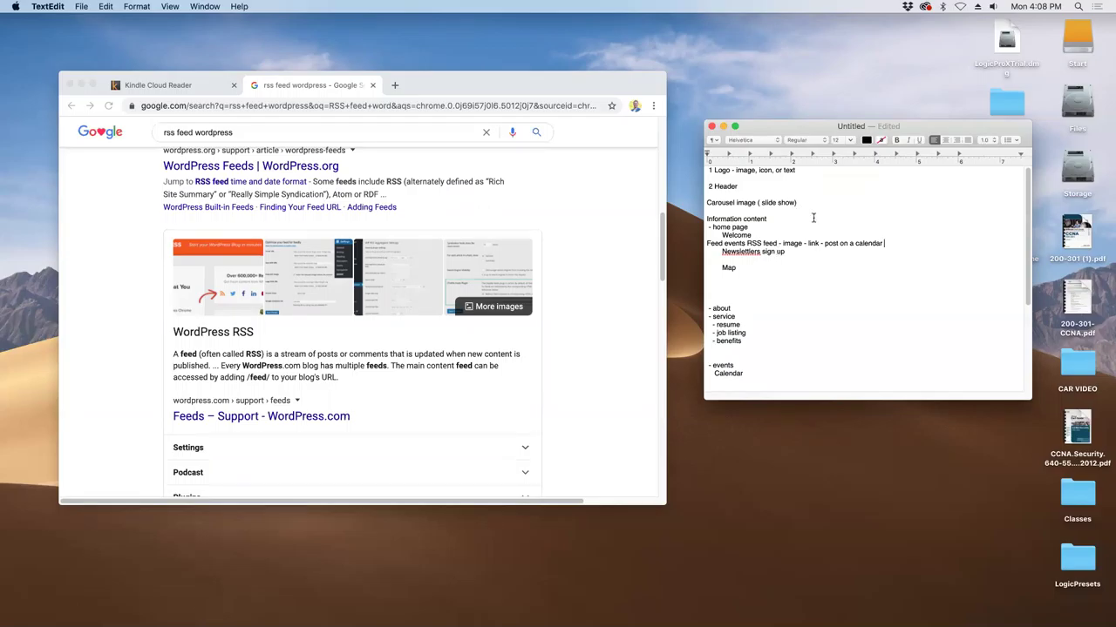
drag(850, 243, 882, 241)
key(super+c)
key(BackSpace)
click(708, 243)
key(super+v)
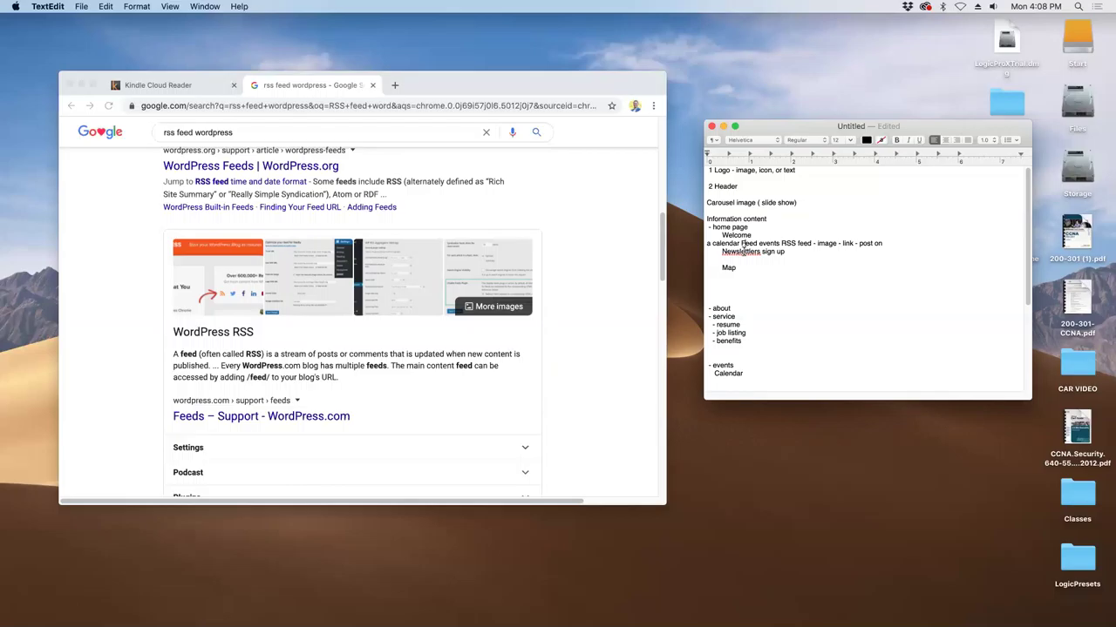
- Remove the newsletter sign-up line and retype 'Newslettlers sign up' on the line above Map
key(shift+alt+Right)
key(shift+alt+Right)
key(shift+alt+Left)
click(716, 251)
drag(717, 251, 792, 251)
key(super+c)
key(BackSpace)
key(BackSpace)
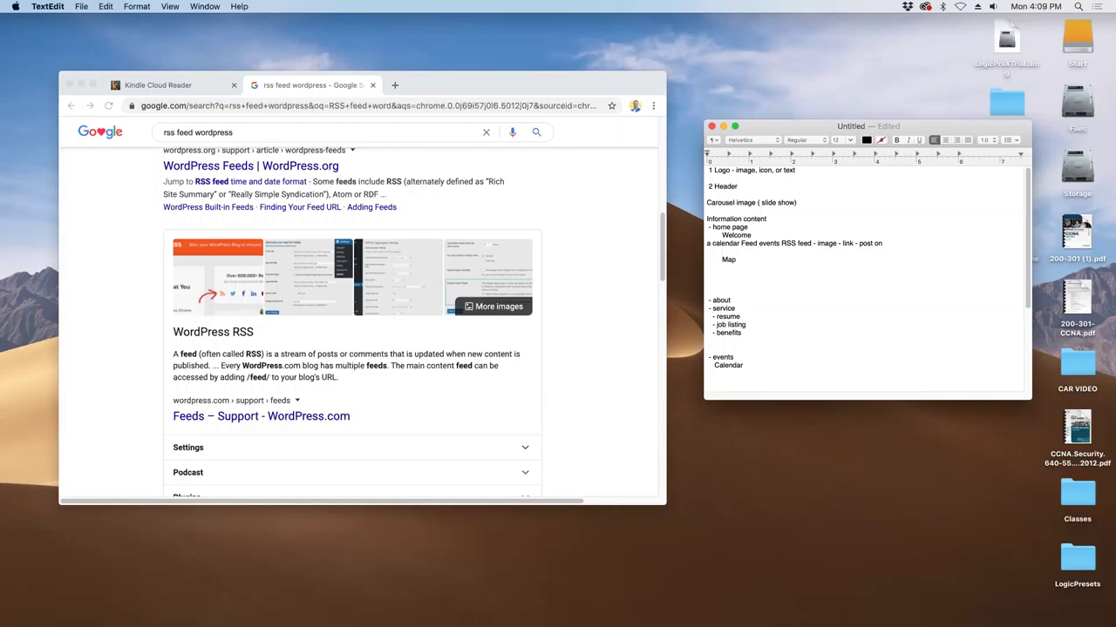
click(722, 268)
click(722, 267)
click(721, 267)
click(721, 251)
text(Newslettlers sign up)
- Correct Newslettlers to Newsletters and add blank lines after Information content and above Welcome
right_click(753, 251)
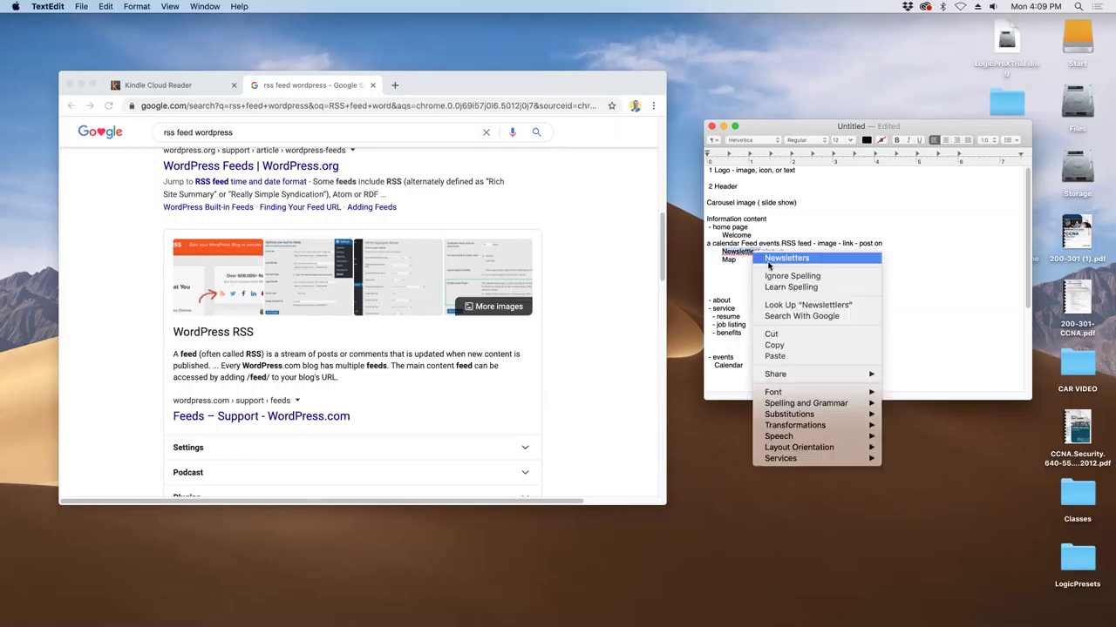
click(768, 258)
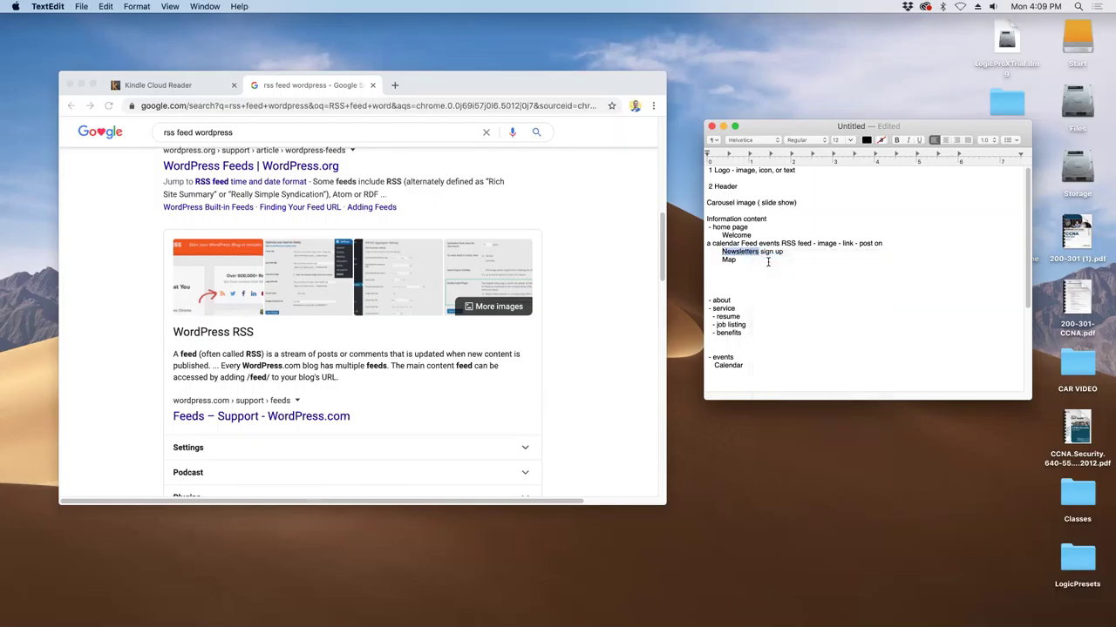
click(780, 219)
key(Return)
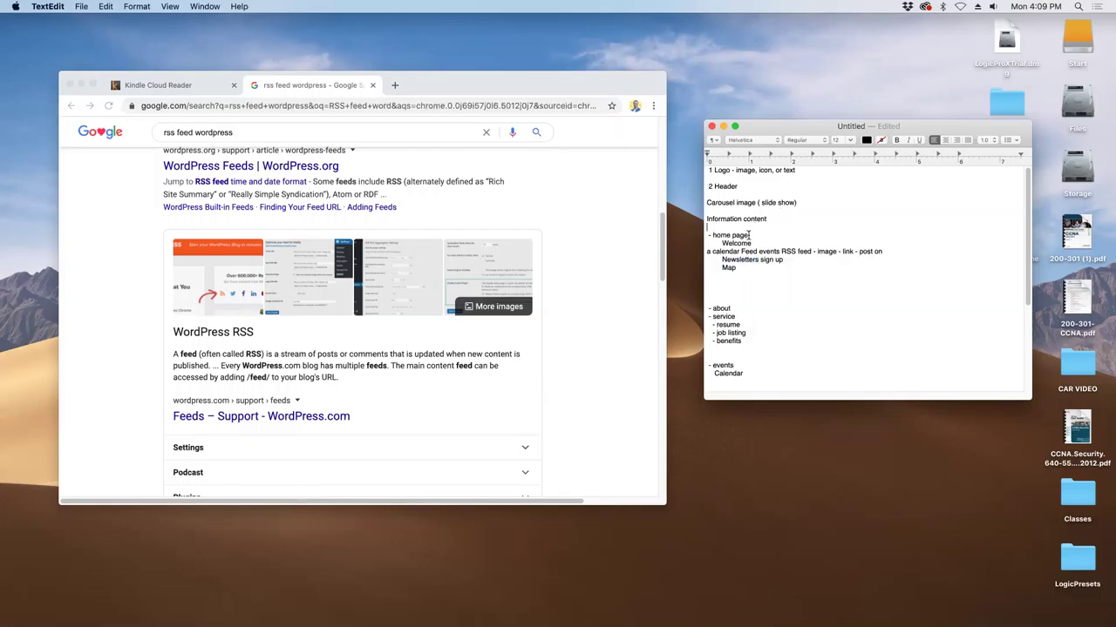
key(Return)
key(Return)
click(753, 260)
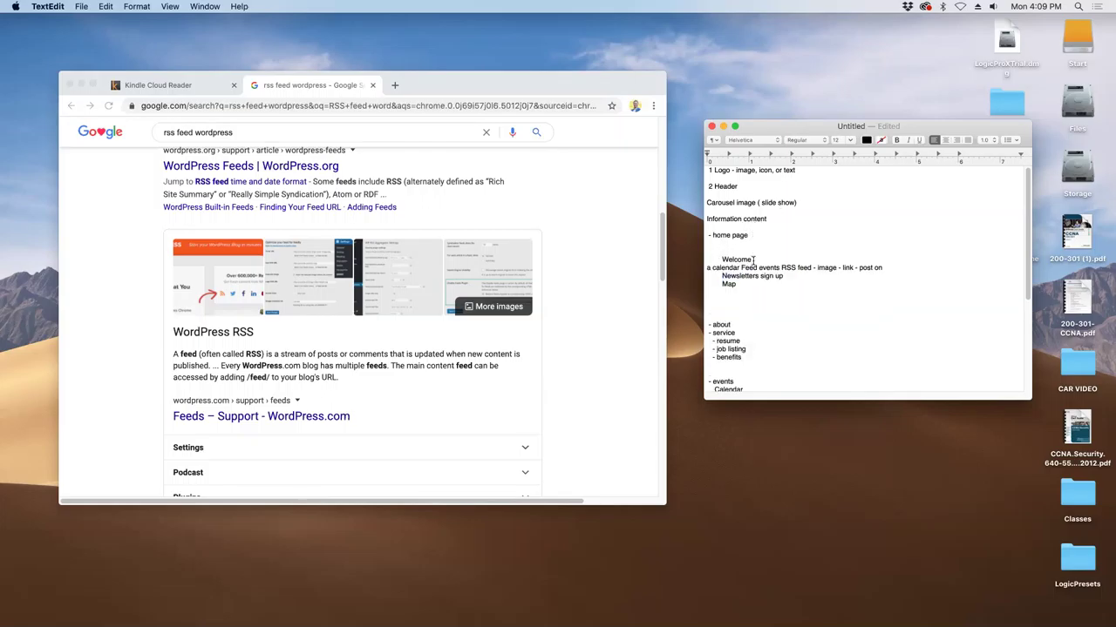
drag(754, 268, 883, 268)
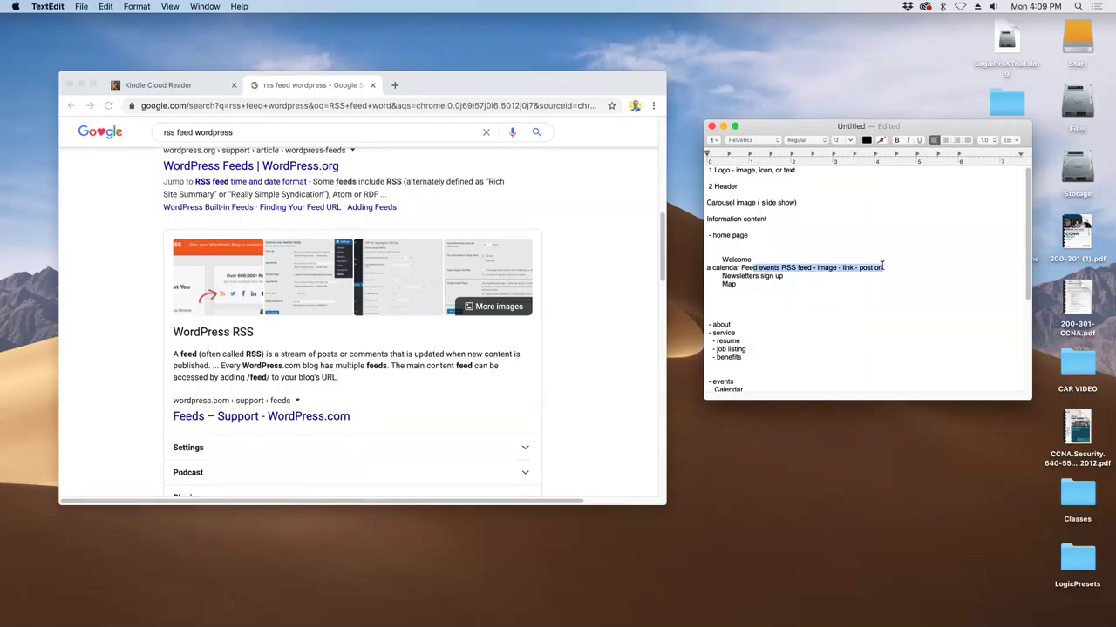
drag(784, 277, 872, 265)
- Append ' - plugin -' to the Calendar entry under events and review the outline
scroll(754, 343, down, 3)
drag(745, 344, 706, 340)
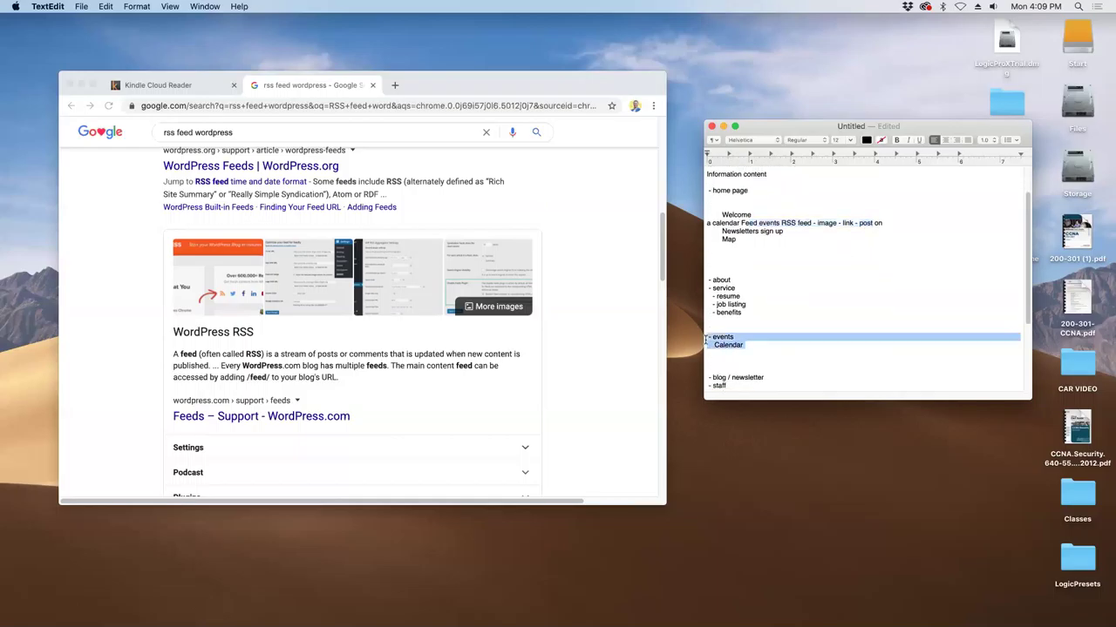
click(764, 344)
text(- plugin)
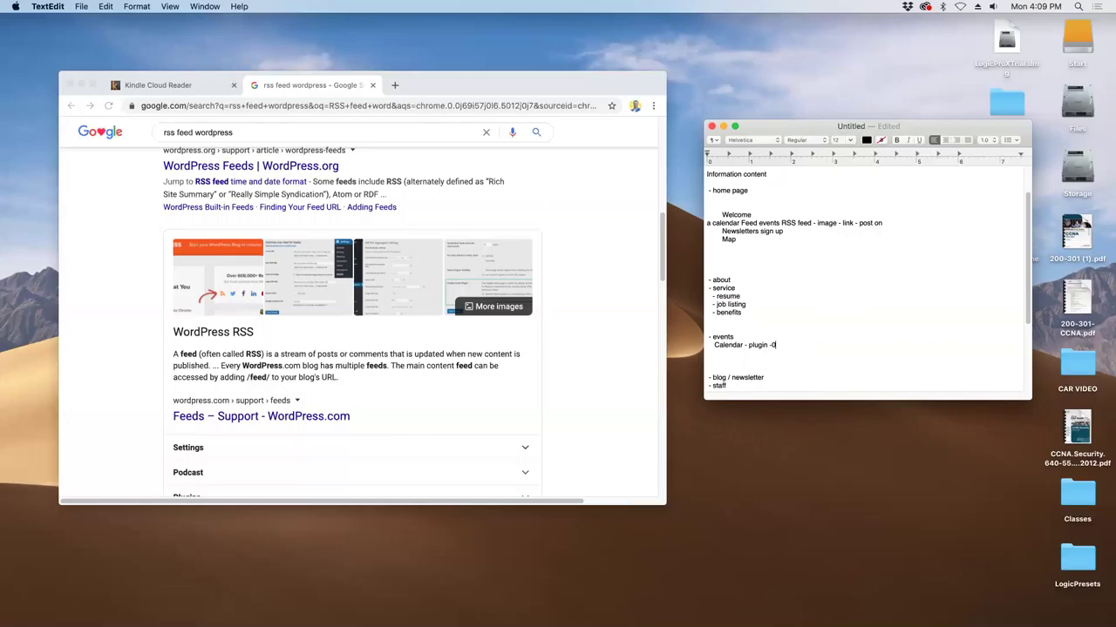
text(-)
scroll(800, 352, down, 2)
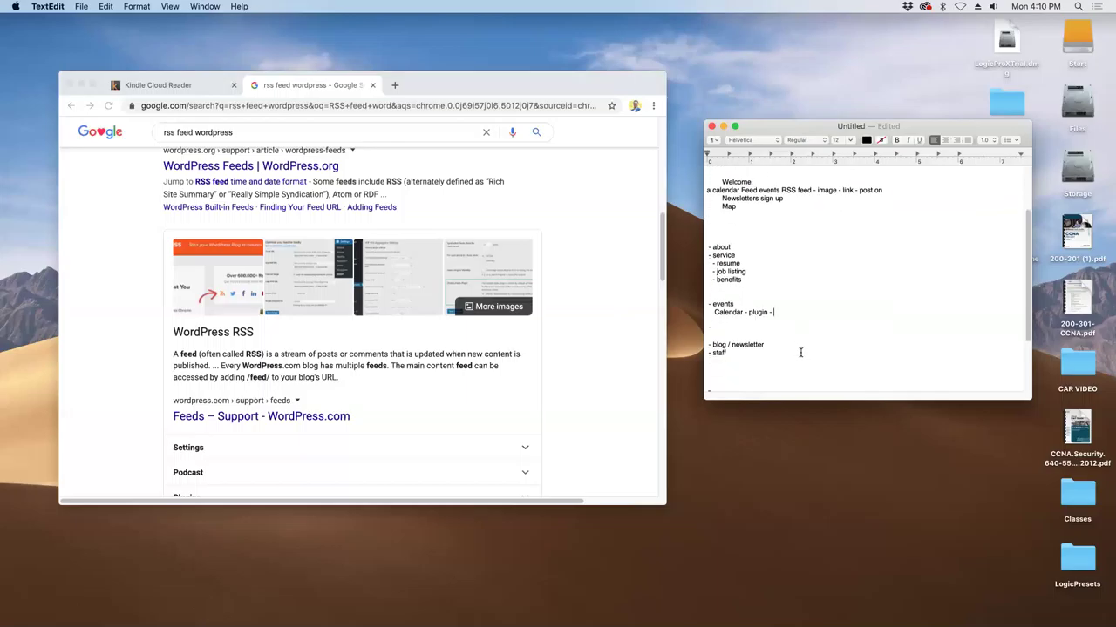
scroll(800, 352, down, 2)
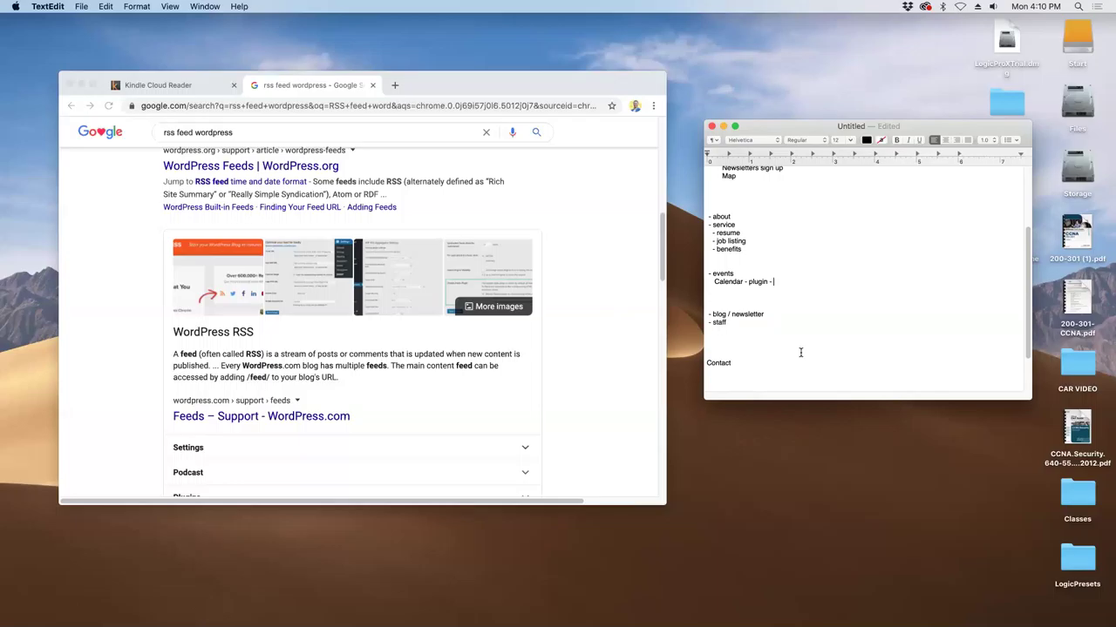
scroll(800, 352, up, 1)
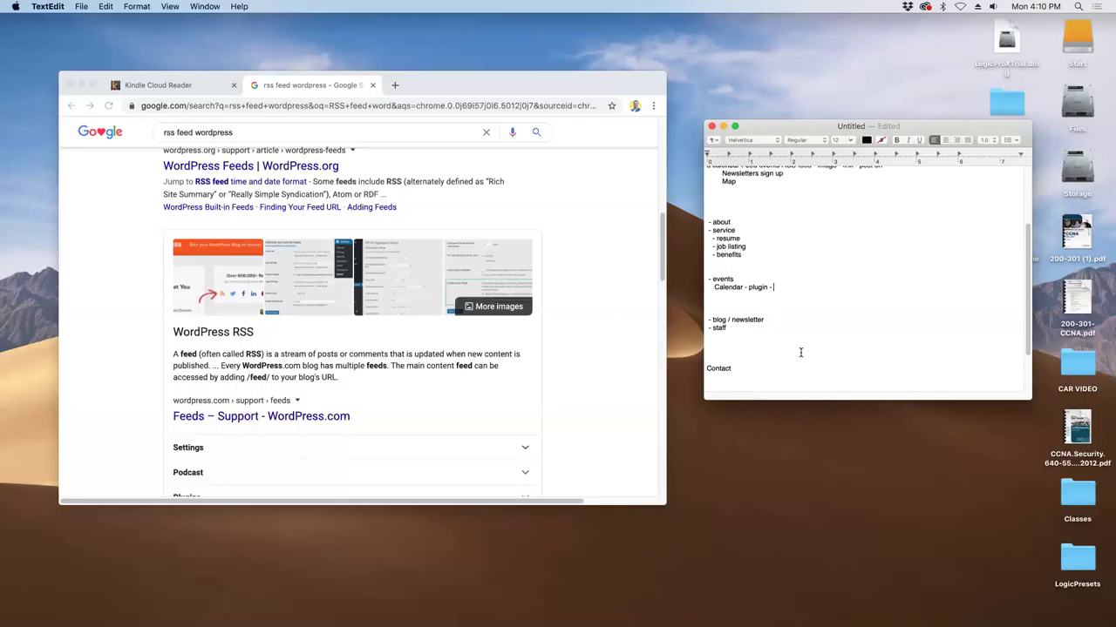
scroll(800, 352, up, 6)
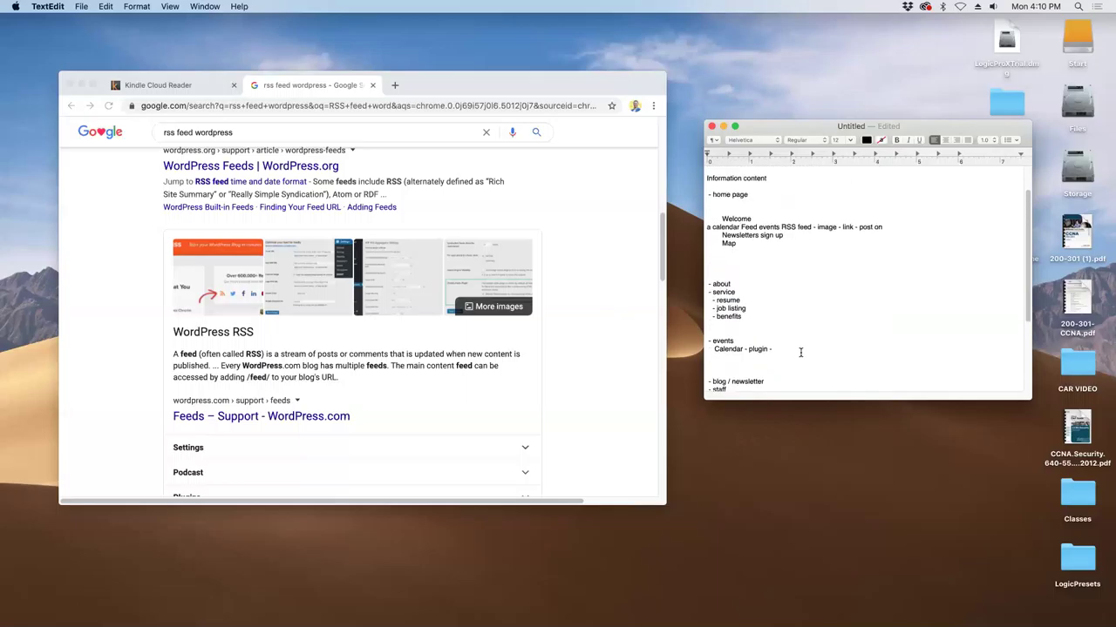
scroll(800, 352, down, 2)
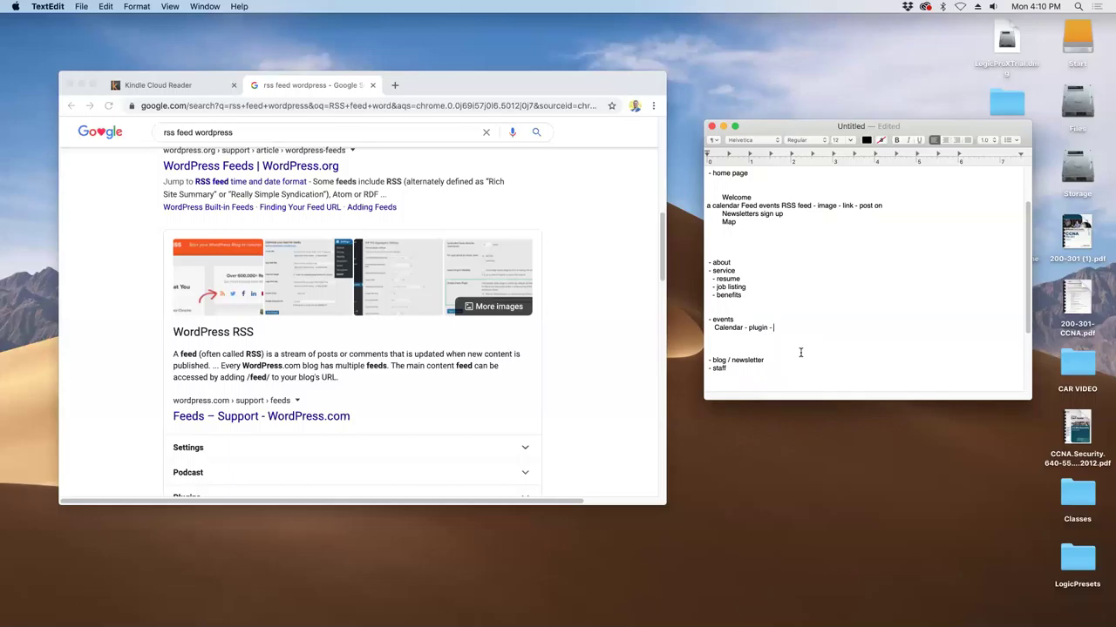
- Cut the '- staff' line and paste it on a new line under about
mouse_move(767, 329)
mouse_down()
mouse_move(758, 307)
mouse_move(757, 321)
mouse_up()
click(756, 327)
drag(757, 205, 828, 209)
triple_click(892, 209)
click(892, 209)
drag(730, 262, 705, 262)
drag(727, 368, 706, 368)
key(super+x)
click(748, 261)
key(Return)
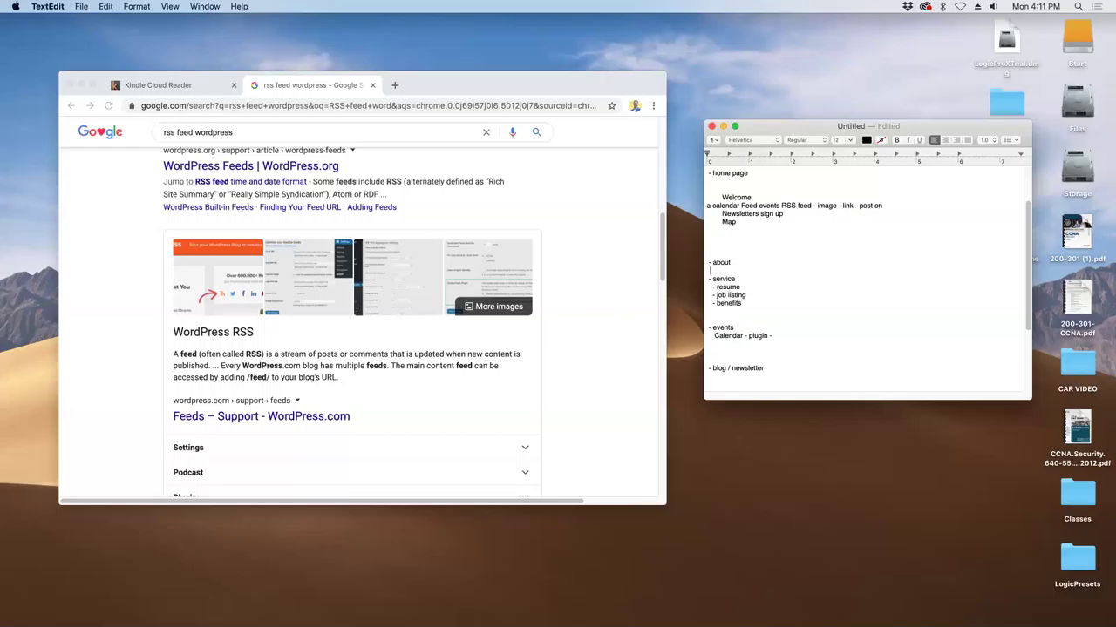
key(super+v)
key(Return)
key(Return)
key(Return)
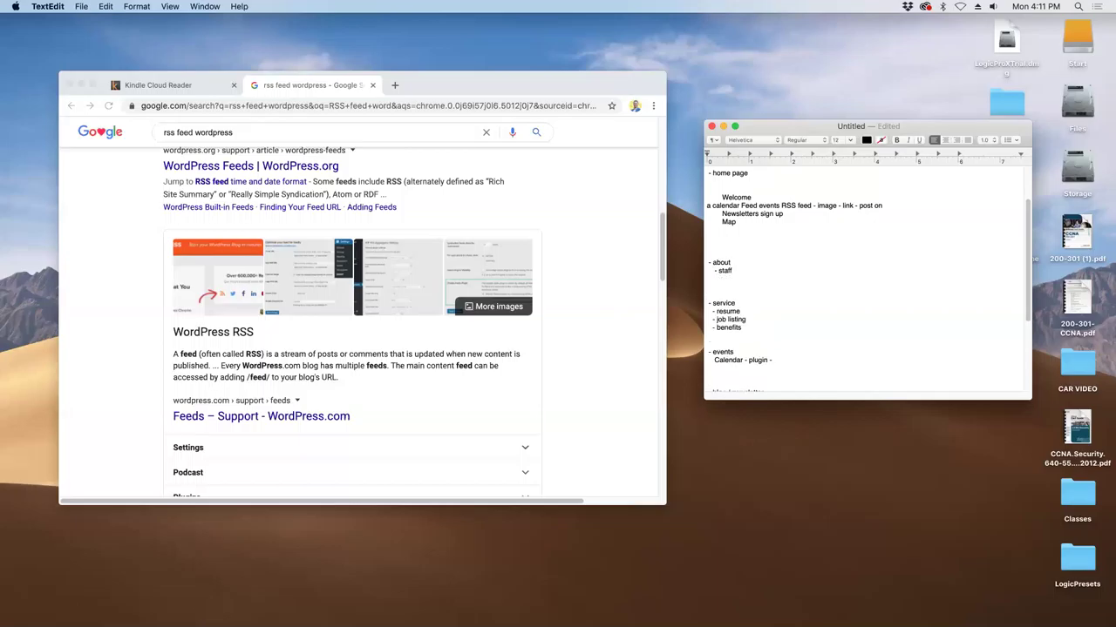
- Add the line 'What is the mission of the department' under about
key(Return)
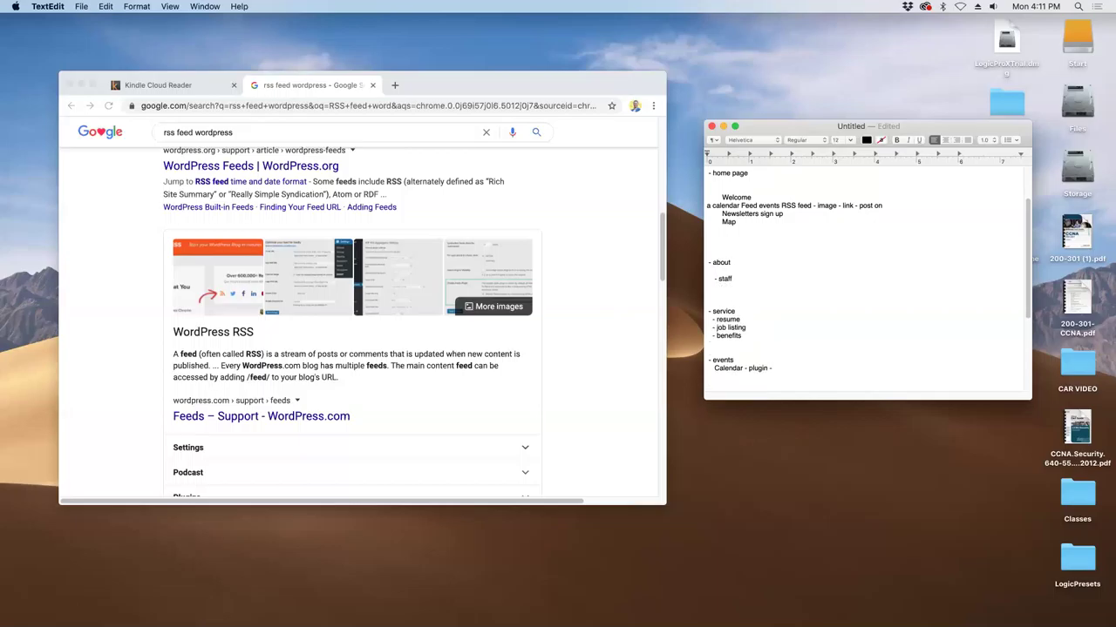
text(L)
text(l)
key(BackSpace)
text(infomtio)
key(BackSpace)
key(BackSpace)
key(BackSpace)
key(BackSpace)
key(BackSpace)
key(BackSpace)
key(BackSpace)
key(BackSpace)
text(What is the mission of the department)
- Extend staff with '- 15 people - one copy page - profile image or avatar'
click(736, 278)
text(-)
text(15 p)
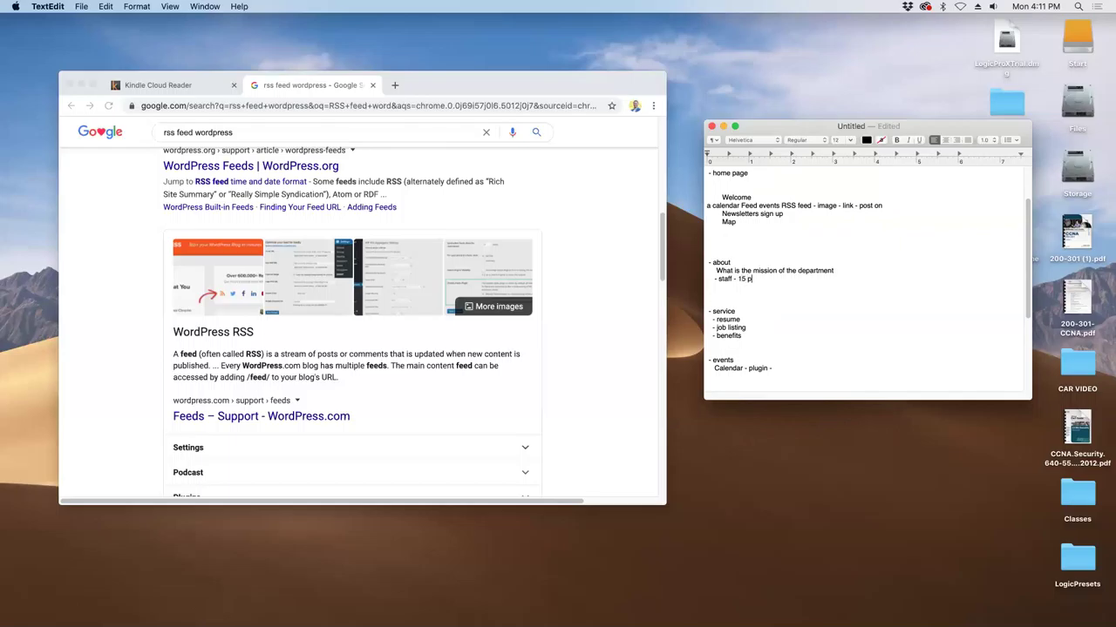
text(eople - one w)
key(BackSpace)
text(copy page - profile )
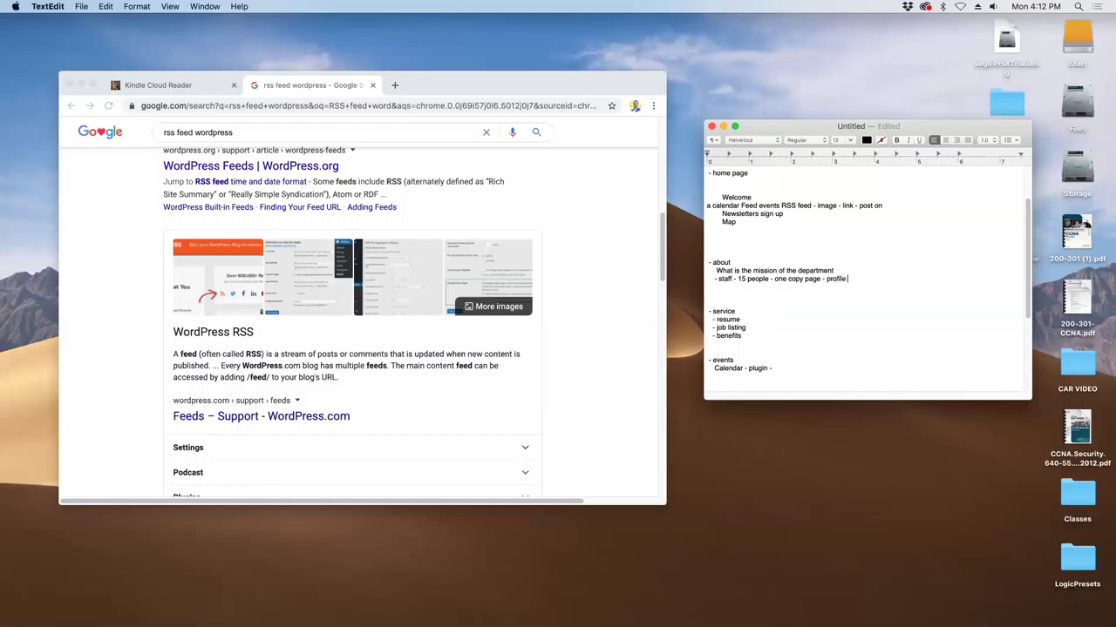
text(ima)
text(ge or )
text(a)
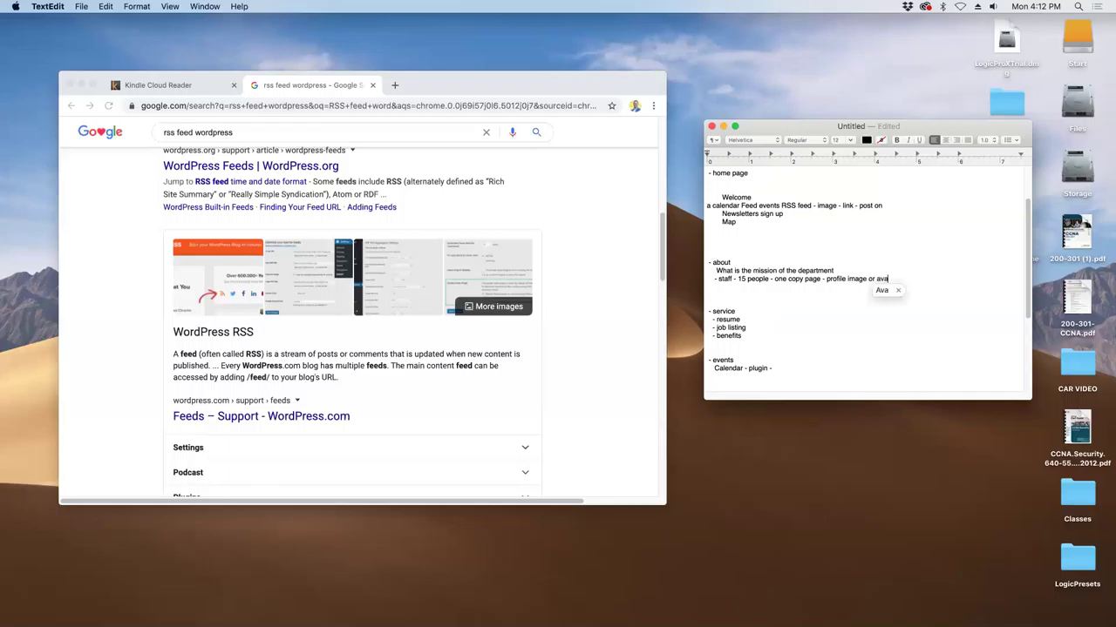
text(vitar)
- Remove the blank line above service and rename it 'services:'
click(779, 302)
key(BackSpace)
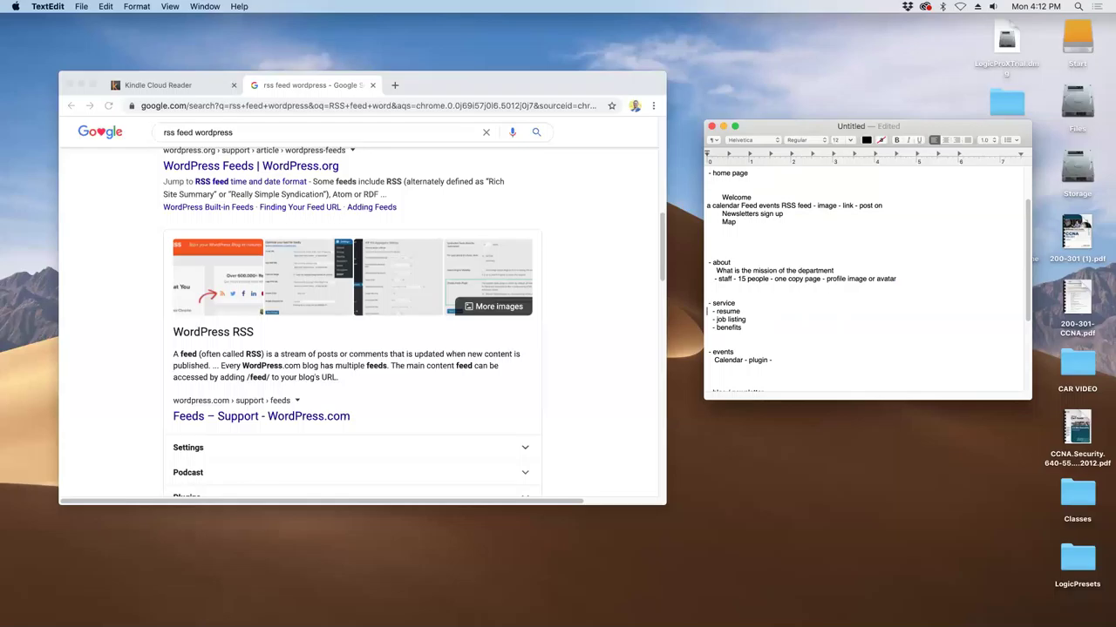
text(s)
click(739, 302)
text(:)
- Delete the colon after 'services' and select the resume-through-benefits items beneath it
key(BackSpace)
drag(752, 303, 688, 303)
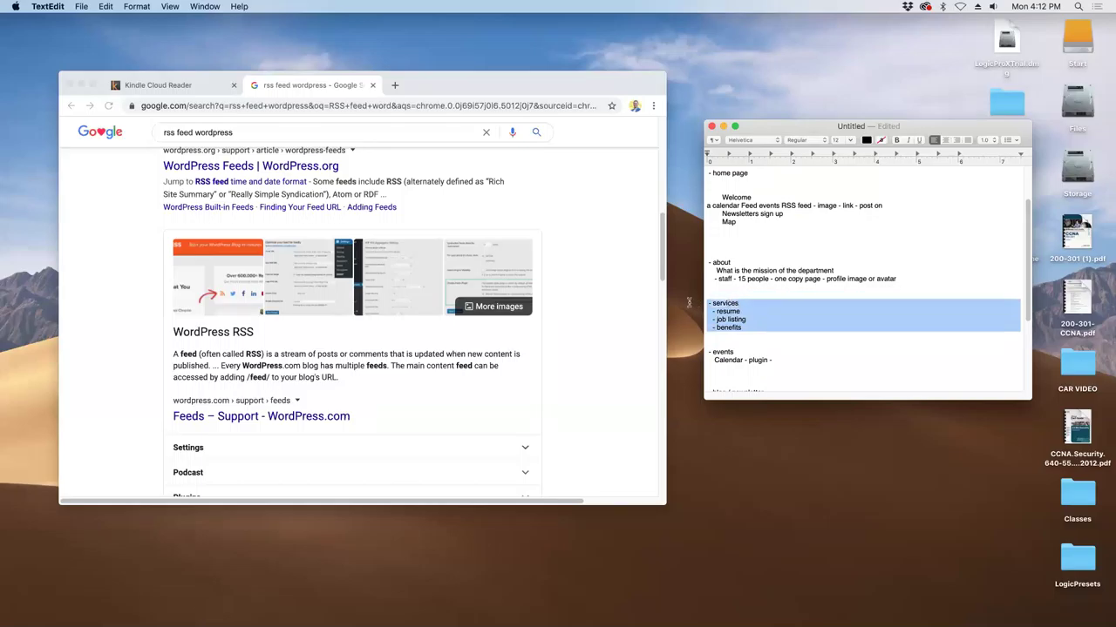
click(754, 314)
drag(751, 330, 708, 304)
- Review the outline by selecting the 'Calendar - plugin -' entry and other lines further down
scroll(782, 331, down, 3)
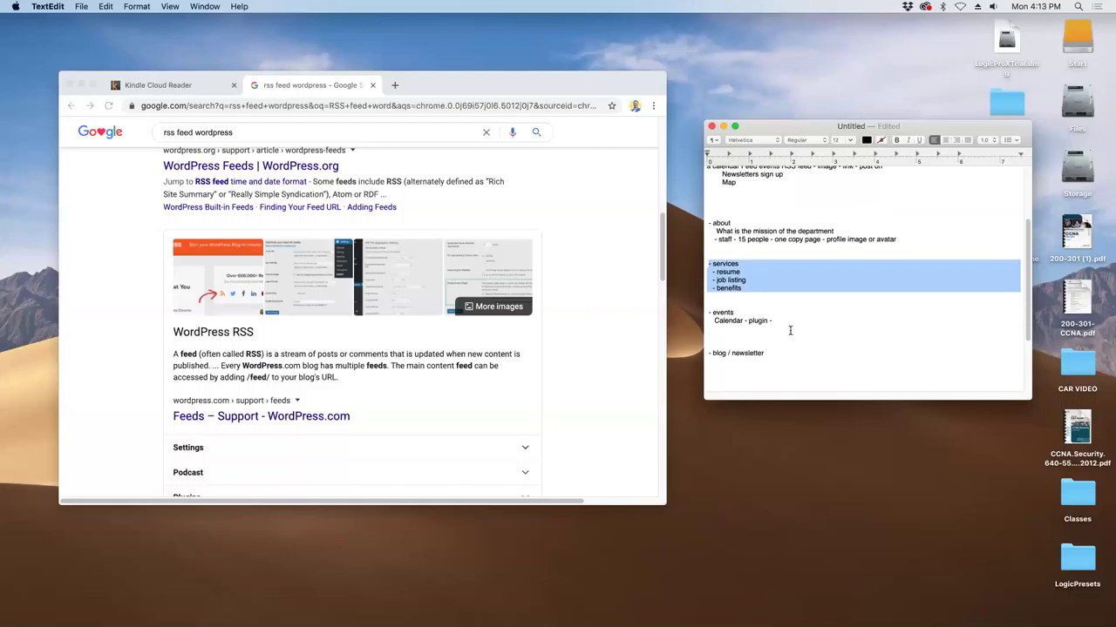
scroll(790, 331, down, 1)
drag(772, 302, 720, 302)
scroll(728, 292, up, 6)
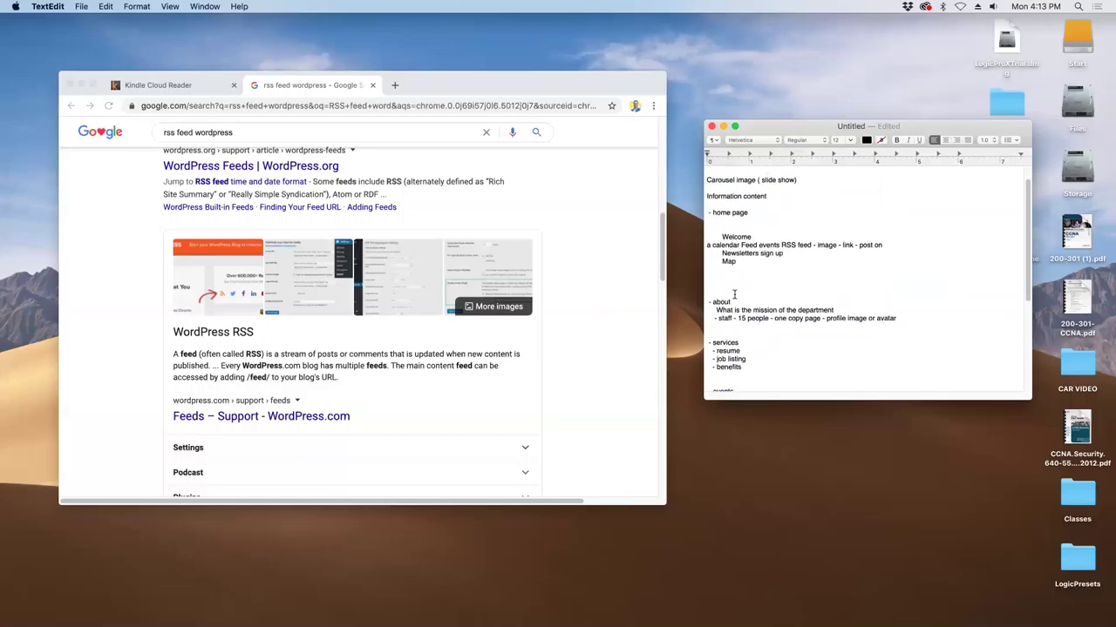
drag(714, 242, 880, 247)
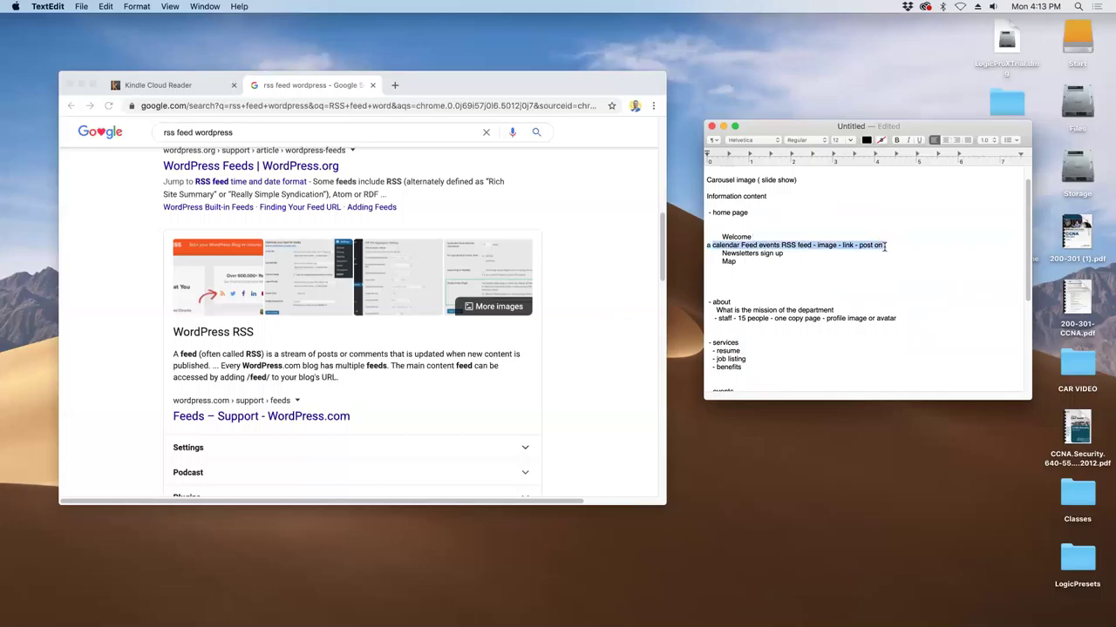
scroll(822, 330, down, 3)
scroll(821, 329, down, 2)
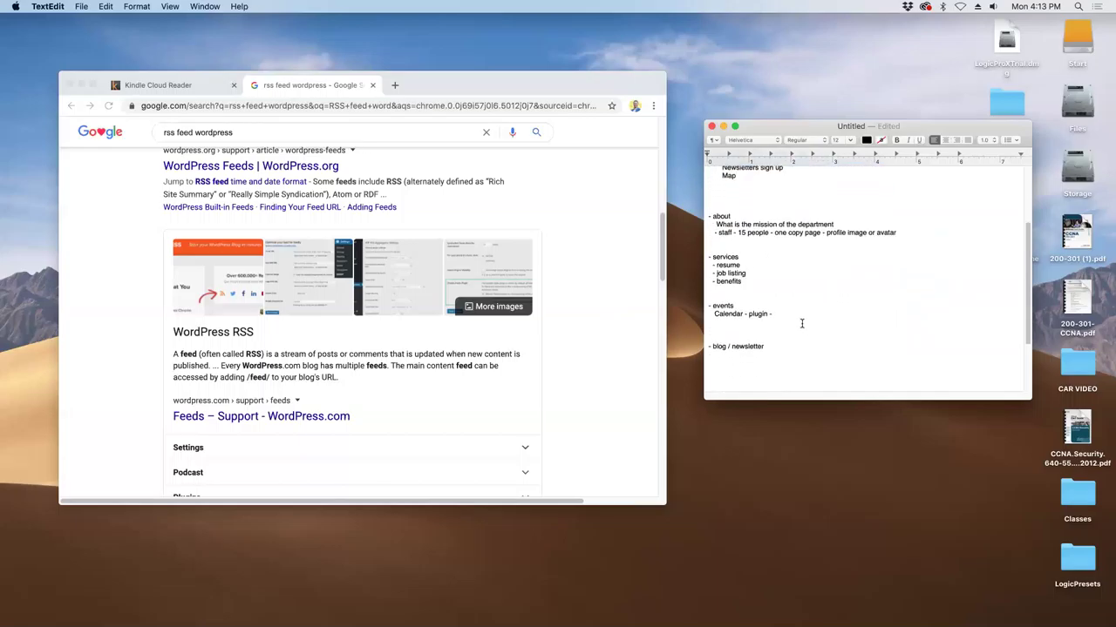
drag(775, 312, 713, 316)
scroll(732, 288, up, 5)
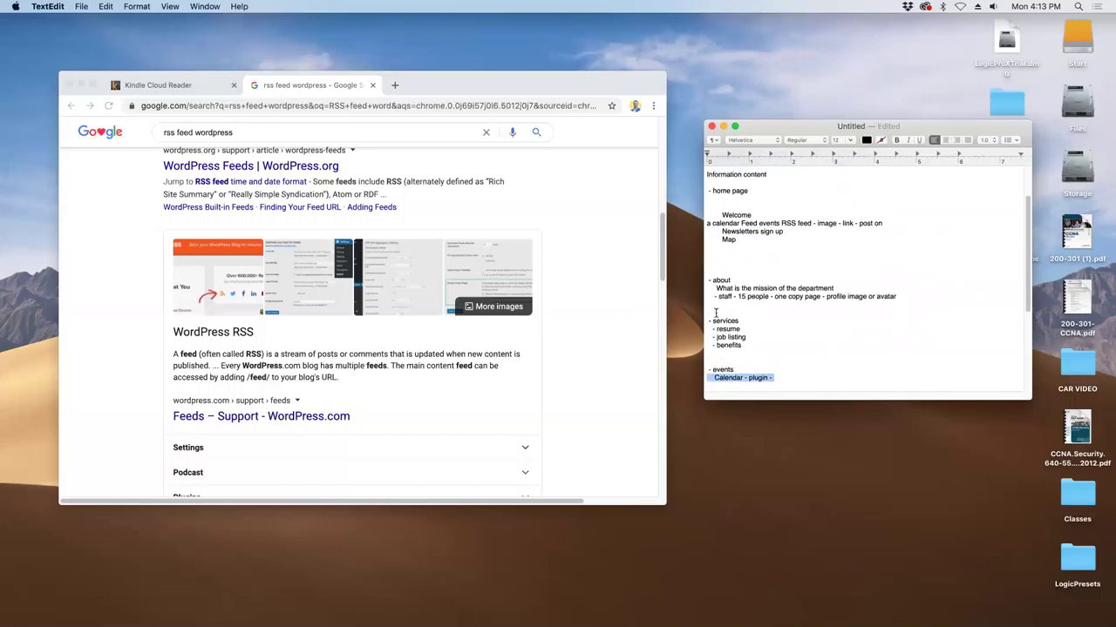
scroll(787, 339, down, 3)
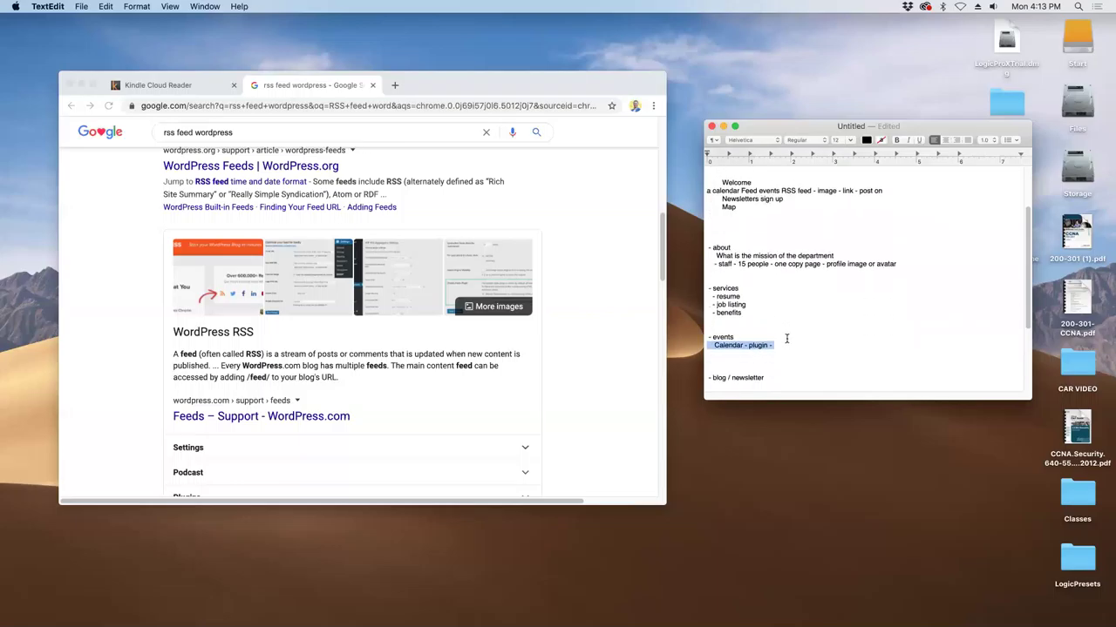
scroll(787, 339, down, 1)
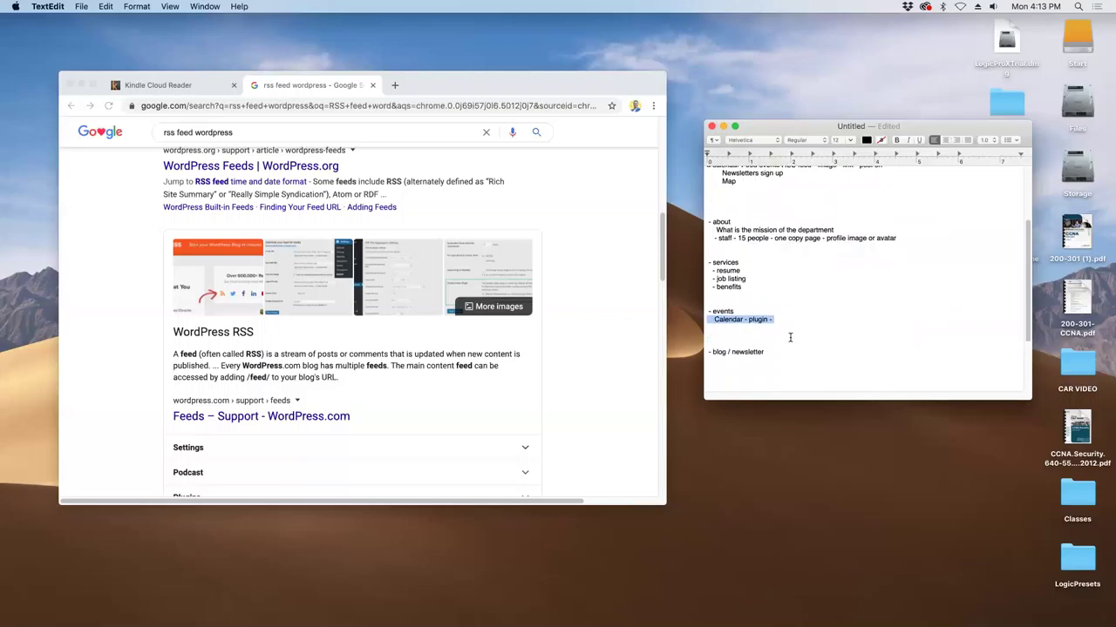
drag(770, 352, 704, 352)
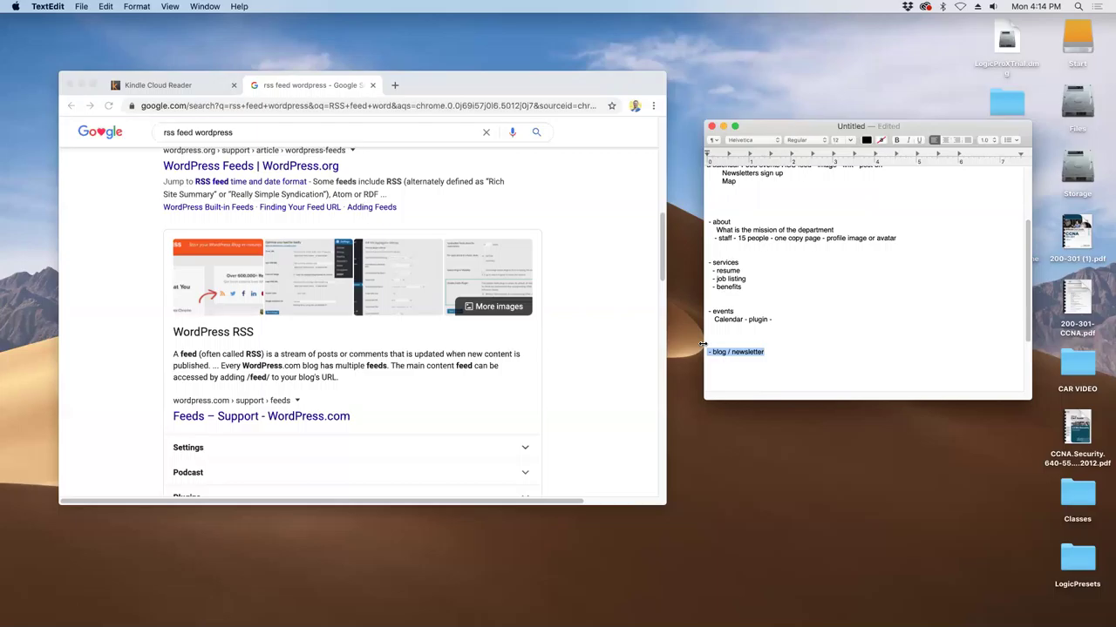
- Add 'Qicklink - School logo link' as a new item under Footer
scroll(797, 358, down, 3)
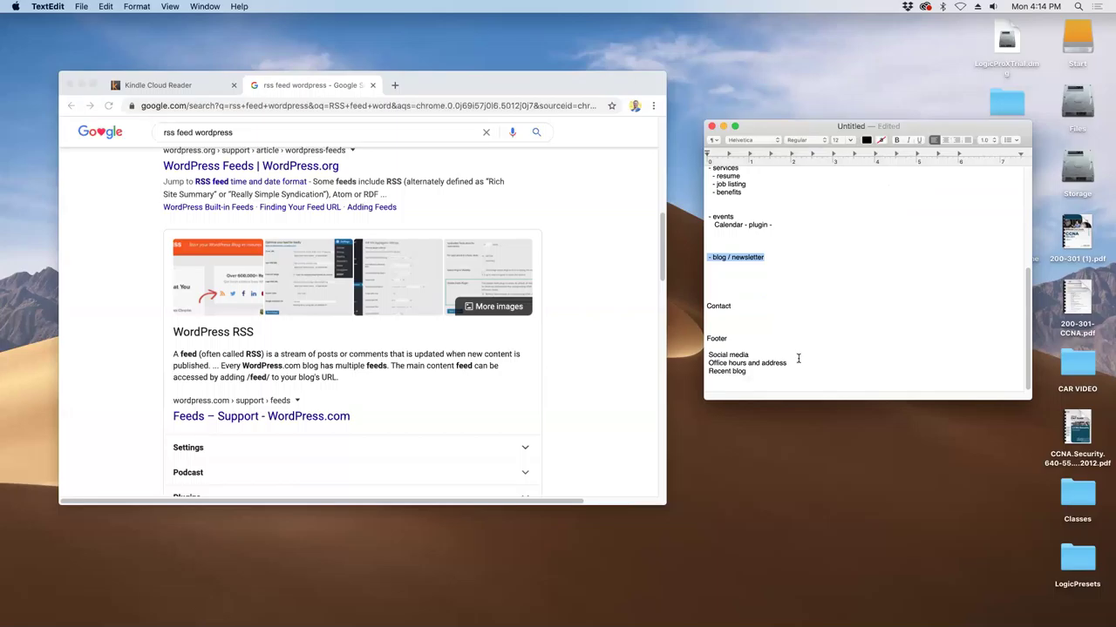
click(788, 340)
click(778, 348)
text(O)
text(ick)
text( link)
key(BackSpace)
key(BackSpace)
key(BackSpace)
key(BackSpace)
key(BackSpace)
text(link)
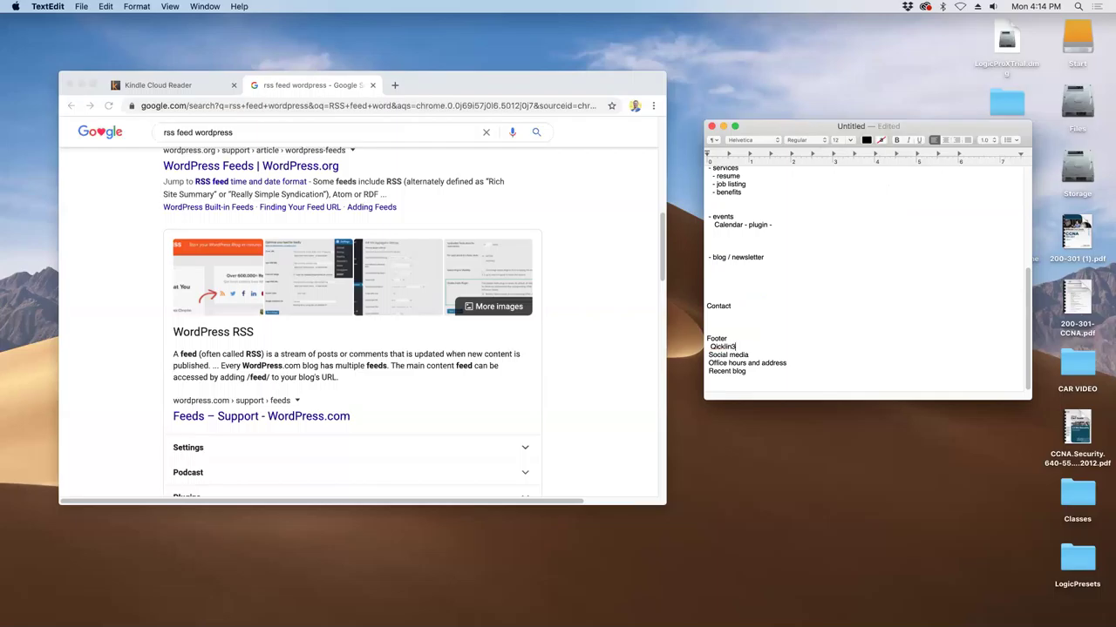
key(BackSpace)
text(k - Schoh)
key(BackSpace)
text(ol logo link)
- Add 'sidebar - recent post, achieves - jan fed' on a new line below blog / newsletter
scroll(797, 331, up, 3)
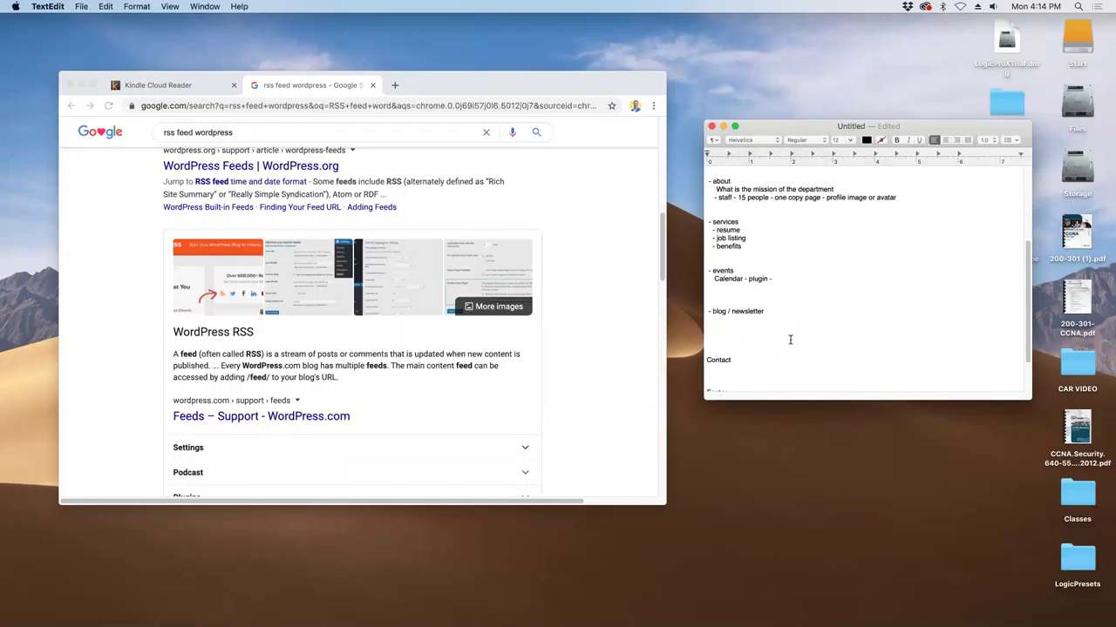
click(788, 305)
click(787, 311)
key(Return)
text(sidebar - recent post)
key(Return)
key(BackSpace)
text(, achieves)
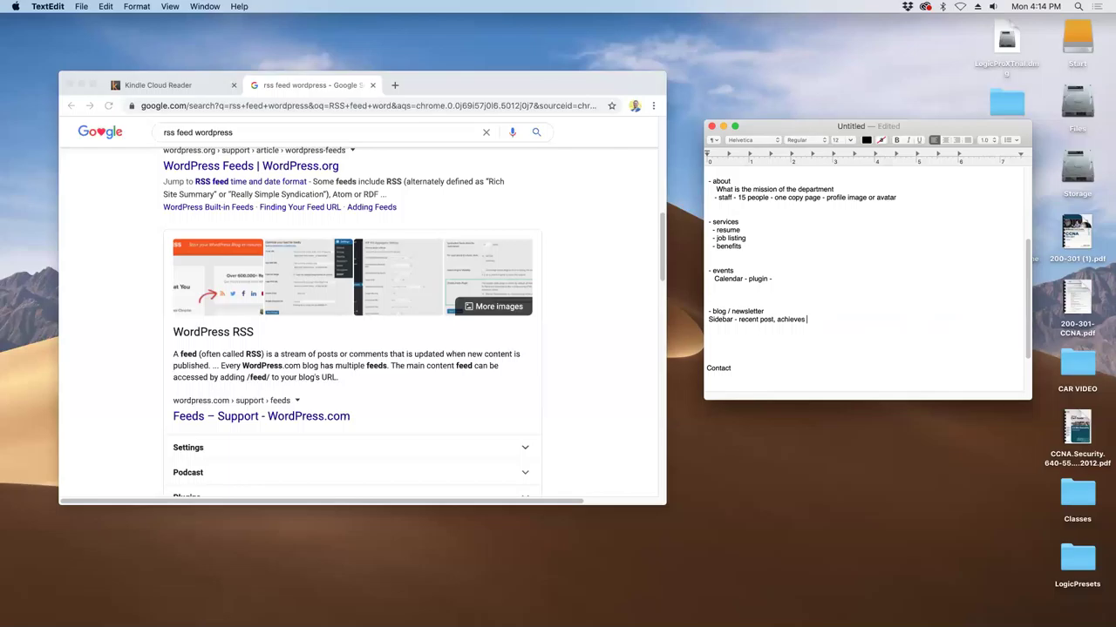
text(- jan fed)
scroll(829, 345, down, 2)
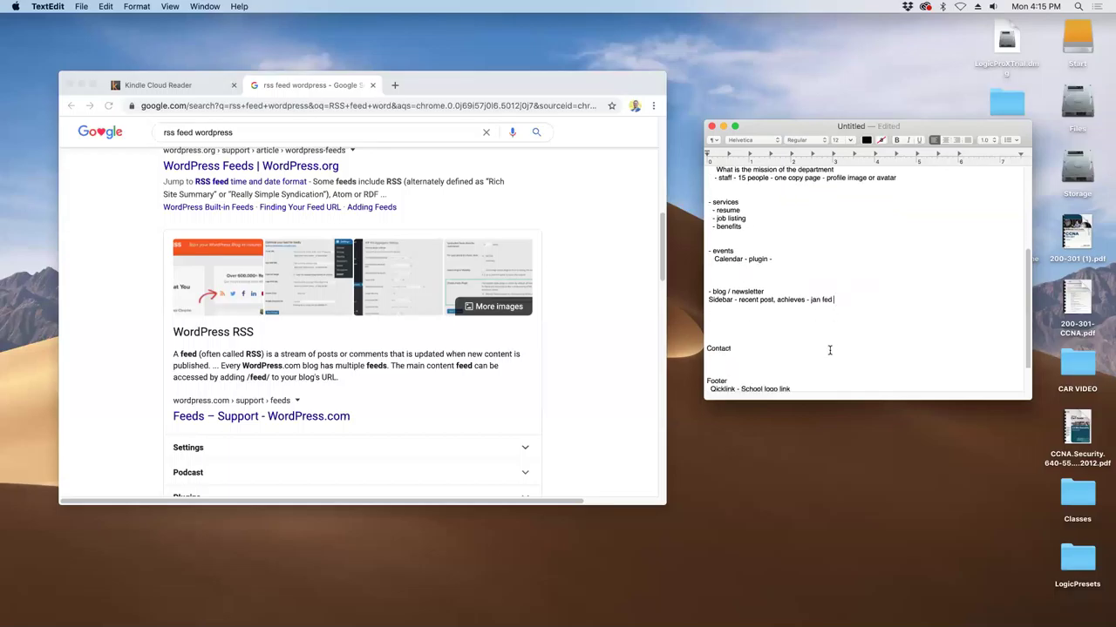
scroll(827, 349, down, 4)
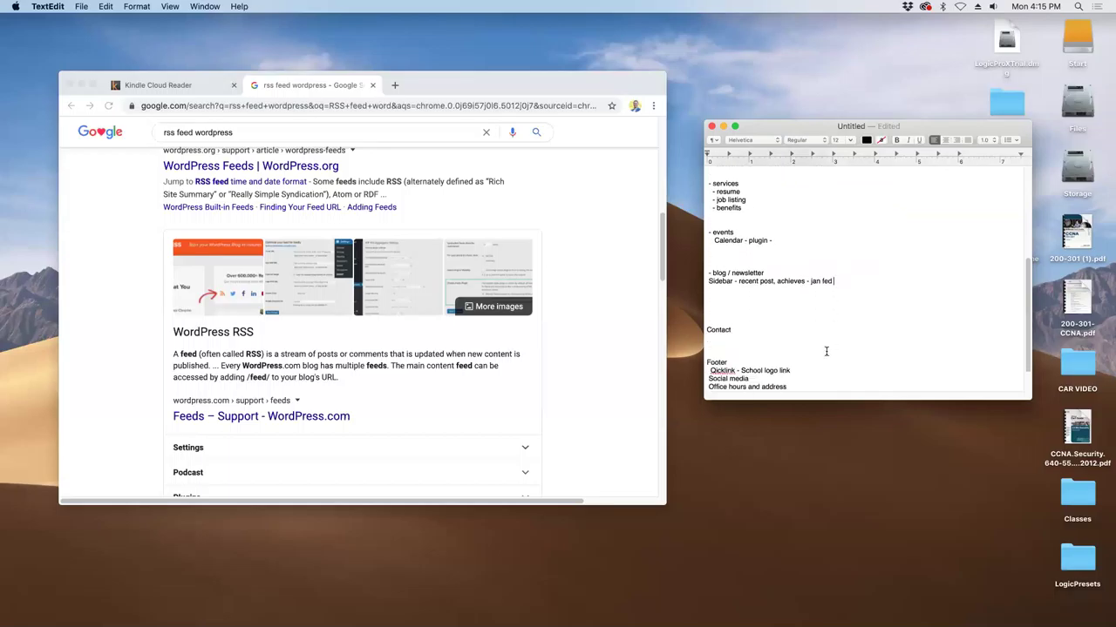
- Under Contact, type 'Form and phone' and place 'Office hours and address' on its own line below it
click(749, 311)
text(Form and pho)
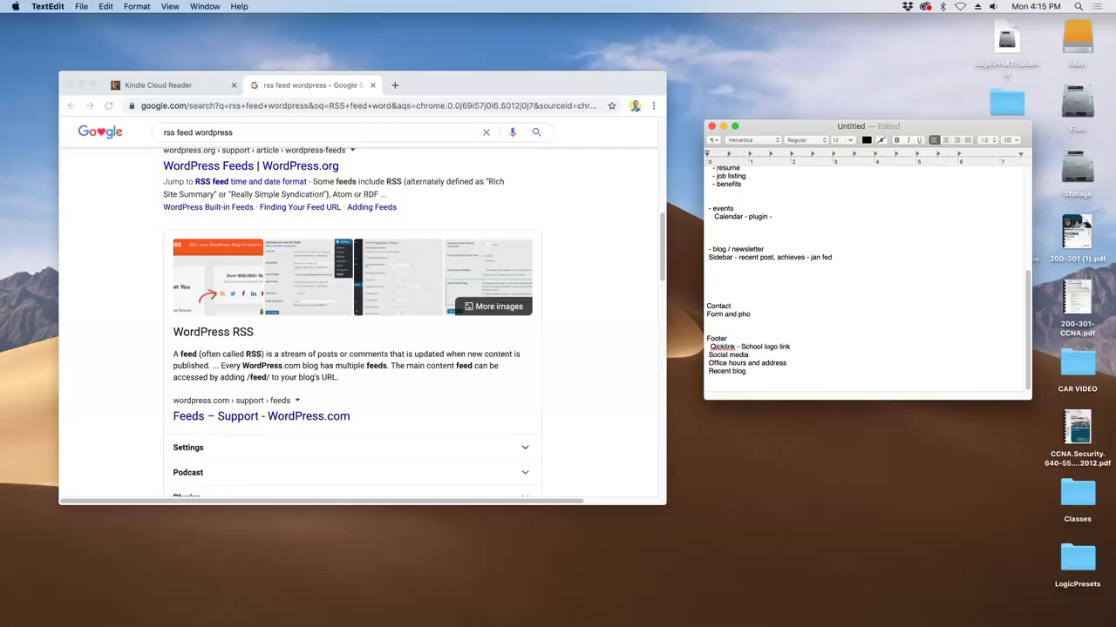
text(ne)
drag(788, 364, 708, 364)
key(super+c)
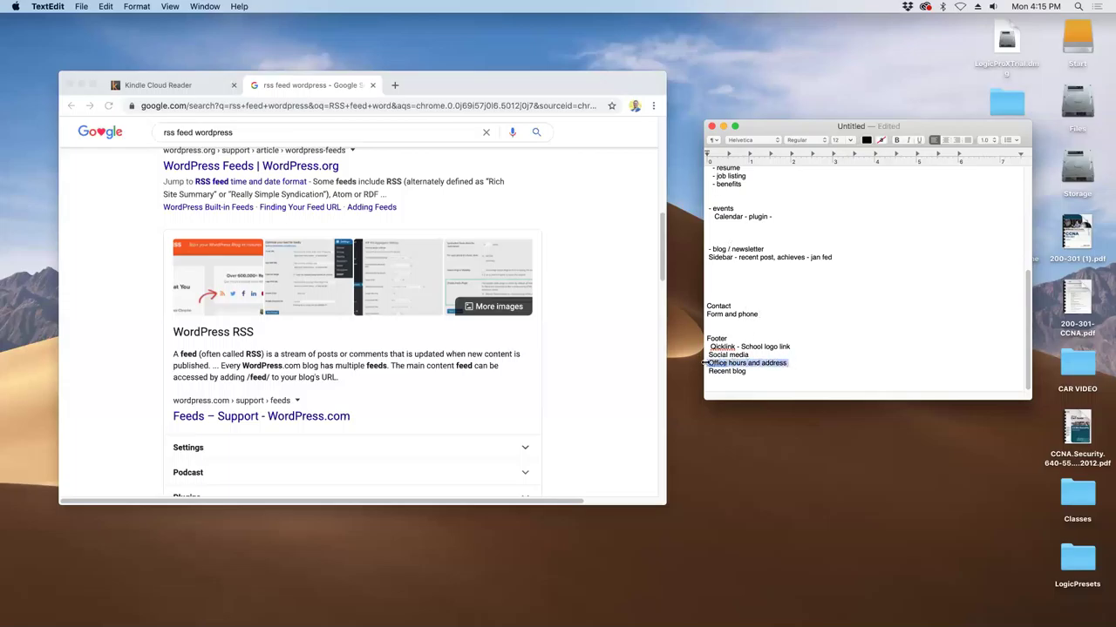
click(729, 323)
key(super+v)
click(709, 322)
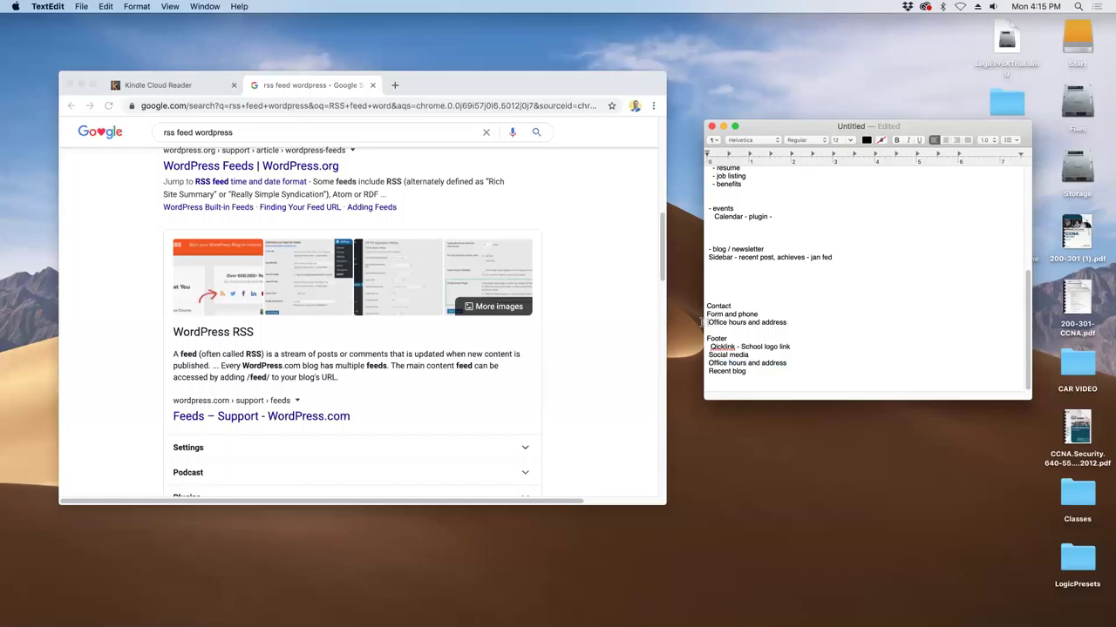
key(BackSpace)
key(BackSpace)
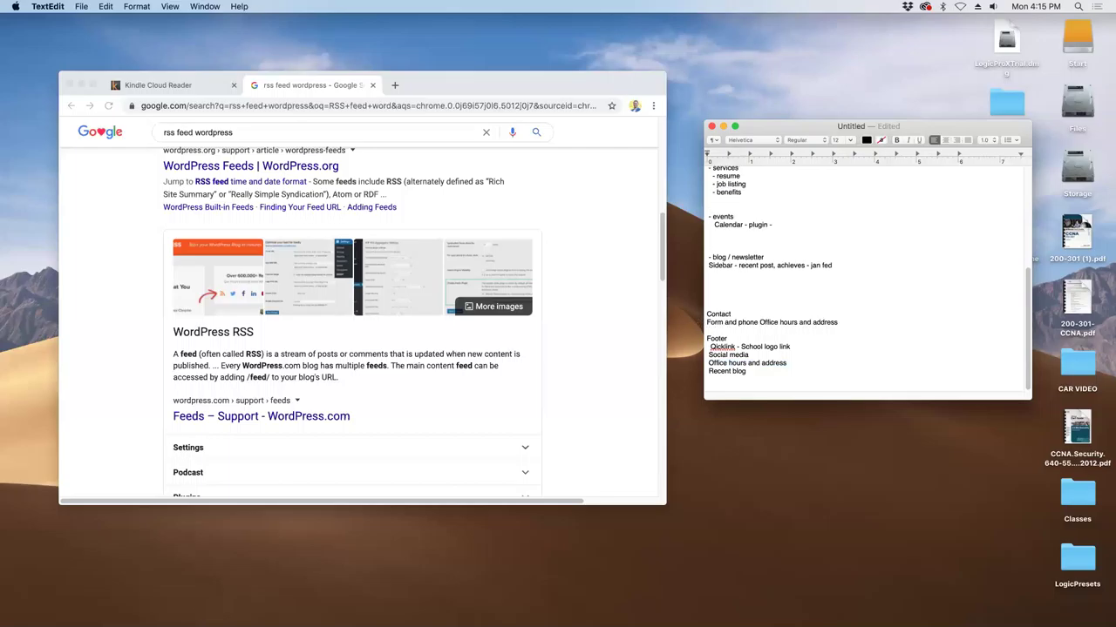
key(Return)
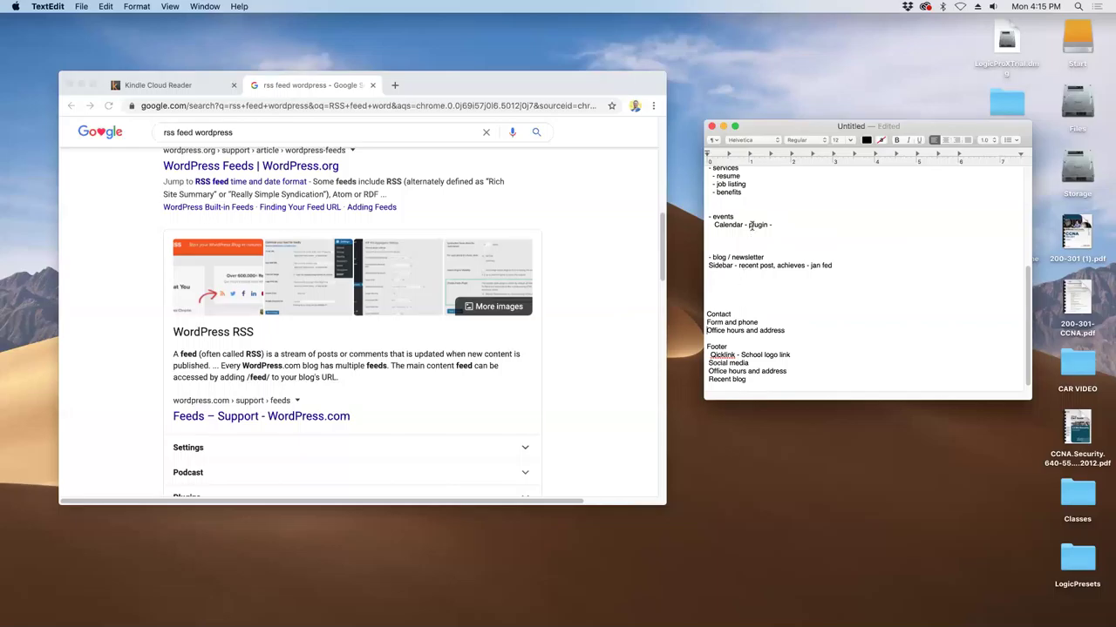
- Remove the stray Map line from home page and add Map under Office hours and address
scroll(735, 210, up, 5)
mouse_move(741, 226)
mouse_down()
mouse_move(709, 224)
mouse_move(723, 228)
mouse_up()
key(super+c)
key(BackSpace)
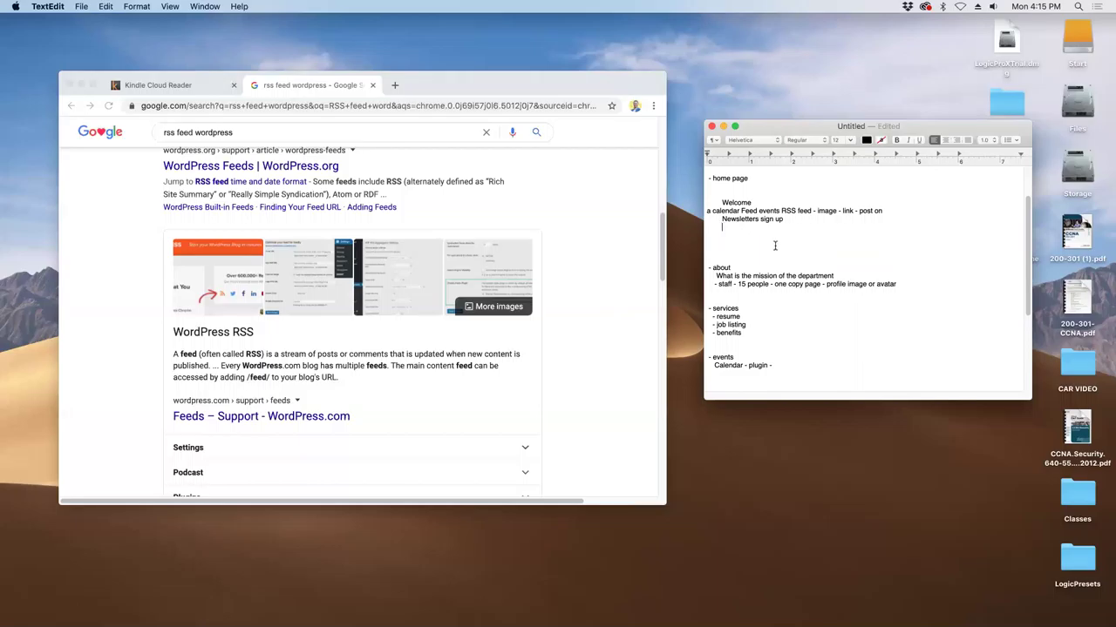
scroll(772, 246, down, 5)
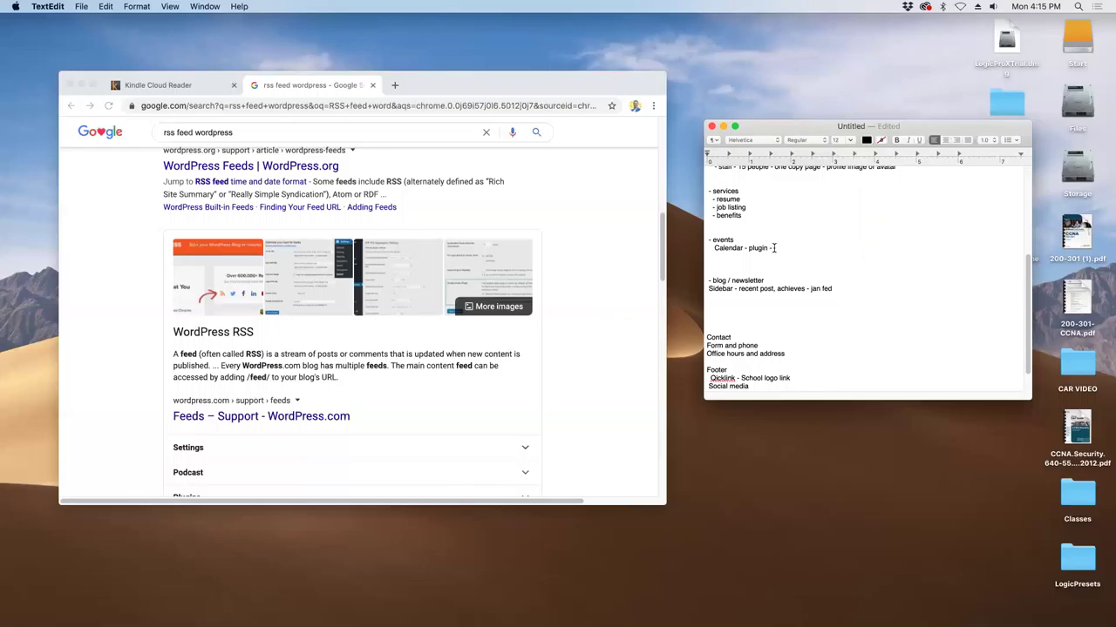
click(796, 354)
key(Return)
text(Map)
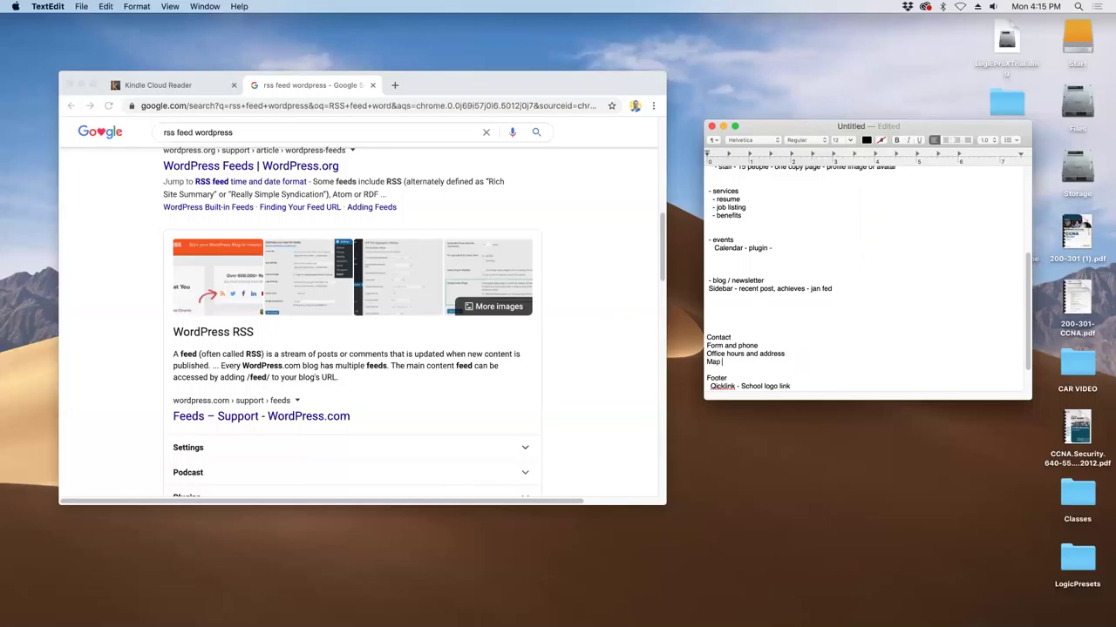
key(Down)
key(Down)
key(shift+super+Down)
key(BackSpace)
- Delete two blank lines below Newsletters sign up and append search to the 2 Header line
scroll(763, 277, up, 10)
click(765, 295)
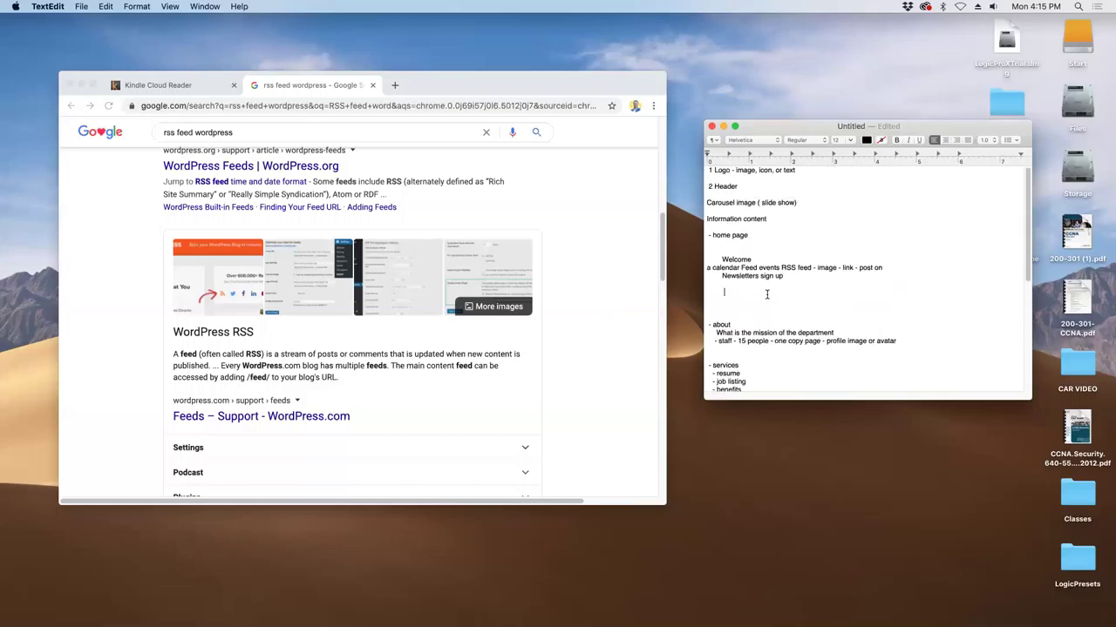
key(BackSpace)
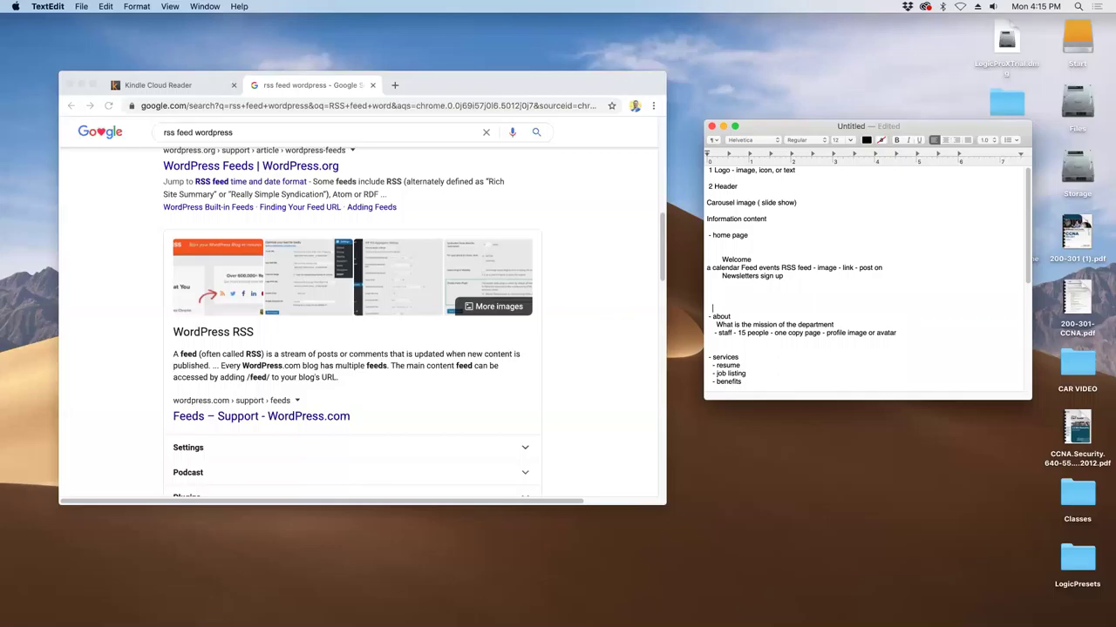
key(BackSpace)
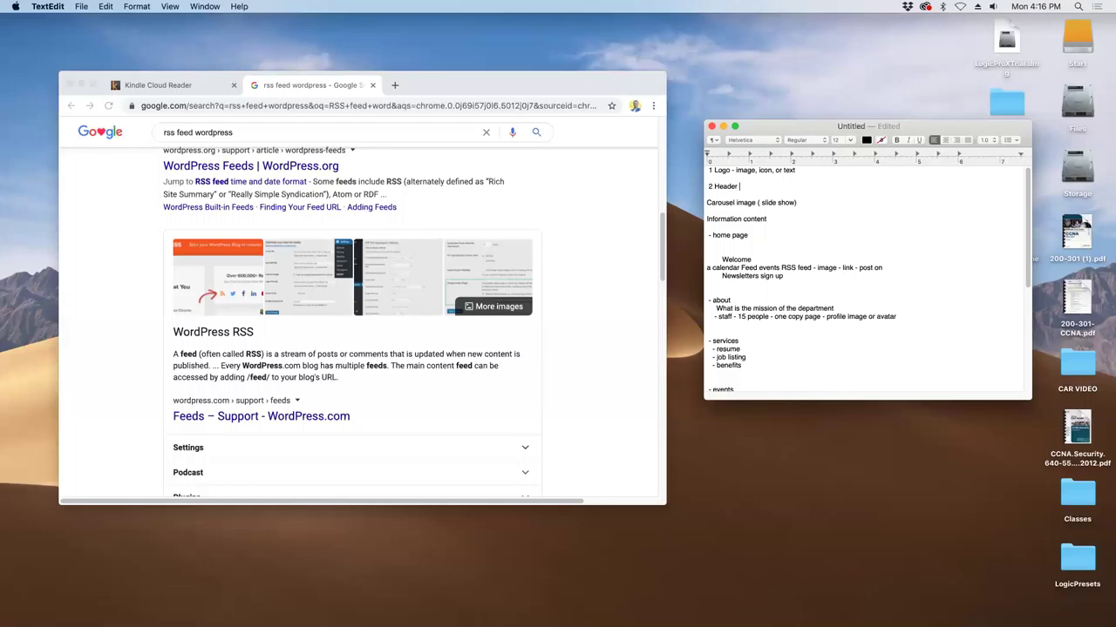
text(se)
text(ra)
text(ch)
drag(950, 126, 929, 136)
- Save the site plan via File > Save as 'outline' on the Desktop
click(81, 6)
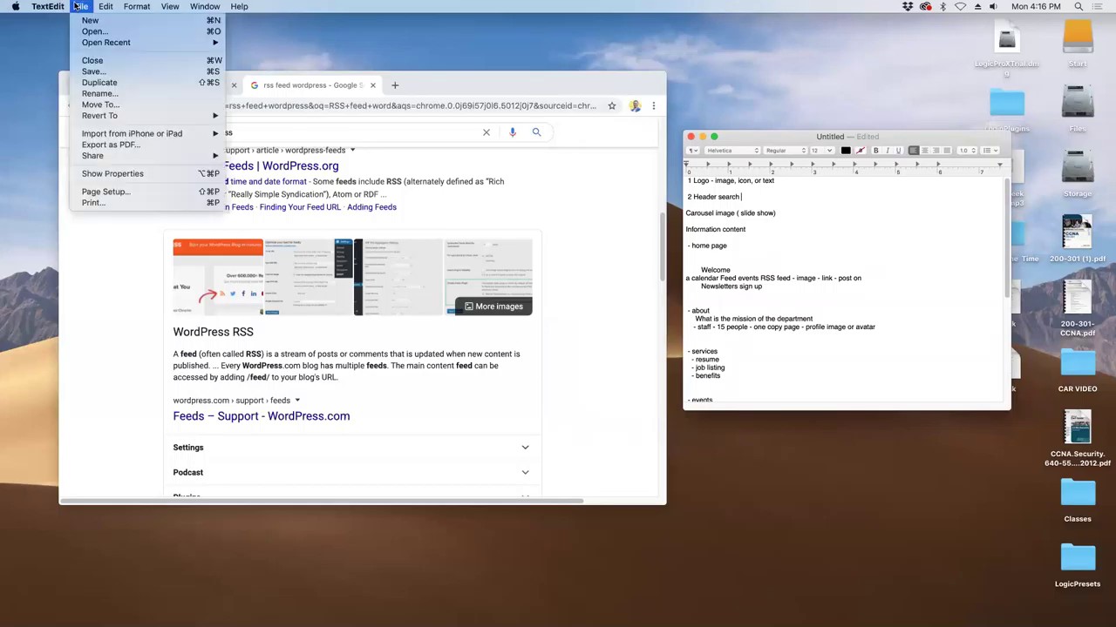
click(112, 72)
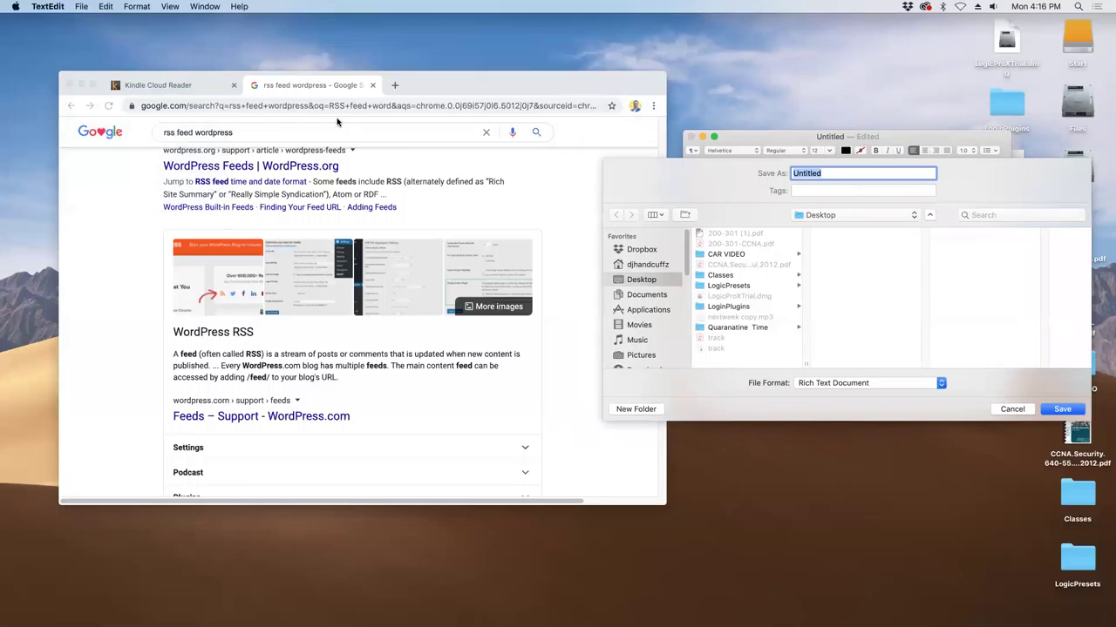
text(ourt)
key(BackSpace)
key(BackSpace)
text(tline)
click(1060, 409)
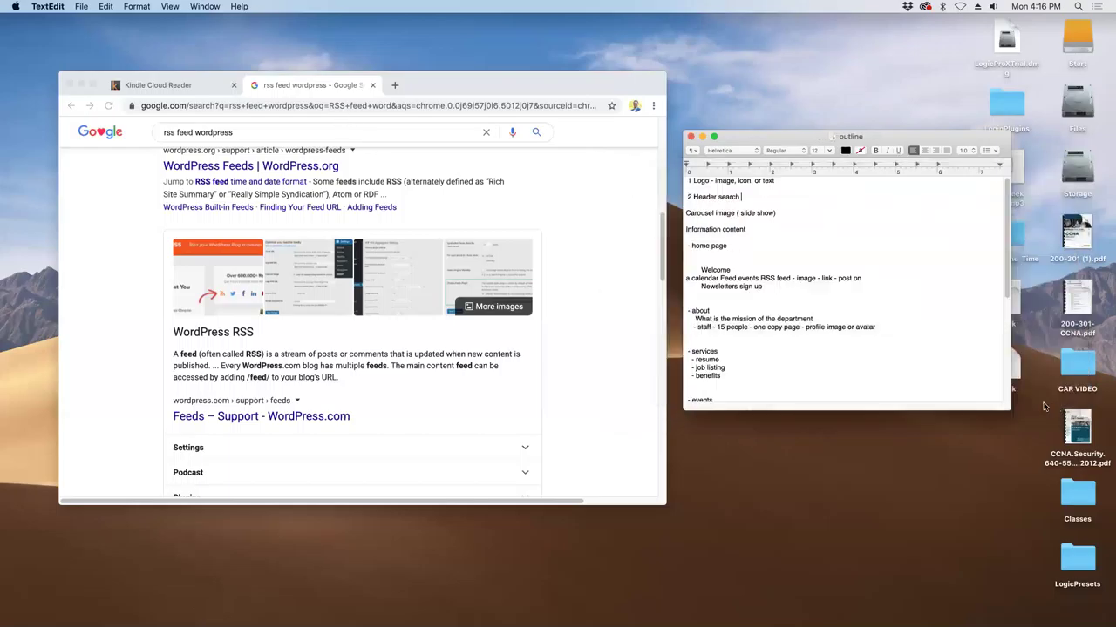
scroll(752, 332, down, 4)
scroll(753, 333, down, 3)
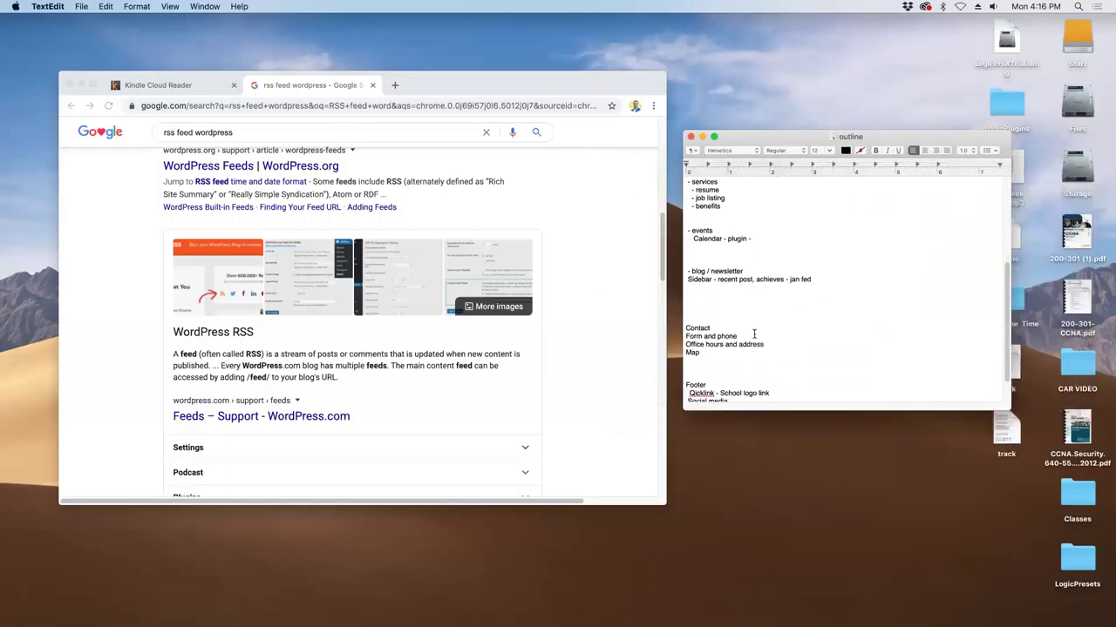
scroll(754, 333, down, 2)
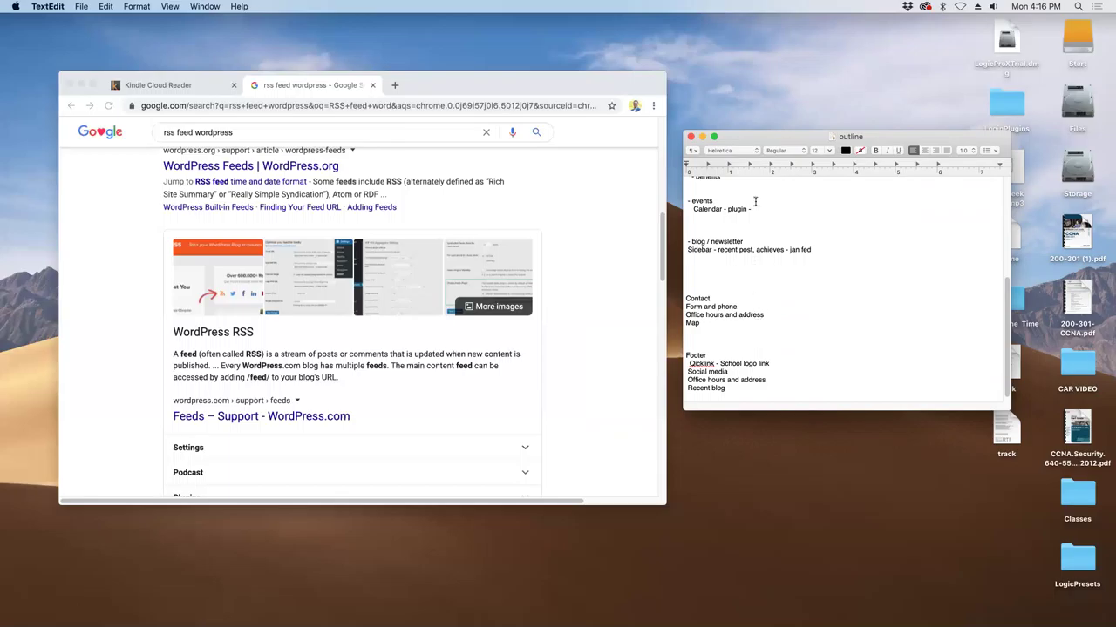
- Drag the outline window left and down out of the way
drag(750, 139, 707, 155)
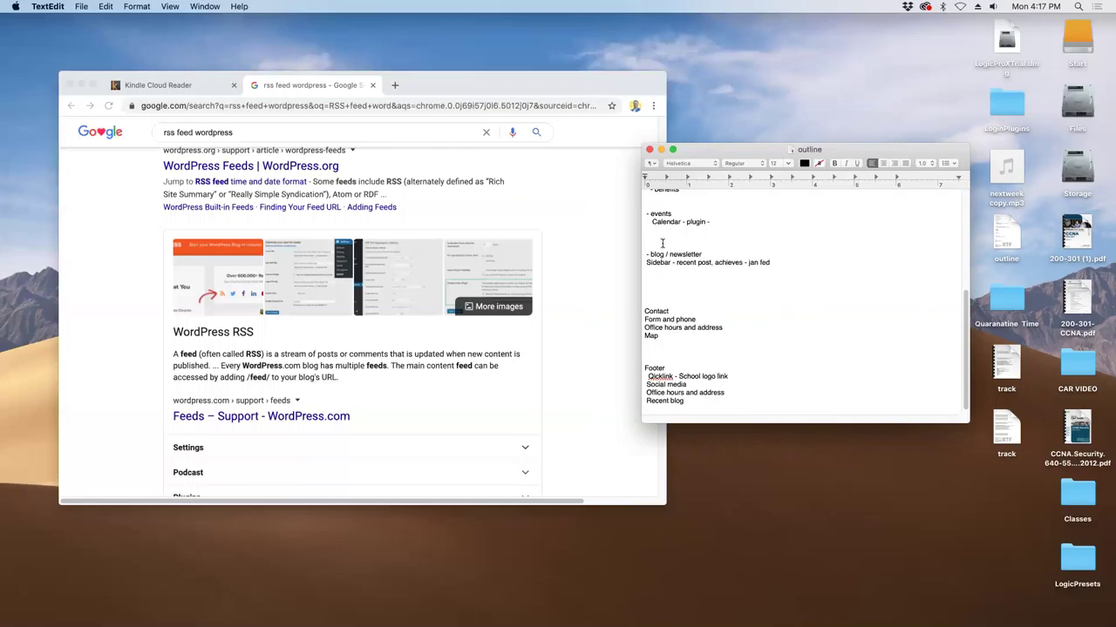
- Open a Finder window and browse to the Applications folder
click(598, 605)
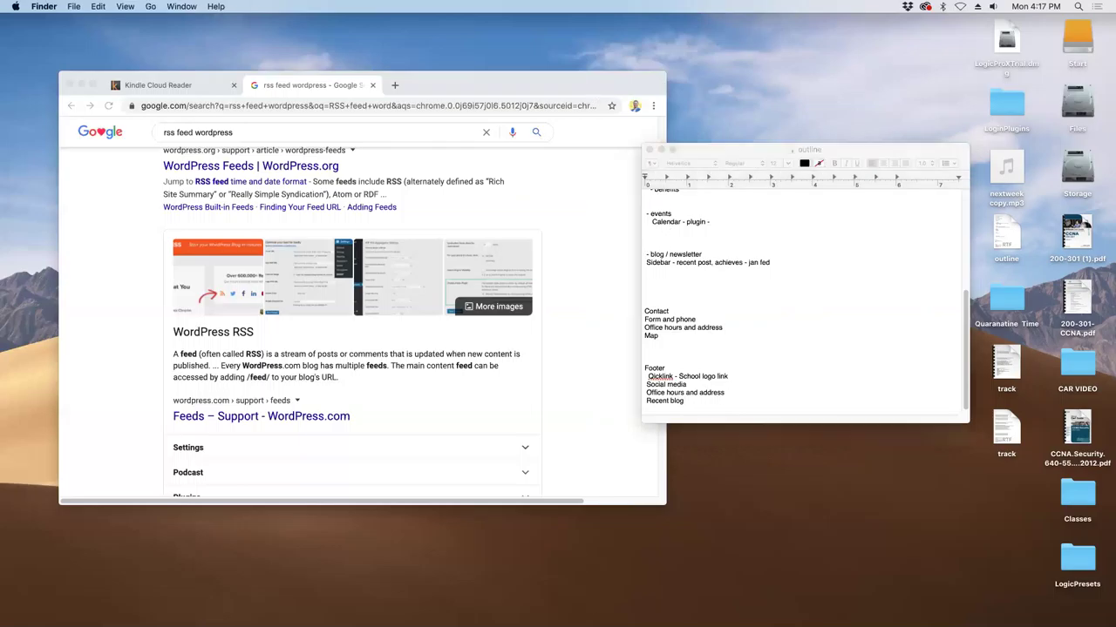
mouse_move(590, 615)
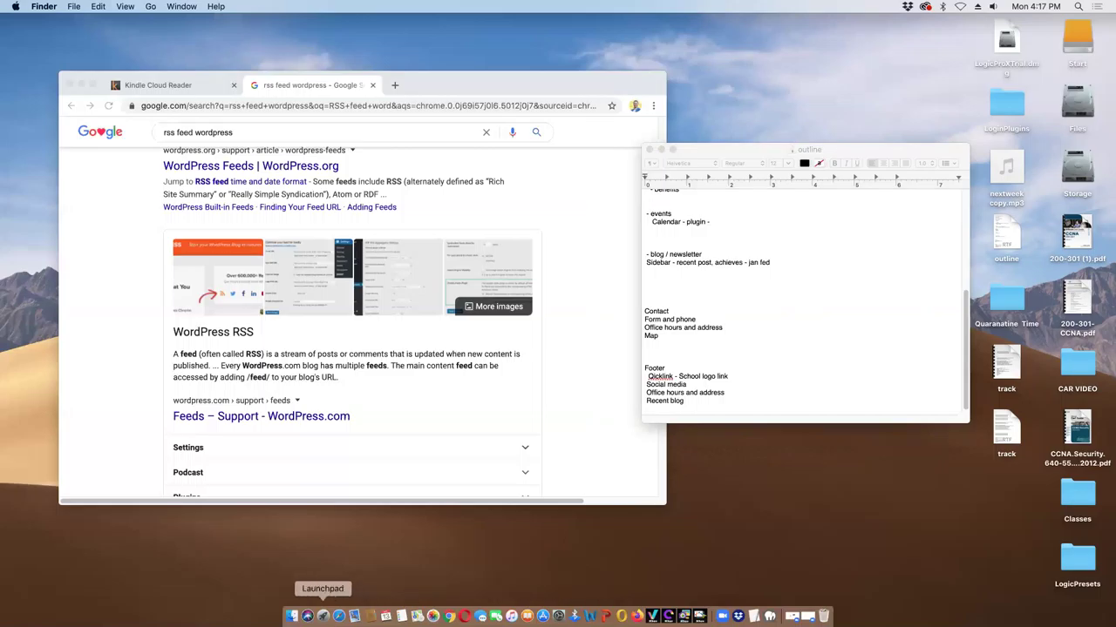
click(292, 616)
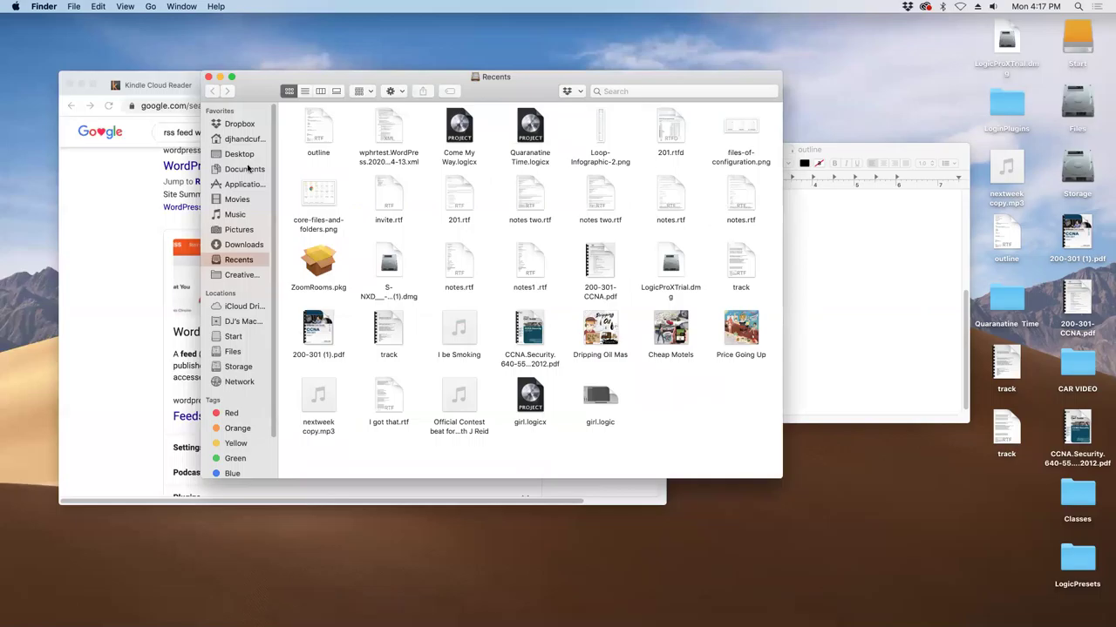
click(219, 153)
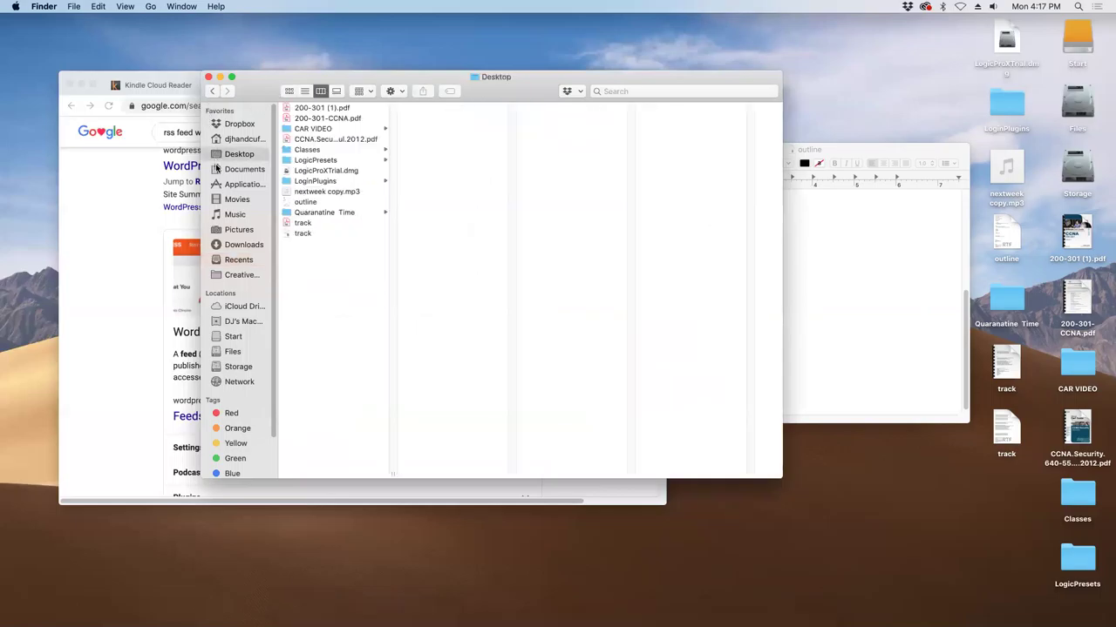
click(220, 168)
click(229, 139)
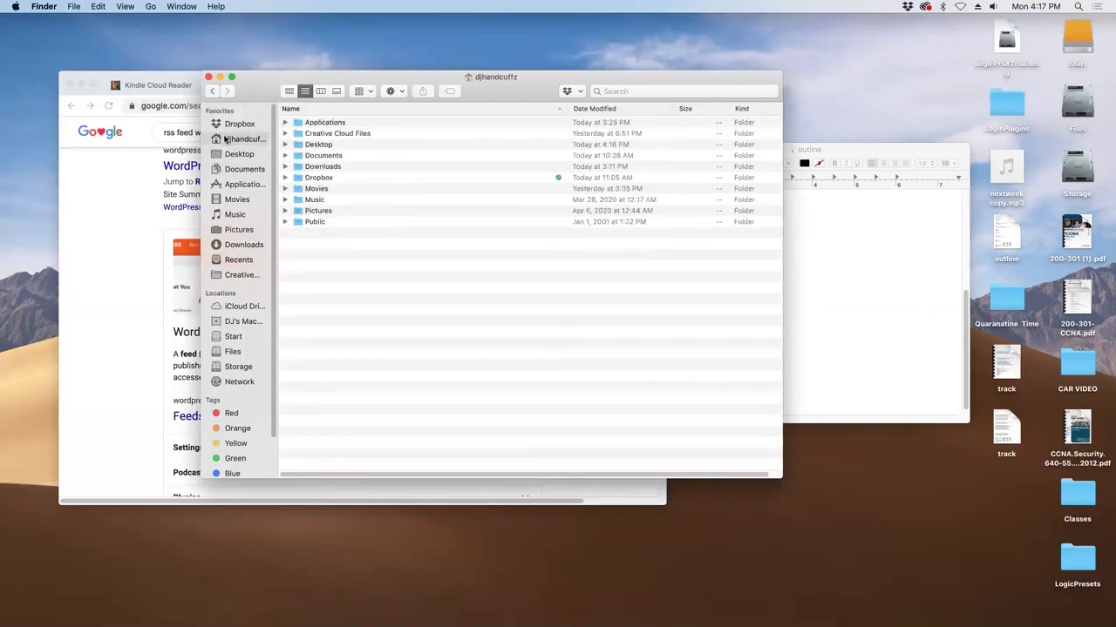
double_click(323, 123)
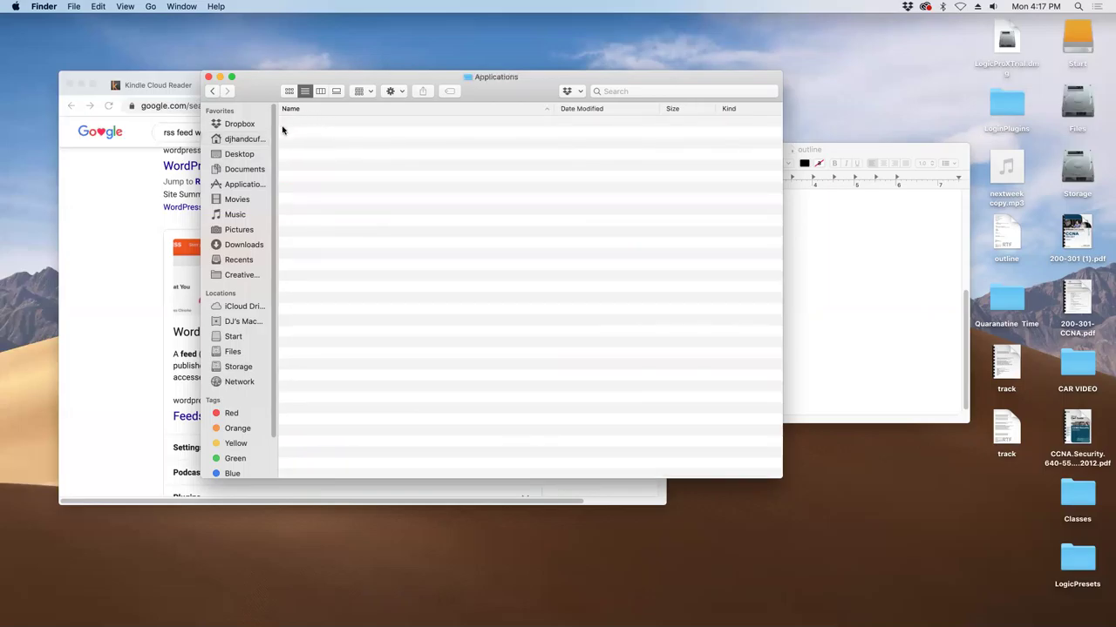
click(247, 184)
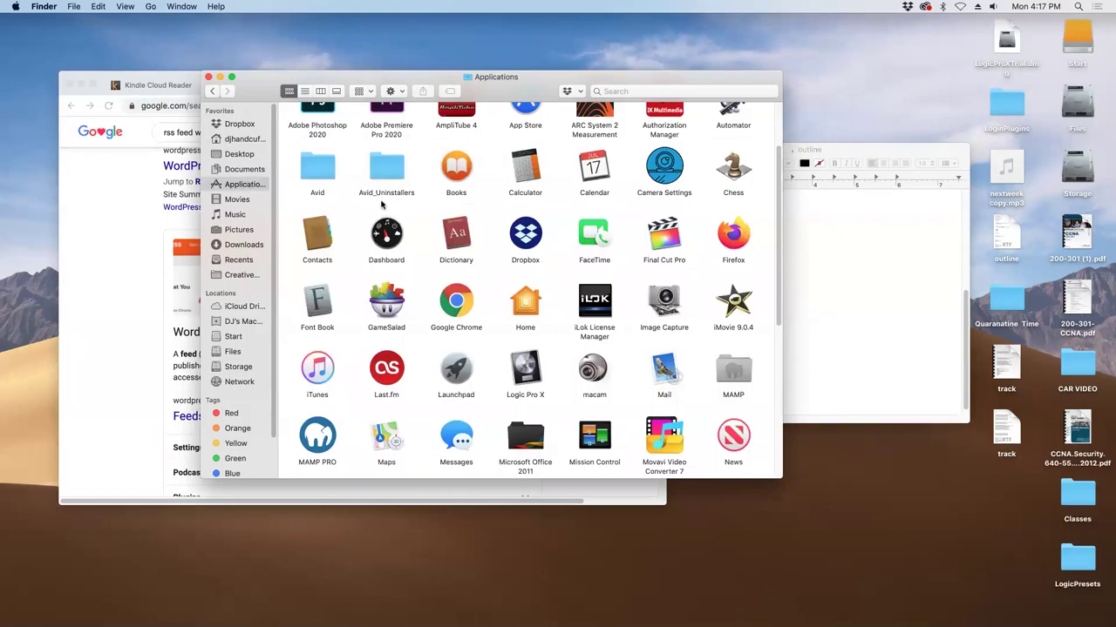
- Launch Adobe Photoshop 2020 from its Adobe Photoshop 2020 folder
scroll(381, 203, up, 2)
double_click(318, 126)
click(318, 126)
double_click(317, 128)
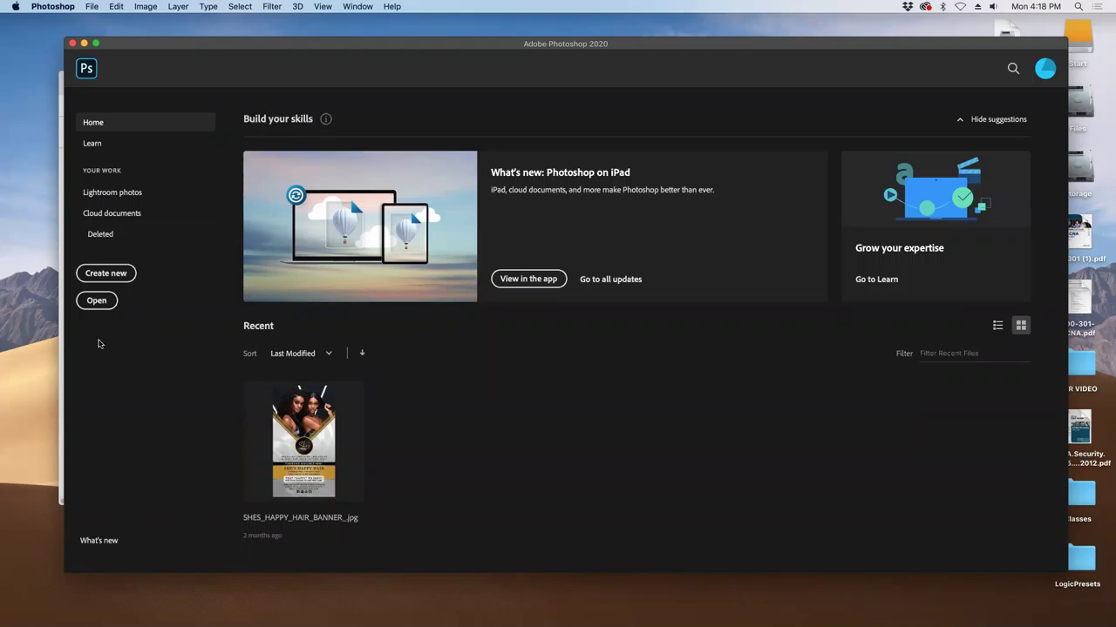
- Start a new document and settle on the Web presets for a 1366×768 page
click(106, 274)
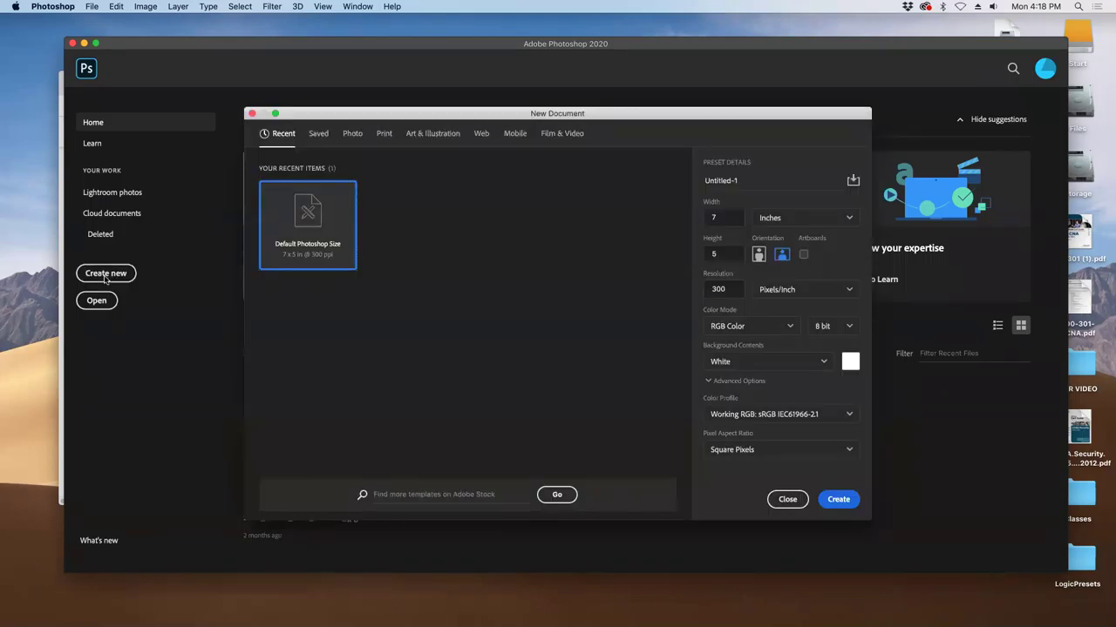
click(484, 137)
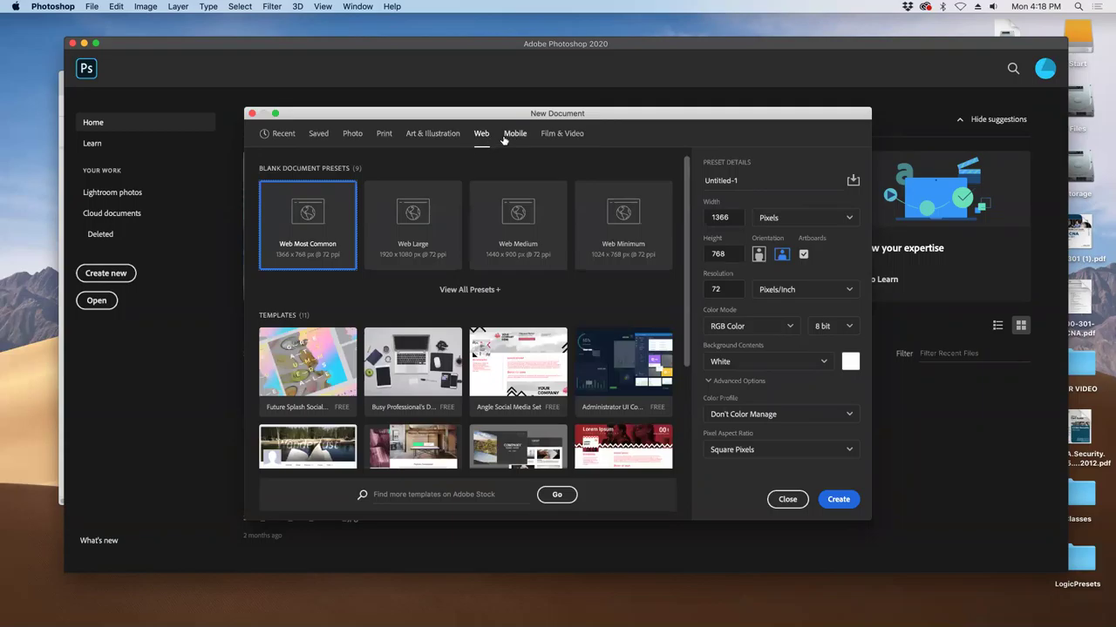
click(506, 137)
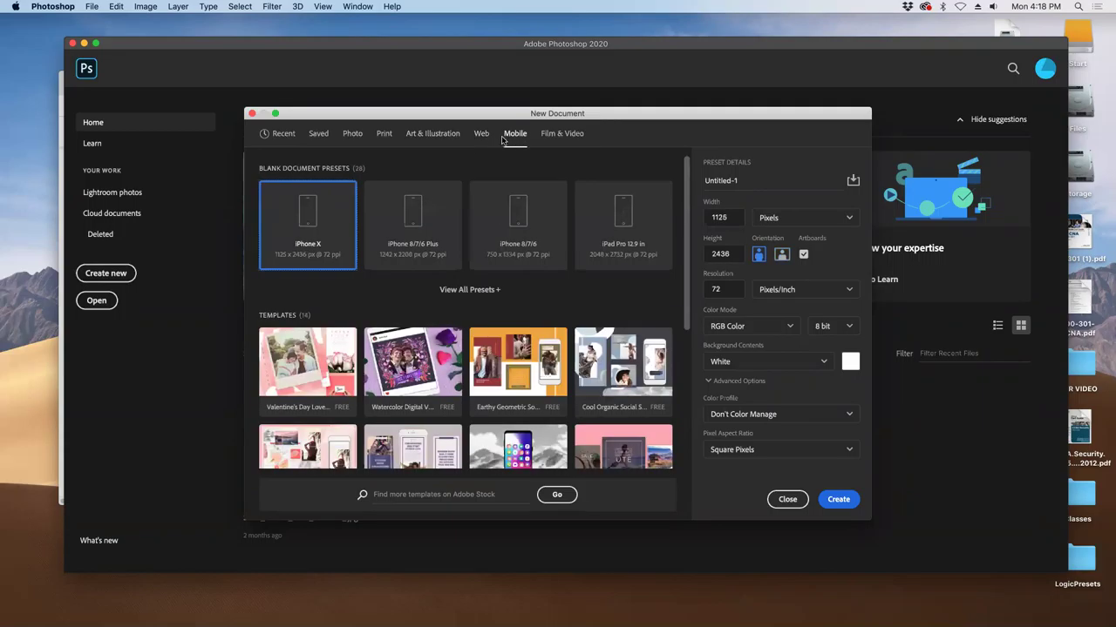
click(482, 137)
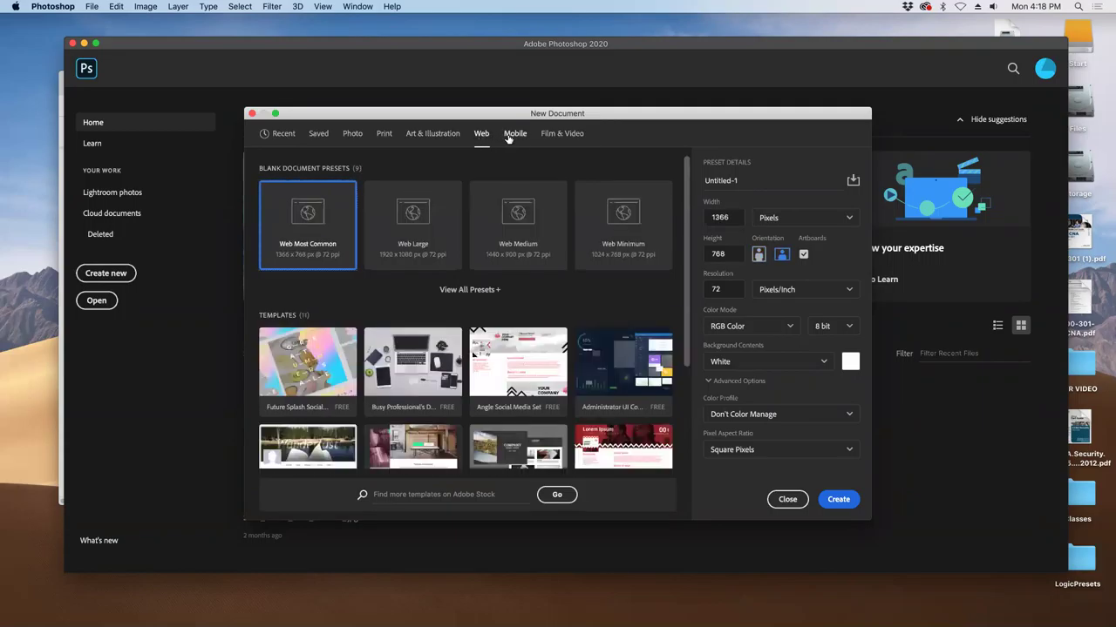
click(512, 135)
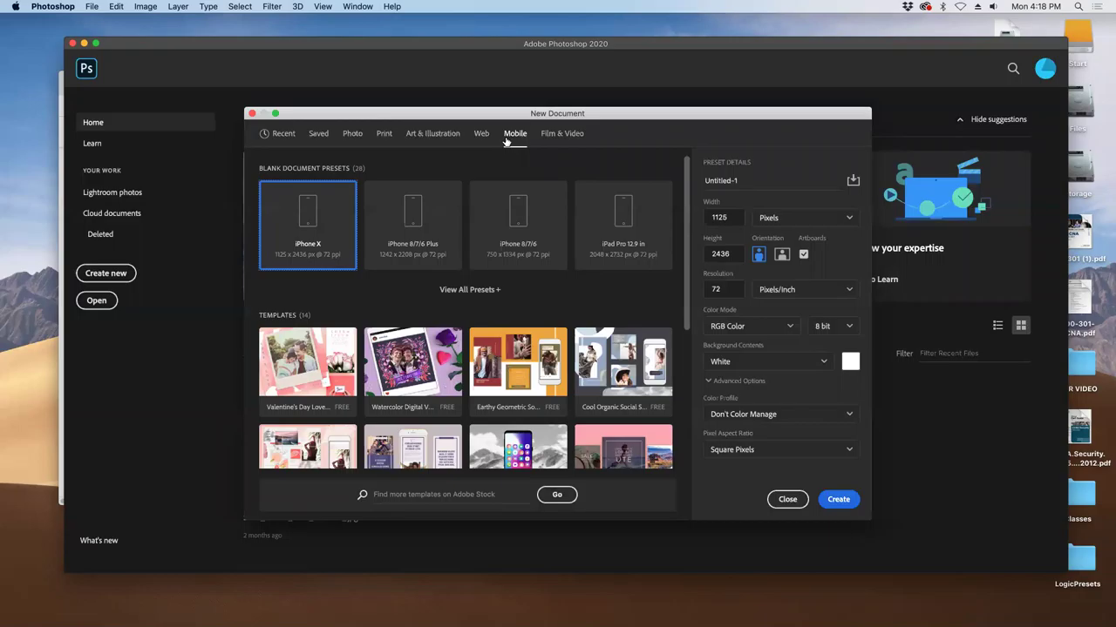
click(478, 135)
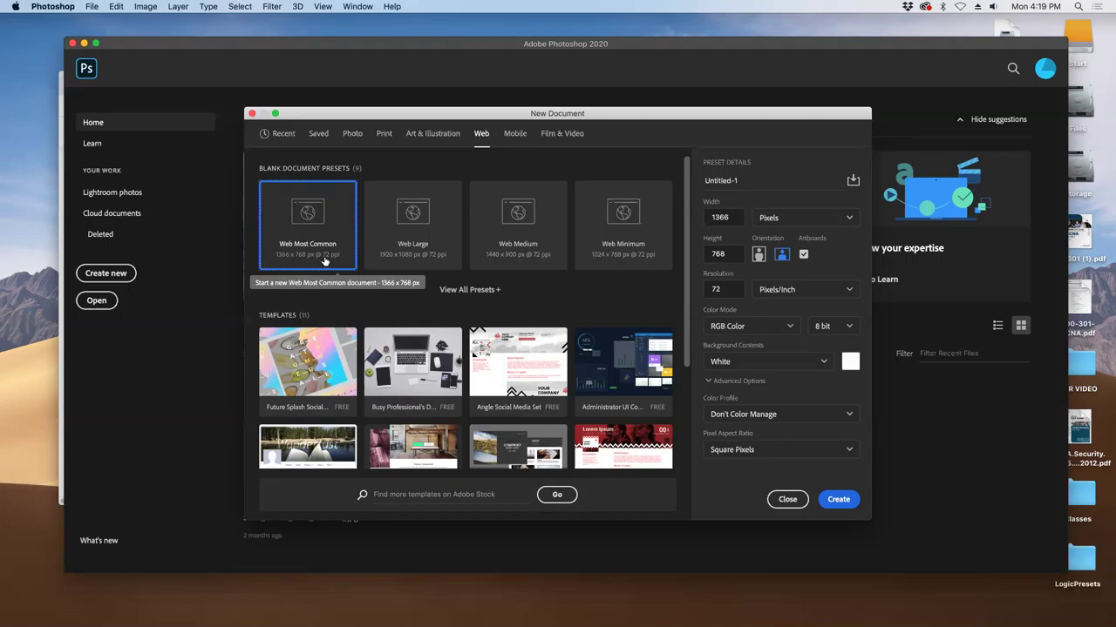
- Begin renaming the document from Untitled-1 to index
drag(748, 181, 684, 175)
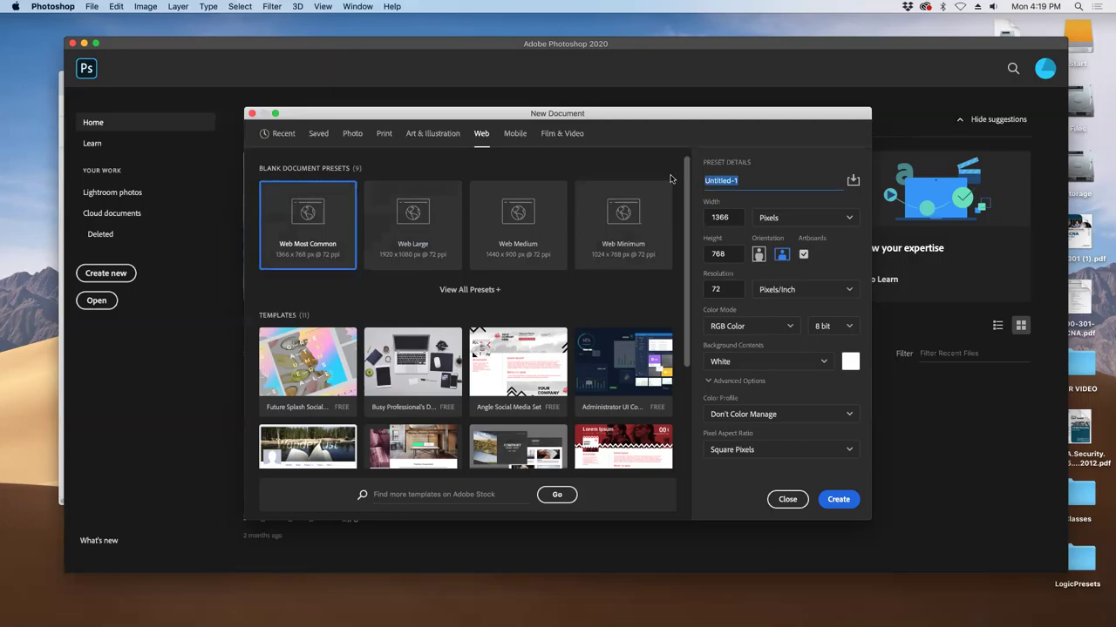
text(inden)
key(BackSpace)
- Create the 1366×768 index document and replace Artboard 1 with an empty Layer 1
text(x)
click(837, 500)
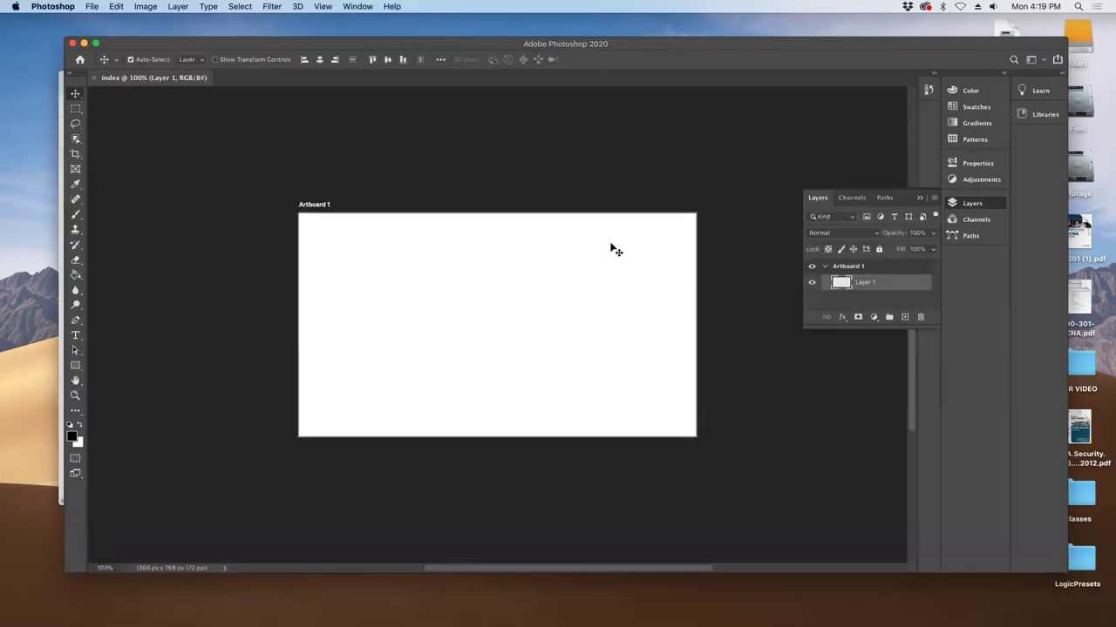
right_click(875, 269)
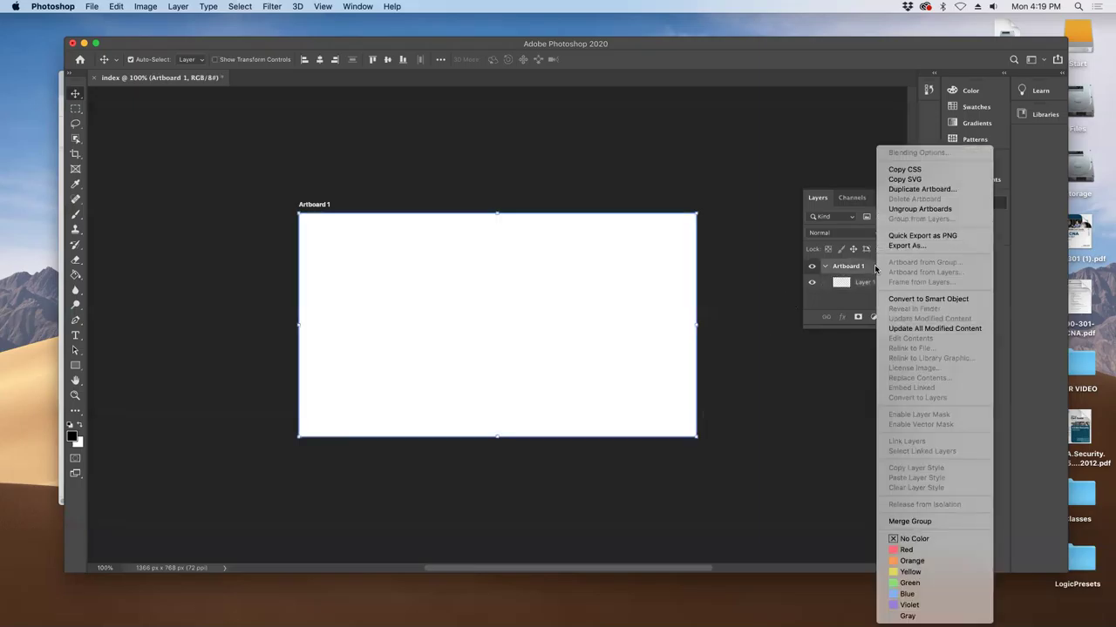
click(903, 301)
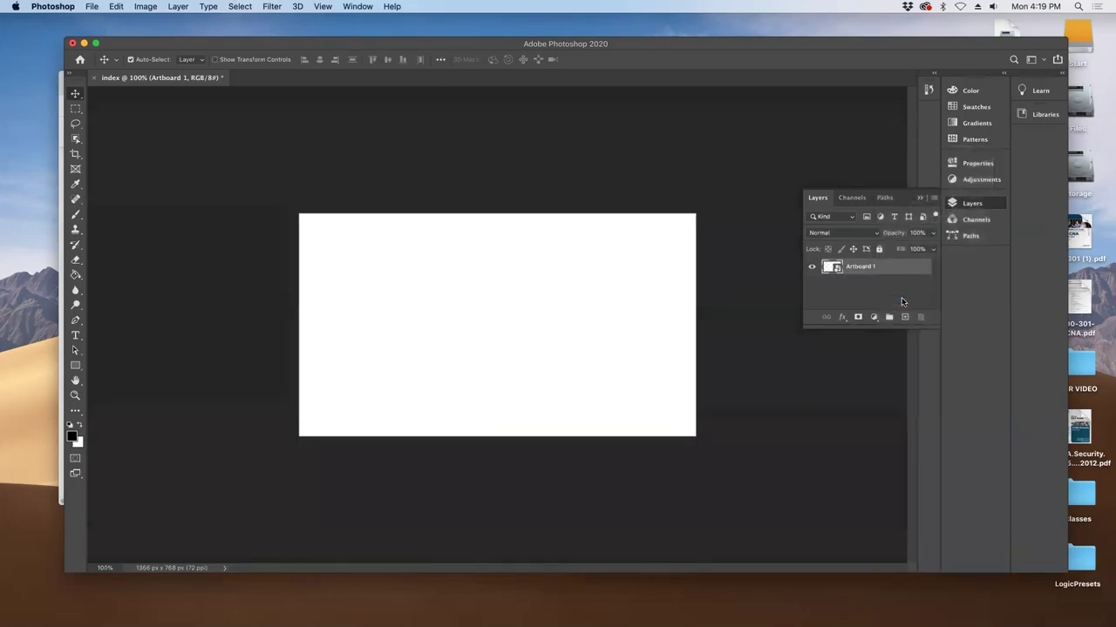
click(903, 316)
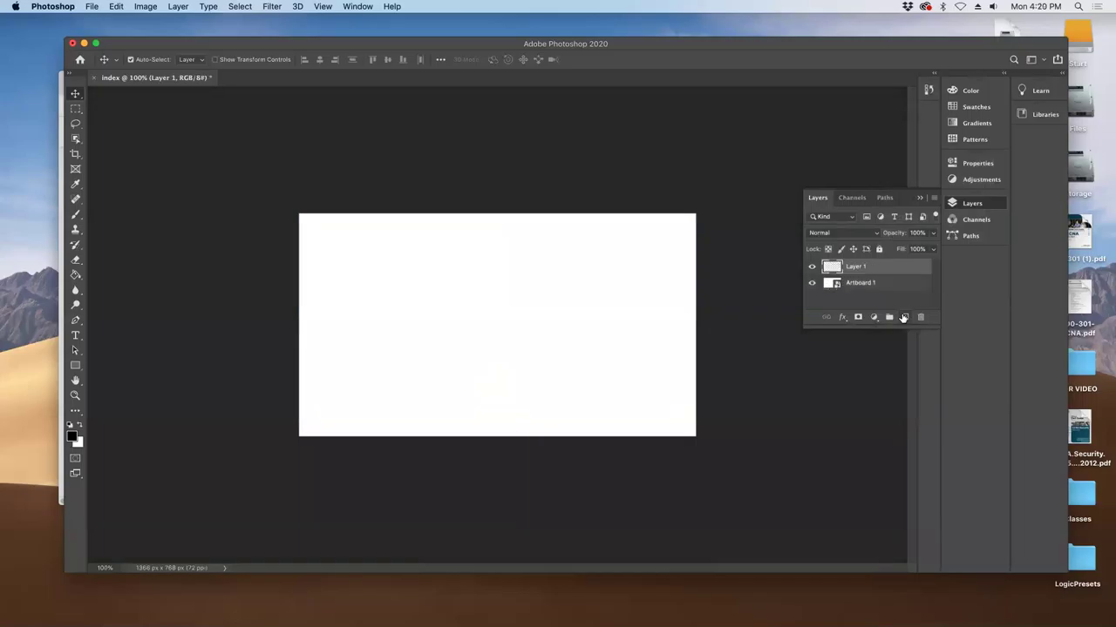
click(855, 285)
key(Delete)
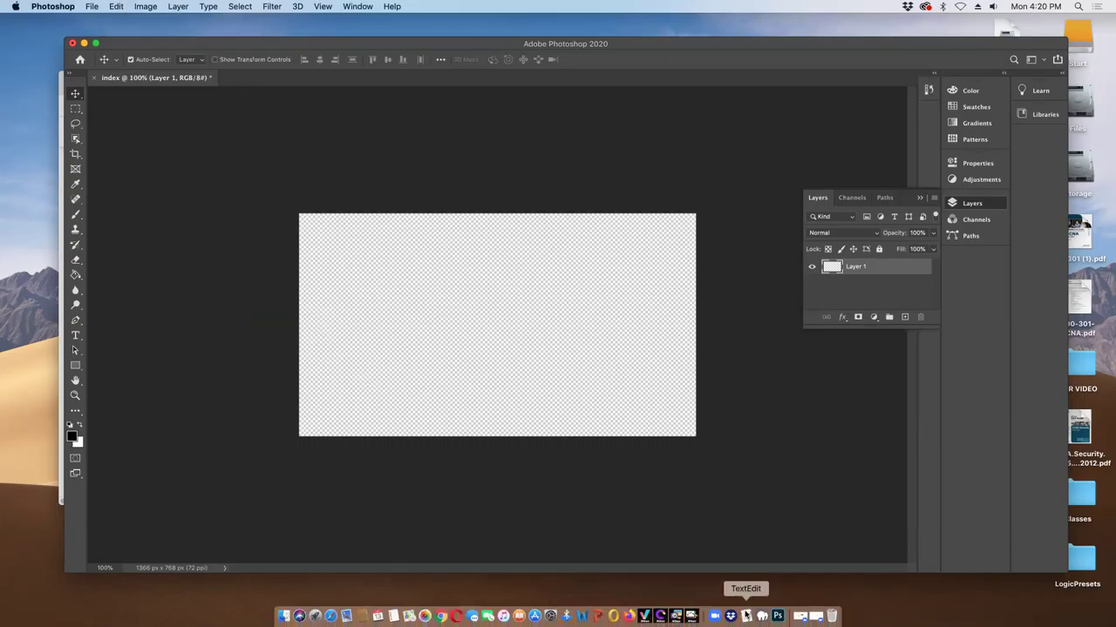
click(746, 616)
scroll(717, 326, up, 10)
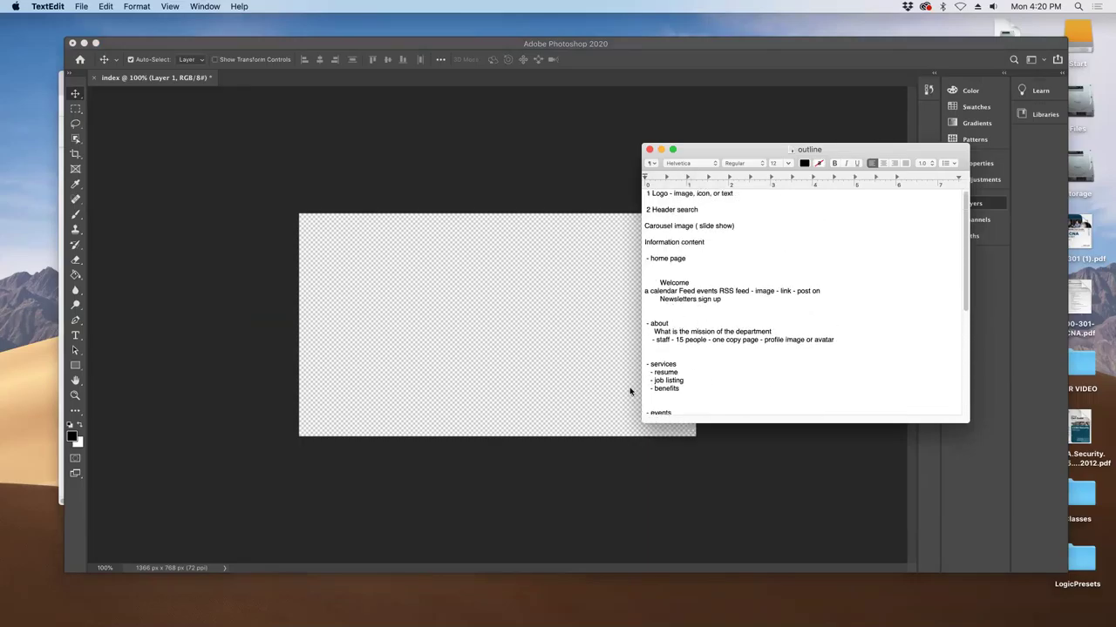
click(312, 275)
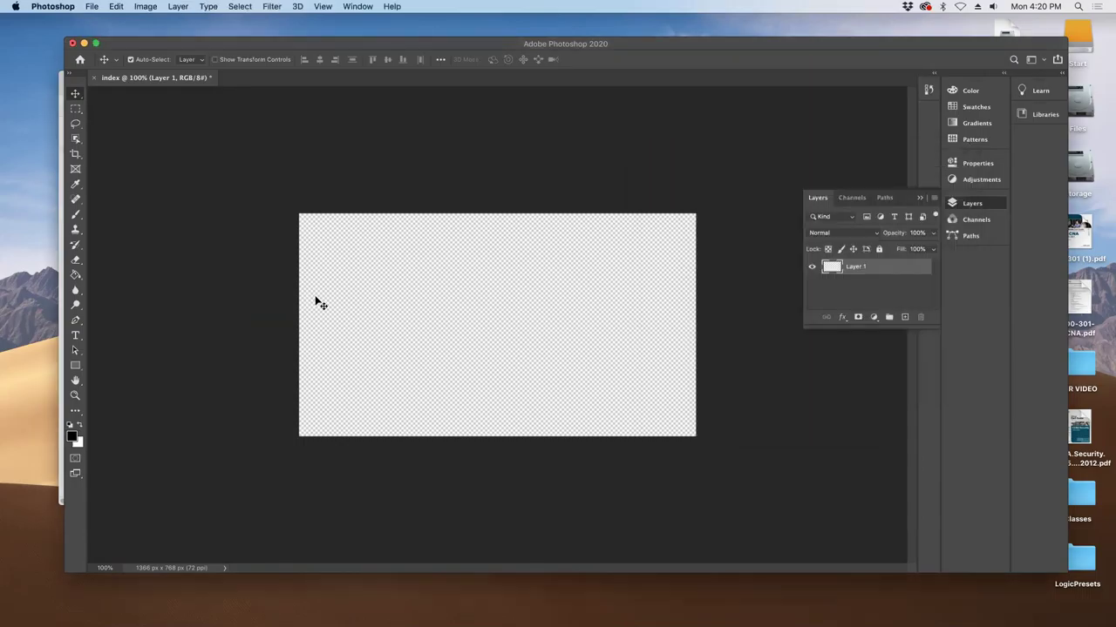
- On a new Layer 2, fill a small rectangle near the canvas top-left with black
click(905, 316)
click(76, 108)
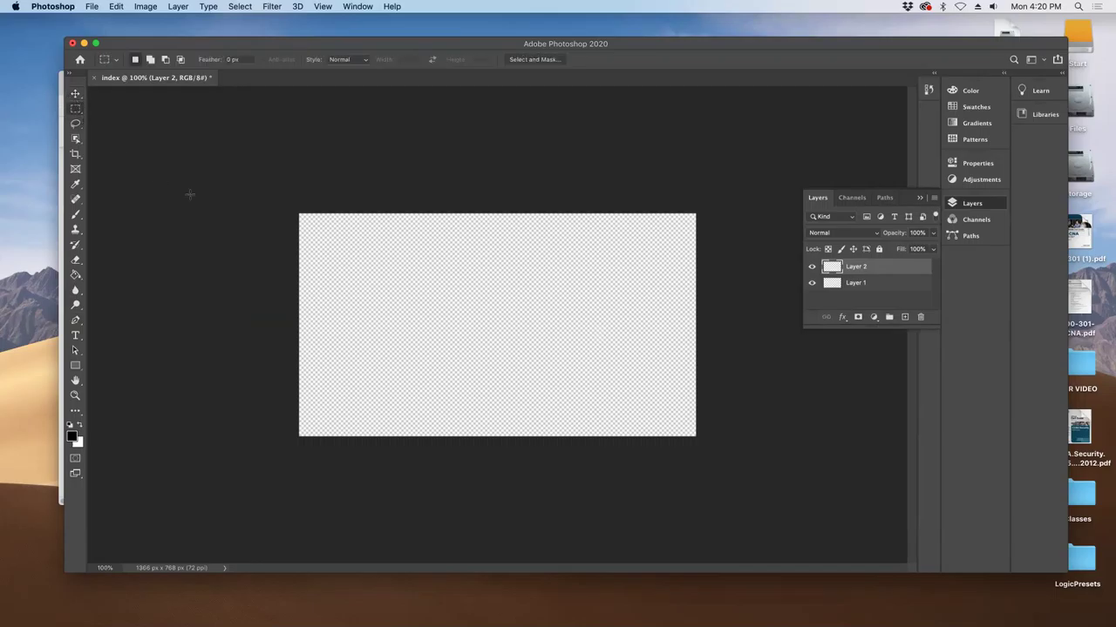
drag(325, 232, 403, 262)
click(75, 275)
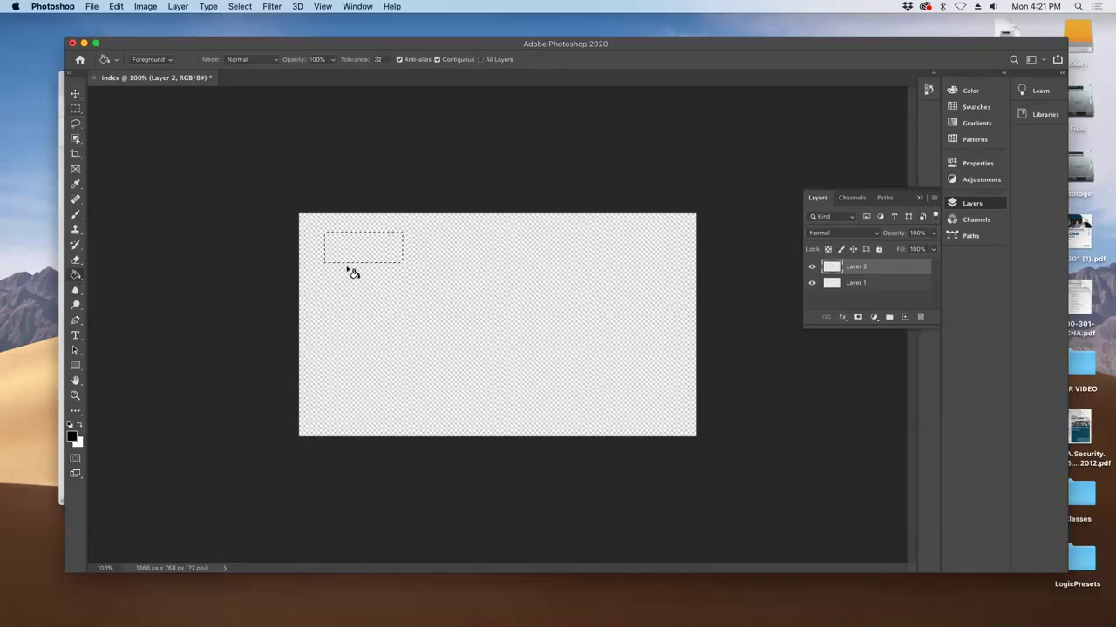
click(903, 284)
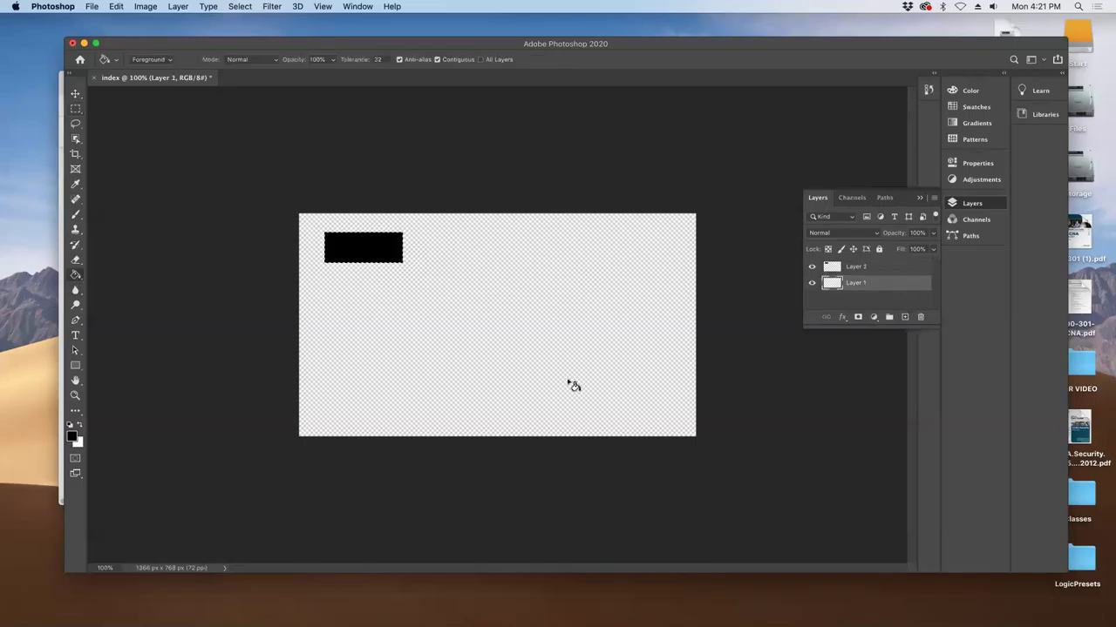
- Set the foreground colour to light grey and add Layer 3
click(74, 436)
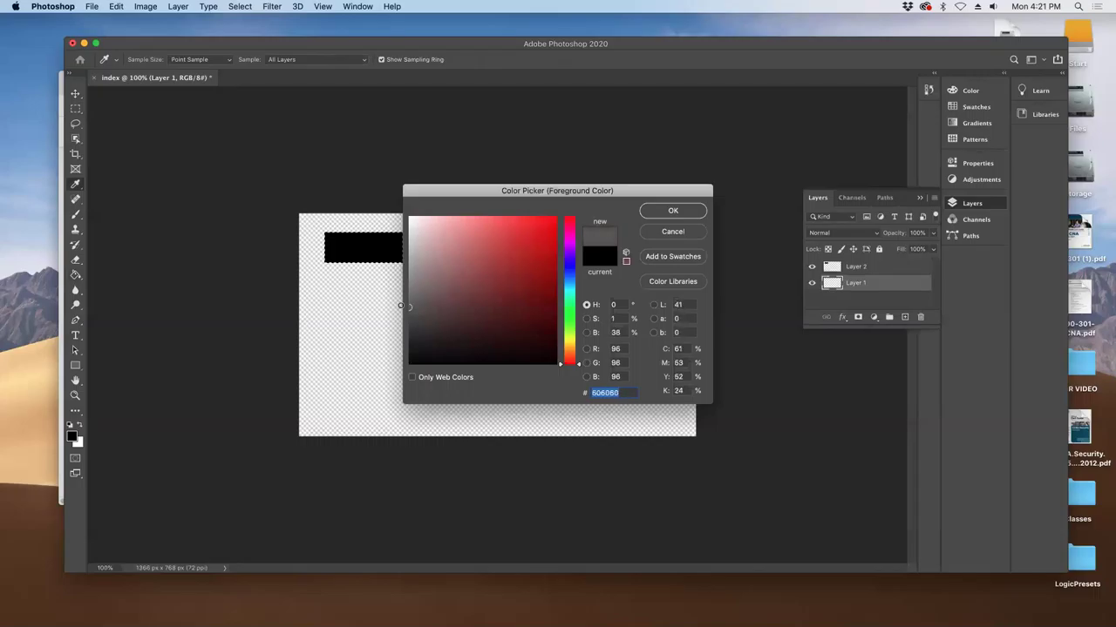
drag(393, 302, 357, 251)
click(654, 212)
key(g)
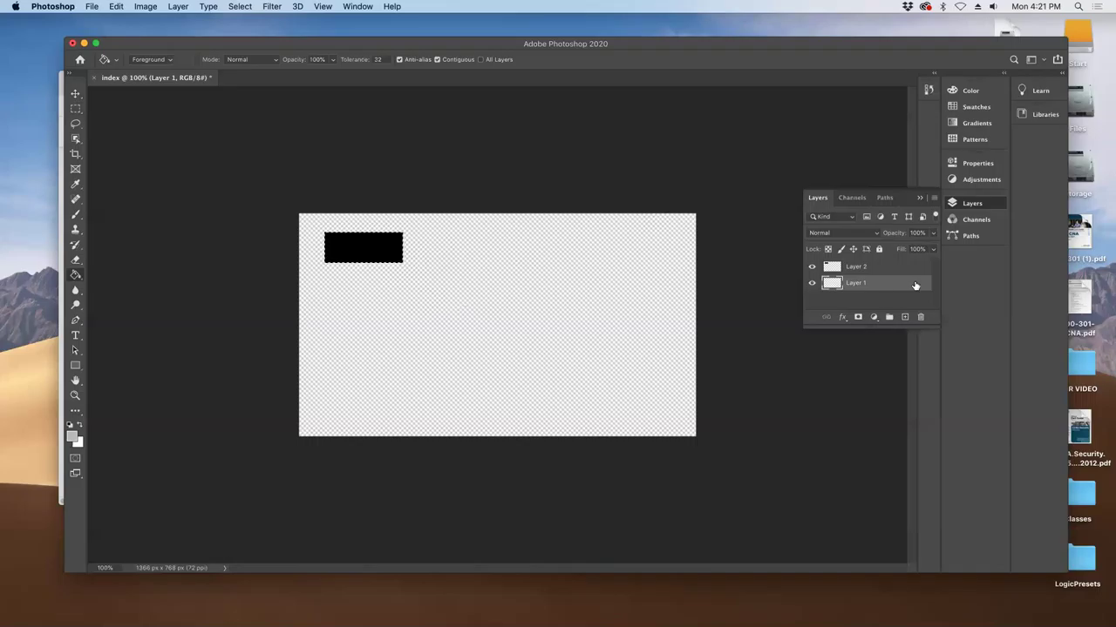
click(905, 318)
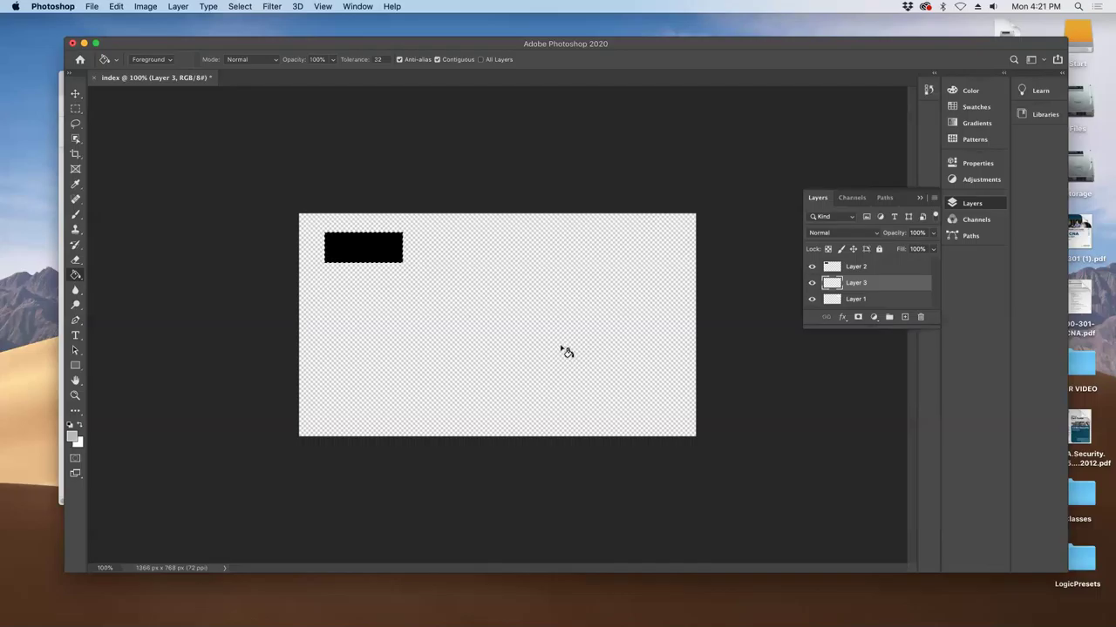
- Fill Layer 3 light grey, then move and resize the black rectangle toward the top-left corner
key(super+d)
click(565, 351)
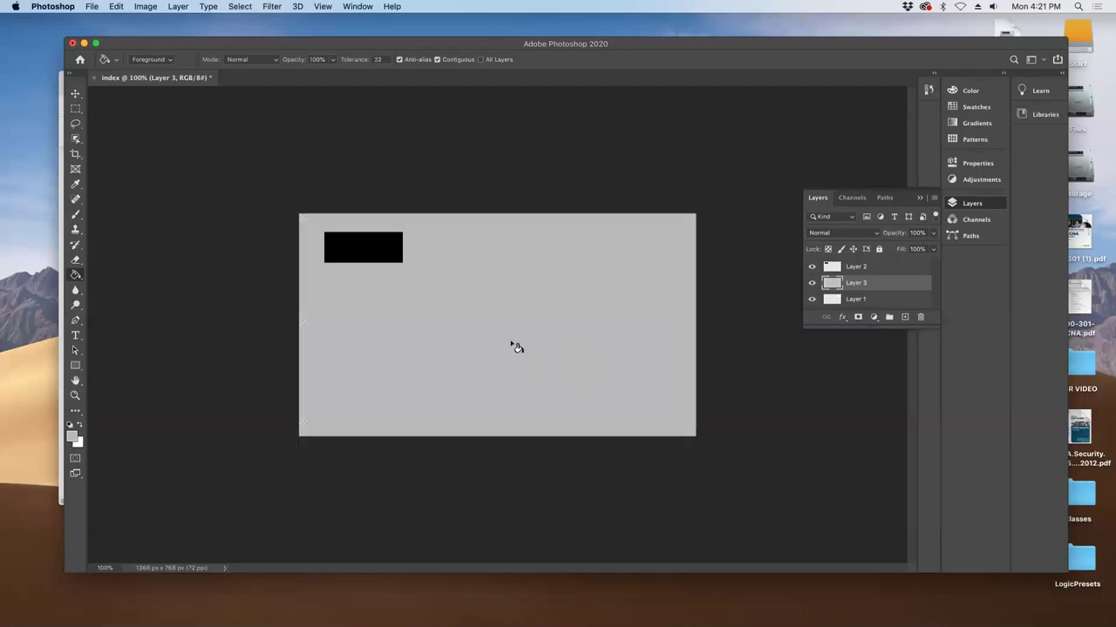
key(v)
drag(356, 249, 340, 245)
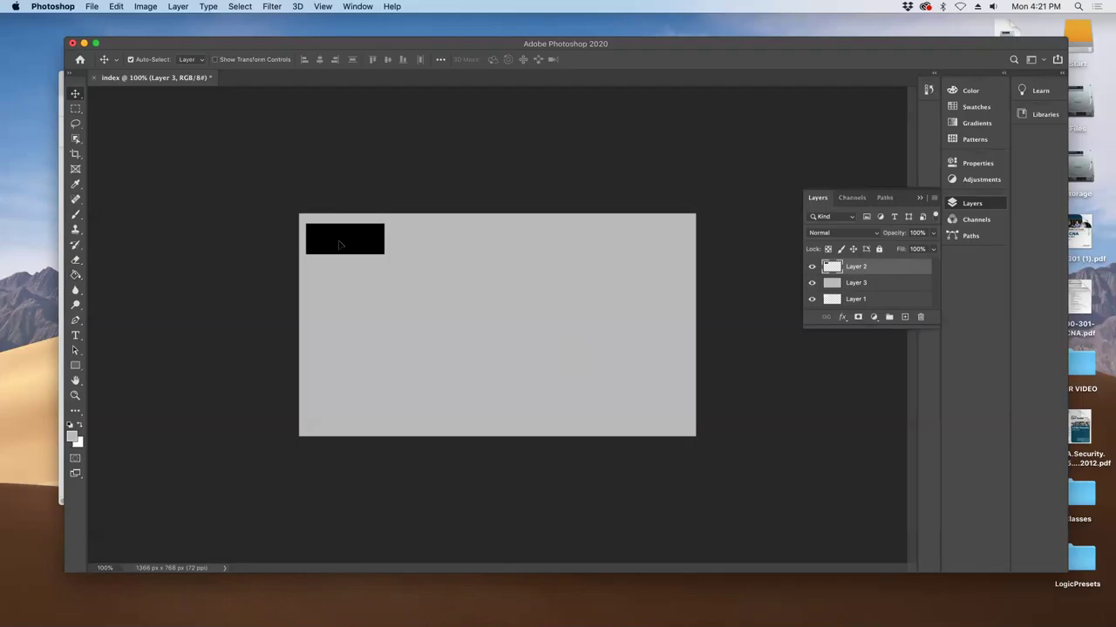
key(super)
key(super+t)
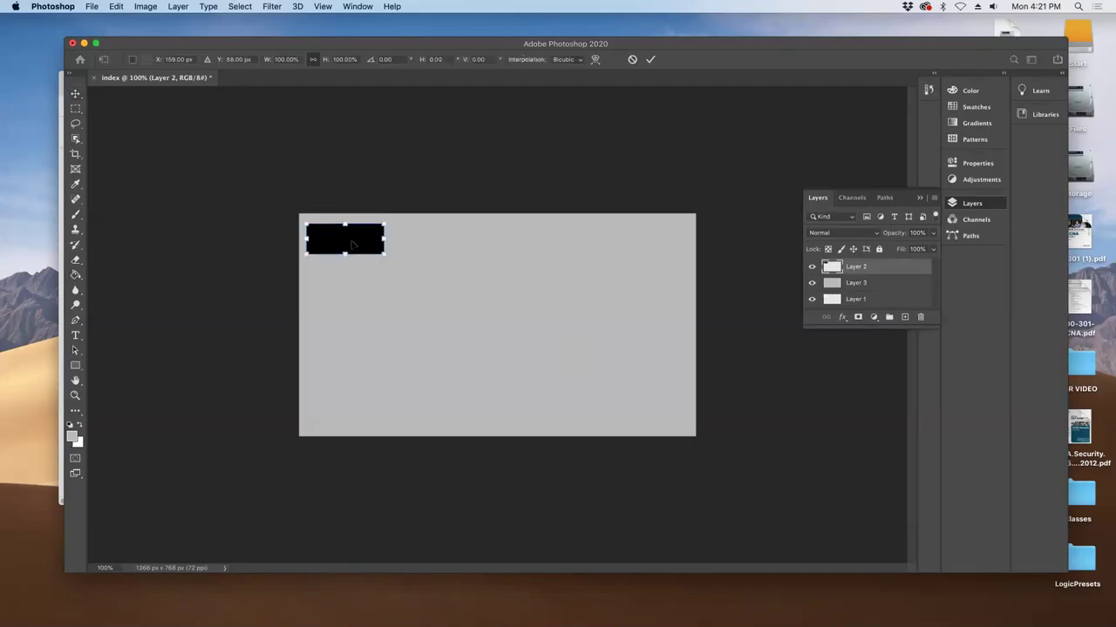
mouse_move(381, 238)
mouse_down()
mouse_move(335, 240)
mouse_move(377, 240)
mouse_up()
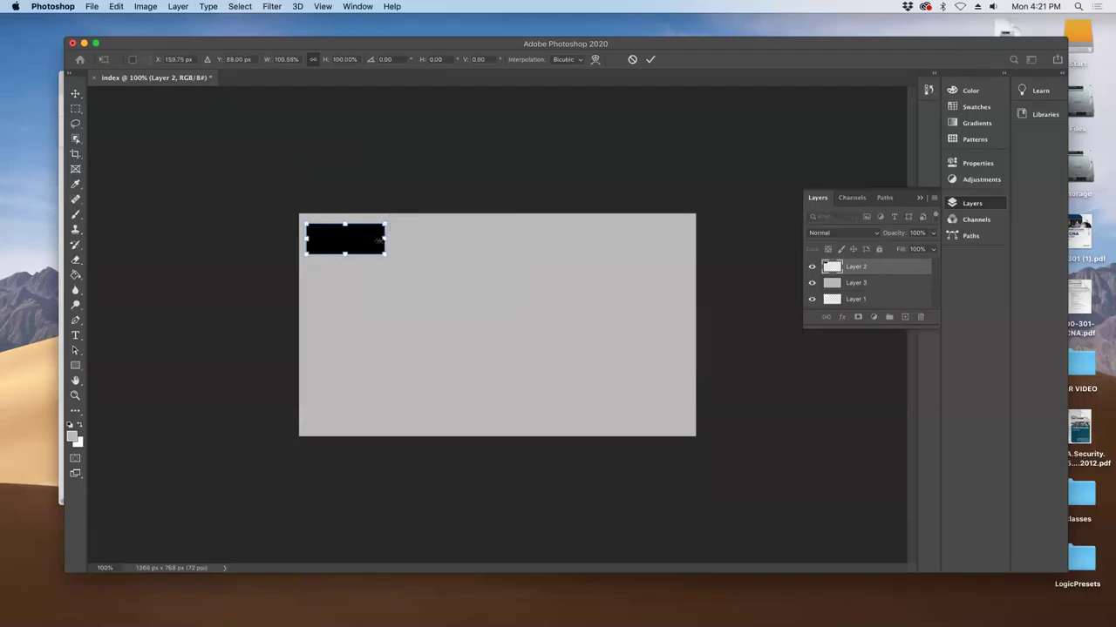
key(Return)
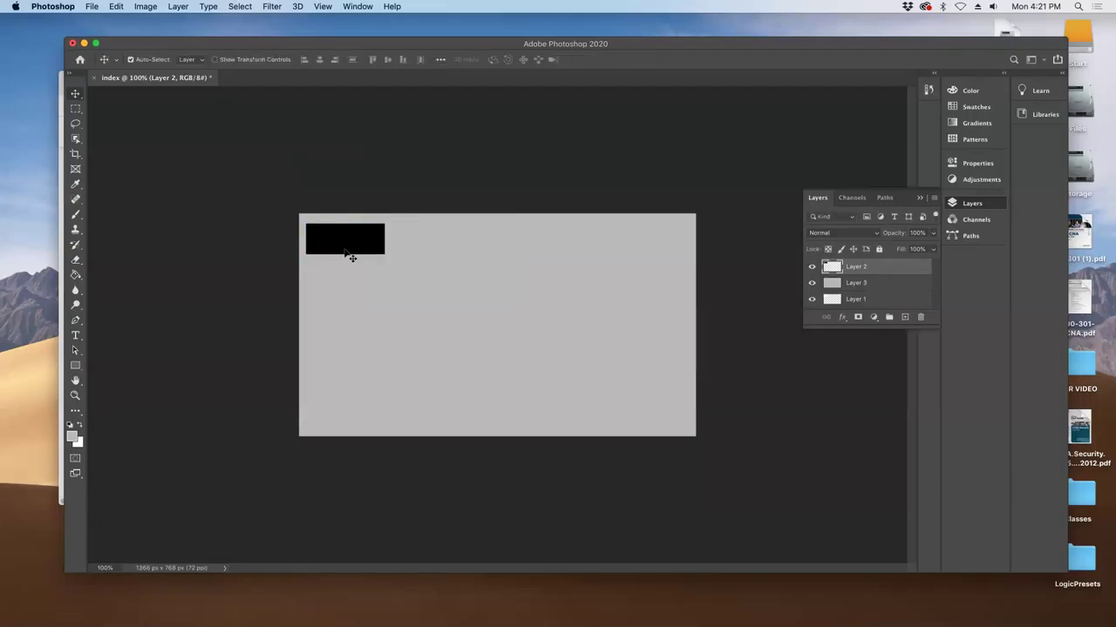
key(super+Tab)
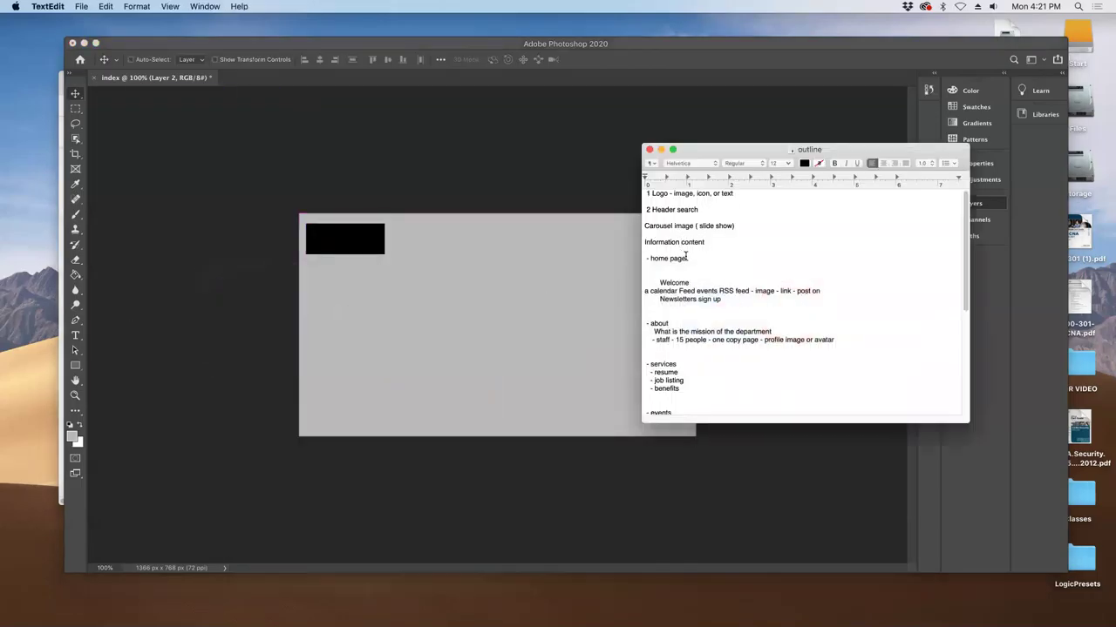
- Draw a thin rectangle shape for the navigation bar, then undo it
click(493, 251)
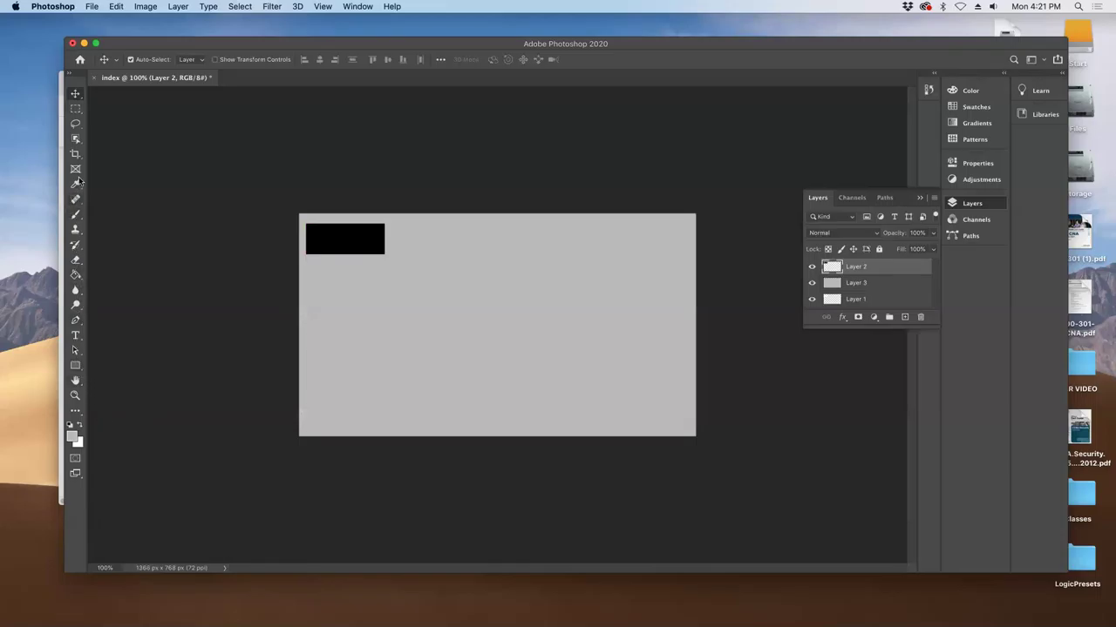
click(75, 366)
drag(590, 222, 681, 228)
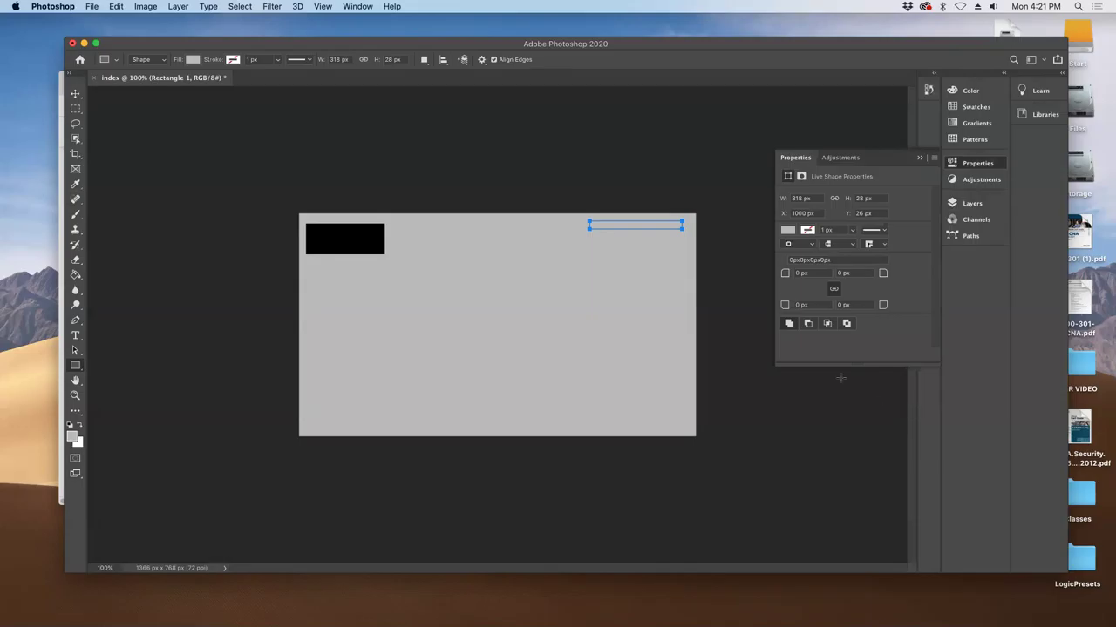
drag(889, 158, 868, 270)
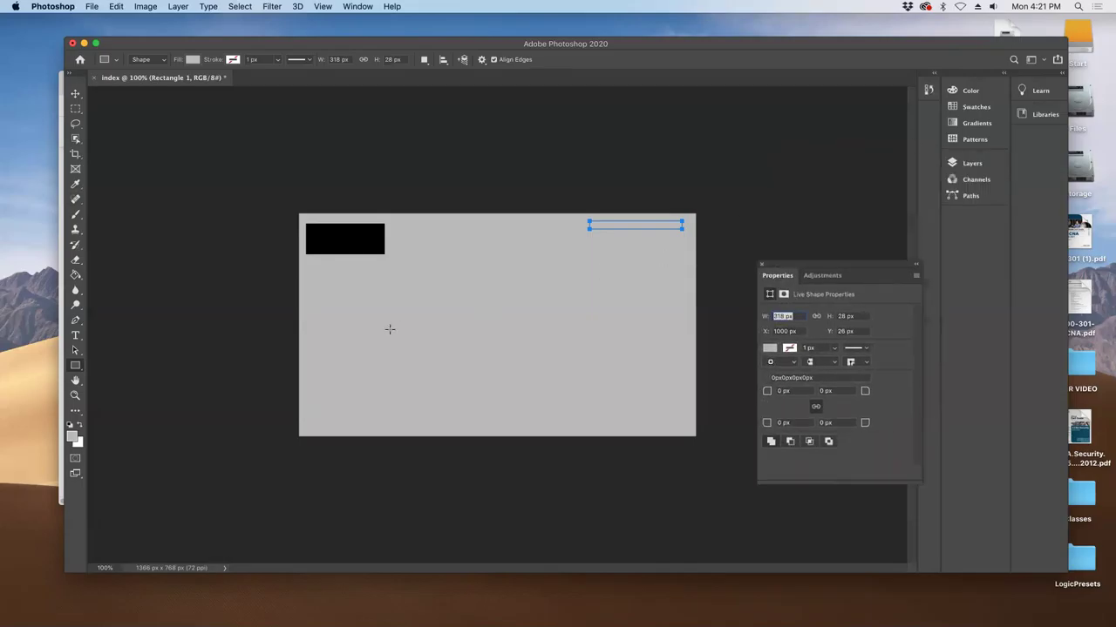
key(super+z)
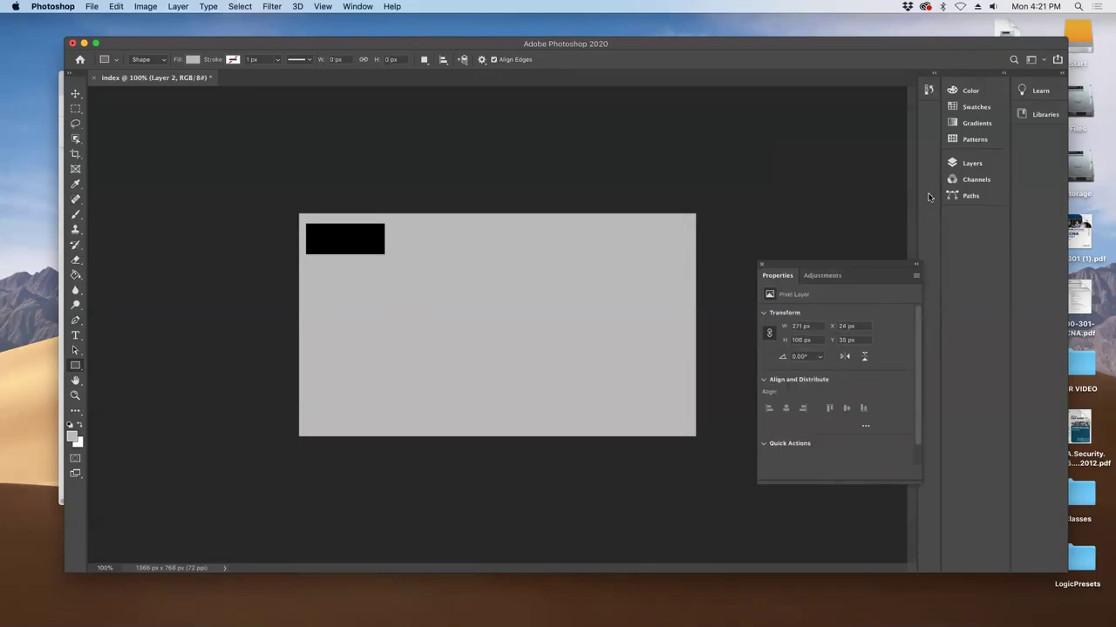
- On a new layer, draw a rectangle near the top right and set the foreground to black
click(969, 163)
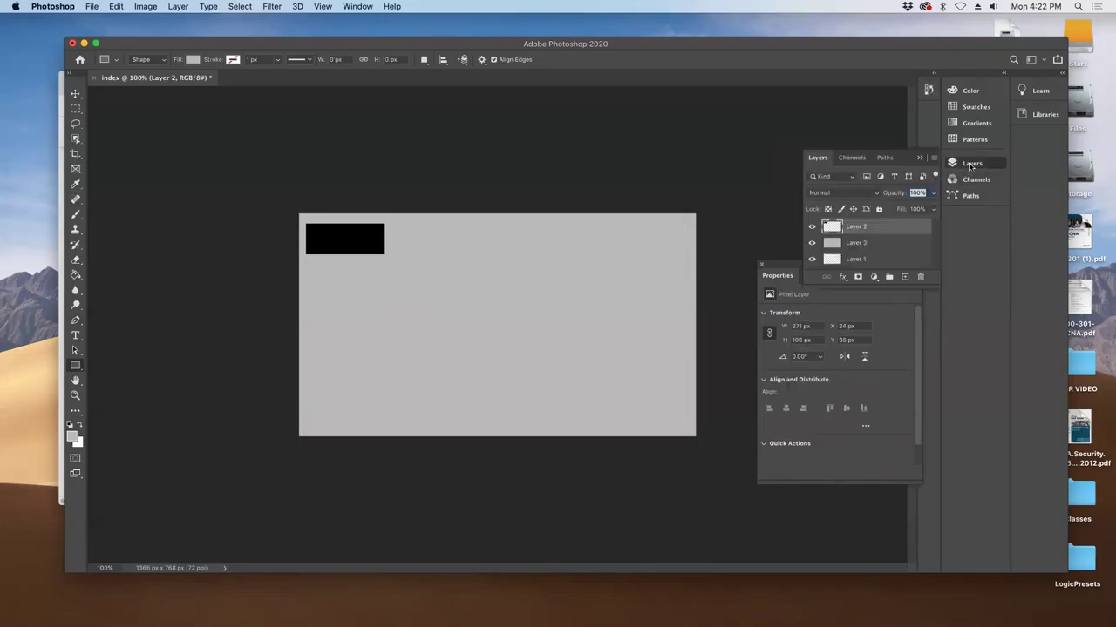
click(903, 277)
drag(543, 221, 637, 232)
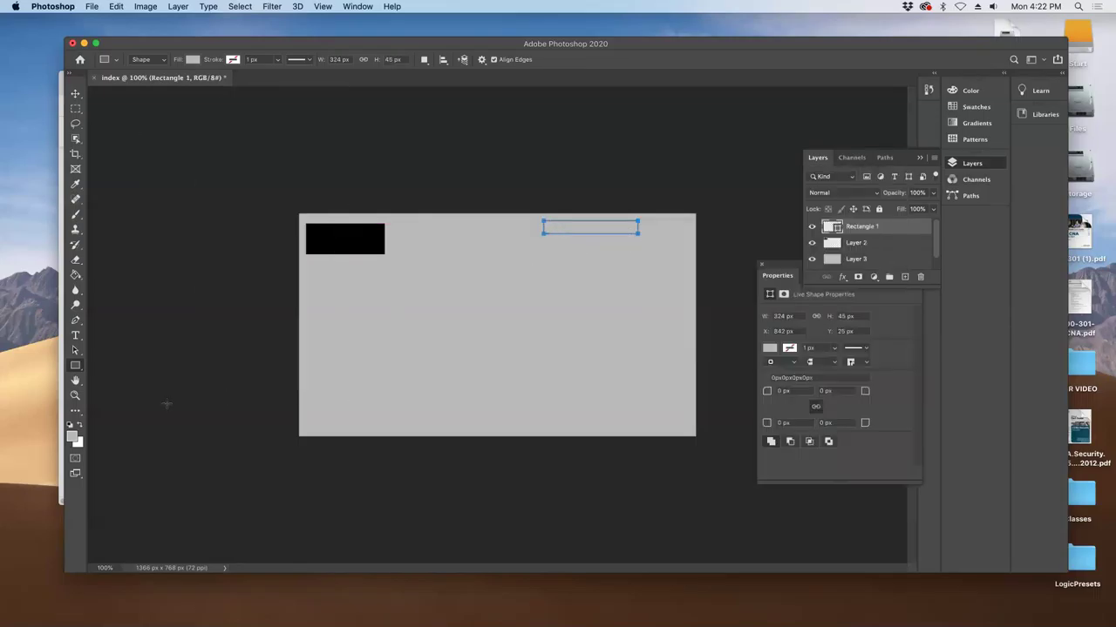
click(73, 440)
drag(478, 340, 356, 382)
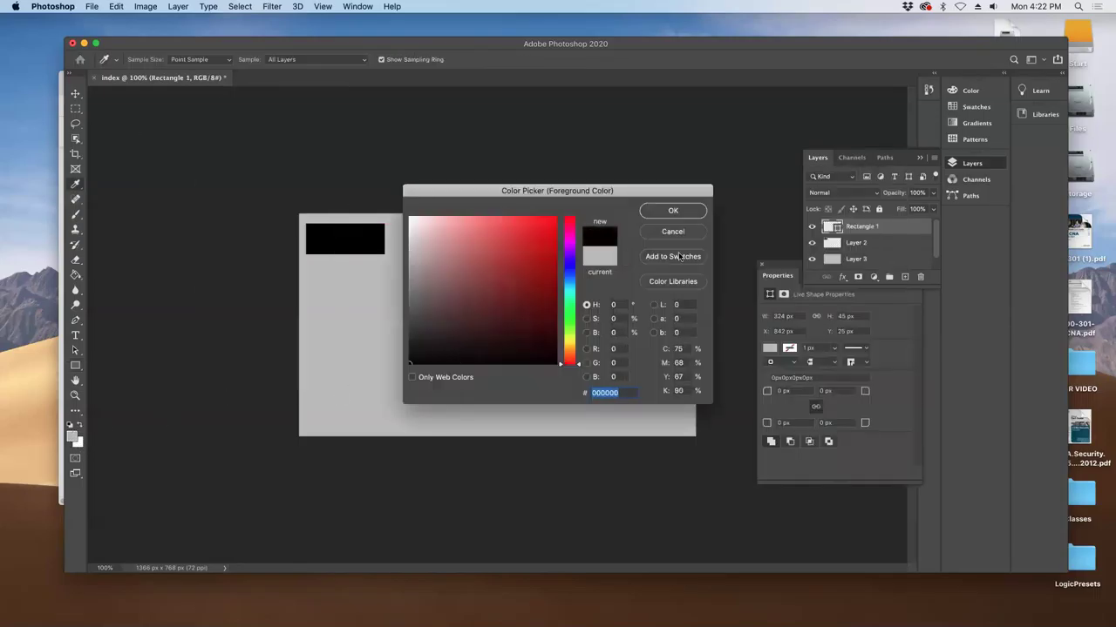
click(694, 215)
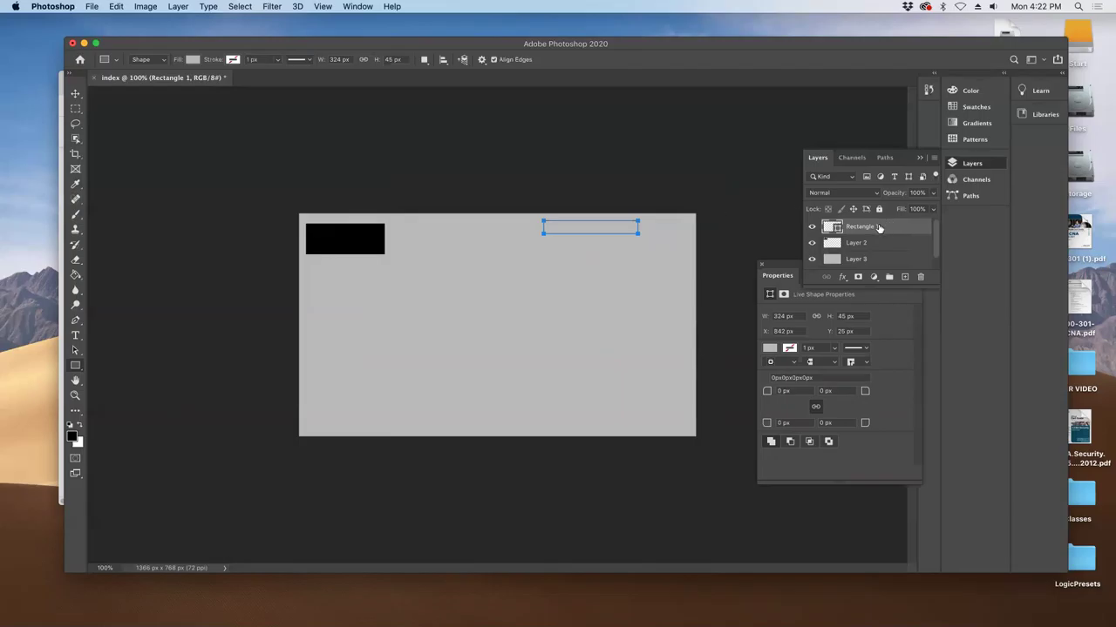
- Turn the Rectangle 1 path into a selection with Paths > Make Selection
right_click(870, 228)
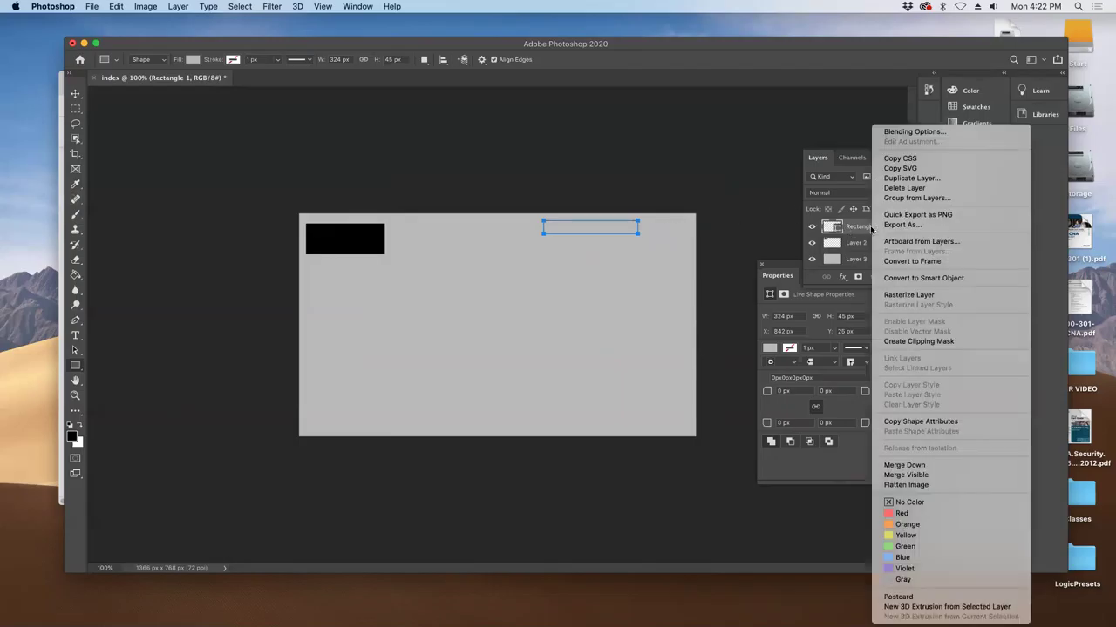
key(Escape)
click(885, 158)
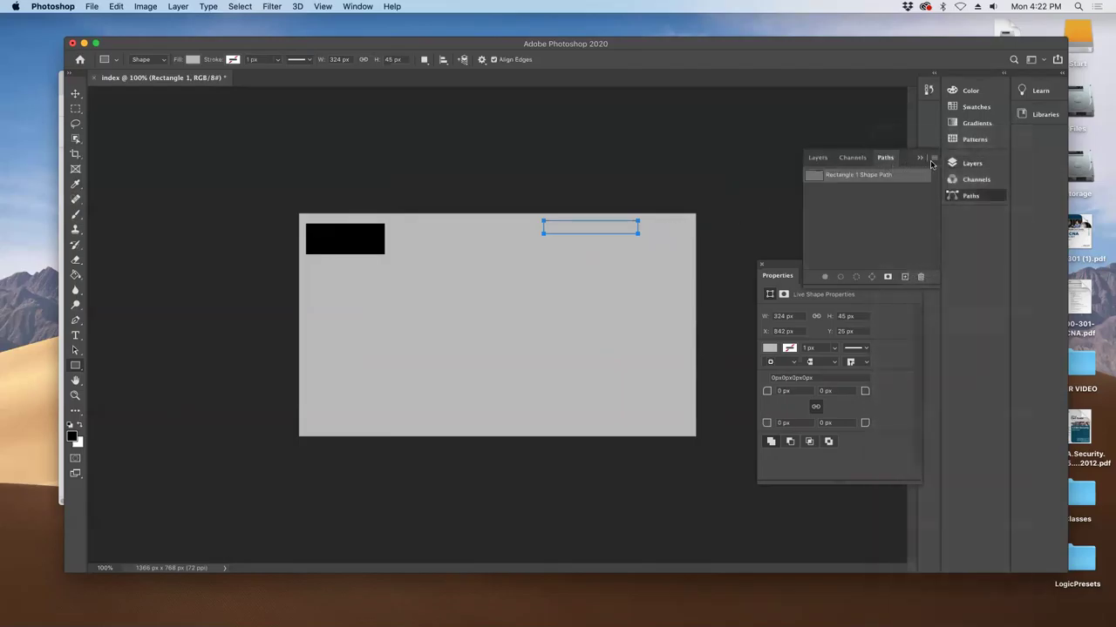
click(937, 163)
click(972, 225)
click(620, 267)
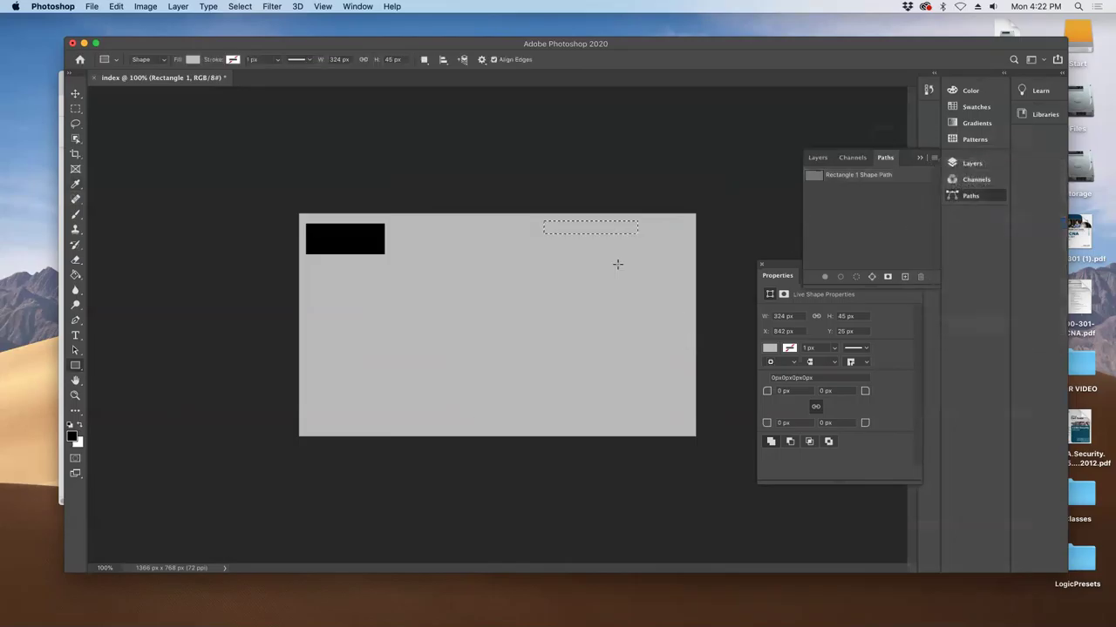
- Fill the bar selection with black on a new Layer 4 and deselect
click(75, 276)
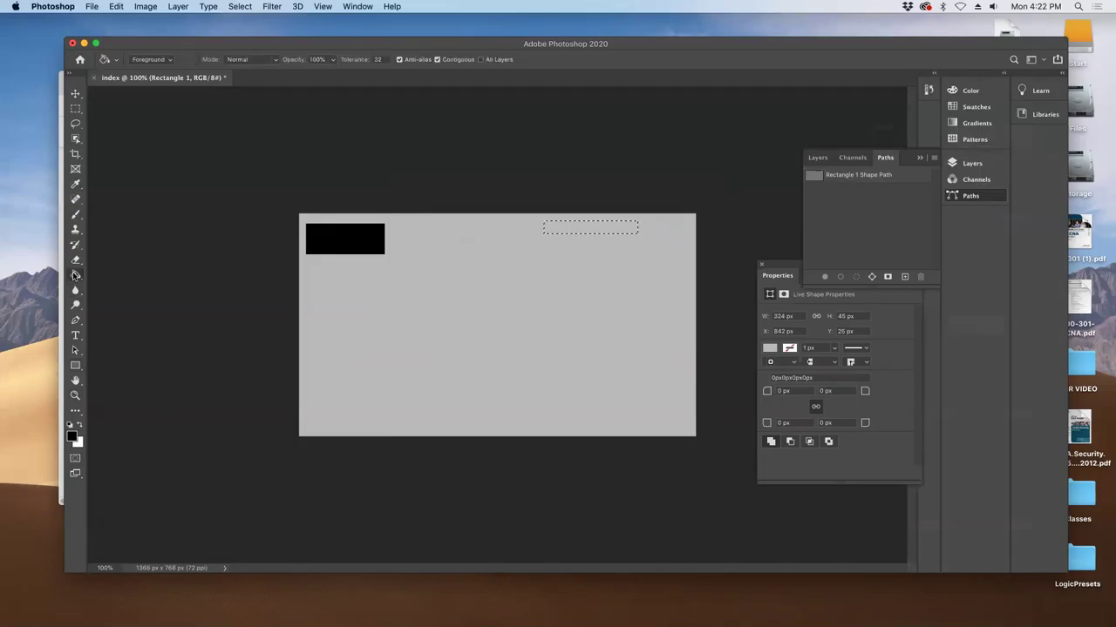
click(619, 231)
click(598, 216)
click(817, 158)
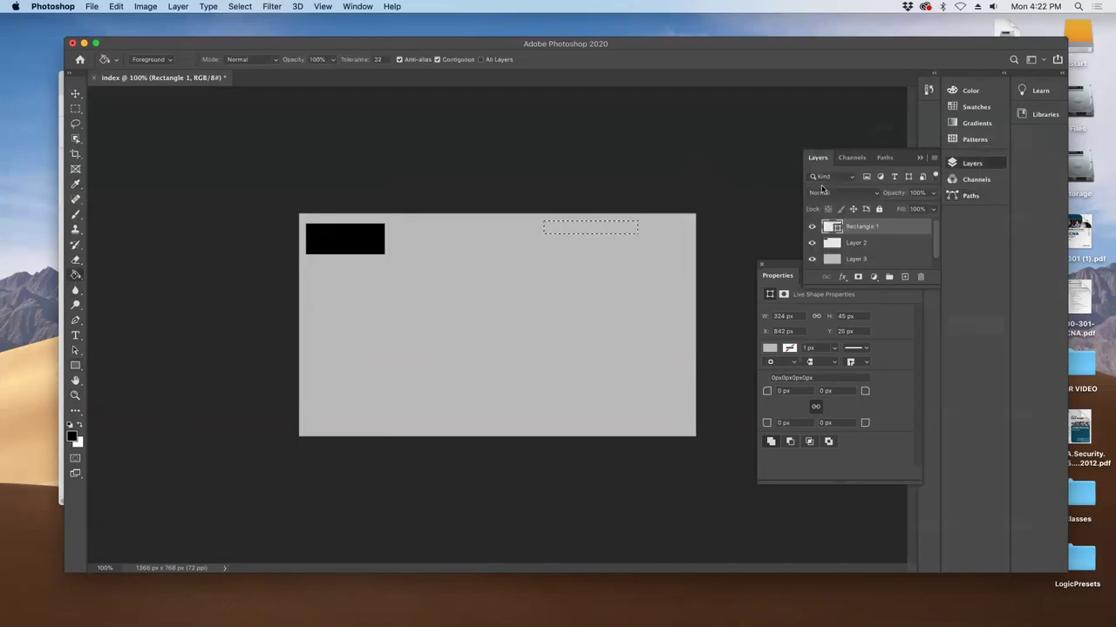
click(904, 276)
click(592, 229)
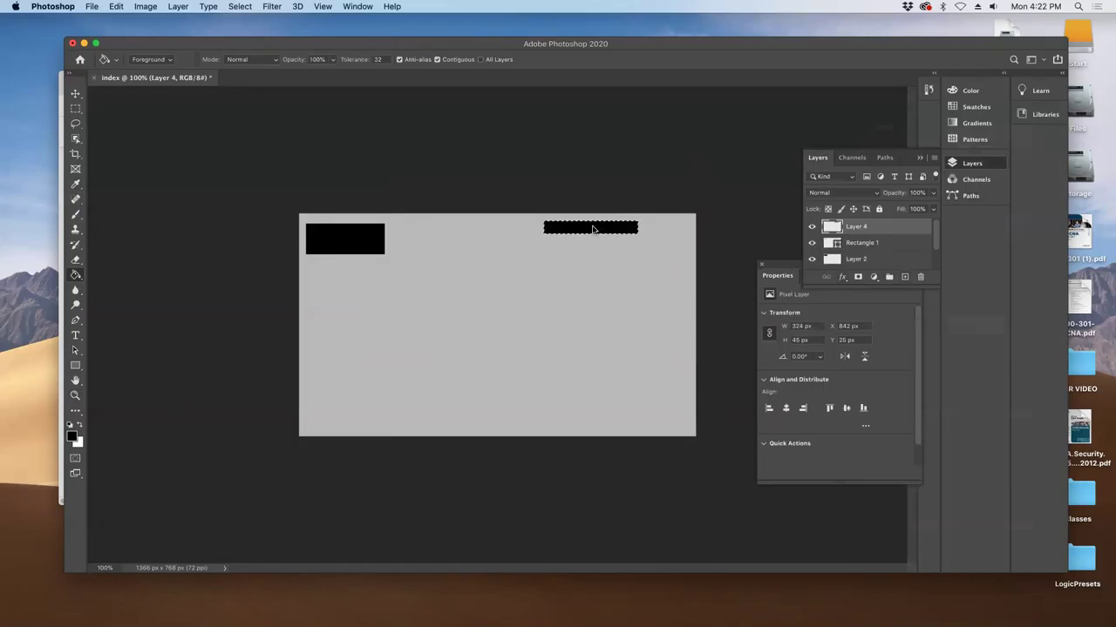
key(super+d)
key(c)
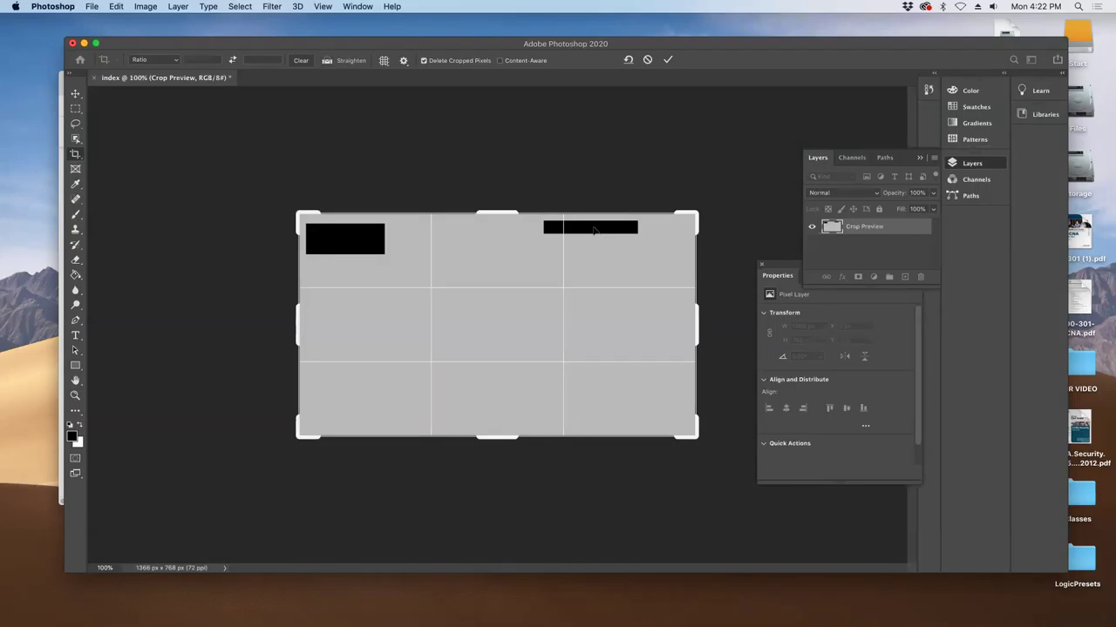
- Push the black bar into the top-right corner and set the left logo box at X 23, Y 48 px
click(76, 95)
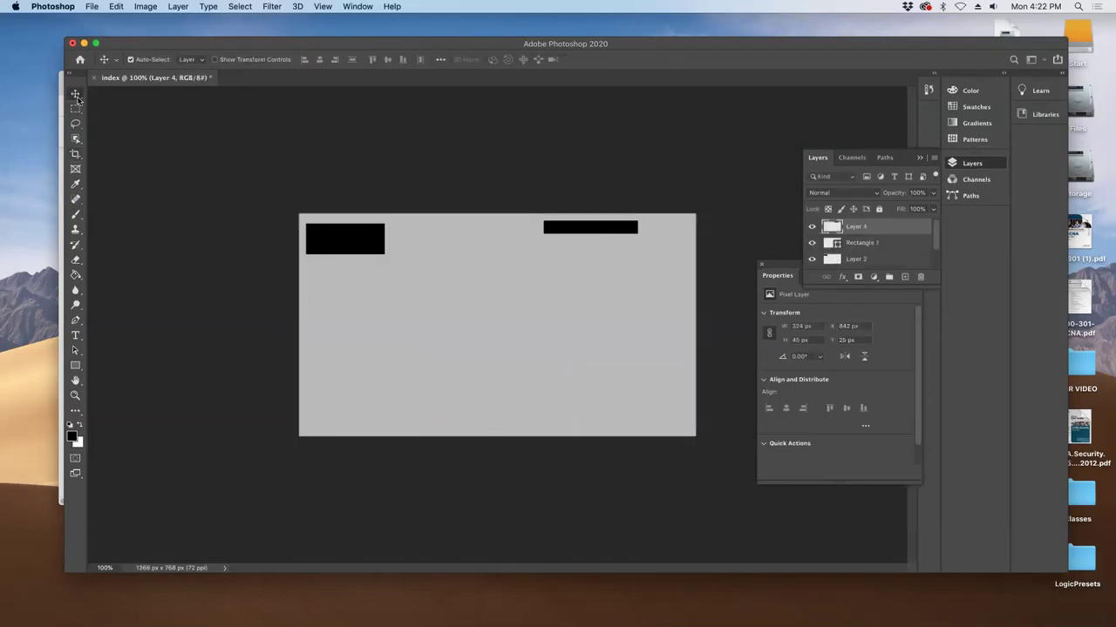
drag(571, 234, 621, 228)
drag(353, 232, 351, 232)
key(Right)
key(Right)
key(Right)
key(Right)
key(Right)
key(Up)
drag(351, 236, 357, 252)
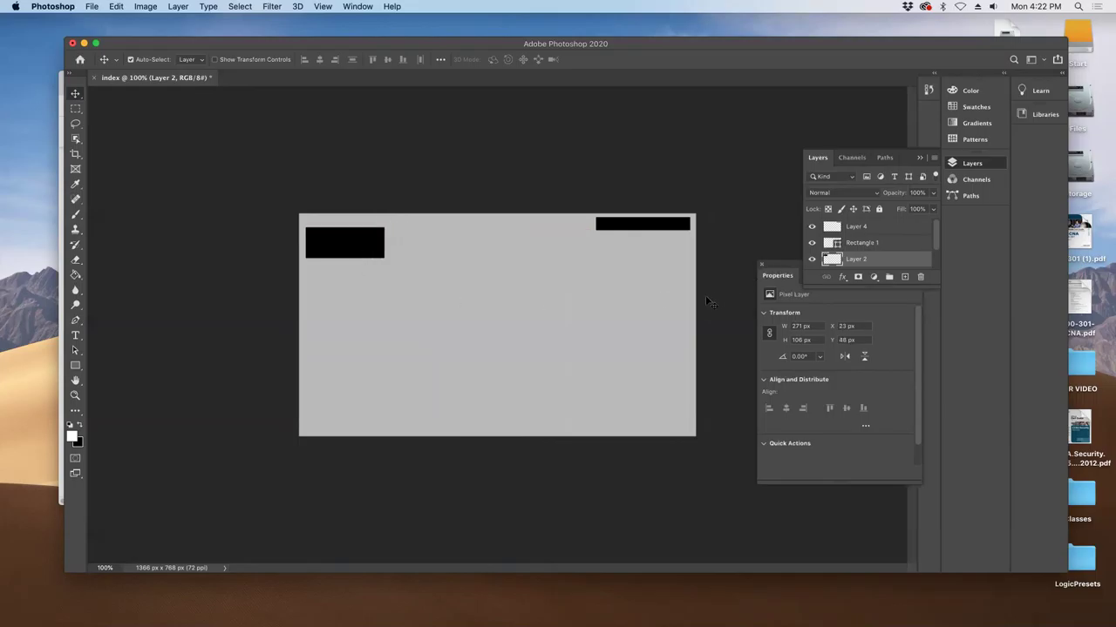
- Start a black, 21 pt text layer near the top centre of the page
key(t)
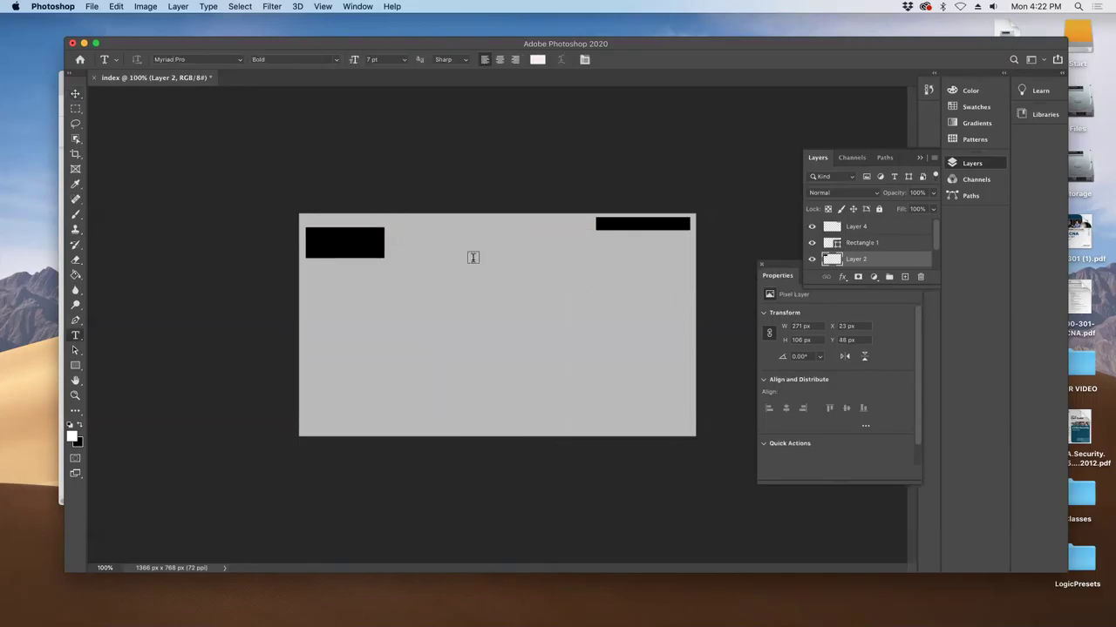
click(473, 258)
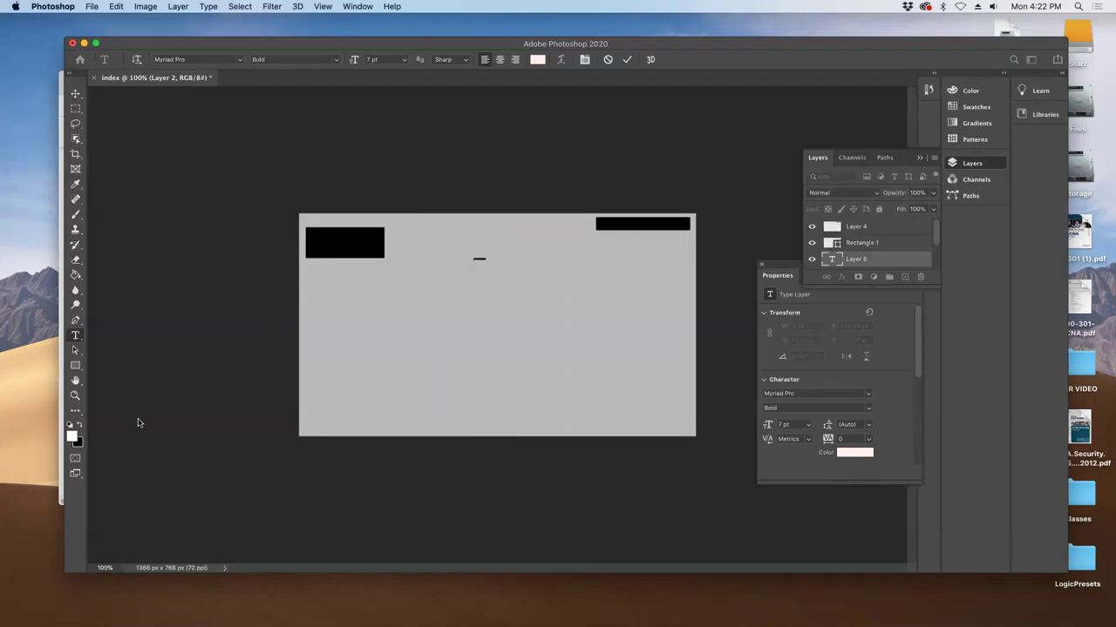
click(72, 424)
click(386, 7)
mouse_move(359, 7)
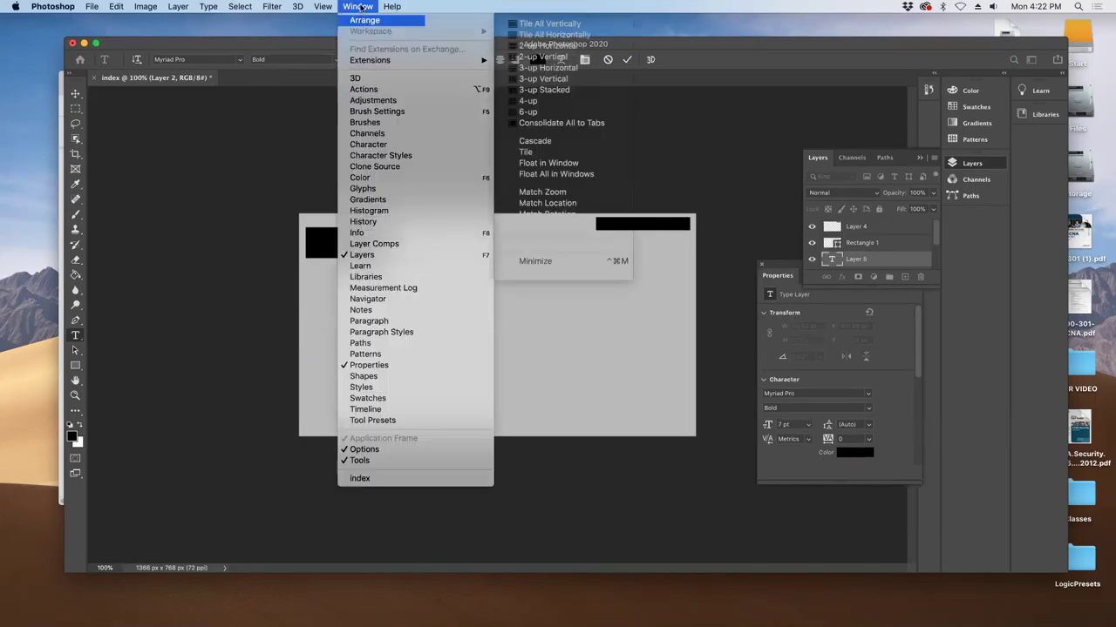
click(394, 144)
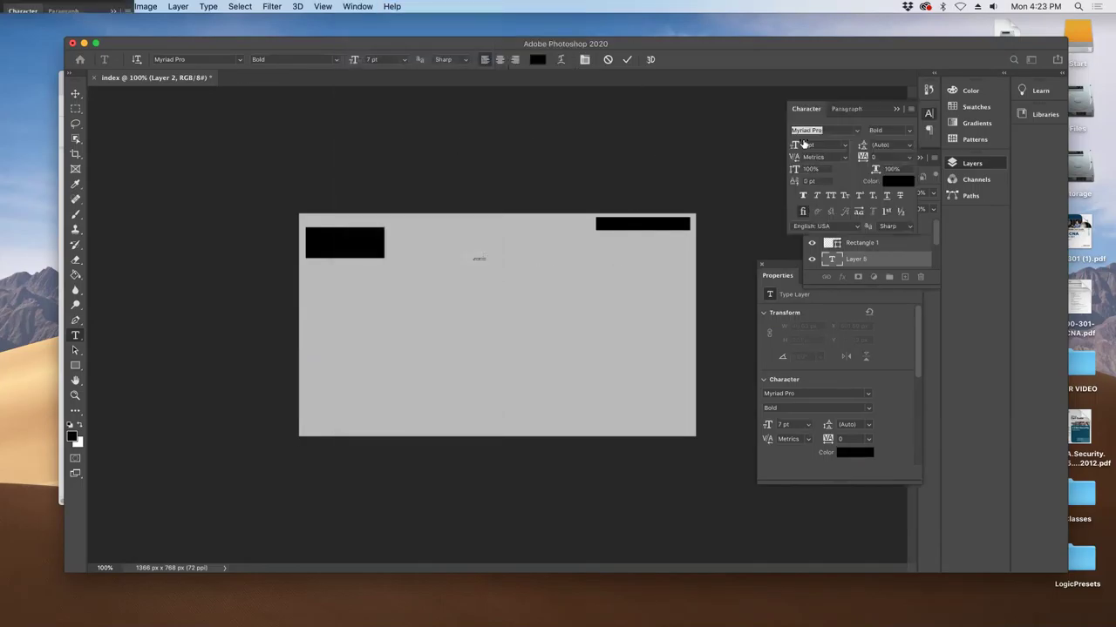
drag(797, 147, 803, 152)
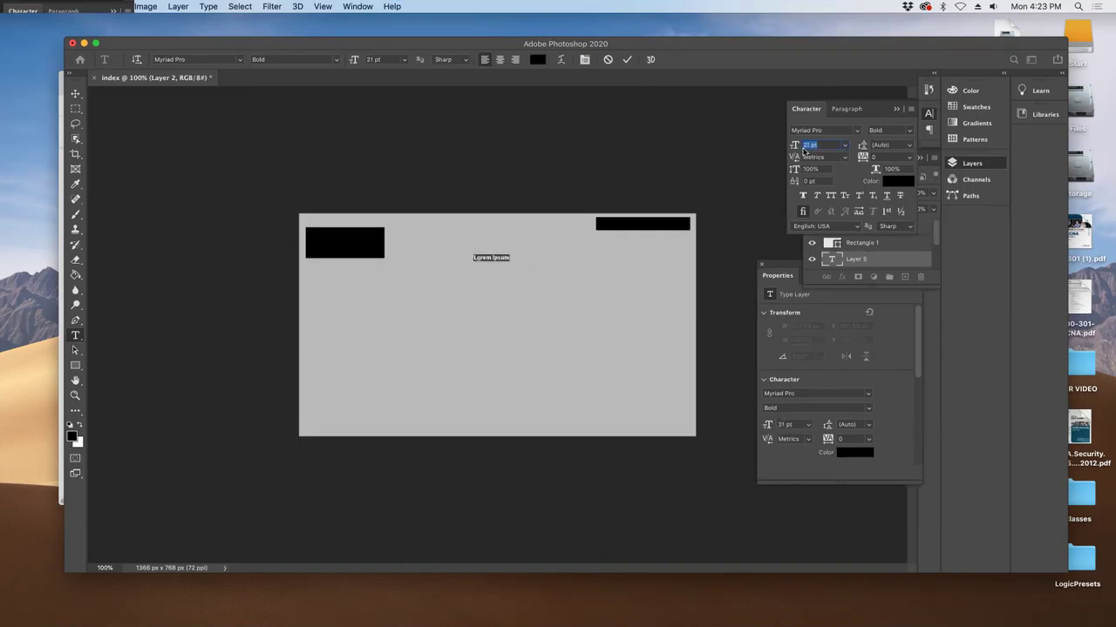
- Replace the placeholder text with 'Home About Events Services Blog'
drag(511, 258, 472, 257)
click(511, 258)
key(ctrl+a)
text(hom)
text(Hom)
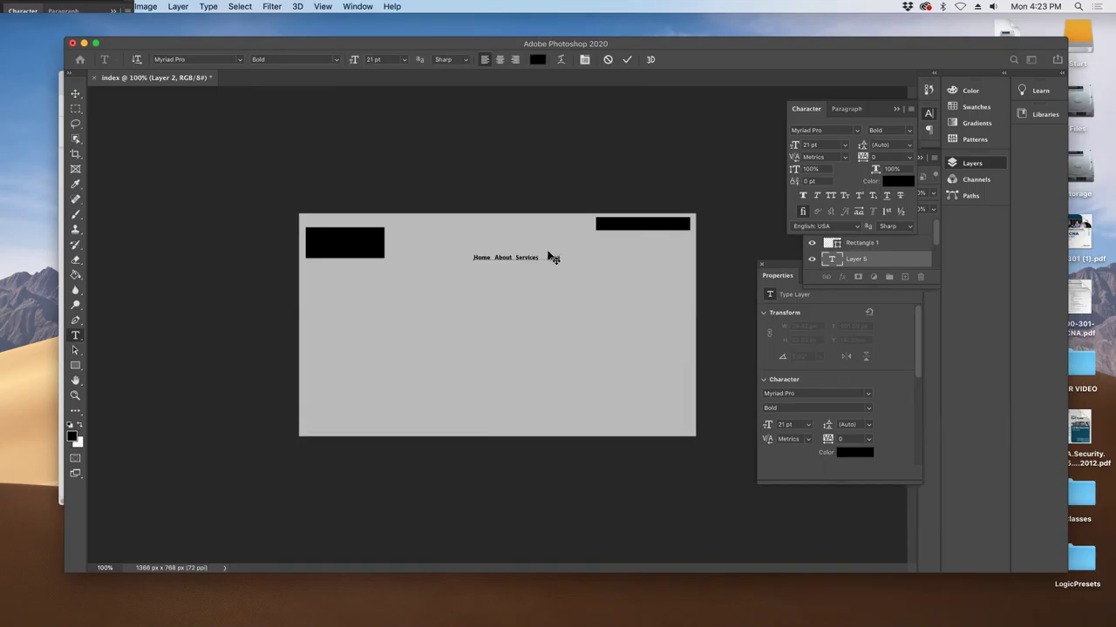
click(514, 257)
text(Even)
key(super+Tab)
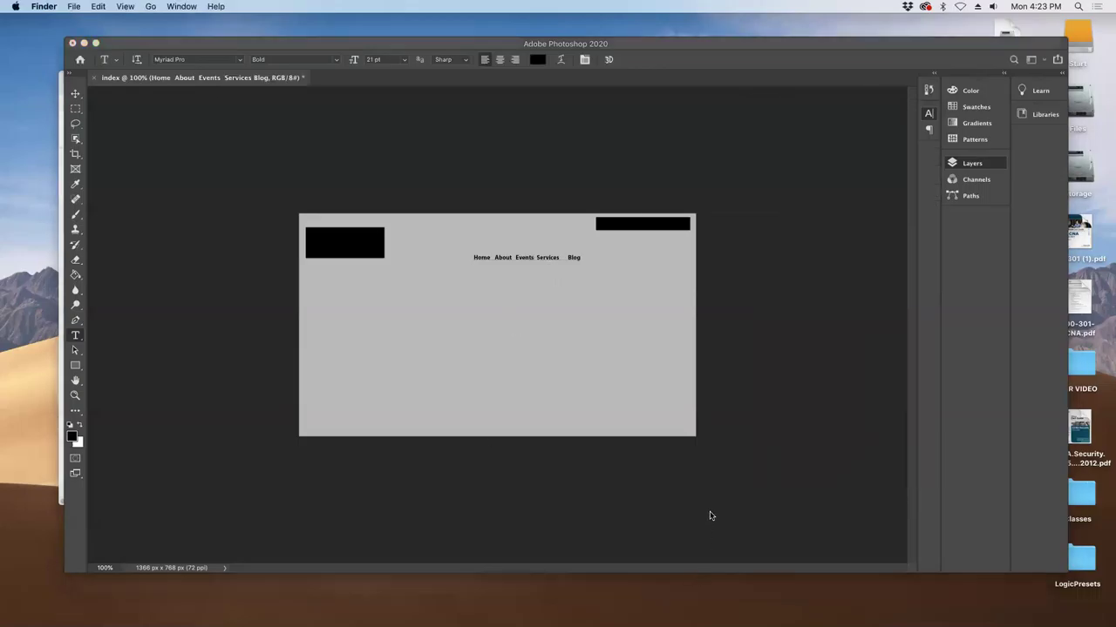
- Scroll the TextEdit site outline down to Contact, then resume editing the Photoshop nav text
key(super+Tab)
key(super+Tab)
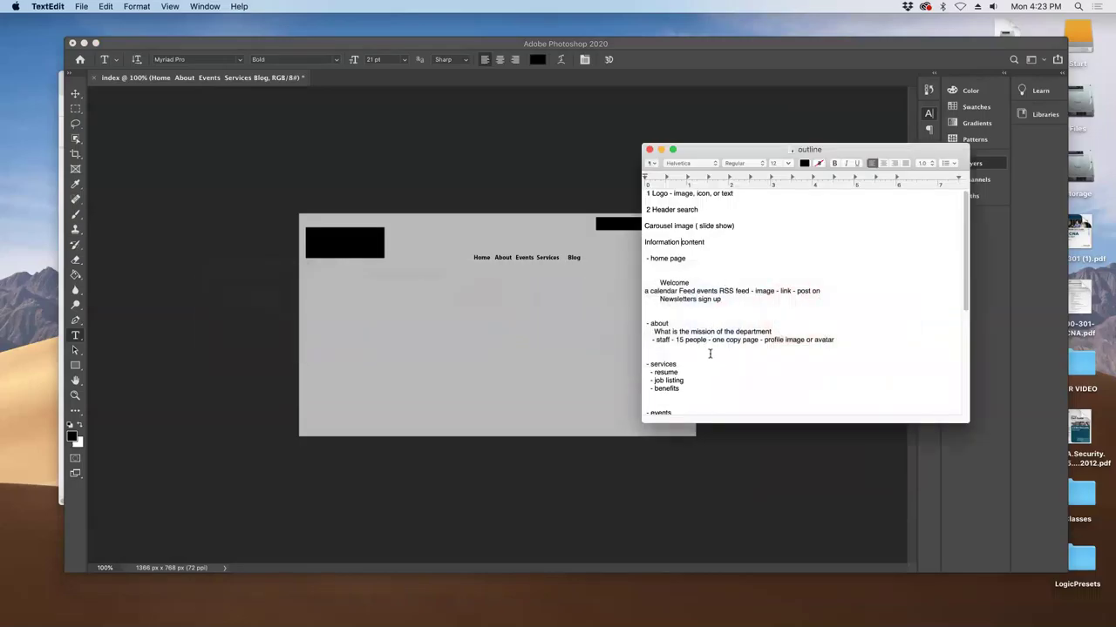
scroll(712, 344, down, 5)
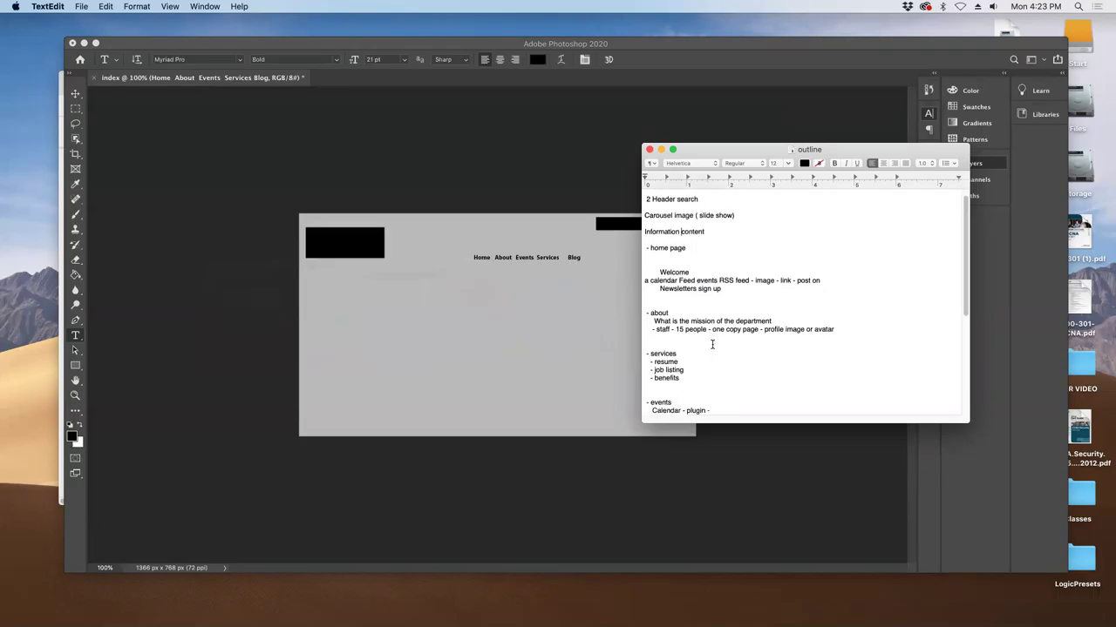
scroll(712, 344, down, 4)
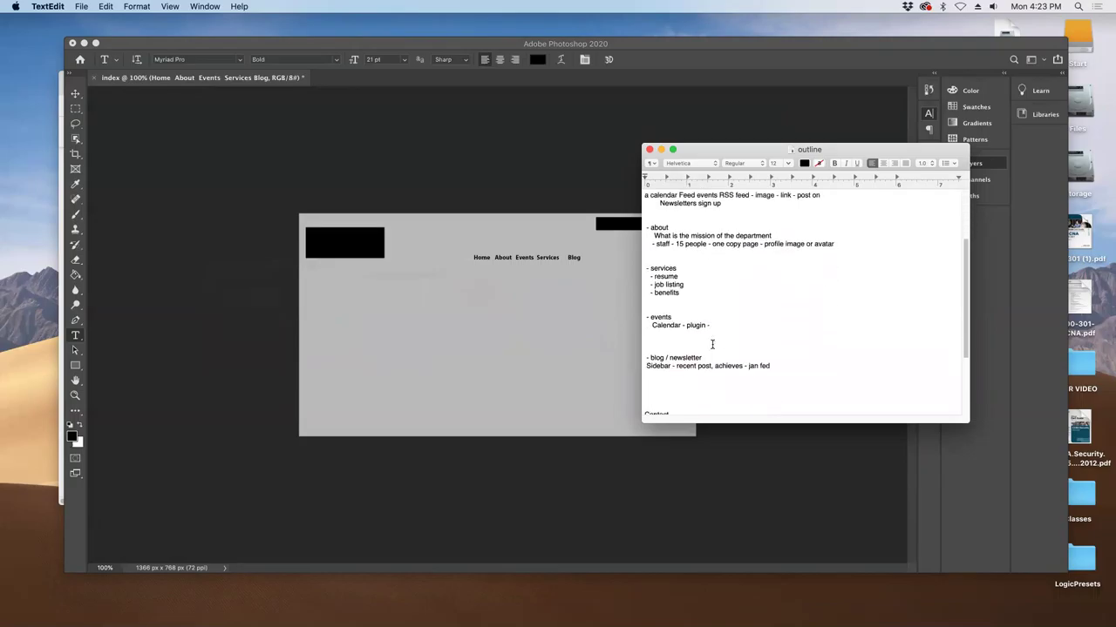
scroll(712, 344, down, 8)
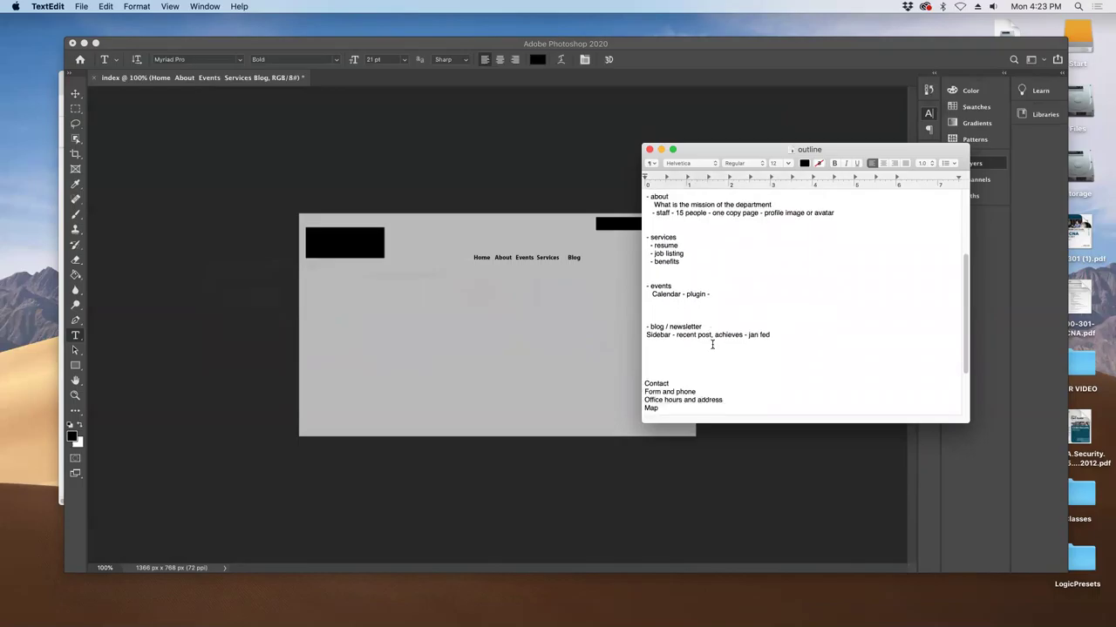
click(551, 257)
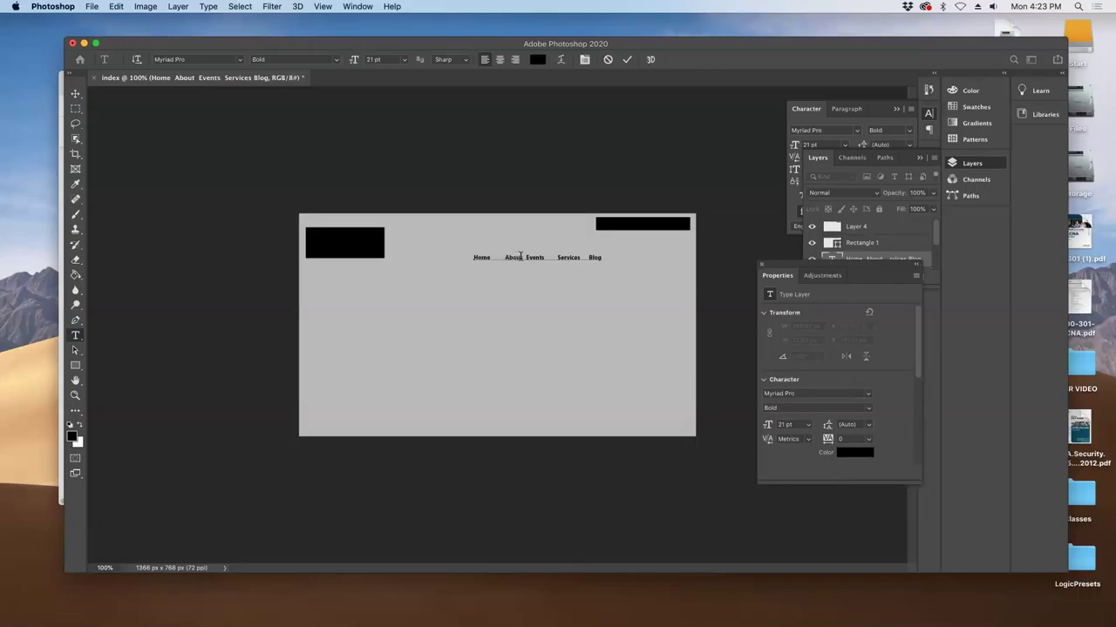
- Widen the gaps after Home, About and Events in the navigation line
click(525, 257)
click(598, 257)
key(ctrl+z)
key(ctrl+z)
key(ctrl+z)
key(ctrl+z)
click(491, 257)
click(523, 257)
click(559, 261)
- Bring Contacts onto the nav line and move the line to X 390.59, Y 98.51 px
key(BackSpace)
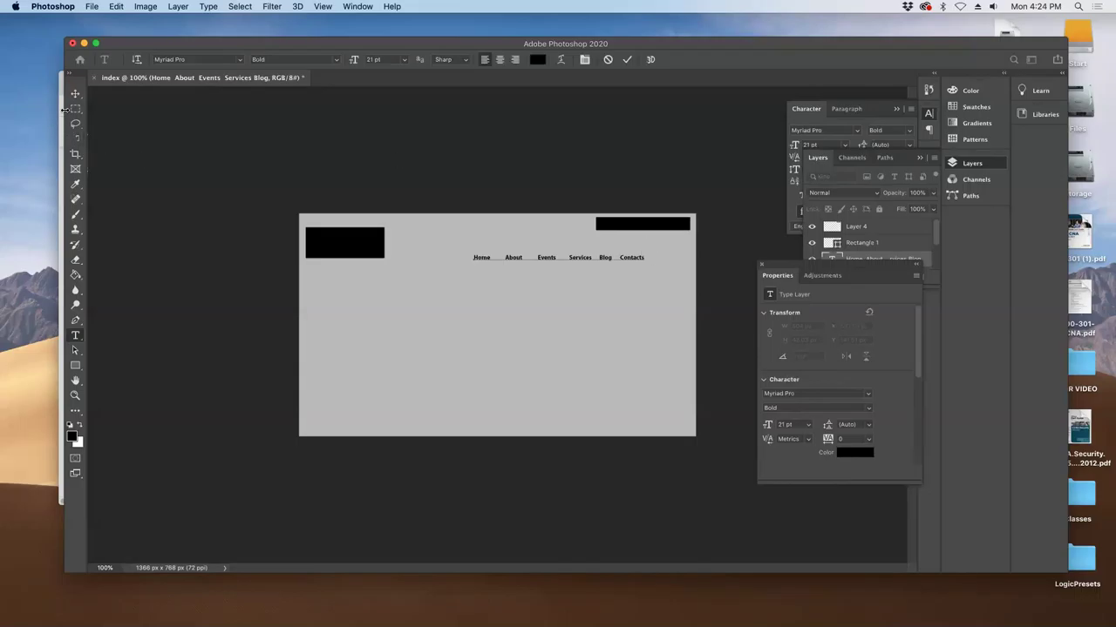
click(75, 94)
drag(568, 261, 510, 250)
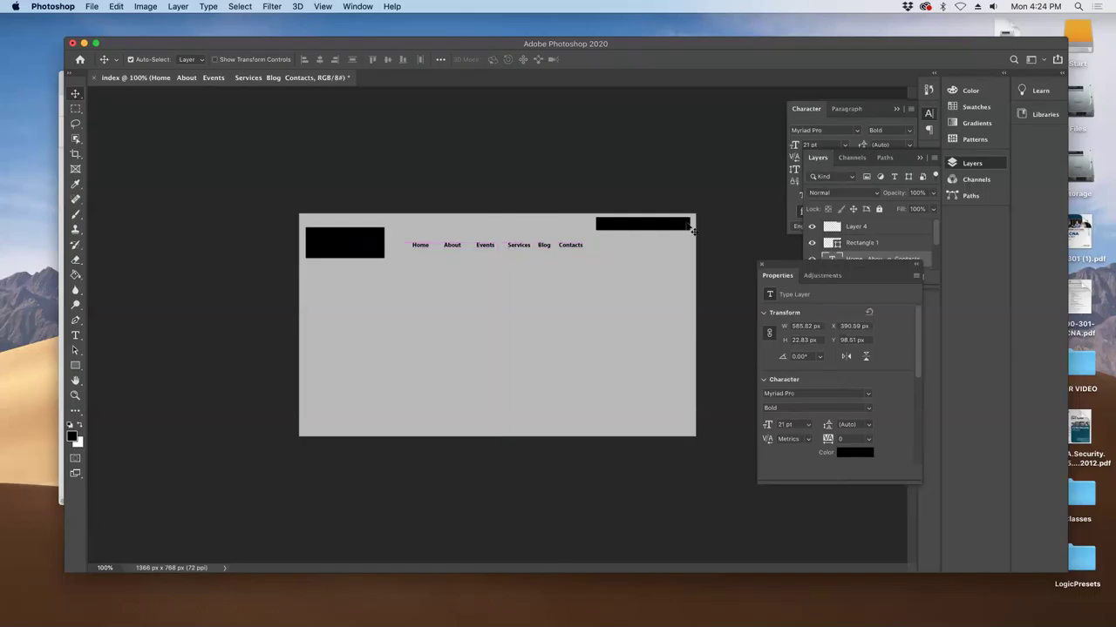
- Delete Layer 1 and rename Layer 2 to 'Logo'
click(933, 260)
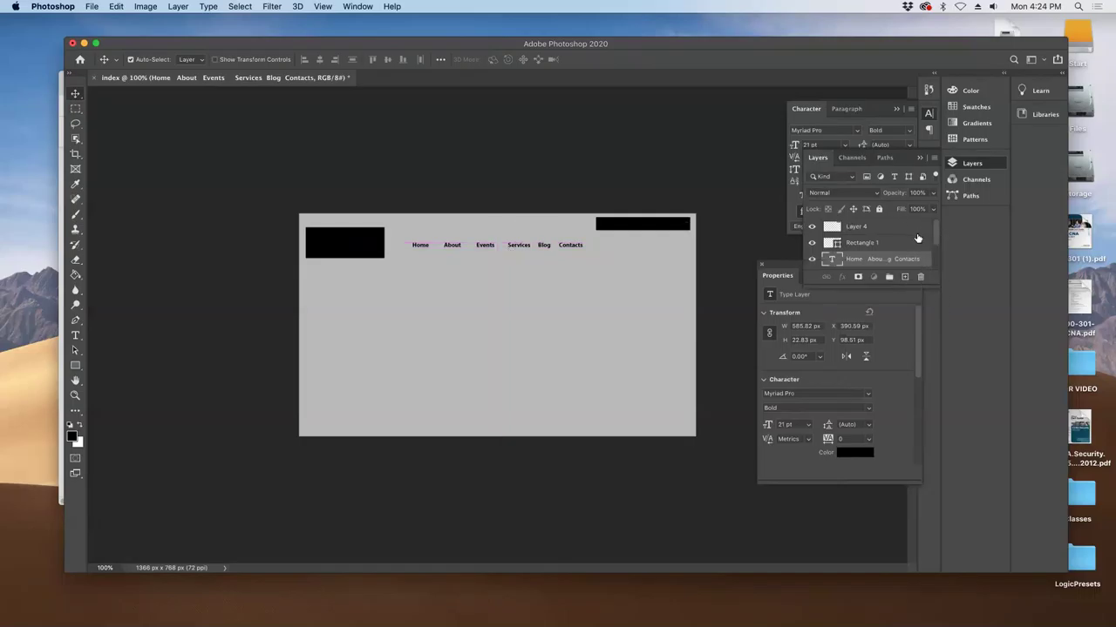
click(856, 226)
scroll(885, 249, down, 2)
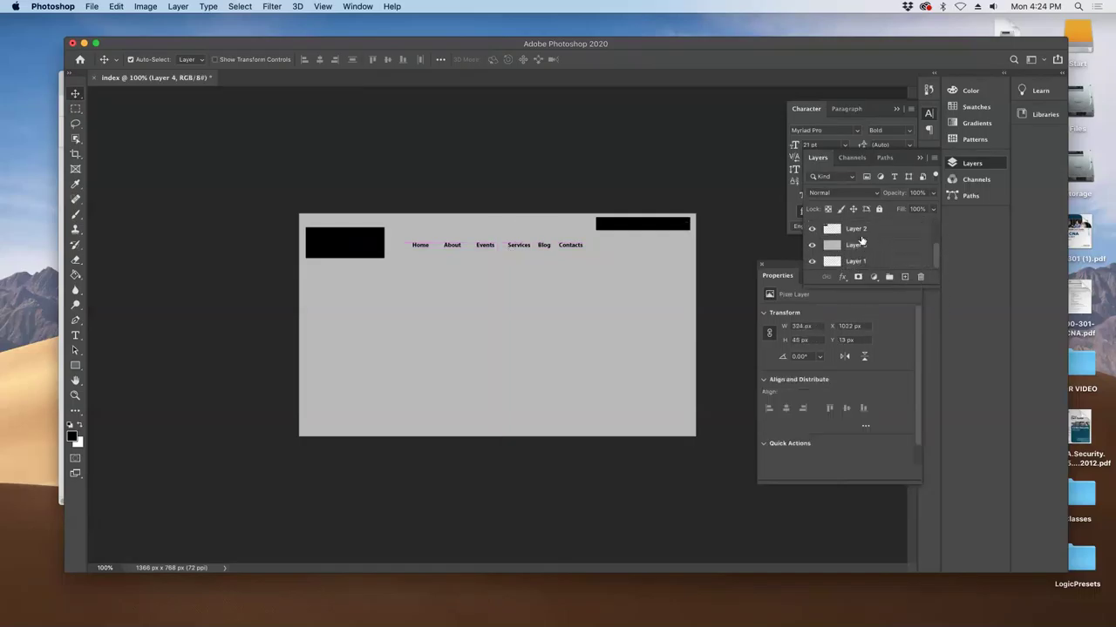
click(862, 229)
click(879, 261)
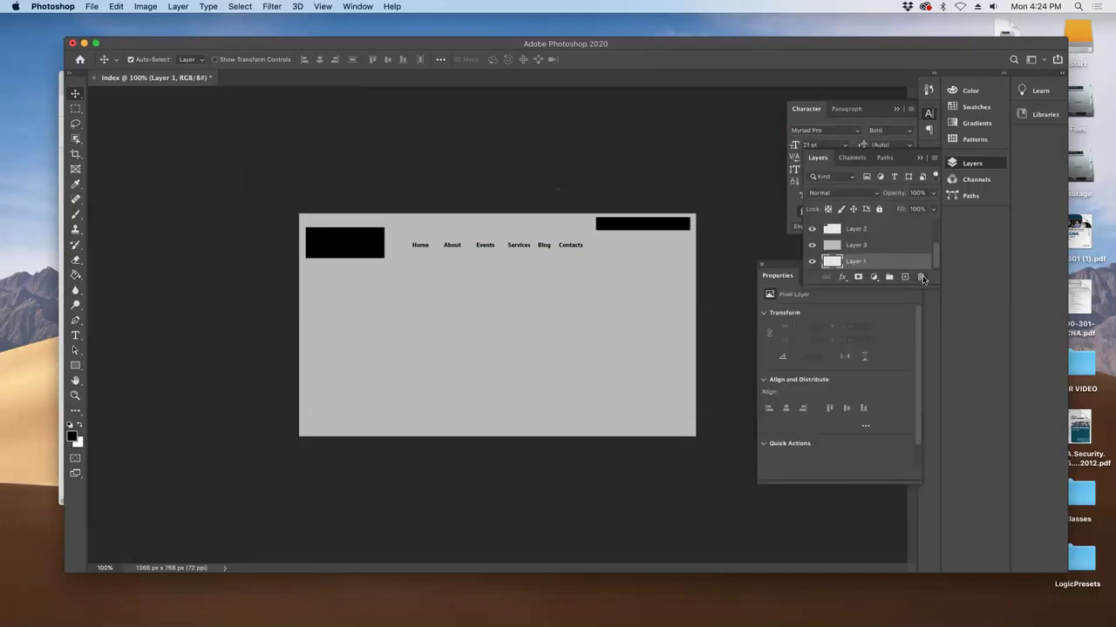
click(922, 278)
click(652, 219)
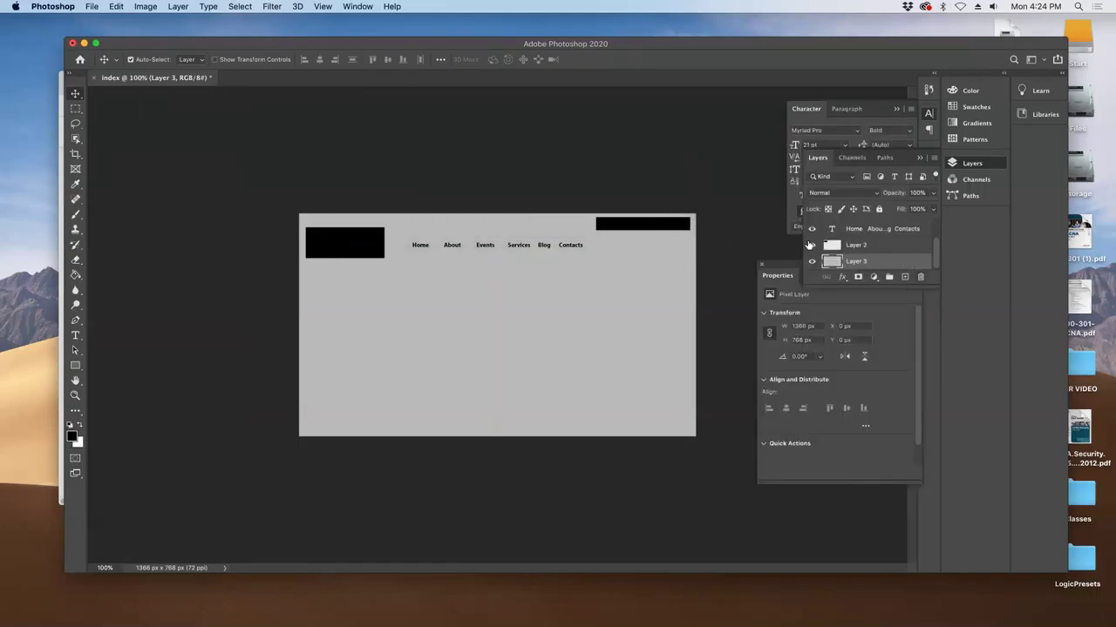
double_click(856, 245)
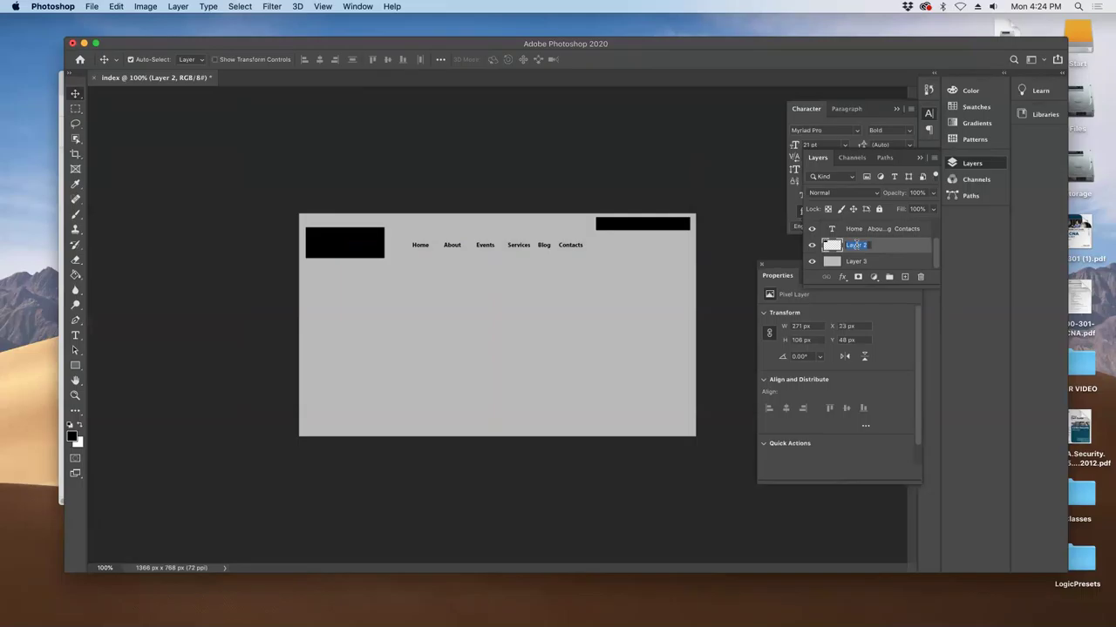
text(Logo)
key(Return)
- Create a layer group named 'nav' and put the menu text layer inside it
scroll(865, 243, up, 2)
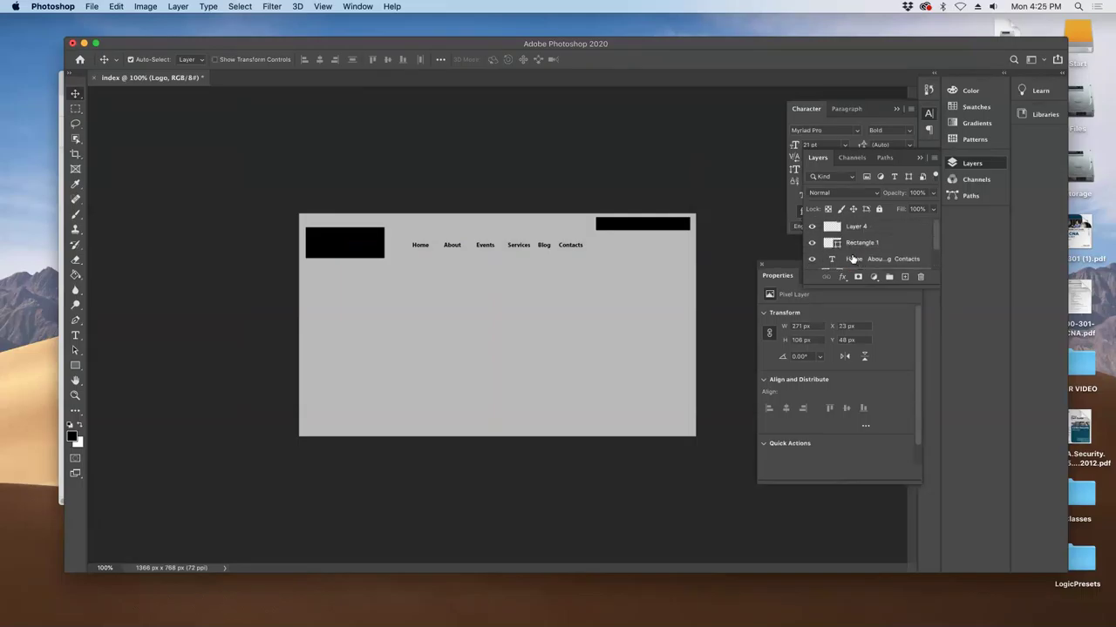
click(888, 277)
double_click(854, 256)
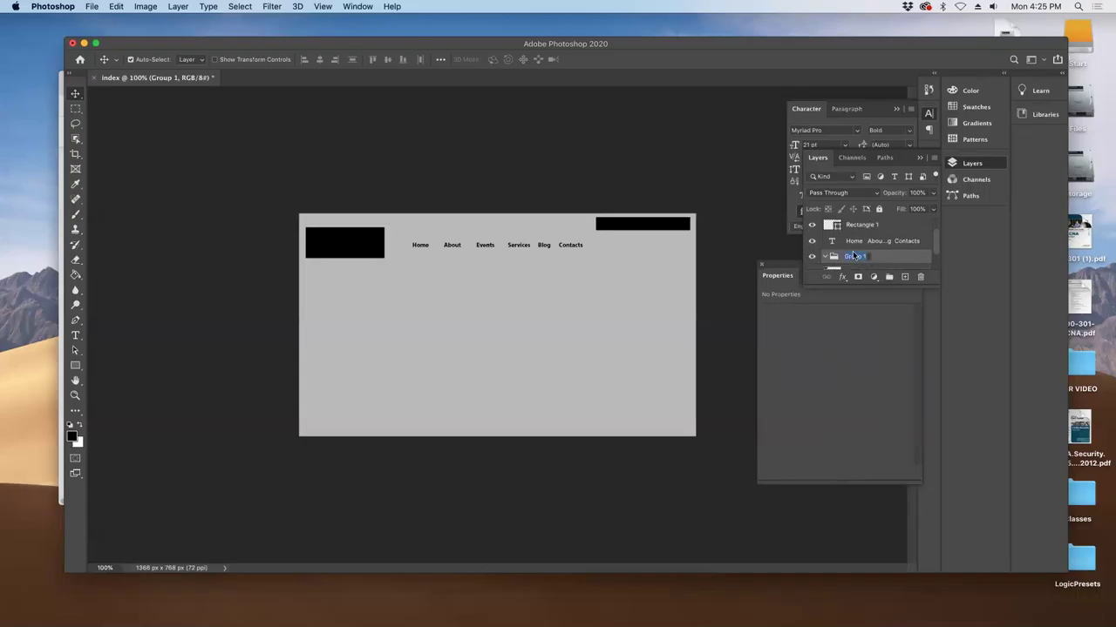
text(na)
key(Return)
drag(894, 241, 895, 259)
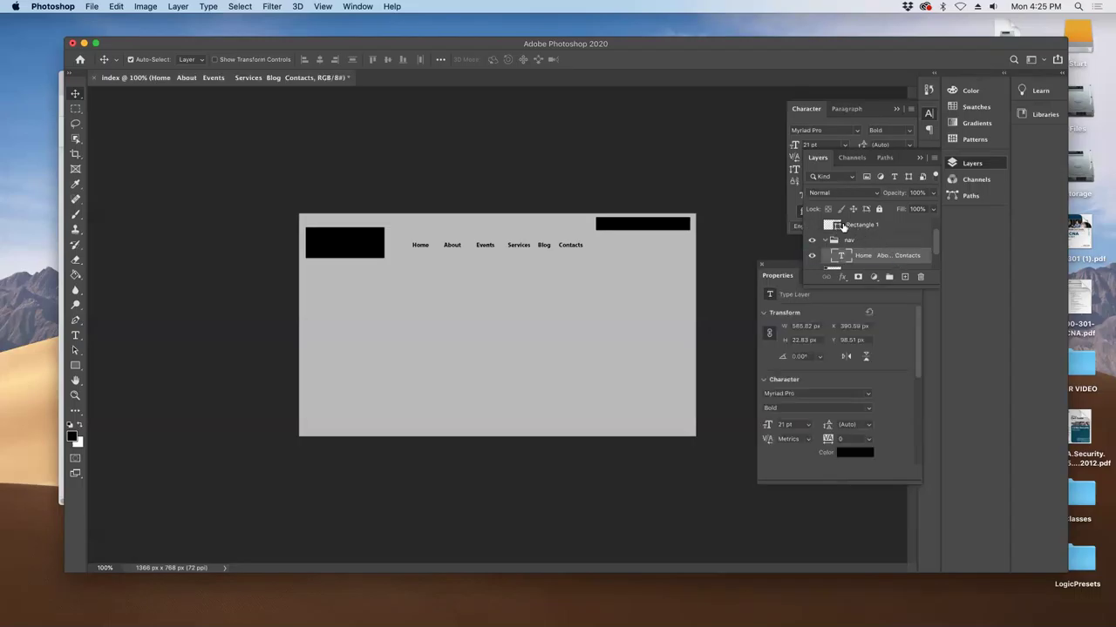
- Rename Layer 4 to 'search'
click(844, 226)
scroll(843, 227, up, 1)
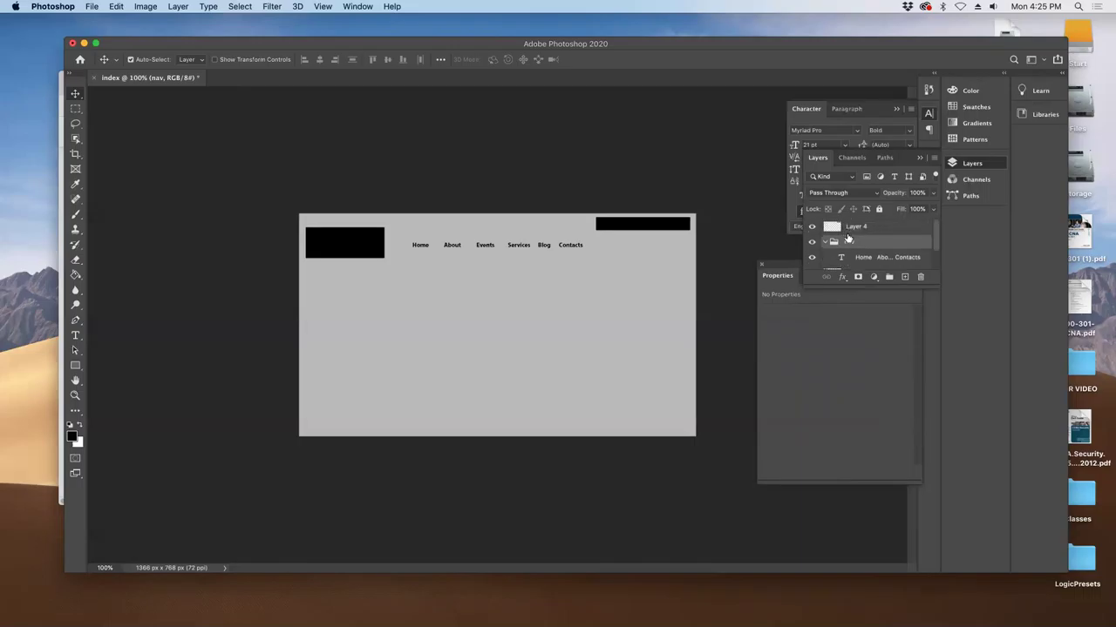
double_click(855, 226)
text(l)
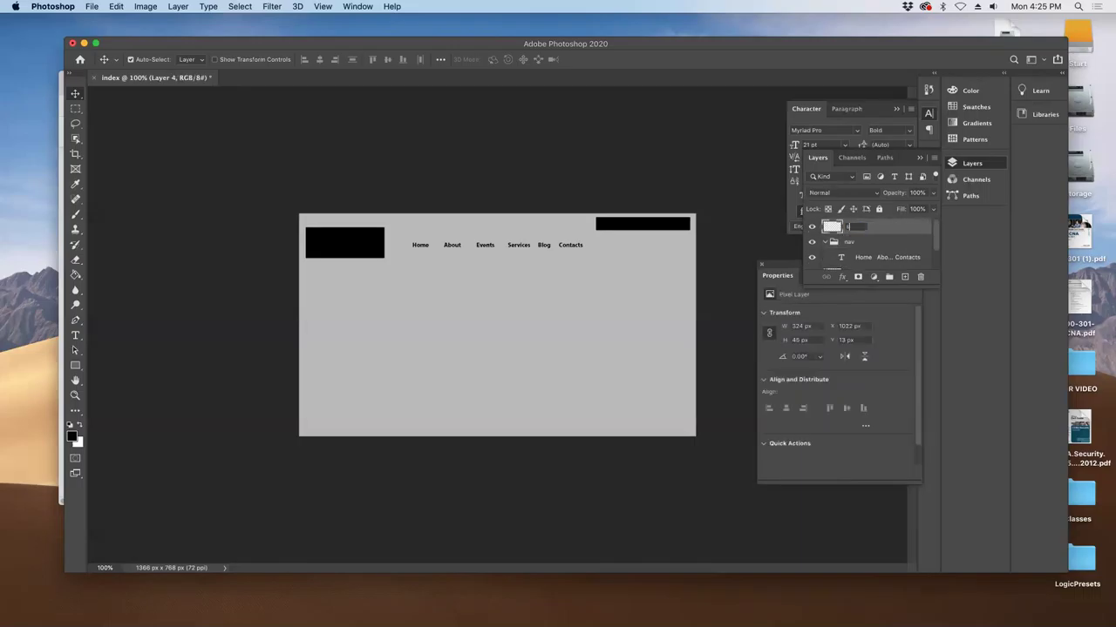
key(Return)
- Place the logo box at the top-left and move the nav line right to X 760.59, Y 97.51 px
drag(490, 245, 452, 247)
key(super+z)
drag(353, 241, 354, 231)
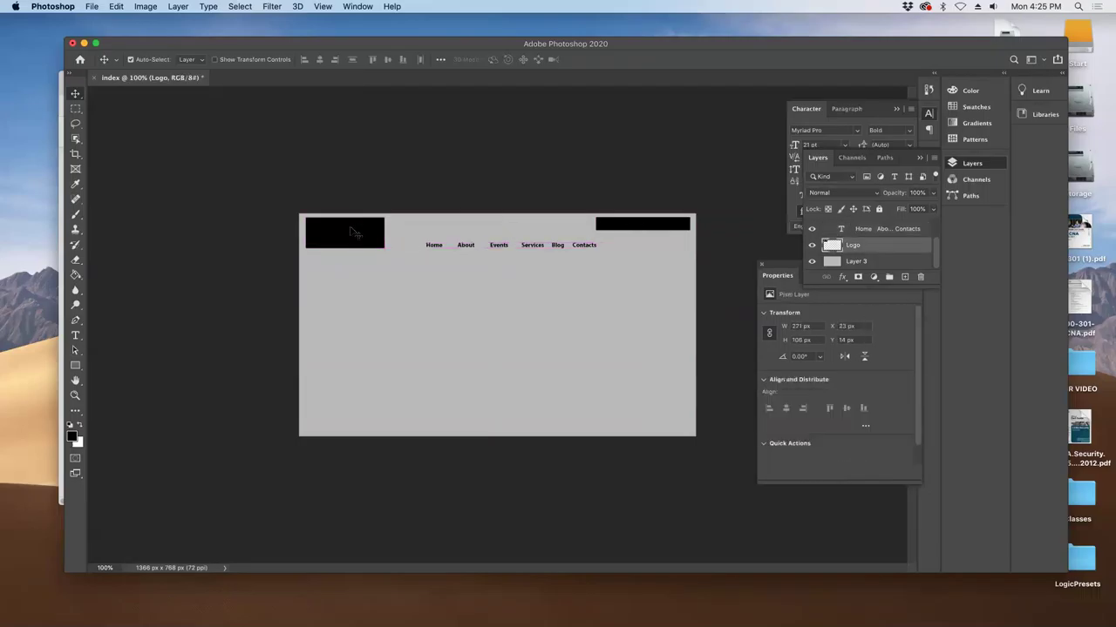
key(Left)
key(Left)
key(Left)
key(Left)
key(Left)
key(Left)
key(Left)
key(Left)
key(Left)
key(Left)
key(Left)
key(Down)
key(Down)
key(Down)
key(Down)
key(Down)
key(Down)
drag(459, 250, 457, 272)
drag(366, 230, 397, 244)
drag(454, 268, 544, 246)
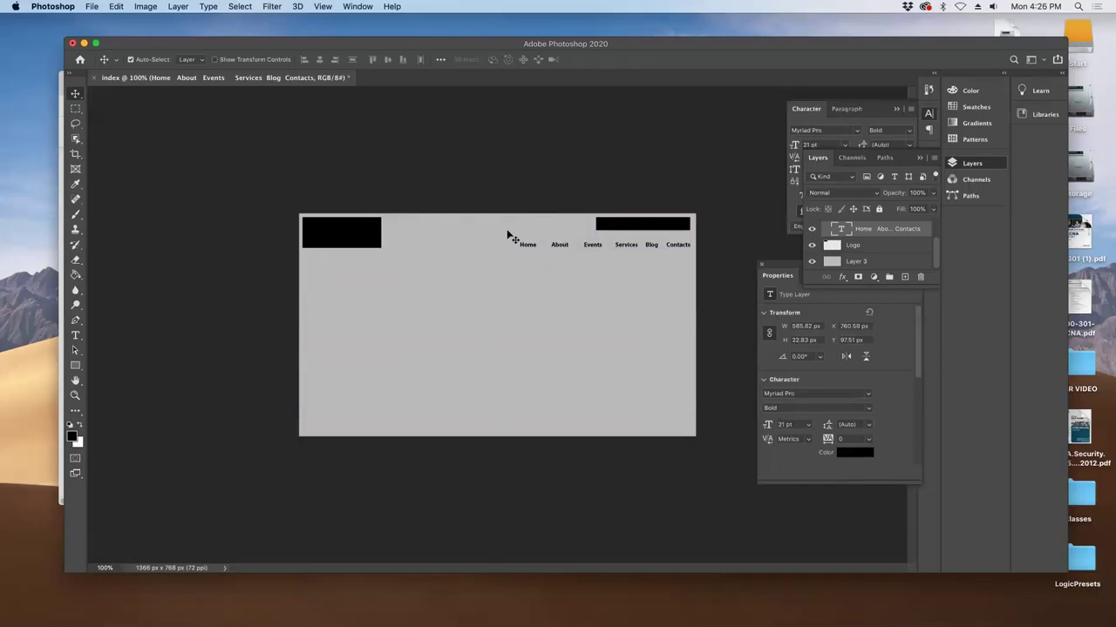
click(75, 108)
drag(443, 207, 446, 441)
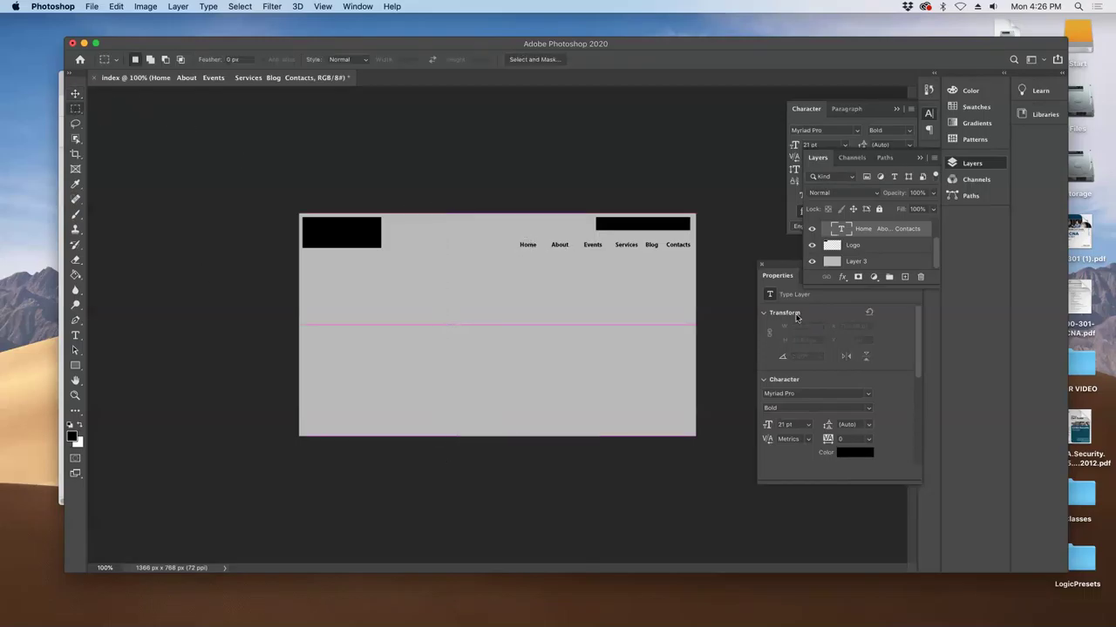
click(902, 260)
click(75, 275)
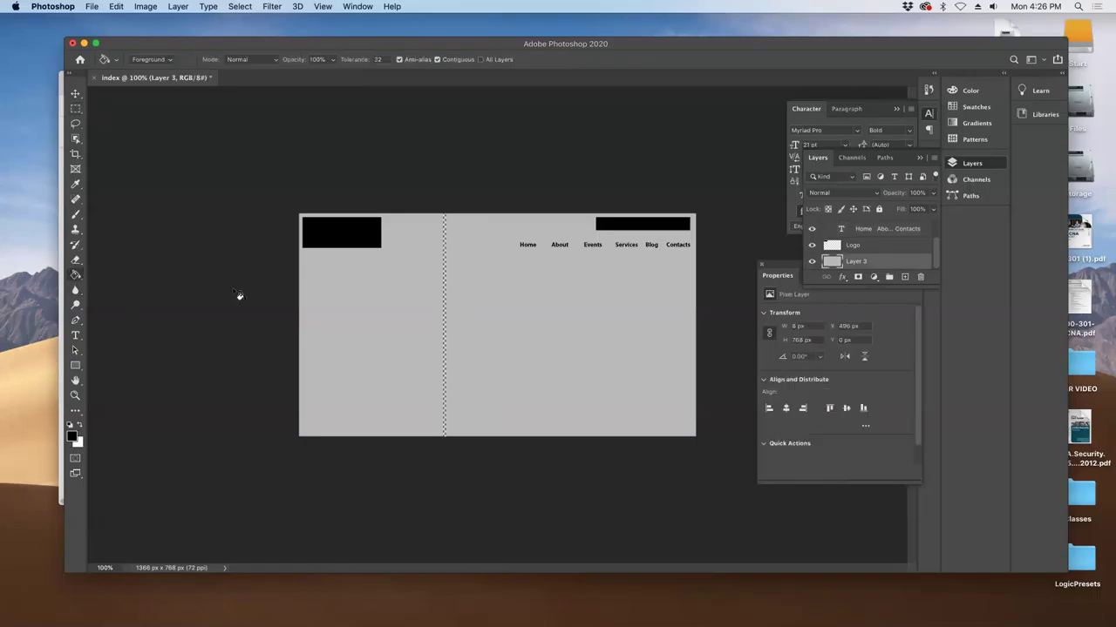
click(446, 302)
key(super+d)
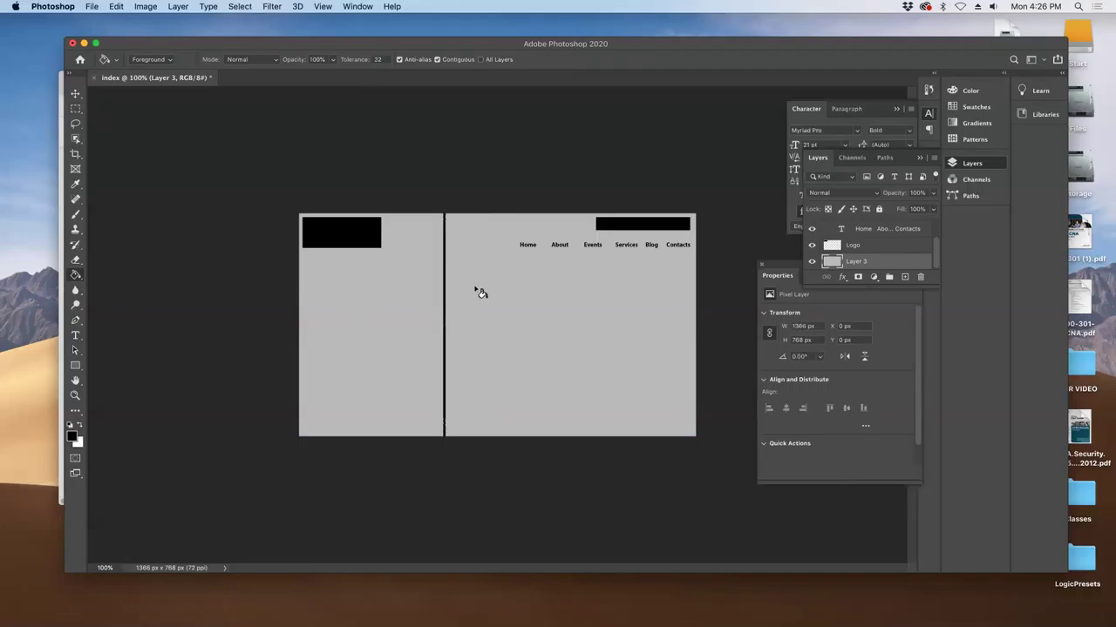
key(v)
drag(329, 247, 355, 247)
drag(615, 228, 392, 235)
drag(370, 277, 392, 264)
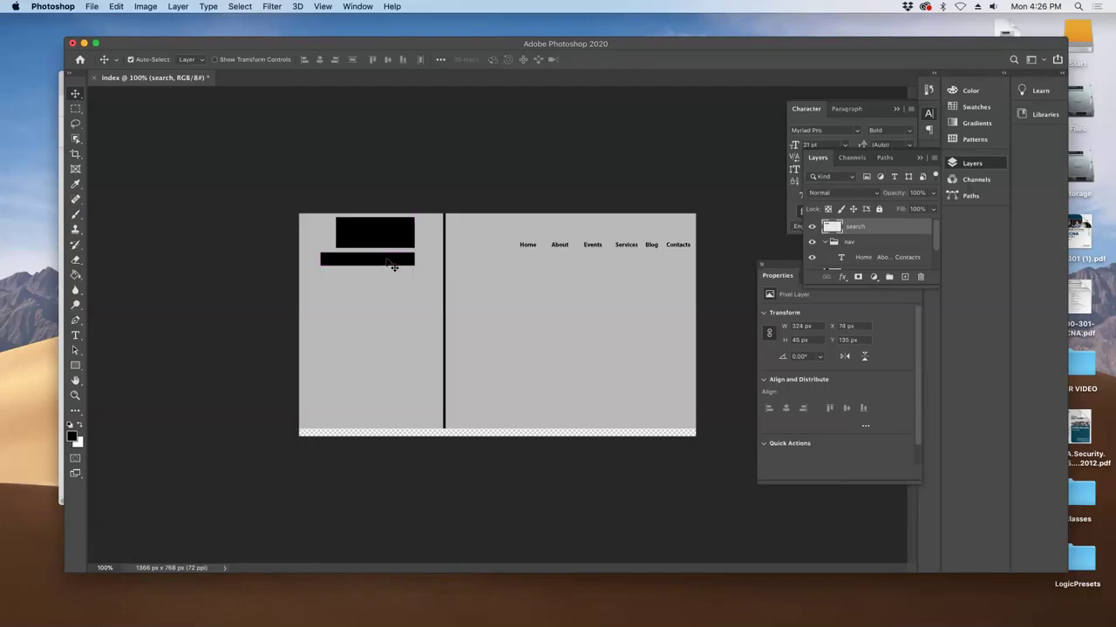
key(super+z)
key(super+z)
key(super+z)
key(super+z)
key(super+z)
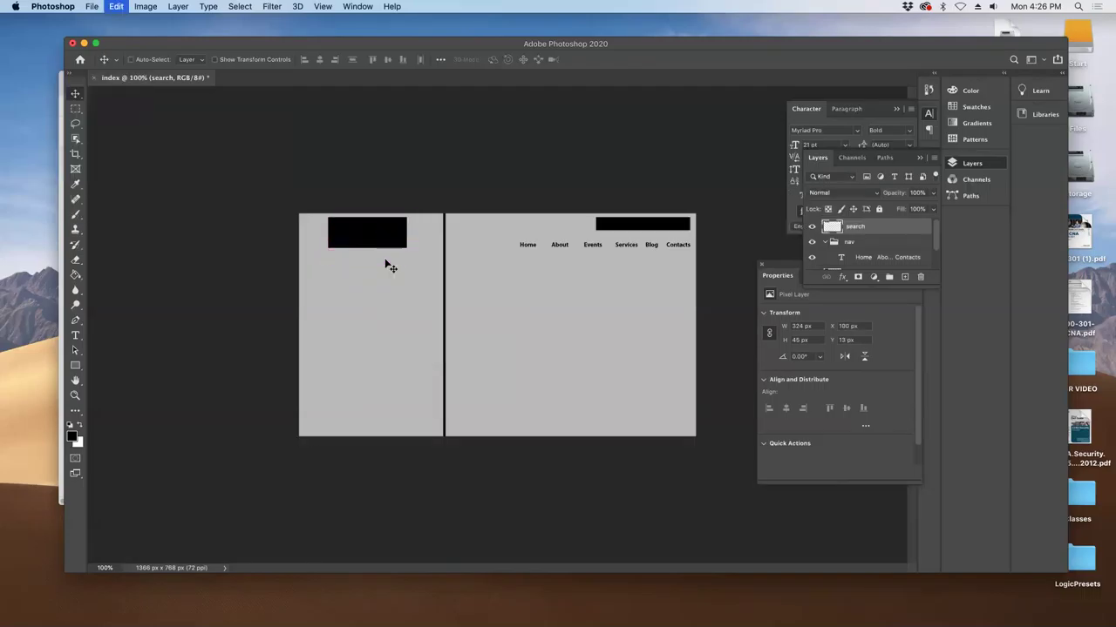
mouse_move(450, 300)
mouse_down()
mouse_move(457, 288)
mouse_move(465, 296)
mouse_up()
key(super+z)
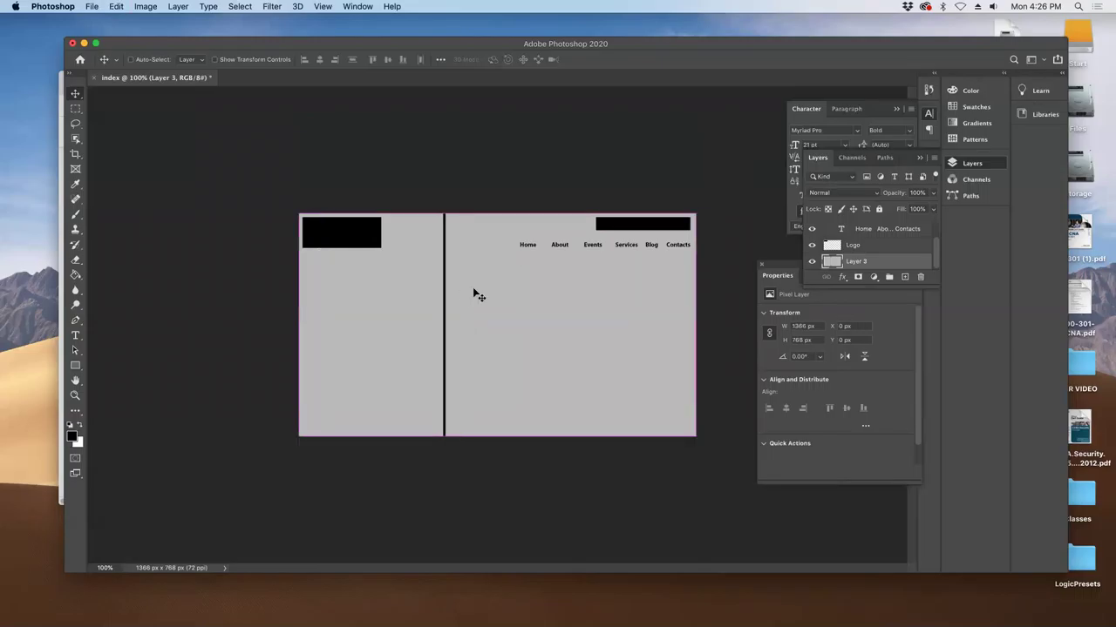
scroll(860, 253, up, 2)
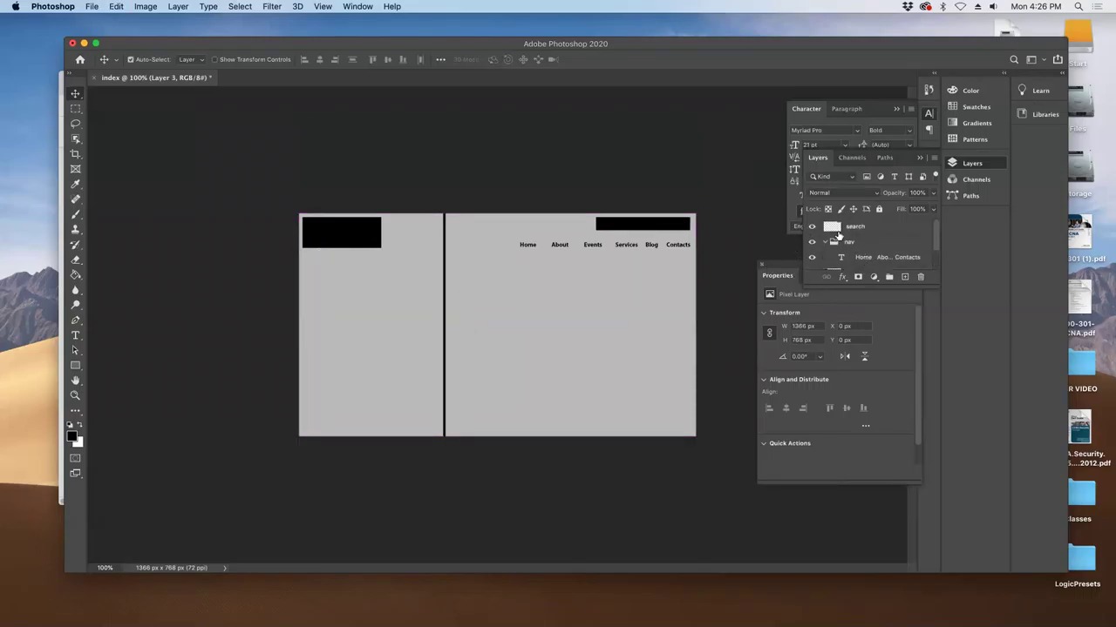
key(super+a)
key(super+c)
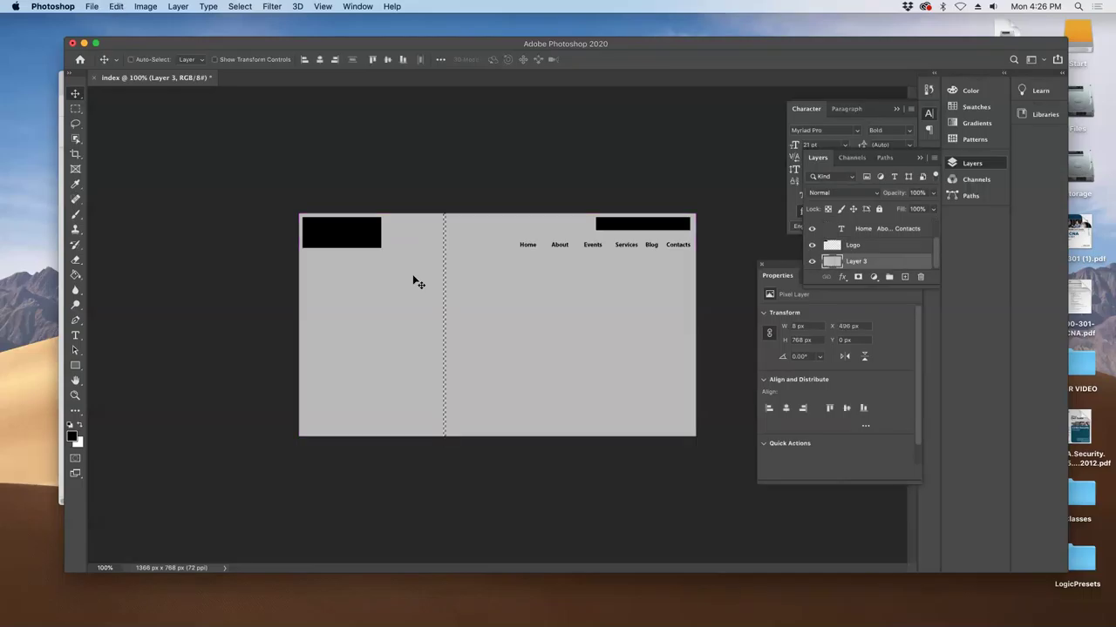
key(super+x)
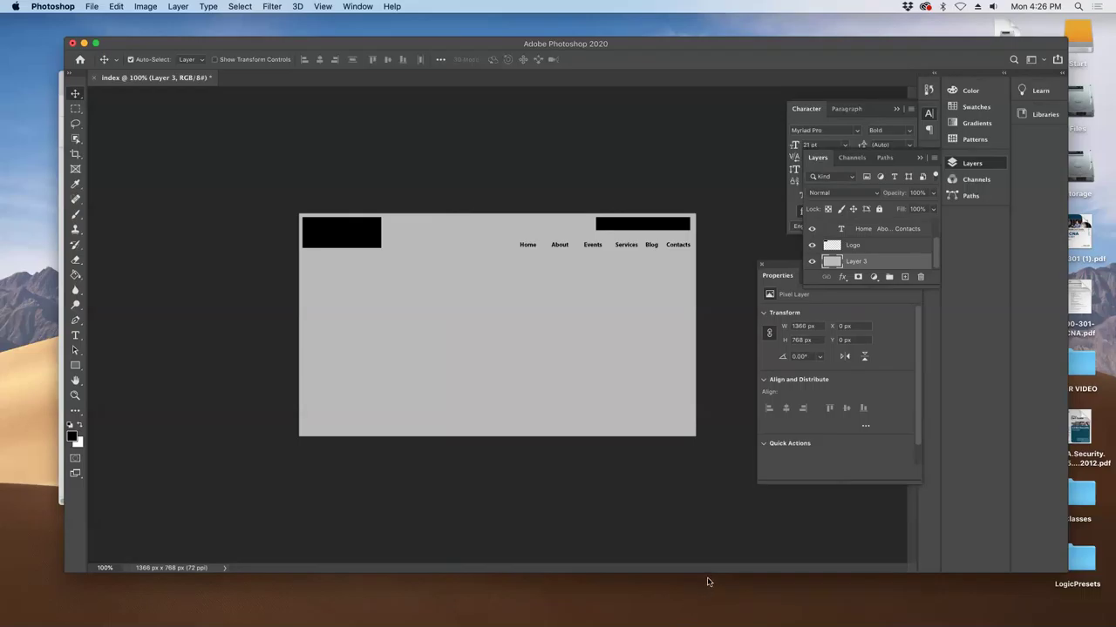
- Scroll the TextEdit outline to the top and select the 'Carousel image ( slide show)' line
key(super+Tab)
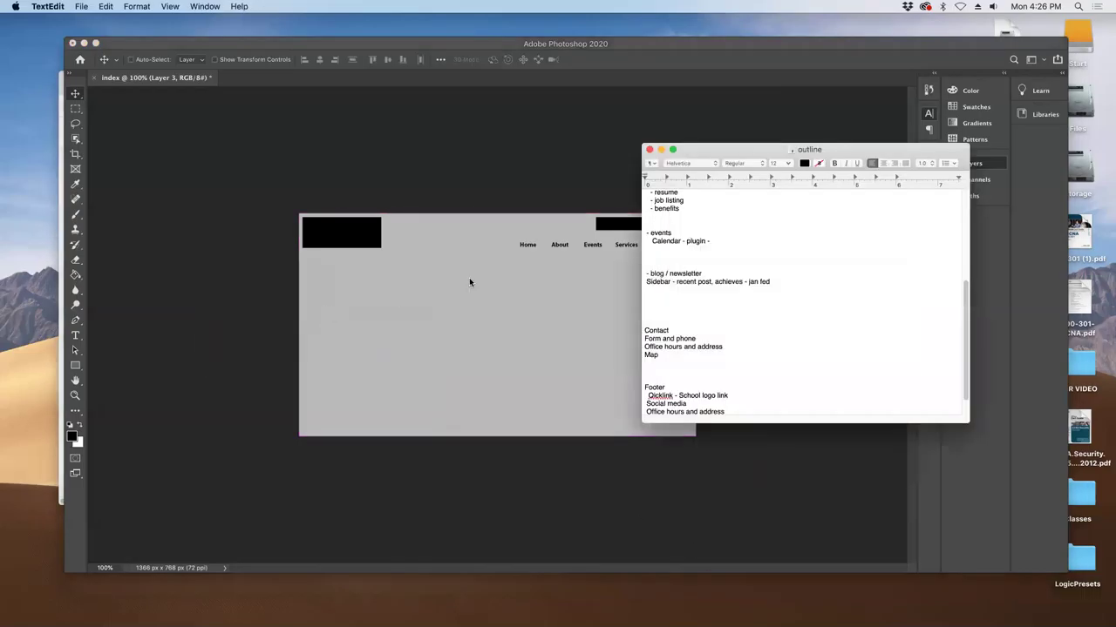
scroll(705, 222, up, 5)
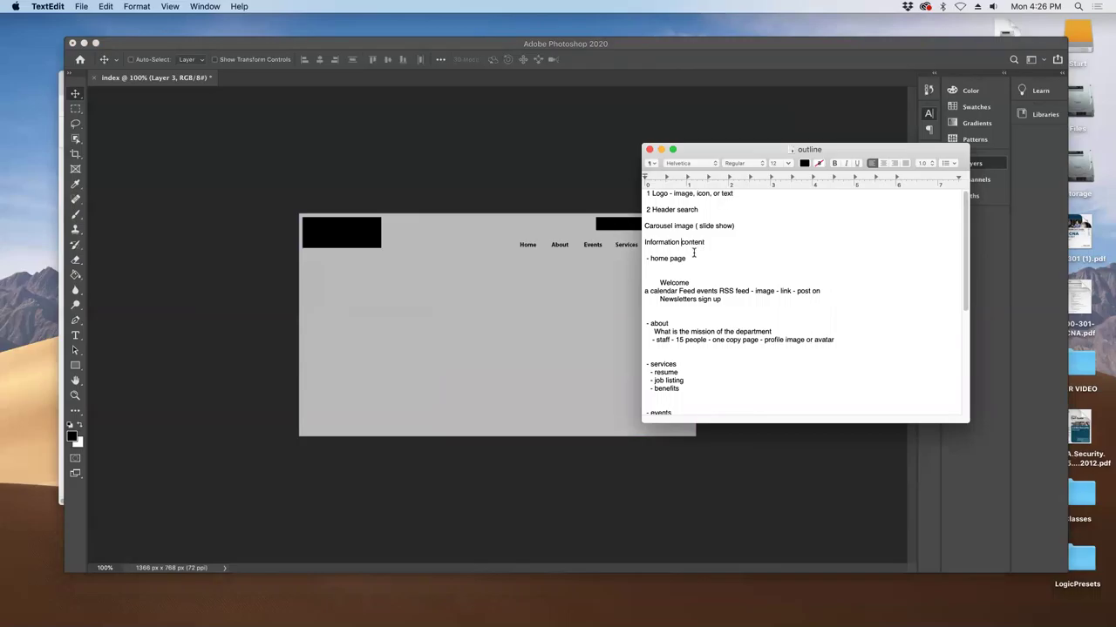
double_click(646, 226)
drag(735, 228, 612, 228)
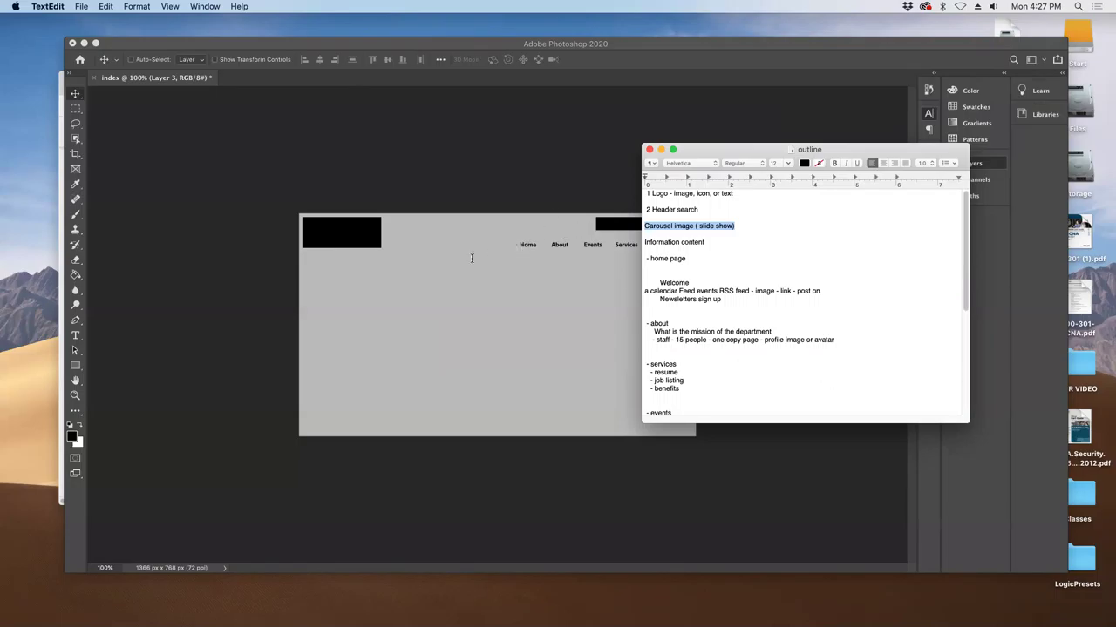
- Select a full-width carousel band below the menu and add a new empty layer for it
click(76, 111)
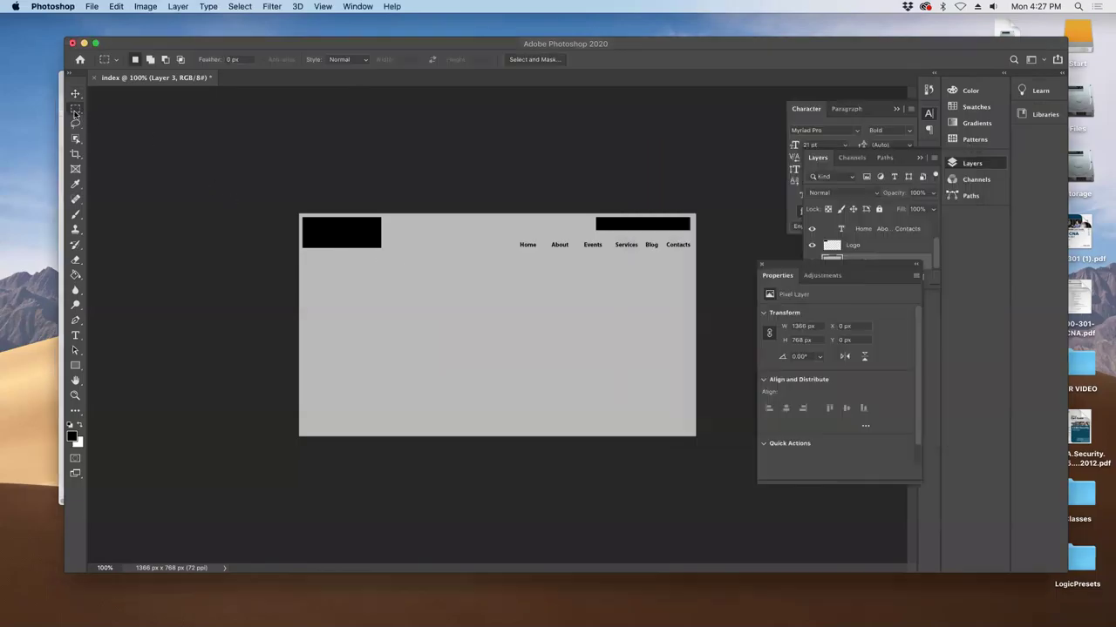
drag(290, 263, 703, 399)
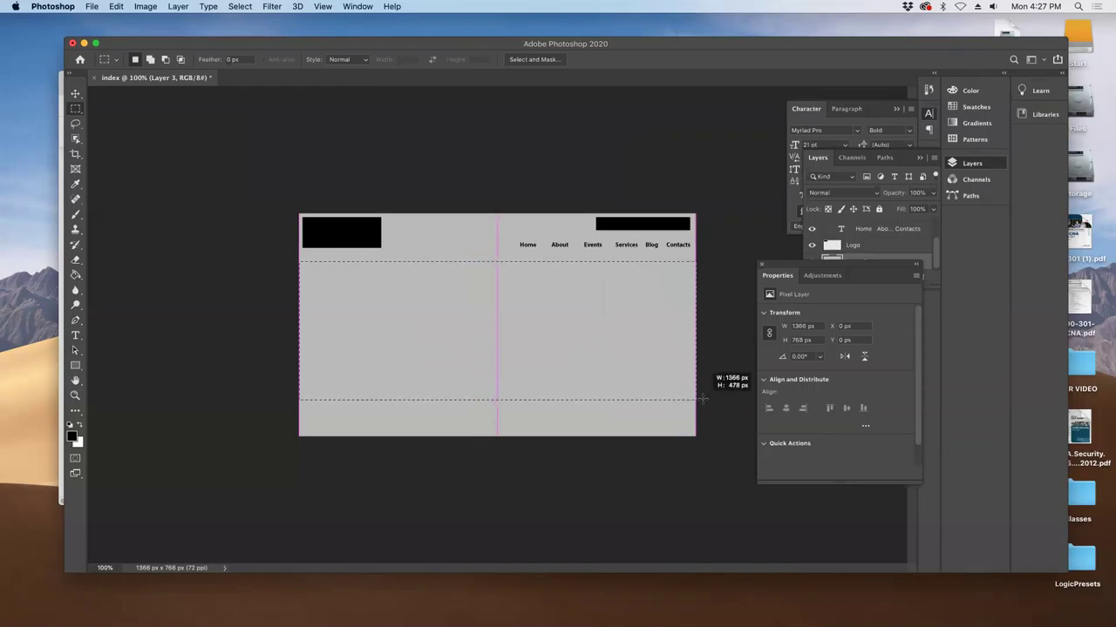
drag(702, 399, 525, 373)
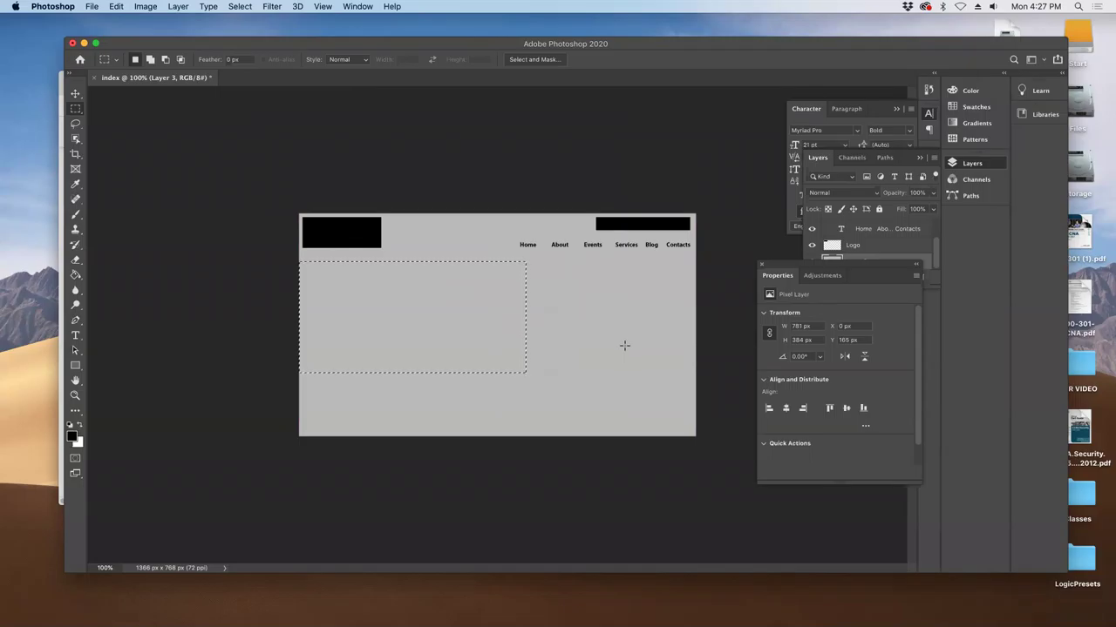
click(564, 340)
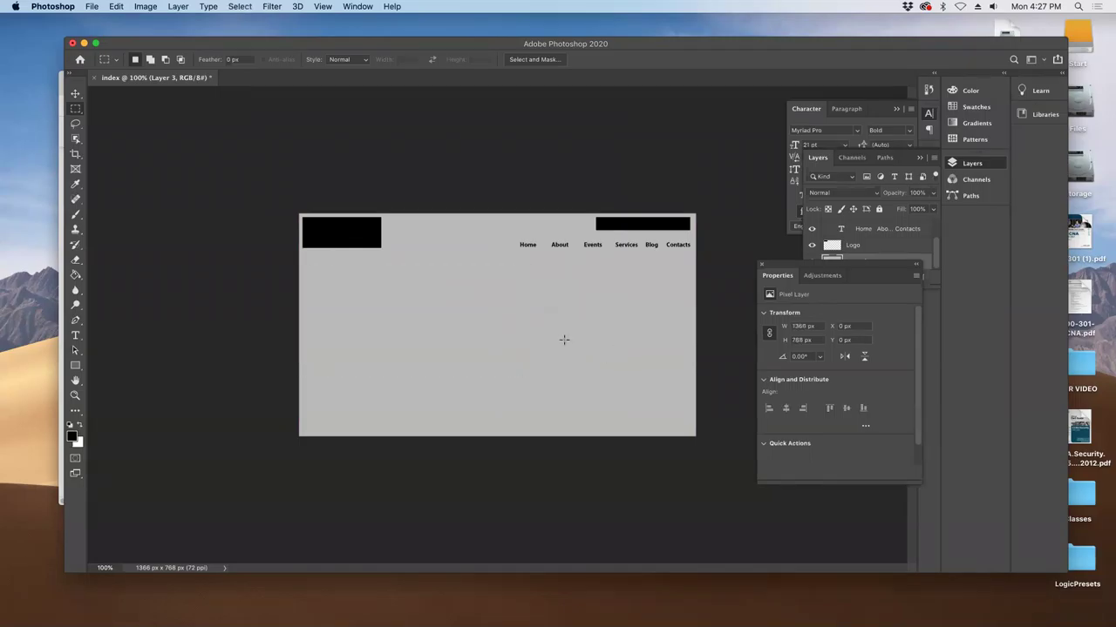
drag(298, 253, 697, 374)
key(super+j)
key(super+shift+d)
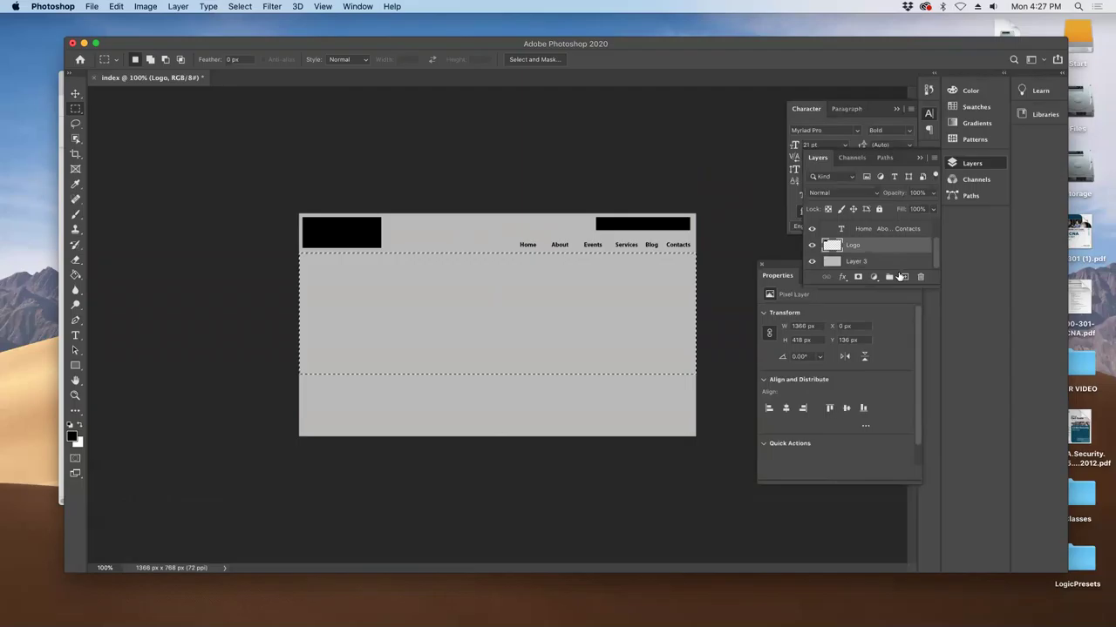
click(905, 276)
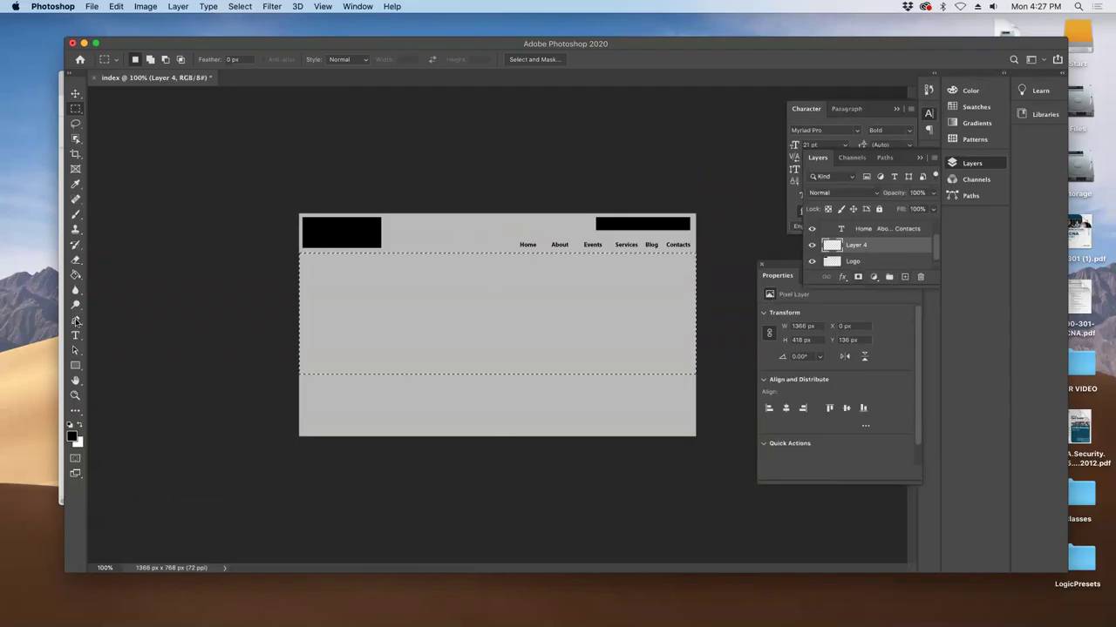
- Fill the carousel band with medium grey #a1a1a1 using the Paint Bucket
key(g)
click(500, 337)
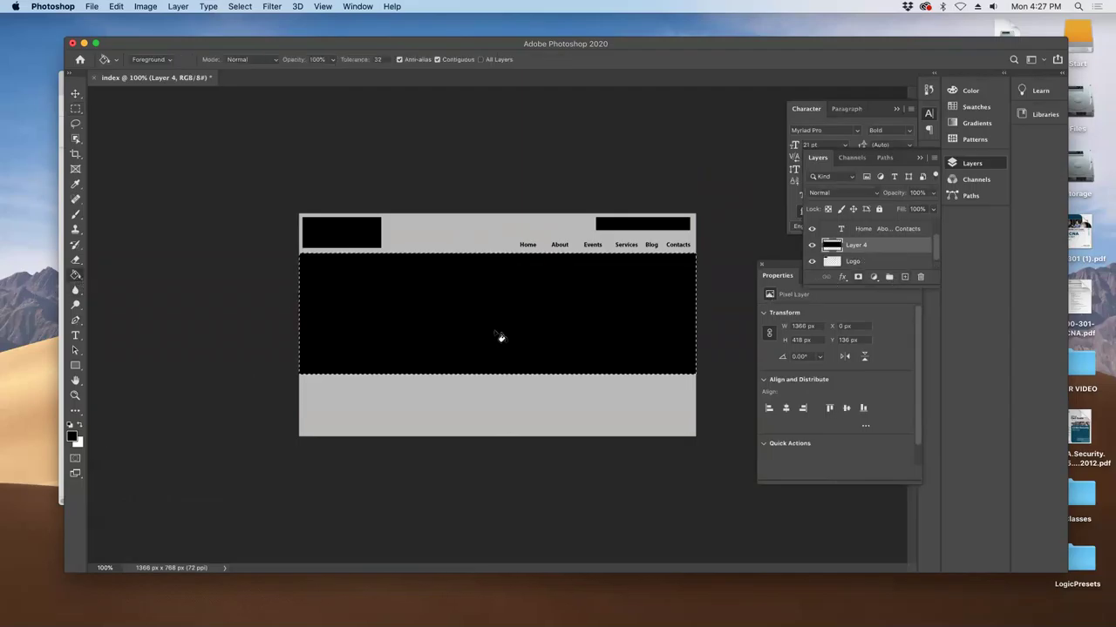
double_click(881, 252)
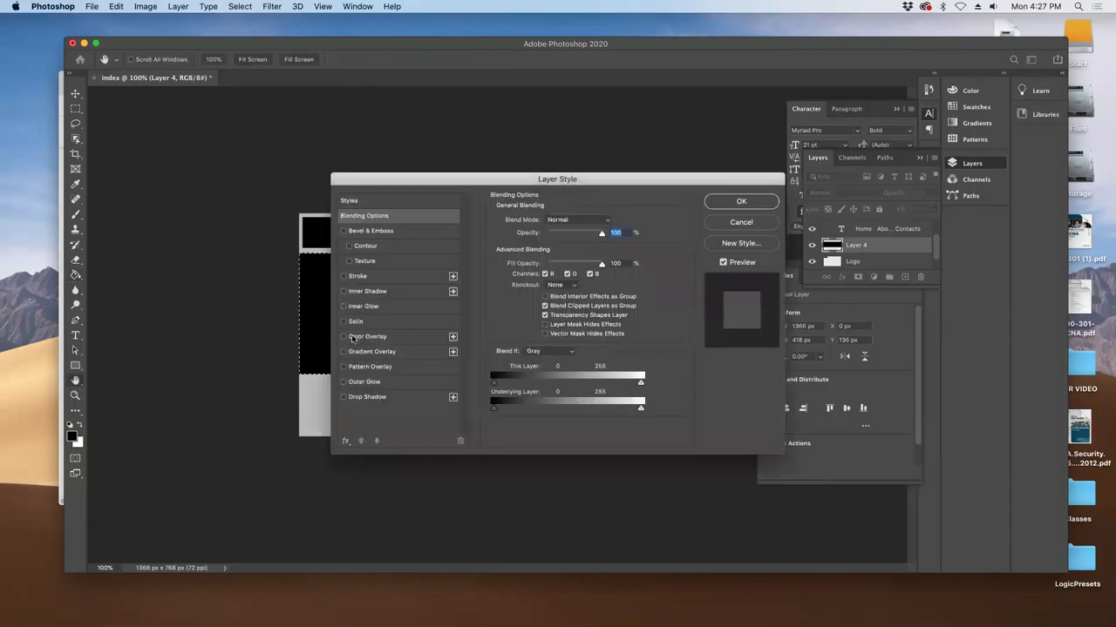
click(739, 221)
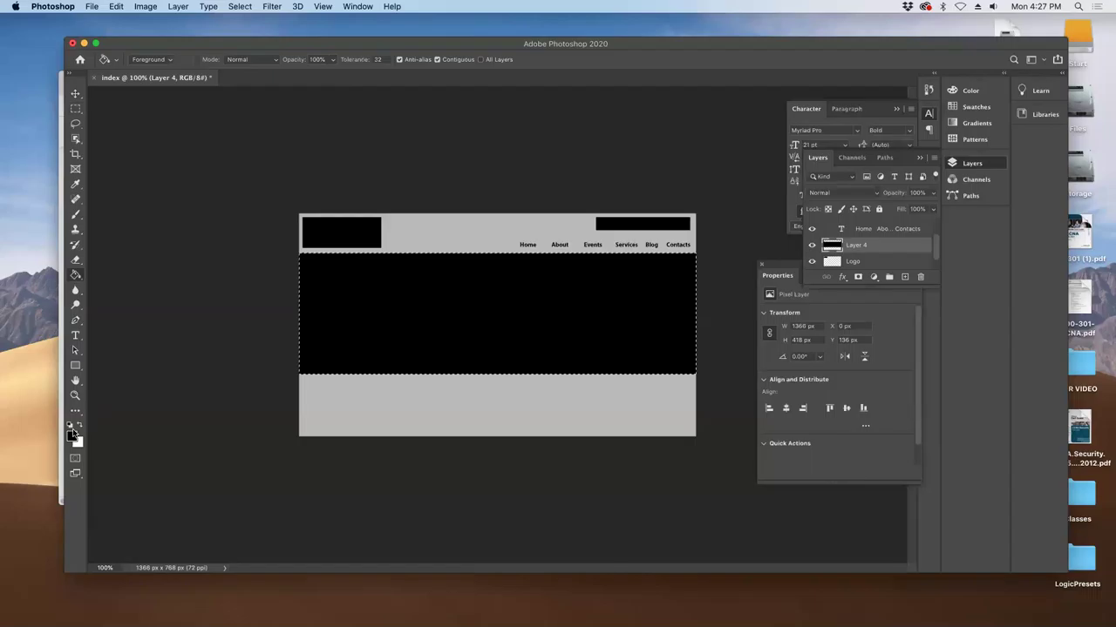
click(73, 435)
drag(413, 291, 405, 270)
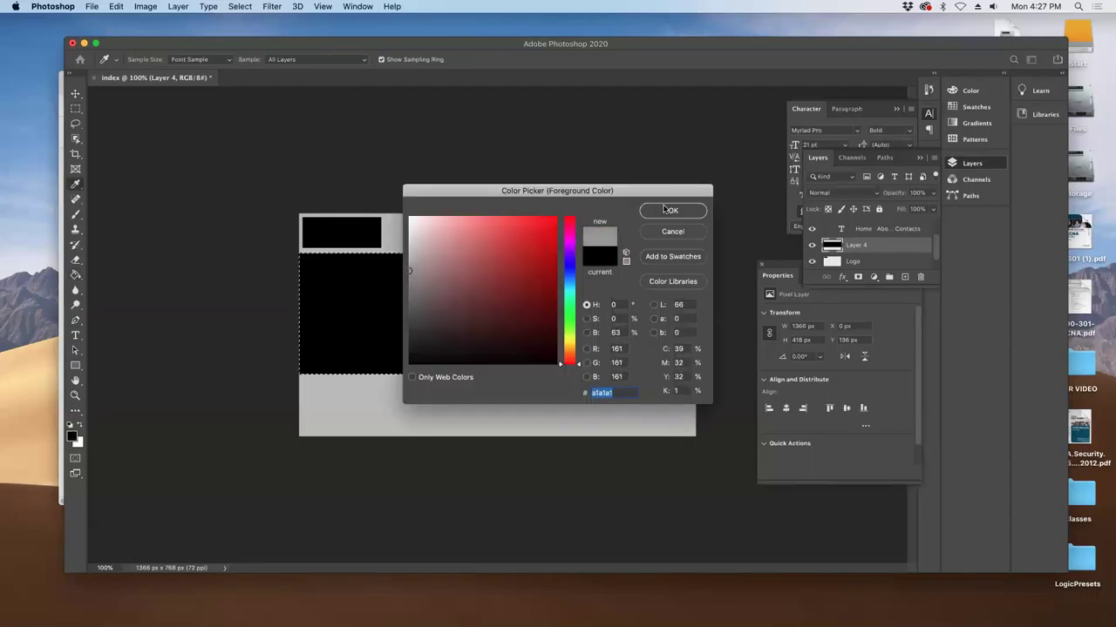
click(667, 210)
key(g)
click(386, 331)
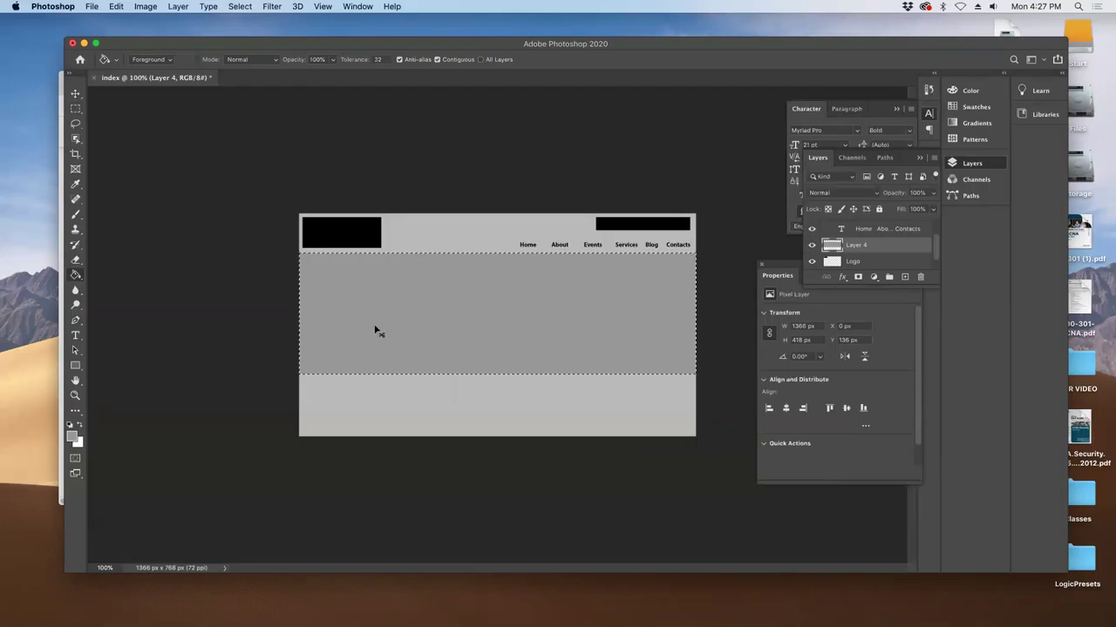
- Check the 1366 x 418 px band and marquee a small square beneath it
key(super+t)
key(Return)
click(76, 108)
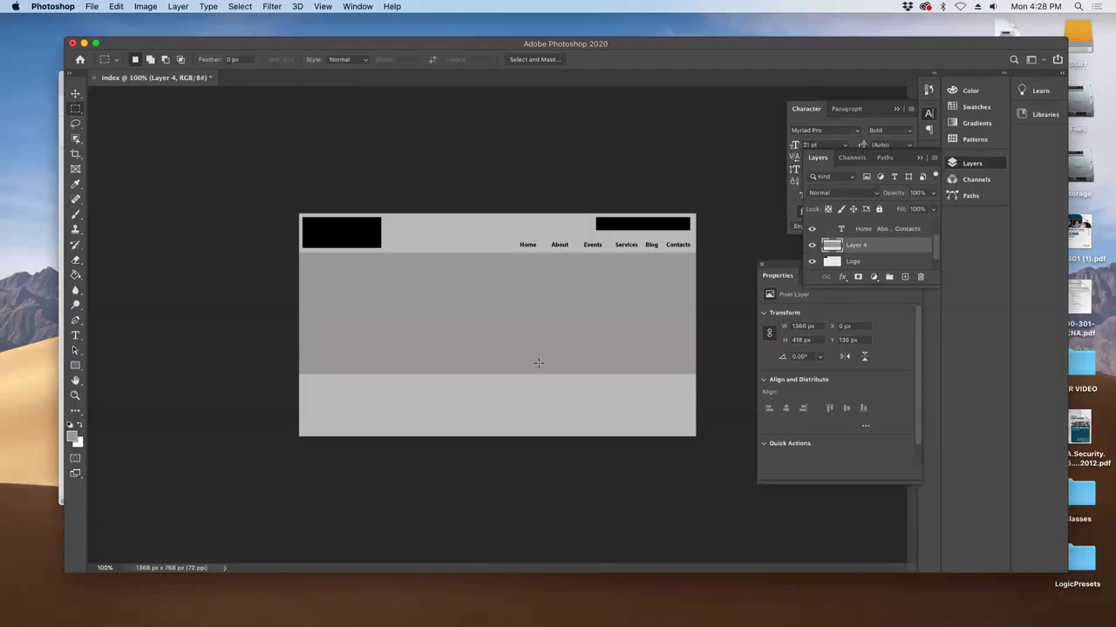
drag(441, 358, 446, 362)
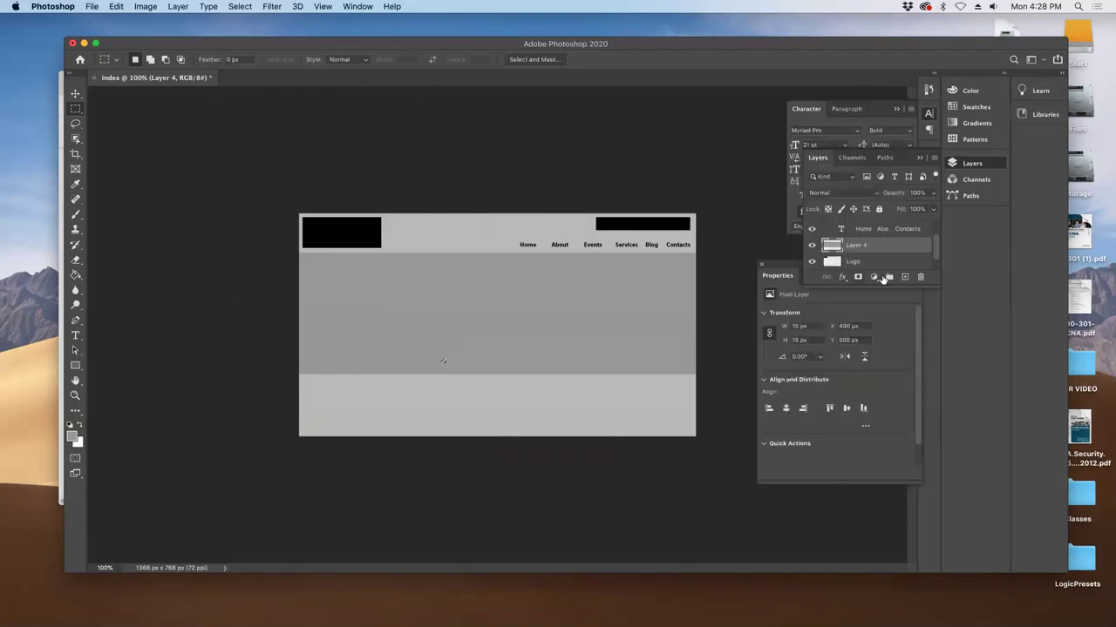
- On a new layer, fill a 25 px square below the carousel with black
click(903, 276)
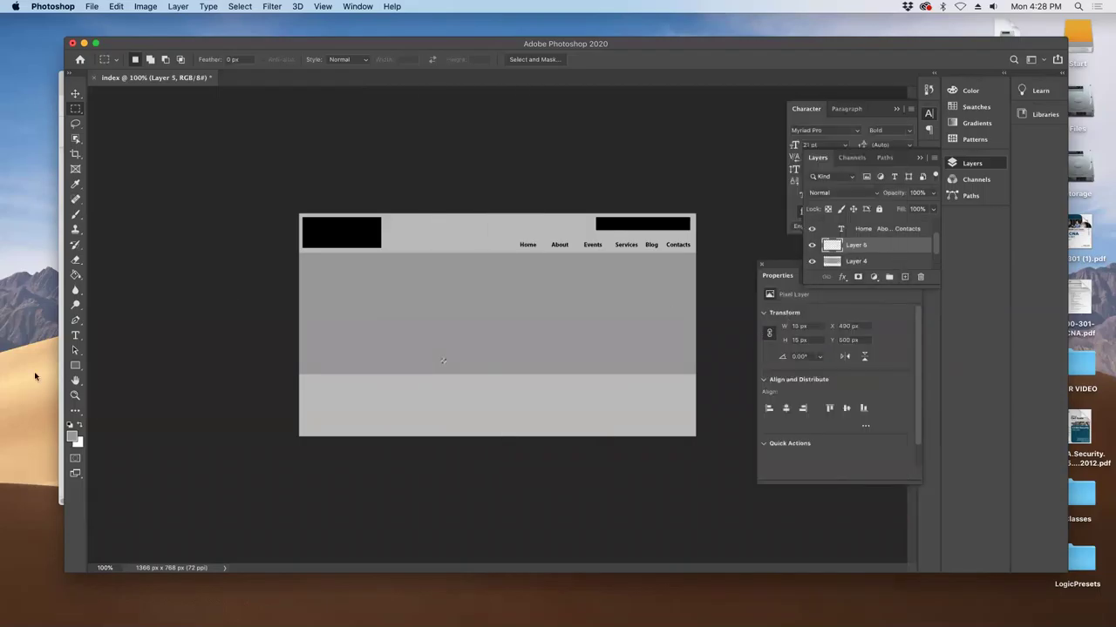
click(76, 427)
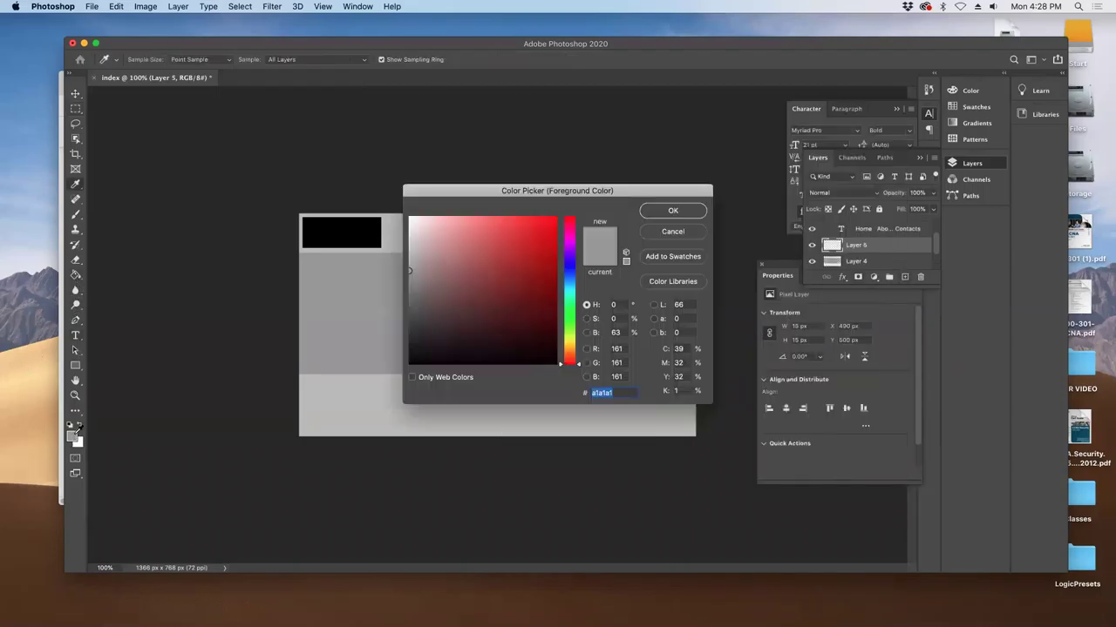
drag(482, 350, 368, 373)
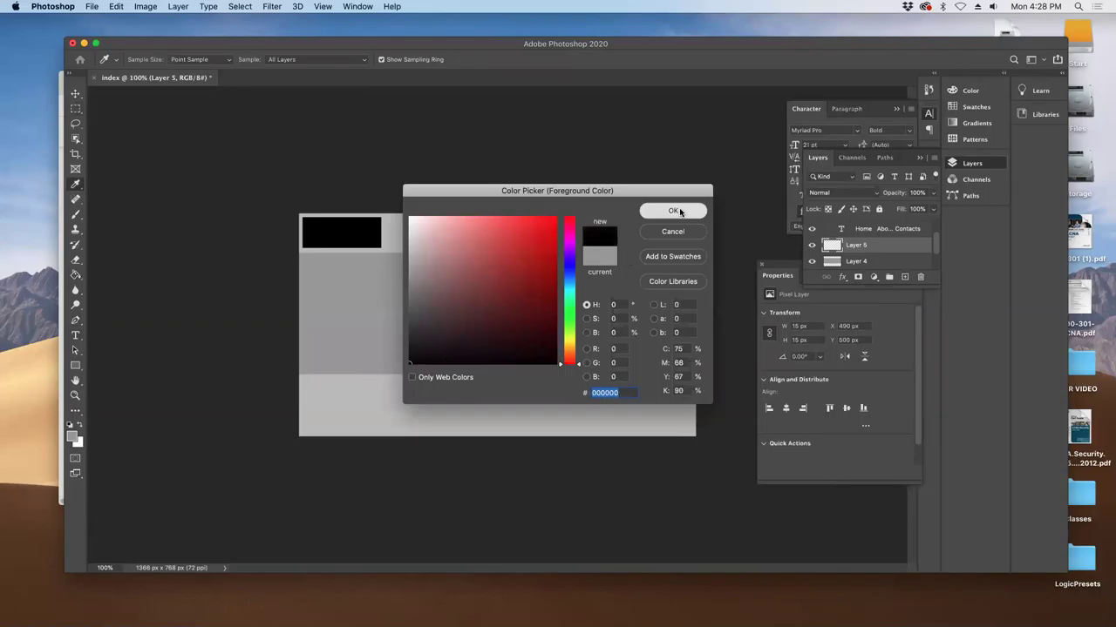
click(672, 212)
drag(440, 360, 452, 385)
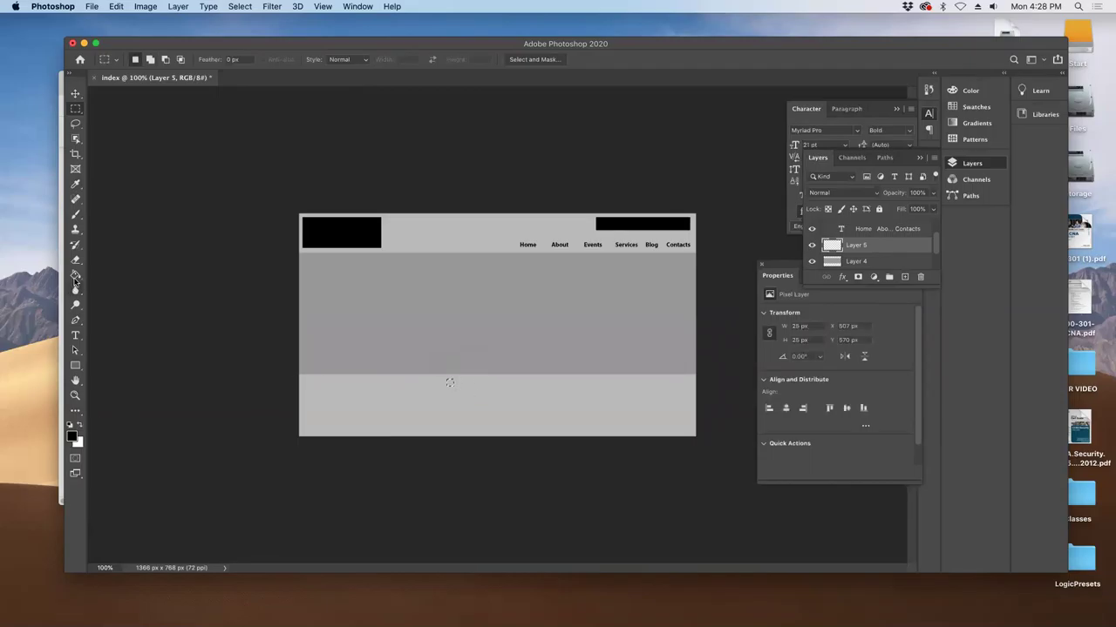
click(75, 275)
click(447, 384)
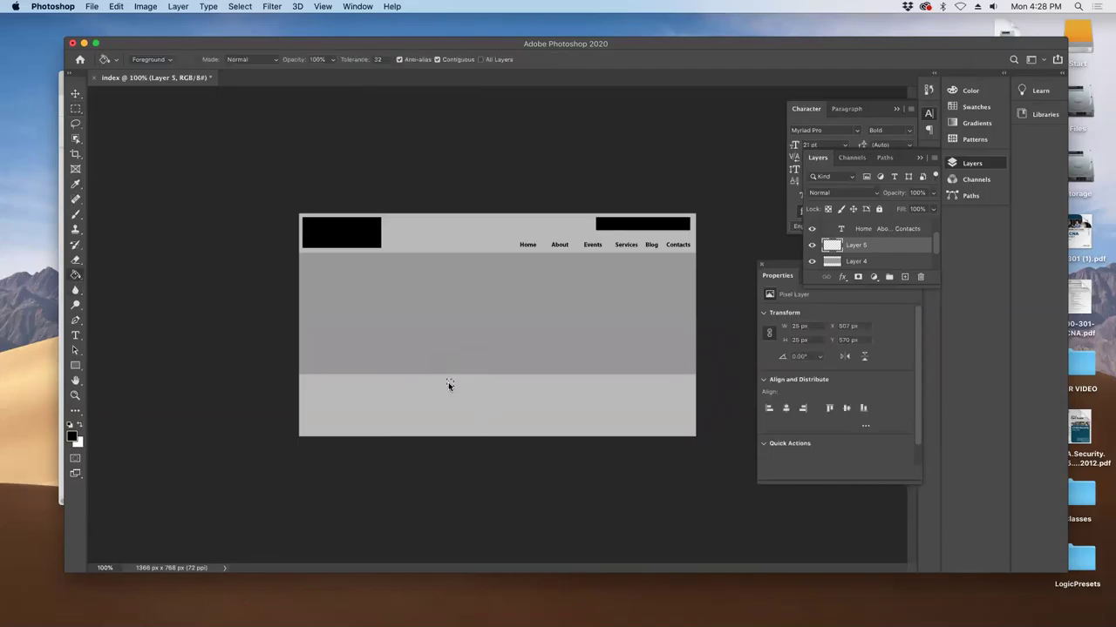
key(super+d)
- Duplicate the black square and place the copy to the right of the first
key(v)
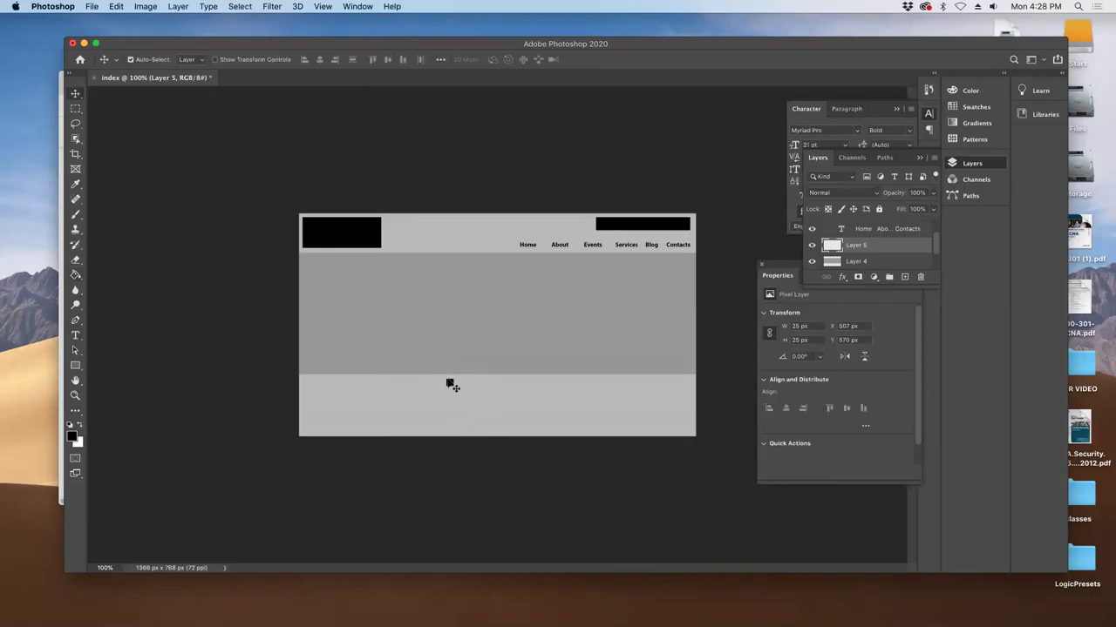
mouse_move(453, 387)
alt+mouse_down()
mouse_move(541, 386)
mouse_move(469, 387)
alt+mouse_up()
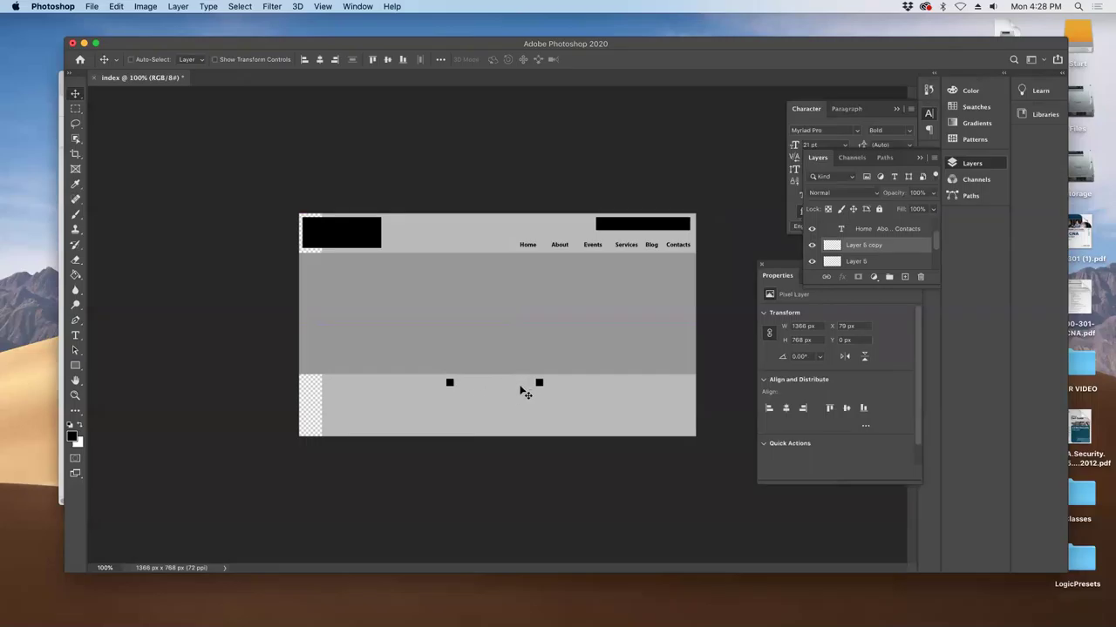
key(super+z)
super+drag(454, 386, 509, 396)
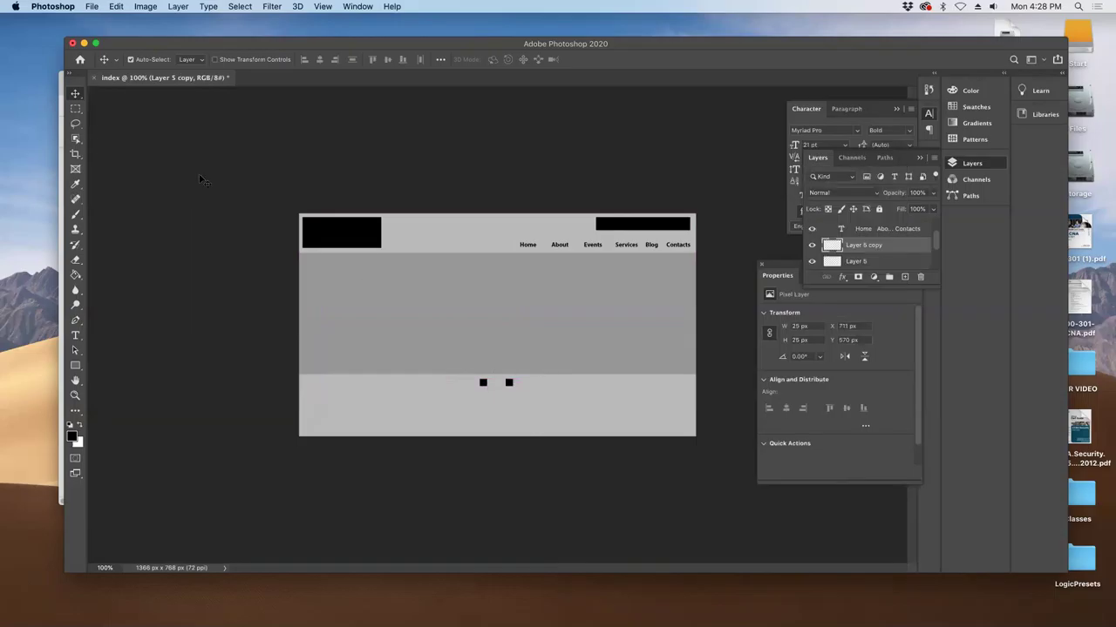
click(145, 6)
click(153, 104)
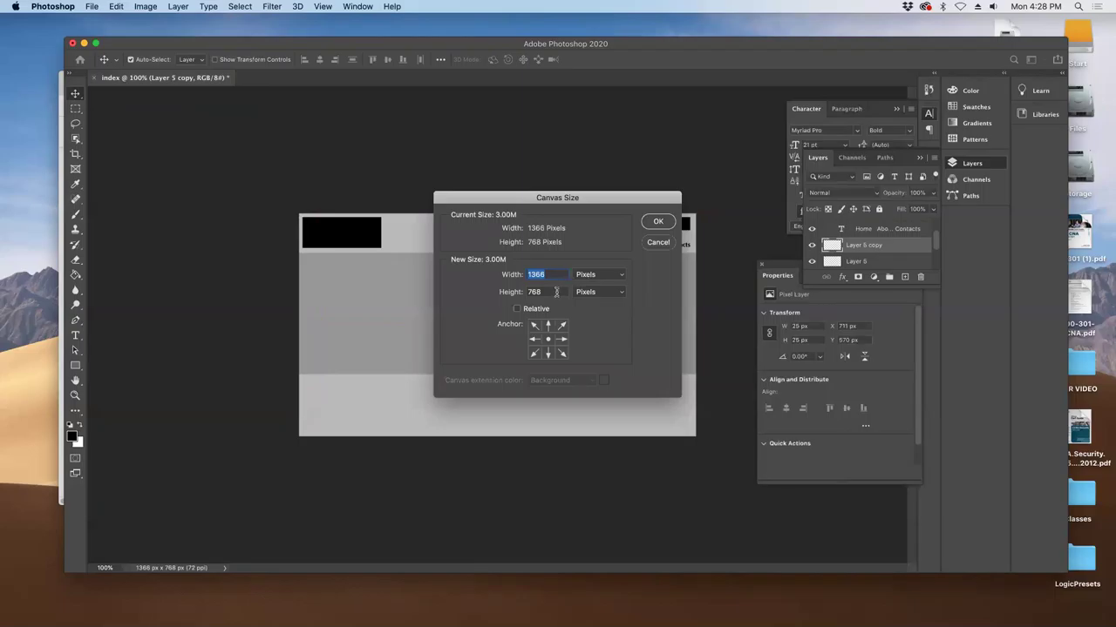
- Extend the canvas height to 1500 px, anchored at the top centre
drag(542, 292, 516, 291)
click(548, 326)
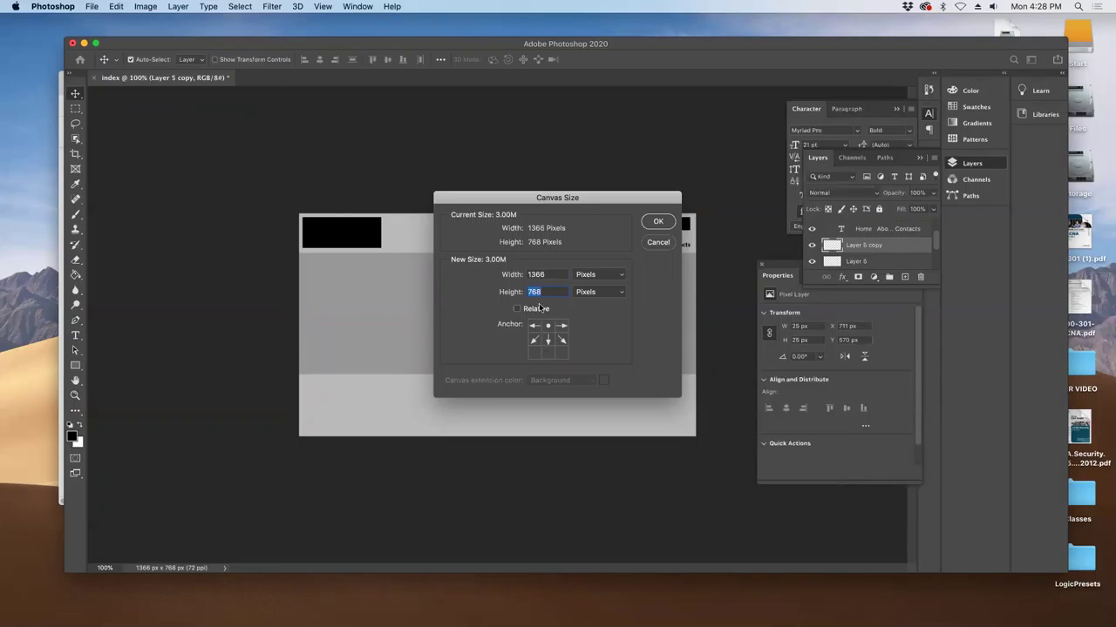
text(1500)
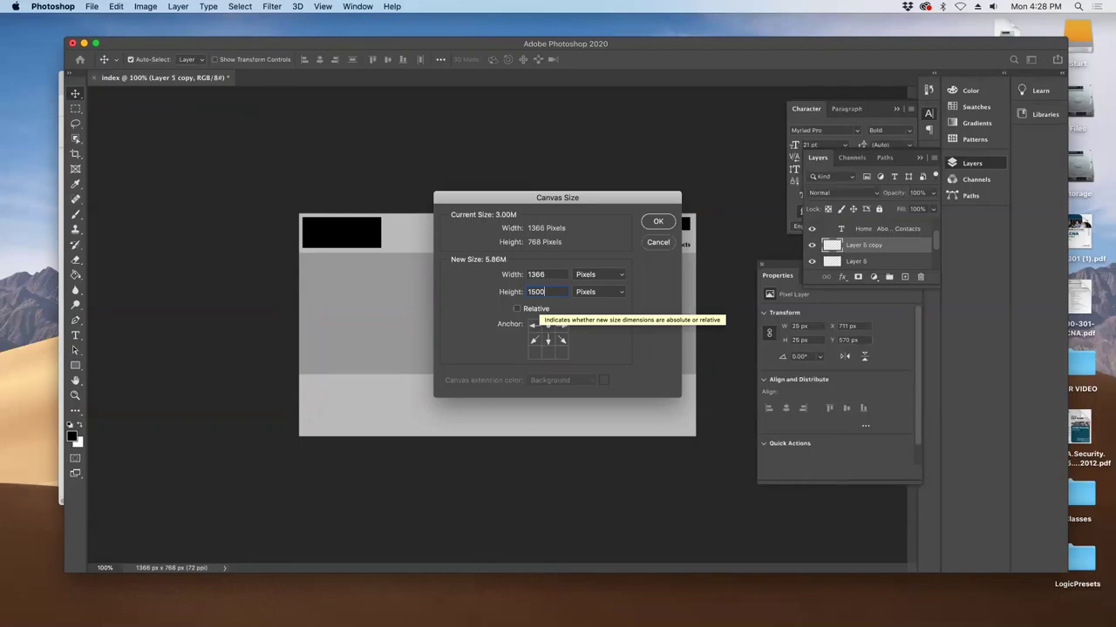
key(Return)
- Duplicate the navigation text and move the copy below the slide-indicator squares
click(439, 312)
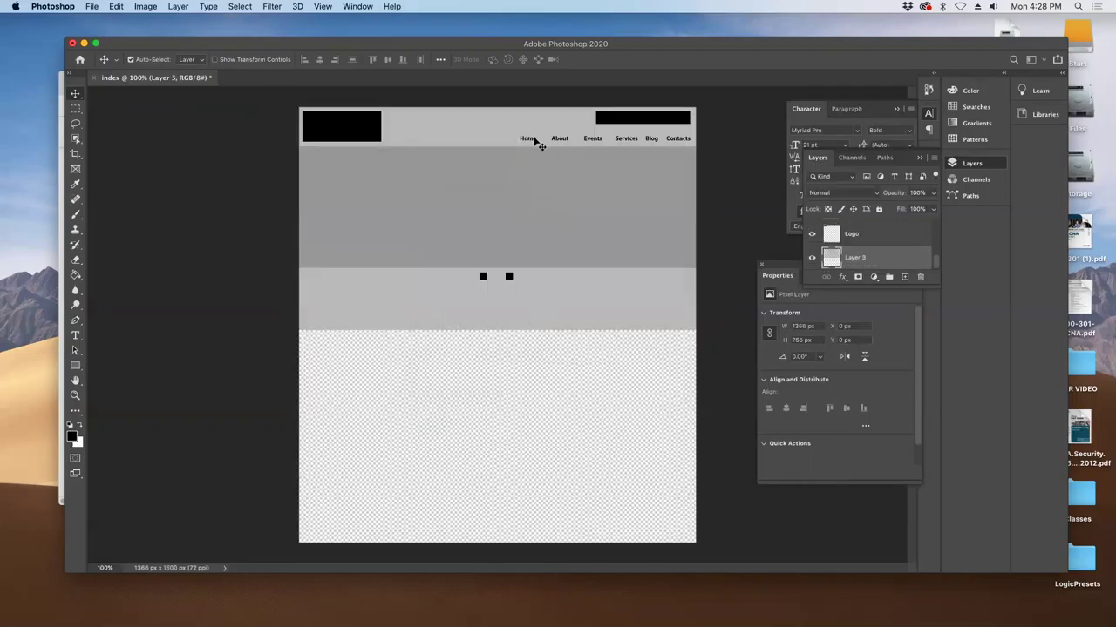
click(563, 145)
key(super+j)
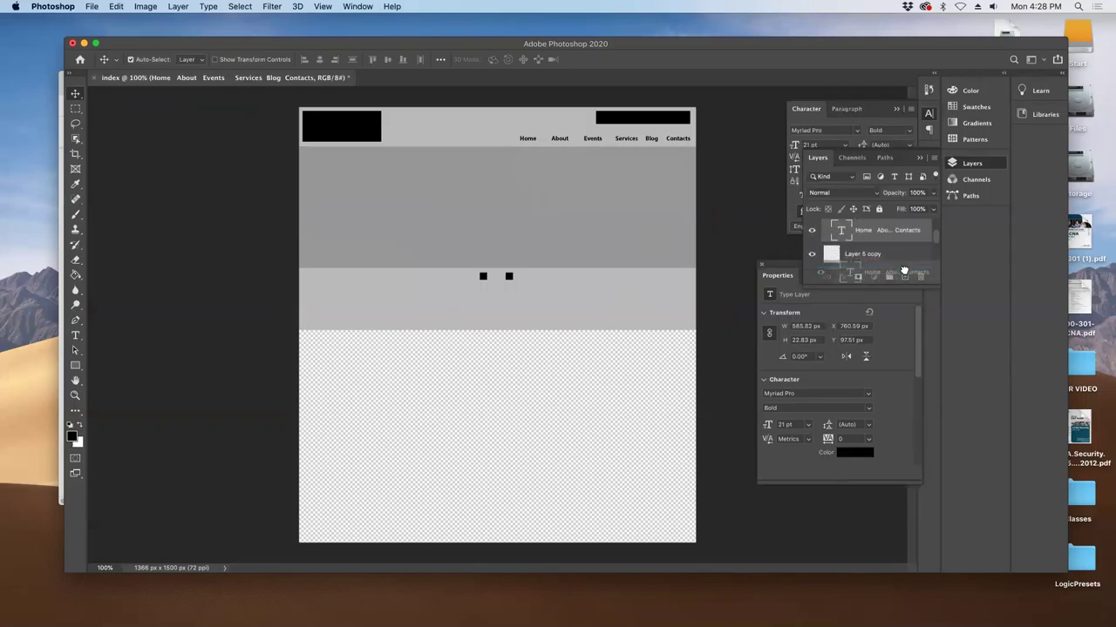
drag(562, 141, 436, 323)
- Replace the copied navigation text below the carousel with the word 'Welcome'
double_click(438, 320)
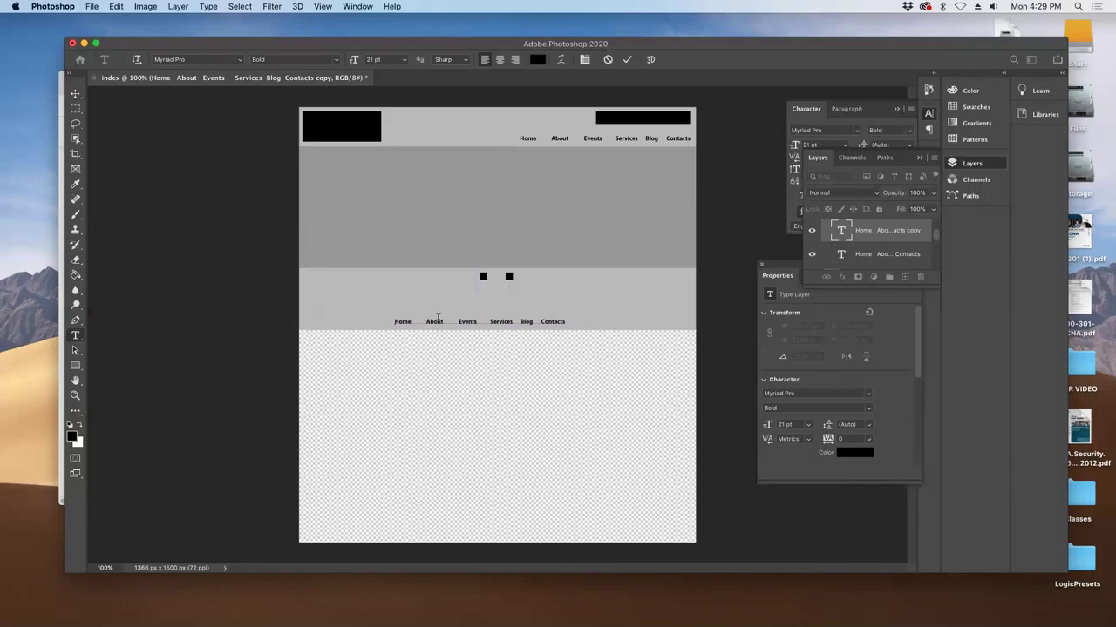
text(w)
key(super+a)
- Set the Welcome heading to 72 pt in the Character panel and commit it
click(843, 102)
double_click(809, 143)
text(80)
key(Return)
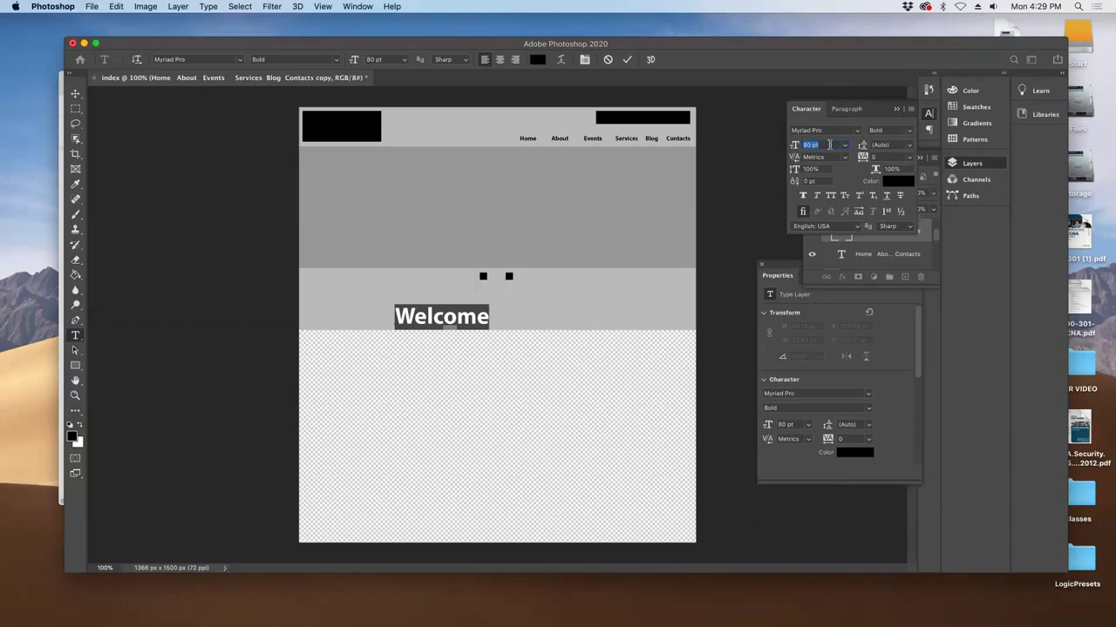
text(72)
key(Return)
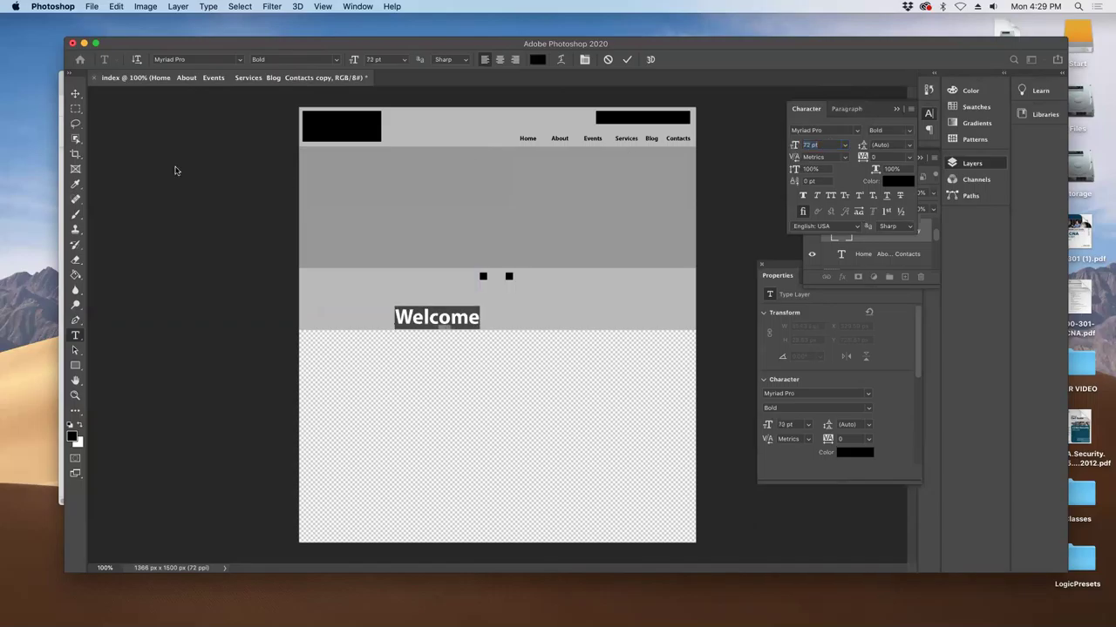
click(75, 93)
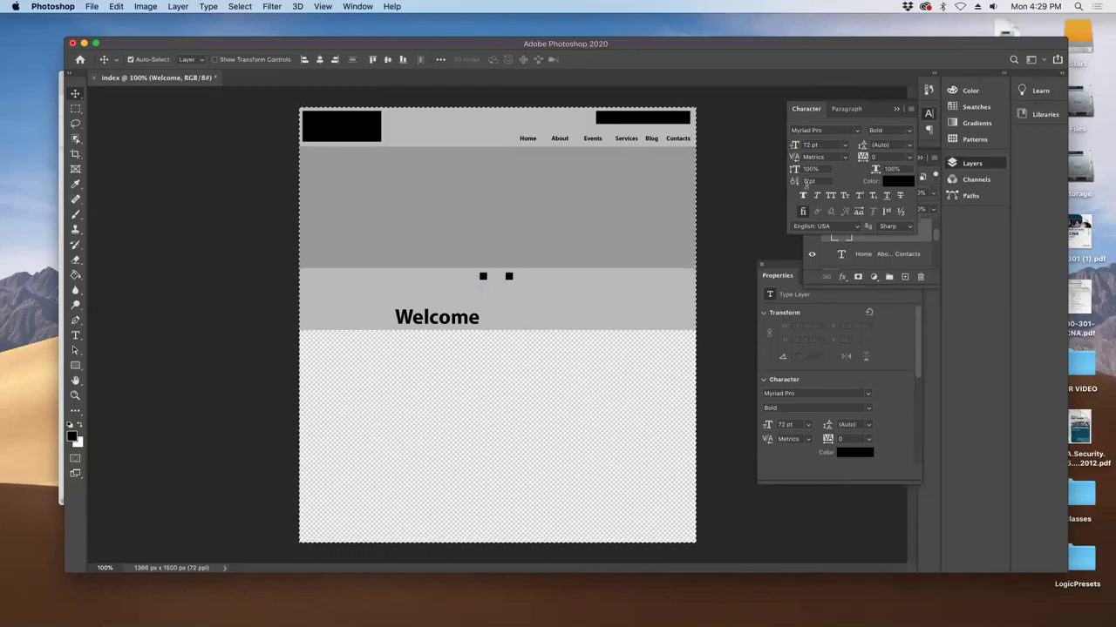
drag(696, 57, 674, 80)
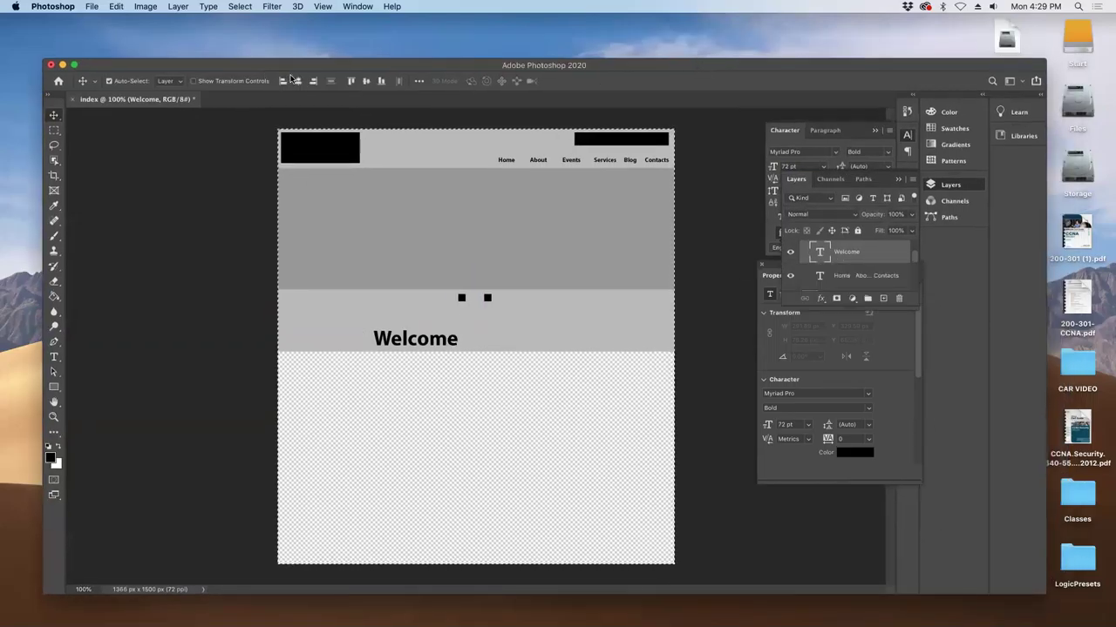
- Centre the Welcome heading and stretch the grey background down to the canvas bottom
click(296, 81)
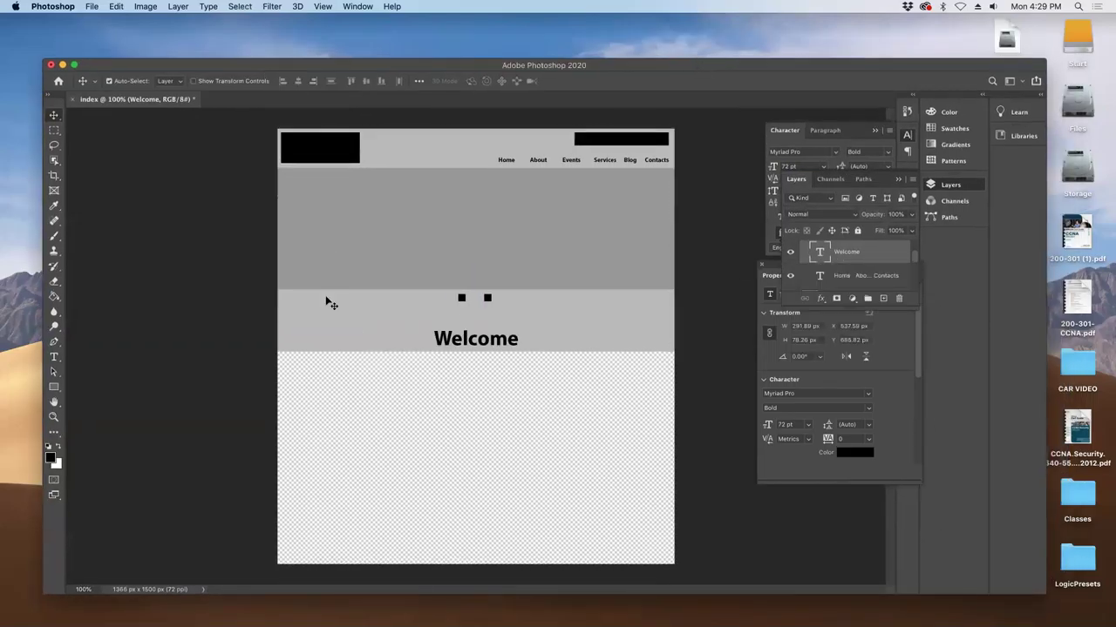
click(340, 343)
key(ctrl+t)
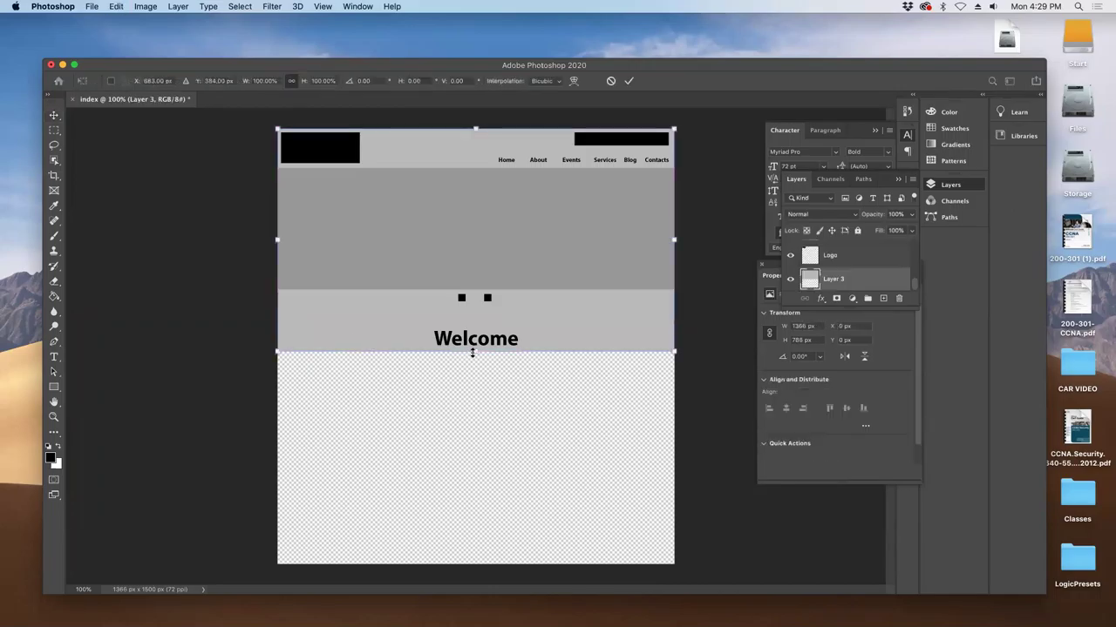
drag(473, 371, 488, 562)
key(Return)
- Fill a rectangle centred under Welcome with black on a new Layer 6
click(54, 130)
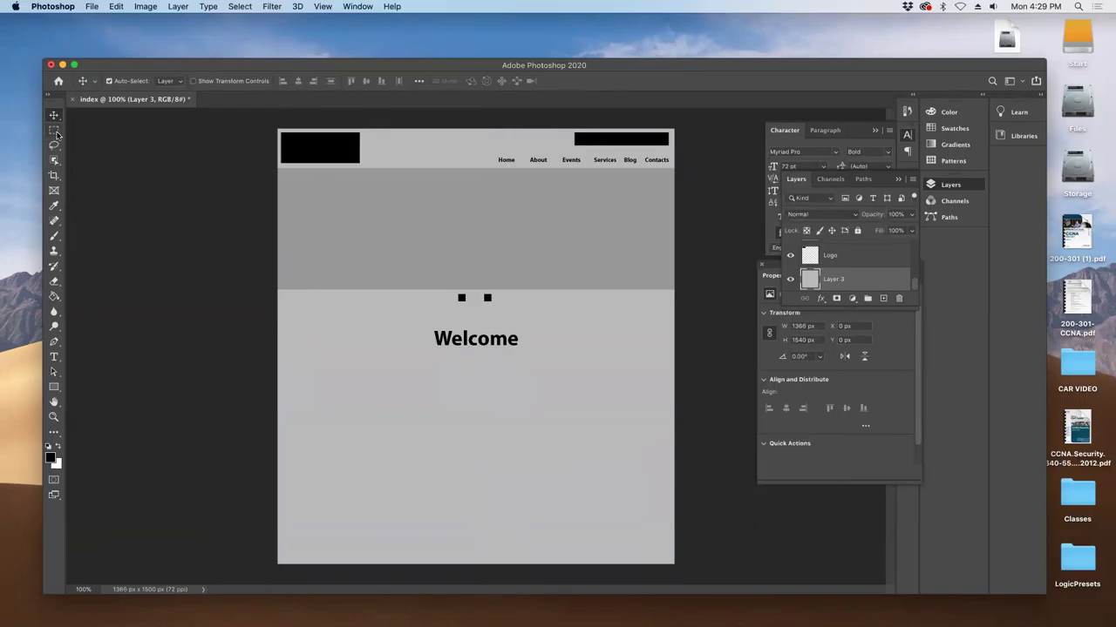
drag(306, 359, 498, 434)
drag(423, 408, 494, 401)
click(884, 298)
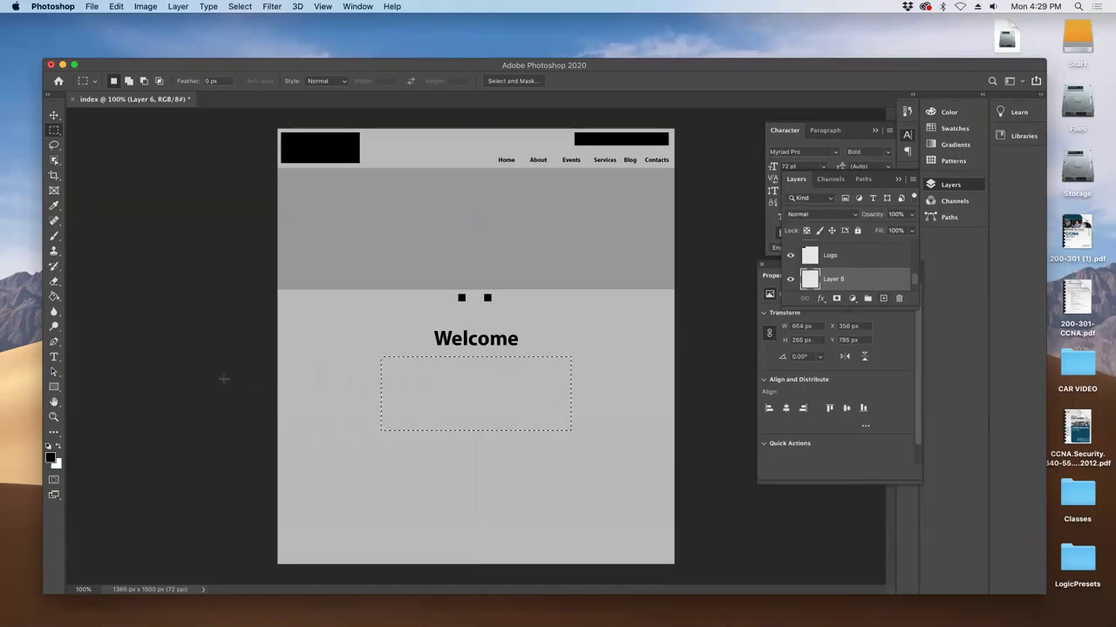
click(54, 296)
click(430, 394)
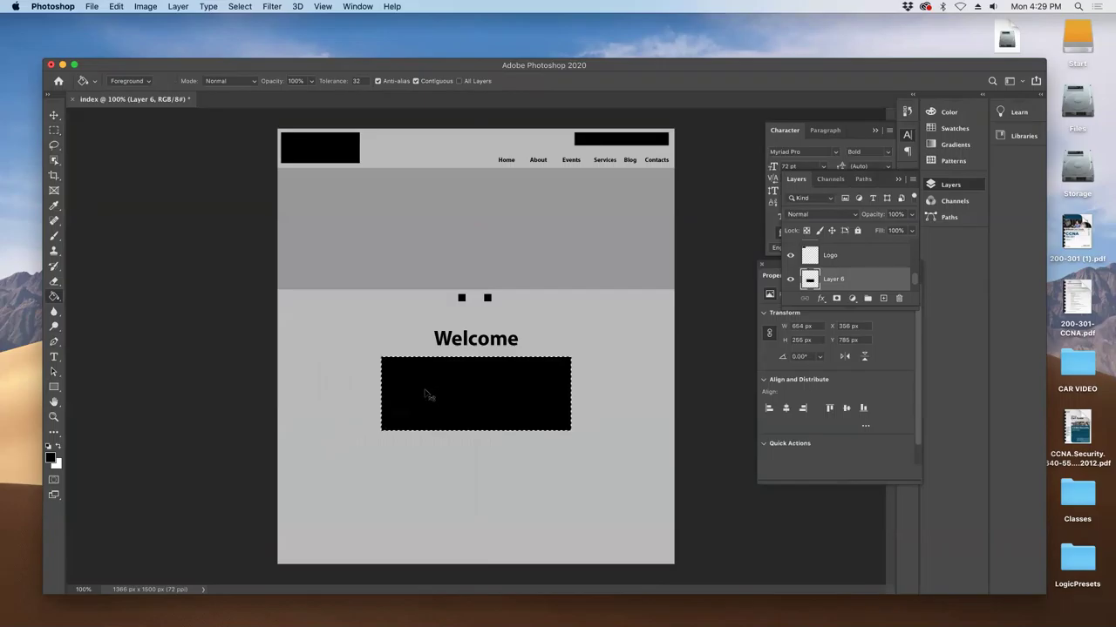
key(super+d)
key(super+a)
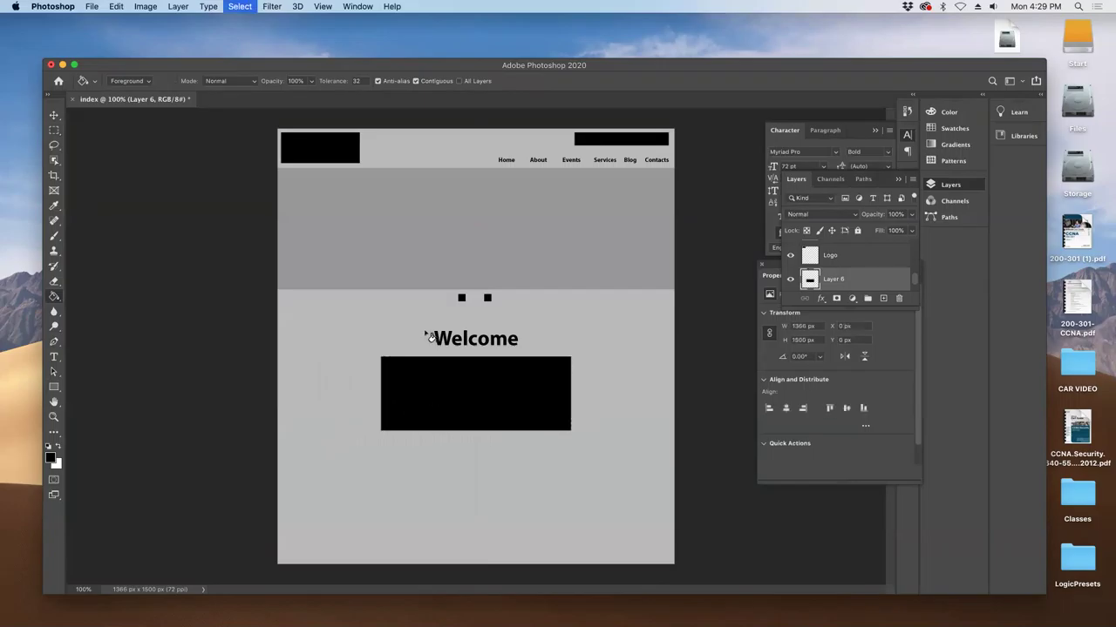
click(54, 114)
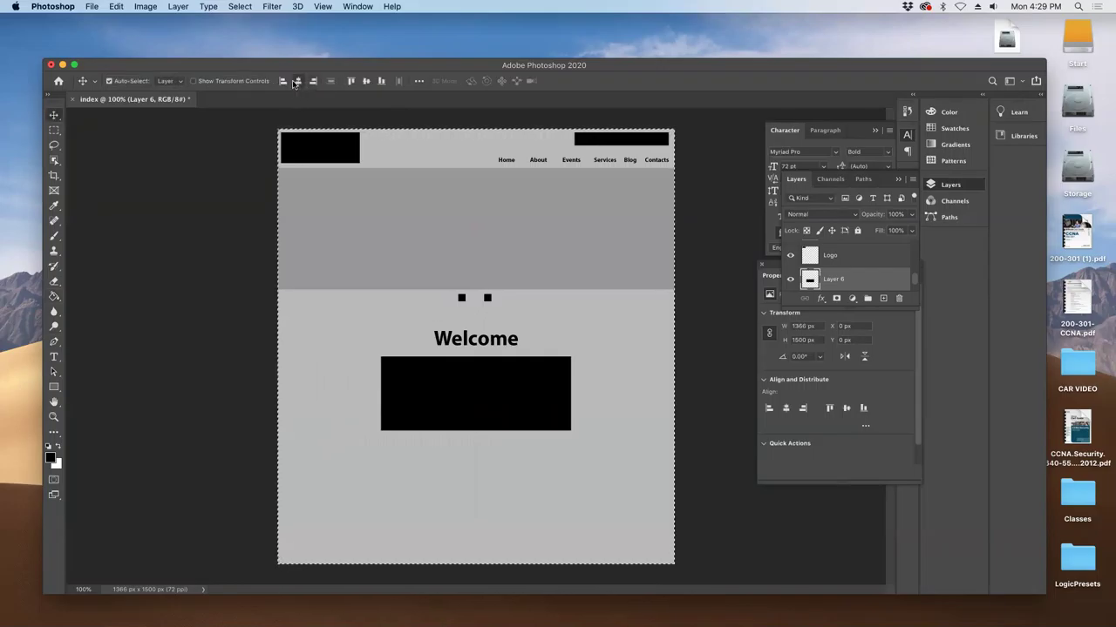
key(super+d)
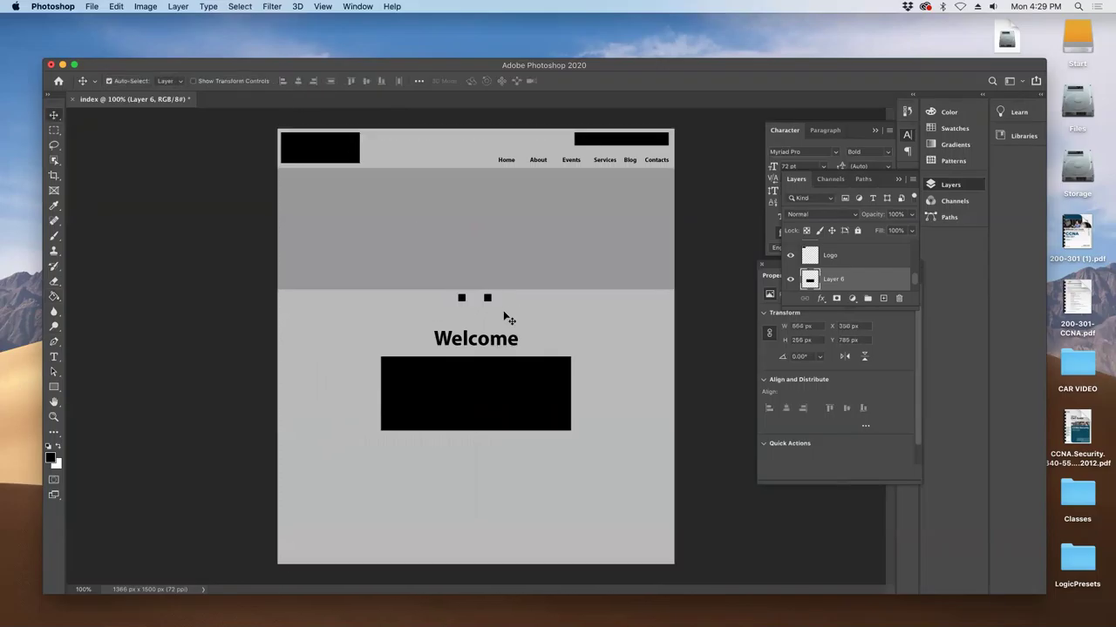
- Narrow the TextEdit outline window, then return to the Photoshop document
key(super+Tab)
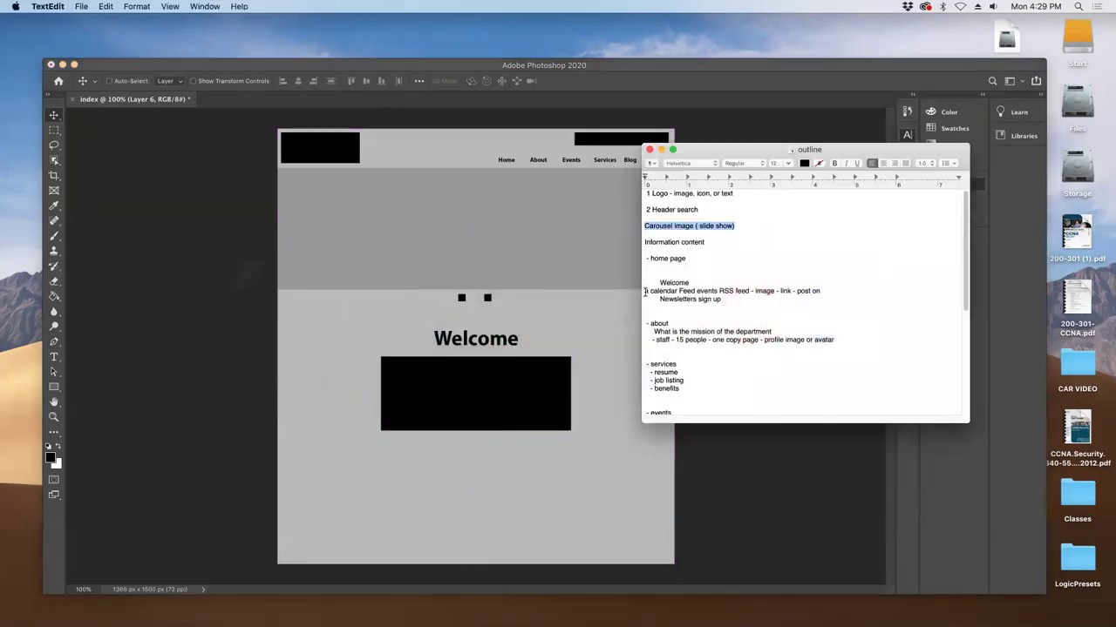
drag(641, 301, 675, 302)
click(507, 373)
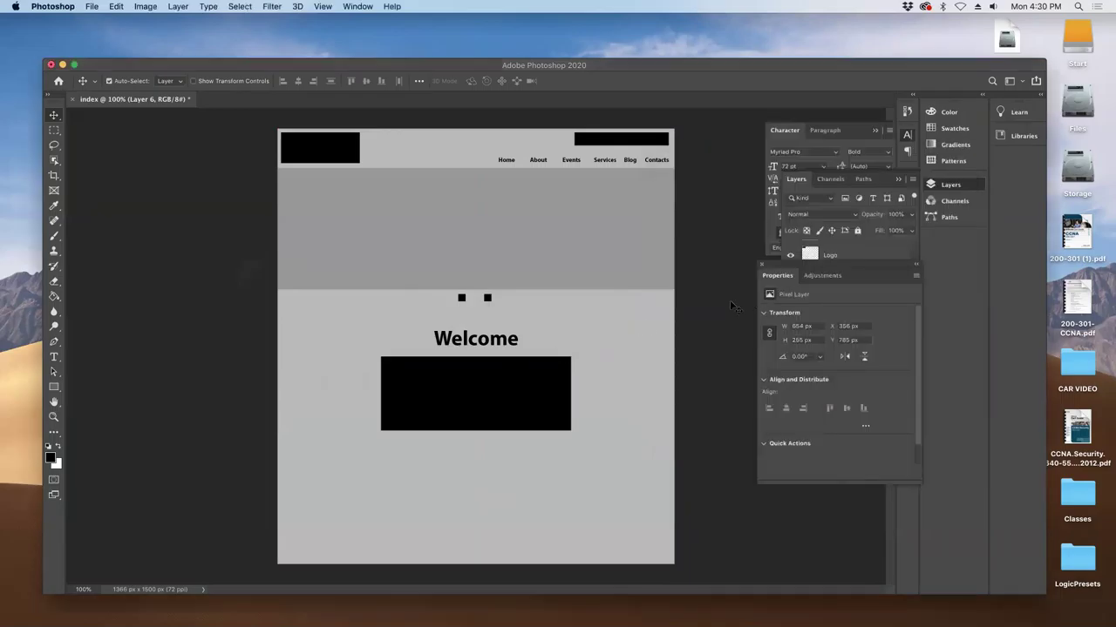
- Make a first attempt at a taller canvas height in Image > Canvas Size
click(146, 7)
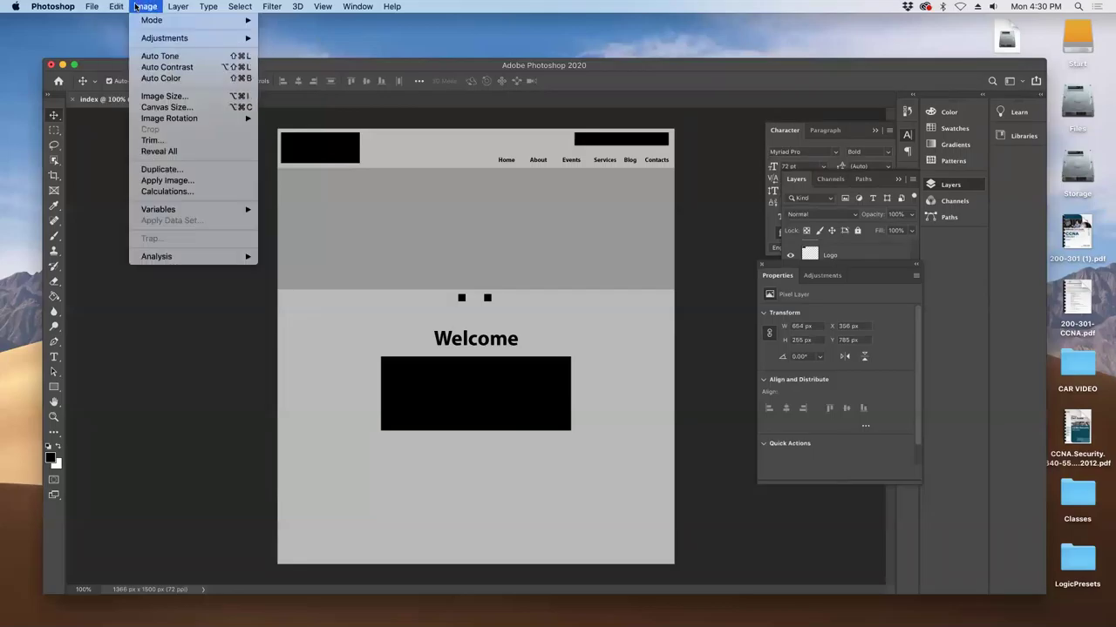
click(150, 107)
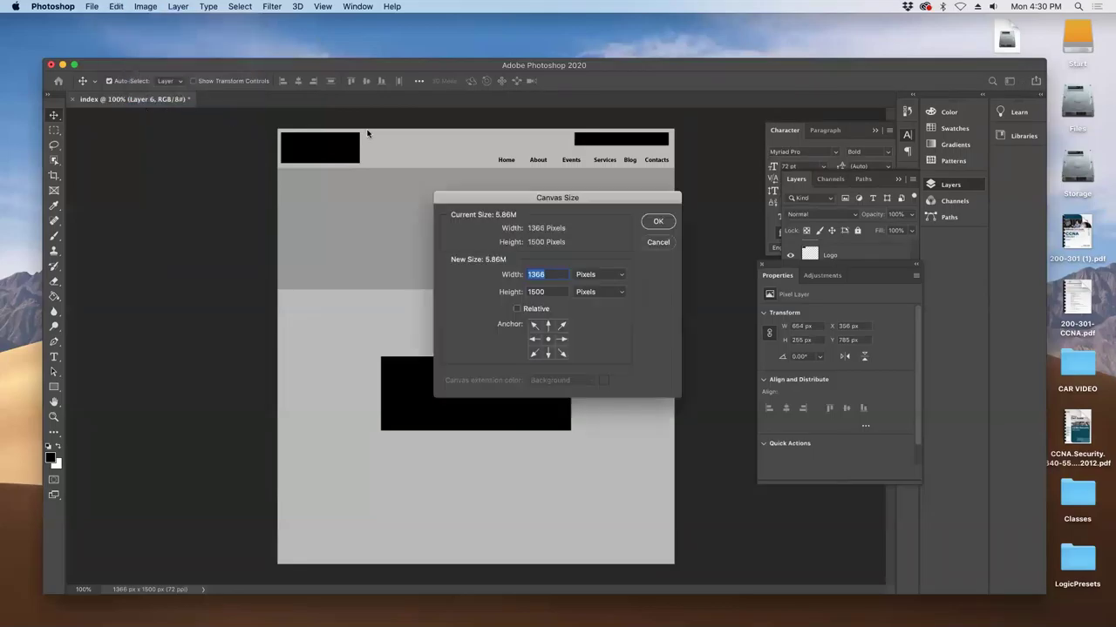
key(Tab)
text(3200)
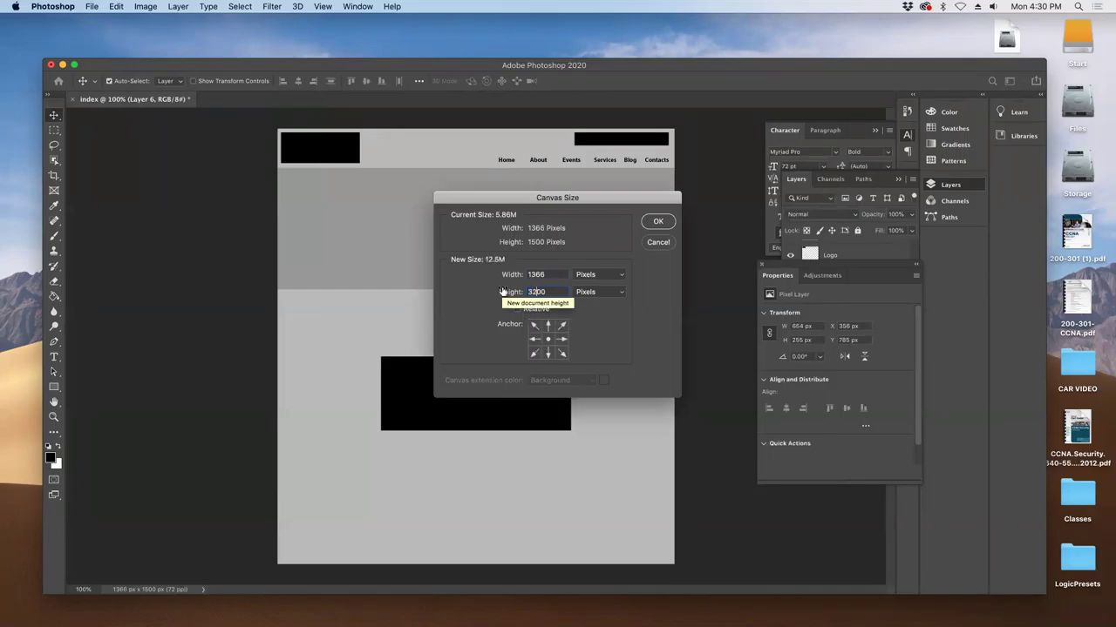
key(BackSpace)
key(BackSpace)
key(BackSpace)
text(500)
key(Return)
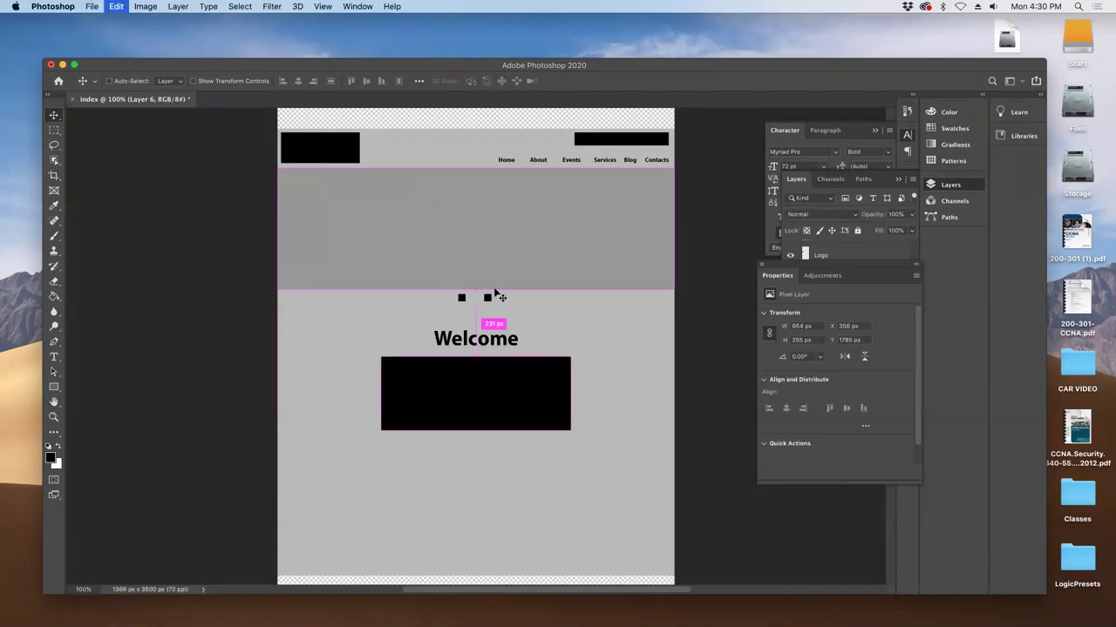
- Resize the canvas to 3500 px tall with the anchor at the top
click(146, 6)
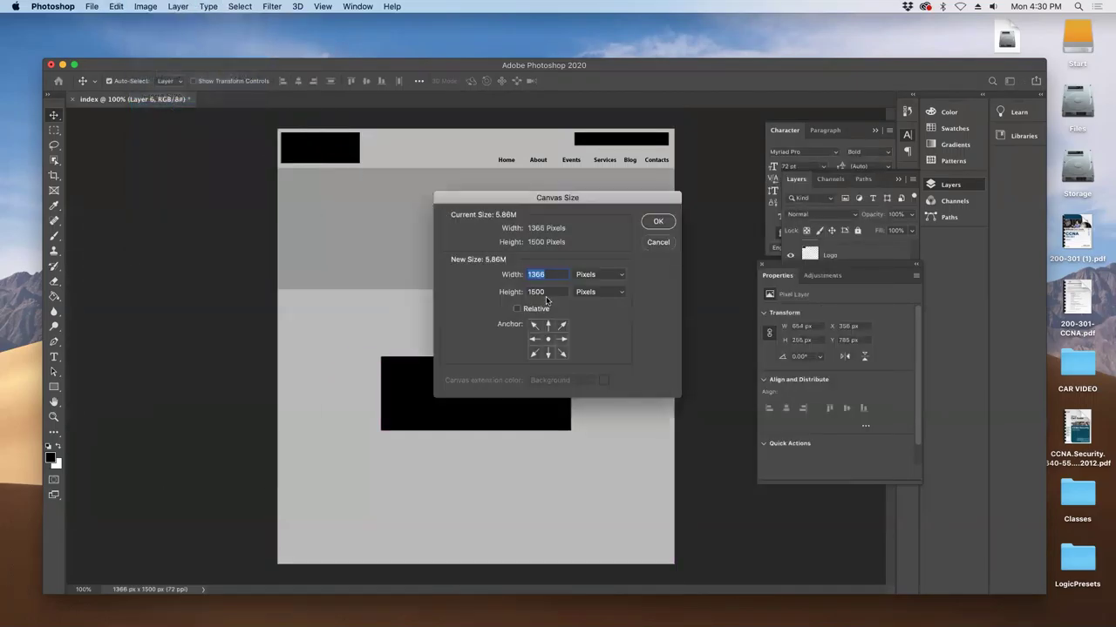
click(560, 325)
click(541, 273)
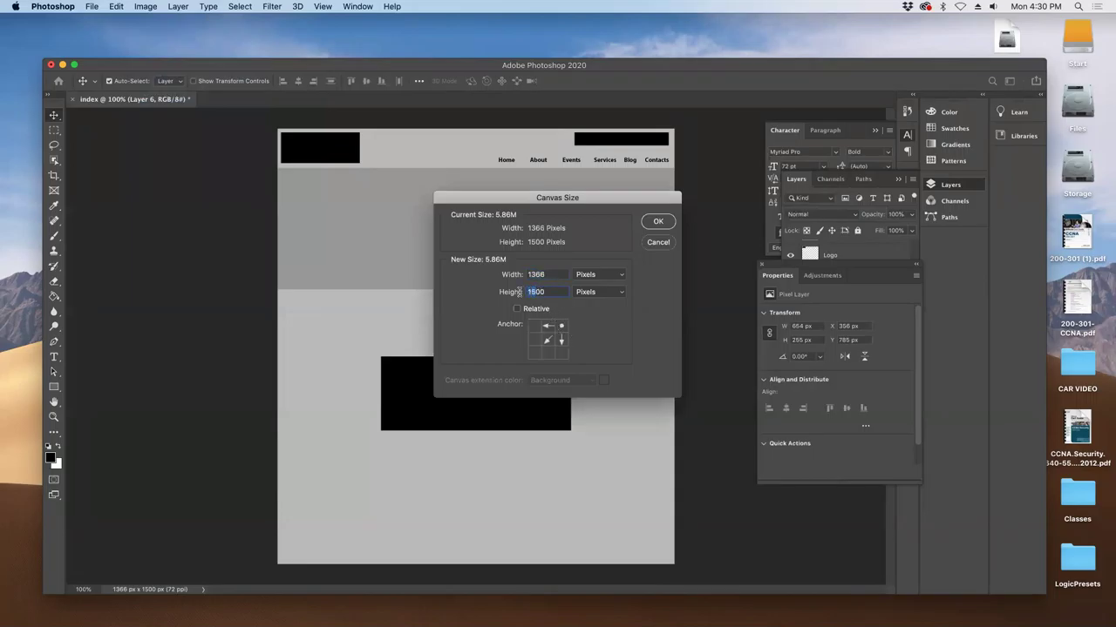
text(300)
key(Left)
key(Left)
text(5)
click(658, 223)
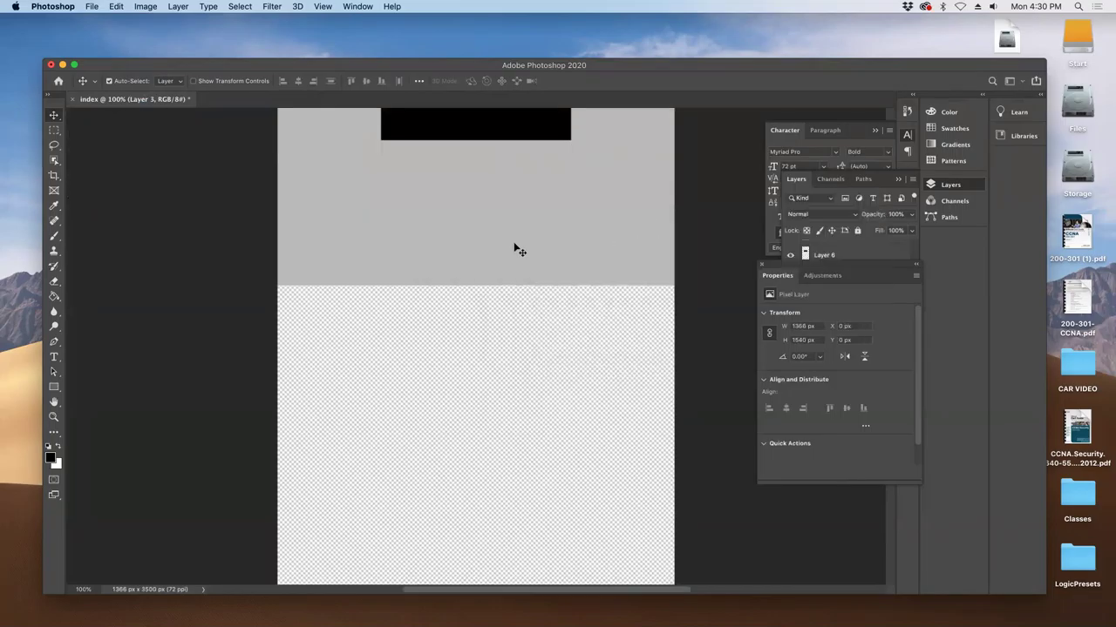
- Stretch the grey background layer down the taller 3500 px page
key(super+t)
drag(477, 315, 490, 543)
scroll(478, 478, down, 5)
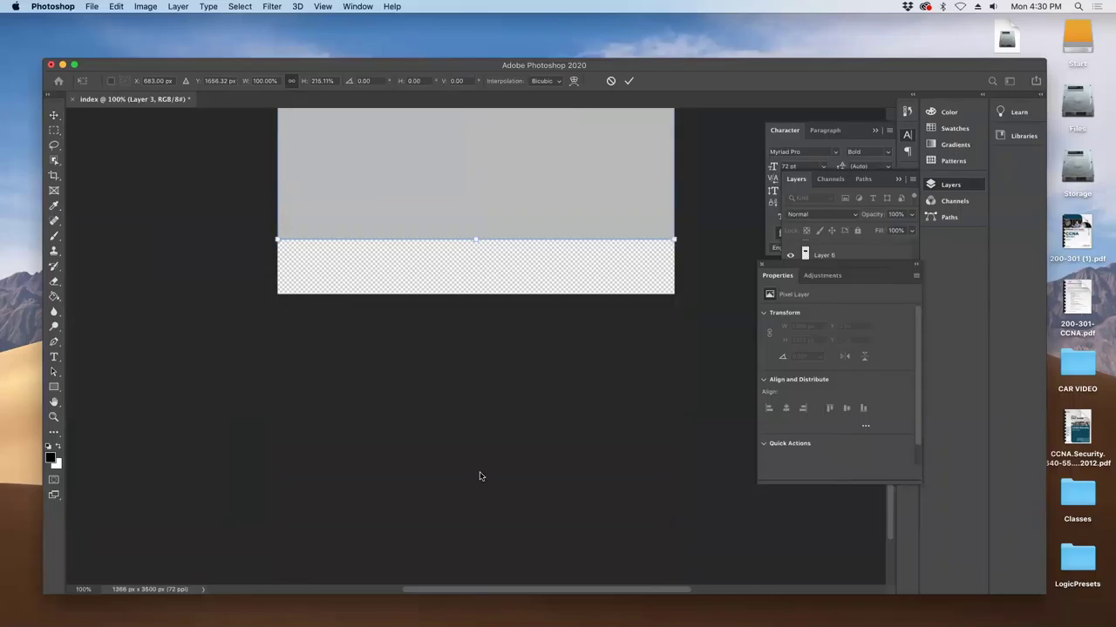
scroll(470, 283, up, 1)
drag(473, 264, 475, 235)
key(Return)
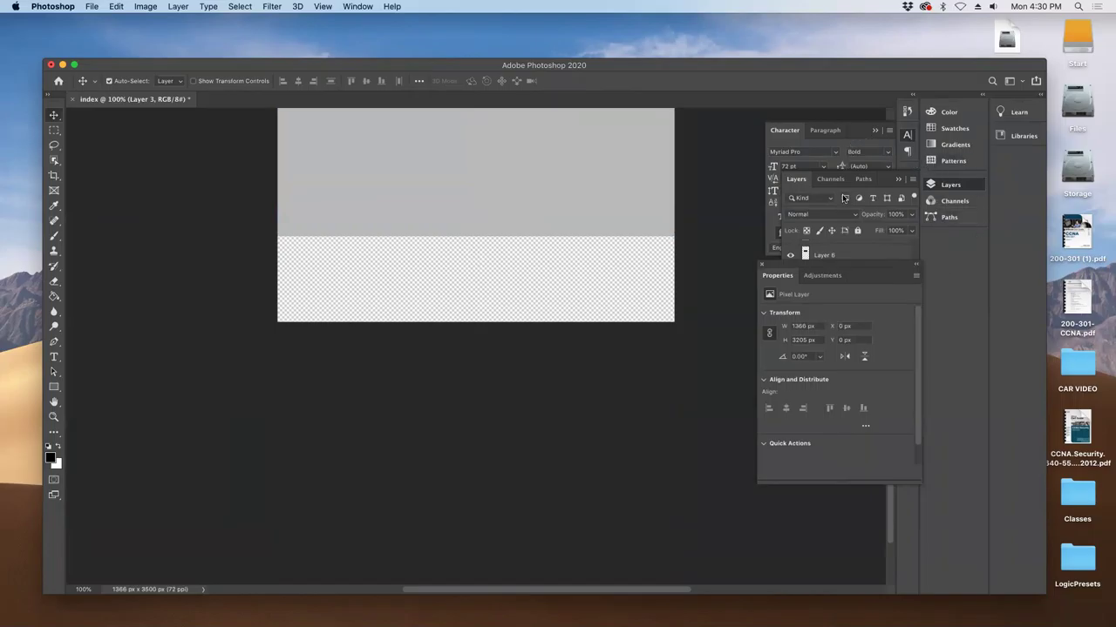
- Fill a bottom band on new Layer 7 with black as the footer
click(869, 262)
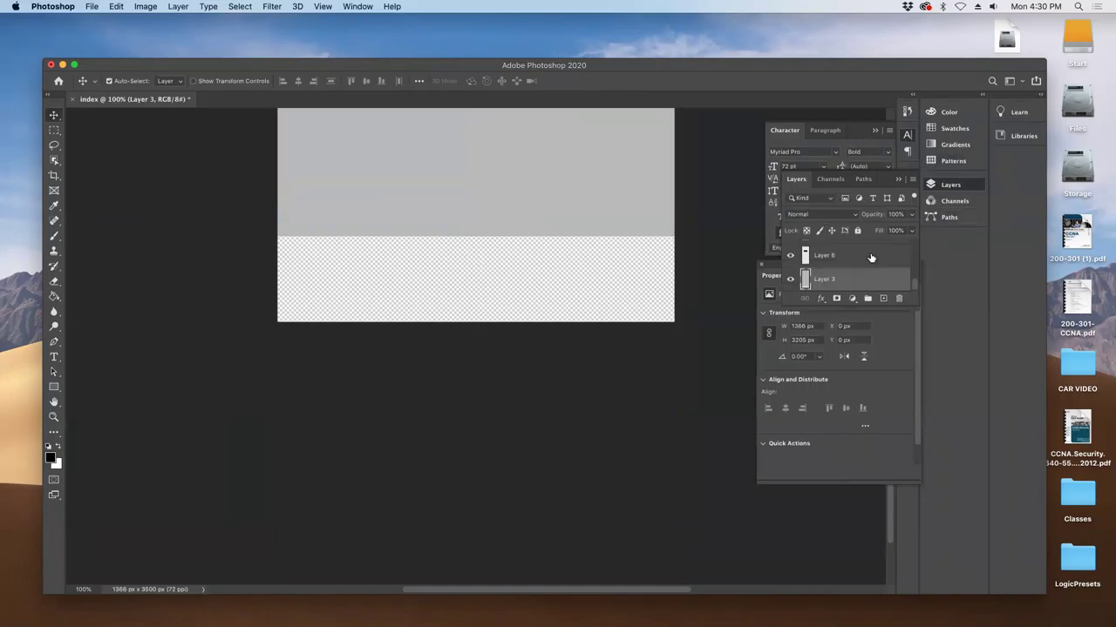
click(867, 261)
click(883, 298)
click(55, 296)
click(54, 129)
drag(257, 221, 726, 372)
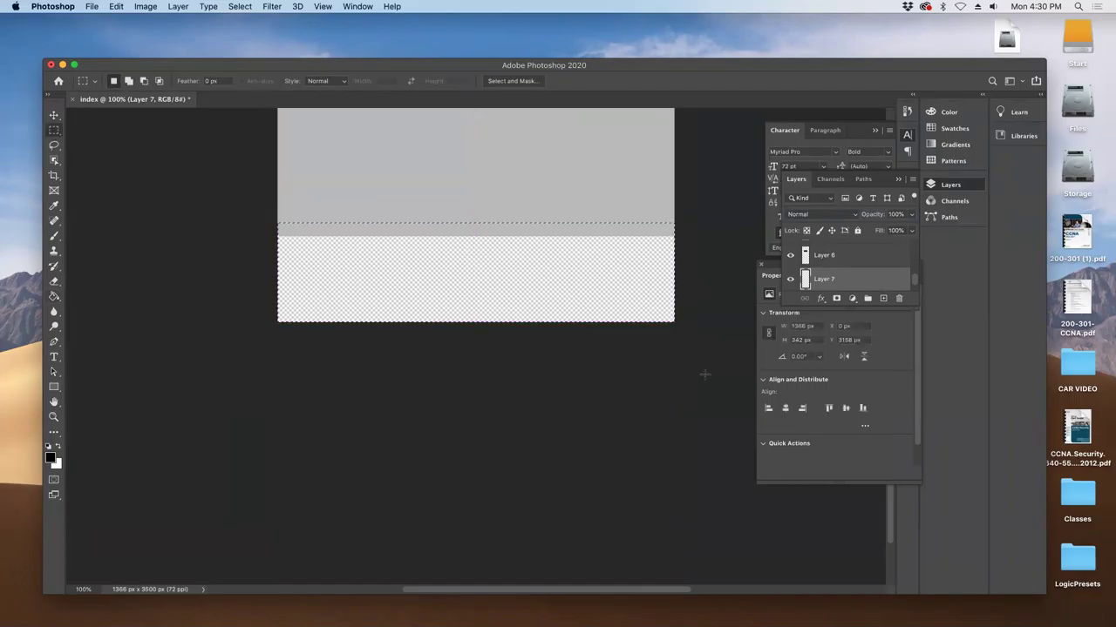
click(54, 296)
click(385, 279)
key(super+d)
drag(399, 247, 395, 495)
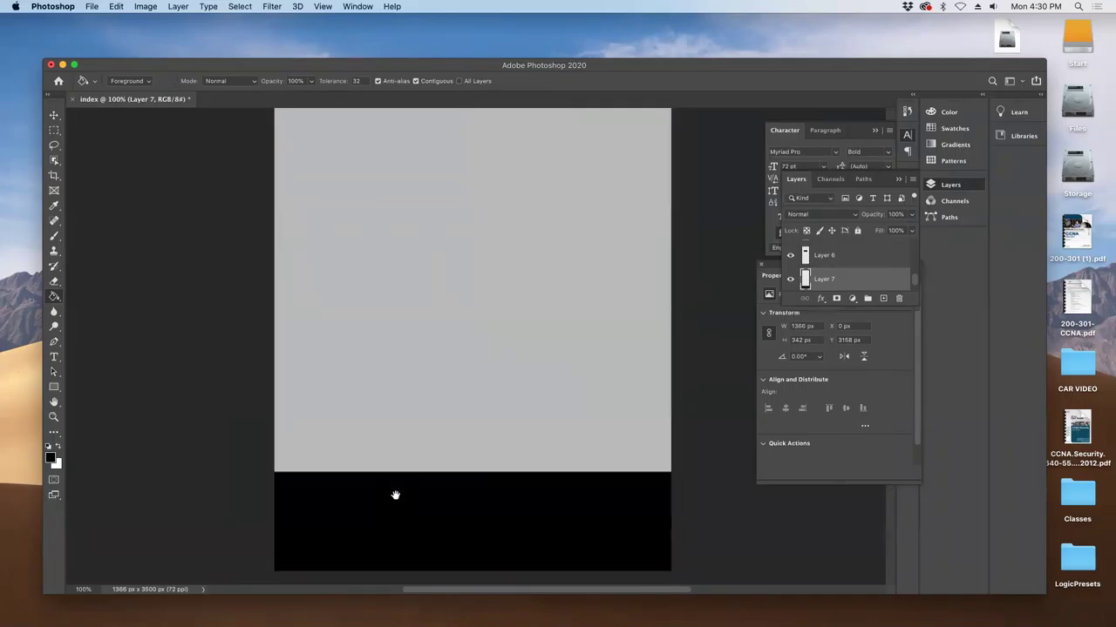
- Copy the four Footer lines, Qicklink through Recent blog, from TextEdit and return to Photoshop
click(746, 617)
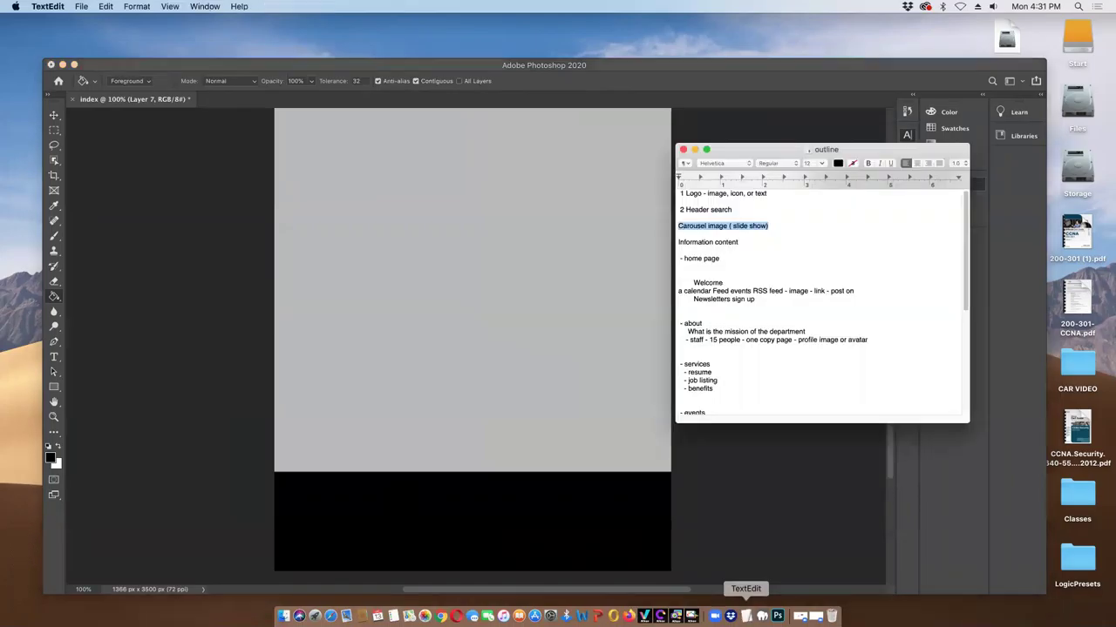
scroll(729, 346, down, 10)
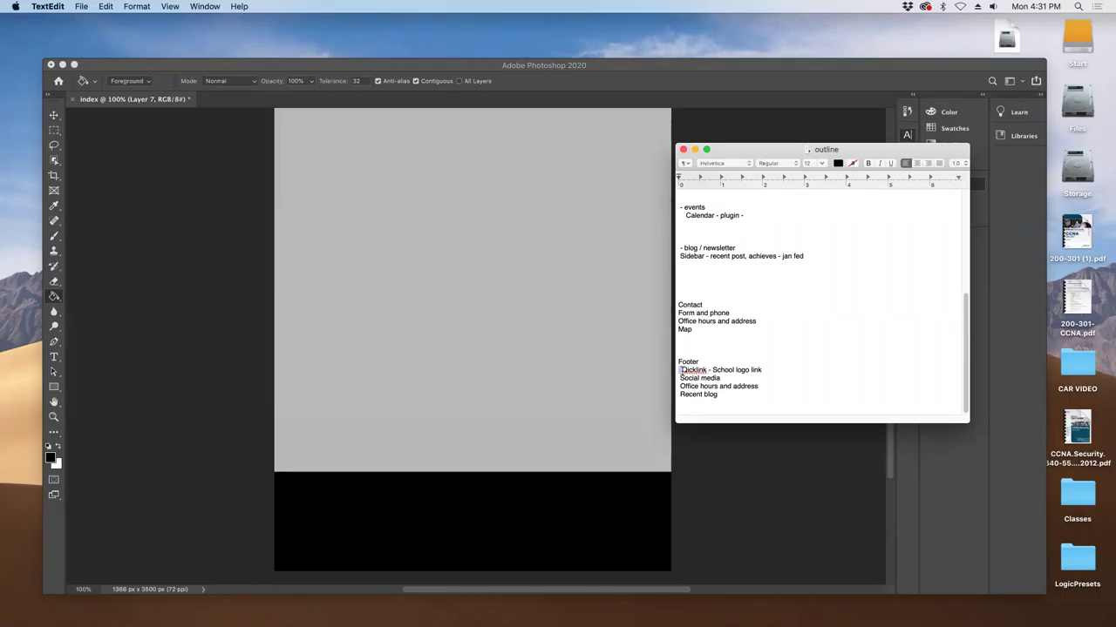
mouse_move(680, 370)
mouse_down()
mouse_move(760, 369)
mouse_move(726, 385)
mouse_move(684, 377)
mouse_move(723, 394)
mouse_move(681, 386)
mouse_move(673, 370)
mouse_up()
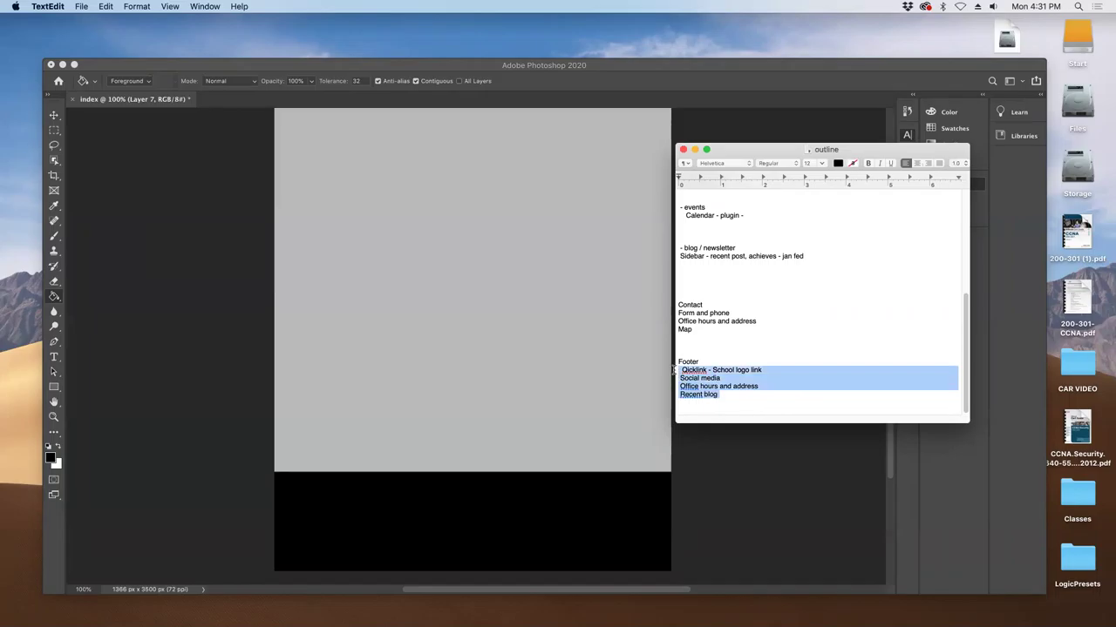
key(super+c)
click(532, 375)
- Paste the footer lines as smaller white text, keep only 'Recent blog', and move it down
key(t)
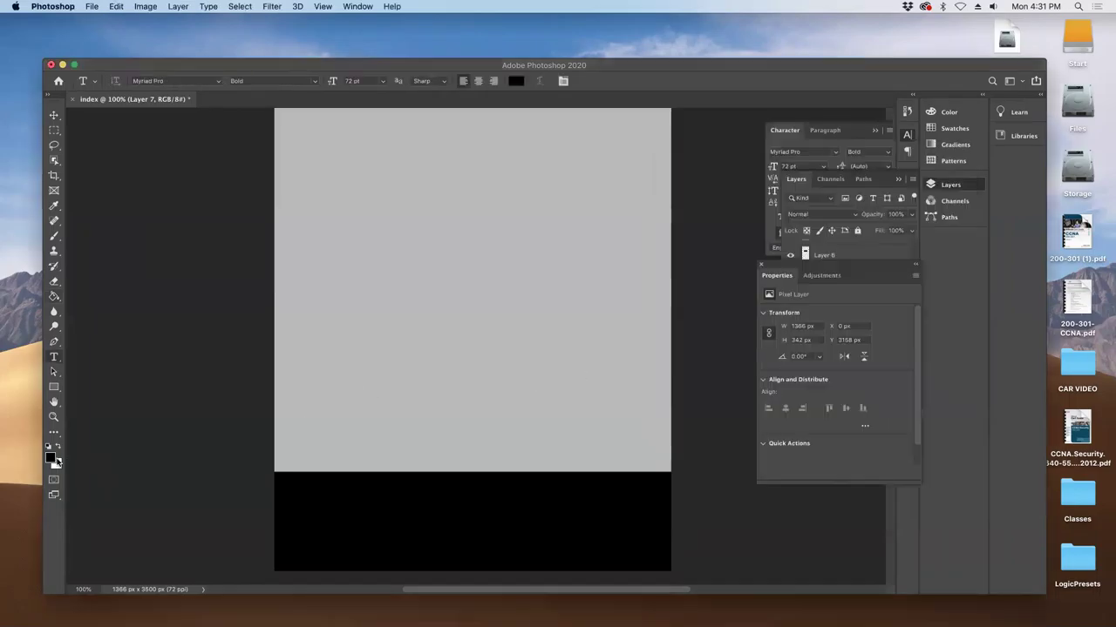
click(58, 447)
click(384, 432)
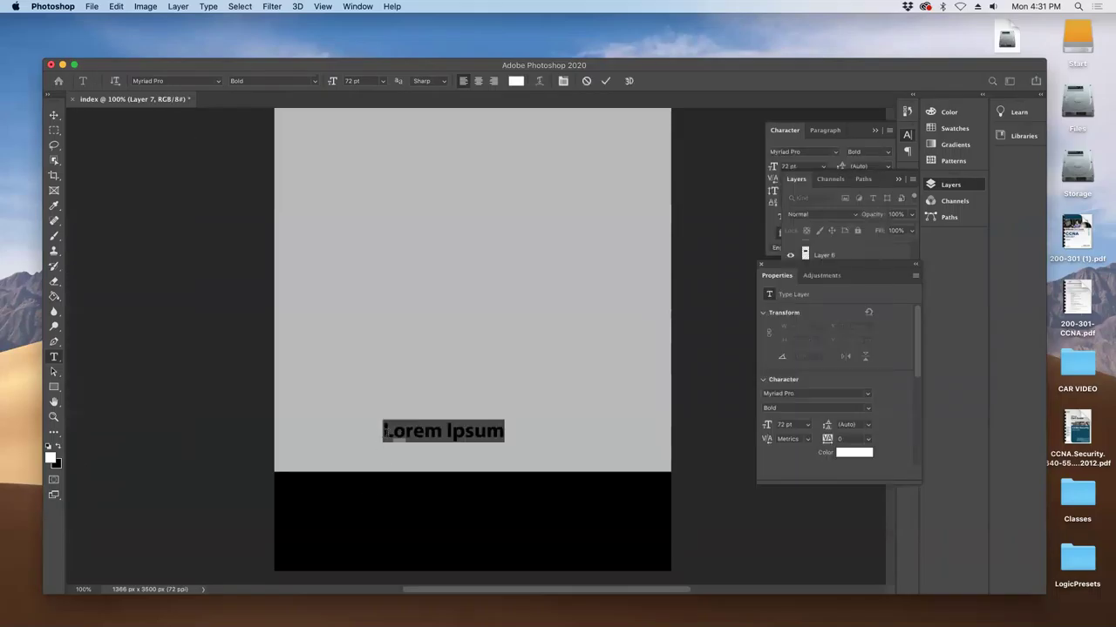
key(super+v)
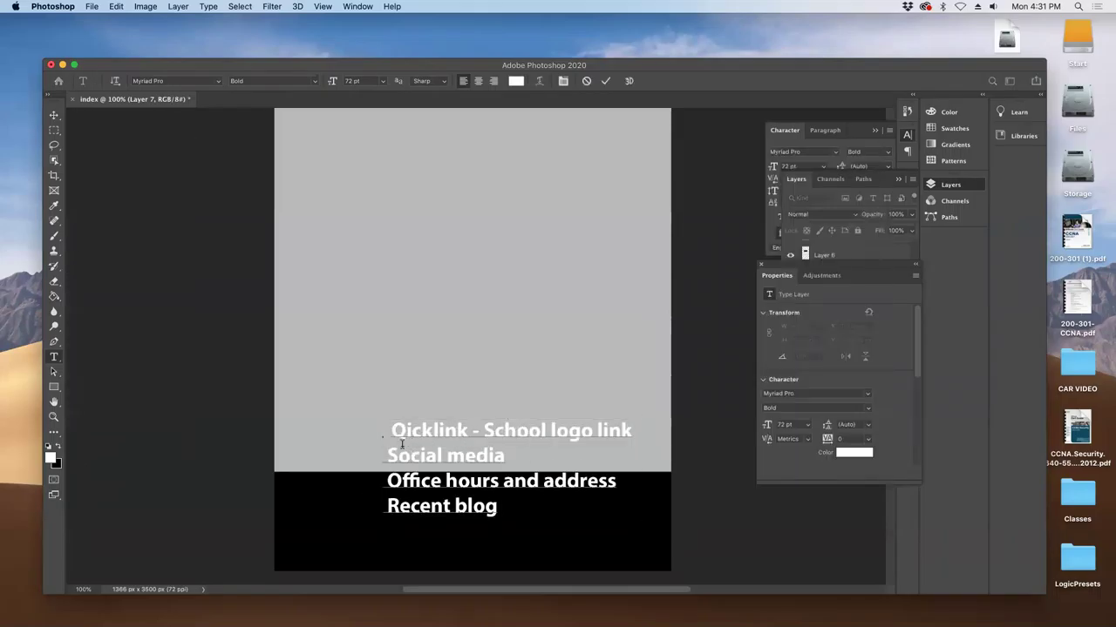
key(super+a)
mouse_move(766, 166)
mouse_down()
mouse_move(747, 169)
mouse_move(758, 170)
mouse_up()
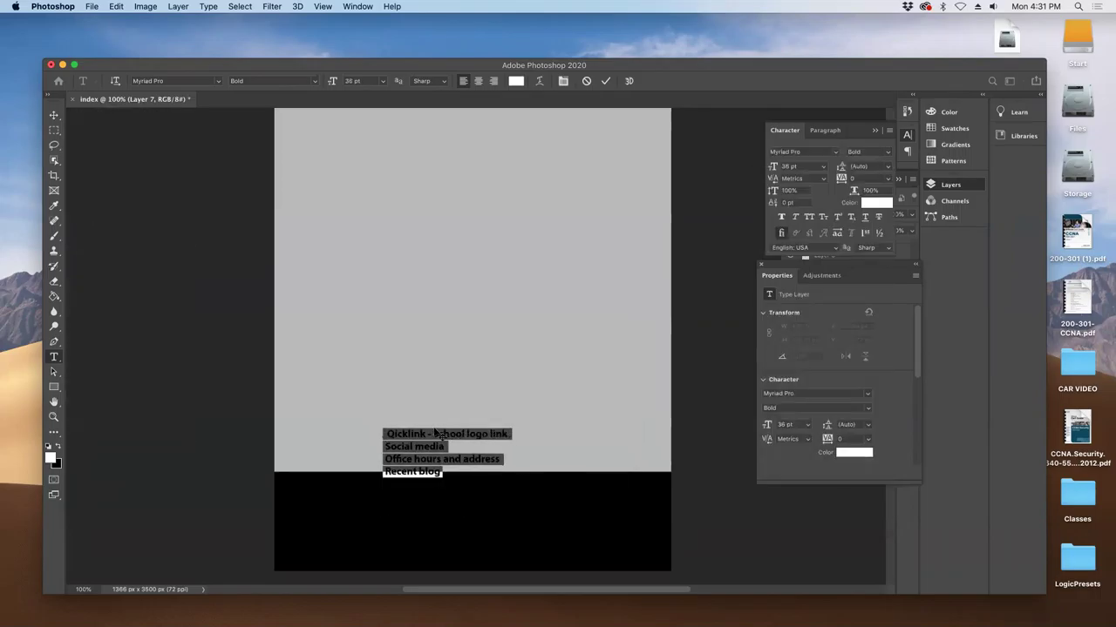
drag(386, 425, 535, 465)
key(BackSpace)
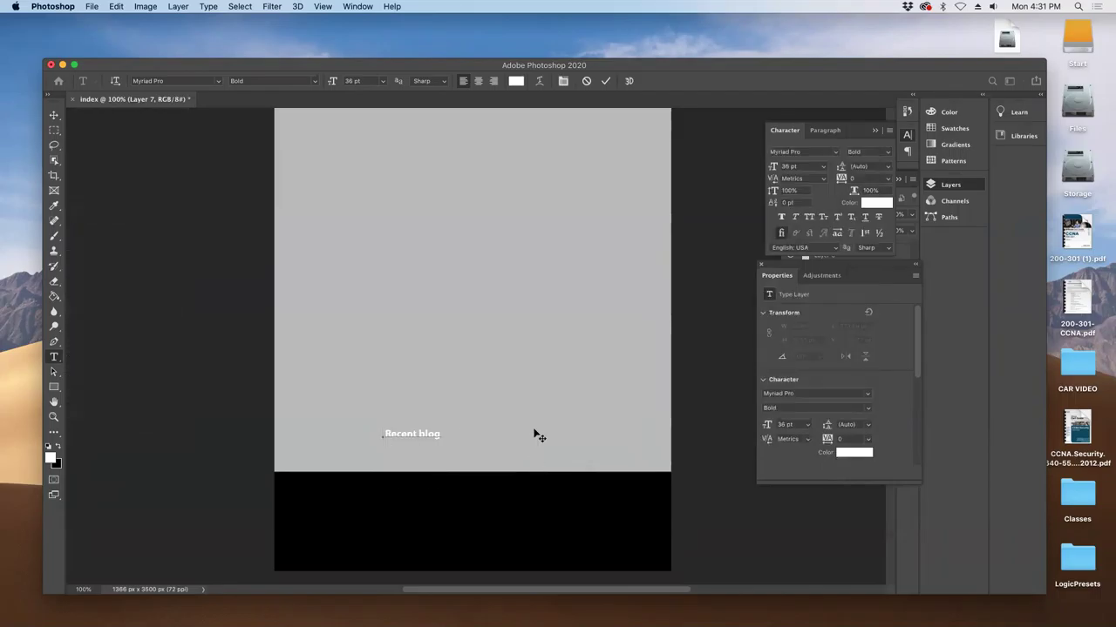
click(56, 117)
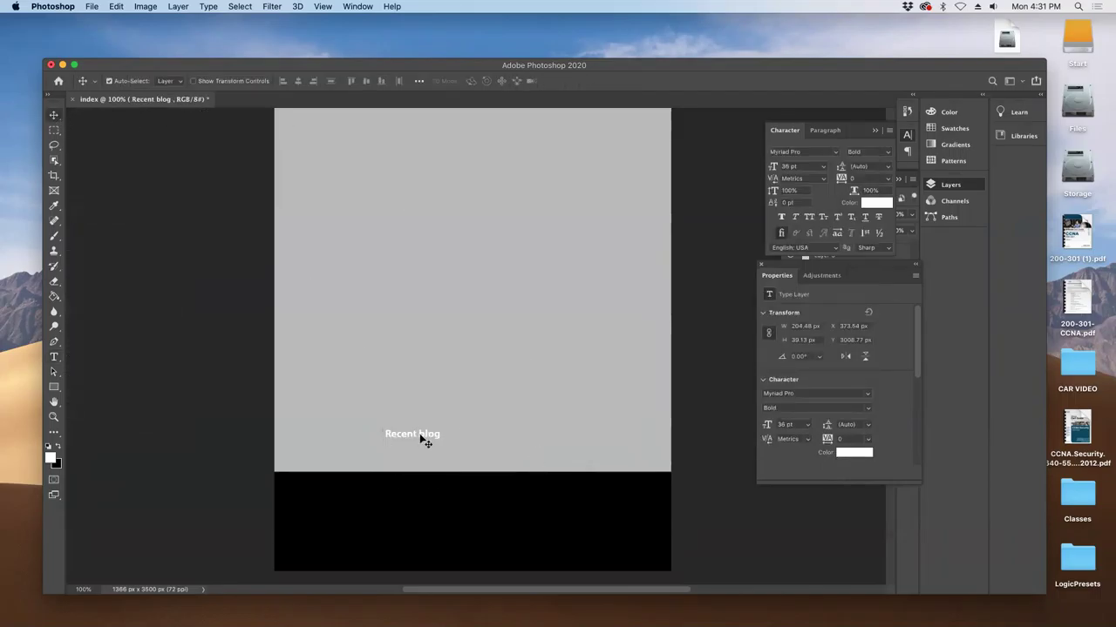
drag(424, 438, 468, 257)
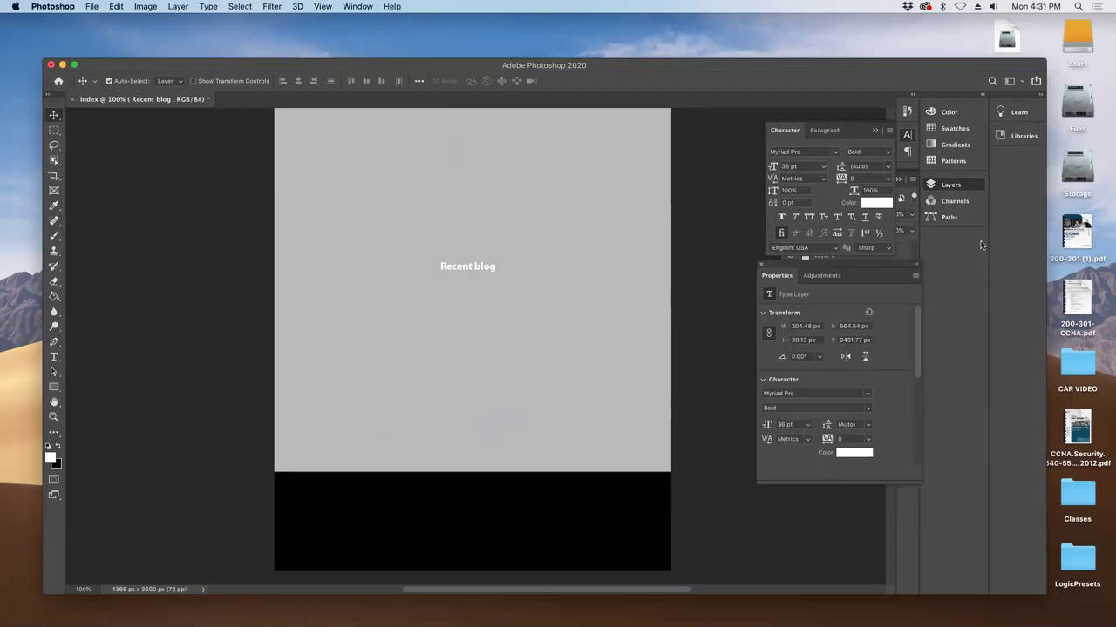
- Float the Paragraph and Character panels, then duplicate Recent blog and move the copy into the footer
drag(842, 135, 983, 204)
drag(823, 132, 959, 253)
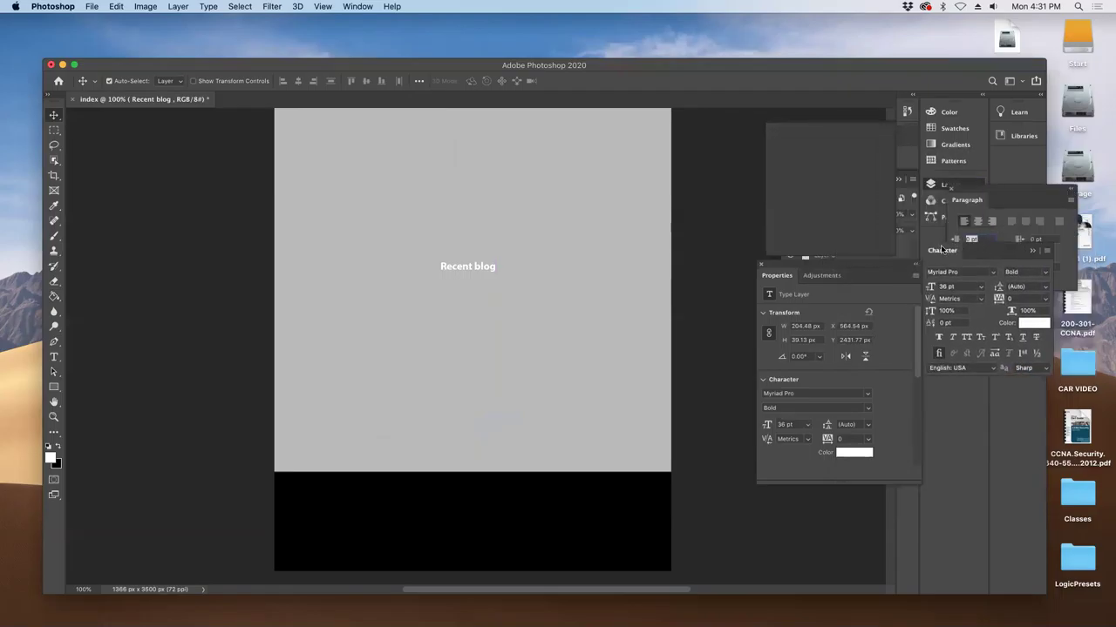
click(941, 184)
click(846, 257)
drag(847, 277, 883, 299)
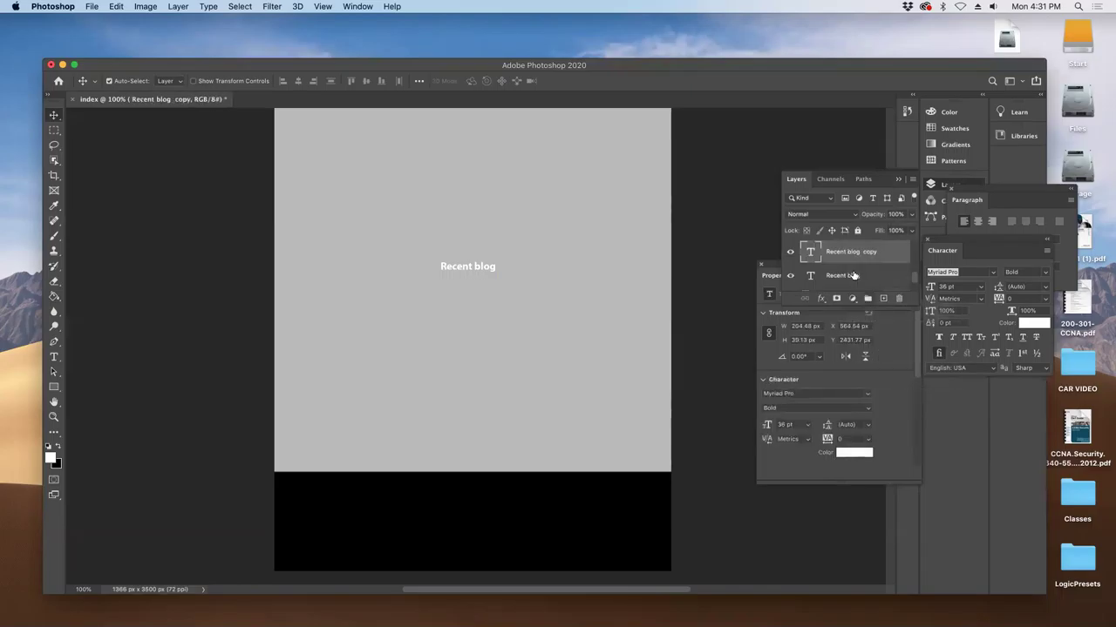
drag(443, 271, 295, 494)
- Retype the footer copy as 'Piracy' and 'Site map' lines and nudge it down-right
key(t)
triple_click(300, 494)
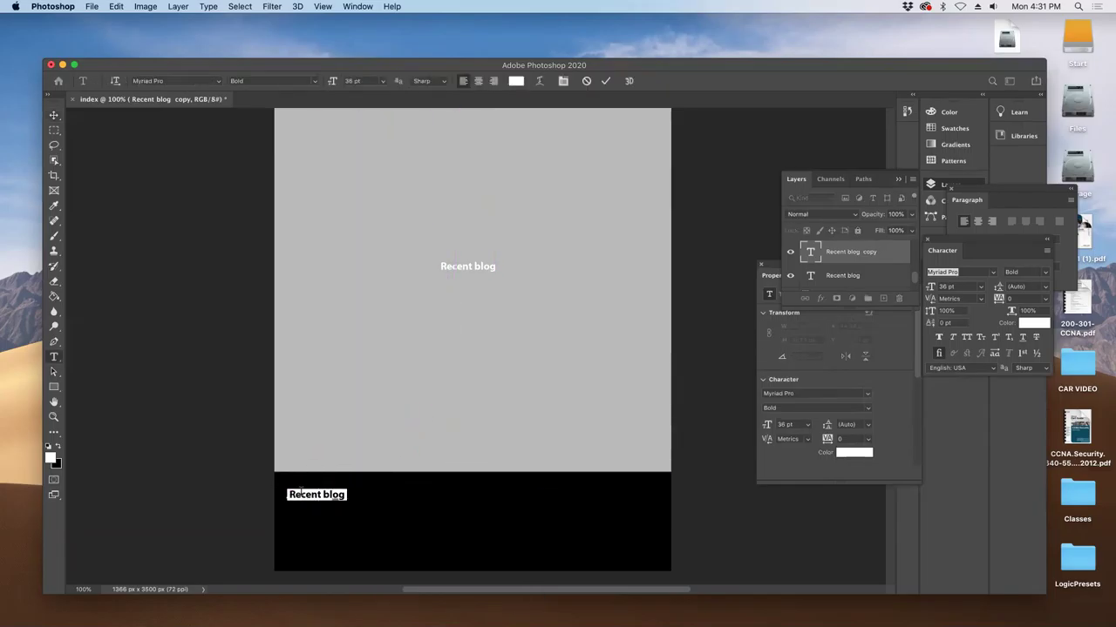
key(Return)
text(Piracy)
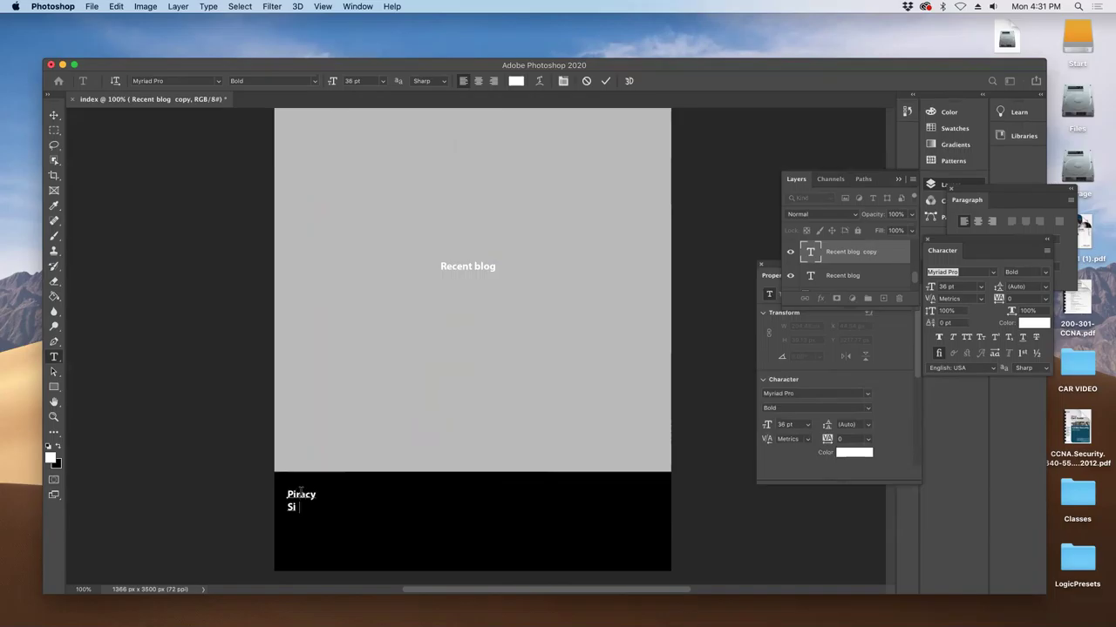
text( Site map)
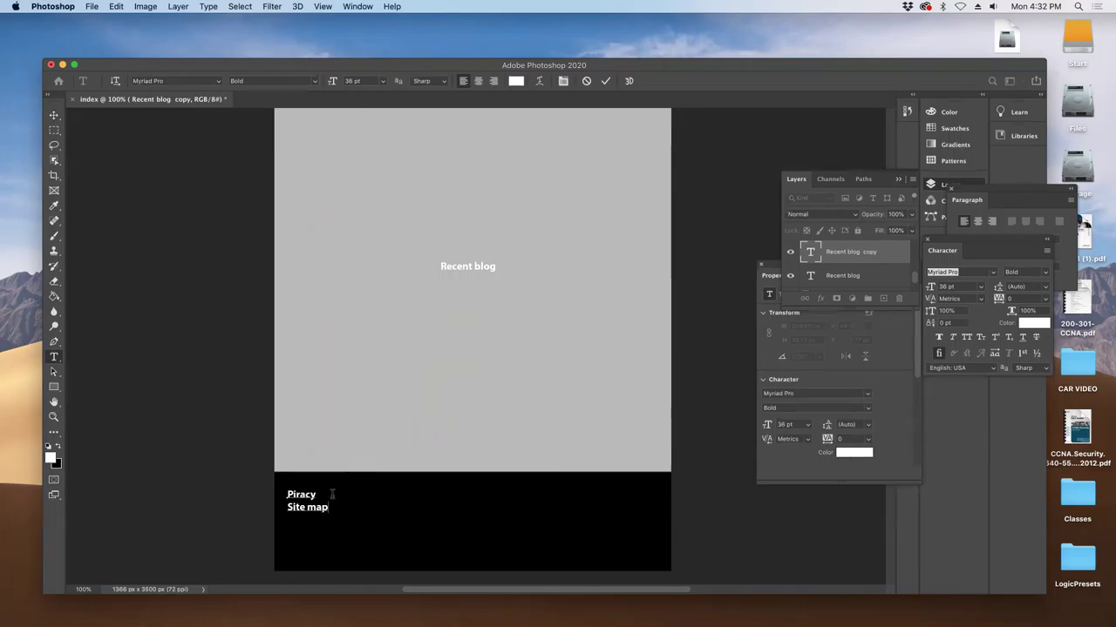
click(53, 114)
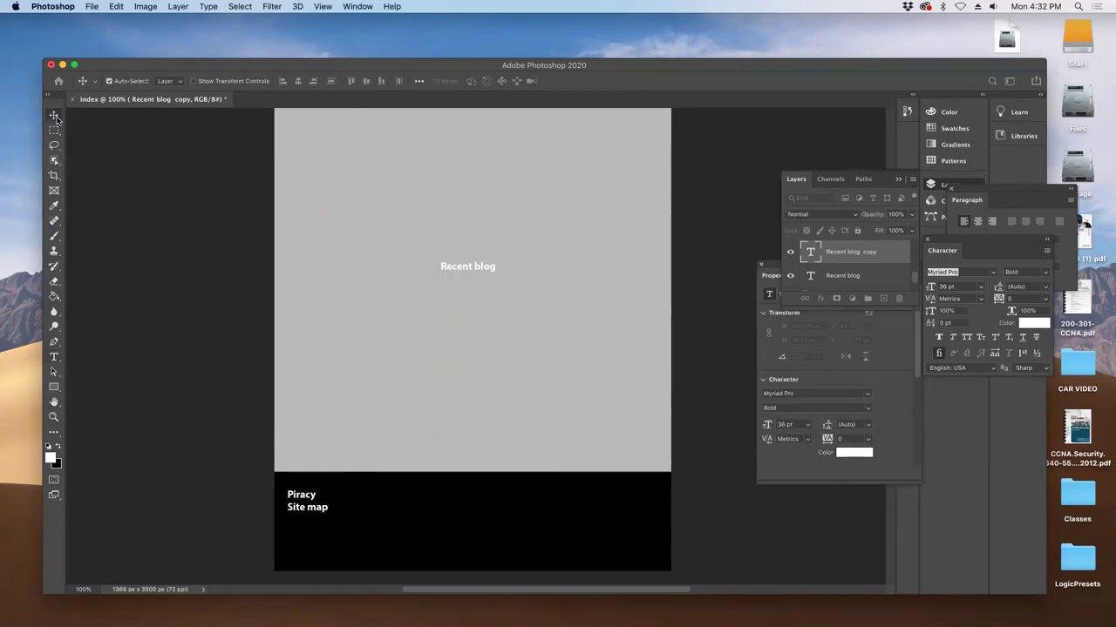
drag(311, 507, 324, 511)
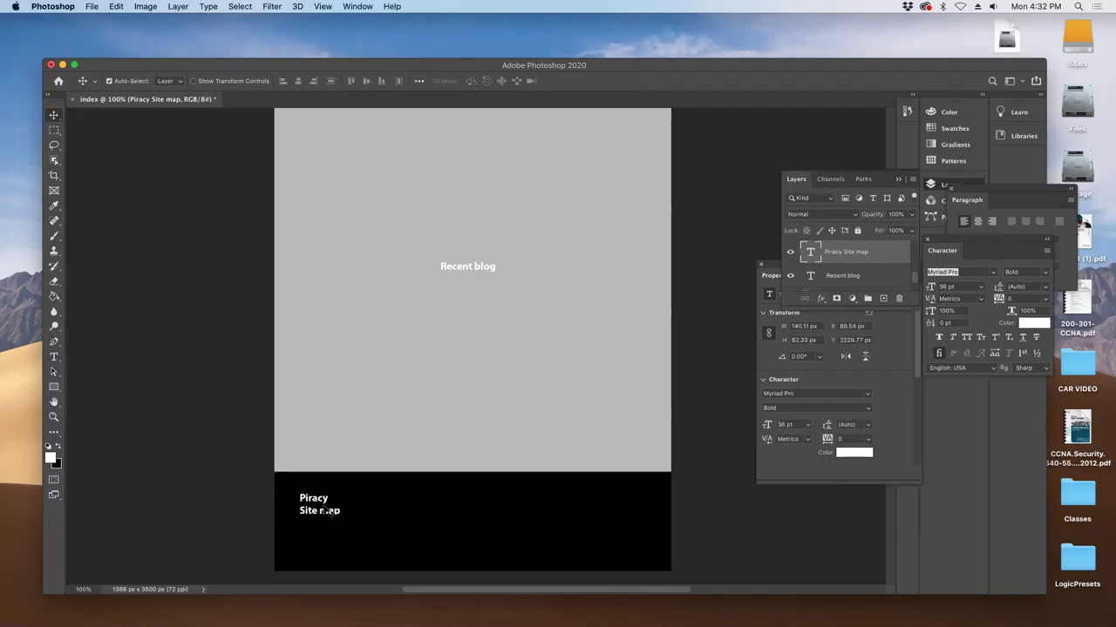
- Select the Piracy and Site map text again before switching apps
key(t)
double_click(322, 497)
key(super+c)
key(super+a)
key(super+Tab)
- Search Google for 'piracy laws' in a new Chrome tab
click(518, 312)
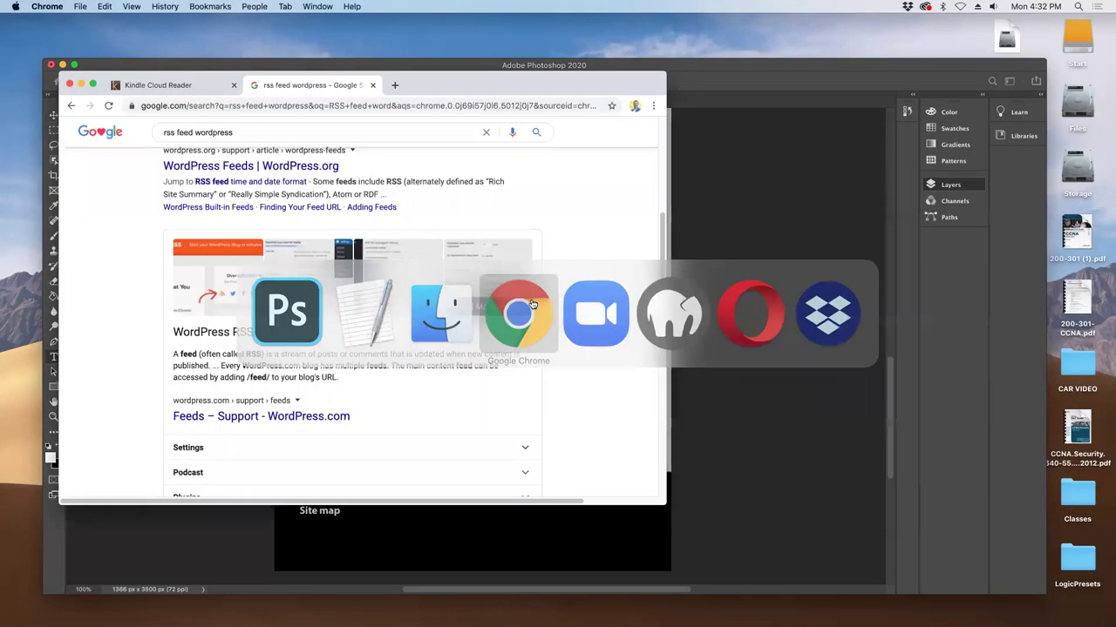
click(393, 85)
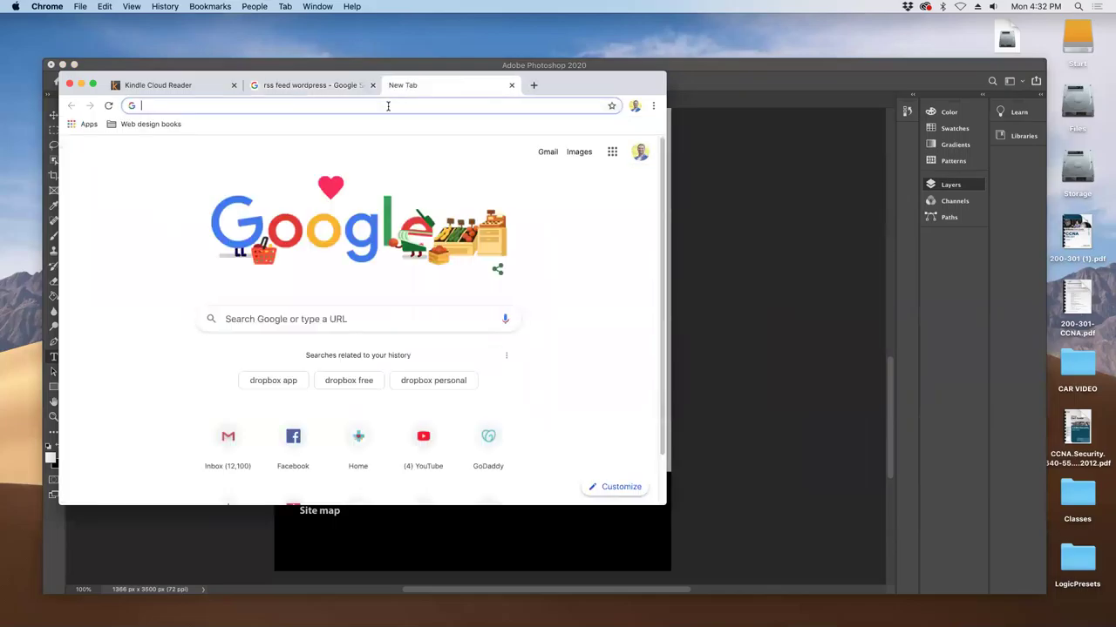
key(super+v)
key(Down)
key(Down)
key(Down)
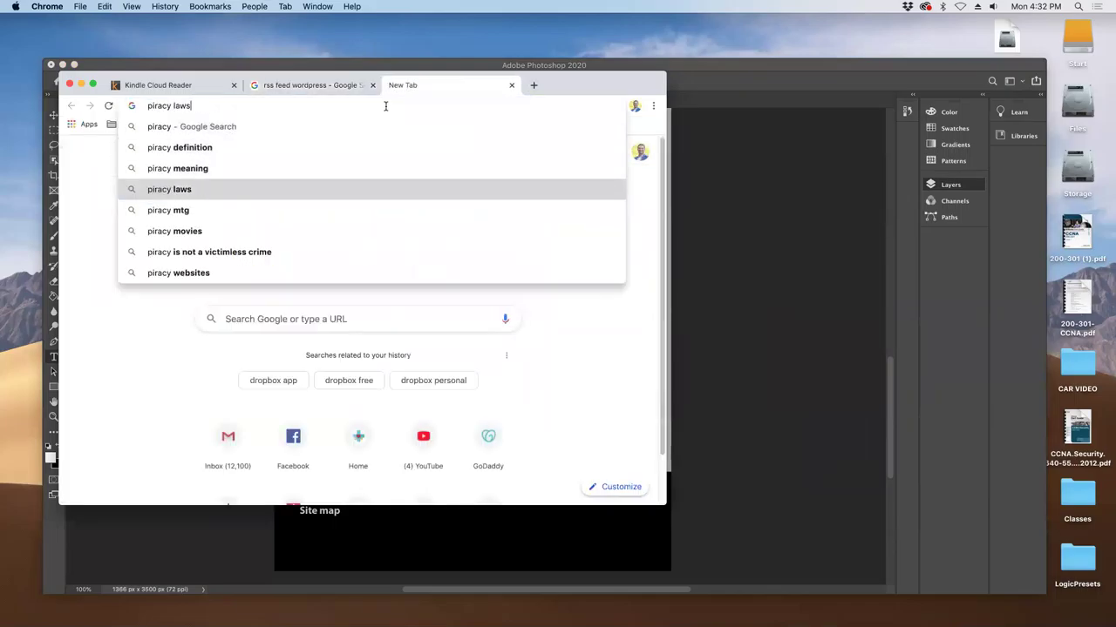
key(Return)
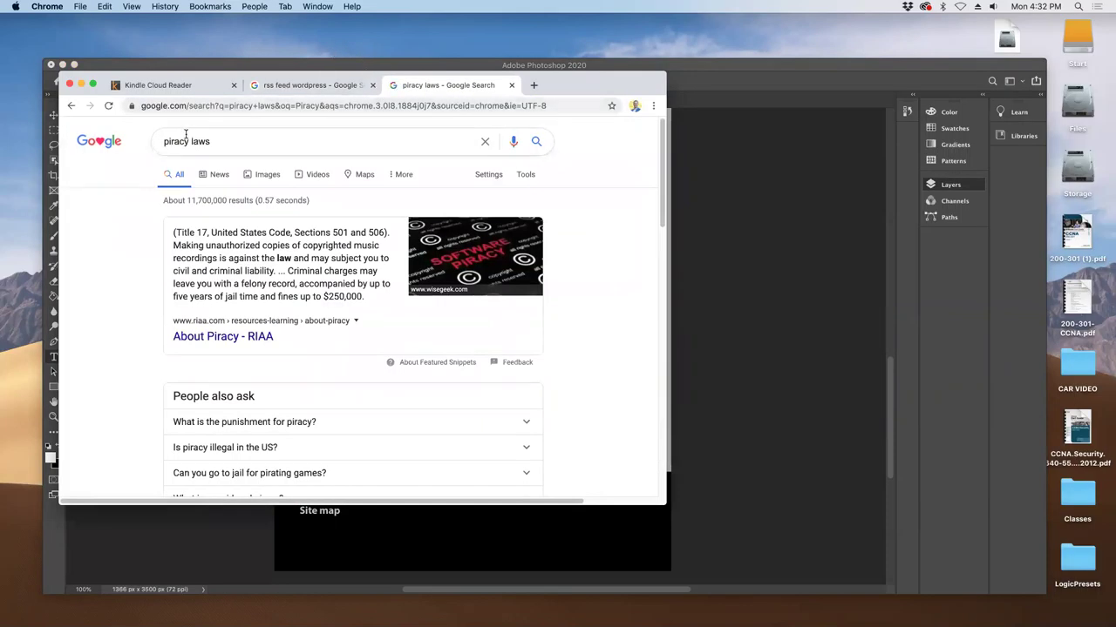
- Move the browser window aside and return to the Photoshop footer text
click(313, 529)
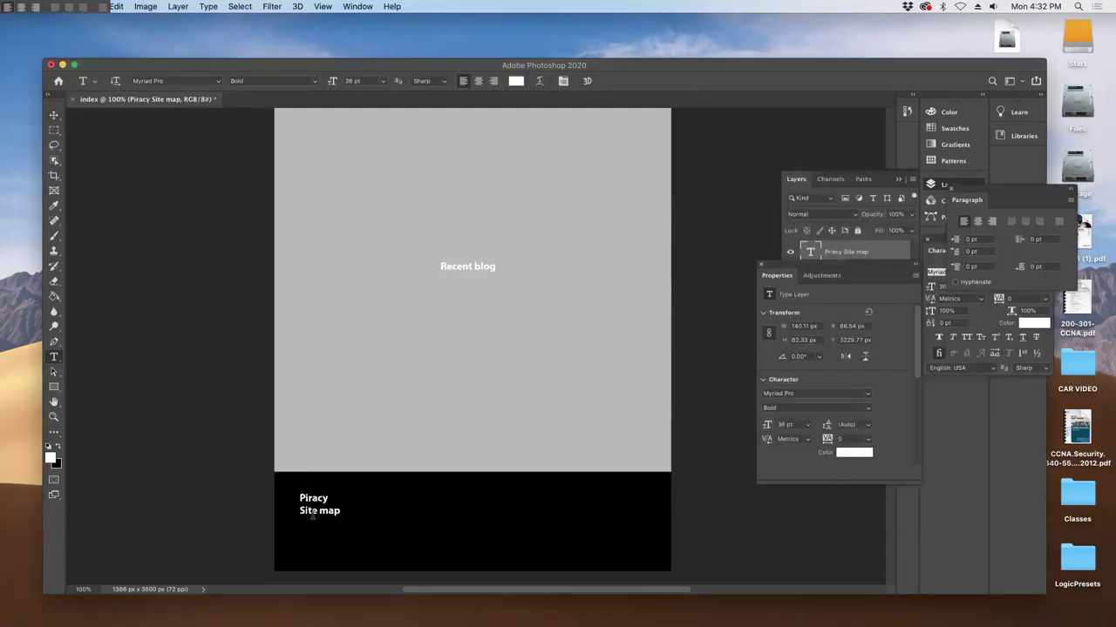
key(super+Tab)
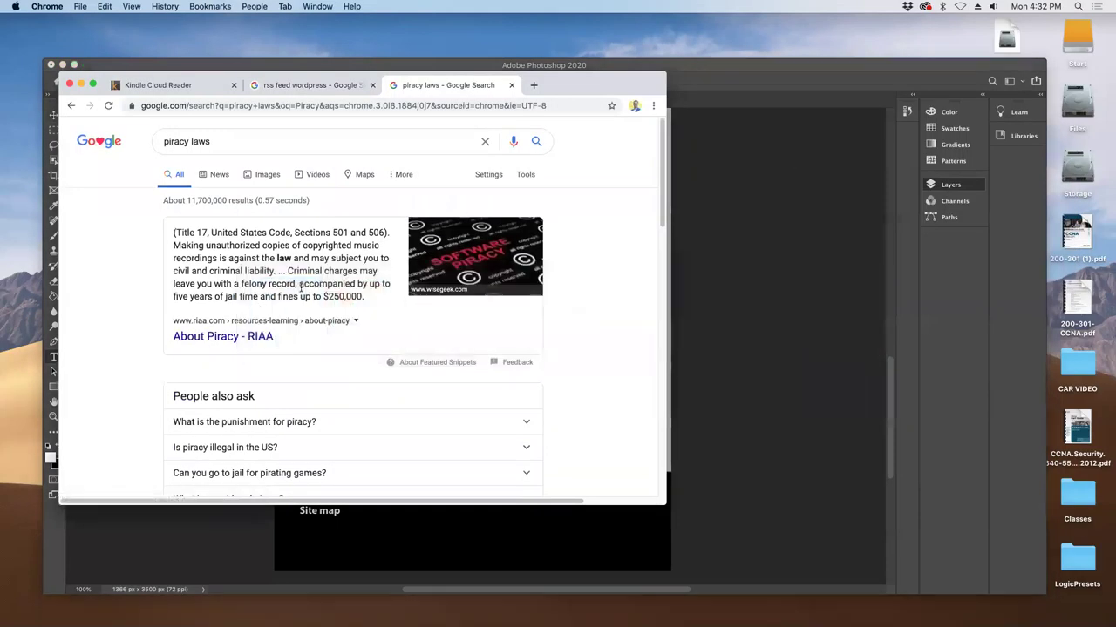
drag(529, 87, 887, 67)
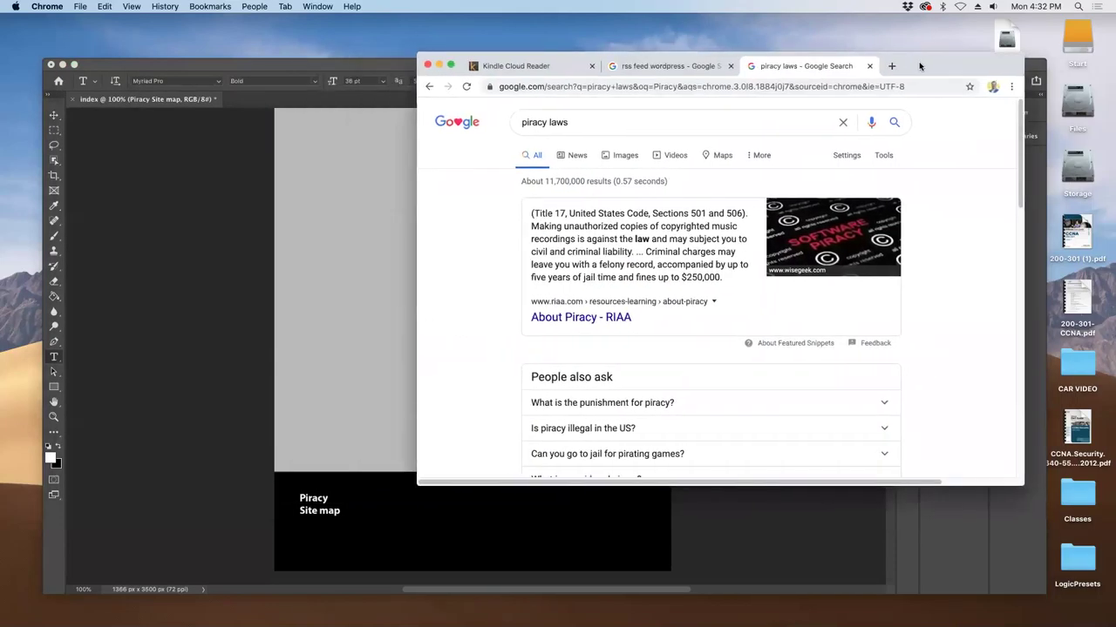
click(377, 518)
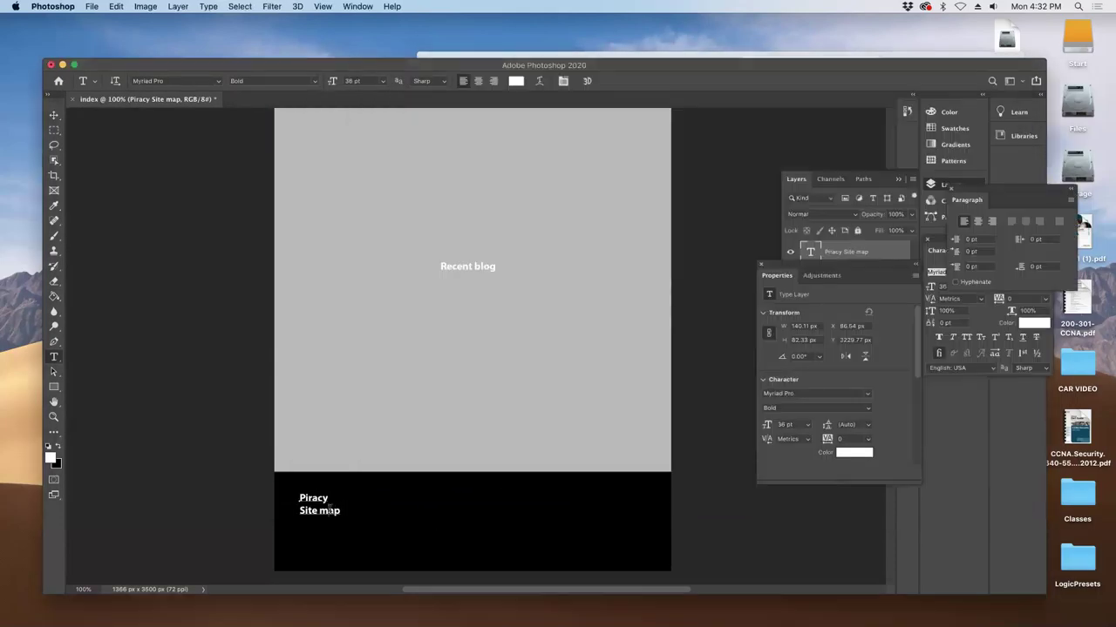
- Commit the Piracy text, move the Recent blog heading lower and select its text
drag(328, 499, 327, 512)
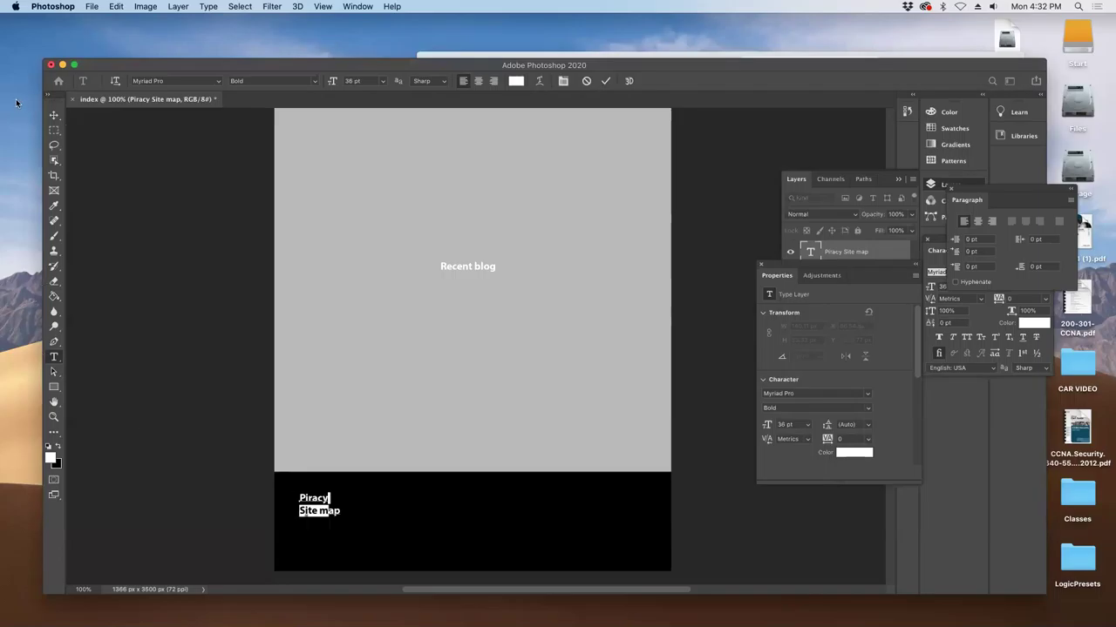
click(53, 116)
drag(481, 269, 468, 348)
double_click(461, 333)
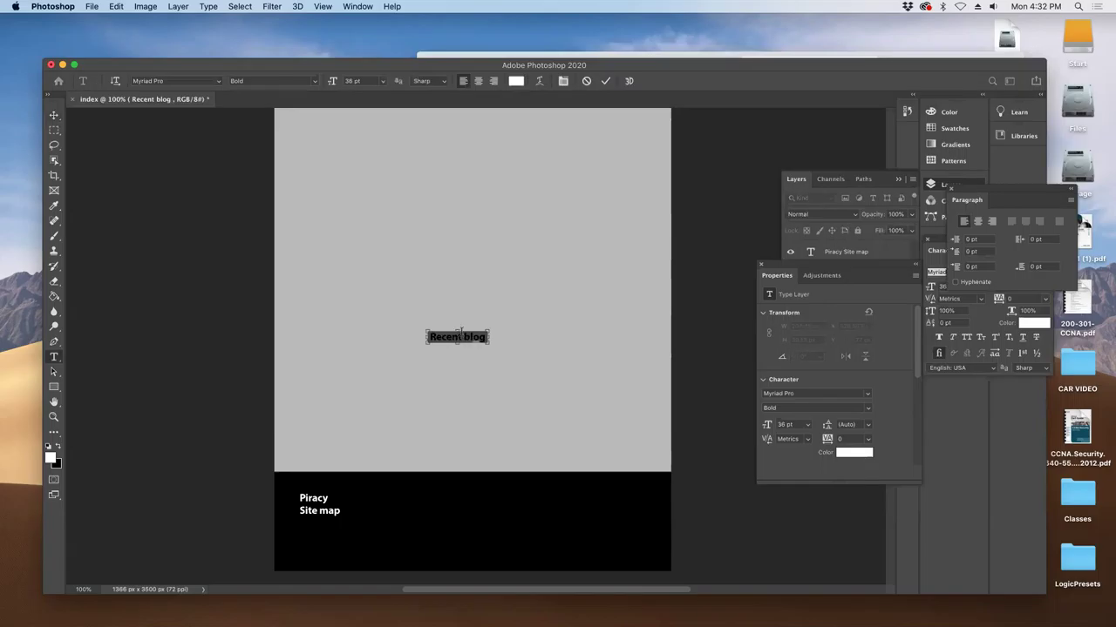
- Copy 'Social media' from the TextEdit outline and paste it over the Recent blog heading
key(super+Tab)
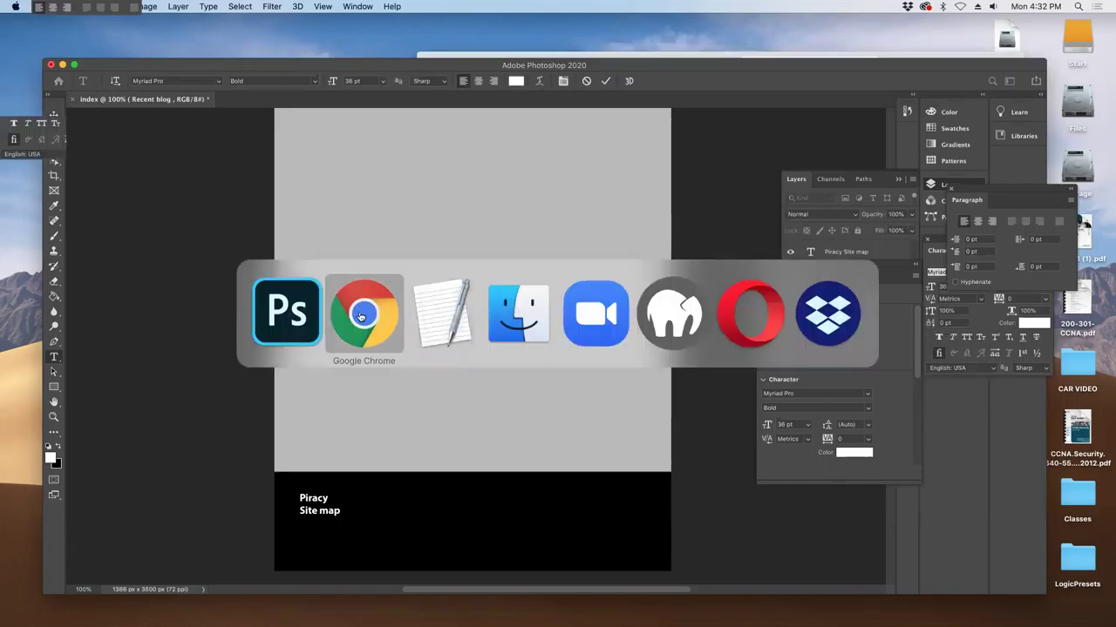
click(427, 315)
drag(721, 378, 651, 376)
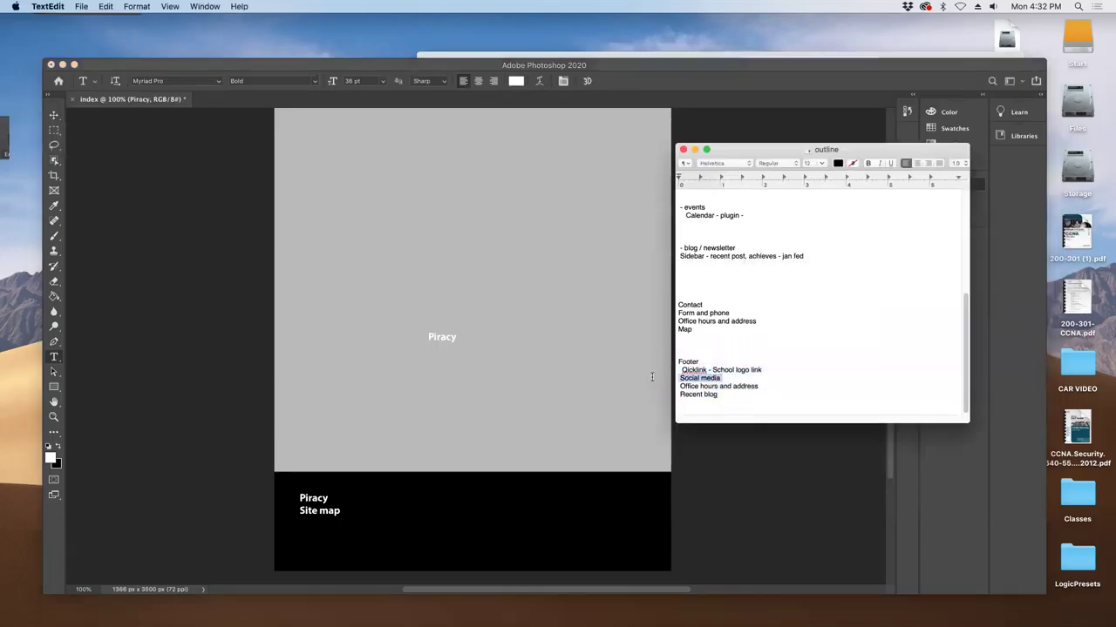
click(426, 335)
drag(427, 336, 451, 340)
text(Social media)
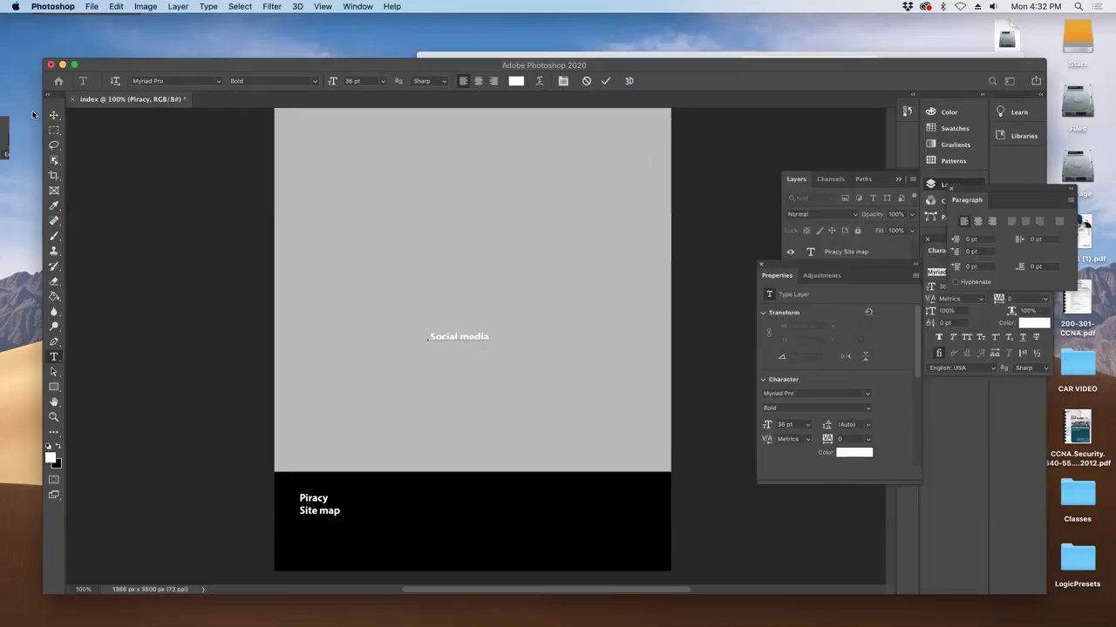
- Place Social media at the footer's right, at X 1075.54 px, Y 3229.77 px
click(52, 116)
drag(473, 339, 631, 500)
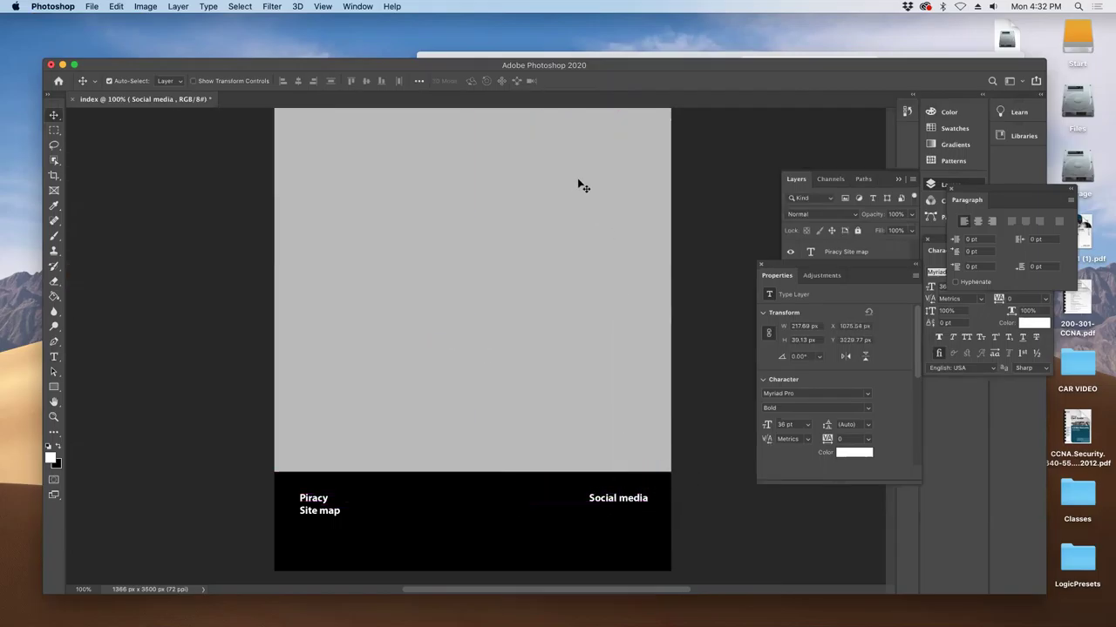
key(super+Tab)
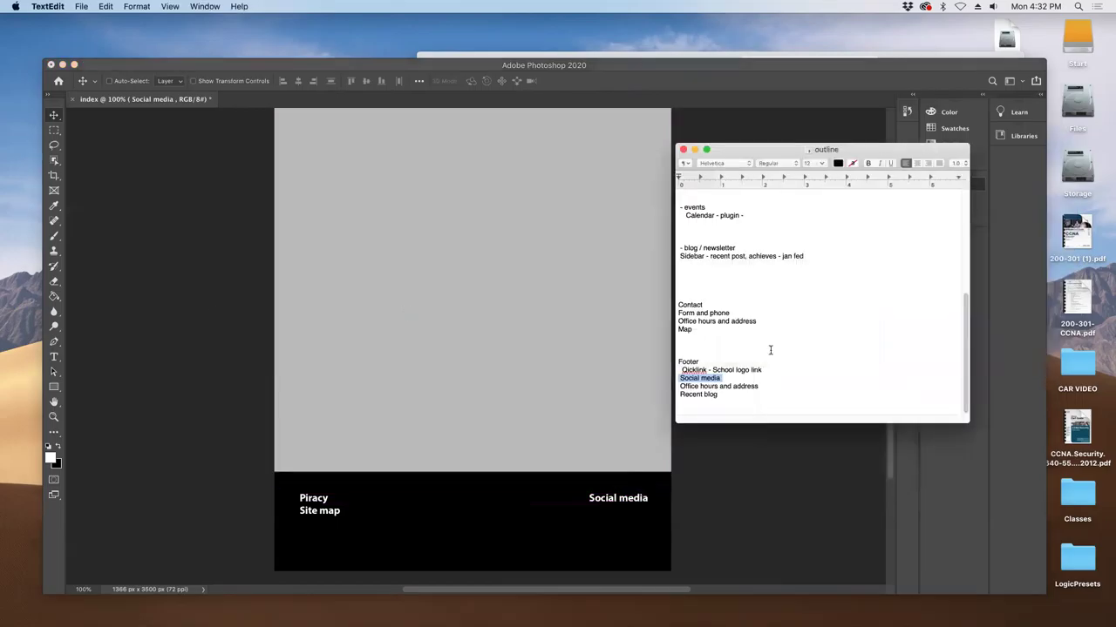
key(super+Tab)
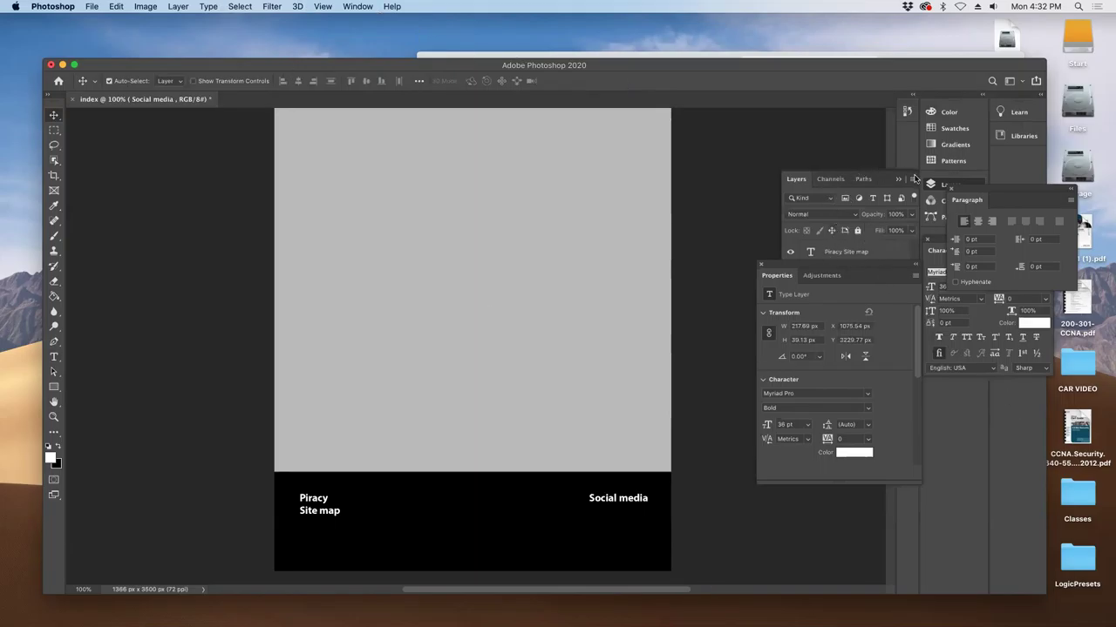
- Duplicate Social media to the footer centre, retyped as 'office hours and address' on two lines
click(895, 175)
drag(856, 271, 883, 298)
drag(490, 493, 463, 493)
key(t)
click(456, 498)
key(super+a)
text(.of)
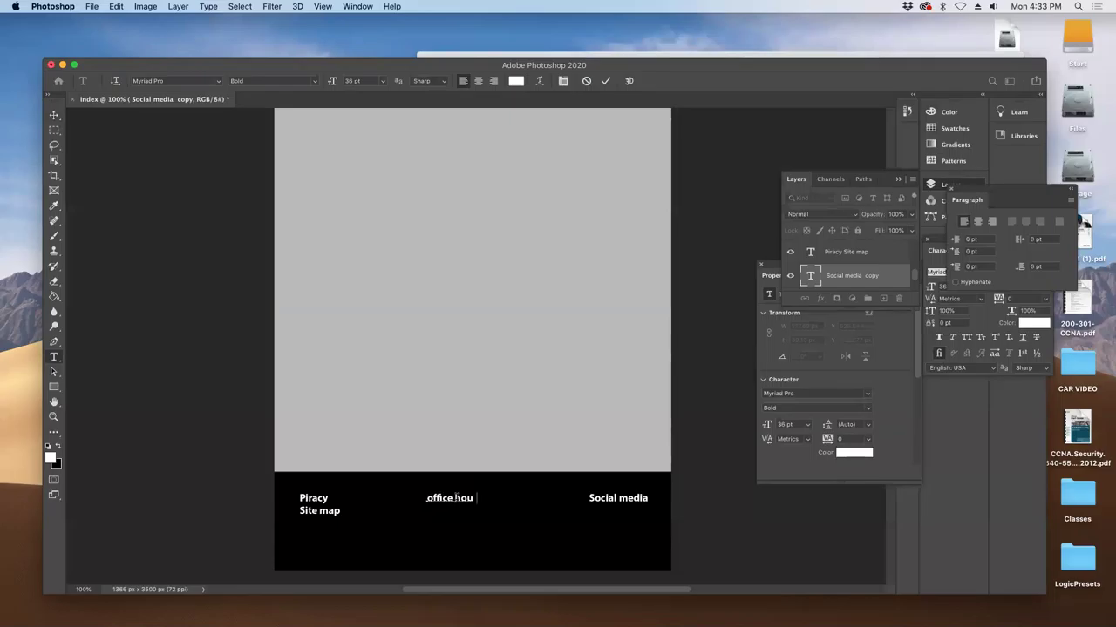
text(fice hours and addr)
key(BackSpace)
key(Return)
click(54, 115)
drag(432, 514, 446, 514)
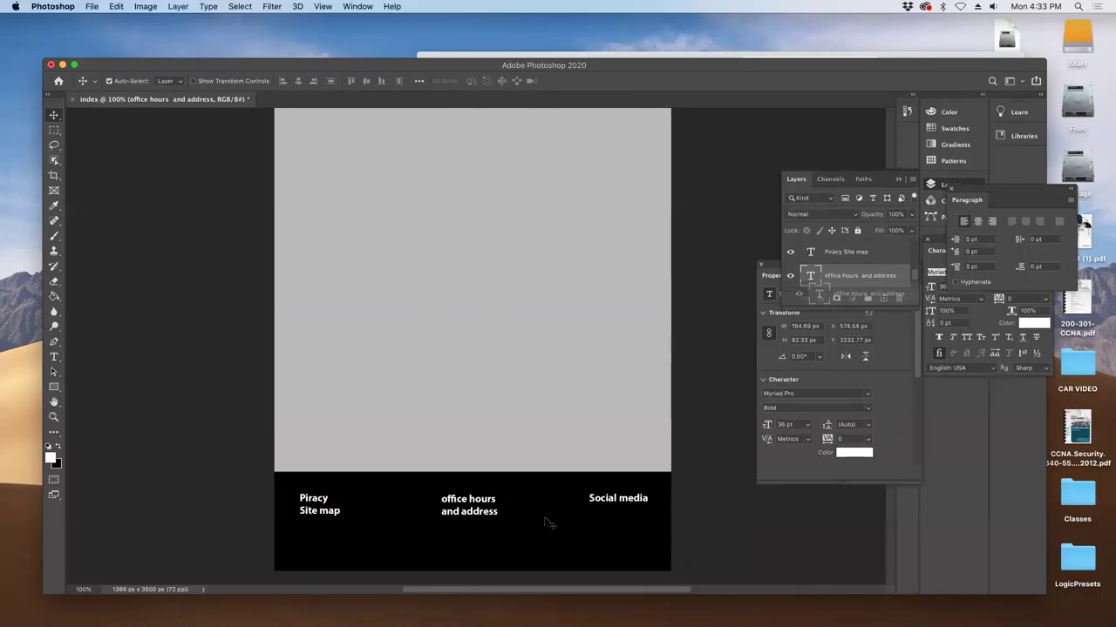
- Duplicate that text below and retype it as 'copywrite' at Y 3427.77 px
drag(463, 504, 462, 549)
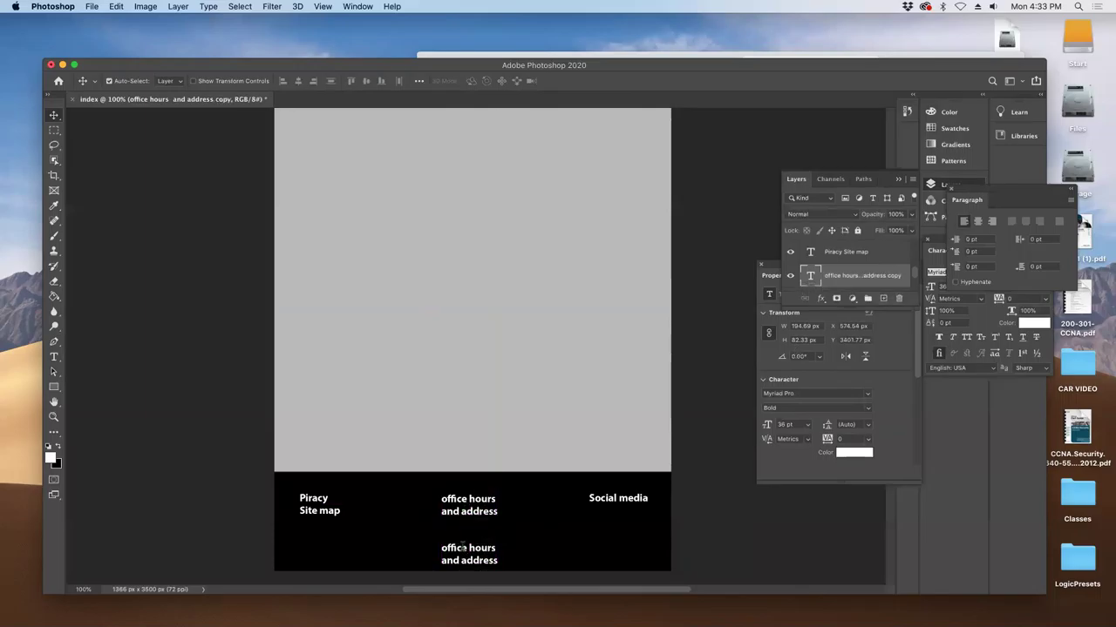
double_click(462, 549)
text(copywrite)
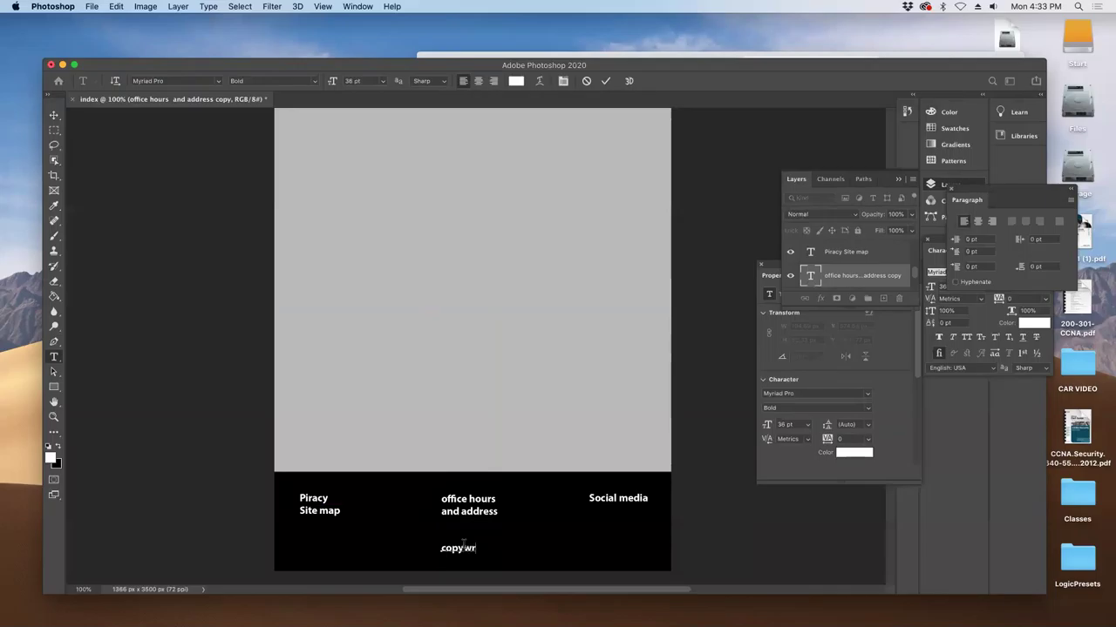
click(53, 114)
drag(450, 552, 450, 558)
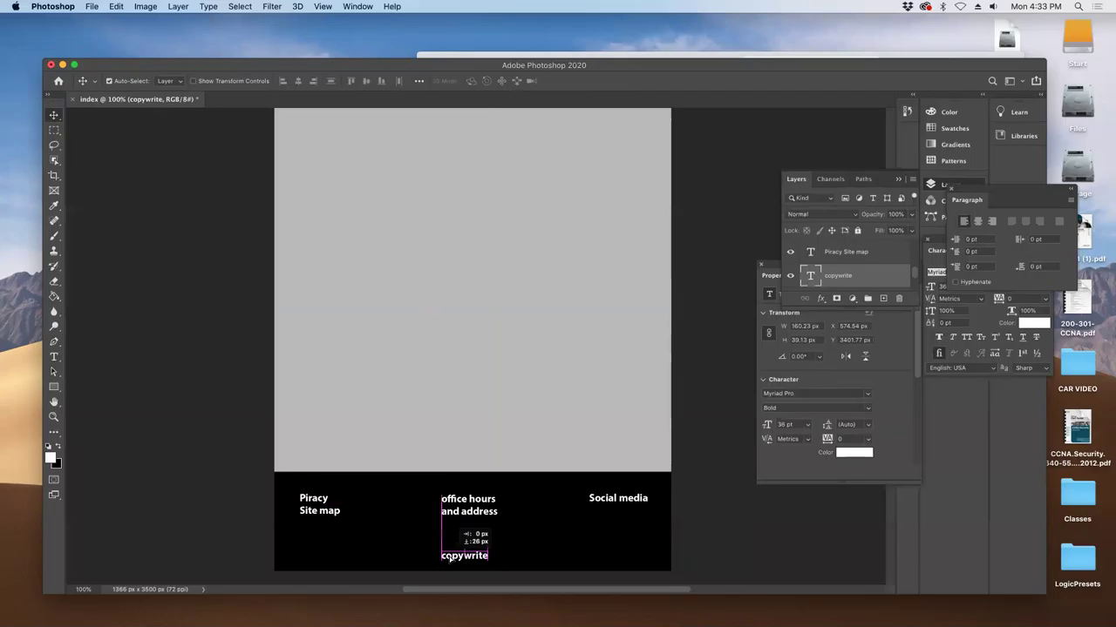
mouse_move(461, 358)
mouse_down()
mouse_move(485, 490)
mouse_move(475, 370)
mouse_up()
- Duplicate the Welcome heading layer and move the copy below the black box
scroll(475, 370, up, 20)
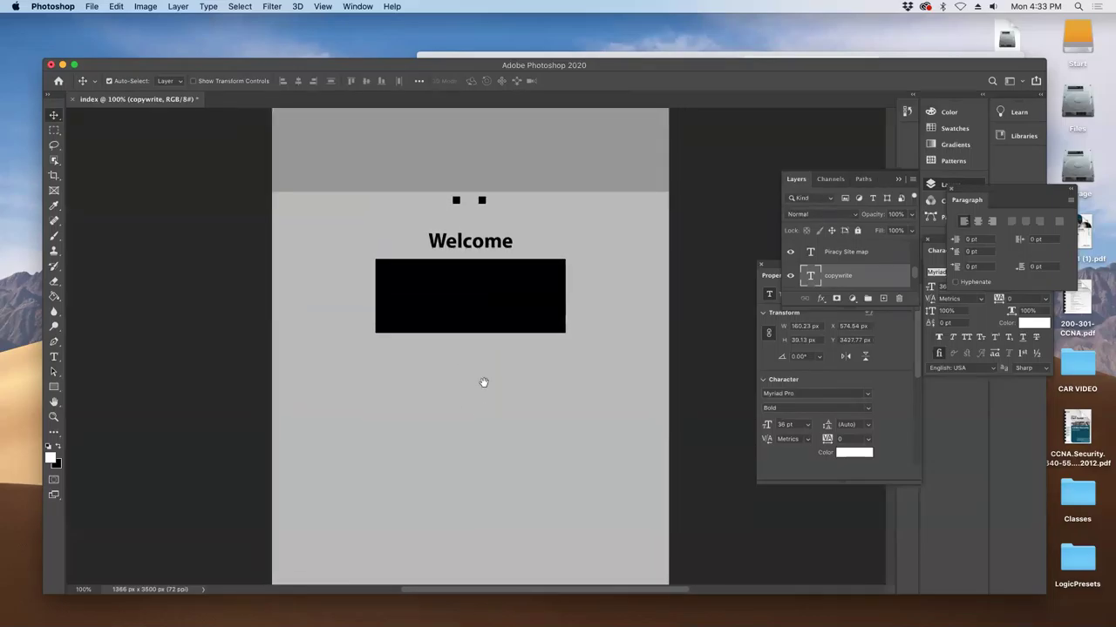
scroll(484, 382, down, 3)
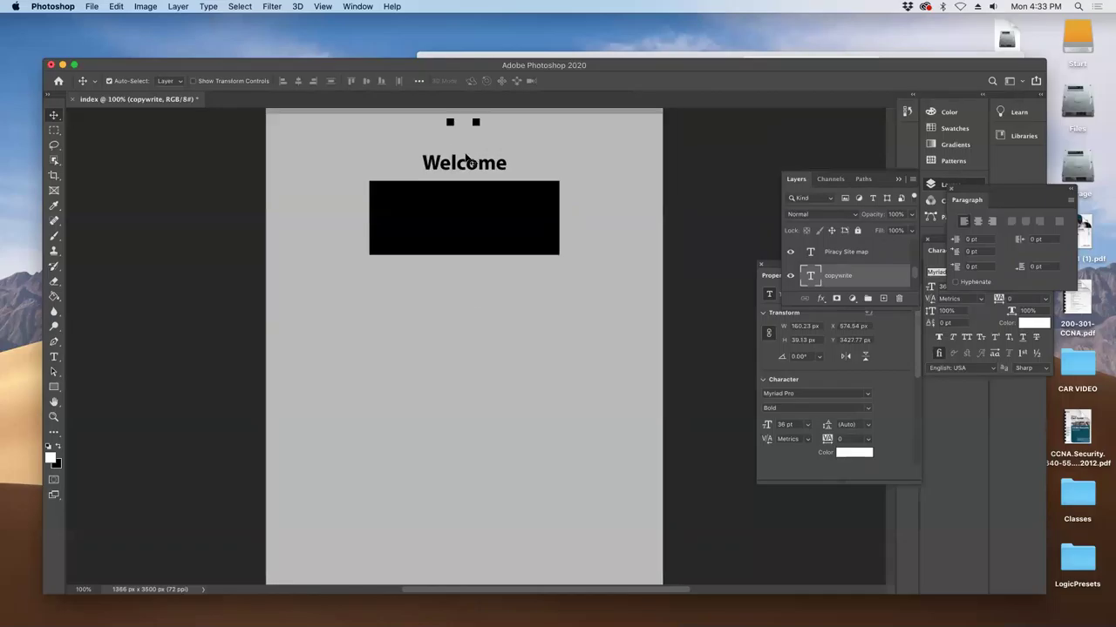
click(472, 168)
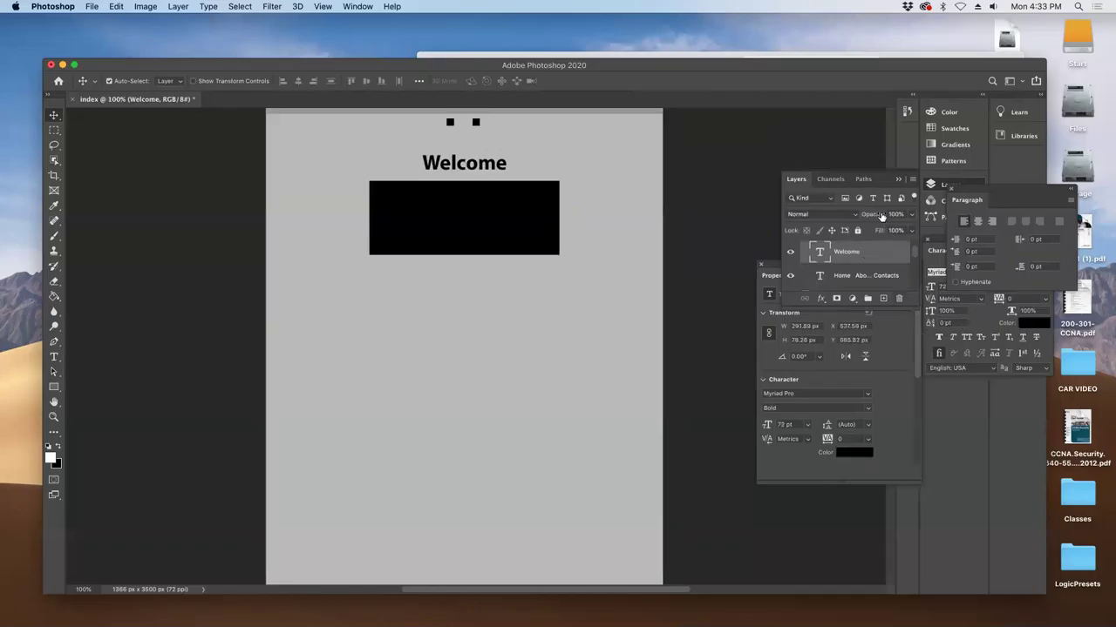
click(965, 183)
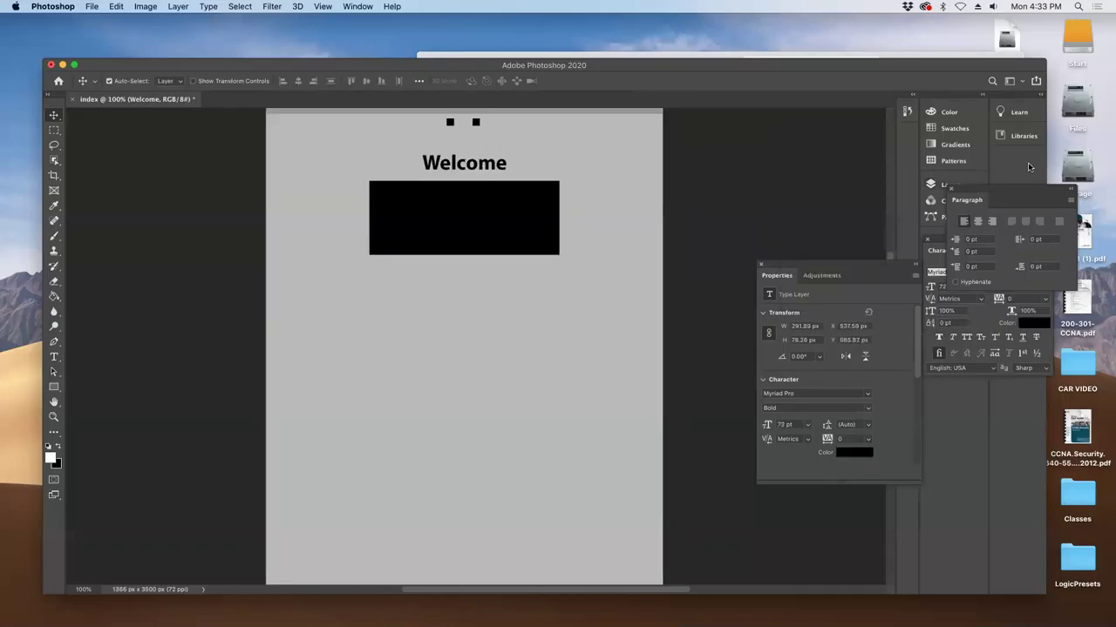
click(931, 184)
drag(862, 253, 882, 299)
drag(464, 171, 448, 334)
- Retype the copied heading as 'Events'
key(t)
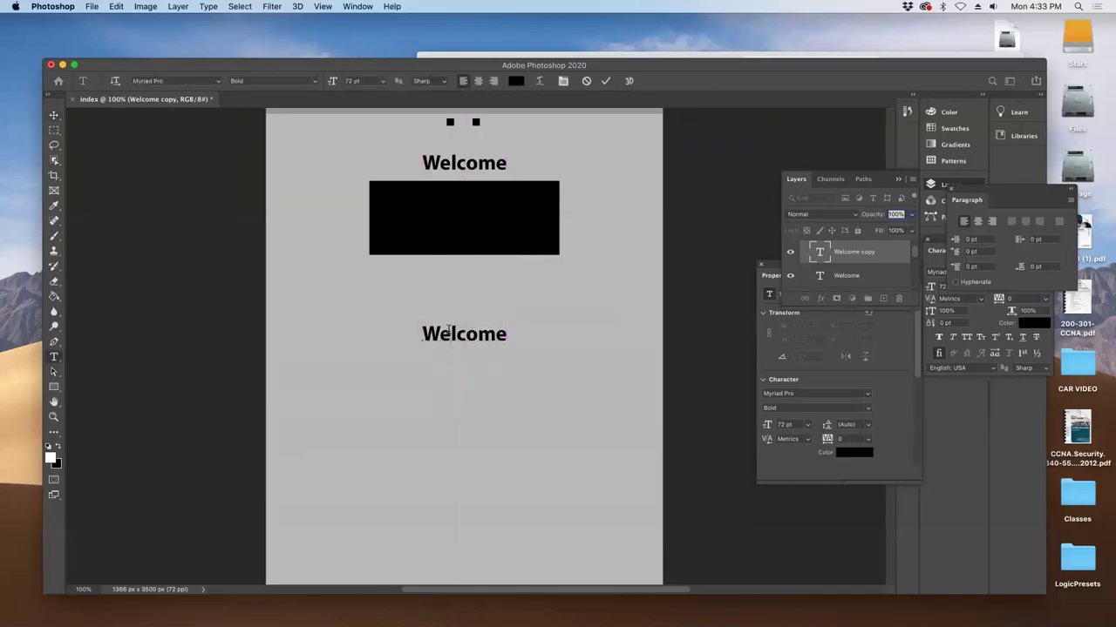
double_click(448, 332)
text(Events)
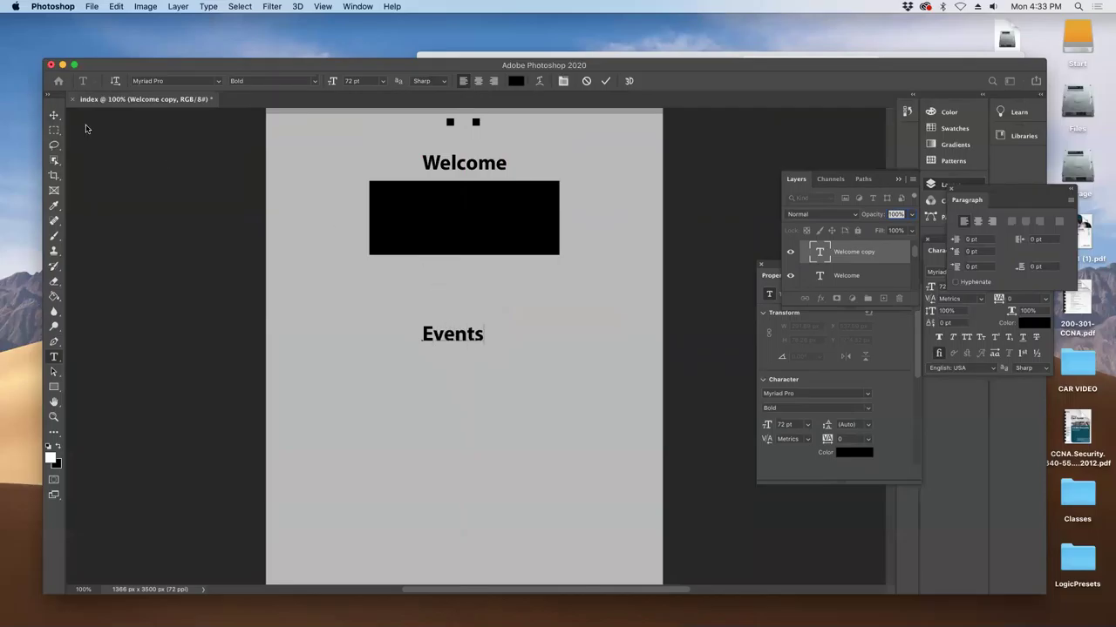
click(54, 115)
- Duplicate the Events heading and move the copy further down the page to Y 1833.82 px
drag(902, 251, 883, 298)
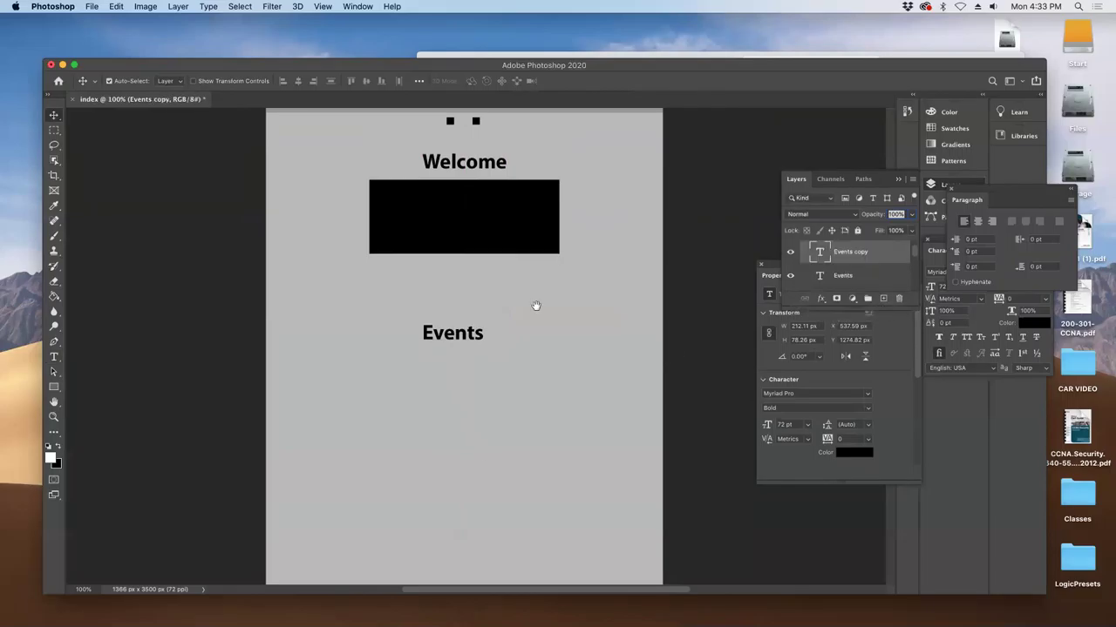
drag(536, 306, 543, 224)
drag(458, 184, 441, 343)
- Retype the lower Events copy as 'Newletter'
key(r)
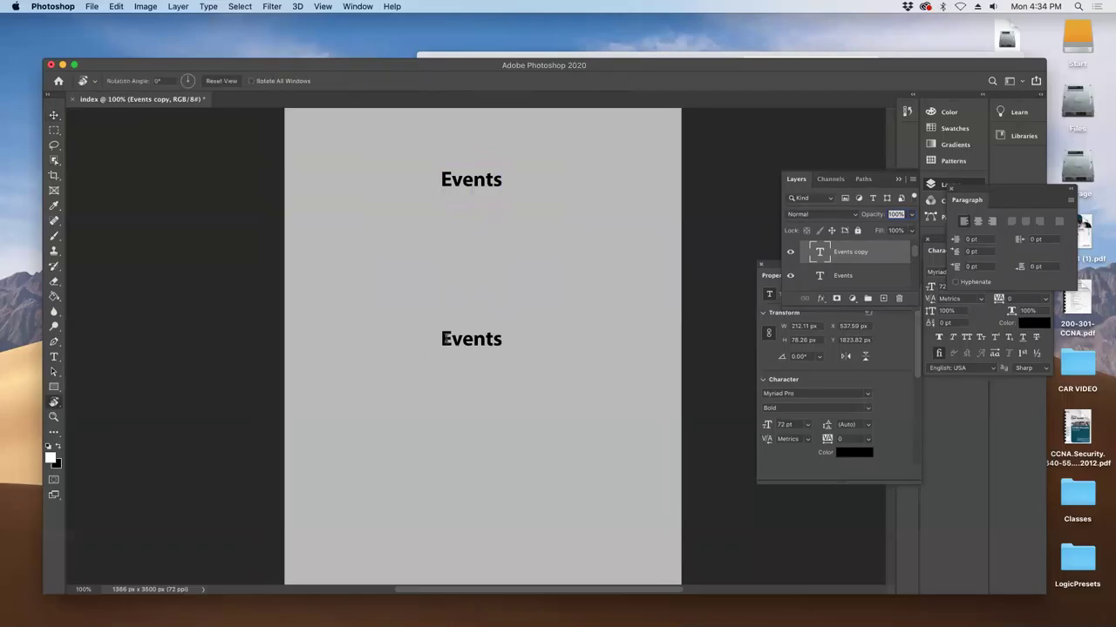
key(t)
double_click(445, 339)
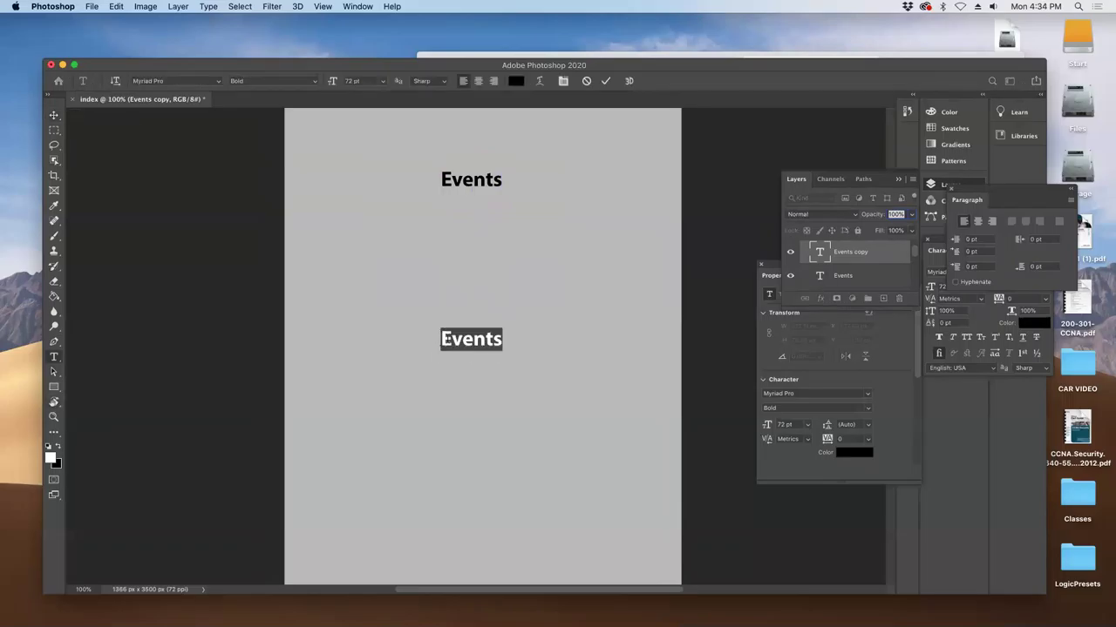
text(Newletter)
click(841, 254)
- Duplicate the Newletter heading and move the copy further down the page
drag(841, 255, 882, 299)
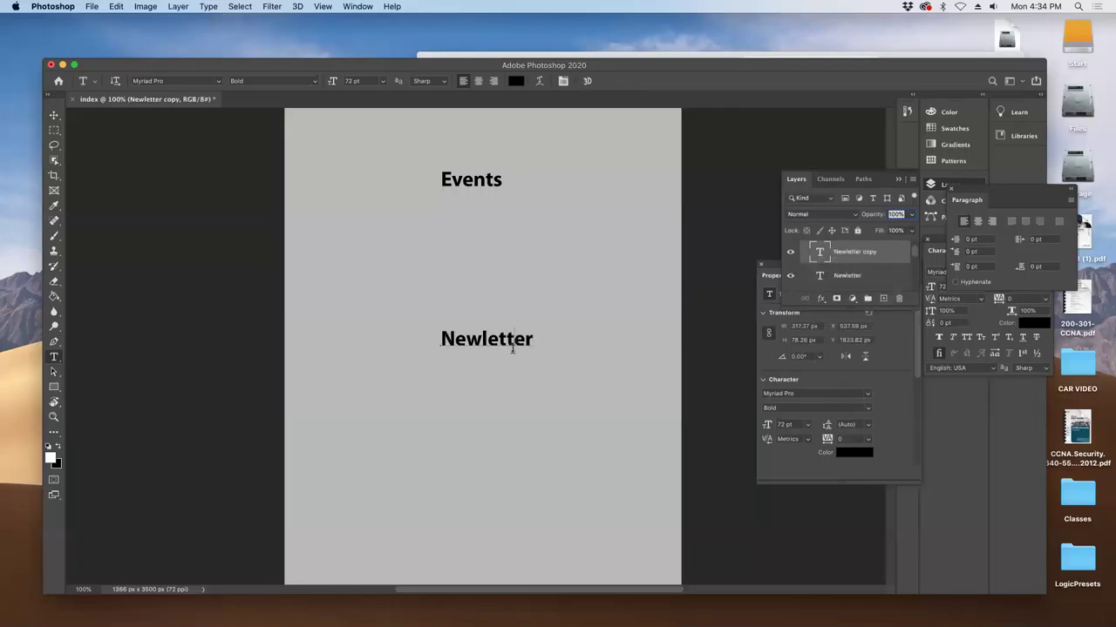
click(37, 92)
click(55, 119)
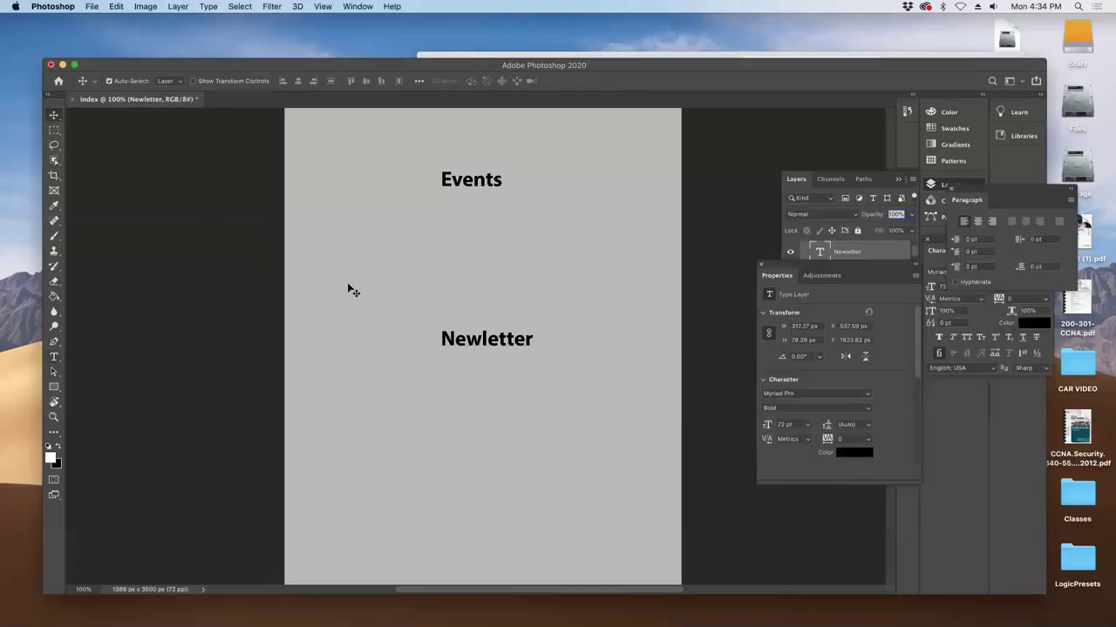
drag(458, 338, 495, 458)
scroll(460, 232, down, 5)
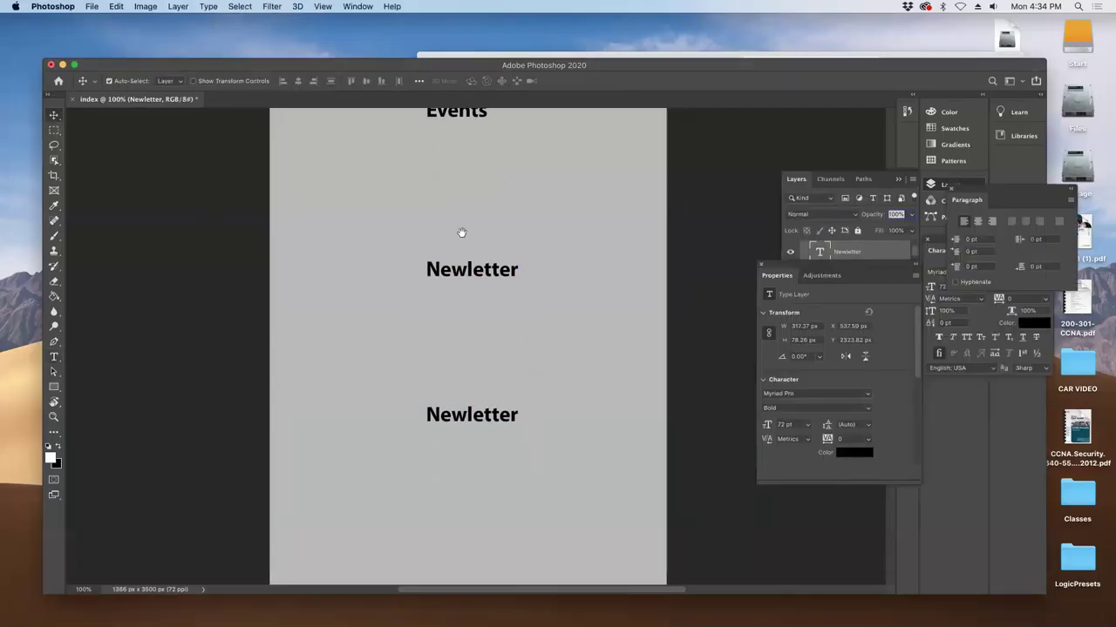
scroll(462, 323, up, 2)
- Retype the lower copy as 'Recent page' and shift it slightly sideways
key(t)
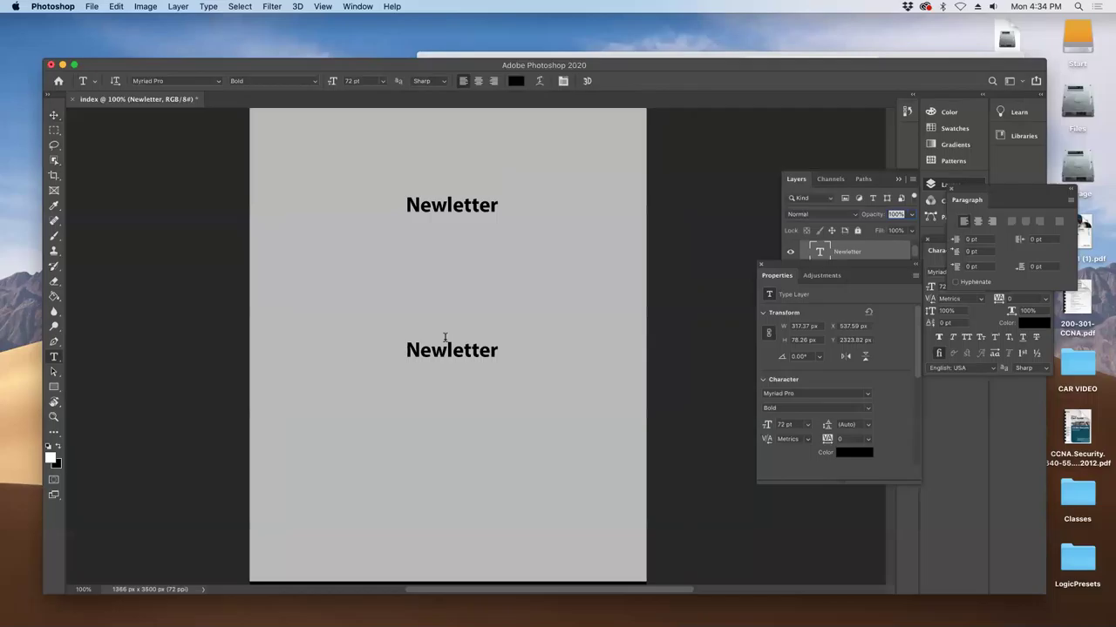
double_click(448, 347)
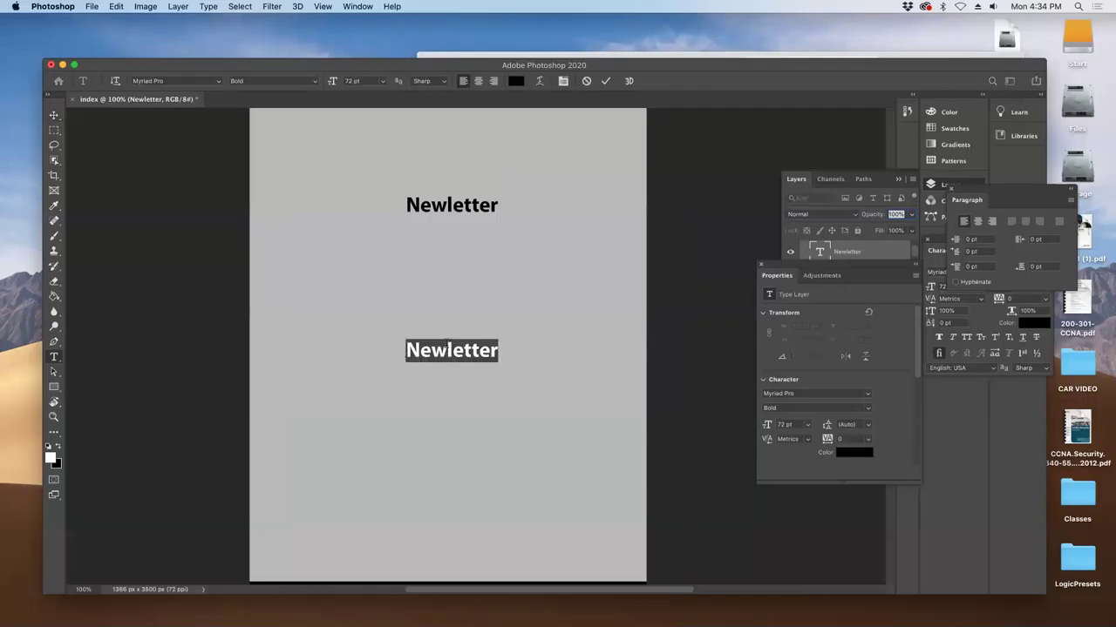
text(Recent)
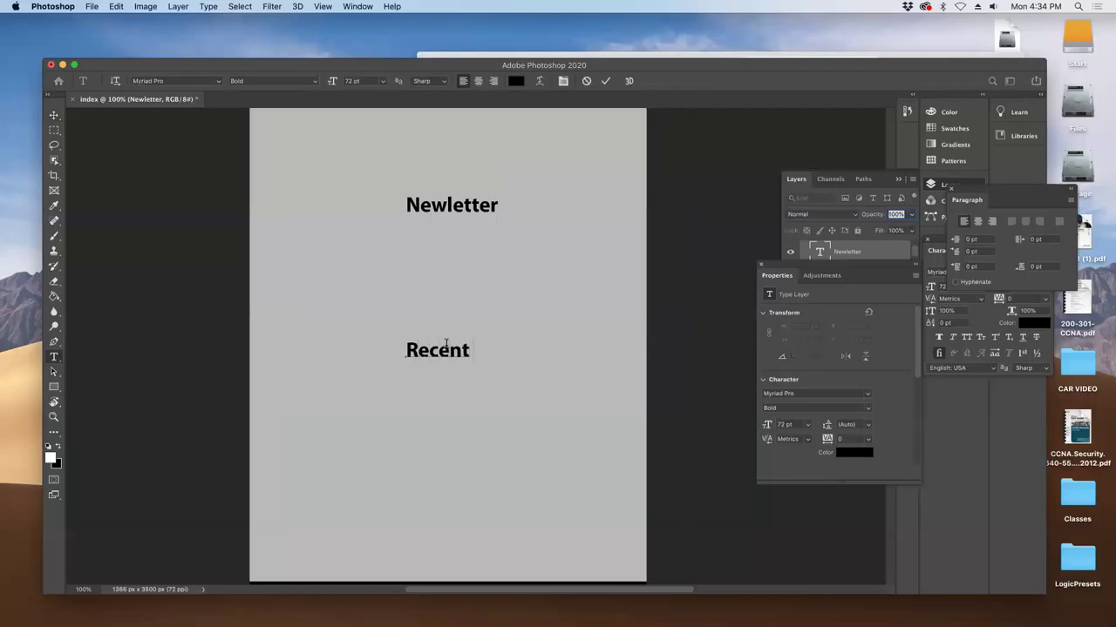
text( page)
click(55, 117)
drag(444, 351, 436, 353)
- Centre the Events heading and move the Recent page heading lower
scroll(465, 462, up, 5)
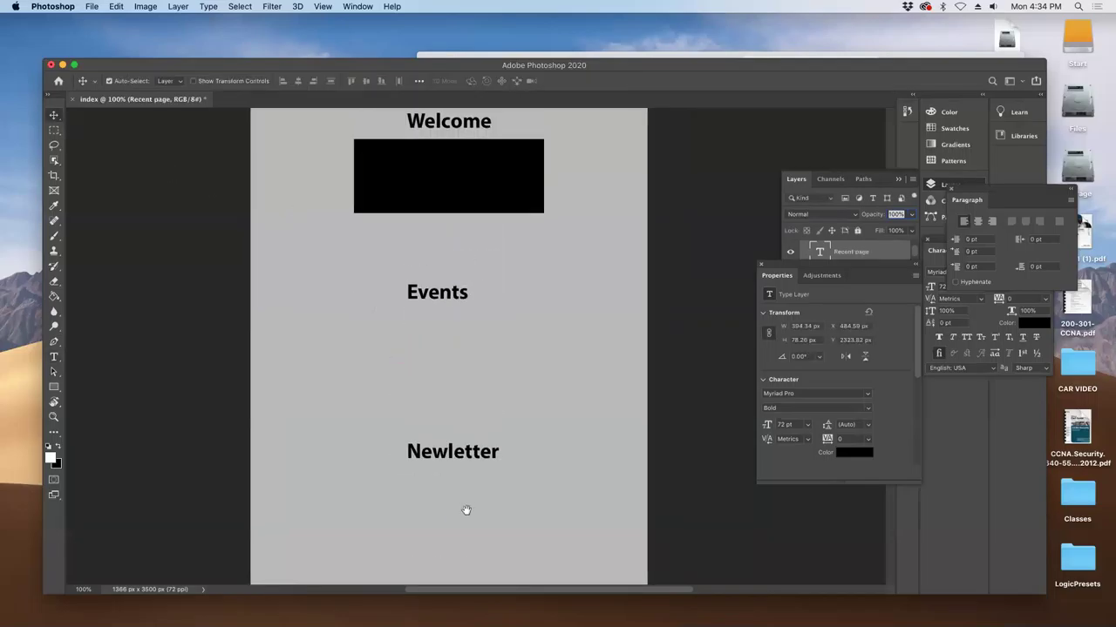
drag(447, 301, 463, 301)
drag(447, 395, 431, 157)
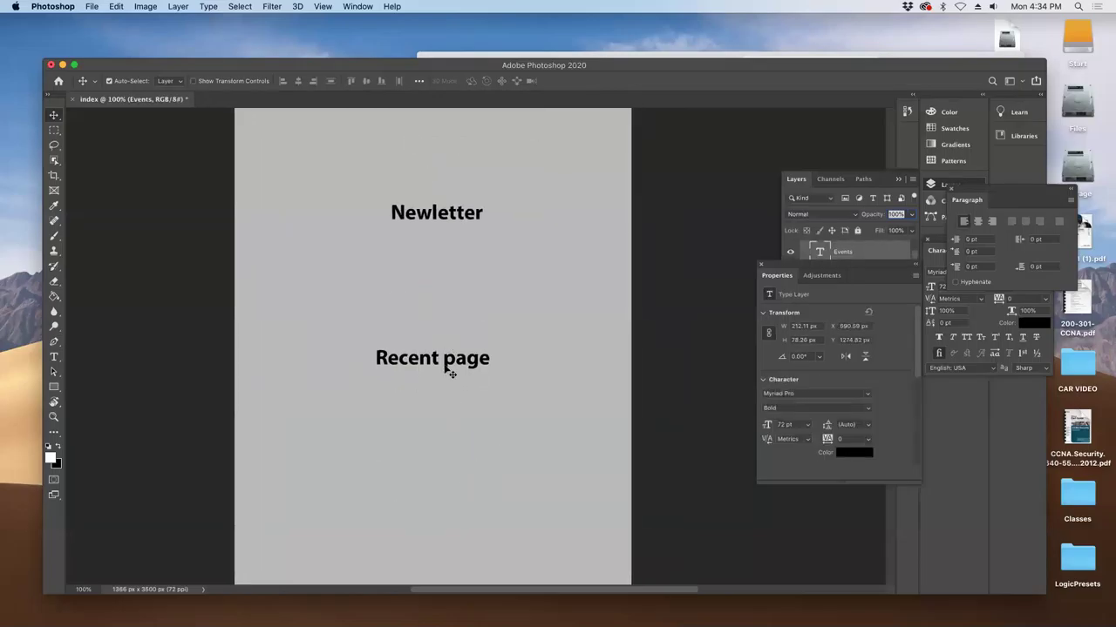
drag(453, 372, 461, 372)
scroll(440, 401, up, 5)
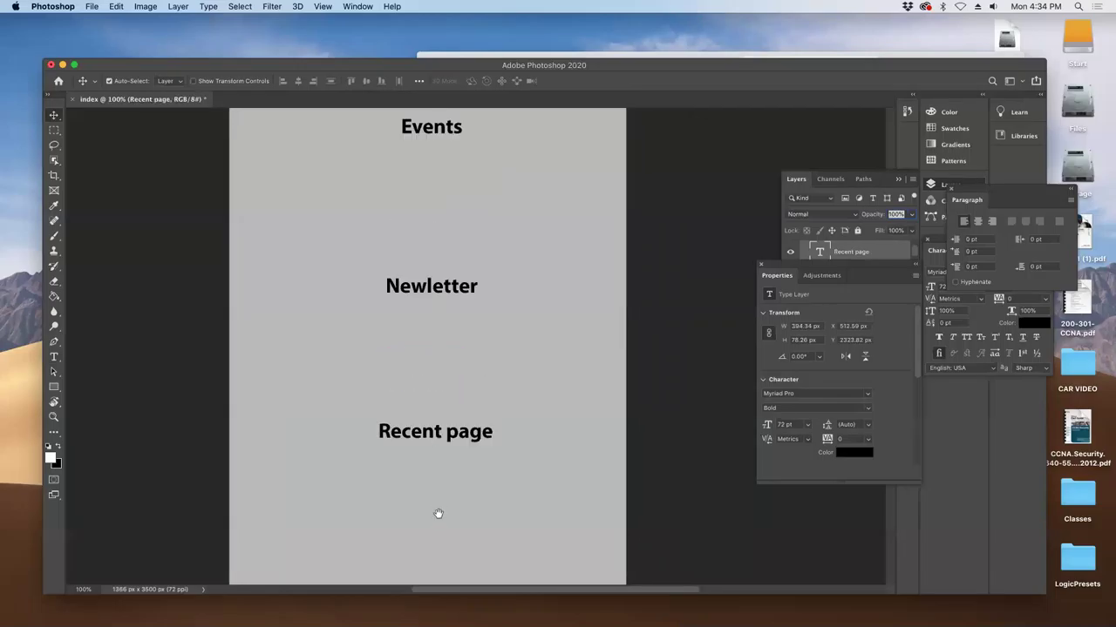
drag(444, 475, 442, 233)
drag(398, 370, 405, 467)
- Move the Newletter heading lower to Y 2032.82 px
scroll(486, 311, up, 5)
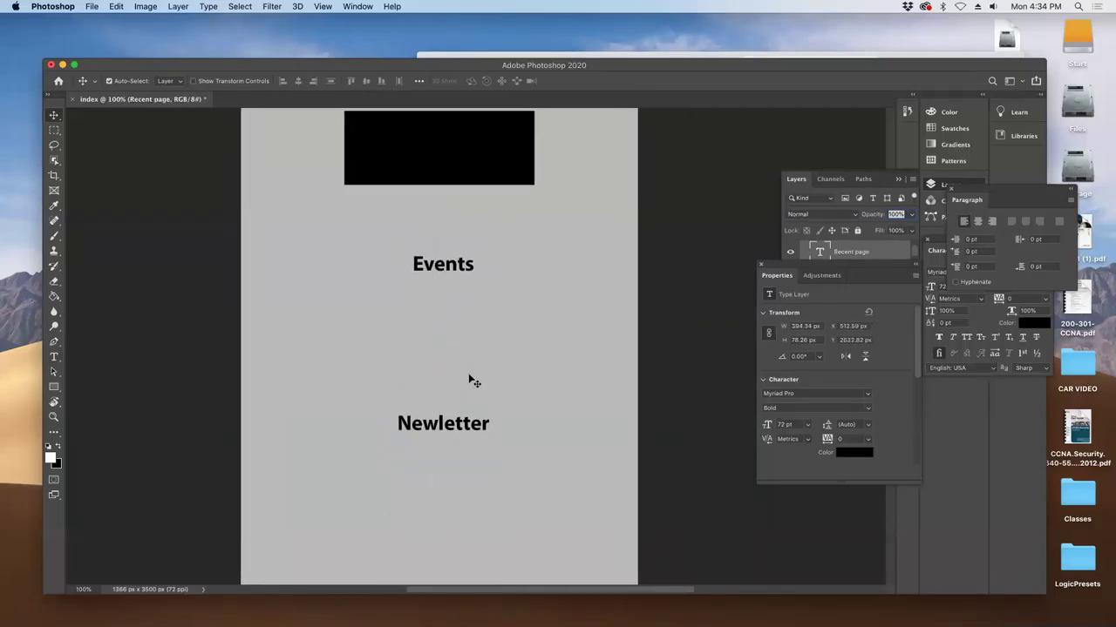
drag(452, 434, 453, 493)
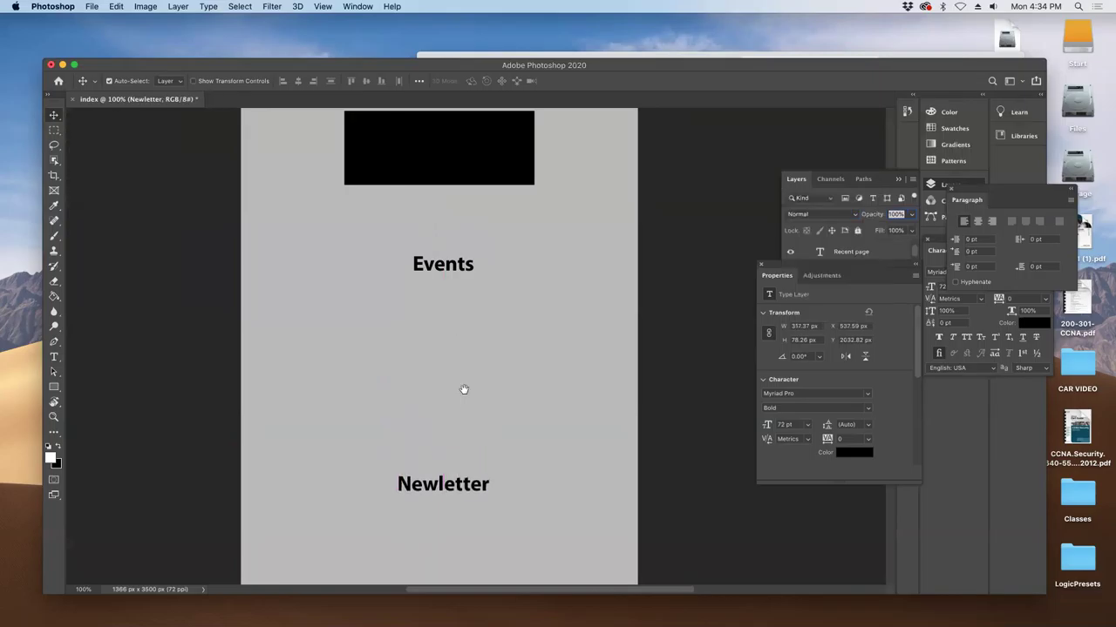
drag(460, 300, 499, 455)
- Nudge the black box under Welcome down to Y 847 px
scroll(569, 398, up, 5)
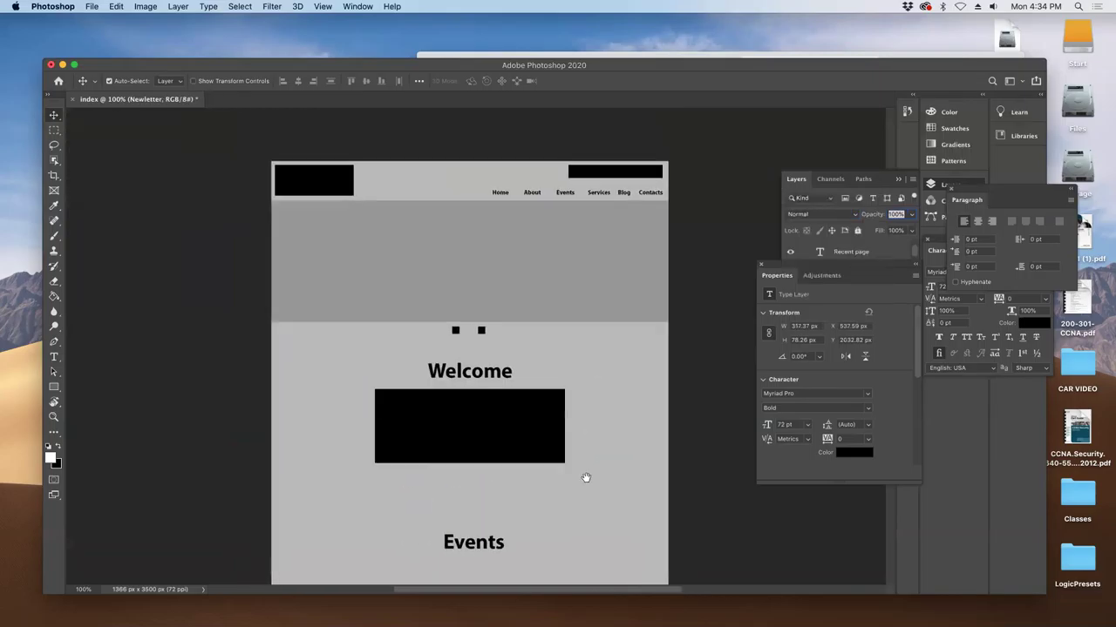
scroll(585, 478, down, 15)
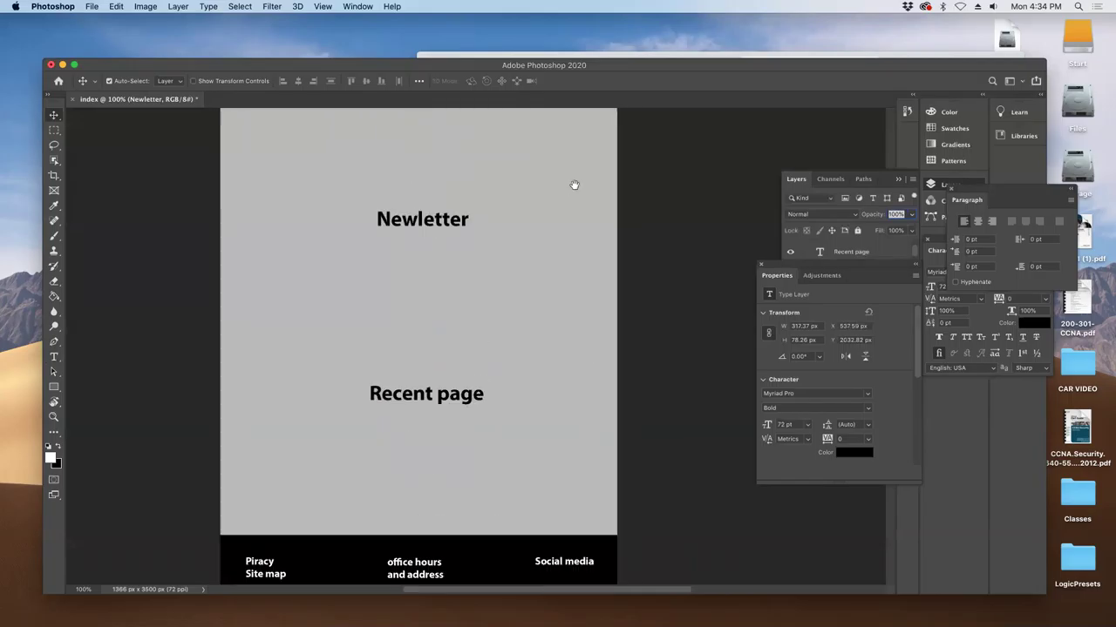
scroll(529, 262, up, 6)
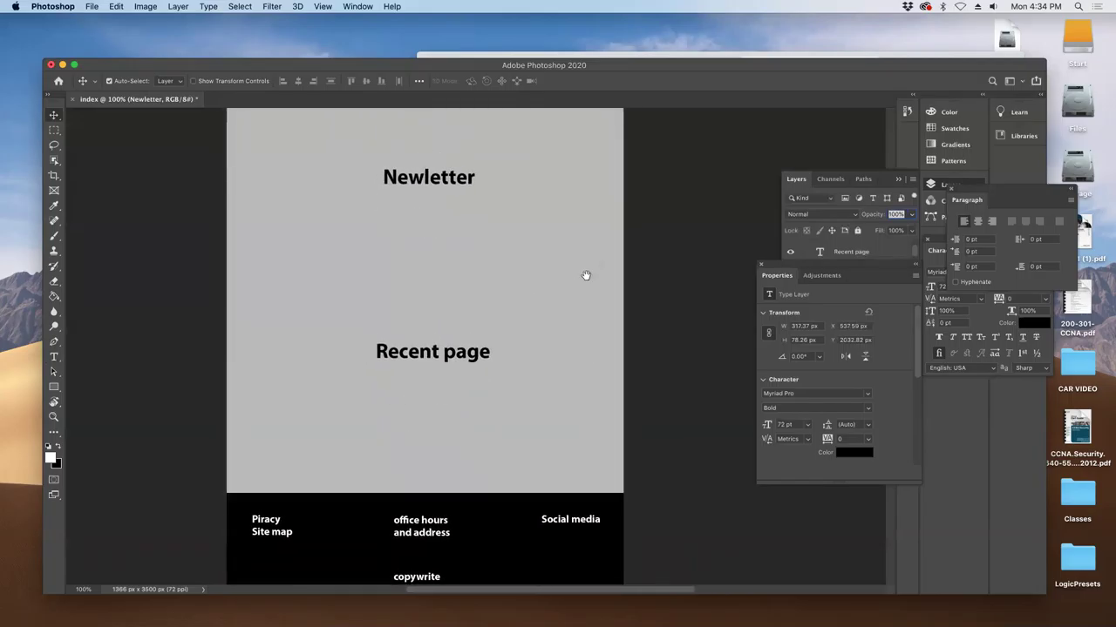
scroll(543, 321, up, 6)
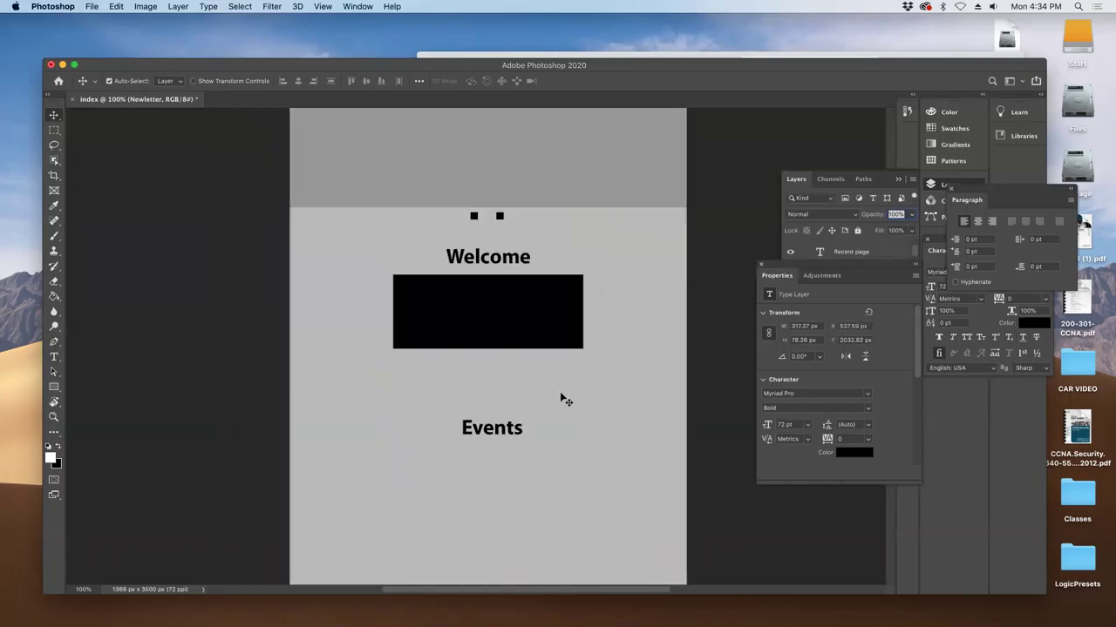
drag(488, 326, 488, 344)
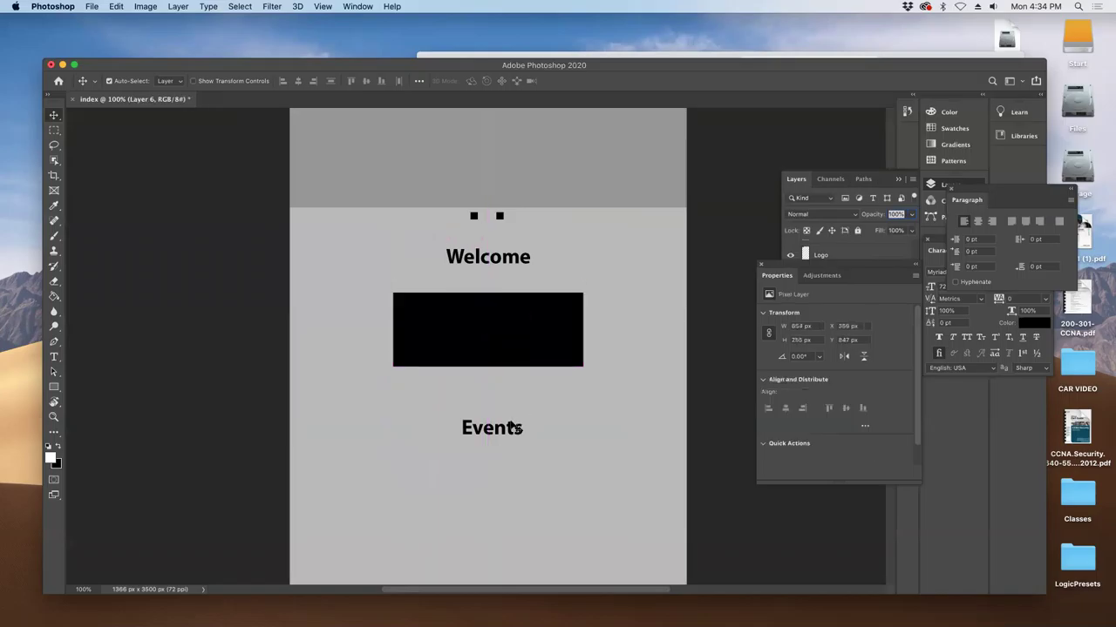
scroll(491, 331, up, 4)
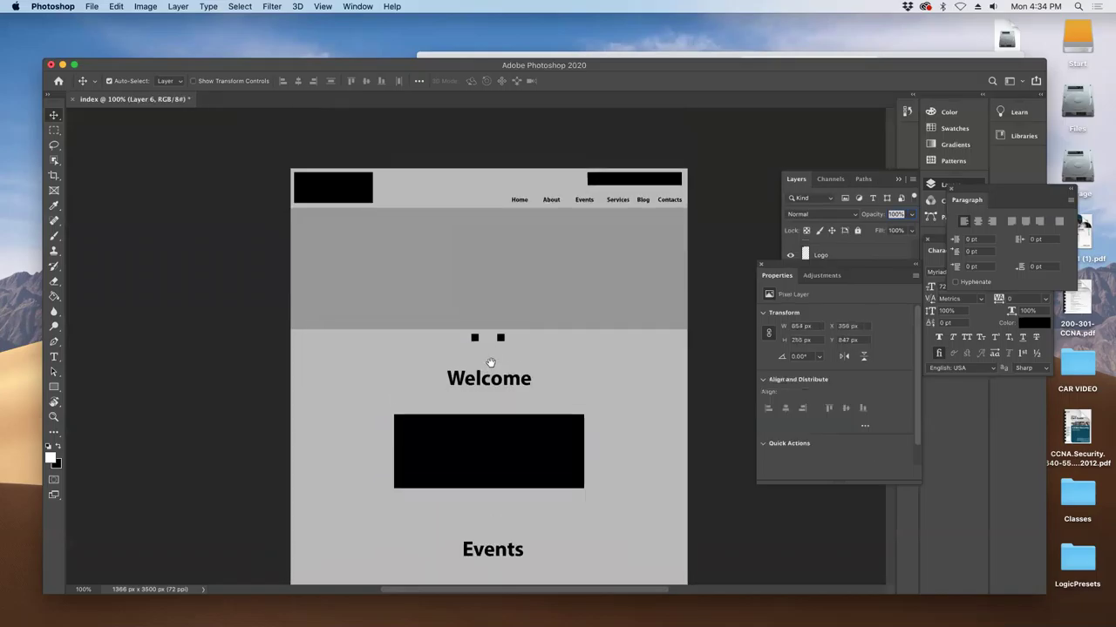
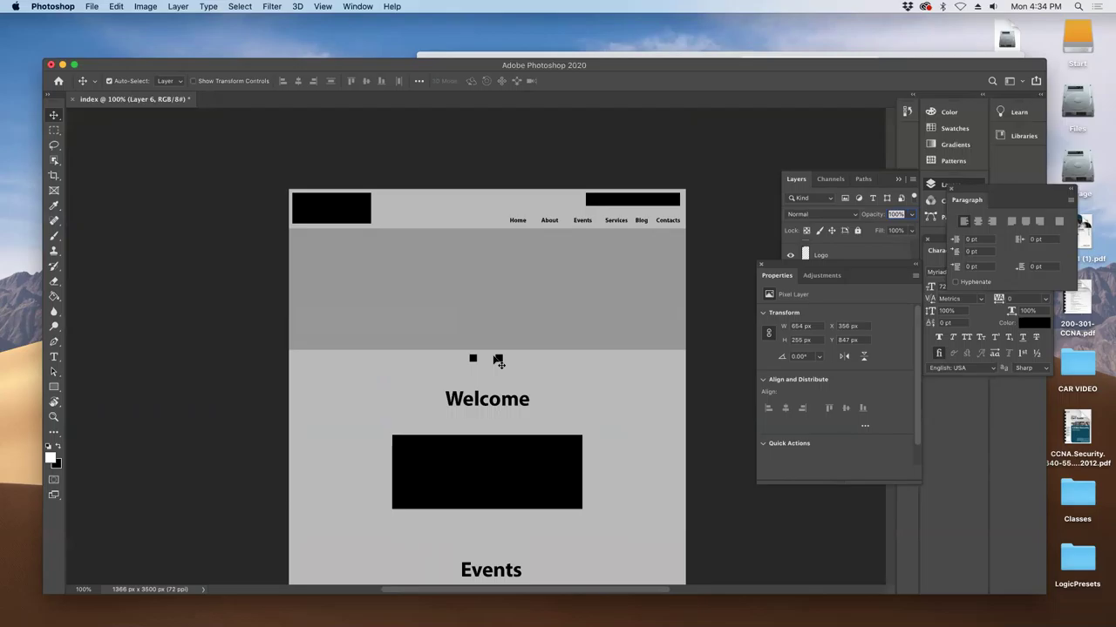
- Scale the Home-through-Contacts navigation links up to about 144% with Free Transform
click(520, 222)
key(super+t)
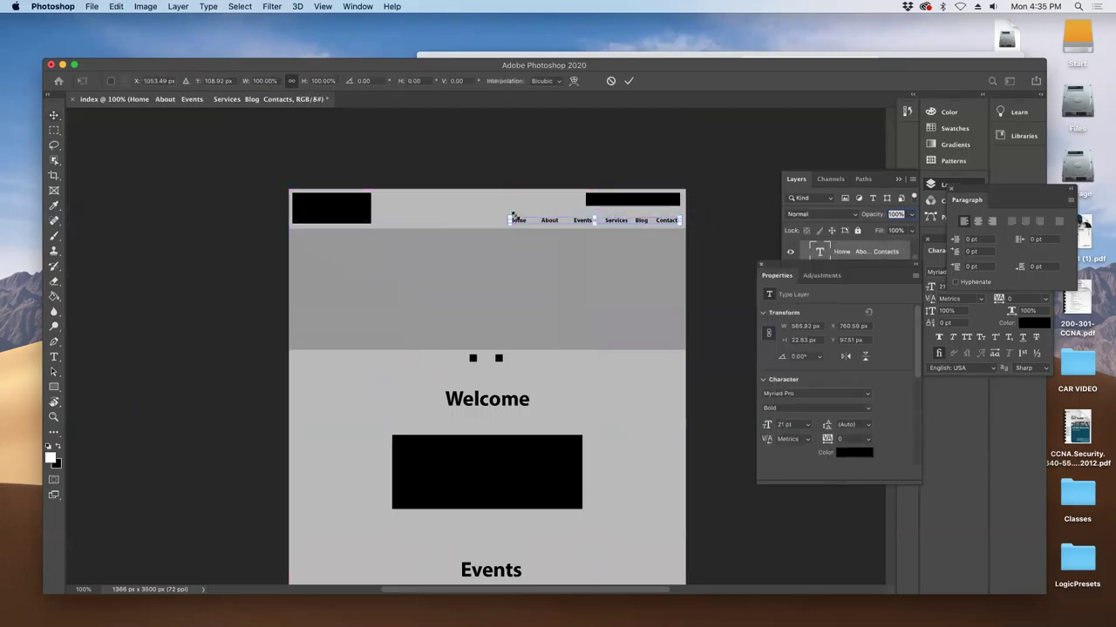
drag(503, 214, 436, 200)
key(Return)
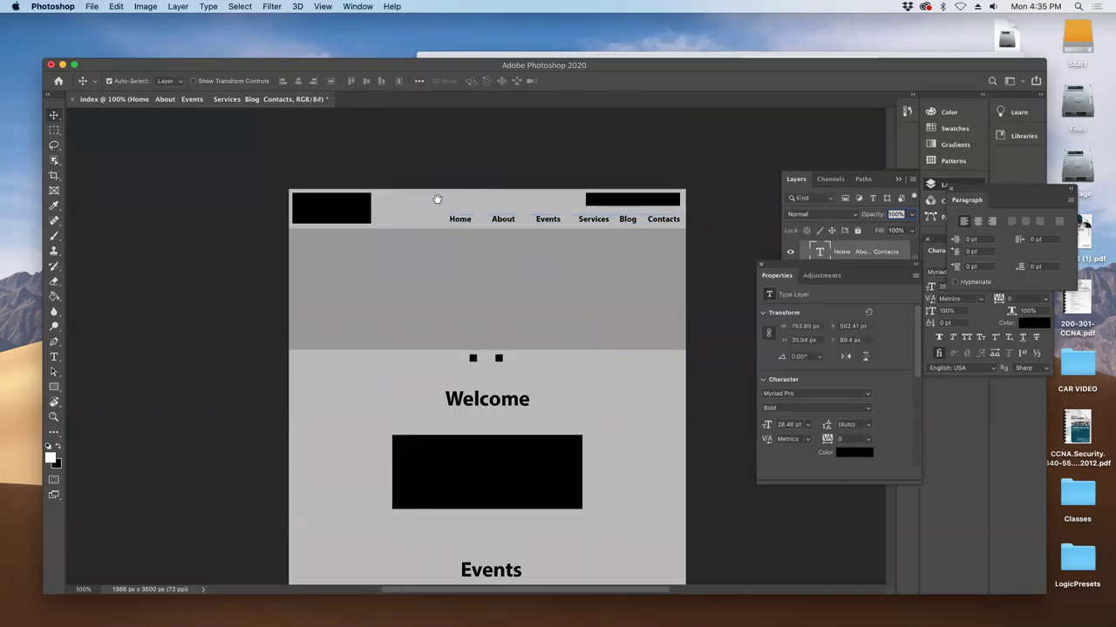
- Undo the accidental grey banner move and review the lower sections down to Recent page
mouse_move(517, 285)
mouse_down()
mouse_move(516, 273)
mouse_move(506, 302)
mouse_up()
key(super+z)
scroll(561, 381, down, 10)
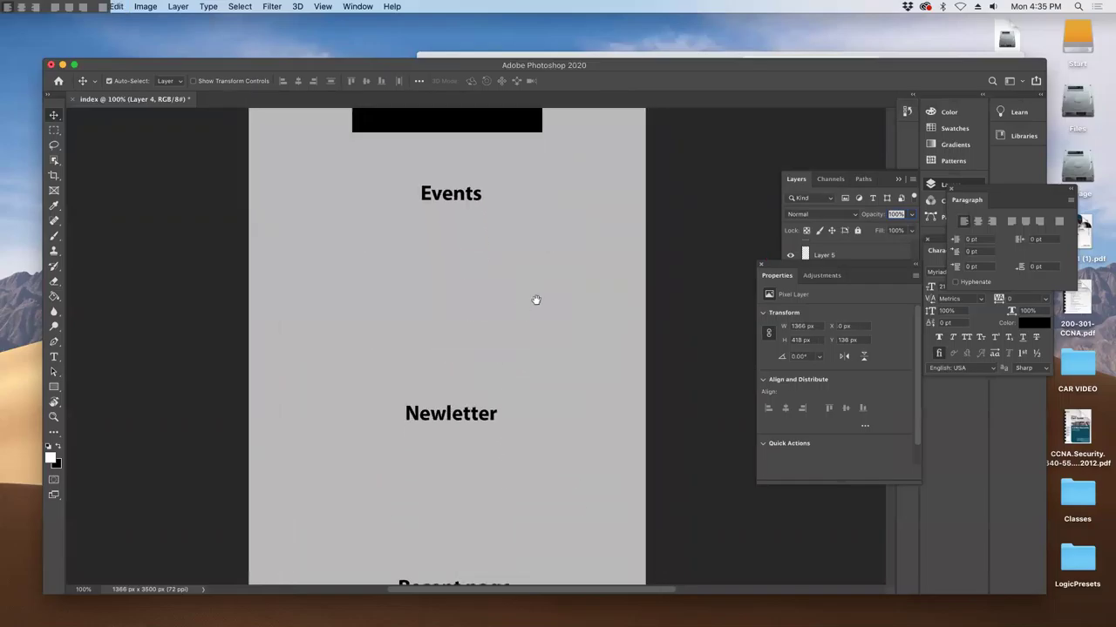
drag(536, 299, 593, 414)
drag(590, 359, 570, 252)
scroll(571, 253, down, 5)
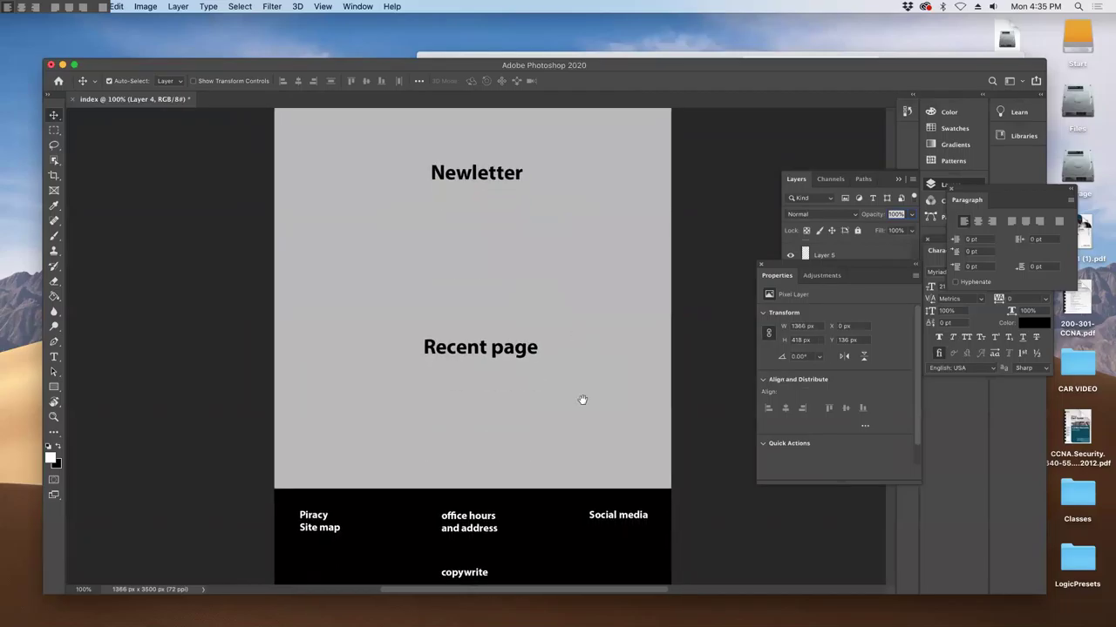
scroll(582, 400, up, 10)
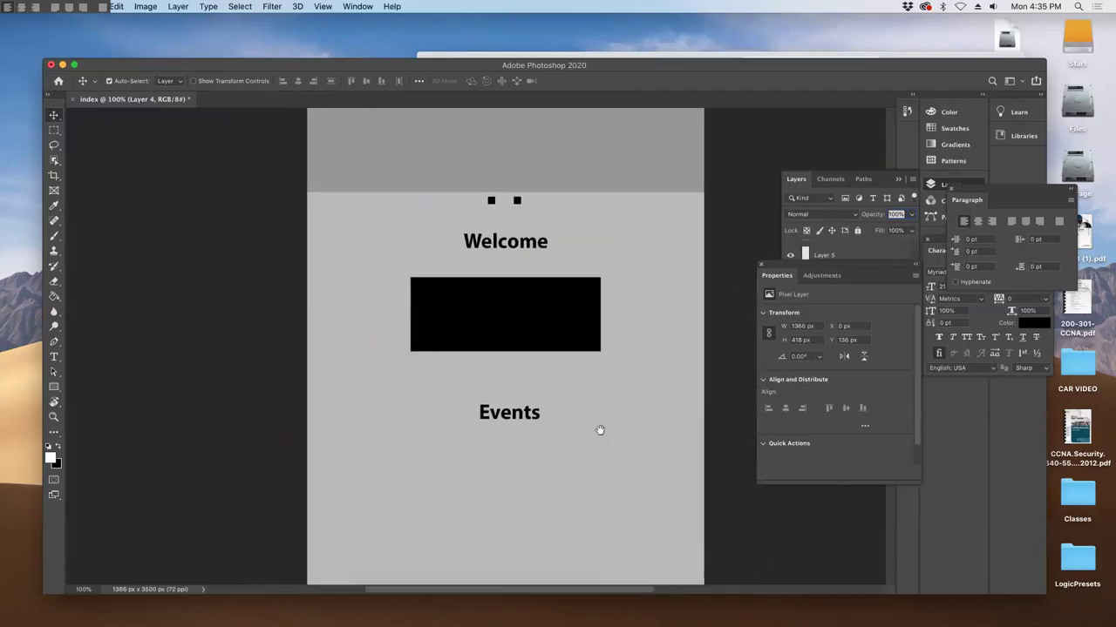
scroll(599, 430, down, 3)
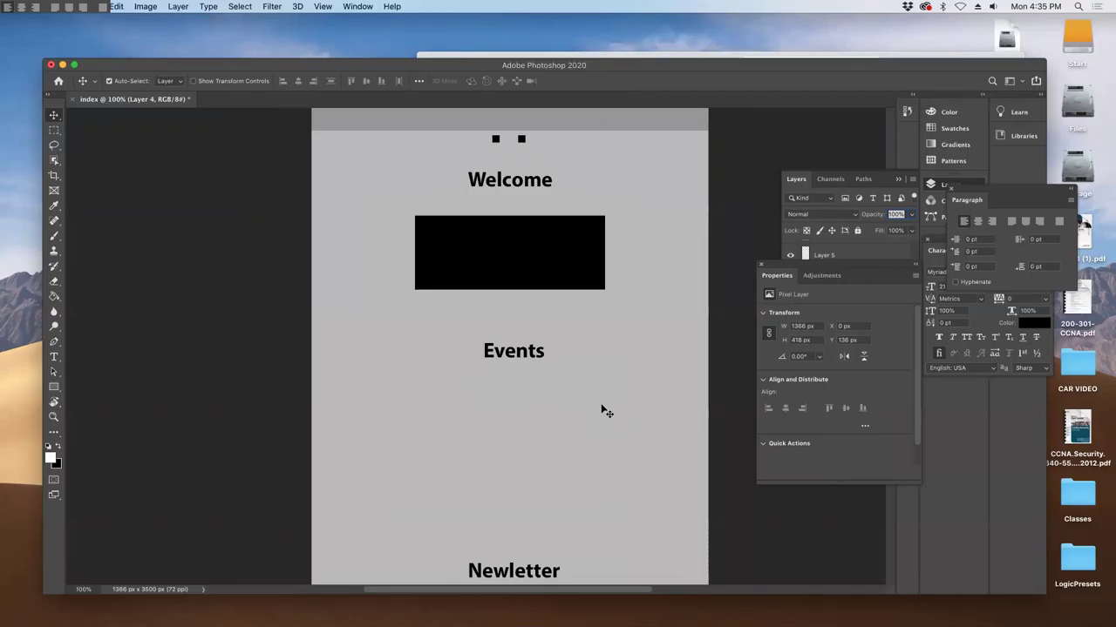
scroll(602, 346, left, 1)
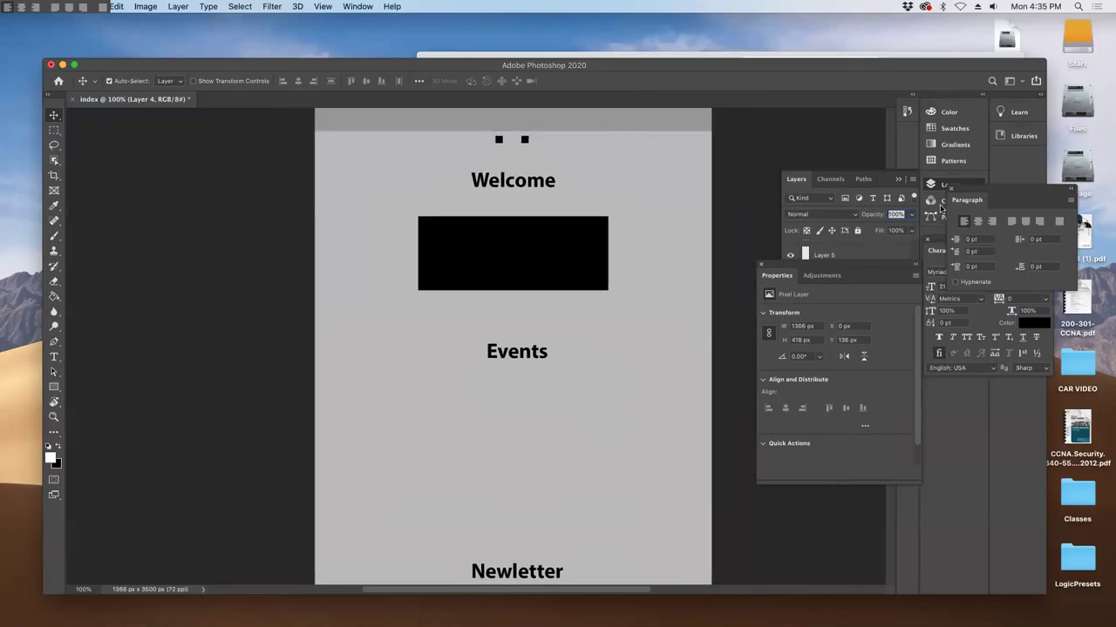
- Duplicate Layer 4 and stretch the copy into a grey band behind Events
click(936, 186)
click(929, 185)
drag(830, 288, 884, 299)
drag(641, 132, 605, 454)
key(super+t)
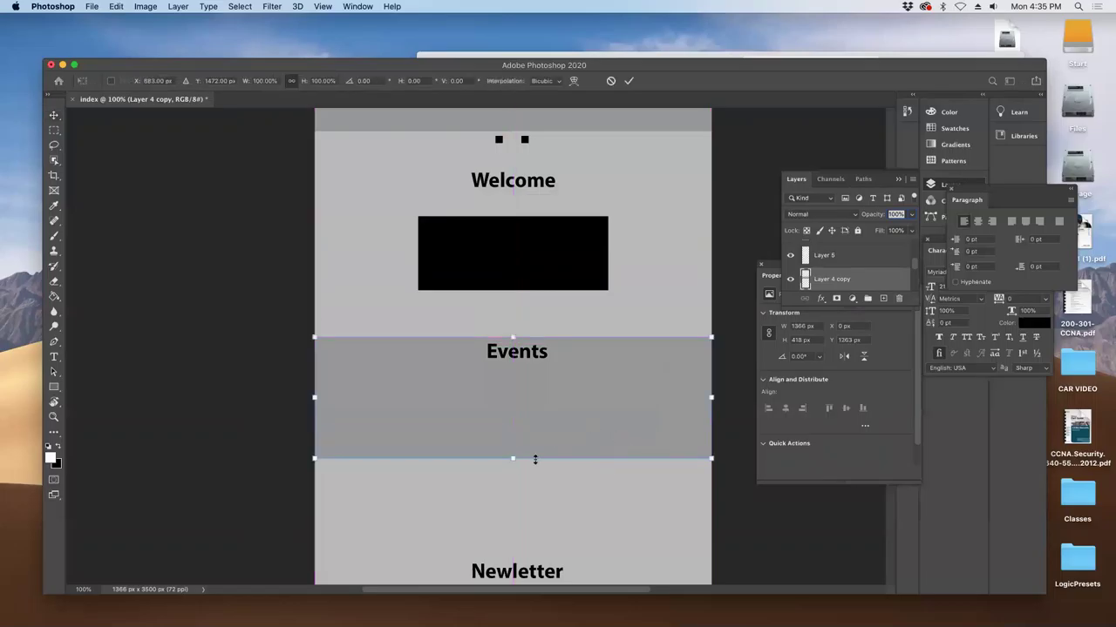
drag(510, 459, 510, 253)
key(Return)
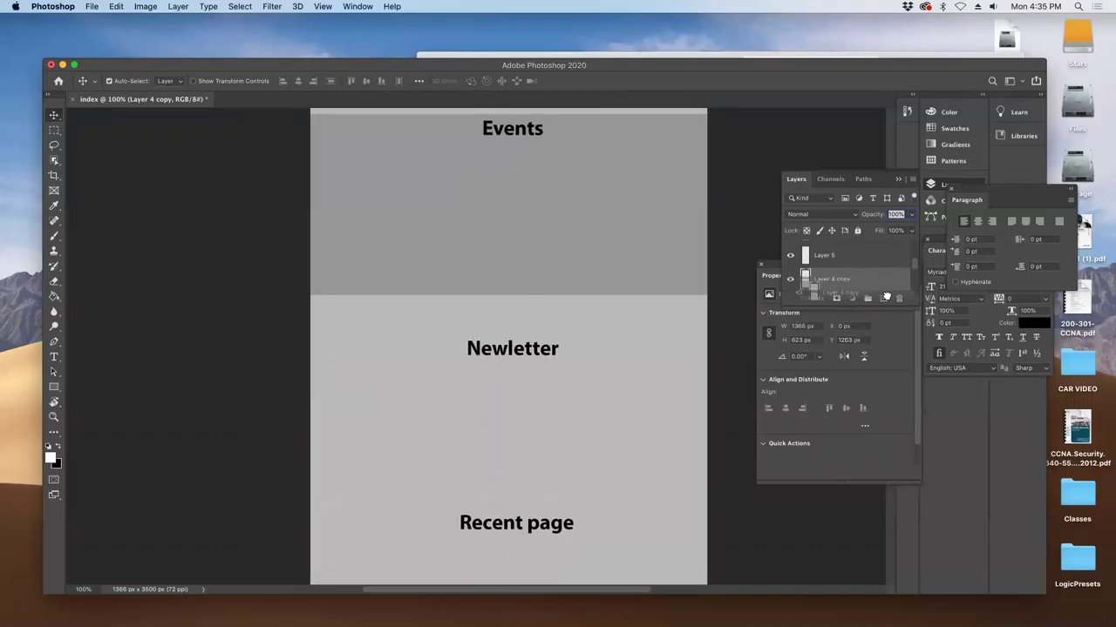
- Duplicate the band again and fit the copy behind the Recent page section
drag(622, 241, 609, 467)
scroll(603, 428, down, 3)
key(ctrl+t)
mouse_move(510, 482)
mouse_down()
mouse_move(511, 427)
mouse_move(511, 462)
mouse_up()
scroll(640, 418, up, 4)
key(Return)
scroll(685, 369, up, 5)
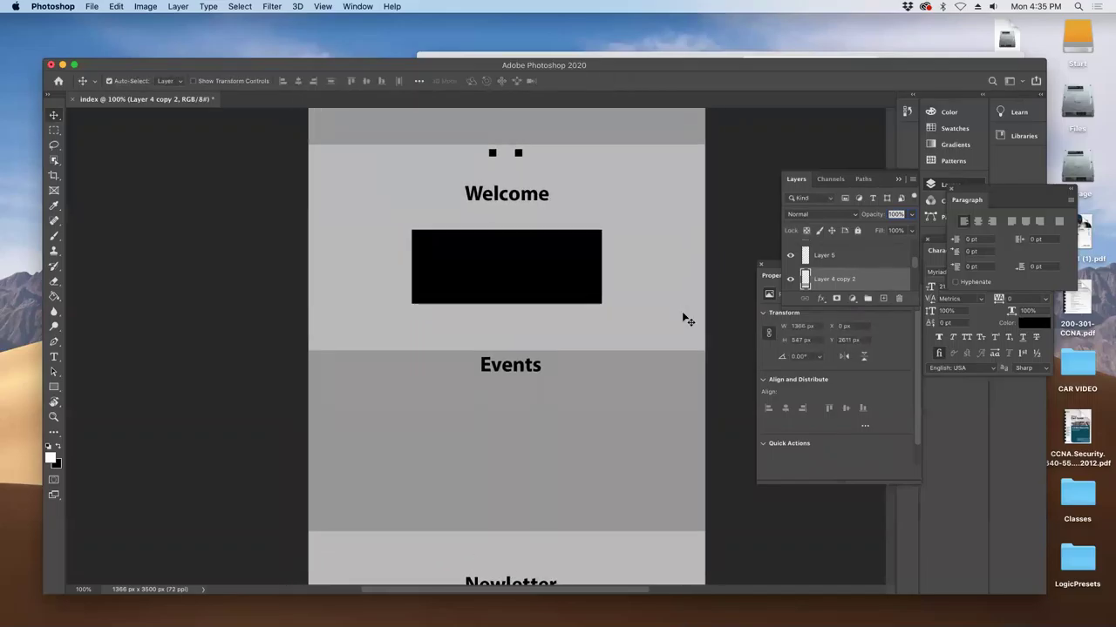
- Hide the black rectangle under Welcome (Layer 6)
drag(567, 268, 576, 261)
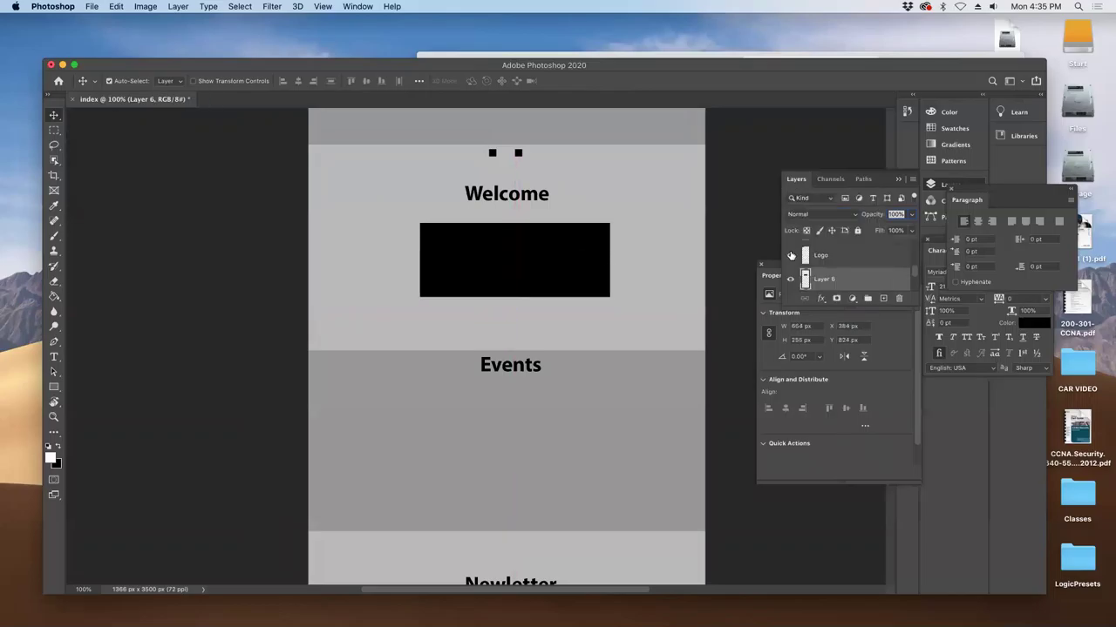
click(790, 279)
scroll(623, 299, down, 2)
scroll(622, 299, left, 1)
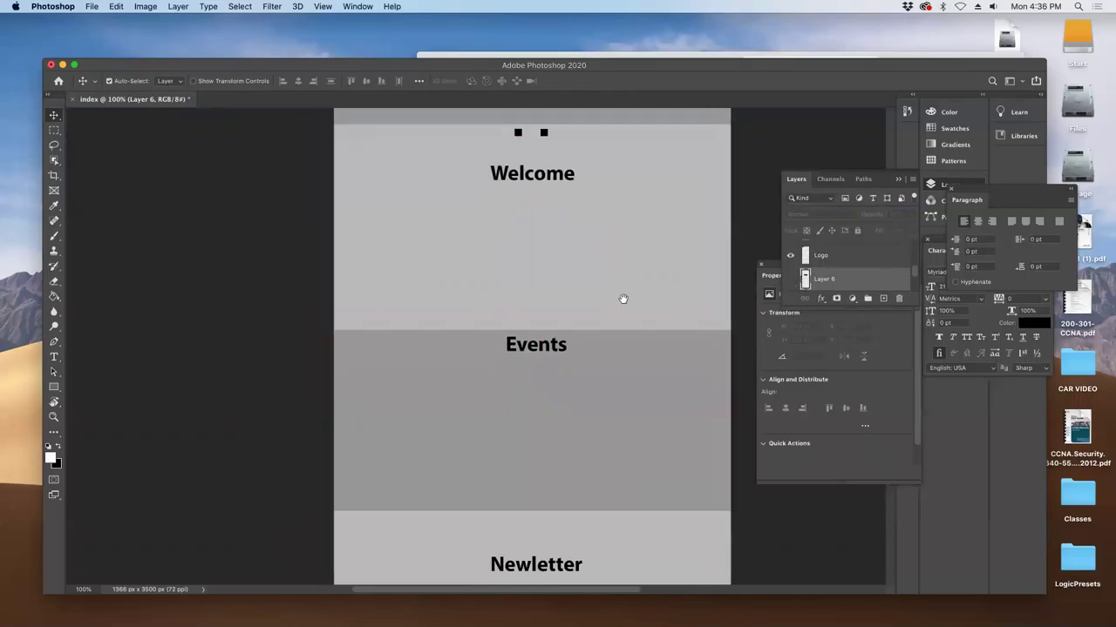
scroll(564, 351, down, 1)
scroll(562, 345, right, 1)
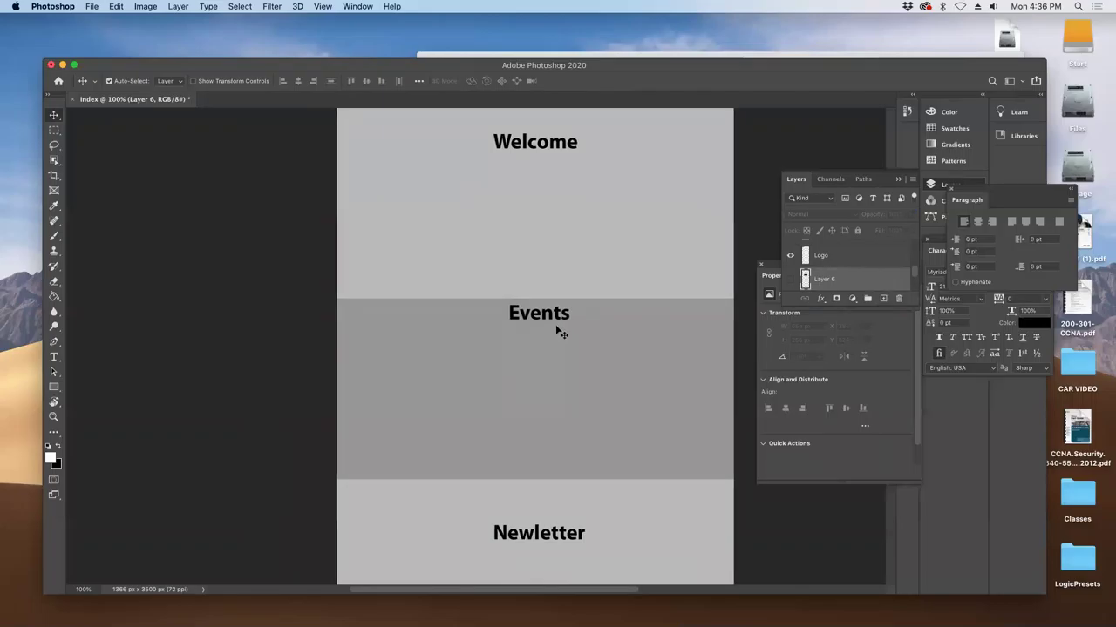
scroll(593, 322, down, 1)
scroll(593, 322, left, 1)
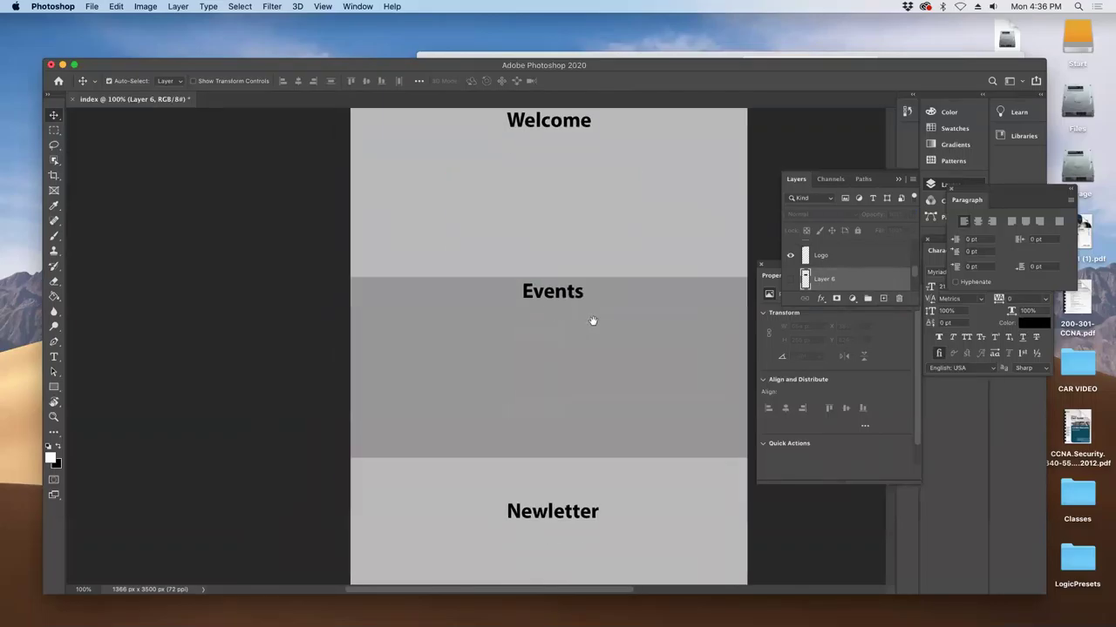
scroll(478, 264, up, 4)
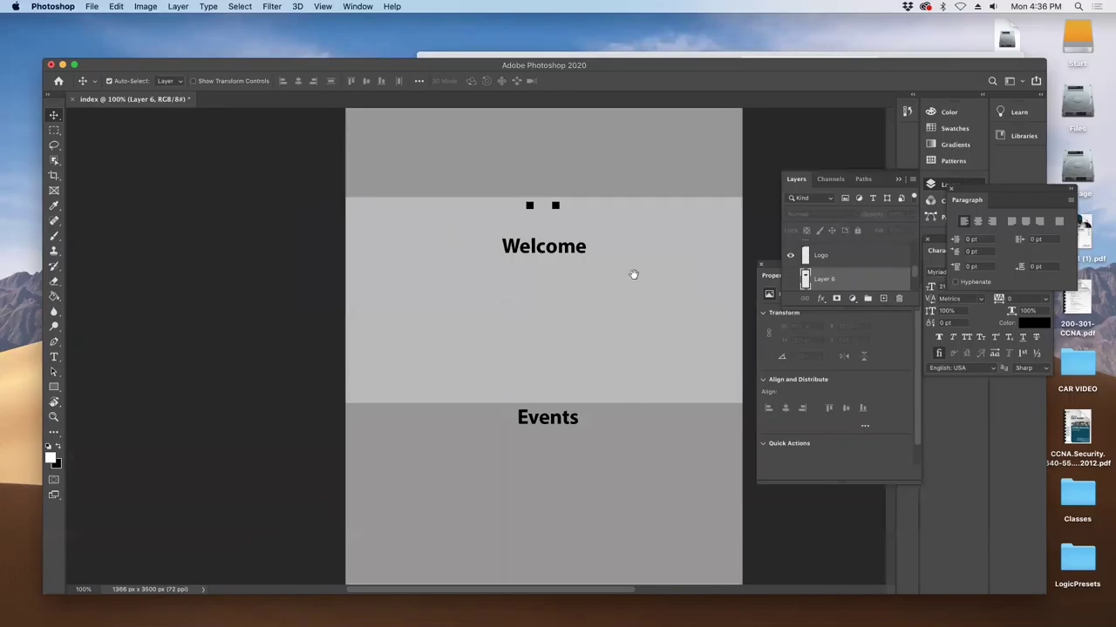
scroll(626, 253, down, 5)
scroll(626, 253, left, 1)
scroll(610, 233, left, 1)
- Nudge the Events and Newletter headings into place, check the footer, and save with Cmd+S
drag(596, 233, 590, 262)
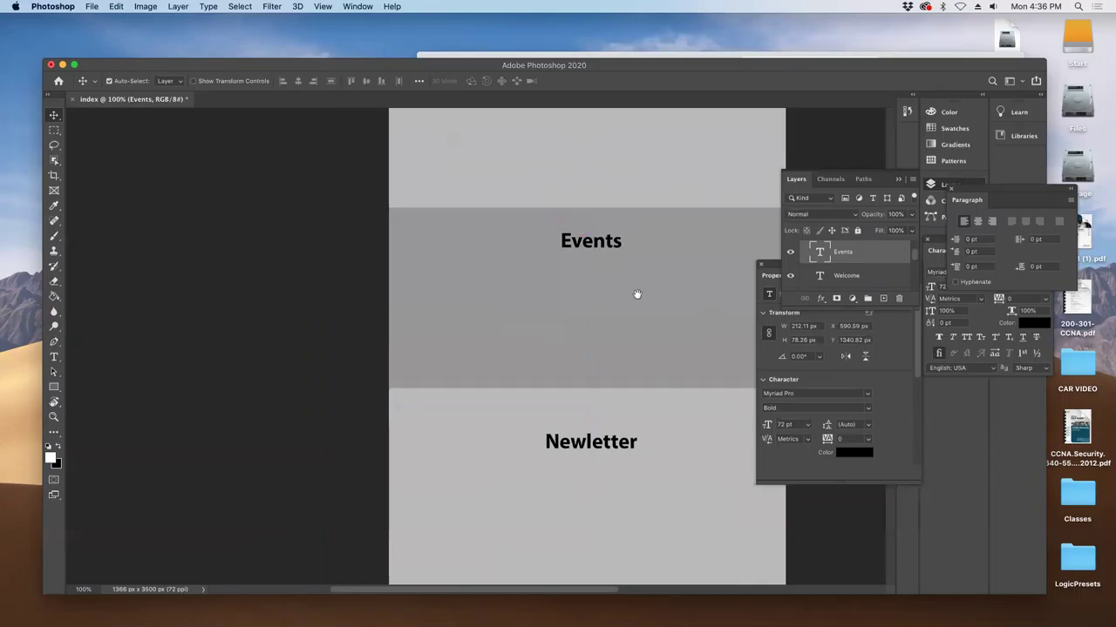
scroll(602, 327, down, 2)
scroll(601, 328, right, 1)
drag(573, 355, 576, 339)
drag(576, 340, 588, 204)
drag(720, 276, 685, 290)
key(super+s)
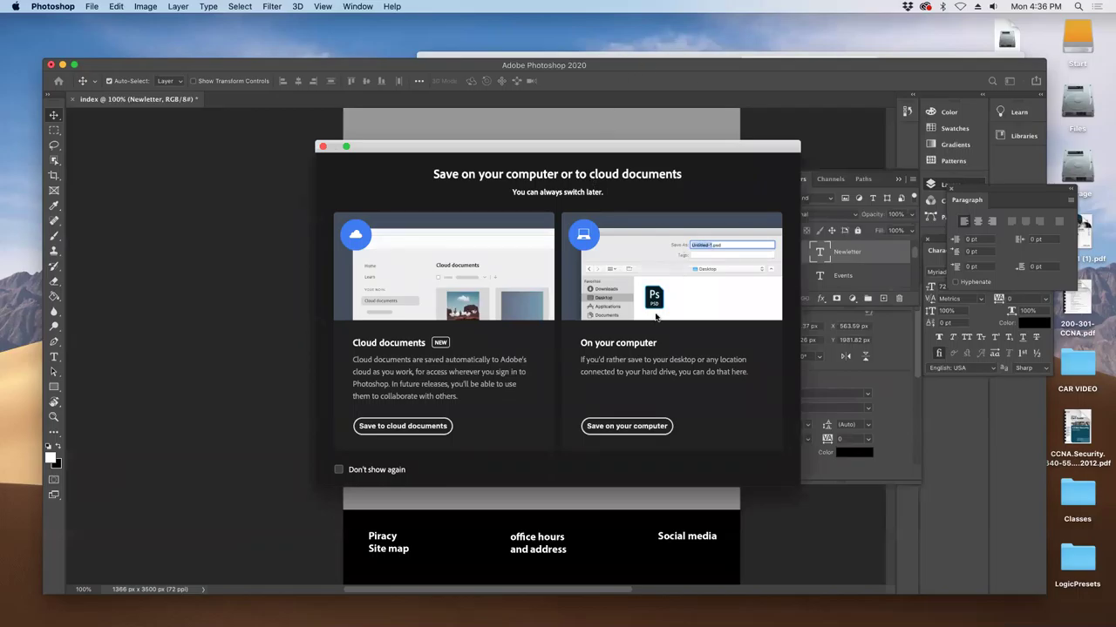
- Choose Save As to this computer with Desktop as the location
click(322, 146)
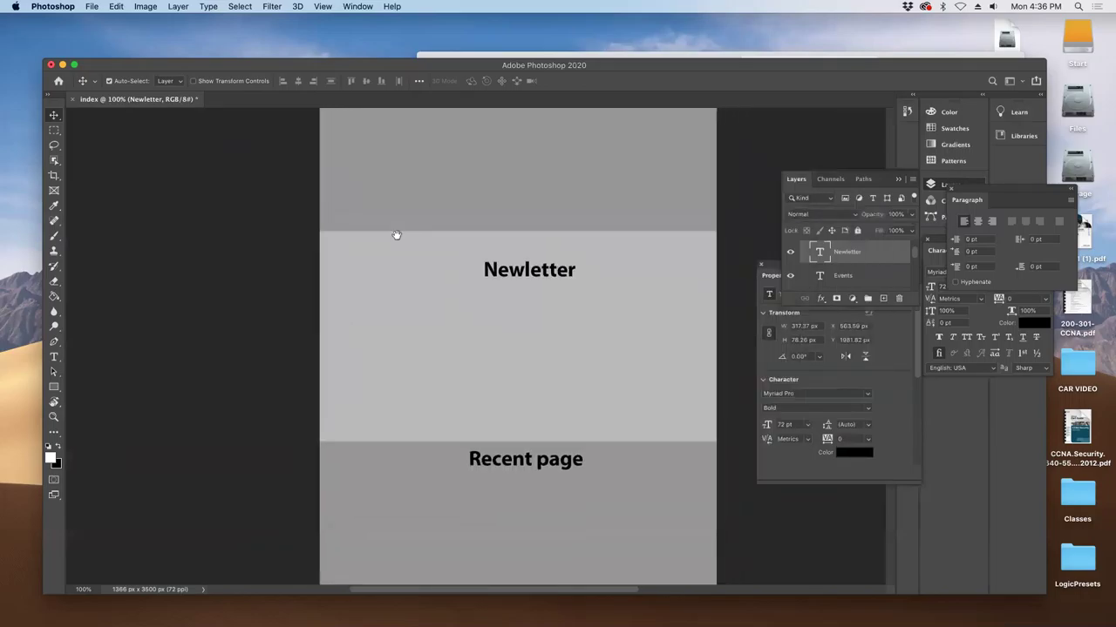
click(92, 6)
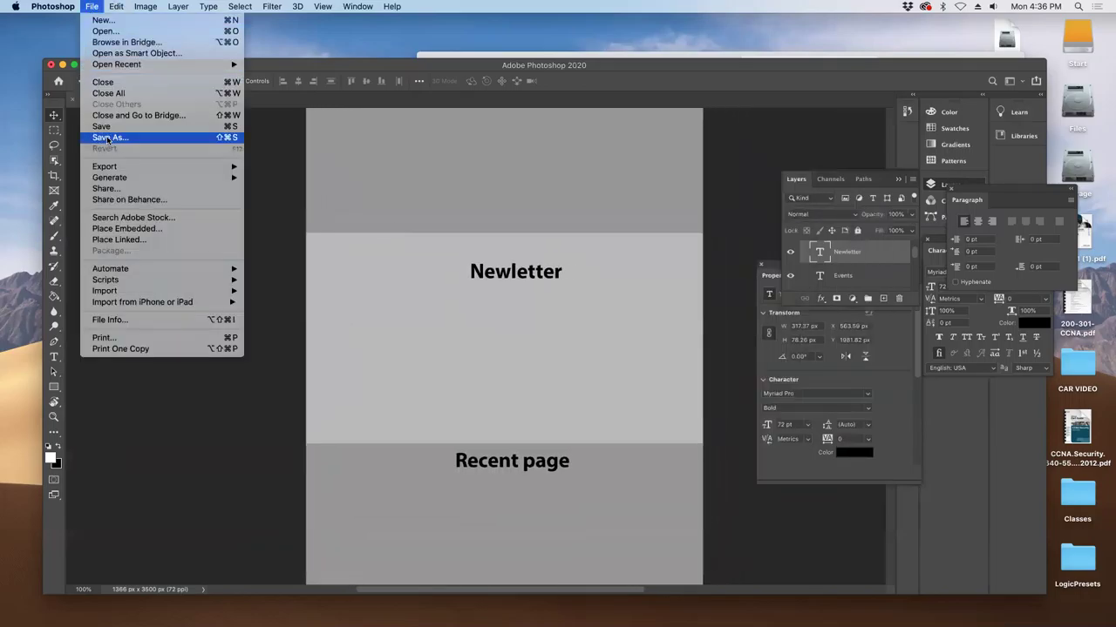
click(107, 138)
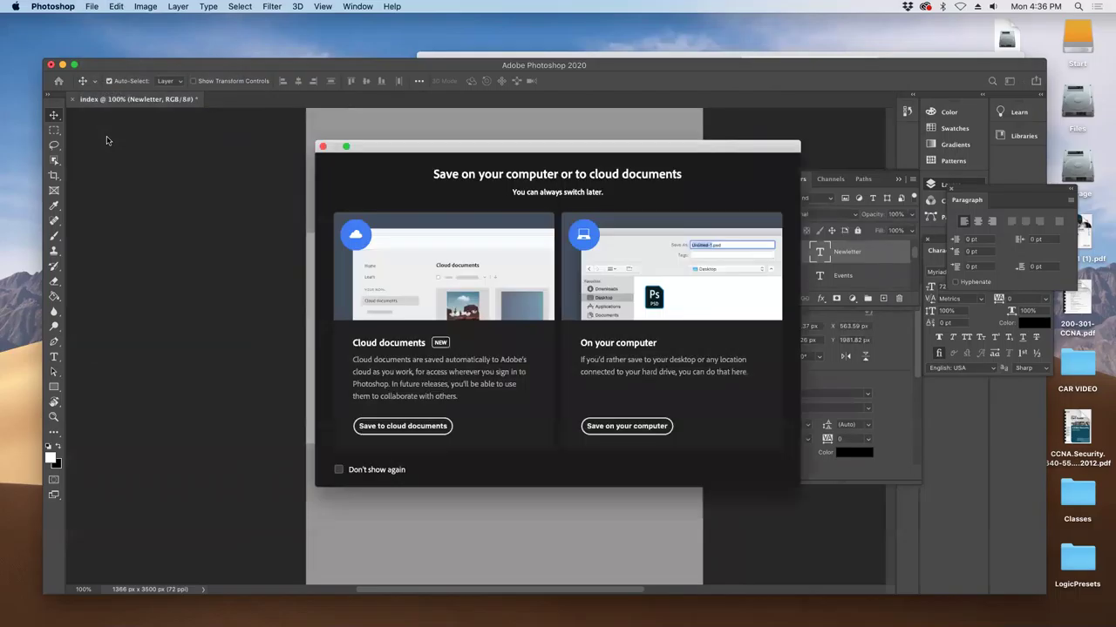
click(636, 427)
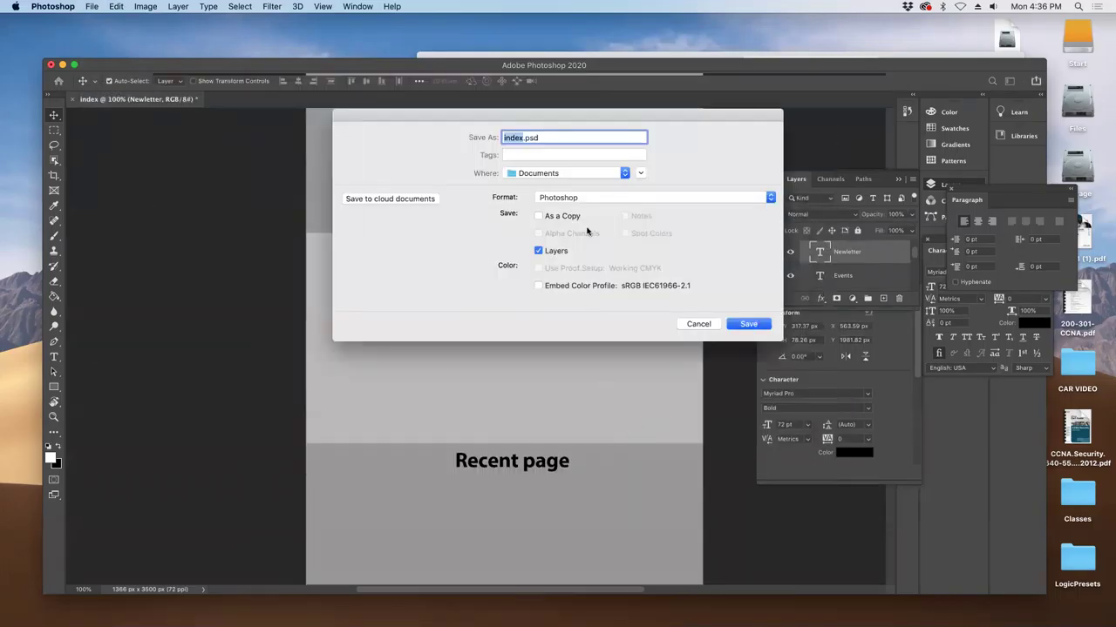
click(569, 174)
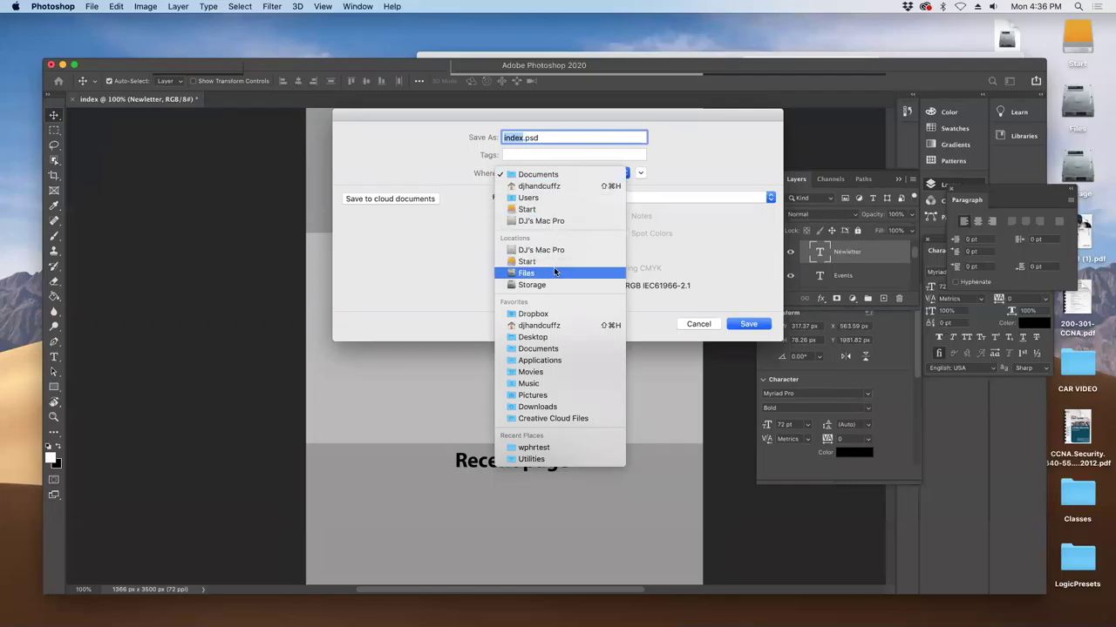
click(549, 186)
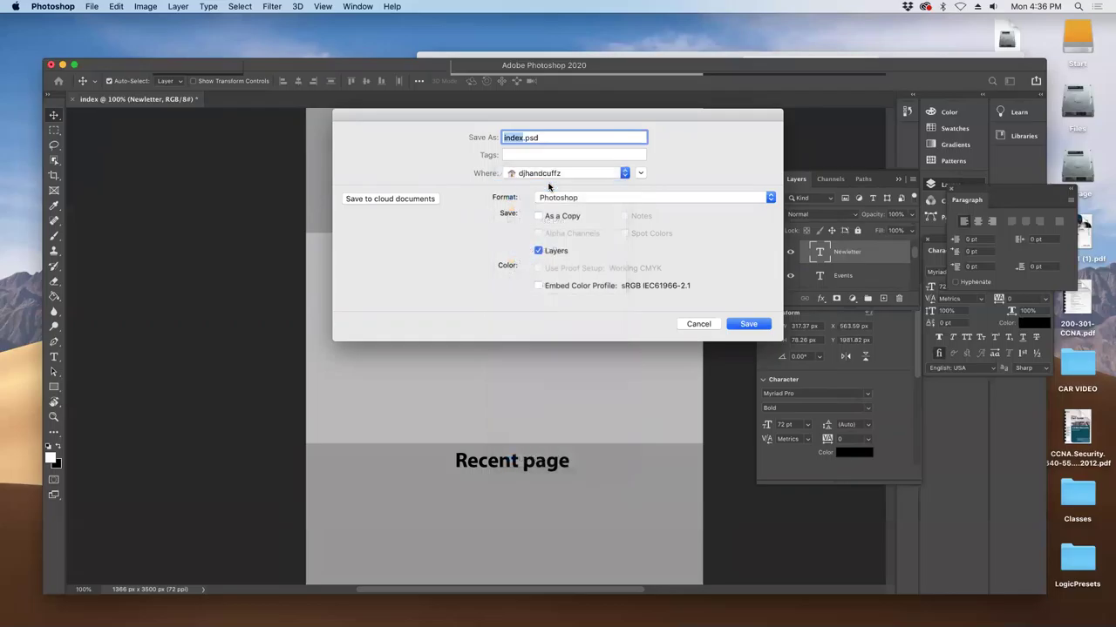
click(537, 174)
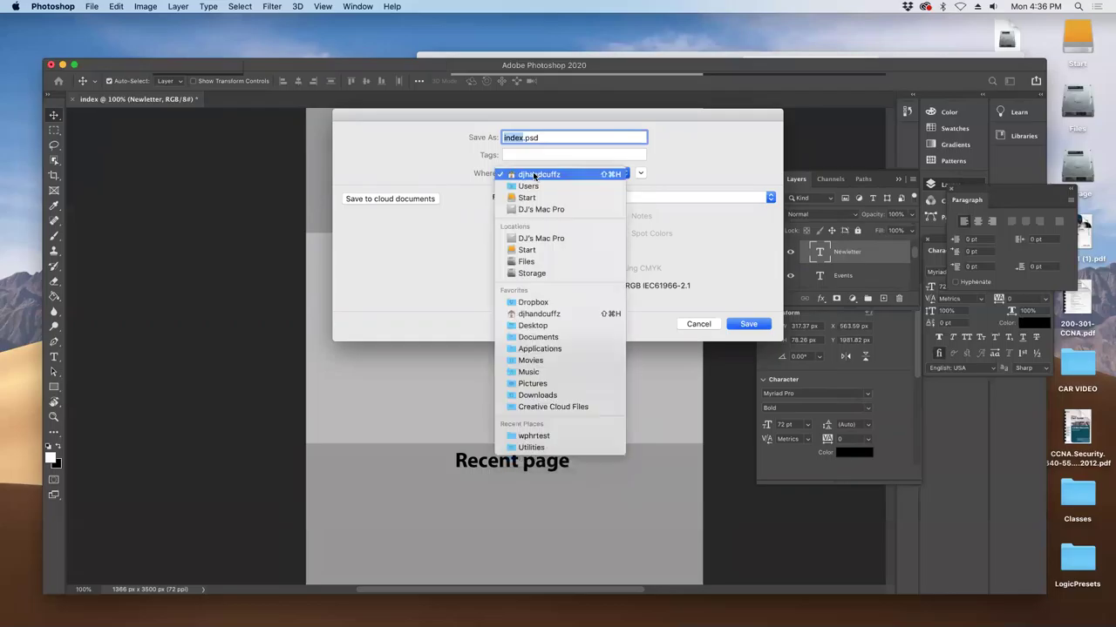
click(523, 324)
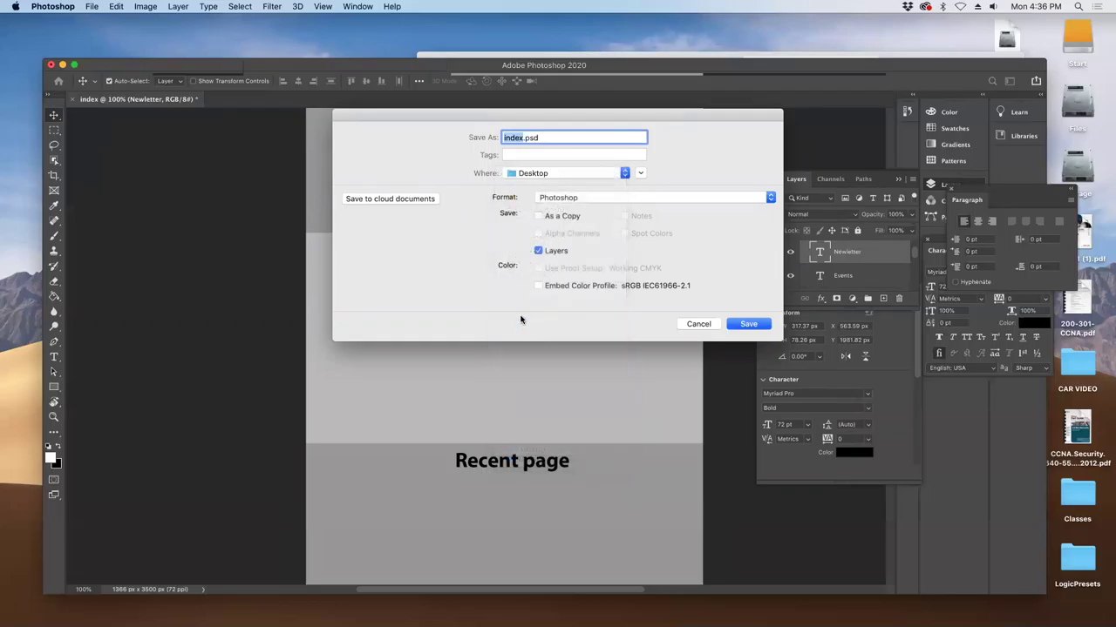
click(567, 175)
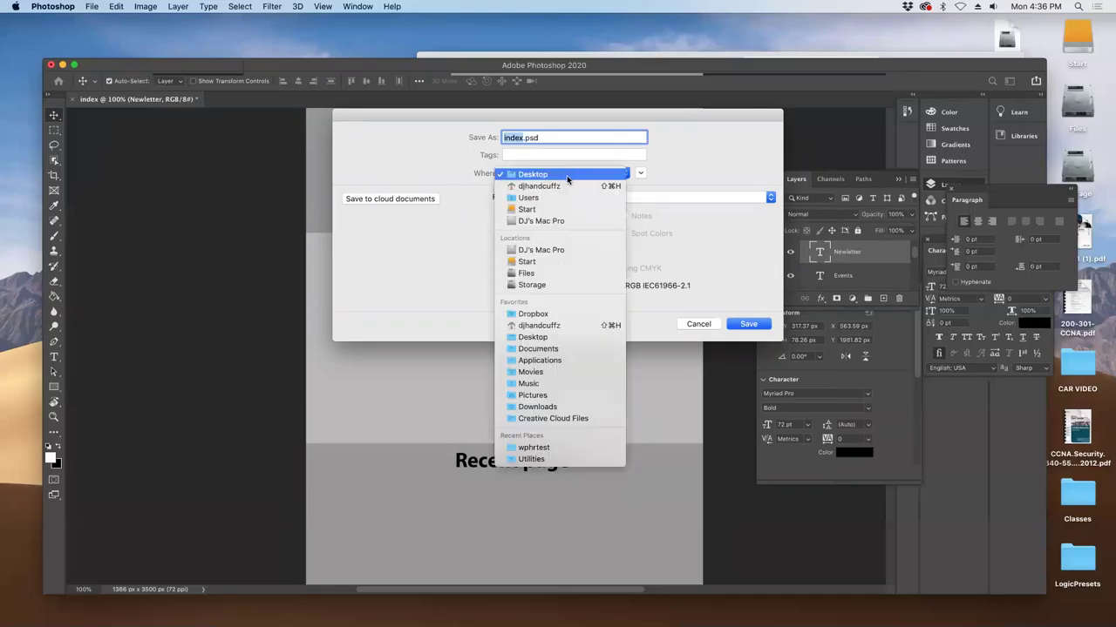
click(567, 175)
- Create a Desktop folder named hrtest and save index.psd there with Maximize Compatibility
click(641, 173)
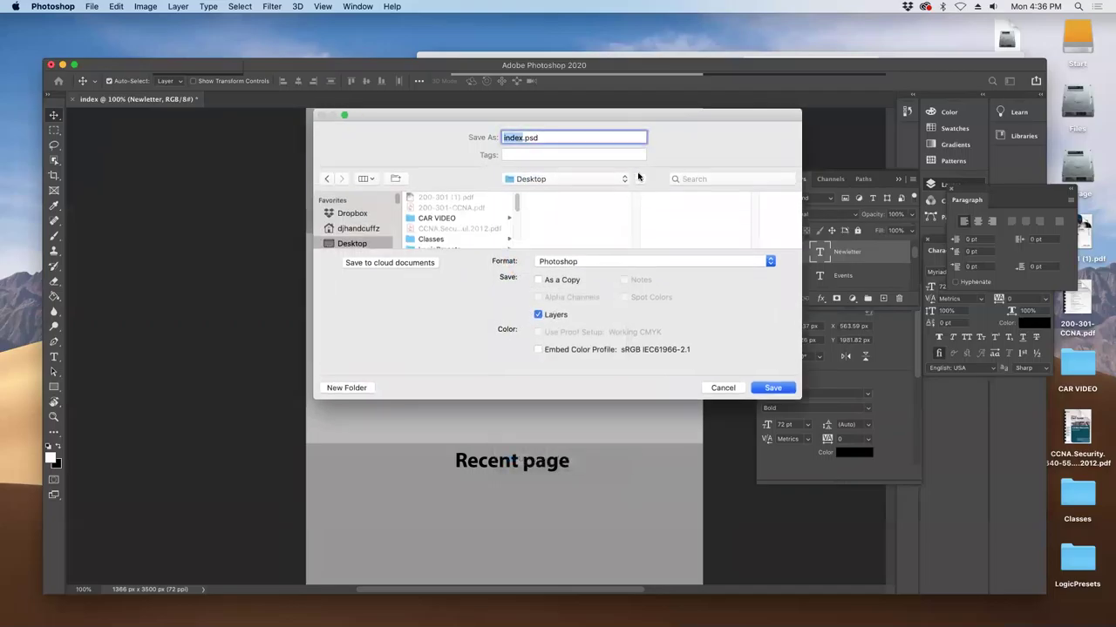
mouse_move(517, 200)
mouse_down()
mouse_move(518, 229)
mouse_move(515, 189)
mouse_up()
click(348, 390)
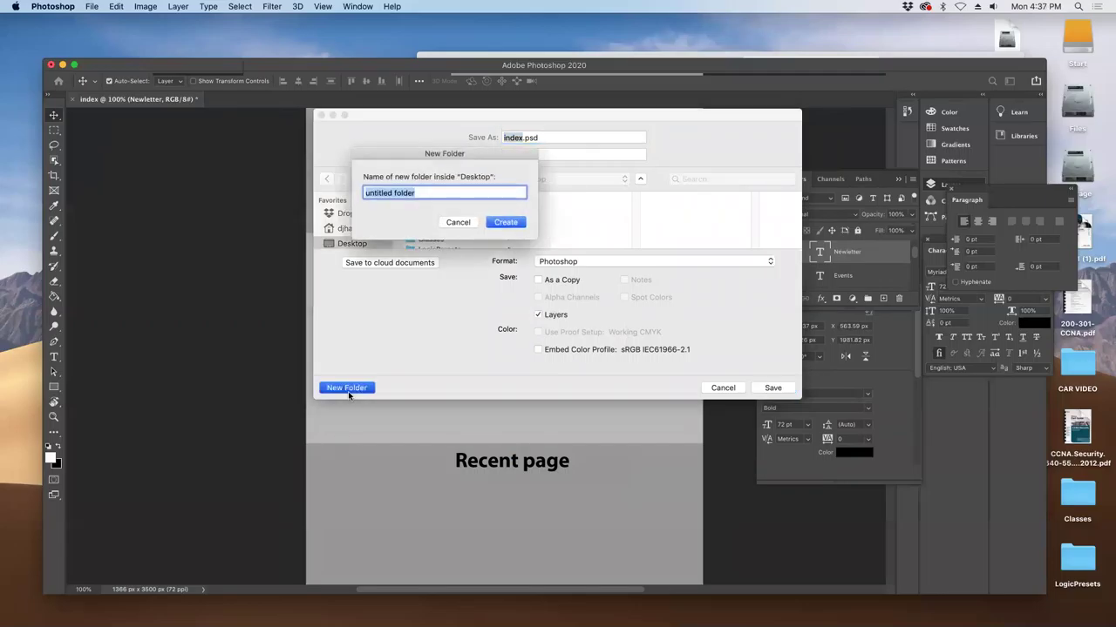
text(hrtest)
key(Return)
key(Return)
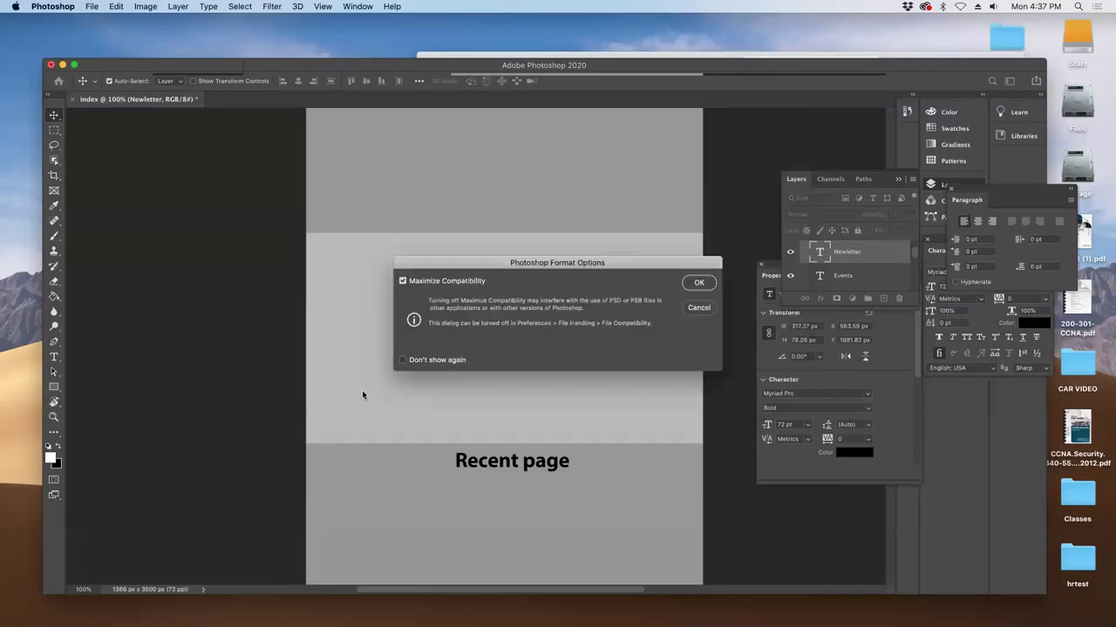
click(701, 283)
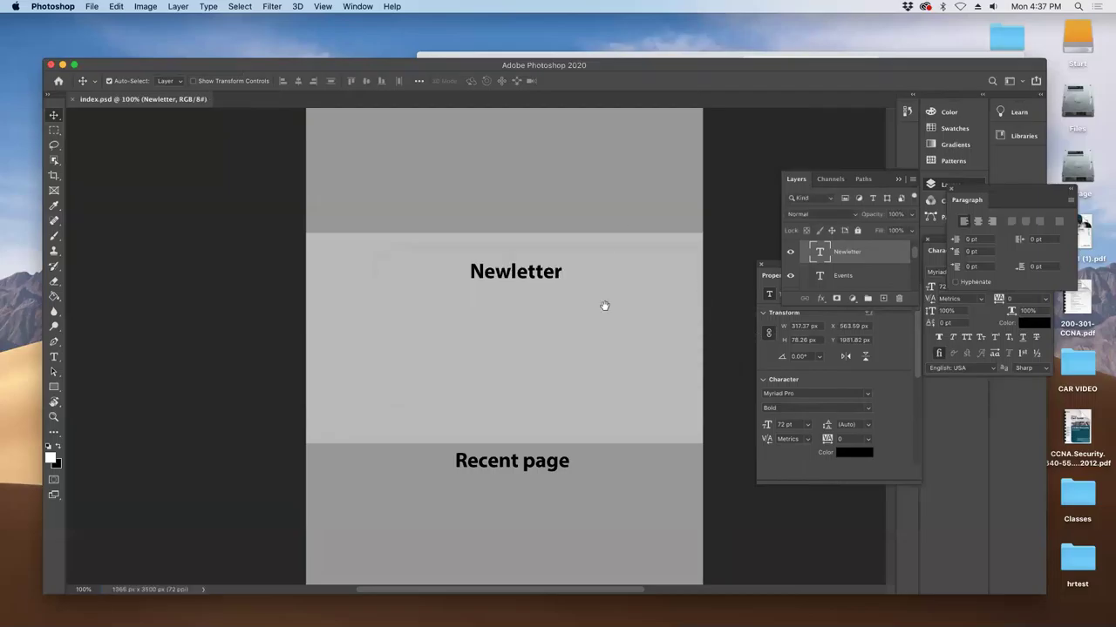
- Duplicate the image as a new document named 'index copy'
scroll(604, 306, up, 10)
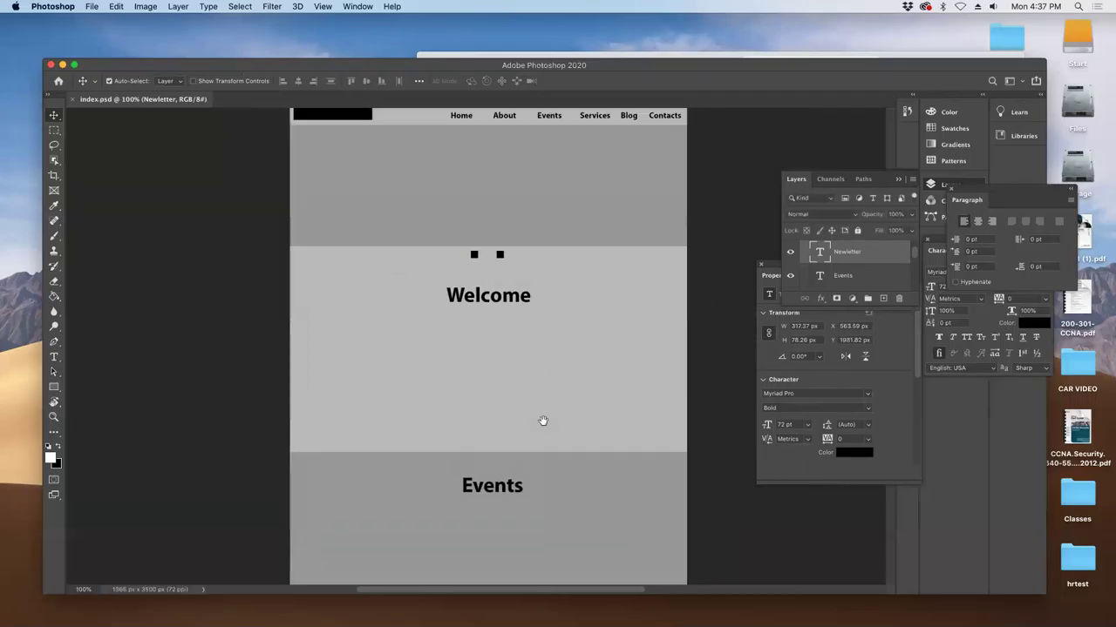
scroll(543, 421, up, 3)
click(117, 6)
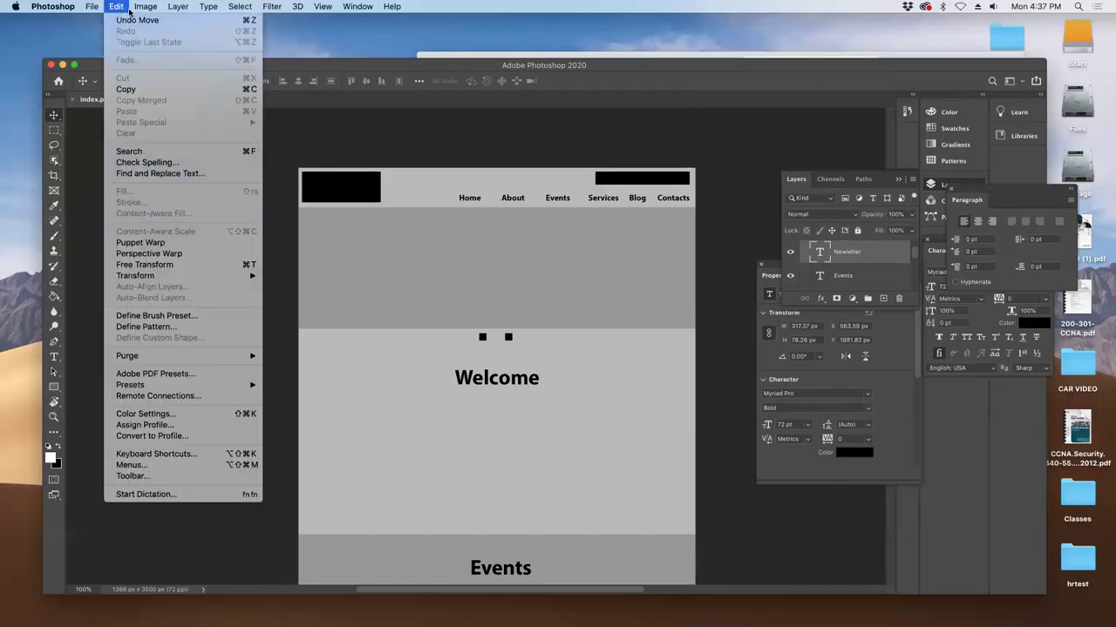
mouse_move(142, 7)
mouse_move(150, 42)
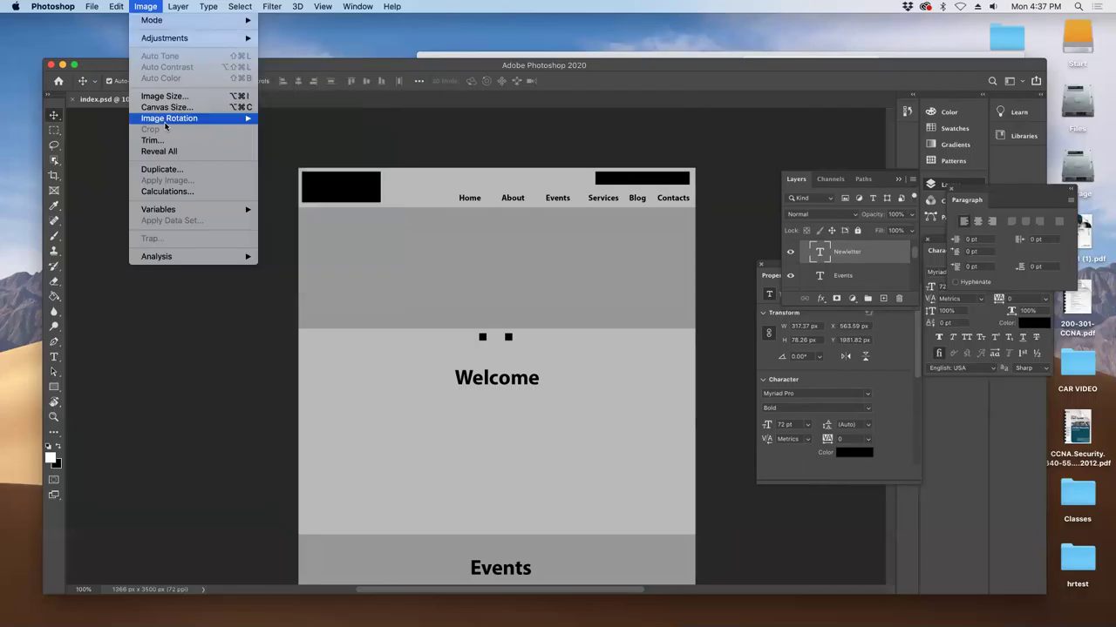
click(165, 168)
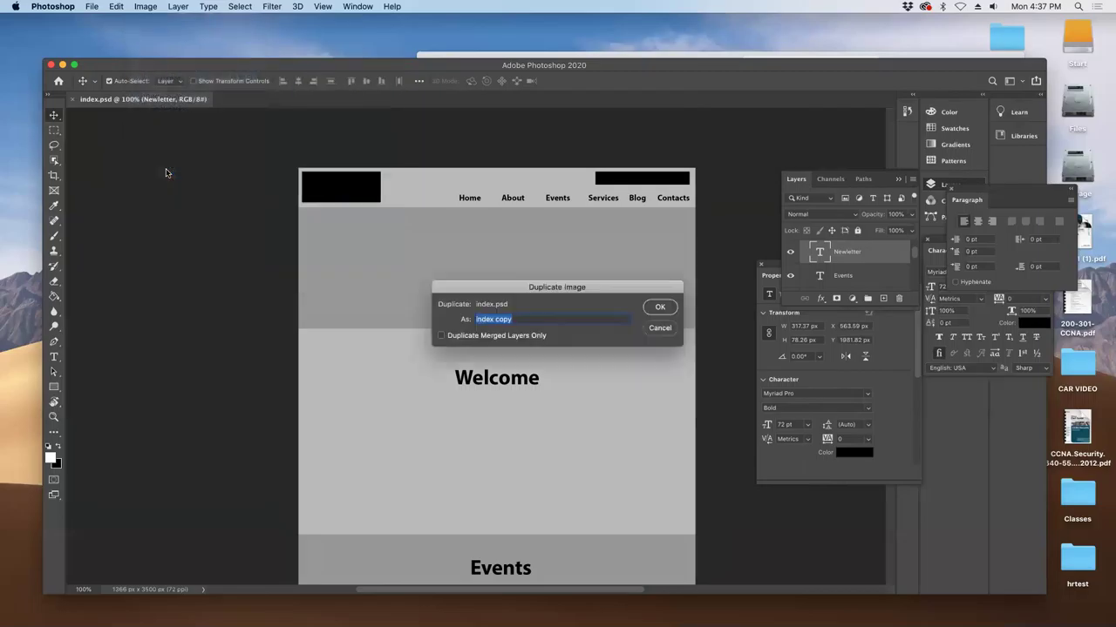
click(650, 308)
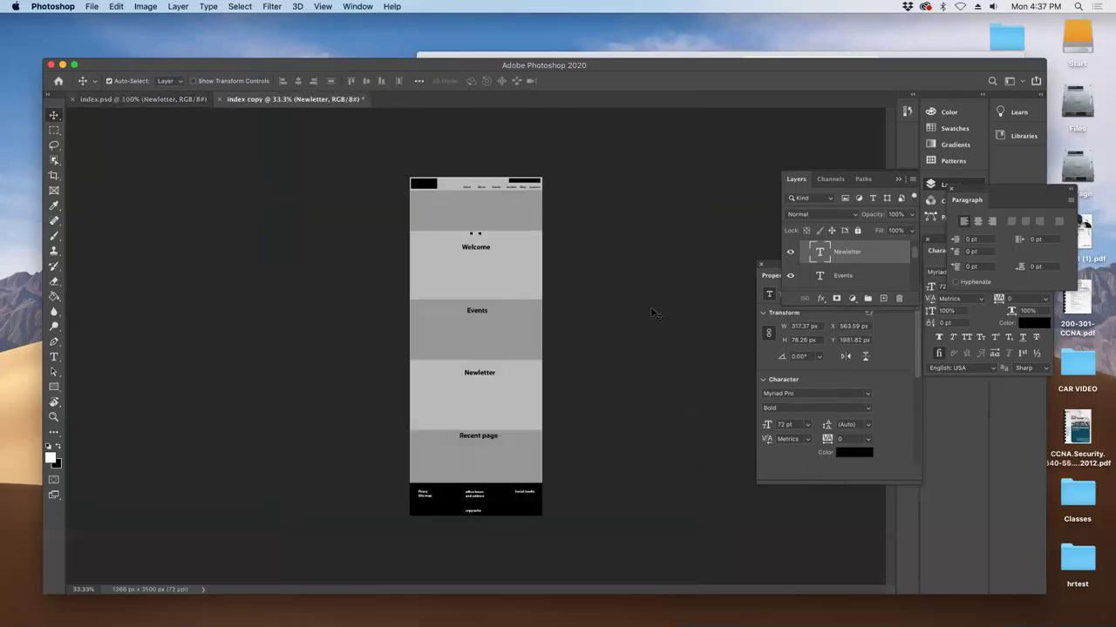
- Switch to full-screen view at 100% and delete the right-hand small black square
key(super)
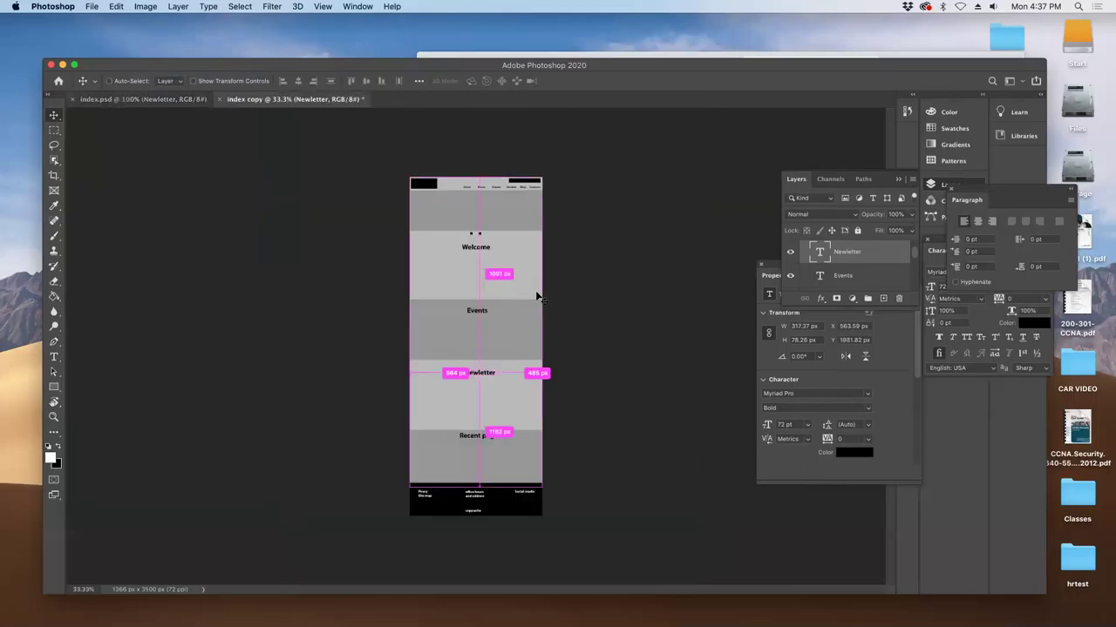
key(f)
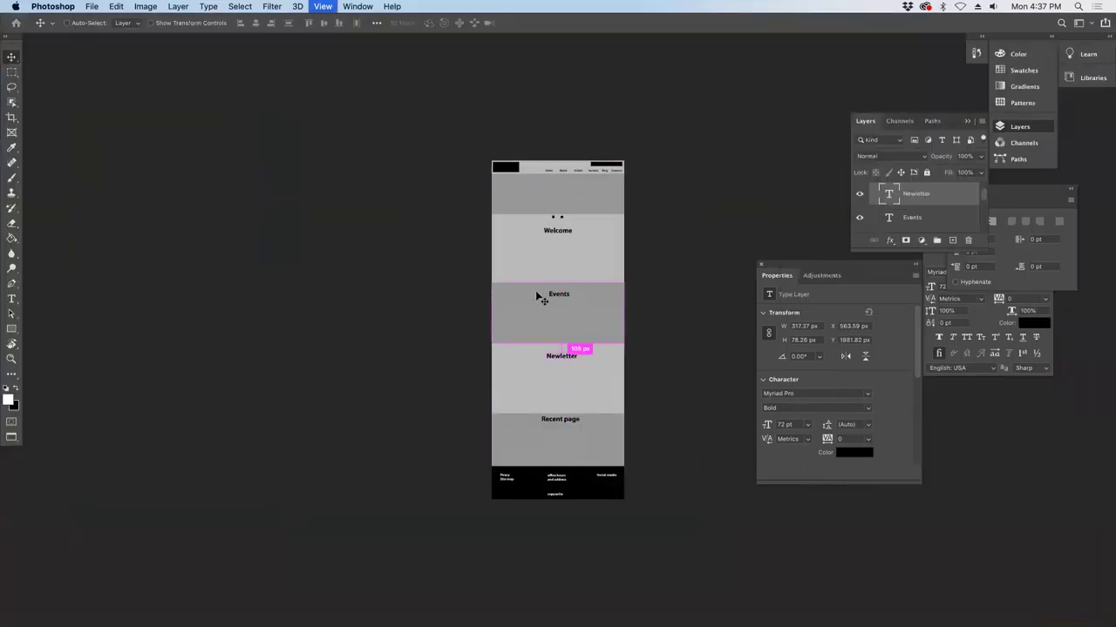
key(super+plus)
key(super+plus)
key(super+plus)
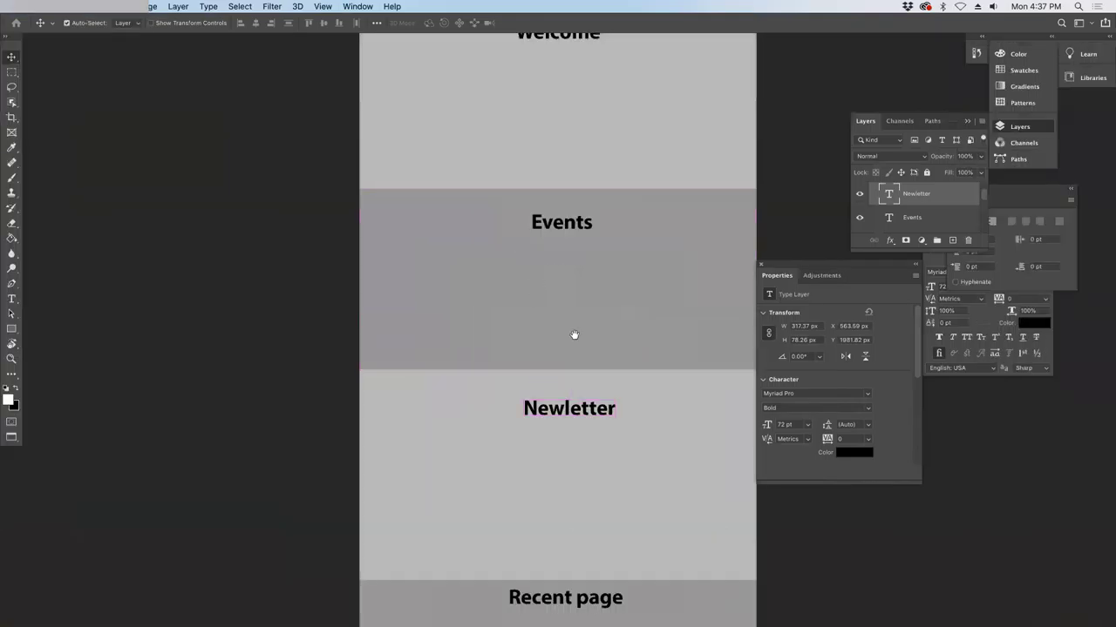
scroll(572, 334, up, 5)
scroll(561, 378, down, 1)
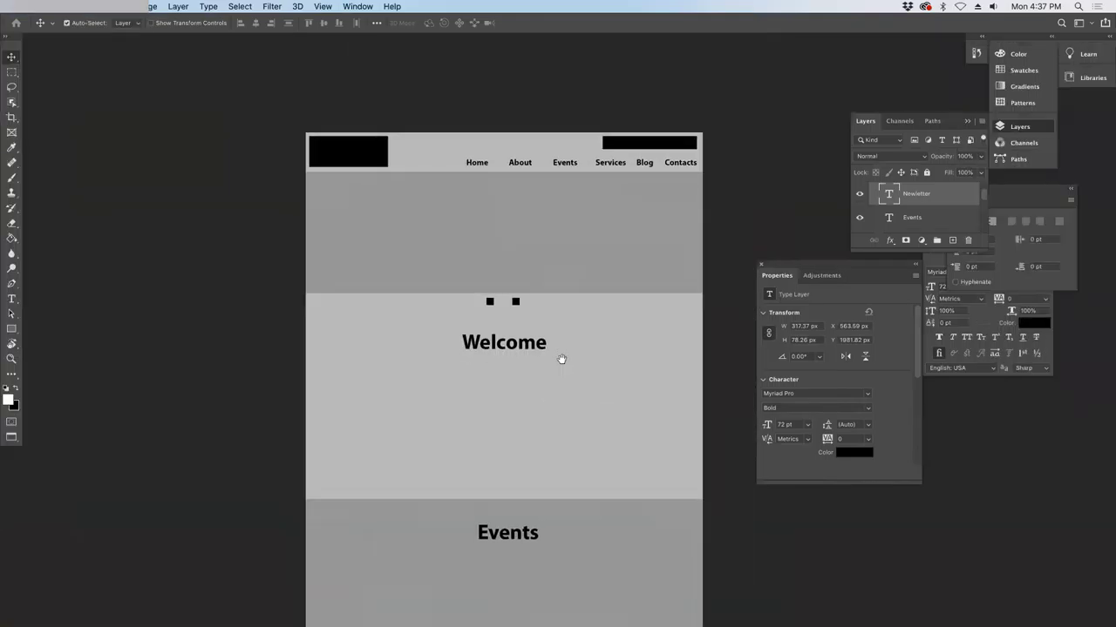
click(489, 297)
click(515, 291)
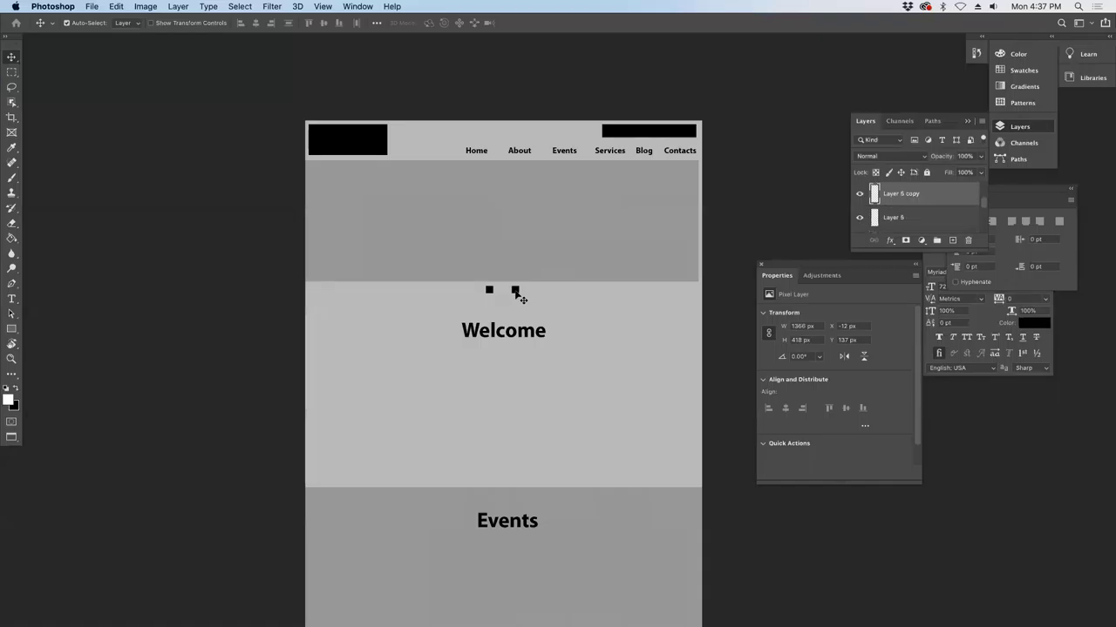
key(BackSpace)
- Move the Welcome heading into the top grey band and retype it as About
drag(513, 341, 512, 225)
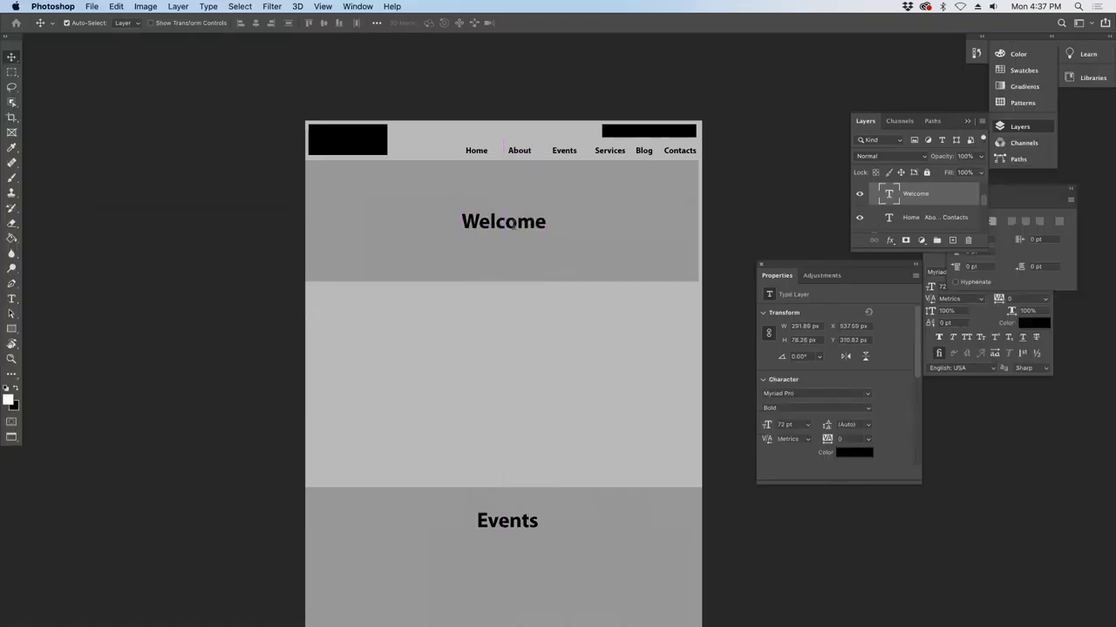
double_click(513, 223)
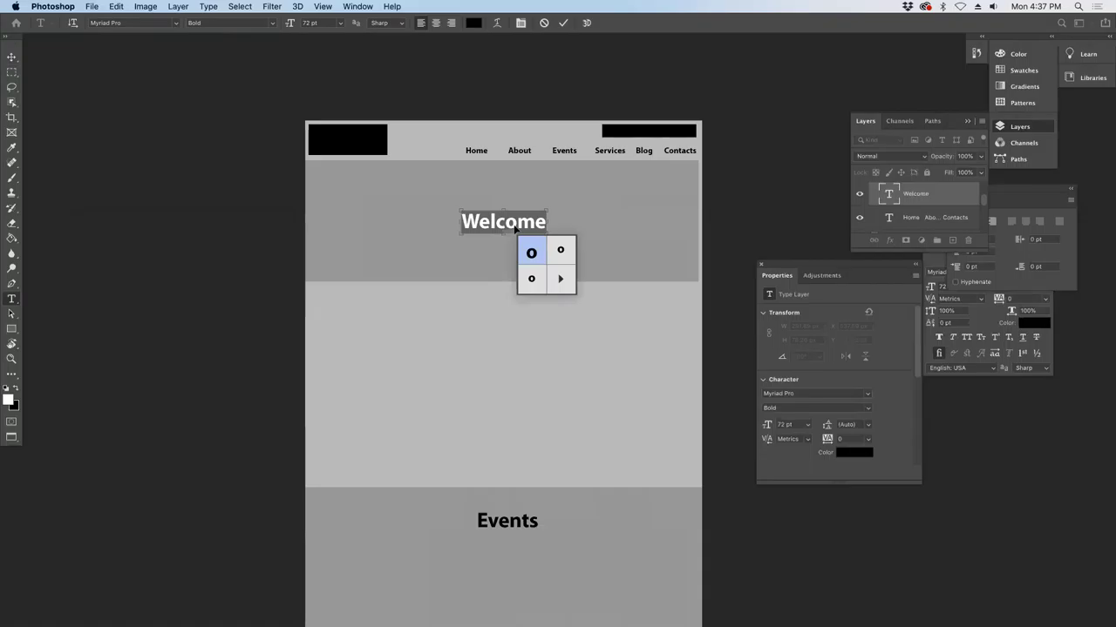
text(About)
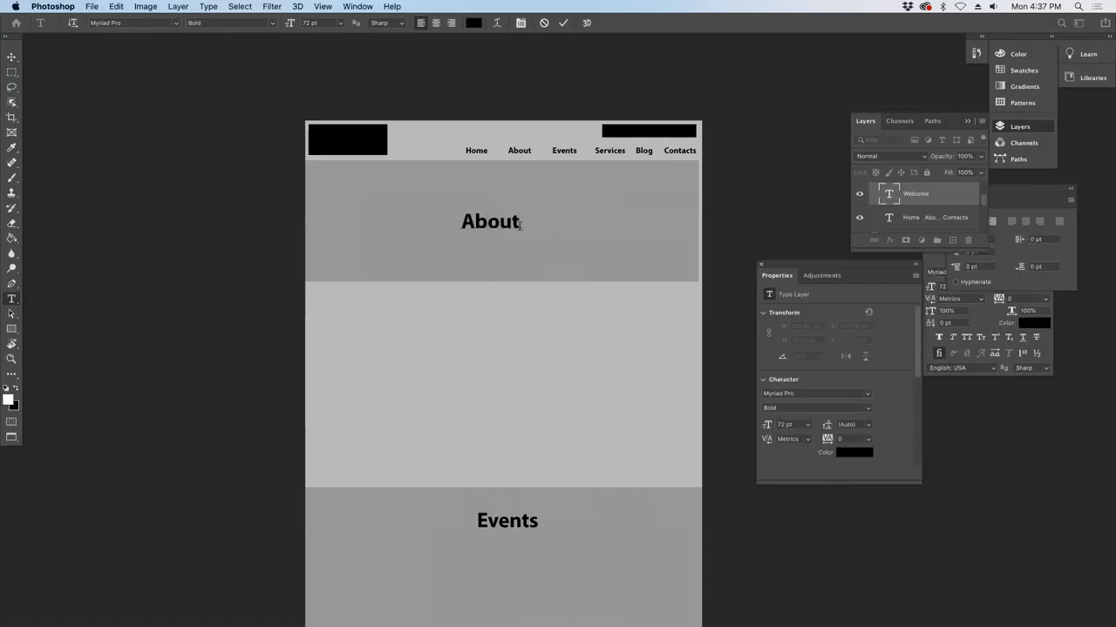
click(11, 57)
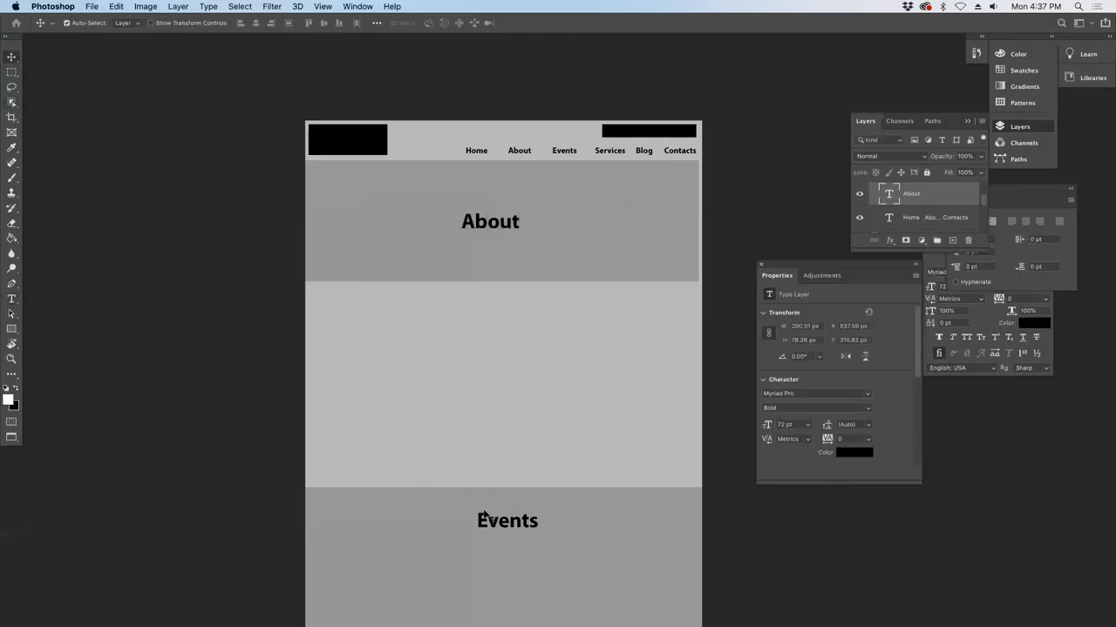
- Select the Events and Newletter headings and grey band layers in the lower sections for clearing
click(517, 530)
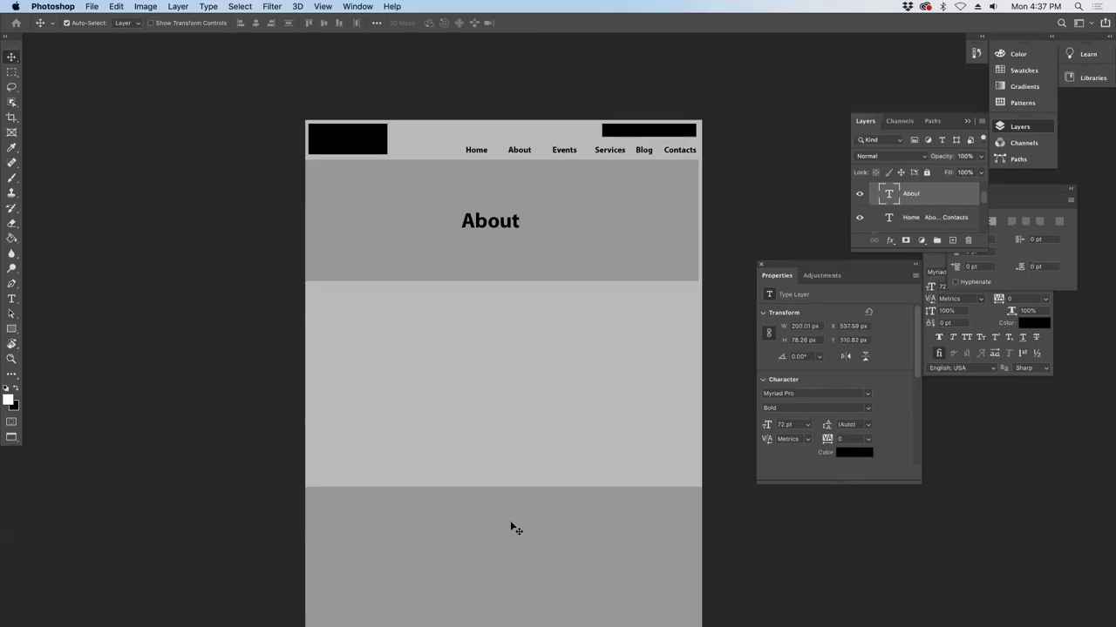
scroll(511, 514, down, 3)
click(510, 496)
scroll(514, 501, down, 4)
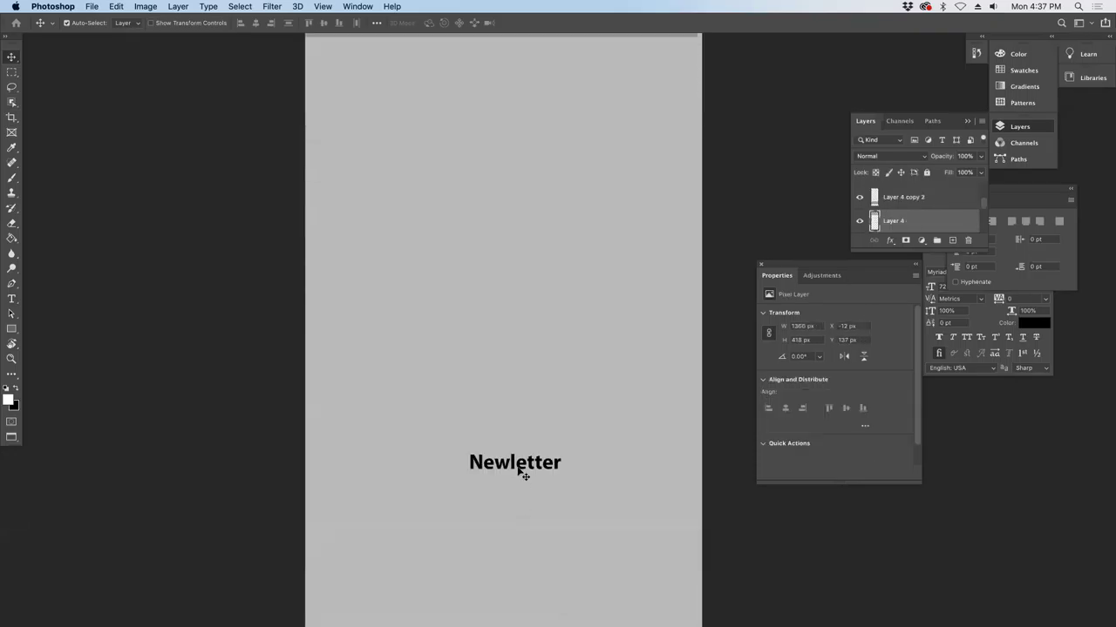
click(523, 473)
scroll(520, 473, down, 3)
scroll(518, 471, down, 2)
scroll(518, 471, up, 10)
scroll(520, 473, down, 3)
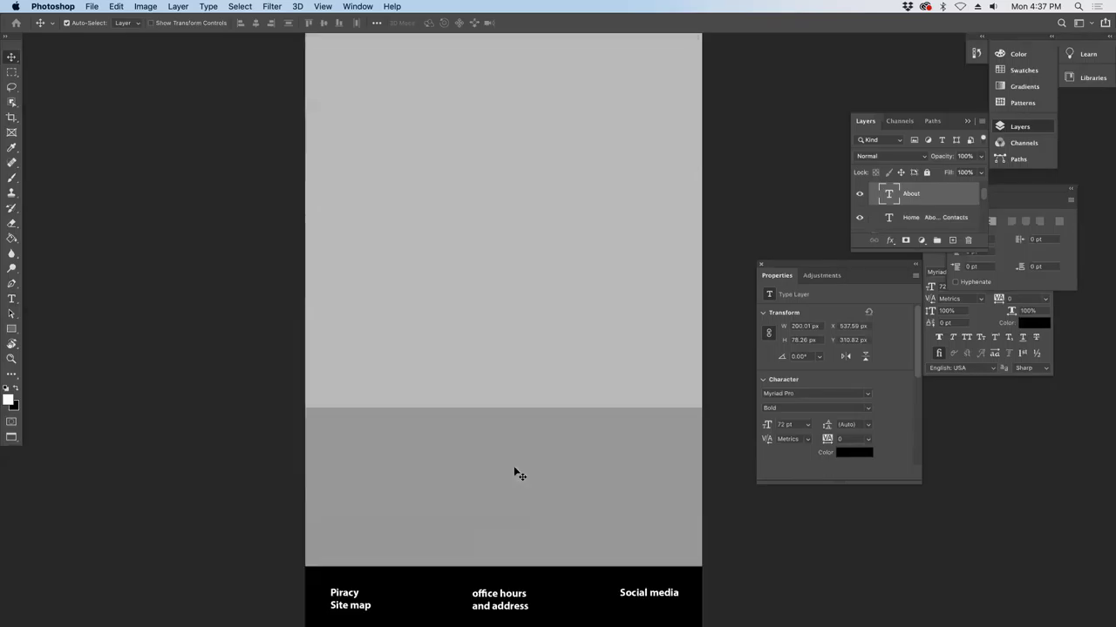
click(516, 470)
scroll(516, 471, up, 5)
scroll(518, 468, up, 1)
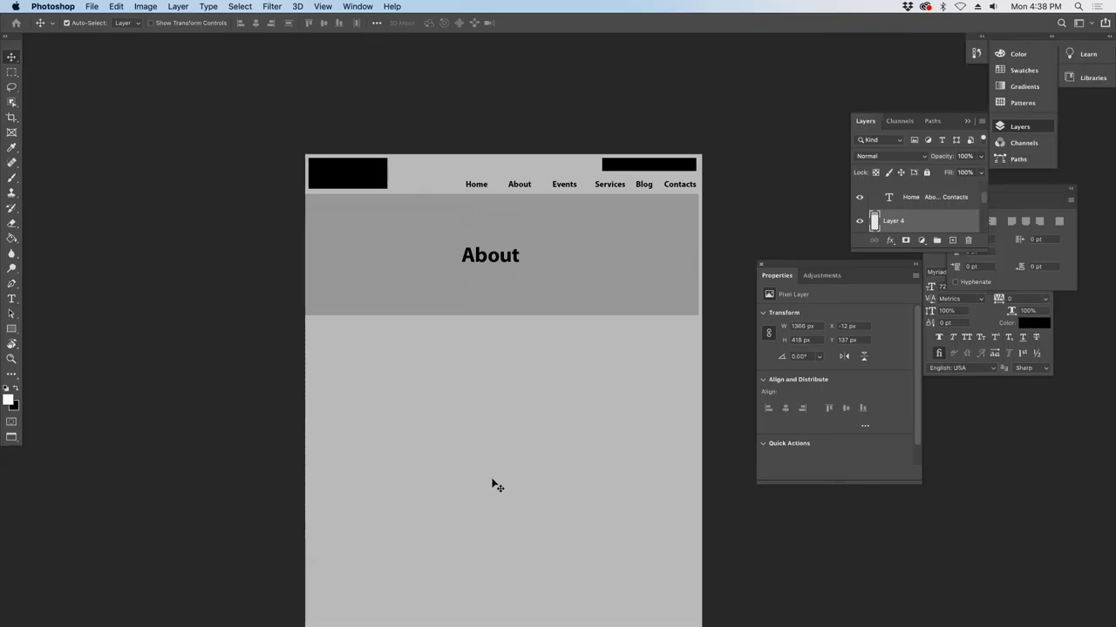
scroll(617, 563, down, 2)
scroll(610, 554, up, 3)
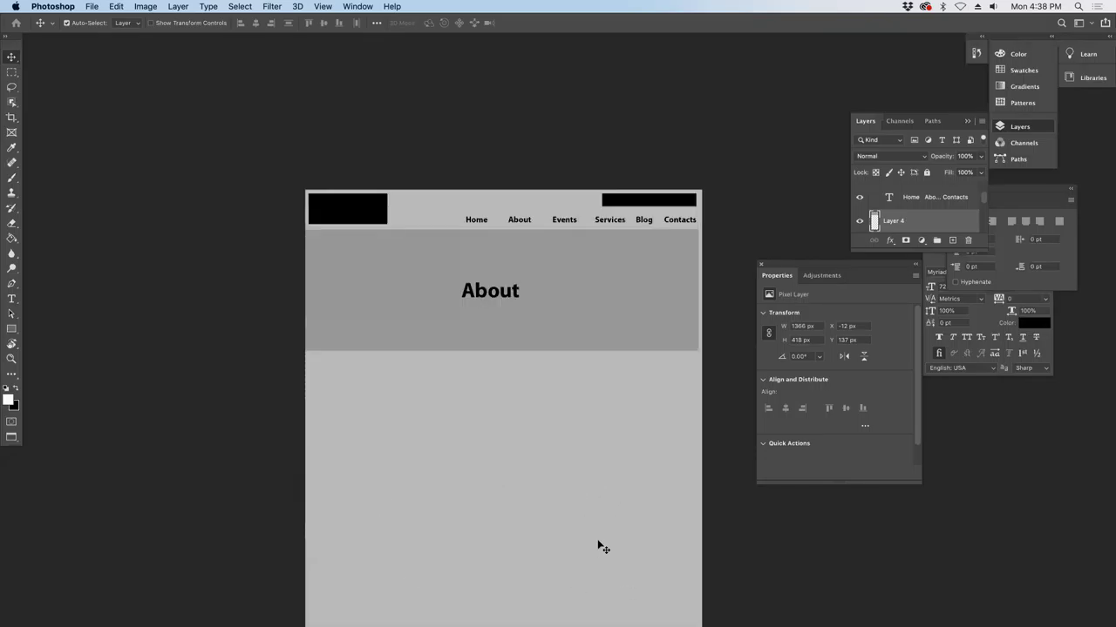
- Centre the About heading horizontally on the canvas using Select All and Align horizontal centers
click(477, 302)
key(super+a)
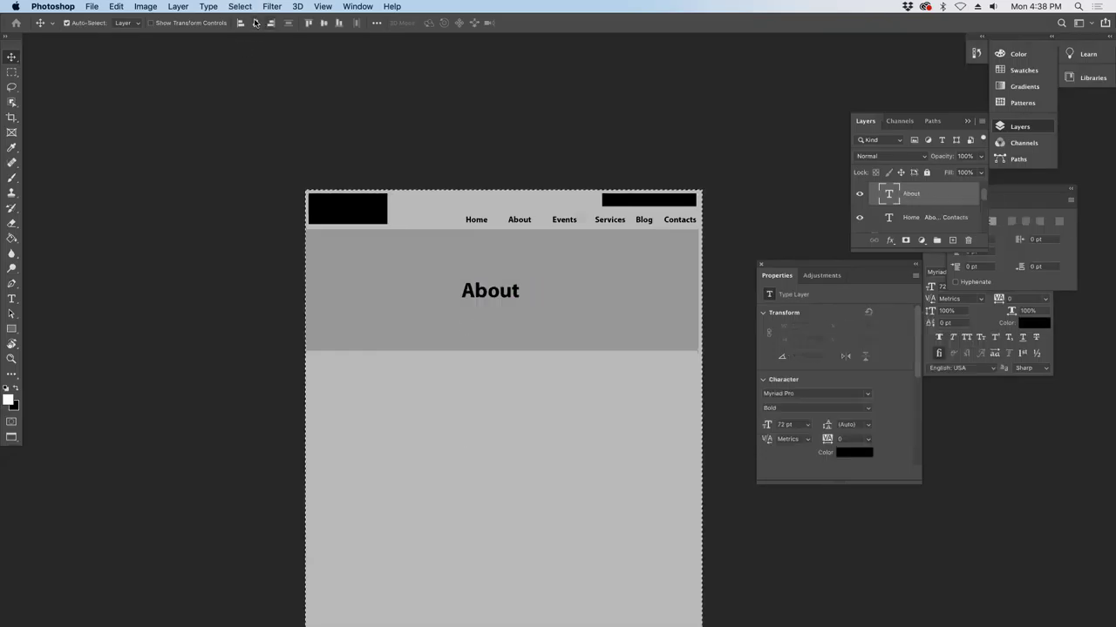
click(256, 22)
key(super+d)
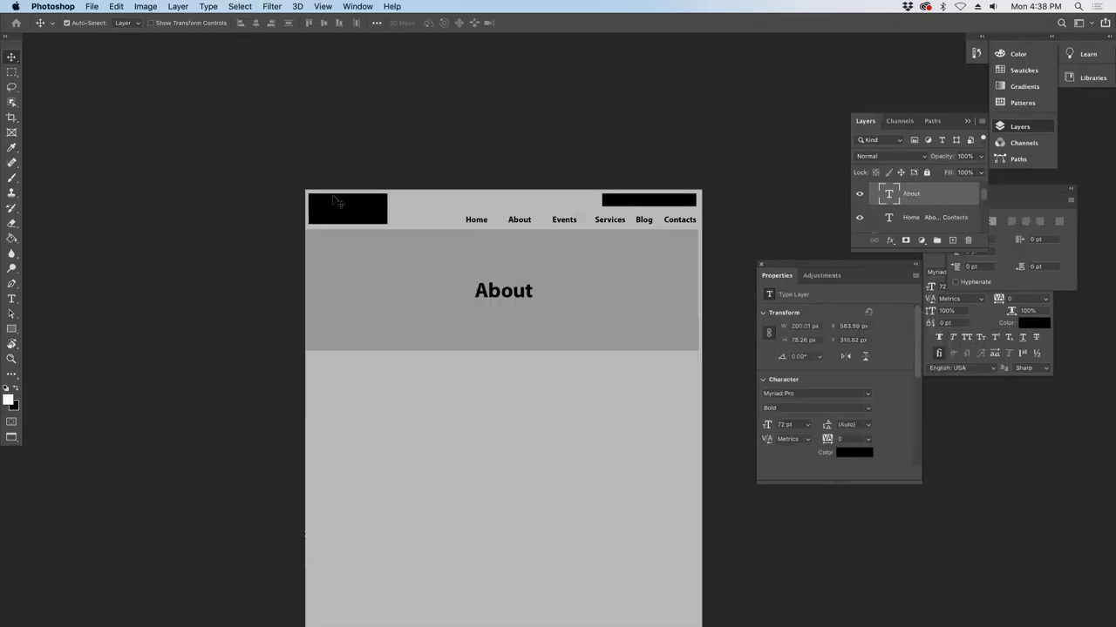
click(92, 6)
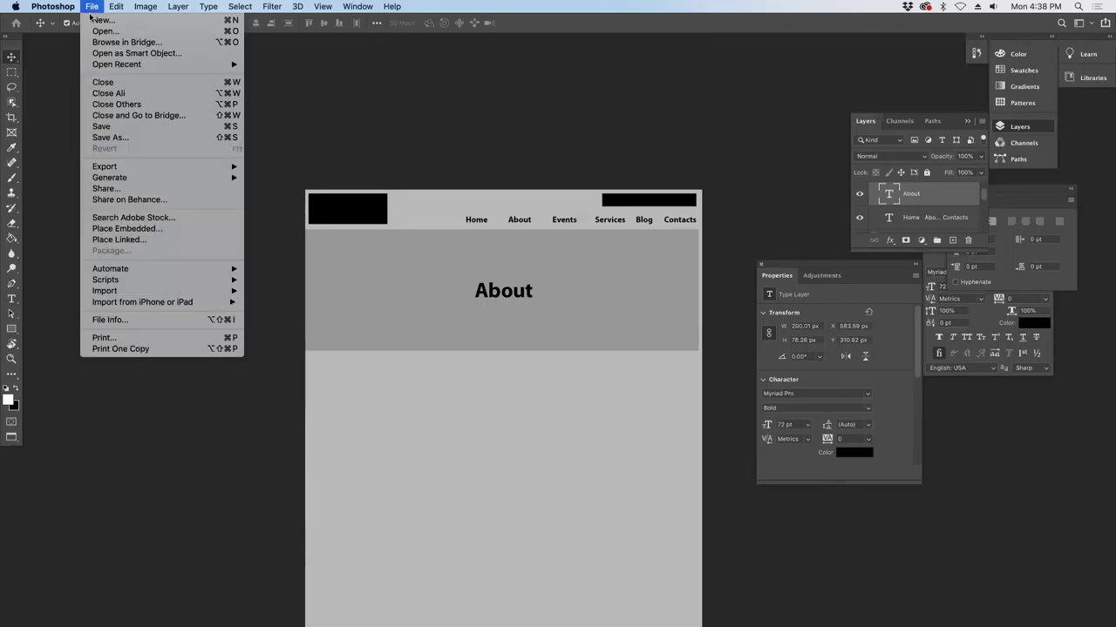
click(439, 292)
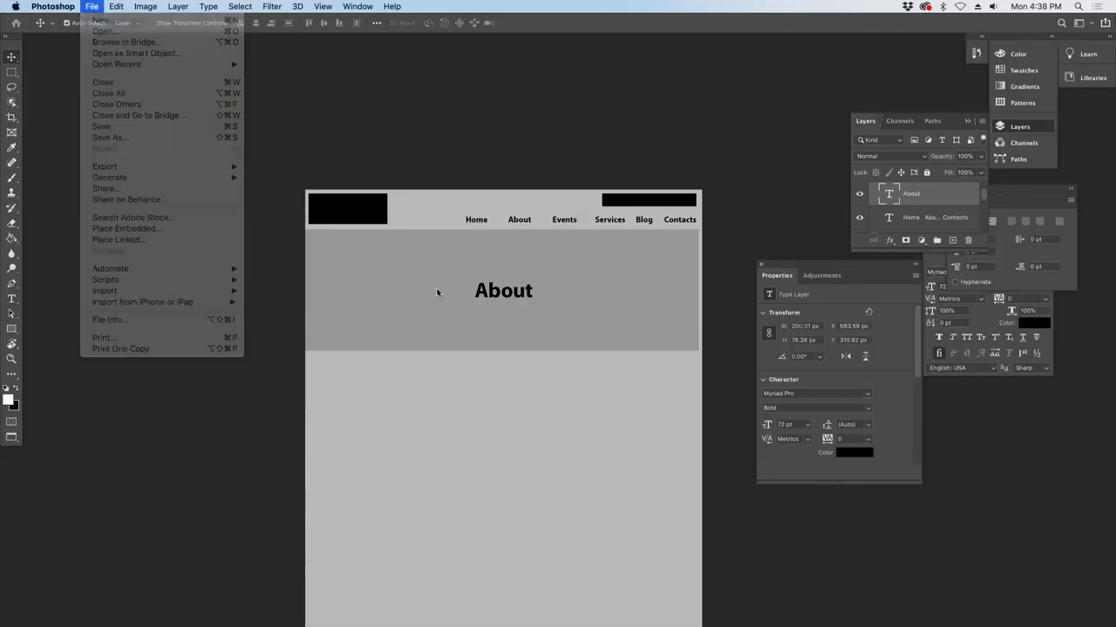
- Widen the grey band behind About to 1378 px with Free Transform
click(359, 317)
key(super+t)
drag(699, 291, 708, 292)
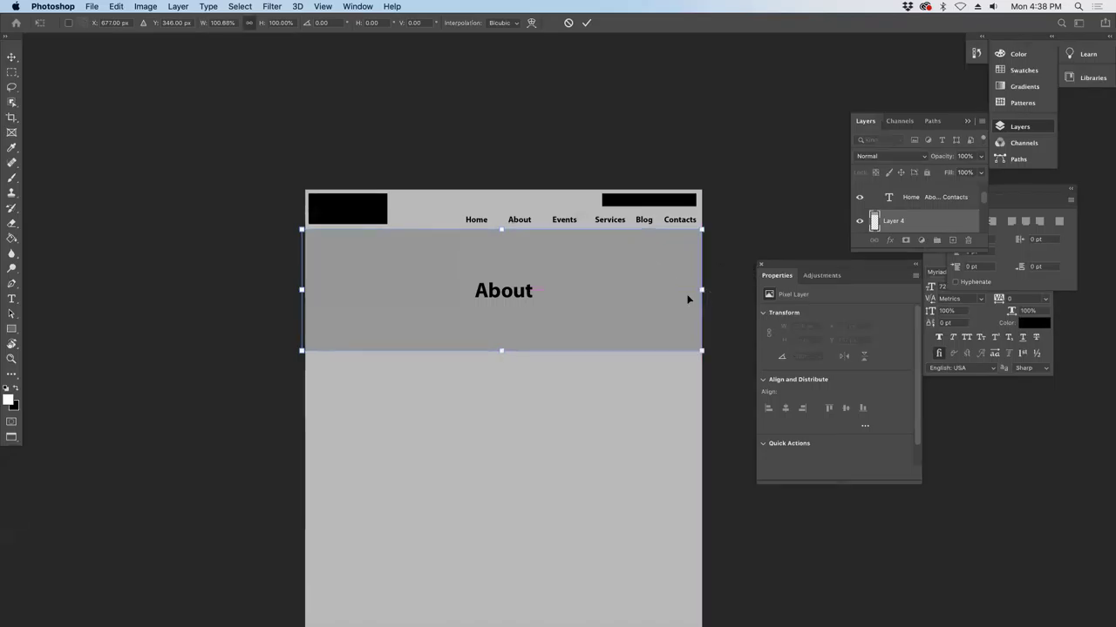
key(Return)
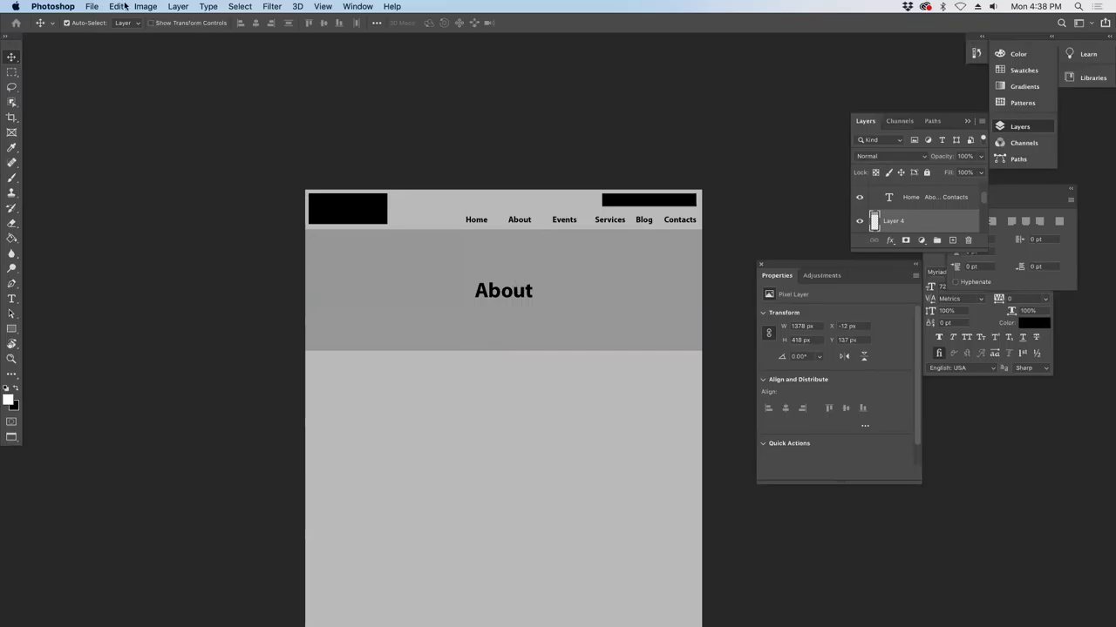
- Save the page to this computer as about.psd in hrtest, keeping Maximize Compatibility on
click(53, 6)
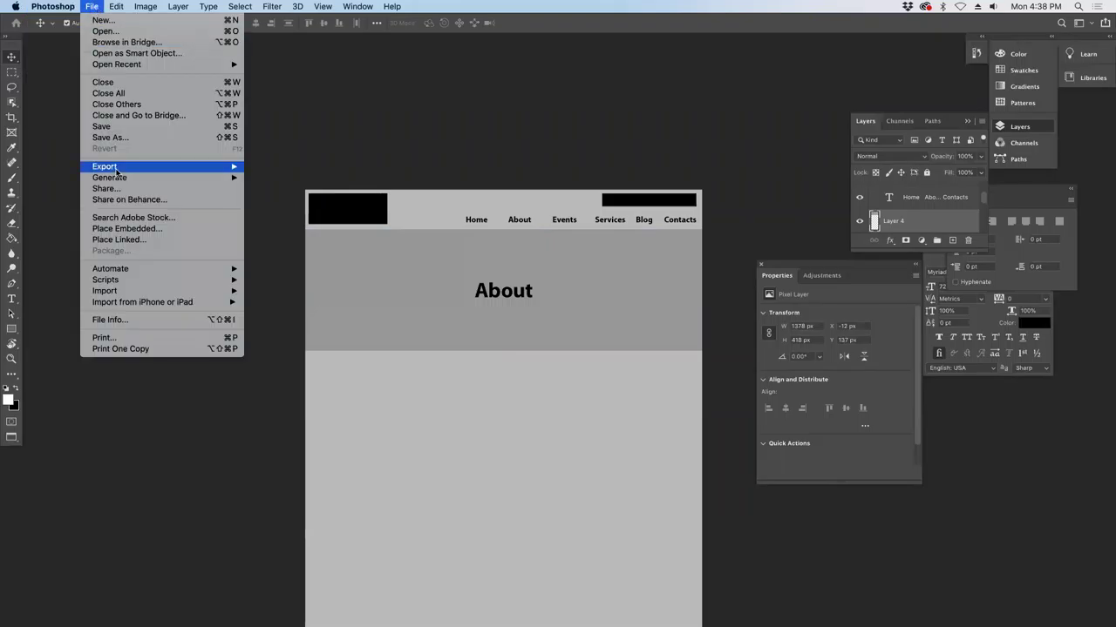
click(113, 138)
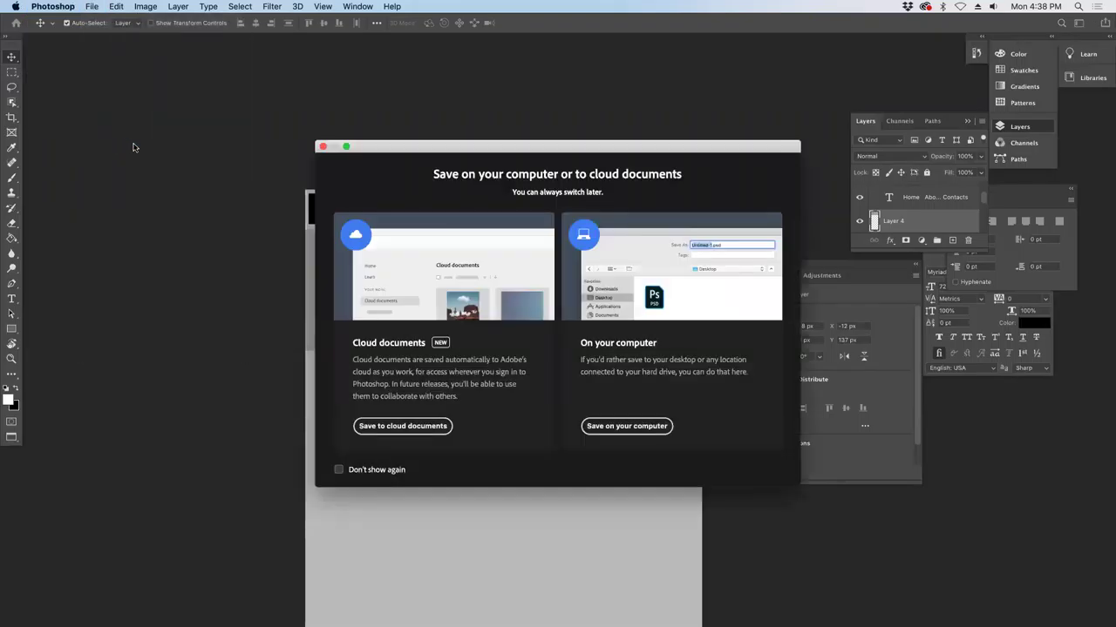
click(356, 471)
click(611, 429)
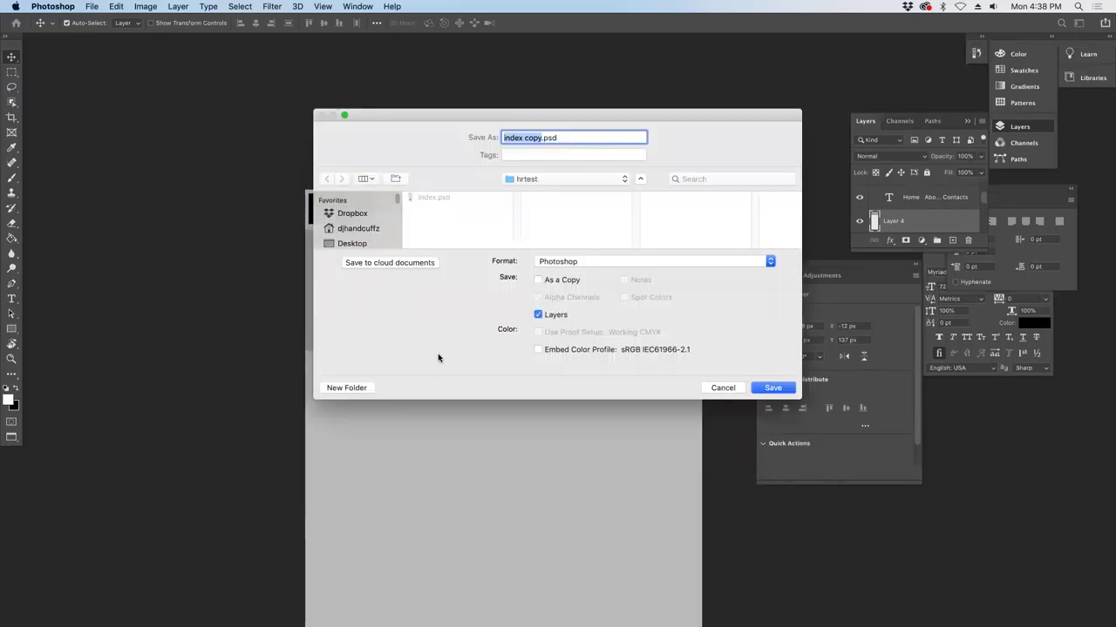
text(abp)
key(BackSpace)
text(out)
key(Return)
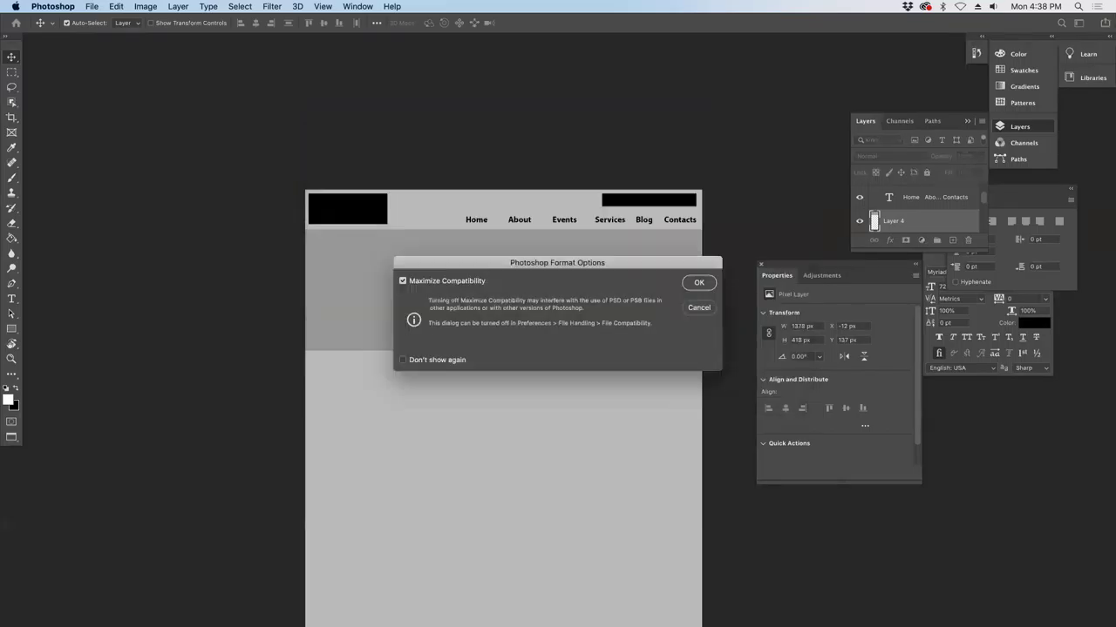
key(Return)
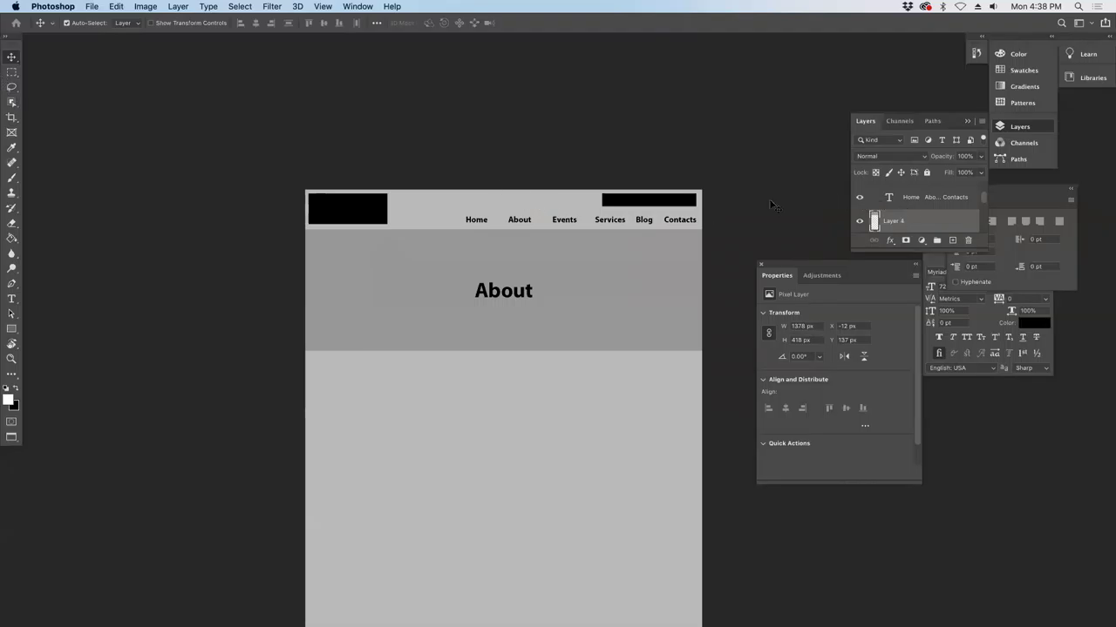
- Replace the About banner heading text with Staff and commit the edit
click(12, 299)
click(489, 294)
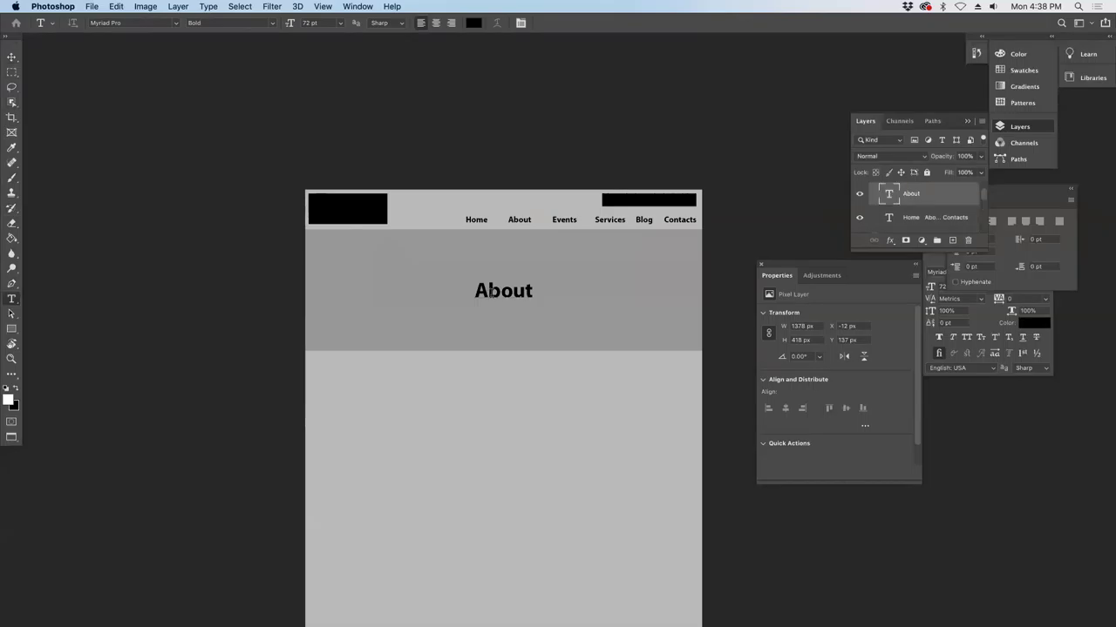
double_click(491, 297)
key(BackSpace)
key(BackSpace)
key(BackSpace)
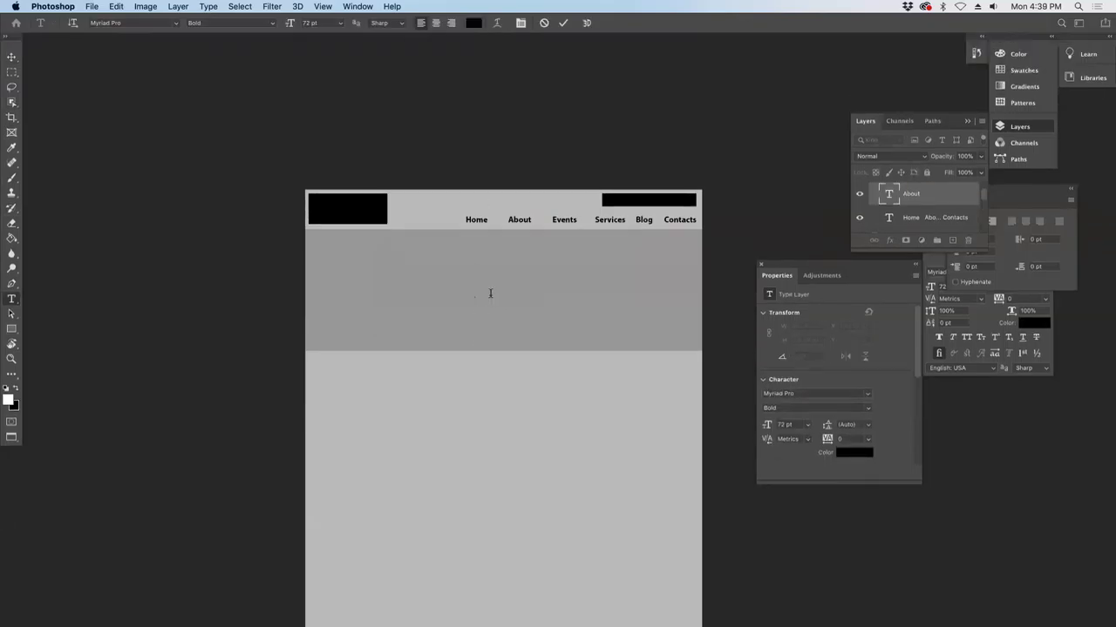
text(Staff)
click(13, 57)
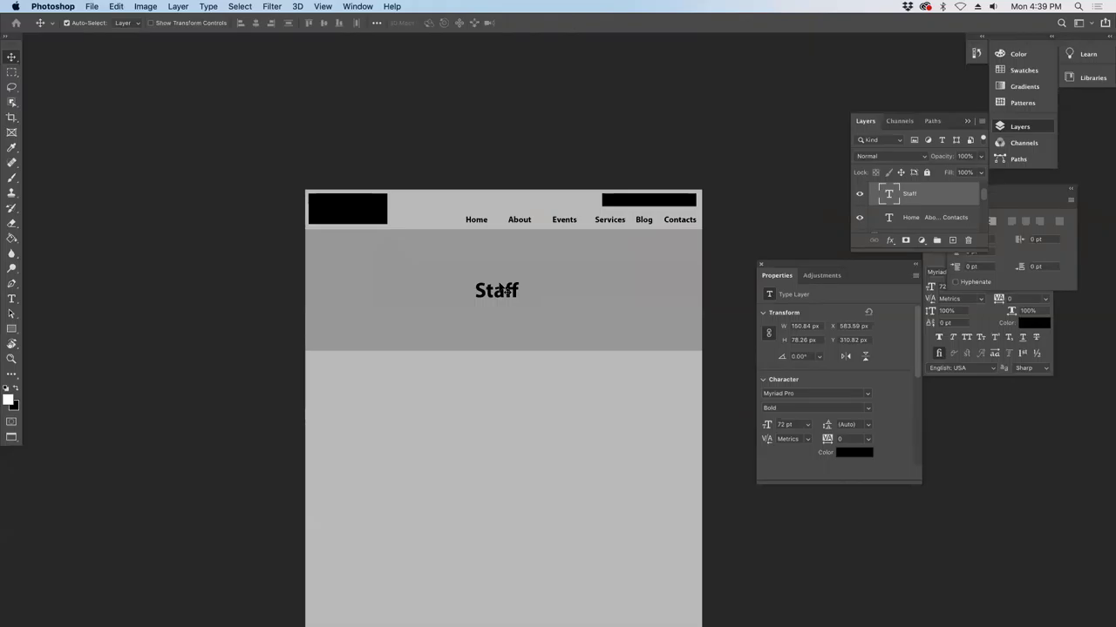
scroll(876, 208, down, 1)
scroll(877, 203, up, 1)
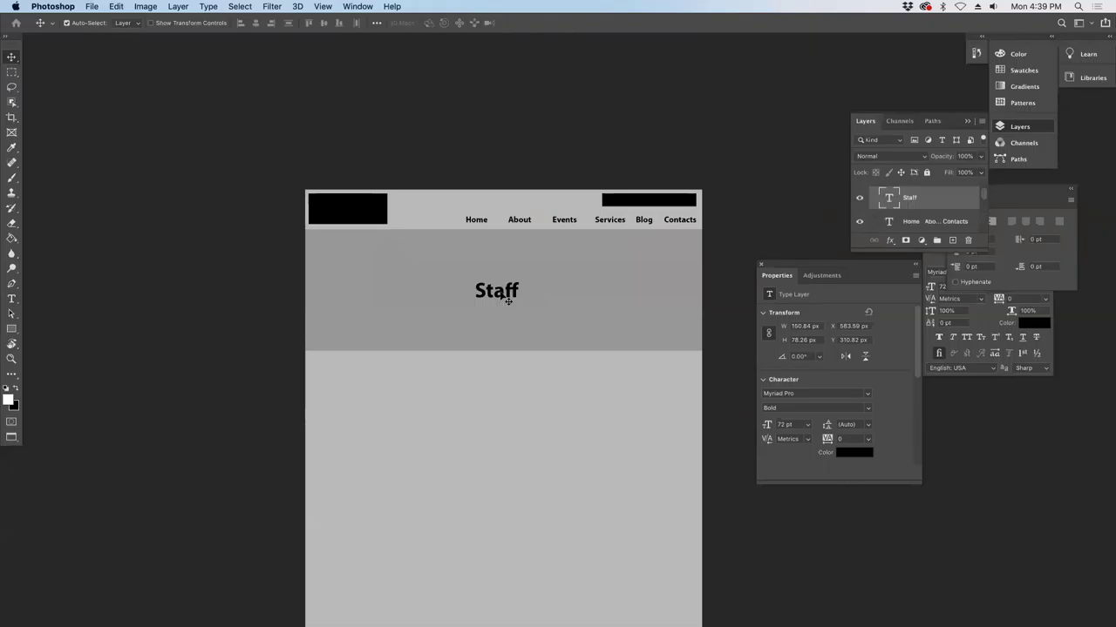
- On a new layer, fill a square selection at the content area's top-left with black
click(380, 366)
click(943, 239)
click(11, 71)
drag(332, 367, 405, 440)
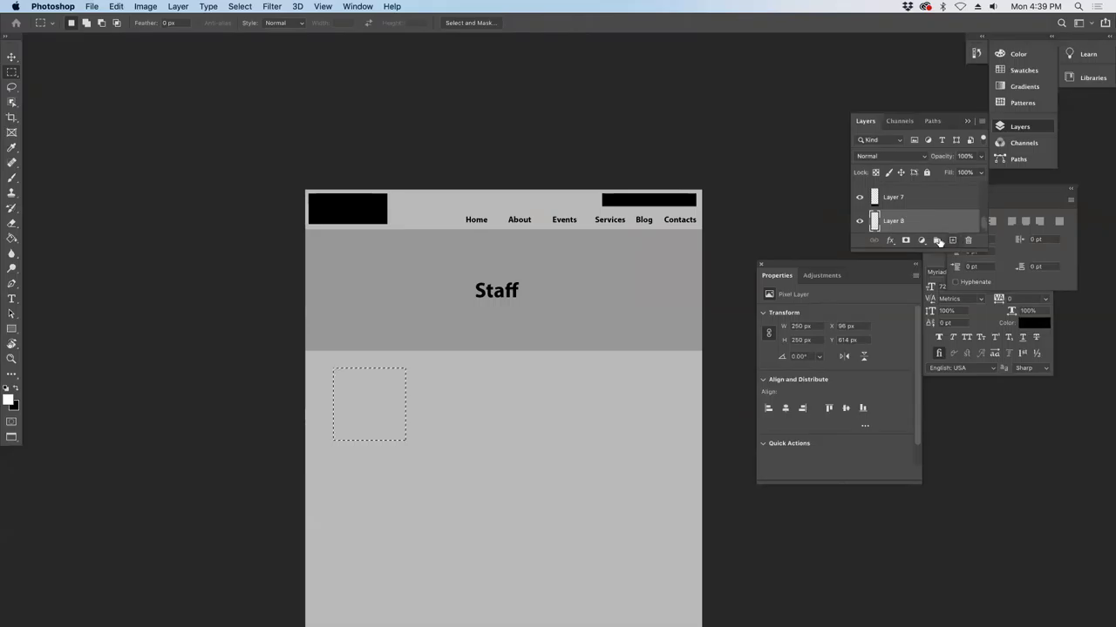
click(16, 388)
click(11, 237)
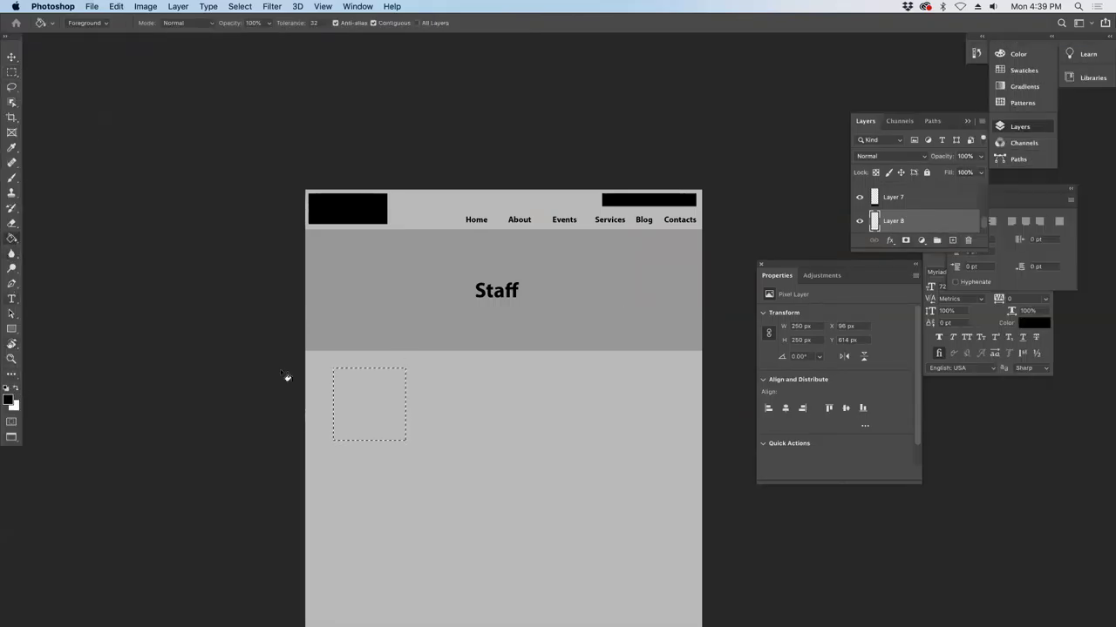
click(370, 401)
key(super+d)
- Start a text label just below the black square
key(b)
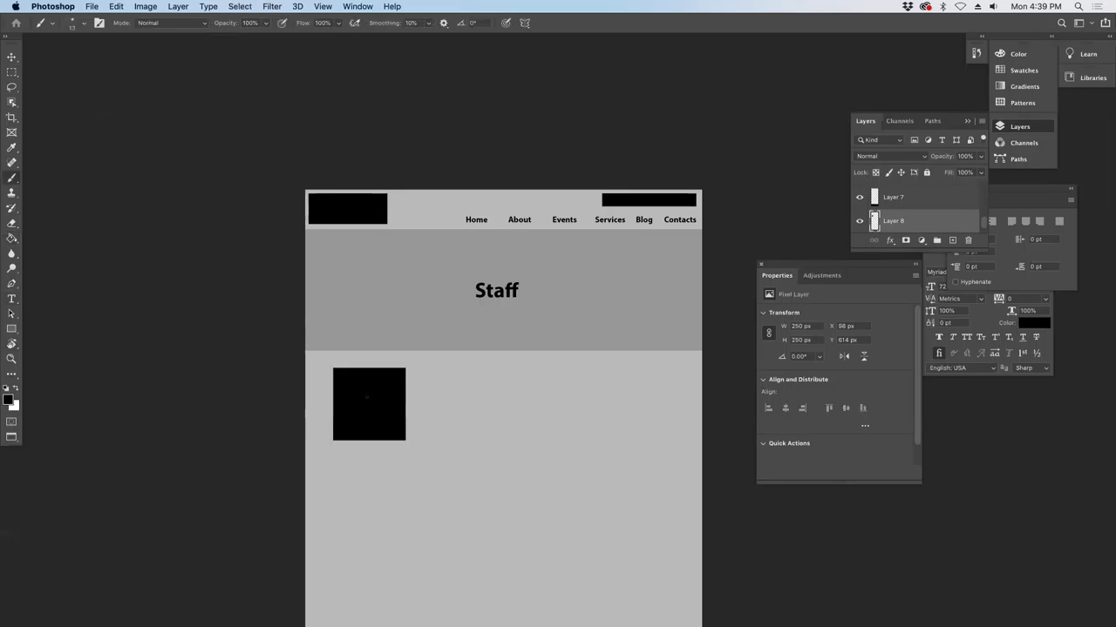
click(12, 299)
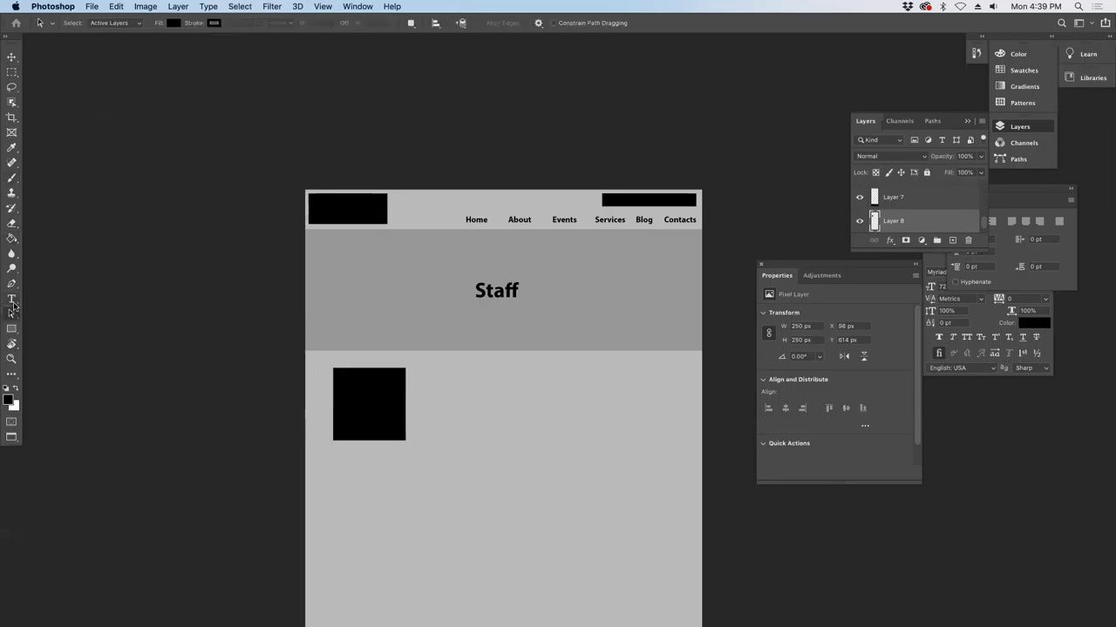
click(344, 452)
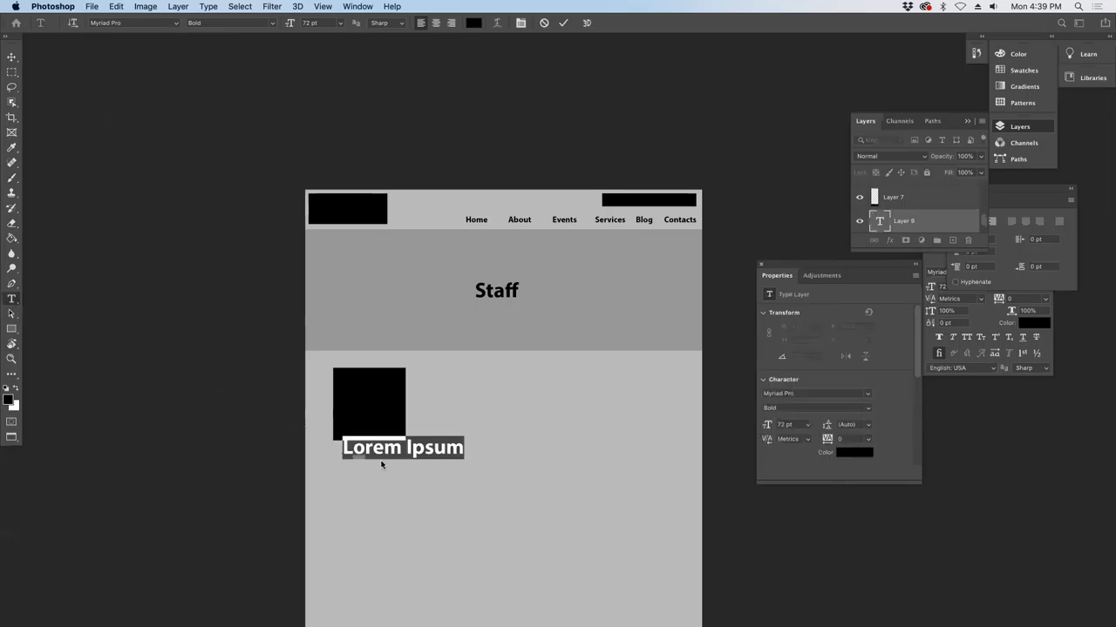
- Type the label 'Name' and 'Contact' on two lines under the black square
text(Hane)
key(BackSpace)
key(BackSpace)
key(BackSpace)
key(BackSpace)
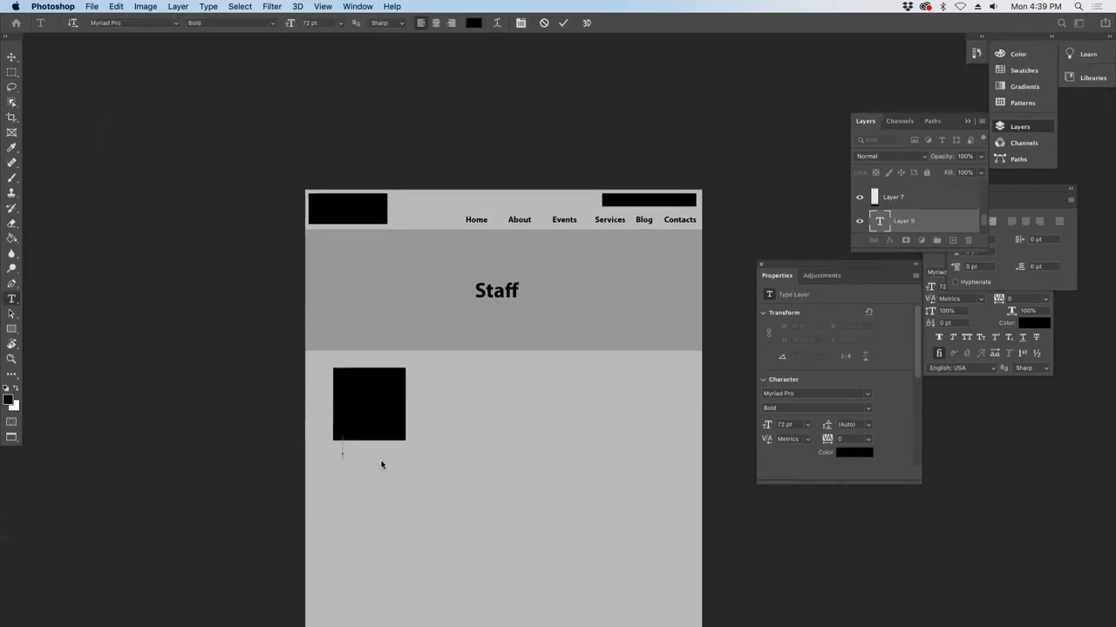
text(Name)
text(conta)
key(BackSpace)
key(BackSpace)
key(BackSpace)
key(BackSpace)
key(BackSpace)
key(BackSpace)
key(BackSpace)
text(e)
key(Return)
text(Contact)
- Shrink all the label text from 72 pt to 47 pt and commit it
key(super+a)
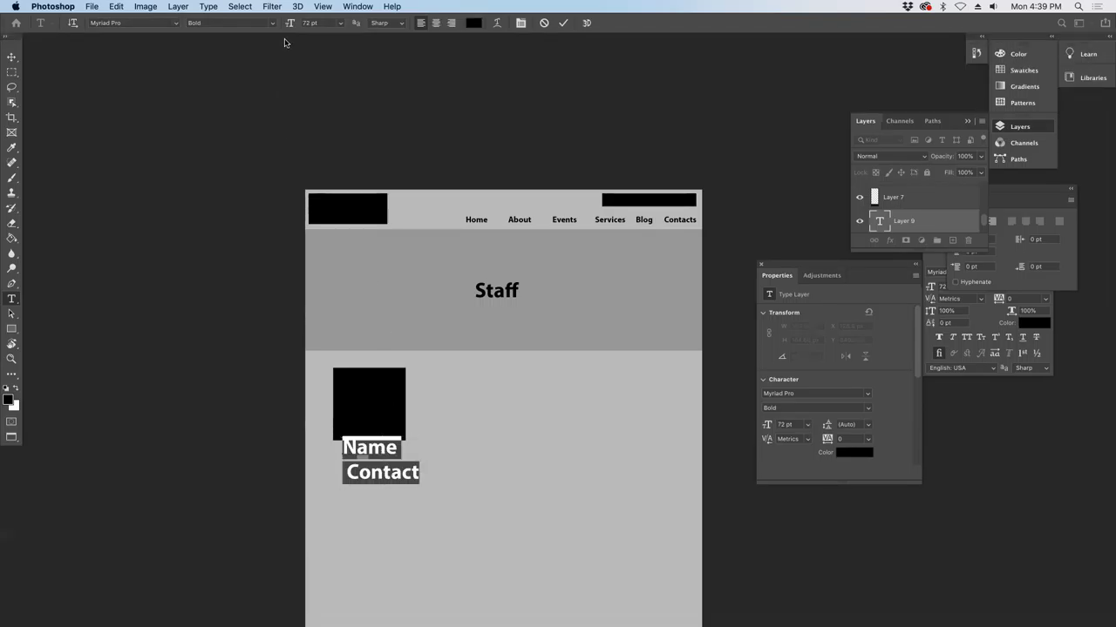
click(1057, 200)
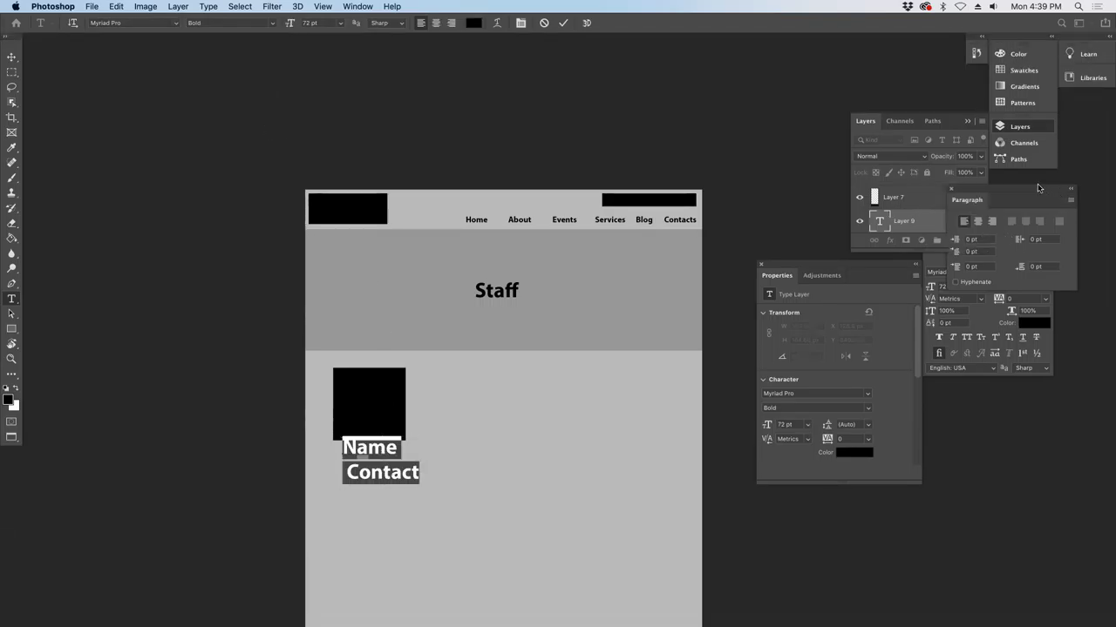
click(932, 287)
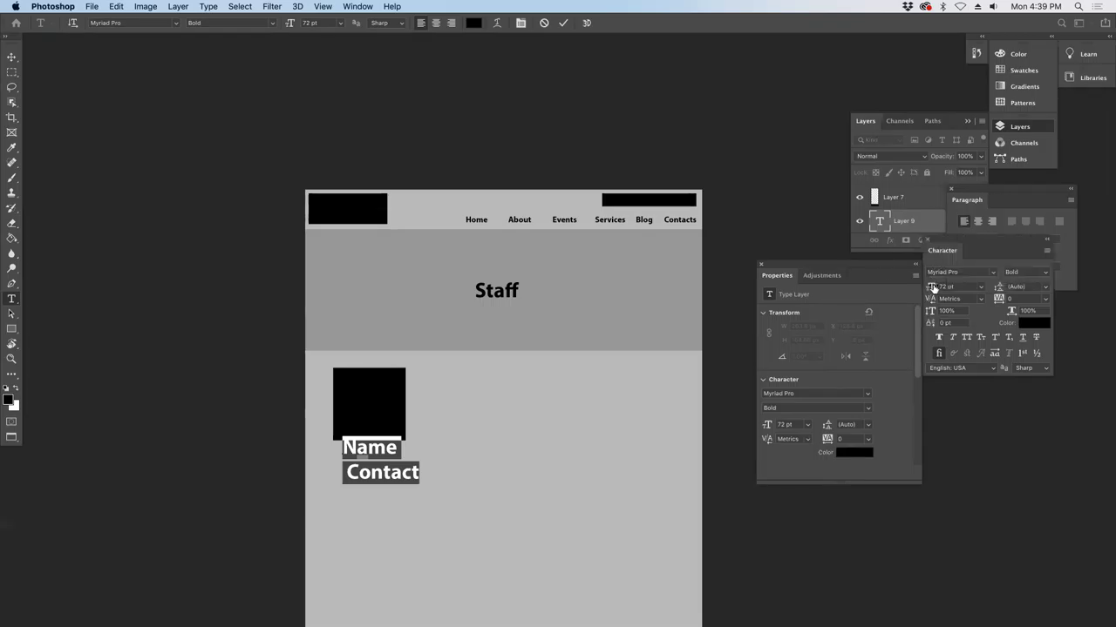
drag(932, 289, 917, 292)
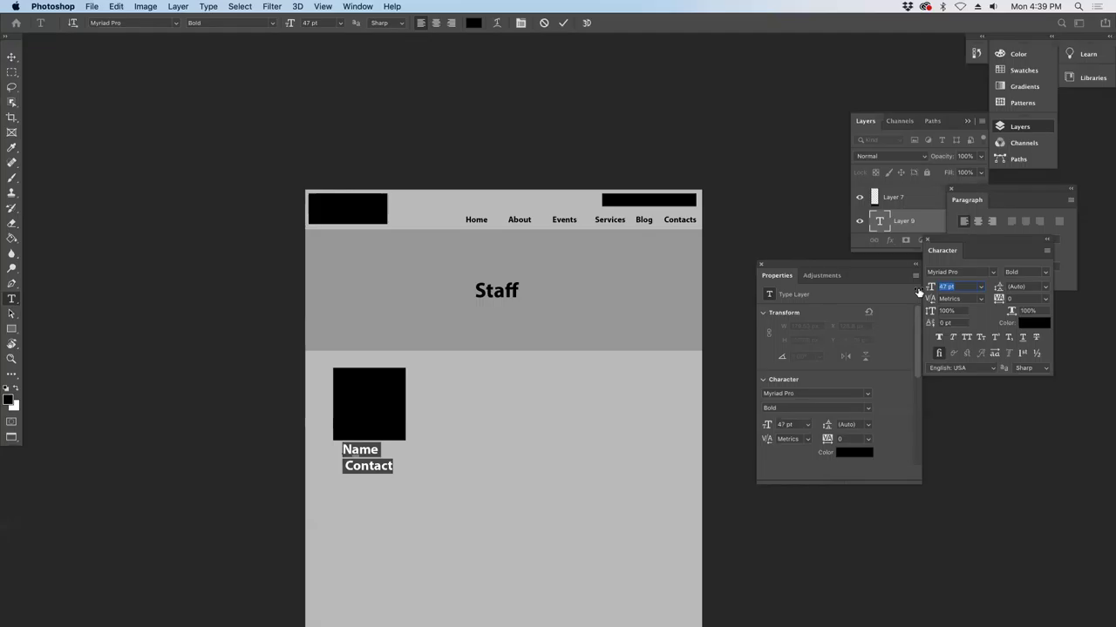
click(912, 220)
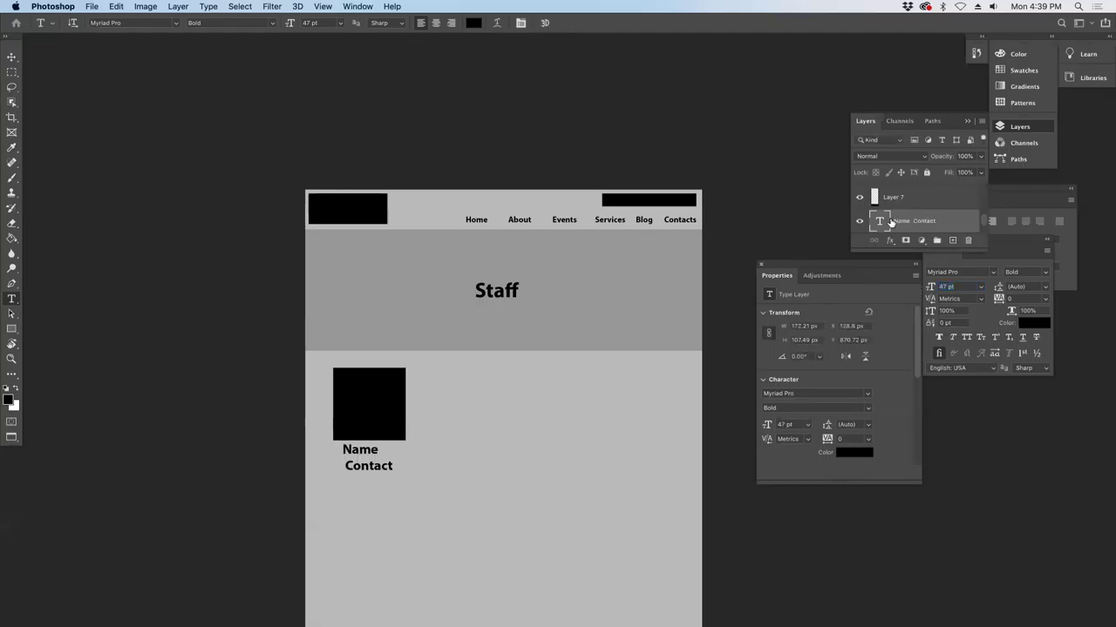
- Save progress and delete the space so Contact lines up under Name
key(super+s)
click(346, 467)
key(BackSpace)
click(14, 57)
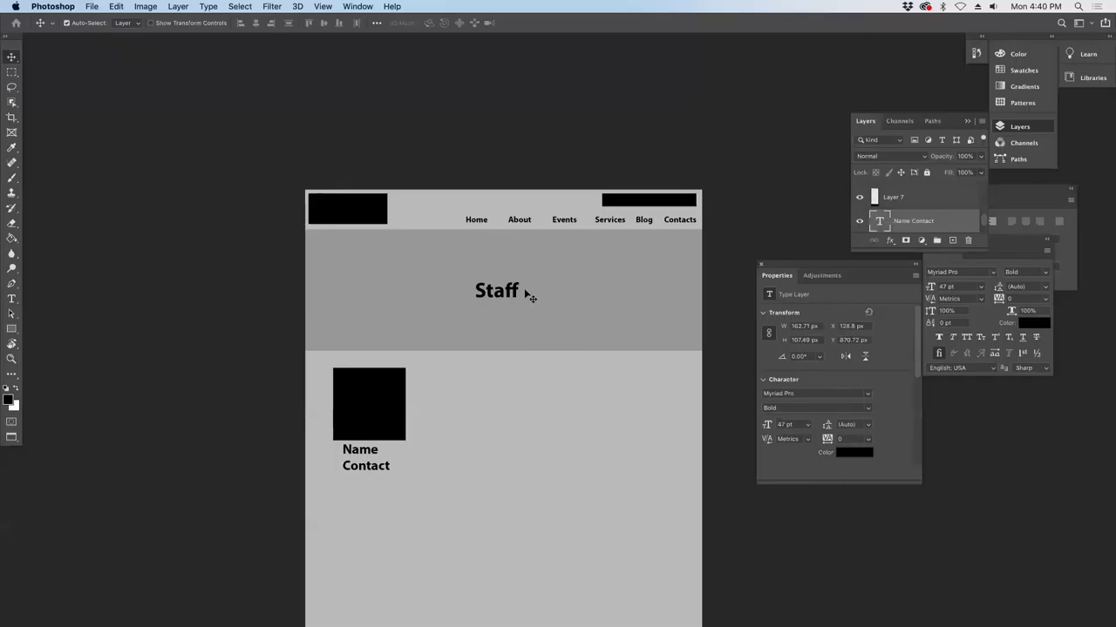
scroll(541, 333, down, 3)
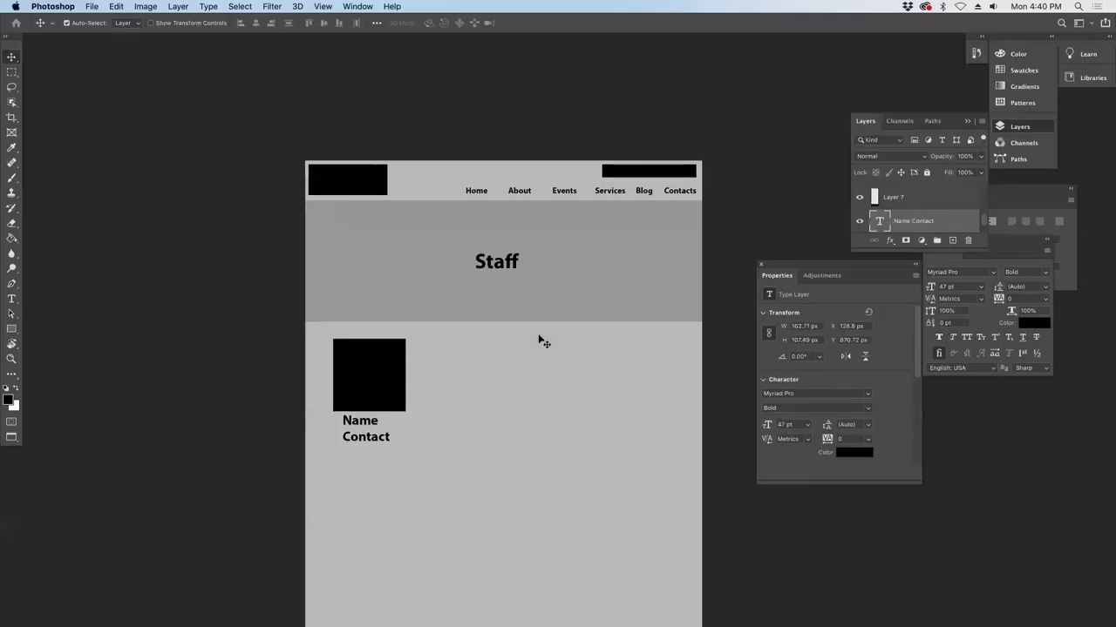
scroll(538, 332, up, 6)
scroll(543, 321, down, 3)
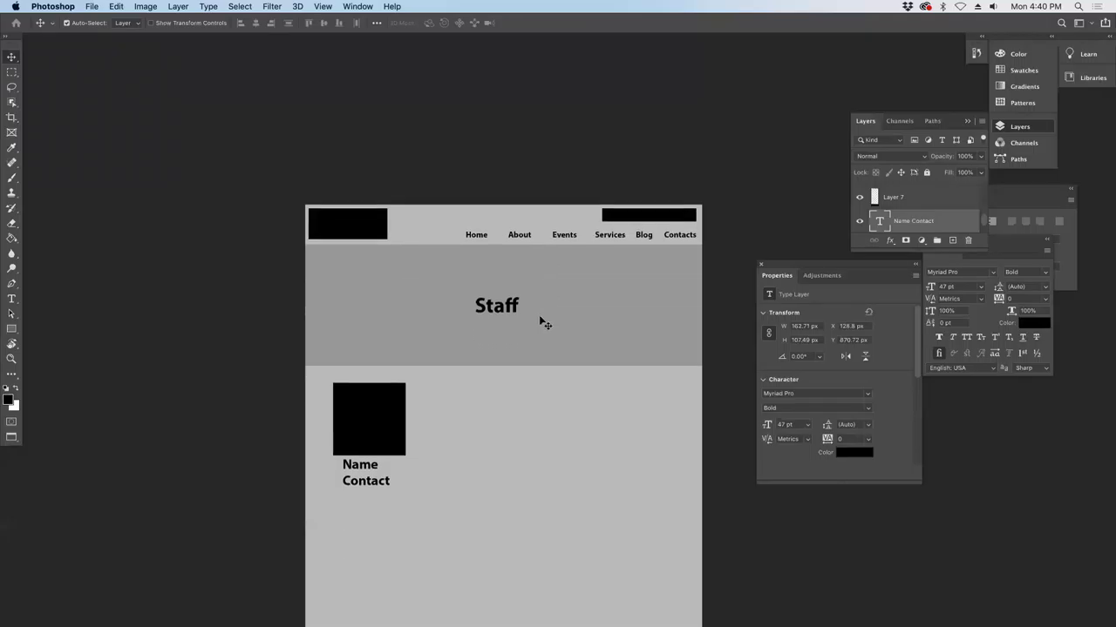
click(368, 427)
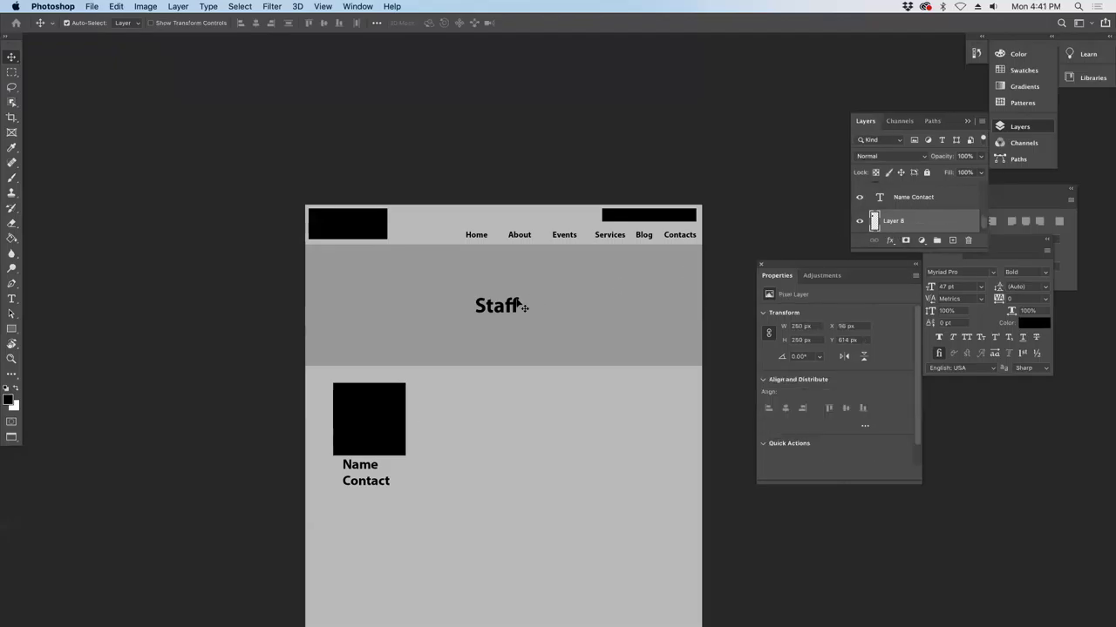
- Save the page as staff.psd, keeping maximum compatibility on
click(115, 6)
mouse_move(91, 6)
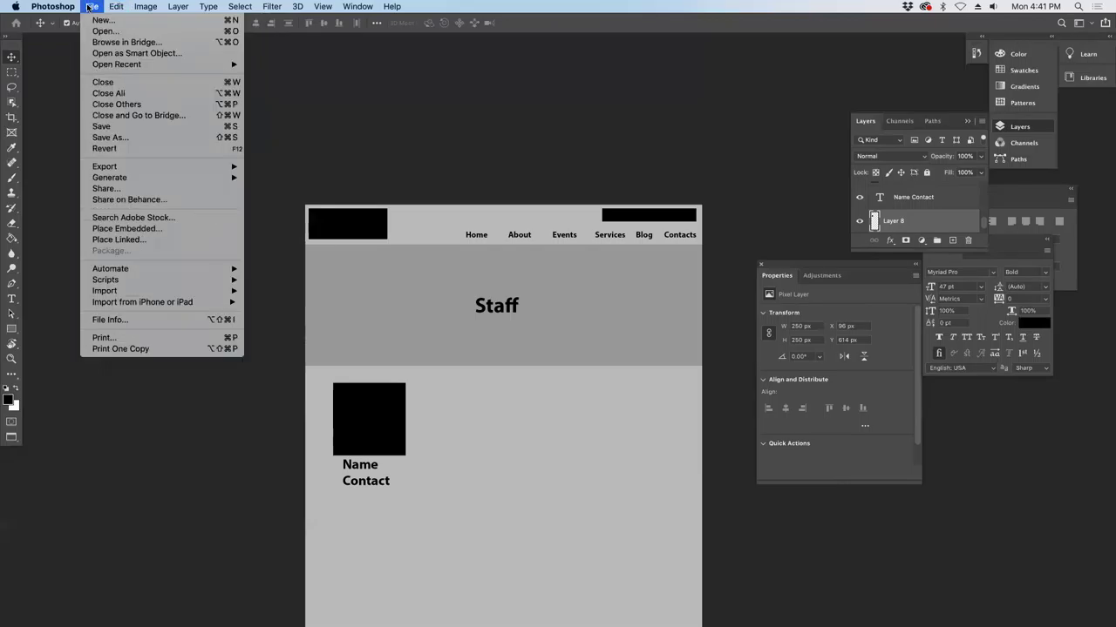
click(114, 138)
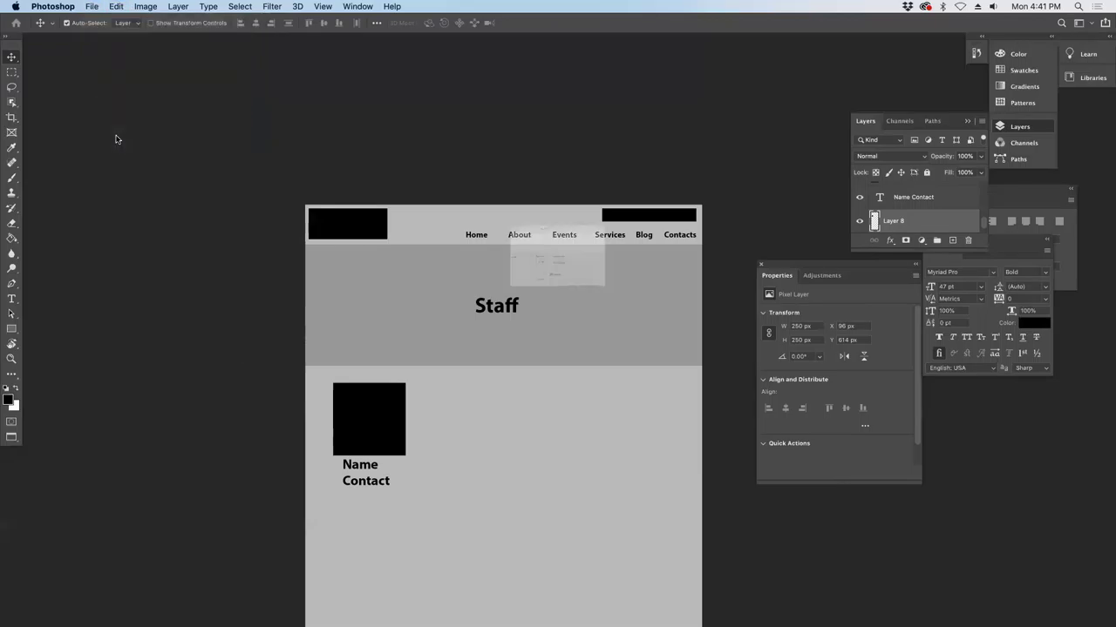
text(staff)
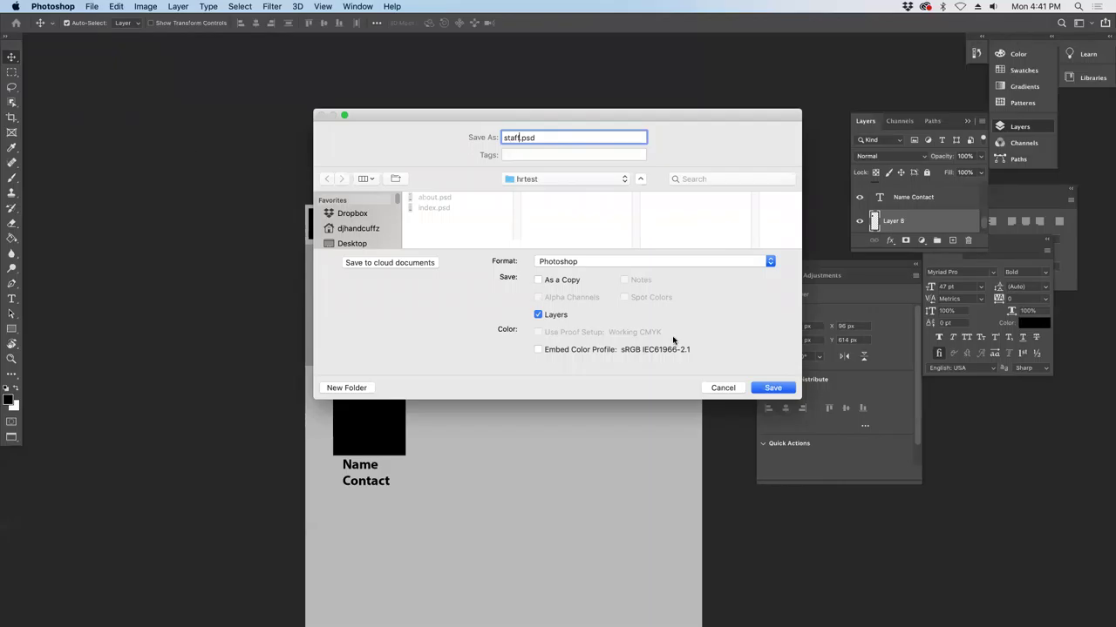
click(771, 387)
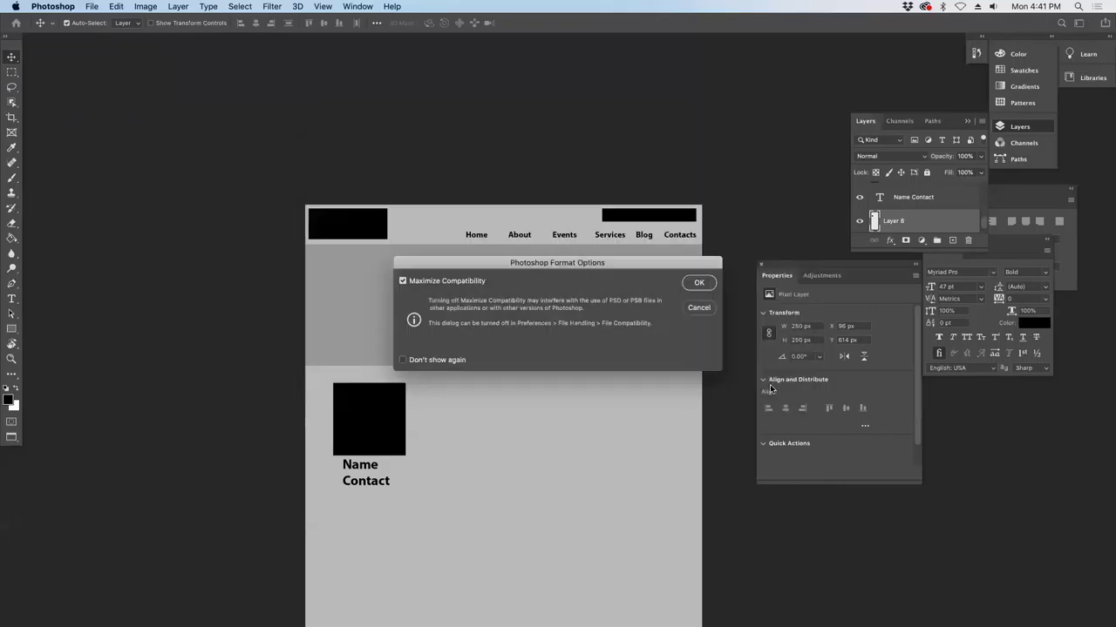
click(698, 283)
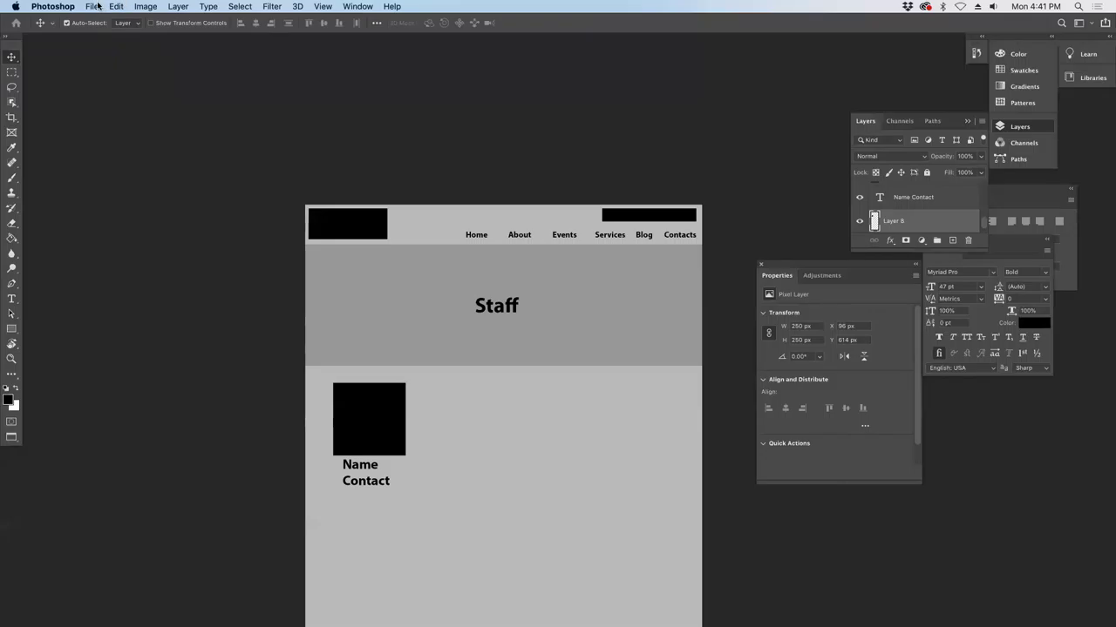
- Save another copy named events.psd and confirm the format options
click(93, 7)
click(113, 138)
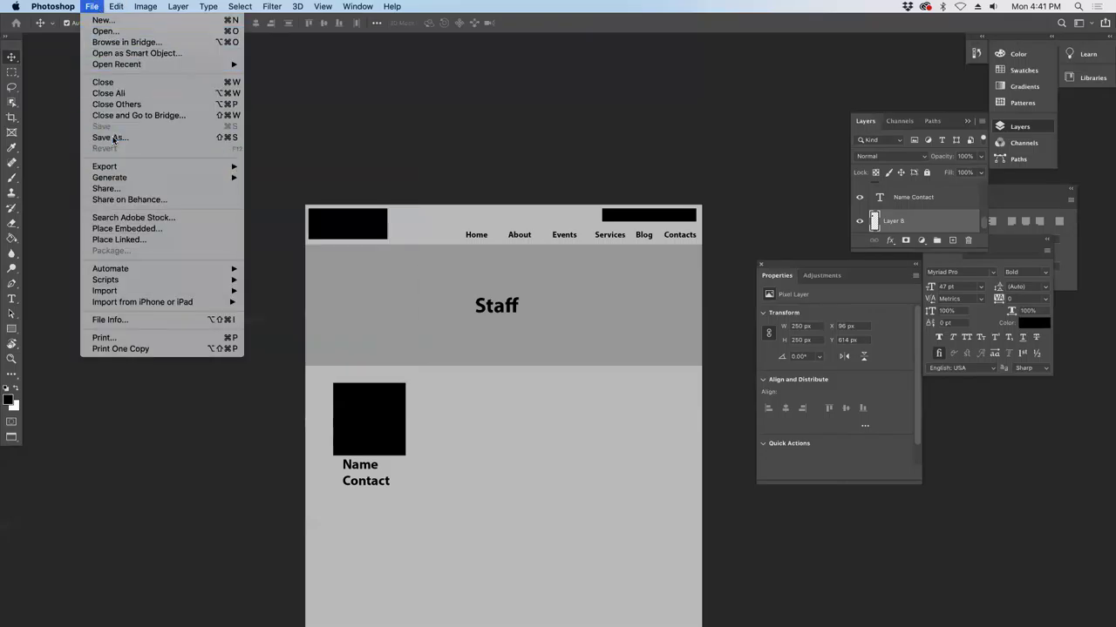
text(event.ps)
key(BackSpace)
key(BackSpace)
key(BackSpace)
text(nt)
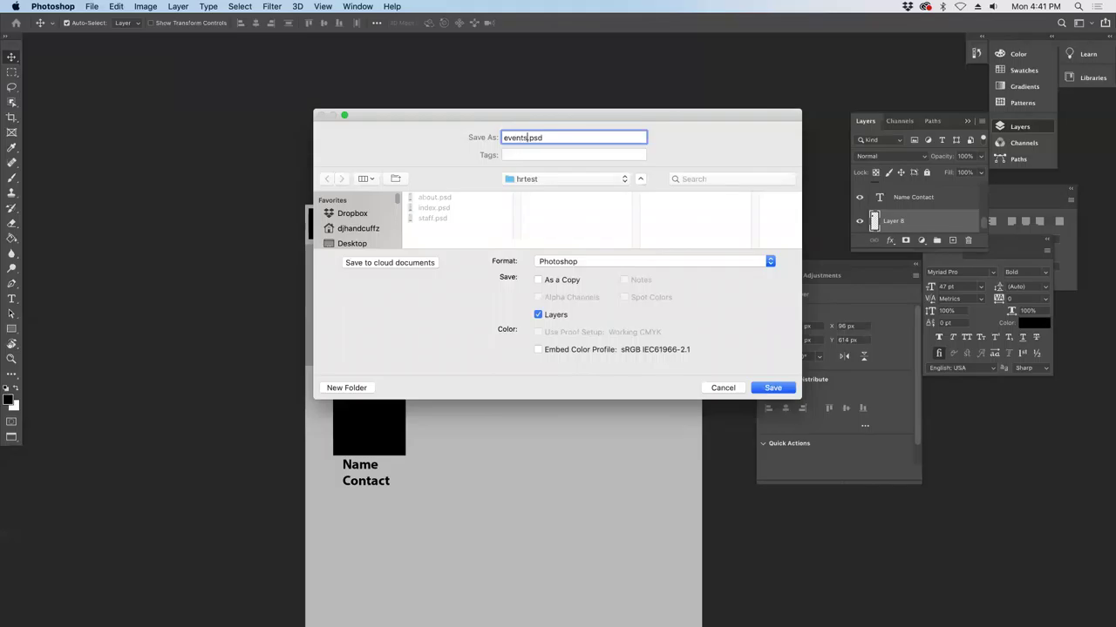
key(Return)
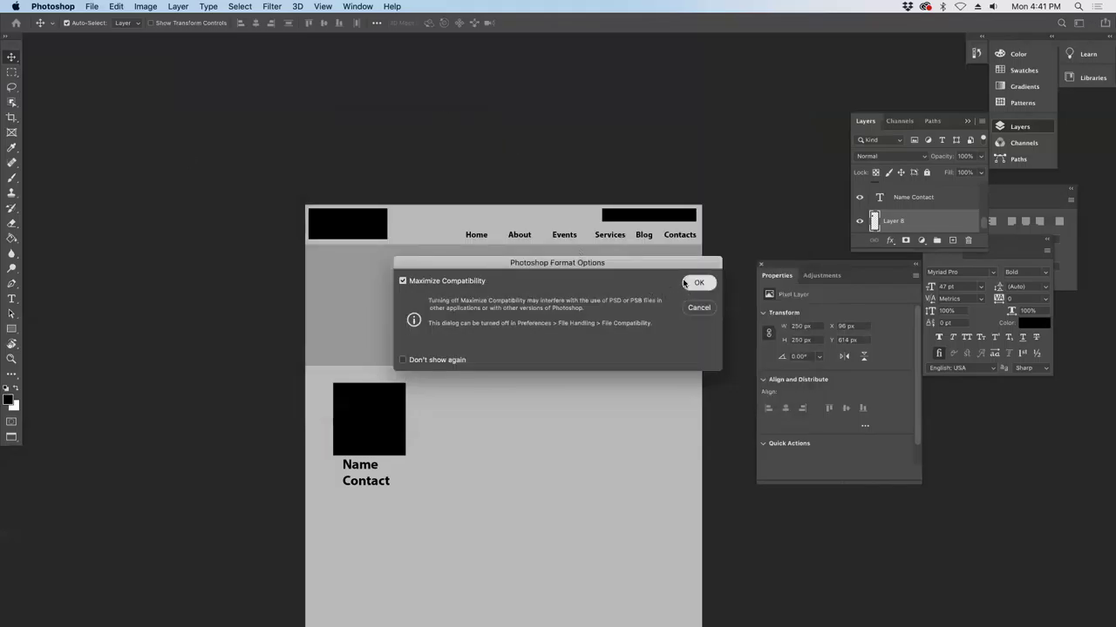
click(697, 284)
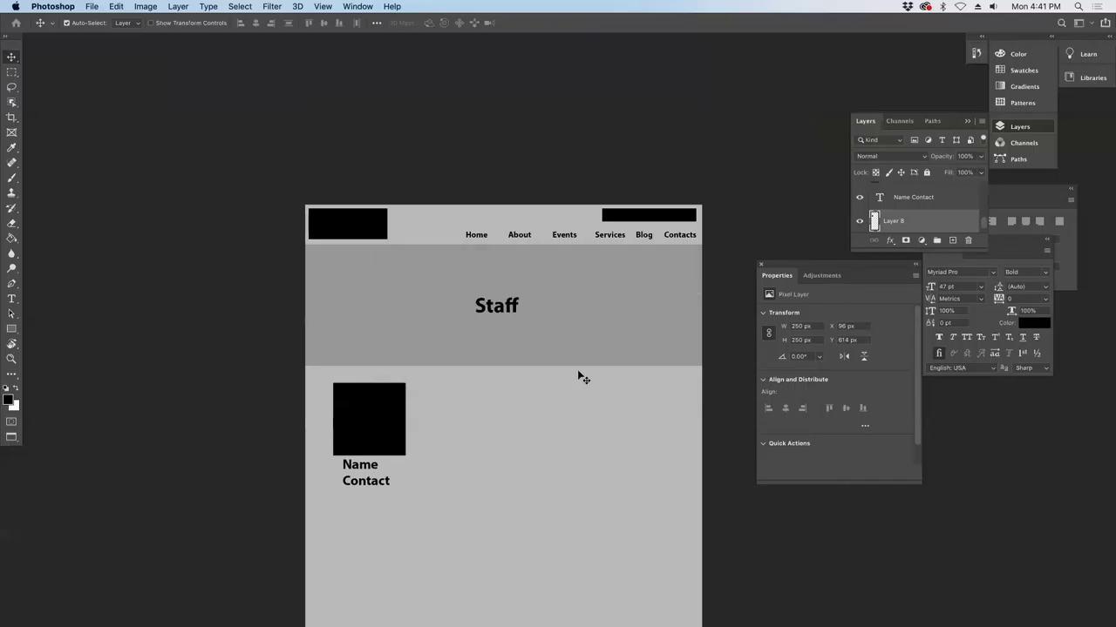
- Change the Staff banner heading to Events
click(498, 306)
double_click(493, 303)
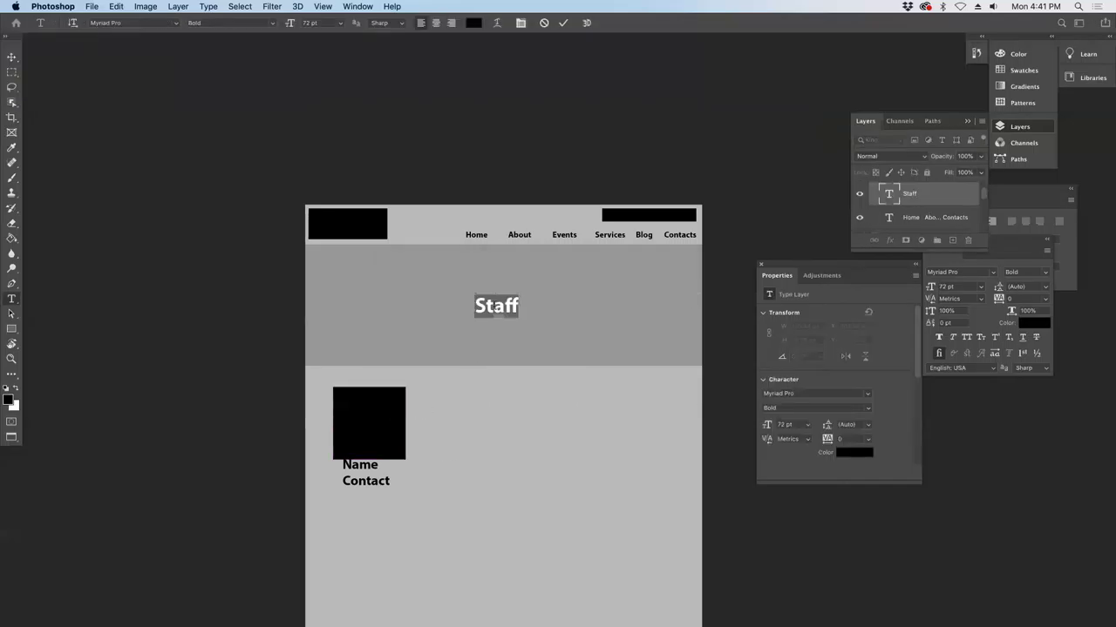
text(Events)
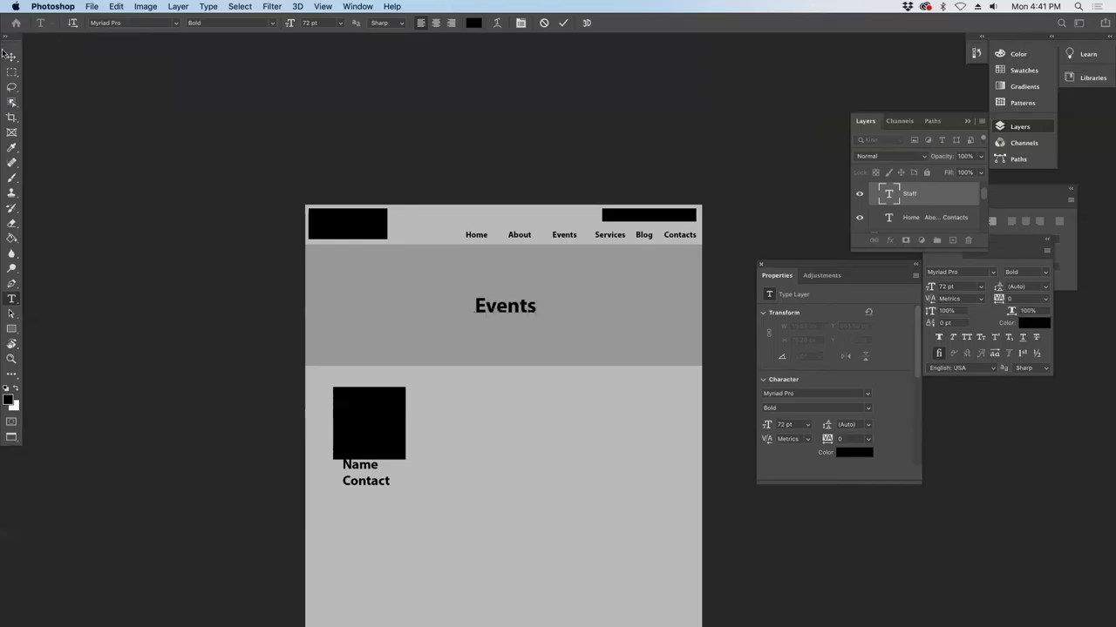
click(11, 56)
- Move the black square beneath the banner and stretch it into a wide rectangle
drag(380, 461, 591, 525)
key(super+t)
drag(541, 486, 664, 486)
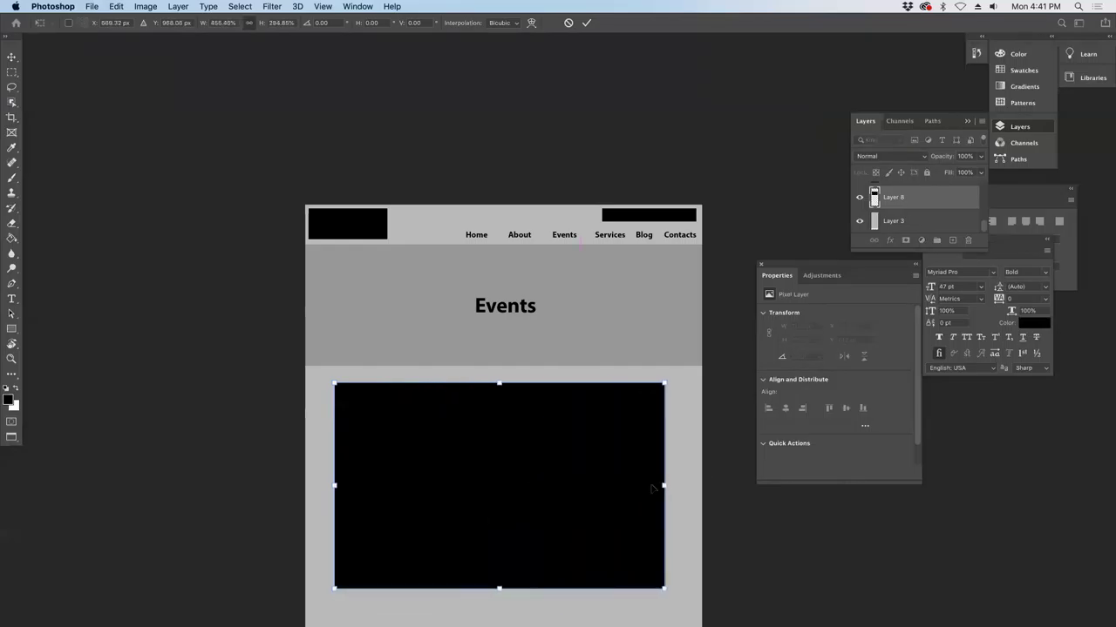
key(Return)
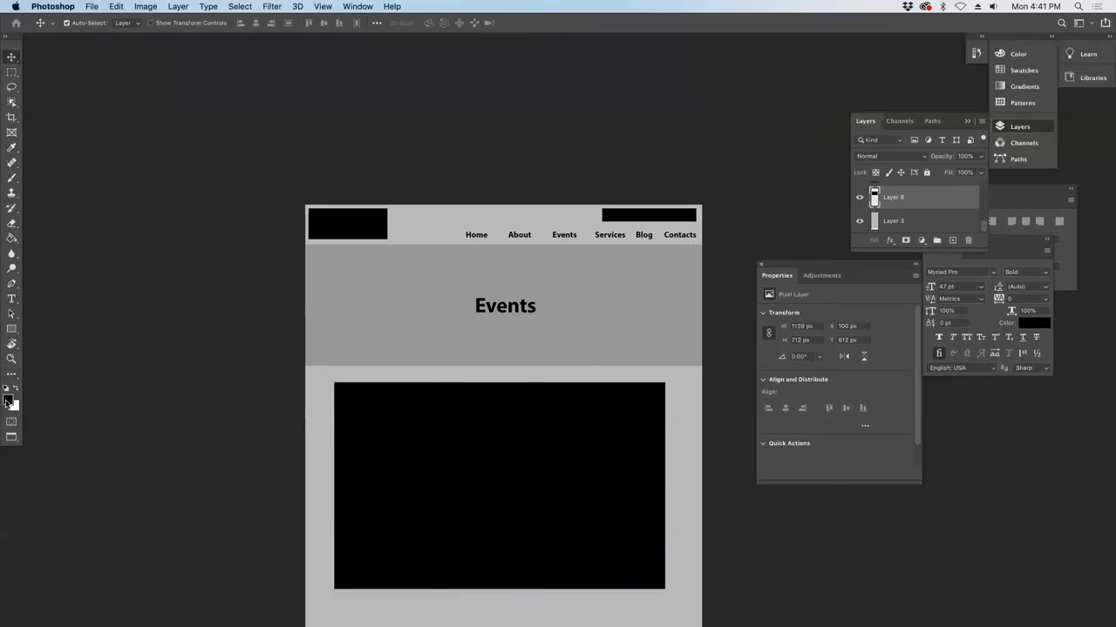
- Fill the black rectangle with the banner's light grey #a1a1a1
click(8, 401)
click(410, 287)
click(391, 270)
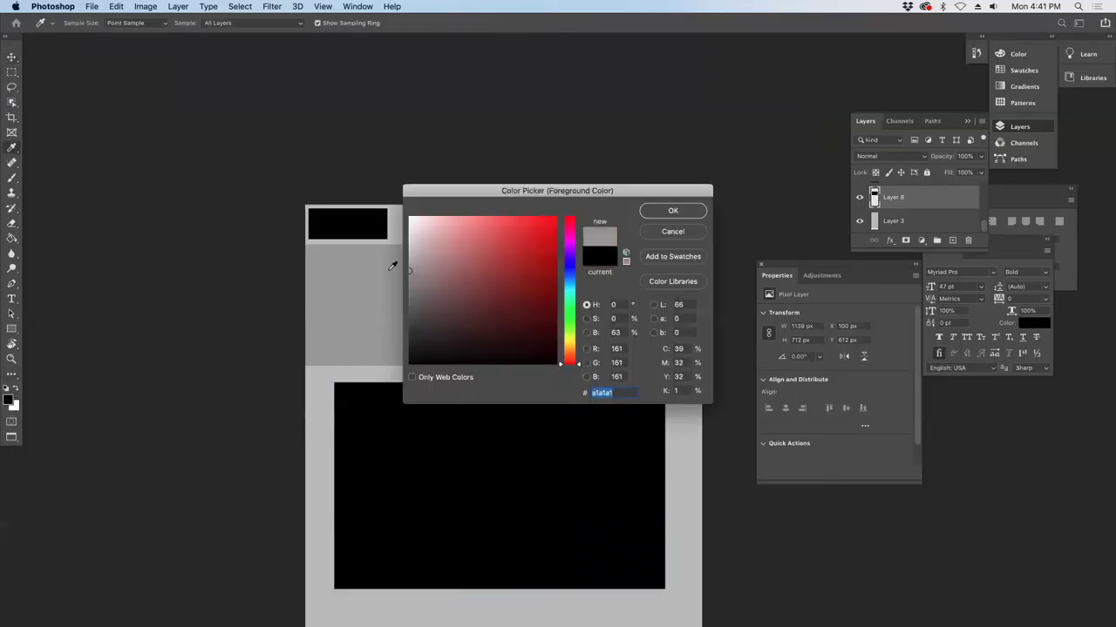
click(672, 211)
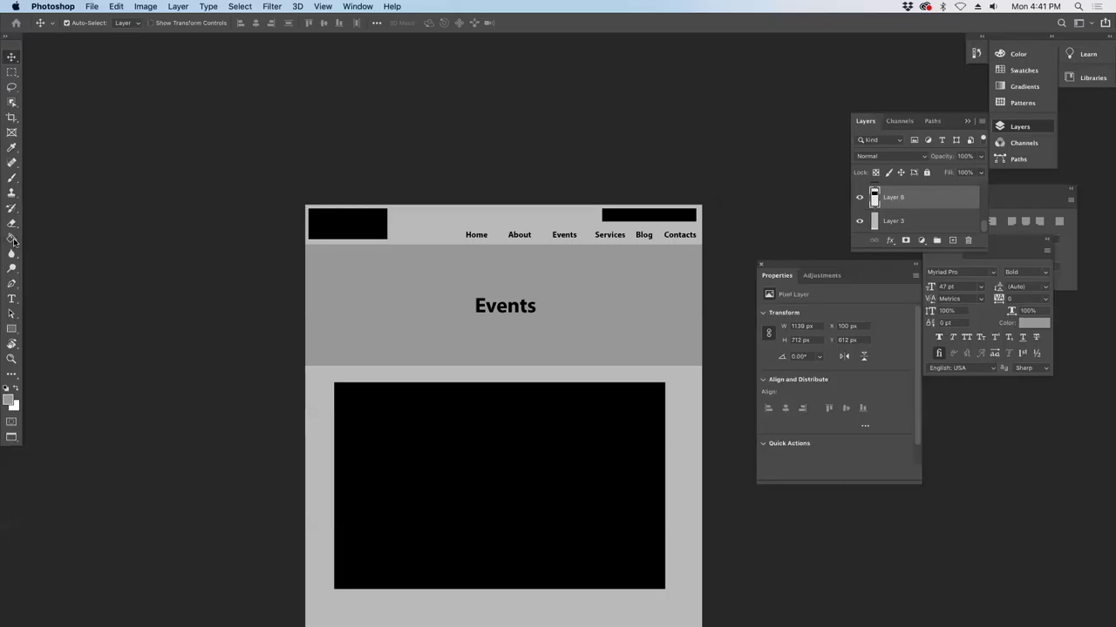
click(12, 237)
click(432, 495)
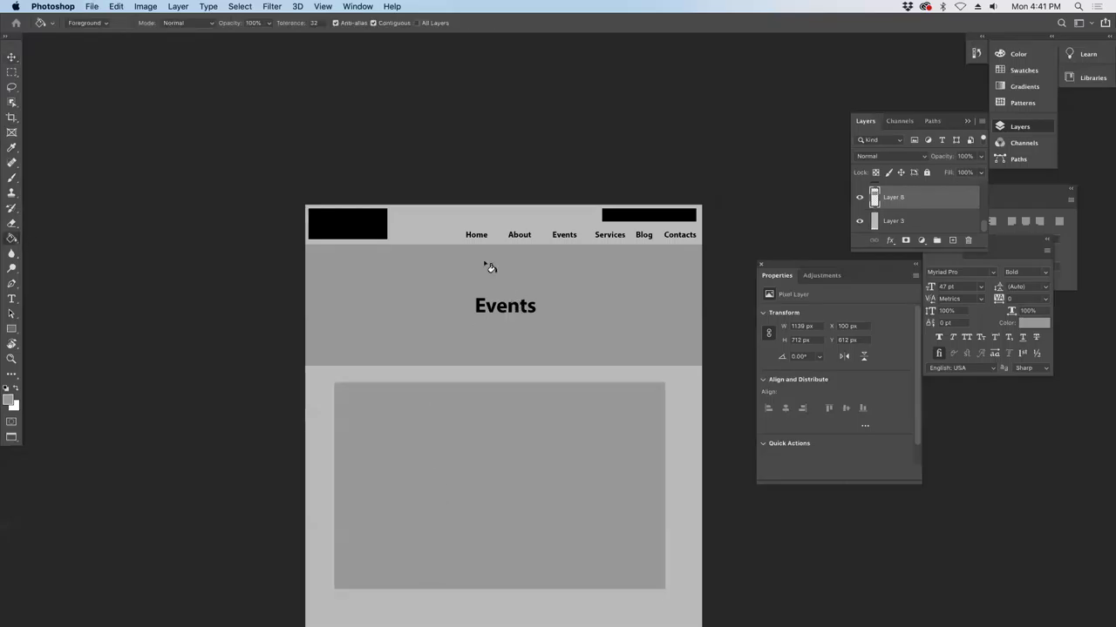
- Save the page over the existing events.psd and confirm the format options
click(92, 6)
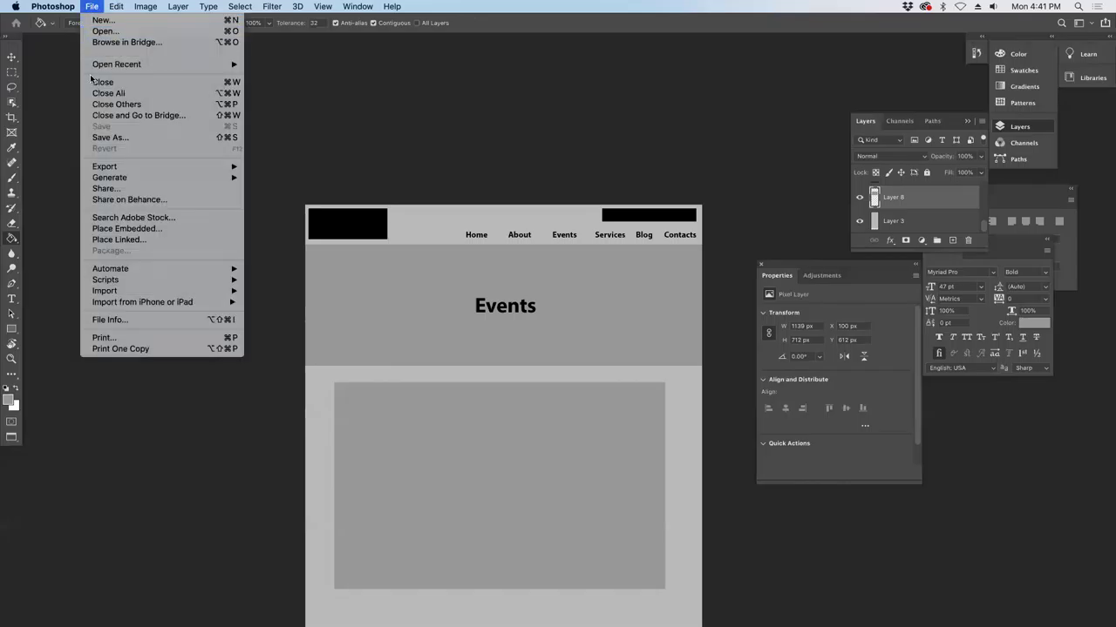
click(108, 138)
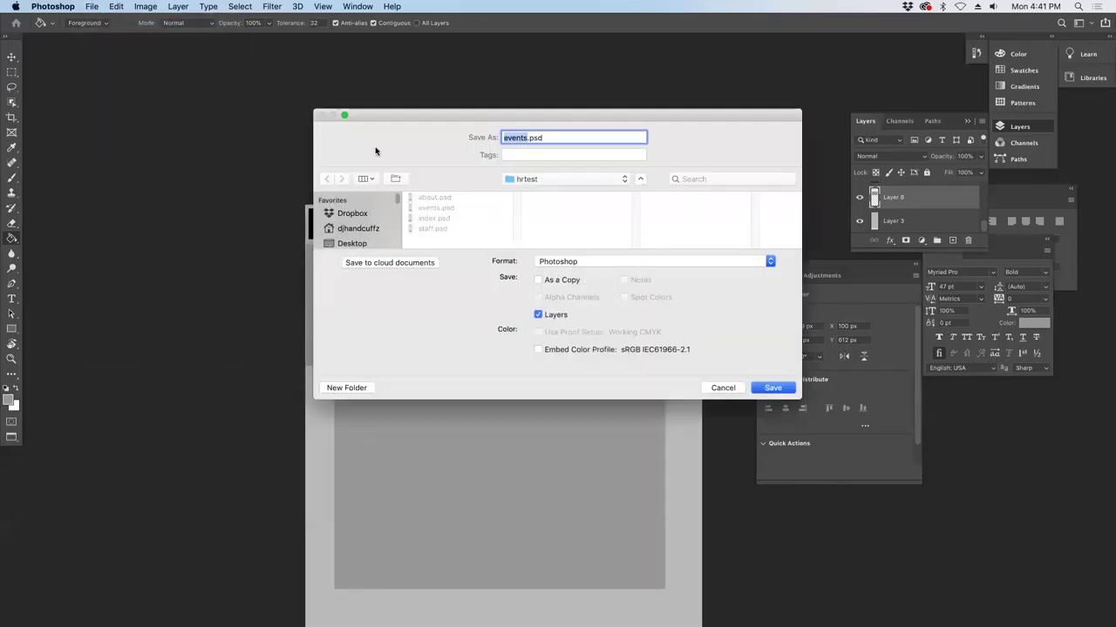
key(Return)
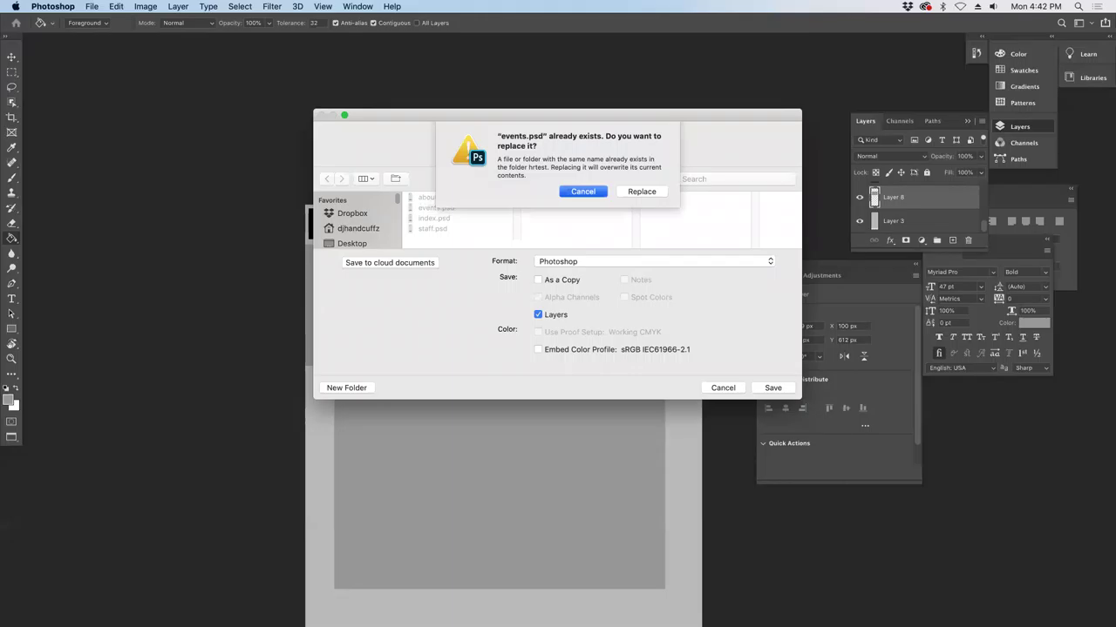
click(644, 192)
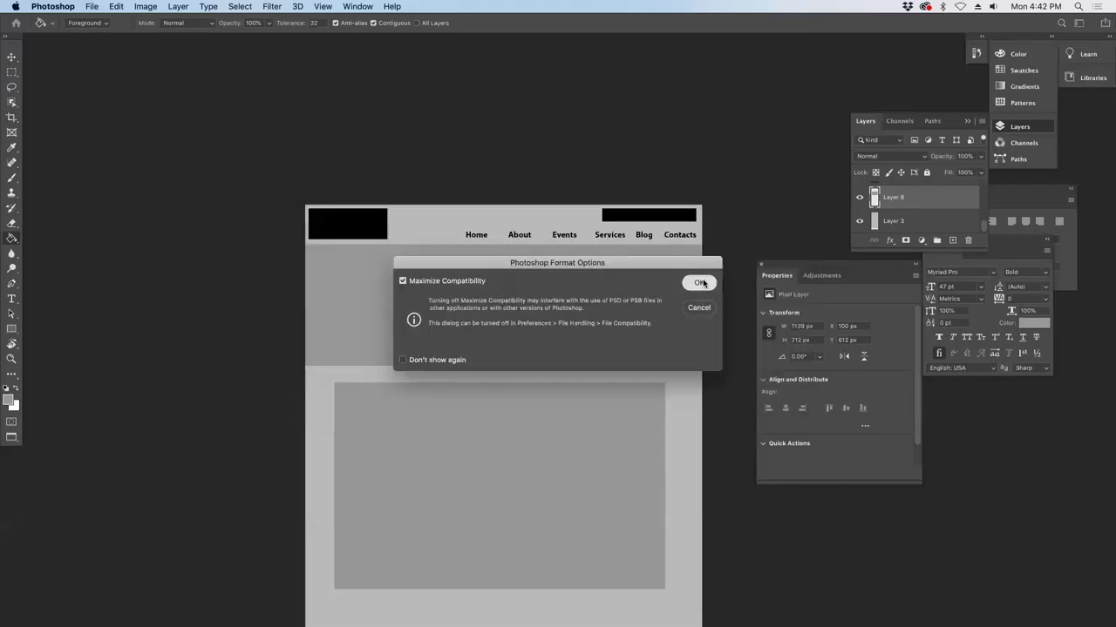
click(700, 283)
- Save another copy of the page as Services.psd
click(92, 6)
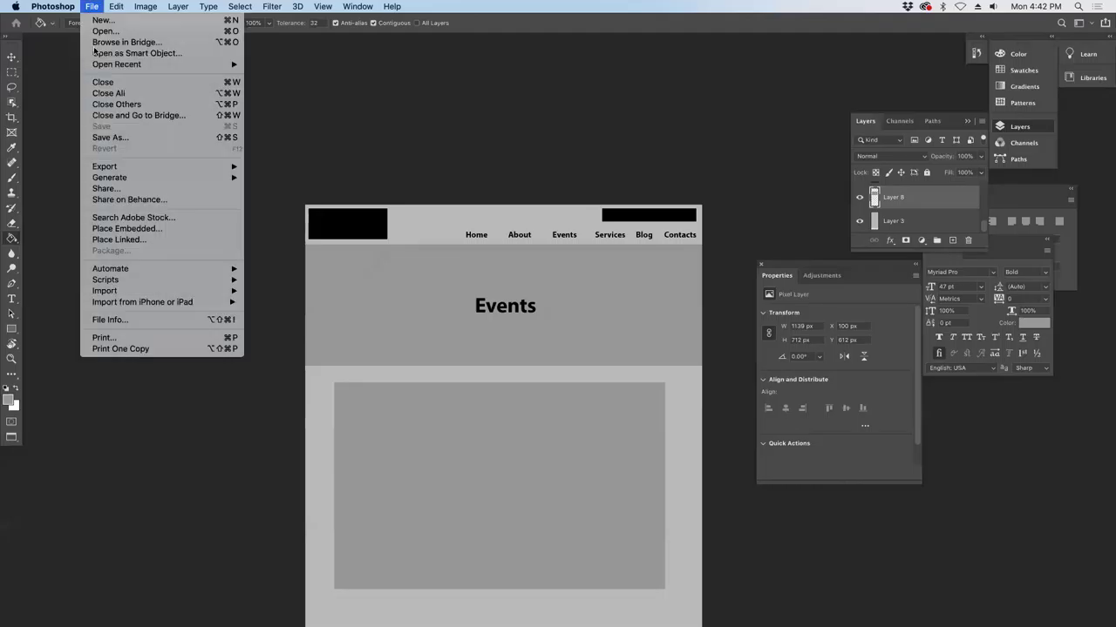
click(116, 138)
text(Services)
key(Return)
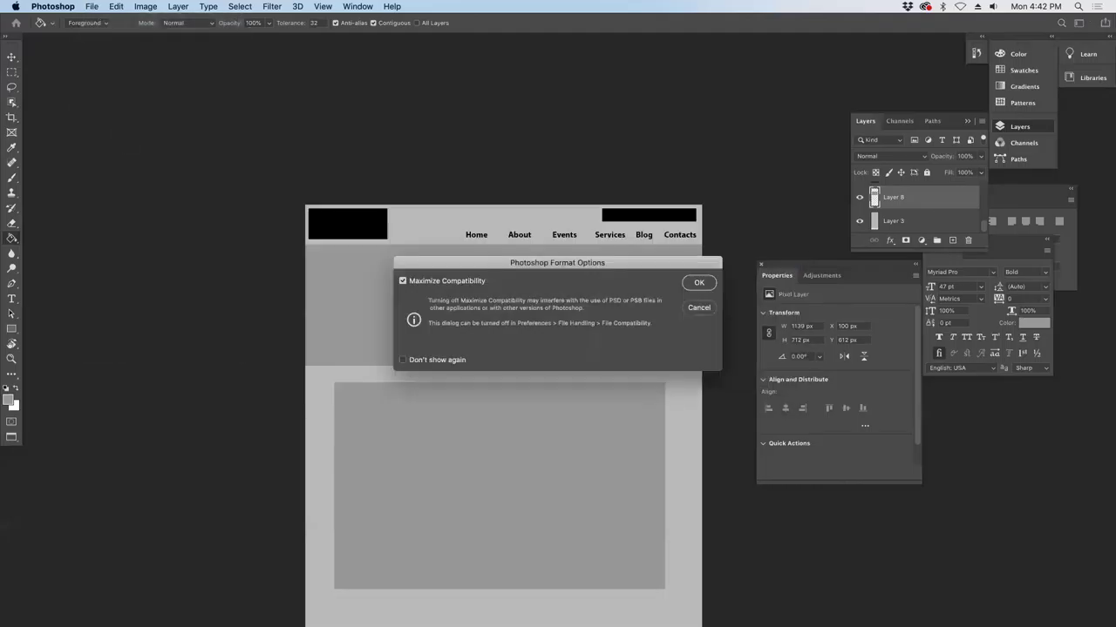
- Finish saving Services.psd, then undo an accidental grey fill on the page
click(700, 288)
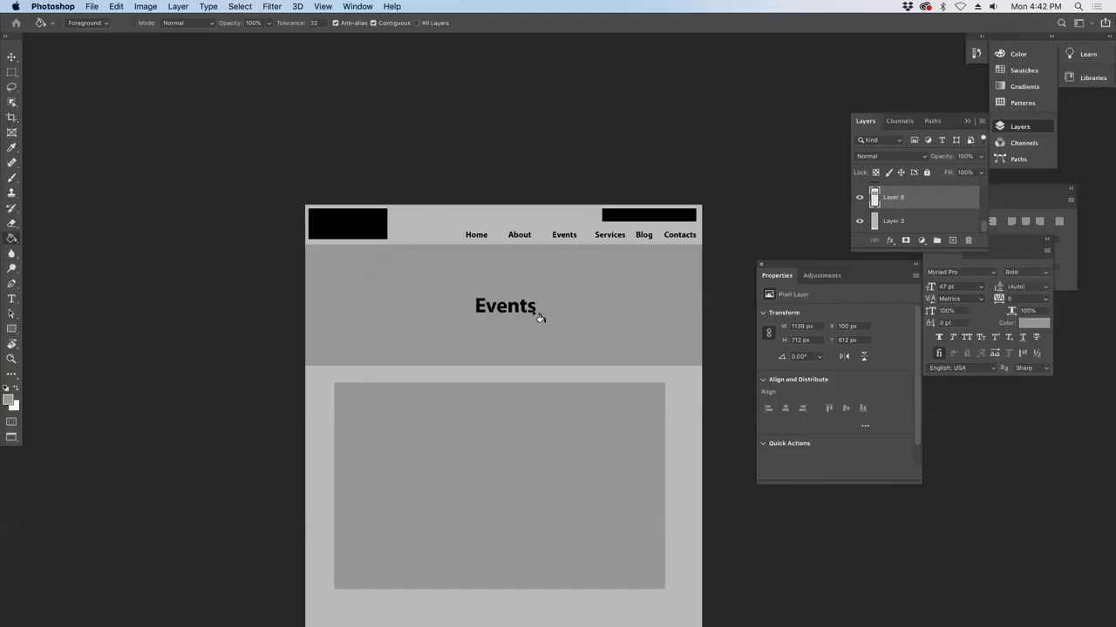
click(509, 311)
key(t)
click(501, 303)
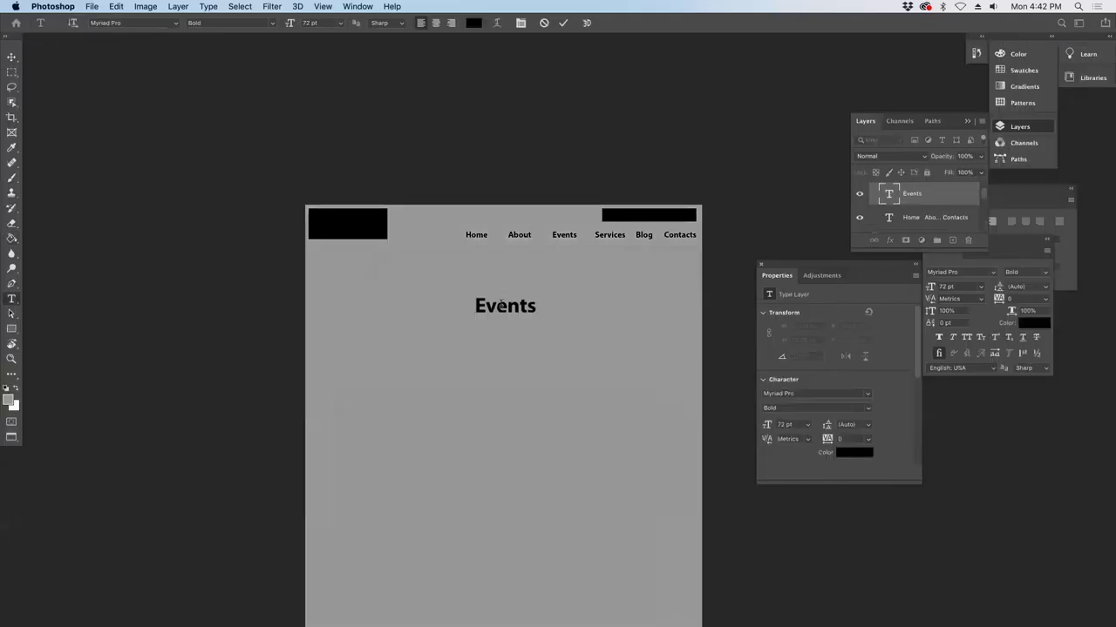
click(12, 57)
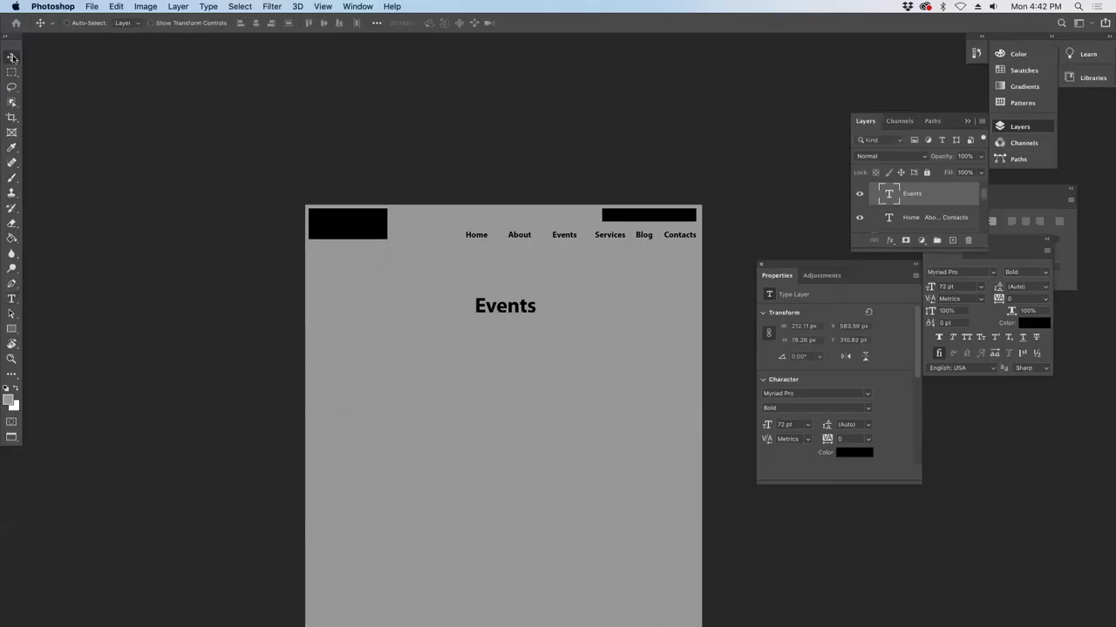
click(333, 287)
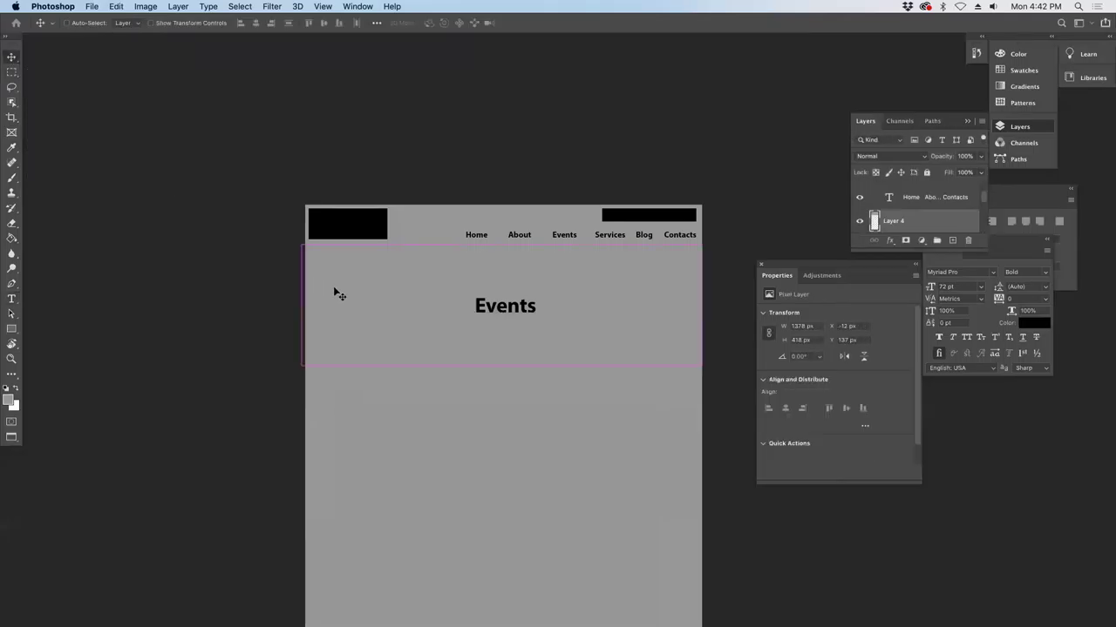
key(ctrl+z)
- Replace the Events heading with Services and select the grey image block
click(491, 307)
double_click(490, 307)
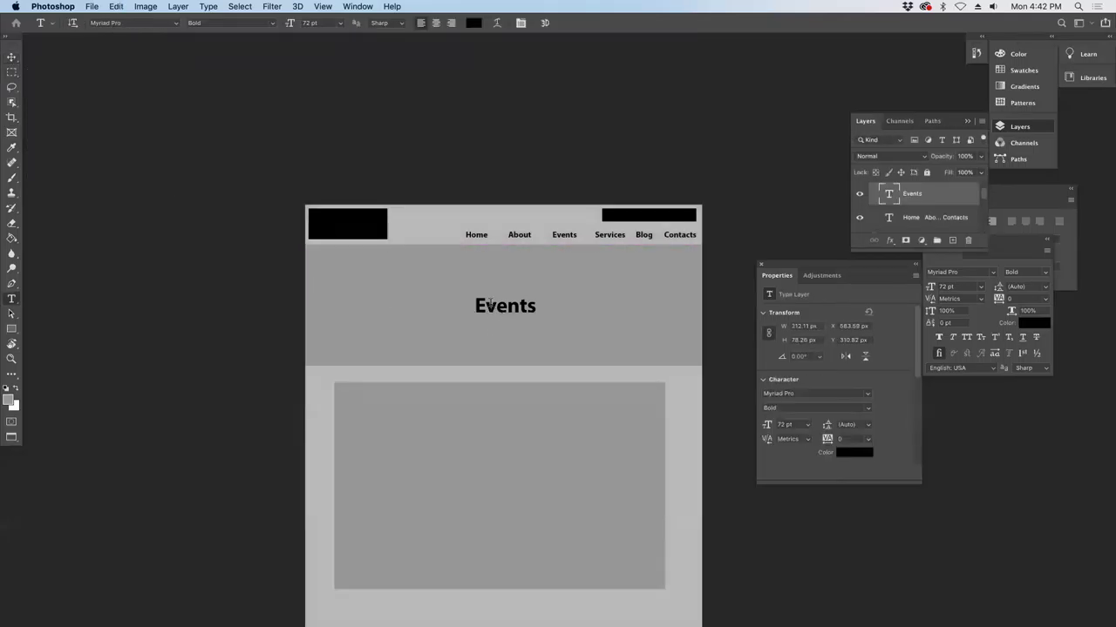
double_click(491, 306)
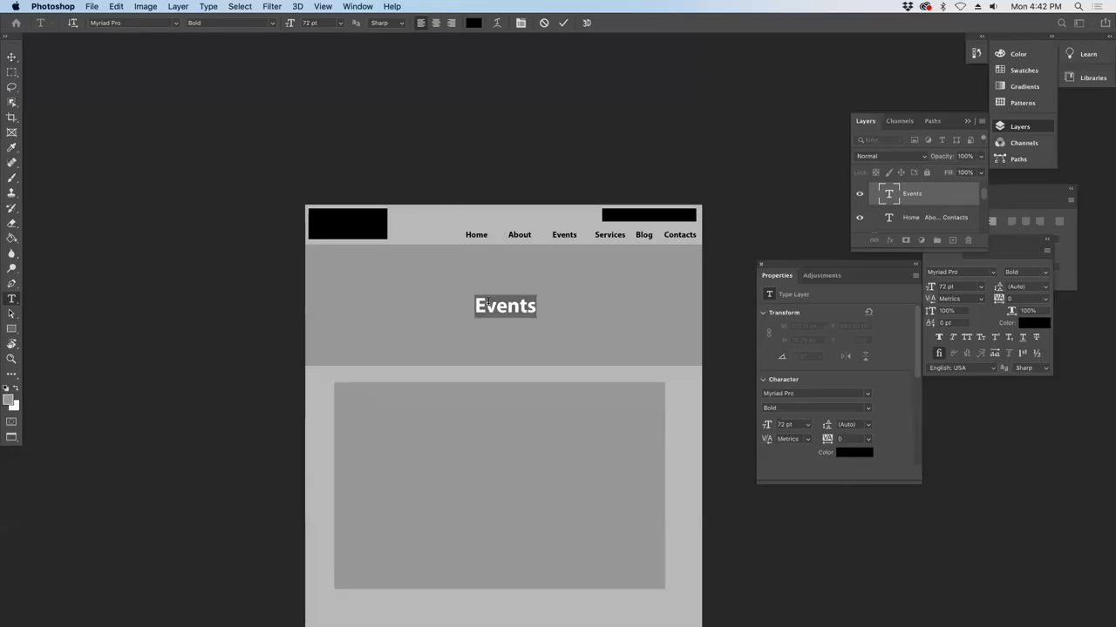
text(Services)
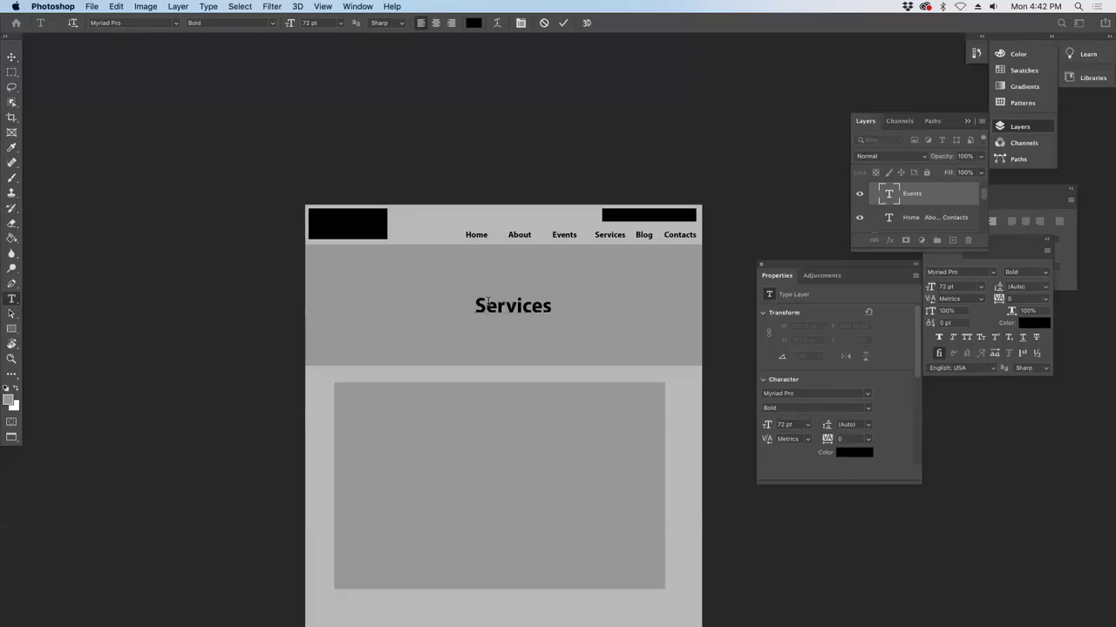
click(12, 58)
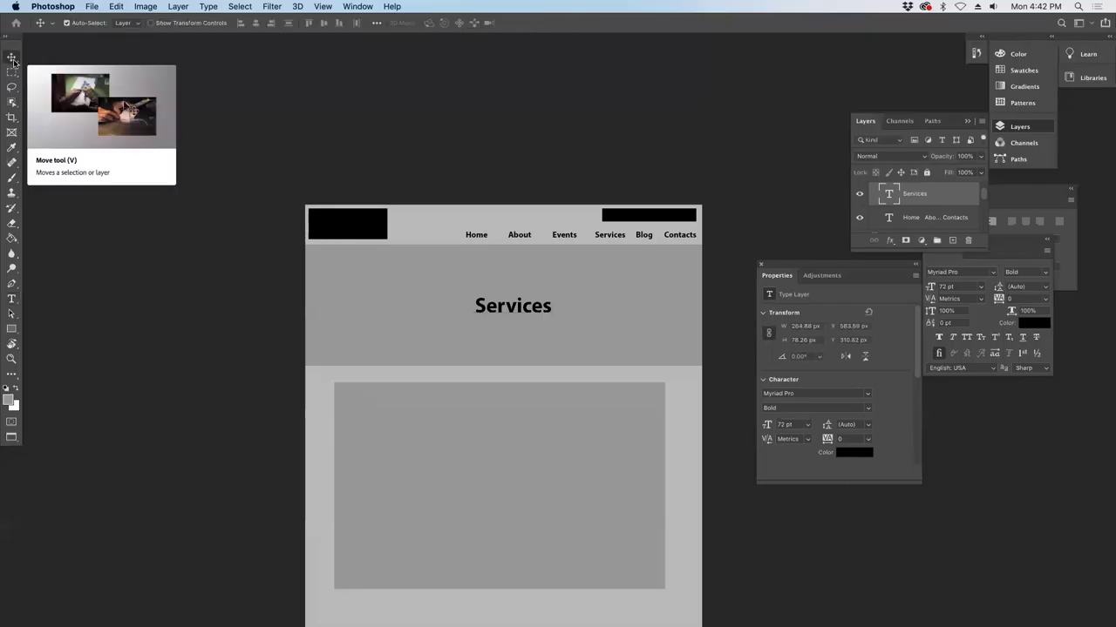
click(381, 423)
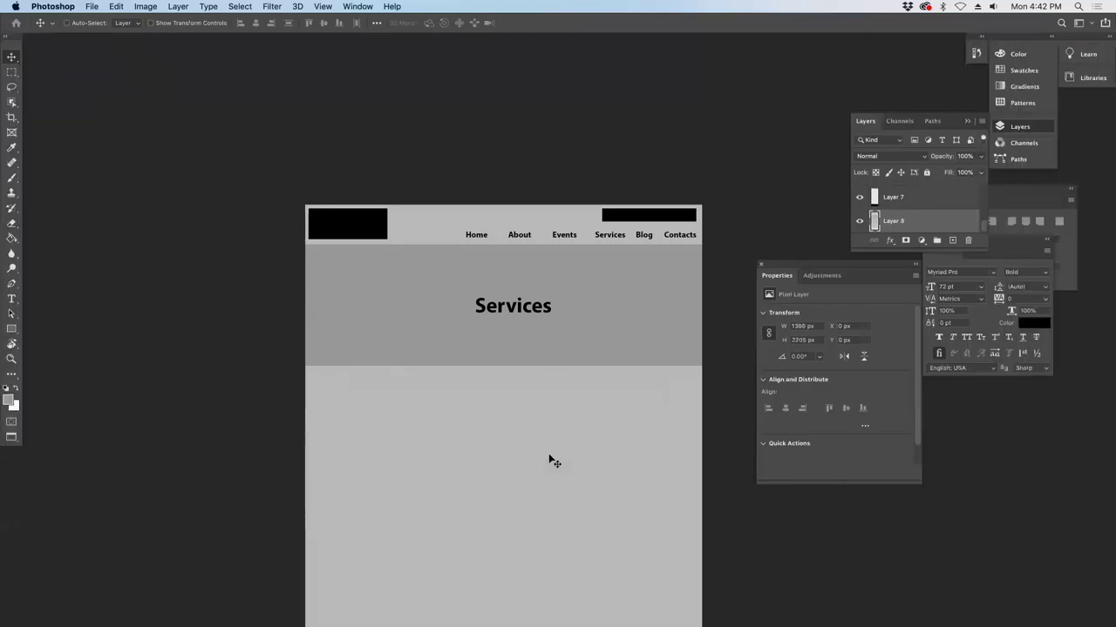
- Copy the resume, job listing and benefits lines from the TextEdit outline
key(super+Tab)
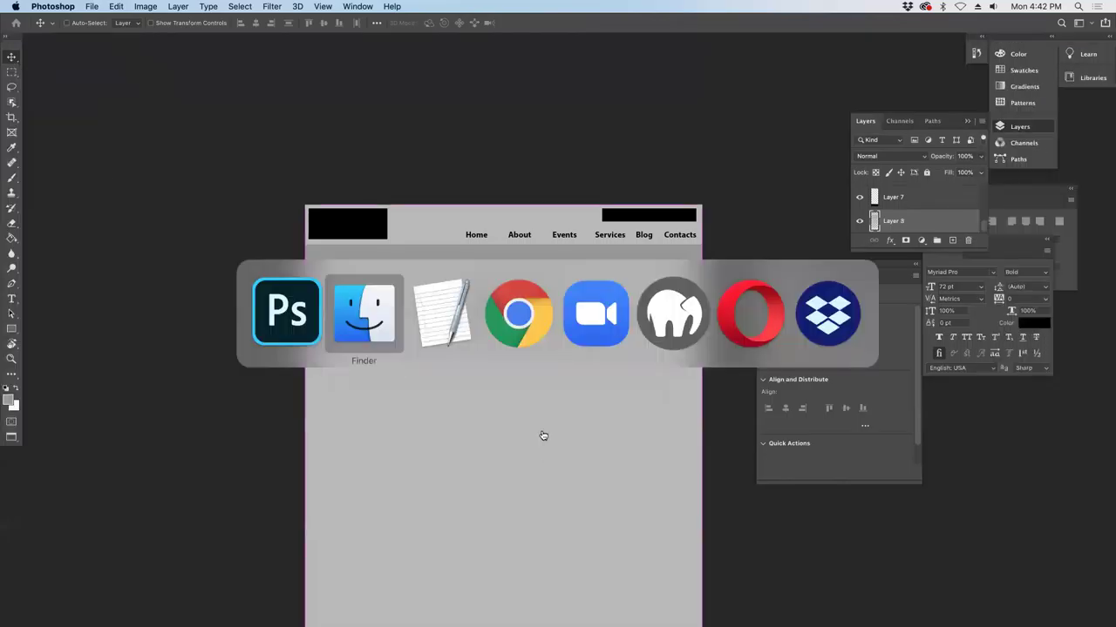
click(440, 314)
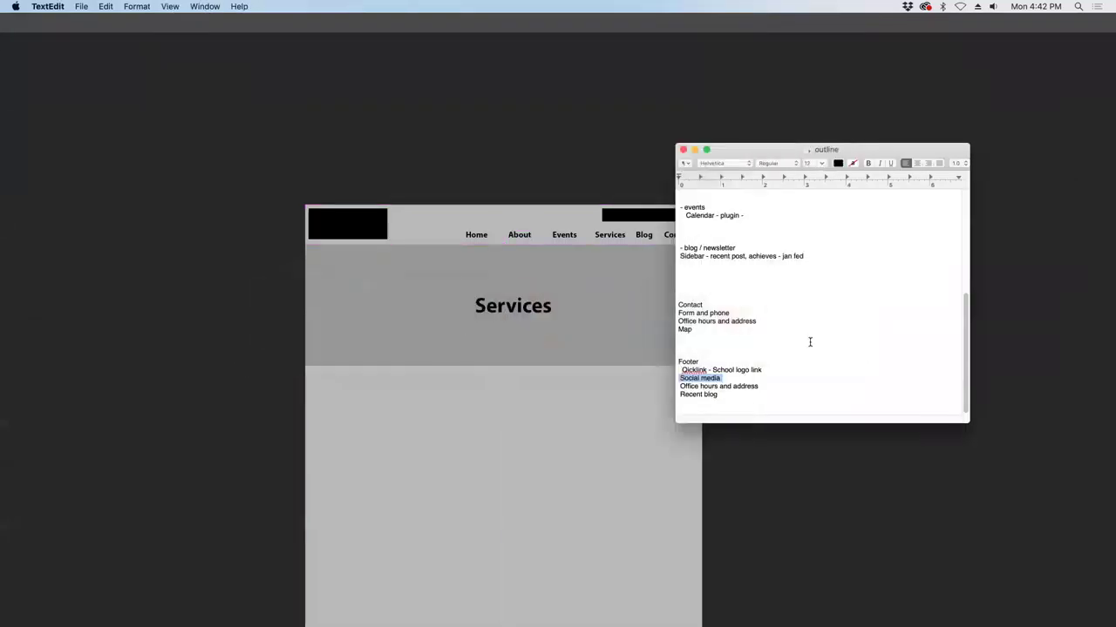
scroll(810, 341, up, 3)
drag(721, 279, 671, 263)
key(super+c)
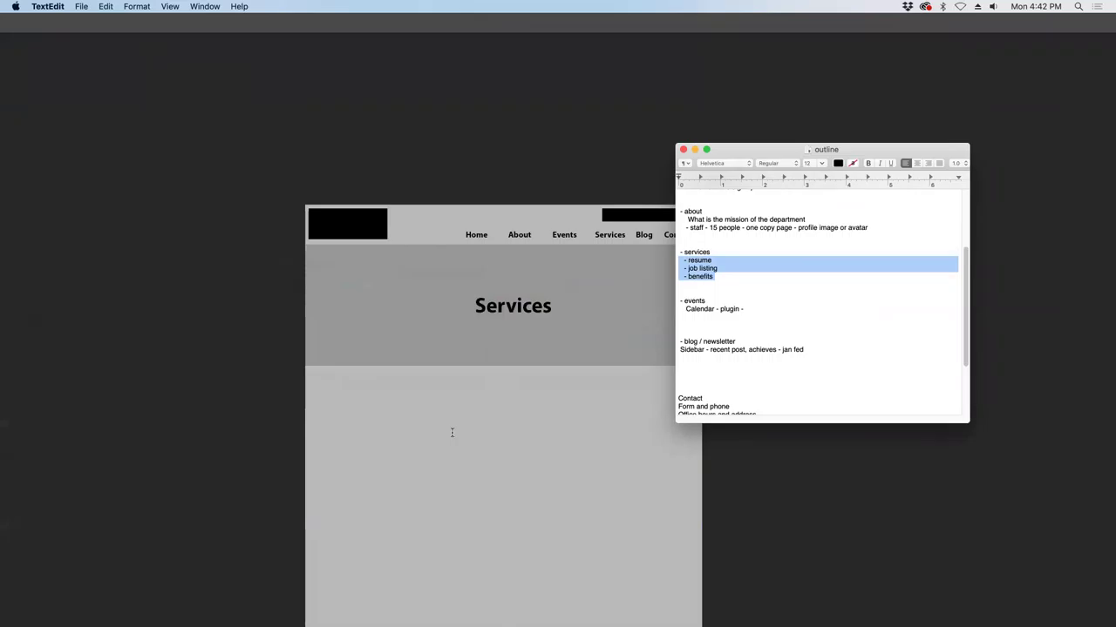
- Back in Photoshop, duplicate the Services heading layer
click(451, 433)
click(515, 317)
drag(917, 195, 952, 240)
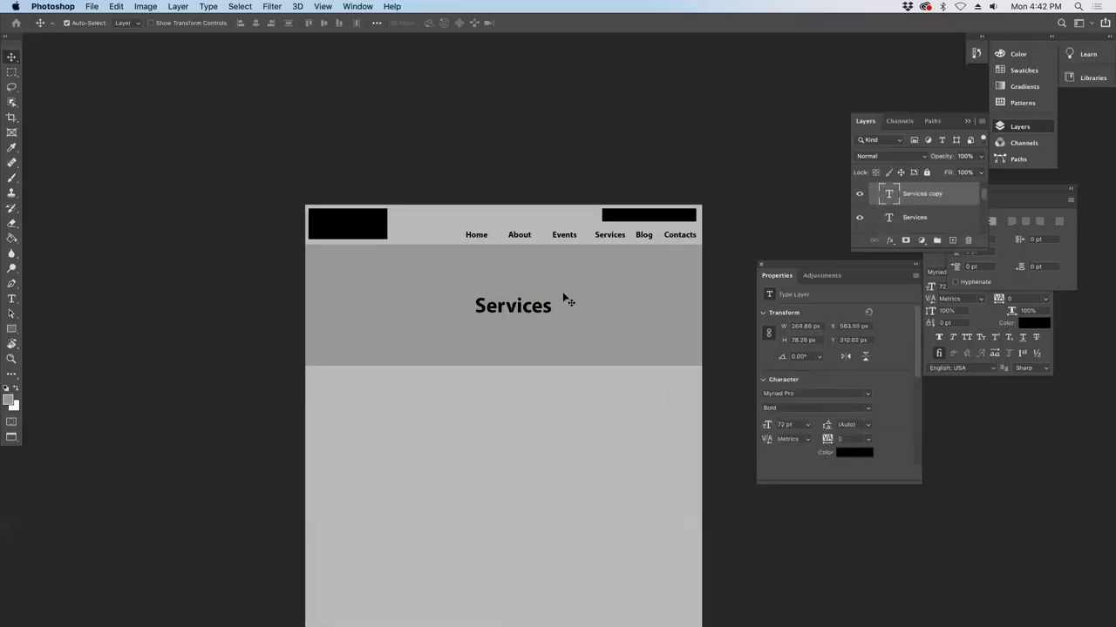
- Paste the resume, job listing and benefits list into the duplicated heading and place it in the page body
drag(528, 318, 527, 429)
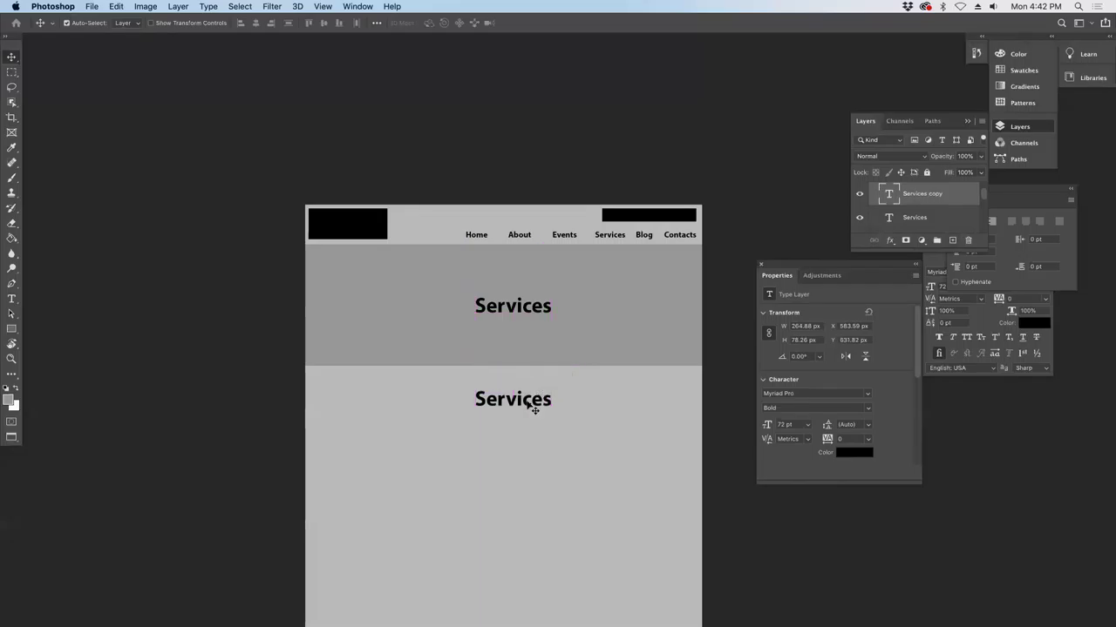
double_click(529, 401)
key(super+a)
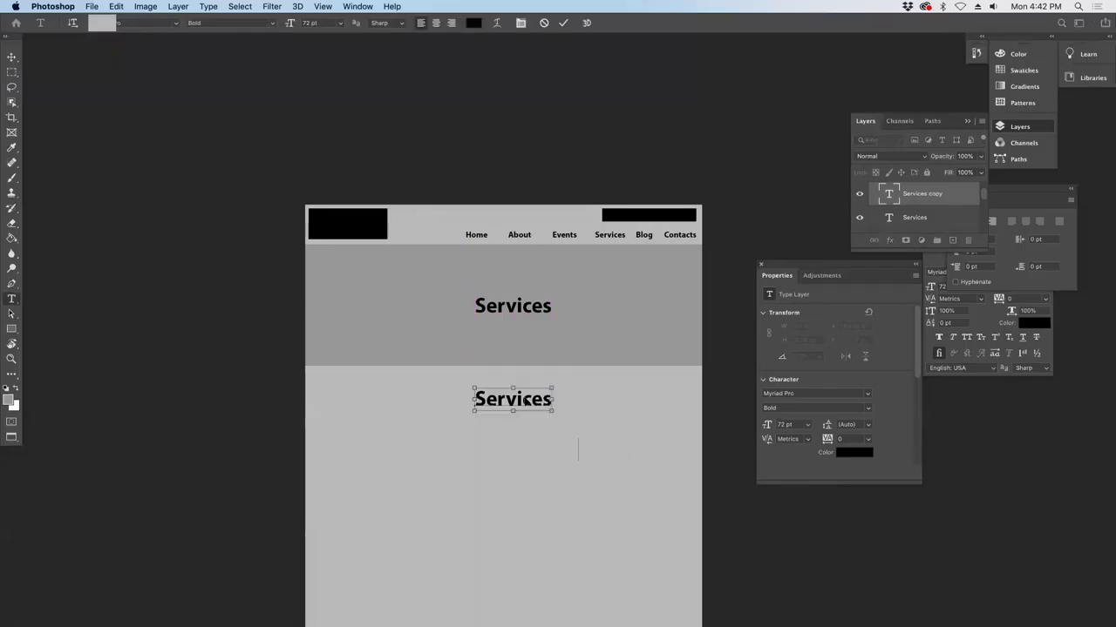
key(super+v)
click(10, 56)
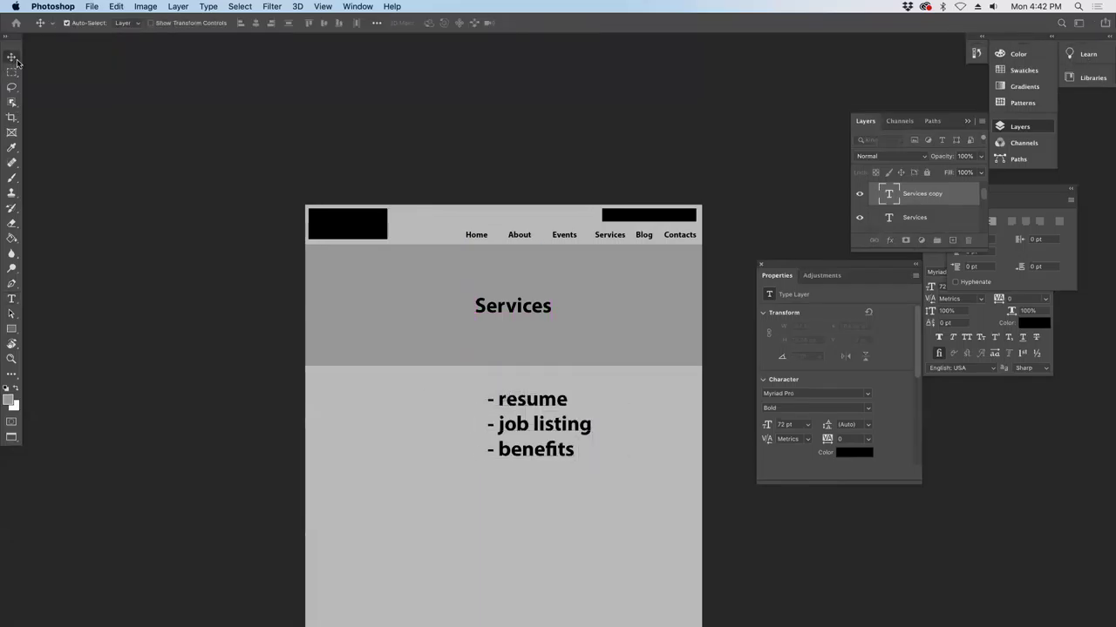
mouse_move(515, 444)
mouse_down()
mouse_move(511, 420)
mouse_move(553, 357)
mouse_move(659, 271)
mouse_move(476, 450)
mouse_move(493, 456)
mouse_move(520, 426)
mouse_move(510, 440)
mouse_up()
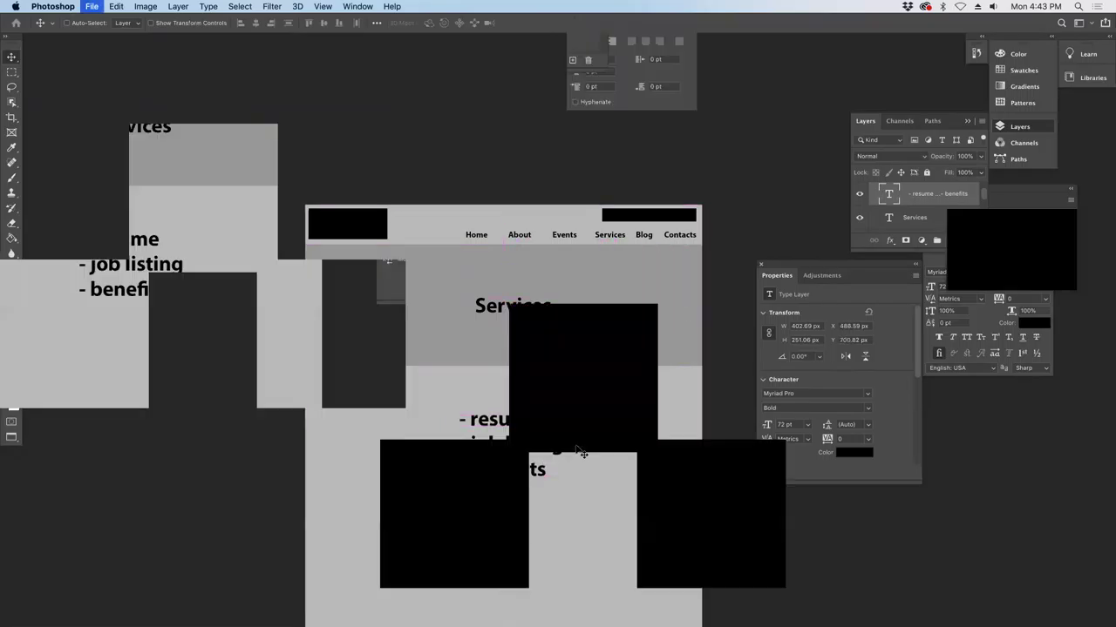
mouse_move(570, 445)
mouse_down()
mouse_move(572, 416)
mouse_move(559, 426)
mouse_up()
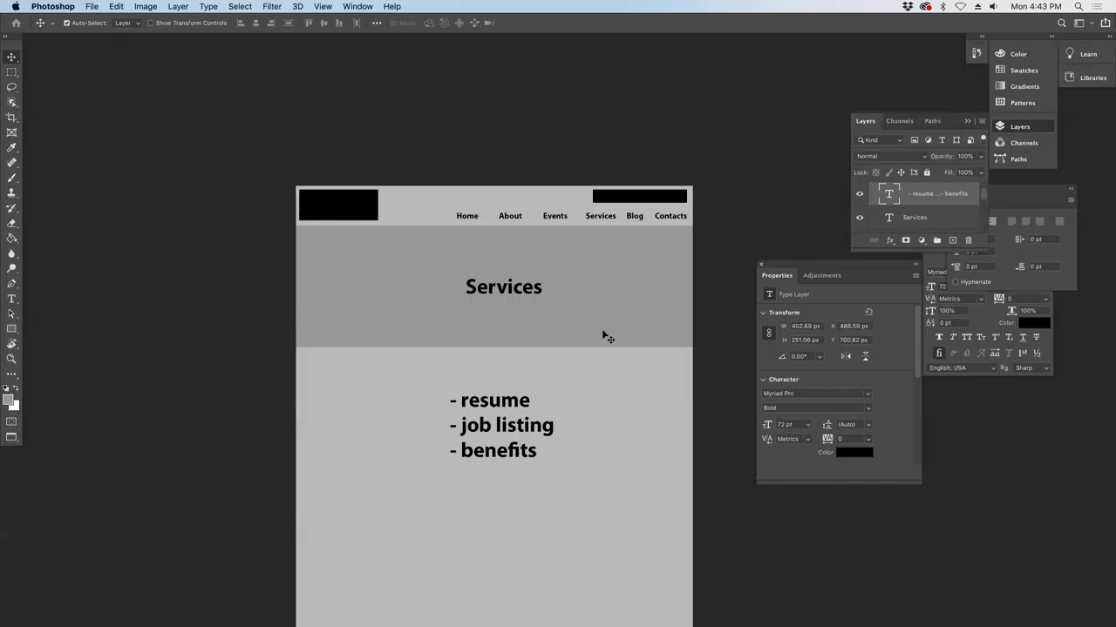
- Save As blog.psd in hrtest and accept the maximum-compatibility format options
click(92, 6)
click(102, 144)
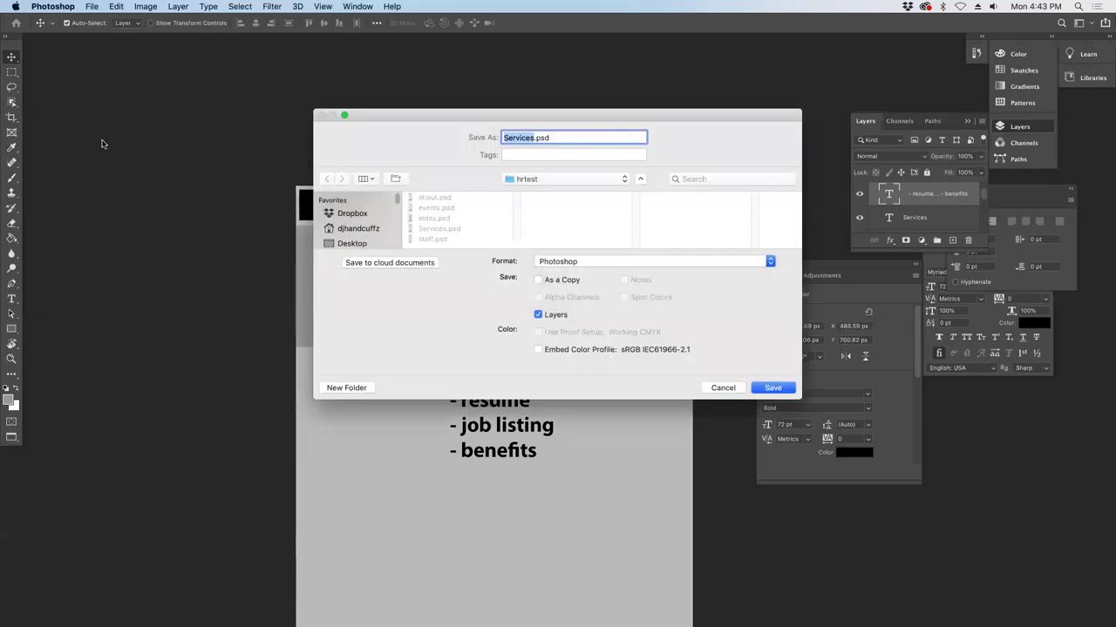
drag(372, 116, 284, 366)
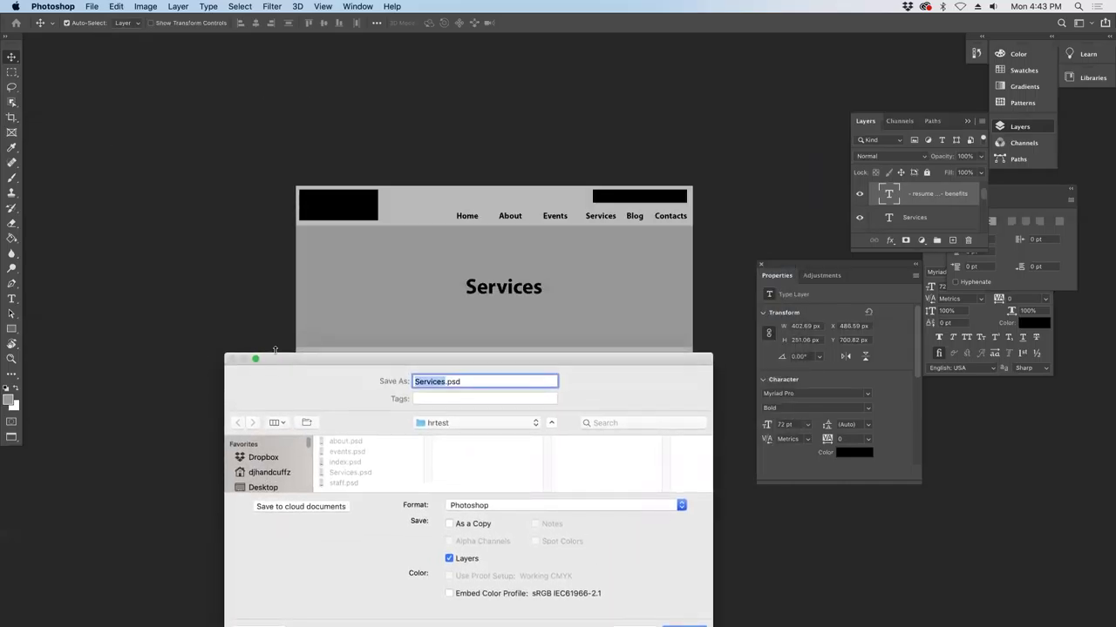
text(blog)
key(BackSpace)
text(g)
drag(341, 352, 301, 223)
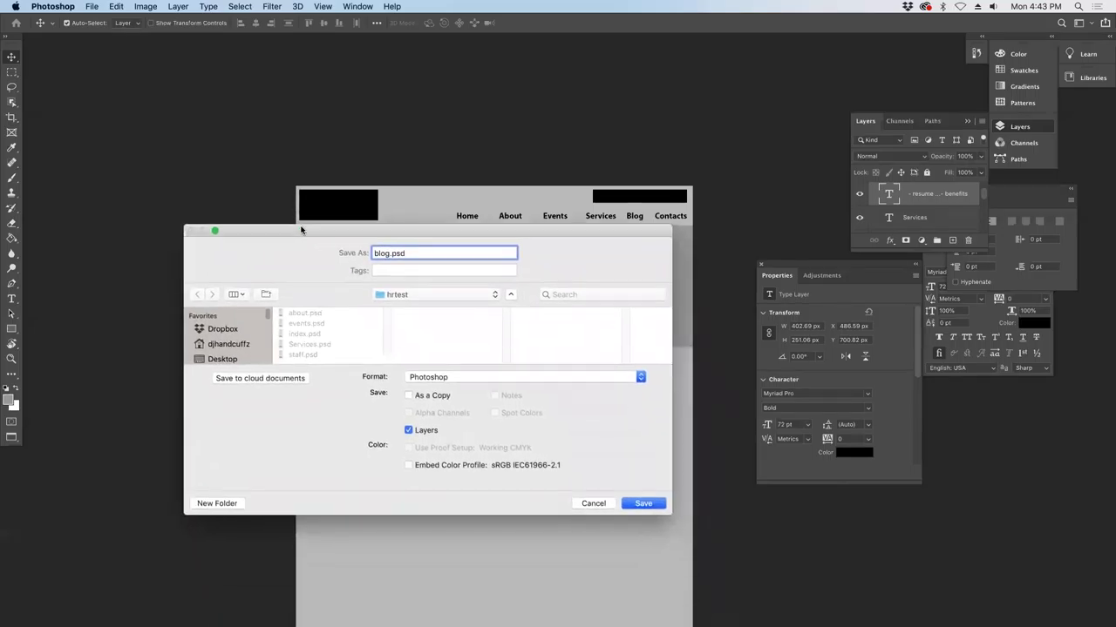
click(644, 504)
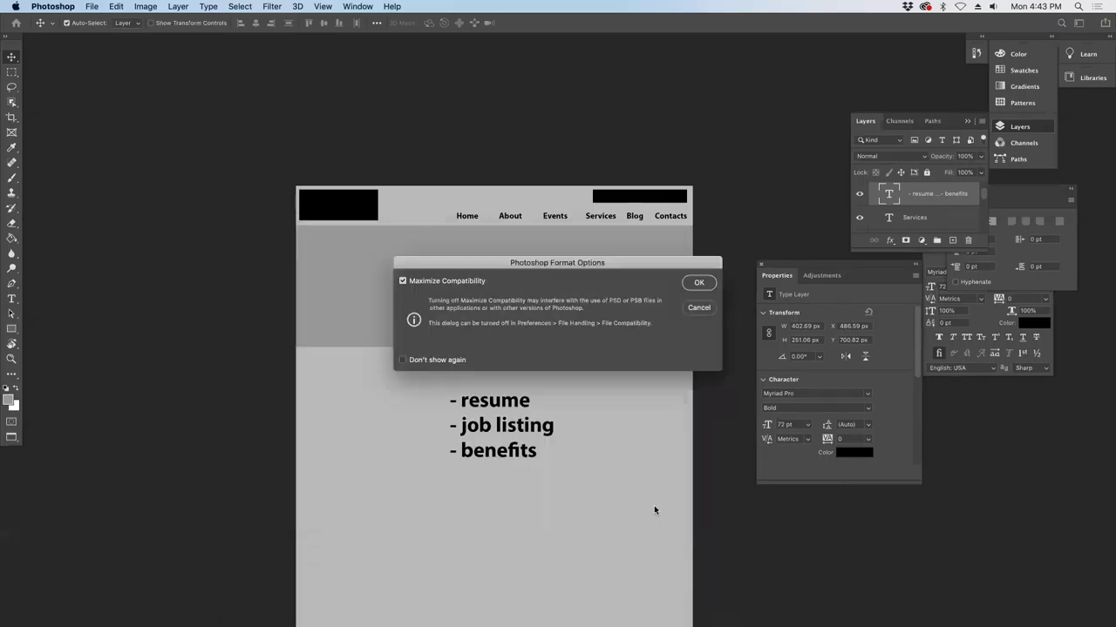
click(692, 289)
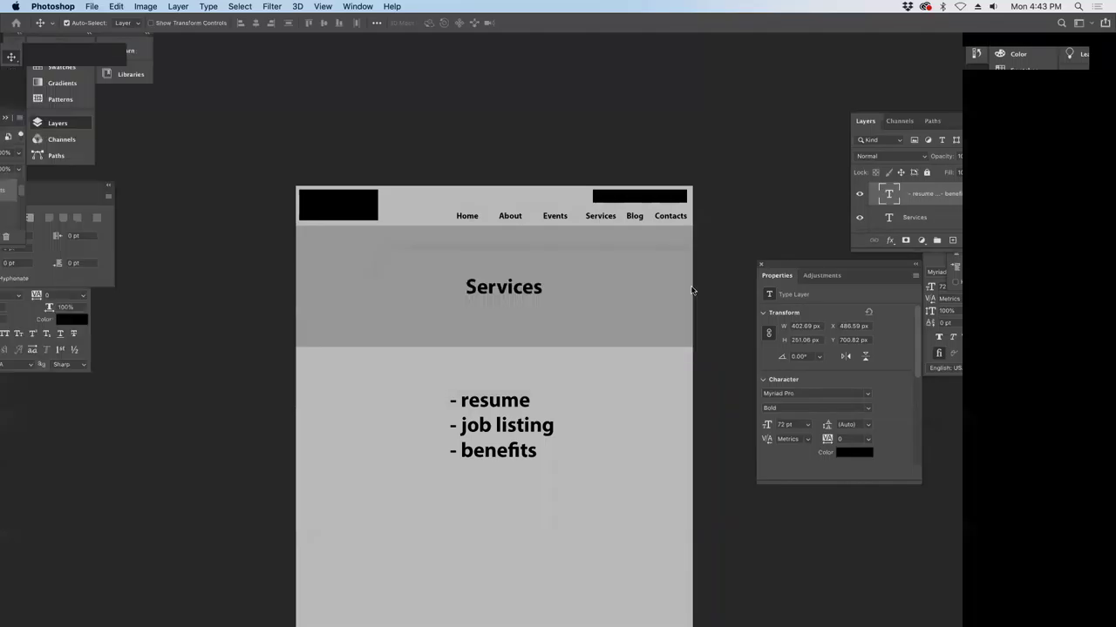
- Change the Services heading to Blog
key(t)
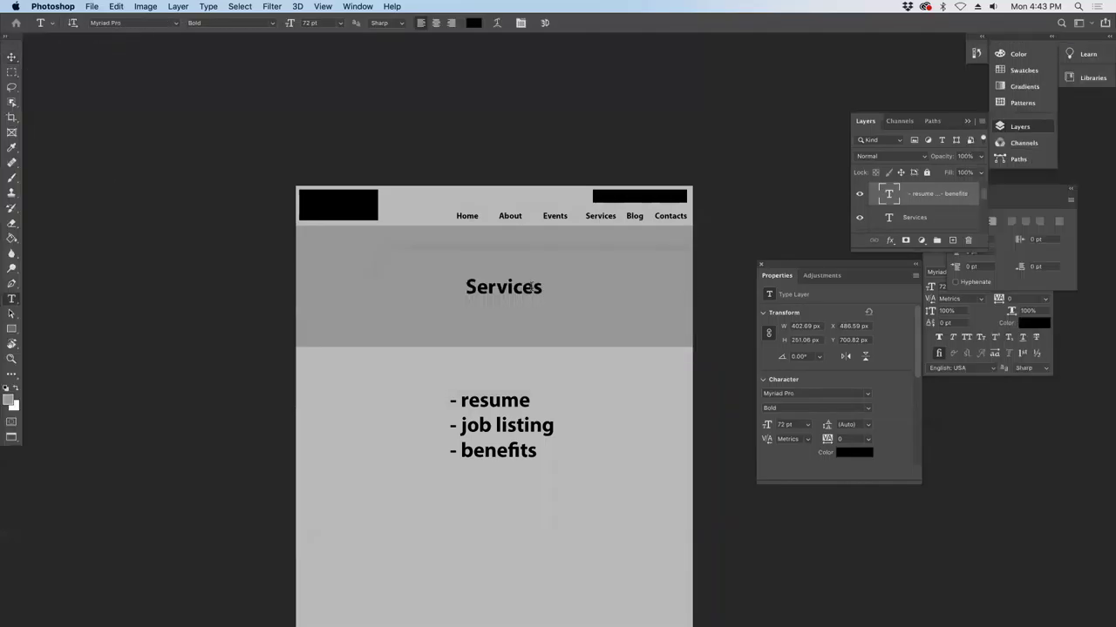
click(528, 288)
double_click(528, 289)
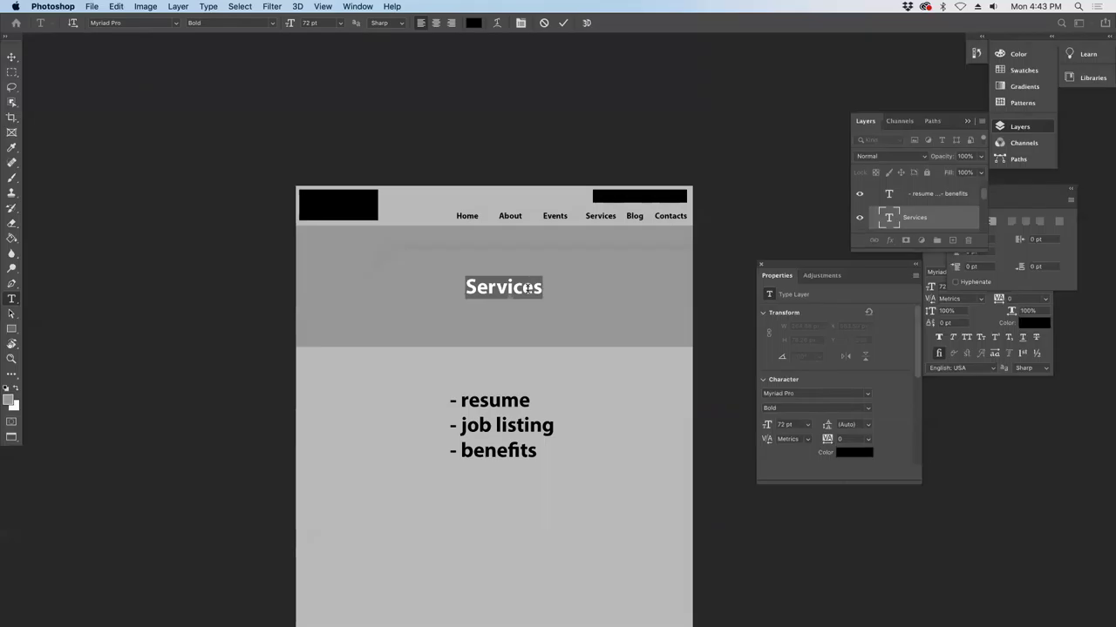
text(Blogs)
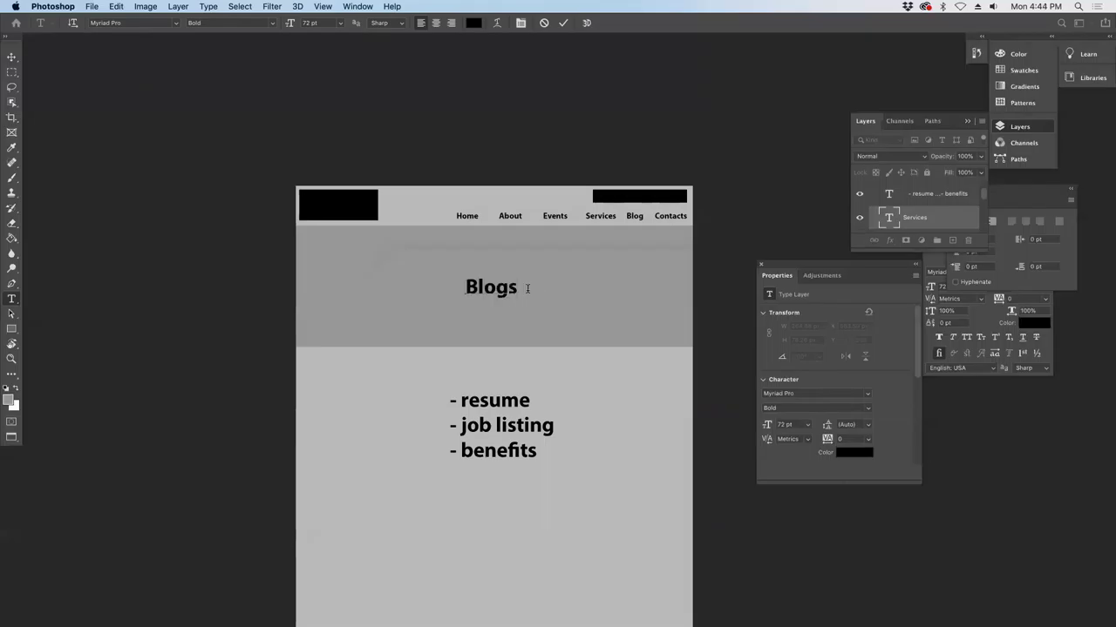
key(BackSpace)
click(12, 57)
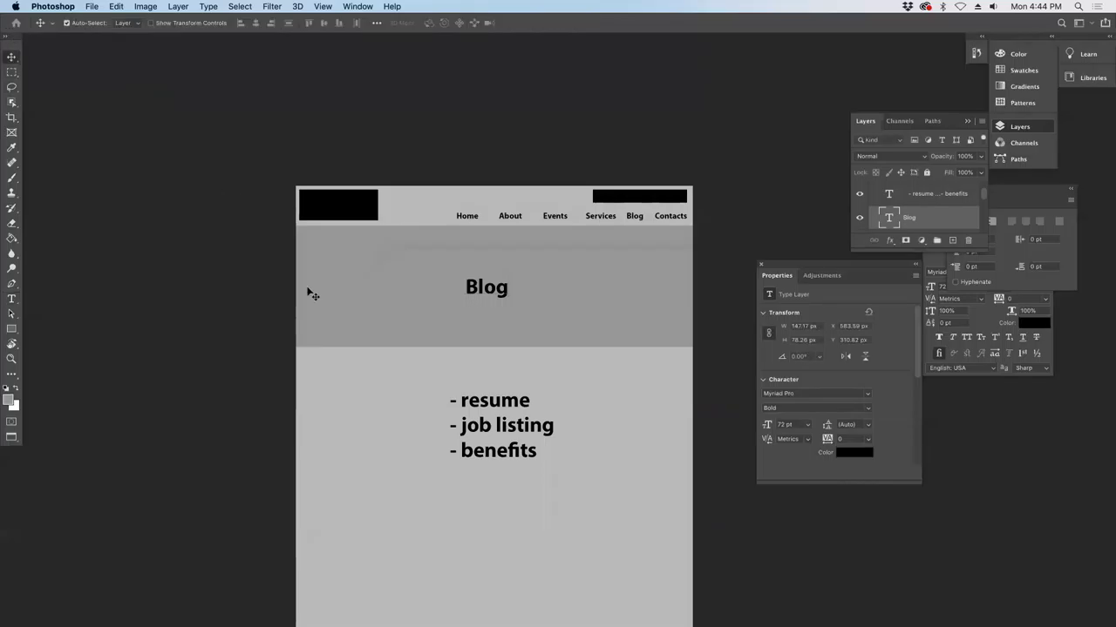
- Shift the bullet list right and down, and marquee a rectangle around it
drag(493, 403, 609, 419)
click(12, 72)
drag(542, 366, 682, 602)
- On a new layer, fill the selected rectangle with dark grey #6d6d6d
scroll(702, 588, down, 2)
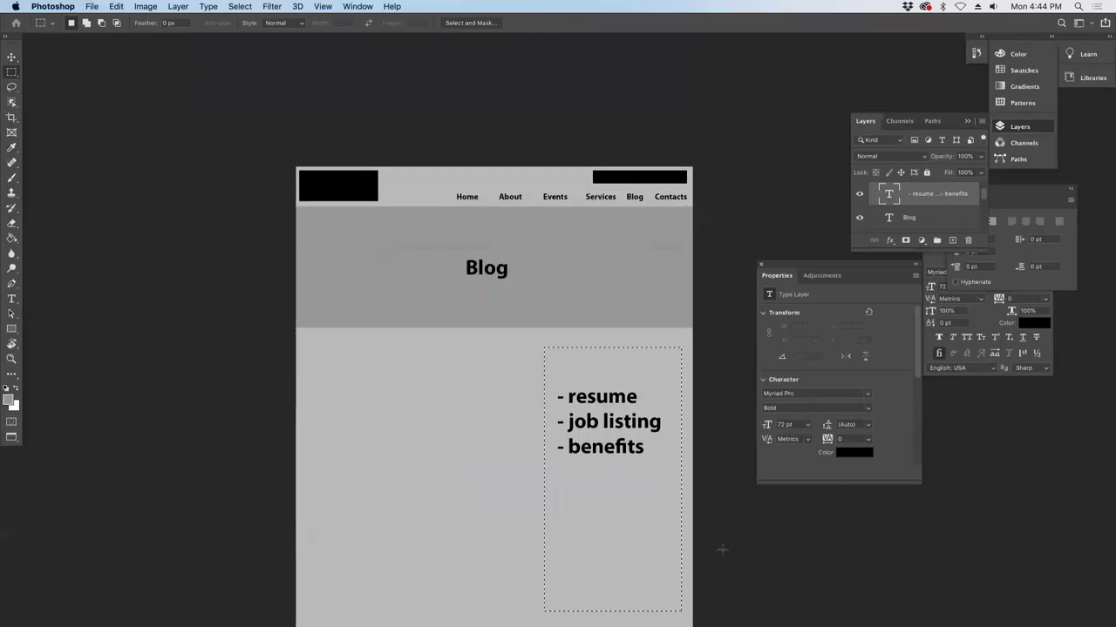
click(952, 239)
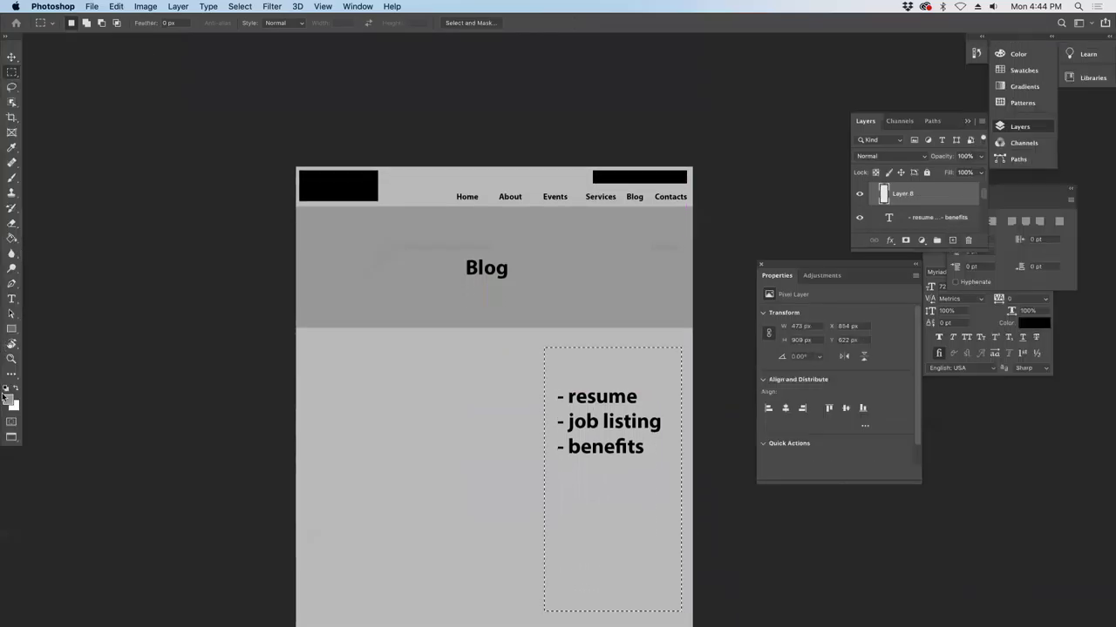
click(8, 399)
click(403, 273)
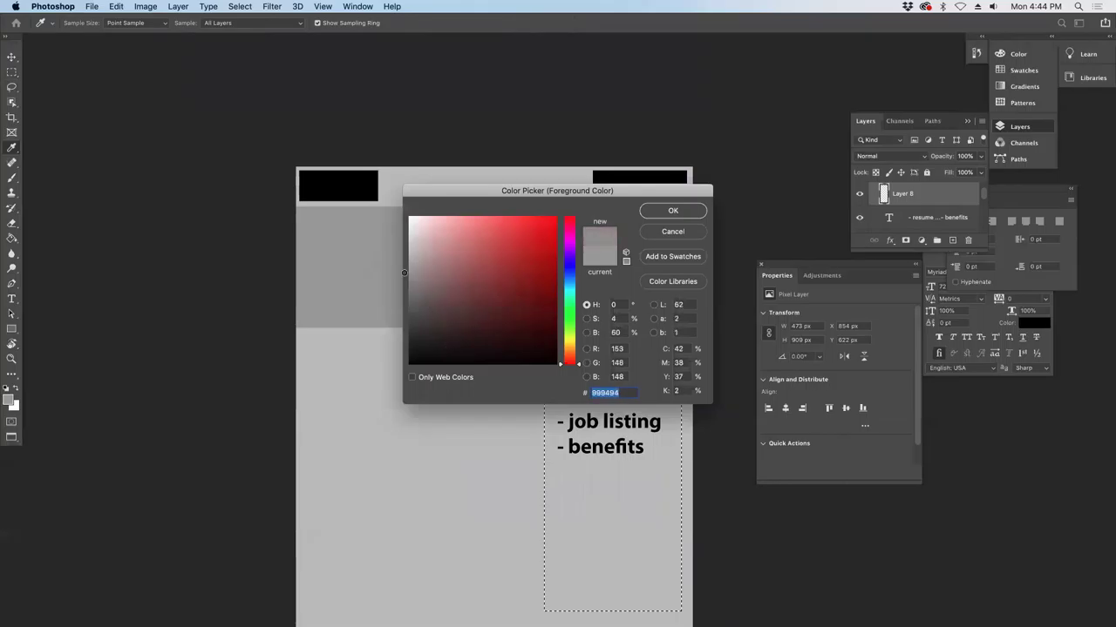
click(406, 302)
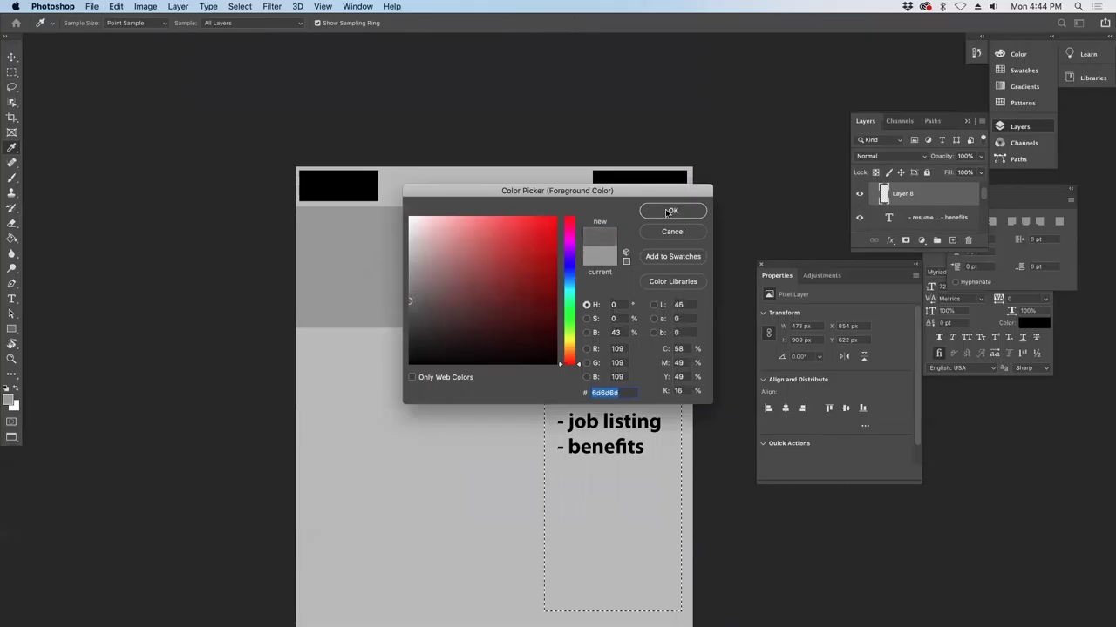
click(669, 211)
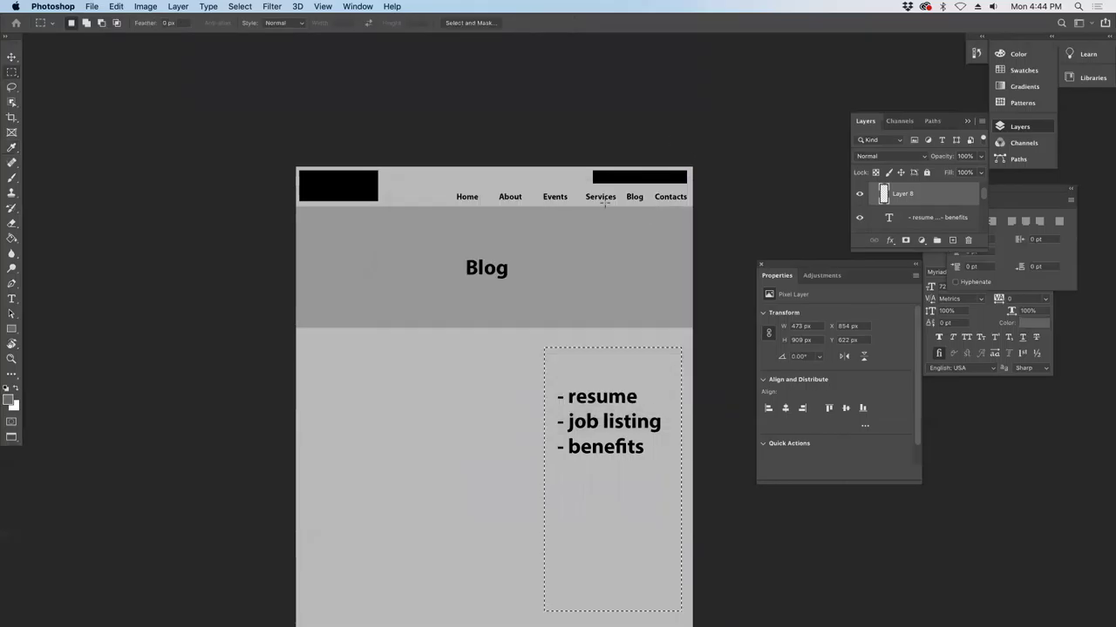
click(12, 238)
click(624, 481)
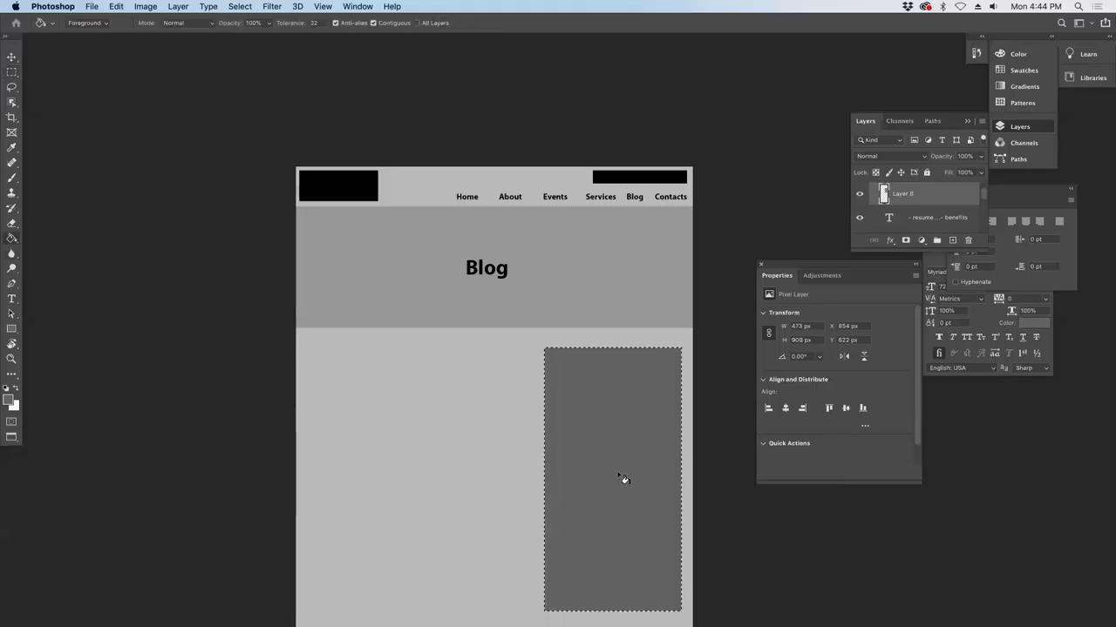
- Deselect, move the grey box behind the list, and nudge the list slightly right and down
key(super+d)
drag(884, 195, 889, 220)
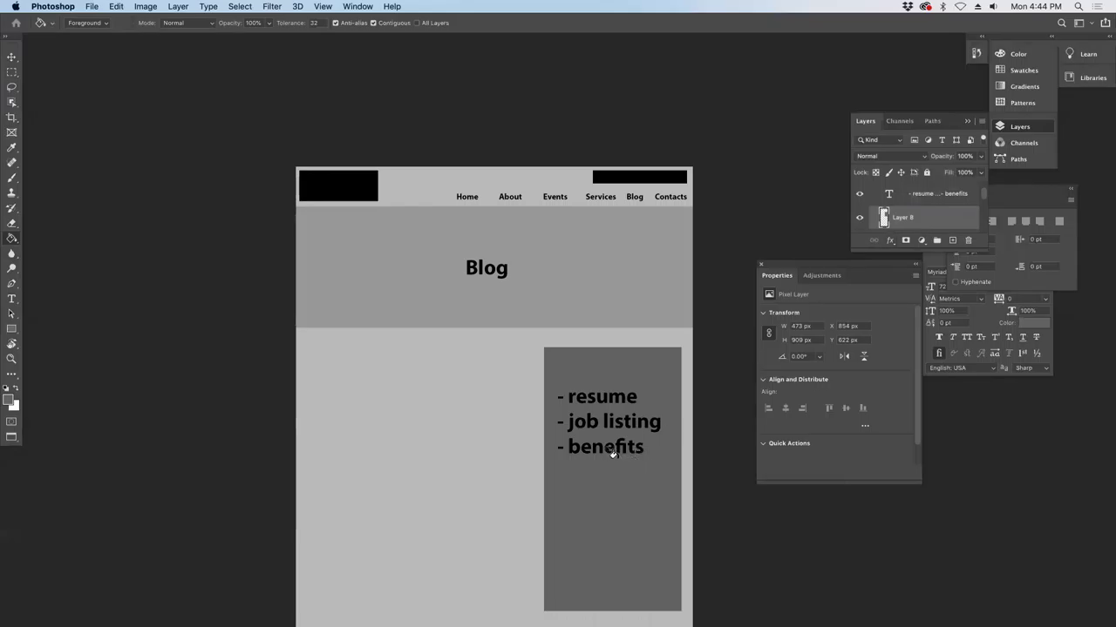
key(v)
drag(608, 448, 615, 450)
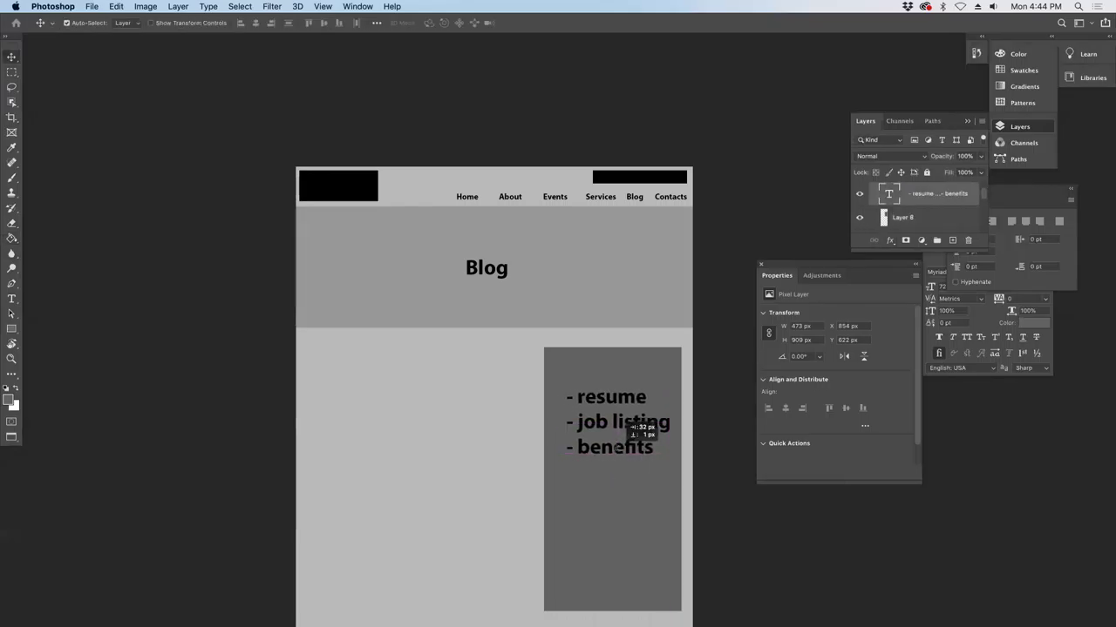
key(t)
click(614, 449)
key(super+a)
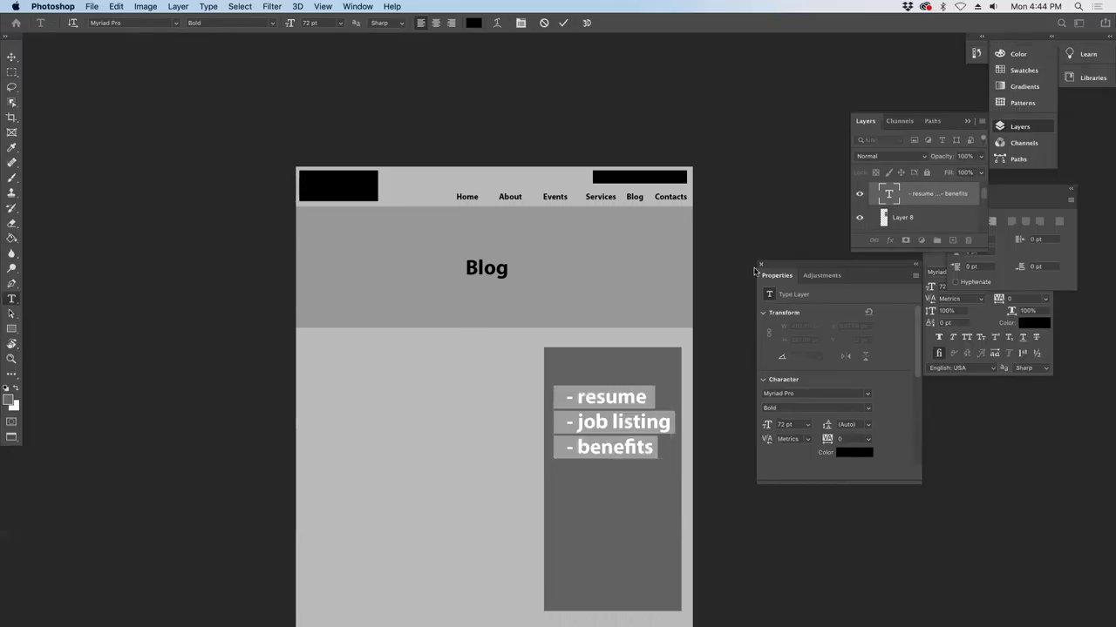
click(13, 57)
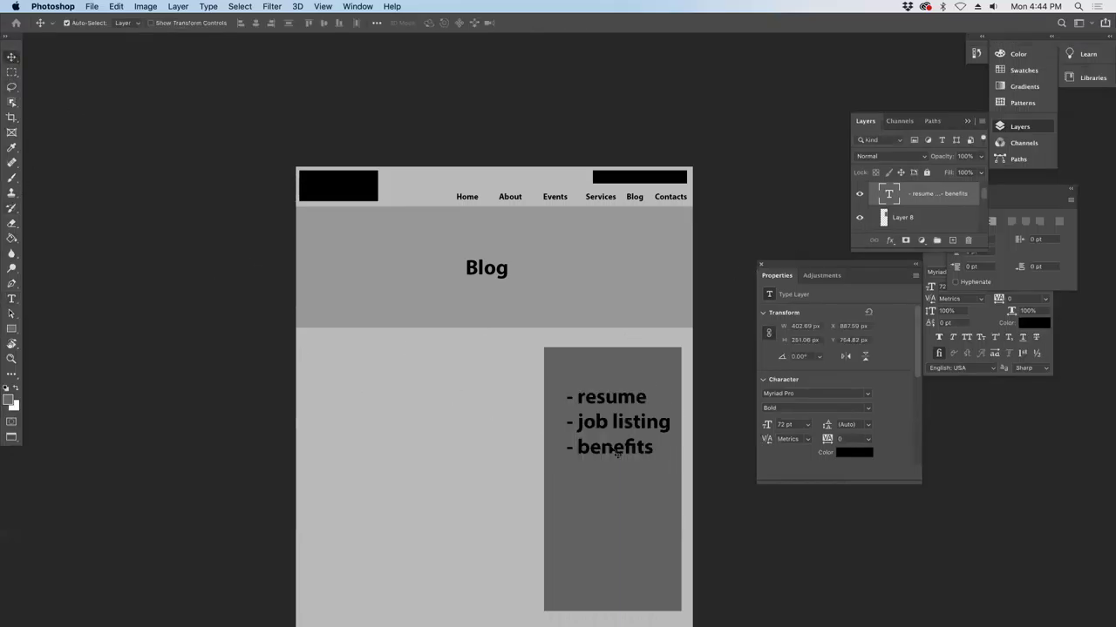
- Duplicate the resume, job listing and benefits list and move the copy to the left of the body
drag(625, 447, 616, 460)
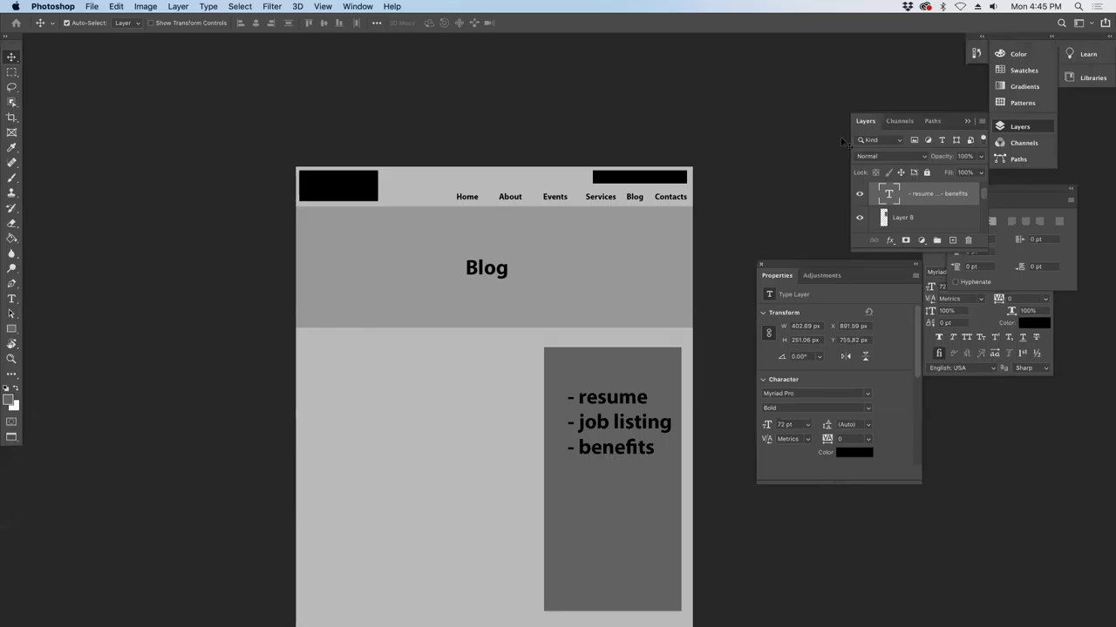
drag(921, 191, 953, 238)
drag(622, 424, 388, 405)
- Replace the copied list's text with 'posting' and shift it slightly right
key(t)
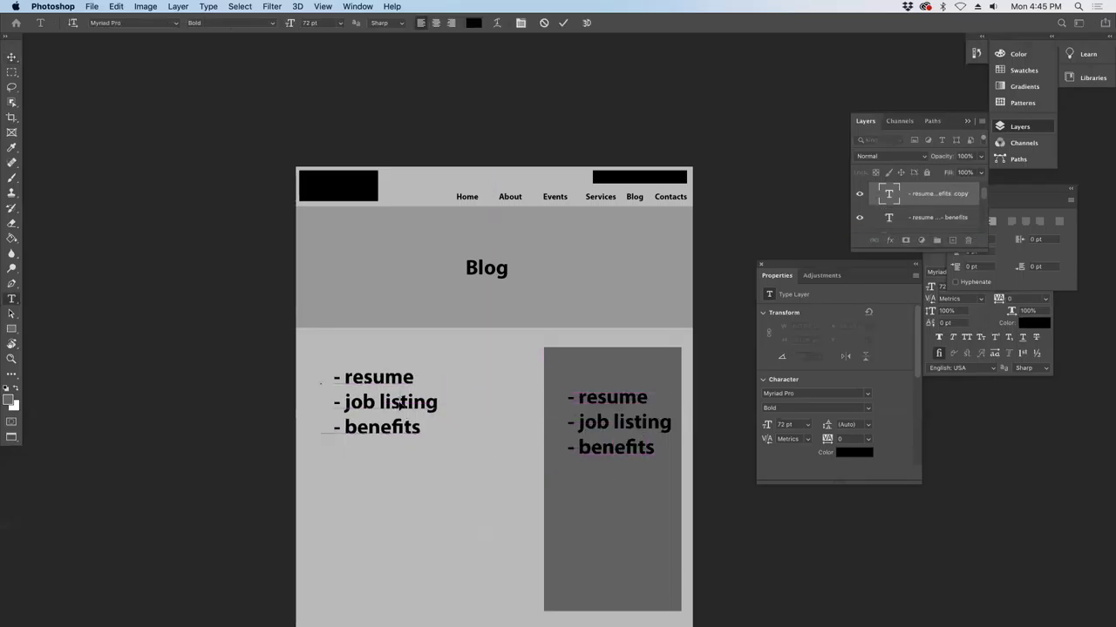
click(399, 405)
key(super+a)
text(posting)
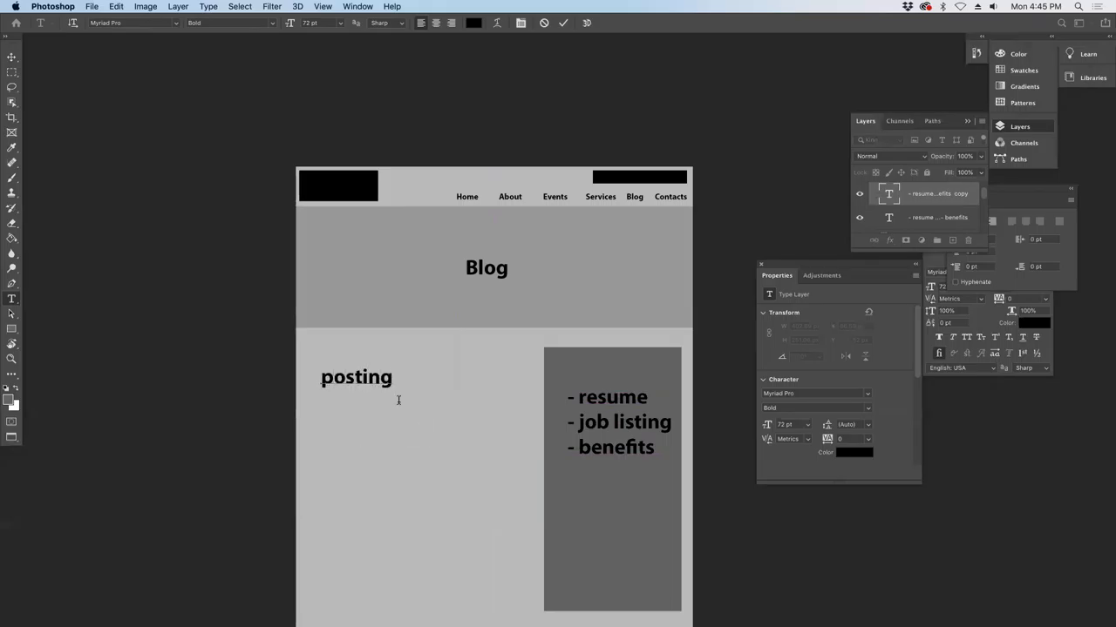
click(12, 57)
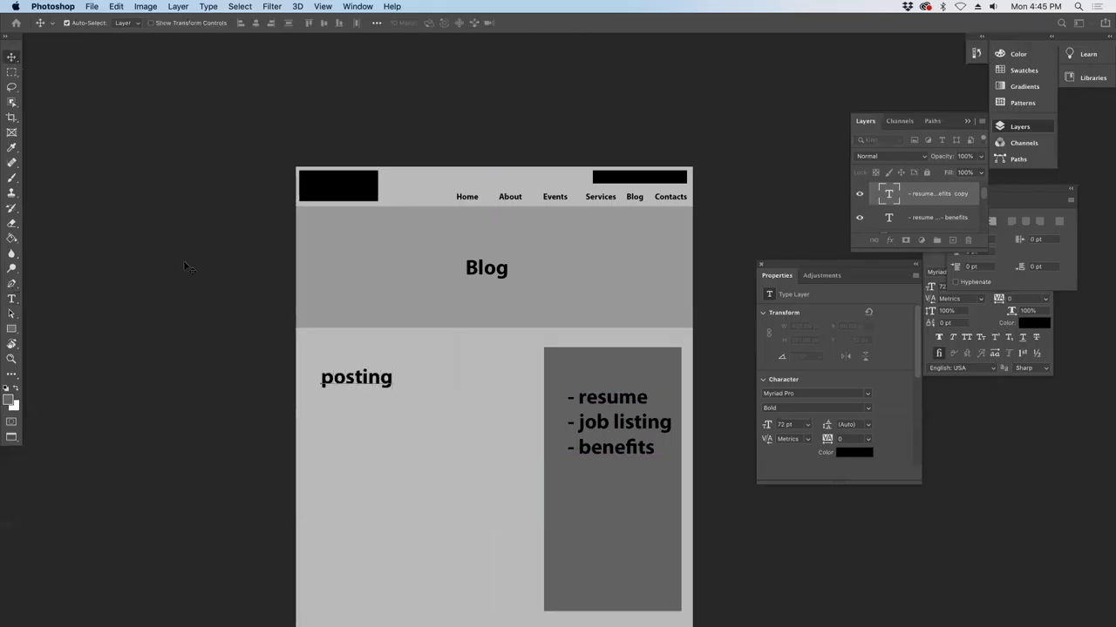
drag(319, 378, 383, 435)
- Duplicate the grey heading band into the body, scale it to about 57%, and position the posting label on it
click(535, 299)
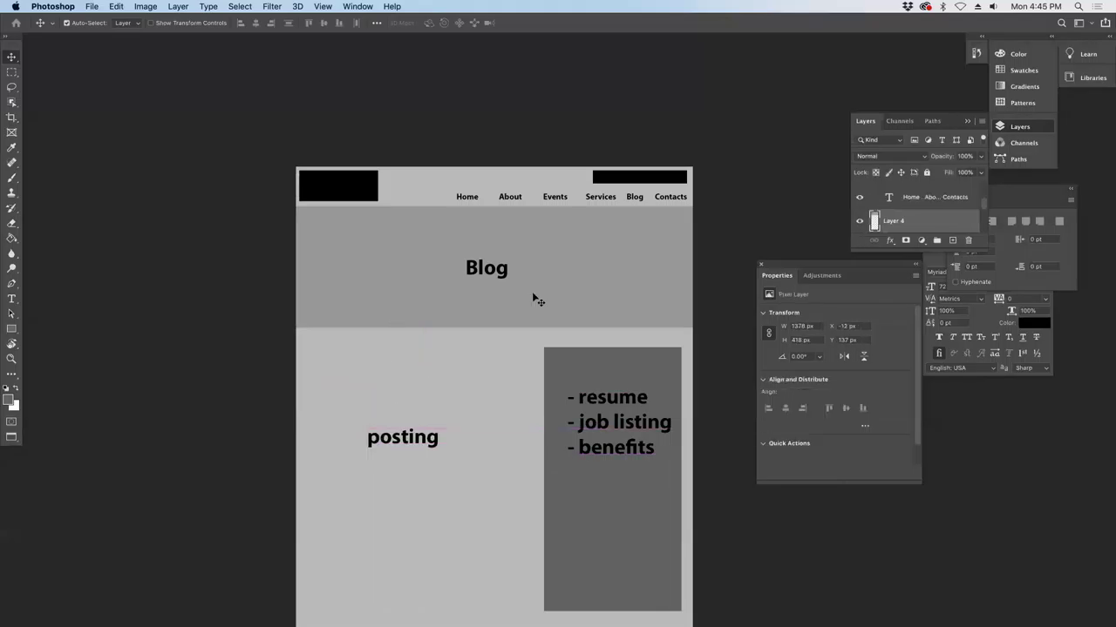
drag(939, 223, 952, 241)
drag(488, 357, 361, 422)
key(super+t)
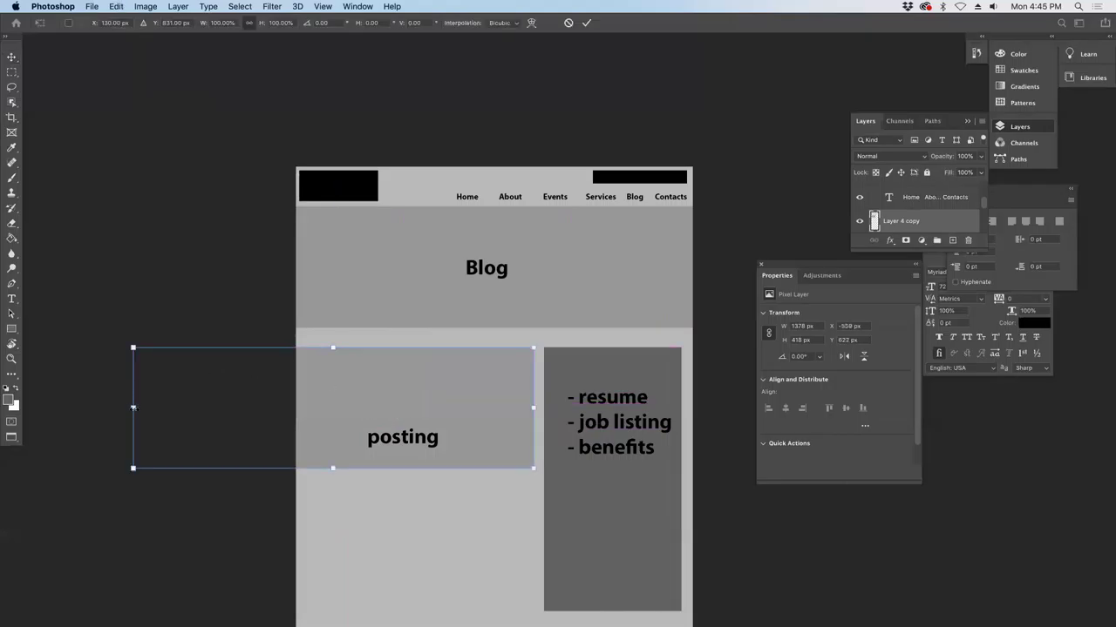
drag(142, 409, 316, 416)
key(Return)
drag(422, 441, 436, 410)
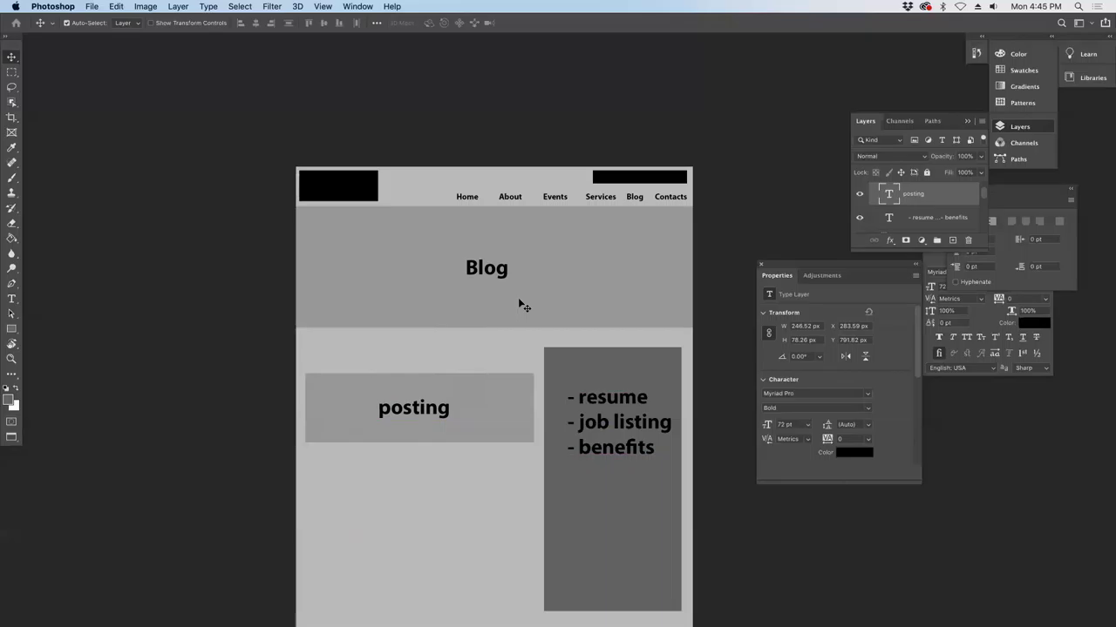
click(597, 404)
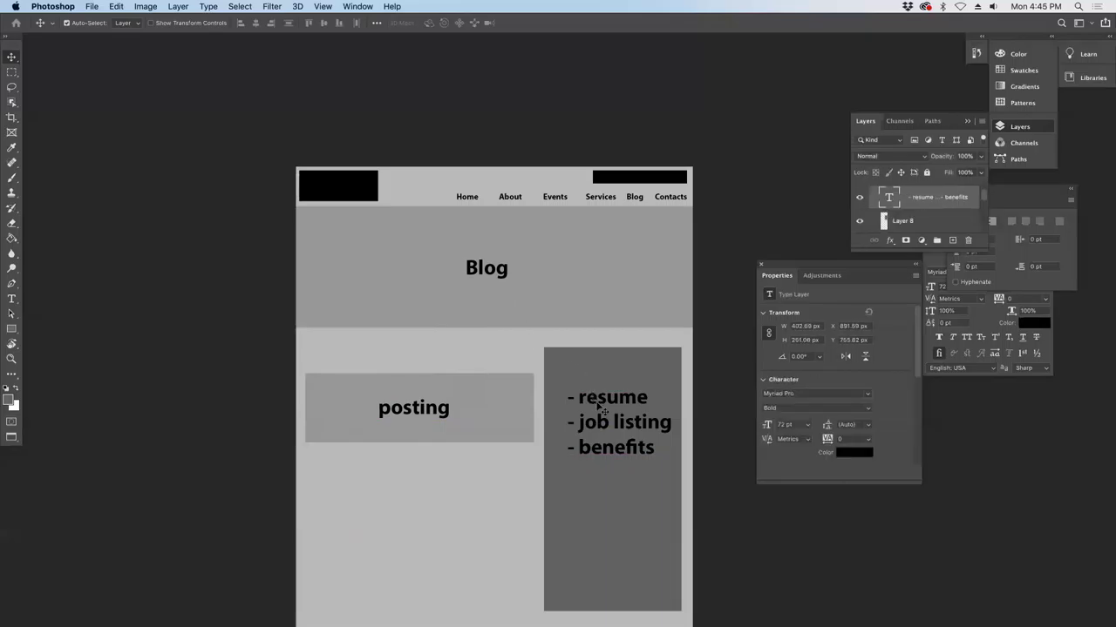
- Retype the resume/job listing/benefits list as 'Postings' and move it to the dark grey box's top
key(f)
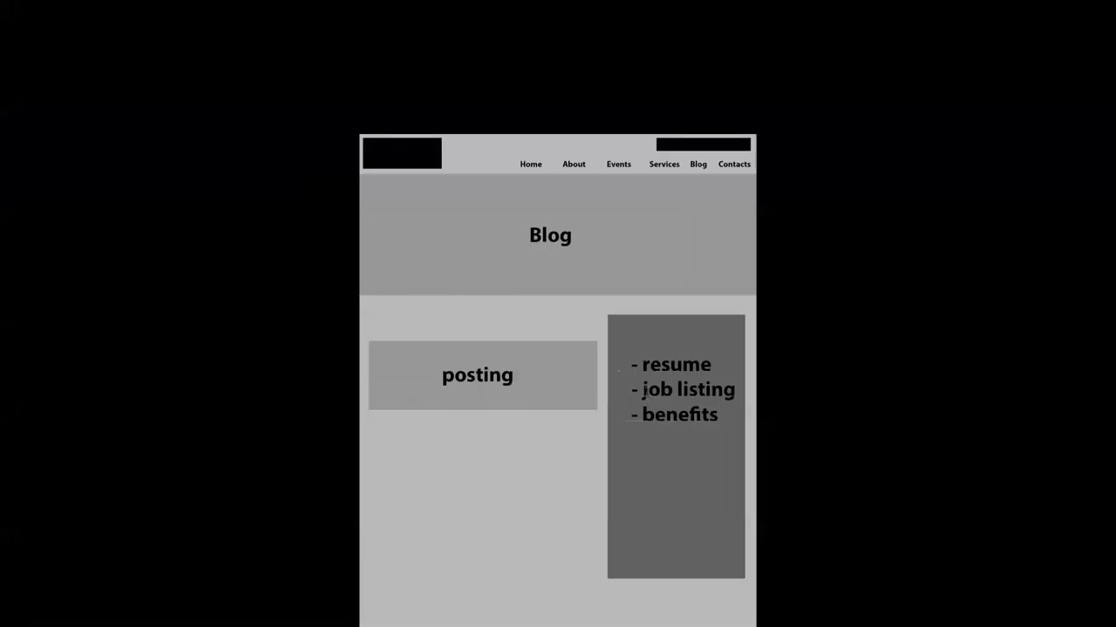
key(t)
key(f)
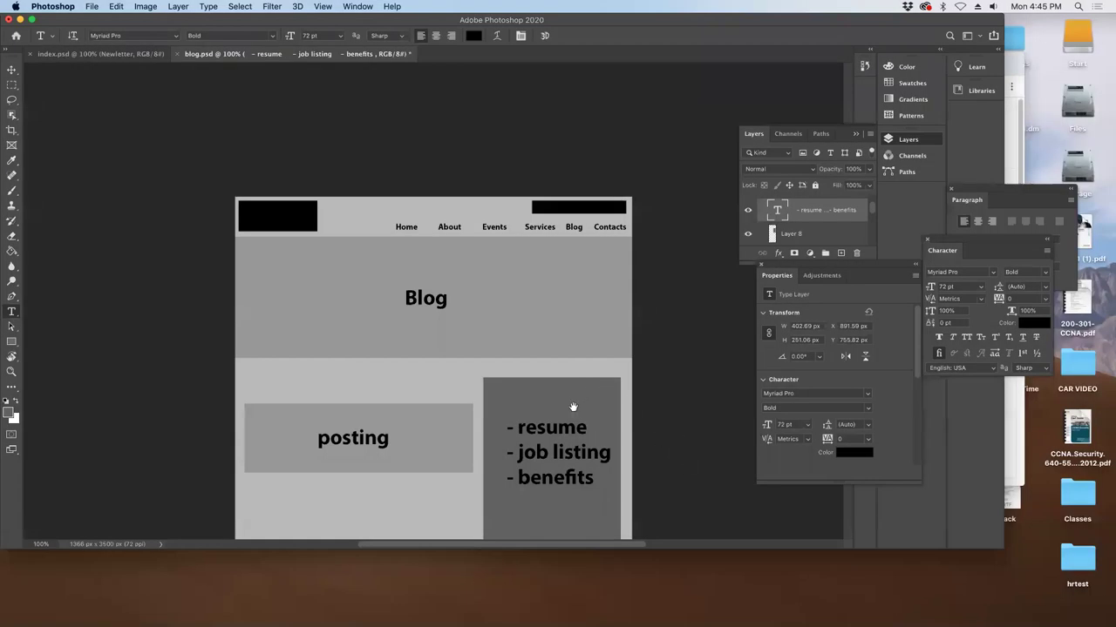
scroll(576, 246, down, 3)
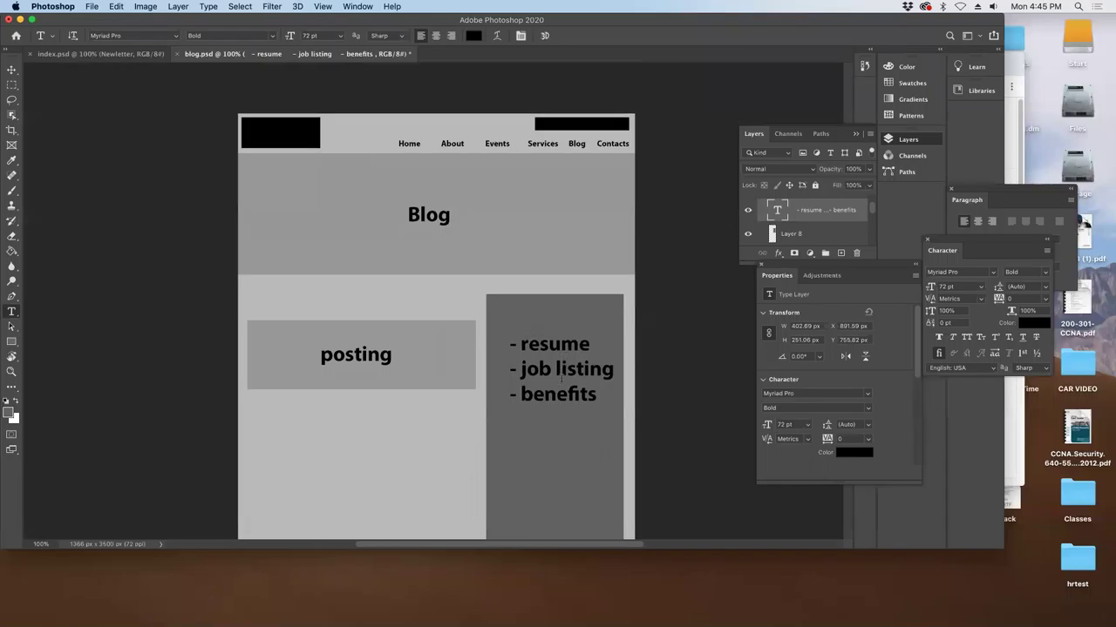
click(538, 401)
key(super+a)
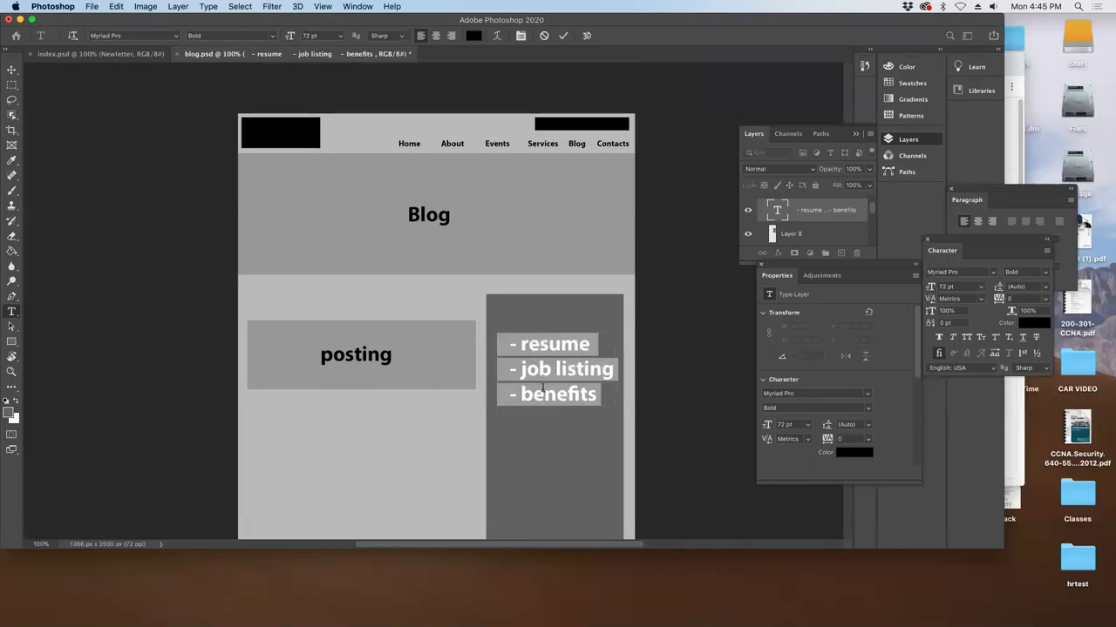
text(Postings)
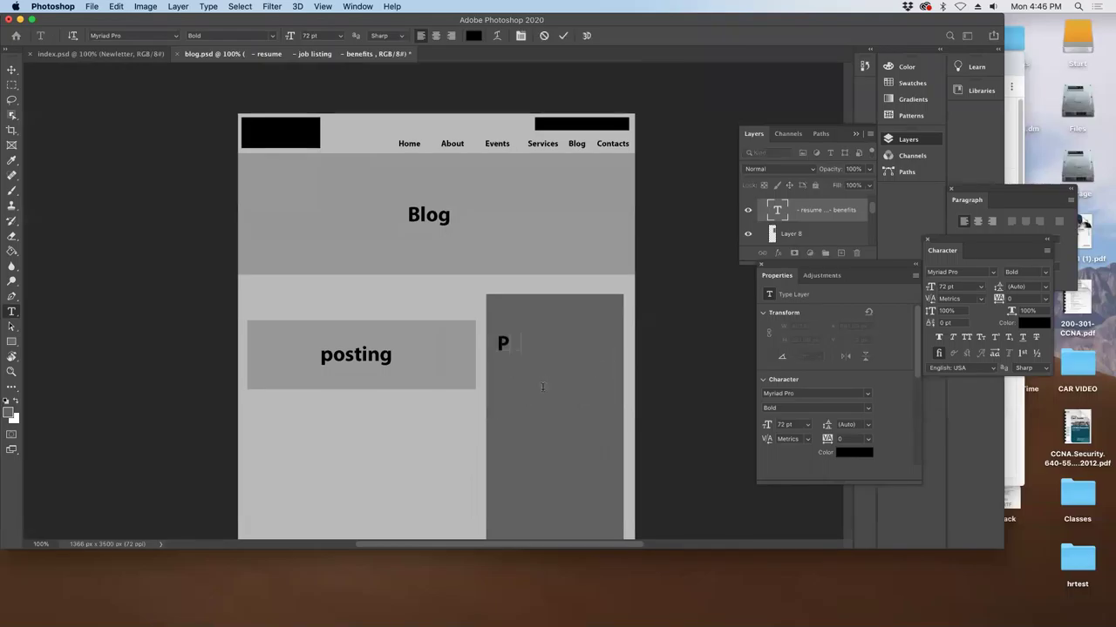
click(11, 70)
drag(548, 352, 570, 319)
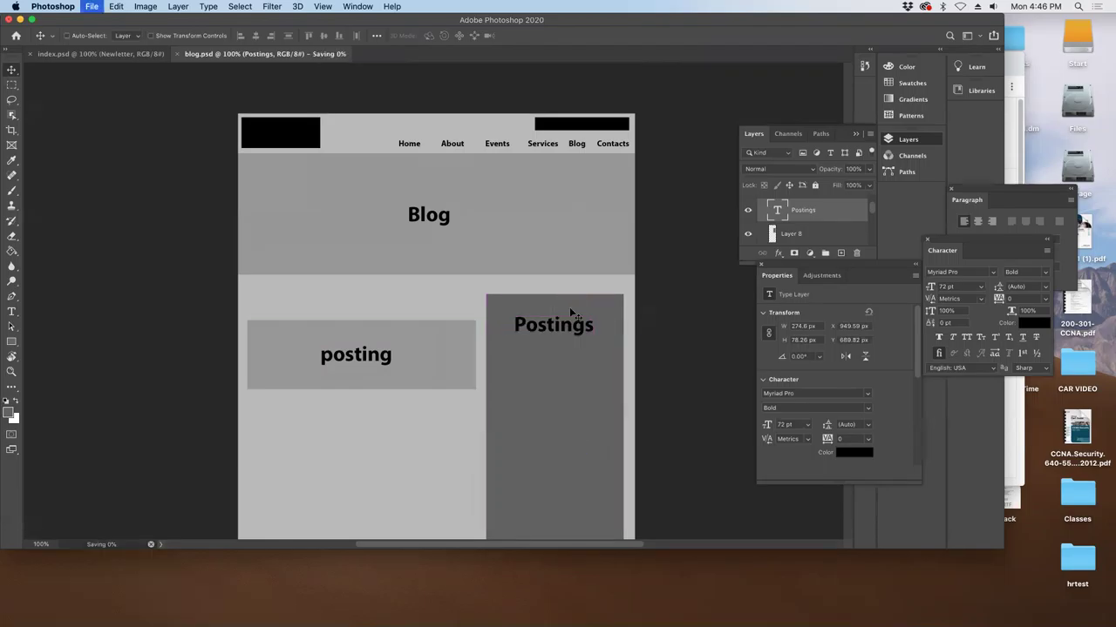
- Save the page as Contacts.psd, accepting the Photoshop Format Options
click(87, 6)
click(93, 140)
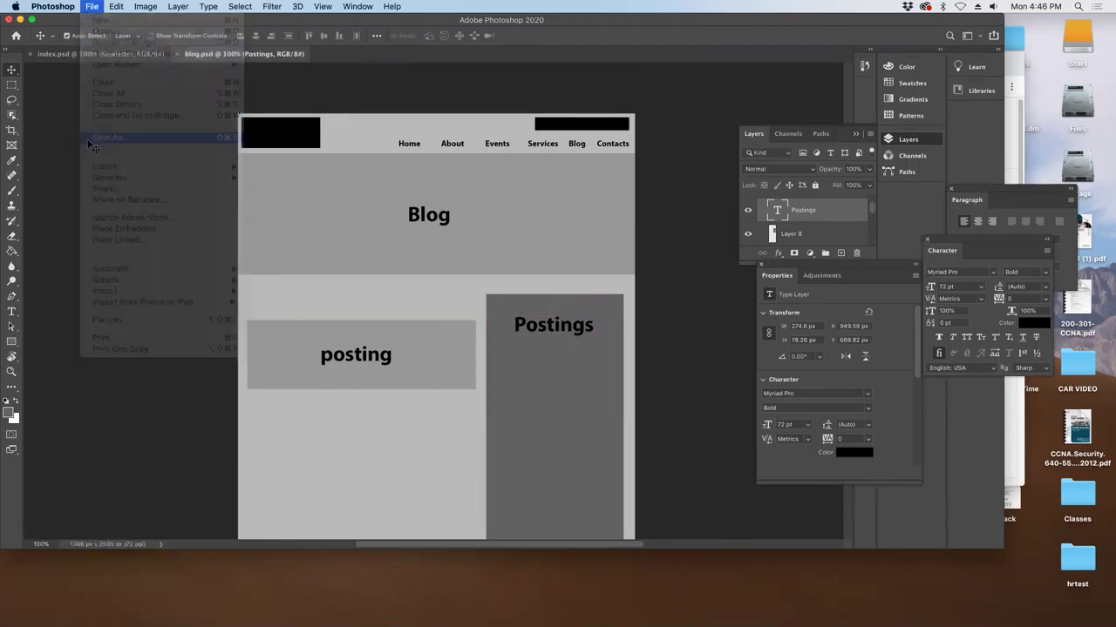
text(Contacts)
key(Return)
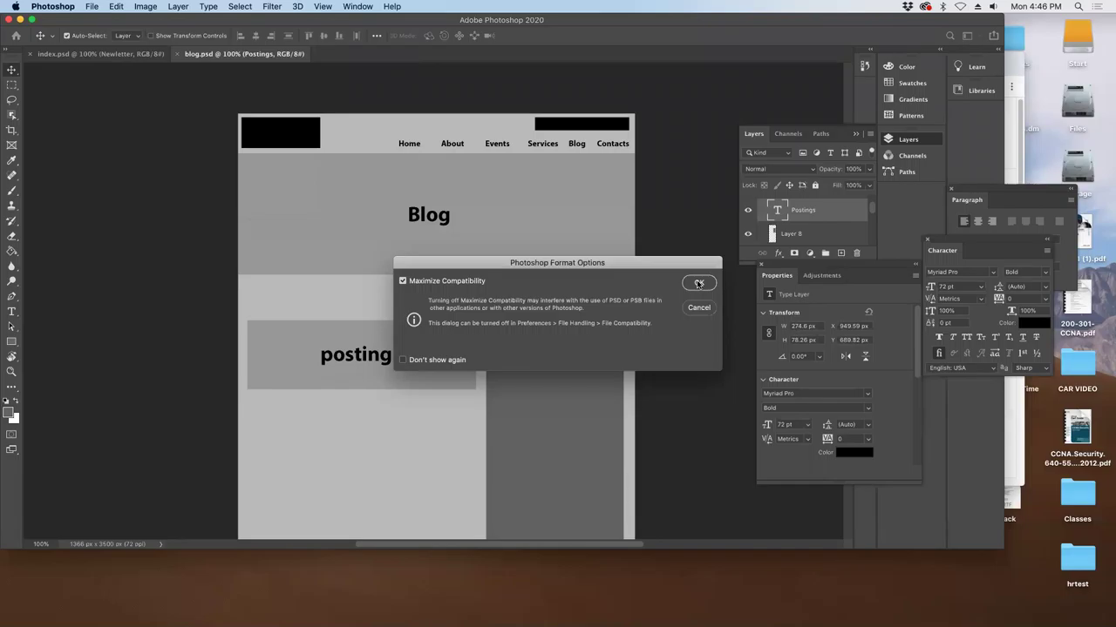
click(698, 283)
click(567, 419)
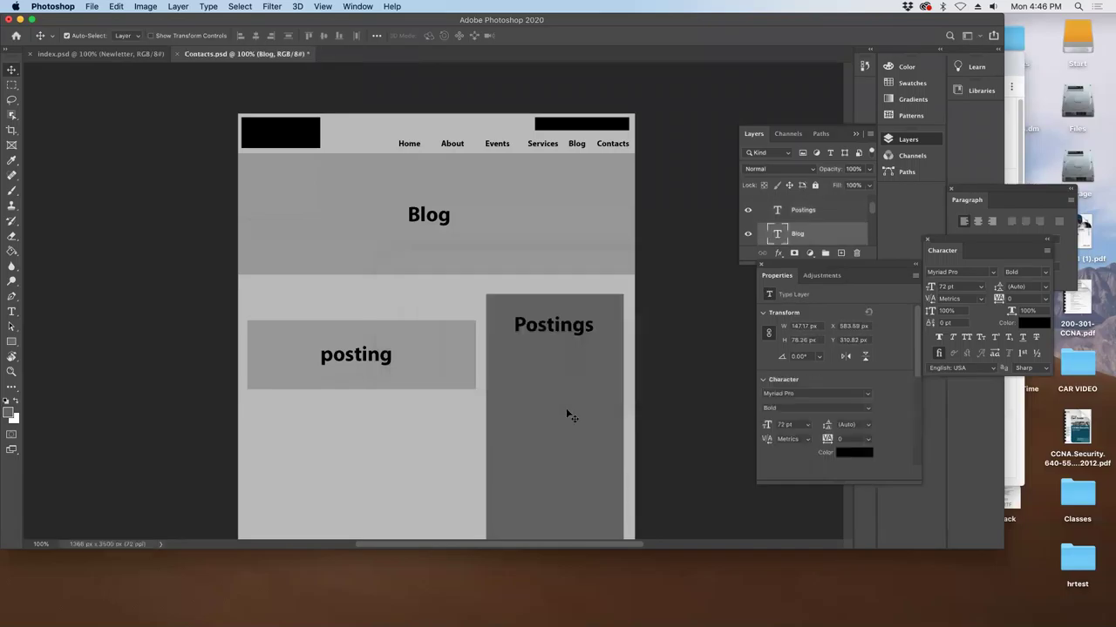
- Delete the dark grey sidebar box and the Postings text layer
key(Delete)
click(541, 337)
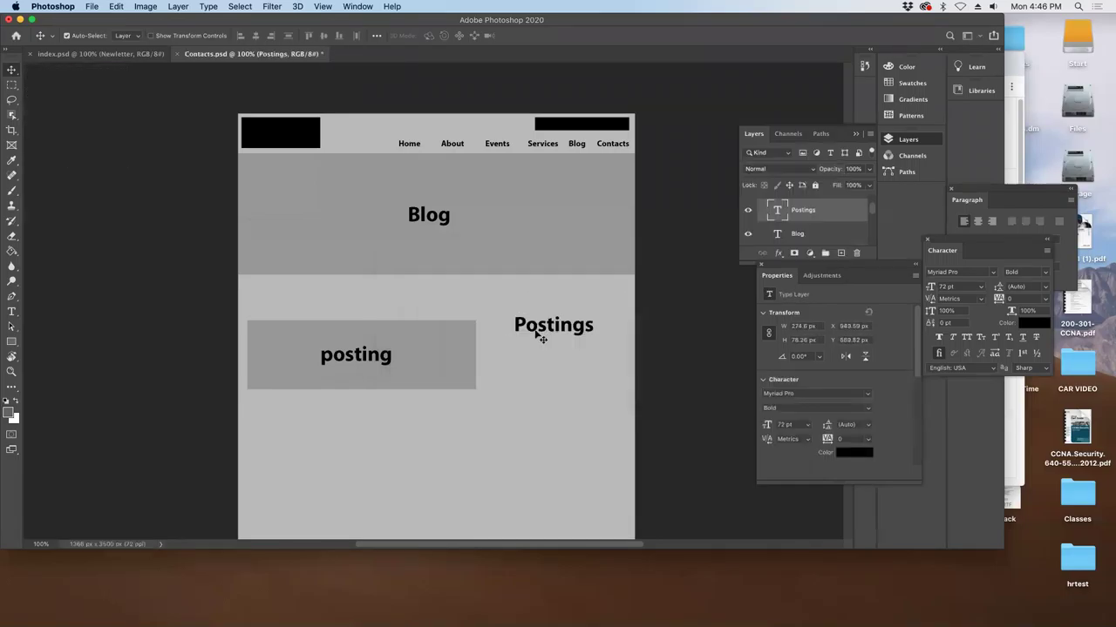
key(Delete)
click(368, 356)
- Change the banner heading from 'Blog' to 'Contacts'
click(428, 216)
key(t)
click(426, 220)
double_click(427, 220)
text(Contacts)
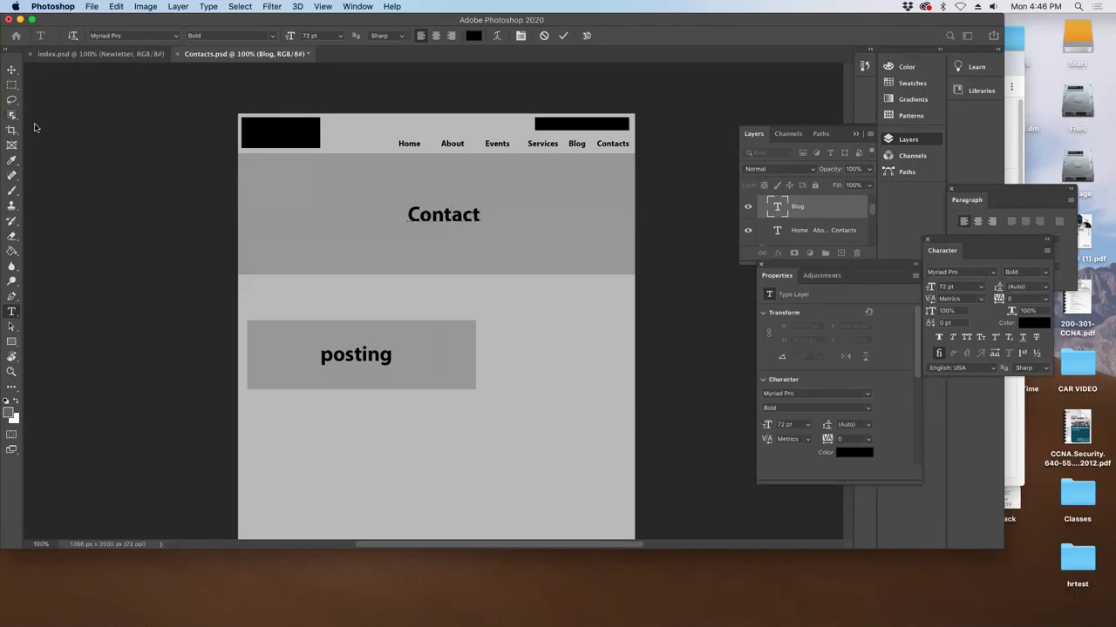
click(13, 75)
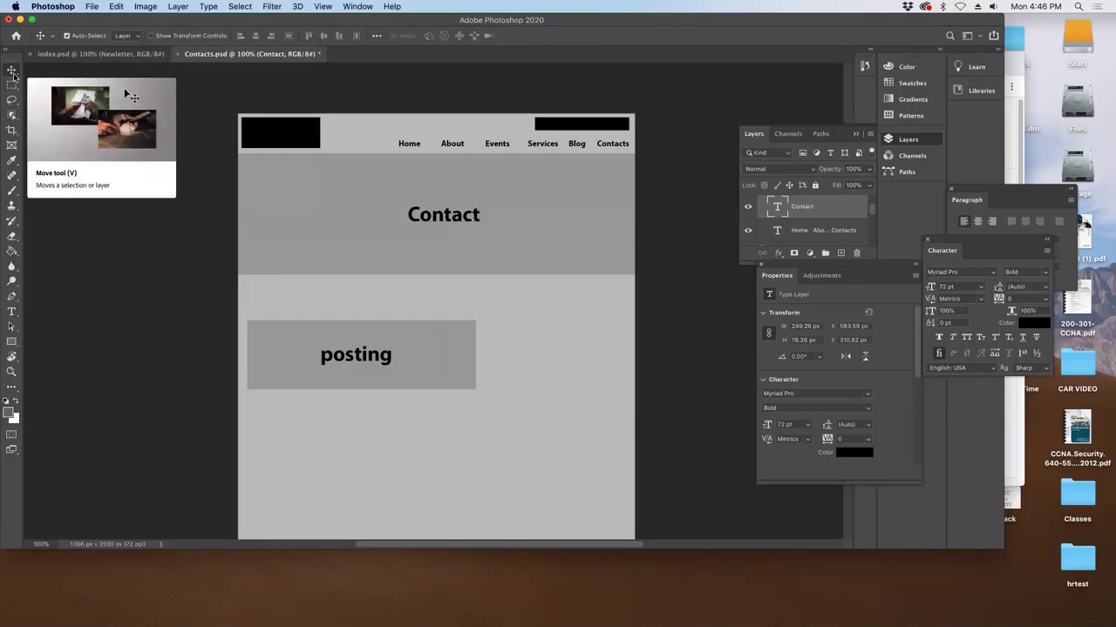
key(t)
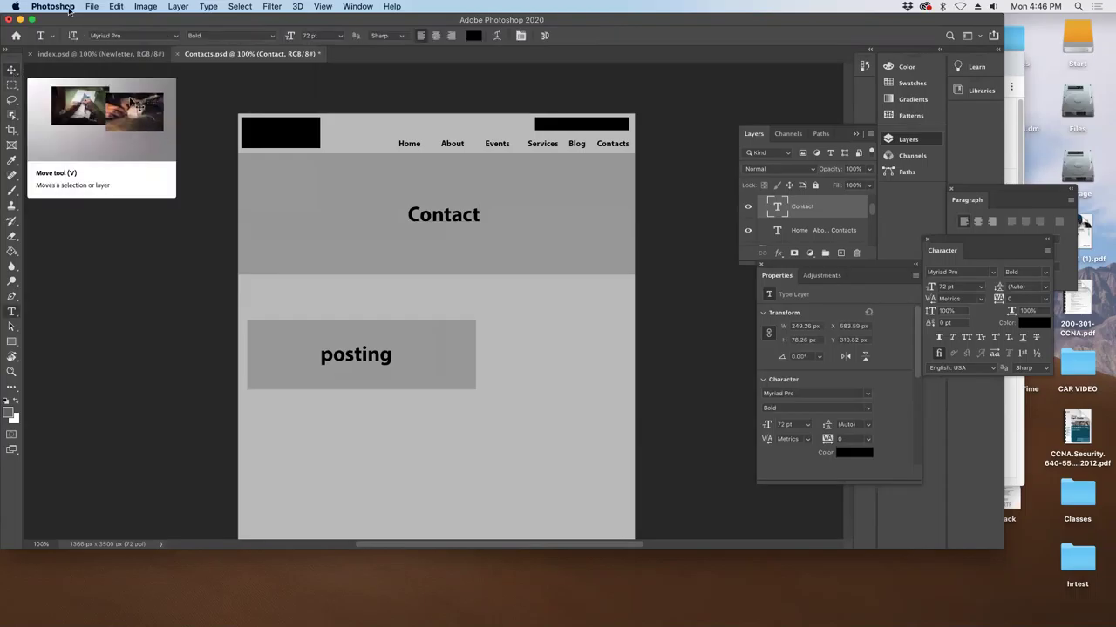
click(479, 216)
text(s)
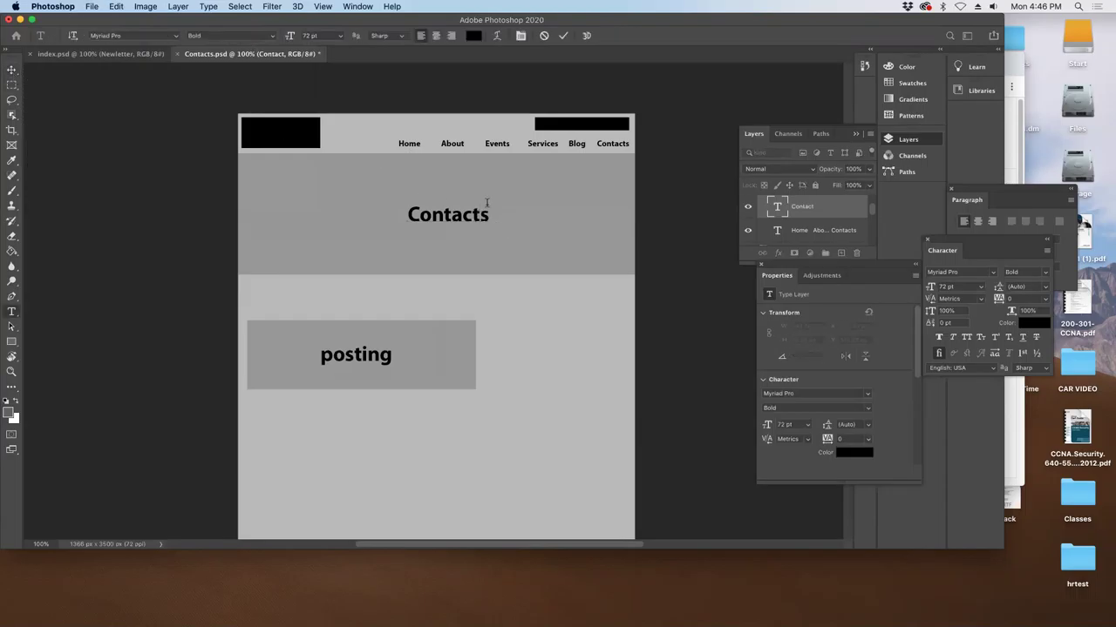
click(12, 70)
- Relabel the grey 'posting' box as 'Form' and start transforming the box
scroll(488, 297, down, 5)
scroll(488, 296, right, 3)
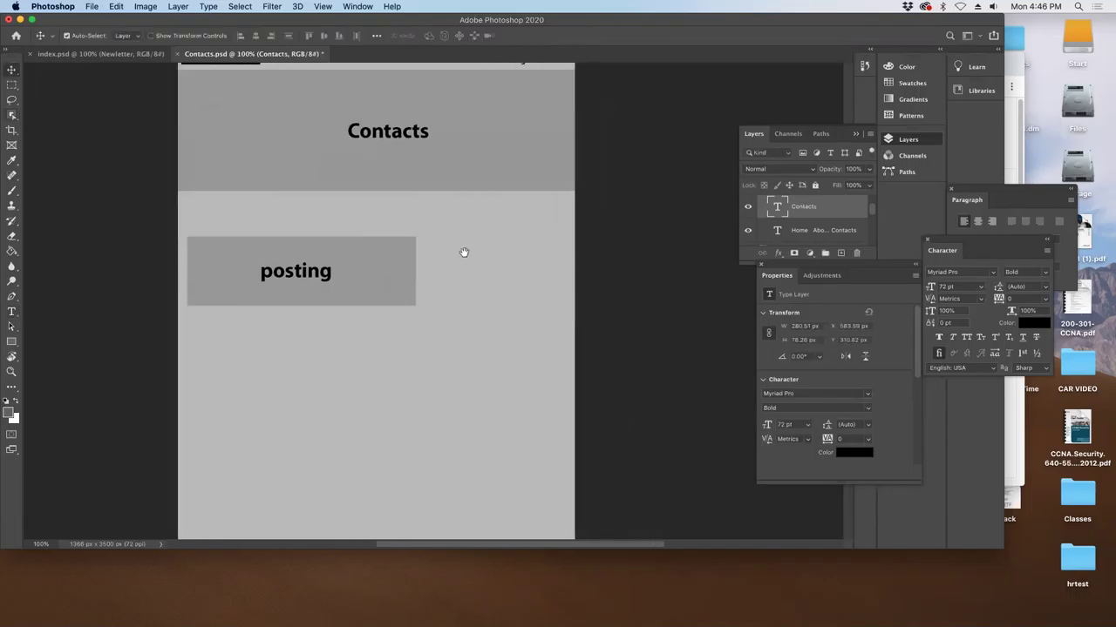
double_click(311, 278)
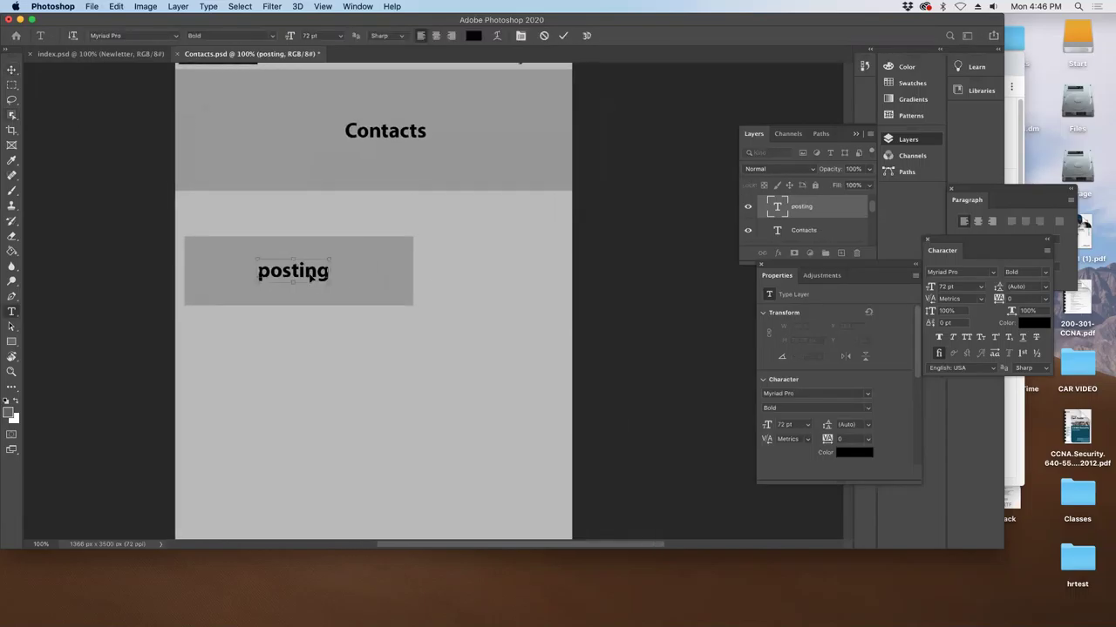
text(Form)
click(11, 70)
click(407, 267)
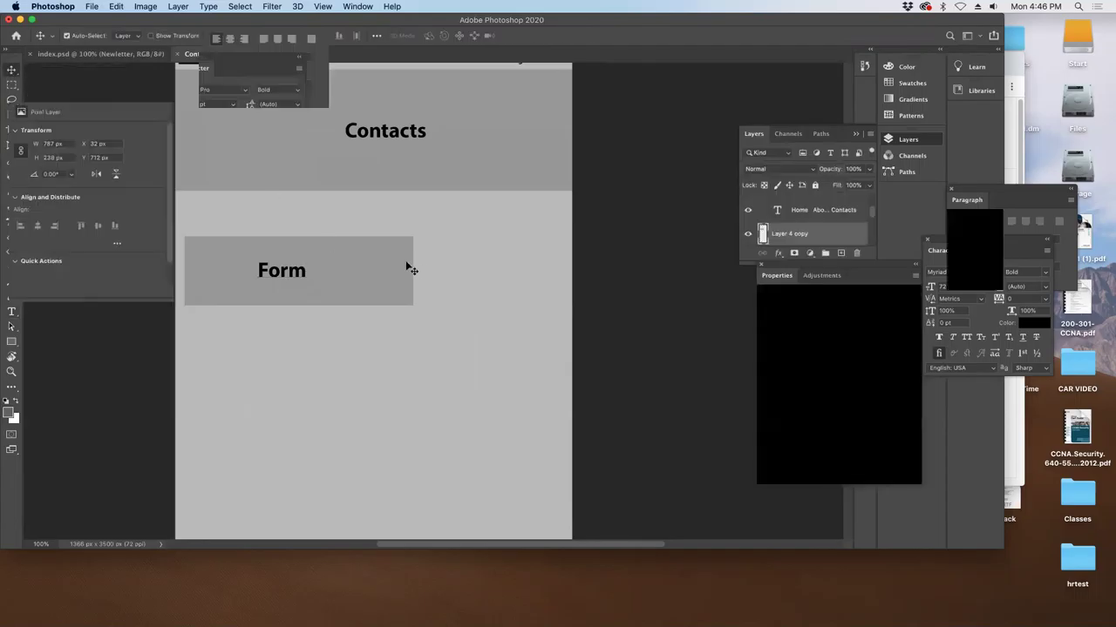
key(ctrl+t)
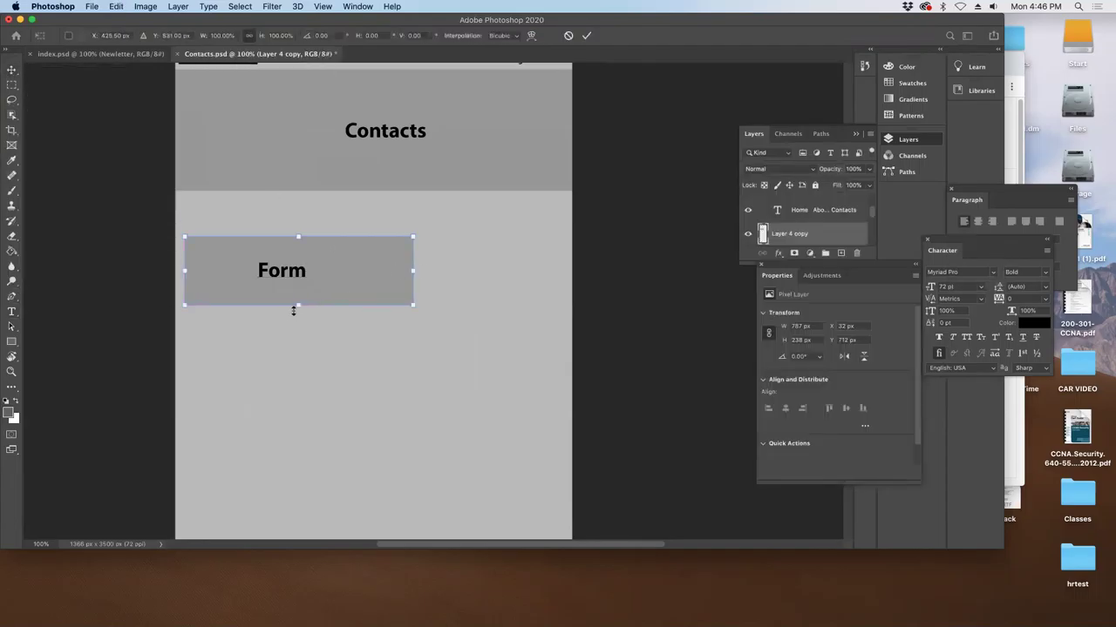
- Stretch the Form box taller, raise its label, and place a copy of the label lower-left
drag(299, 305, 298, 391)
key(Return)
drag(298, 272, 306, 258)
drag(798, 211, 840, 252)
drag(265, 254, 210, 287)
- Retype the copied label as 'Name' and reduce it to 53 pt
key(t)
double_click(210, 288)
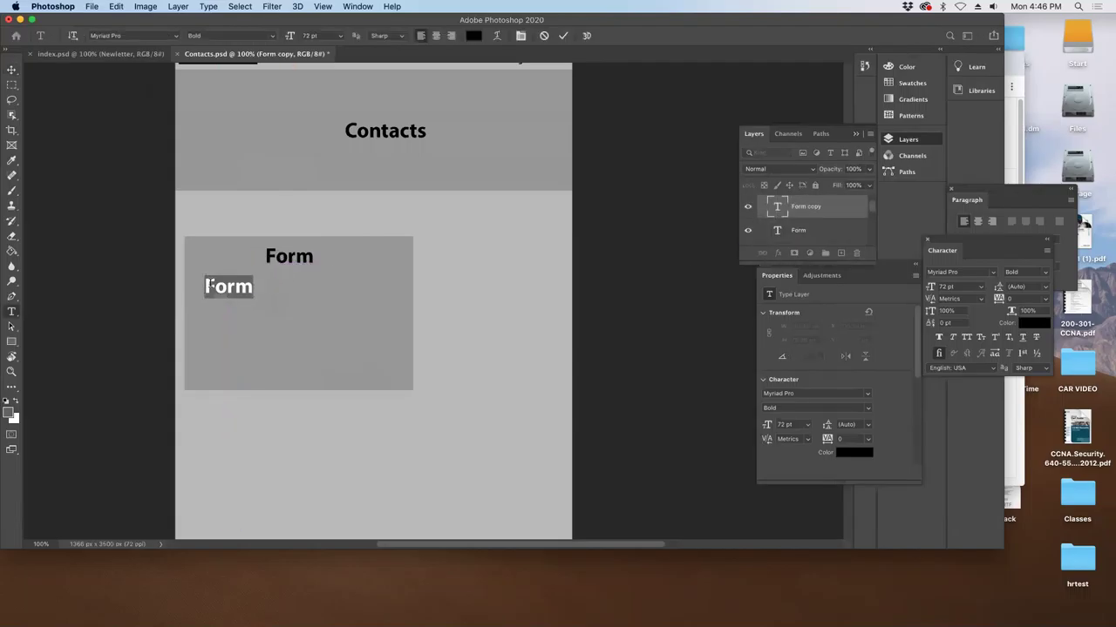
text(Nam,e)
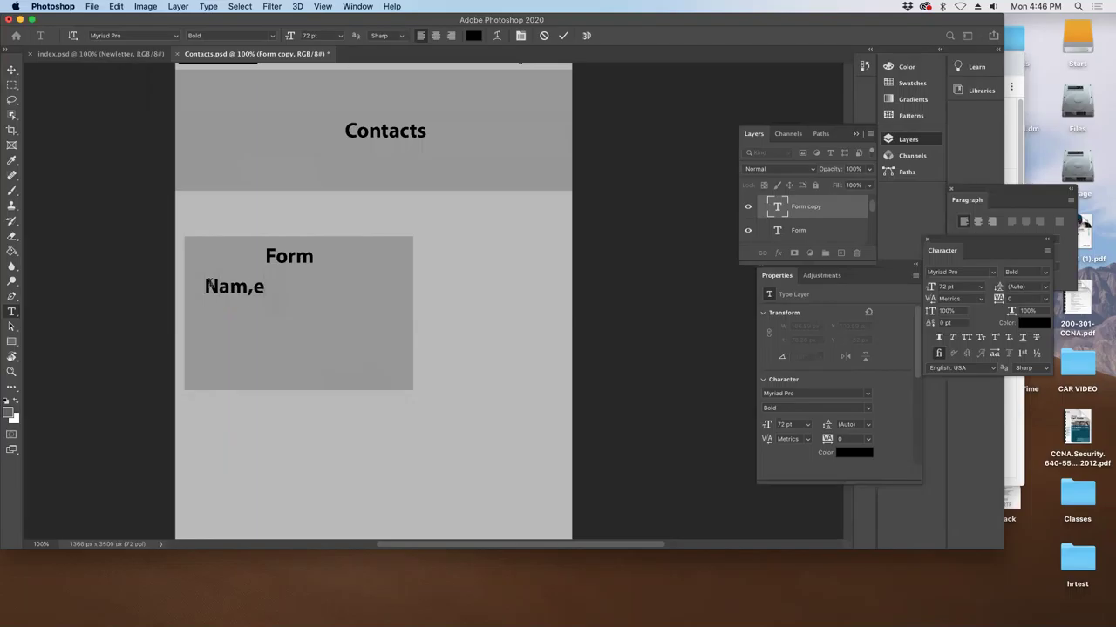
key(BackSpace)
key(BackSpace)
text(e)
double_click(216, 287)
click(147, 102)
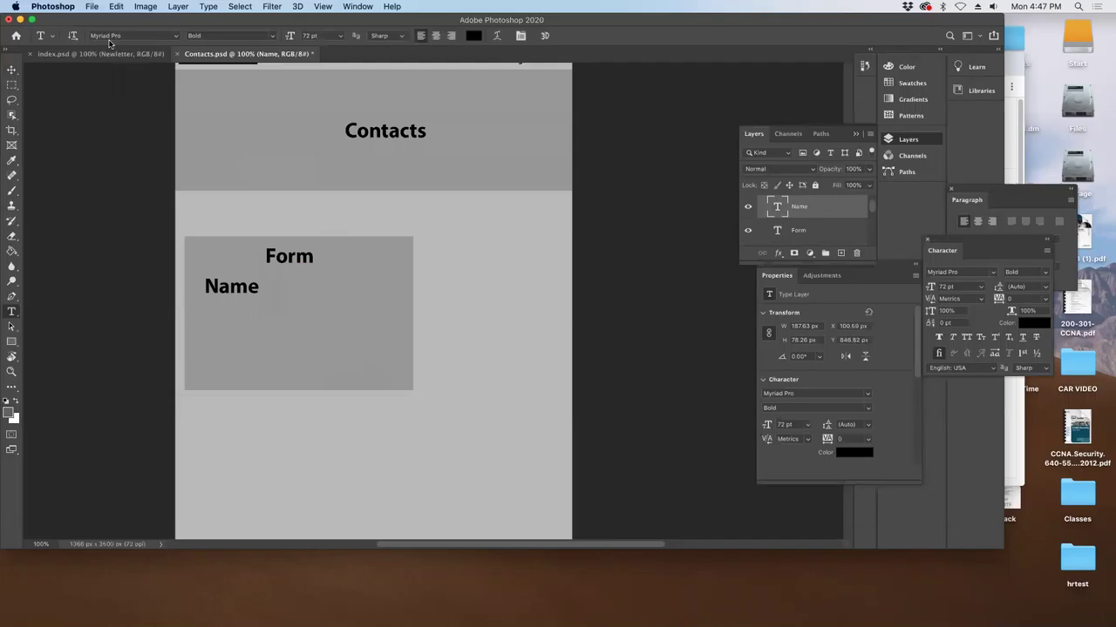
drag(139, 27, 139, 85)
drag(290, 94, 276, 94)
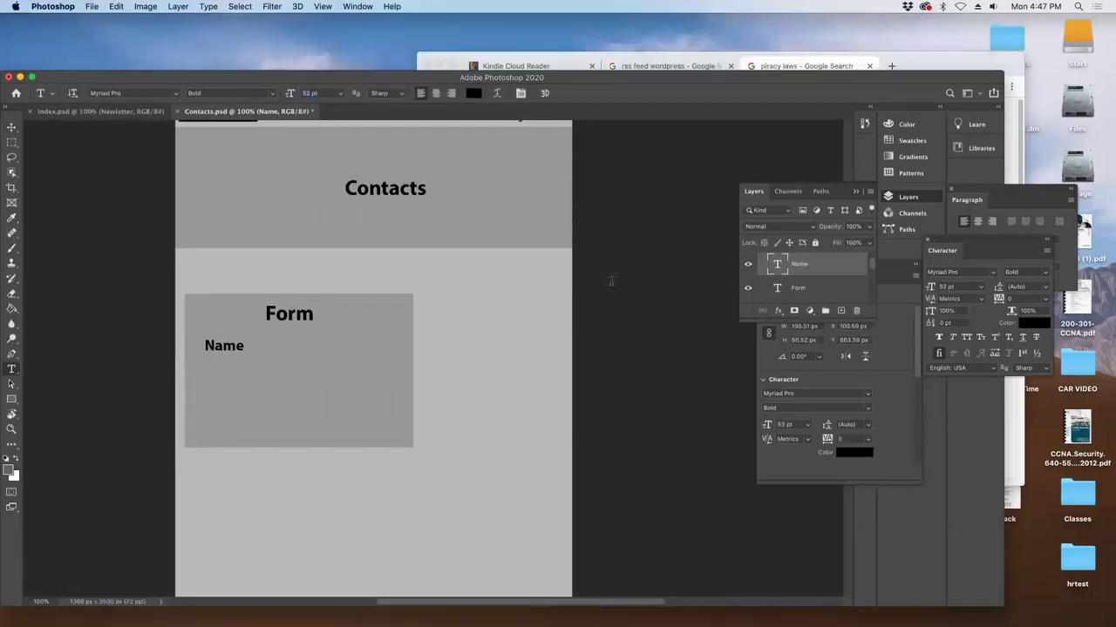
- Add Phone number, Email, Subject and Message lines to the field list below Name
click(261, 349)
text(Phone numb)
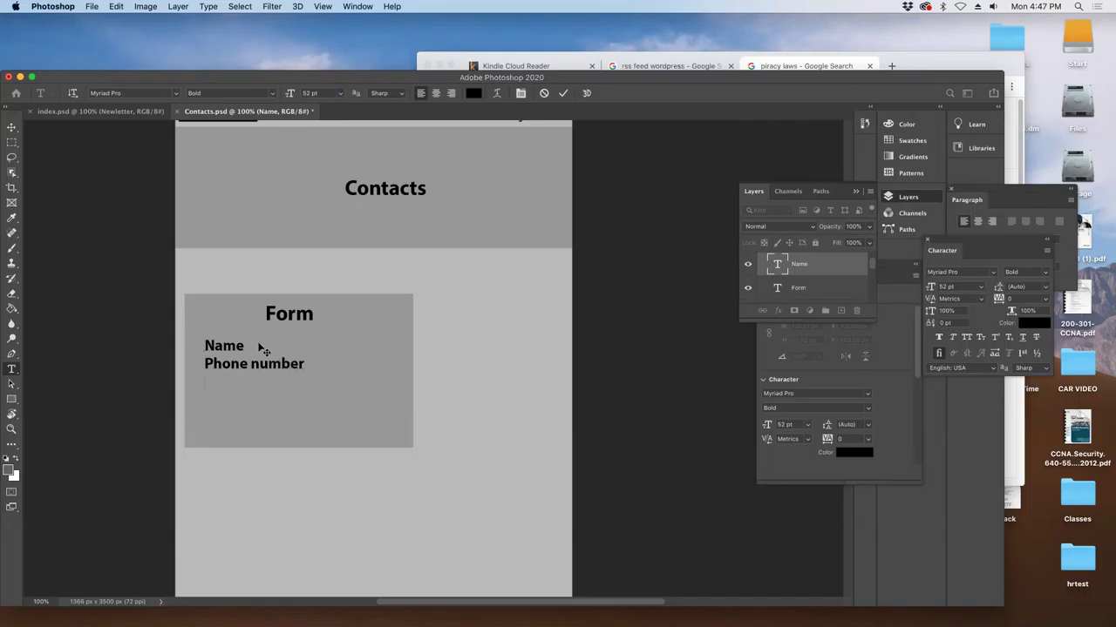
text(er)
key(Return)
text(subject)
key(Return)
key(Return)
text(email)
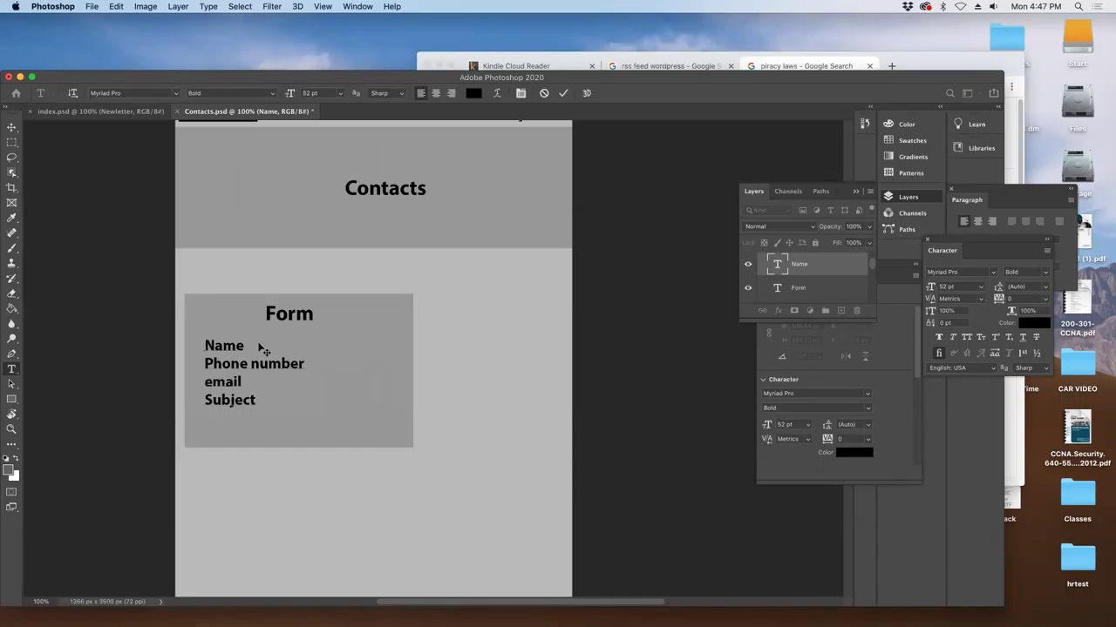
key(Home)
key(Delete)
text(E)
text(Meass)
text(a)
key(BackSpace)
key(BackSpace)
key(BackSpace)
key(BackSpace)
text(ssa)
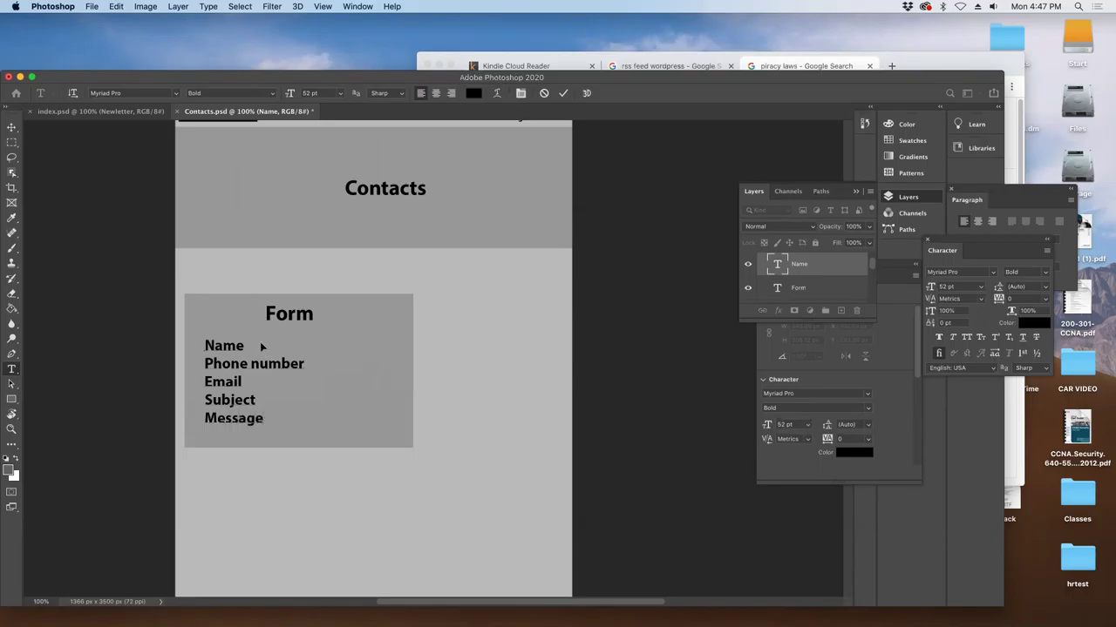
- Set all field labels to 42 pt and shift the list right inside the Form box
key(super+a)
drag(933, 291, 928, 291)
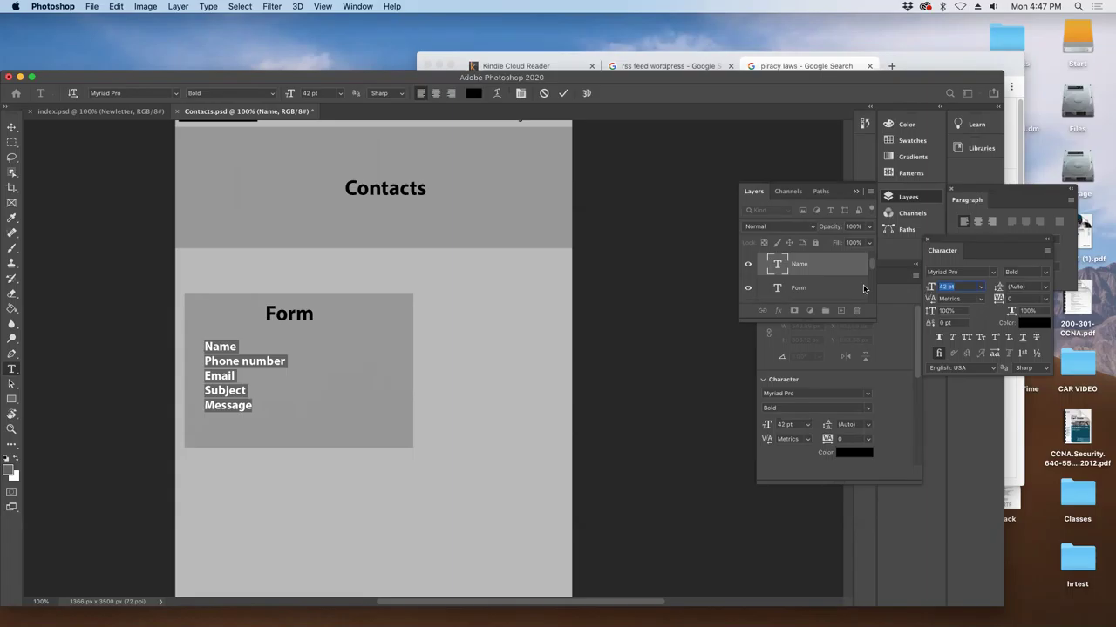
click(12, 128)
mouse_move(225, 382)
mouse_down()
mouse_move(280, 382)
mouse_move(239, 384)
mouse_up()
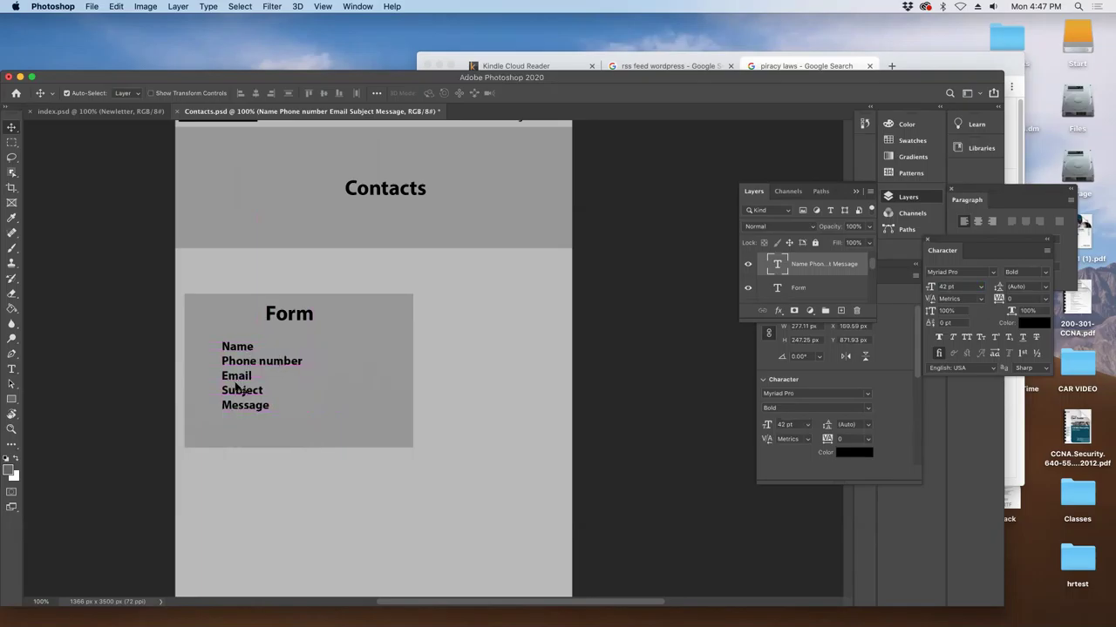
- Insert an 'Uploads' line after Subject in the field list
key(t)
click(273, 389)
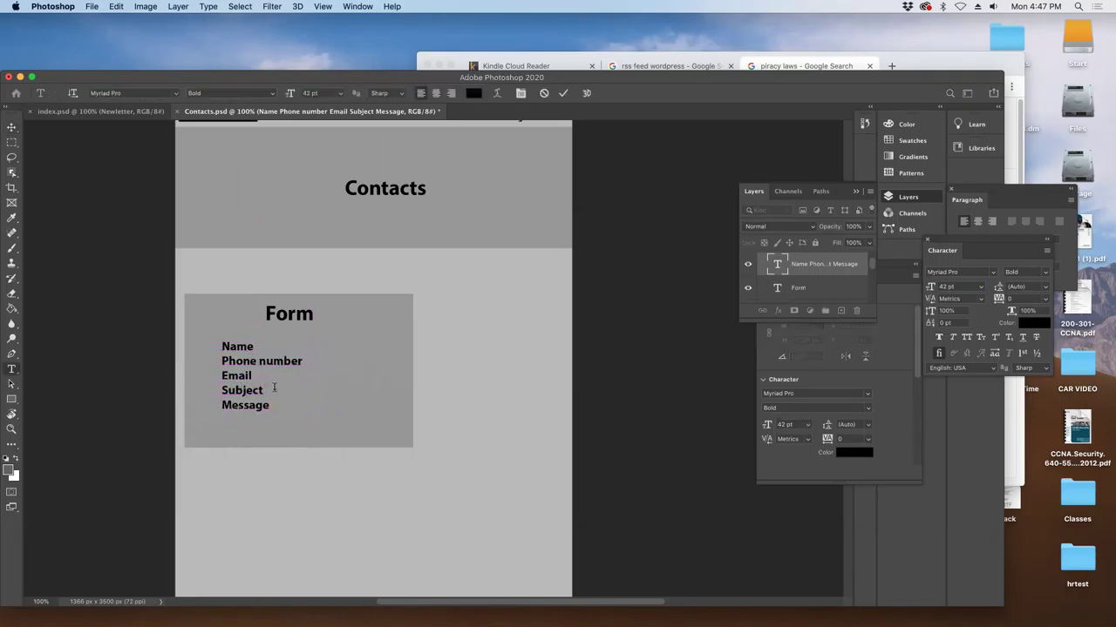
key(Return)
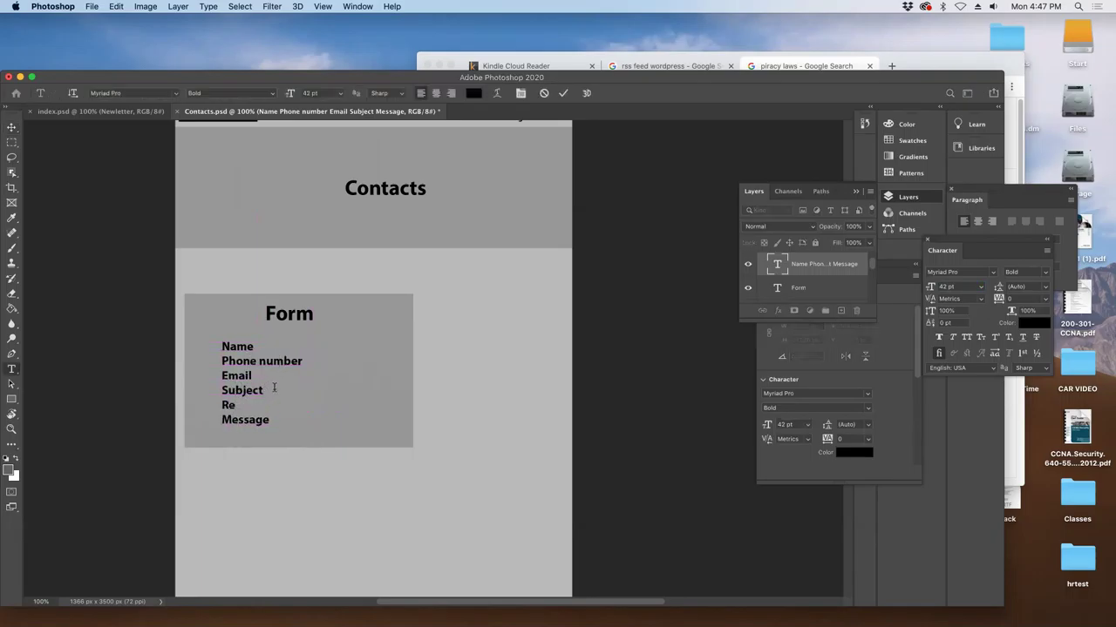
key(BackSpace)
key(BackSpace)
text(Upload Resume)
drag(263, 404, 334, 407)
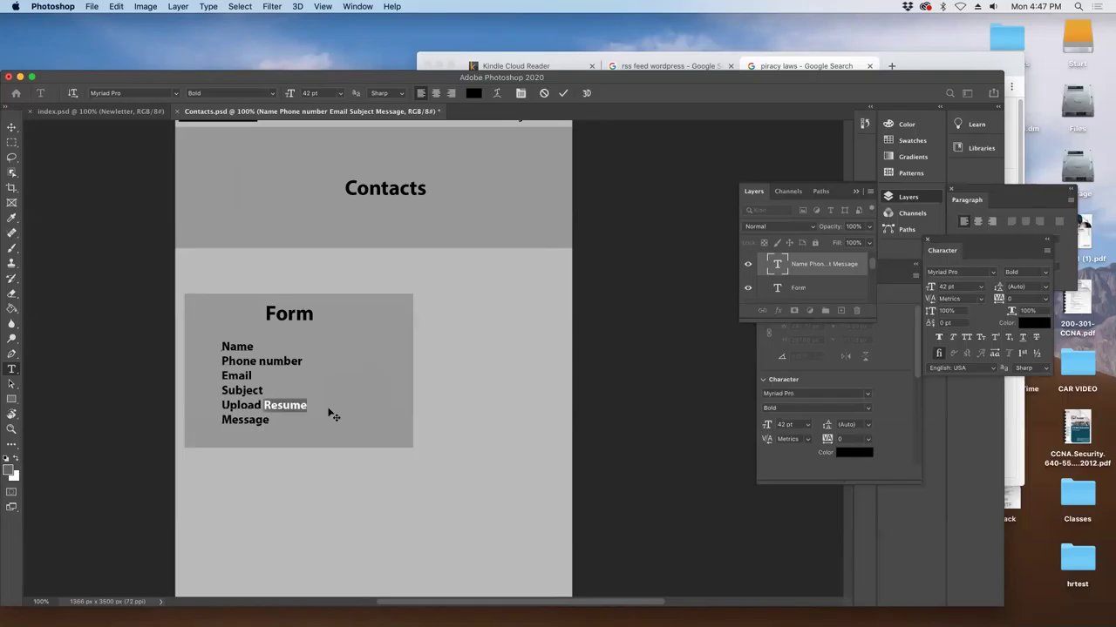
text(s)
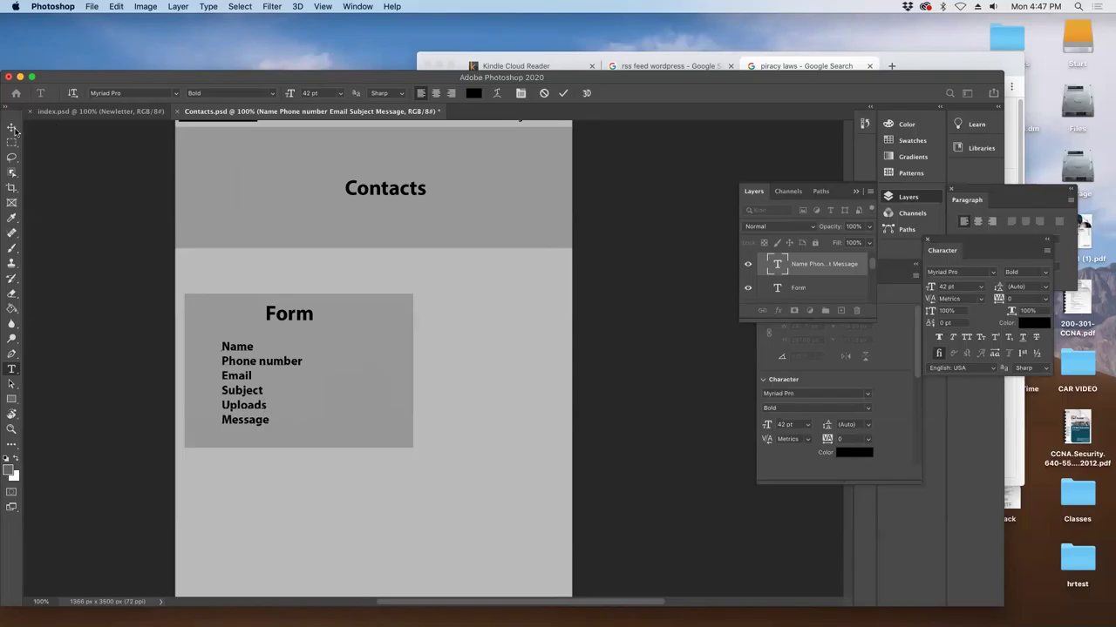
click(12, 128)
click(410, 345)
- Duplicate the Form box and realign the Form title, field list and lower grey box
drag(783, 291, 841, 310)
click(253, 347)
drag(277, 319, 399, 318)
drag(245, 334, 221, 480)
drag(309, 360, 228, 352)
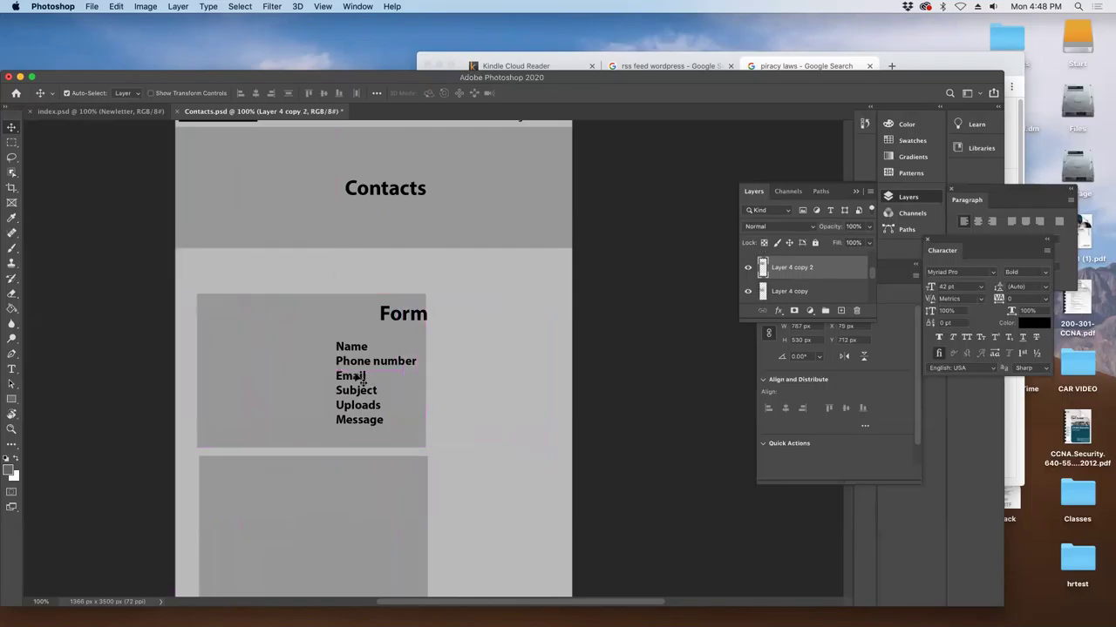
drag(338, 373, 236, 373)
drag(394, 324, 242, 318)
drag(252, 389, 235, 386)
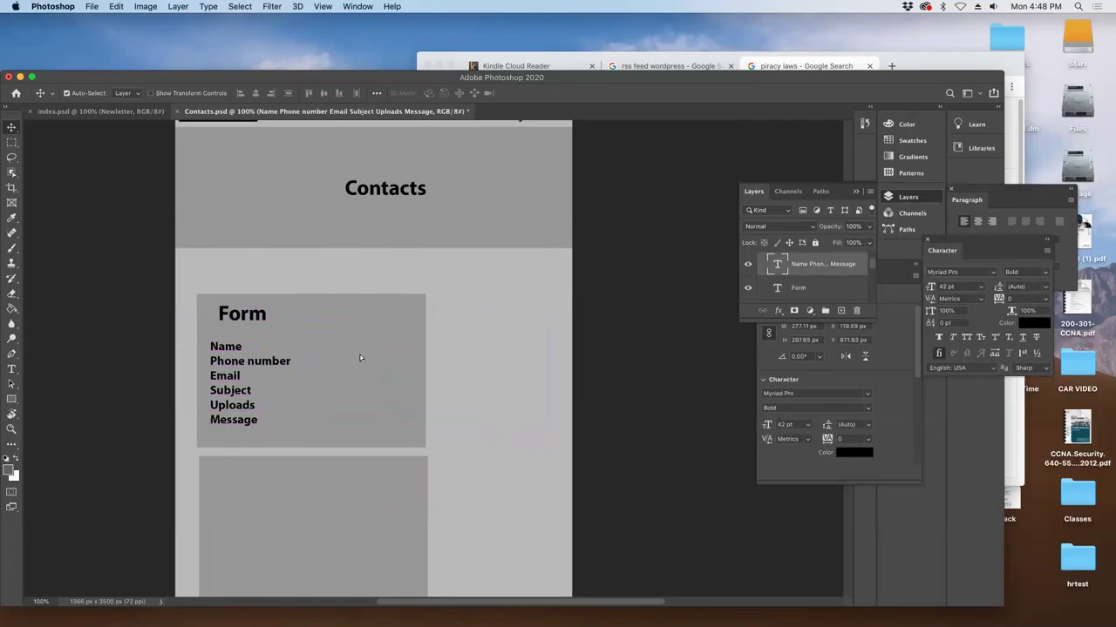
drag(361, 357, 350, 355)
drag(337, 495, 315, 485)
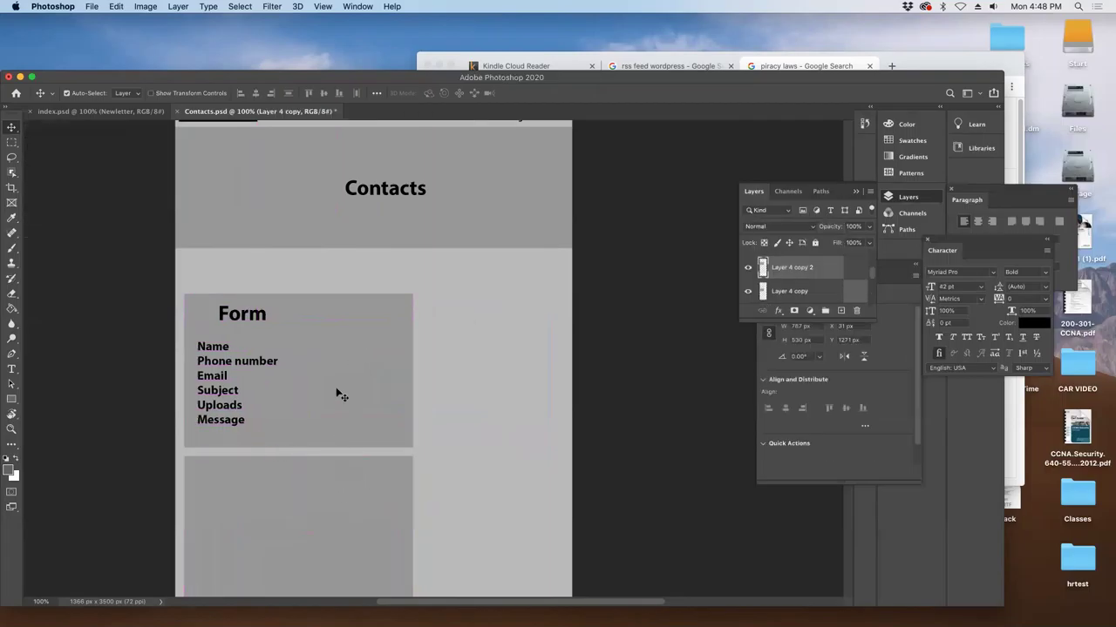
- Copy the field list text to the right of the Form and retype it 'Address and number'
click(254, 373)
drag(760, 272, 840, 310)
drag(210, 375, 463, 374)
key(t)
click(463, 381)
key(super+a)
text(A)
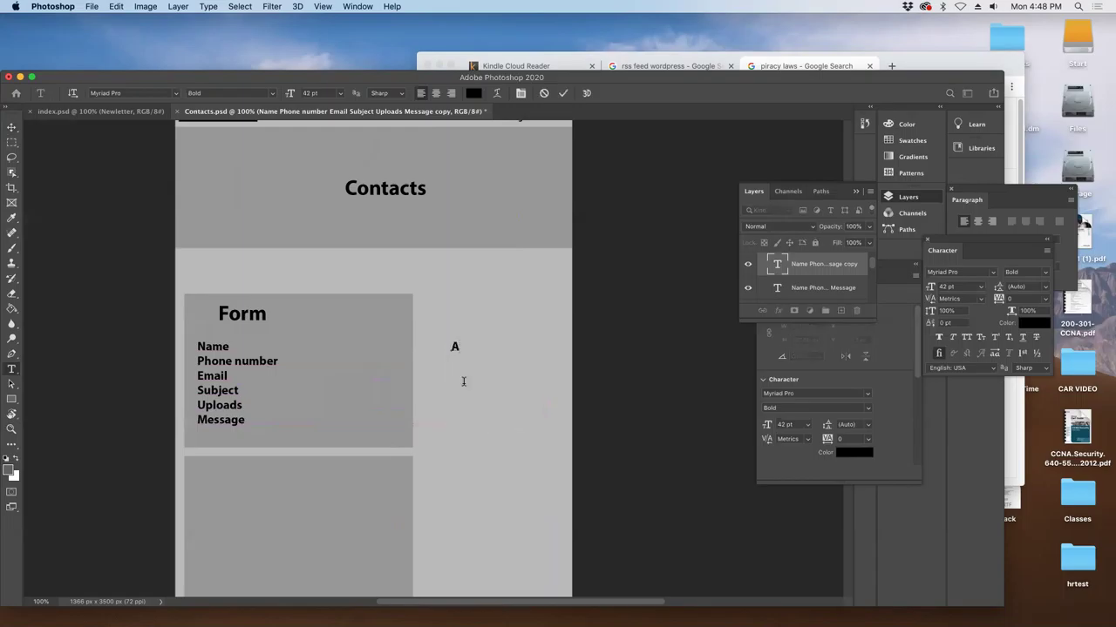
text(ddress and number)
click(11, 131)
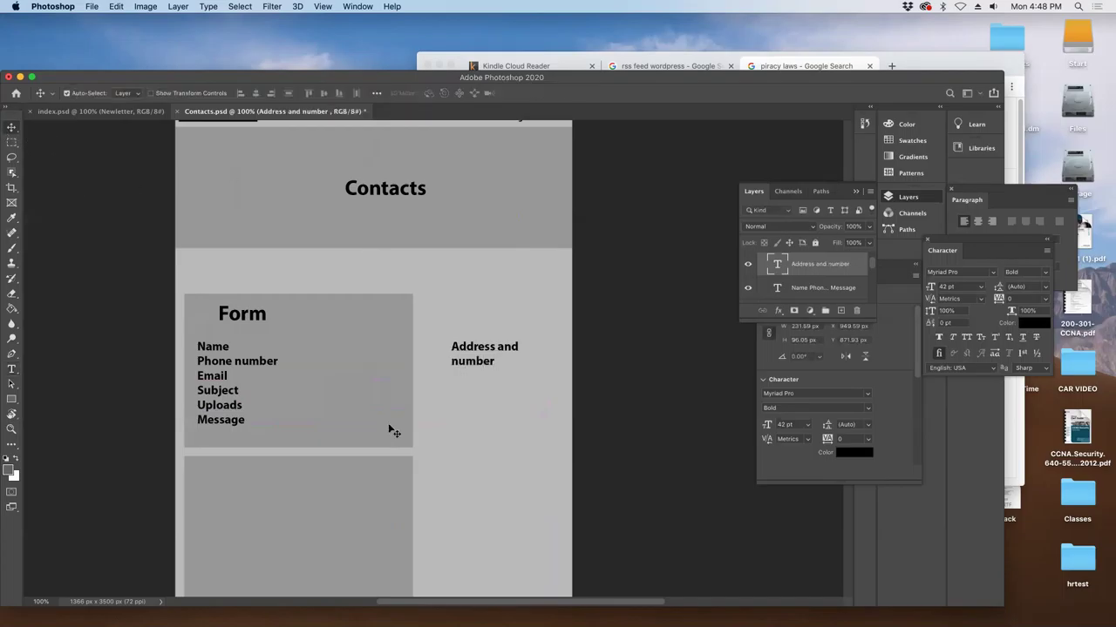
drag(484, 360, 477, 388)
- Duplicate the grey Form box beside it and shorten it into the Address box
click(392, 362)
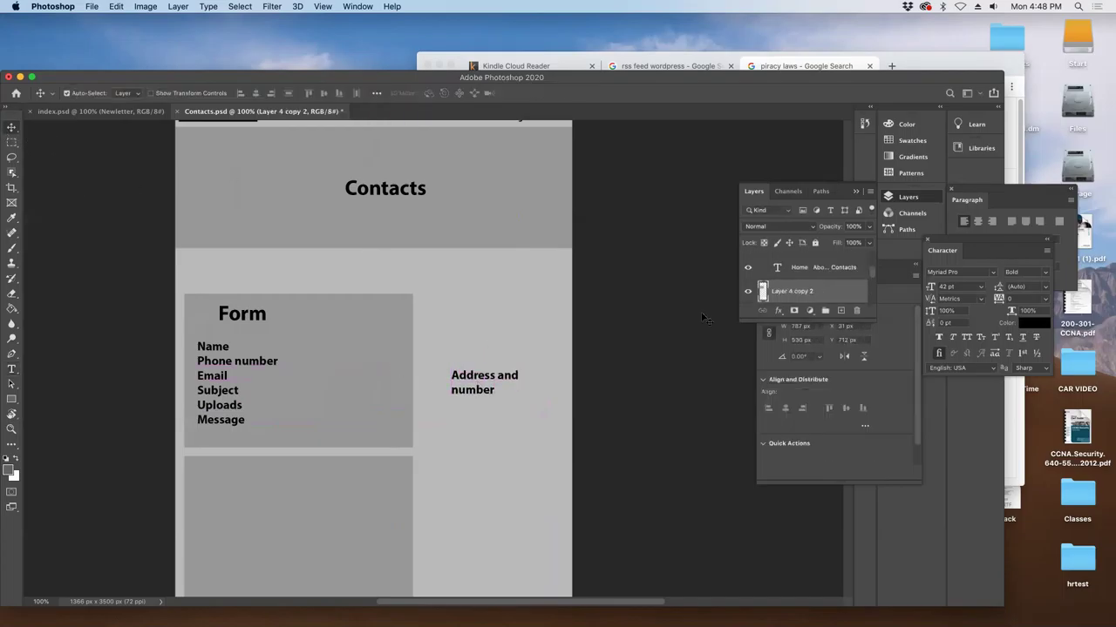
drag(788, 291, 835, 312)
drag(299, 386, 464, 359)
key(super+t)
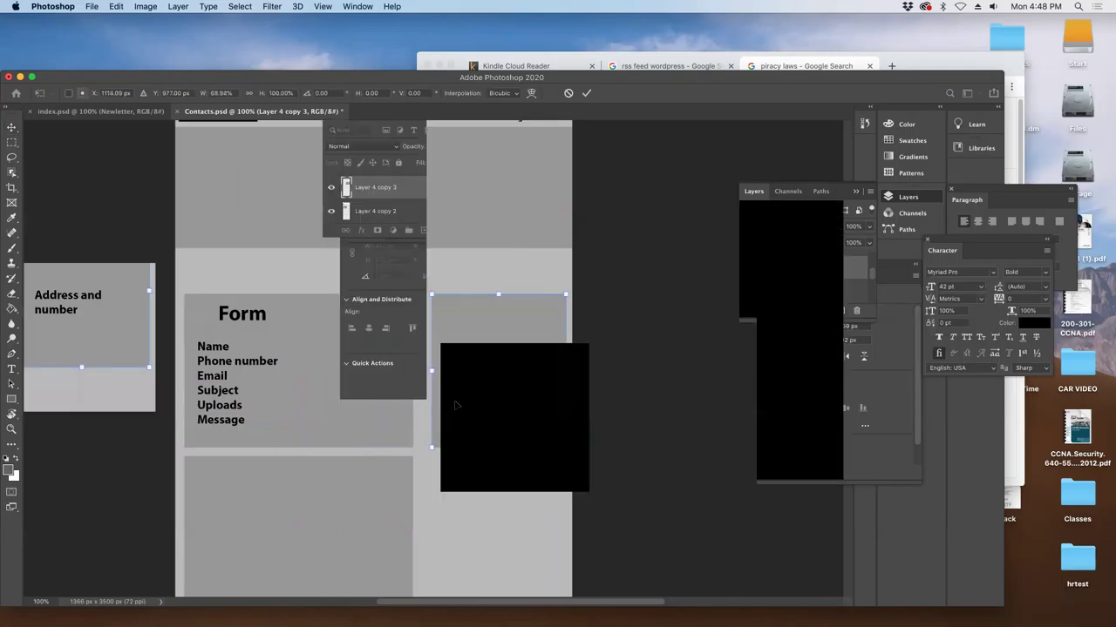
drag(496, 443, 481, 360)
key(Return)
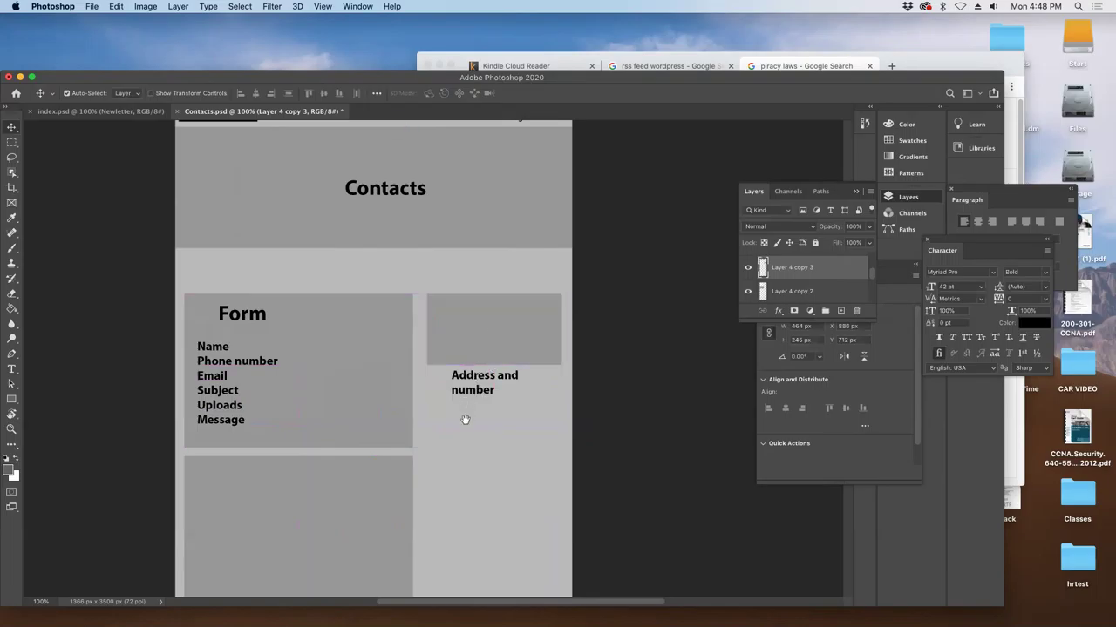
- Nudge the lower grey box down and widen it across the content width for the Map
scroll(463, 419, down, 3)
click(330, 419)
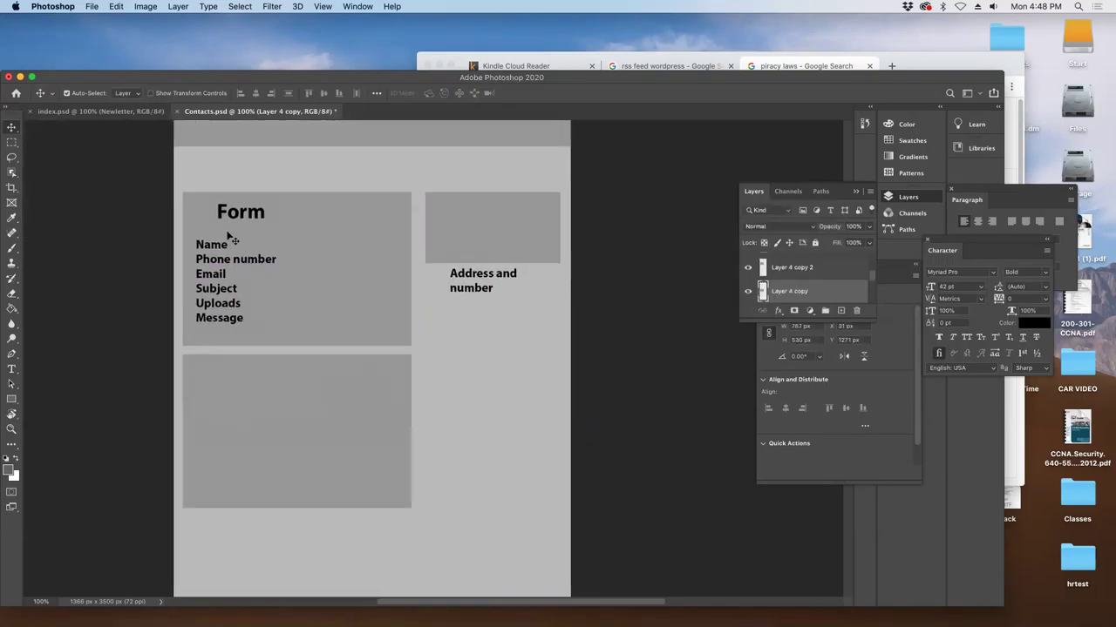
key(shift+Down)
key(shift+Down)
key(shift+Down)
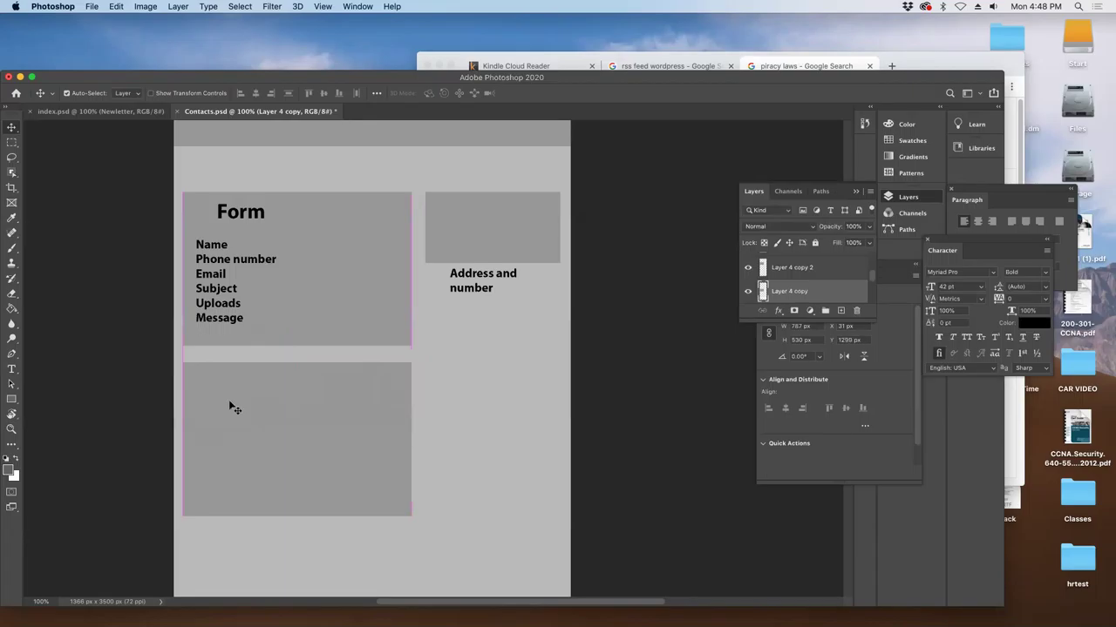
key(super+t)
drag(411, 440, 563, 451)
key(Return)
- Copy the field list text into the lower box and retype it as 'Map'
click(202, 284)
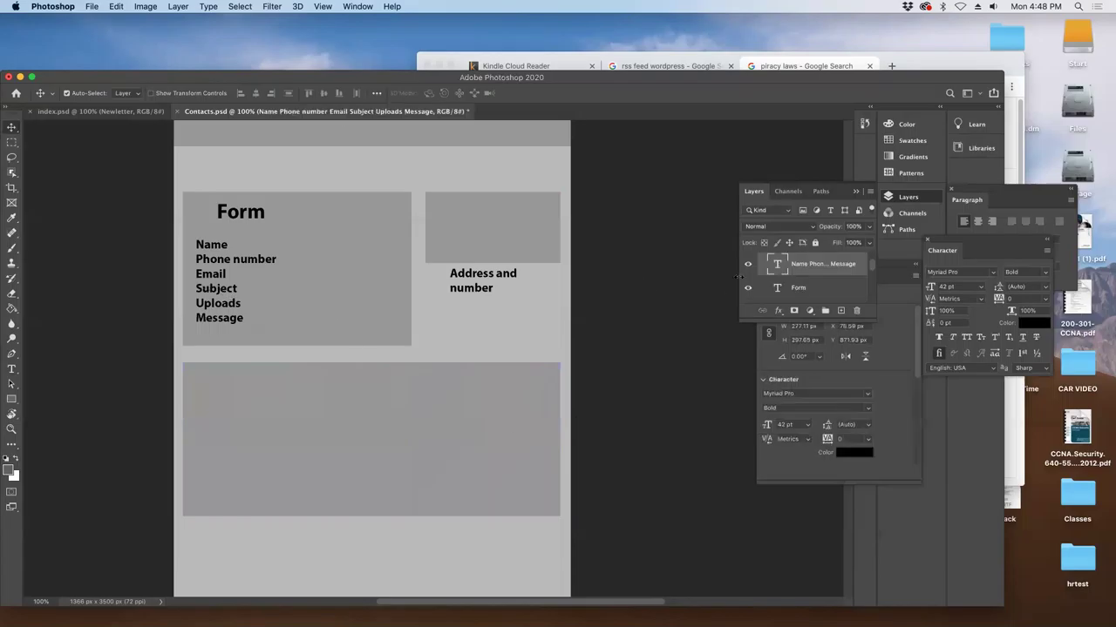
key(super+j)
drag(211, 272, 324, 429)
key(t)
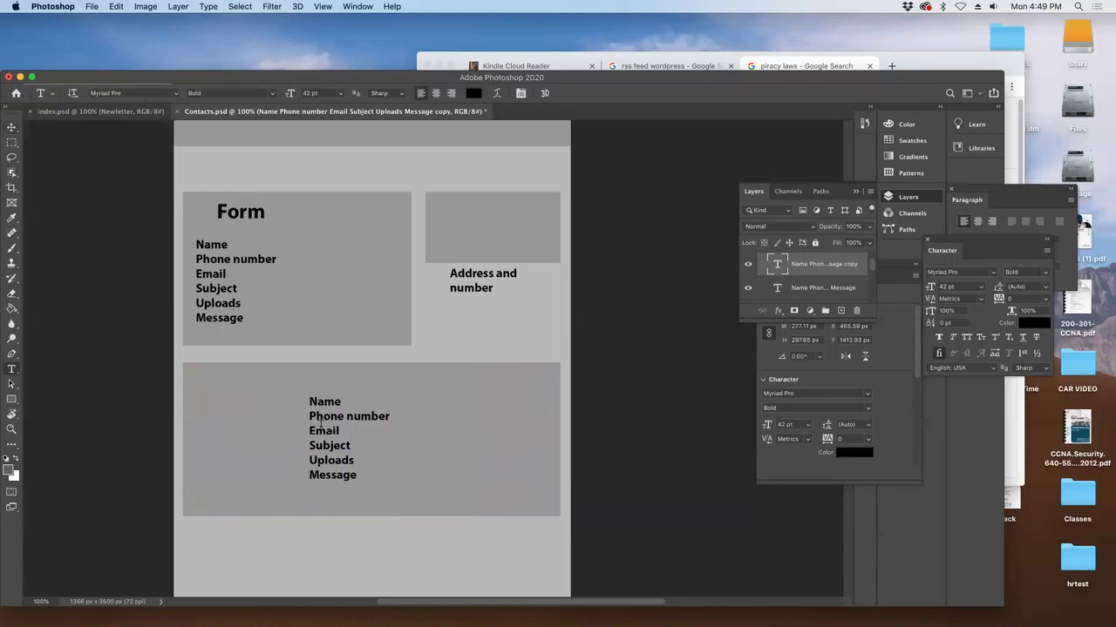
click(321, 425)
key(super+a)
text(Map)
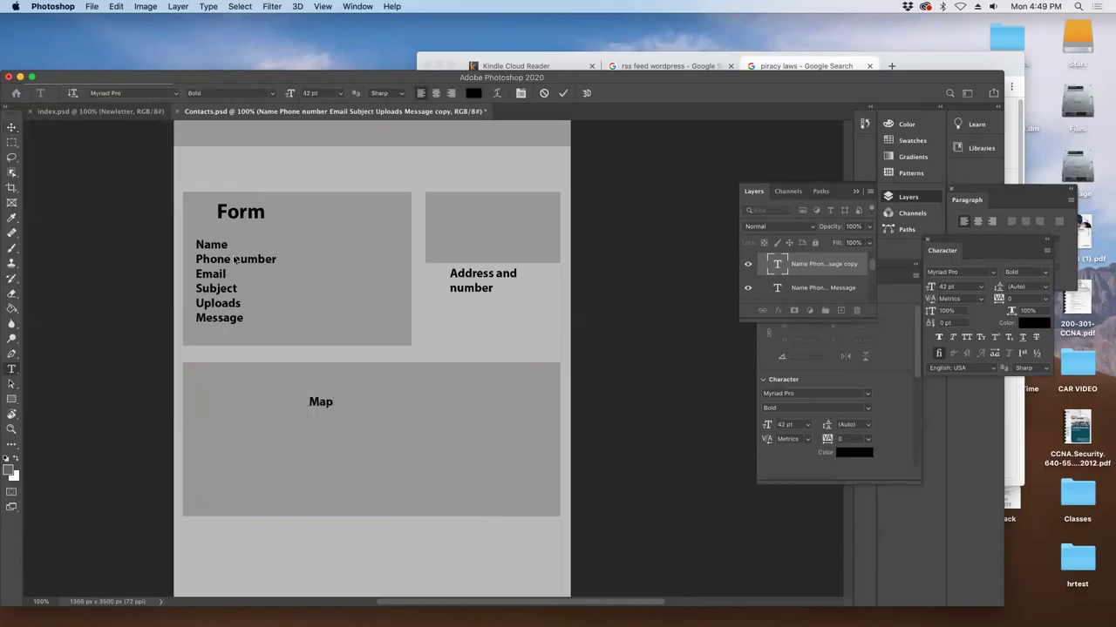
- Set the Map label to 96 pt and center it inside its box
key(super+a)
drag(930, 287, 947, 286)
text(96)
key(Return)
click(11, 127)
drag(339, 402, 367, 503)
drag(372, 409, 369, 487)
- Keep the Address box beside the Form and move the Map box up beneath the Form
click(475, 288)
drag(491, 244, 285, 398)
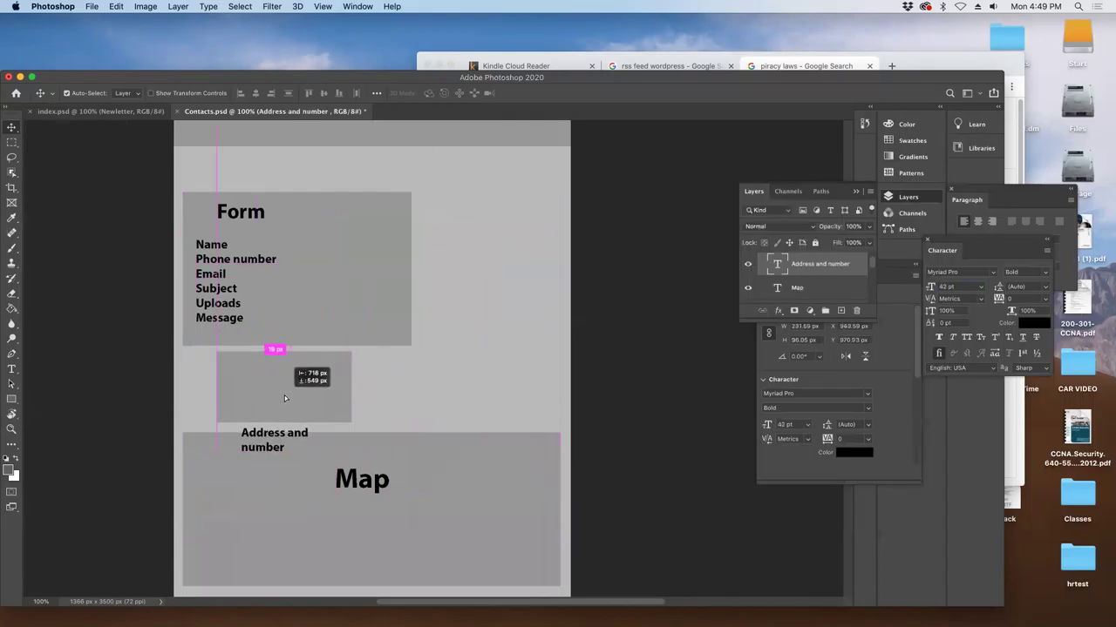
drag(284, 398, 494, 236)
click(378, 494)
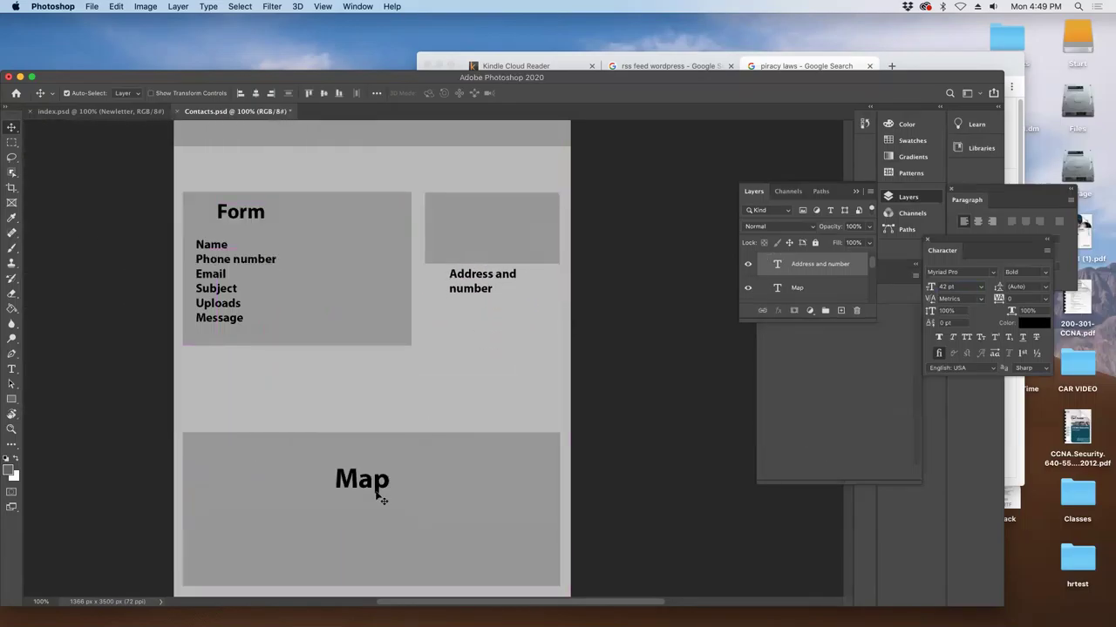
drag(385, 437, 386, 373)
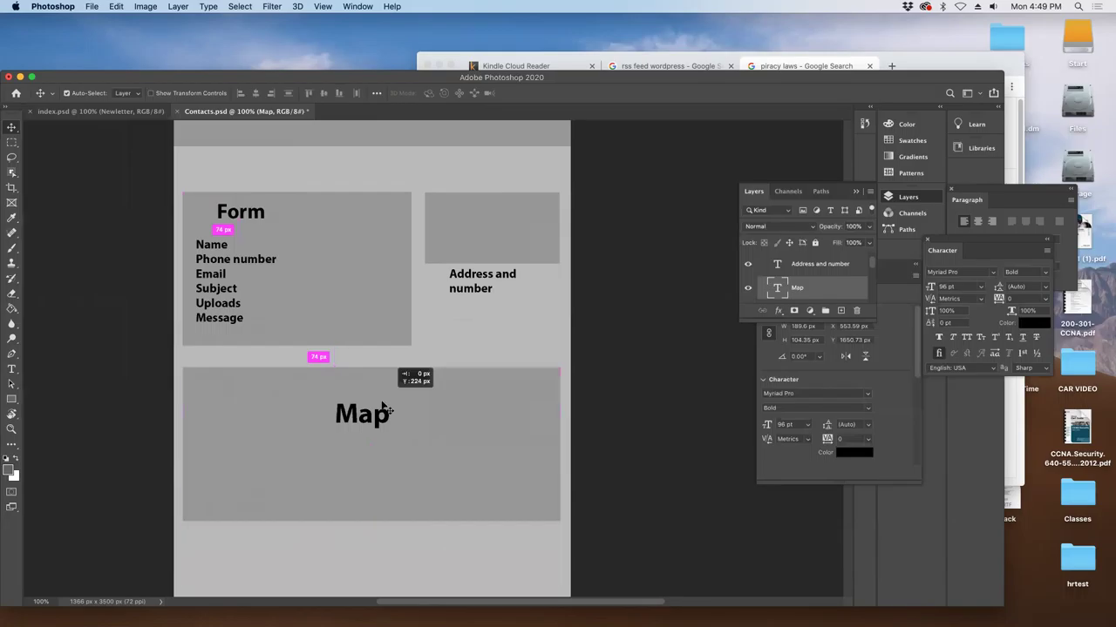
- Save as Contacts.psd in hrtest, replacing the existing file and accepting the Photoshop format options
scroll(436, 528, up, 5)
scroll(439, 558, down, 8)
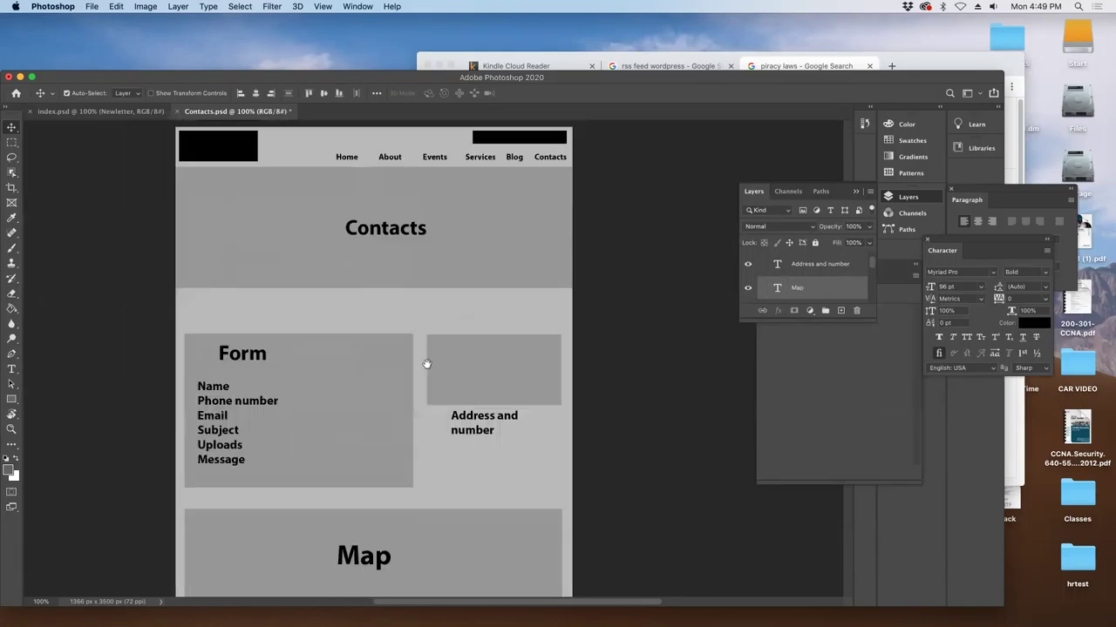
scroll(402, 418, down, 5)
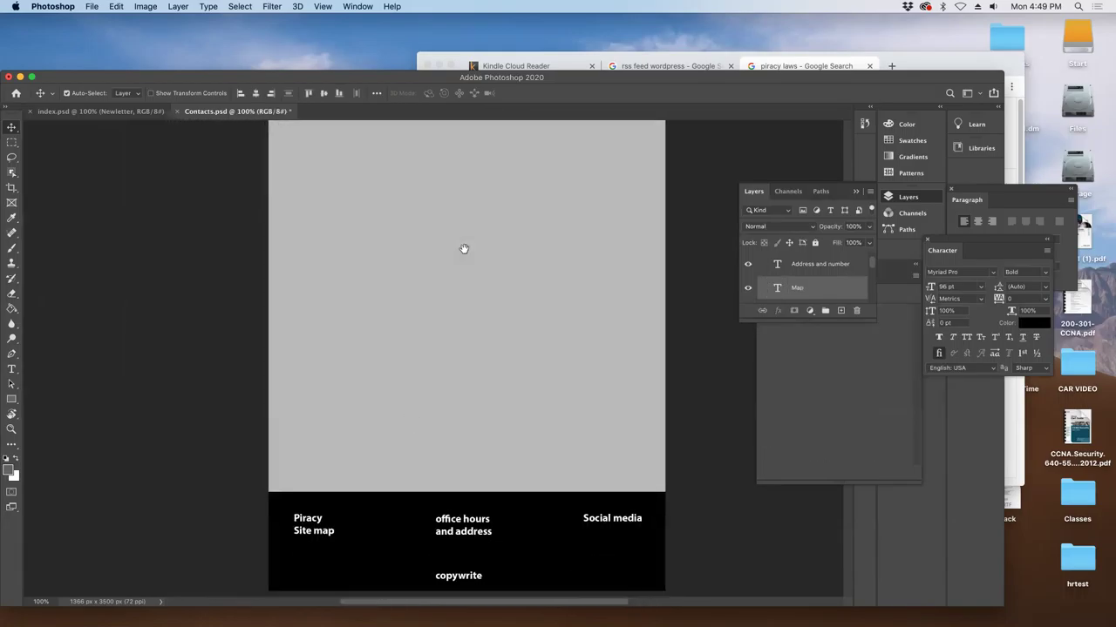
scroll(462, 249, up, 7)
scroll(430, 244, up, 6)
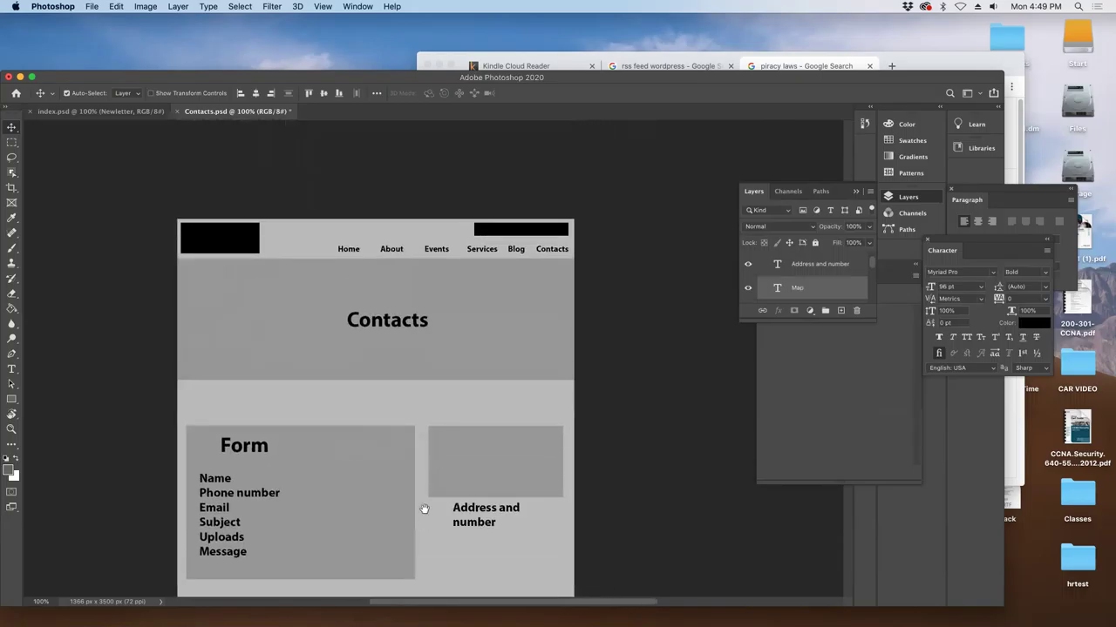
key(super+s)
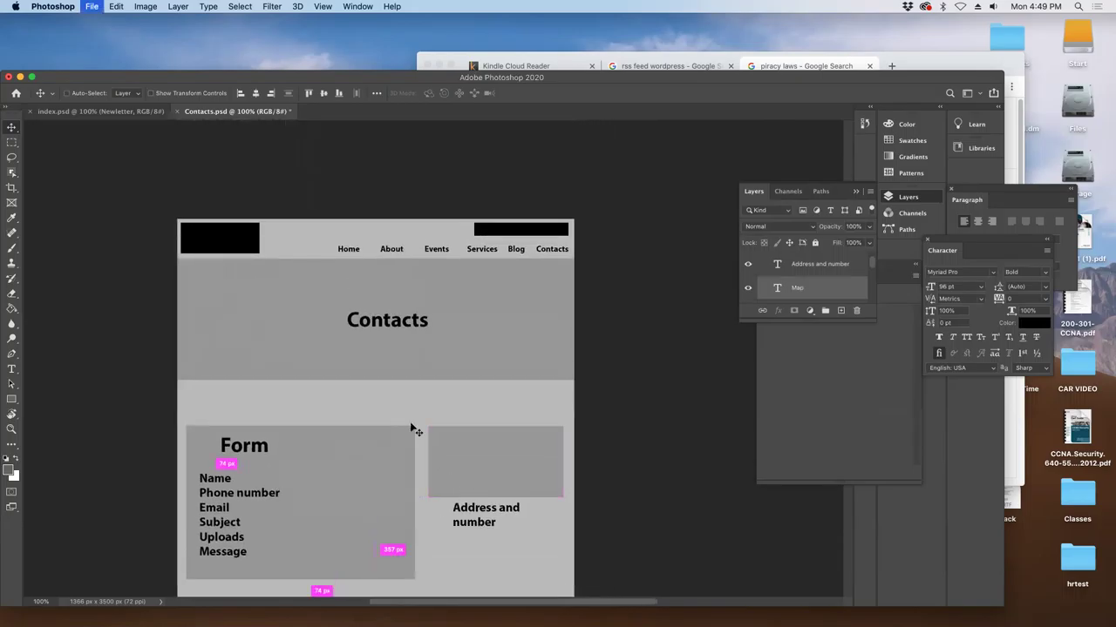
click(94, 7)
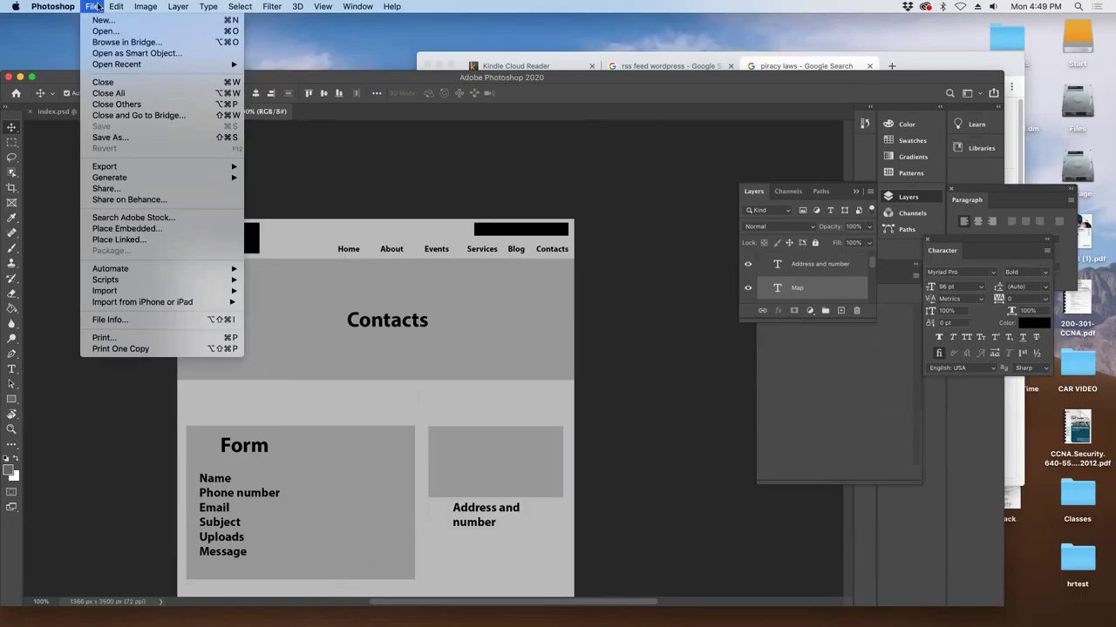
click(122, 137)
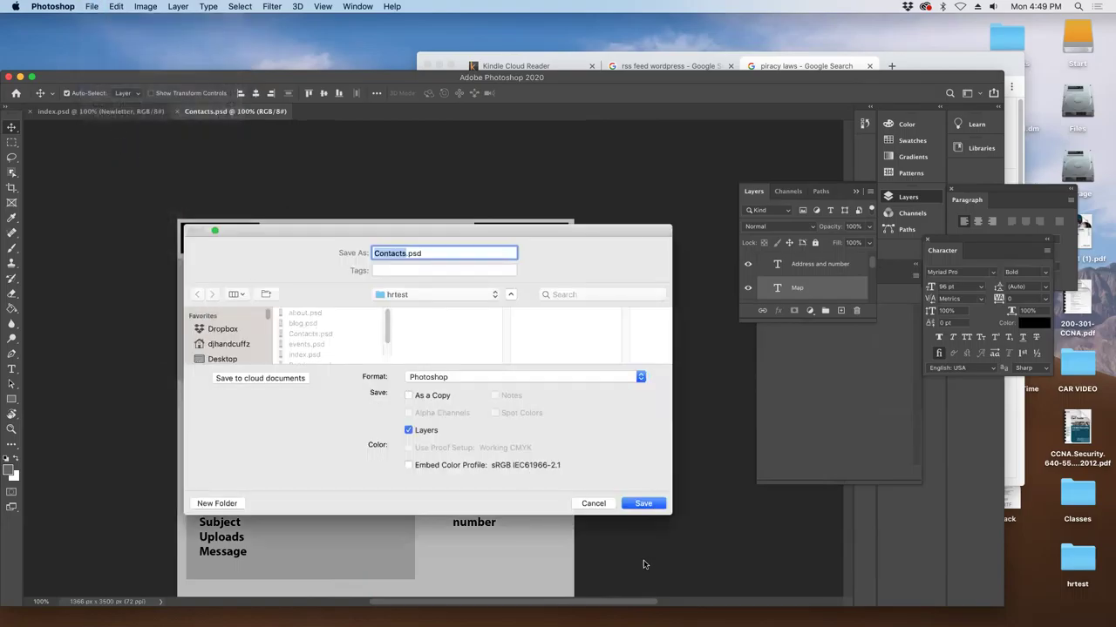
click(641, 503)
click(502, 307)
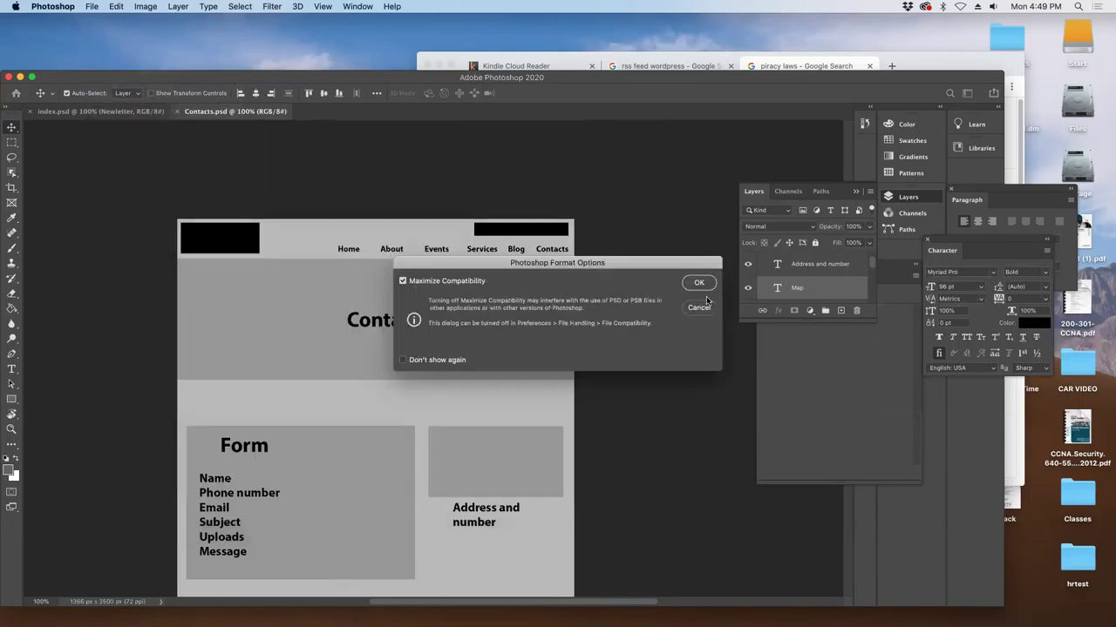
click(699, 282)
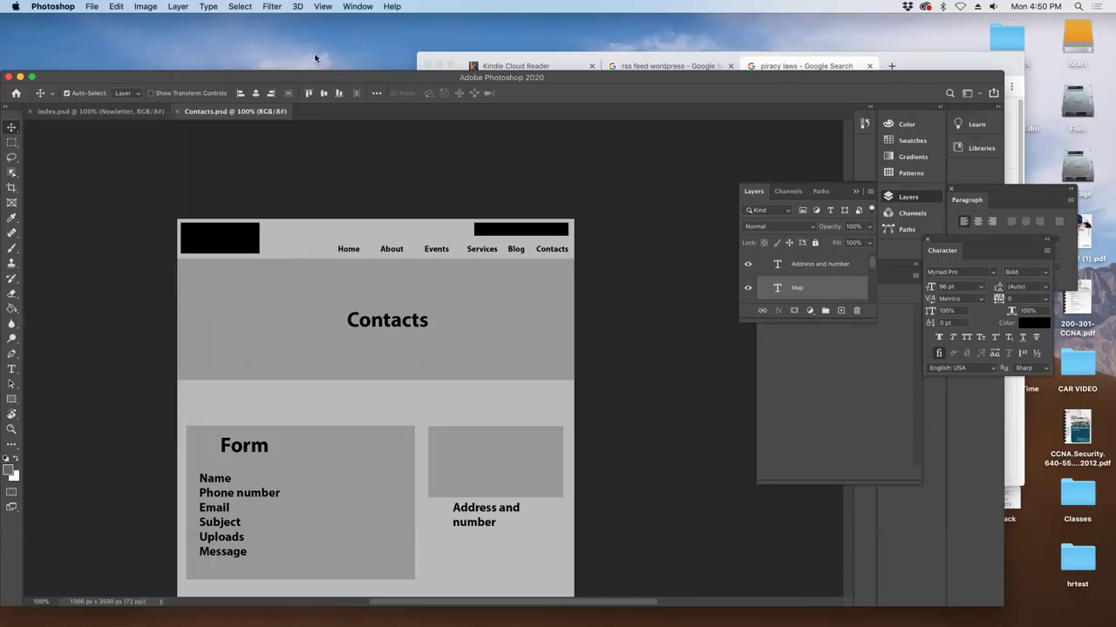
- Bring Chrome in front of the Photoshop mockup, then switch to the zoom.us app
click(921, 63)
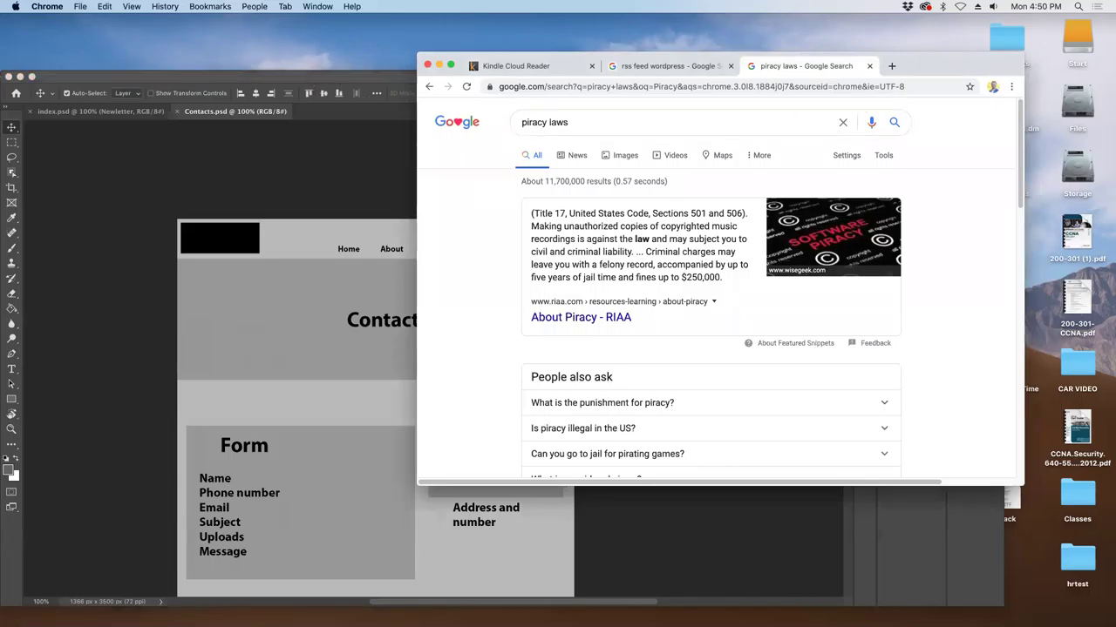
mouse_move(471, 619)
click(715, 617)
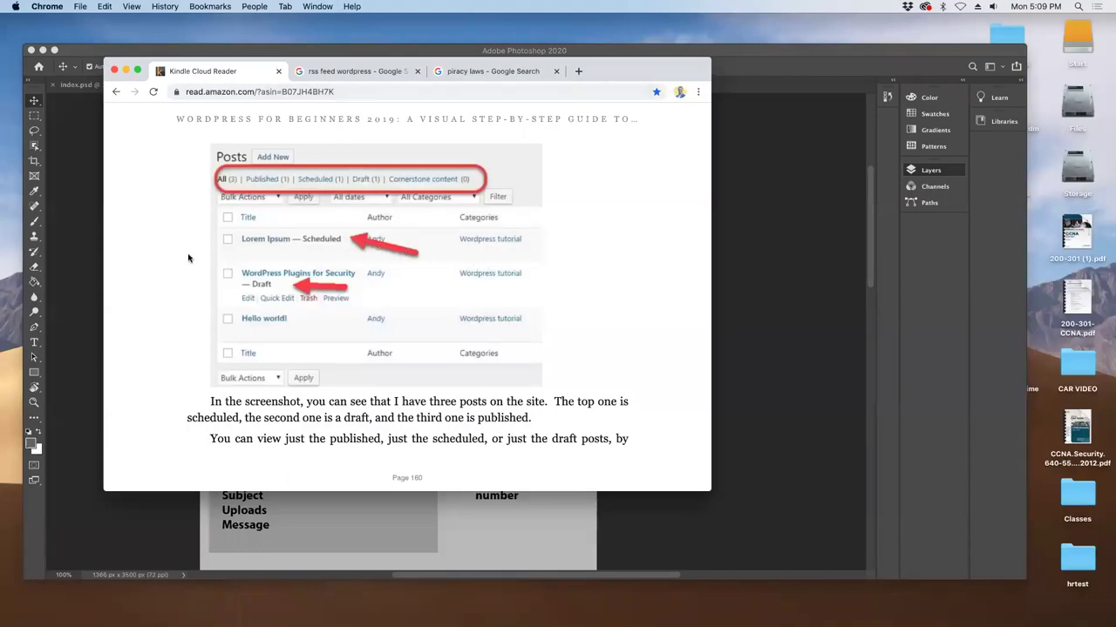
- Page the Kindle WordPress book from page 160 to page 164
key(Right)
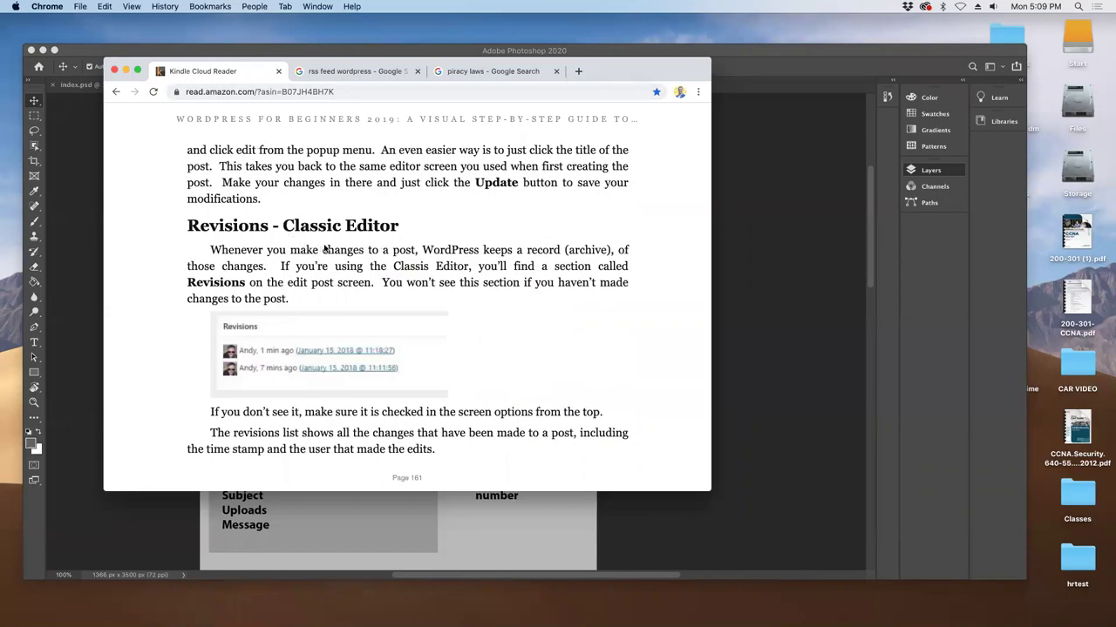
key(Right)
key(Right)
key(Left)
key(Left)
key(Right)
key(Right)
key(Right)
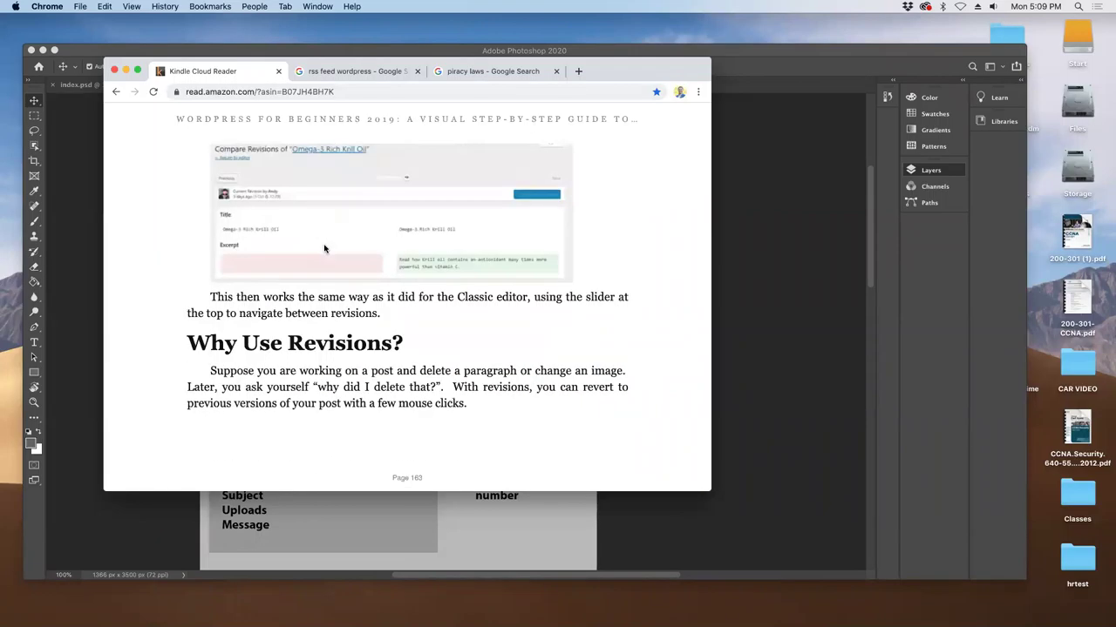
key(Right)
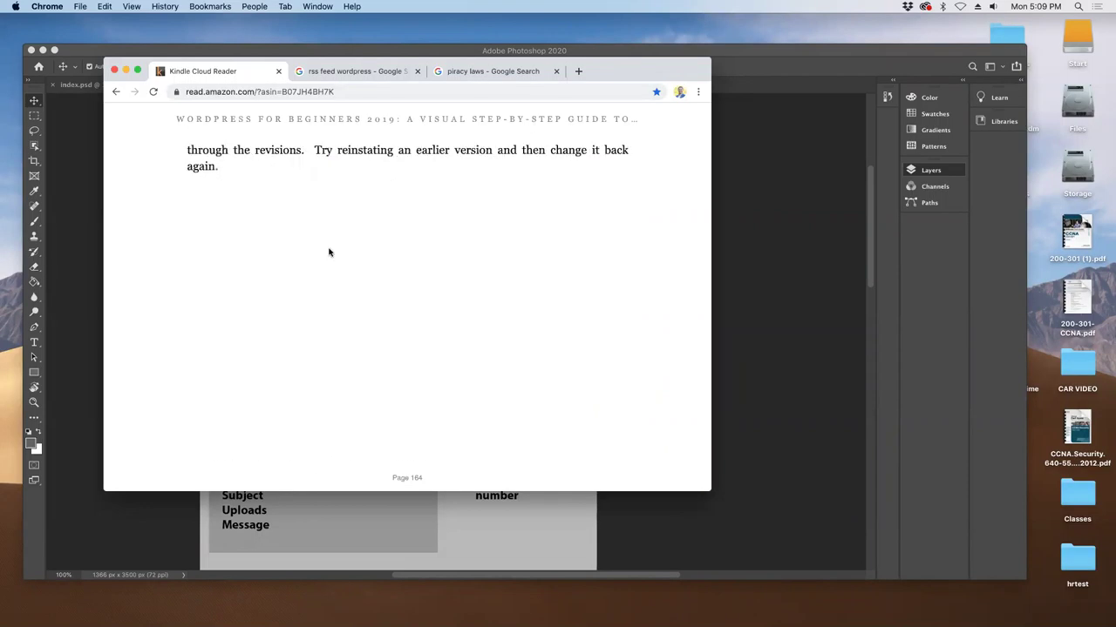
key(Right)
key(Left)
key(Left)
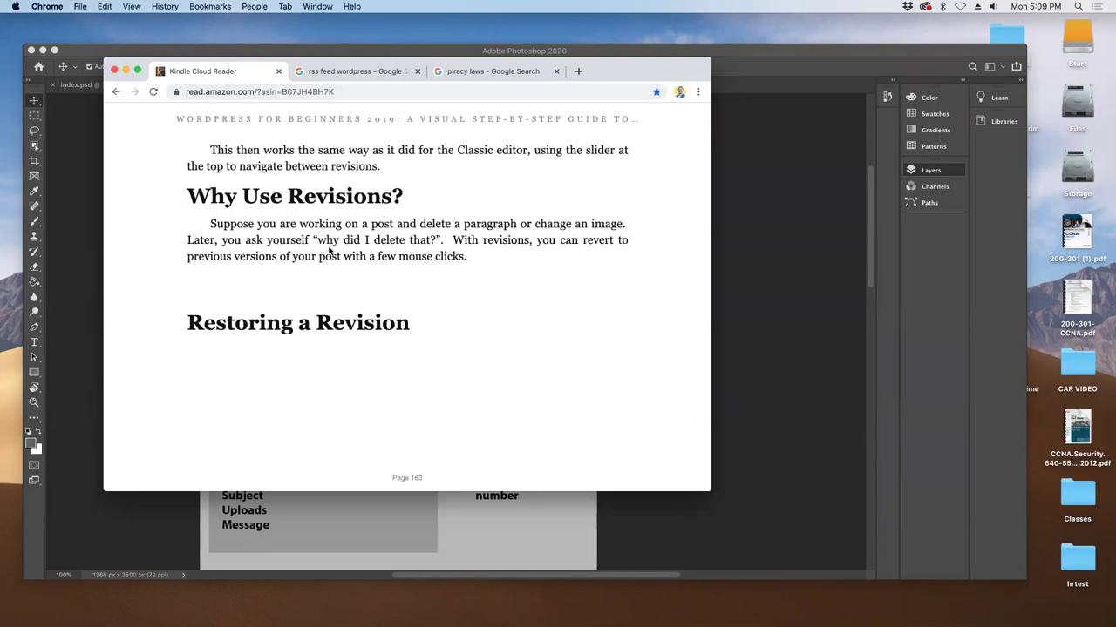
key(Right)
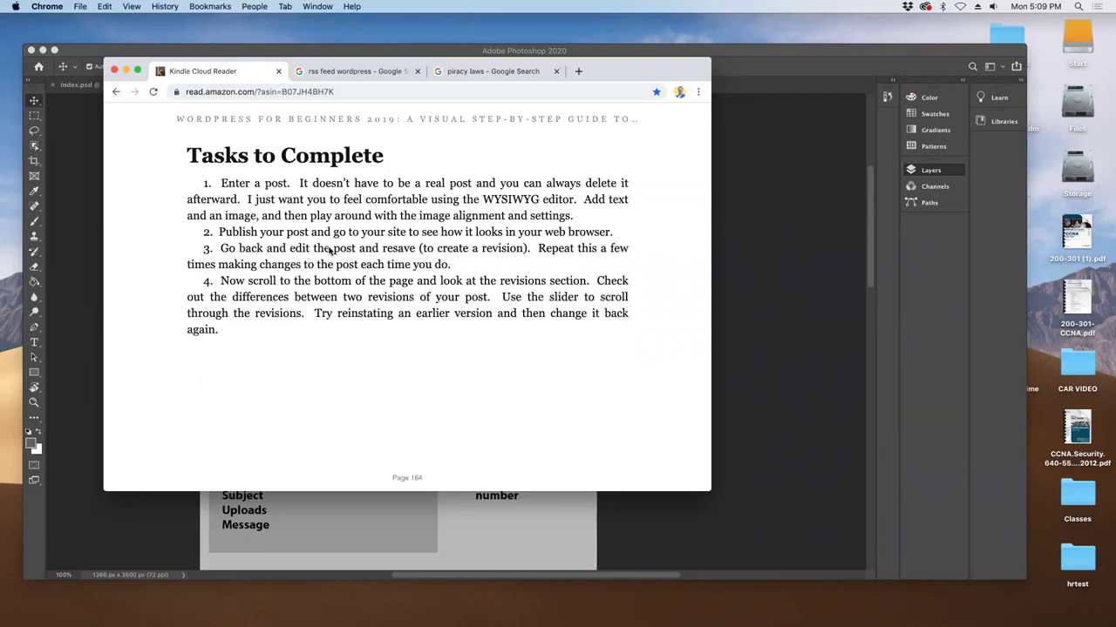
key(Right)
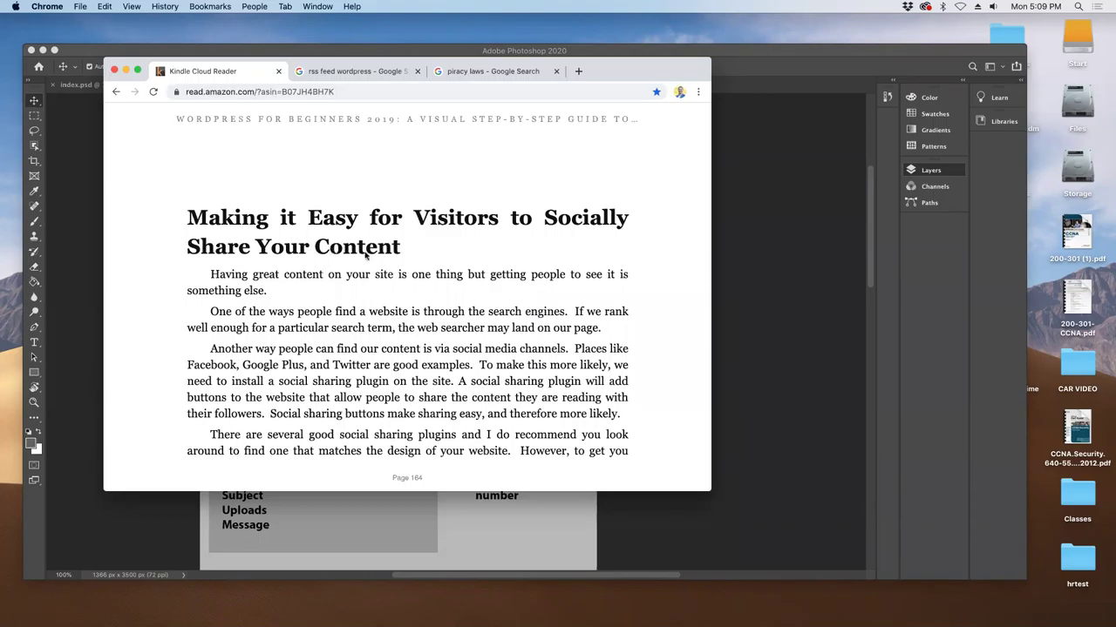
- Switch to zoom.us, then bring the browser back into focus
mouse_move(455, 490)
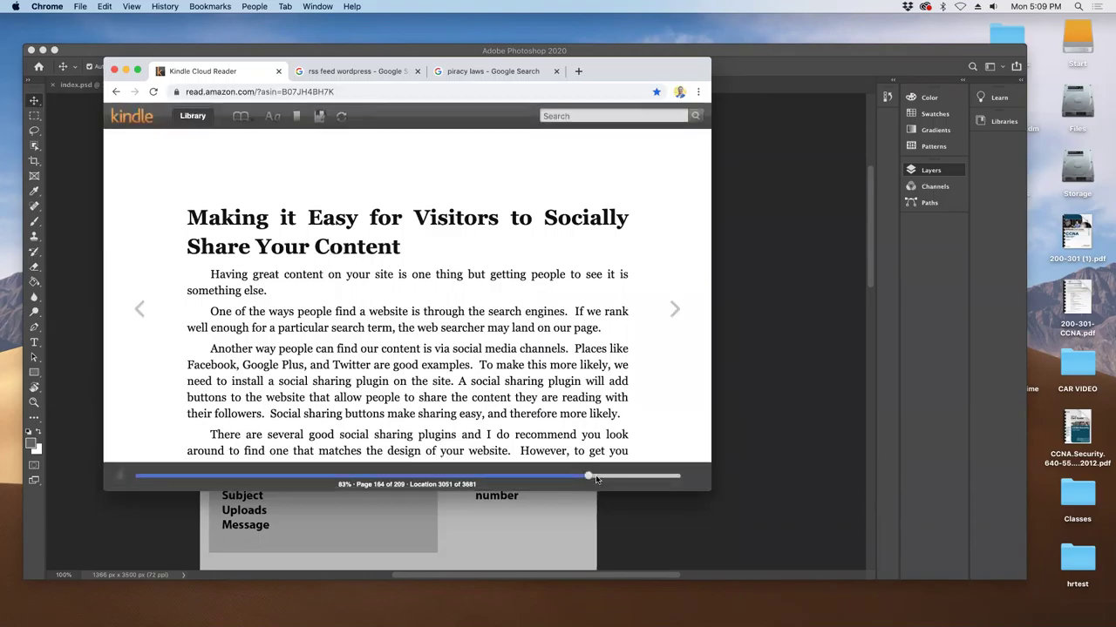
mouse_move(593, 481)
click(776, 147)
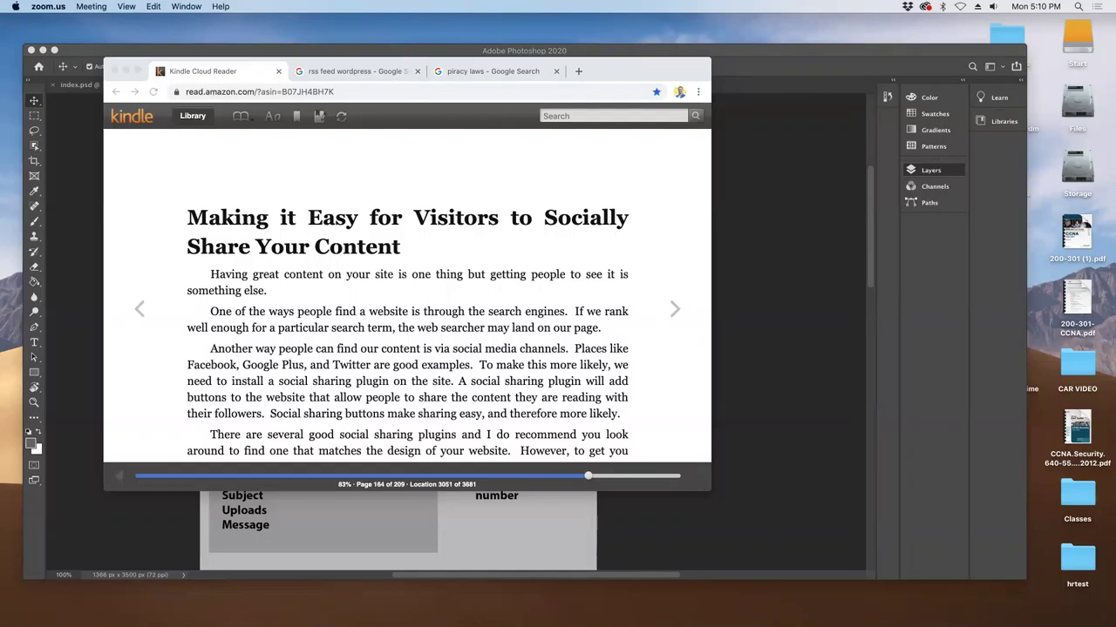
click(448, 616)
- Search Google for 'freepik' in a new tab and open the Freepik result
click(137, 70)
key(super+t)
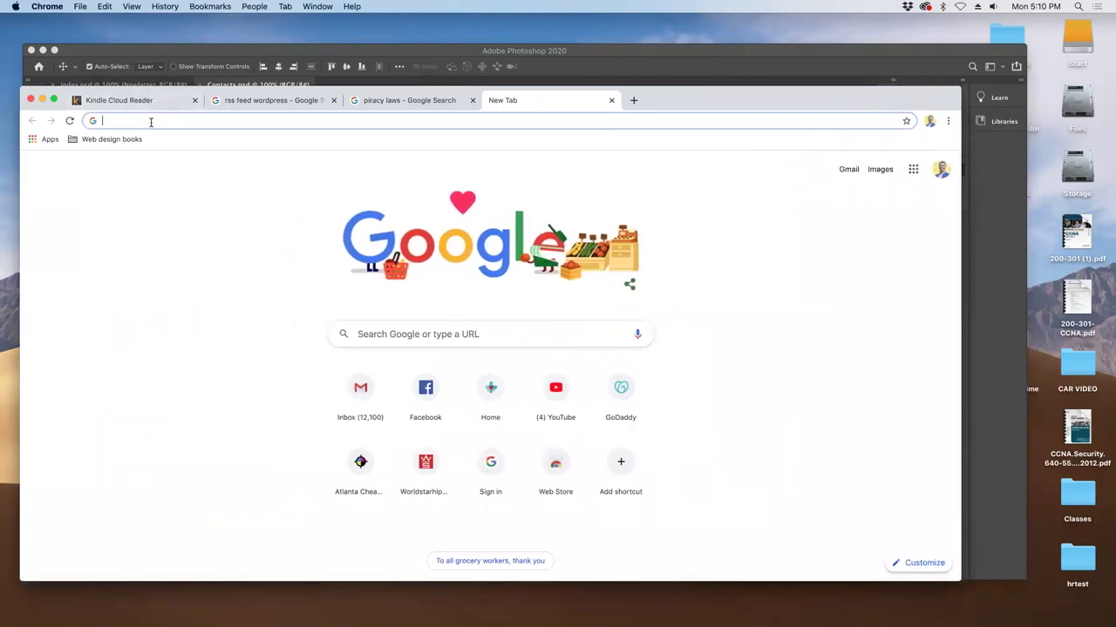
text(free)
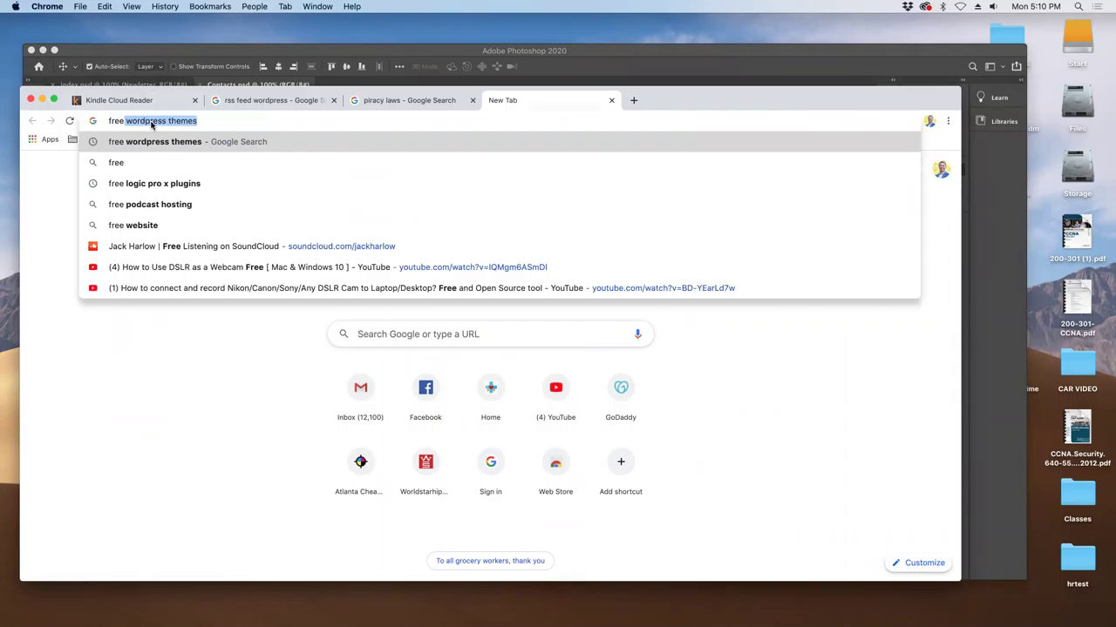
text(pik)
key(Return)
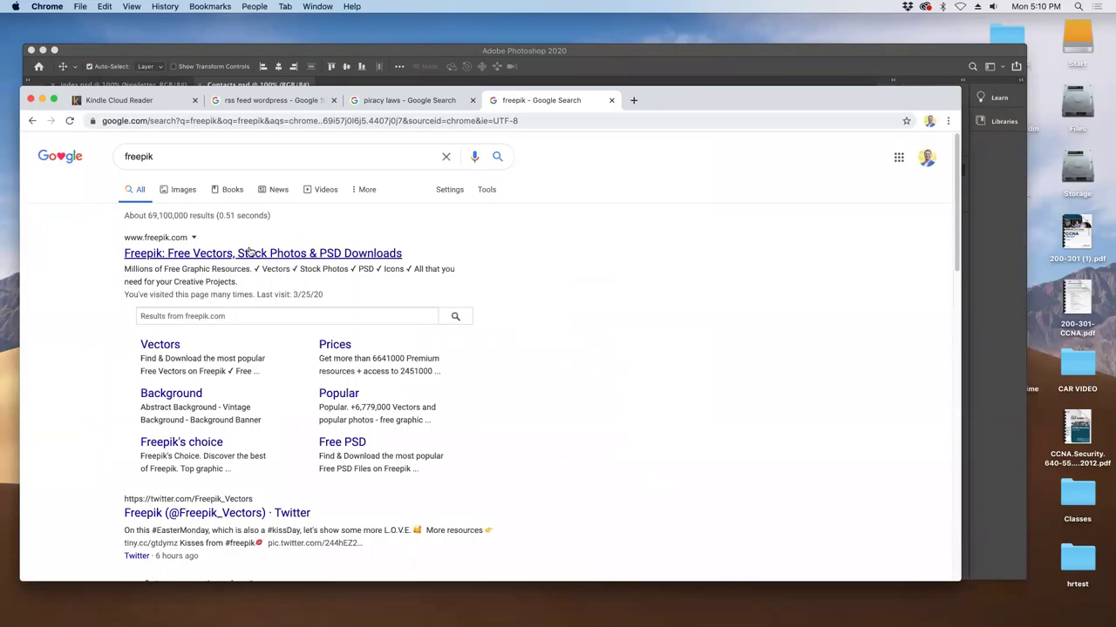
click(250, 251)
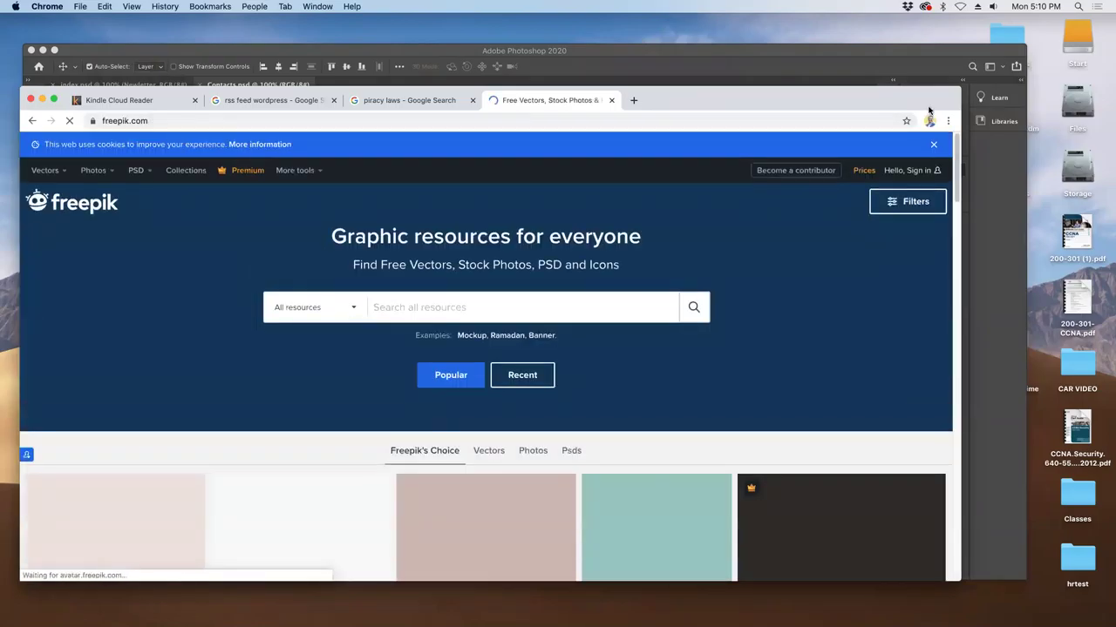
- Search Freepik for 'hr' and scroll through the results
drag(778, 111, 774, 75)
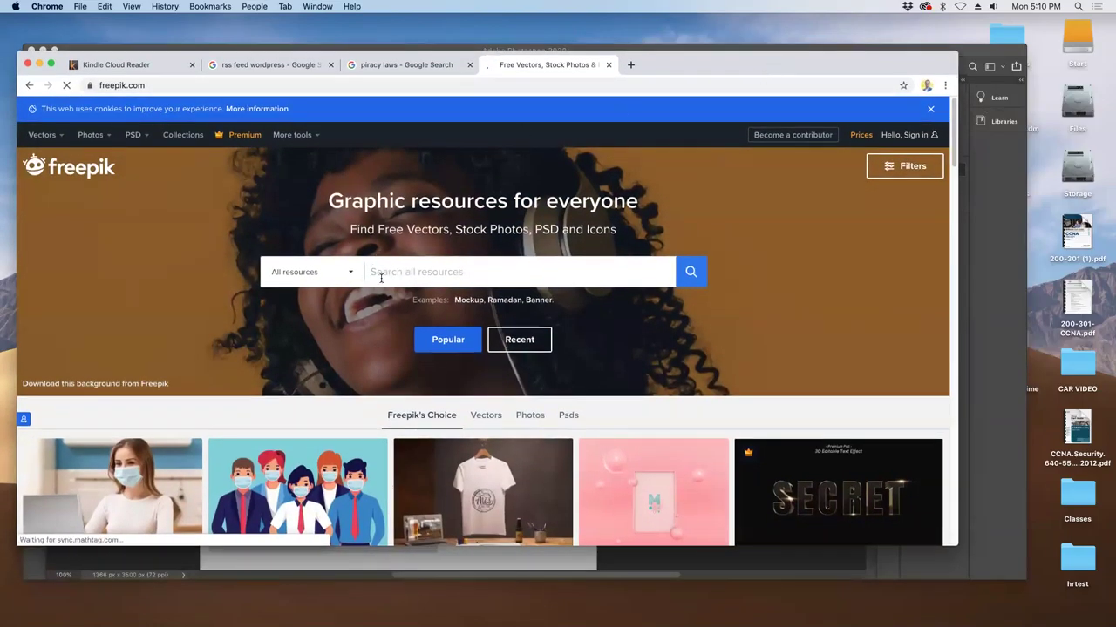
text(hr)
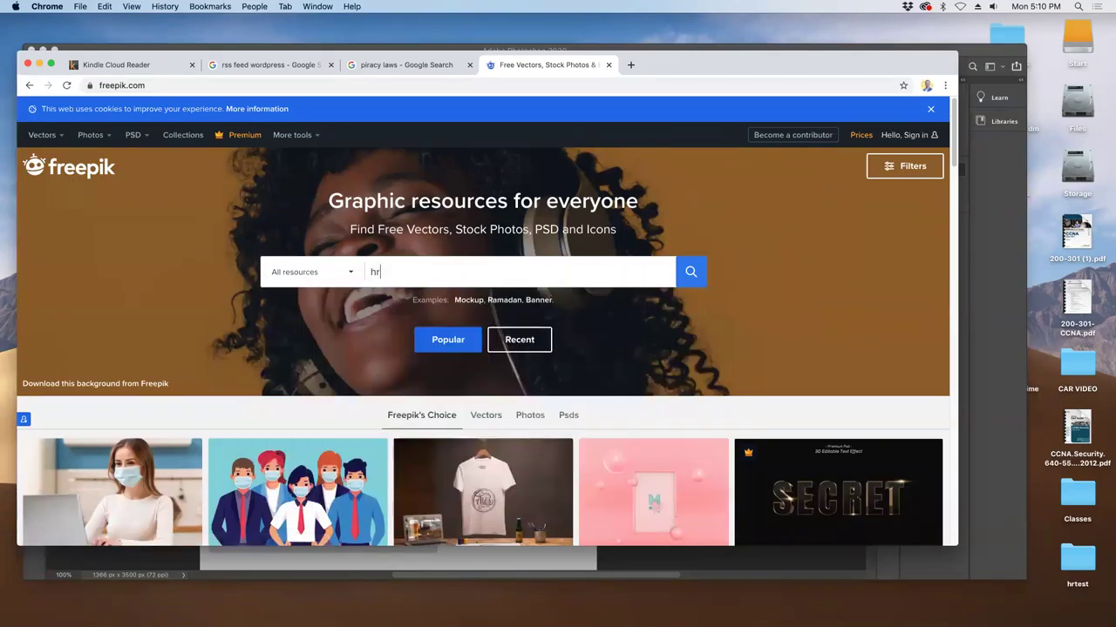
key(Return)
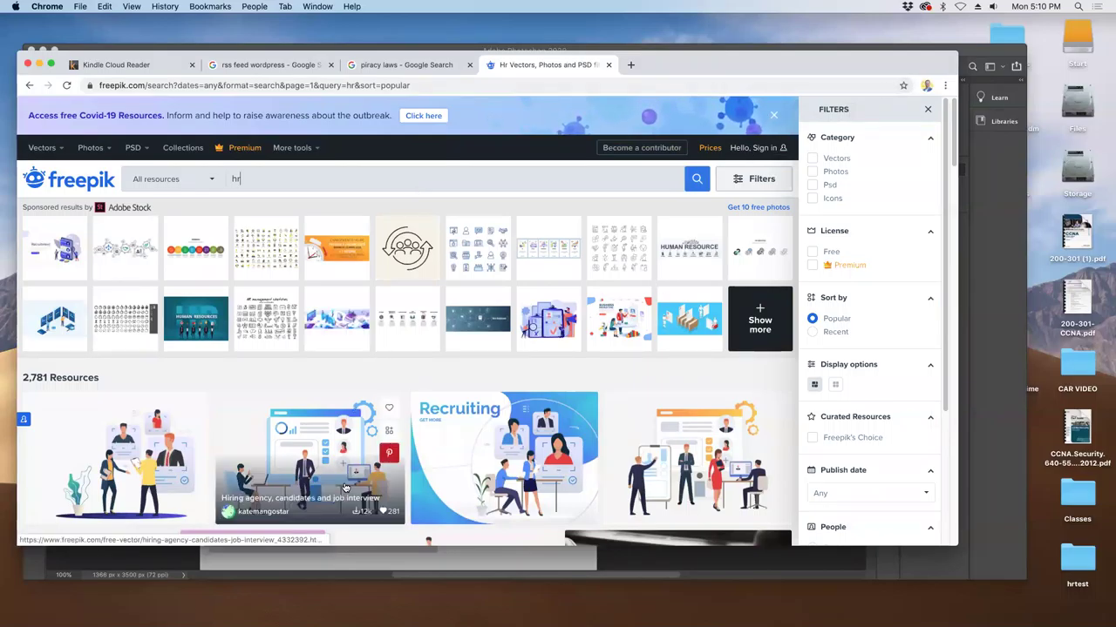
scroll(367, 450, down, 5)
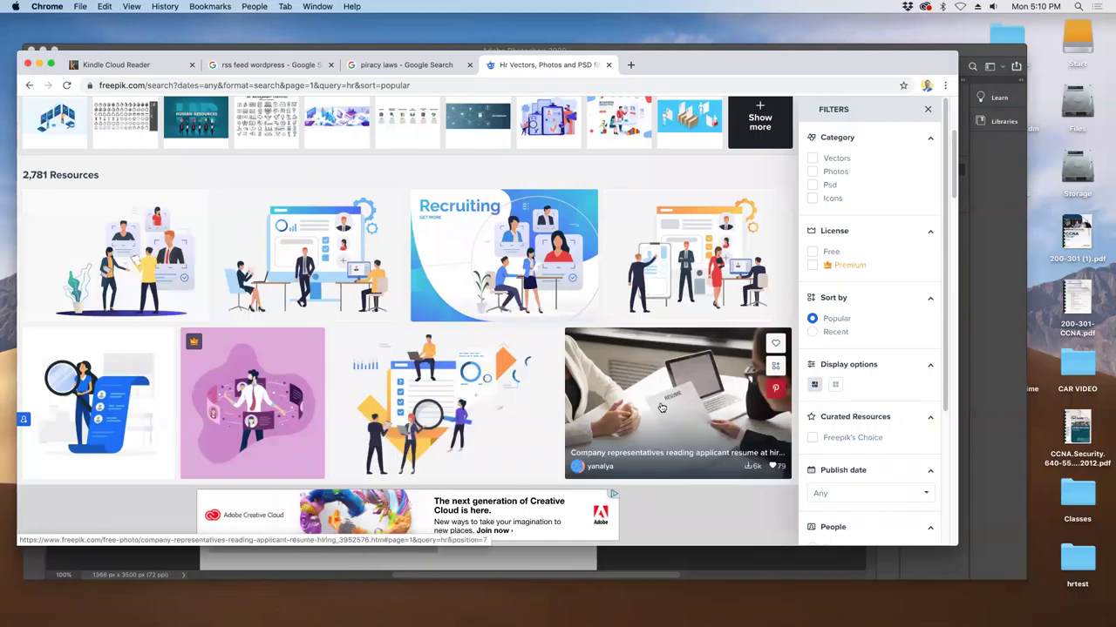
scroll(661, 407, down, 7)
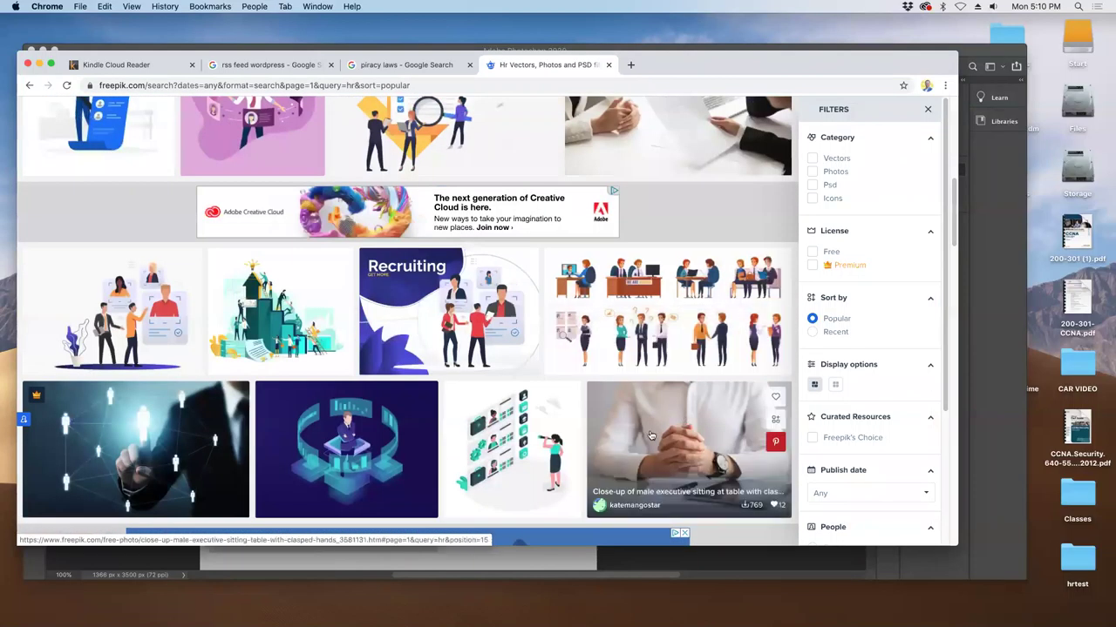
scroll(649, 435, down, 15)
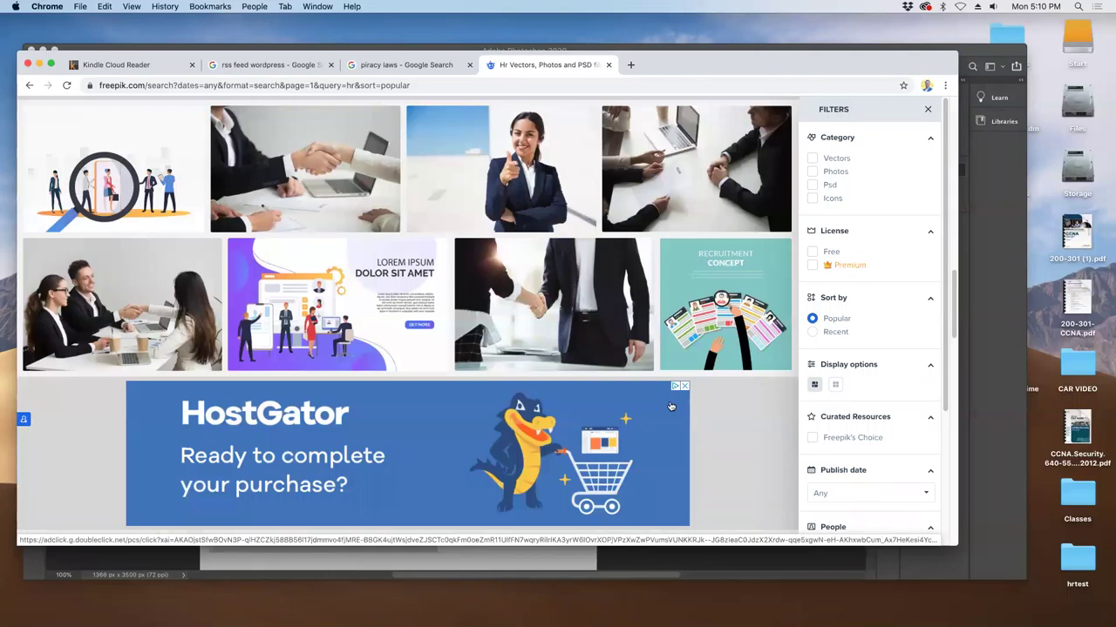
- Filter the 'hr' results to the Free license, leaving 218 matches, and browse them
click(813, 252)
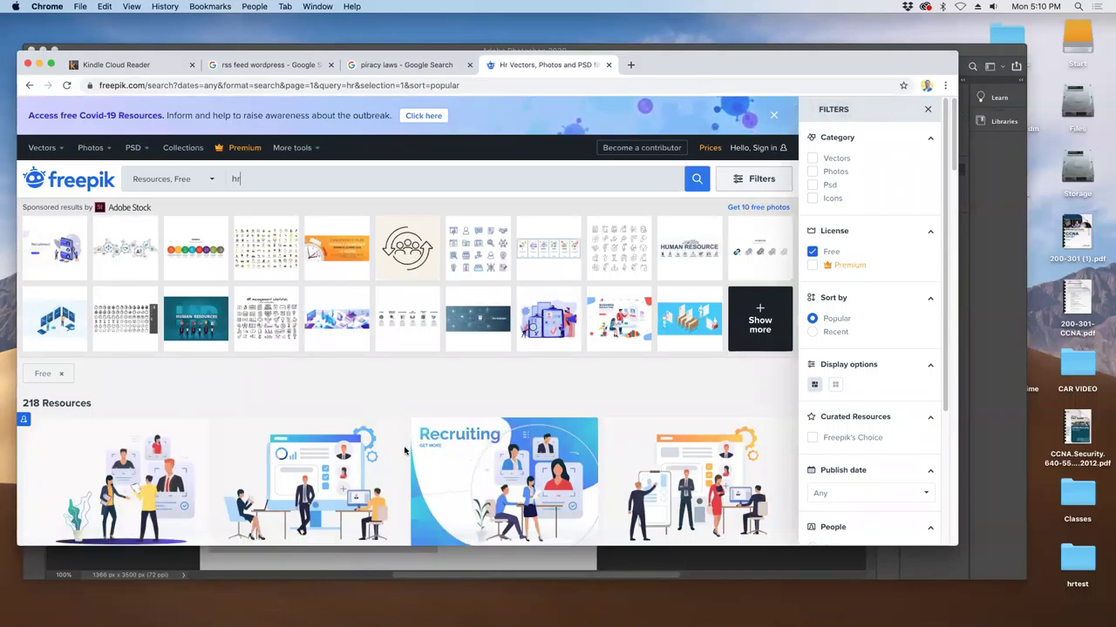
scroll(406, 450, down, 3)
scroll(390, 452, down, 3)
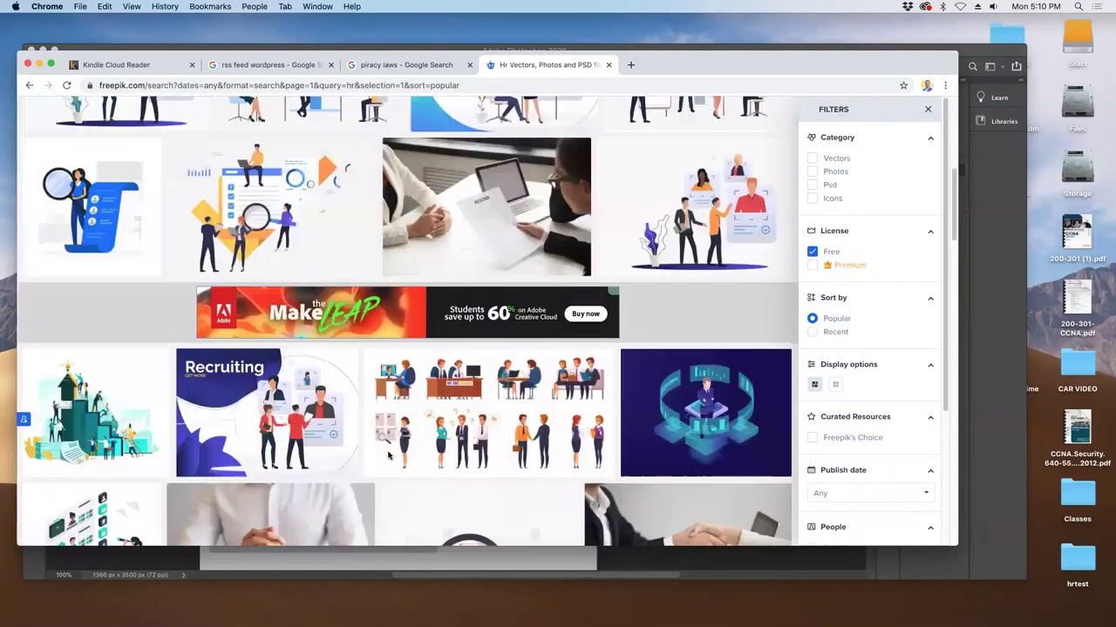
scroll(388, 454, down, 3)
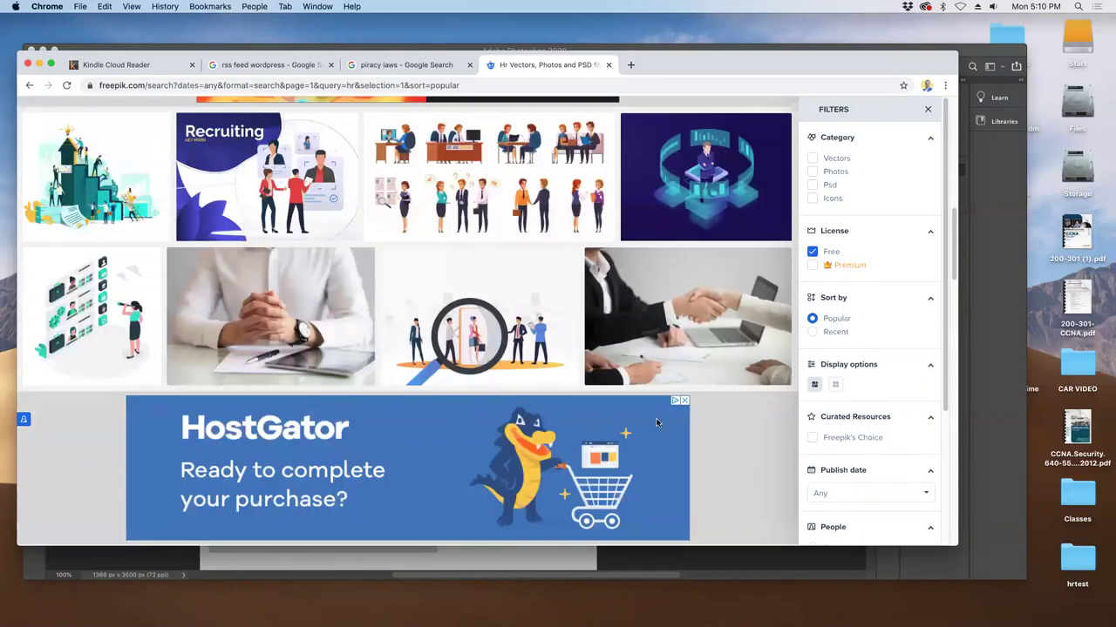
scroll(371, 395, down, 5)
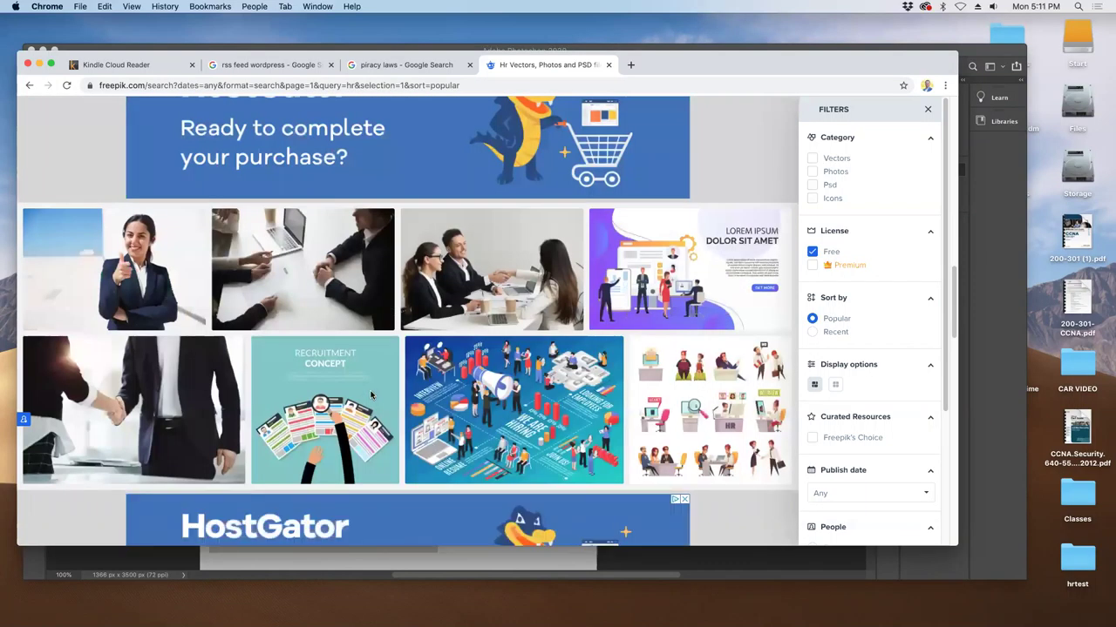
scroll(370, 395, down, 1)
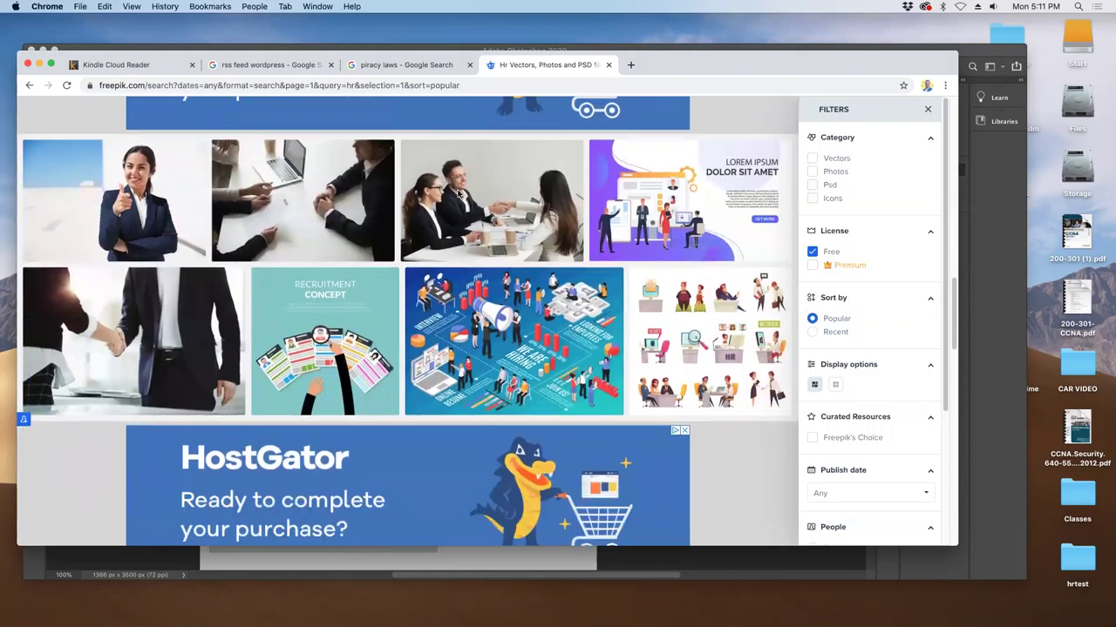
- Free-download the handshaking meeting photo and close the attribution reminder
click(459, 194)
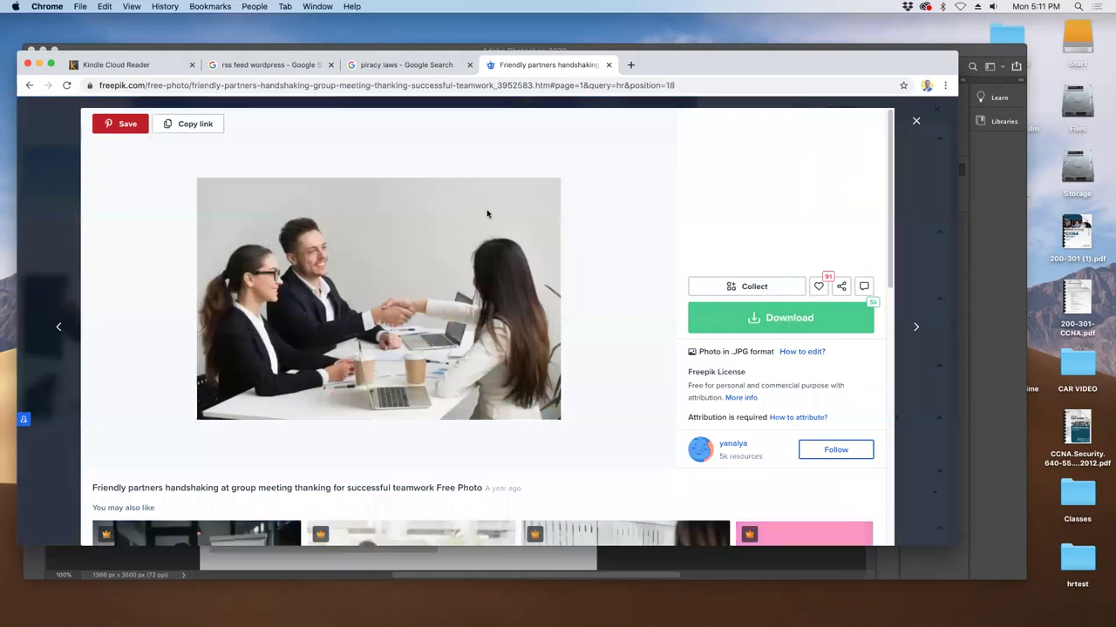
click(787, 315)
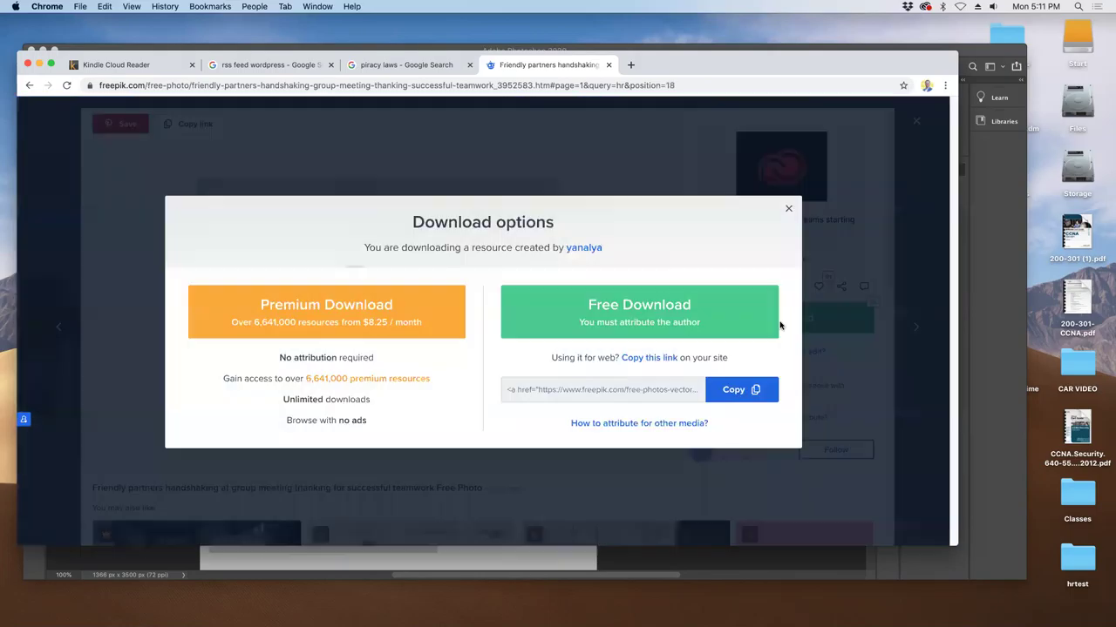
click(662, 322)
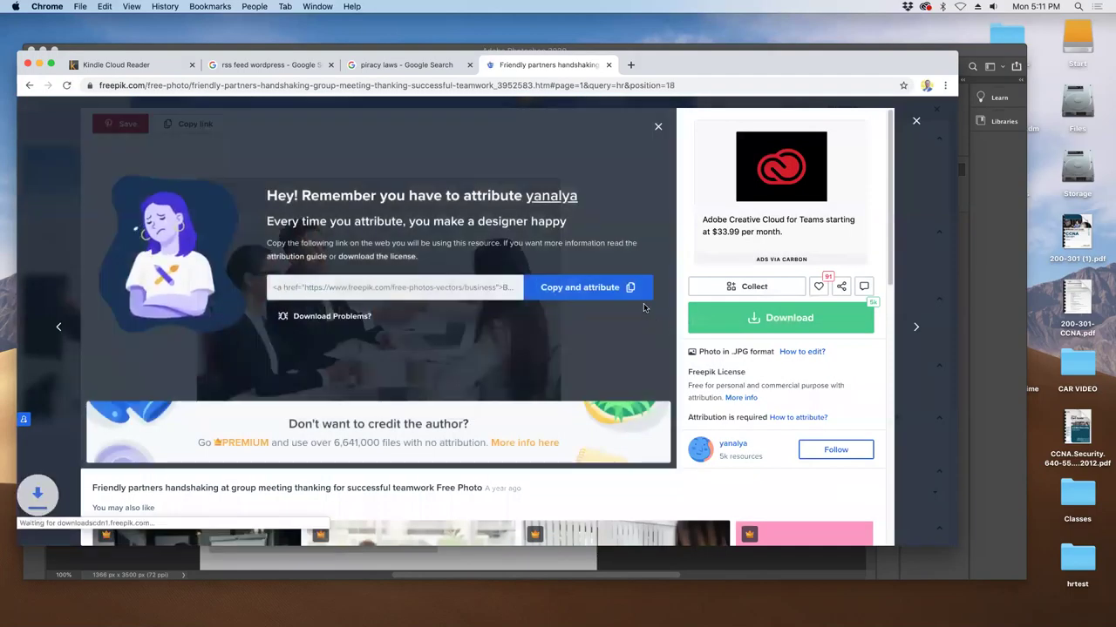
click(660, 129)
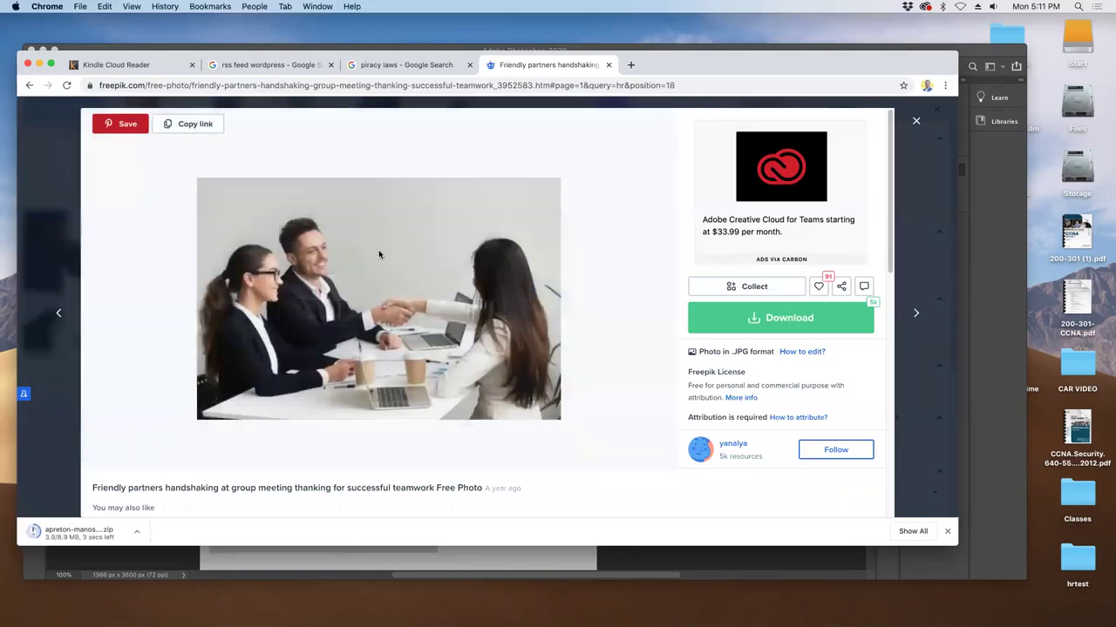
- Free-download the previous 'Male applicant having job interview' photo and close the attribution reminder
click(58, 315)
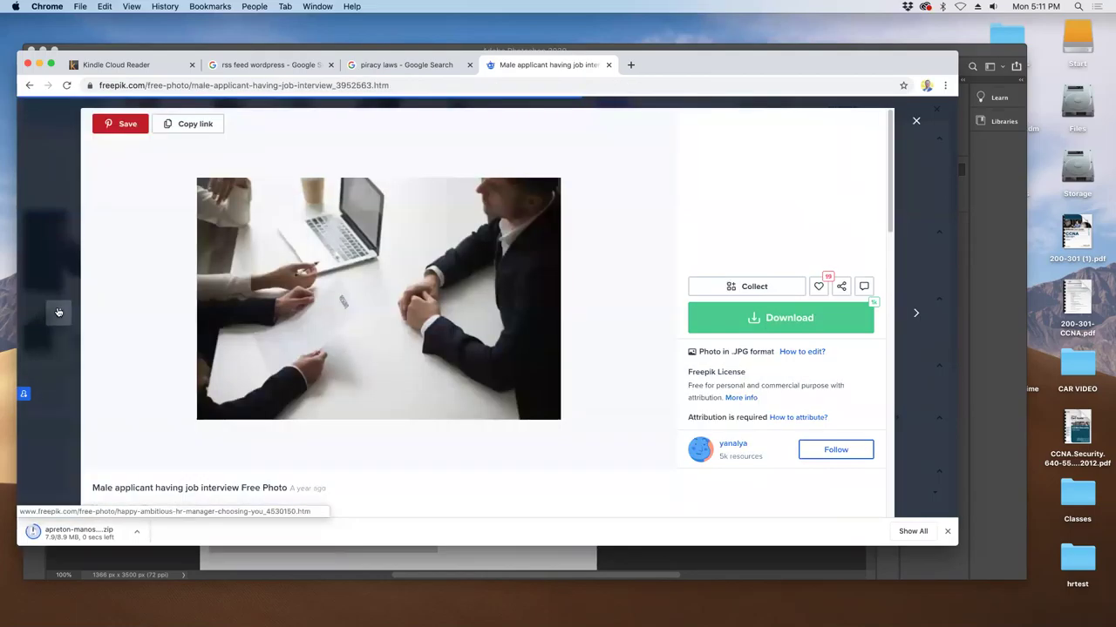
click(790, 317)
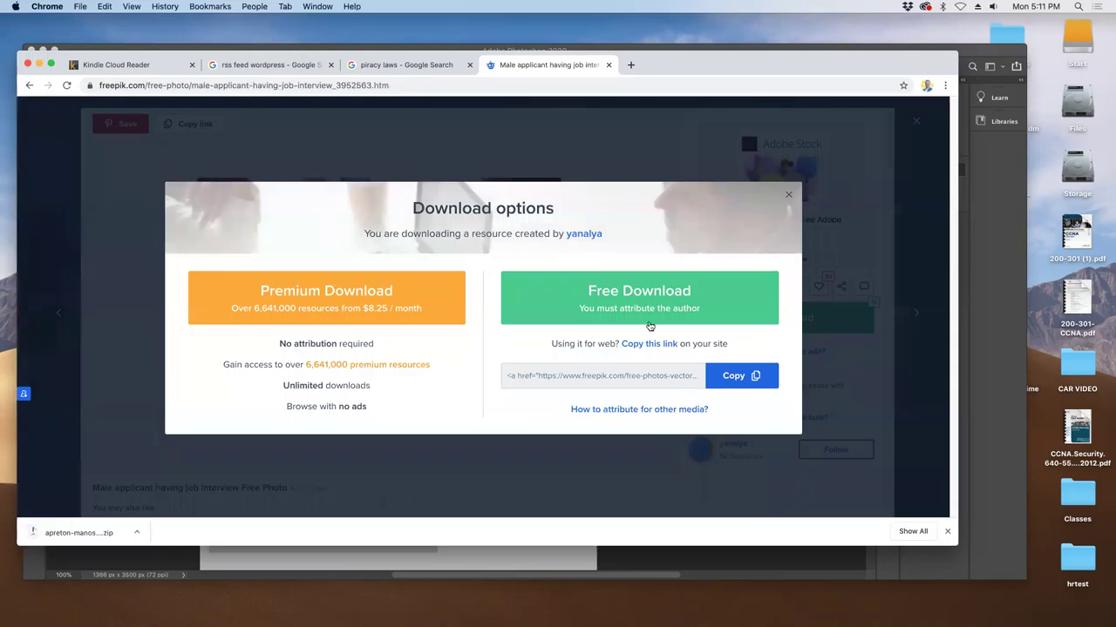
click(602, 303)
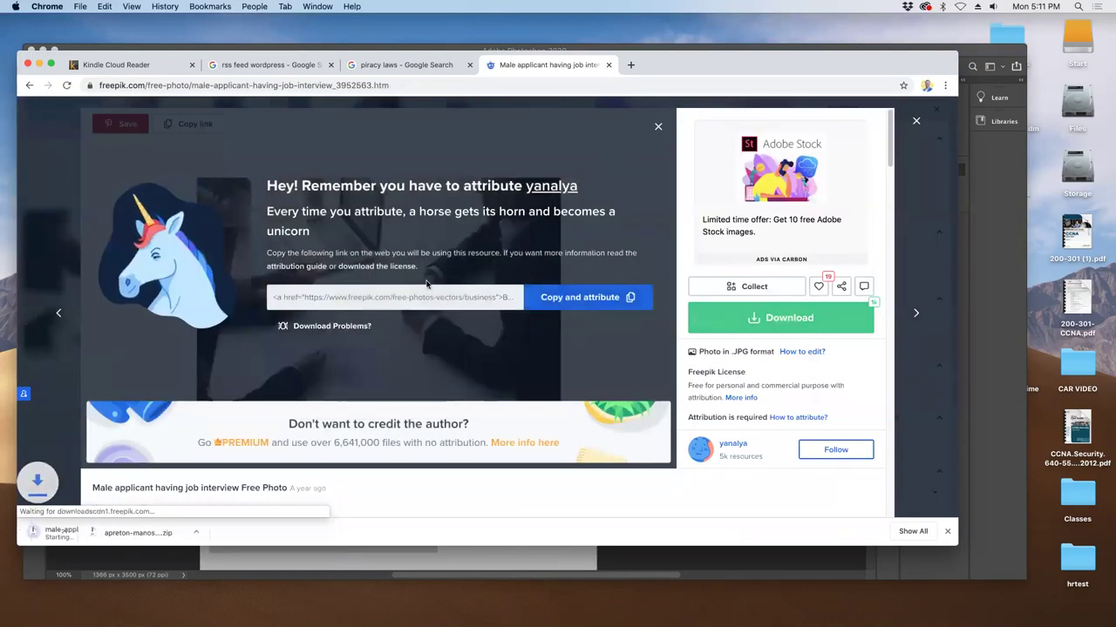
click(657, 127)
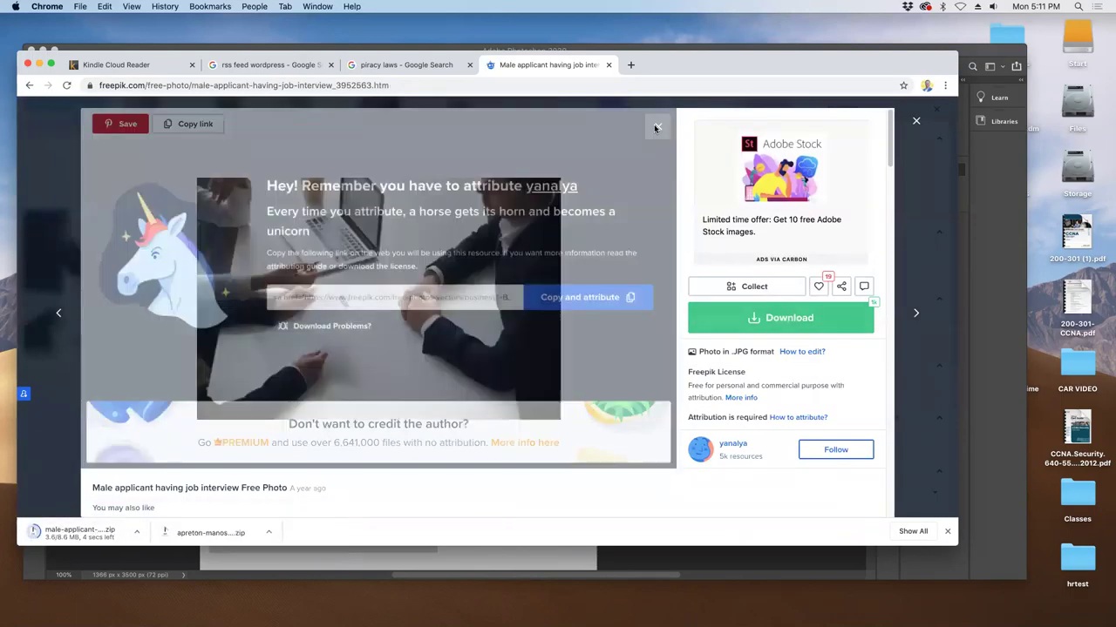
- Browse the related photos, enlarge the browser window, and open all 490 'hr interview recruitment' results
scroll(549, 253, down, 5)
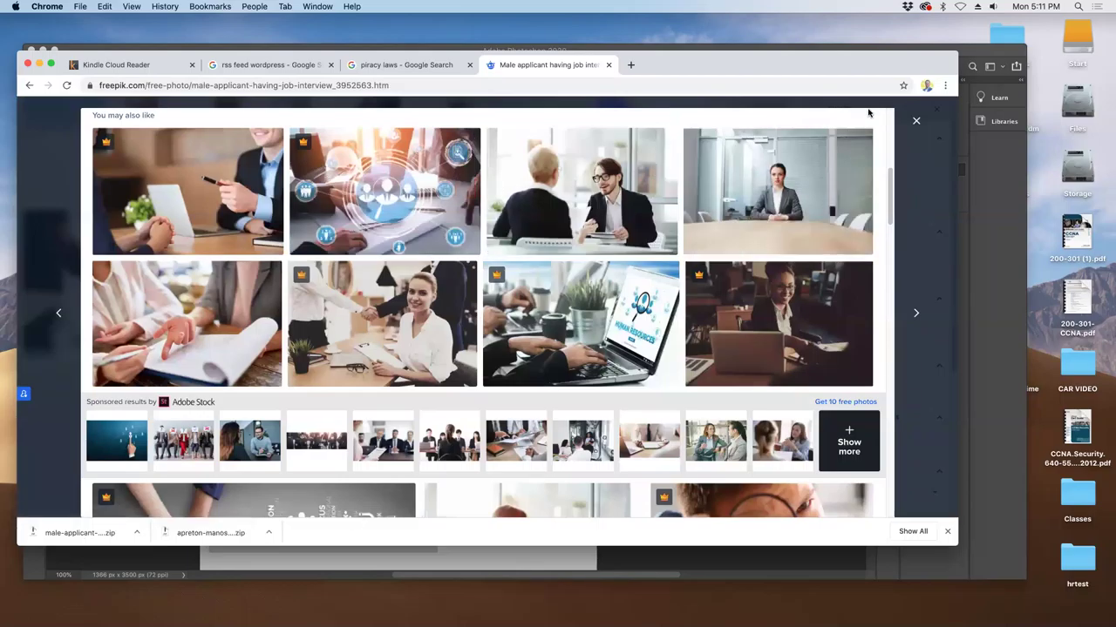
scroll(641, 360, down, 5)
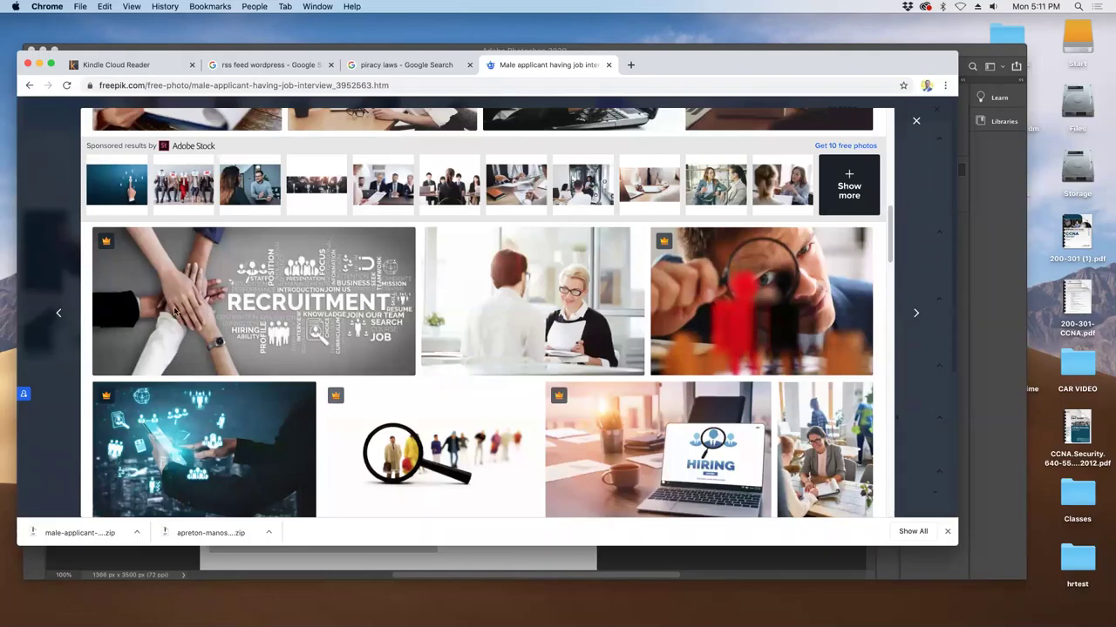
scroll(279, 330, down, 4)
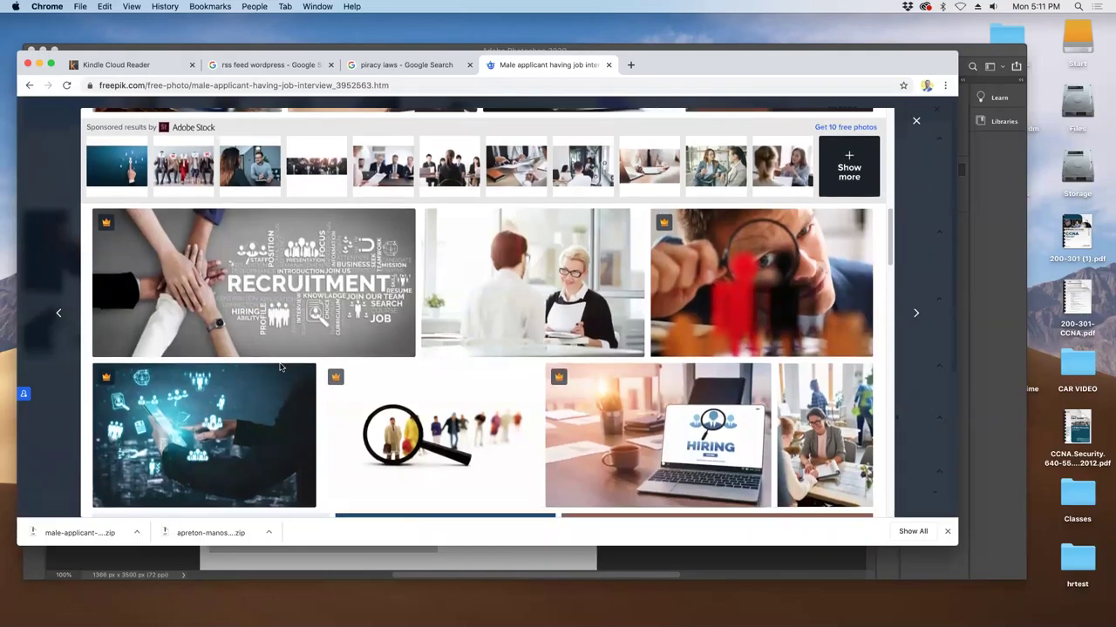
scroll(281, 367, down, 6)
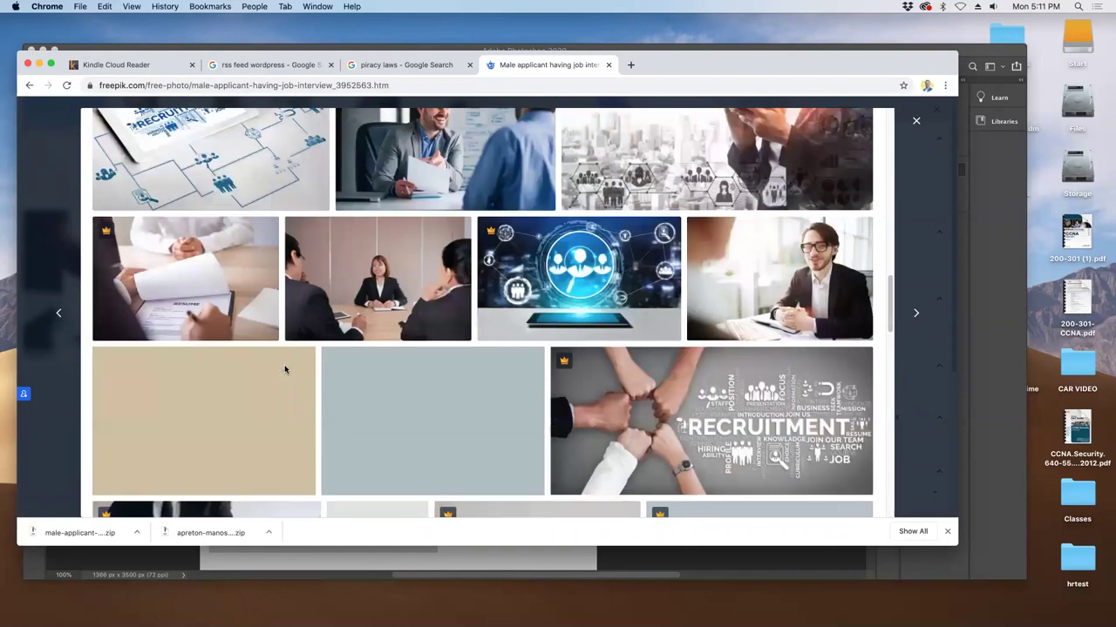
scroll(284, 369, down, 6)
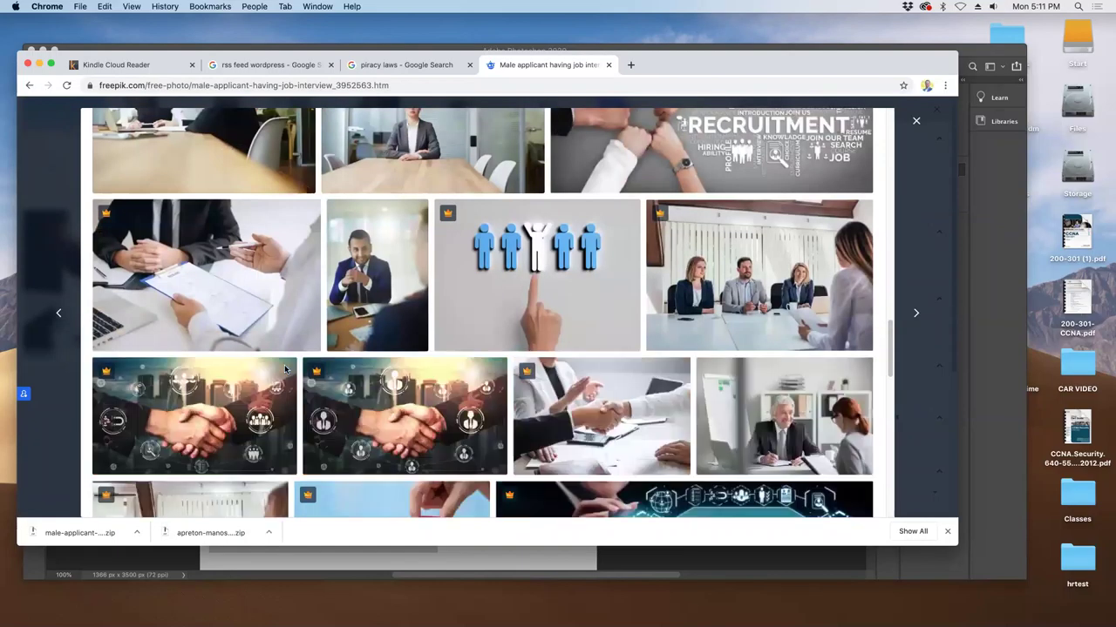
scroll(284, 369, down, 5)
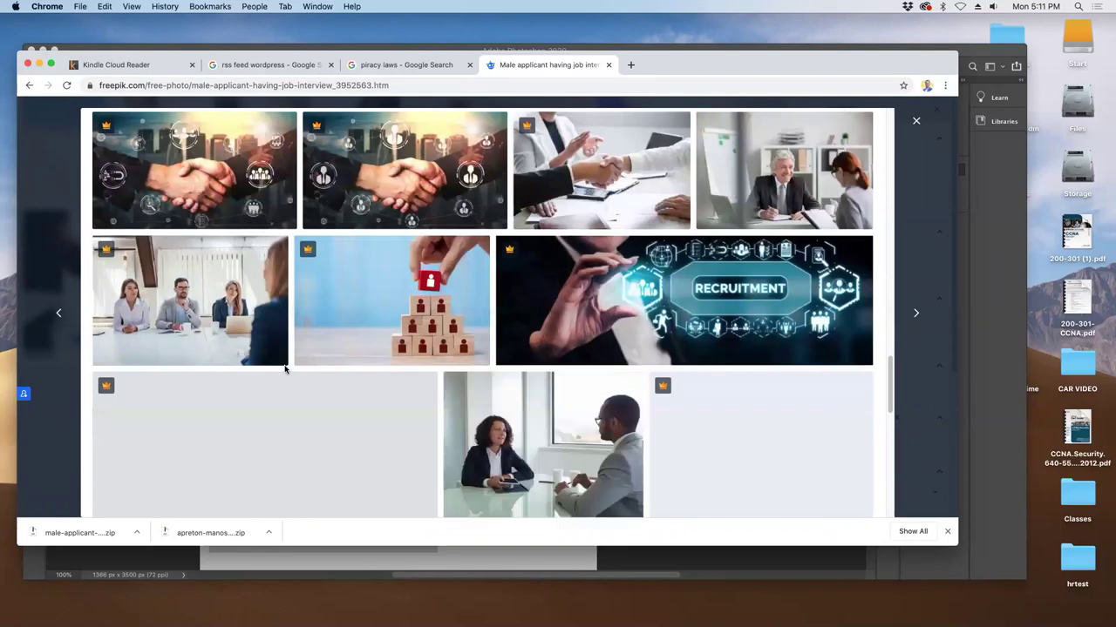
scroll(284, 370, down, 8)
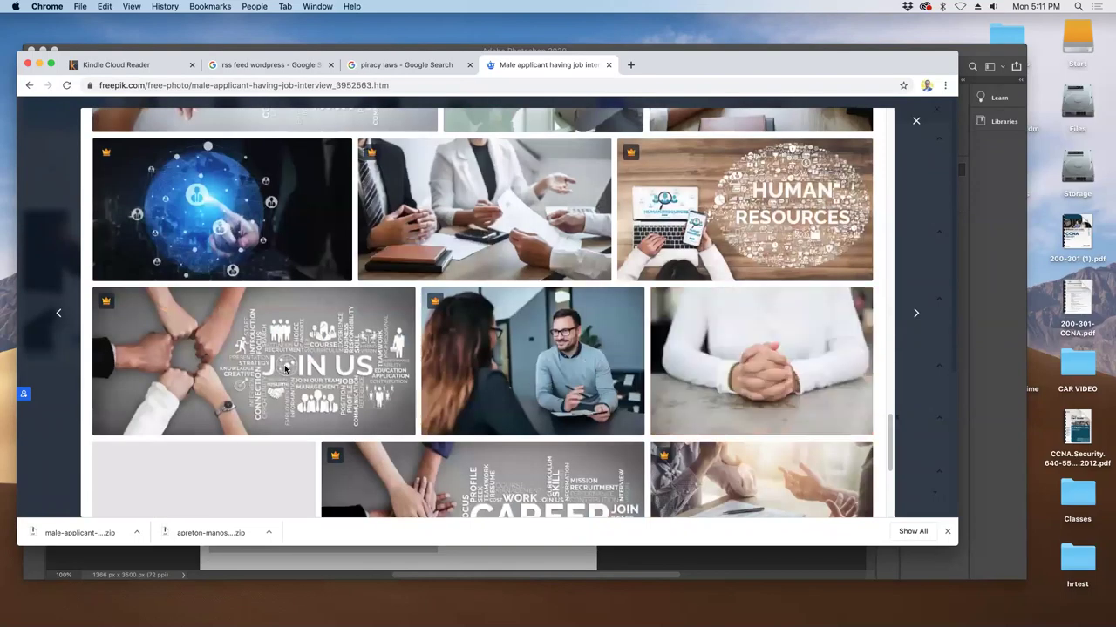
drag(959, 544, 1035, 591)
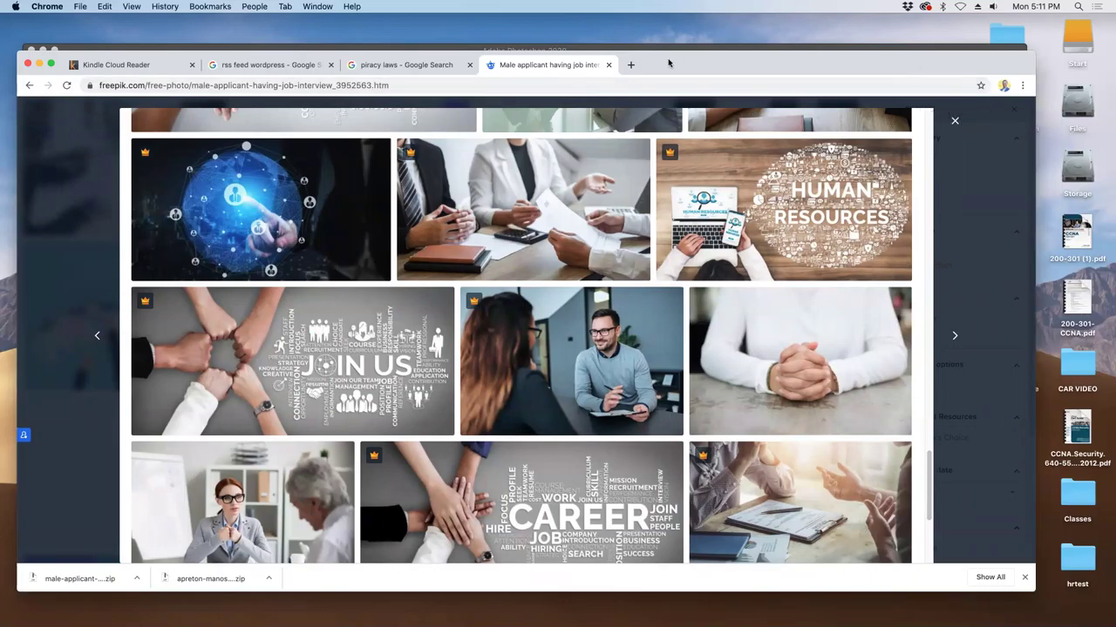
drag(668, 63, 651, 49)
scroll(504, 370, down, 3)
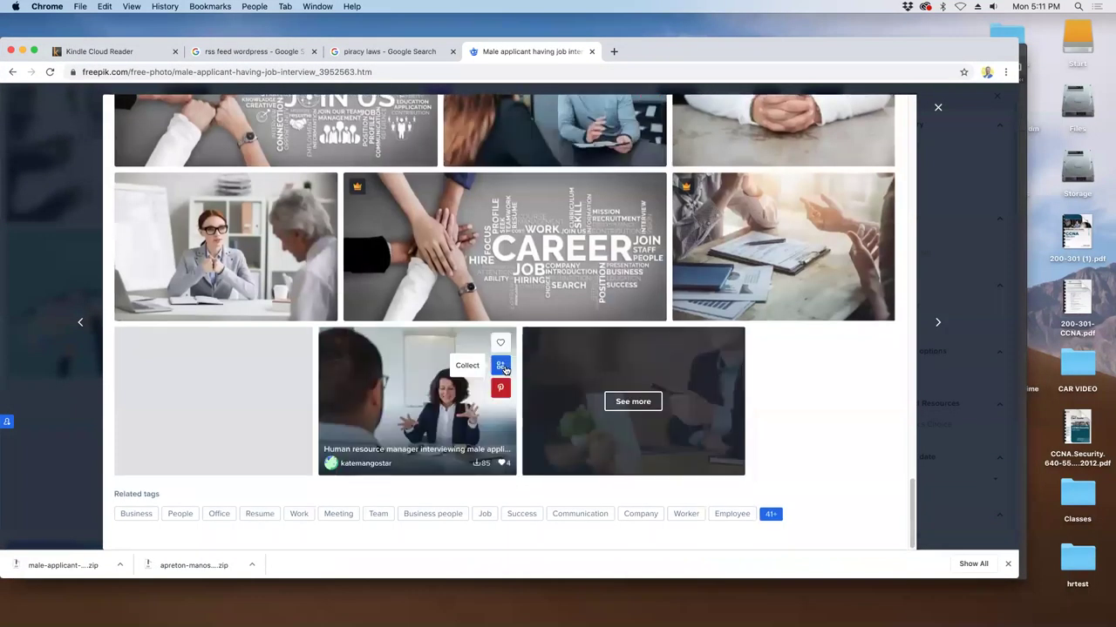
click(626, 401)
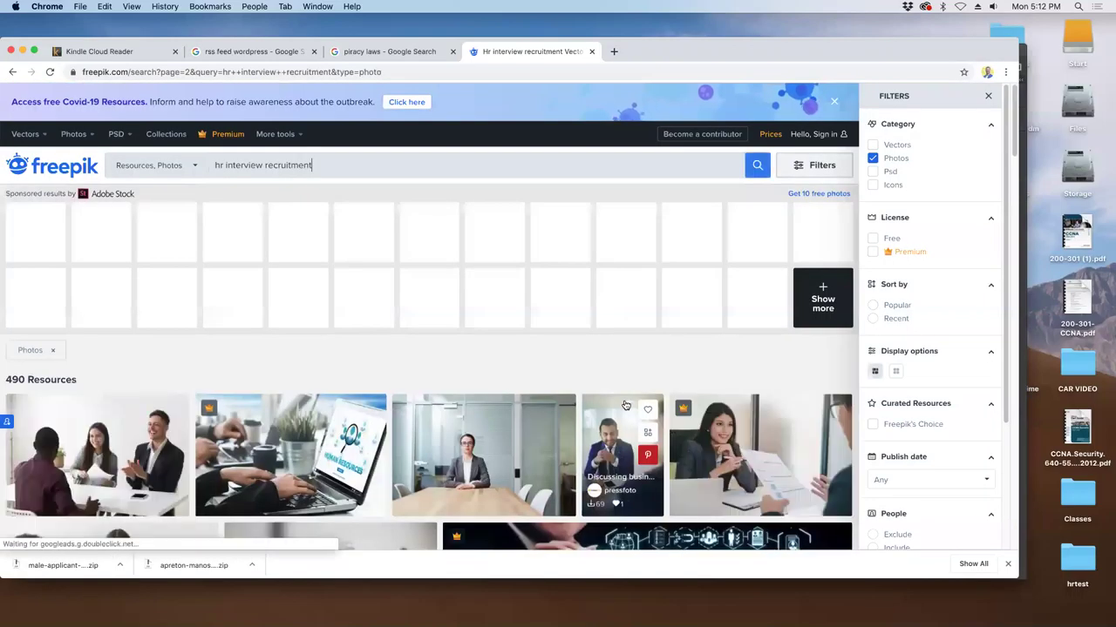
- Open the multiracial HR managers photo and the job seekers photo in new tabs
scroll(623, 410, down, 1)
scroll(623, 409, down, 3)
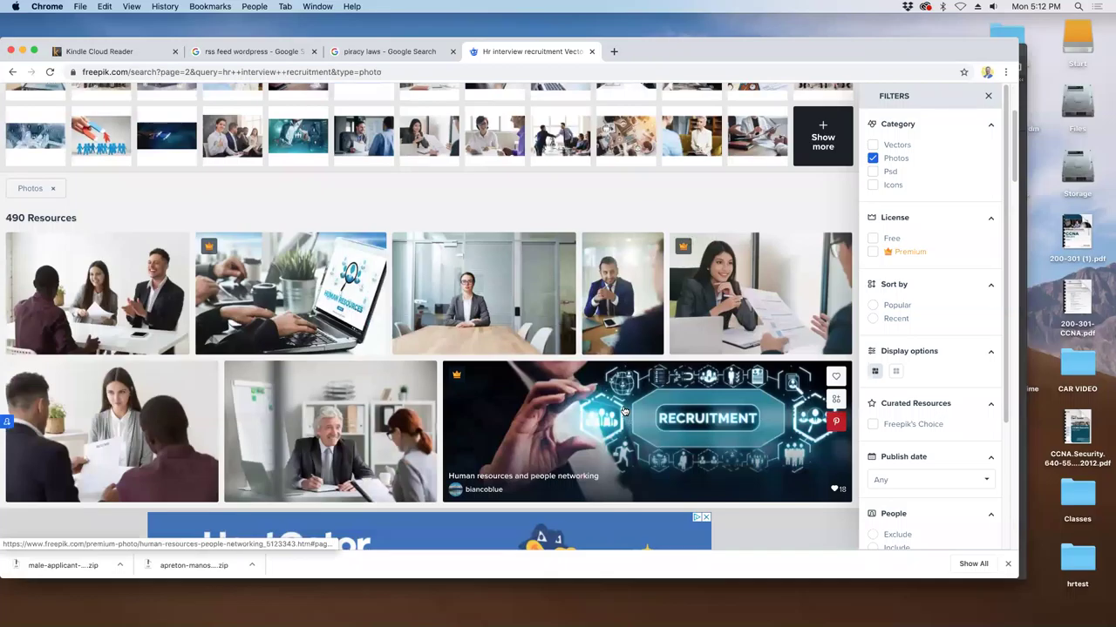
scroll(623, 410, down, 4)
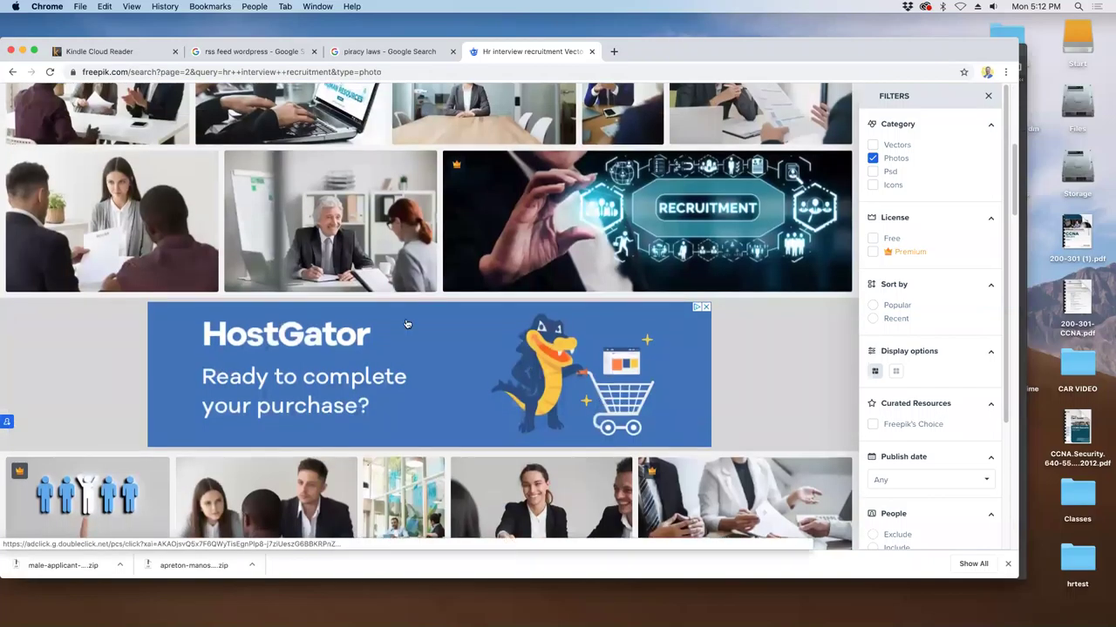
scroll(403, 335, down, 1)
scroll(403, 340, down, 2)
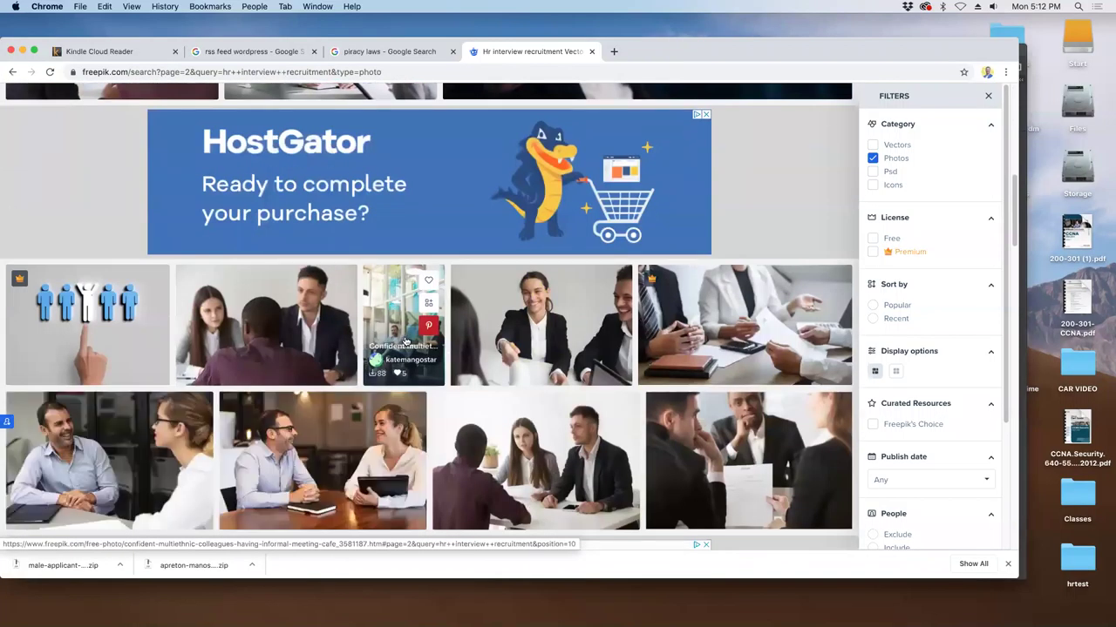
scroll(405, 344, down, 4)
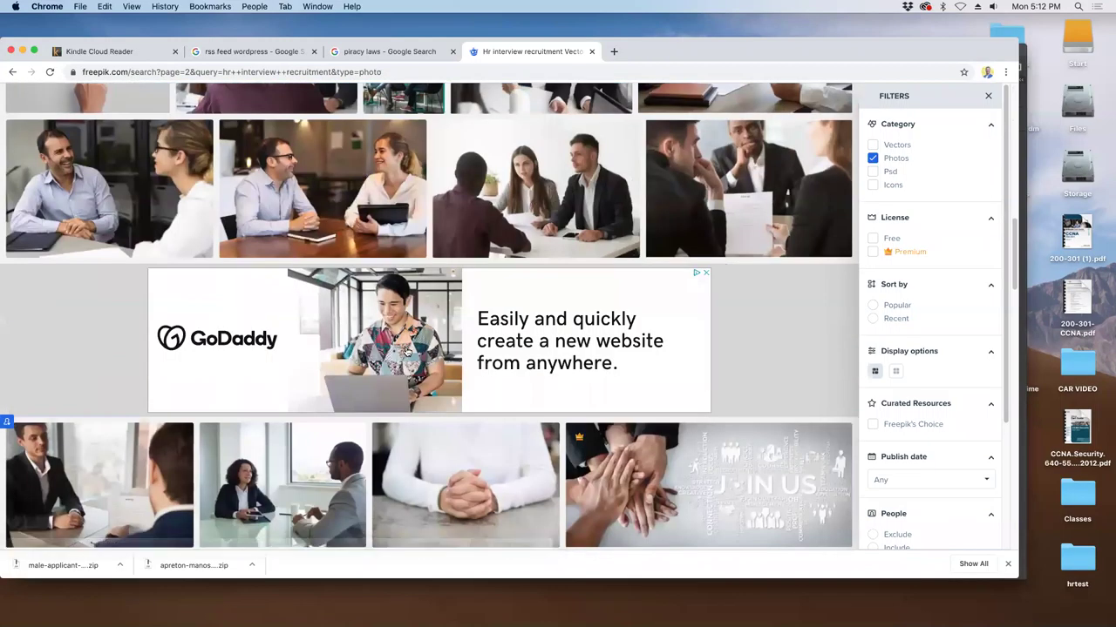
scroll(405, 348, down, 3)
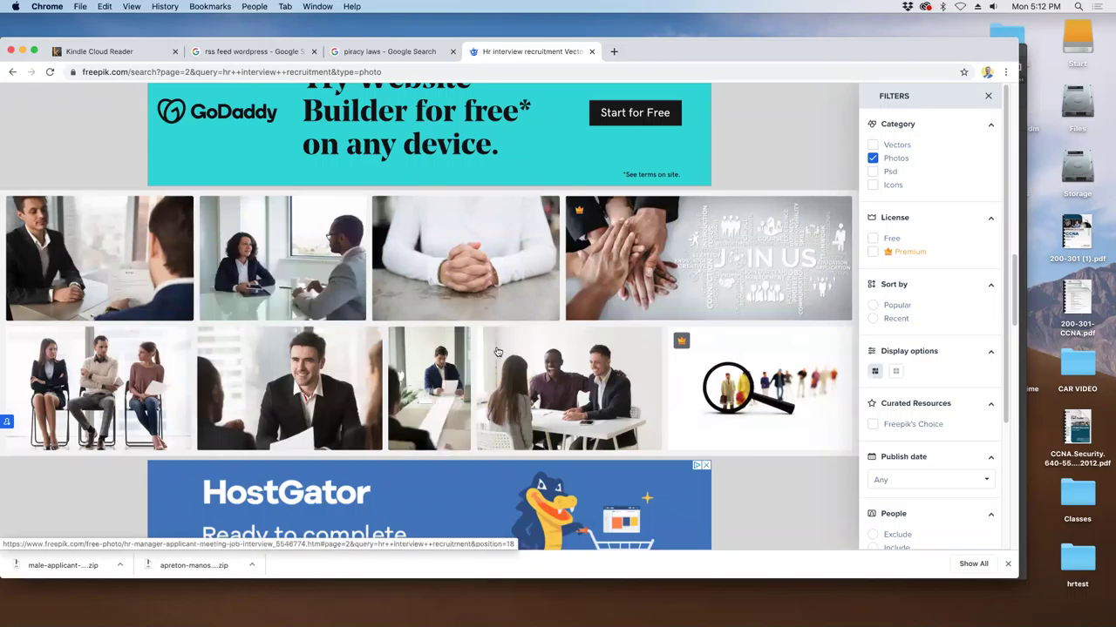
right_click(559, 369)
click(562, 370)
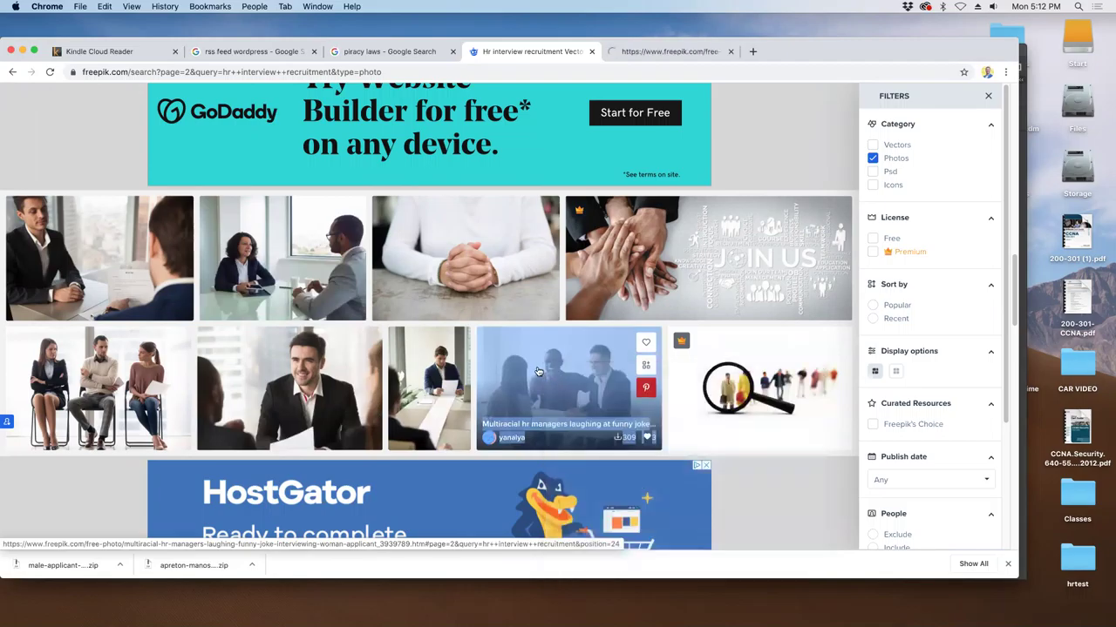
right_click(42, 353)
click(94, 357)
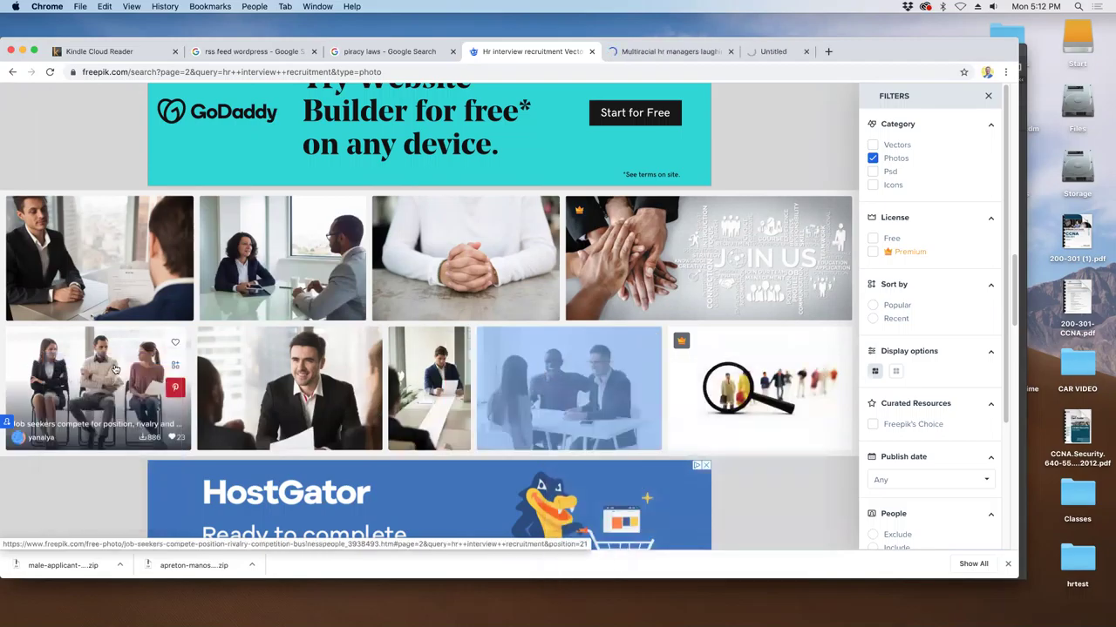
- Scroll page 2 of the results down to its last photos
scroll(113, 369, down, 3)
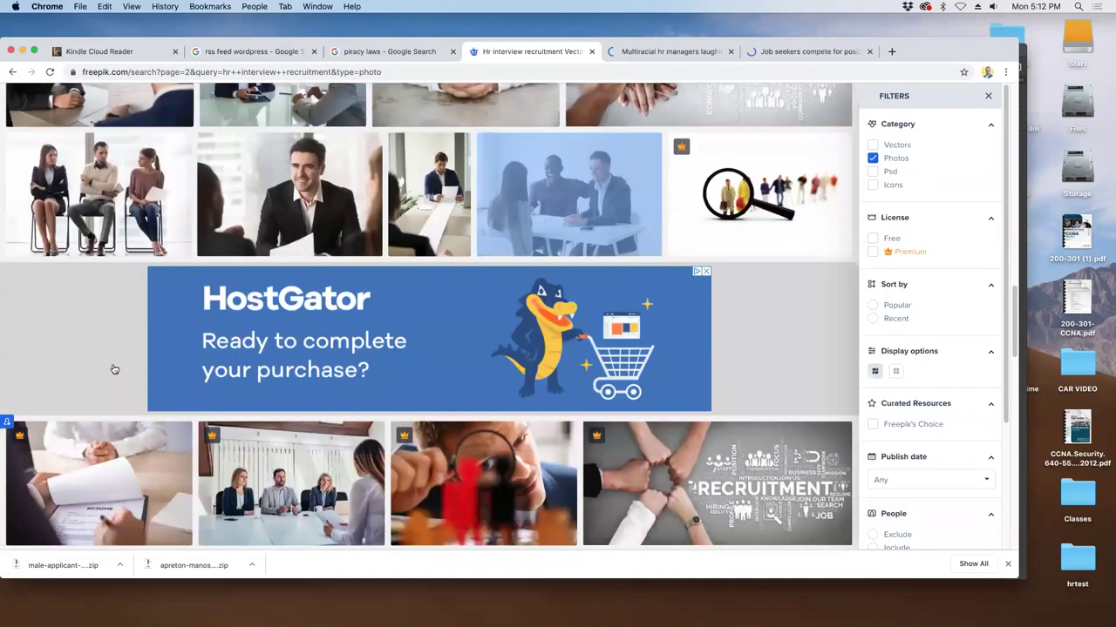
scroll(112, 369, down, 5)
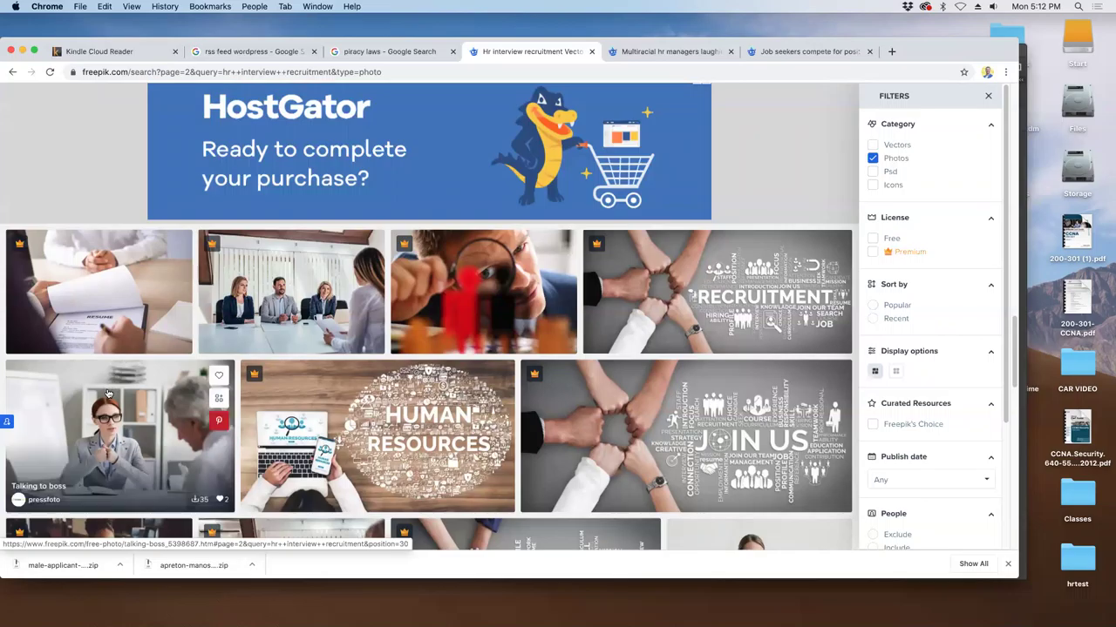
scroll(107, 395, down, 3)
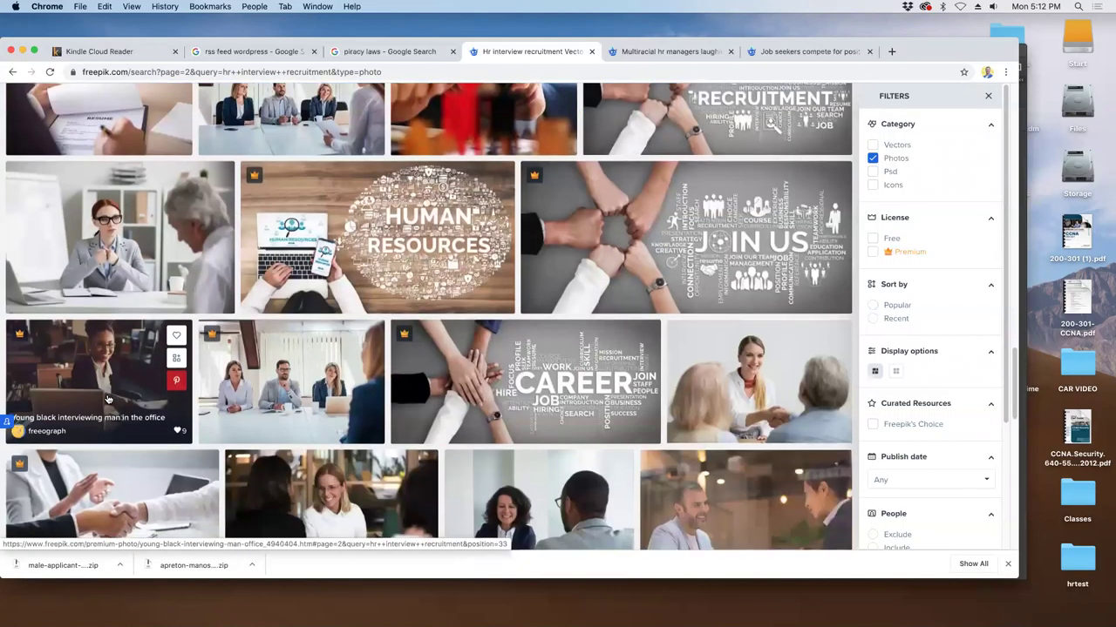
scroll(108, 396, down, 2)
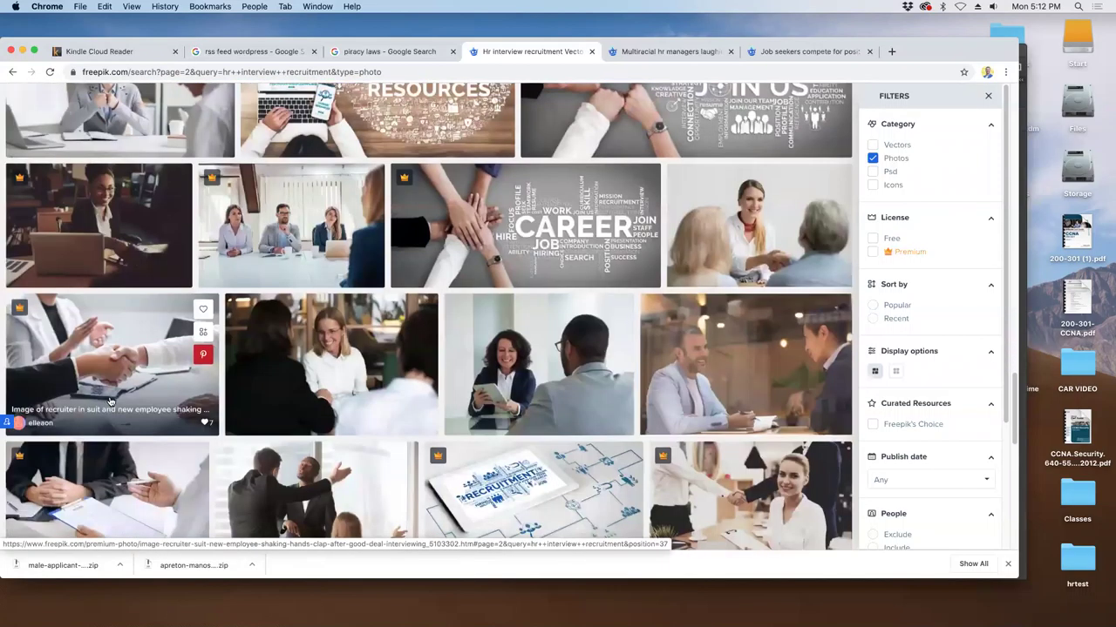
scroll(110, 401, down, 3)
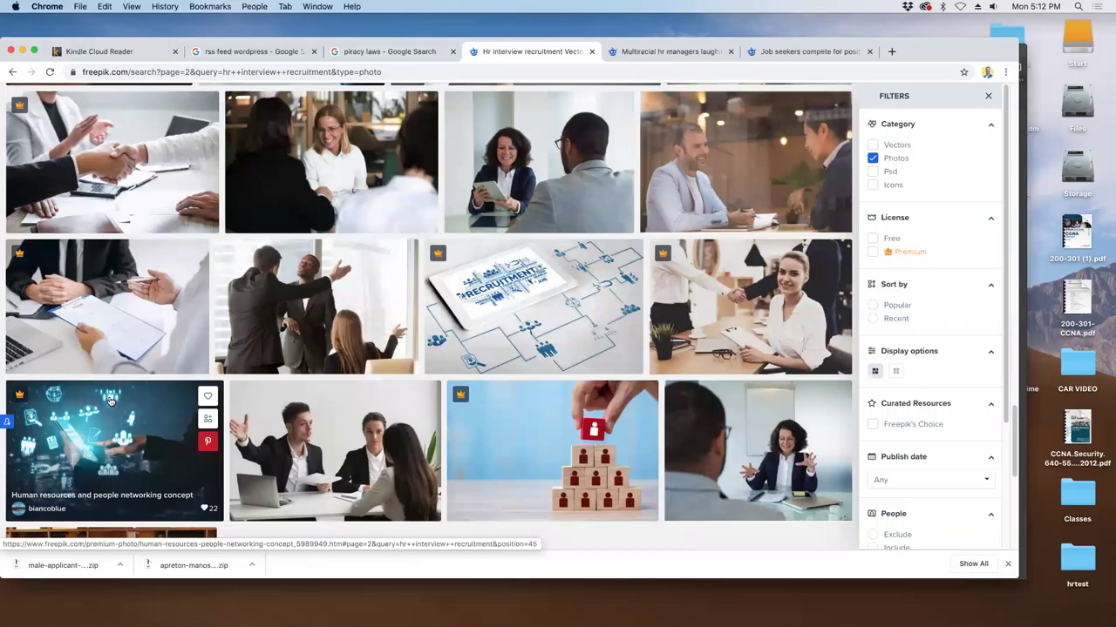
scroll(110, 401, down, 3)
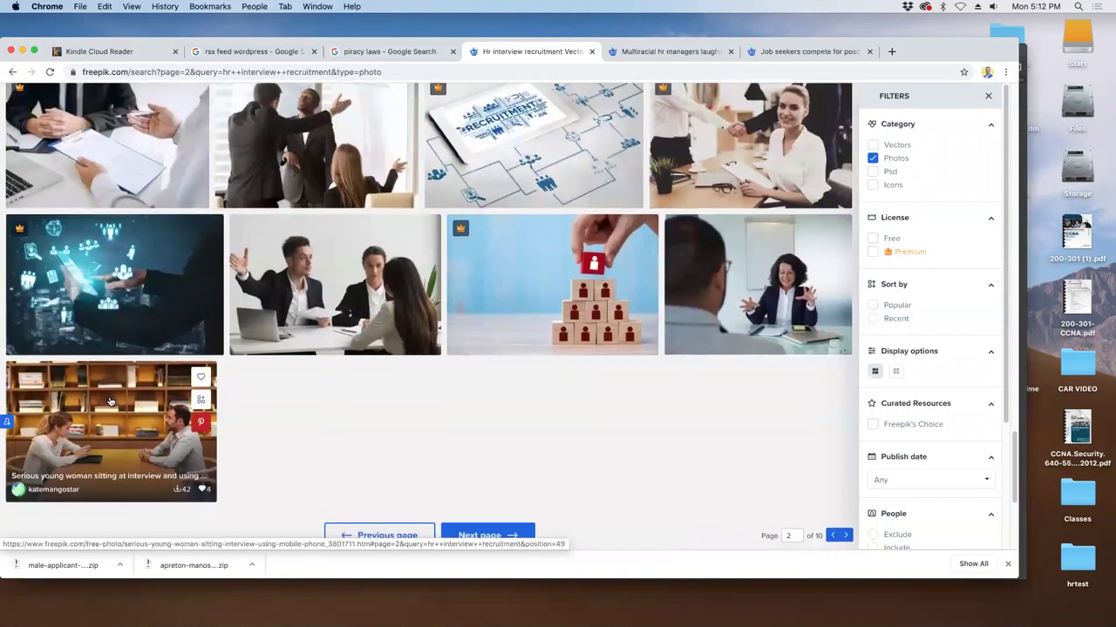
scroll(110, 401, down, 3)
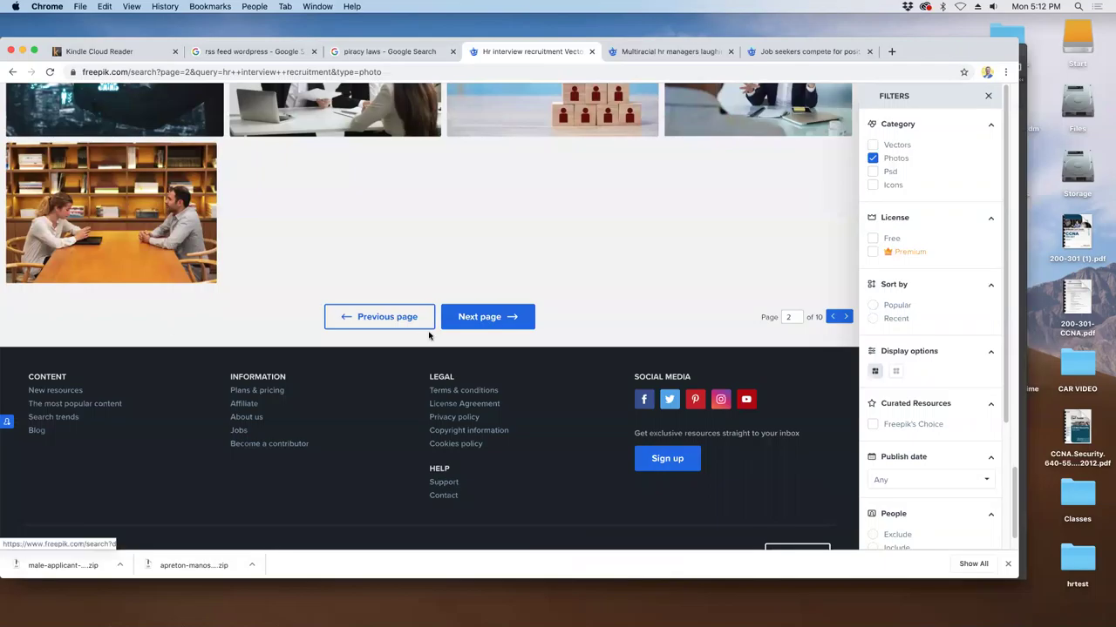
- Go to page 3 and open Adobe Stock's recruitment process infographic in a new tab
click(452, 318)
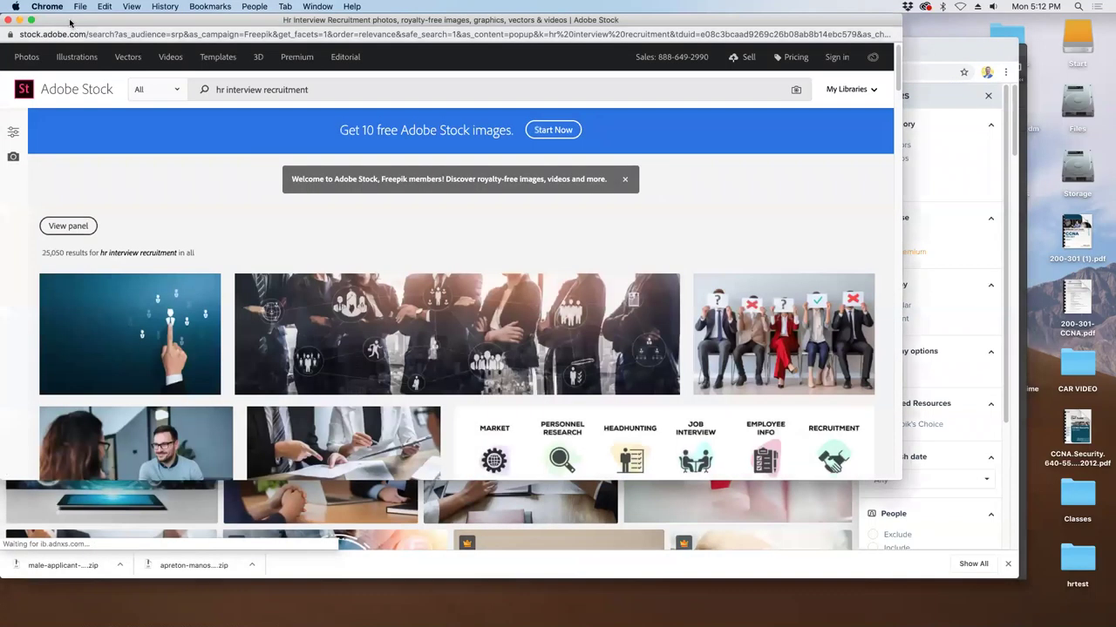
drag(88, 19, 108, 56)
scroll(490, 272, down, 3)
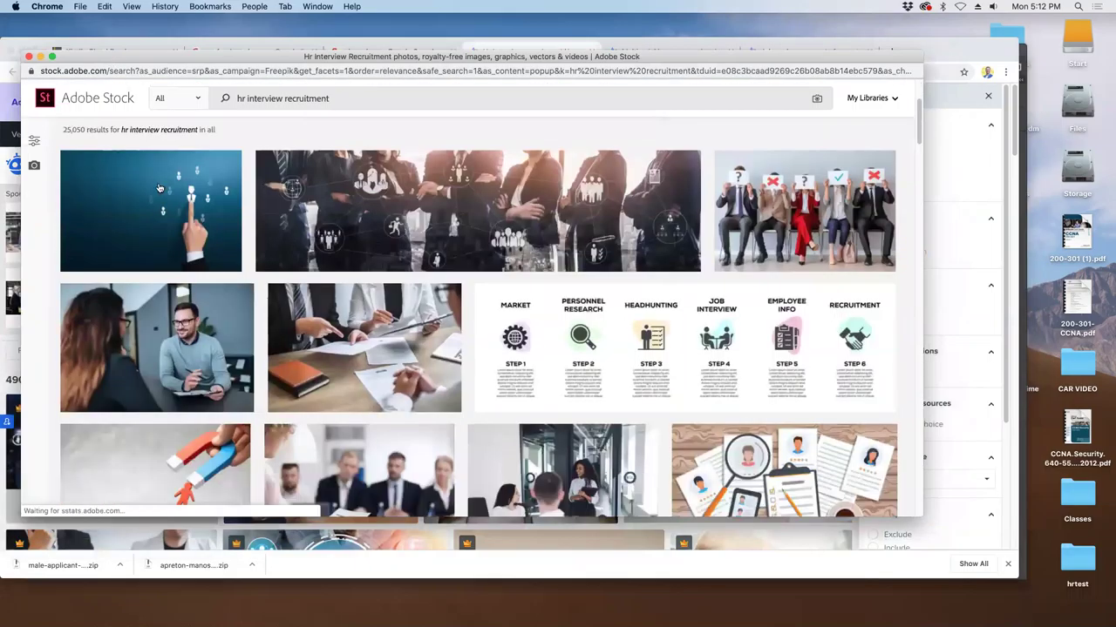
right_click(550, 312)
click(558, 321)
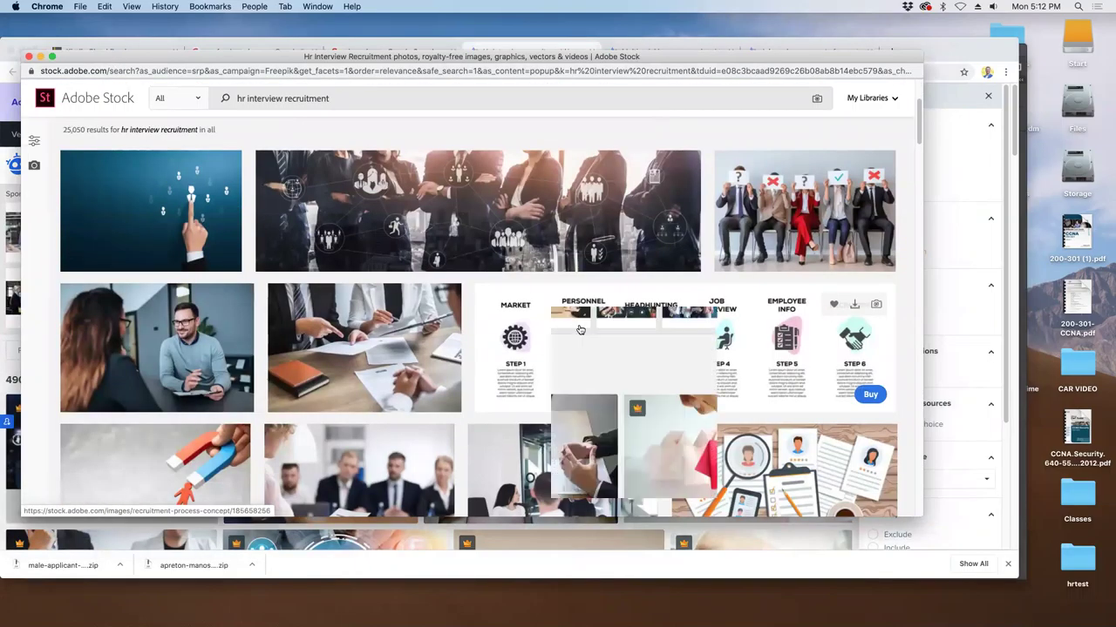
- Scroll page 3 of the results down to its final photos
scroll(550, 318, down, 10)
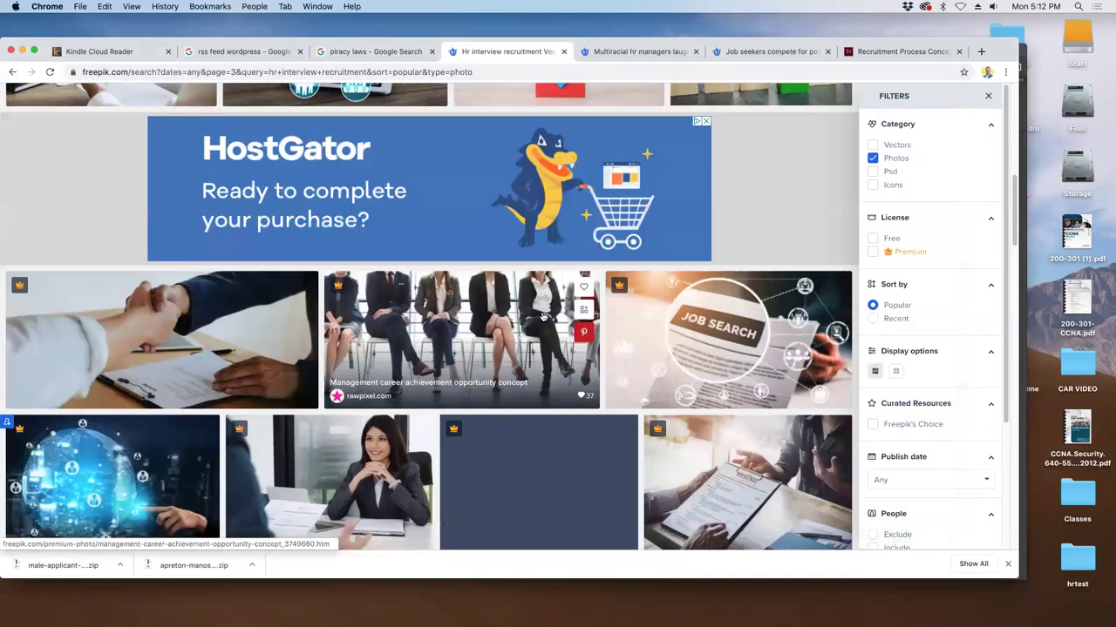
scroll(541, 317, down, 10)
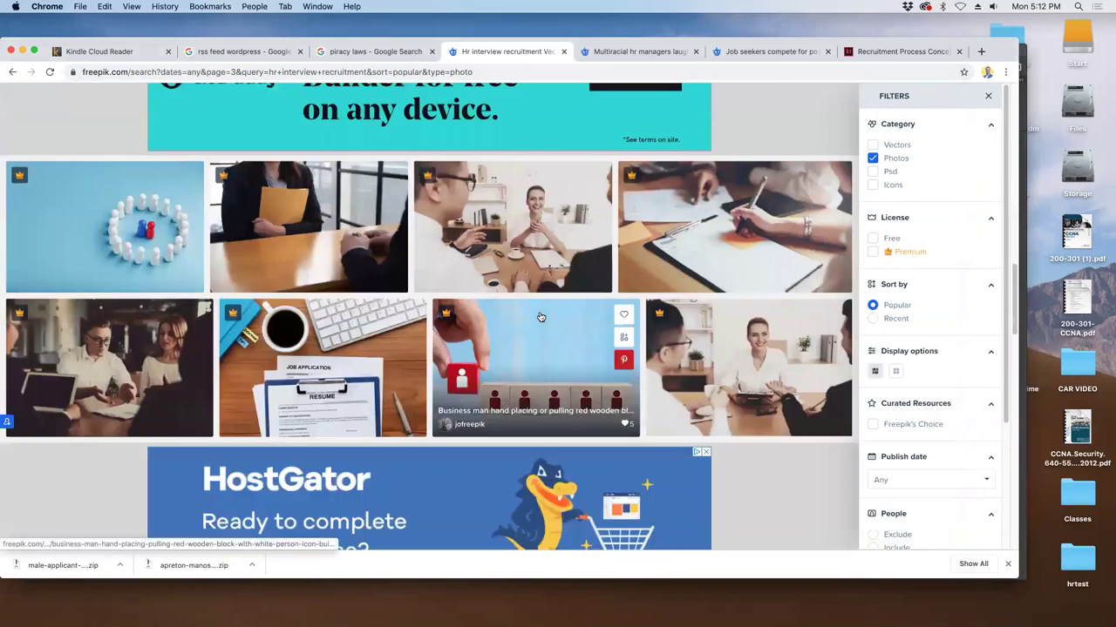
scroll(540, 317, down, 10)
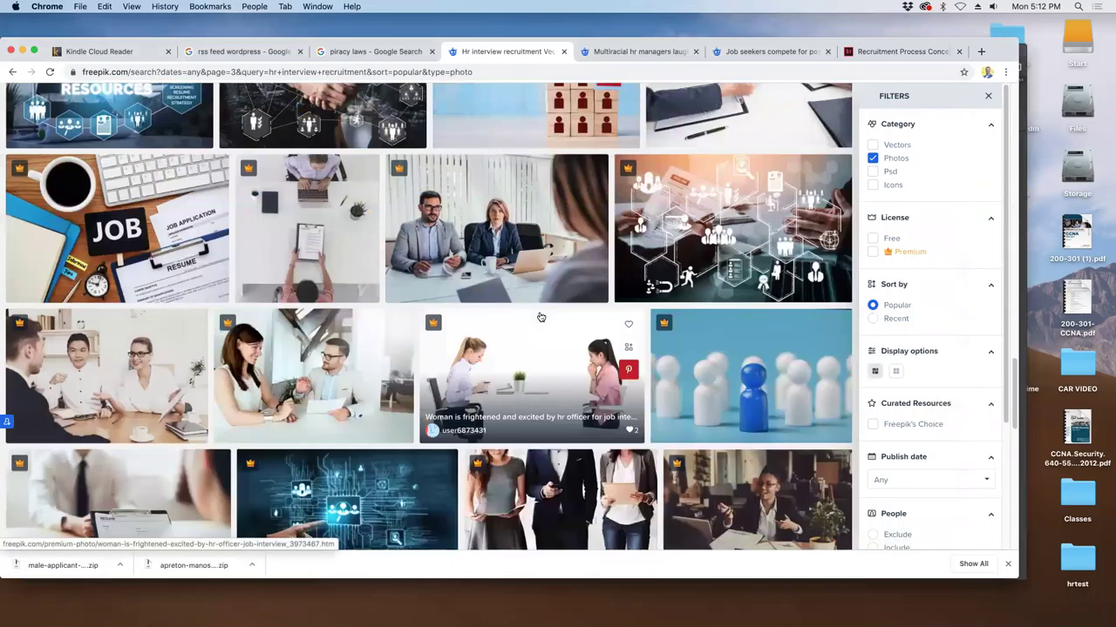
scroll(541, 318, down, 3)
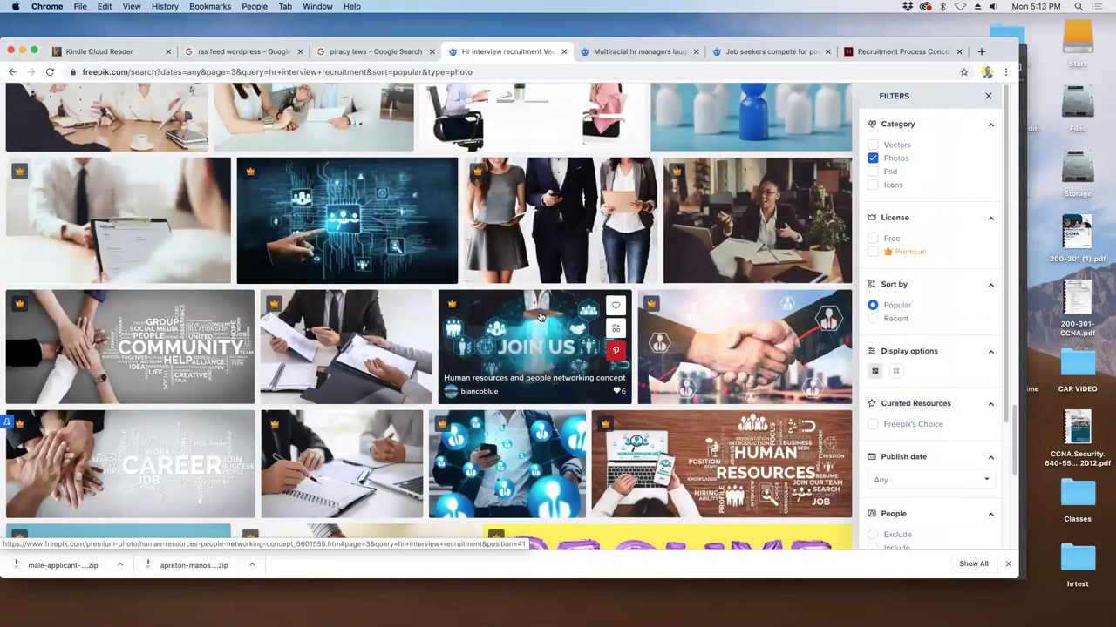
scroll(540, 317, down, 2)
scroll(538, 315, down, 3)
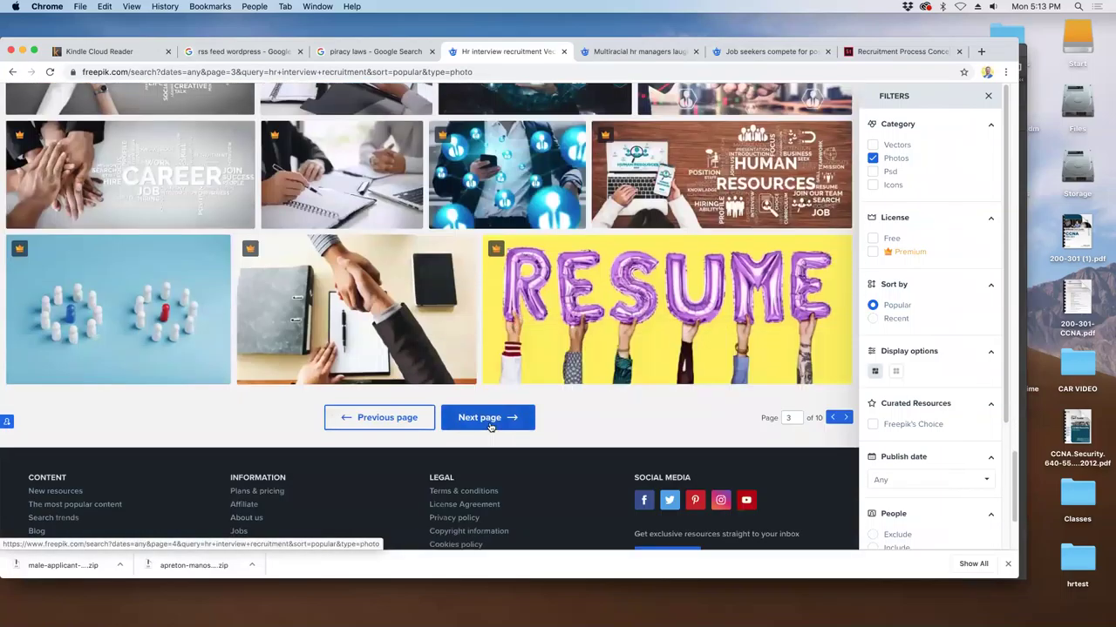
- Load page 4 of the results and scroll through its interview and career photos
click(489, 418)
scroll(474, 415, down, 3)
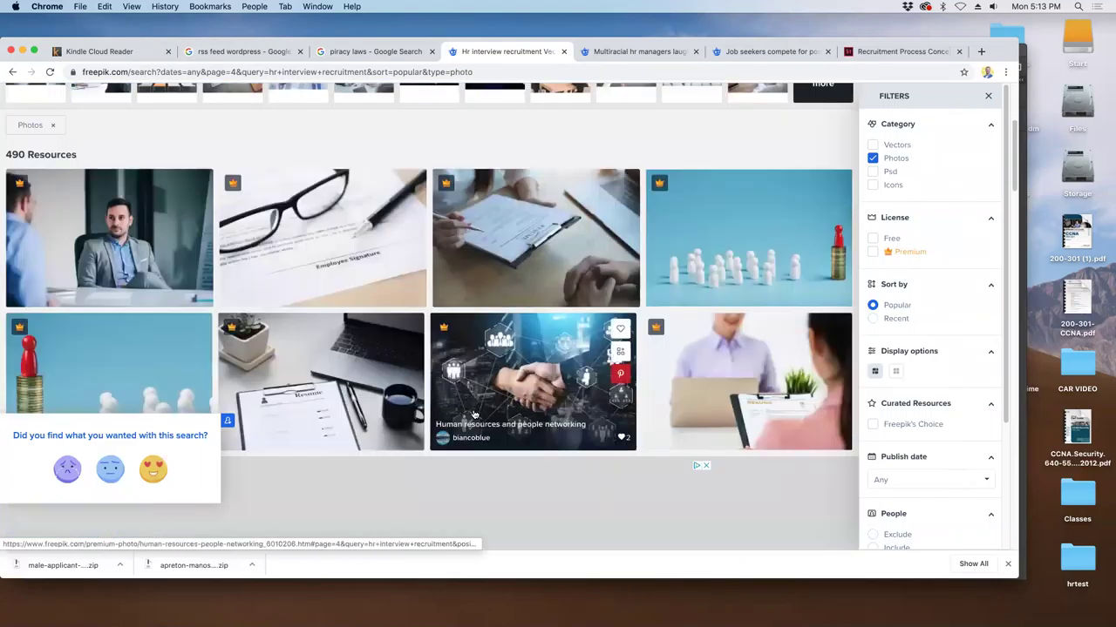
scroll(474, 414, down, 3)
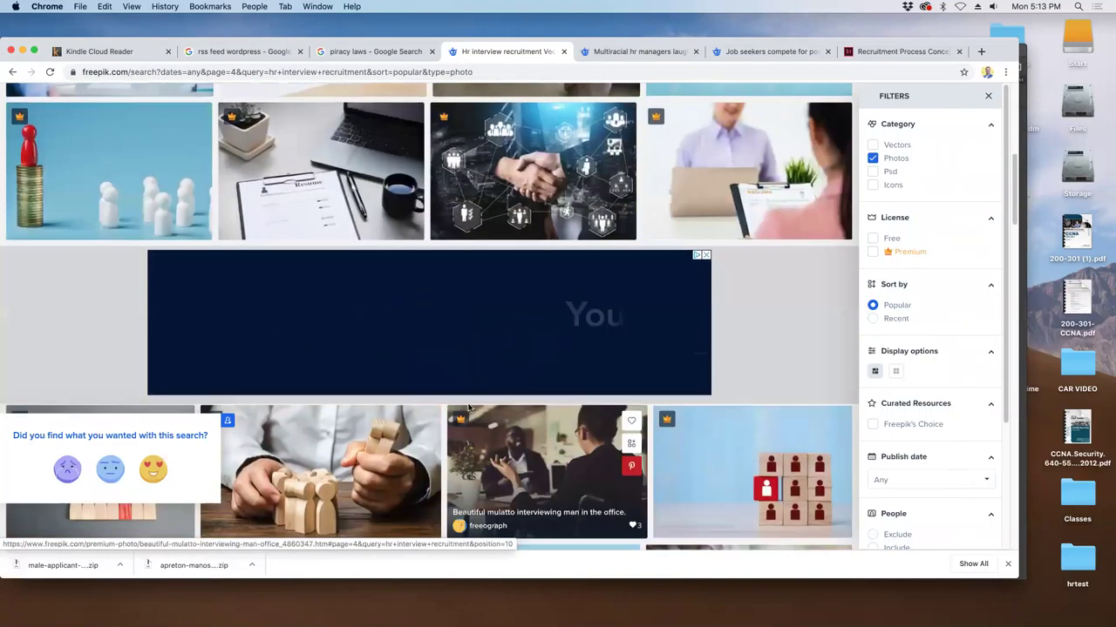
scroll(468, 407, down, 5)
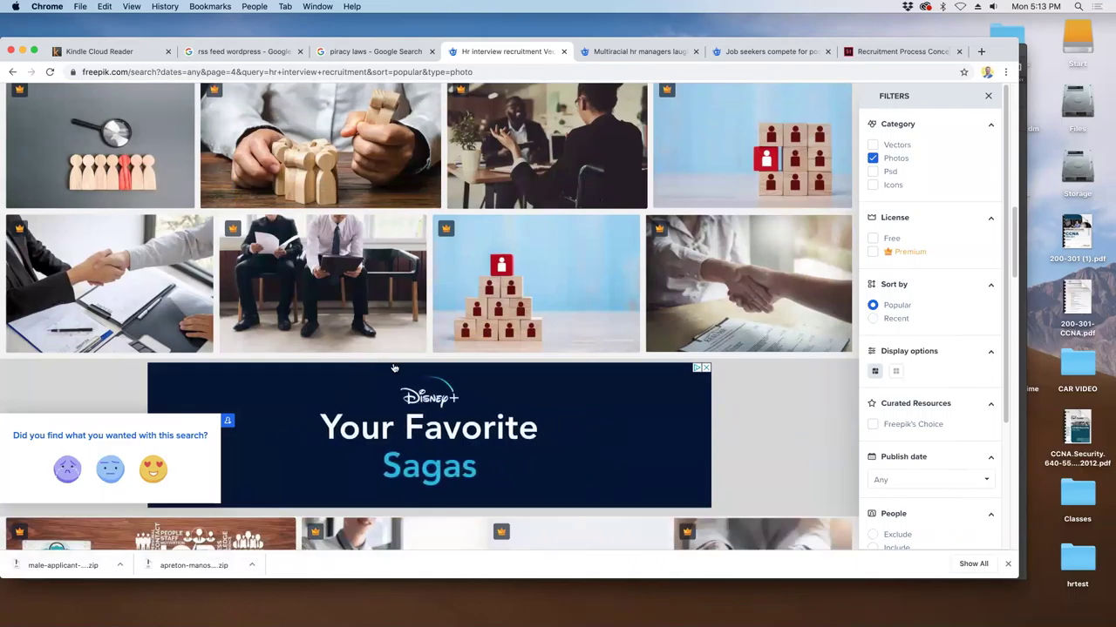
scroll(394, 367, down, 5)
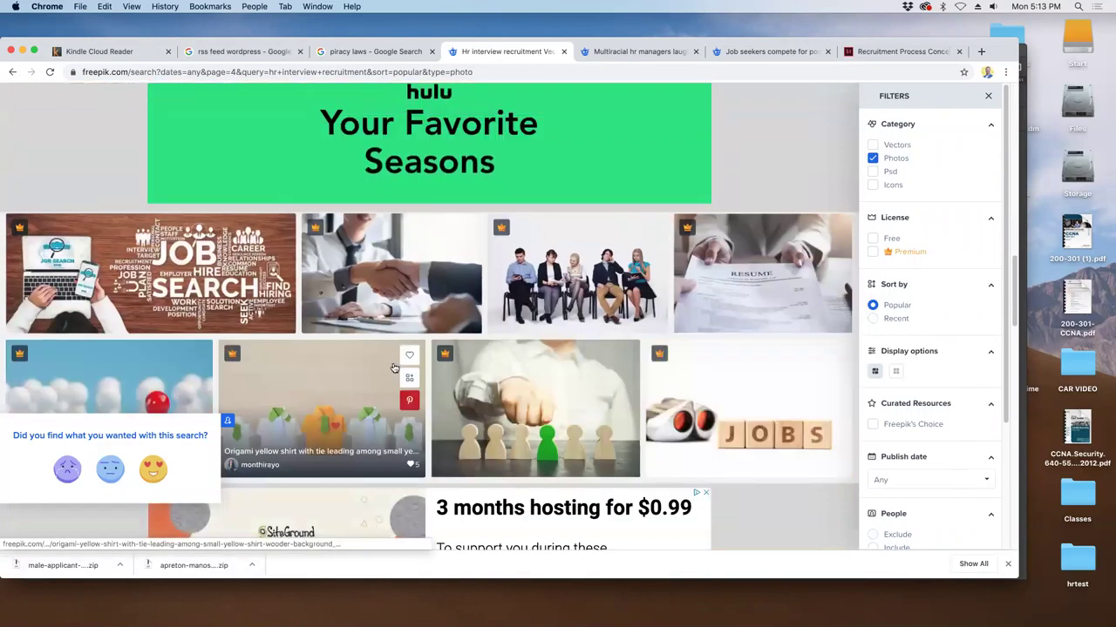
scroll(394, 367, down, 3)
scroll(394, 367, down, 3)
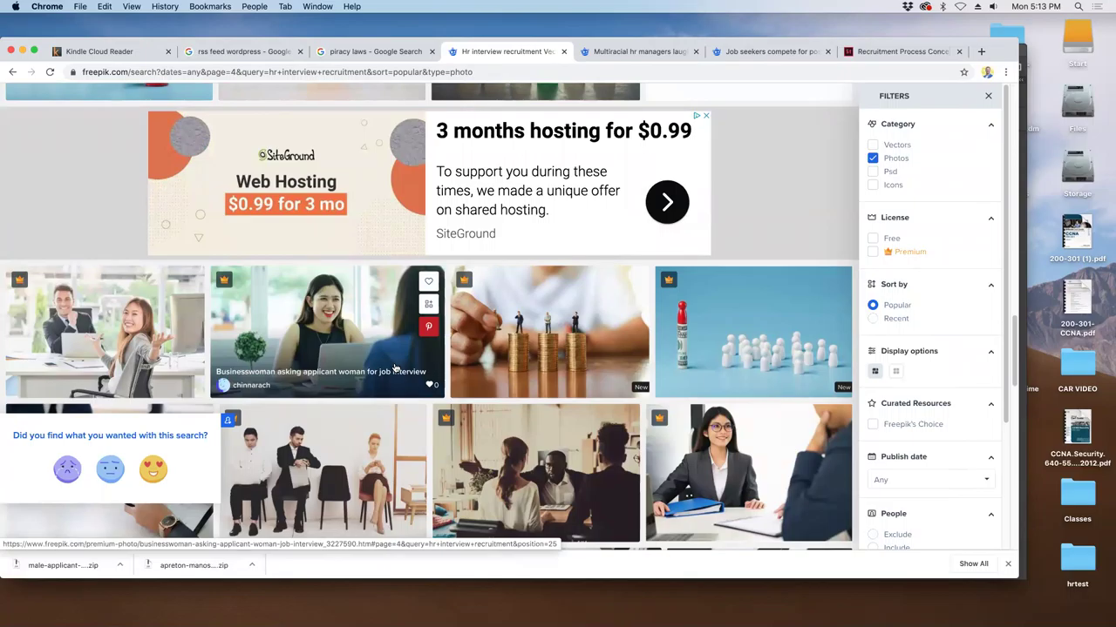
scroll(394, 370, down, 3)
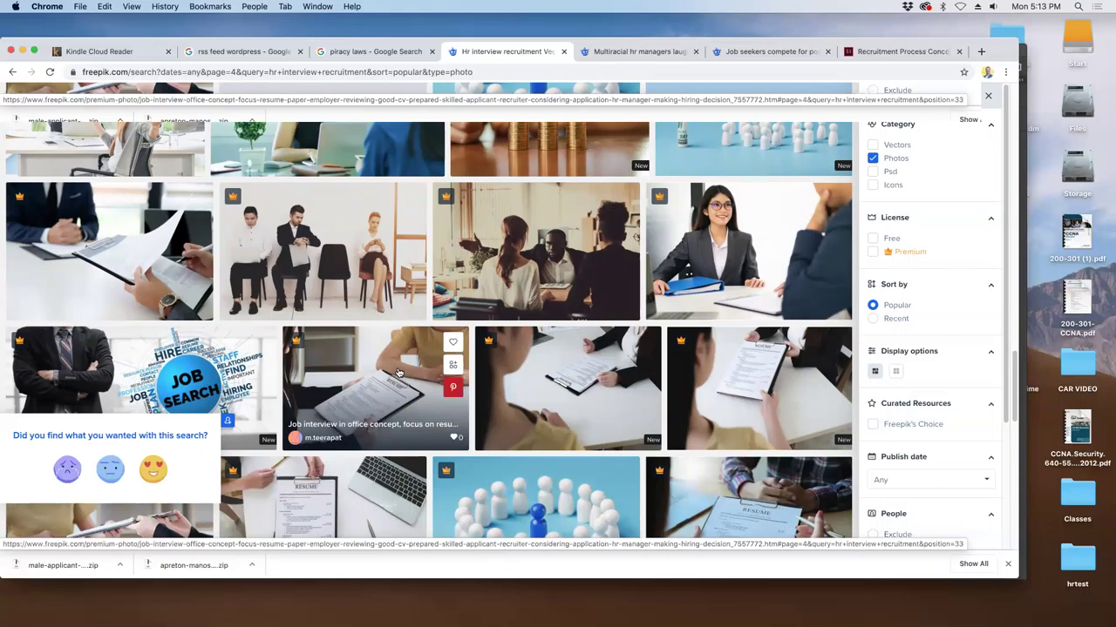
scroll(394, 373, down, 5)
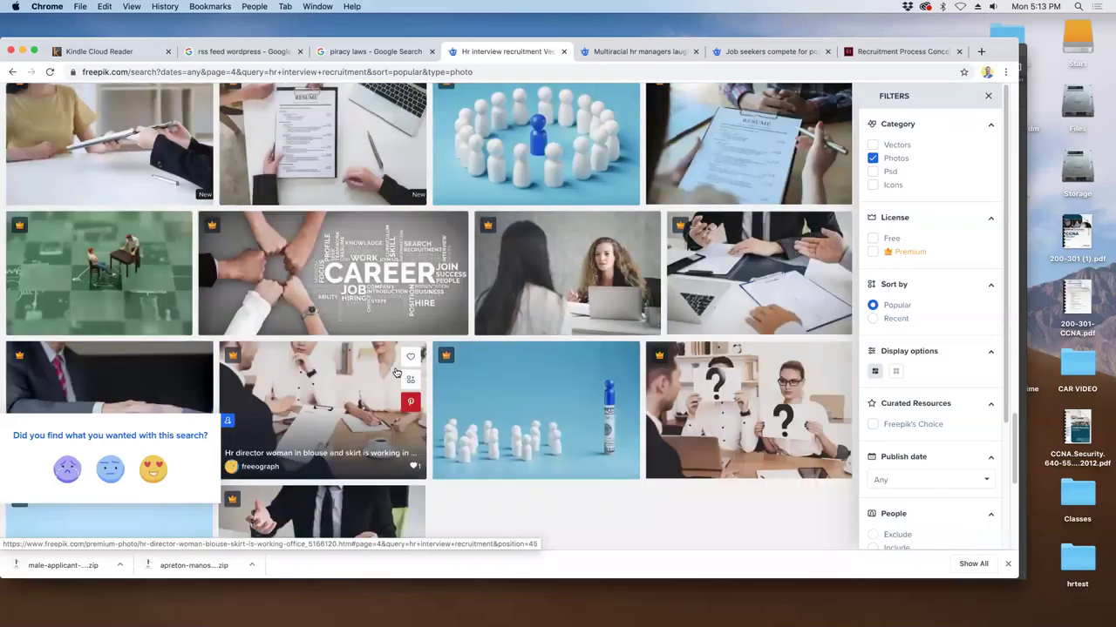
scroll(395, 373, down, 3)
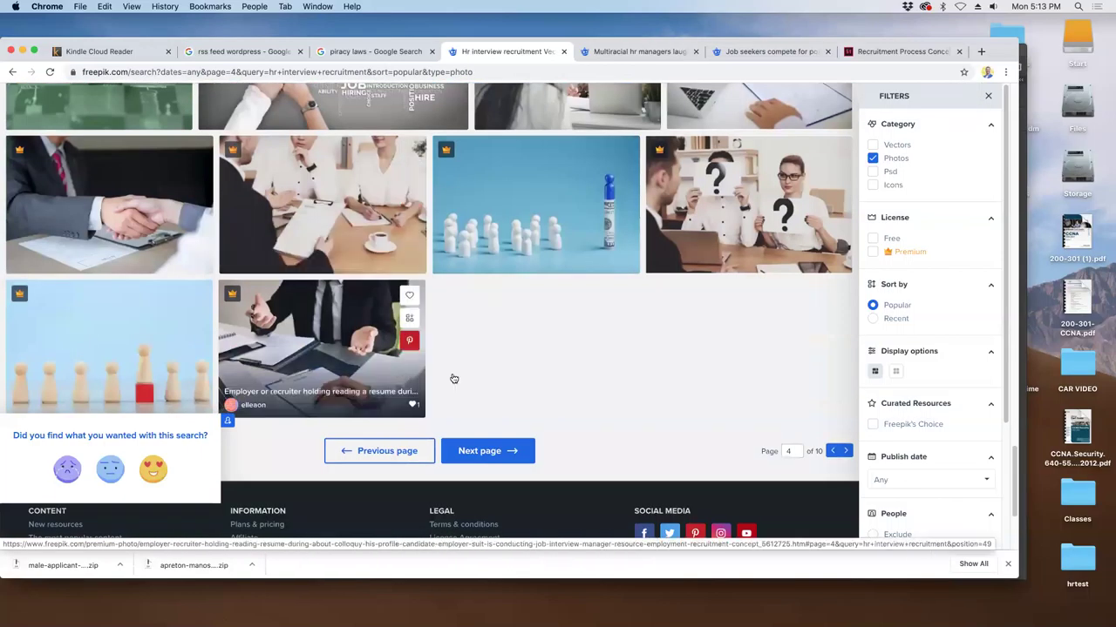
- Advance to page 5 of the results and scroll through all its photos
click(492, 453)
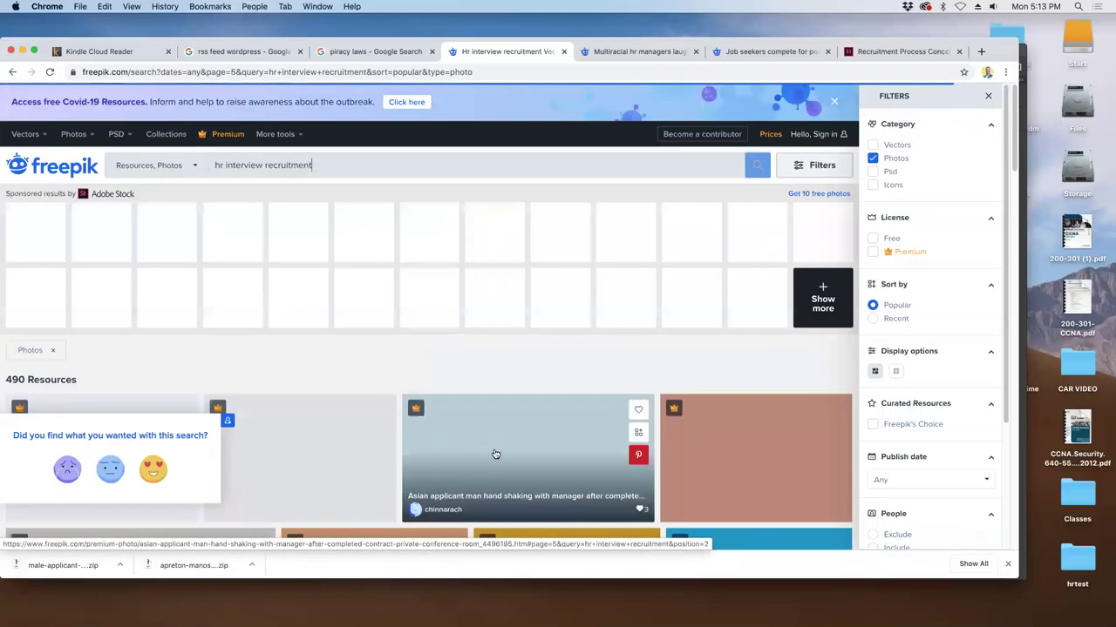
scroll(499, 433, down, 2)
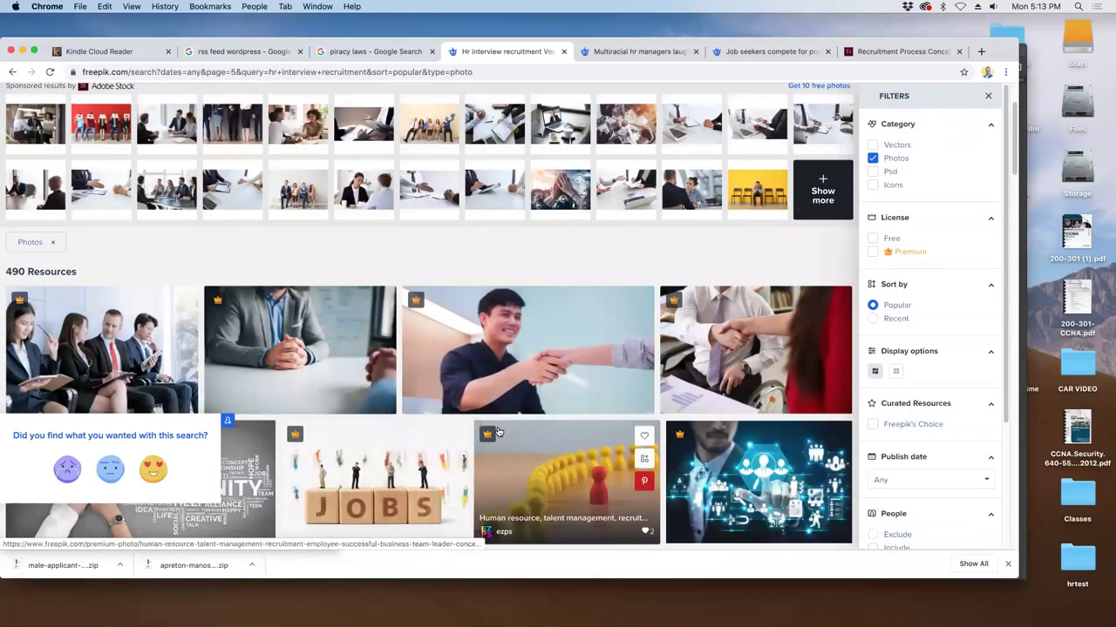
scroll(493, 433, down, 3)
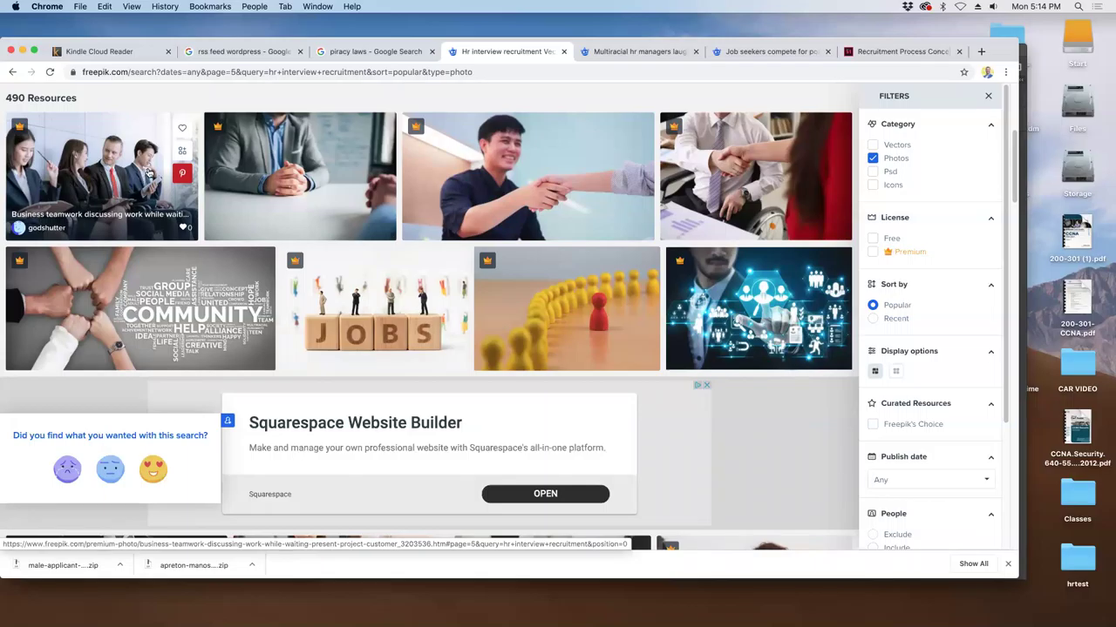
scroll(148, 172, down, 3)
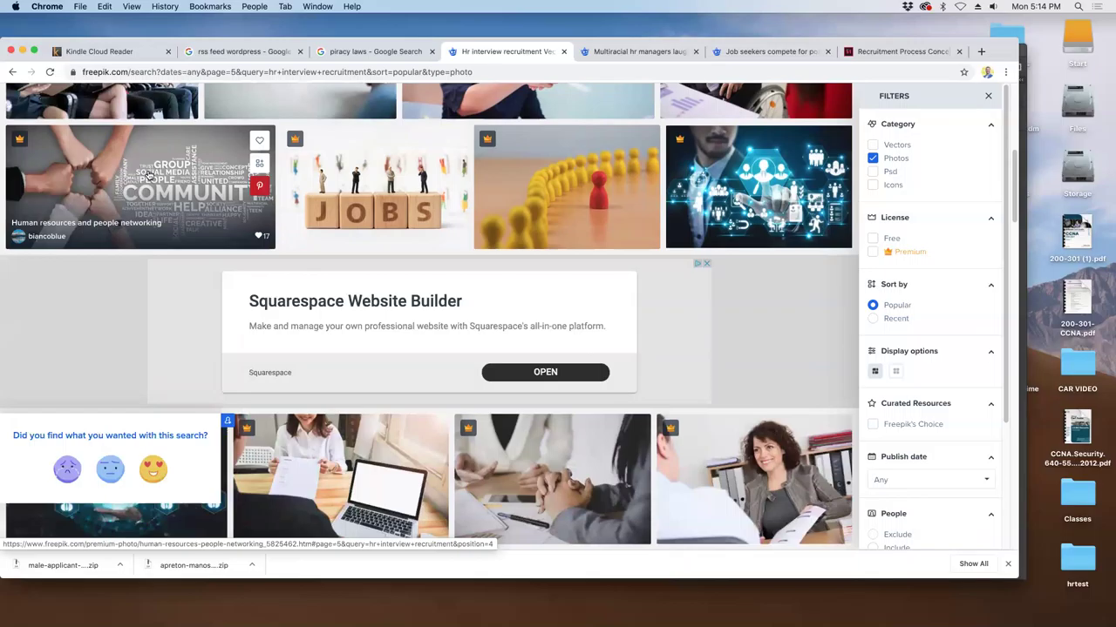
scroll(148, 174, down, 1)
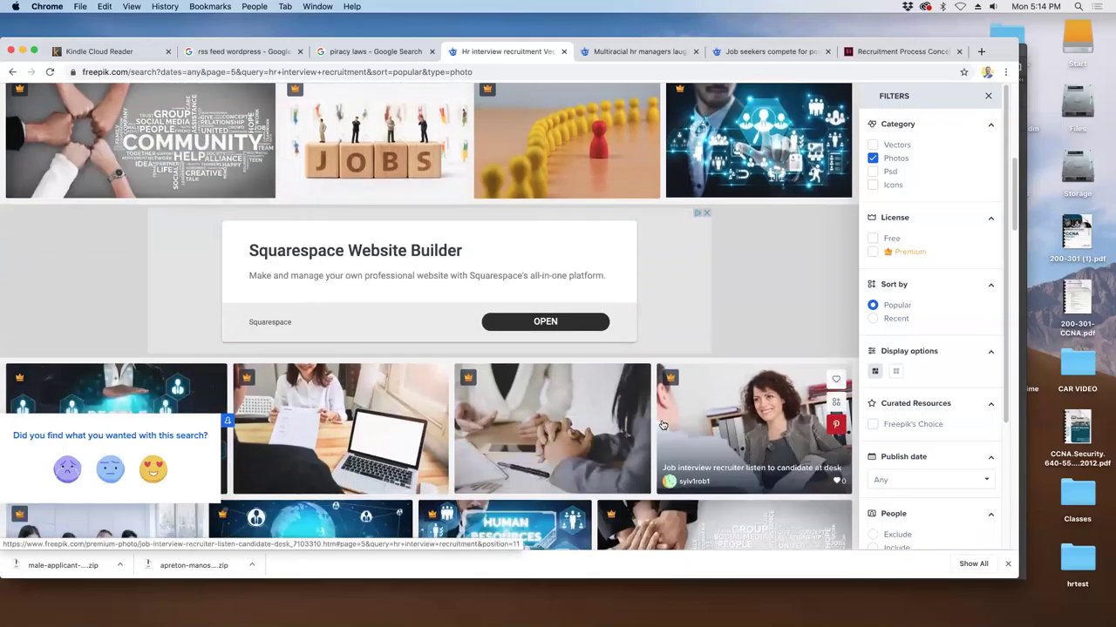
scroll(661, 426, down, 5)
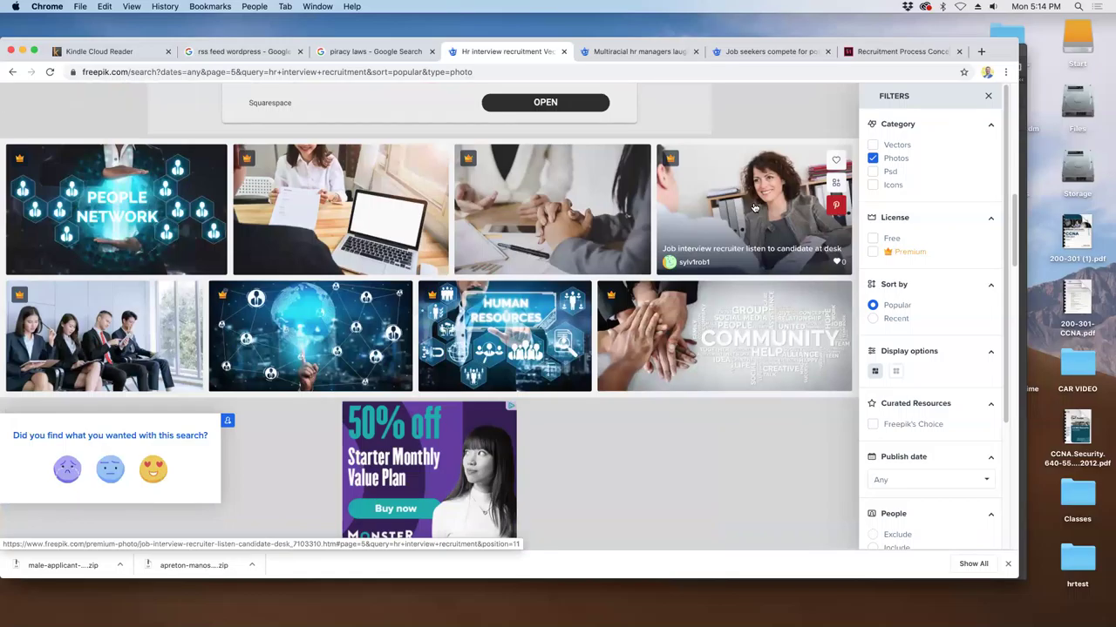
scroll(664, 252, down, 5)
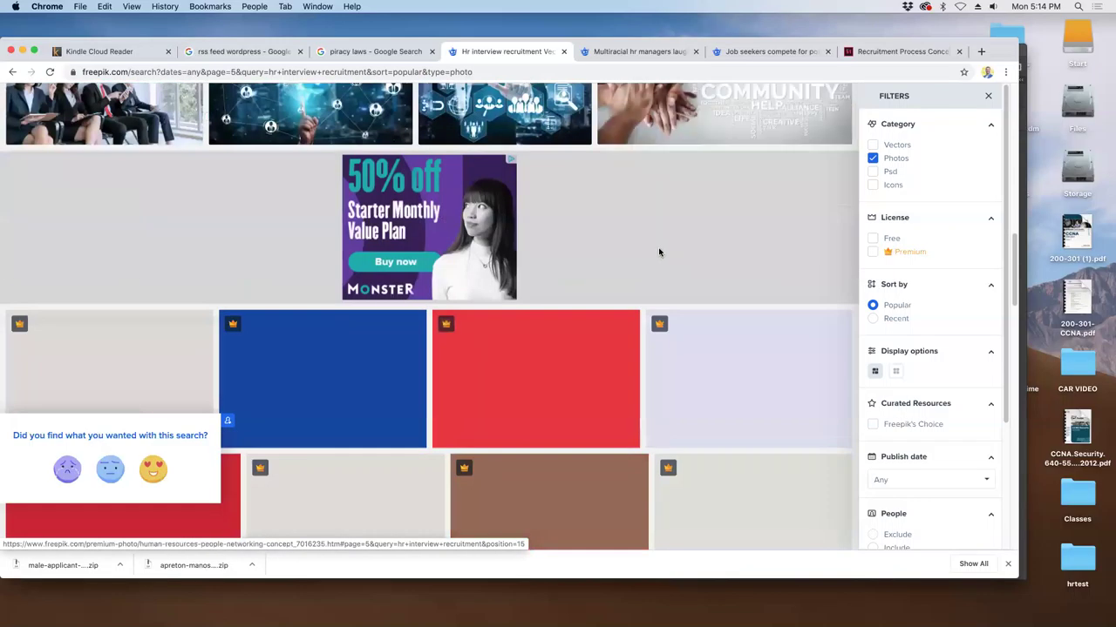
scroll(625, 258, down, 3)
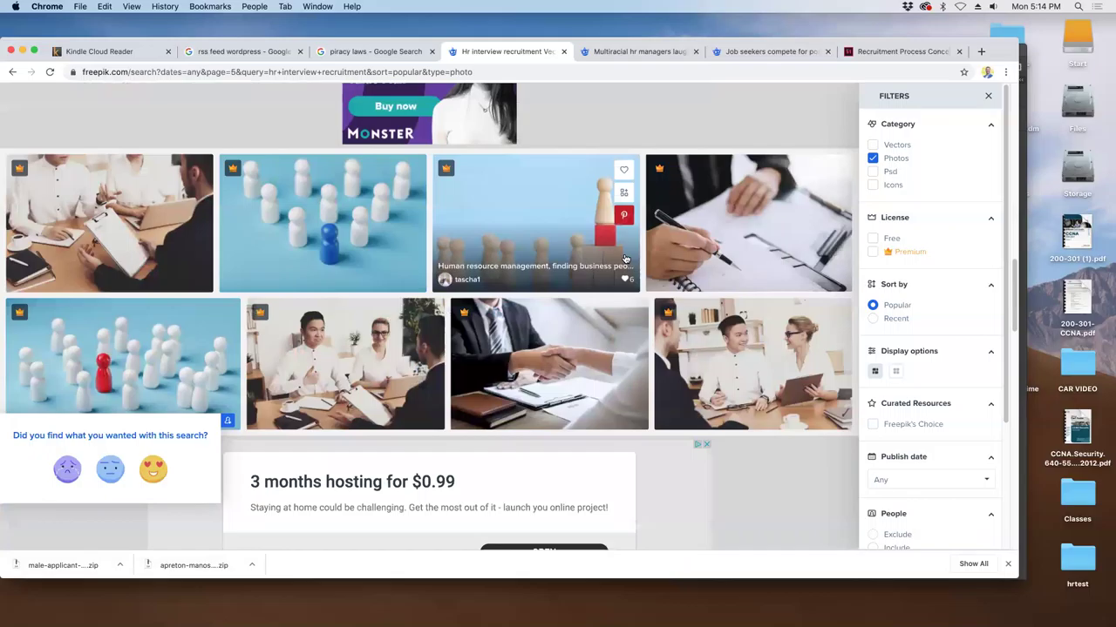
scroll(625, 258, down, 5)
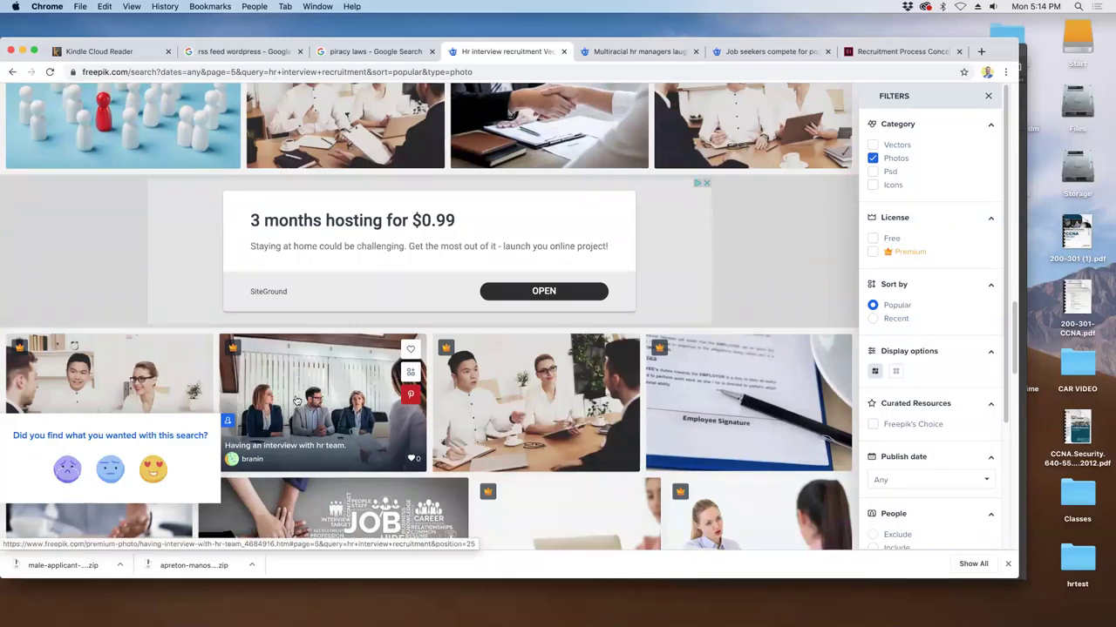
scroll(319, 410, down, 2)
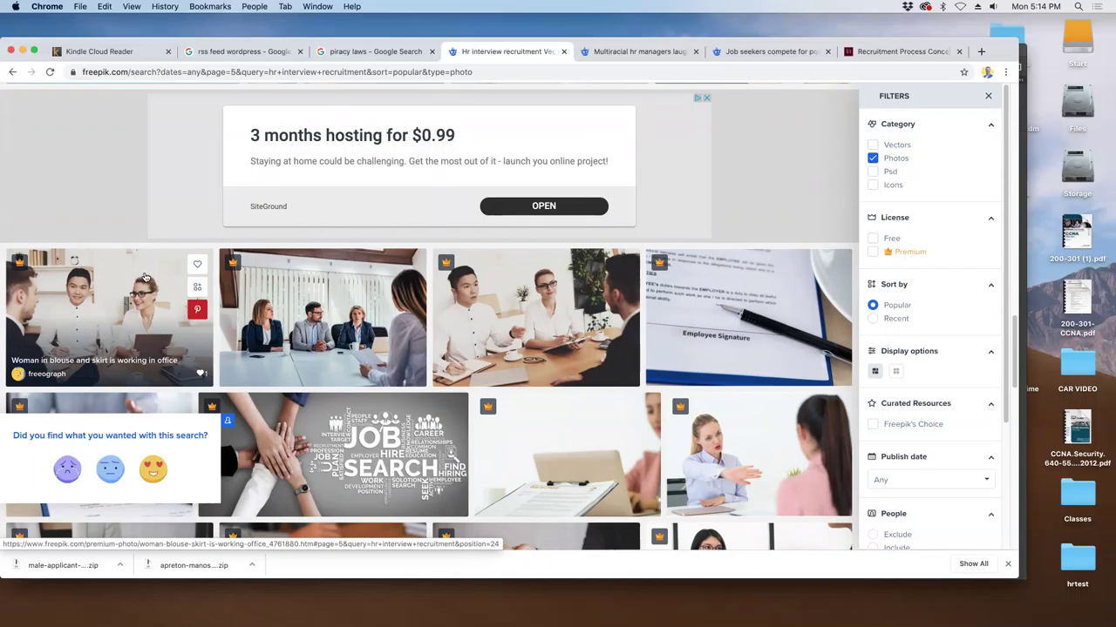
scroll(144, 278, down, 4)
scroll(140, 280, up, 3)
scroll(139, 280, down, 5)
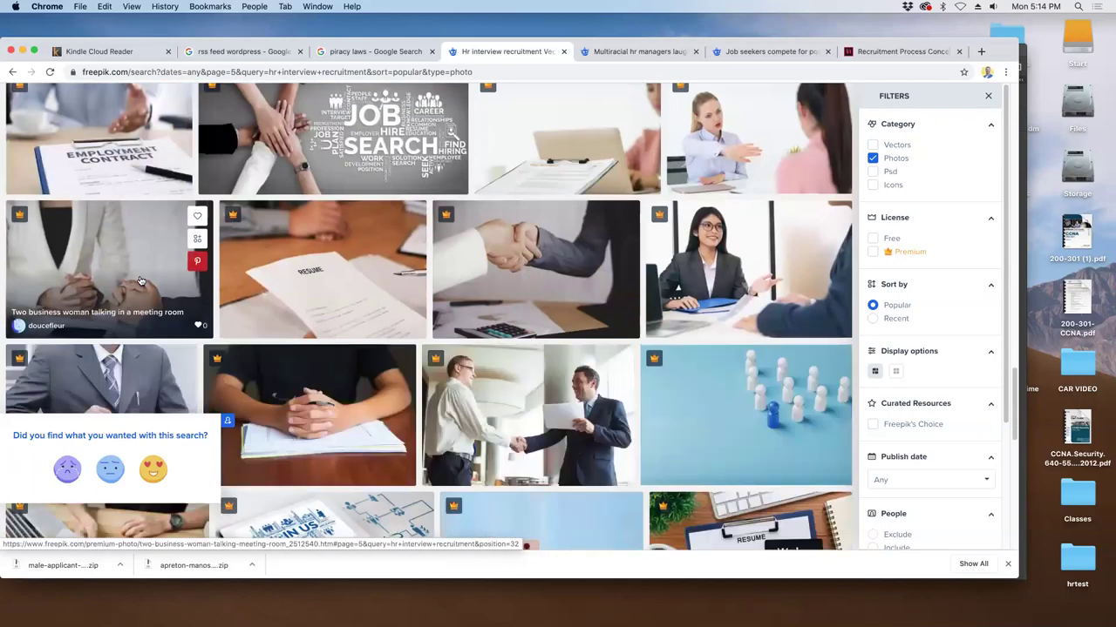
scroll(523, 391, down, 2)
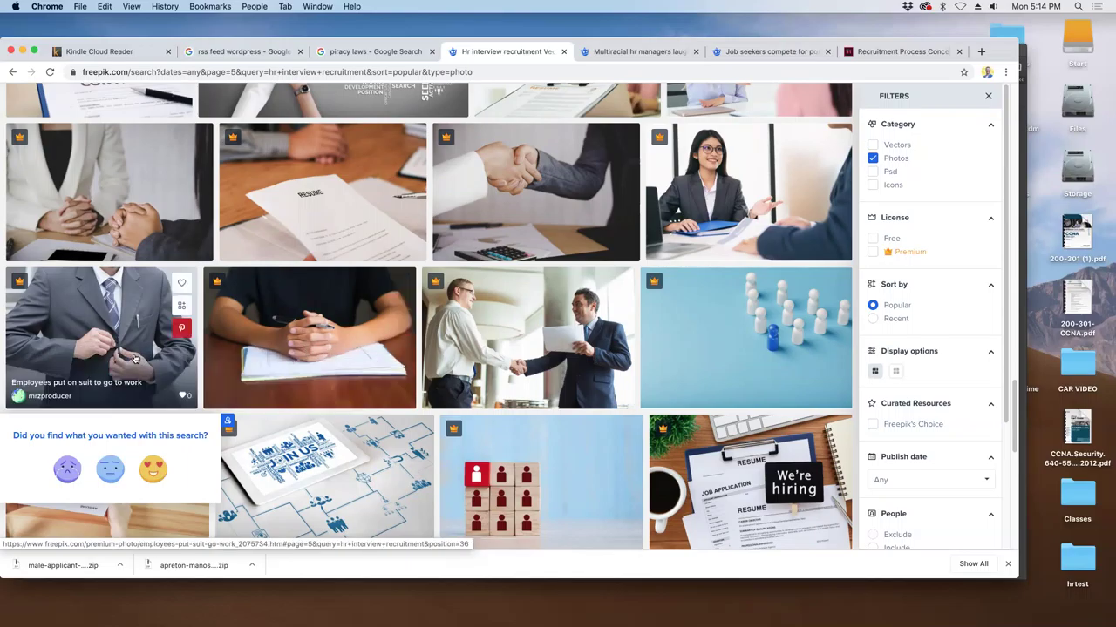
scroll(317, 342, down, 3)
scroll(317, 342, down, 1)
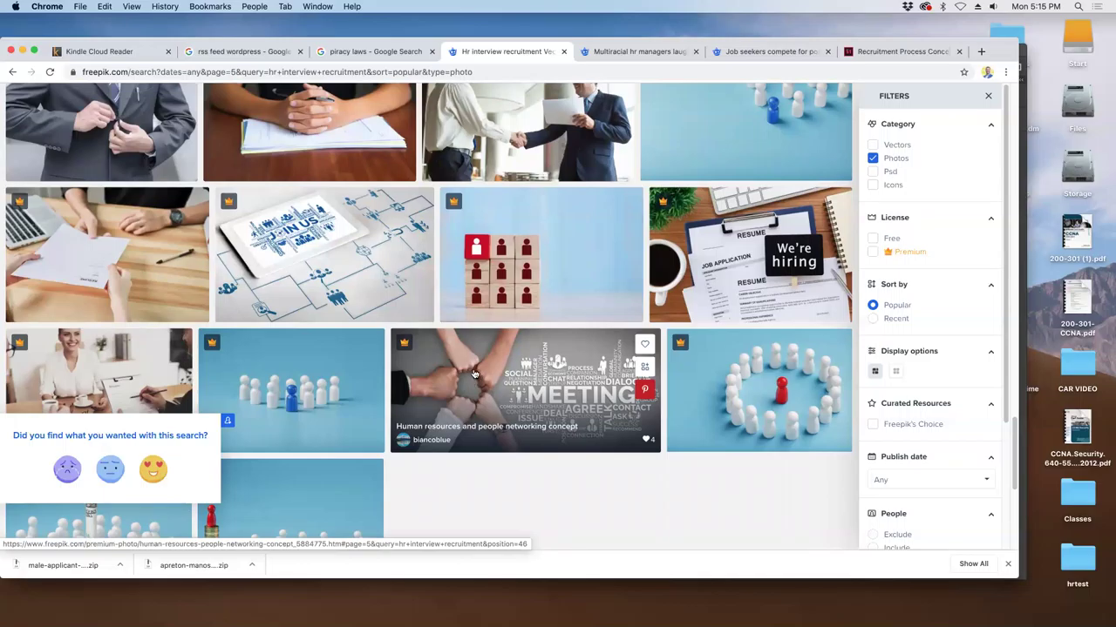
scroll(474, 374, down, 5)
scroll(488, 332, up, 1)
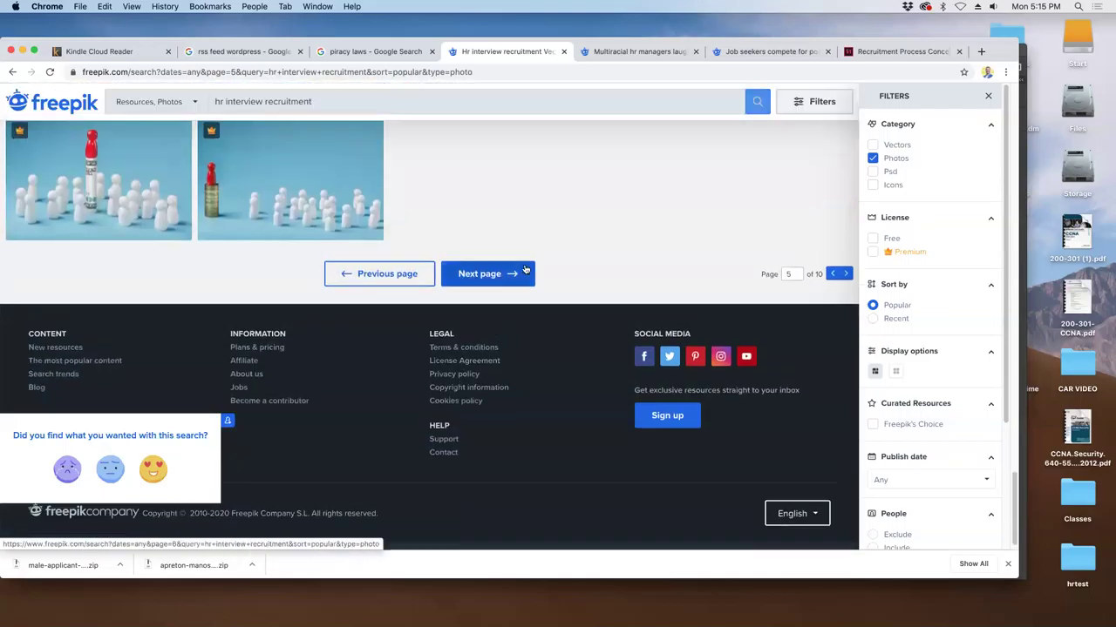
- Move to page 6 and apply the Free license filter, which returns no results
click(521, 272)
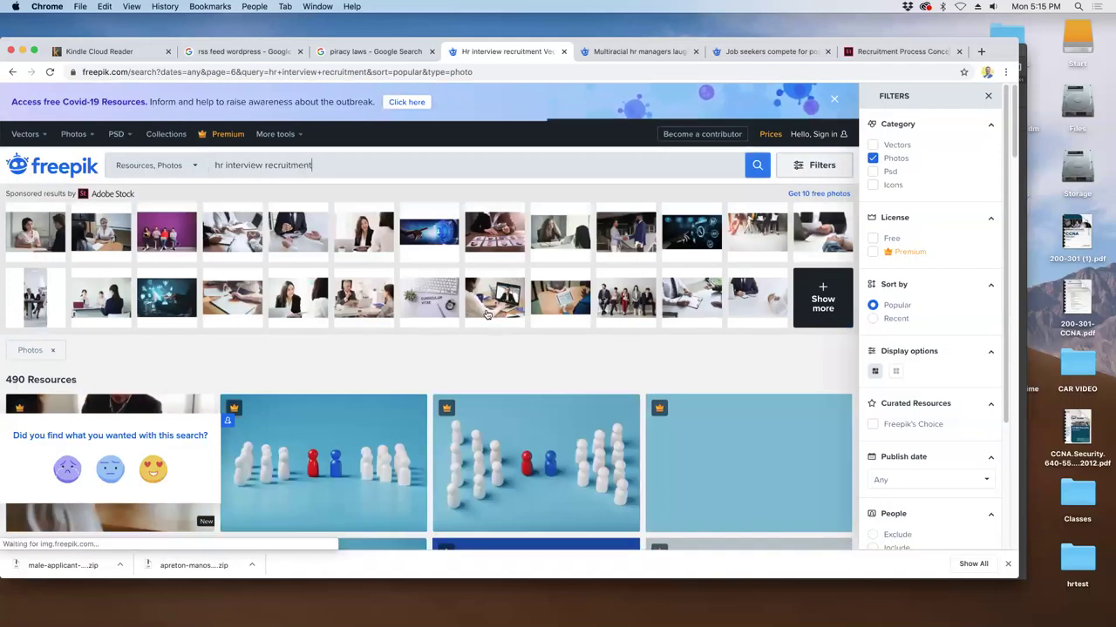
scroll(497, 292, down, 2)
scroll(477, 313, down, 3)
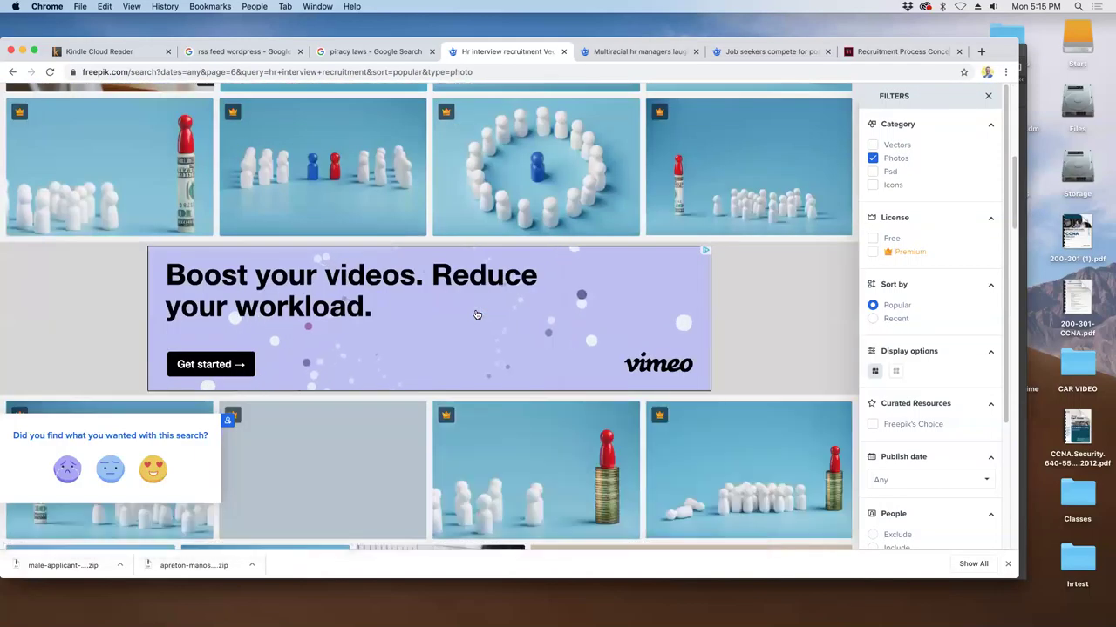
scroll(477, 315, down, 4)
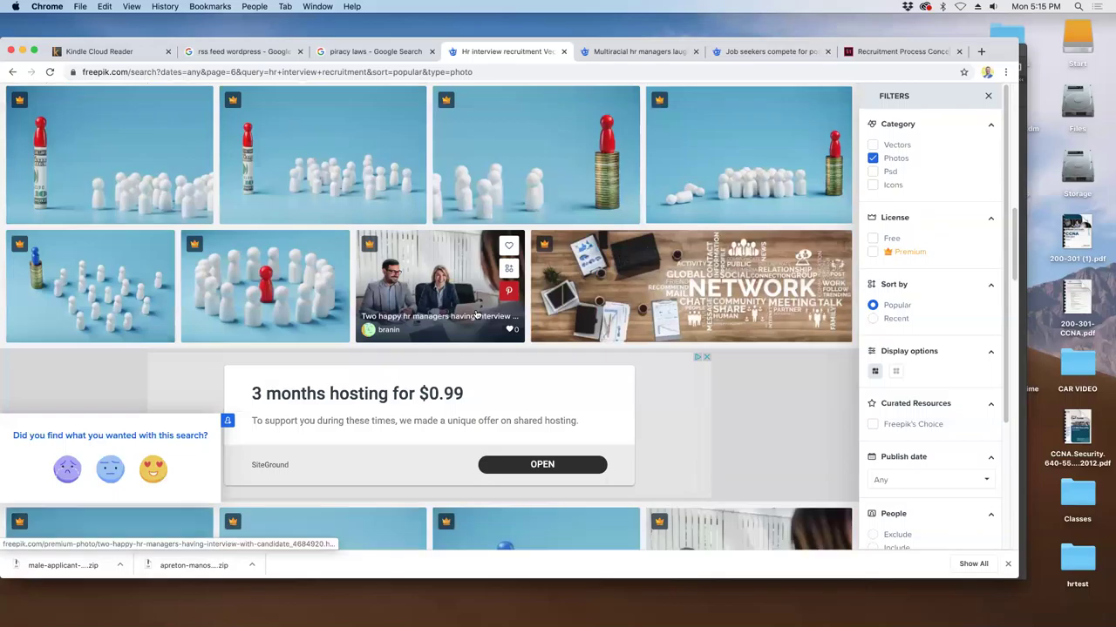
scroll(477, 316, down, 6)
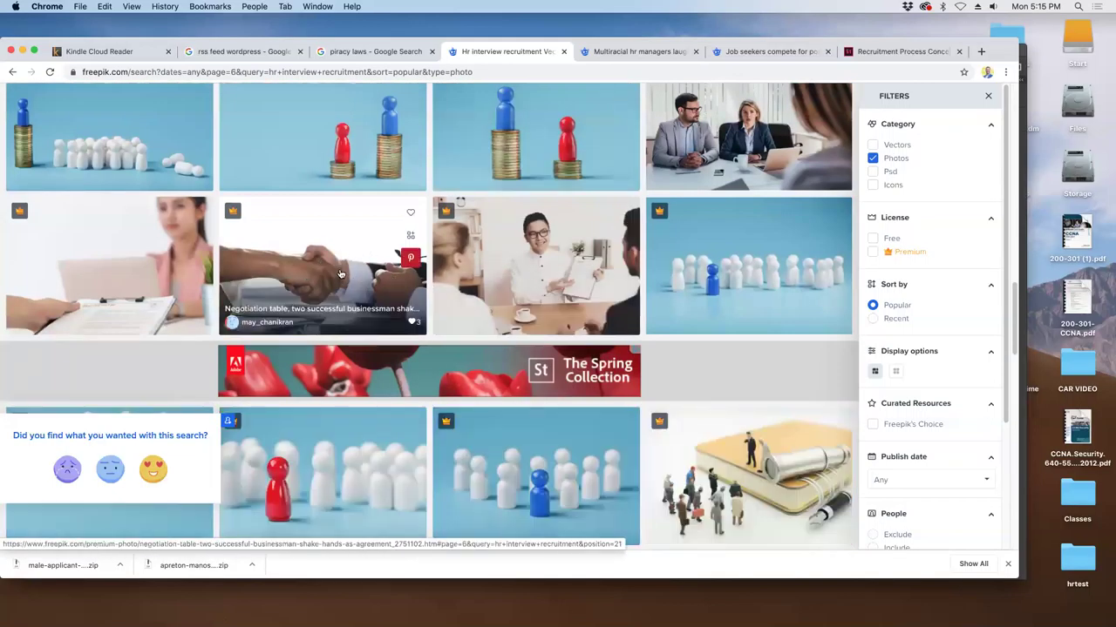
scroll(457, 316, down, 3)
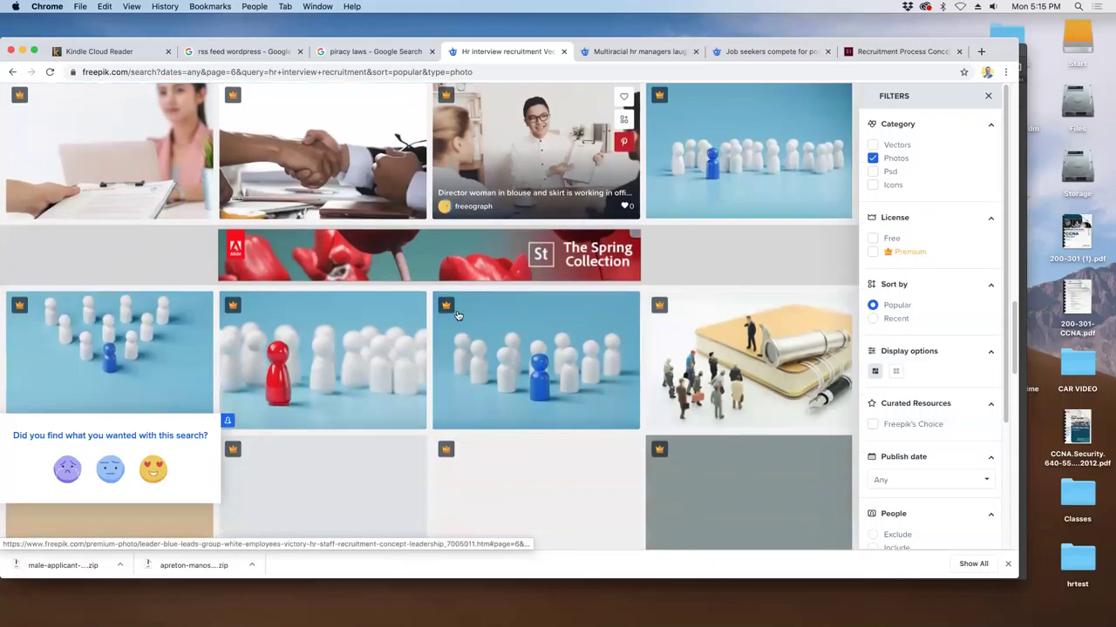
click(873, 238)
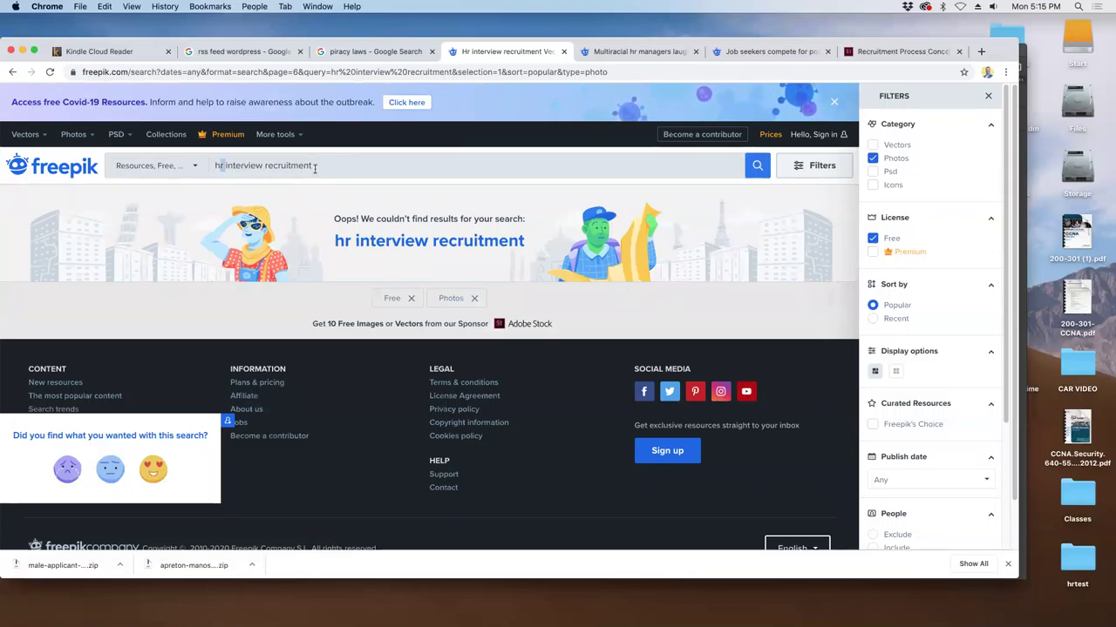
- Cut the search down to just 'hr' and scroll through the free photo results
drag(224, 165, 442, 181)
key(BackSpace)
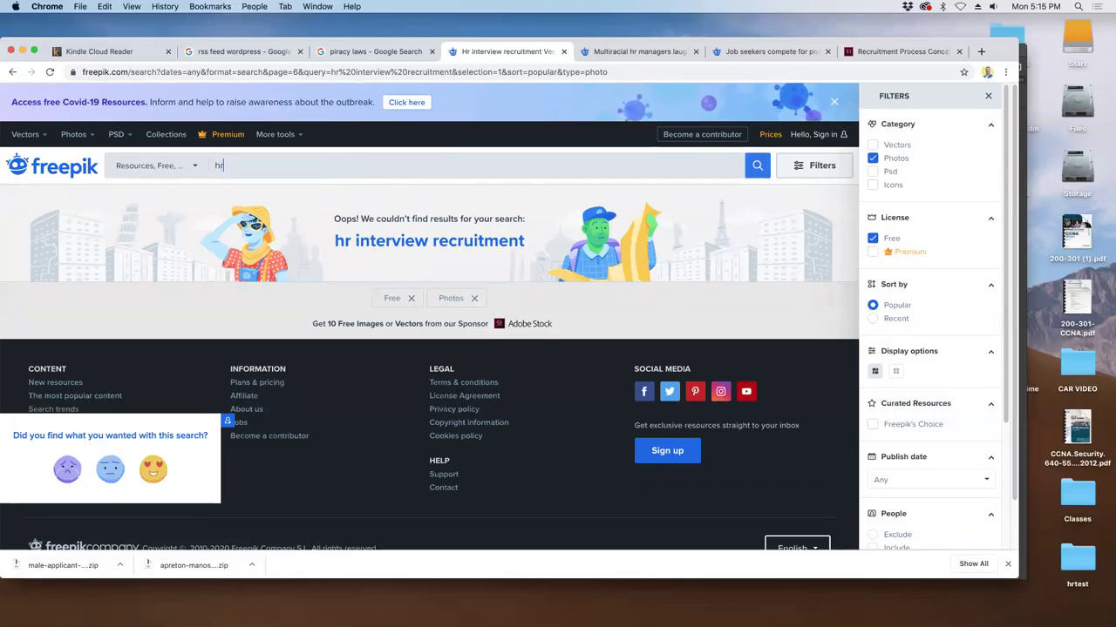
key(Return)
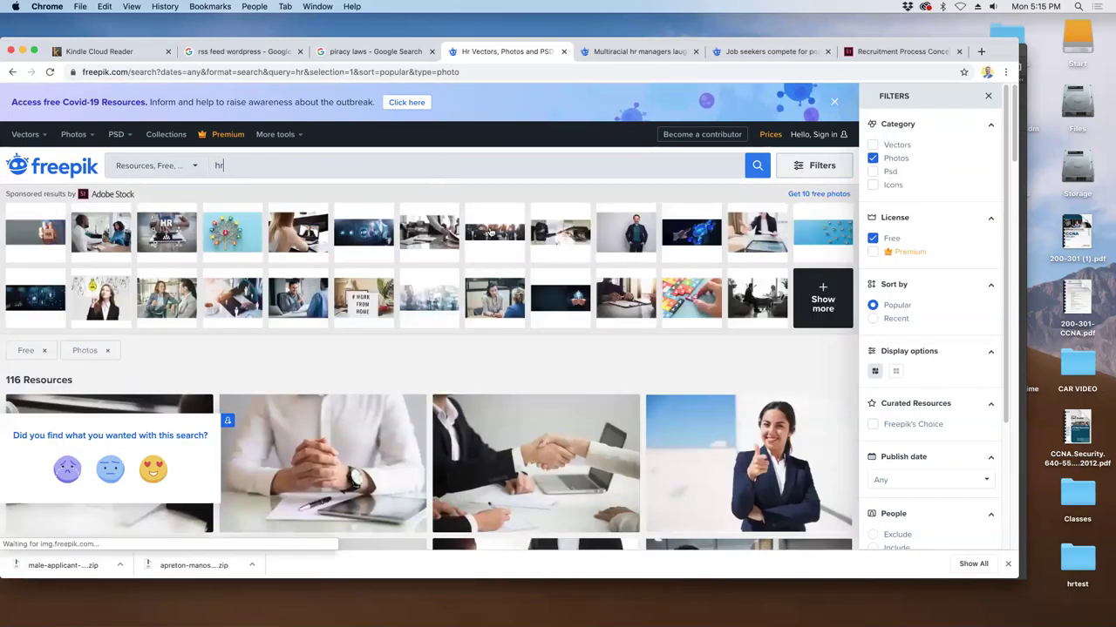
scroll(797, 454, down, 5)
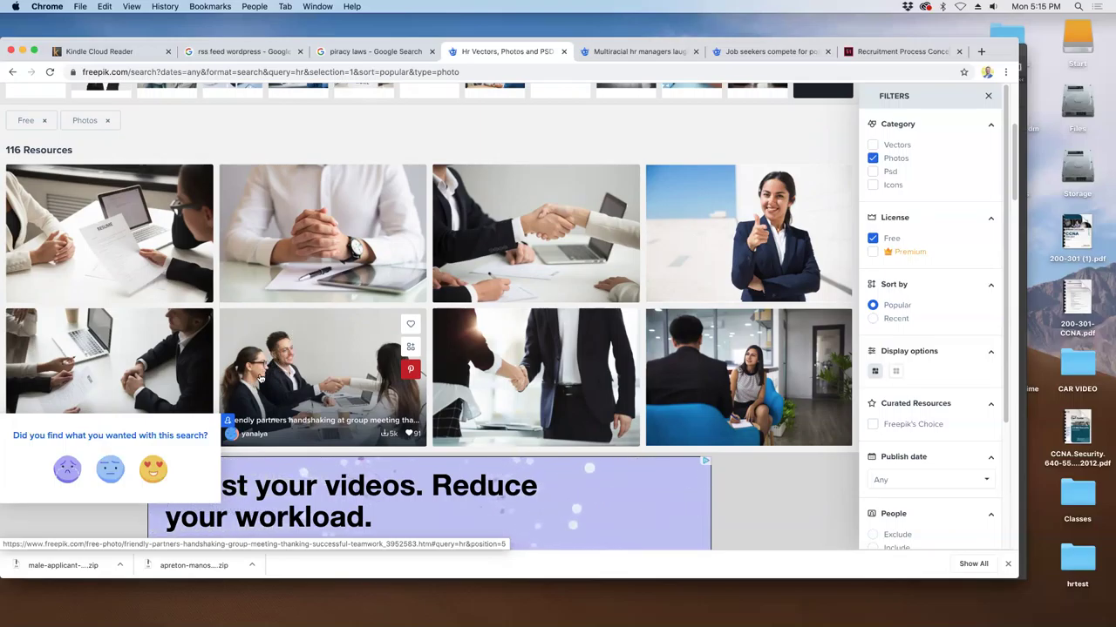
scroll(259, 365, down, 4)
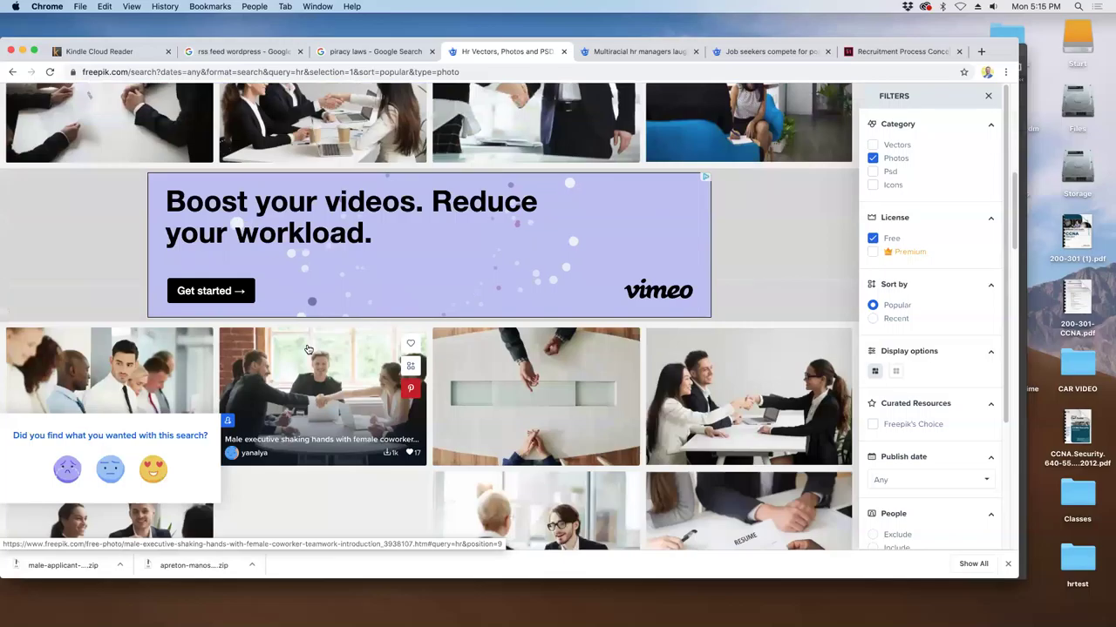
scroll(104, 404, down, 3)
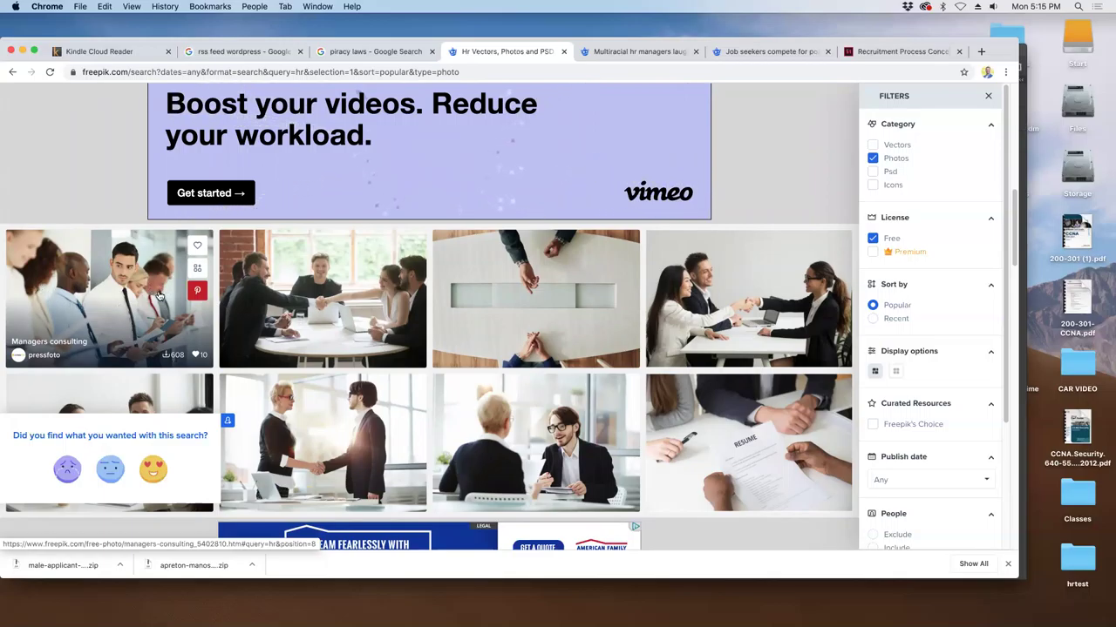
- Open the Managers consulting photo in a new browser tab
right_click(158, 297)
click(173, 300)
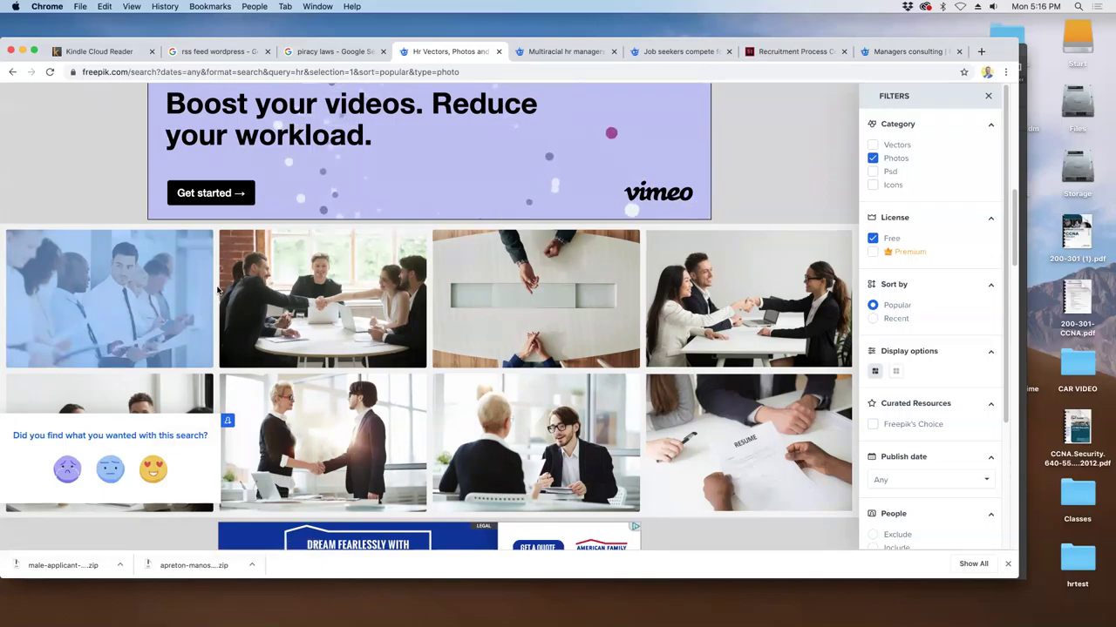
mouse_move(164, 293)
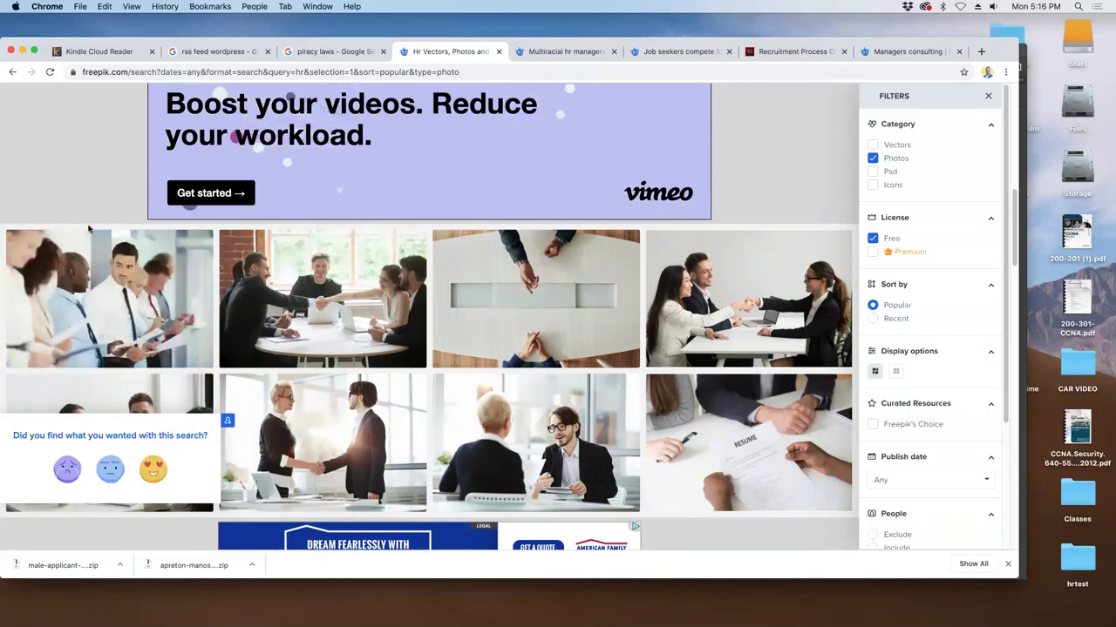
mouse_move(91, 312)
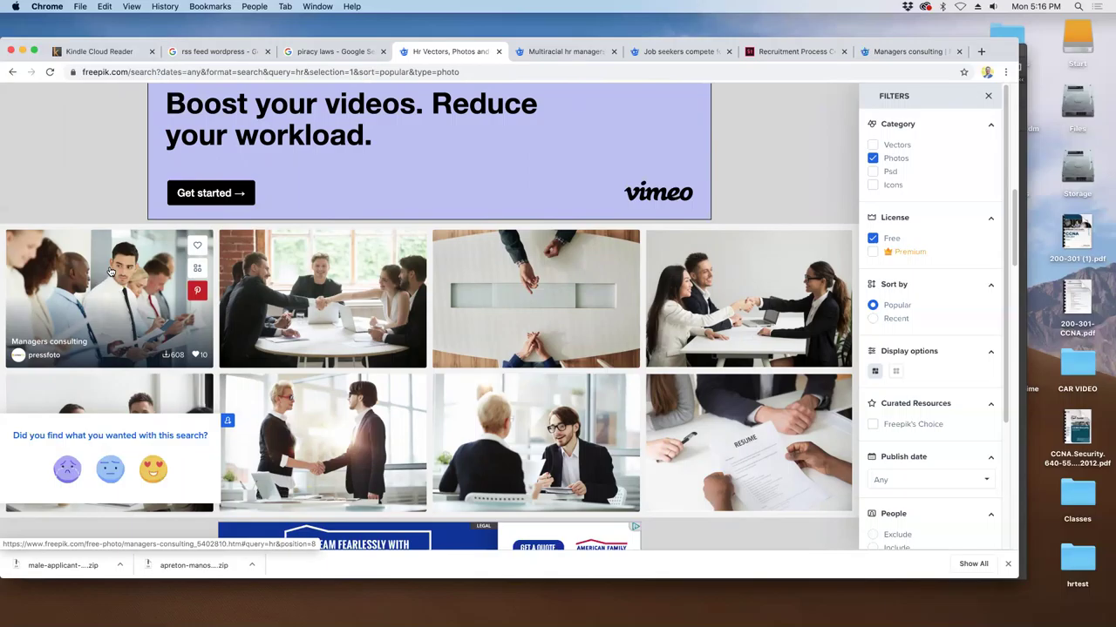
- Browse page 1 of the free 'hr' photo results down to its end
scroll(113, 277, down, 3)
scroll(131, 262, up, 3)
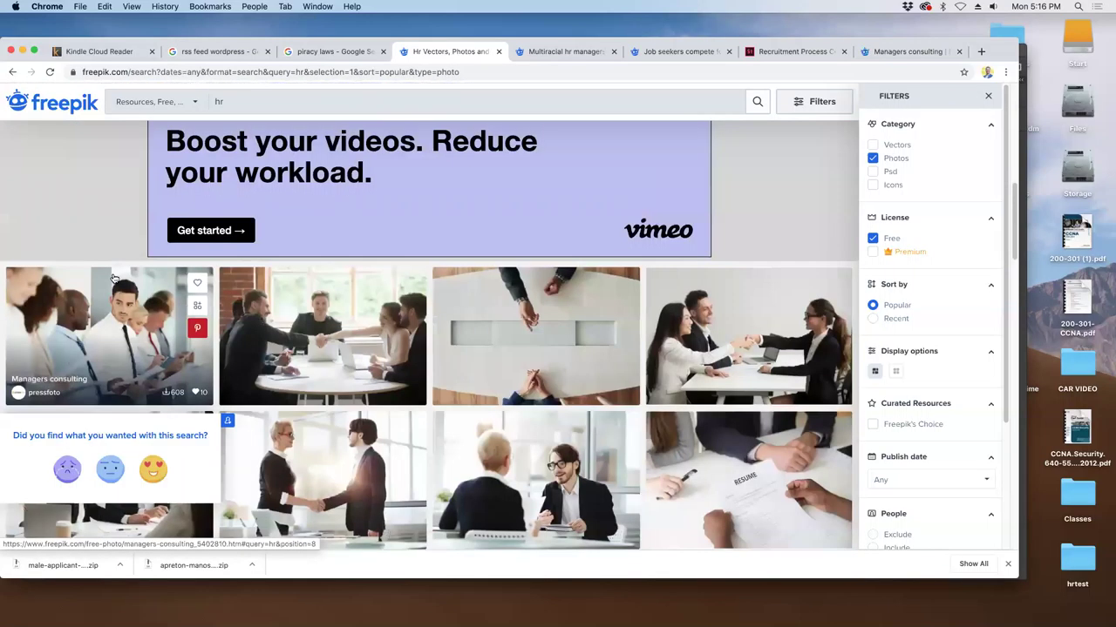
scroll(145, 244, down, 1)
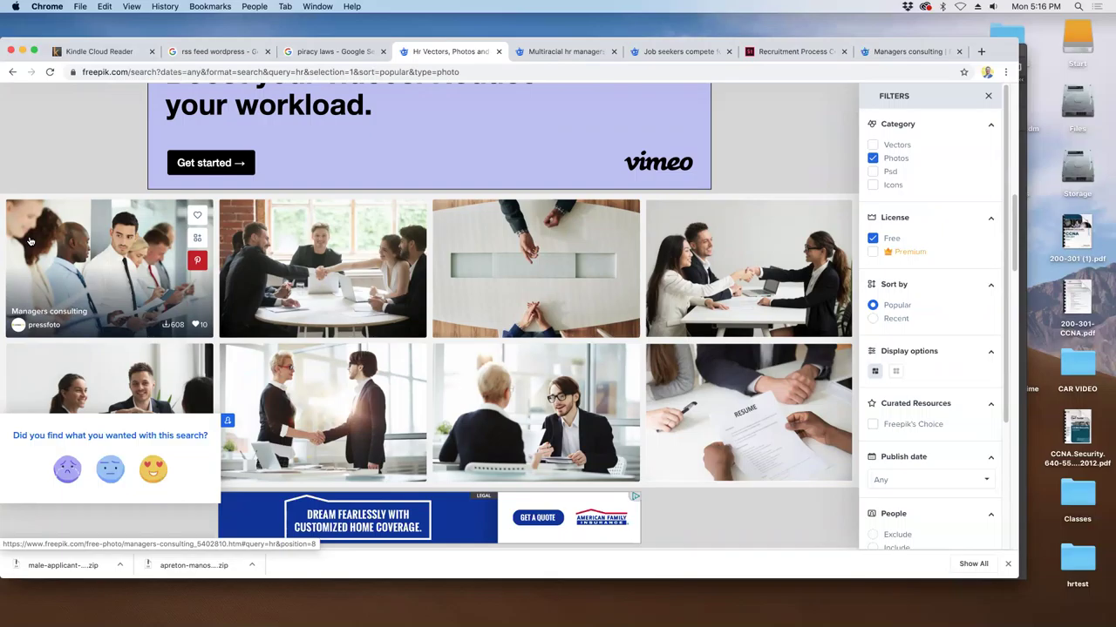
scroll(35, 251, down, 3)
scroll(35, 251, down, 3)
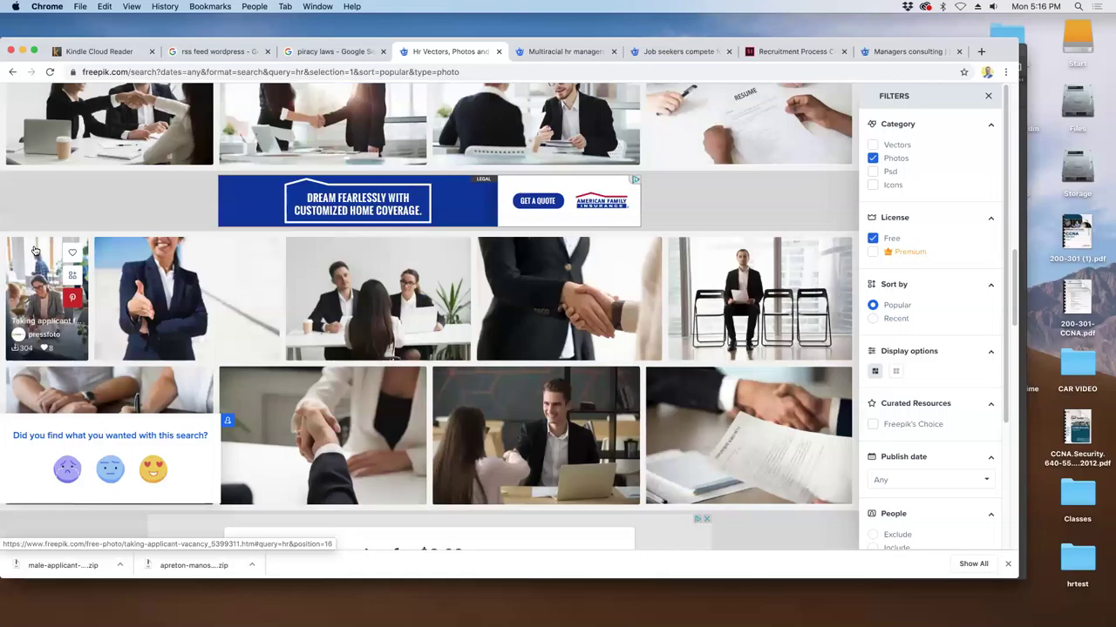
scroll(35, 251, down, 3)
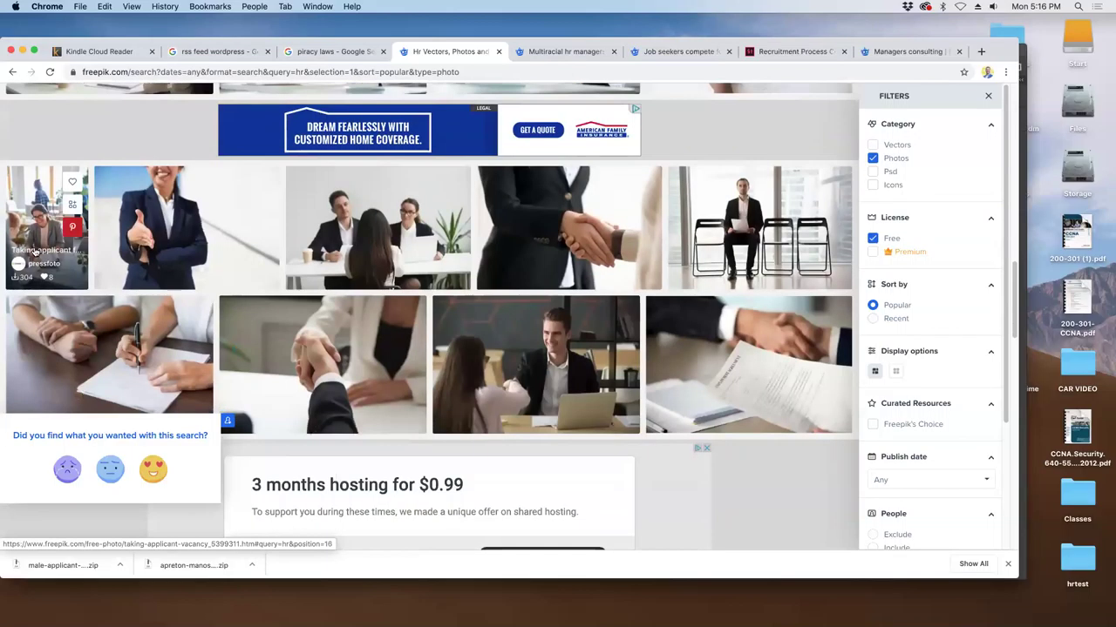
scroll(35, 251, down, 3)
scroll(35, 251, down, 3)
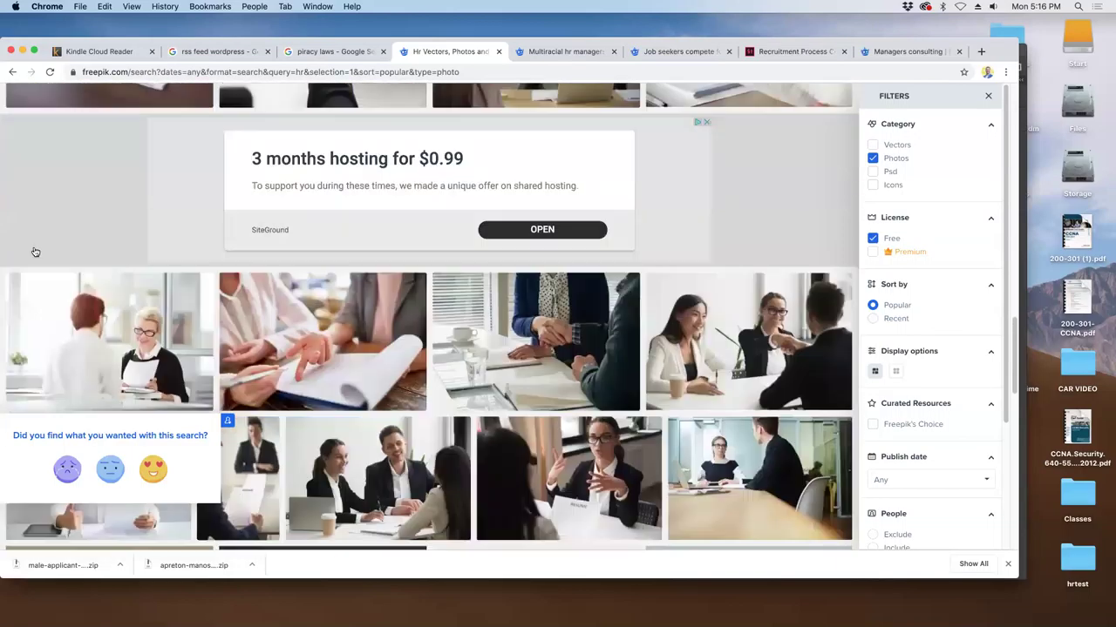
scroll(35, 252, down, 3)
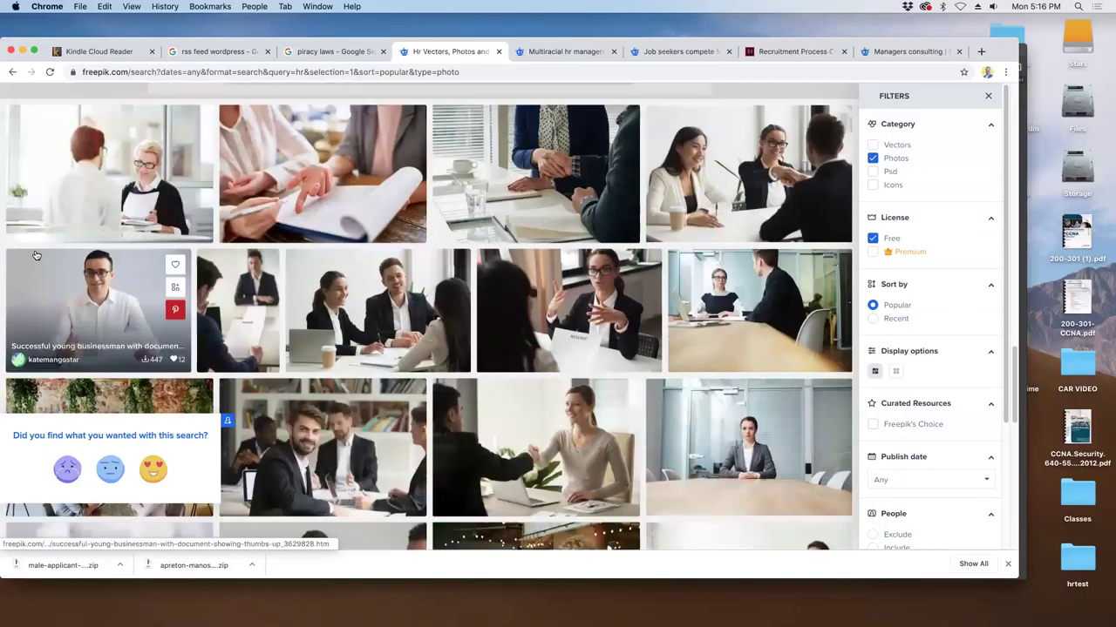
scroll(38, 254, down, 2)
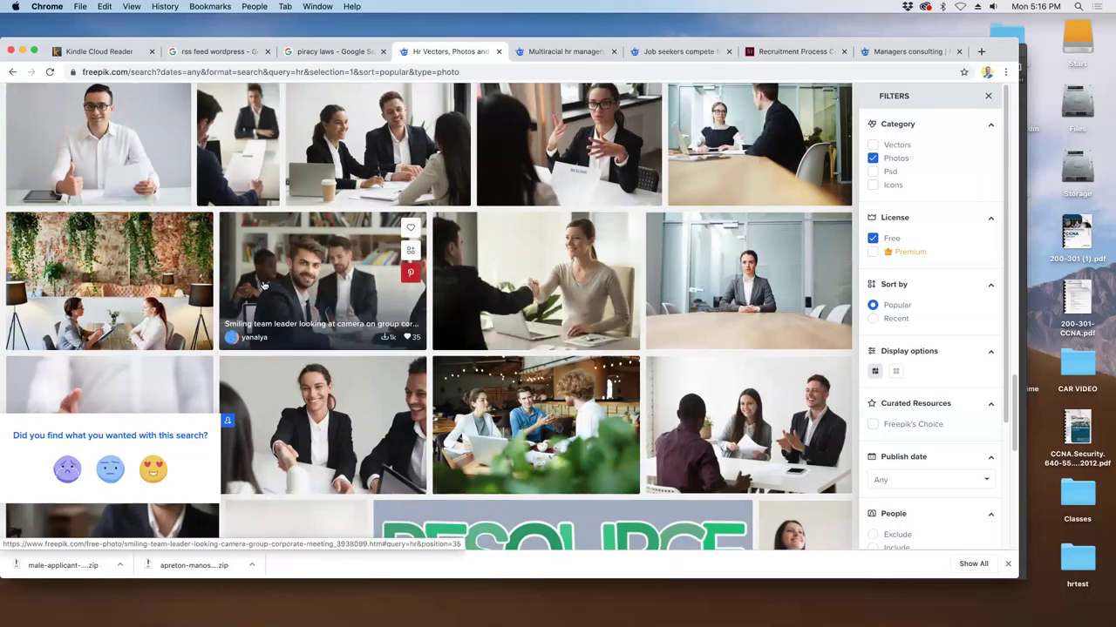
scroll(269, 294, down, 4)
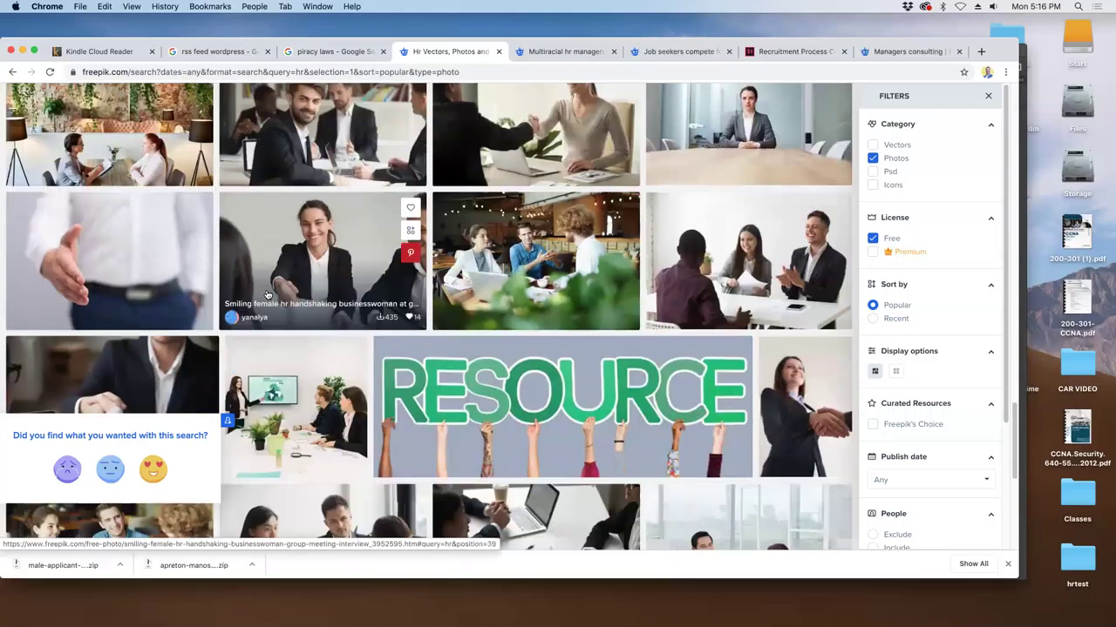
scroll(269, 295, down, 5)
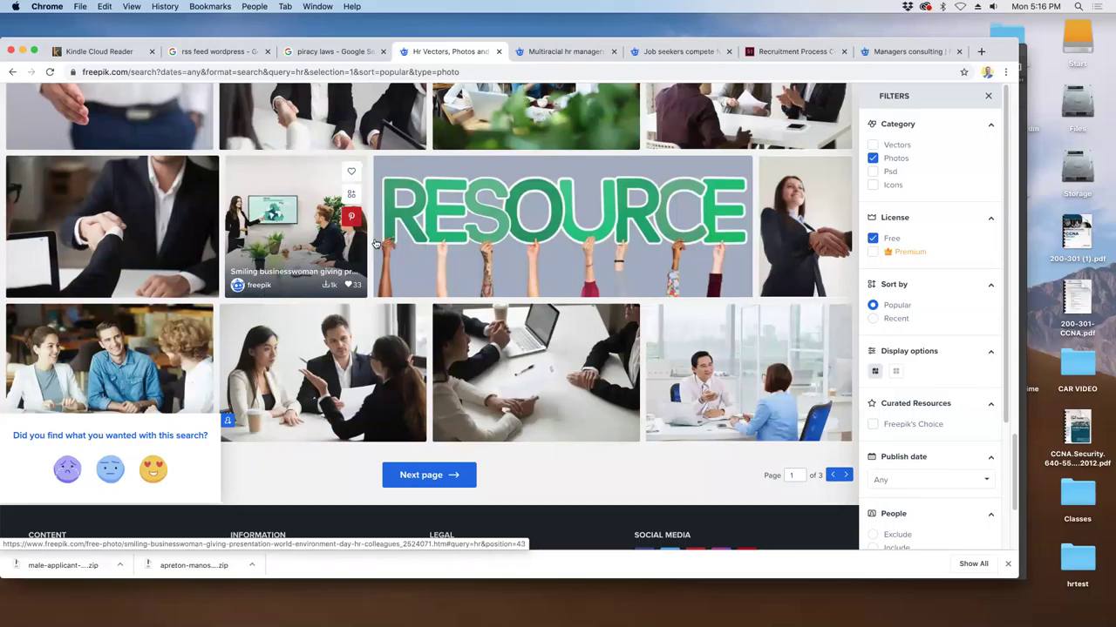
- Open the RESOURCE photo in a new tab and start its free download
right_click(544, 178)
click(573, 190)
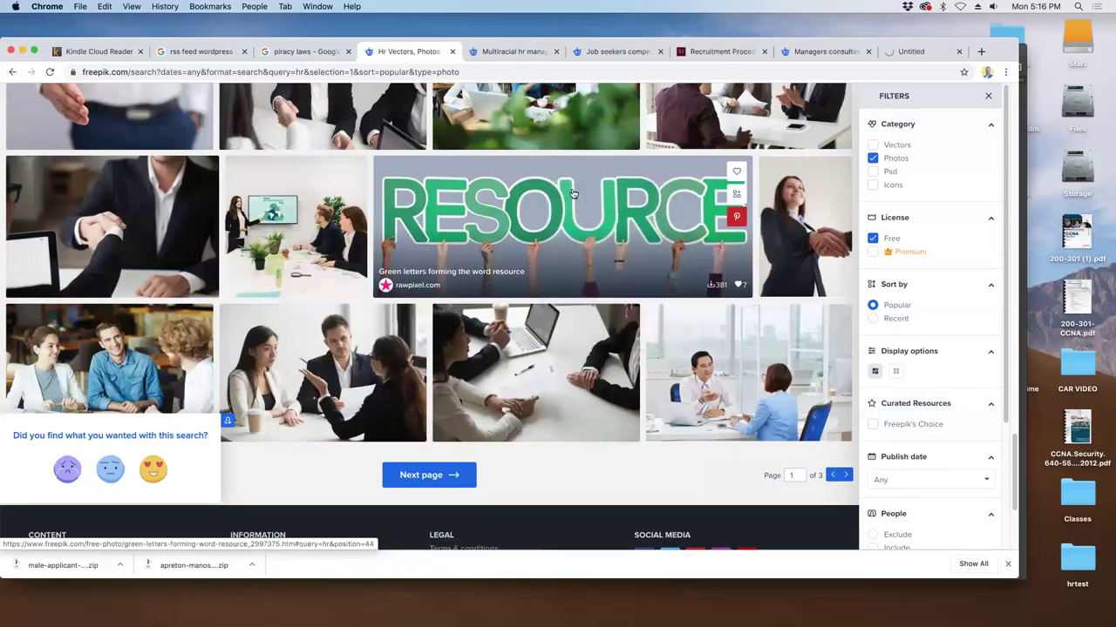
click(915, 51)
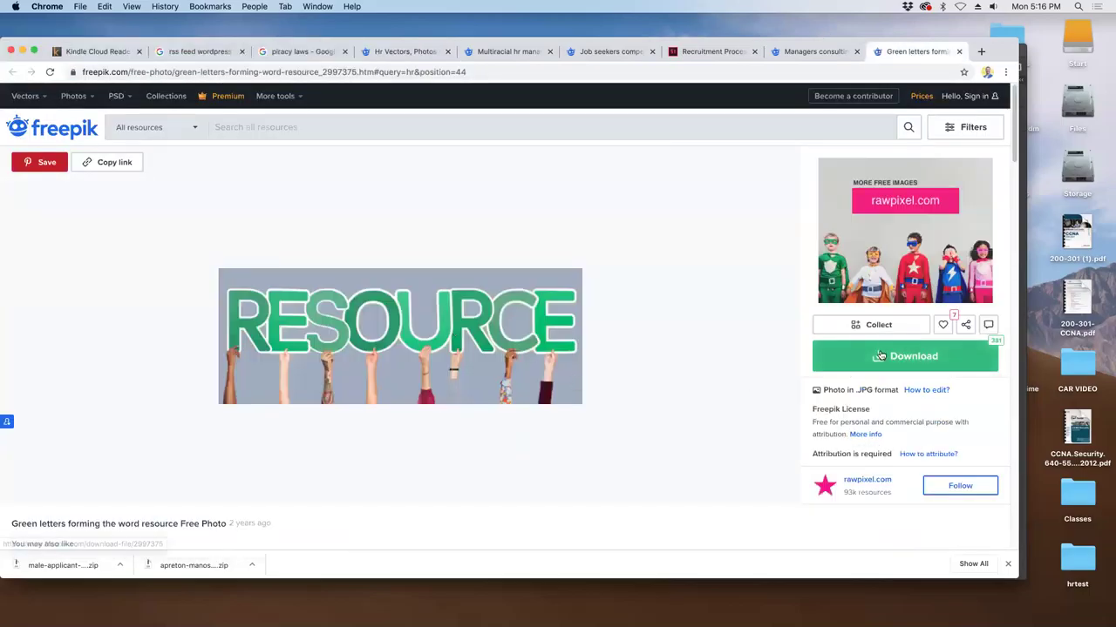
click(866, 359)
click(578, 301)
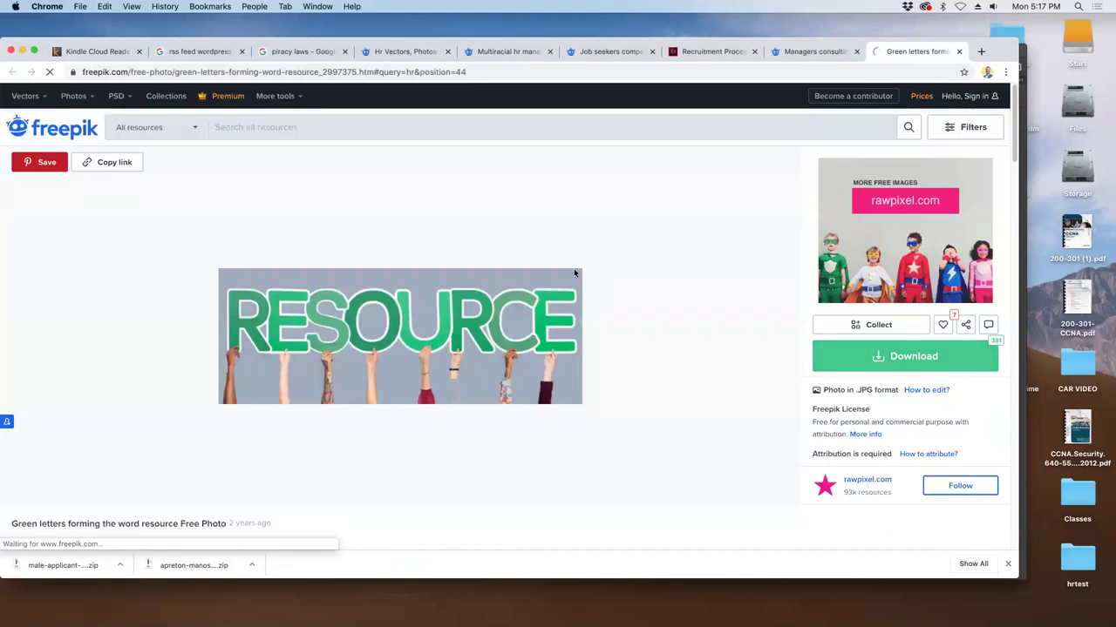
- Move the Multiracial hr managers page into its own window and free-download the Managers consulting photo
click(815, 52)
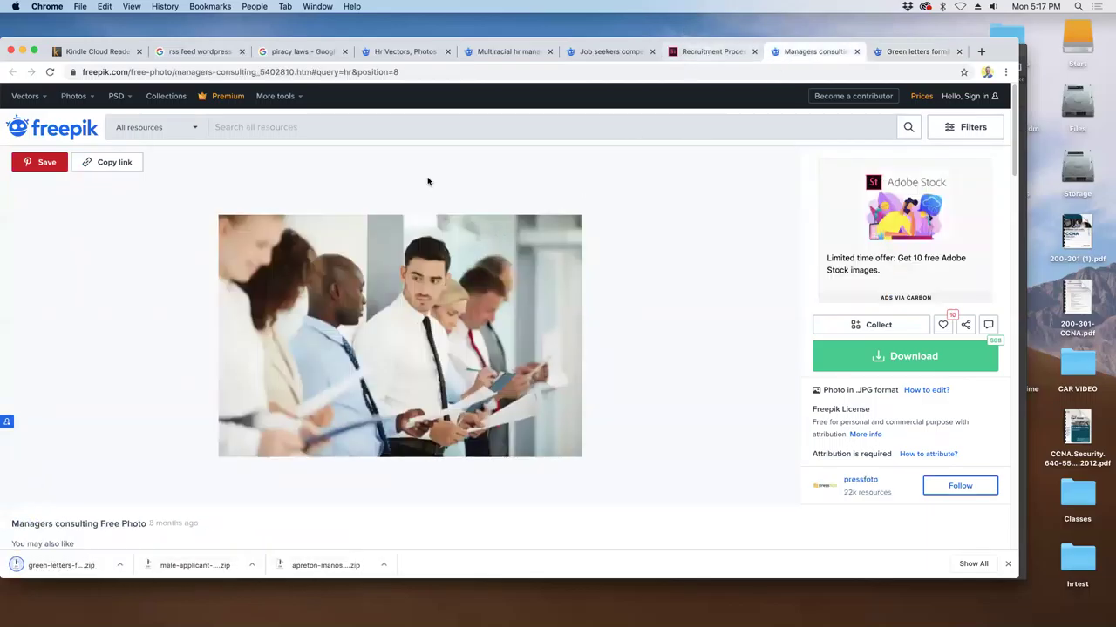
drag(498, 52, 687, 55)
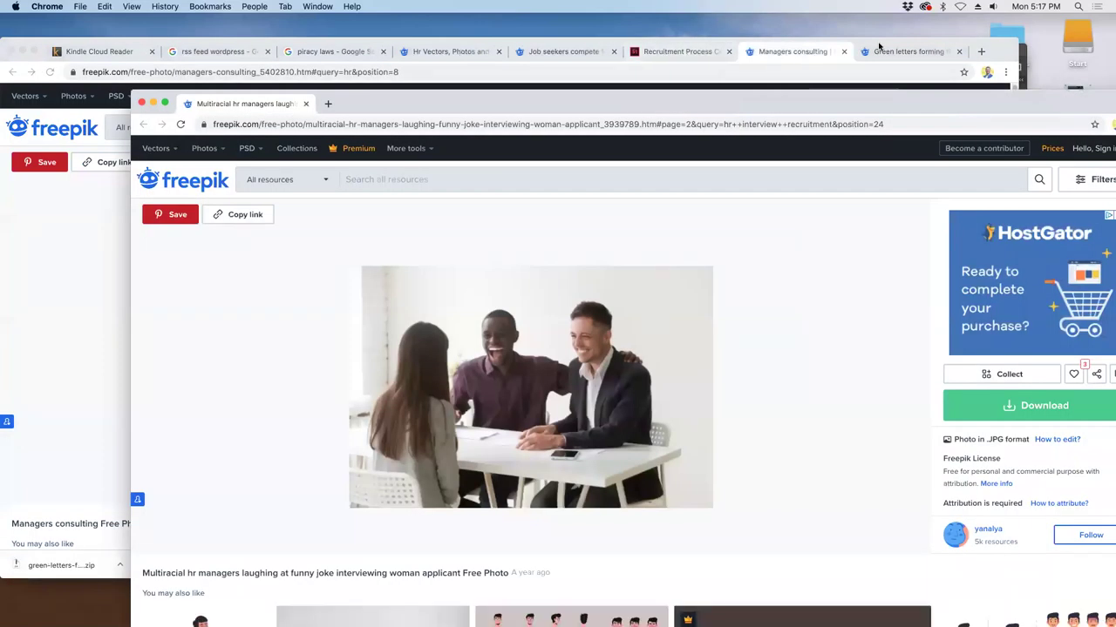
click(806, 52)
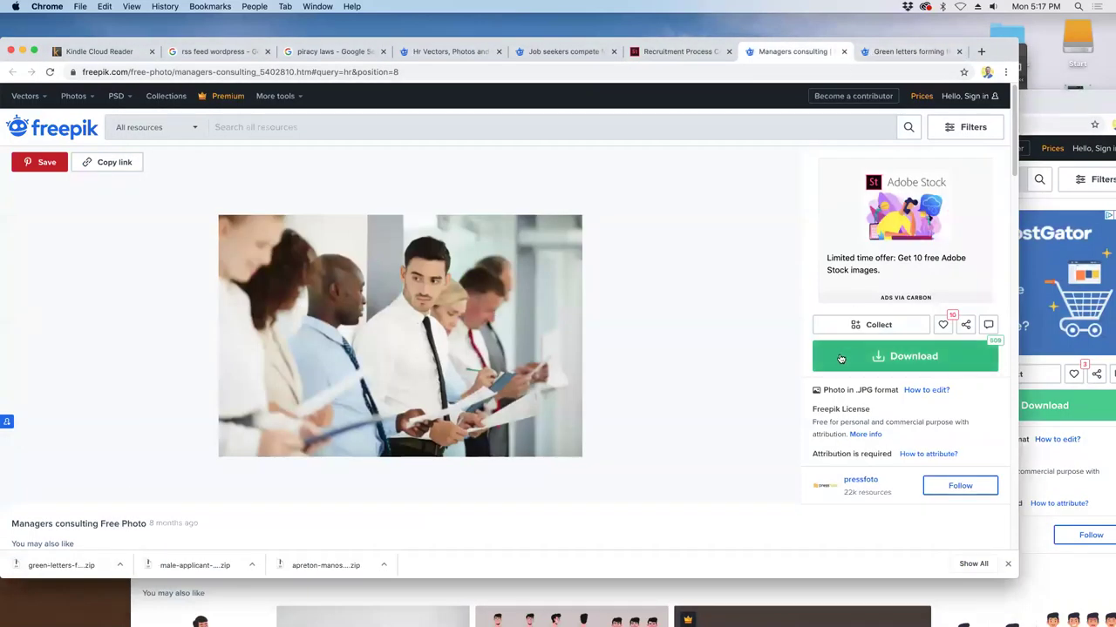
click(844, 351)
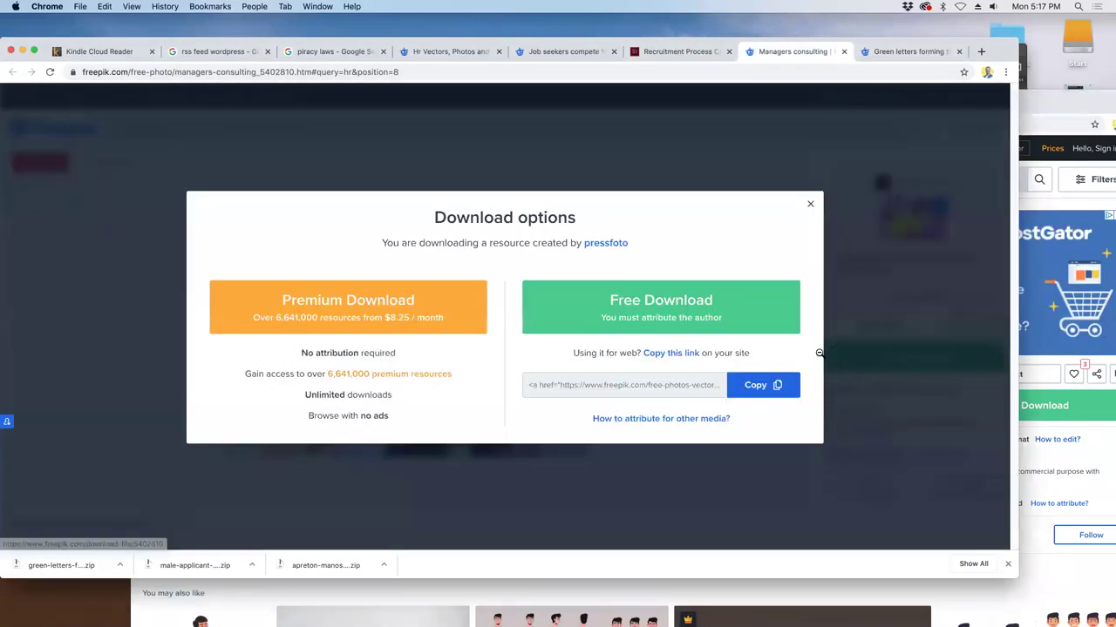
click(680, 313)
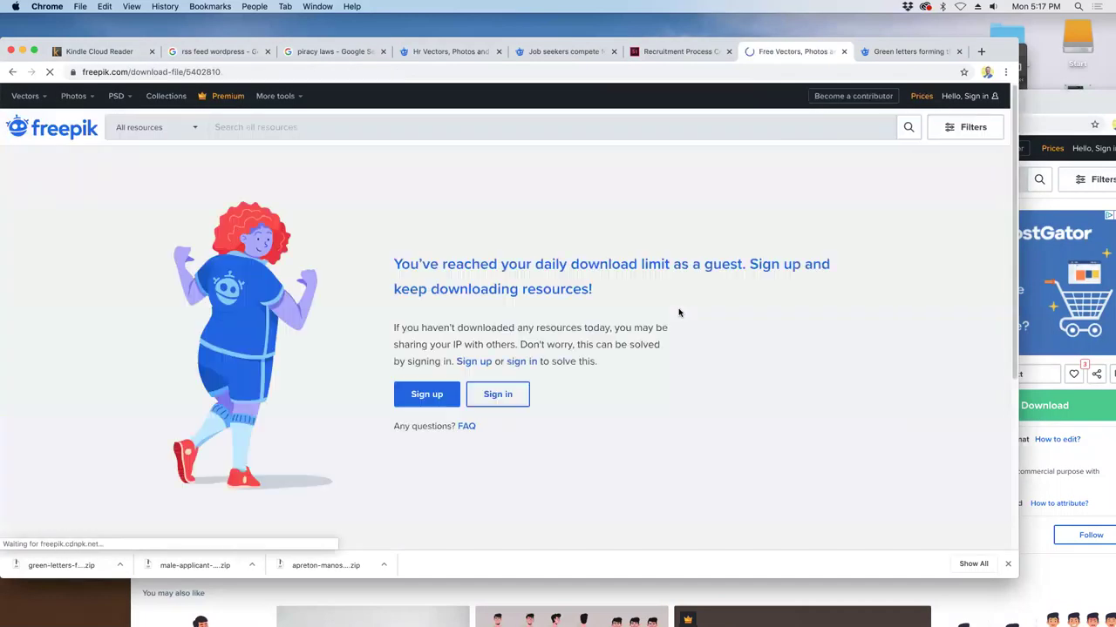
- Sign in to Freepik with a Google account and reopen the male applicant photo's download options
click(485, 396)
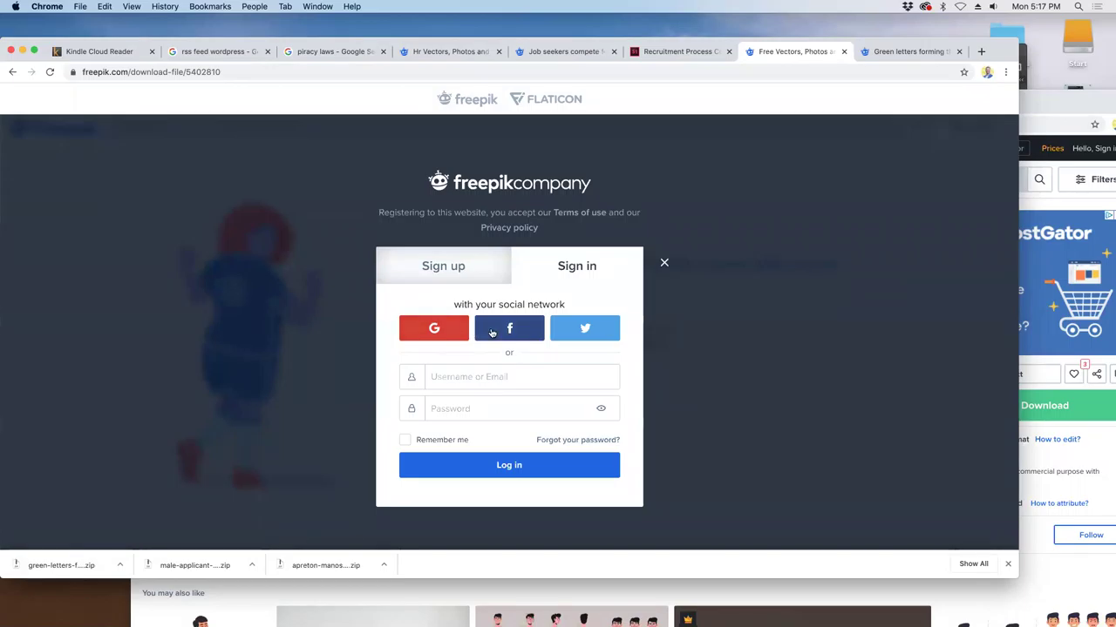
click(424, 332)
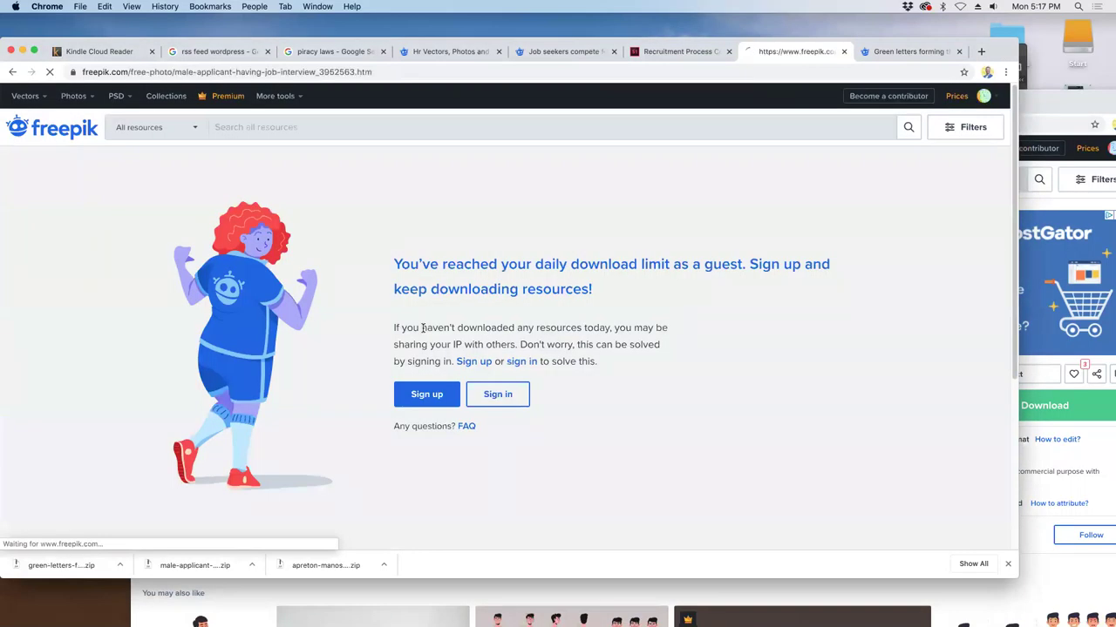
click(833, 358)
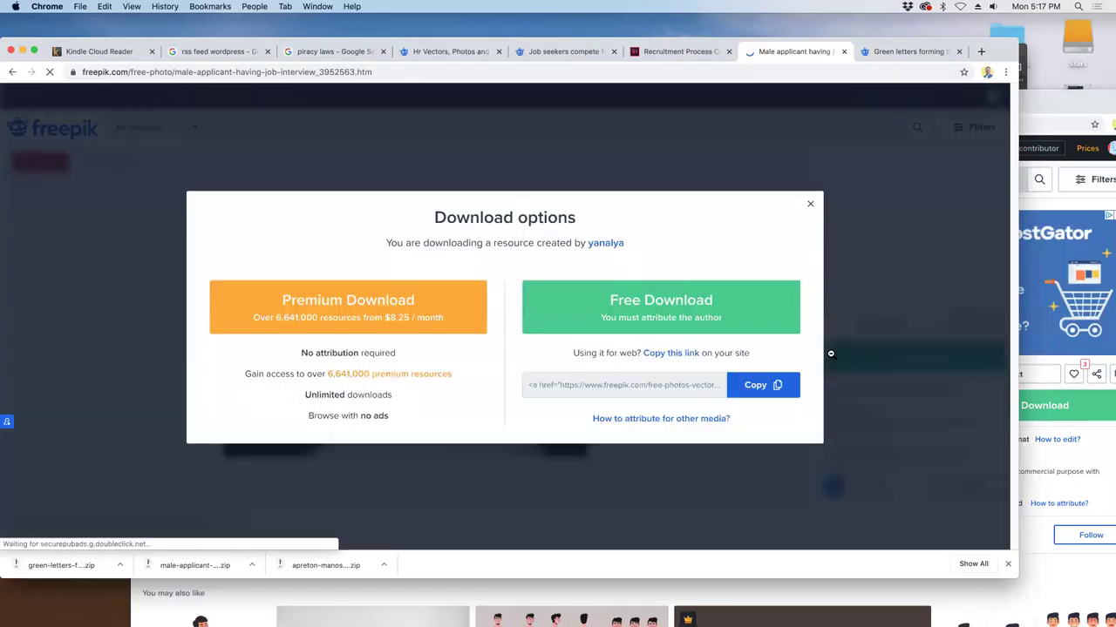
- Cycle through the Recruitment Process Concept, male applicant and Job seekers compete photo tabs
click(669, 54)
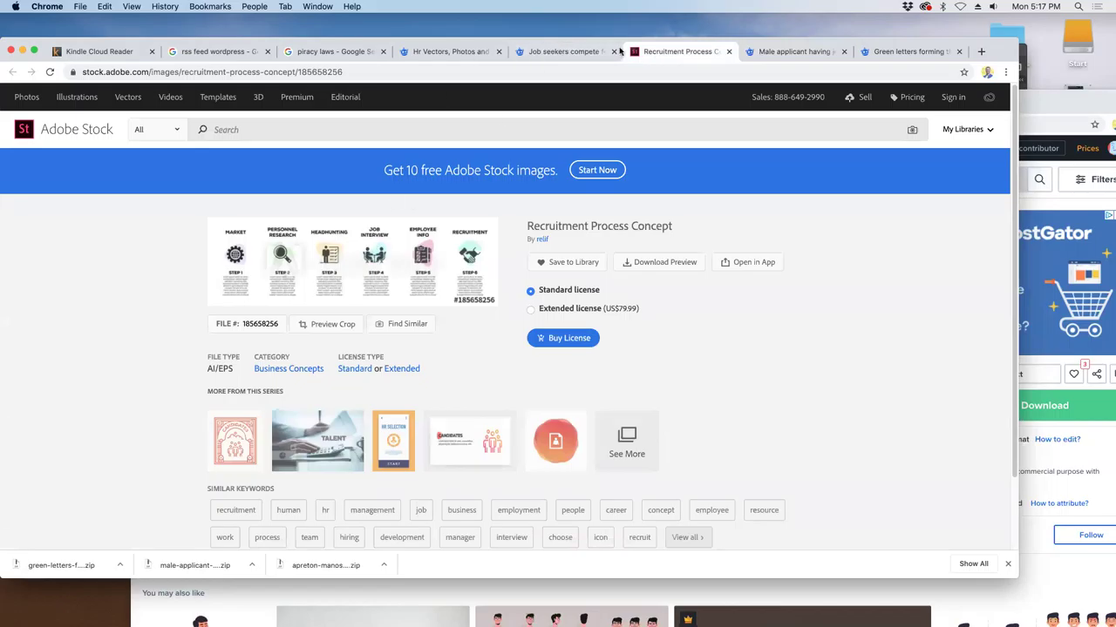
click(568, 52)
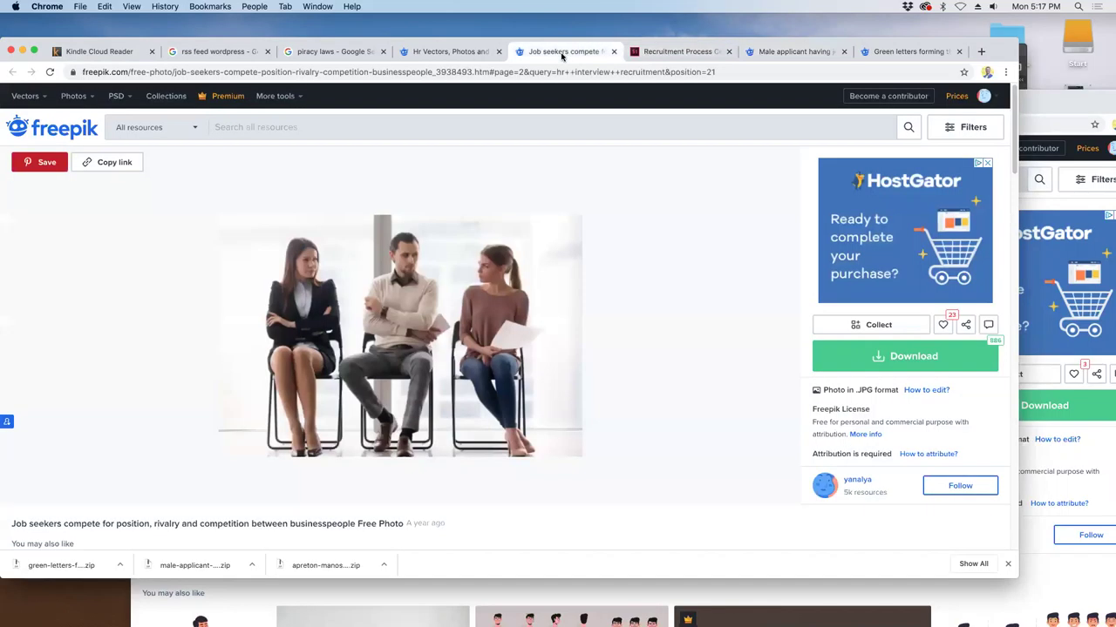
click(668, 52)
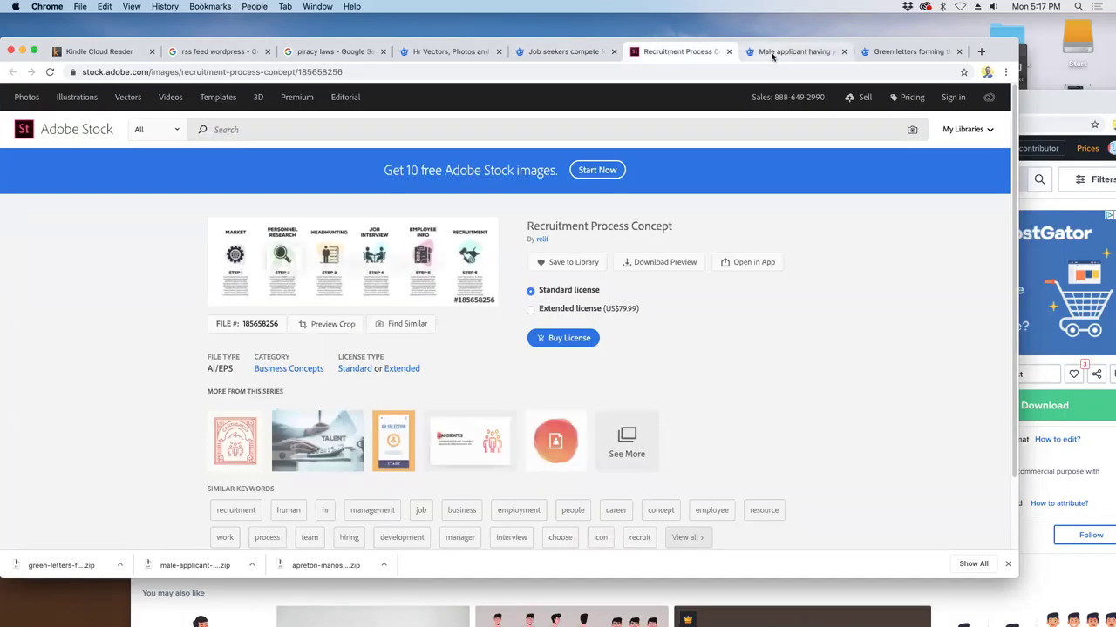
click(772, 52)
click(541, 52)
- Return to the 'hr' photo search results and scroll page 1
click(445, 52)
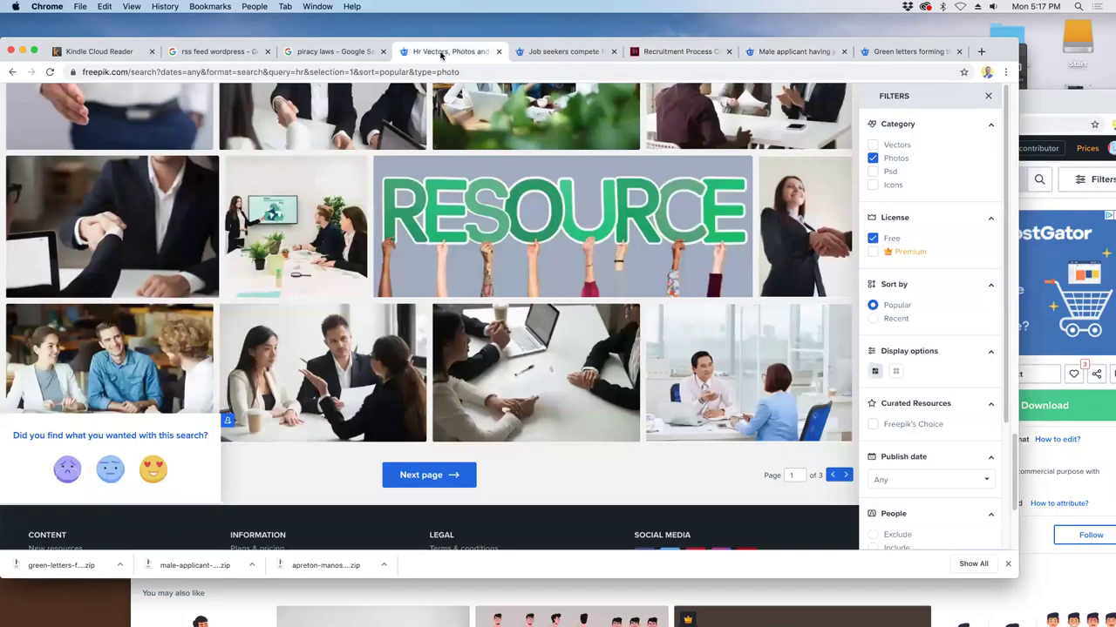
scroll(490, 357, down, 5)
scroll(545, 326, up, 7)
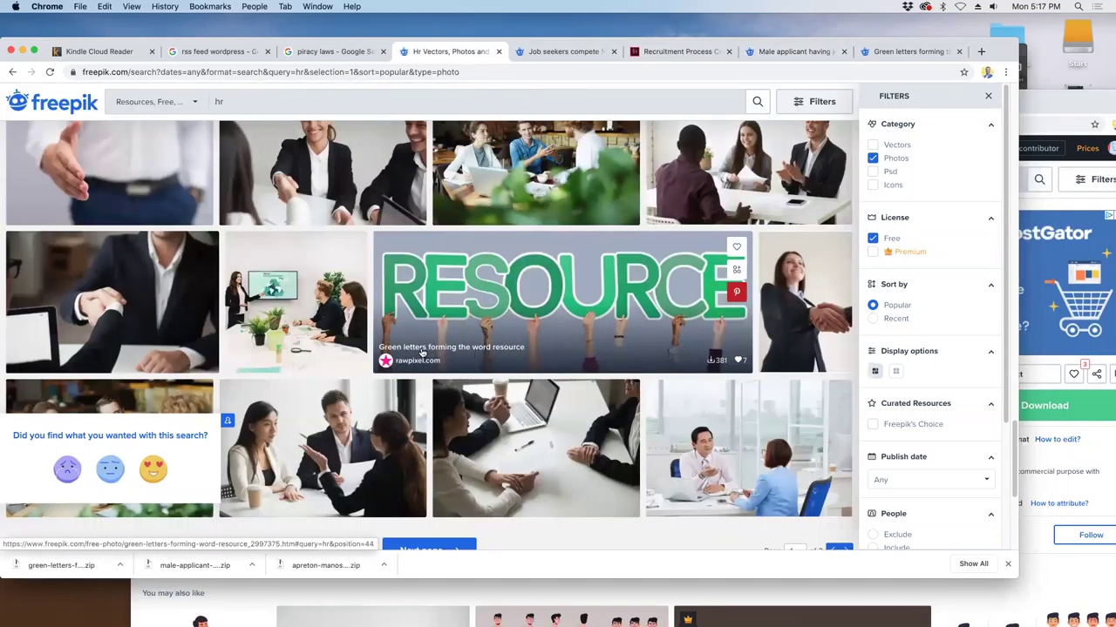
scroll(422, 352, down, 3)
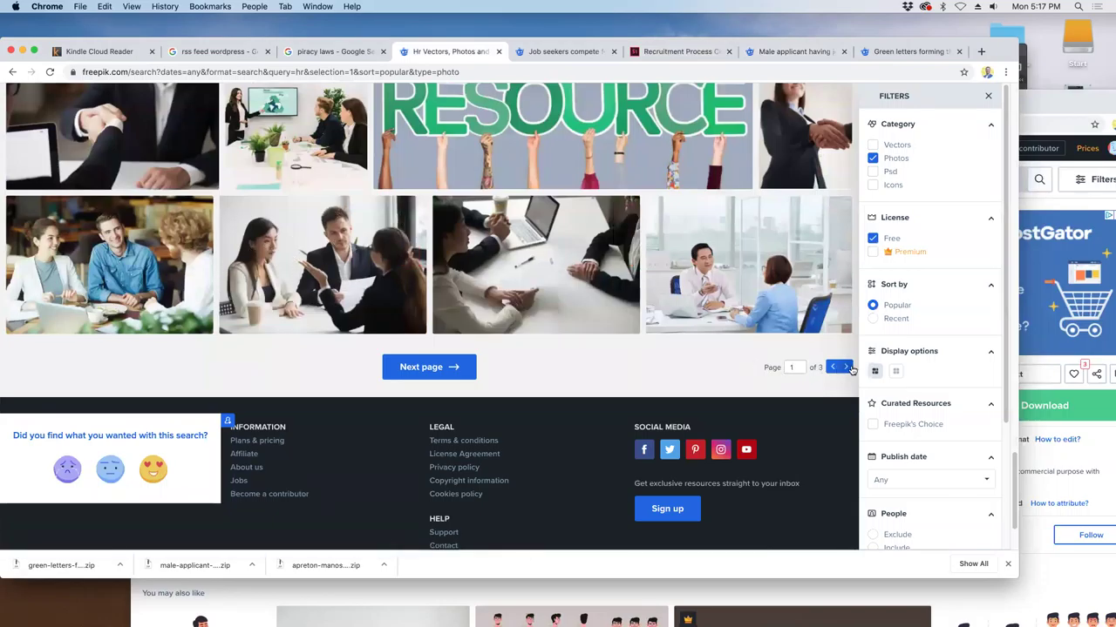
- Load page 2 of the 'hr' results and browse through all its photos
click(845, 368)
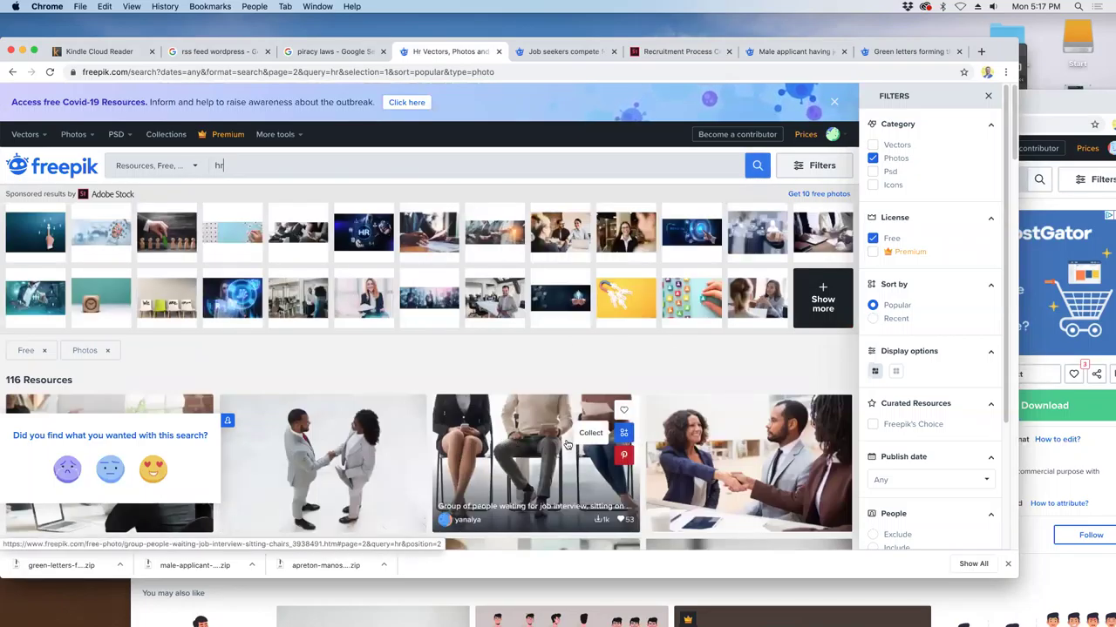
scroll(459, 387, down, 2)
scroll(459, 387, down, 2)
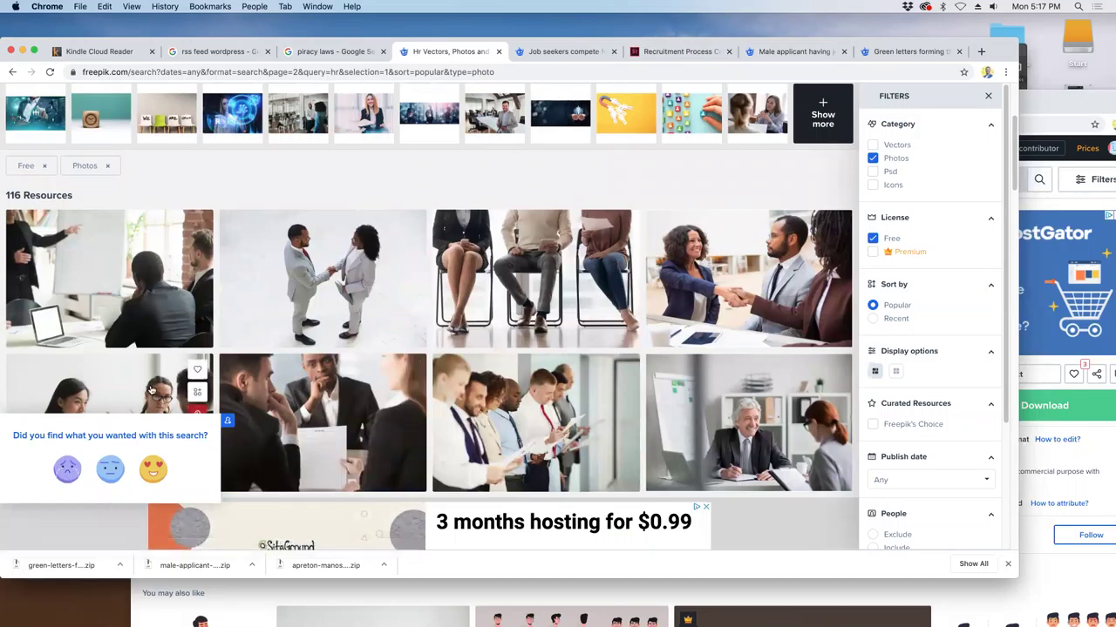
scroll(403, 390, down, 2)
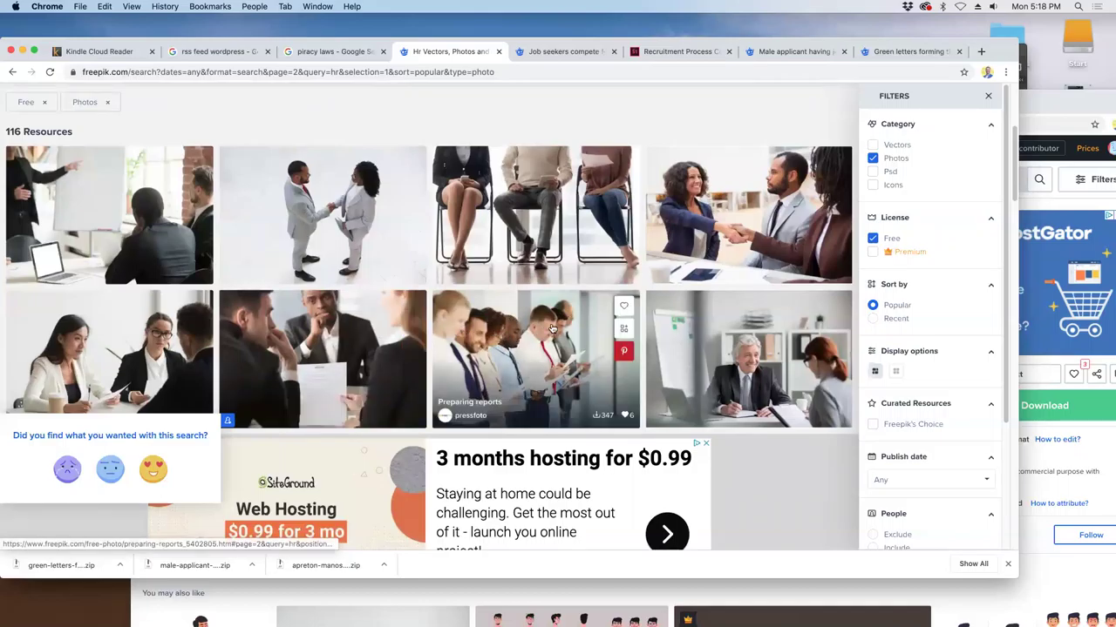
scroll(478, 345, down, 3)
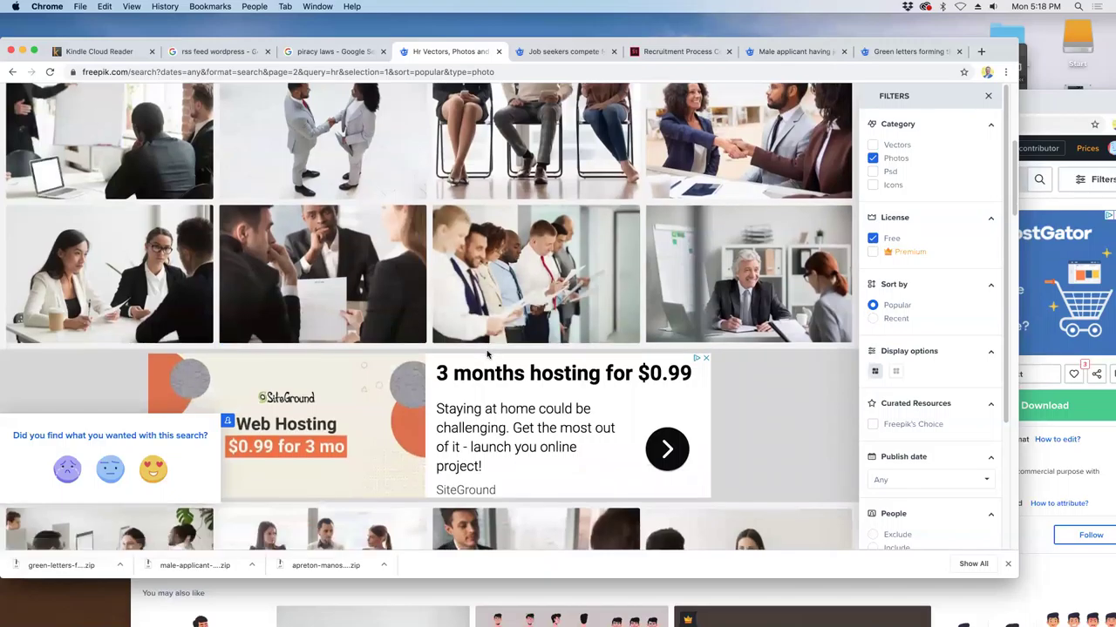
scroll(488, 354, down, 8)
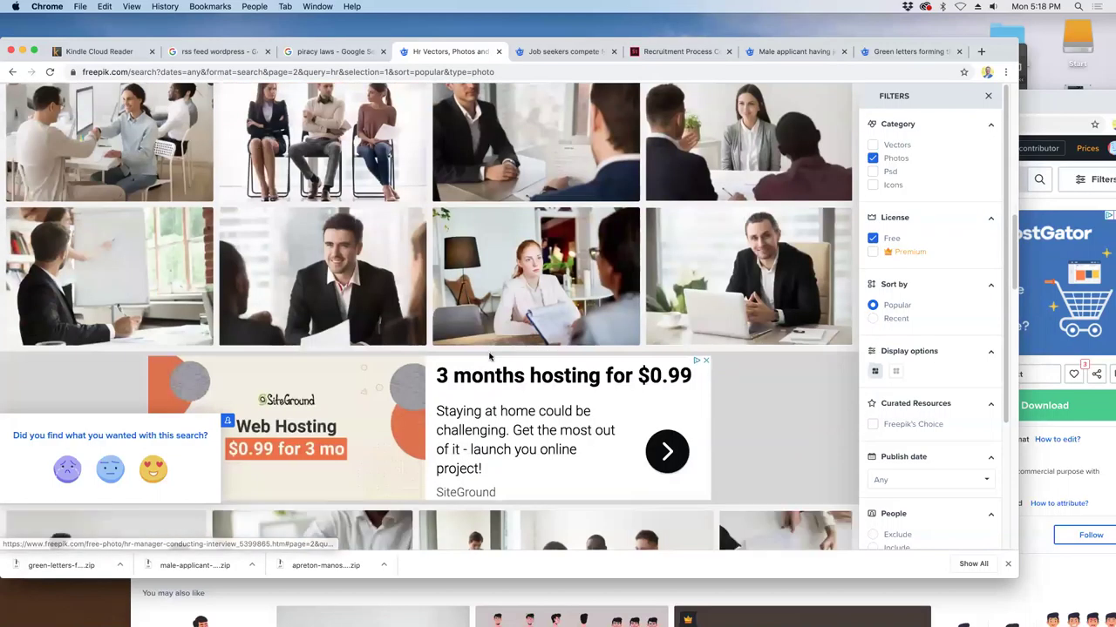
scroll(490, 358, down, 1)
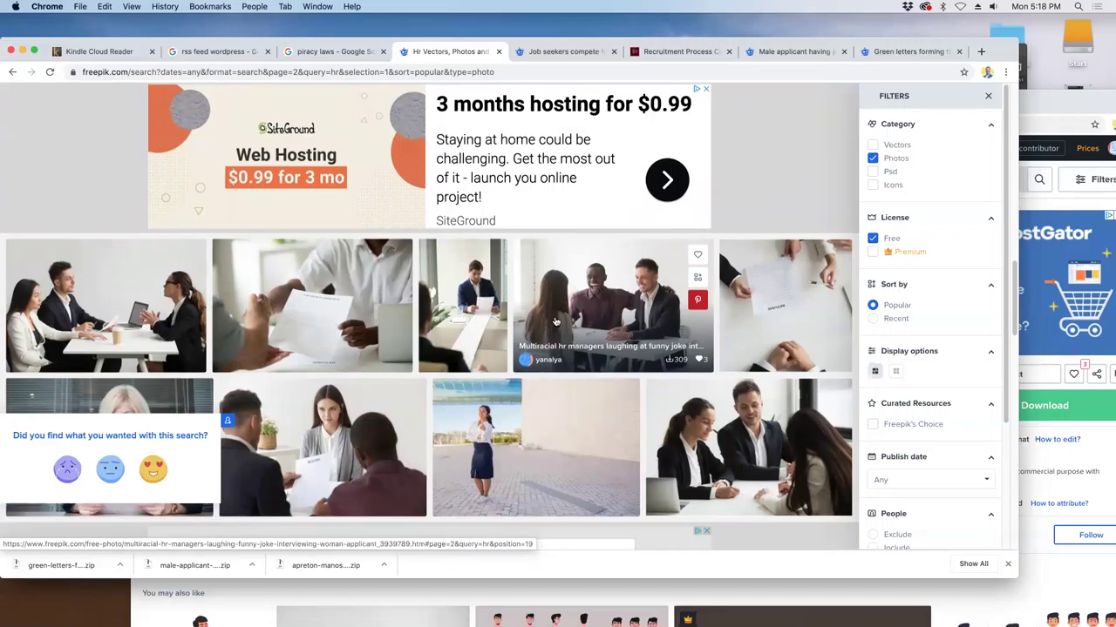
scroll(555, 323, down, 4)
scroll(711, 364, down, 1)
scroll(711, 364, down, 8)
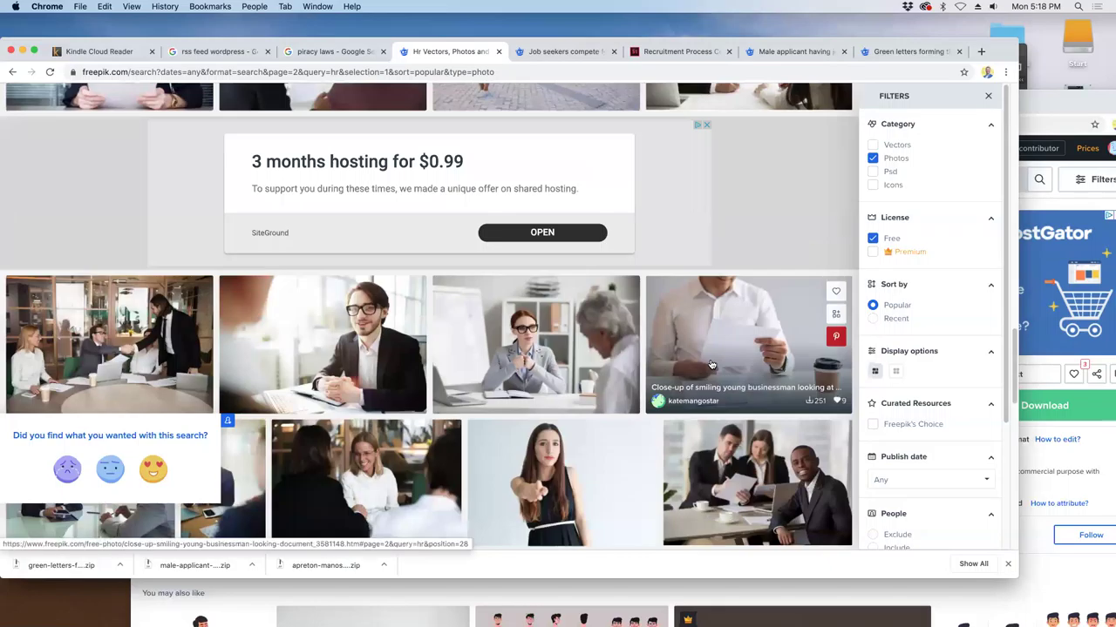
scroll(711, 363, down, 2)
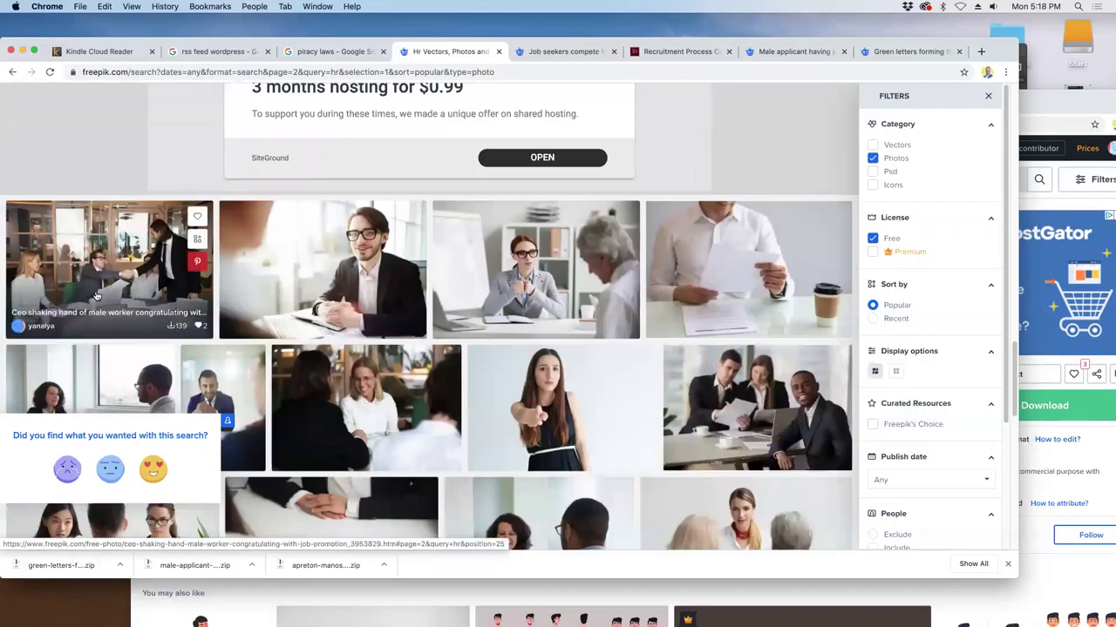
scroll(493, 391, down, 8)
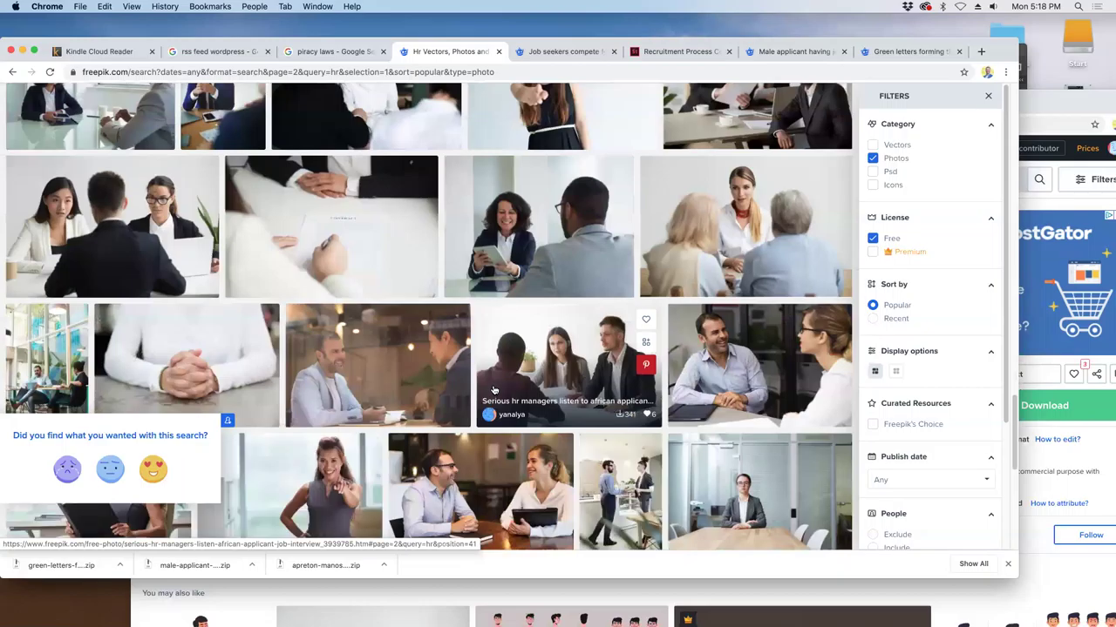
scroll(493, 390, down, 3)
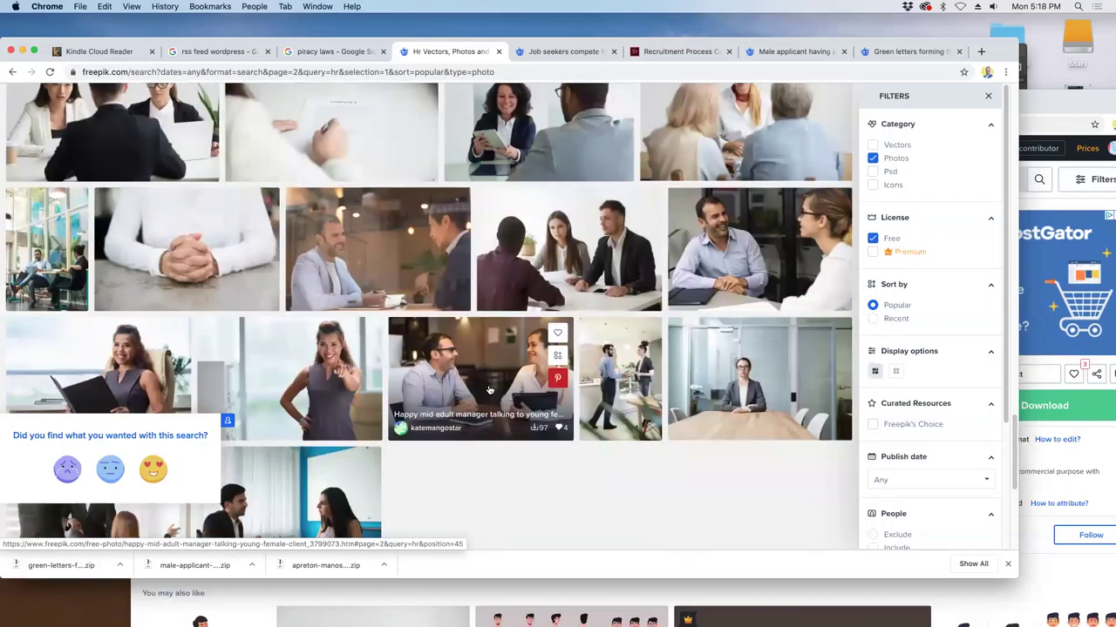
scroll(453, 366, down, 4)
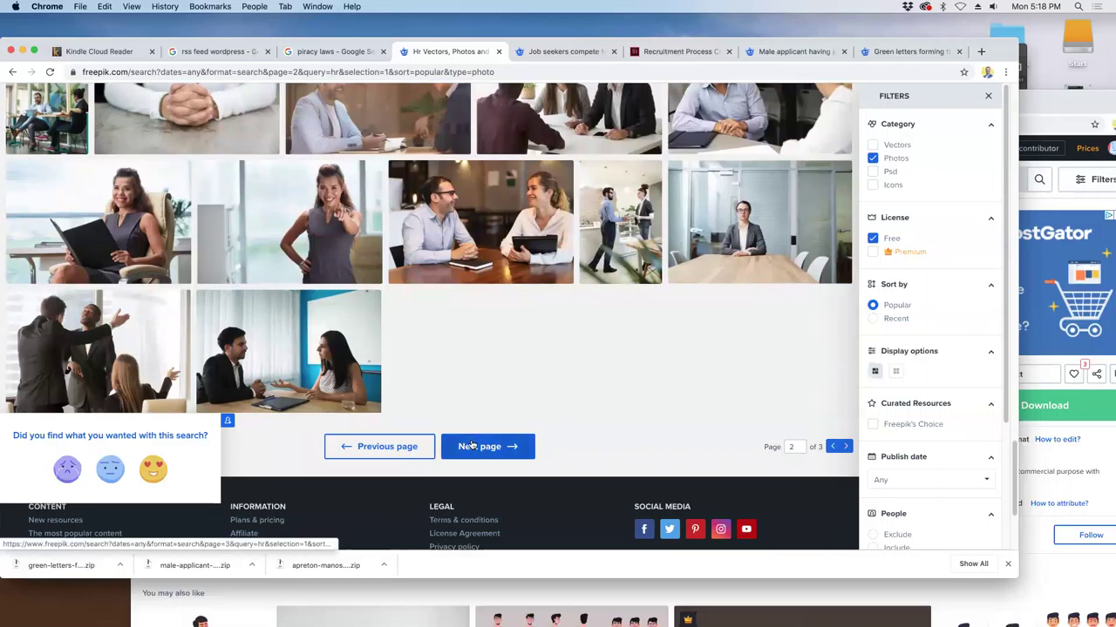
- Load page 3, browse its last photos, then step back to the previous page
click(470, 445)
scroll(472, 446, down, 2)
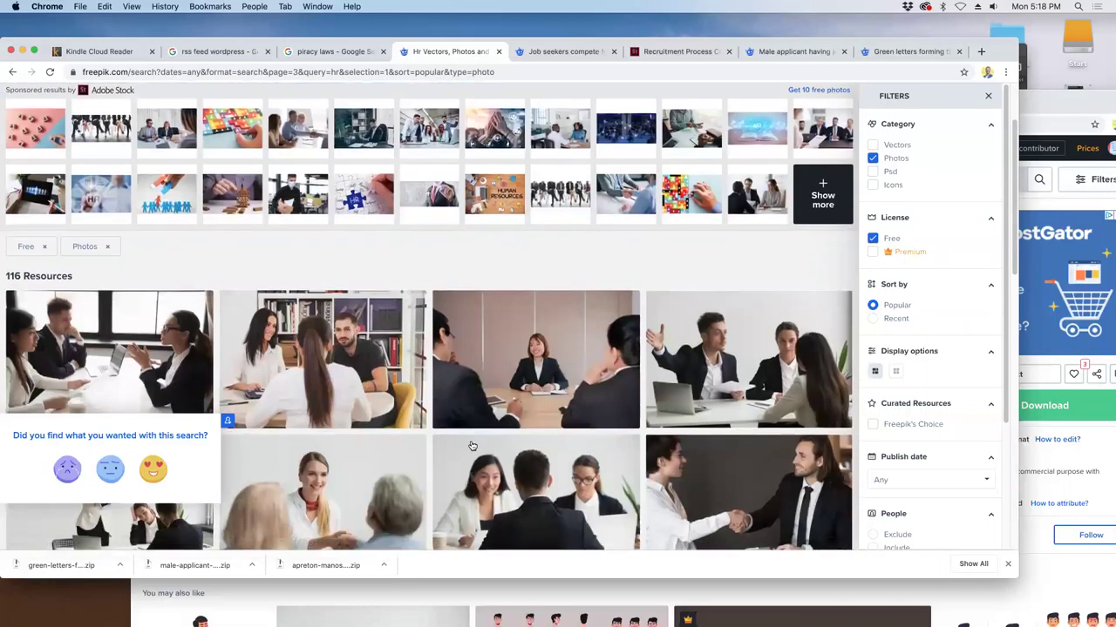
scroll(471, 446, down, 3)
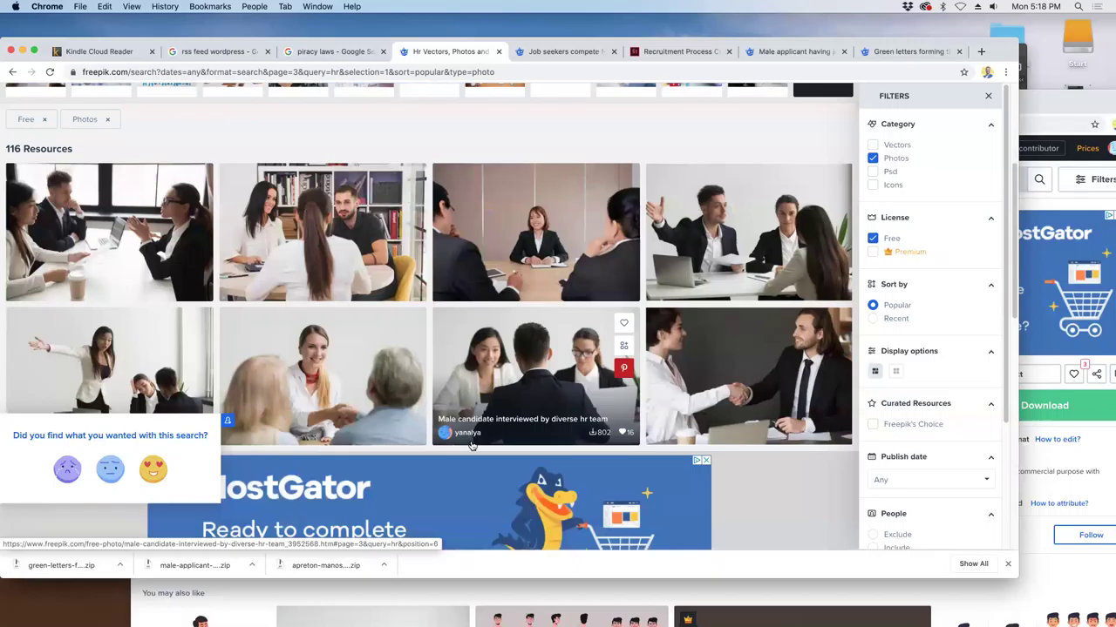
scroll(470, 446, down, 8)
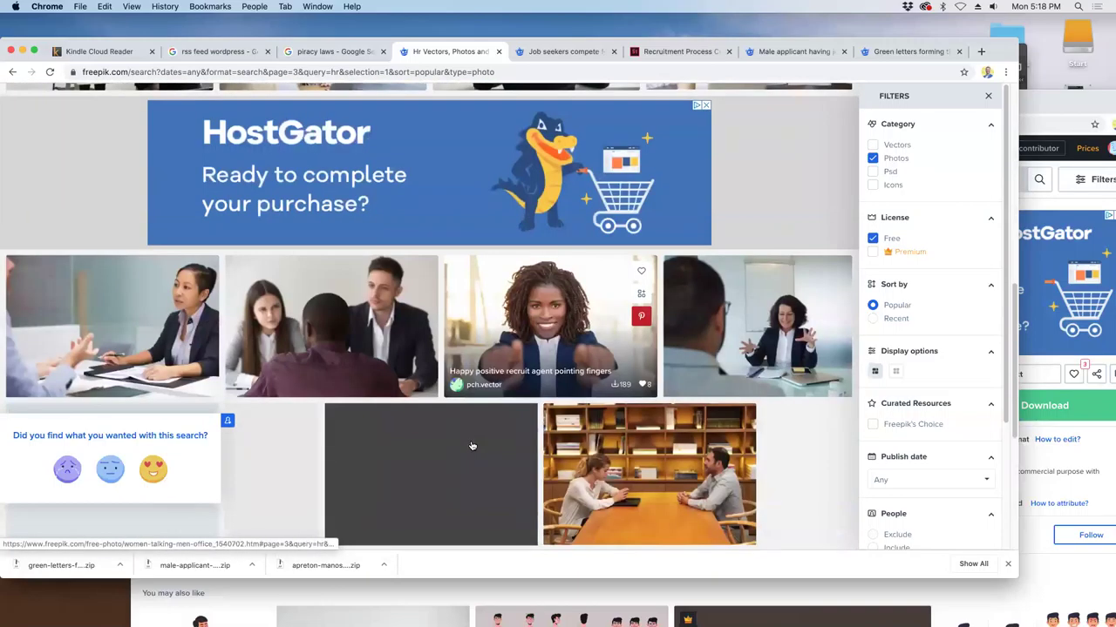
scroll(470, 445, down, 4)
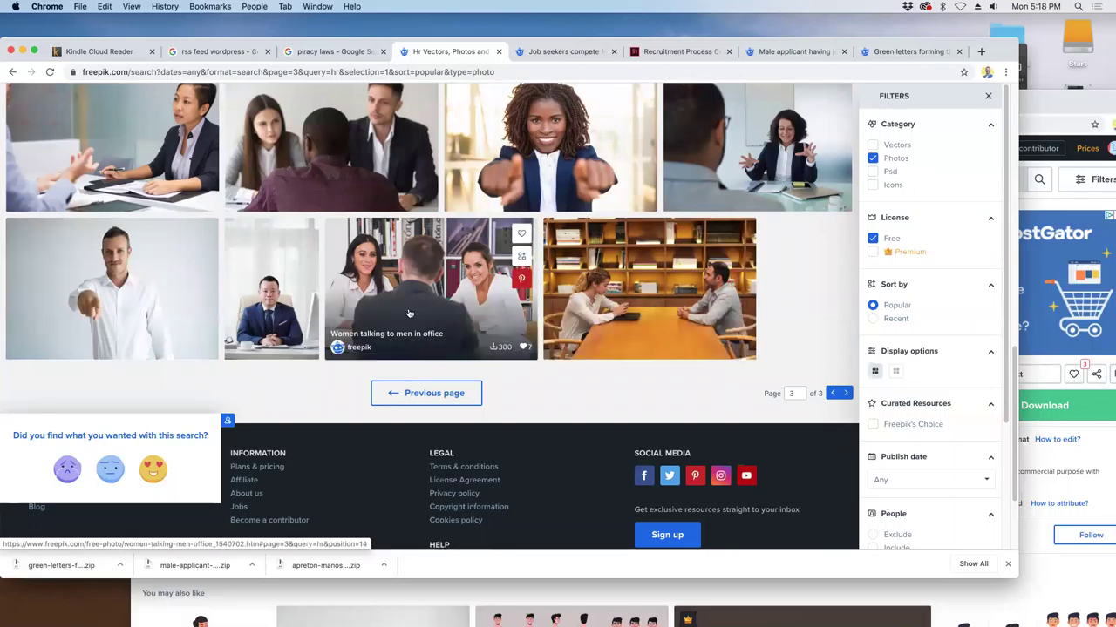
click(424, 393)
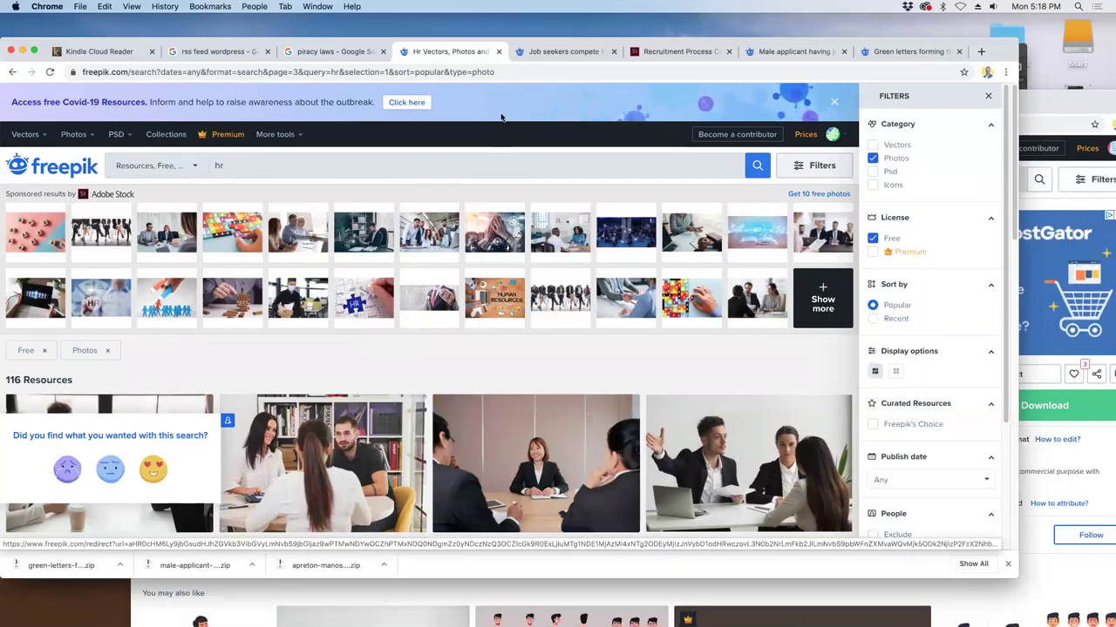
- Go back to the male applicant job interview photo tab and choose its Free Download
click(549, 50)
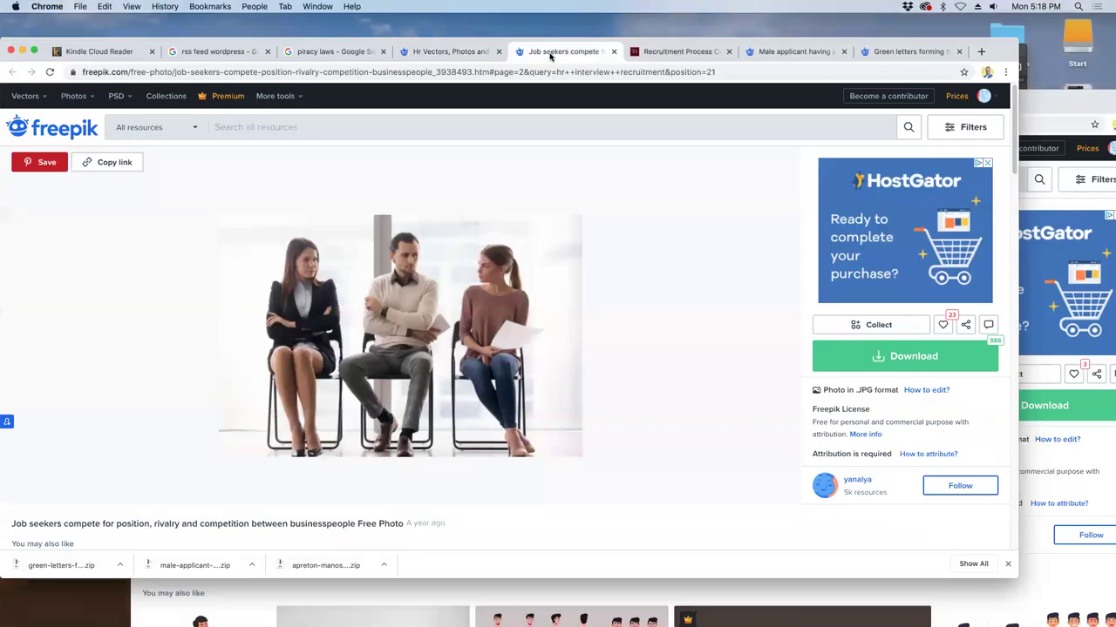
click(684, 53)
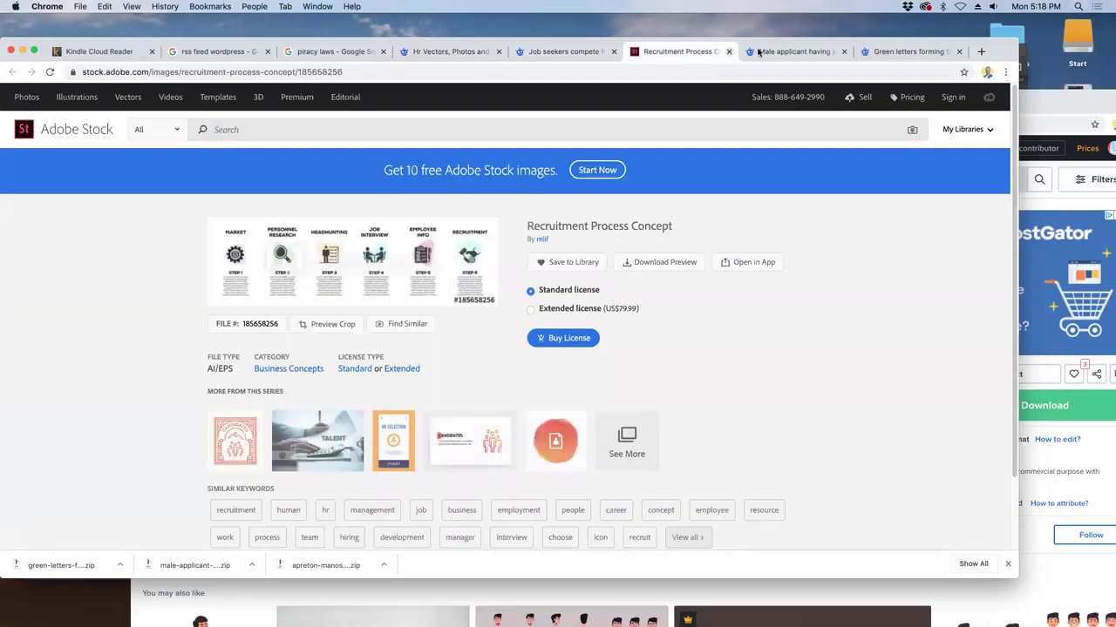
click(761, 53)
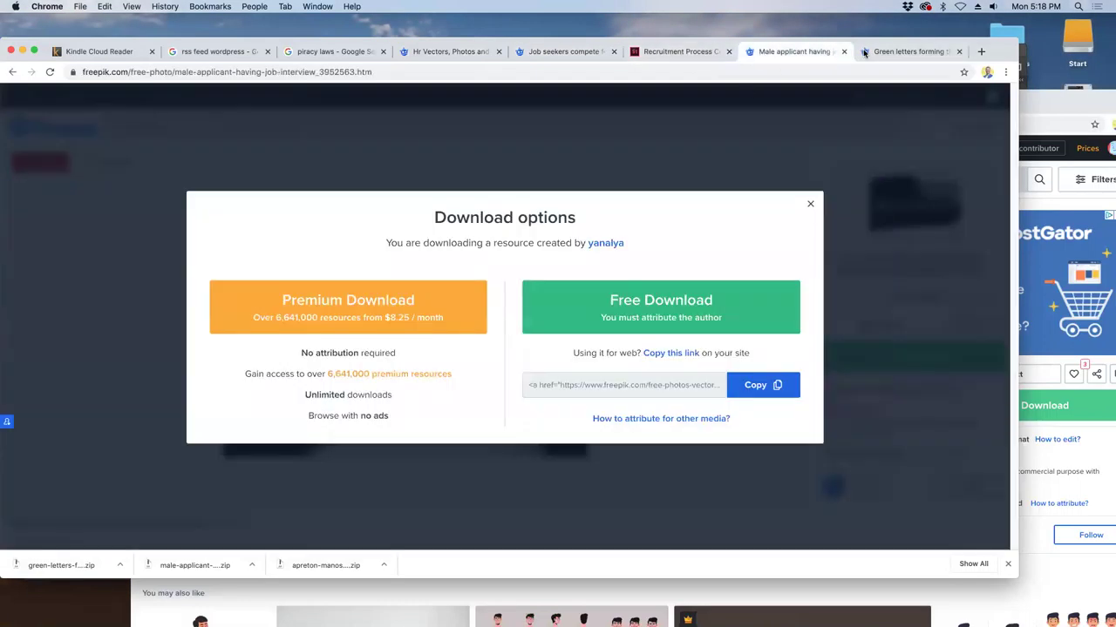
click(864, 53)
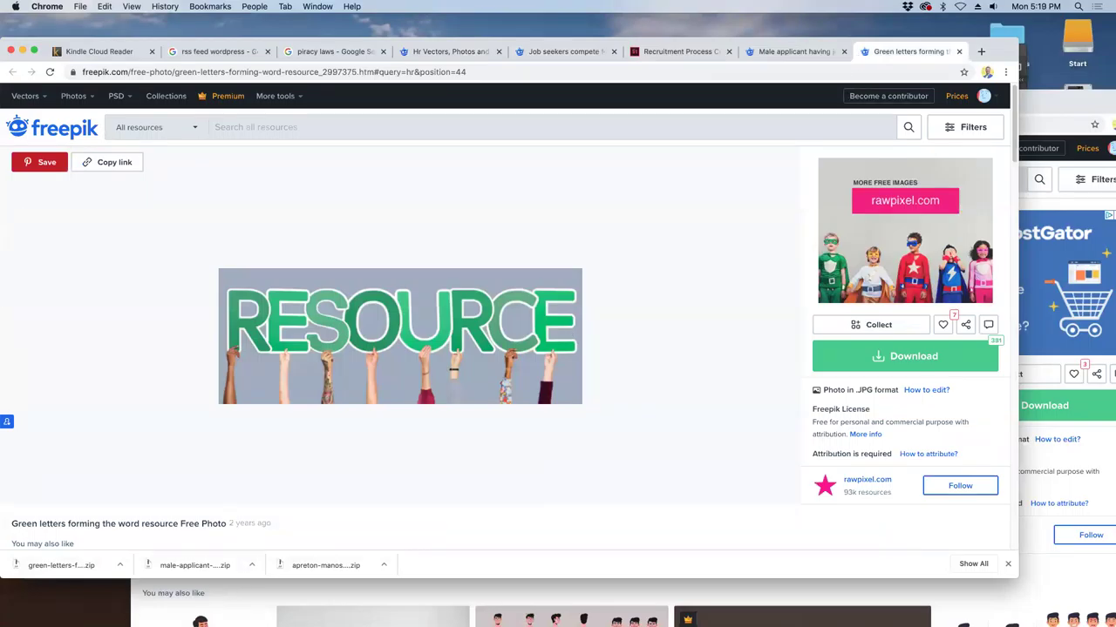
click(97, 51)
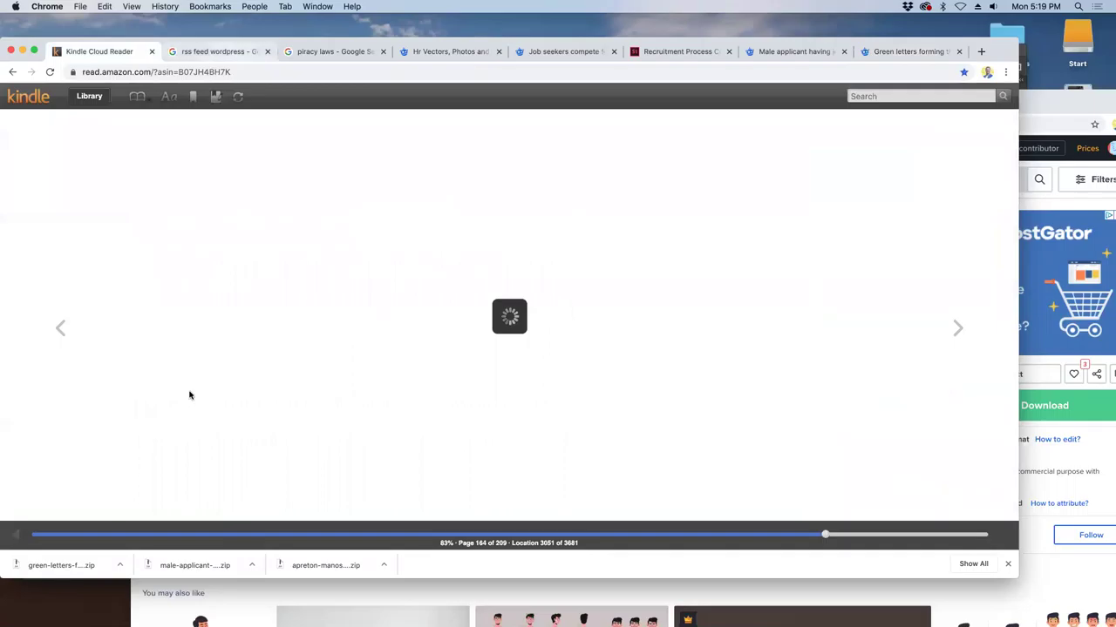
click(885, 54)
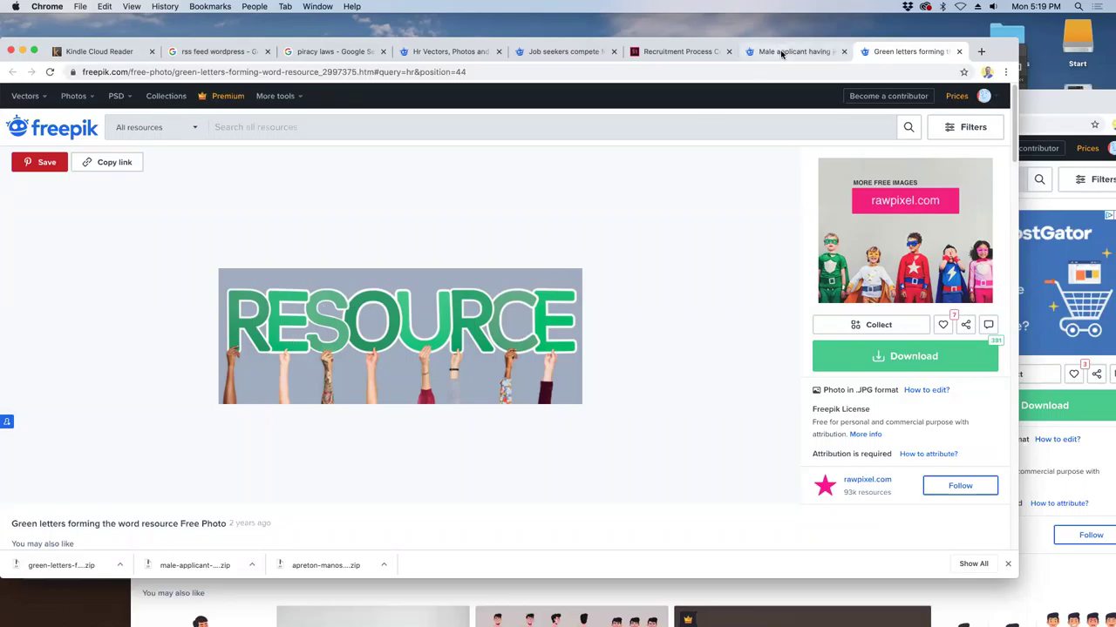
click(782, 54)
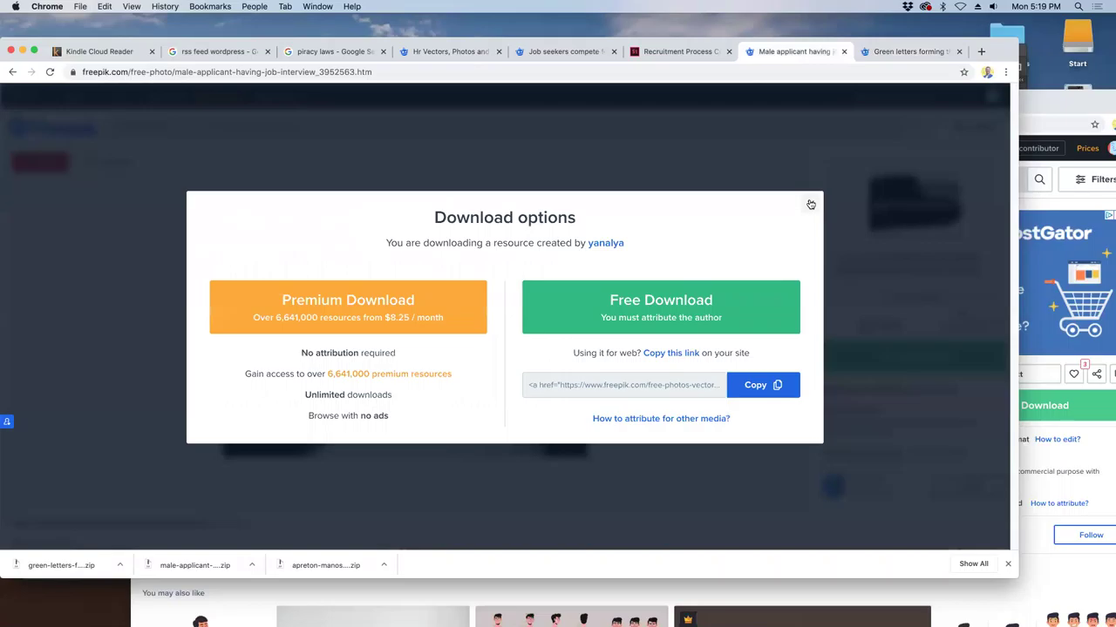
click(661, 319)
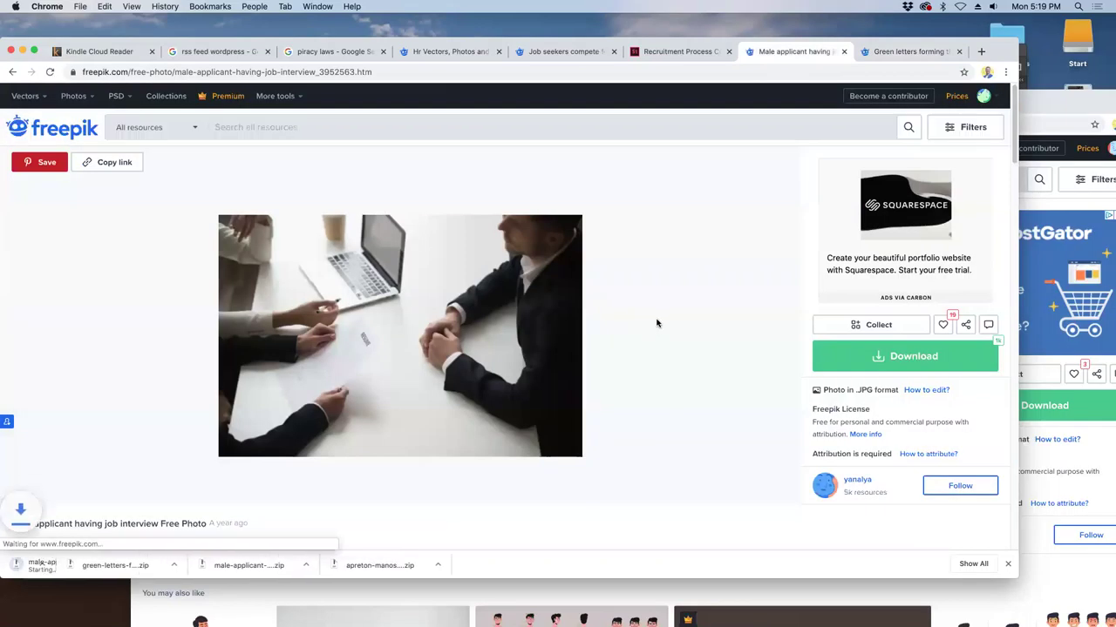
- Return to the 'hr' photo search results and go back to the previous page
click(688, 53)
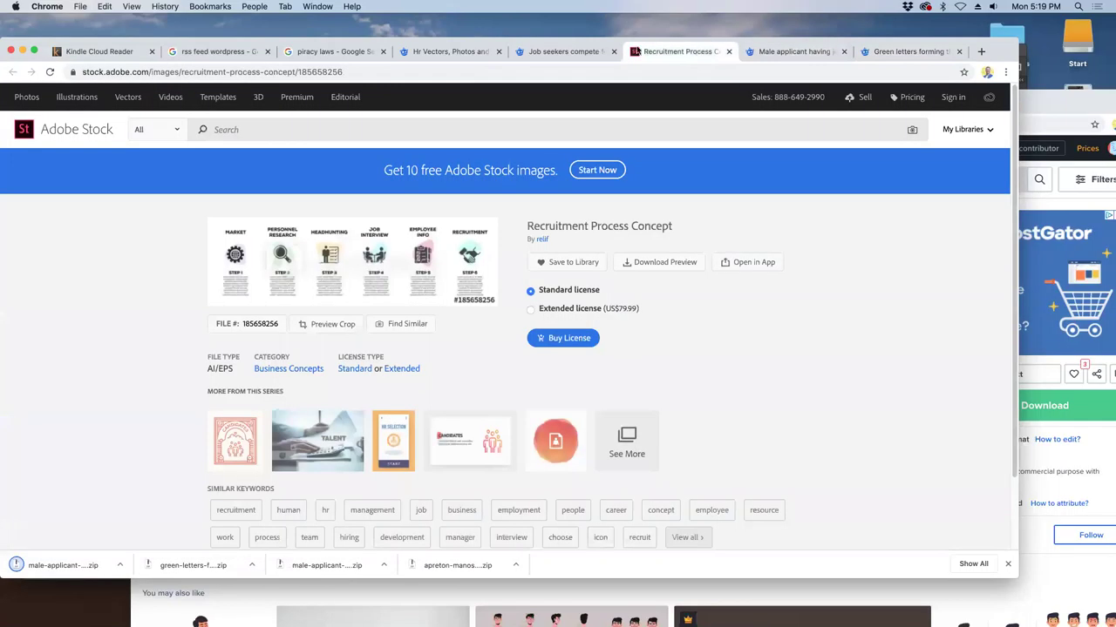
click(555, 52)
click(532, 72)
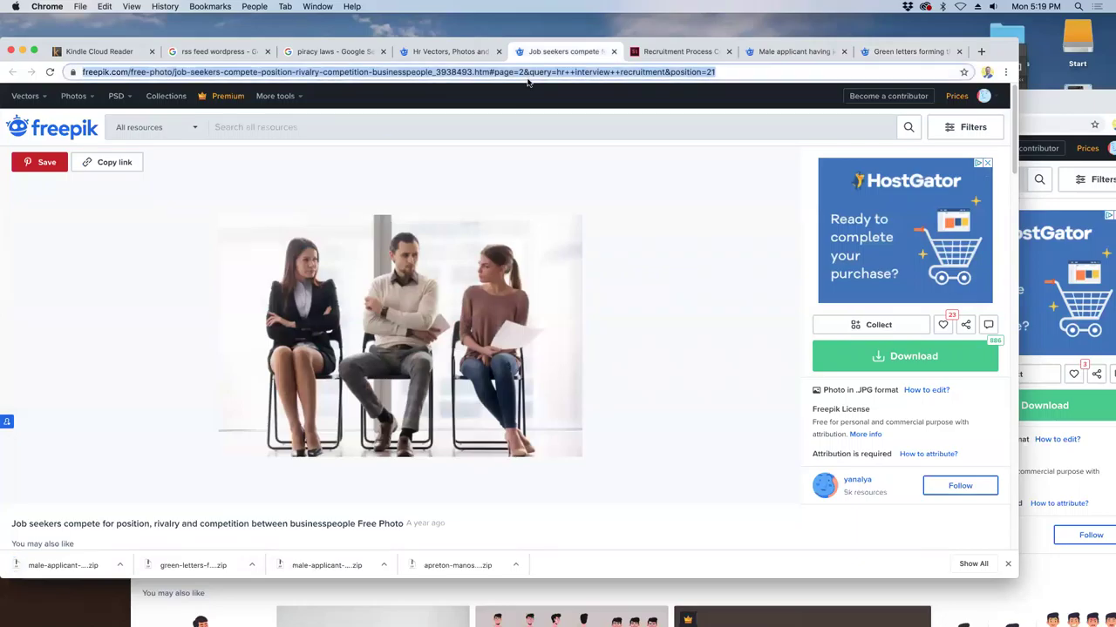
click(424, 52)
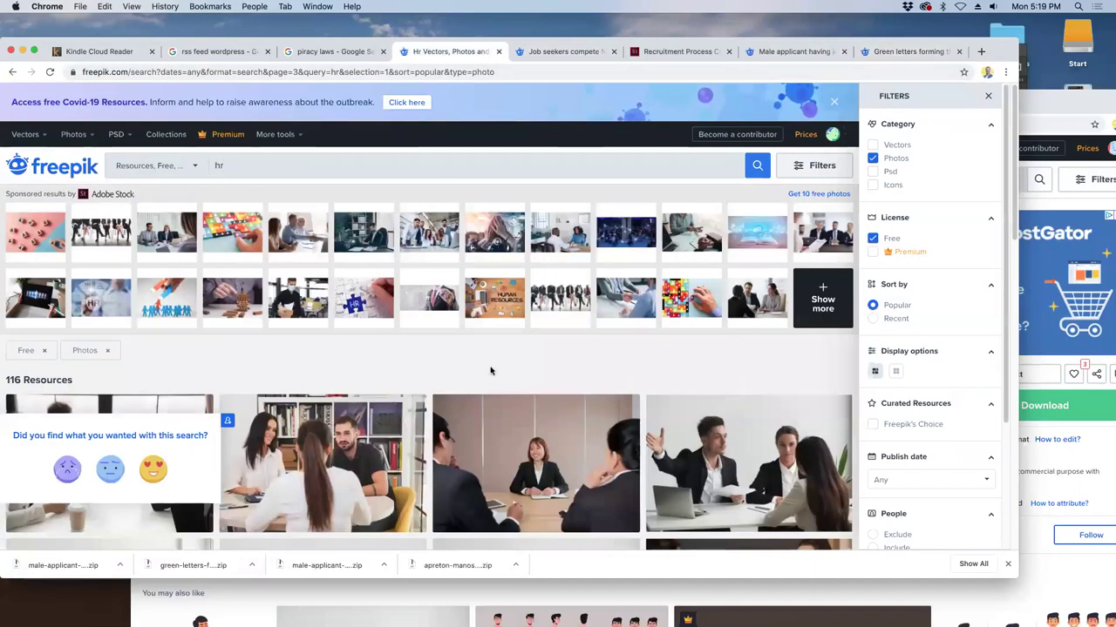
scroll(490, 369, down, 5)
scroll(472, 391, down, 10)
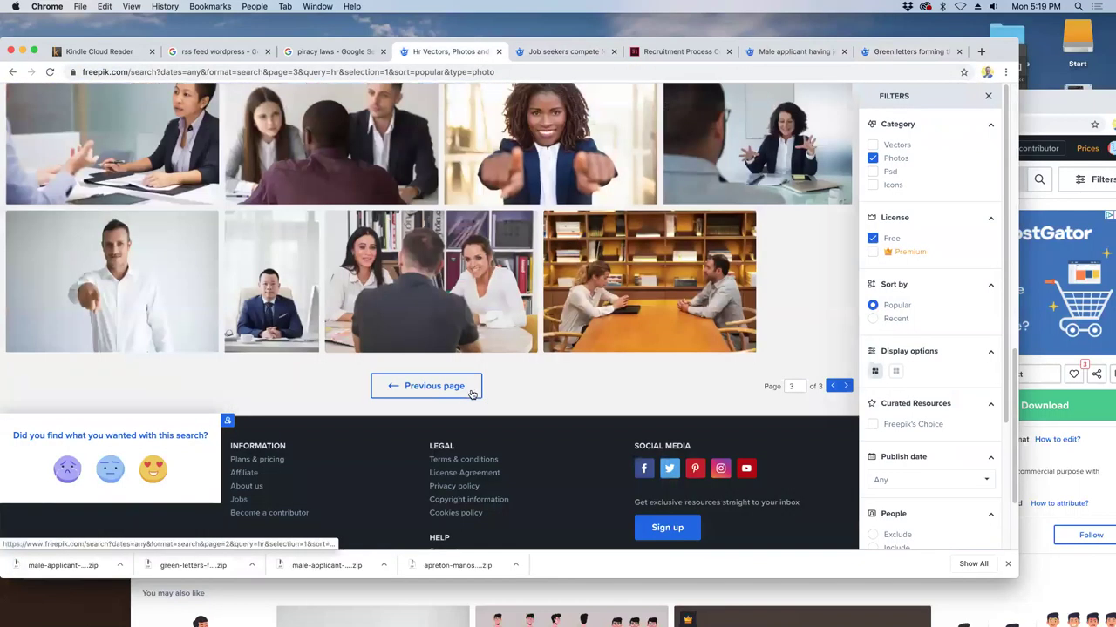
click(471, 394)
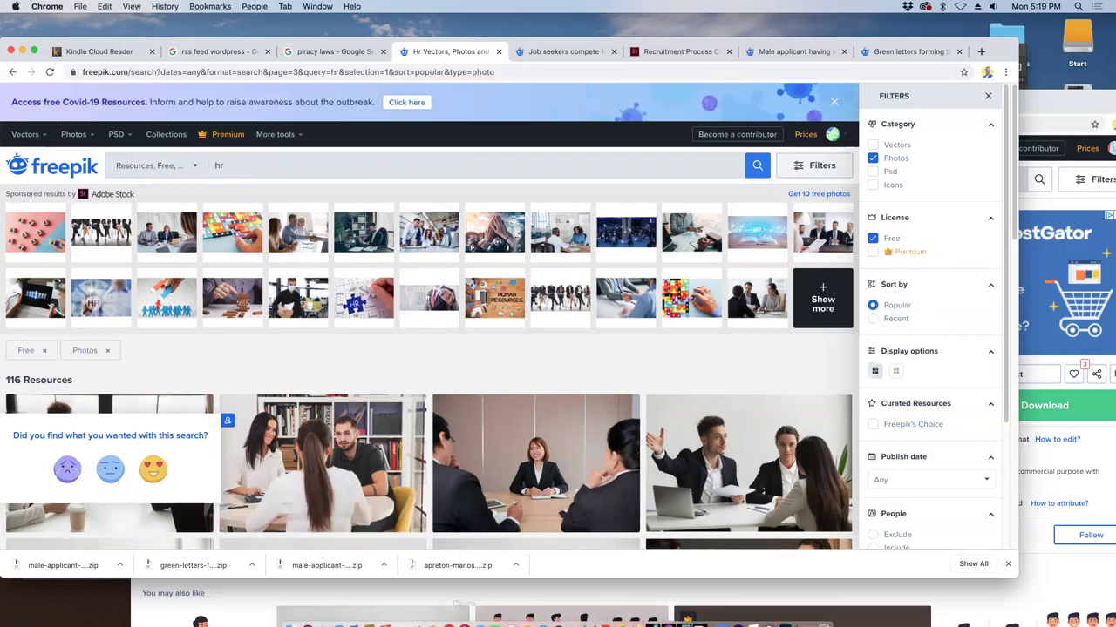
- After the video call, show the Recruitment Process Concept tab and shift the browser window aside
click(66, 612)
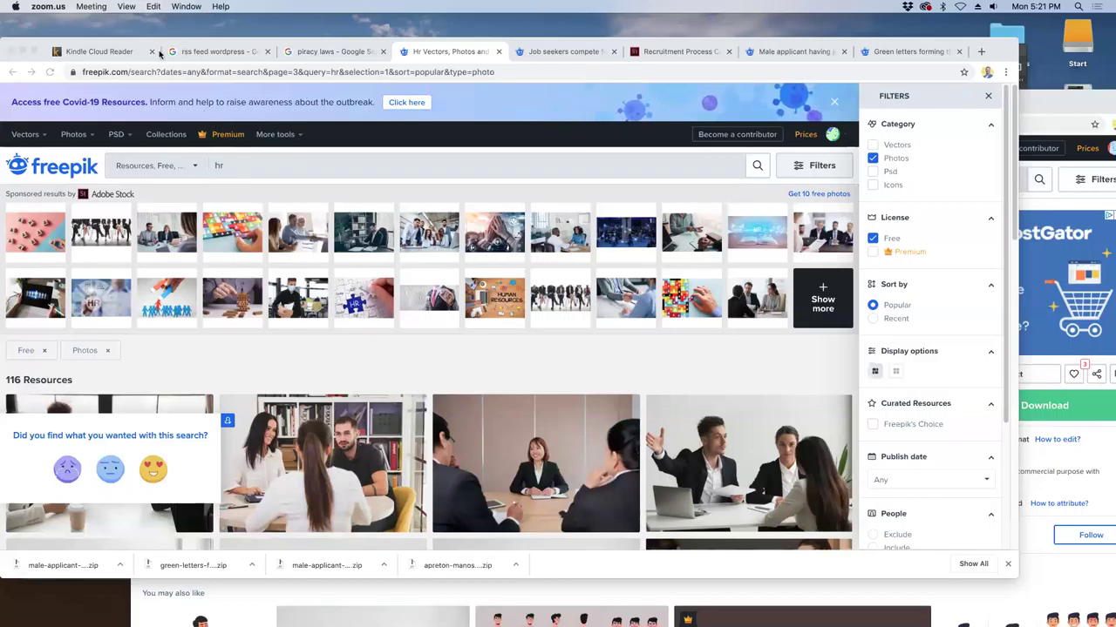
click(78, 54)
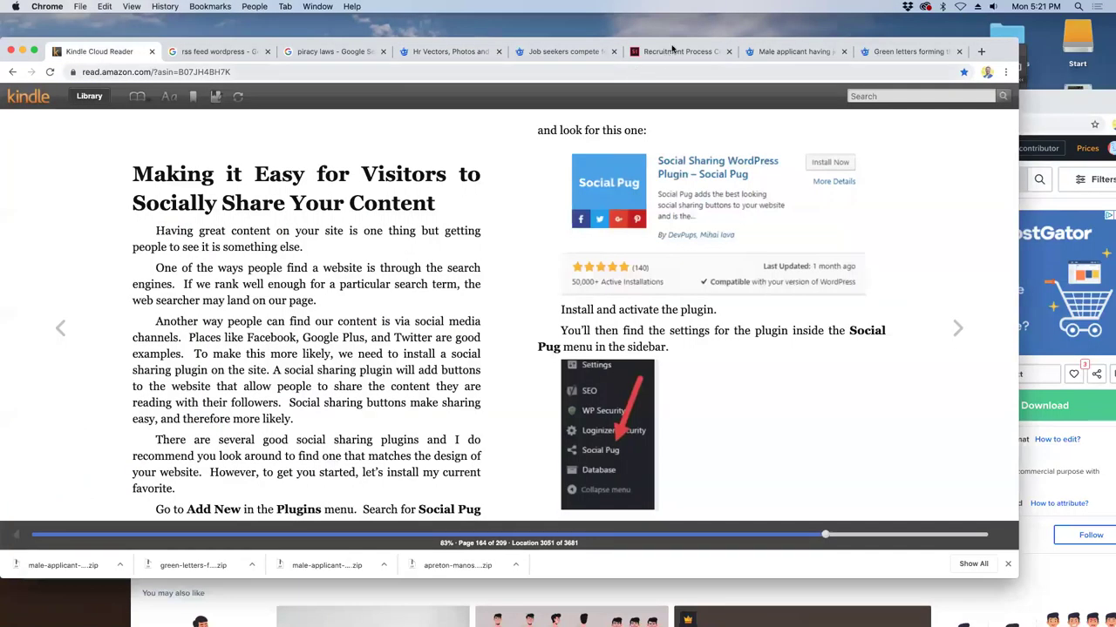
click(673, 50)
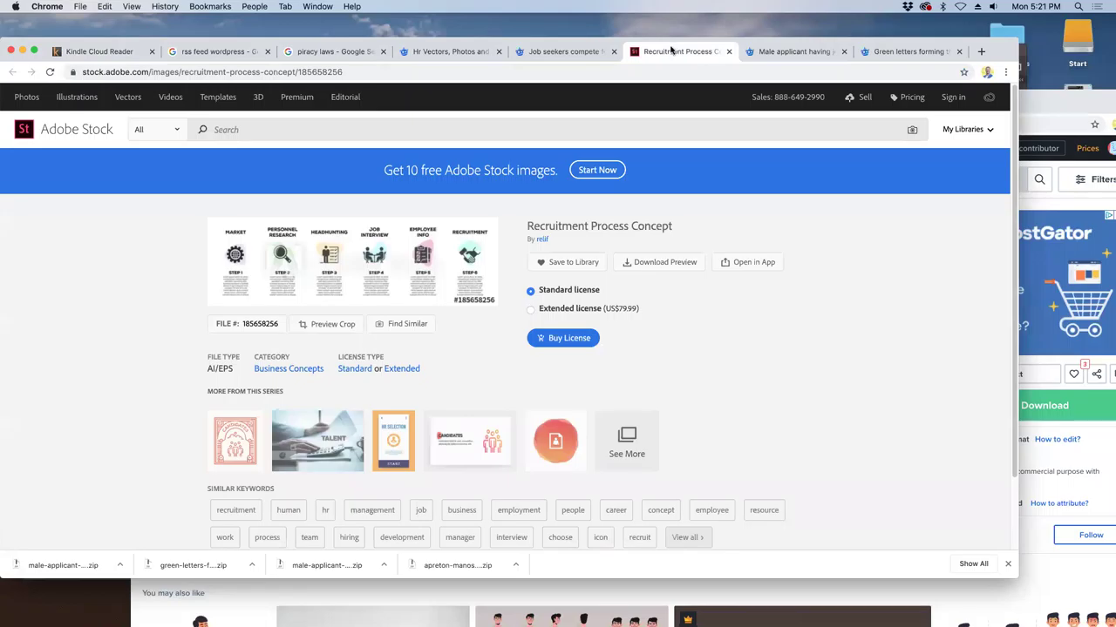
drag(902, 43, 934, 78)
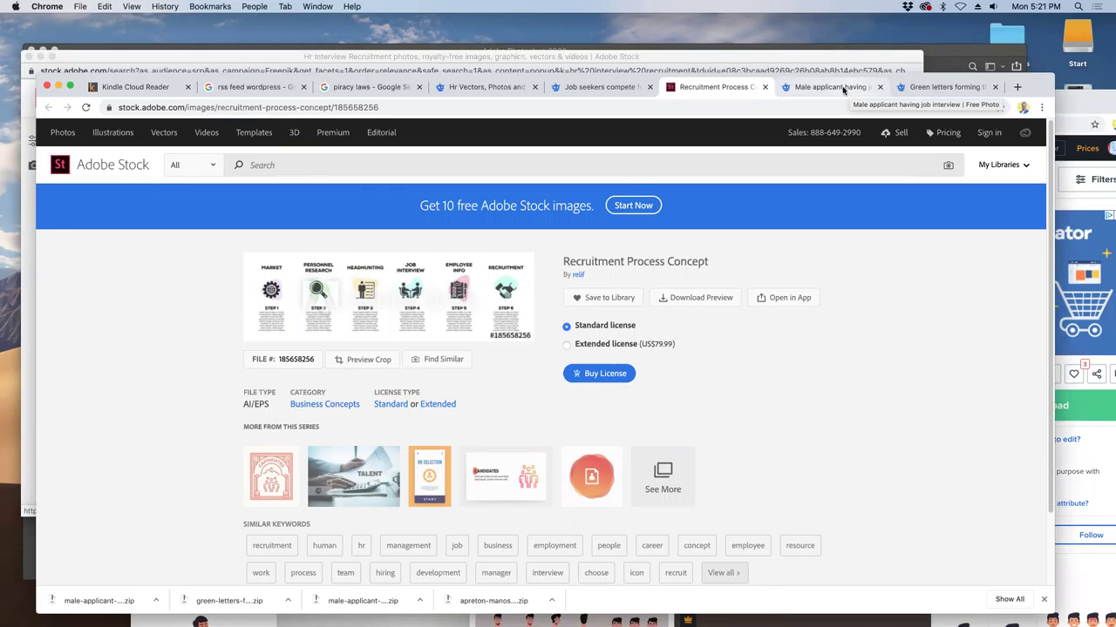
- Bring the Adobe Stock 'hr interview recruitment' results window forward and move it down-right
click(819, 61)
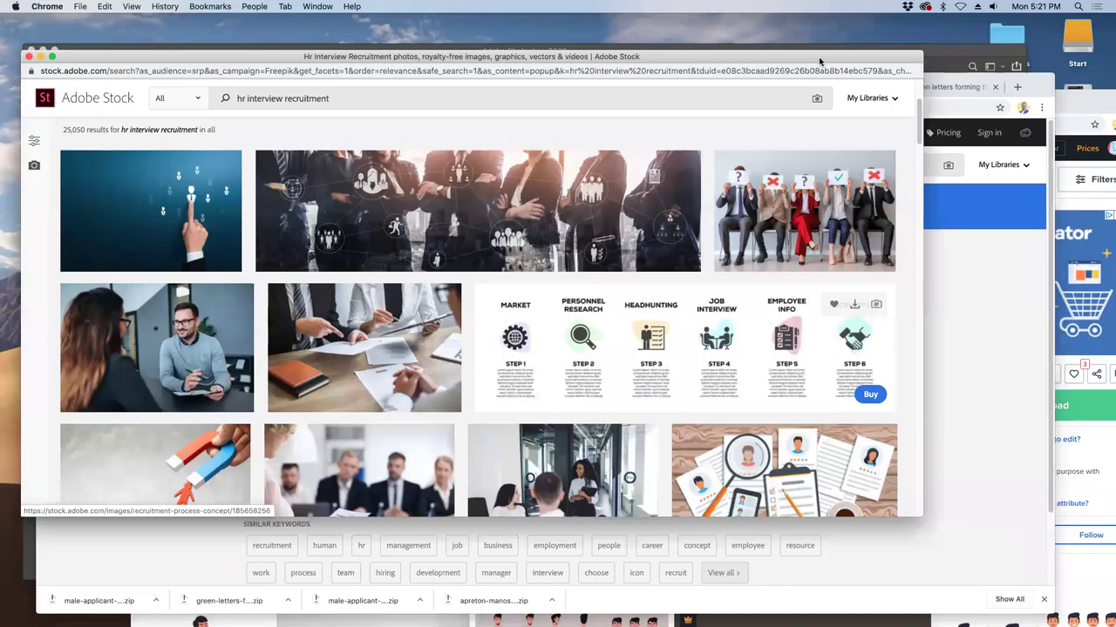
drag(802, 60, 849, 102)
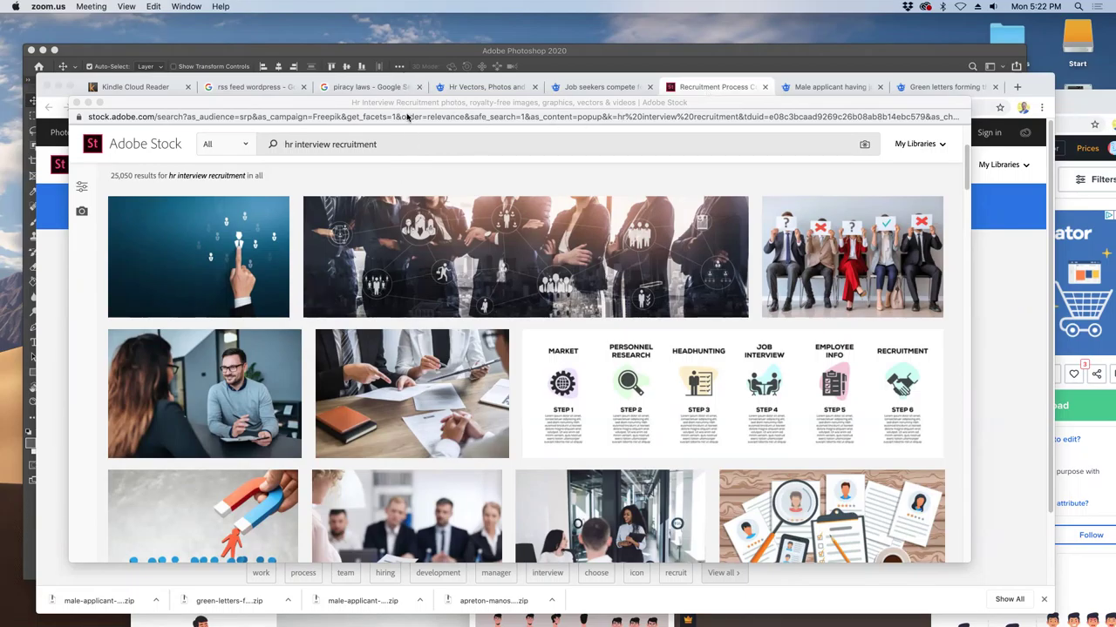
- Glance at the rss feed wordpress results and Kindle page, then show Photoshop's Contacts.psd mockup
click(262, 88)
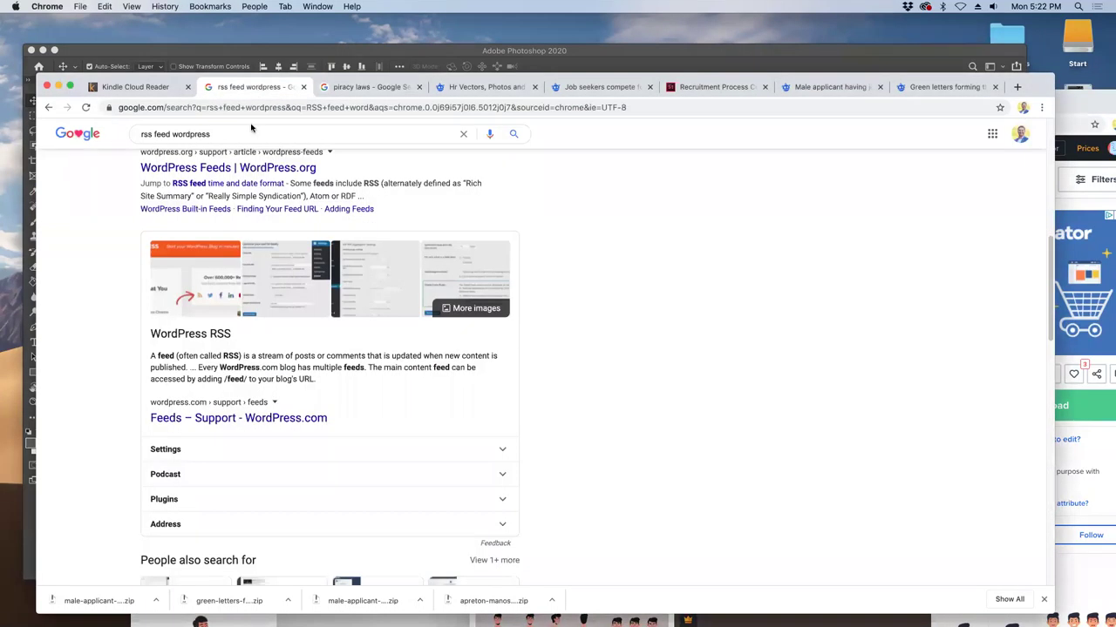
scroll(431, 244, up, 5)
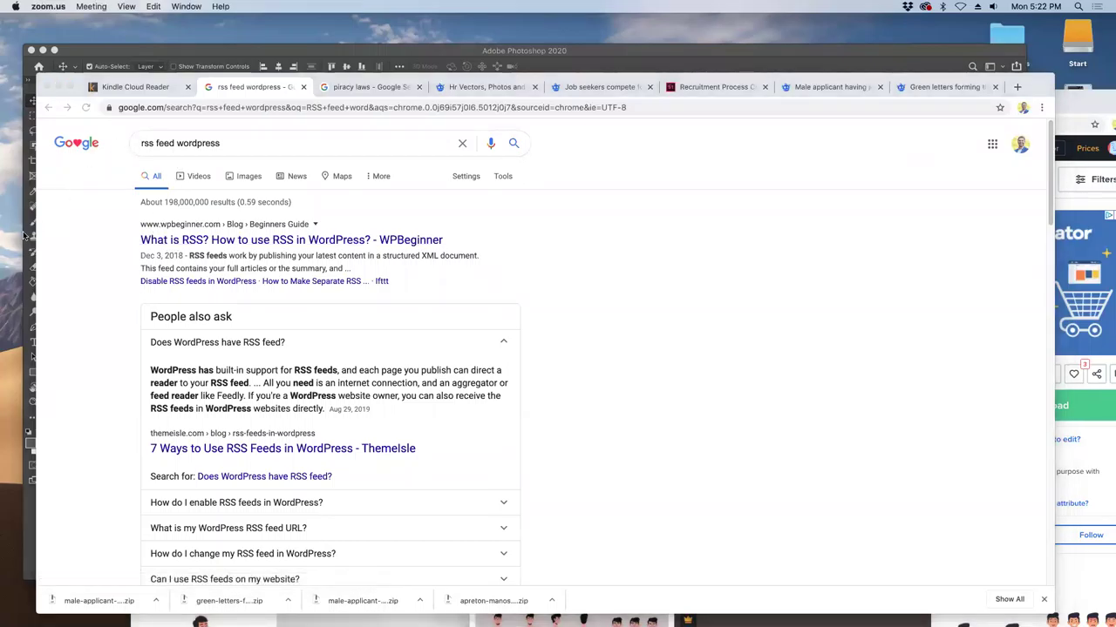
click(119, 85)
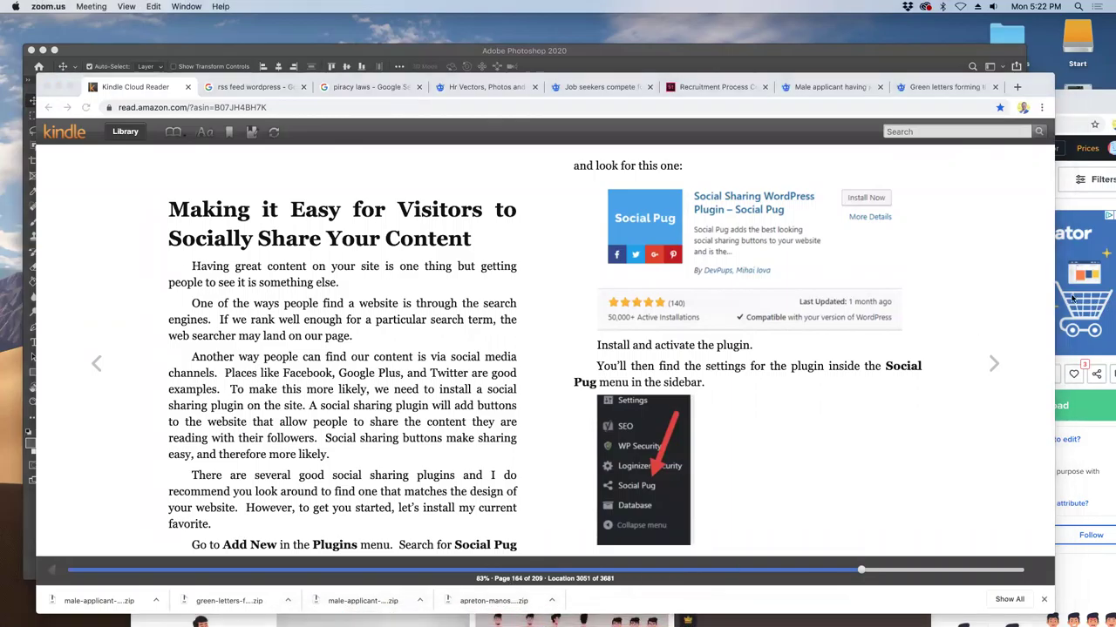
click(502, 57)
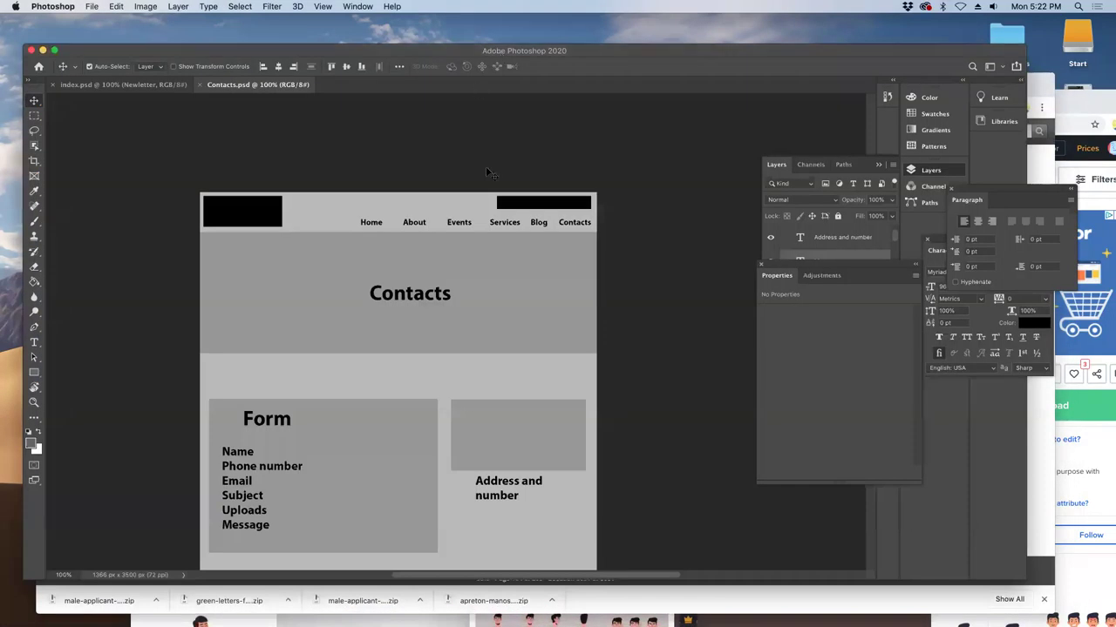
- Nudge the Photoshop window and open the downloaded green-letters zip from Chrome's download bar
drag(191, 54, 207, 73)
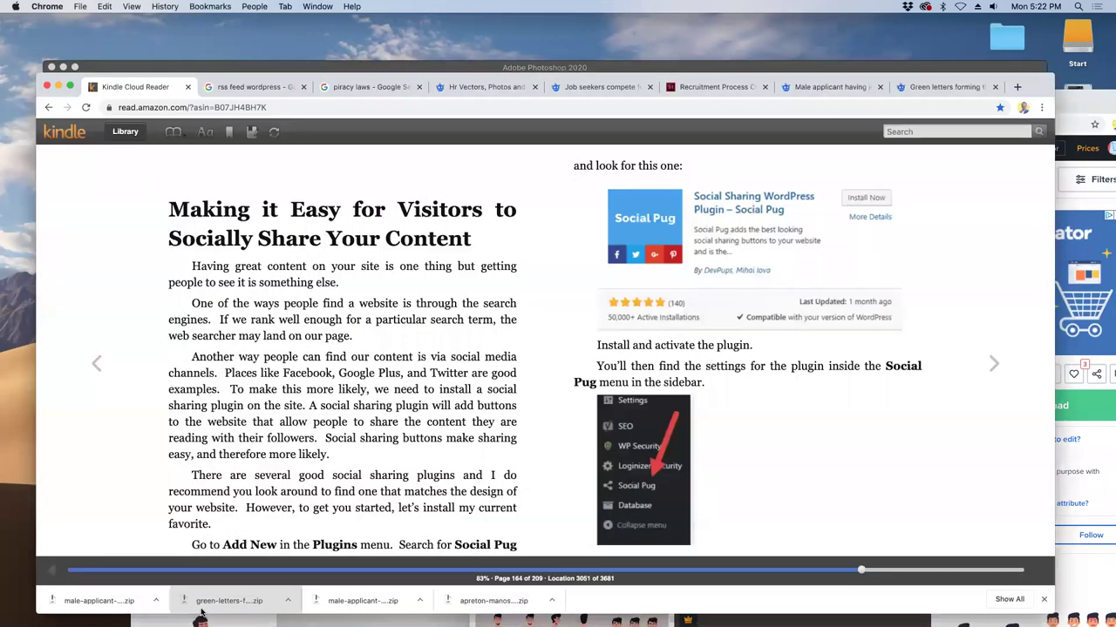
click(199, 601)
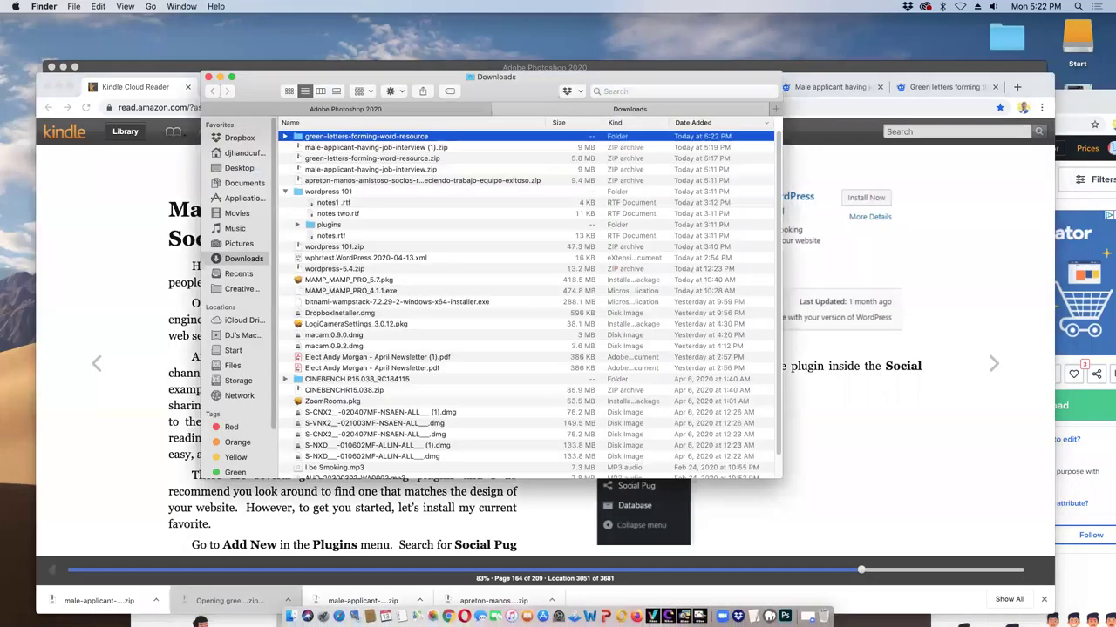
- Peek inside the green-letters folder, select the apreton zip, collapse wordpress 101, then switch to zoom
click(285, 136)
click(284, 137)
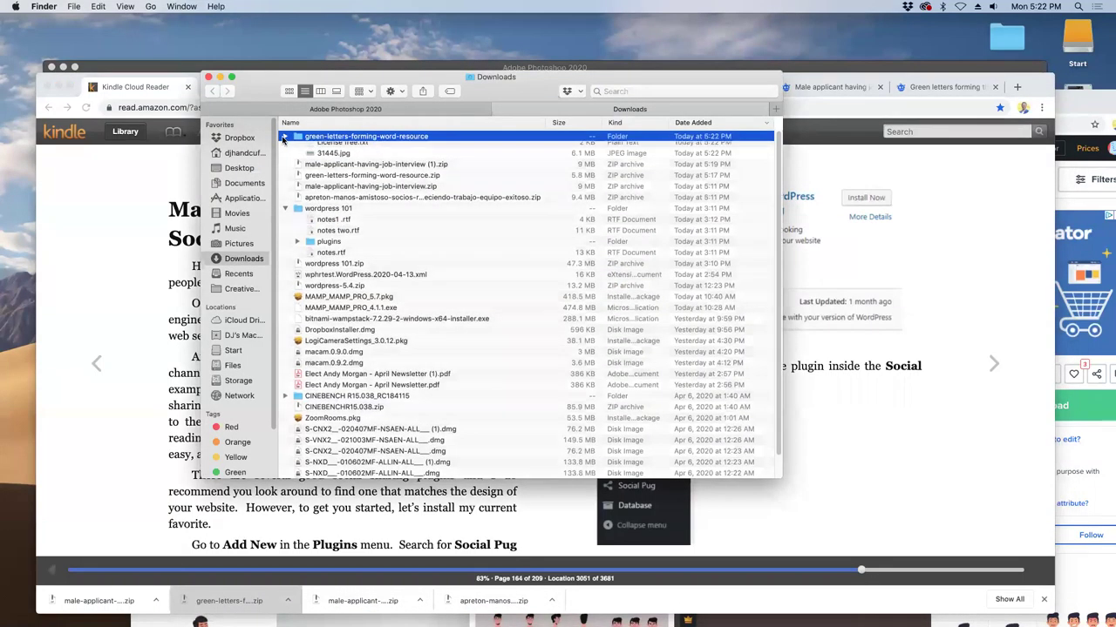
click(285, 181)
click(285, 192)
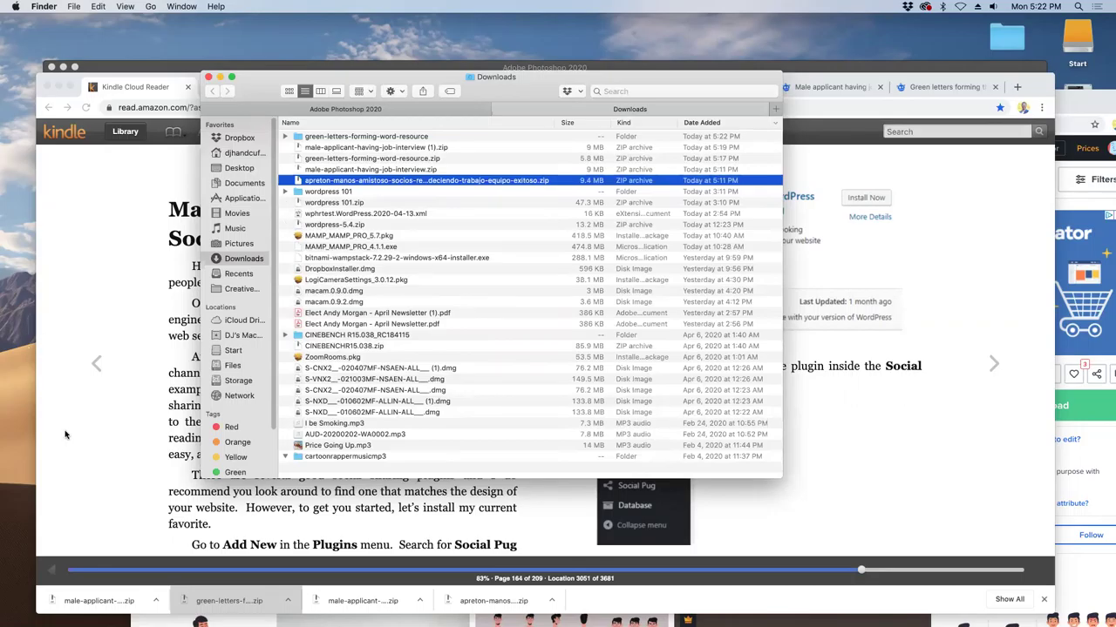
click(419, 61)
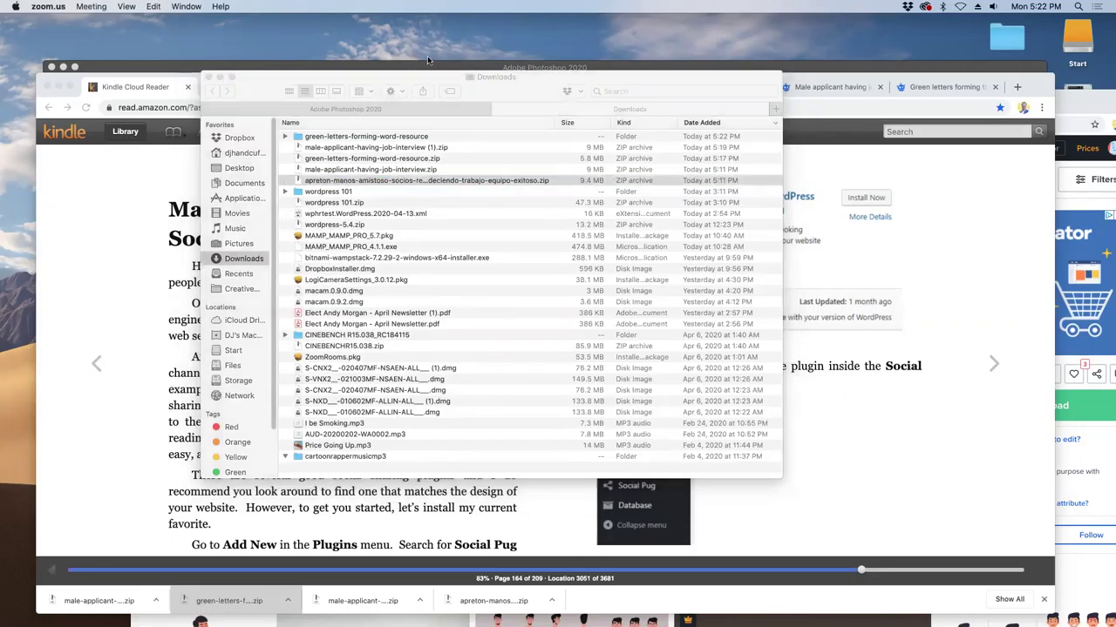